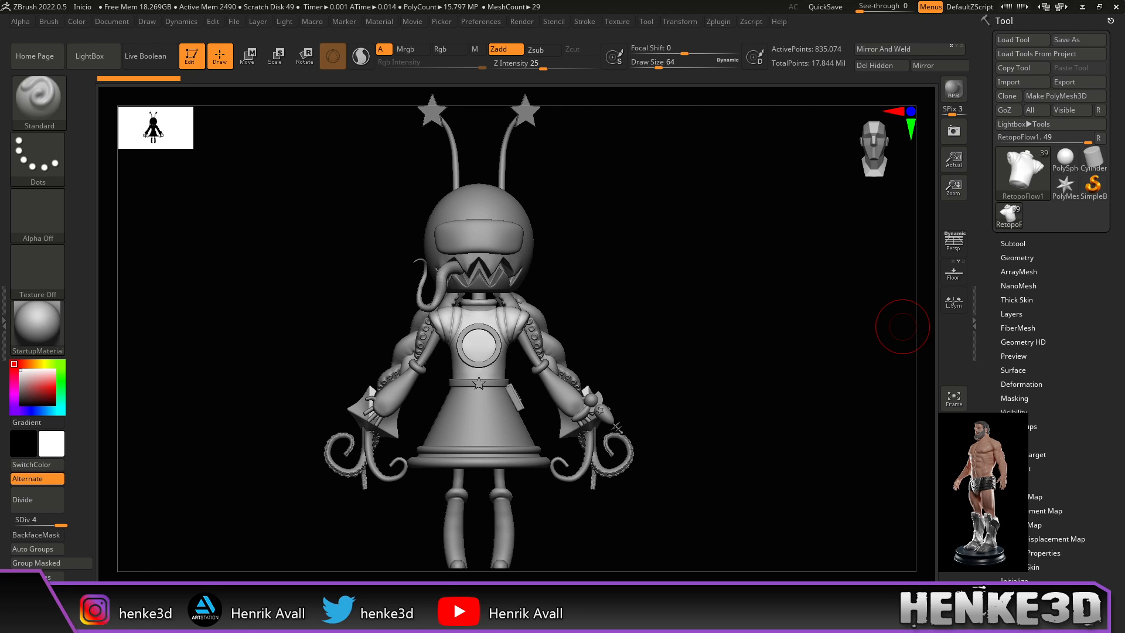
Step: Zoom out to the full character from the front and drop a snapshot copy of that view
{"action": "left_click_drag", "start_coordinate": [720, 298], "coordinate": [719, 304]}
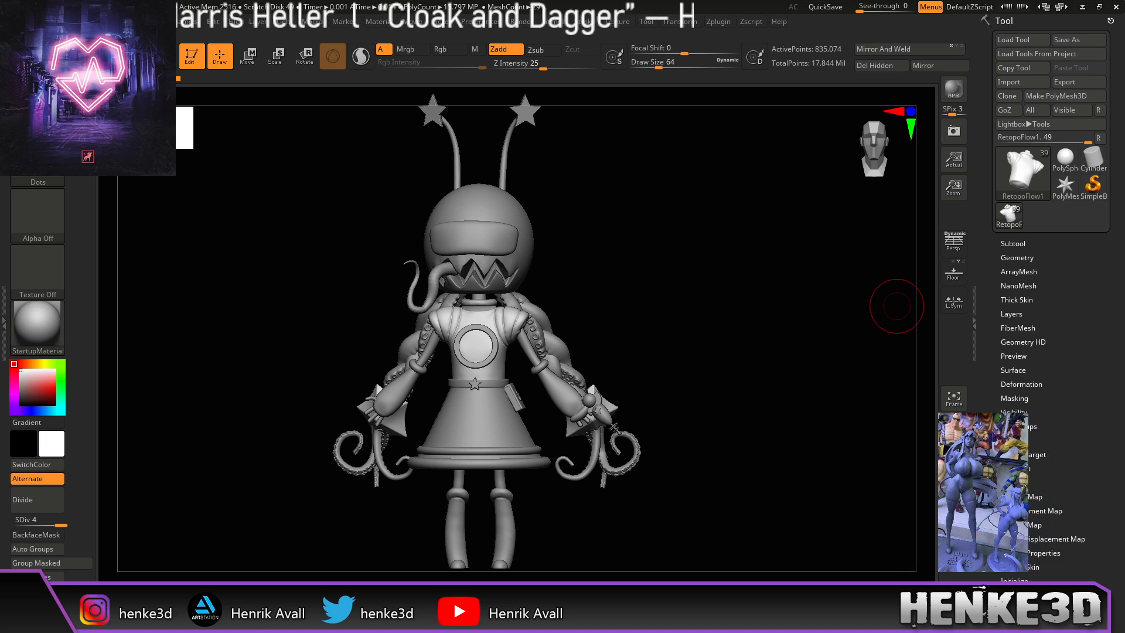
{"action": "left_click_drag", "start_coordinate": [760, 309], "coordinate": [783, 266]}
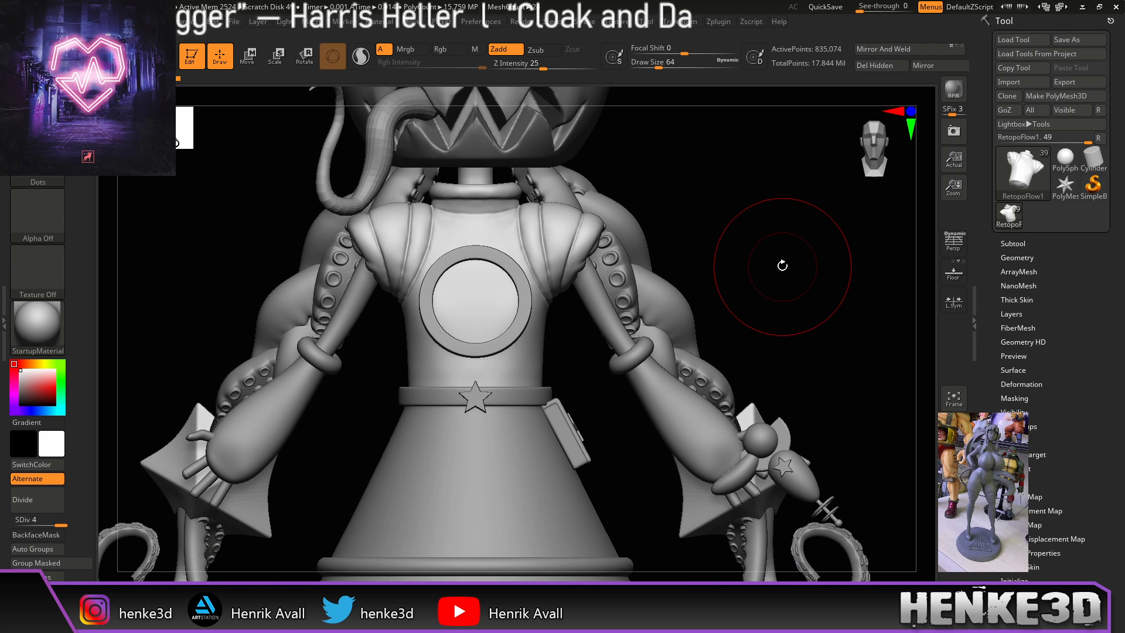
{"action": "left_click_drag", "start_coordinate": [783, 266], "coordinate": [766, 349], "text": "alt"}
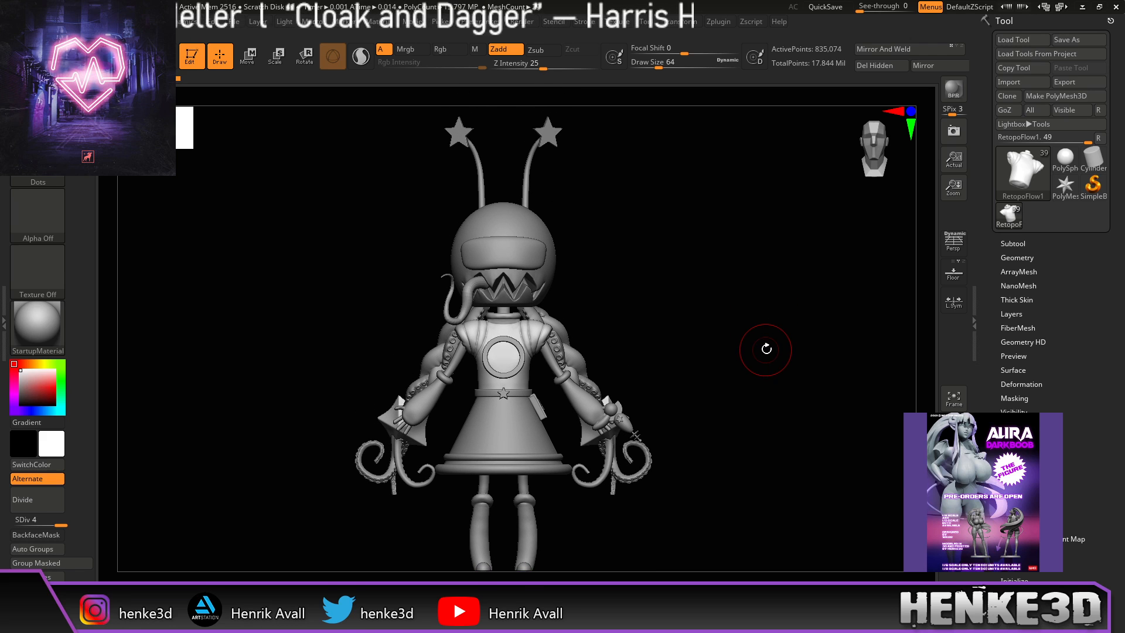
{"action": "left_click", "coordinate": [963, 134]}
{"action": "left_click_drag", "start_coordinate": [766, 268], "coordinate": [517, 285]}
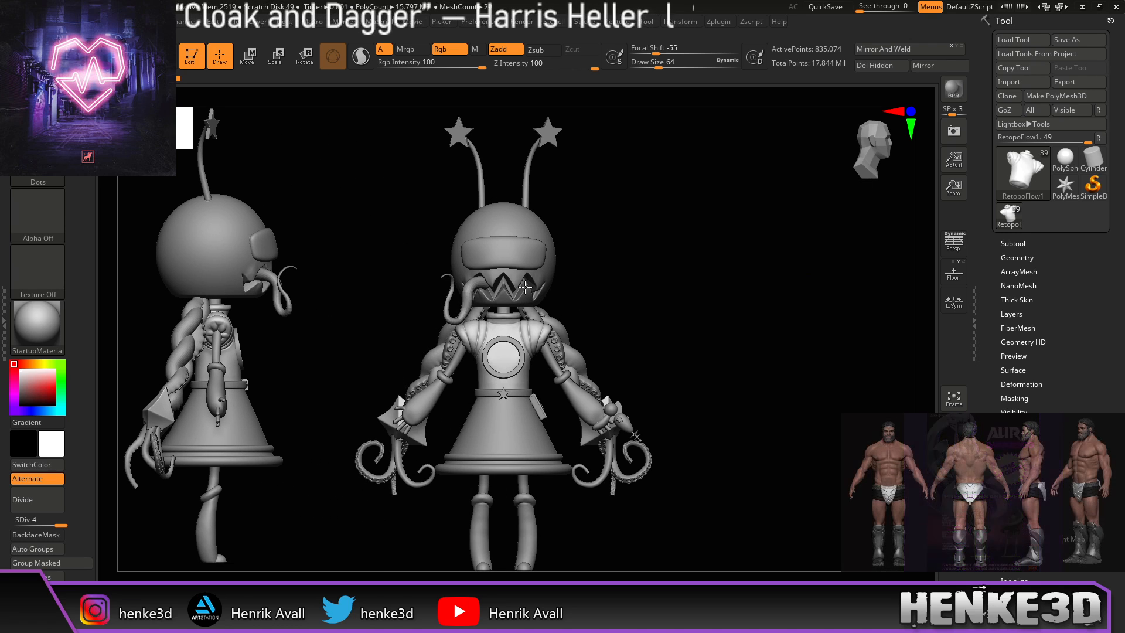
Step: Snapshot the side view, then turn the model to its back view and move it to the right
{"action": "left_click", "coordinate": [950, 135]}
{"action": "left_click_drag", "start_coordinate": [772, 346], "coordinate": [593, 354]}
{"action": "left_click_drag", "start_coordinate": [740, 345], "coordinate": [1121, 345], "text": "alt"}
{"action": "left_click_drag", "start_coordinate": [777, 305], "coordinate": [927, 309], "text": "alt"}
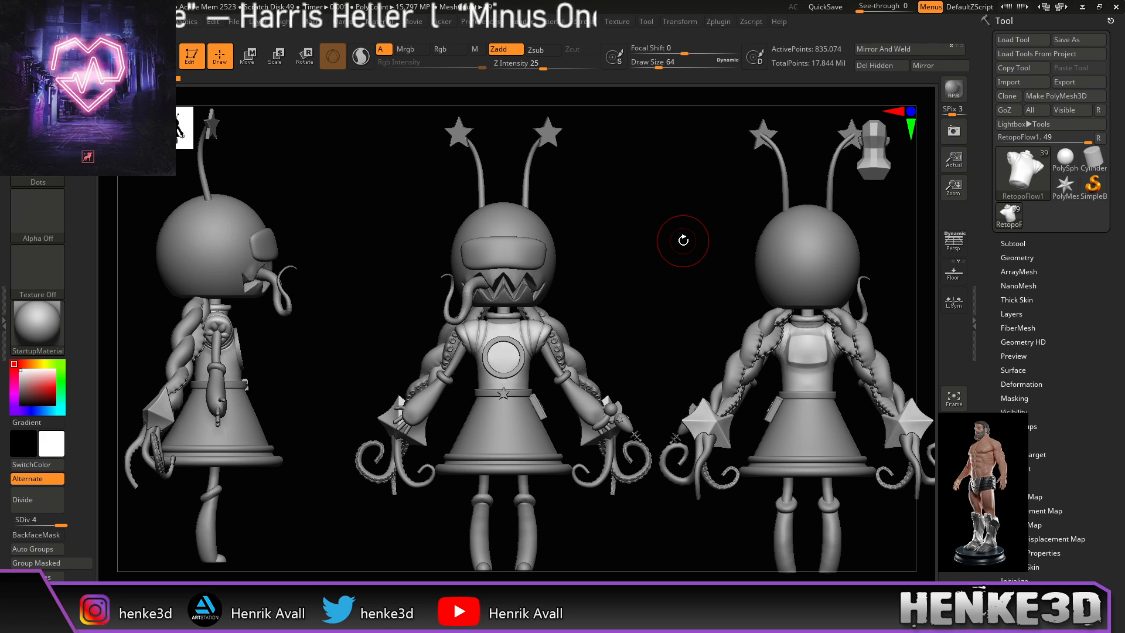
{"action": "mouse_move", "coordinate": [1093, 158]}
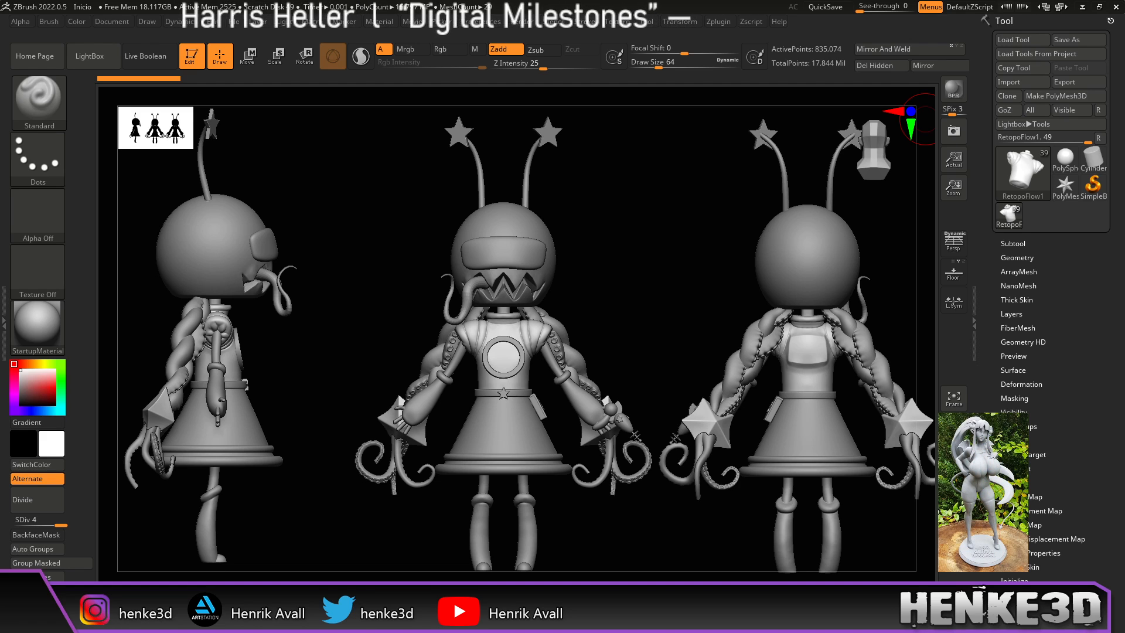
Step: Rotate the right-hand figure copy until it faces the front
{"action": "left_click_drag", "start_coordinate": [721, 225], "coordinate": [861, 243]}
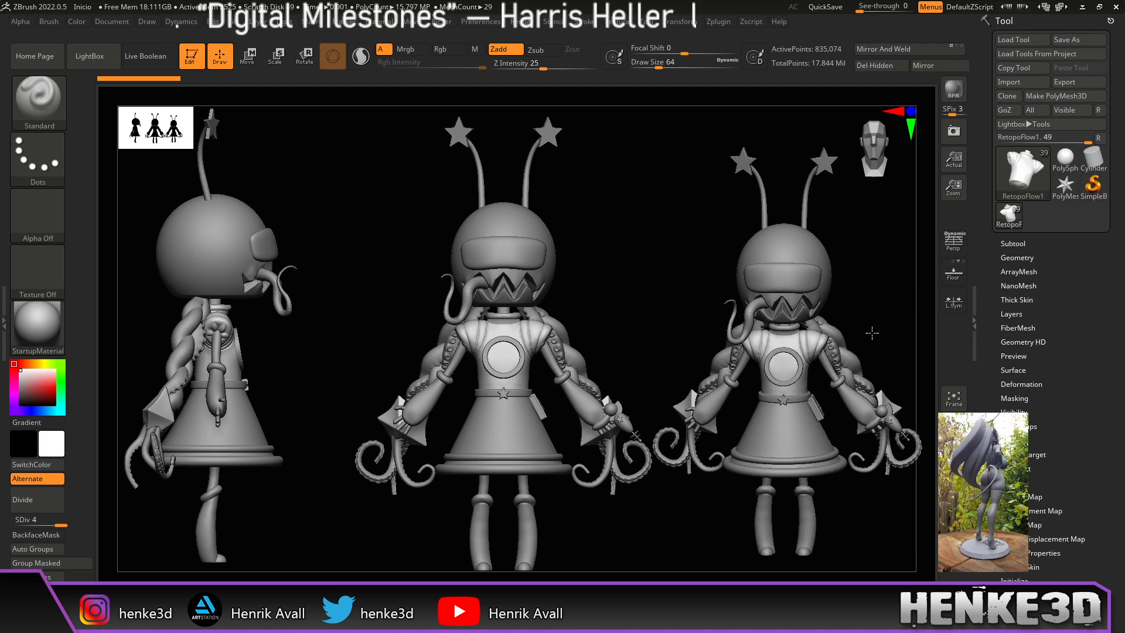
{"action": "left_click_drag", "start_coordinate": [876, 316], "coordinate": [752, 262]}
Step: Clear the extra figure copies with Ctrl+N and select the sock subtool
{"action": "key", "text": "ctrl+n"}
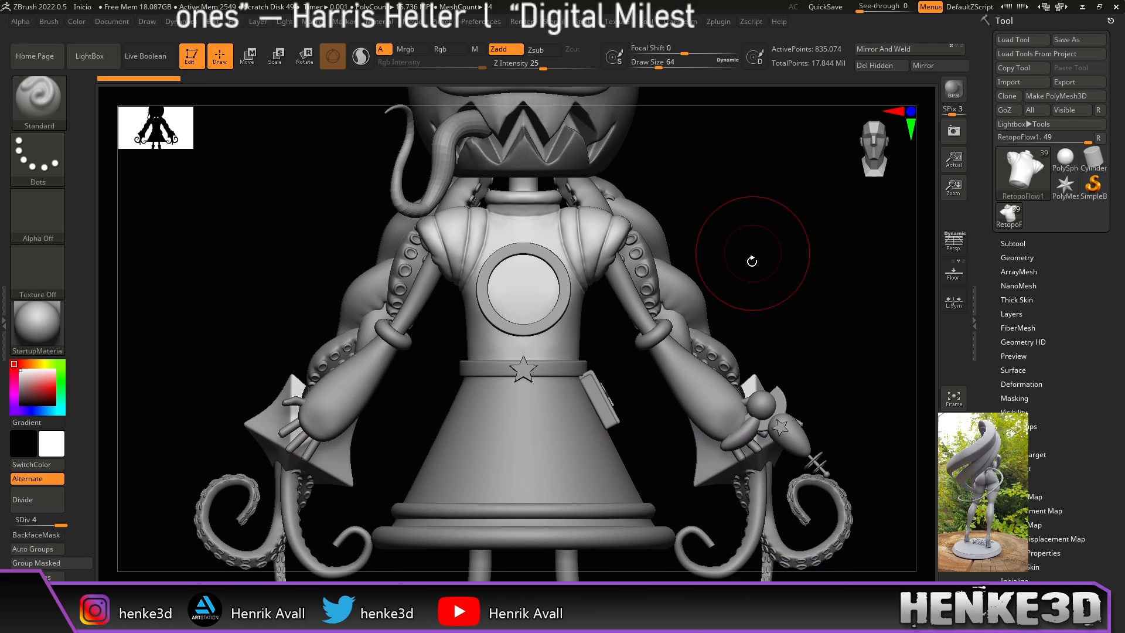
{"action": "left_click", "coordinate": [1014, 243]}
{"action": "left_click_drag", "start_coordinate": [805, 373], "coordinate": [784, 217], "text": "alt"}
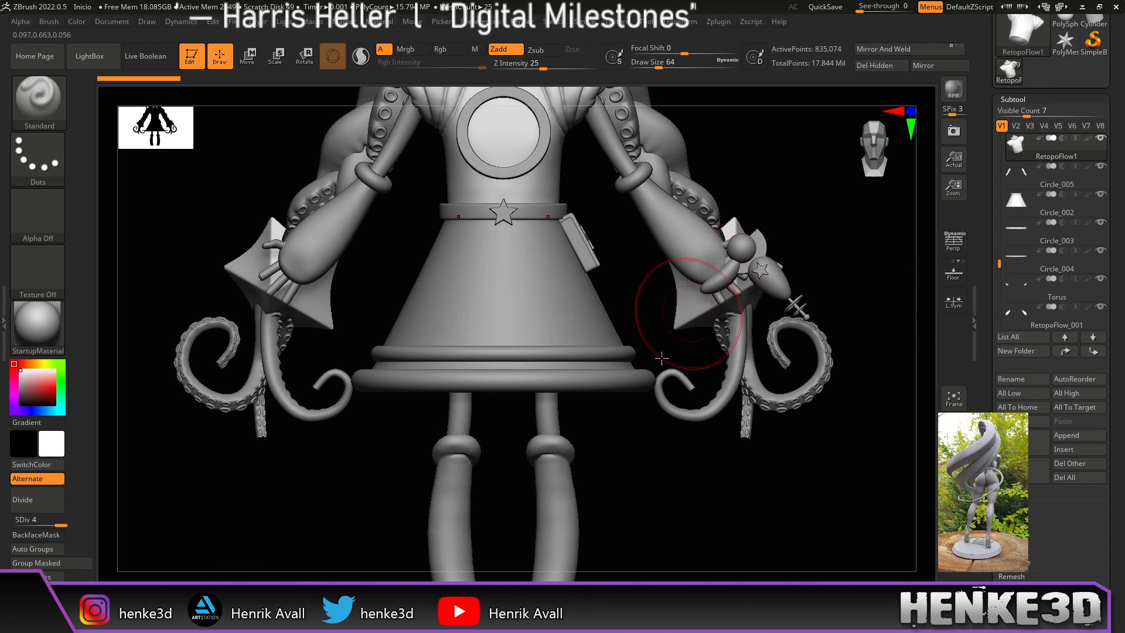
{"action": "left_click", "coordinate": [561, 530], "text": "alt"}
{"action": "left_click_drag", "start_coordinate": [635, 528], "coordinate": [627, 456], "text": "alt"}
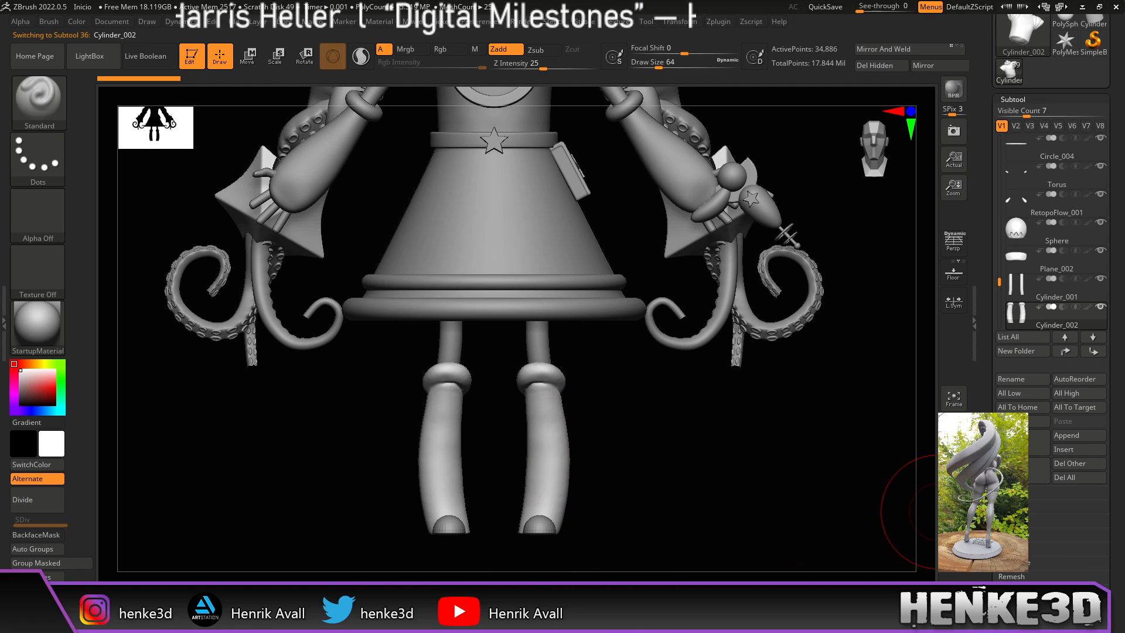
Step: Turn on Polyframe for the socks and frame both socks in profile
{"action": "key", "text": "shift+f"}
{"action": "left_click_drag", "start_coordinate": [708, 475], "coordinate": [736, 546], "text": "alt"}
{"action": "left_click_drag", "start_coordinate": [680, 514], "coordinate": [667, 176], "text": "alt"}
{"action": "left_click_drag", "start_coordinate": [713, 416], "coordinate": [703, 391]}
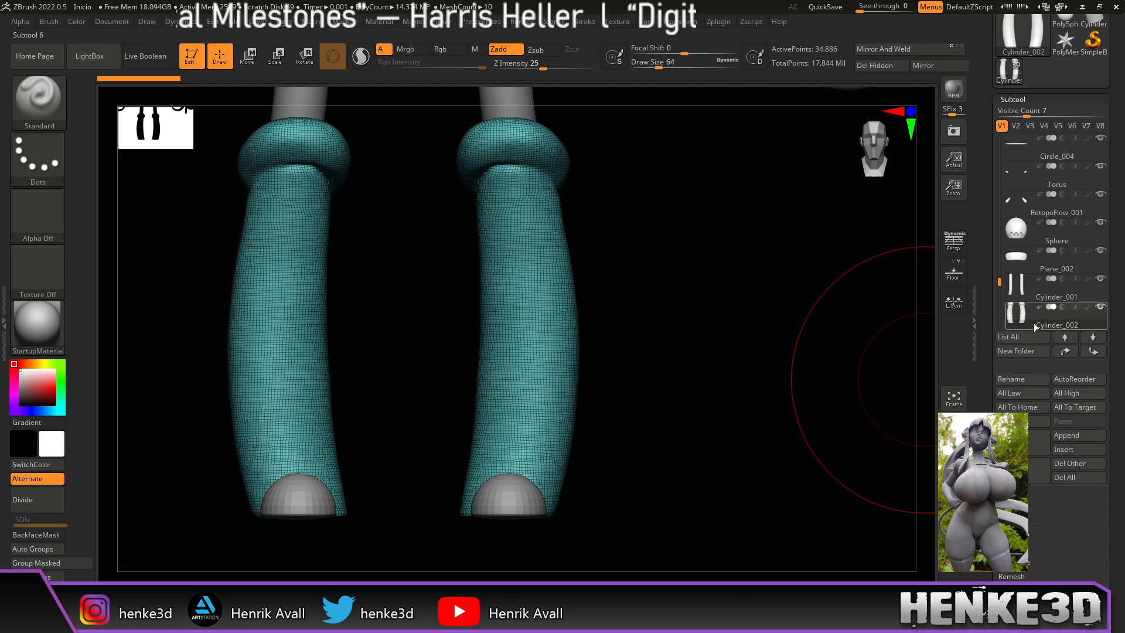
Step: Lower Draw Size to about 33 and run ZRemesher on the socks with Target Polygons Count 5
{"action": "left_click_drag", "start_coordinate": [998, 282], "coordinate": [999, 294]}
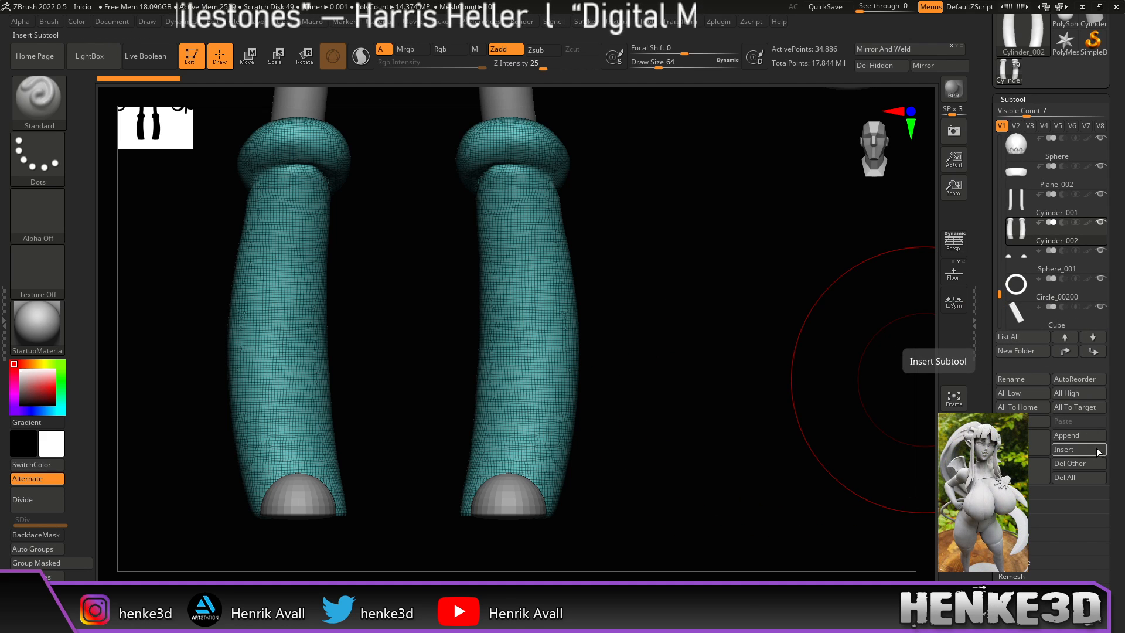
{"action": "left_click_drag", "start_coordinate": [658, 66], "coordinate": [651, 65]}
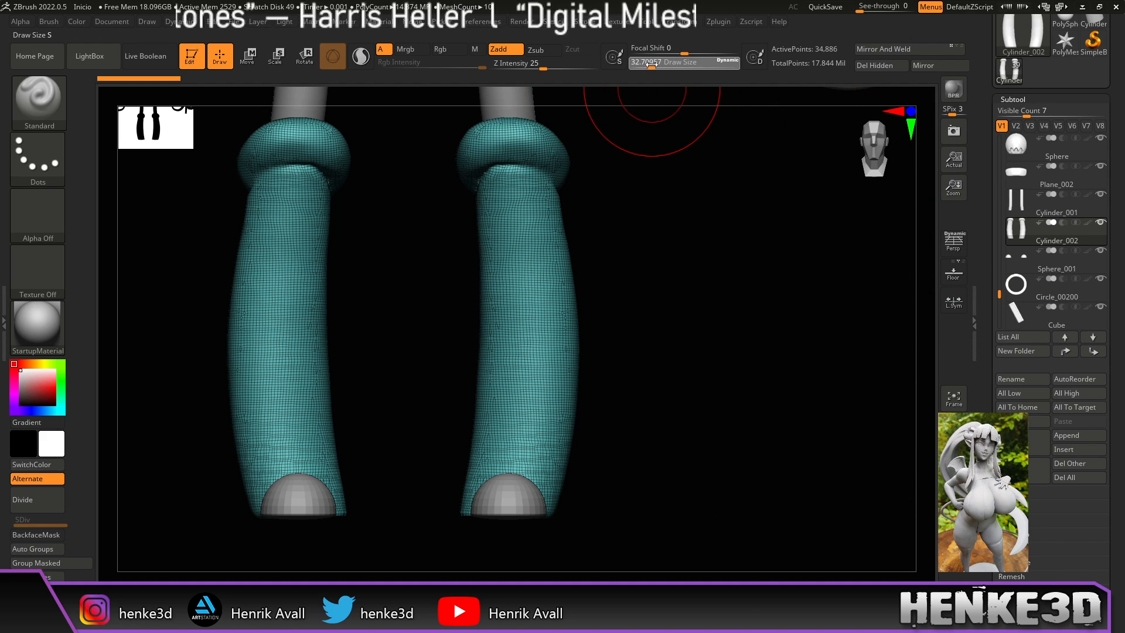
{"action": "left_click_drag", "start_coordinate": [1060, 545], "coordinate": [1060, 383]}
{"action": "left_click", "coordinate": [1020, 478]}
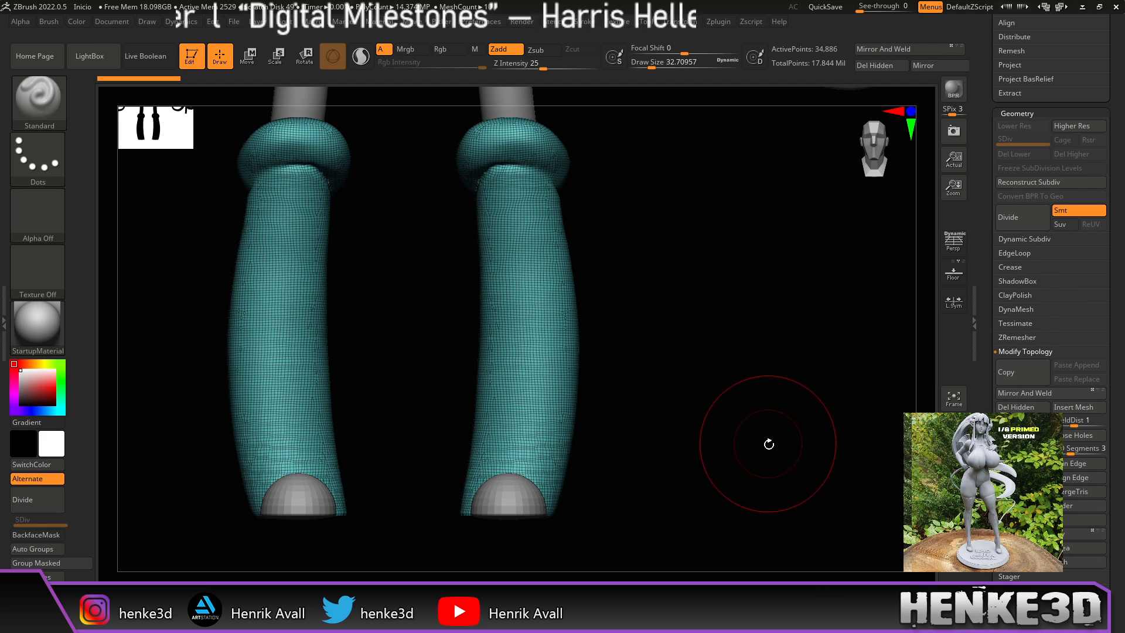
{"action": "left_click_drag", "start_coordinate": [771, 463], "coordinate": [791, 405], "text": "alt"}
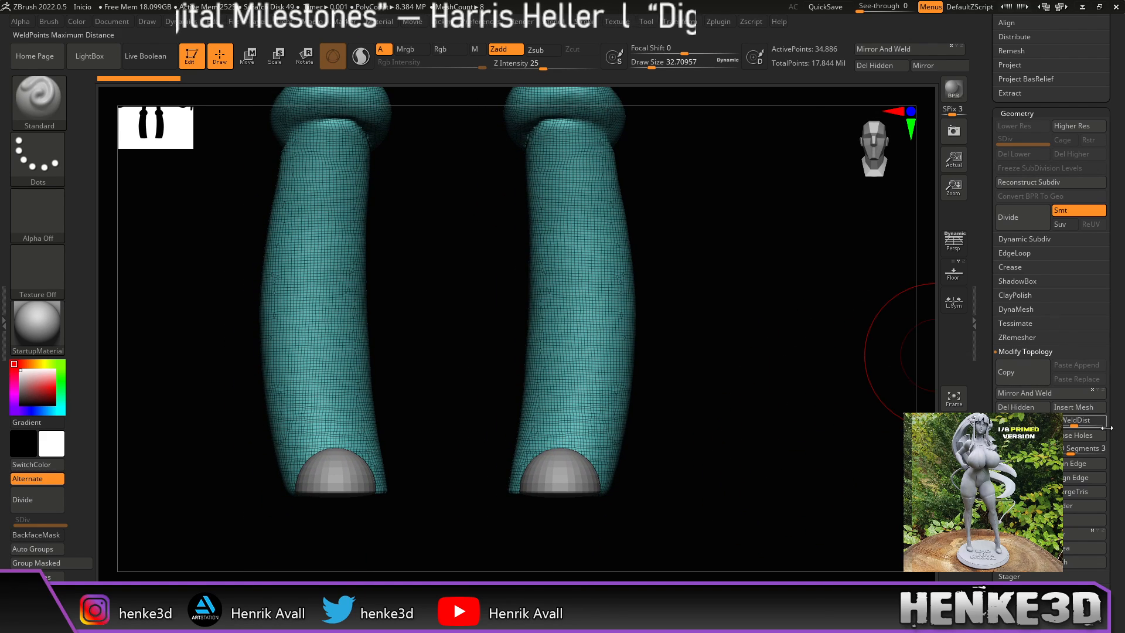
{"action": "scroll", "coordinate": [1067, 343], "scroll_direction": "down", "scroll_amount": 3}
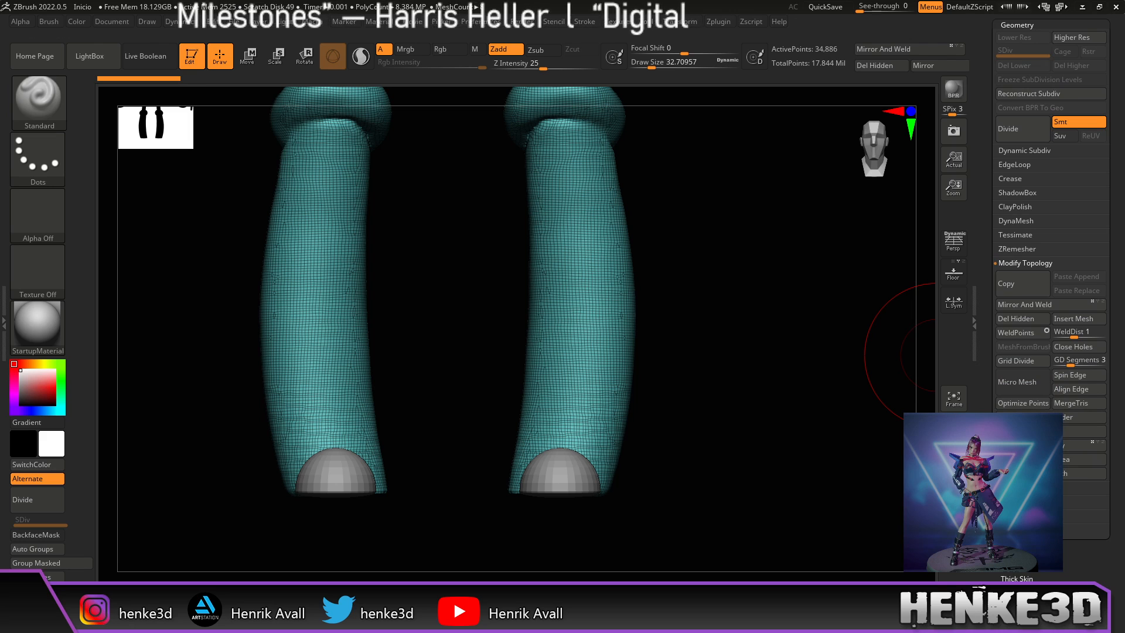
{"action": "left_click", "coordinate": [1019, 249]}
{"action": "left_click", "coordinate": [1024, 271]}
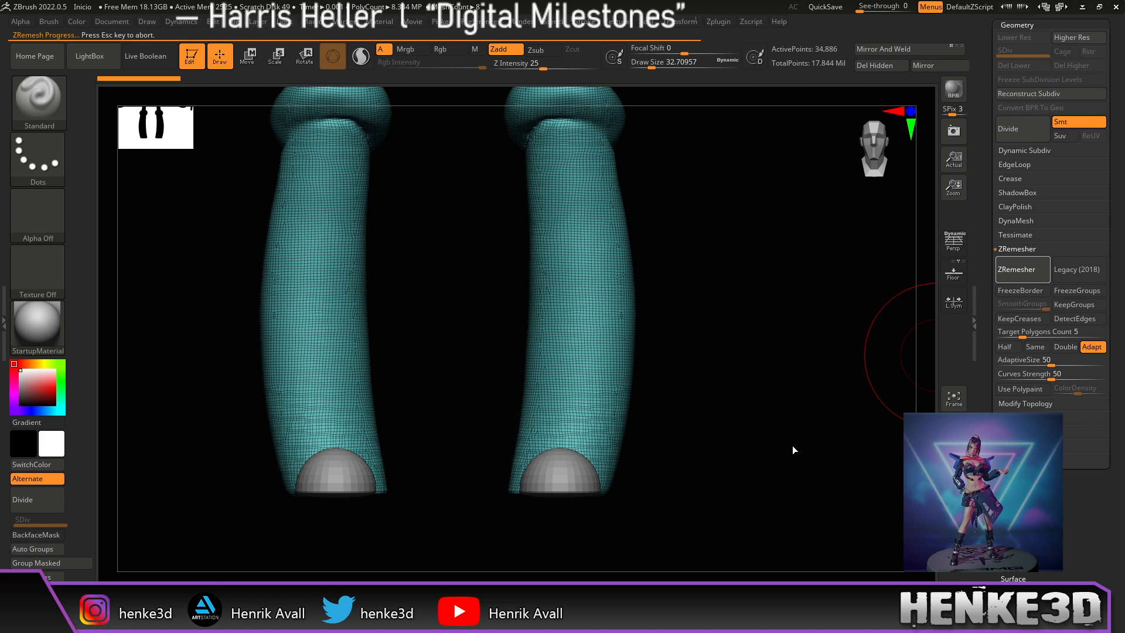
Step: Shrink the brush to about 13, then switch to a very small Pinch brush
{"action": "mouse_move", "coordinate": [804, 432]}
{"action": "left_mouse_down"}
{"action": "mouse_move", "coordinate": [761, 432]}
{"action": "mouse_move", "coordinate": [761, 442]}
{"action": "mouse_move", "coordinate": [759, 424]}
{"action": "mouse_move", "coordinate": [738, 467]}
{"action": "mouse_move", "coordinate": [788, 460]}
{"action": "mouse_move", "coordinate": [731, 385]}
{"action": "mouse_move", "coordinate": [786, 366]}
{"action": "mouse_move", "coordinate": [730, 352]}
{"action": "mouse_move", "coordinate": [744, 371]}
{"action": "mouse_move", "coordinate": [743, 221]}
{"action": "mouse_move", "coordinate": [583, 268]}
{"action": "mouse_move", "coordinate": [761, 199]}
{"action": "mouse_move", "coordinate": [742, 227]}
{"action": "left_mouse_up"}
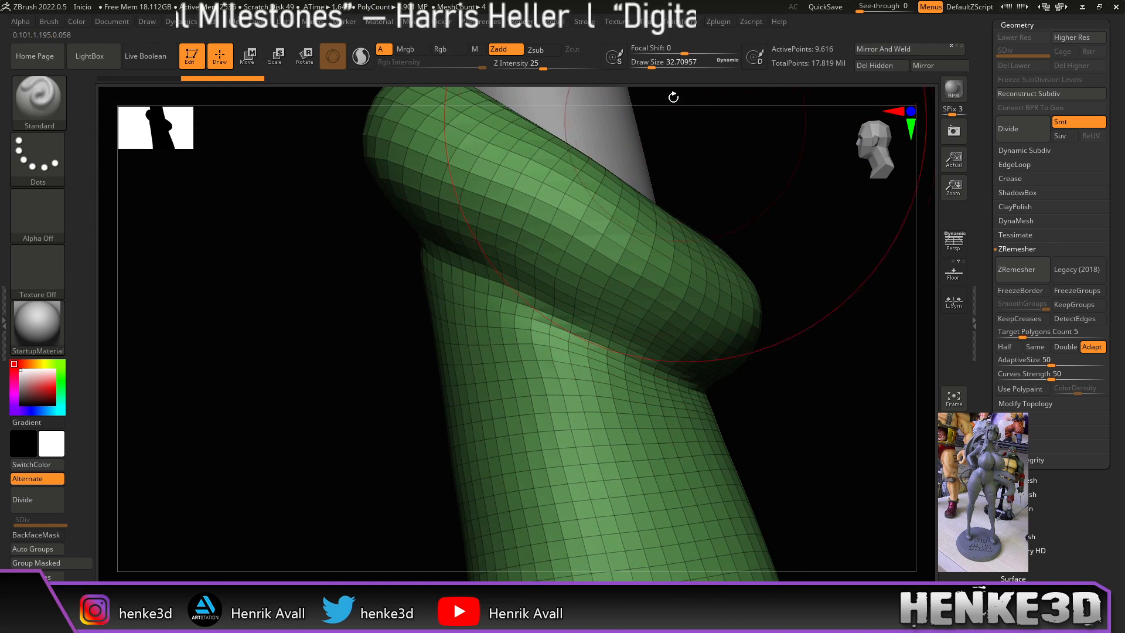
{"action": "left_click_drag", "start_coordinate": [651, 64], "coordinate": [644, 65]}
{"action": "mouse_move", "coordinate": [748, 163]}
{"action": "left_mouse_down"}
{"action": "mouse_move", "coordinate": [731, 196]}
{"action": "mouse_move", "coordinate": [746, 211]}
{"action": "mouse_move", "coordinate": [738, 244]}
{"action": "mouse_move", "coordinate": [759, 271]}
{"action": "mouse_move", "coordinate": [703, 304]}
{"action": "mouse_move", "coordinate": [759, 266]}
{"action": "left_mouse_up"}
{"action": "key", "text": "b"}
{"action": "key", "text": "p"}
{"action": "key", "text": "i"}
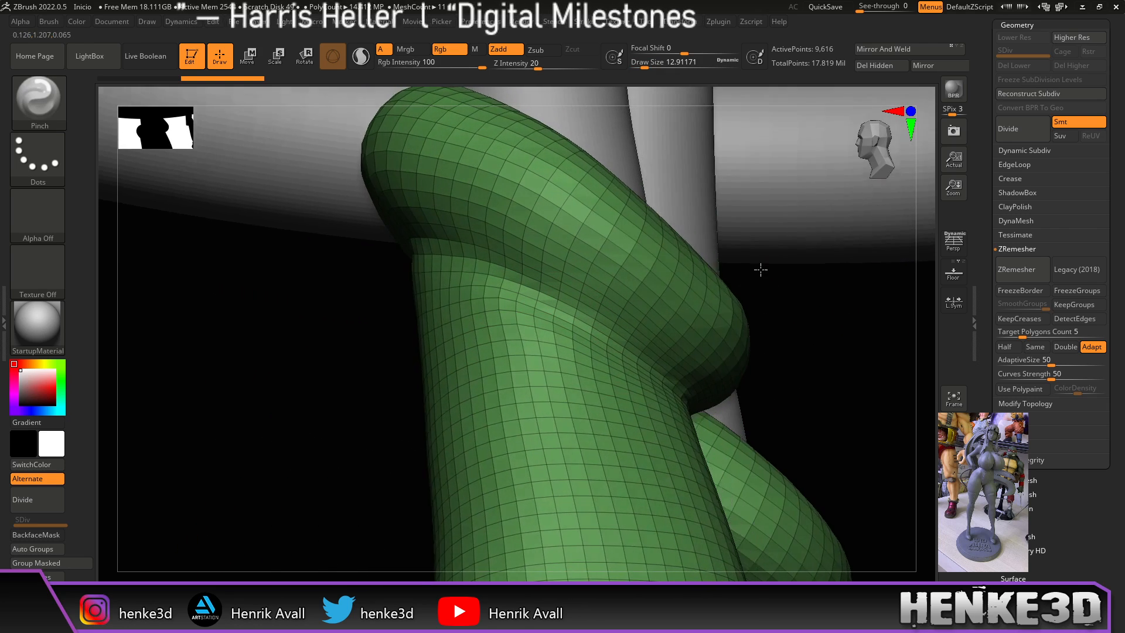
{"action": "left_click_drag", "start_coordinate": [645, 64], "coordinate": [640, 62]}
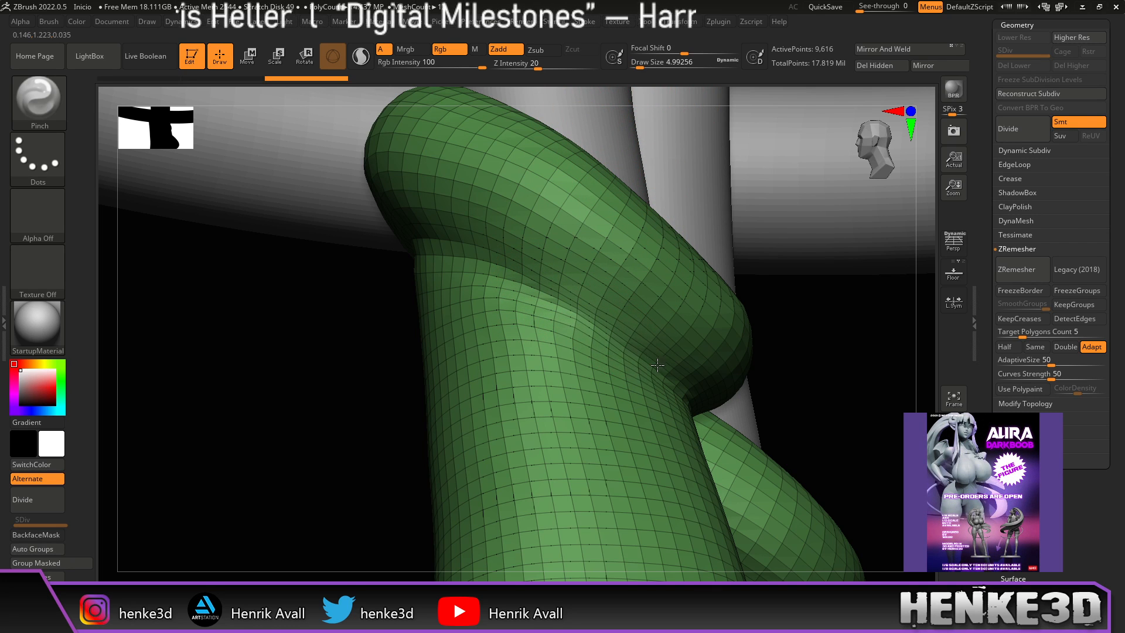
Step: Solo the socks and orbit around the rolled cuff to inspect the new quad topology
{"action": "left_click_drag", "start_coordinate": [841, 359], "coordinate": [662, 262]}
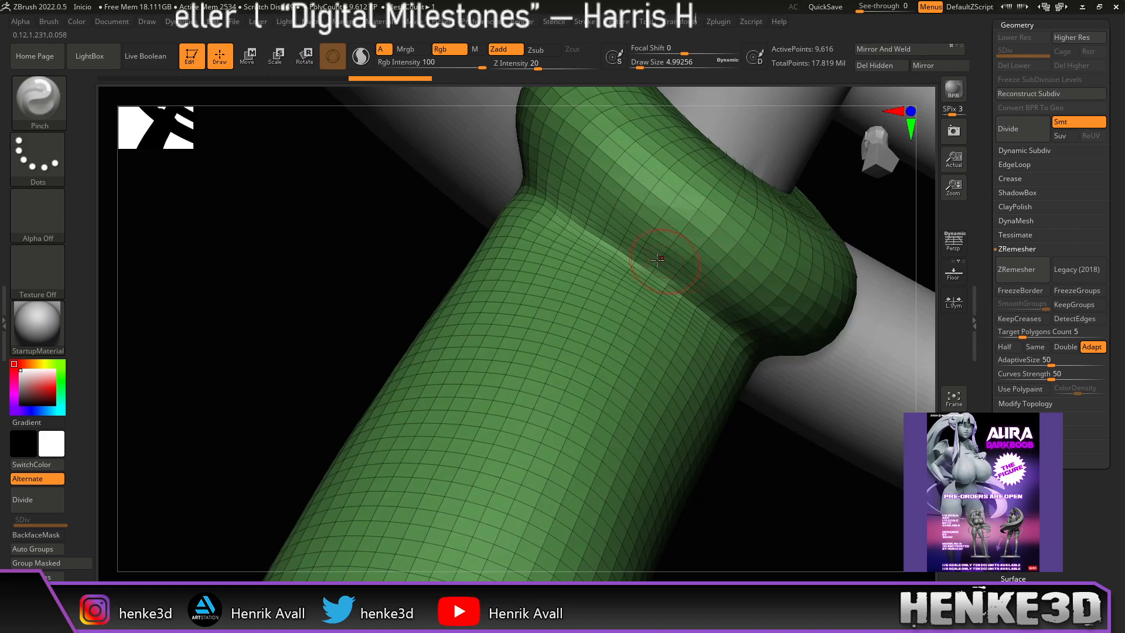
{"action": "left_click_drag", "start_coordinate": [781, 436], "coordinate": [703, 308]}
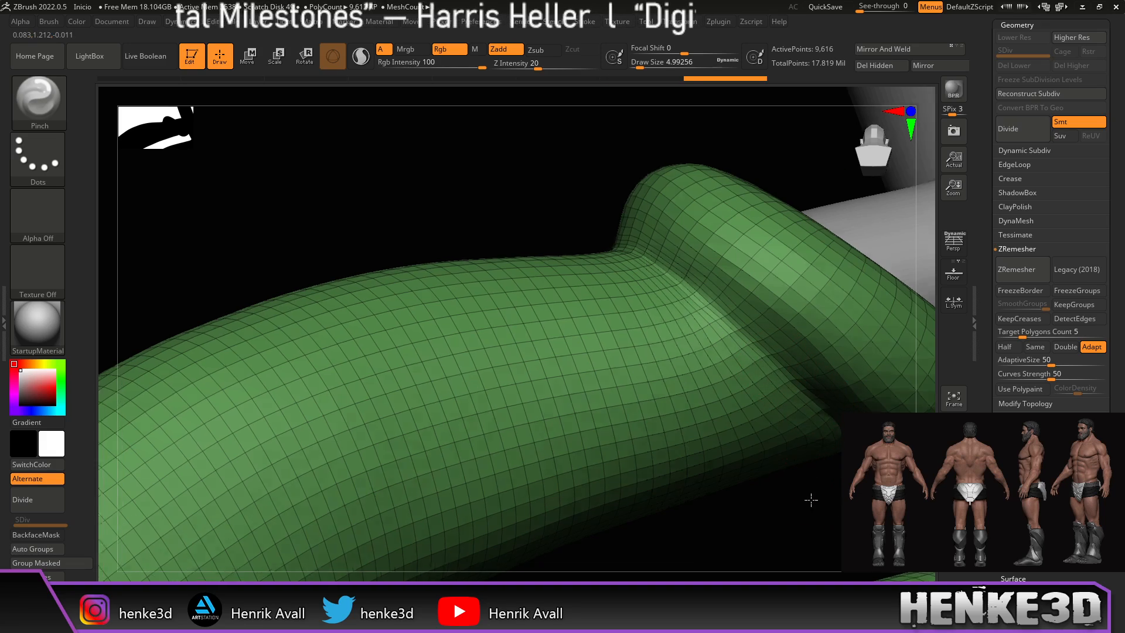
{"action": "left_click_drag", "start_coordinate": [809, 498], "coordinate": [862, 369]}
{"action": "left_click", "coordinate": [954, 431]}
{"action": "right_click_drag", "start_coordinate": [847, 269], "coordinate": [884, 217]}
{"action": "right_click_drag", "start_coordinate": [692, 343], "coordinate": [563, 469], "text": "alt"}
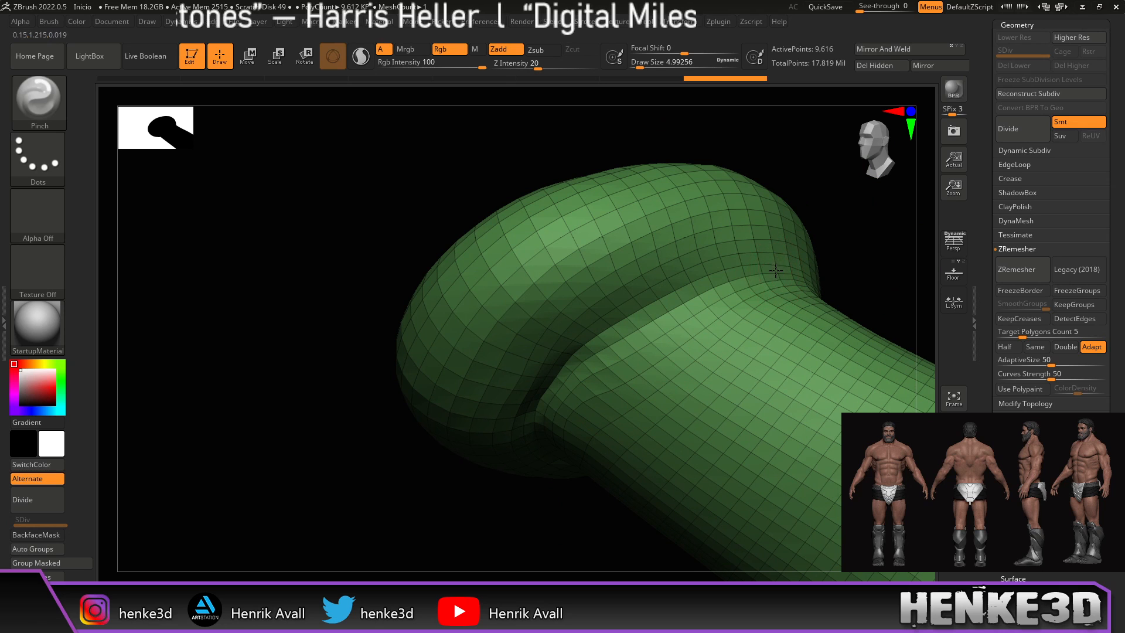
{"action": "right_click_drag", "start_coordinate": [831, 256], "coordinate": [791, 290]}
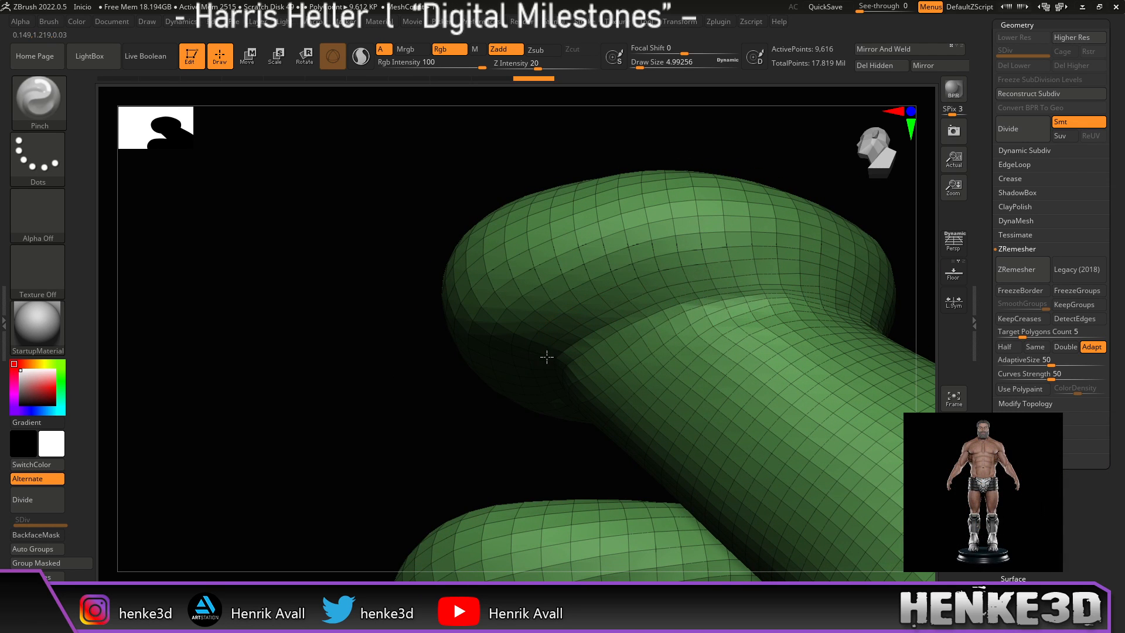
{"action": "right_click_drag", "start_coordinate": [802, 175], "coordinate": [781, 198]}
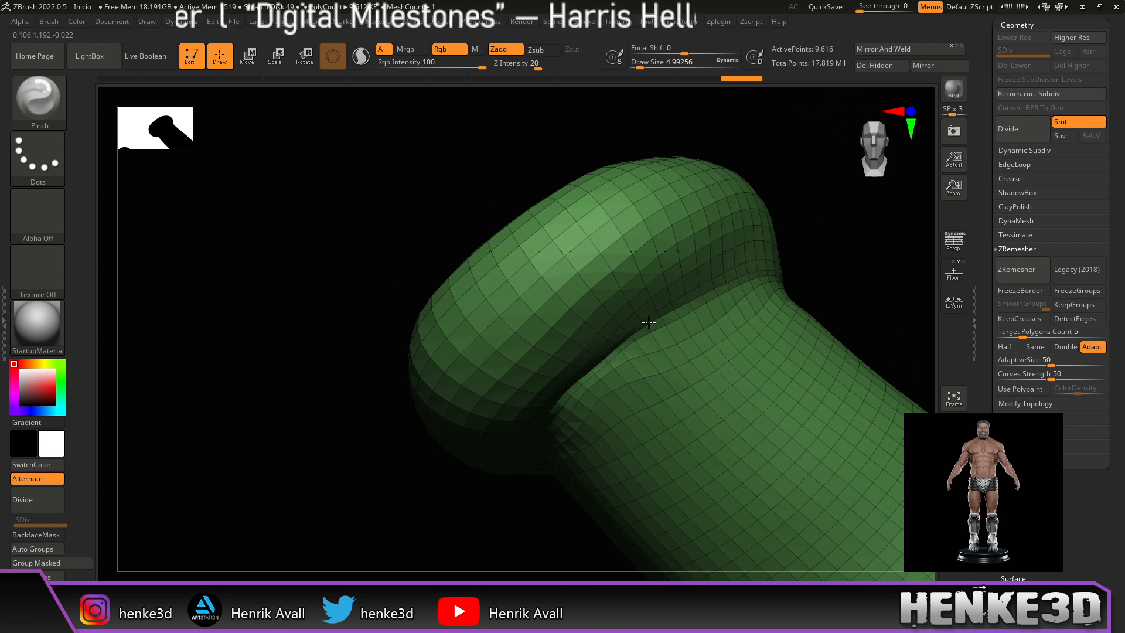
{"action": "mouse_move", "coordinate": [772, 260]}
{"action": "left_mouse_down"}
{"action": "mouse_move", "coordinate": [836, 209]}
{"action": "mouse_move", "coordinate": [829, 241]}
{"action": "mouse_move", "coordinate": [573, 317]}
{"action": "left_mouse_up"}
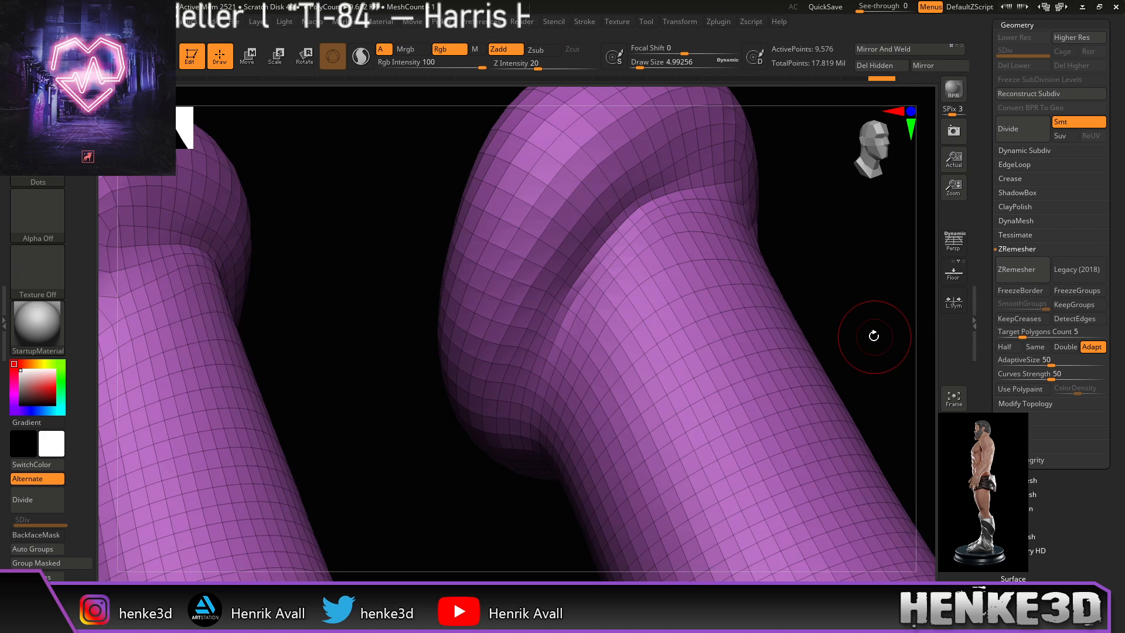
Step: Carve a crease under the cuff with a Zsub brush, Focal Shift -14, Z Intensity 33
{"action": "mouse_move", "coordinate": [856, 324]}
{"action": "left_mouse_down"}
{"action": "mouse_move", "coordinate": [840, 345]}
{"action": "mouse_move", "coordinate": [892, 297]}
{"action": "mouse_move", "coordinate": [891, 317]}
{"action": "mouse_move", "coordinate": [768, 307]}
{"action": "mouse_move", "coordinate": [767, 318]}
{"action": "mouse_move", "coordinate": [754, 301]}
{"action": "mouse_move", "coordinate": [815, 366]}
{"action": "left_mouse_up"}
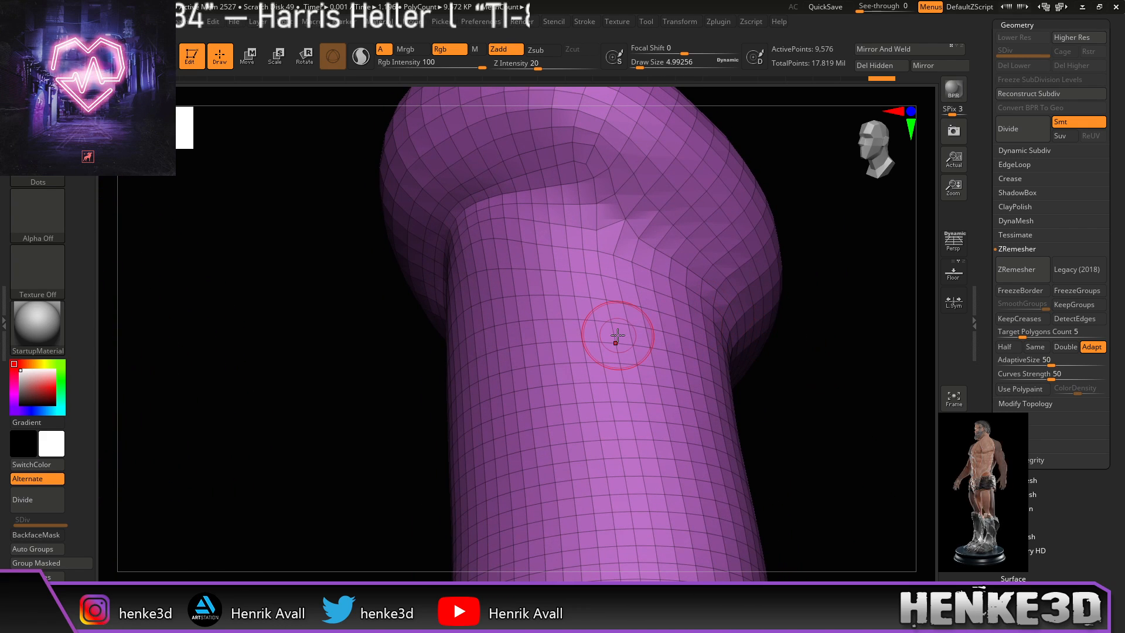
{"action": "key", "text": "b"}
{"action": "key", "text": "d"}
{"action": "key", "text": "s"}
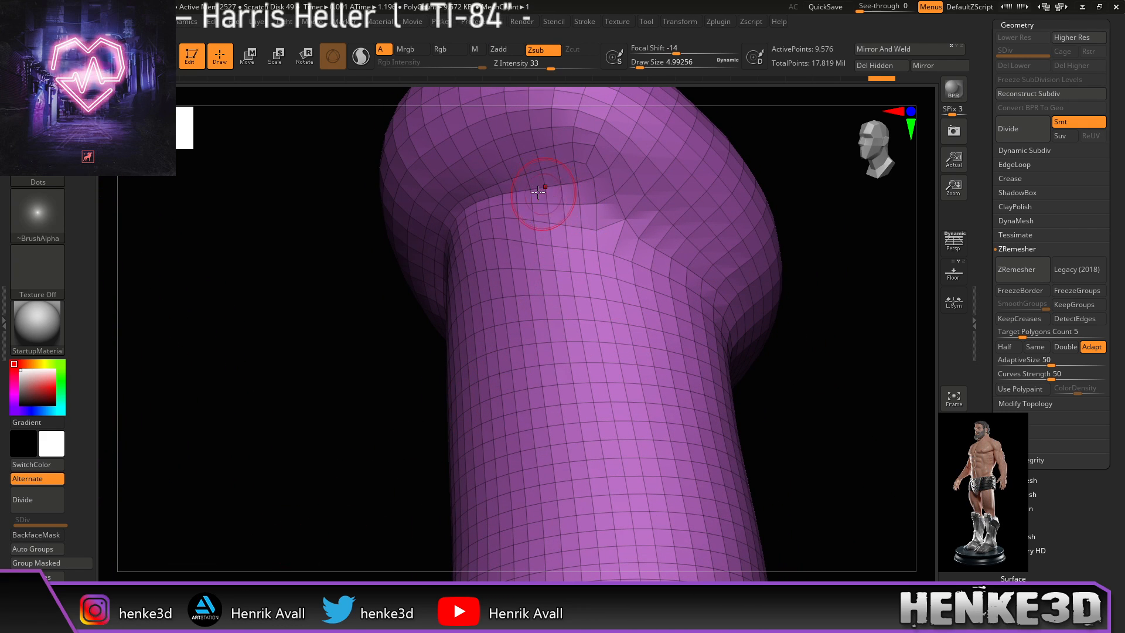
{"action": "left_click_drag", "start_coordinate": [540, 195], "coordinate": [632, 235]}
Step: Orbit around both socks to check the crease, ending with the sock upright
{"action": "mouse_move", "coordinate": [818, 245]}
{"action": "left_mouse_down"}
{"action": "mouse_move", "coordinate": [856, 251]}
{"action": "mouse_move", "coordinate": [804, 231]}
{"action": "mouse_move", "coordinate": [759, 292]}
{"action": "mouse_move", "coordinate": [621, 217]}
{"action": "left_mouse_up"}
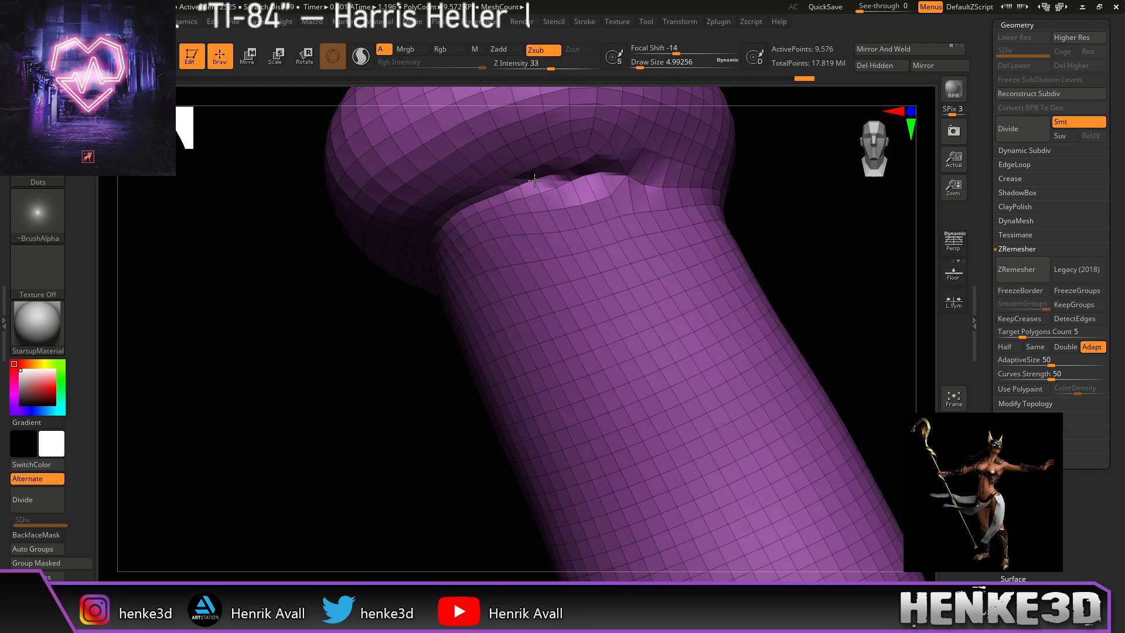
{"action": "left_click_drag", "start_coordinate": [788, 180], "coordinate": [712, 193]}
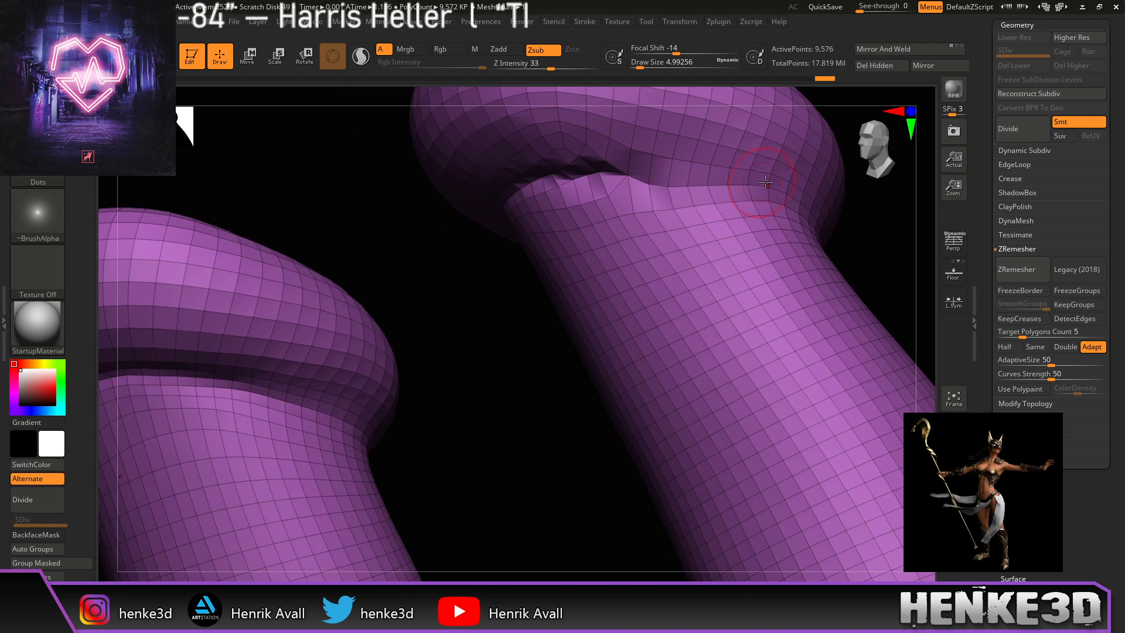
{"action": "left_click_drag", "start_coordinate": [492, 326], "coordinate": [533, 213]}
{"action": "left_click_drag", "start_coordinate": [477, 427], "coordinate": [515, 339]}
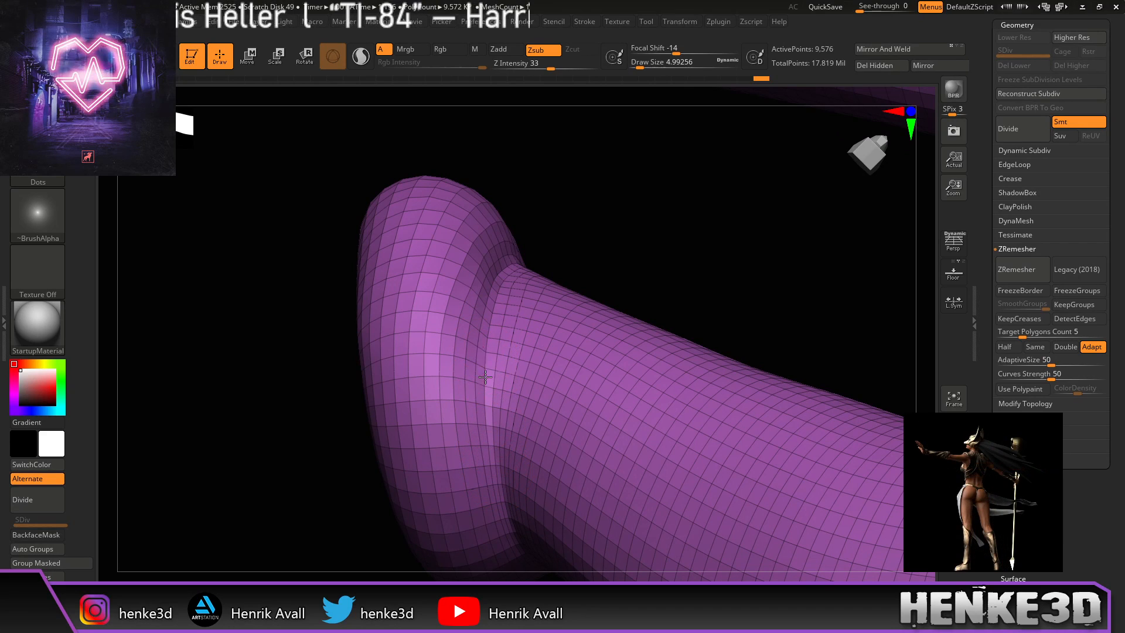
{"action": "left_click_drag", "start_coordinate": [609, 285], "coordinate": [787, 286]}
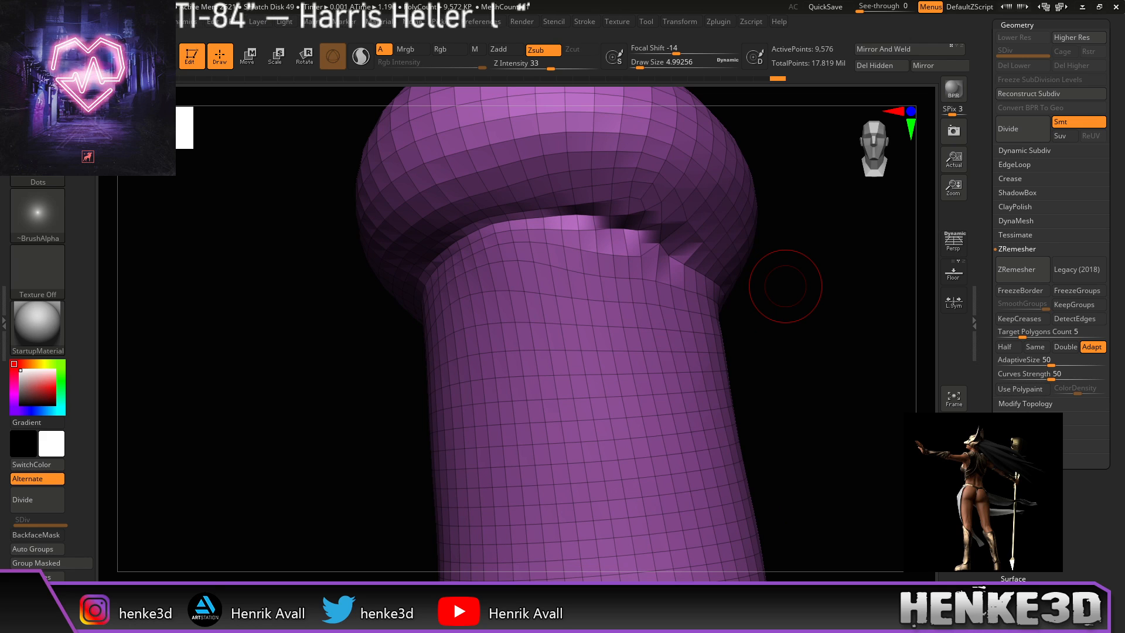
Step: Enable Half in ZRemesher and remesh twice, cutting the socks to about 2,716 points
{"action": "left_click", "coordinate": [1017, 347]}
{"action": "left_click", "coordinate": [1022, 269]}
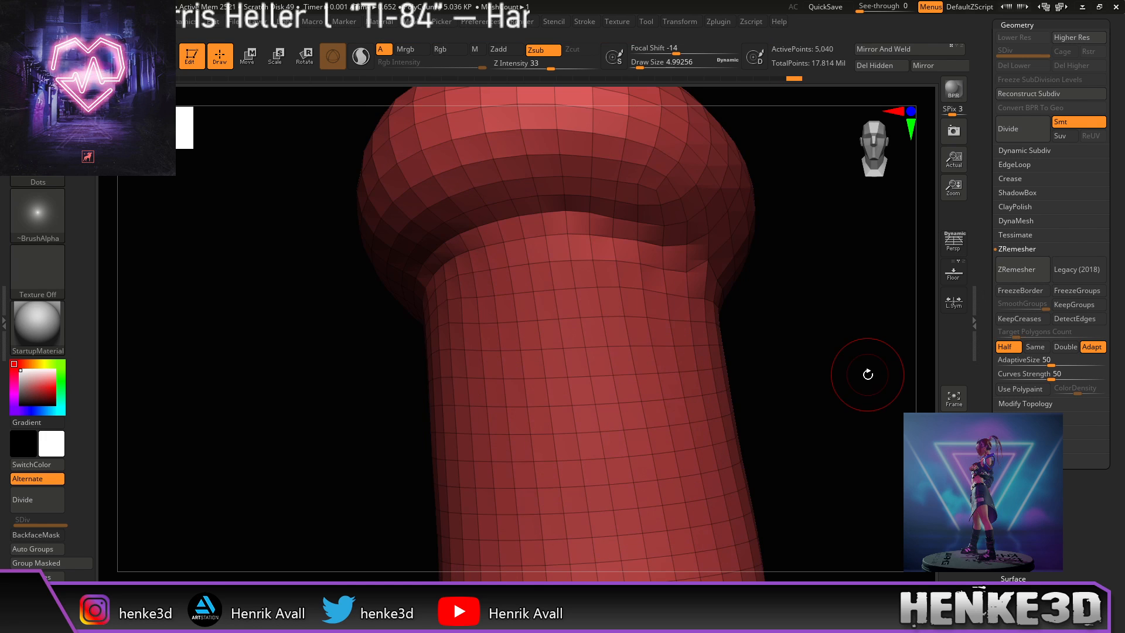
{"action": "mouse_move", "coordinate": [850, 396]}
{"action": "left_mouse_down", "text": "alt"}
{"action": "mouse_move", "coordinate": [779, 404]}
{"action": "mouse_move", "coordinate": [799, 389]}
{"action": "mouse_move", "coordinate": [780, 384]}
{"action": "mouse_move", "coordinate": [721, 404]}
{"action": "mouse_move", "coordinate": [938, 313]}
{"action": "left_mouse_up", "text": "alt"}
{"action": "left_click", "coordinate": [1015, 273]}
{"action": "left_click_drag", "start_coordinate": [744, 444], "coordinate": [771, 458]}
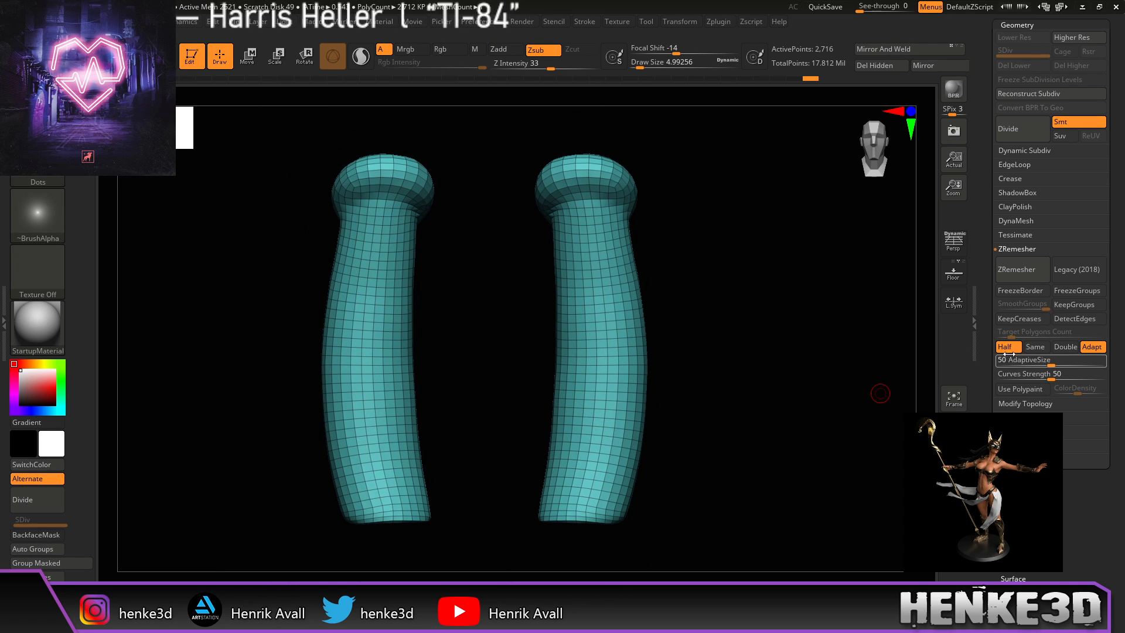
Step: Turn off Solo, zoom to the socks, and test the Move gizmo before returning to Draw
{"action": "left_click", "coordinate": [954, 456]}
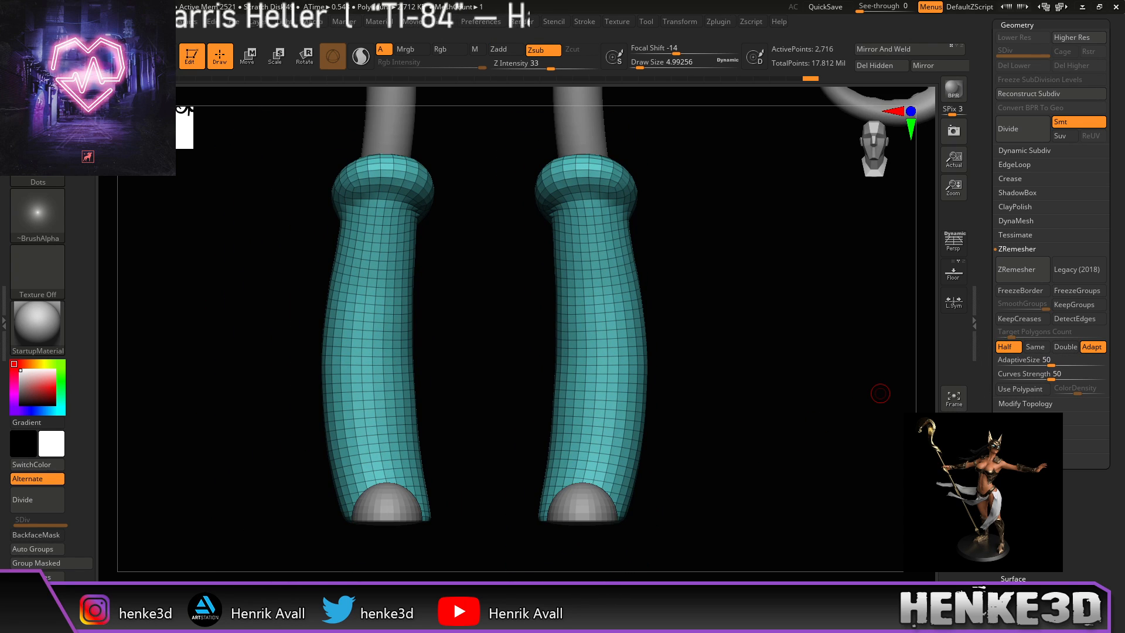
{"action": "mouse_move", "coordinate": [809, 453]}
{"action": "left_mouse_down", "text": "alt"}
{"action": "mouse_move", "coordinate": [814, 484]}
{"action": "mouse_move", "coordinate": [803, 461]}
{"action": "left_mouse_up", "text": "alt"}
{"action": "key", "text": "w"}
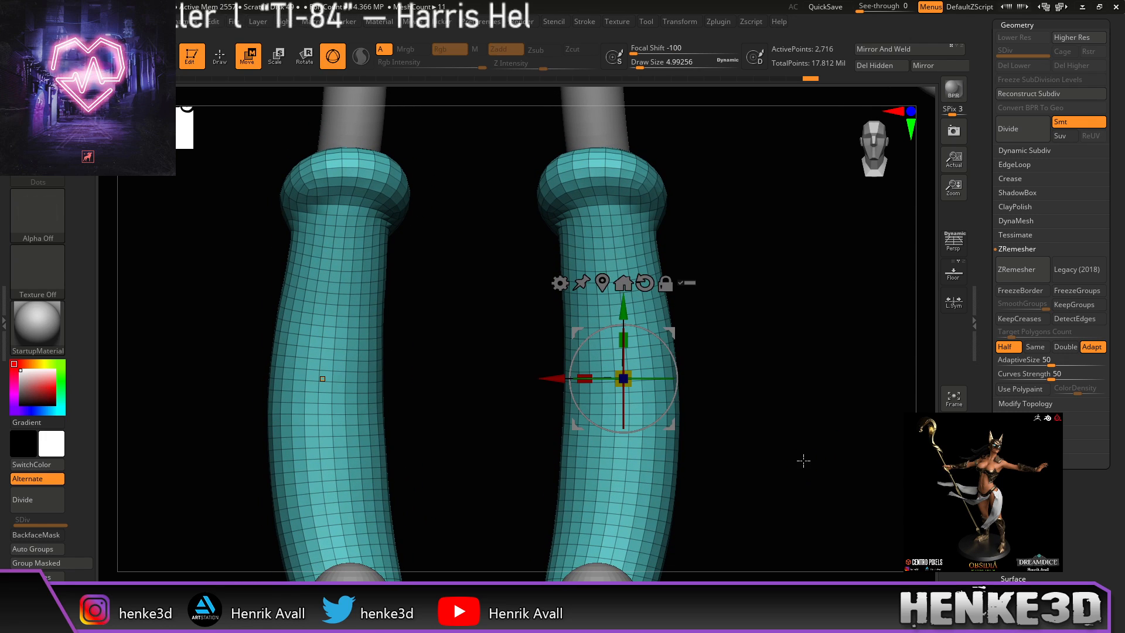
{"action": "left_click_drag", "start_coordinate": [779, 404], "coordinate": [779, 394]}
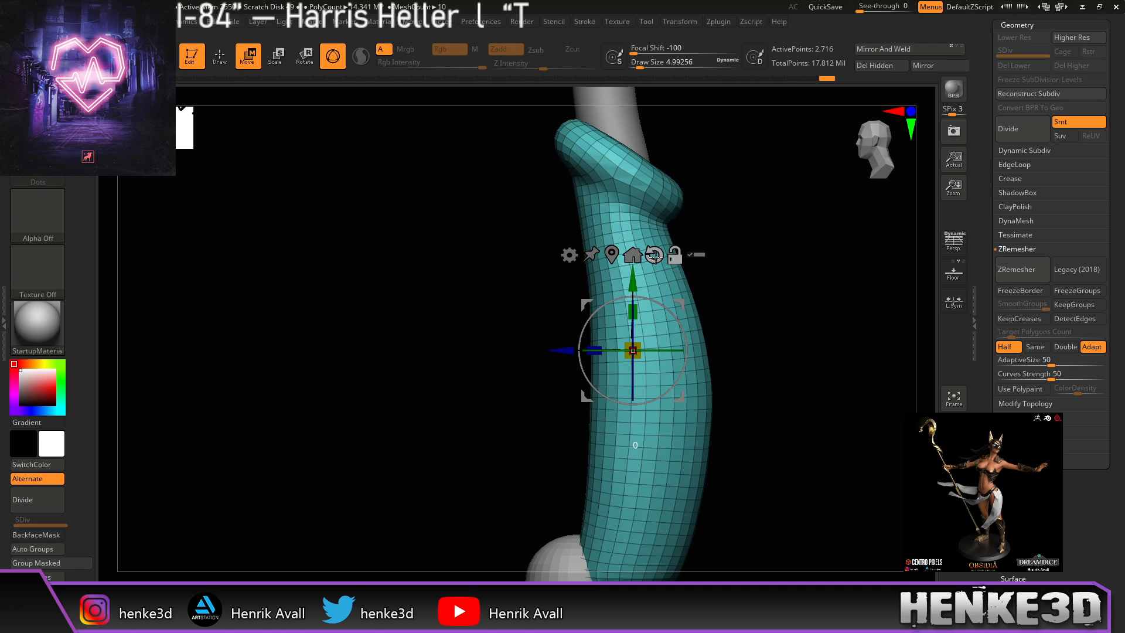
{"action": "mouse_move", "coordinate": [726, 282]}
{"action": "left_mouse_down"}
{"action": "mouse_move", "coordinate": [809, 298]}
{"action": "mouse_move", "coordinate": [761, 322]}
{"action": "mouse_move", "coordinate": [770, 361]}
{"action": "mouse_move", "coordinate": [751, 349]}
{"action": "left_mouse_up"}
{"action": "key", "text": "q"}
{"action": "scroll", "coordinate": [1093, 361], "scroll_direction": "down", "scroll_amount": 10}
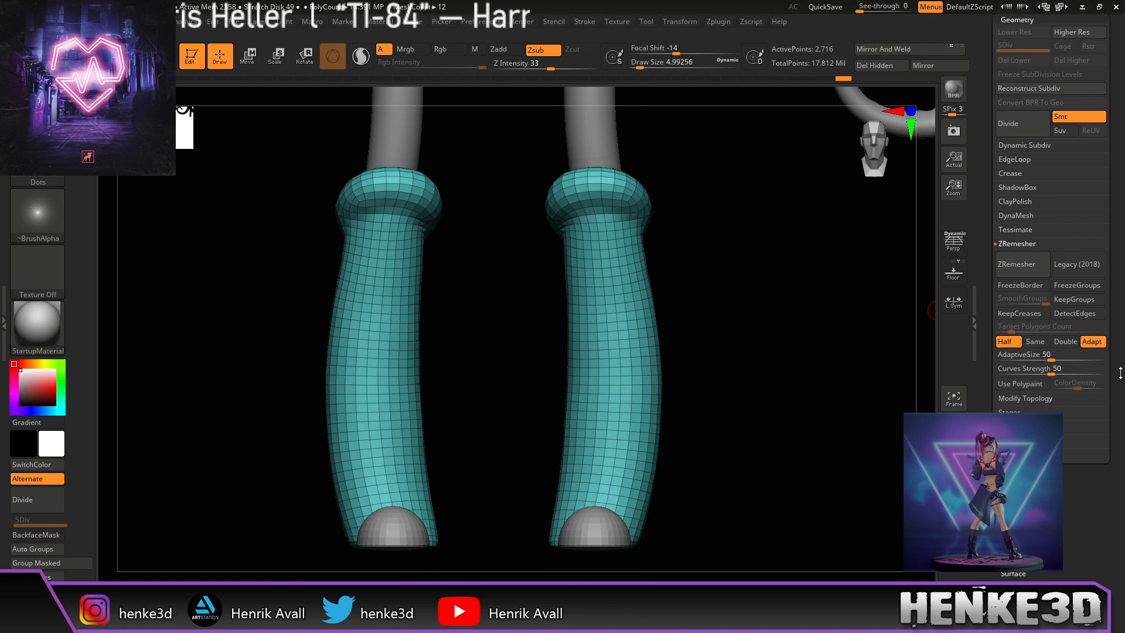
Step: Open Deformation, try inflating both socks with the Inflate slider, then undo it
{"action": "left_click_drag", "start_coordinate": [1117, 268], "coordinate": [1116, 260]}
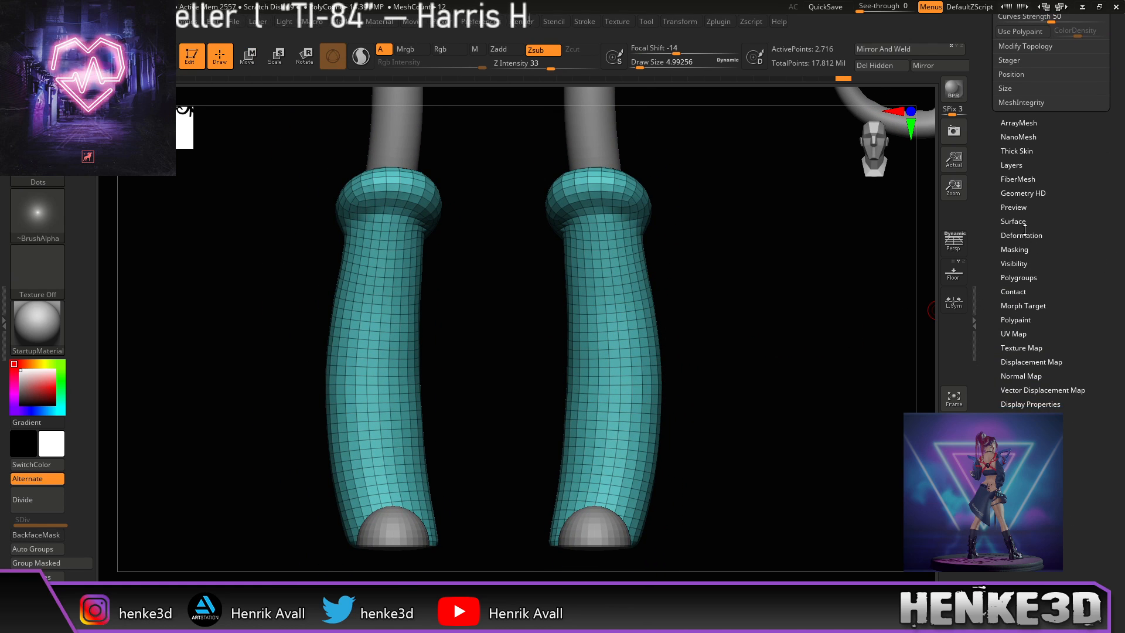
{"action": "left_click", "coordinate": [1025, 235]}
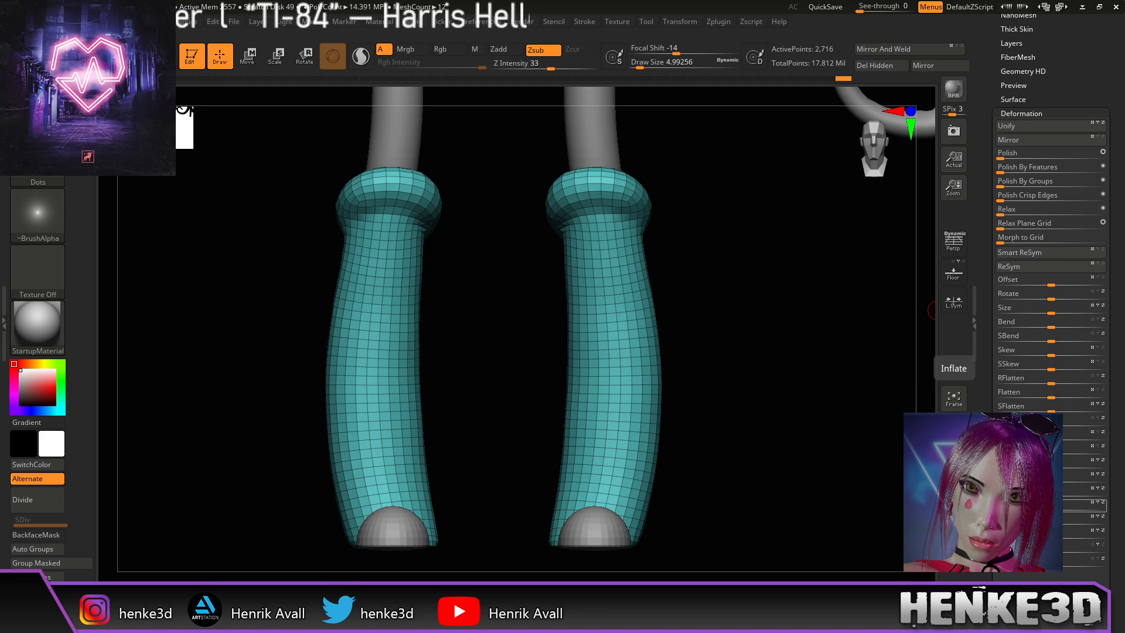
{"action": "left_click_drag", "start_coordinate": [1051, 507], "coordinate": [1055, 506]}
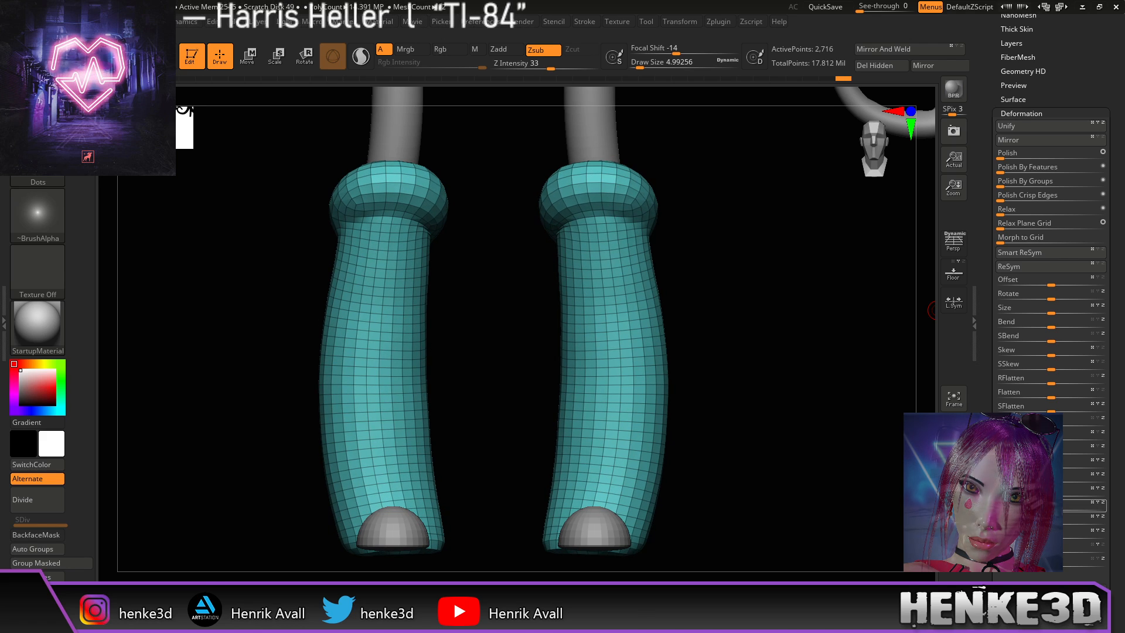
{"action": "left_click_drag", "start_coordinate": [808, 423], "coordinate": [797, 442]}
{"action": "key", "text": "ctrl+z"}
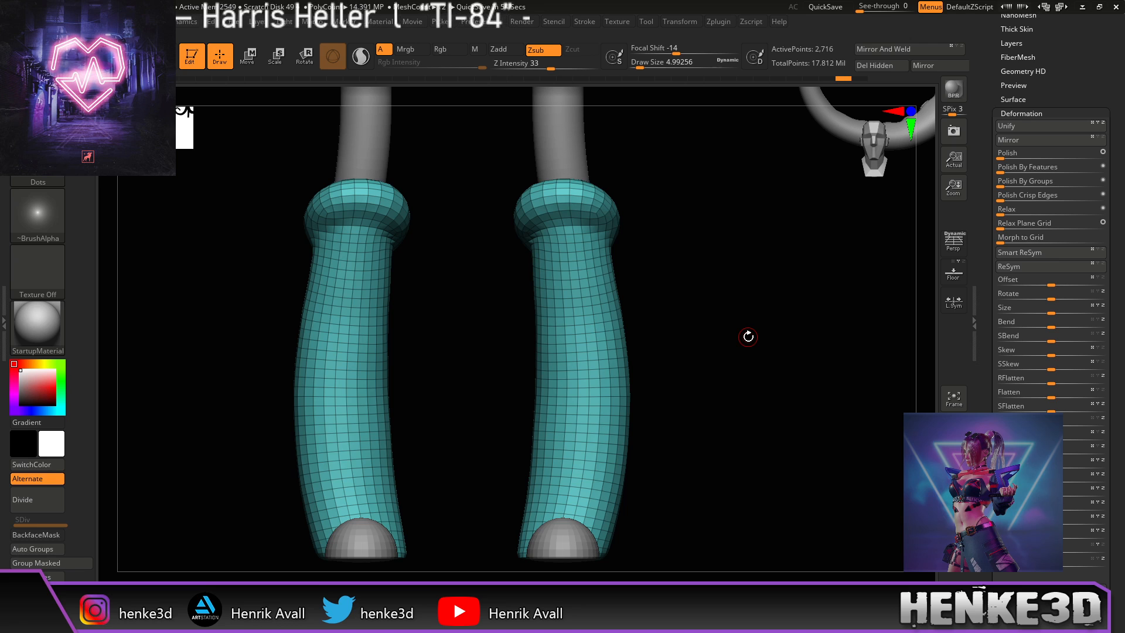
{"action": "left_click_drag", "start_coordinate": [731, 424], "coordinate": [756, 411]}
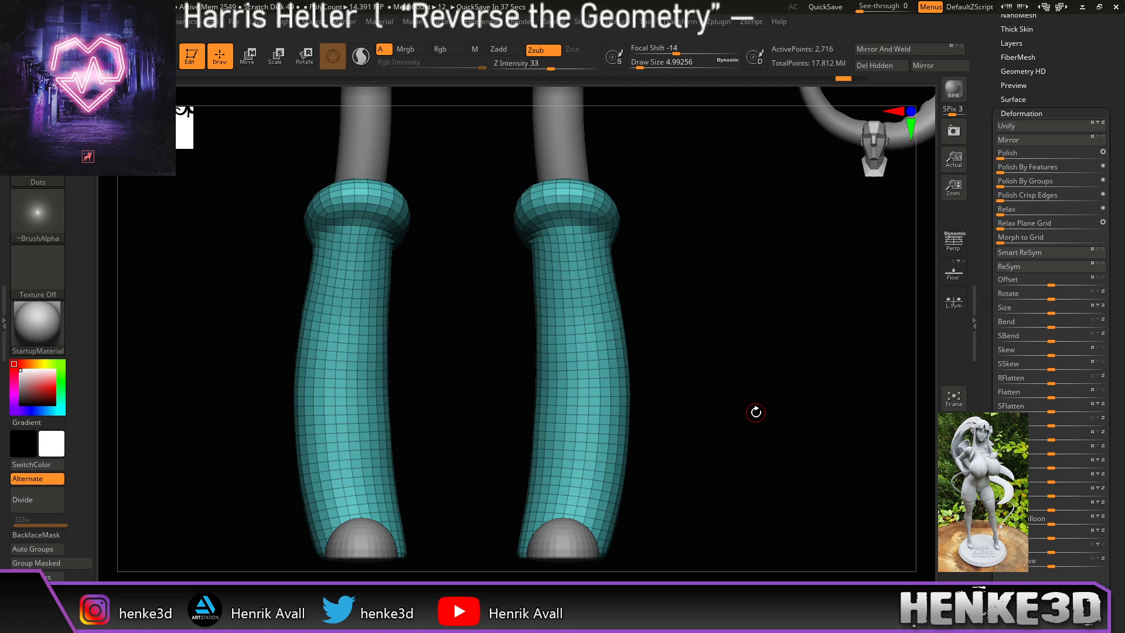
{"action": "left_click_drag", "start_coordinate": [1109, 433], "coordinate": [1108, 401]}
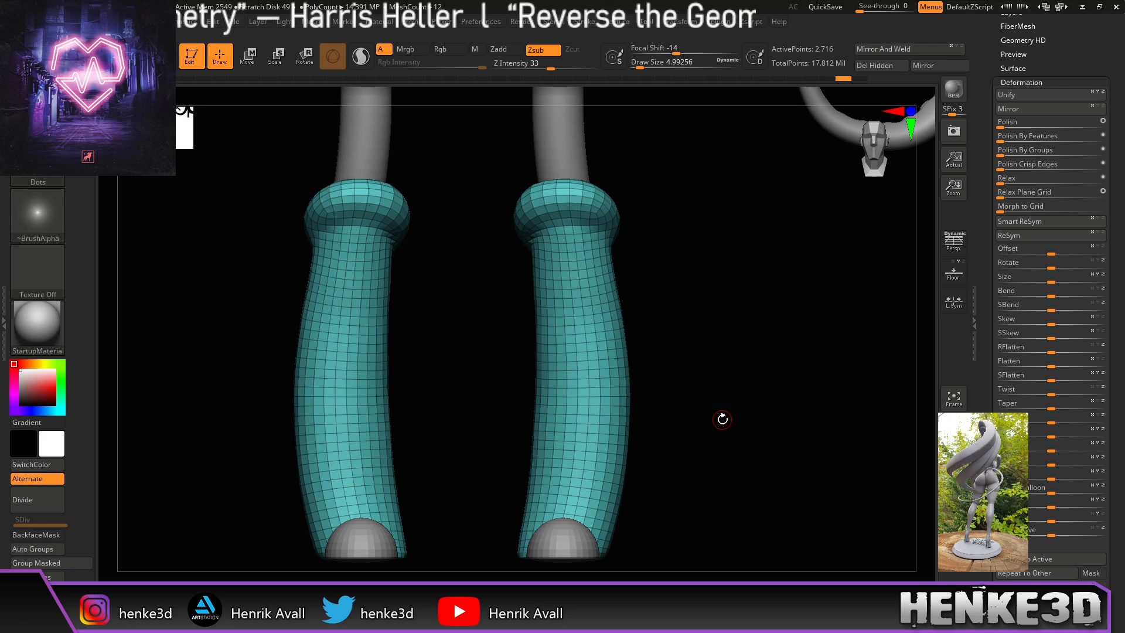
{"action": "mouse_move", "coordinate": [728, 402]}
{"action": "left_mouse_down"}
{"action": "mouse_move", "coordinate": [715, 407]}
{"action": "mouse_move", "coordinate": [715, 387]}
{"action": "left_mouse_up"}
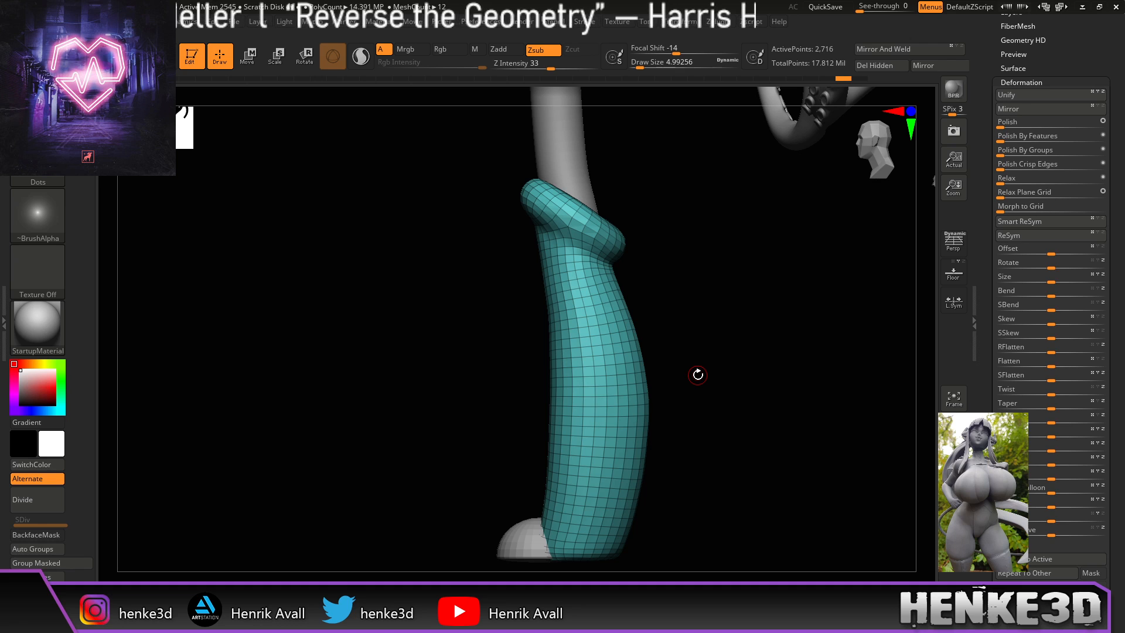
Step: Unhide the rest of the character and inflate both socks slightly
{"action": "left_click", "coordinate": [715, 381], "text": "ctrl+shift"}
{"action": "left_click_drag", "start_coordinate": [744, 384], "coordinate": [716, 378]}
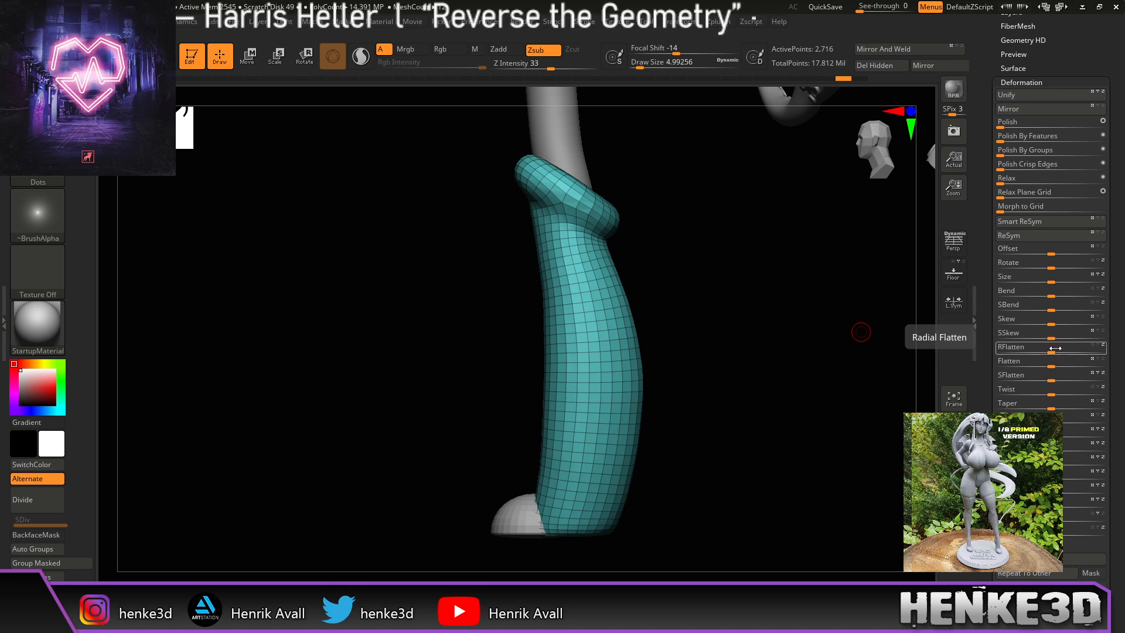
{"action": "left_click_drag", "start_coordinate": [785, 475], "coordinate": [845, 471]}
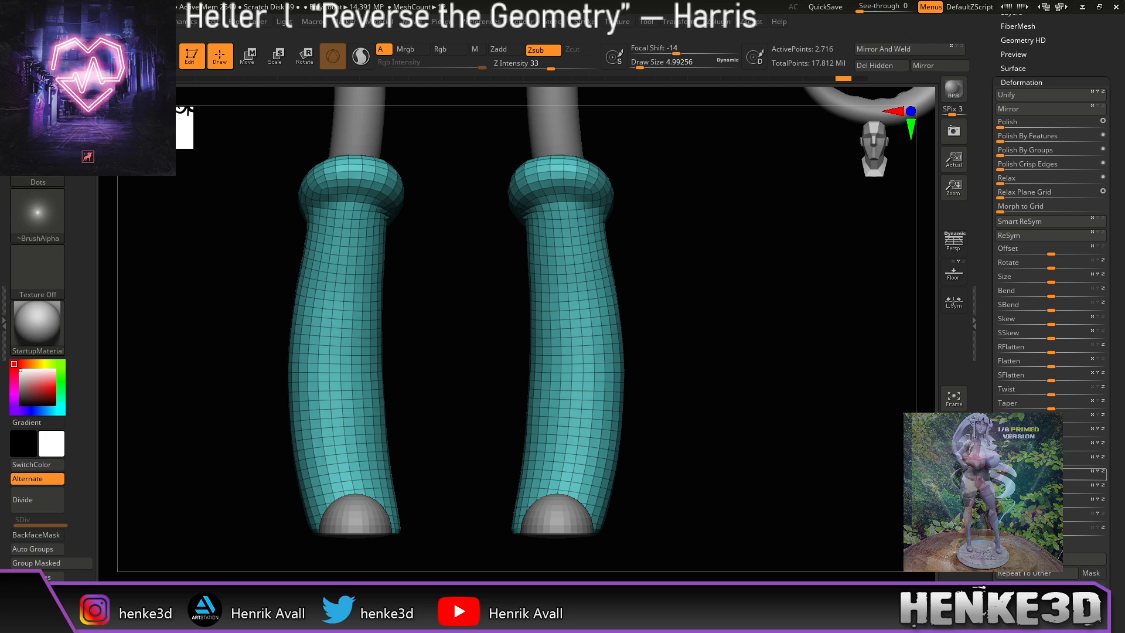
{"action": "left_click_drag", "start_coordinate": [820, 479], "coordinate": [791, 500]}
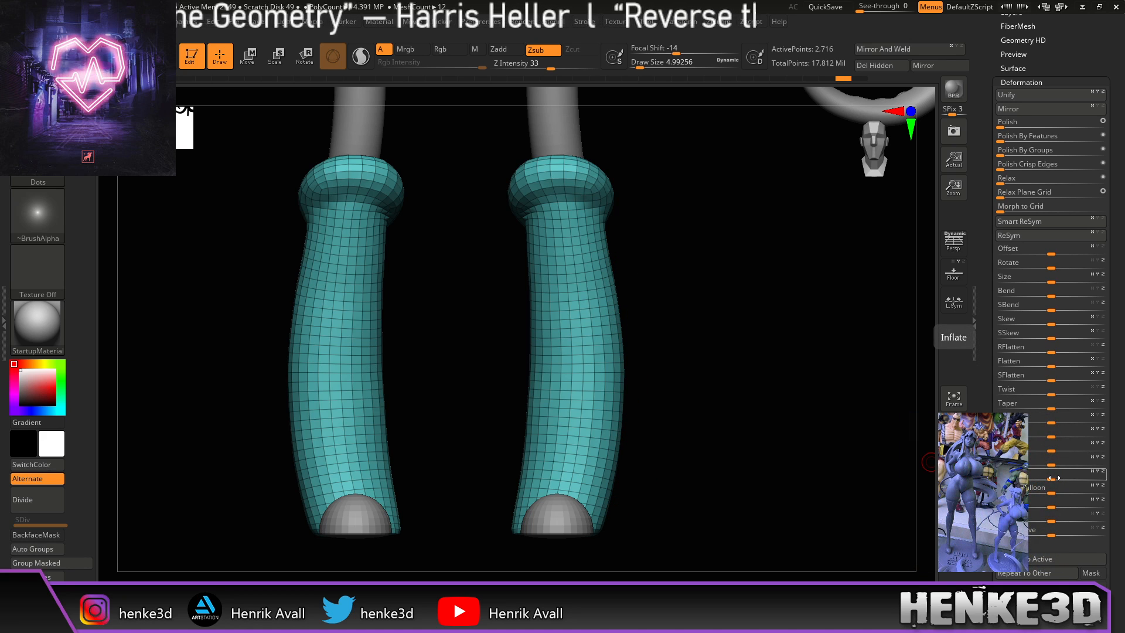
{"action": "left_click", "coordinate": [1054, 478]}
{"action": "left_click_drag", "start_coordinate": [1054, 478], "coordinate": [1056, 478]}
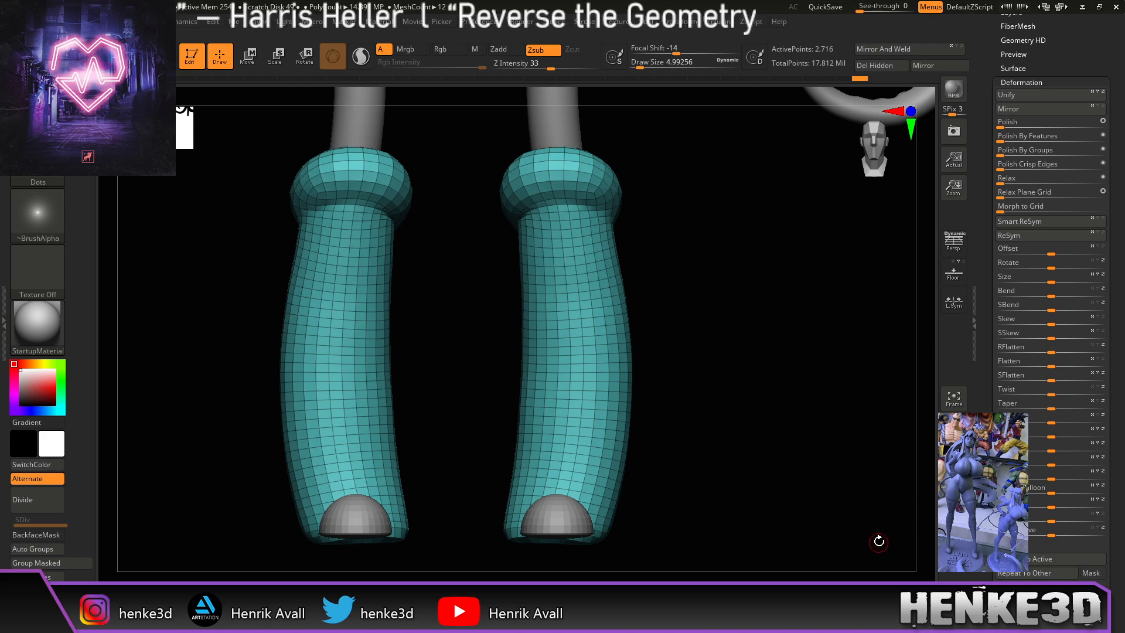
Step: Frame the whole character and move the model aside from its snapshot copy
{"action": "mouse_move", "coordinate": [812, 450]}
{"action": "left_mouse_down", "text": "alt"}
{"action": "mouse_move", "coordinate": [818, 459]}
{"action": "mouse_move", "coordinate": [798, 461]}
{"action": "mouse_move", "coordinate": [825, 375]}
{"action": "mouse_move", "coordinate": [794, 455]}
{"action": "mouse_move", "coordinate": [792, 445]}
{"action": "mouse_move", "coordinate": [540, 517]}
{"action": "mouse_move", "coordinate": [537, 505]}
{"action": "mouse_move", "coordinate": [583, 472]}
{"action": "mouse_move", "coordinate": [897, 447]}
{"action": "mouse_move", "coordinate": [907, 456]}
{"action": "left_mouse_up", "text": "alt"}
{"action": "key", "text": "f"}
{"action": "left_click_drag", "start_coordinate": [779, 497], "coordinate": [814, 495], "text": "alt"}
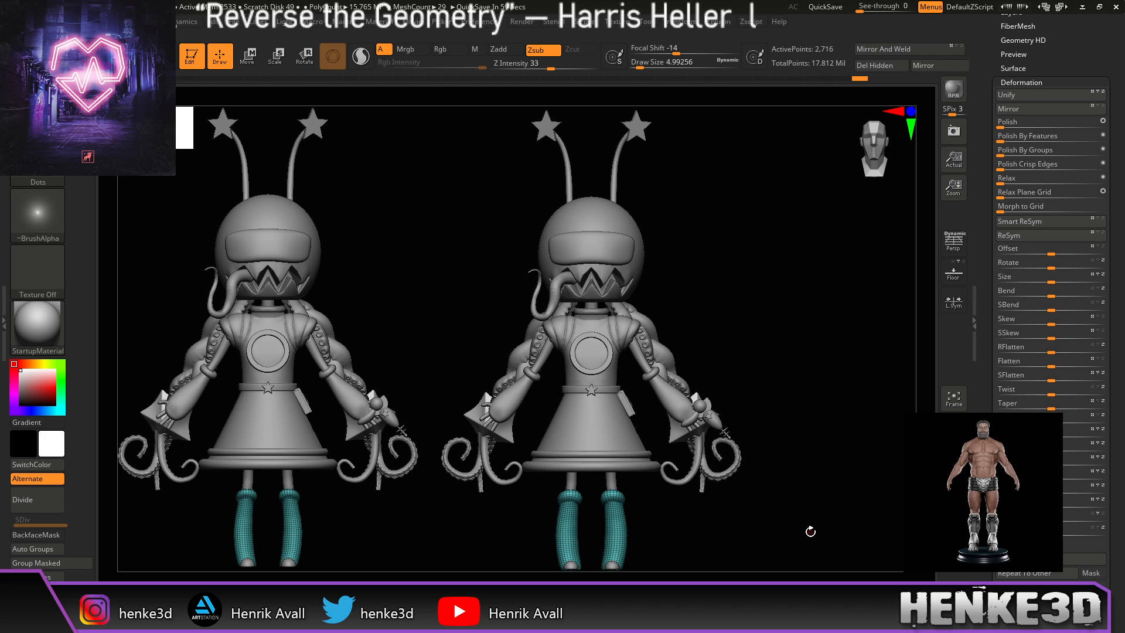
Step: Check the model from the side, then zoom in on the lower legs and teal socks from the front
{"action": "left_click_drag", "start_coordinate": [826, 530], "coordinate": [784, 522]}
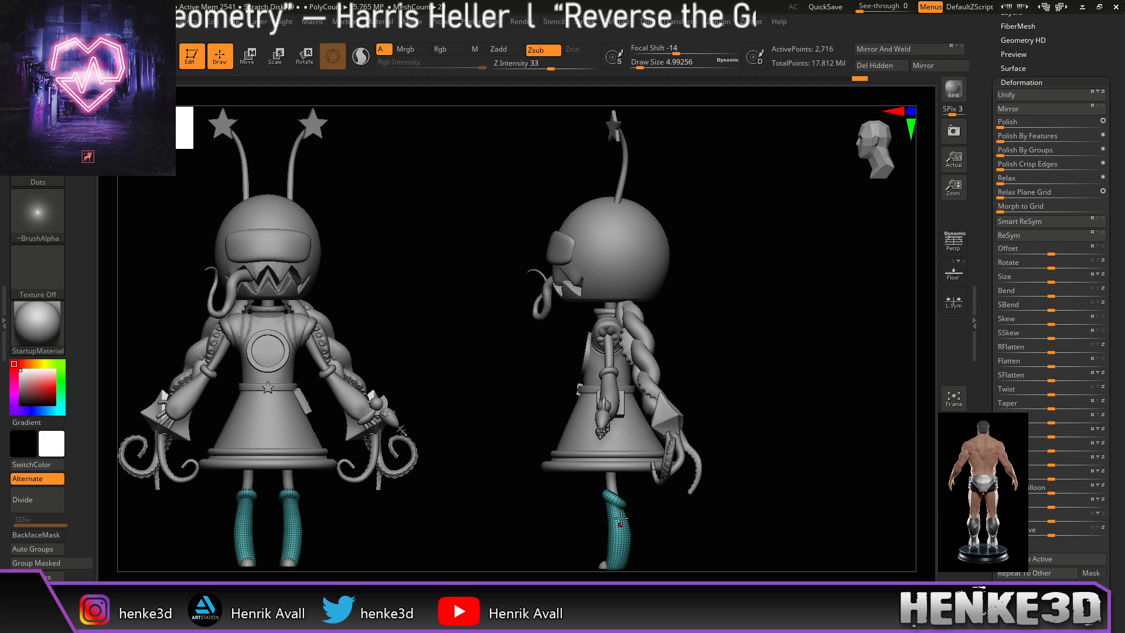
{"action": "left_click_drag", "start_coordinate": [689, 540], "coordinate": [645, 363]}
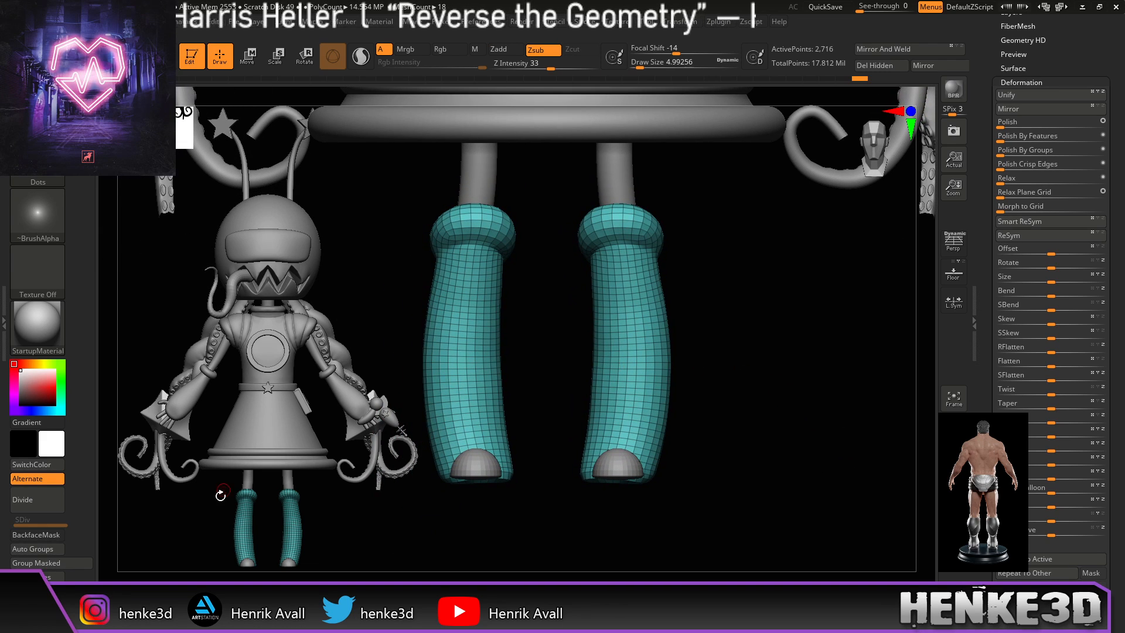
Step: With an enlarged Move brush, push the socks' inner edges outward and smooth the right sock's outer edge
{"action": "key", "text": "b"}
{"action": "key", "text": "m"}
{"action": "key", "text": "v"}
{"action": "left_click_drag", "start_coordinate": [643, 62], "coordinate": [657, 62]}
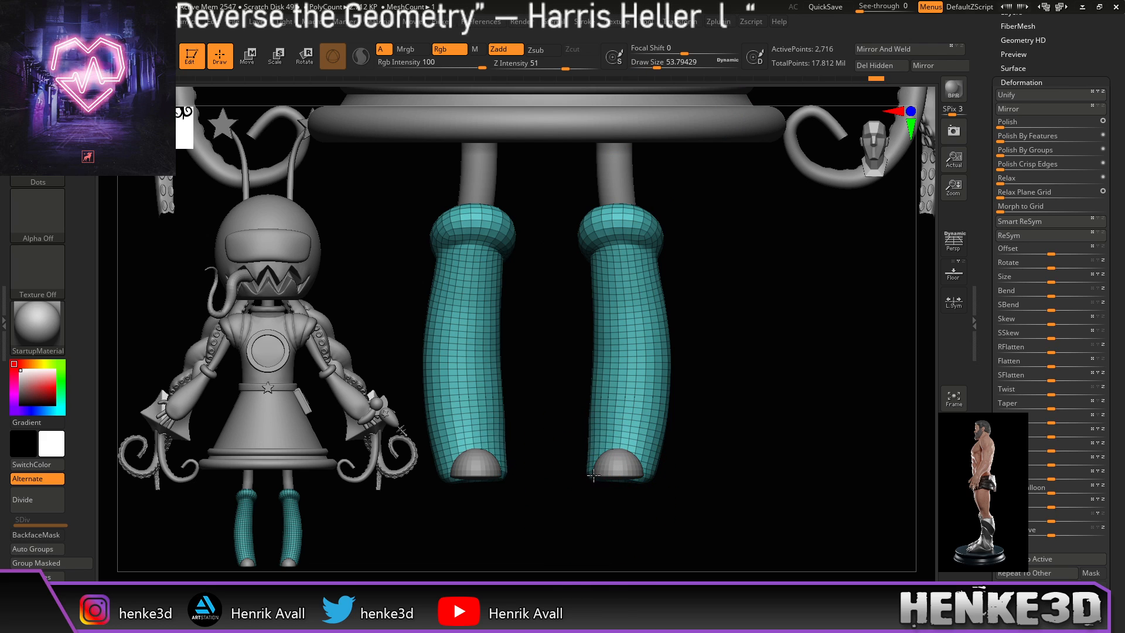
{"action": "left_click_drag", "start_coordinate": [590, 443], "coordinate": [597, 436]}
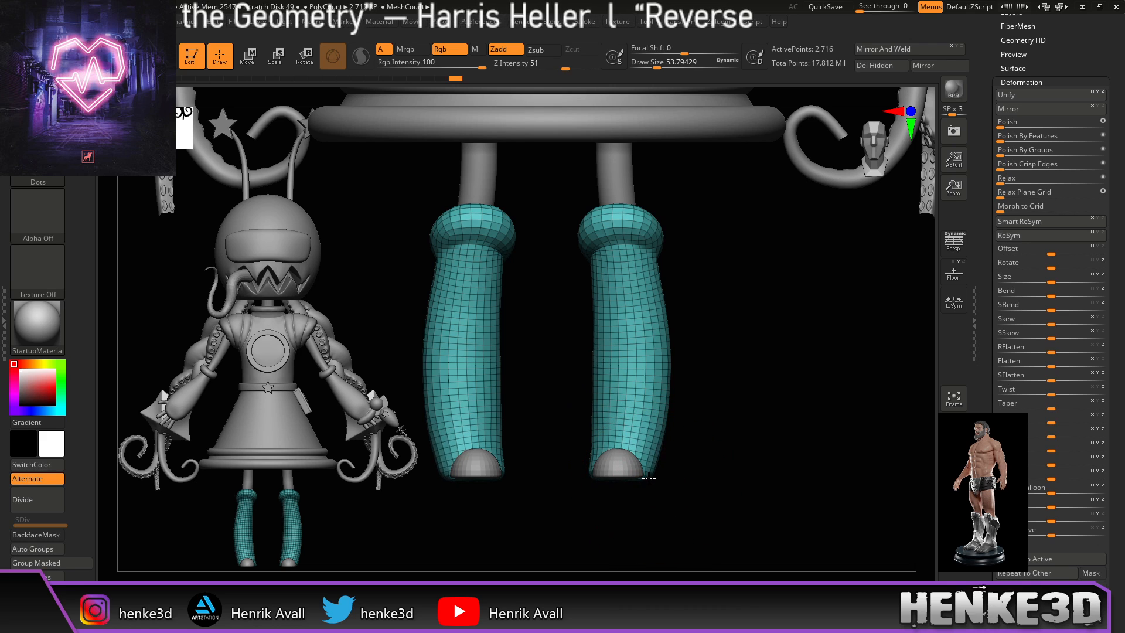
{"action": "key", "text": "shift"}
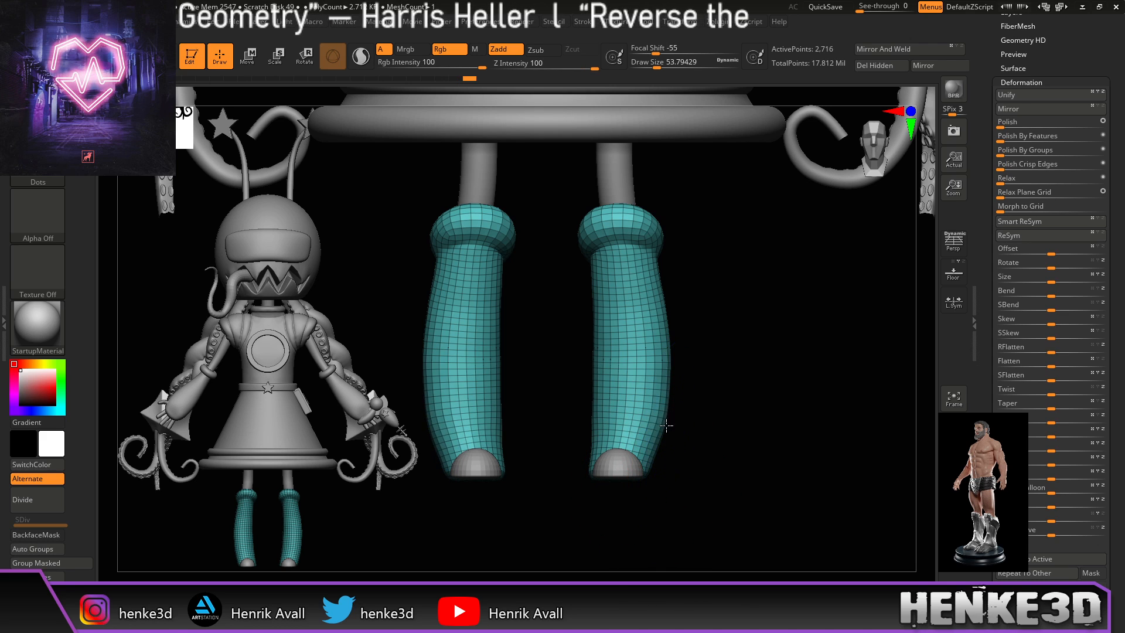
{"action": "left_click_drag", "start_coordinate": [668, 413], "coordinate": [666, 330], "text": "shift"}
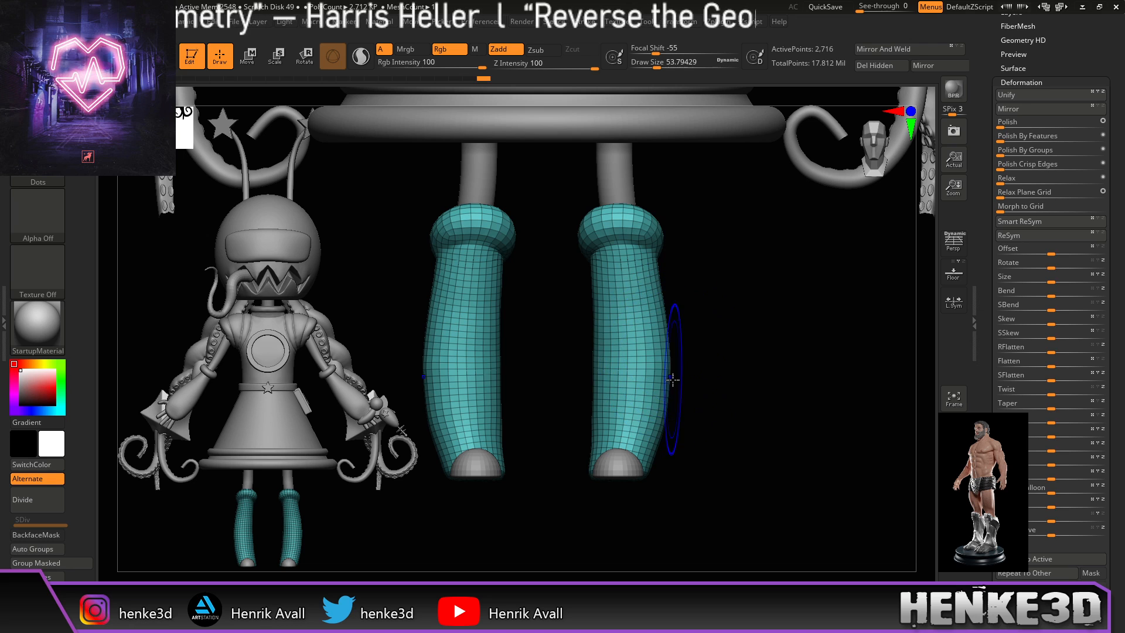
{"action": "left_click_drag", "start_coordinate": [736, 402], "coordinate": [678, 376]}
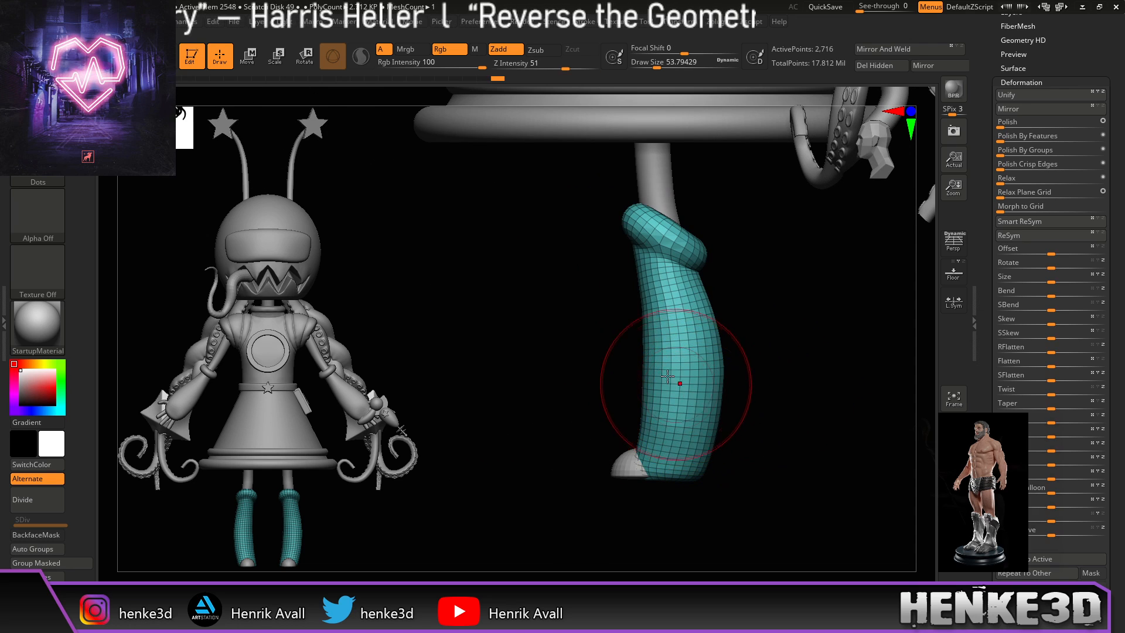
{"action": "key", "text": "shift"}
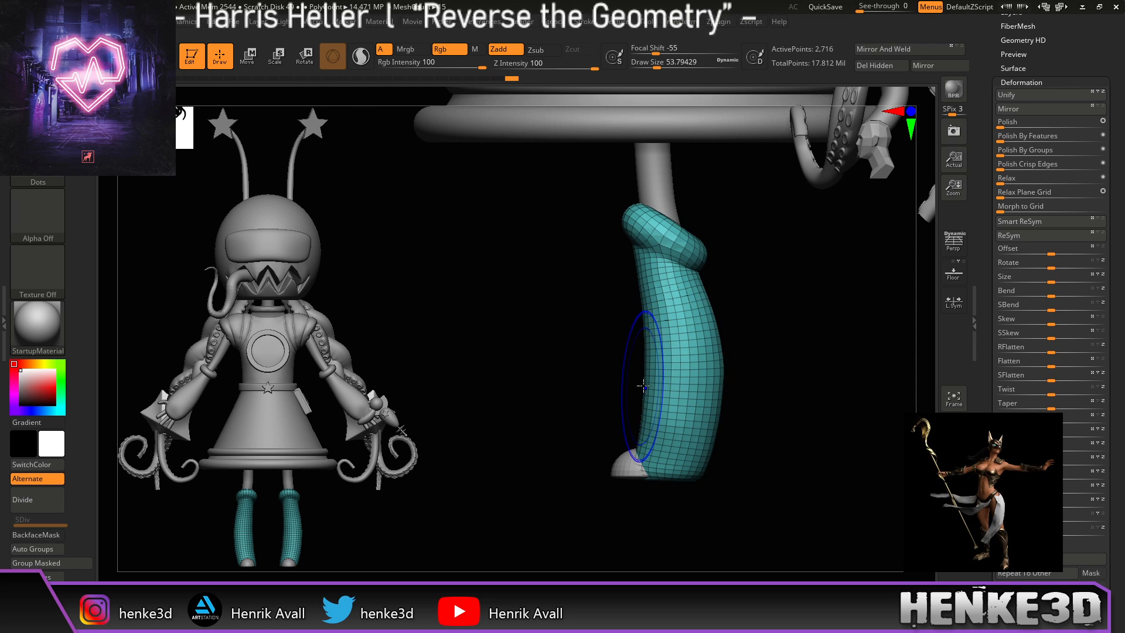
{"action": "mouse_move", "coordinate": [766, 377]}
{"action": "left_mouse_down"}
{"action": "mouse_move", "coordinate": [720, 381]}
{"action": "mouse_move", "coordinate": [707, 432]}
{"action": "left_mouse_up"}
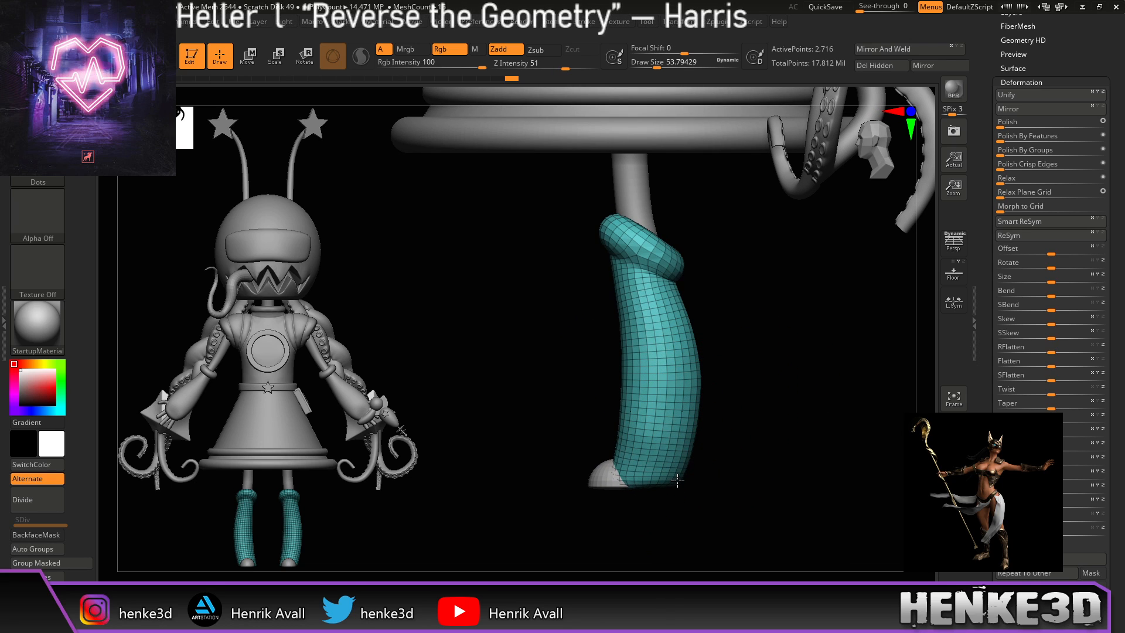
{"action": "left_click_drag", "start_coordinate": [733, 459], "coordinate": [799, 465]}
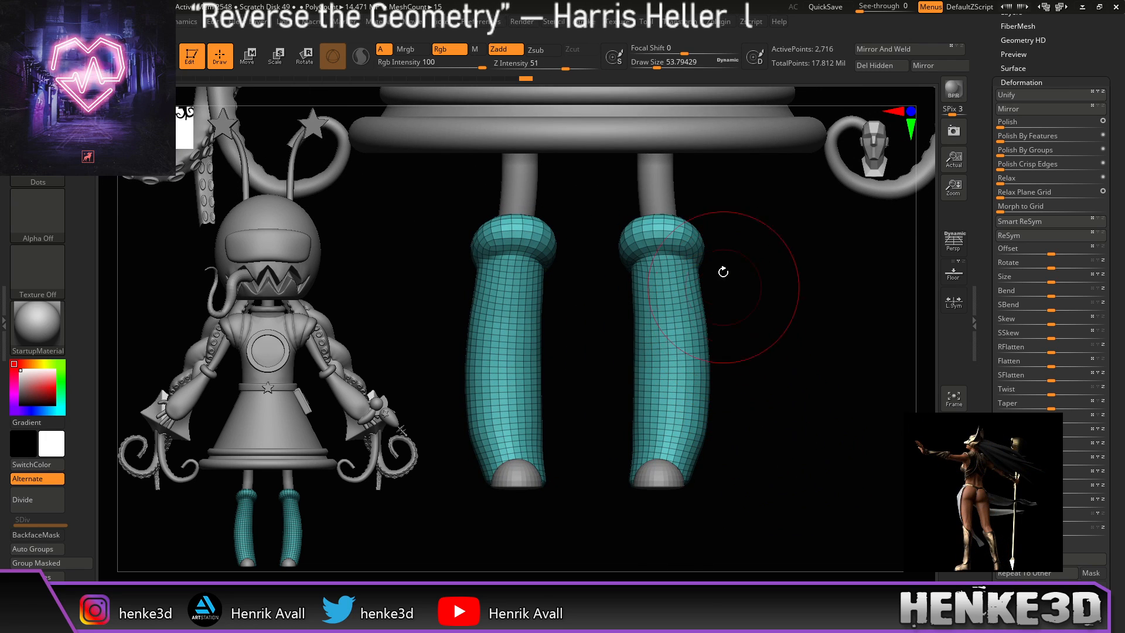
Step: At brush size about 62, pull the socks' outer edges inward, smooth them, and clear the snapshot copy
{"action": "left_click", "coordinate": [659, 66]}
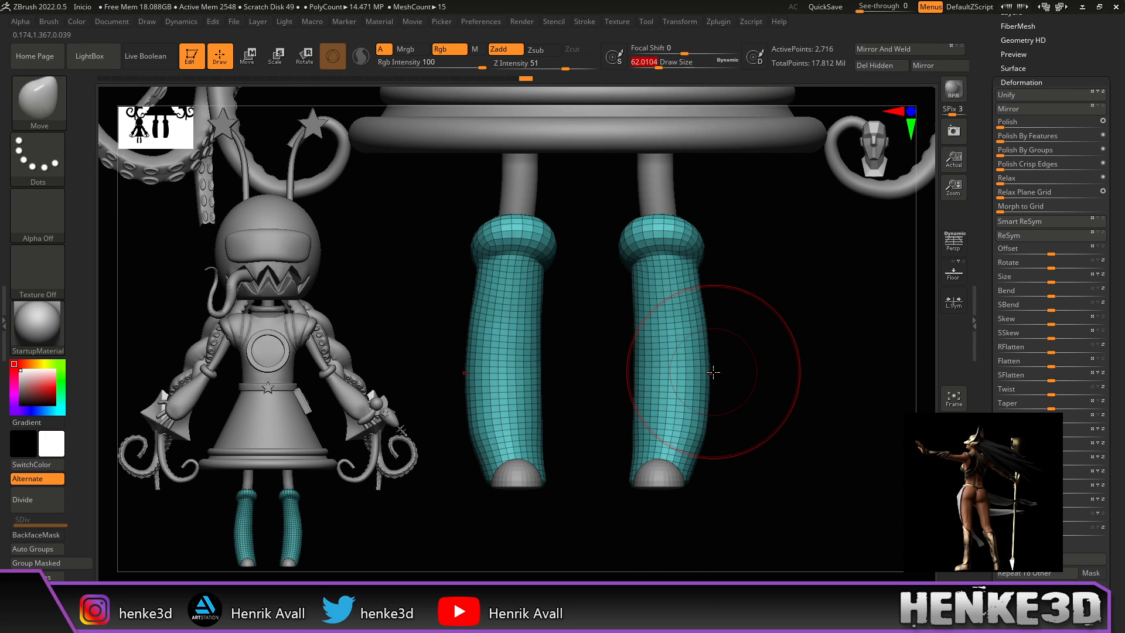
{"action": "left_click_drag", "start_coordinate": [721, 368], "coordinate": [721, 363]}
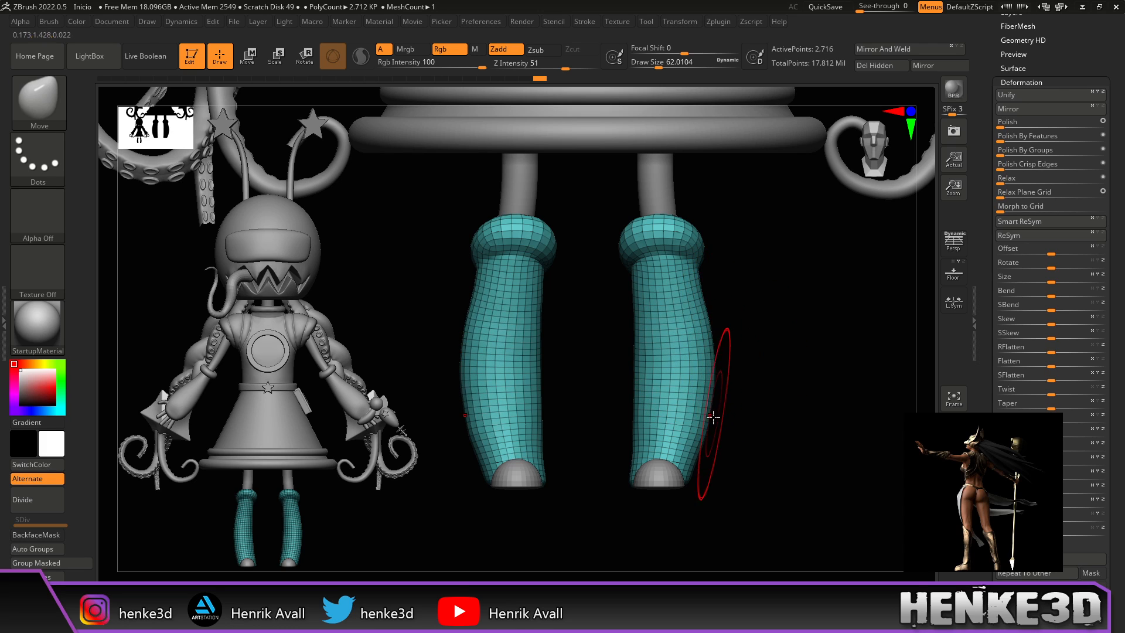
{"action": "left_click_drag", "start_coordinate": [708, 425], "coordinate": [710, 425]}
{"action": "left_click_drag", "start_coordinate": [718, 382], "coordinate": [708, 353]}
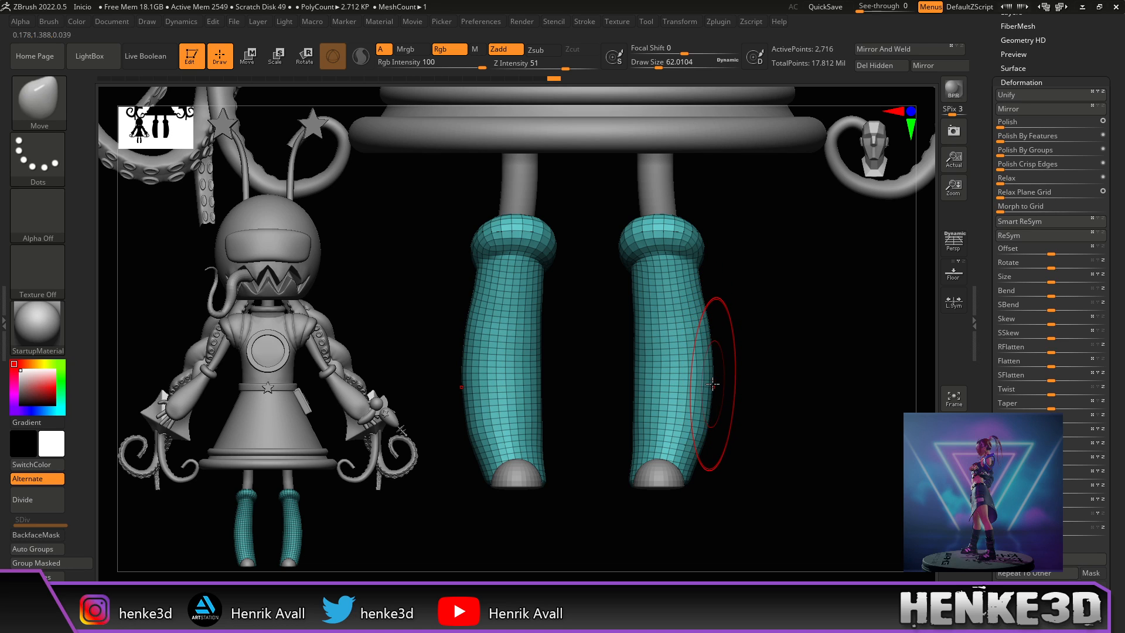
{"action": "left_click_drag", "start_coordinate": [714, 391], "coordinate": [713, 402]}
{"action": "mouse_move", "coordinate": [704, 452]}
{"action": "left_mouse_down", "text": "shift"}
{"action": "mouse_move", "coordinate": [709, 334]}
{"action": "mouse_move", "coordinate": [685, 383]}
{"action": "mouse_move", "coordinate": [668, 382]}
{"action": "left_mouse_up", "text": "shift"}
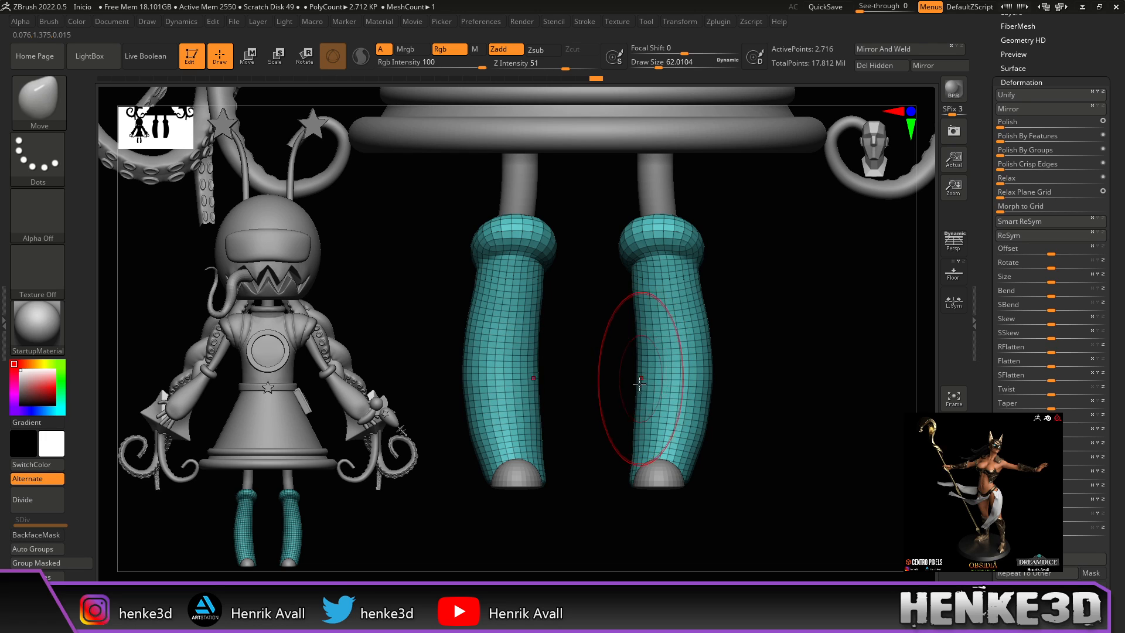
{"action": "key", "text": "shift"}
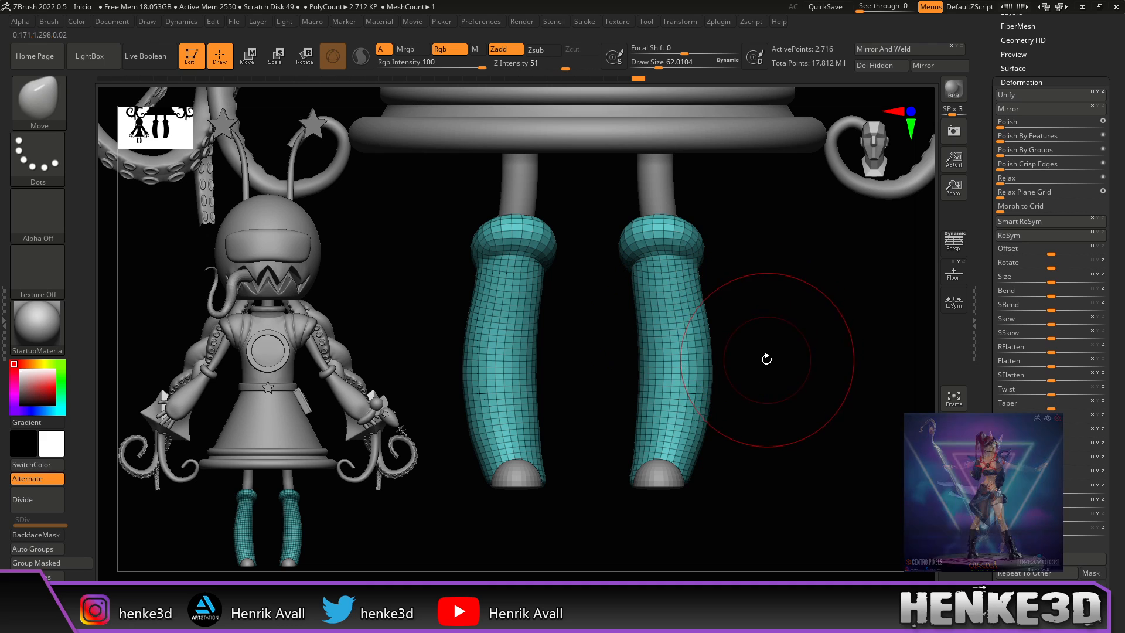
{"action": "mouse_move", "coordinate": [769, 356]}
{"action": "left_mouse_down", "text": "alt"}
{"action": "mouse_move", "coordinate": [767, 377]}
{"action": "mouse_move", "coordinate": [756, 357]}
{"action": "mouse_move", "coordinate": [763, 364]}
{"action": "left_mouse_up", "text": "alt"}
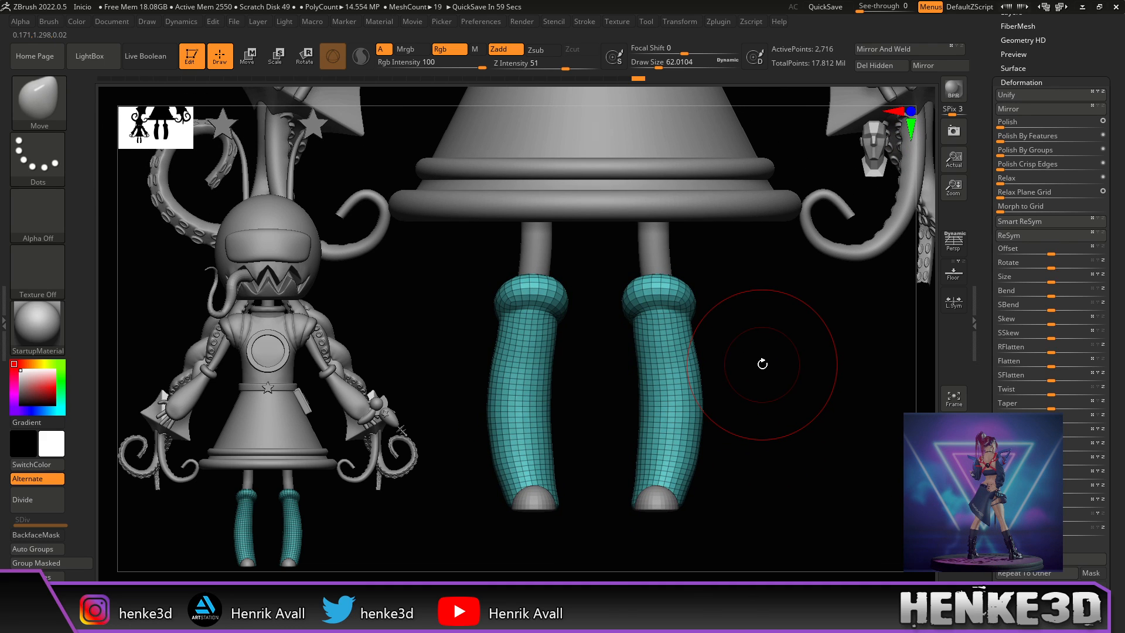
{"action": "left_click_drag", "start_coordinate": [786, 467], "coordinate": [744, 467]}
{"action": "left_click_drag", "start_coordinate": [612, 417], "coordinate": [641, 420], "text": "shift"}
{"action": "left_click_drag", "start_coordinate": [741, 444], "coordinate": [776, 454]}
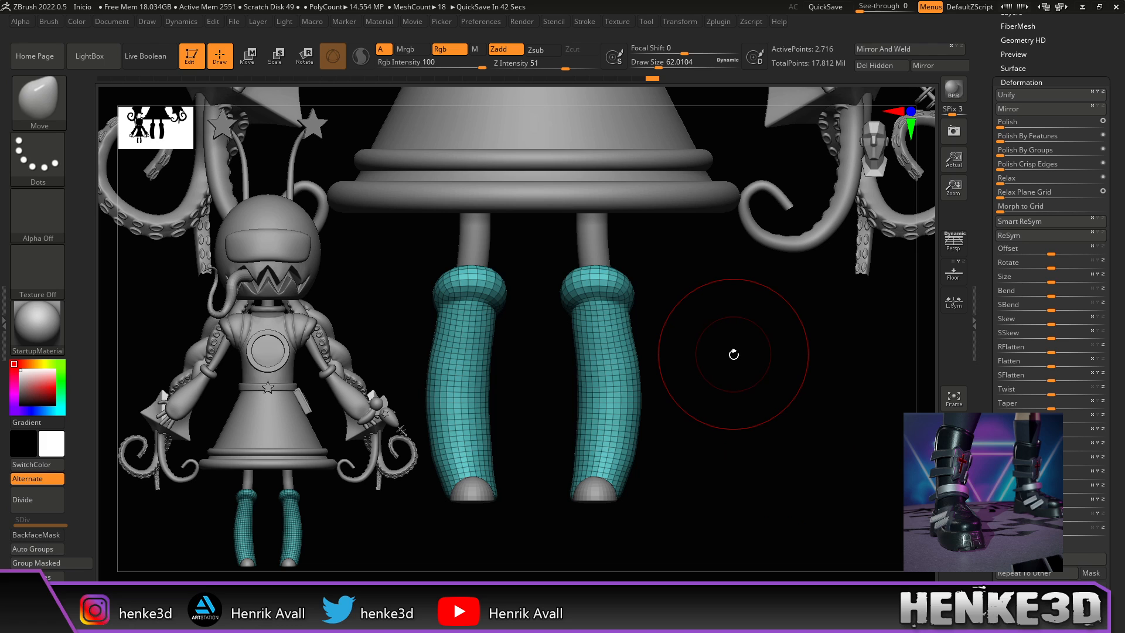
{"action": "mouse_move", "coordinate": [733, 353]}
{"action": "left_mouse_down"}
{"action": "mouse_move", "coordinate": [721, 452]}
{"action": "mouse_move", "coordinate": [709, 430]}
{"action": "left_mouse_up"}
{"action": "key", "text": "ctrl+n"}
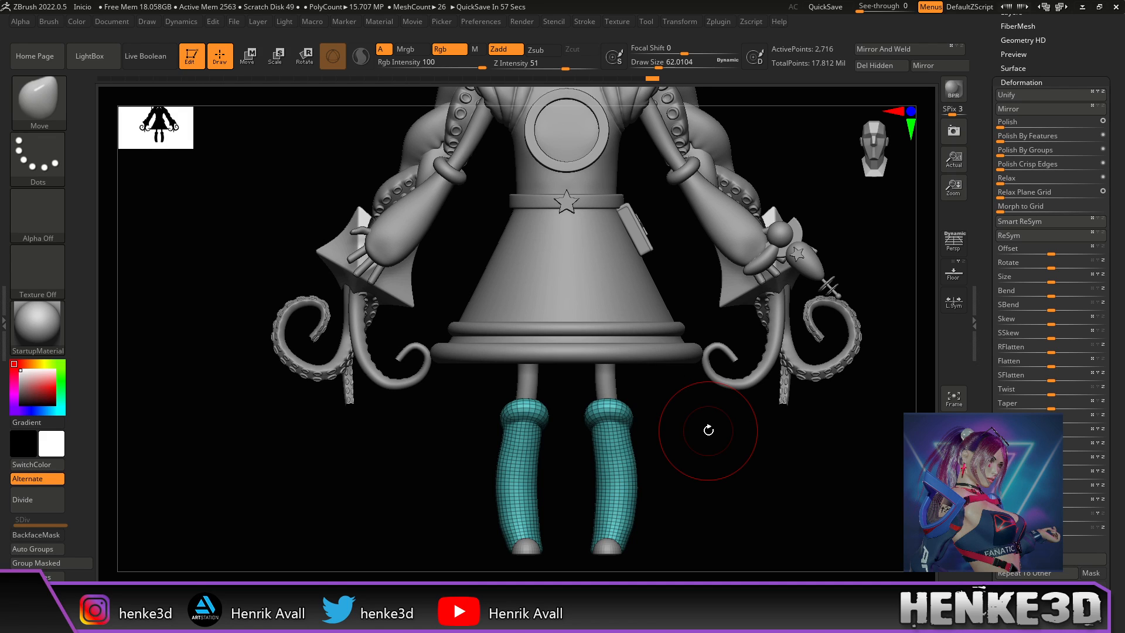
Step: Hide the sock wireframe, zoom in on the legs, and shrink the brush to about 31
{"action": "mouse_move", "coordinate": [738, 478]}
{"action": "left_mouse_down", "text": "alt"}
{"action": "mouse_move", "coordinate": [728, 521]}
{"action": "mouse_move", "coordinate": [738, 470]}
{"action": "mouse_move", "coordinate": [743, 490]}
{"action": "mouse_move", "coordinate": [717, 460]}
{"action": "mouse_move", "coordinate": [753, 422]}
{"action": "mouse_move", "coordinate": [704, 429]}
{"action": "mouse_move", "coordinate": [691, 414]}
{"action": "mouse_move", "coordinate": [691, 427]}
{"action": "left_mouse_up", "text": "alt"}
{"action": "left_click", "coordinate": [954, 427]}
{"action": "left_click_drag", "start_coordinate": [690, 336], "coordinate": [709, 411], "text": "alt"}
{"action": "left_click_drag", "start_coordinate": [734, 315], "coordinate": [736, 399], "text": "alt"}
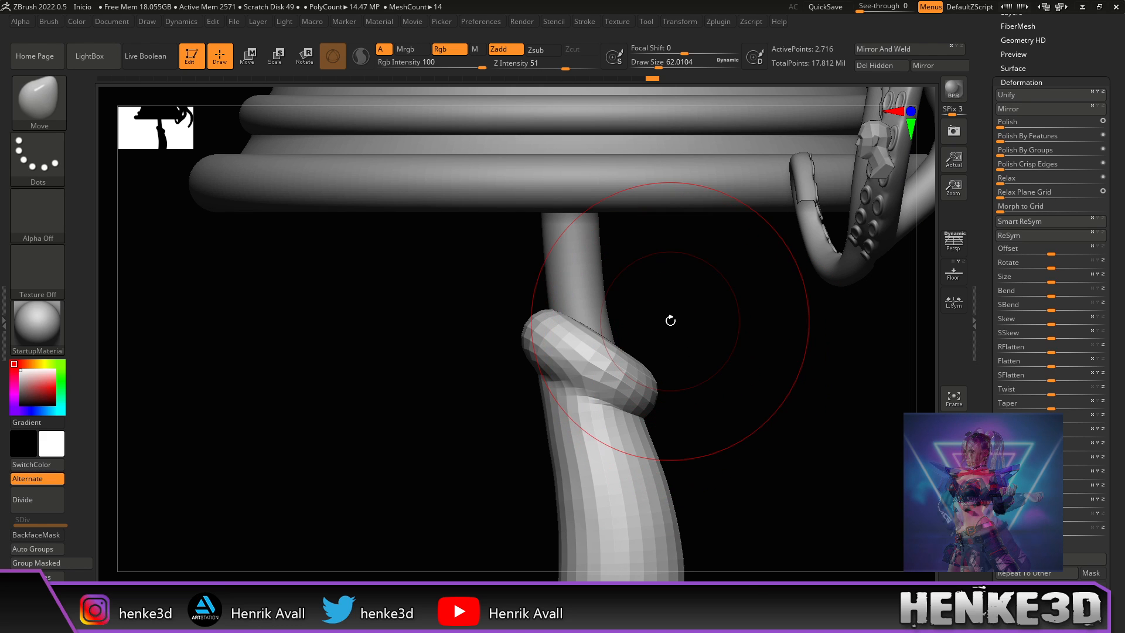
{"action": "mouse_move", "coordinate": [680, 346]}
{"action": "left_mouse_down"}
{"action": "mouse_move", "coordinate": [697, 369]}
{"action": "mouse_move", "coordinate": [648, 322]}
{"action": "mouse_move", "coordinate": [527, 329]}
{"action": "left_mouse_up"}
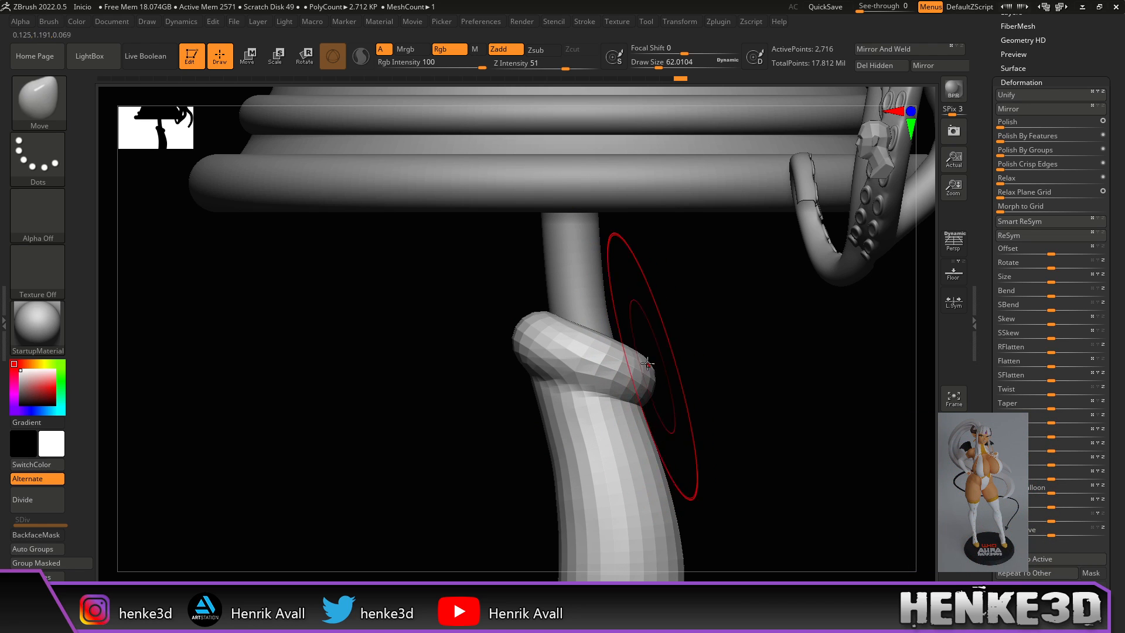
{"action": "left_click_drag", "start_coordinate": [658, 299], "coordinate": [721, 300]}
{"action": "left_click_drag", "start_coordinate": [659, 67], "coordinate": [651, 66]}
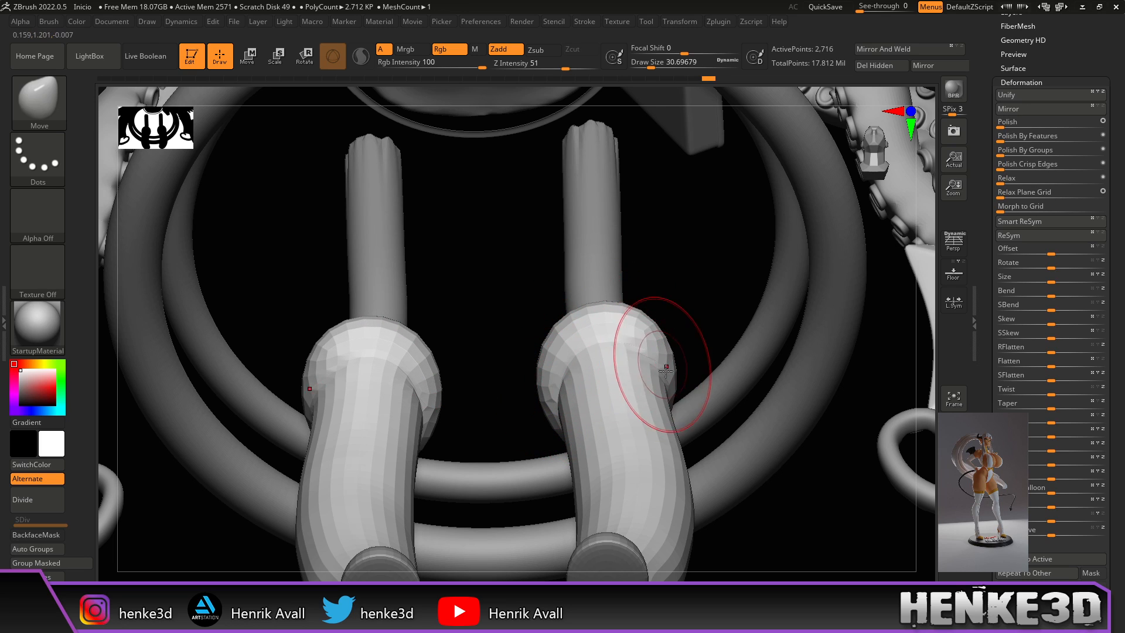
{"action": "mouse_move", "coordinate": [835, 497]}
{"action": "left_mouse_down"}
{"action": "mouse_move", "coordinate": [823, 509]}
{"action": "mouse_move", "coordinate": [823, 495]}
{"action": "left_mouse_up"}
{"action": "left_click_drag", "start_coordinate": [823, 456], "coordinate": [712, 452]}
{"action": "mouse_move", "coordinate": [851, 375]}
{"action": "left_mouse_down"}
{"action": "mouse_move", "coordinate": [780, 368]}
{"action": "mouse_move", "coordinate": [844, 352]}
{"action": "mouse_move", "coordinate": [801, 377]}
{"action": "mouse_move", "coordinate": [781, 375]}
{"action": "mouse_move", "coordinate": [794, 384]}
{"action": "mouse_move", "coordinate": [754, 318]}
{"action": "left_mouse_up"}
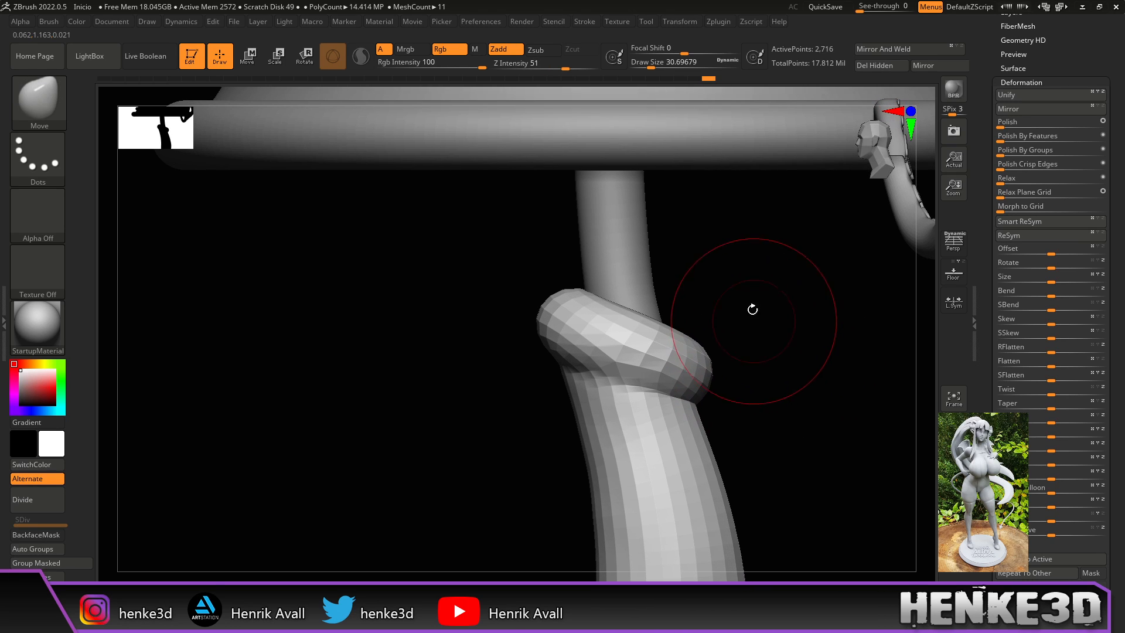
Step: Use the Move brush to reshape the rolled folds and bulge the round cuff heads upward
{"action": "left_click", "coordinate": [658, 65]}
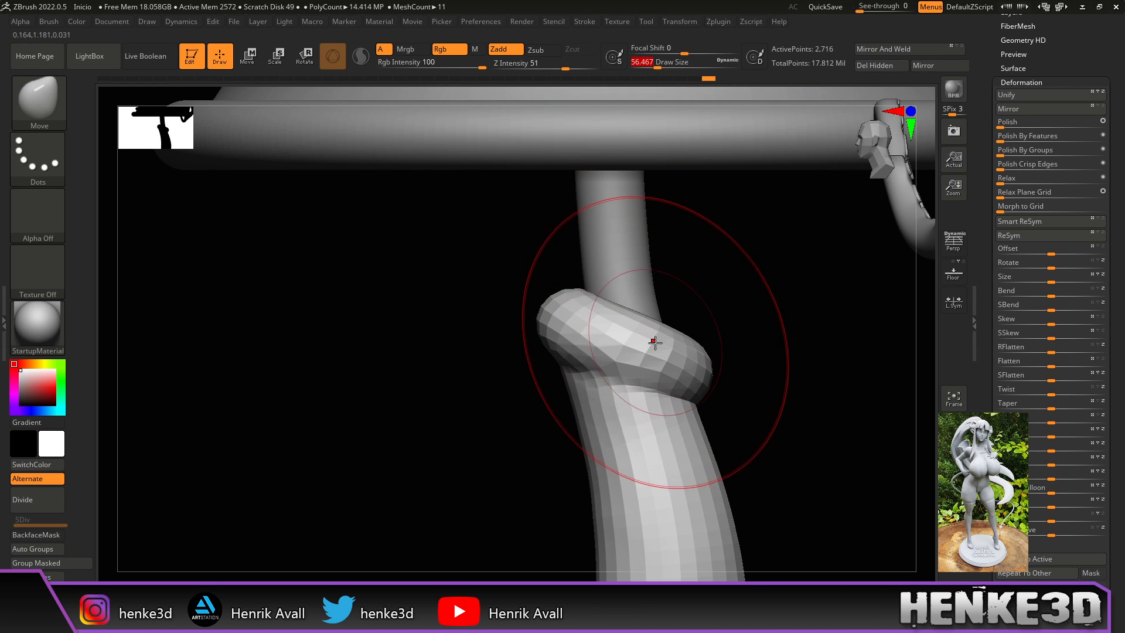
{"action": "left_click_drag", "start_coordinate": [650, 344], "coordinate": [643, 338]}
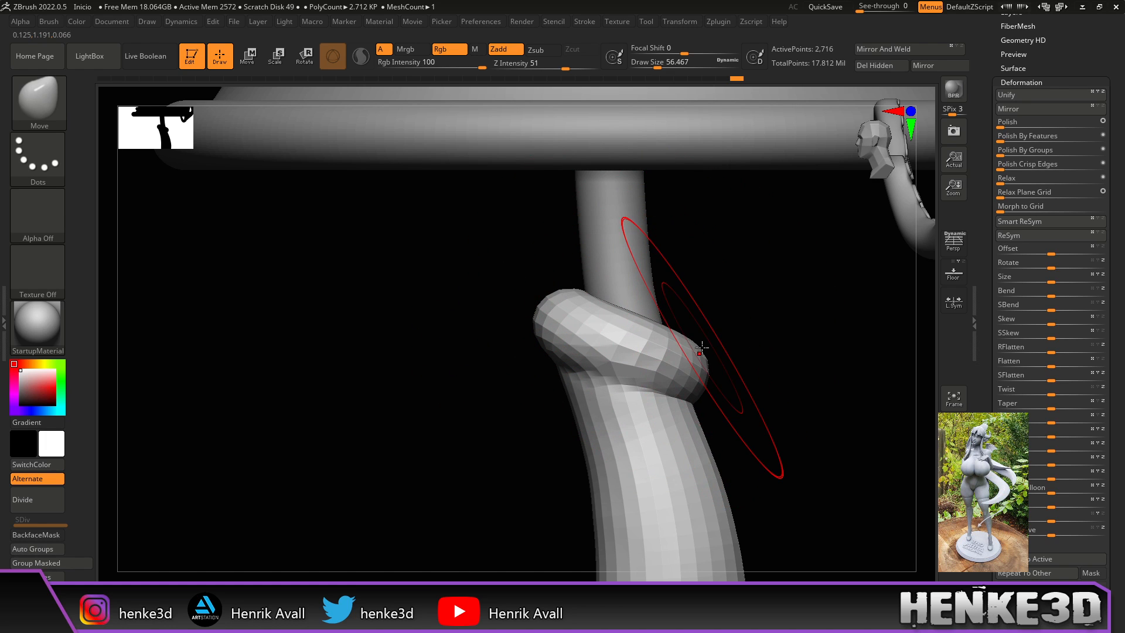
{"action": "mouse_move", "coordinate": [932, 363]}
{"action": "left_mouse_down"}
{"action": "mouse_move", "coordinate": [871, 407]}
{"action": "mouse_move", "coordinate": [823, 535]}
{"action": "mouse_move", "coordinate": [786, 362]}
{"action": "left_mouse_up"}
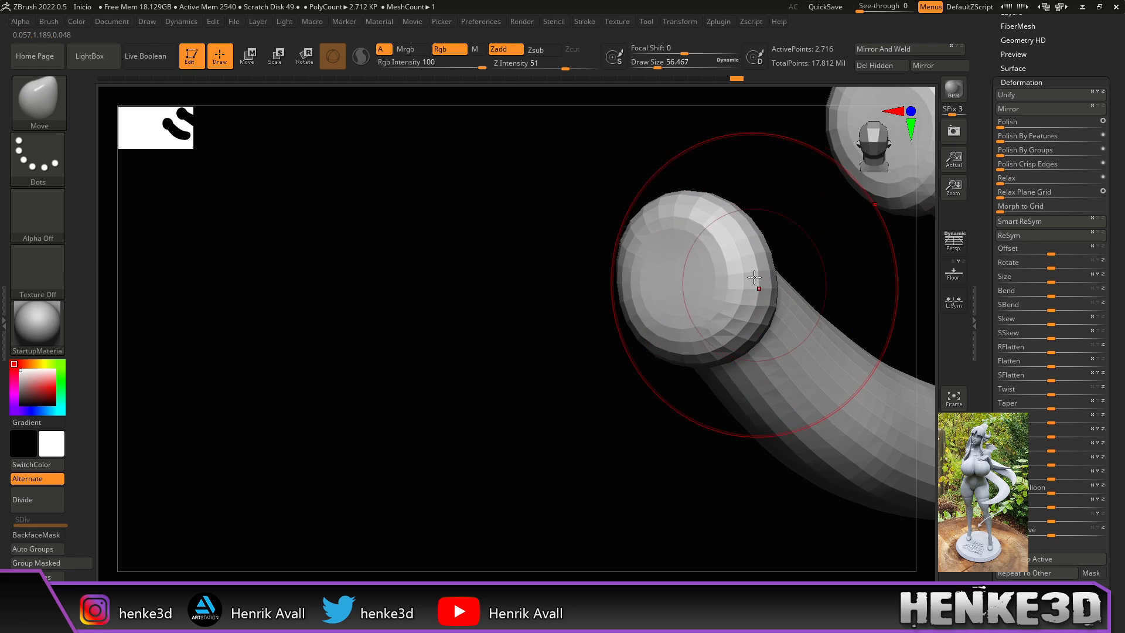
{"action": "left_click_drag", "start_coordinate": [739, 245], "coordinate": [832, 252]}
{"action": "left_click", "coordinate": [654, 65]}
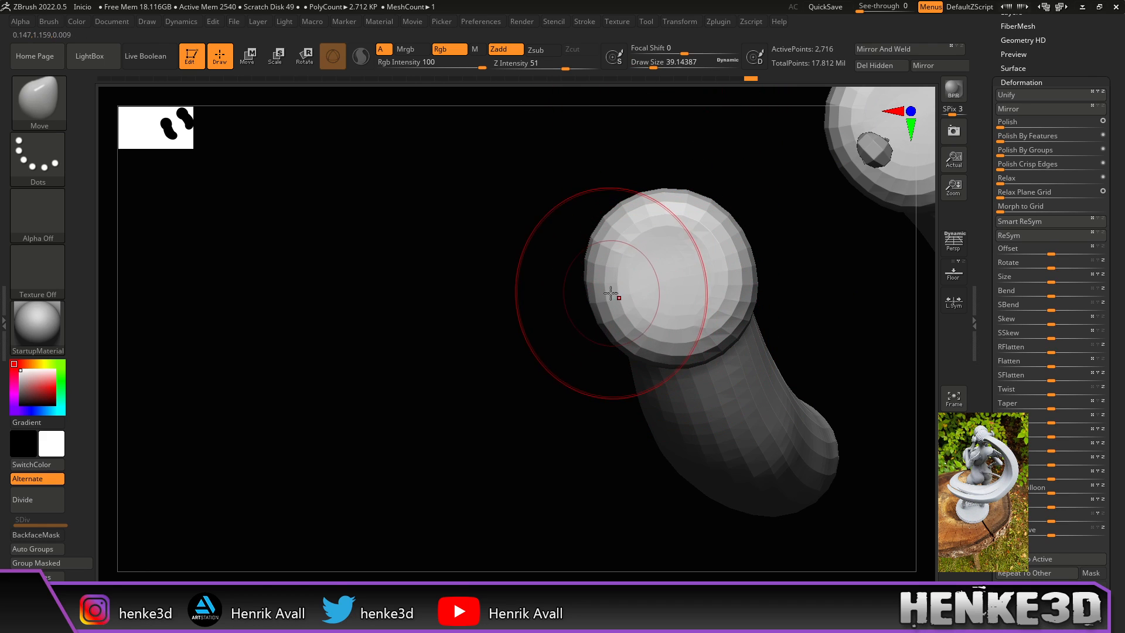
{"action": "left_click_drag", "start_coordinate": [672, 222], "coordinate": [678, 217]}
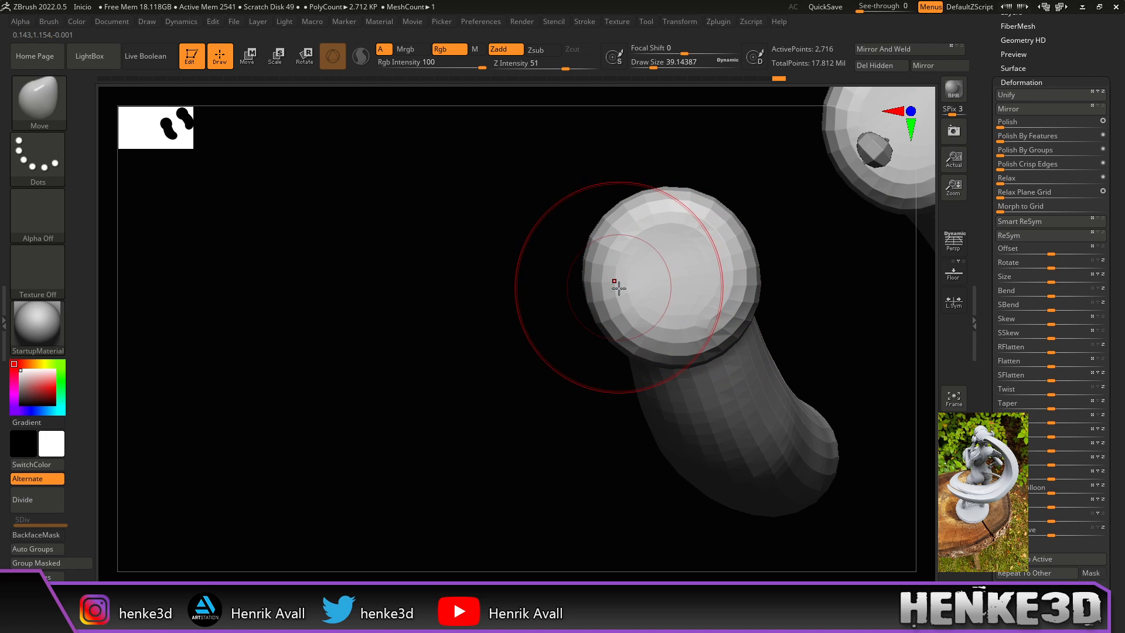
{"action": "left_click_drag", "start_coordinate": [780, 275], "coordinate": [809, 246]}
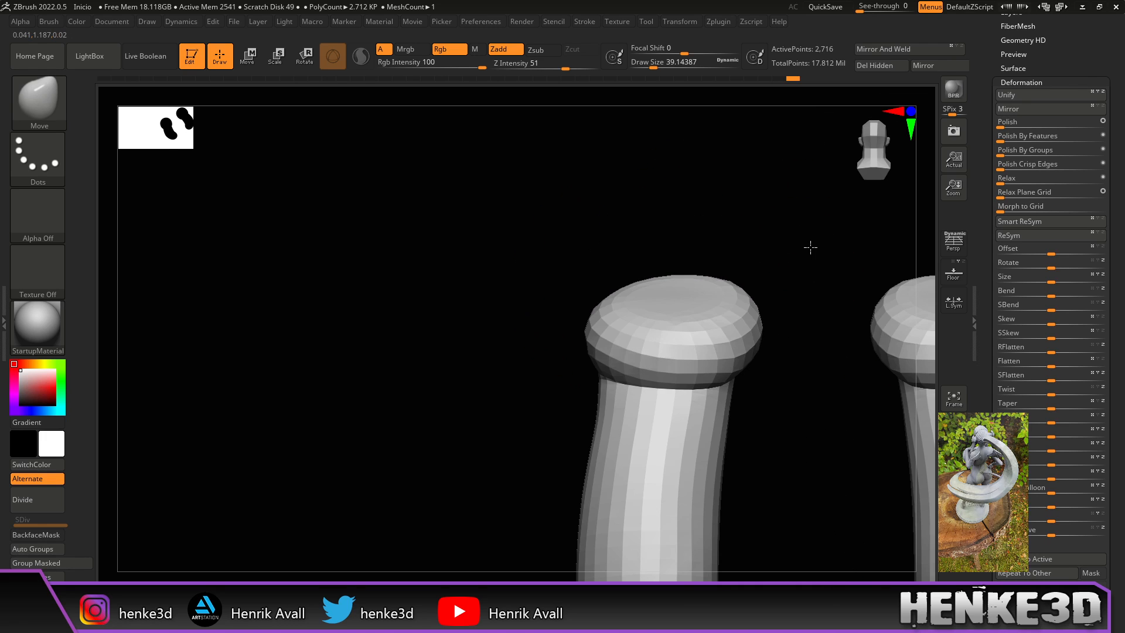
{"action": "left_click_drag", "start_coordinate": [786, 297], "coordinate": [751, 301]}
{"action": "left_click_drag", "start_coordinate": [673, 305], "coordinate": [675, 309]}
{"action": "mouse_move", "coordinate": [741, 251]}
{"action": "left_mouse_down"}
{"action": "mouse_move", "coordinate": [794, 250]}
{"action": "mouse_move", "coordinate": [733, 283]}
{"action": "left_mouse_up"}
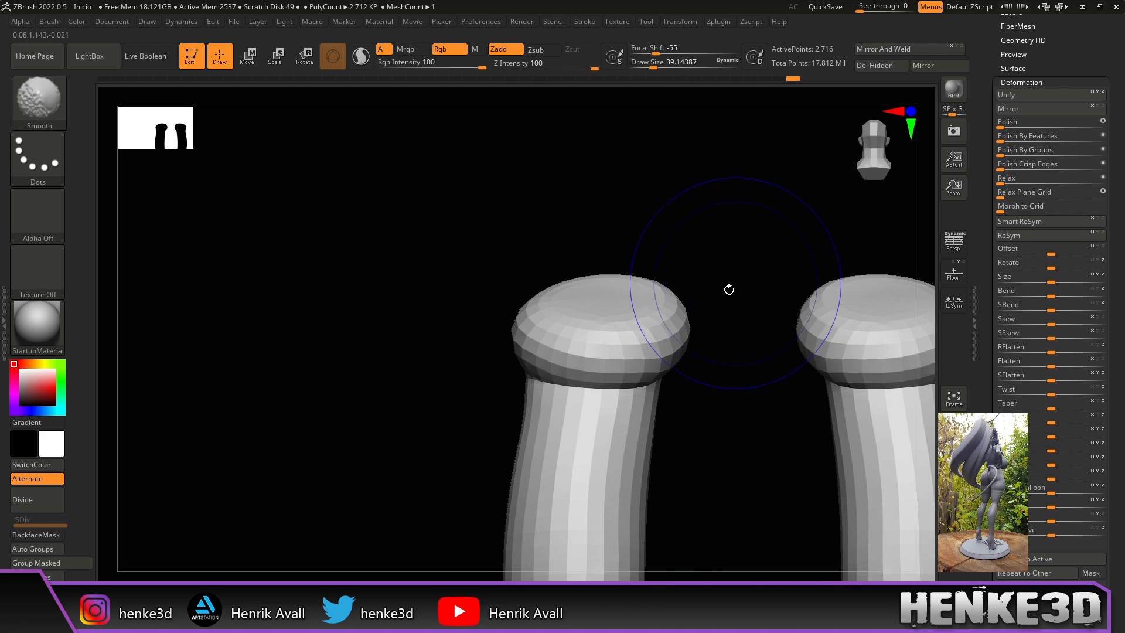
{"action": "left_click_drag", "start_coordinate": [702, 399], "coordinate": [776, 349]}
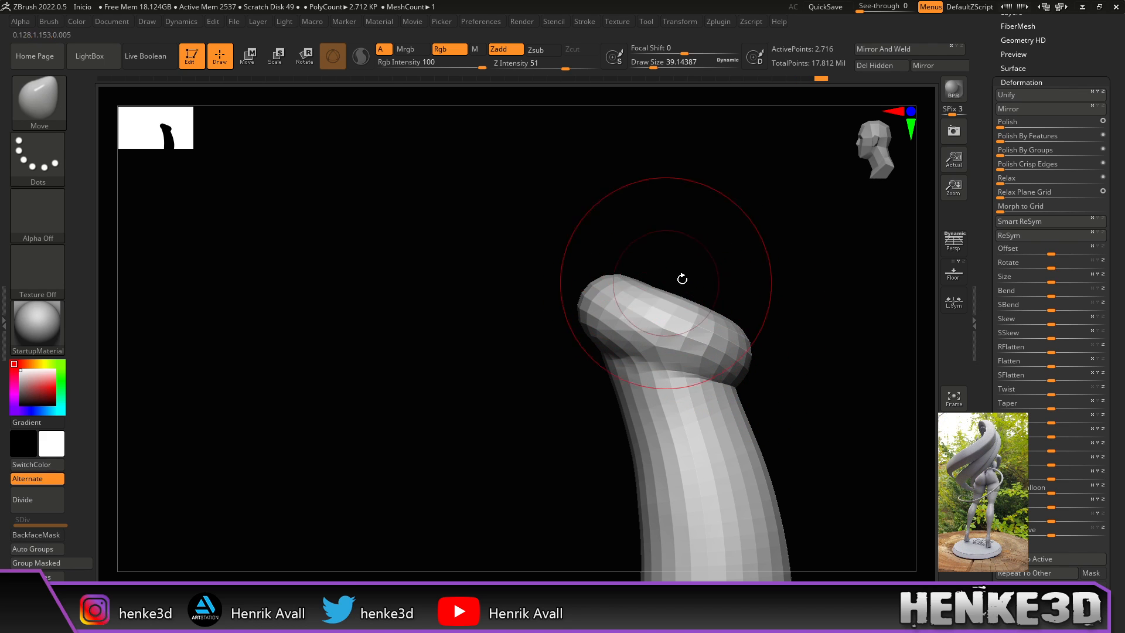
{"action": "left_click_drag", "start_coordinate": [804, 312], "coordinate": [805, 337]}
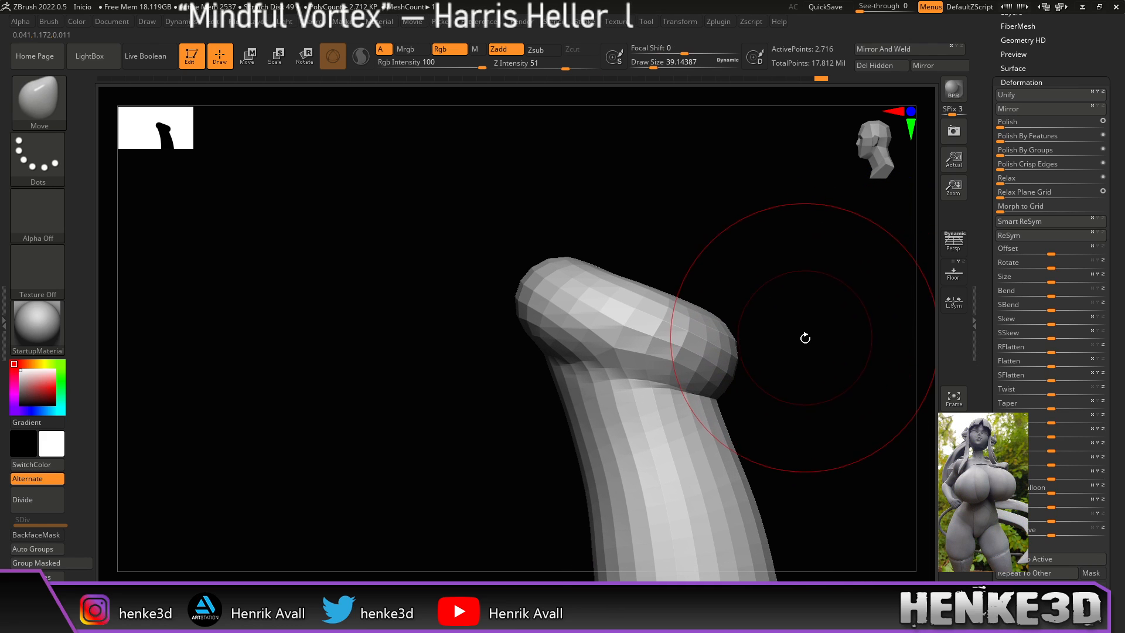
Step: Subdivide the sock tubes with Ctrl+D and settle on subdivision level 2
{"action": "key", "text": "ctrl+d"}
{"action": "key", "text": "ctrl+d"}
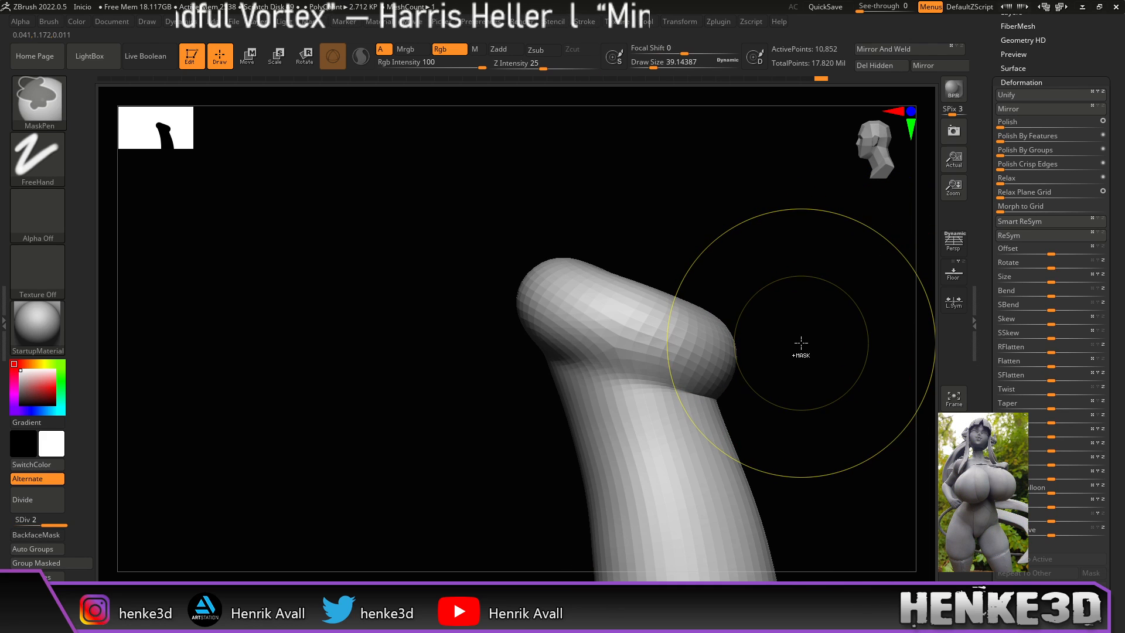
{"action": "mouse_move", "coordinate": [799, 352]}
{"action": "left_mouse_down", "text": "shift"}
{"action": "mouse_move", "coordinate": [789, 367]}
{"action": "mouse_move", "coordinate": [832, 361]}
{"action": "left_mouse_up", "text": "shift"}
{"action": "left_click_drag", "start_coordinate": [648, 442], "coordinate": [783, 270], "text": "alt"}
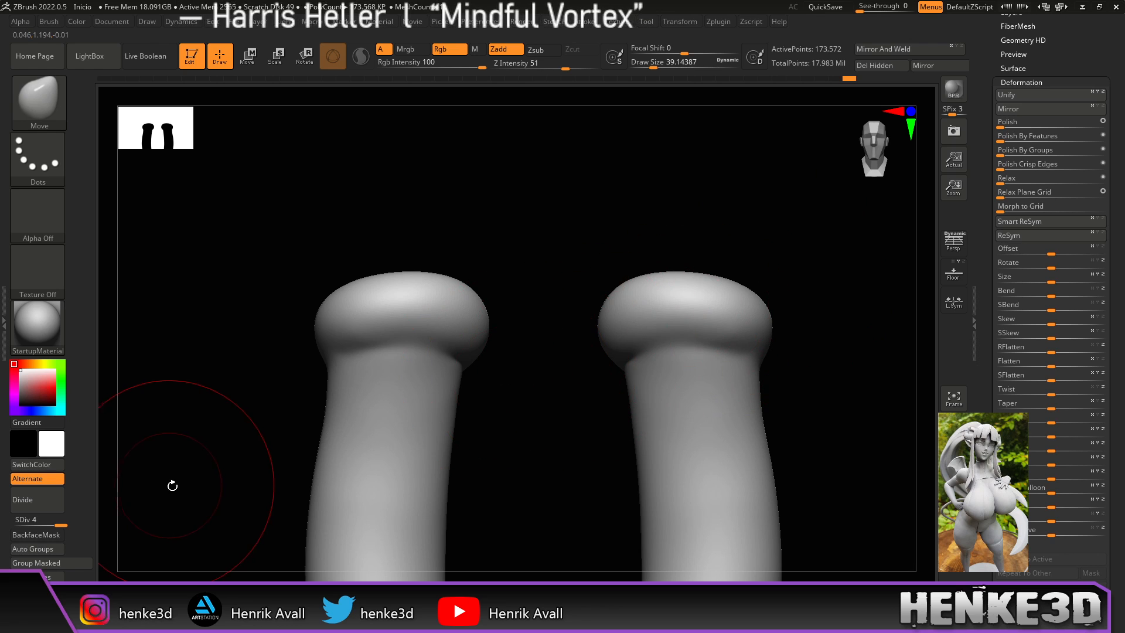
{"action": "key", "text": "shift+d"}
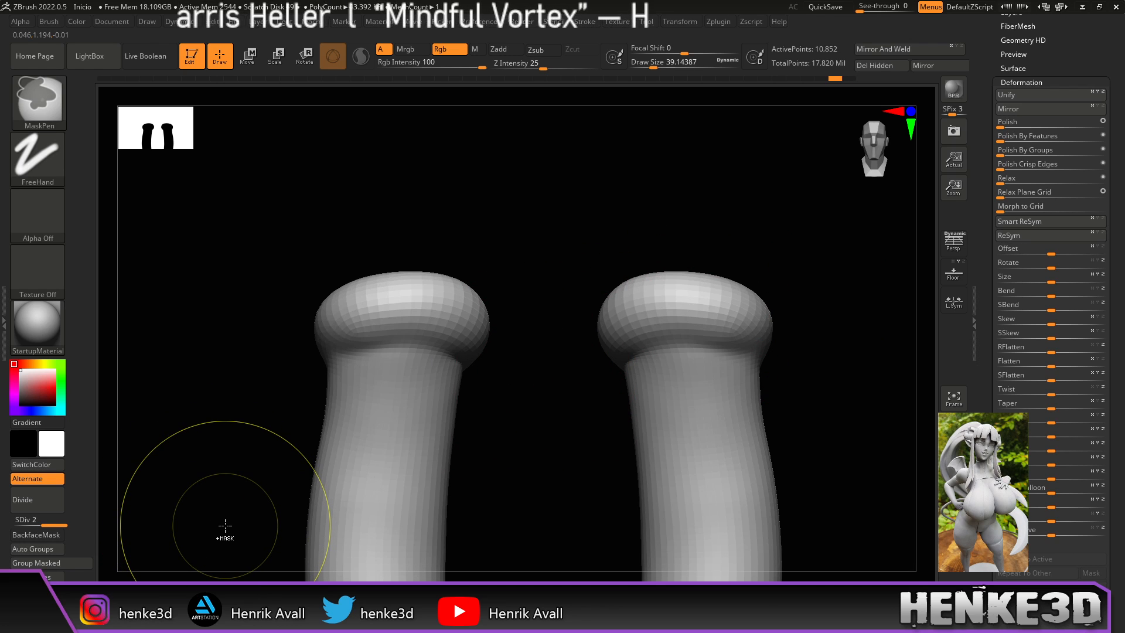
{"action": "key", "text": "shift+d"}
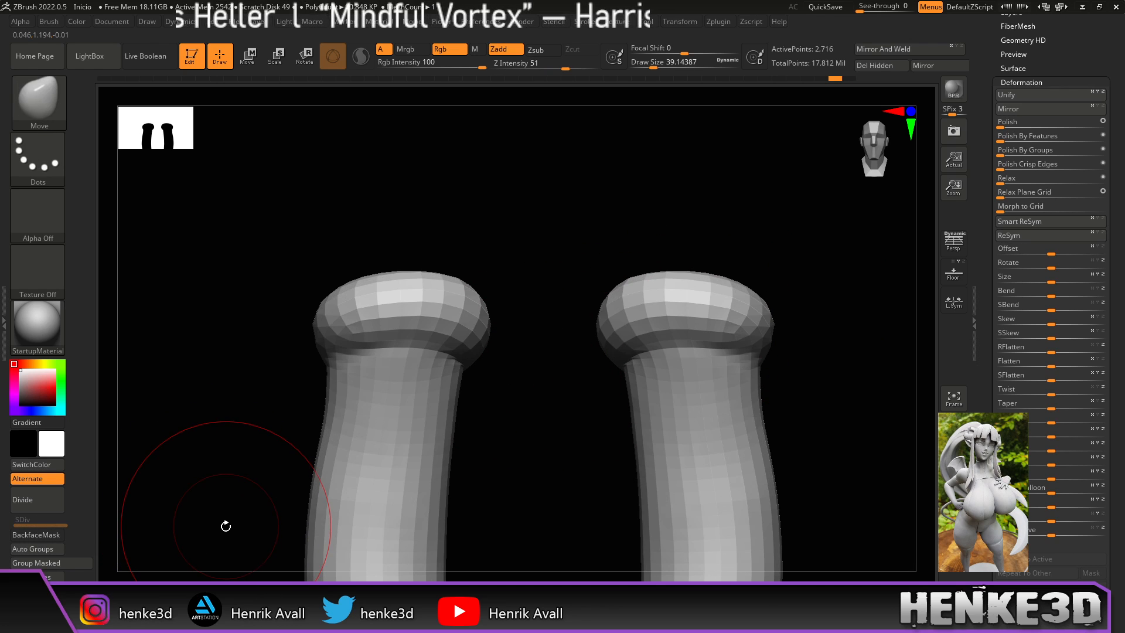
{"action": "key", "text": "d"}
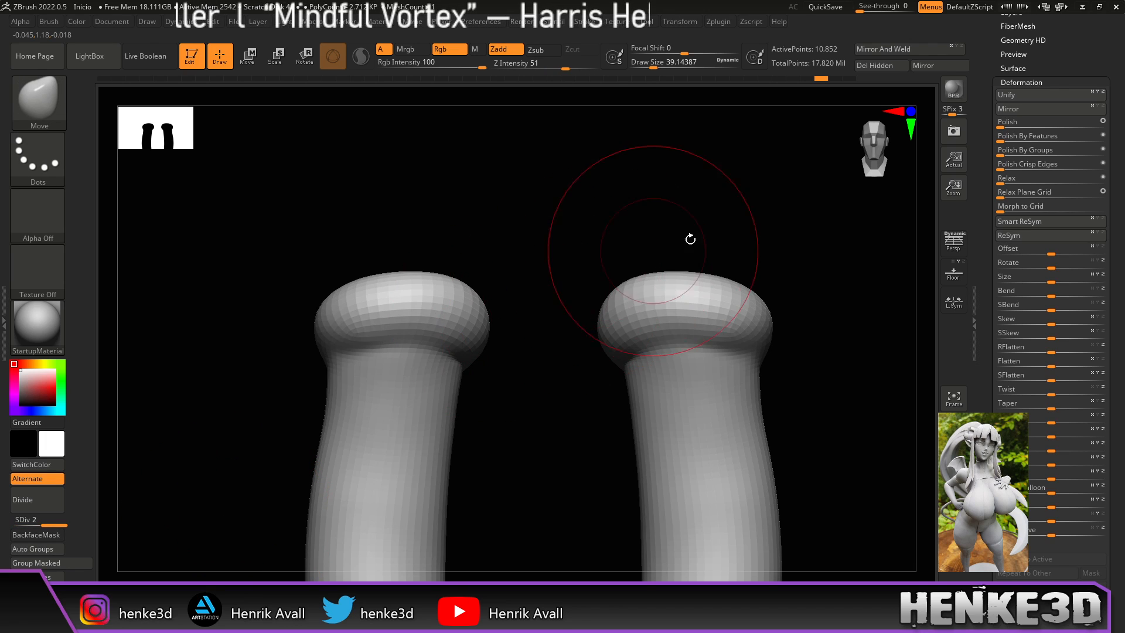
Step: With a small DamStandard brush, carve a crease under each cuff and inspect it from several angles
{"action": "left_click", "coordinate": [203, 601]}
{"action": "left_click_drag", "start_coordinate": [653, 63], "coordinate": [648, 64]}
{"action": "left_click_drag", "start_coordinate": [700, 179], "coordinate": [754, 231], "text": "alt"}
{"action": "left_click_drag", "start_coordinate": [789, 166], "coordinate": [785, 96]}
{"action": "left_click_drag", "start_coordinate": [502, 384], "coordinate": [540, 352]}
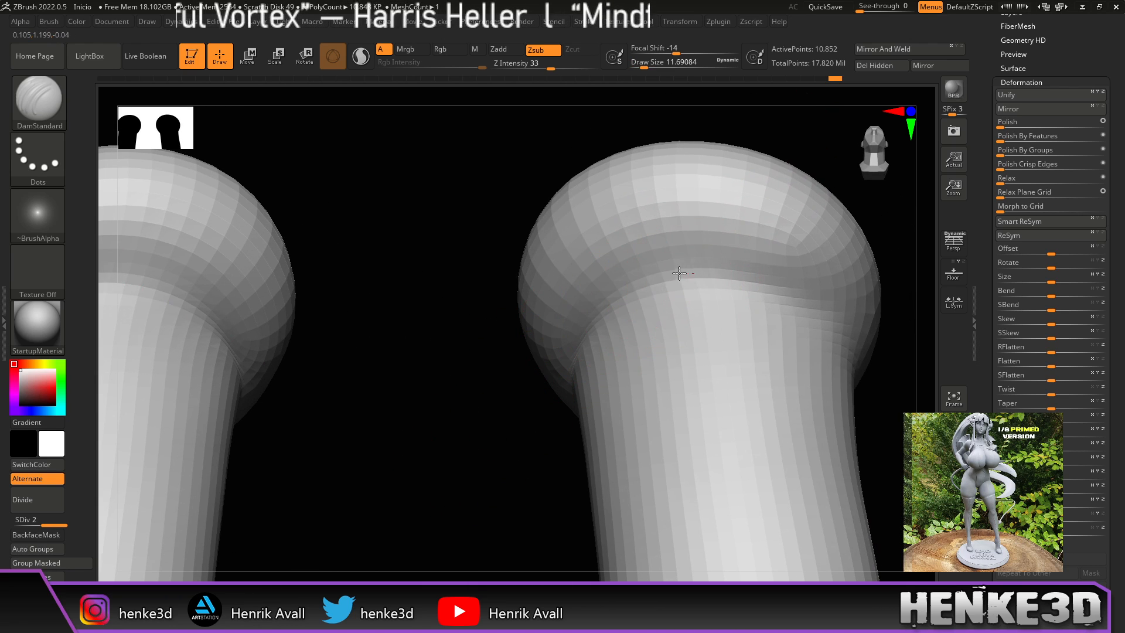
{"action": "mouse_move", "coordinate": [882, 360]}
{"action": "left_mouse_down"}
{"action": "mouse_move", "coordinate": [884, 376]}
{"action": "mouse_move", "coordinate": [867, 352]}
{"action": "left_mouse_up"}
{"action": "left_click_drag", "start_coordinate": [867, 214], "coordinate": [691, 171], "text": "alt"}
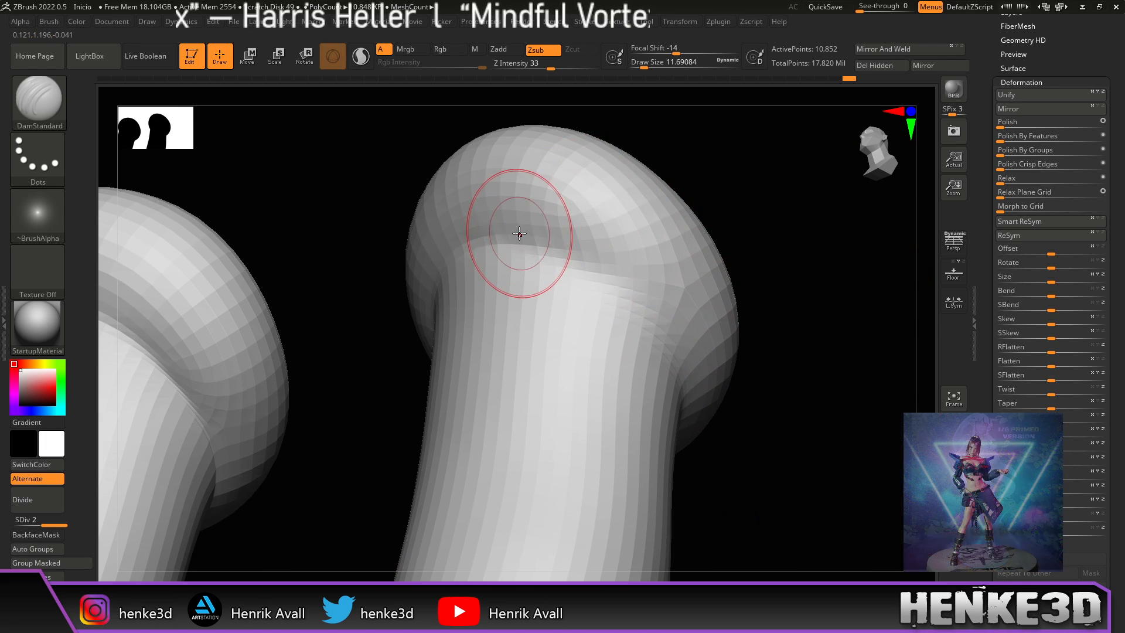
{"action": "left_click_drag", "start_coordinate": [814, 316], "coordinate": [612, 257]}
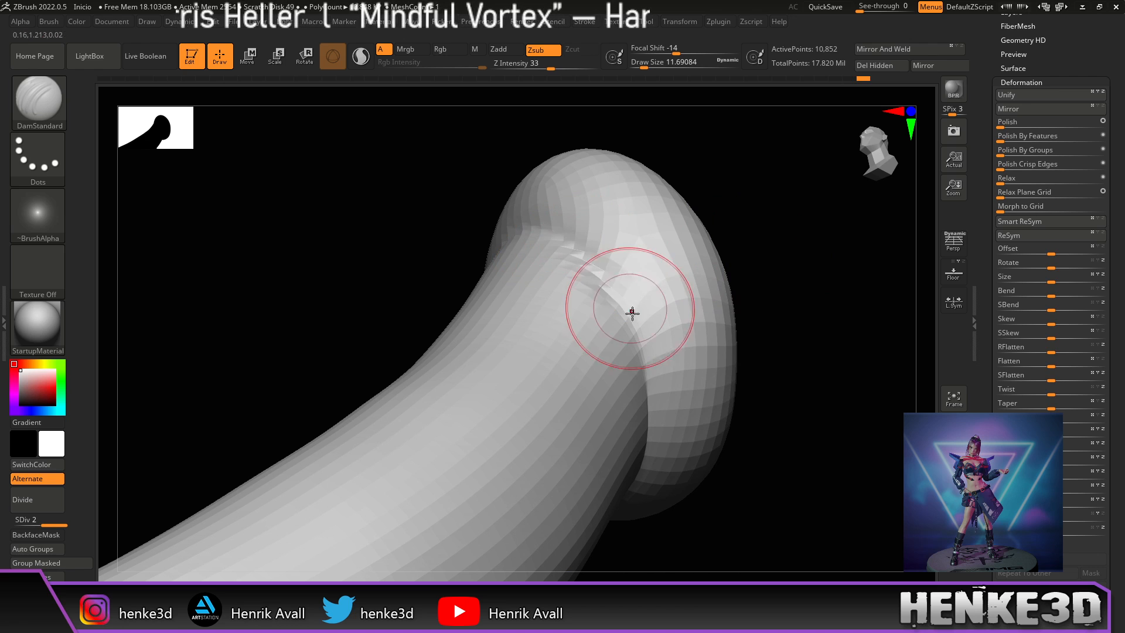
{"action": "left_click_drag", "start_coordinate": [751, 316], "coordinate": [854, 289]}
{"action": "left_click_drag", "start_coordinate": [748, 241], "coordinate": [706, 167], "text": "alt"}
{"action": "left_click_drag", "start_coordinate": [671, 255], "coordinate": [791, 152], "text": "alt"}
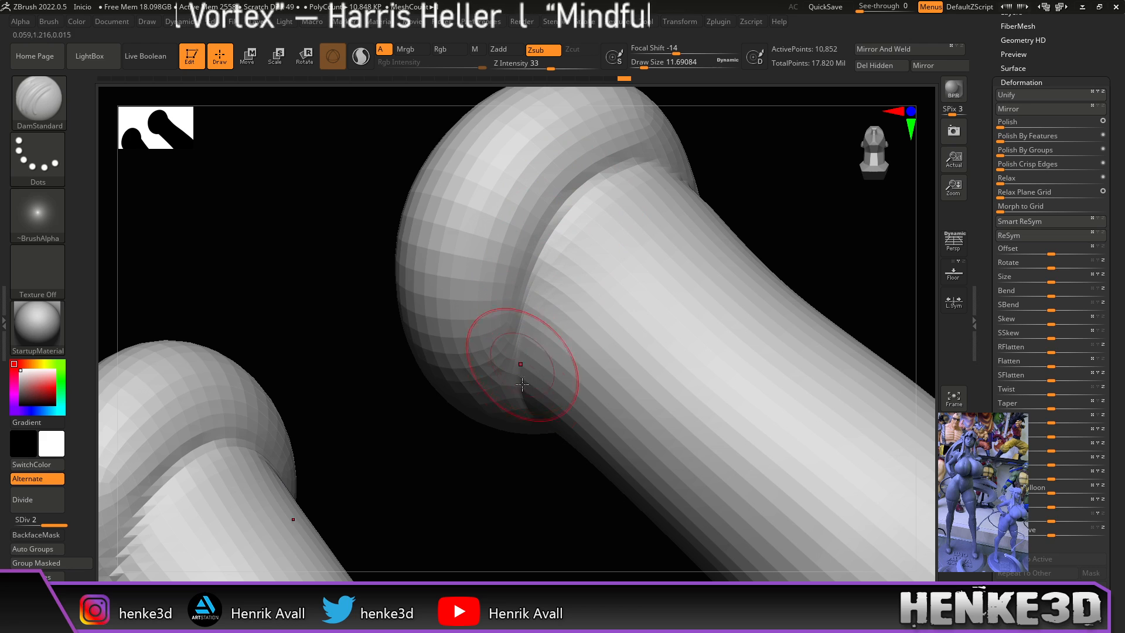
{"action": "mouse_move", "coordinate": [760, 227]}
{"action": "left_mouse_down"}
{"action": "mouse_move", "coordinate": [773, 211]}
{"action": "mouse_move", "coordinate": [757, 183]}
{"action": "mouse_move", "coordinate": [723, 256]}
{"action": "left_mouse_up"}
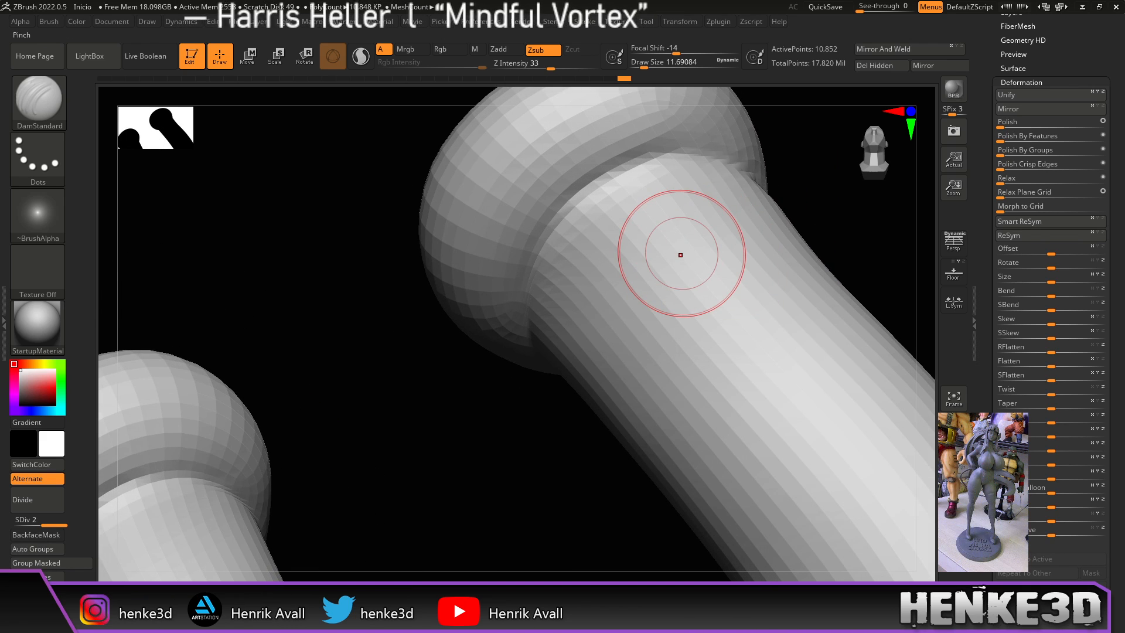
Step: Select the Pinch brush and work around both cuff creases to tighten them
{"action": "key", "text": "b"}
{"action": "key", "text": "p"}
{"action": "key", "text": "i"}
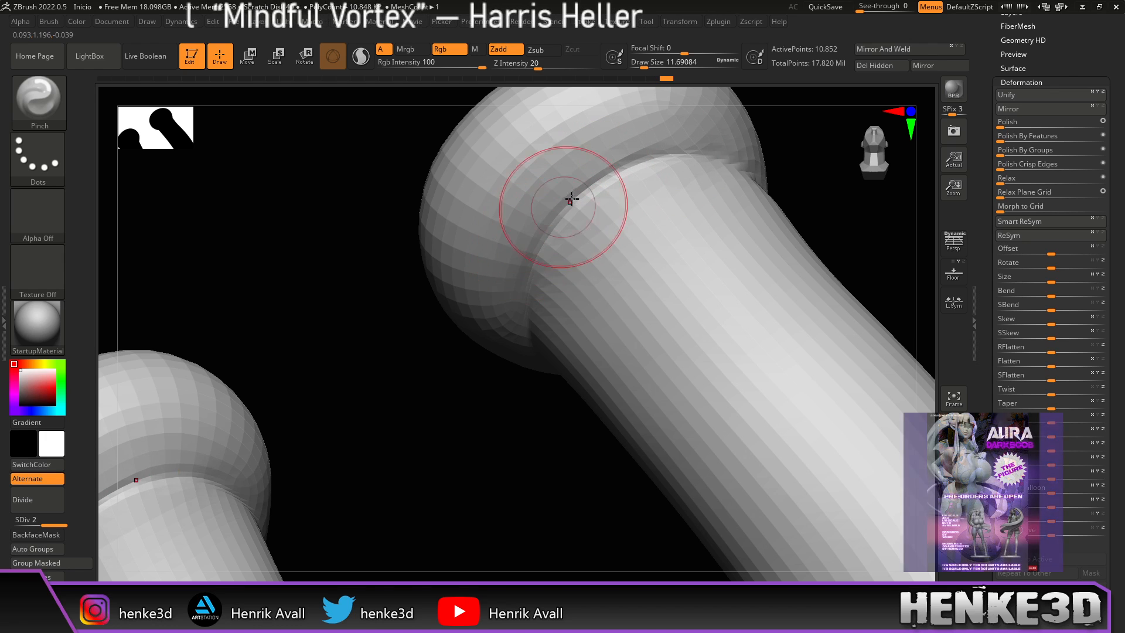
{"action": "left_click_drag", "start_coordinate": [499, 371], "coordinate": [658, 231]}
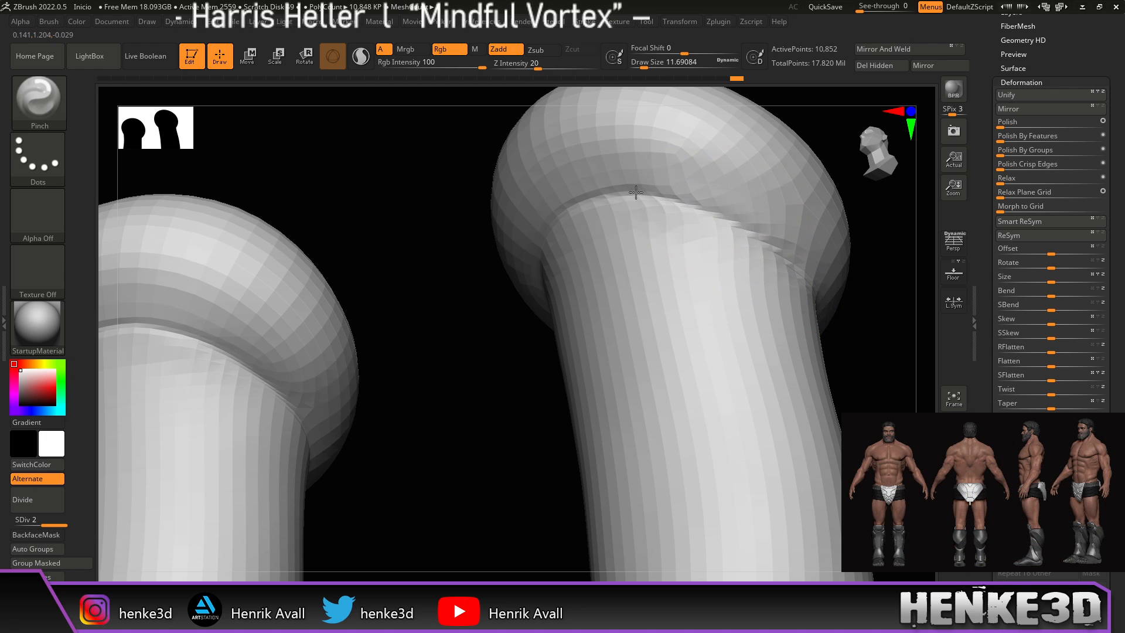
{"action": "right_click_drag", "start_coordinate": [777, 242], "coordinate": [707, 239]}
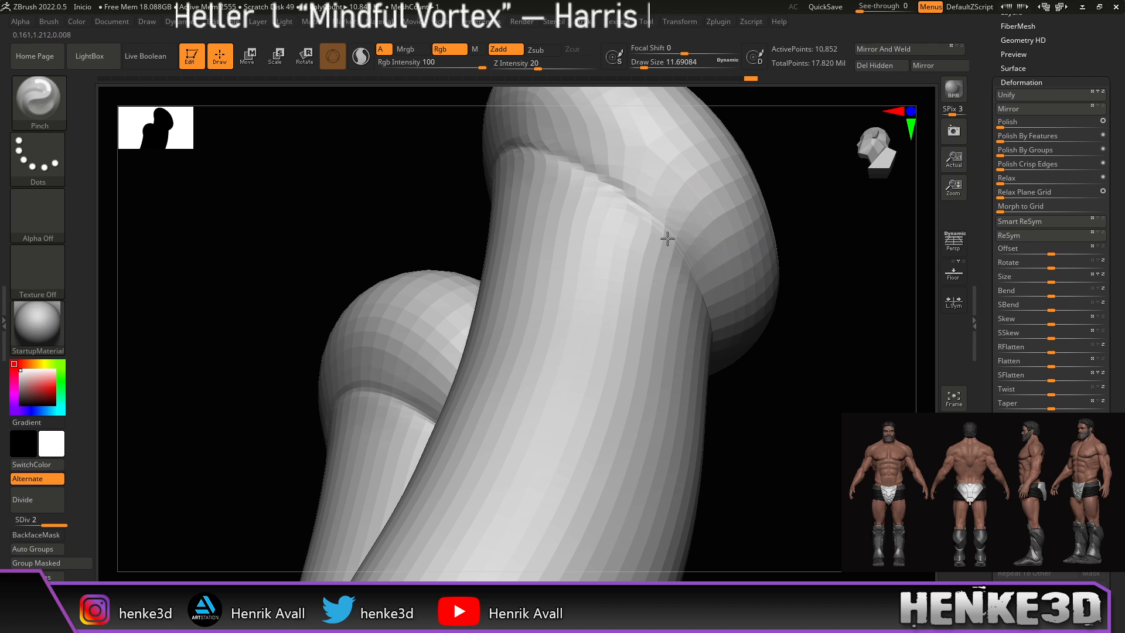
{"action": "right_click_drag", "start_coordinate": [721, 247], "coordinate": [785, 178]}
{"action": "mouse_move", "coordinate": [756, 217]}
{"action": "right_mouse_down"}
{"action": "mouse_move", "coordinate": [774, 193]}
{"action": "mouse_move", "coordinate": [746, 223]}
{"action": "mouse_move", "coordinate": [736, 243]}
{"action": "mouse_move", "coordinate": [768, 204]}
{"action": "mouse_move", "coordinate": [713, 304]}
{"action": "mouse_move", "coordinate": [726, 321]}
{"action": "mouse_move", "coordinate": [611, 244]}
{"action": "right_mouse_up"}
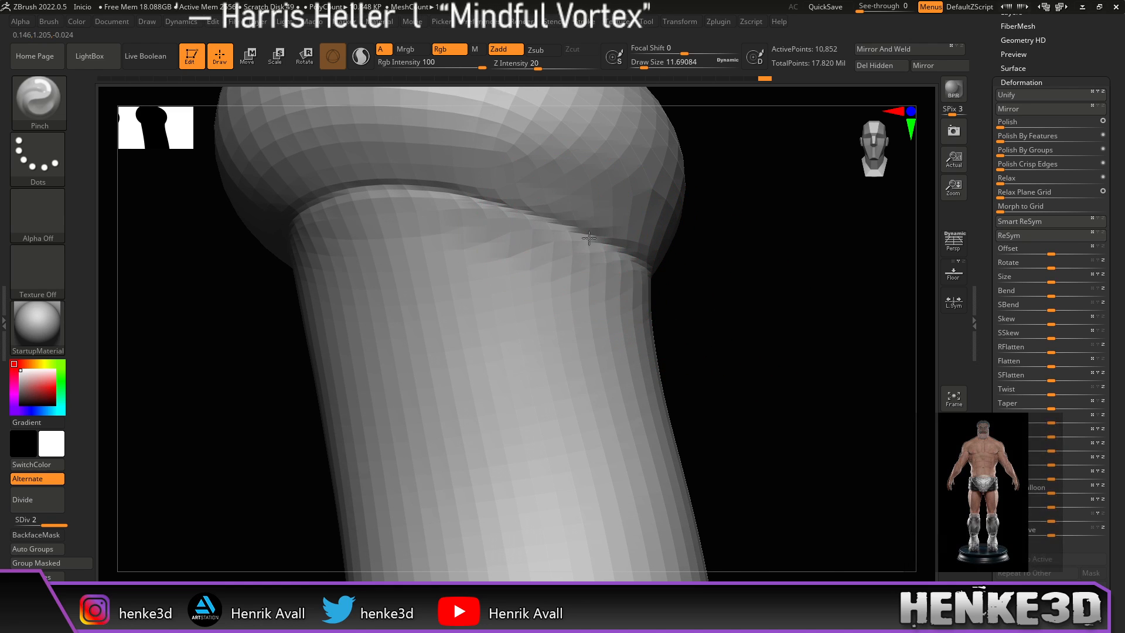
{"action": "mouse_move", "coordinate": [674, 260]}
{"action": "right_mouse_down"}
{"action": "mouse_move", "coordinate": [725, 291]}
{"action": "mouse_move", "coordinate": [696, 315]}
{"action": "mouse_move", "coordinate": [757, 317]}
{"action": "mouse_move", "coordinate": [723, 244]}
{"action": "mouse_move", "coordinate": [756, 305]}
{"action": "mouse_move", "coordinate": [728, 279]}
{"action": "right_mouse_up"}
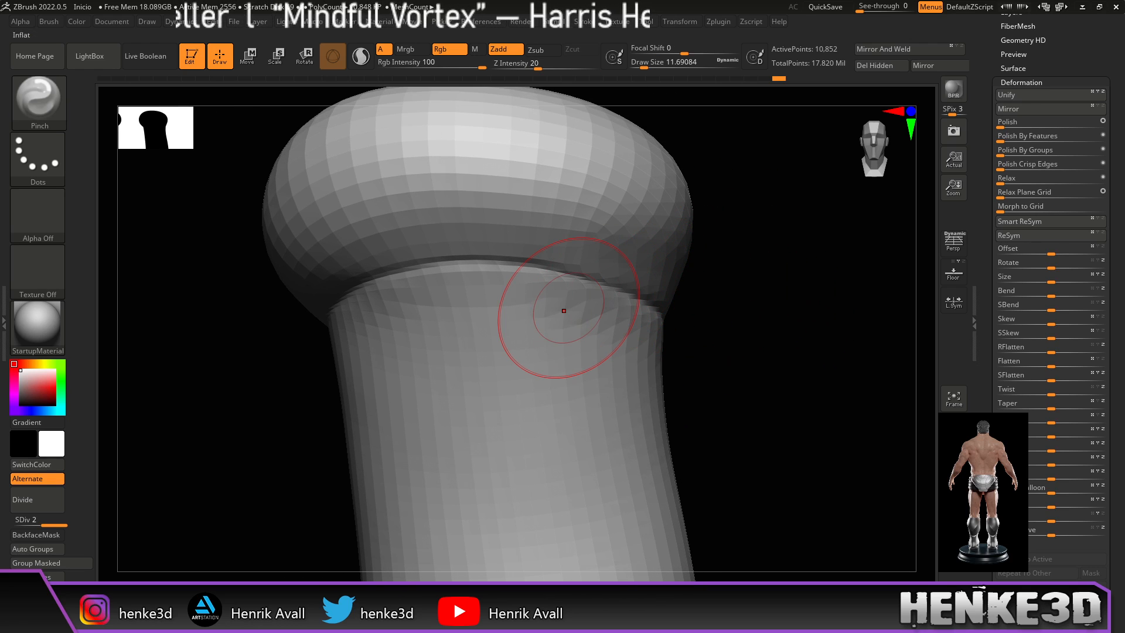
Step: Switch to ClayBuildup and build up clay on the rims of the rolled sock cuffs
{"action": "key", "text": "b"}
{"action": "key", "text": "c"}
{"action": "key", "text": "b"}
{"action": "right_click_drag", "start_coordinate": [726, 210], "coordinate": [701, 188]}
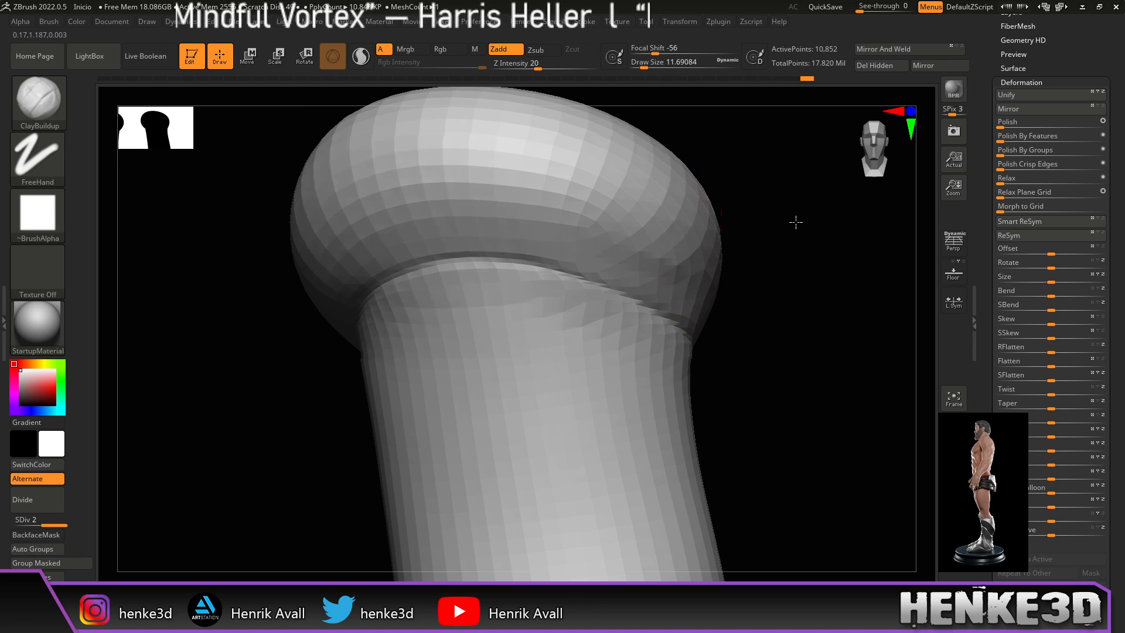
{"action": "right_click_drag", "start_coordinate": [798, 220], "coordinate": [736, 233]}
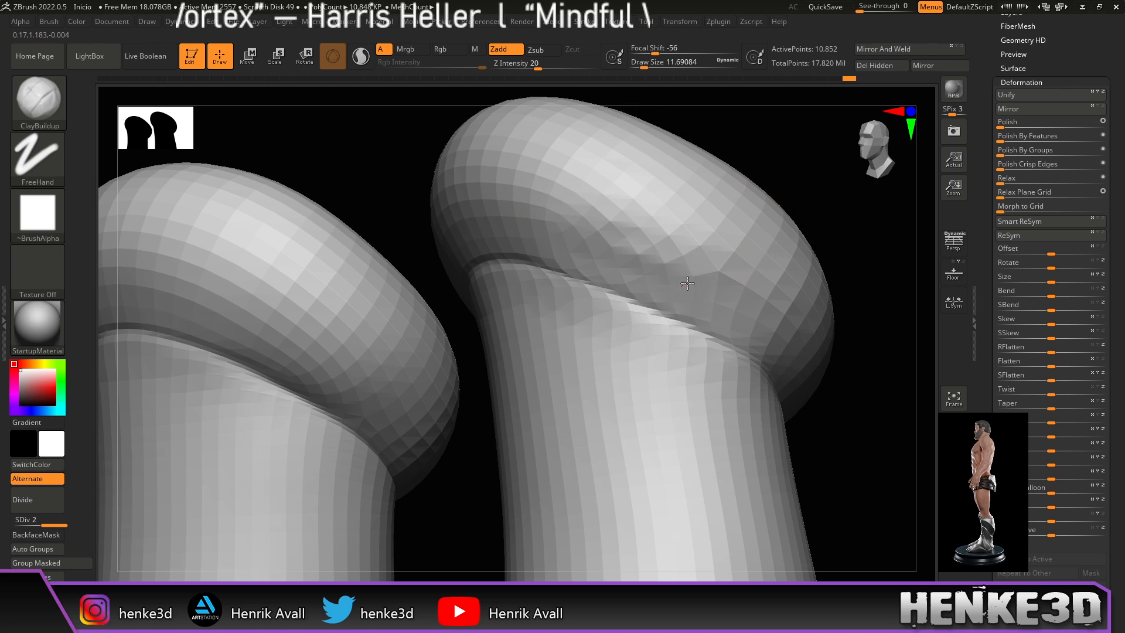
{"action": "mouse_move", "coordinate": [770, 293]}
{"action": "left_mouse_down"}
{"action": "mouse_move", "coordinate": [778, 329]}
{"action": "mouse_move", "coordinate": [776, 262]}
{"action": "left_mouse_up"}
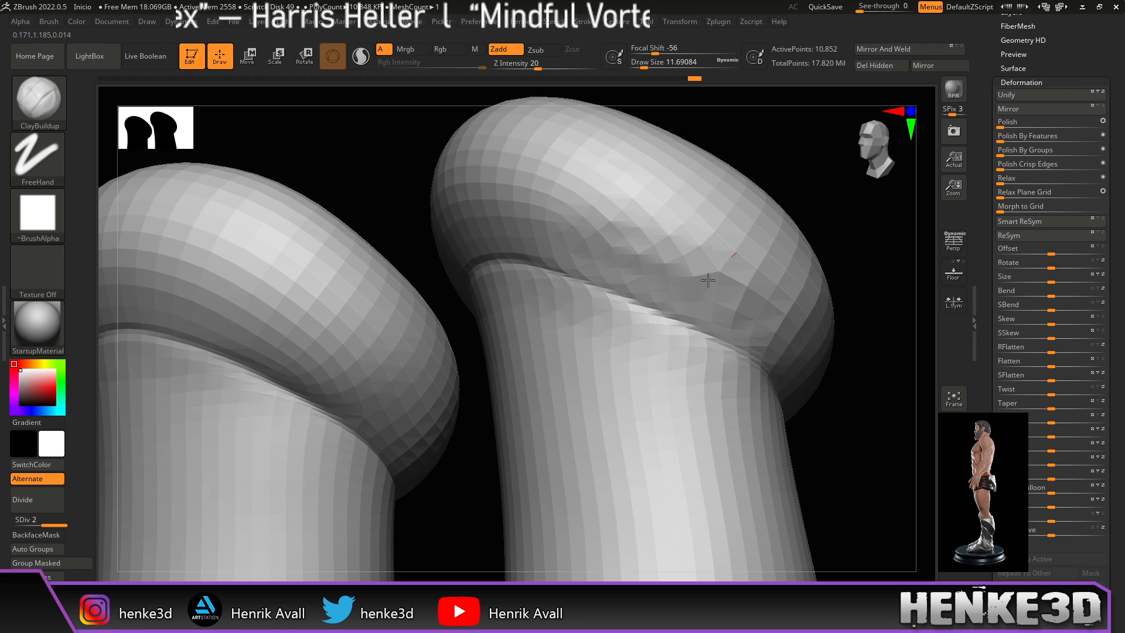
{"action": "mouse_move", "coordinate": [710, 196]}
{"action": "right_mouse_down"}
{"action": "mouse_move", "coordinate": [836, 168]}
{"action": "mouse_move", "coordinate": [607, 215]}
{"action": "mouse_move", "coordinate": [648, 244]}
{"action": "mouse_move", "coordinate": [779, 284]}
{"action": "mouse_move", "coordinate": [776, 311]}
{"action": "mouse_move", "coordinate": [738, 242]}
{"action": "right_mouse_up"}
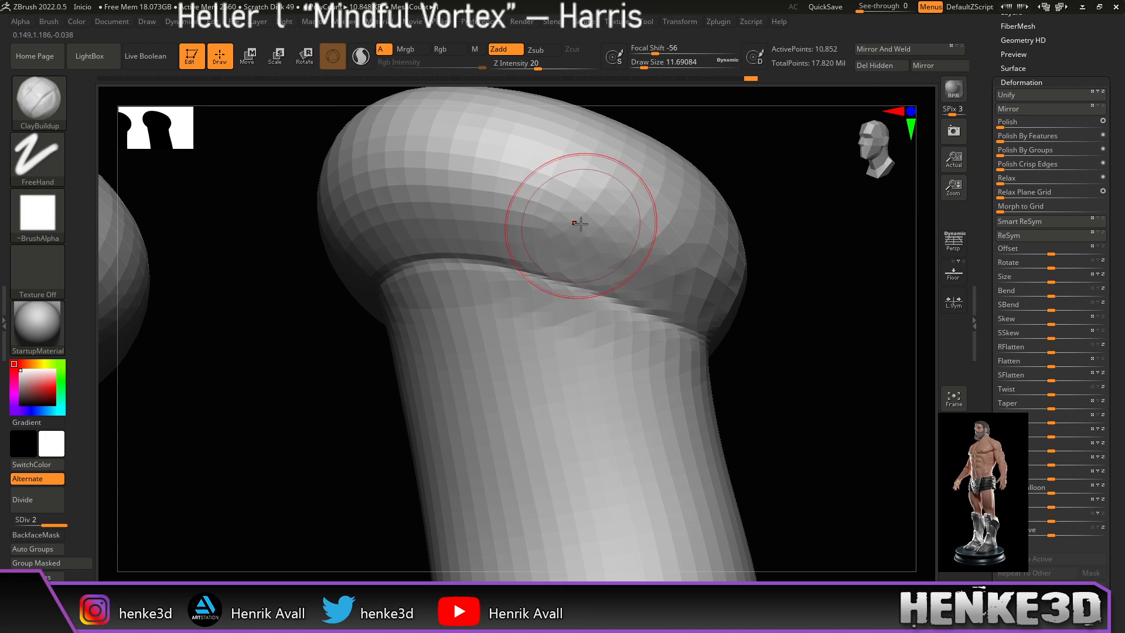
{"action": "left_click_drag", "start_coordinate": [635, 203], "coordinate": [682, 238]}
{"action": "right_click_drag", "start_coordinate": [842, 311], "coordinate": [774, 231]}
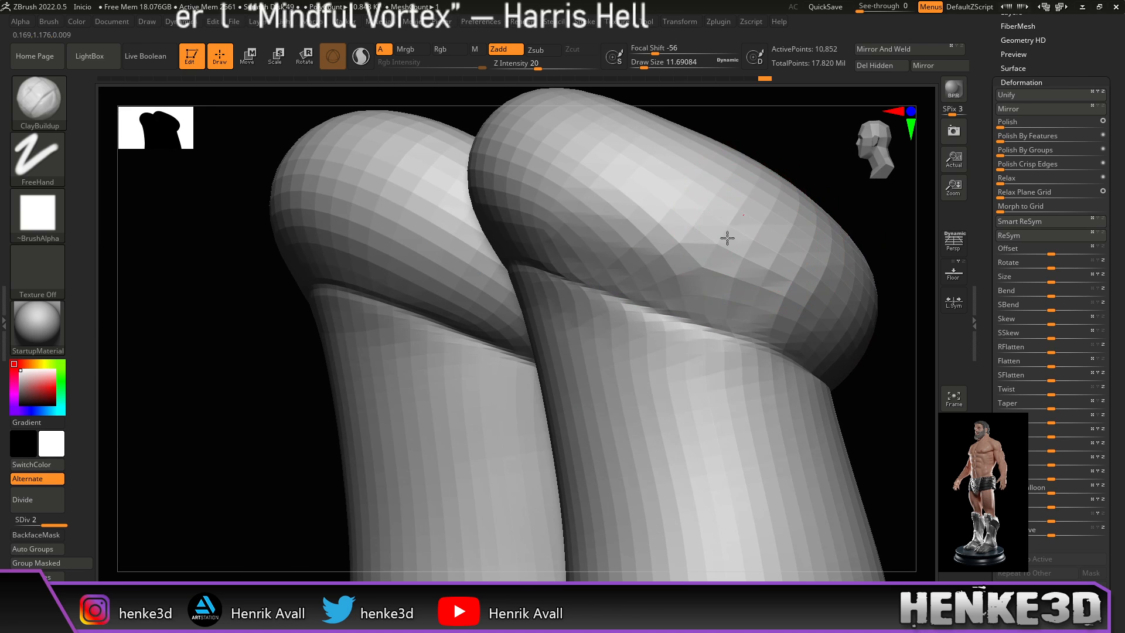
Step: Orbit around both sock cuffs to check the bulge, ending with the sock upright
{"action": "mouse_move", "coordinate": [830, 301]}
{"action": "right_mouse_down"}
{"action": "mouse_move", "coordinate": [857, 247]}
{"action": "mouse_move", "coordinate": [840, 304]}
{"action": "right_mouse_up"}
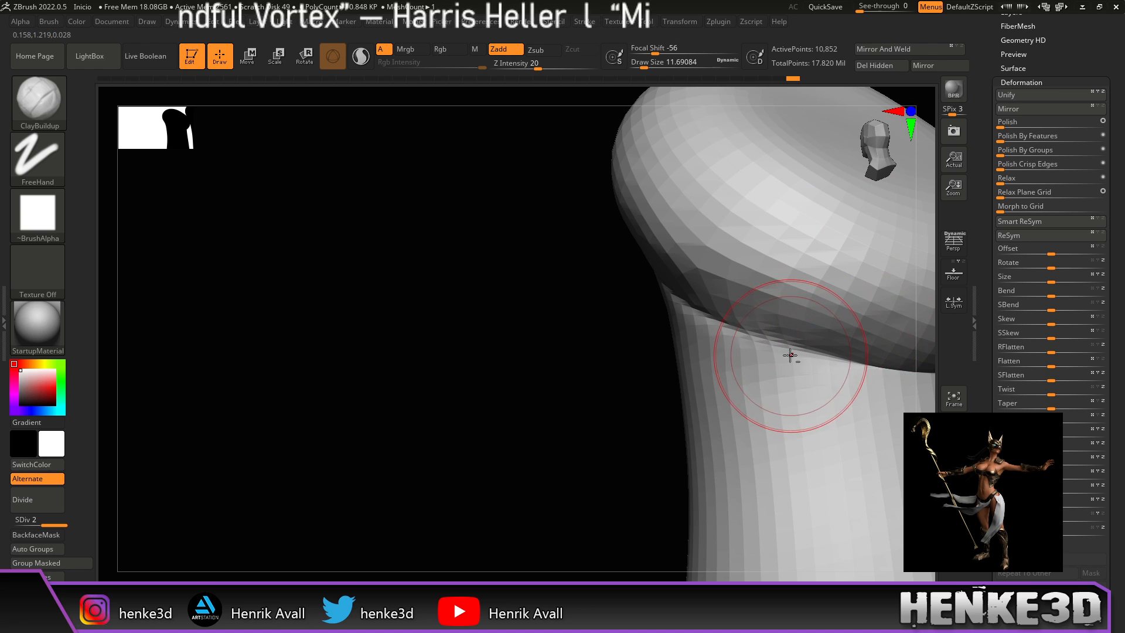
{"action": "right_click_drag", "start_coordinate": [789, 354], "coordinate": [302, 417]}
{"action": "right_click_drag", "start_coordinate": [777, 341], "coordinate": [844, 334]}
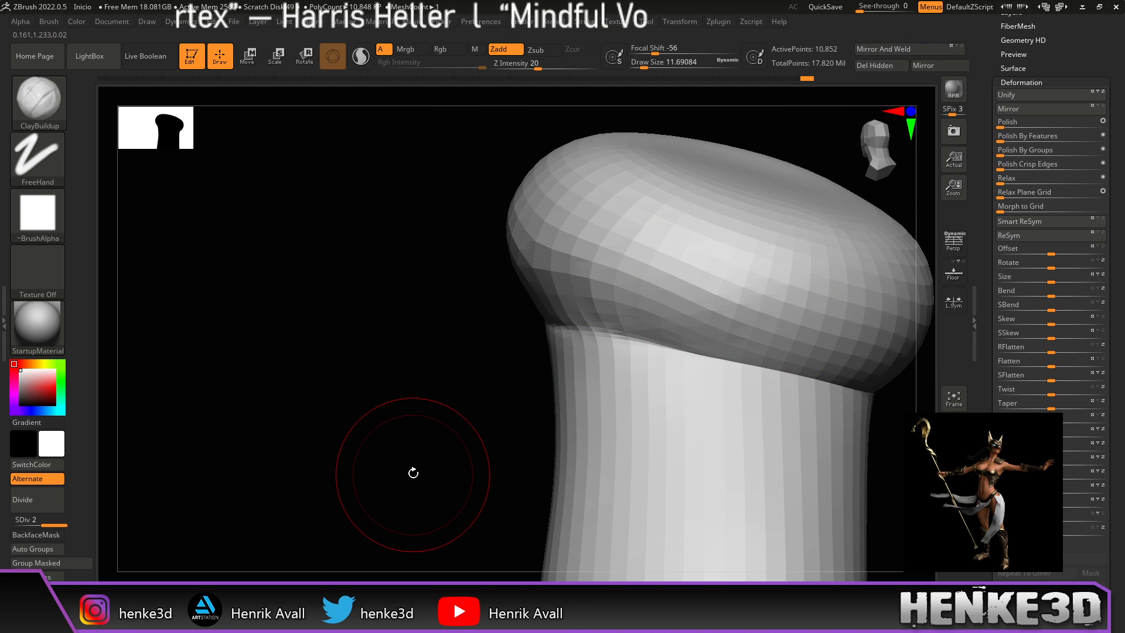
{"action": "right_click_drag", "start_coordinate": [402, 477], "coordinate": [432, 494]}
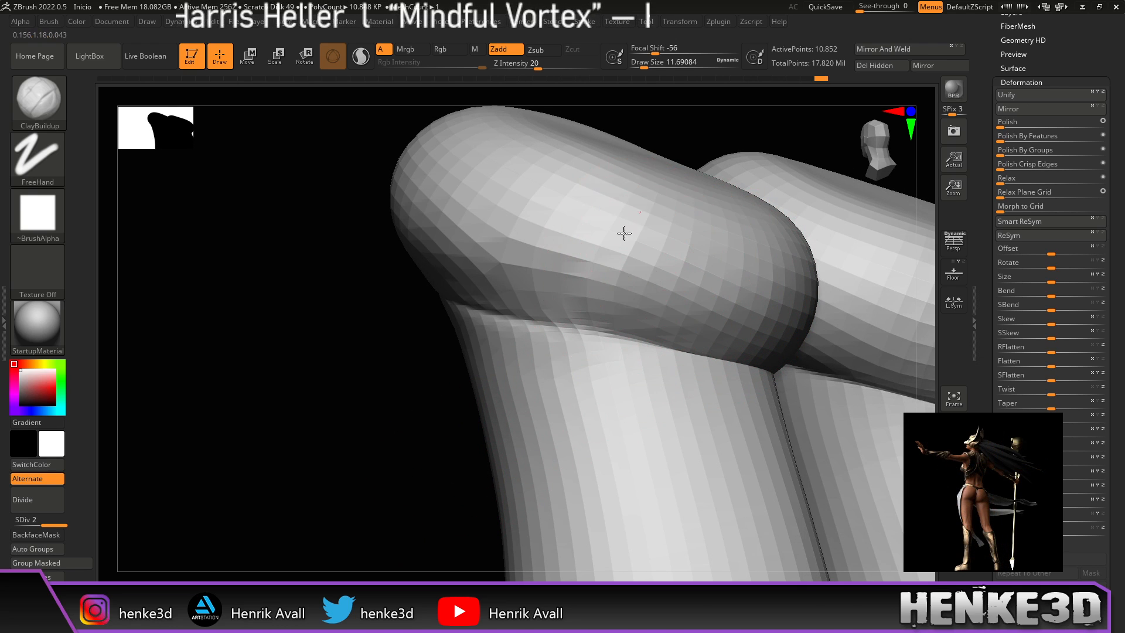
{"action": "right_click_drag", "start_coordinate": [359, 483], "coordinate": [384, 494]}
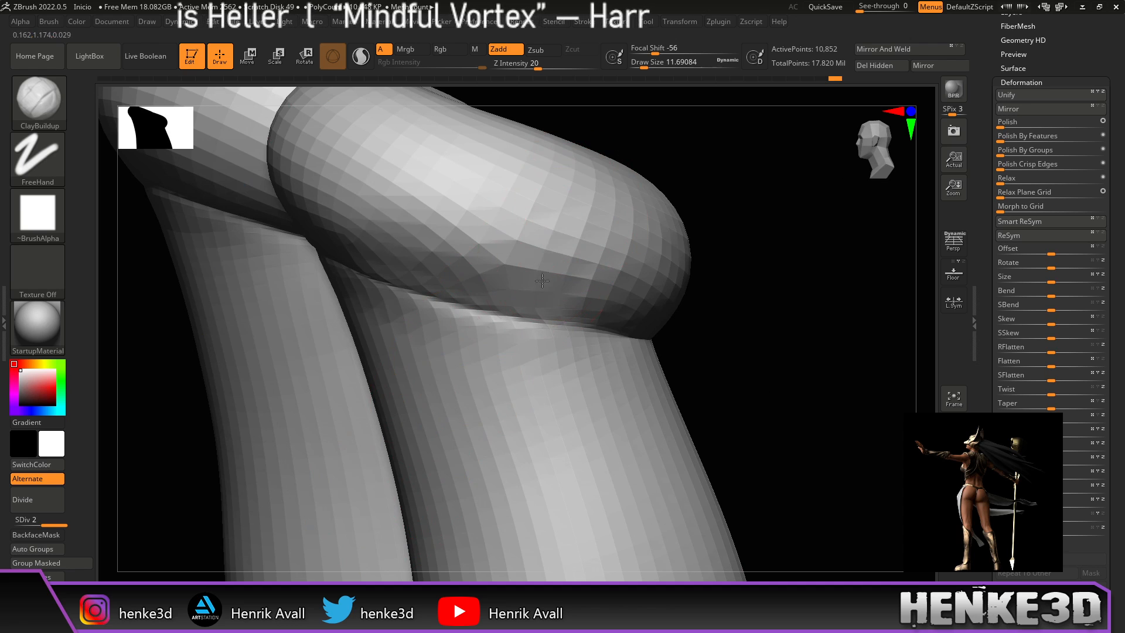
{"action": "left_click_drag", "start_coordinate": [683, 161], "coordinate": [719, 235]}
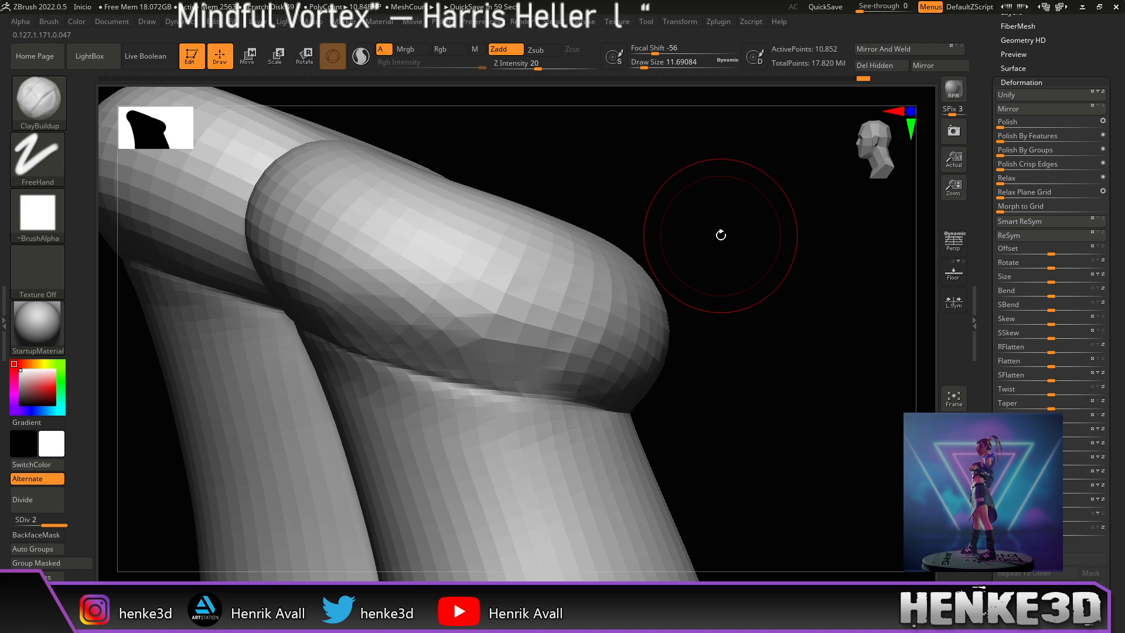
{"action": "left_click_drag", "start_coordinate": [721, 235], "coordinate": [740, 294]}
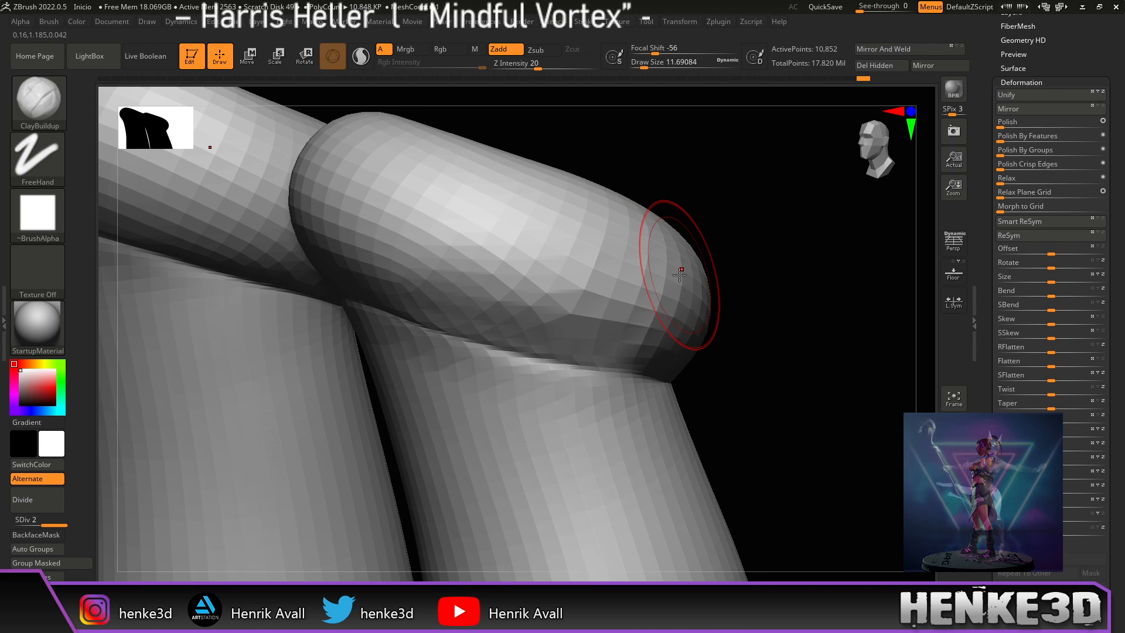
{"action": "left_click_drag", "start_coordinate": [768, 236], "coordinate": [626, 313]}
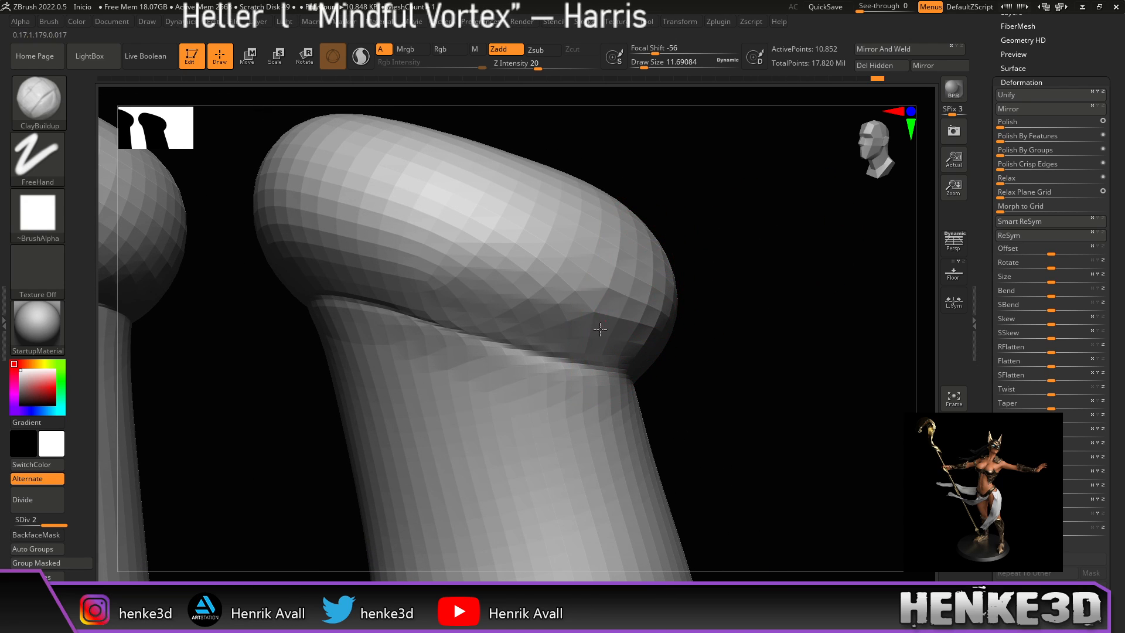
{"action": "left_click_drag", "start_coordinate": [748, 181], "coordinate": [665, 263]}
{"action": "left_click_drag", "start_coordinate": [752, 250], "coordinate": [743, 242]}
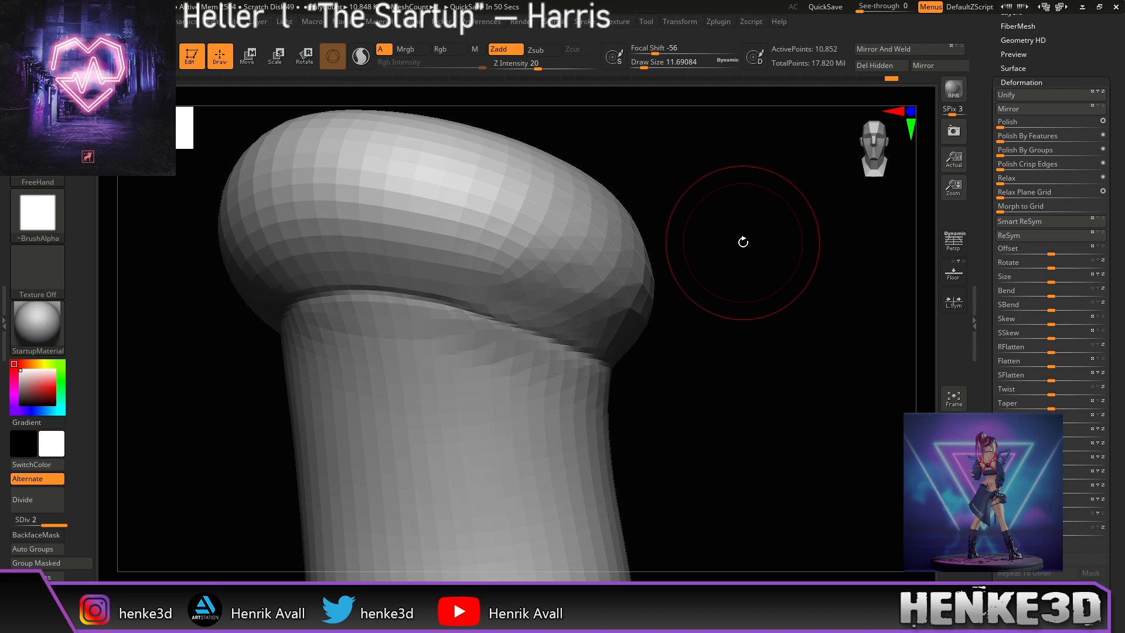
{"action": "mouse_move", "coordinate": [673, 332]}
{"action": "left_mouse_down"}
{"action": "mouse_move", "coordinate": [698, 394]}
{"action": "mouse_move", "coordinate": [775, 402]}
{"action": "left_mouse_up"}
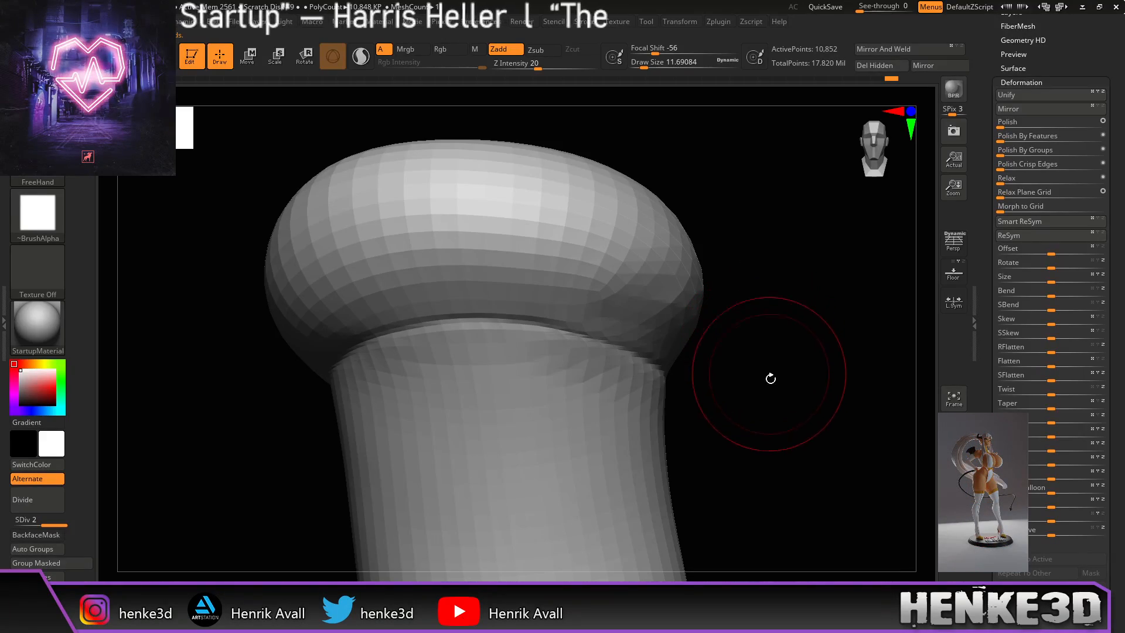
Step: Frame both socks with F and turn off Solo so the legs and other subtools reappear
{"action": "left_click_drag", "start_coordinate": [775, 418], "coordinate": [783, 423]}
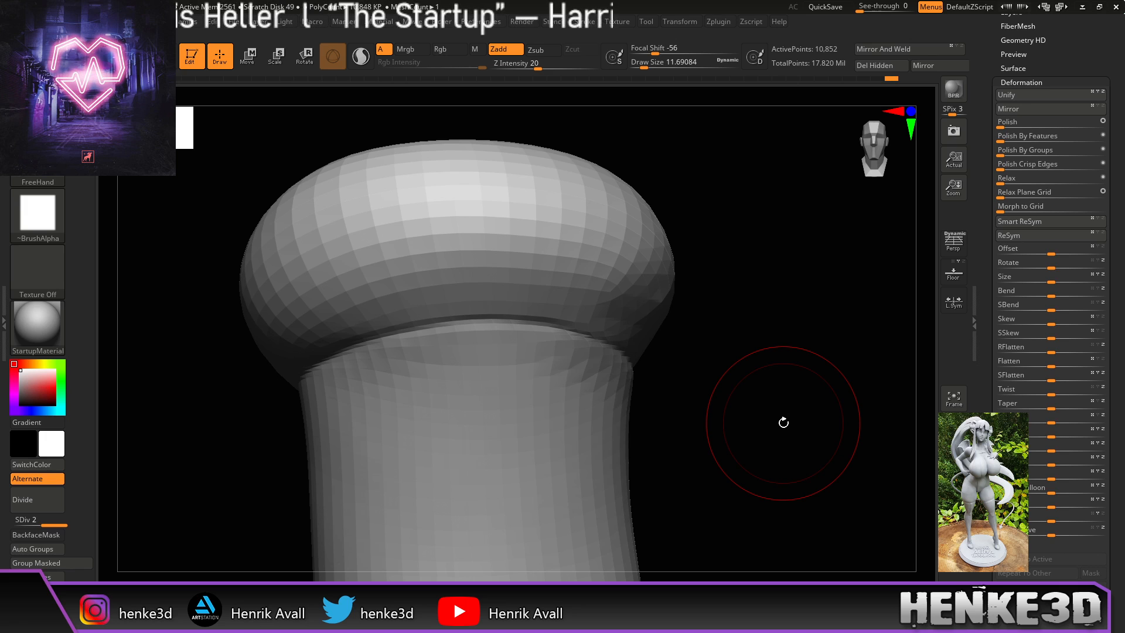
{"action": "left_click_drag", "start_coordinate": [700, 254], "coordinate": [680, 289]}
{"action": "left_click_drag", "start_coordinate": [747, 276], "coordinate": [786, 312], "text": "alt"}
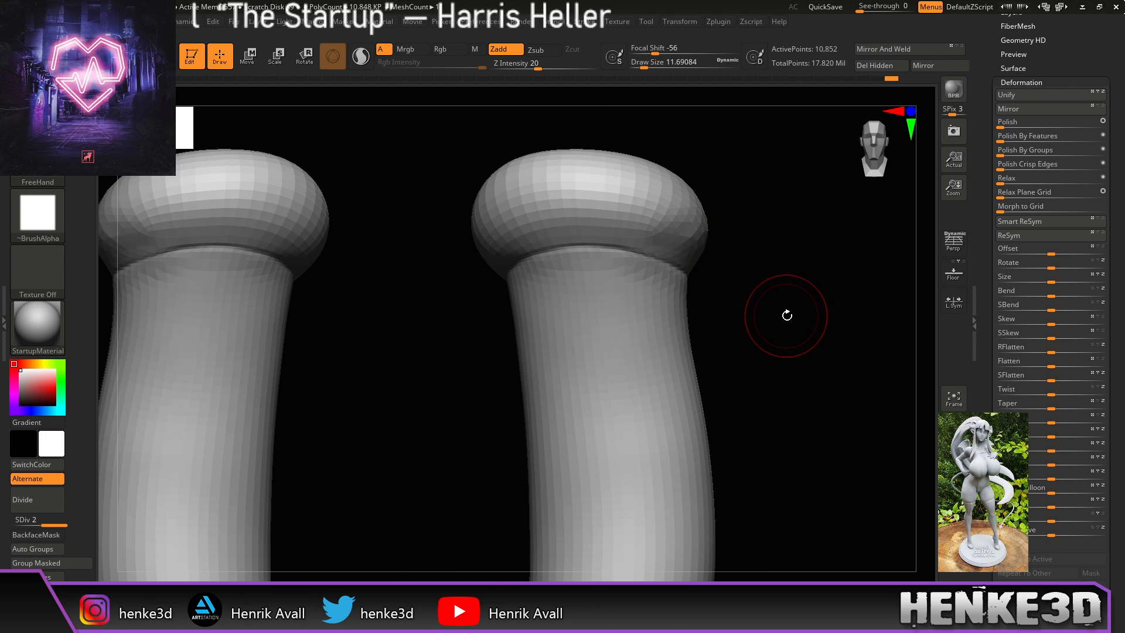
{"action": "key", "text": "f"}
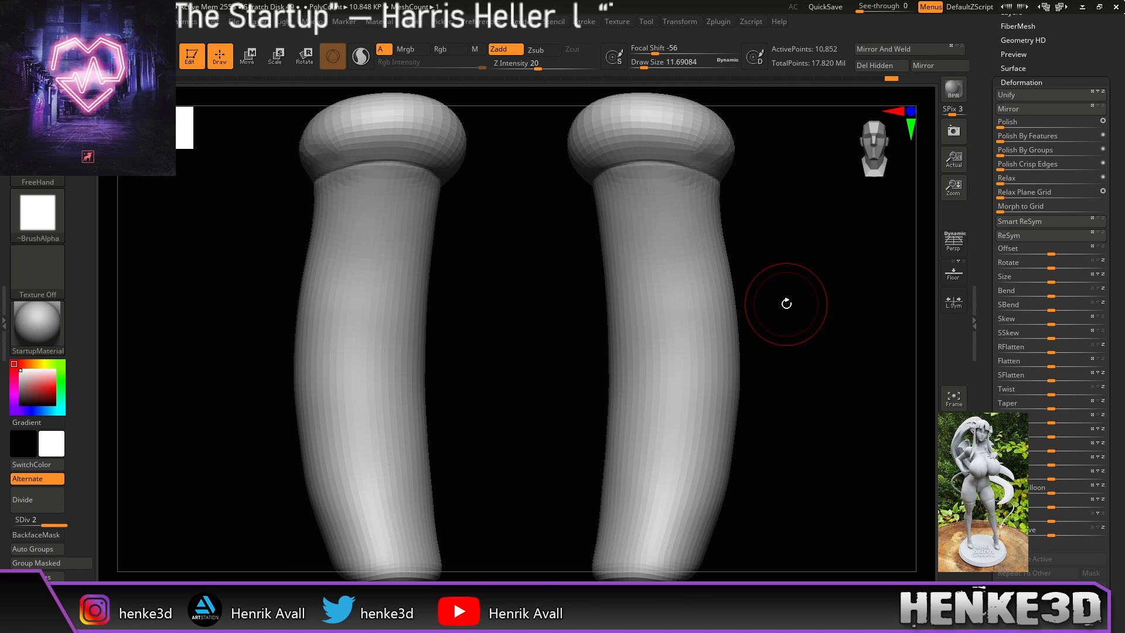
{"action": "mouse_move", "coordinate": [786, 301]}
{"action": "left_mouse_down", "text": "alt"}
{"action": "mouse_move", "coordinate": [788, 314]}
{"action": "mouse_move", "coordinate": [775, 303]}
{"action": "left_mouse_up", "text": "alt"}
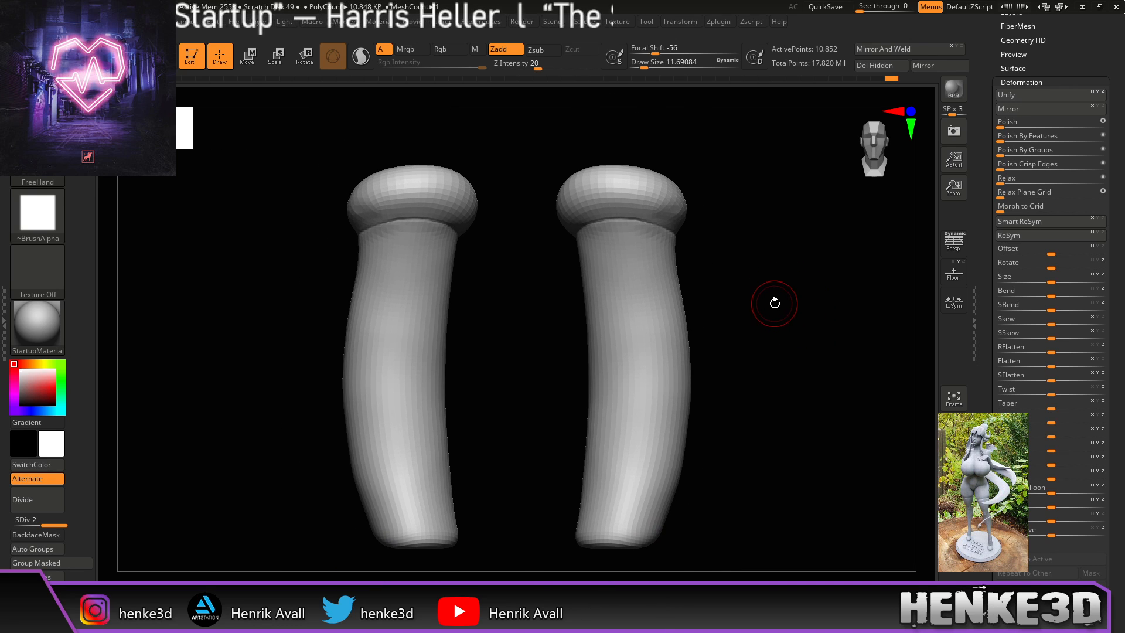
{"action": "left_click", "coordinate": [955, 492]}
{"action": "left_click_drag", "start_coordinate": [797, 385], "coordinate": [804, 460], "text": "alt"}
Step: Step the socks up a subdivision level and Shift-smooth the creases on the rolled cuffs
{"action": "key", "text": "d"}
{"action": "mouse_move", "coordinate": [854, 294]}
{"action": "left_mouse_down", "text": "alt"}
{"action": "mouse_move", "coordinate": [808, 337]}
{"action": "mouse_move", "coordinate": [748, 296]}
{"action": "left_mouse_up", "text": "alt"}
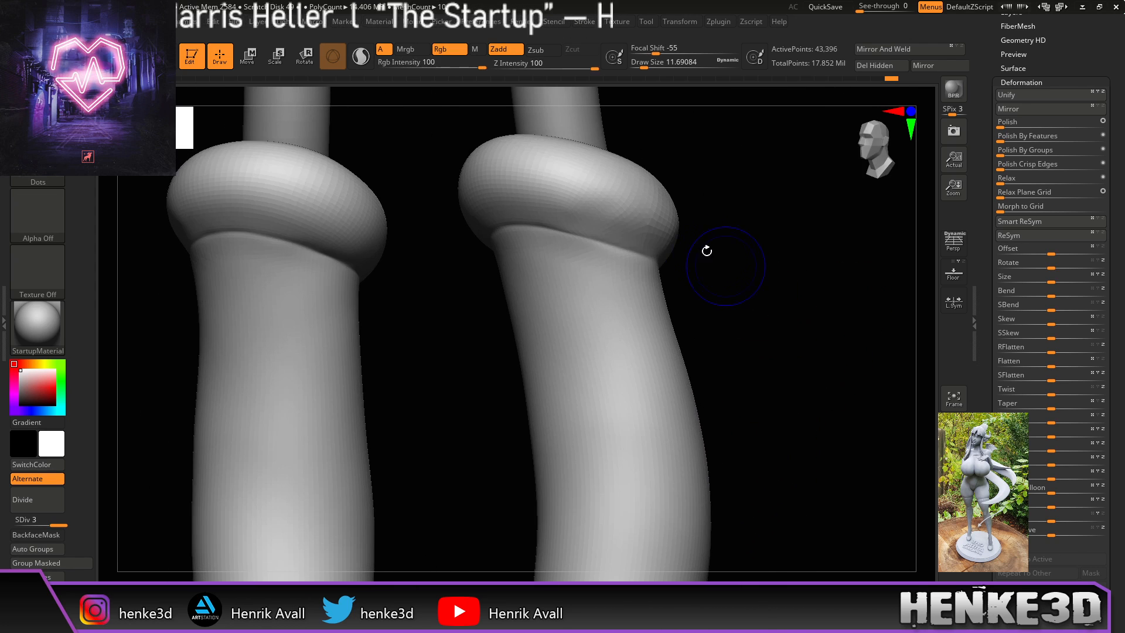
{"action": "mouse_move", "coordinate": [671, 230]}
{"action": "left_mouse_down", "text": "shift"}
{"action": "mouse_move", "coordinate": [612, 206]}
{"action": "mouse_move", "coordinate": [636, 213]}
{"action": "left_mouse_up", "text": "shift"}
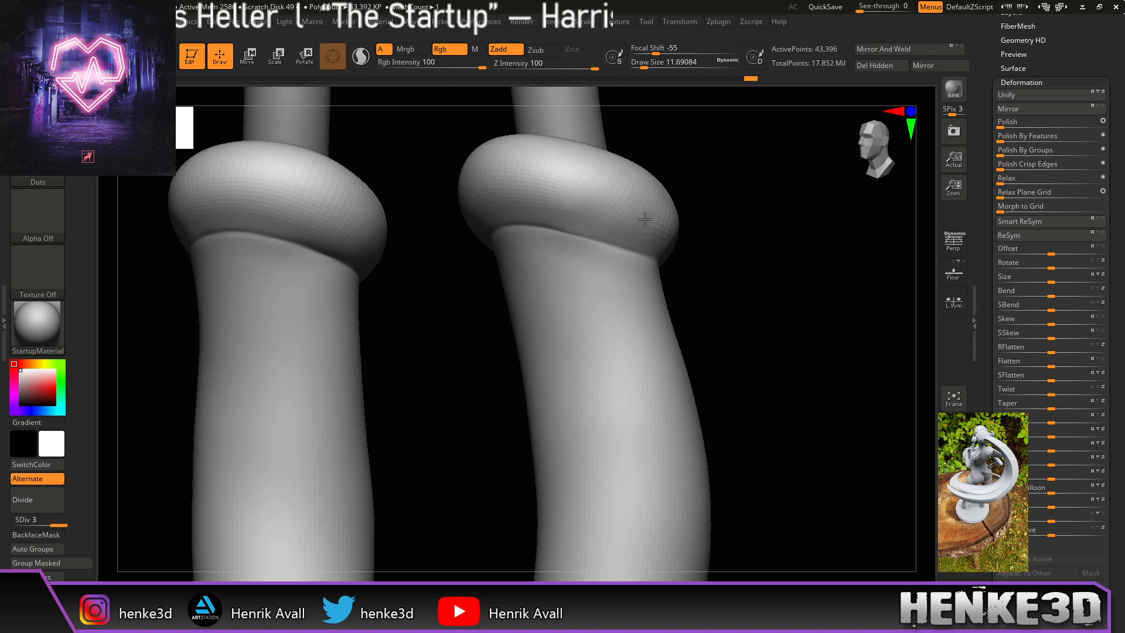
{"action": "mouse_move", "coordinate": [713, 234]}
{"action": "left_mouse_down", "text": "shift"}
{"action": "mouse_move", "coordinate": [755, 274]}
{"action": "mouse_move", "coordinate": [711, 271]}
{"action": "left_mouse_up", "text": "shift"}
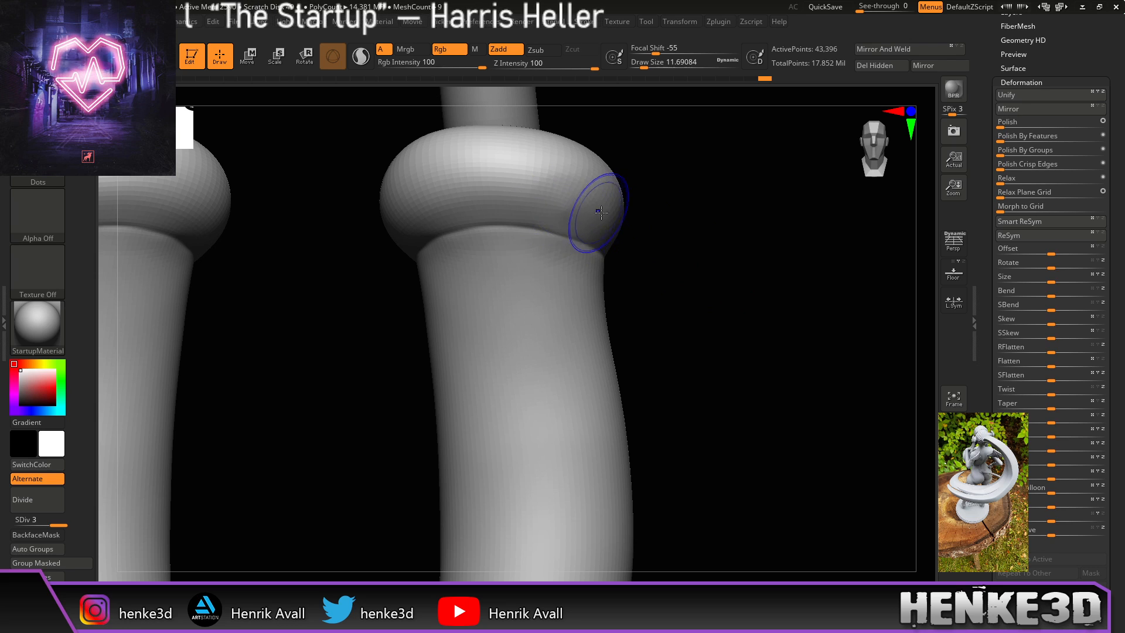
{"action": "key", "text": "shift"}
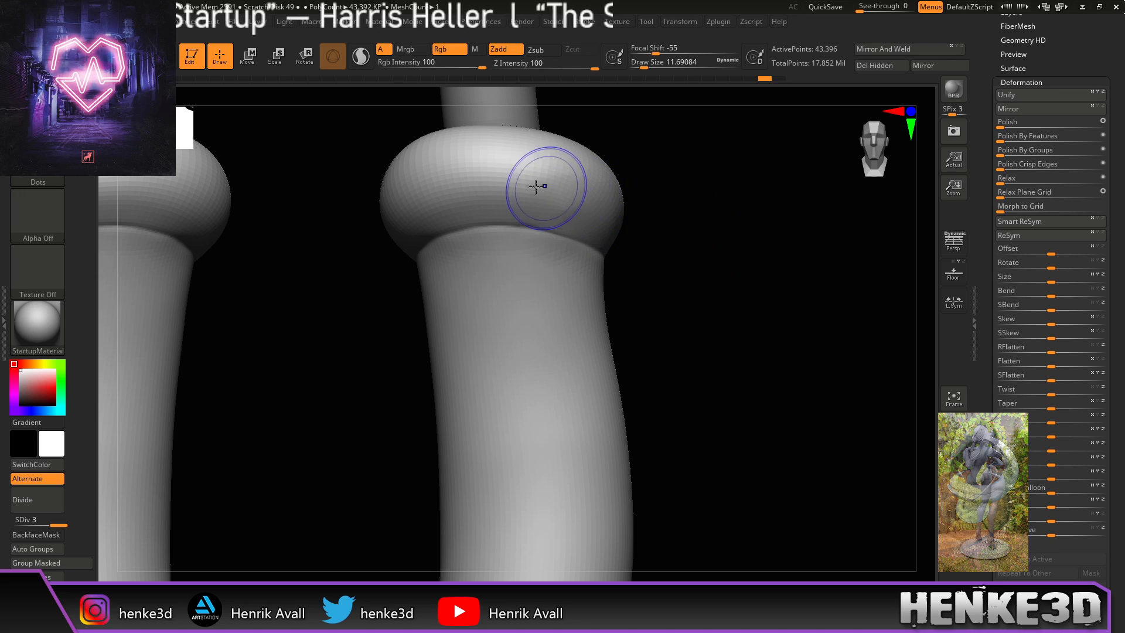
{"action": "key", "text": "shift"}
{"action": "left_click_drag", "start_coordinate": [755, 240], "coordinate": [665, 210]}
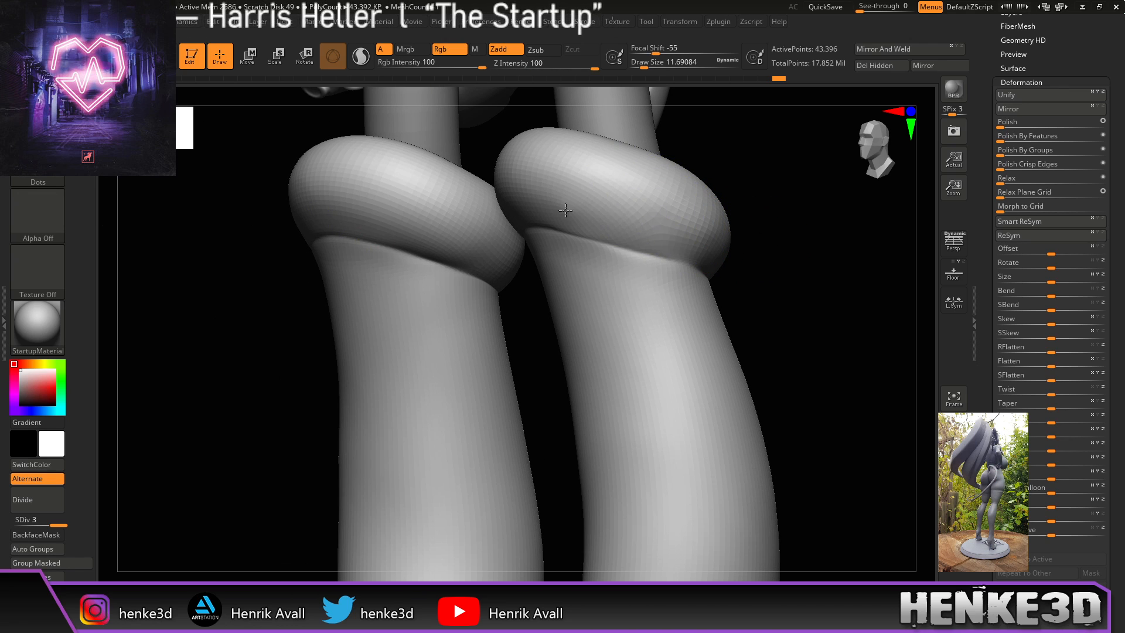
{"action": "left_click_drag", "start_coordinate": [766, 296], "coordinate": [814, 321], "text": "shift"}
{"action": "mouse_move", "coordinate": [776, 269]}
{"action": "left_mouse_down", "text": "shift"}
{"action": "mouse_move", "coordinate": [767, 347]}
{"action": "mouse_move", "coordinate": [740, 306]}
{"action": "mouse_move", "coordinate": [711, 171]}
{"action": "left_mouse_up", "text": "shift"}
{"action": "left_click_drag", "start_coordinate": [790, 223], "coordinate": [763, 299], "text": "shift"}
Step: Raise the socks to subdivision level 4 and frame the whole character
{"action": "key", "text": "d"}
{"action": "key", "text": "ctrl"}
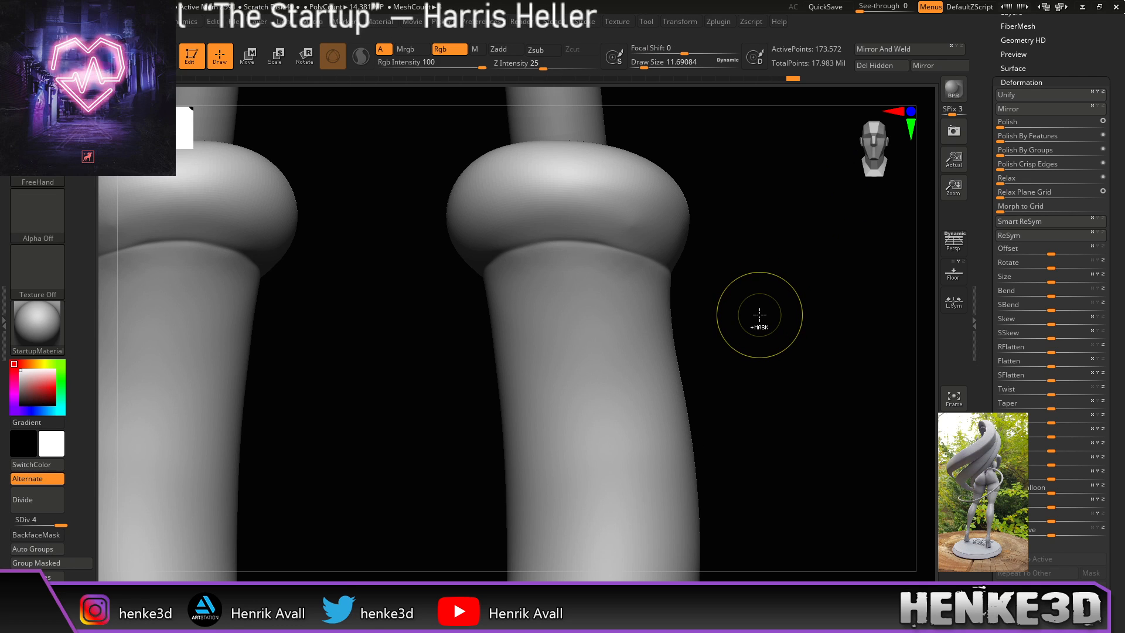
{"action": "mouse_move", "coordinate": [758, 318]}
{"action": "left_mouse_down"}
{"action": "mouse_move", "coordinate": [736, 314]}
{"action": "mouse_move", "coordinate": [813, 287]}
{"action": "left_mouse_up"}
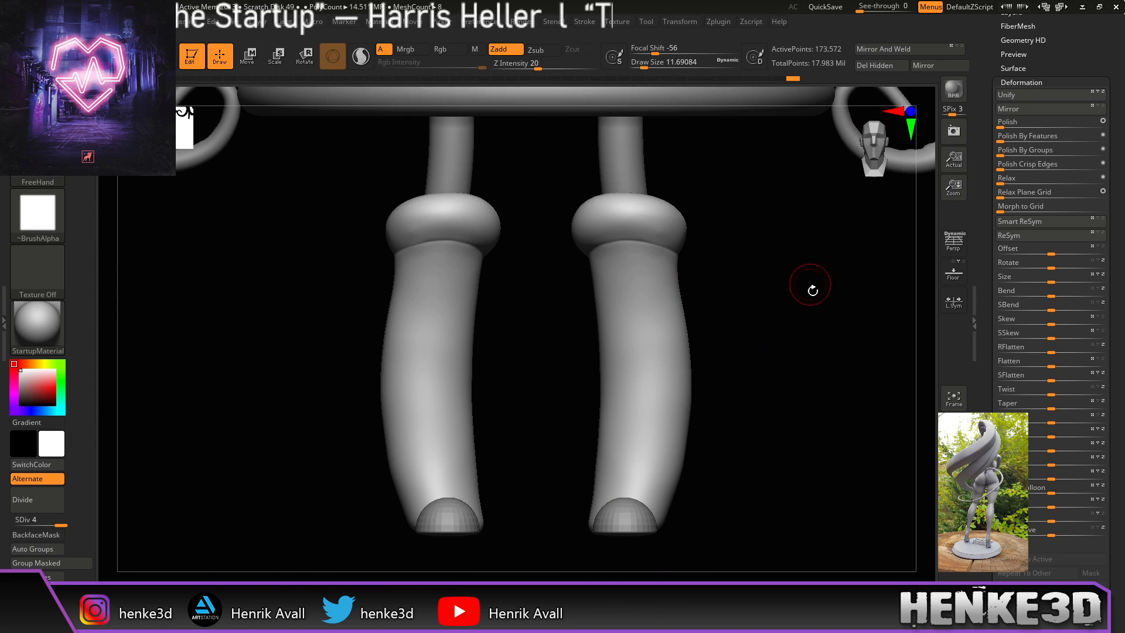
{"action": "key", "text": "f"}
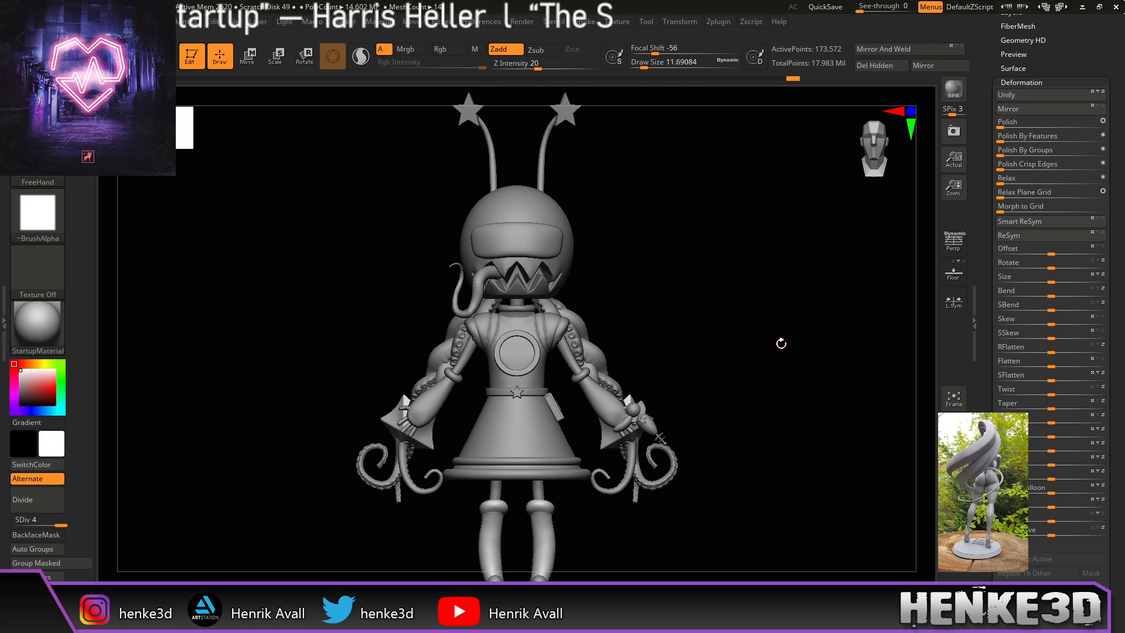
{"action": "left_click_drag", "start_coordinate": [772, 379], "coordinate": [740, 339], "text": "alt"}
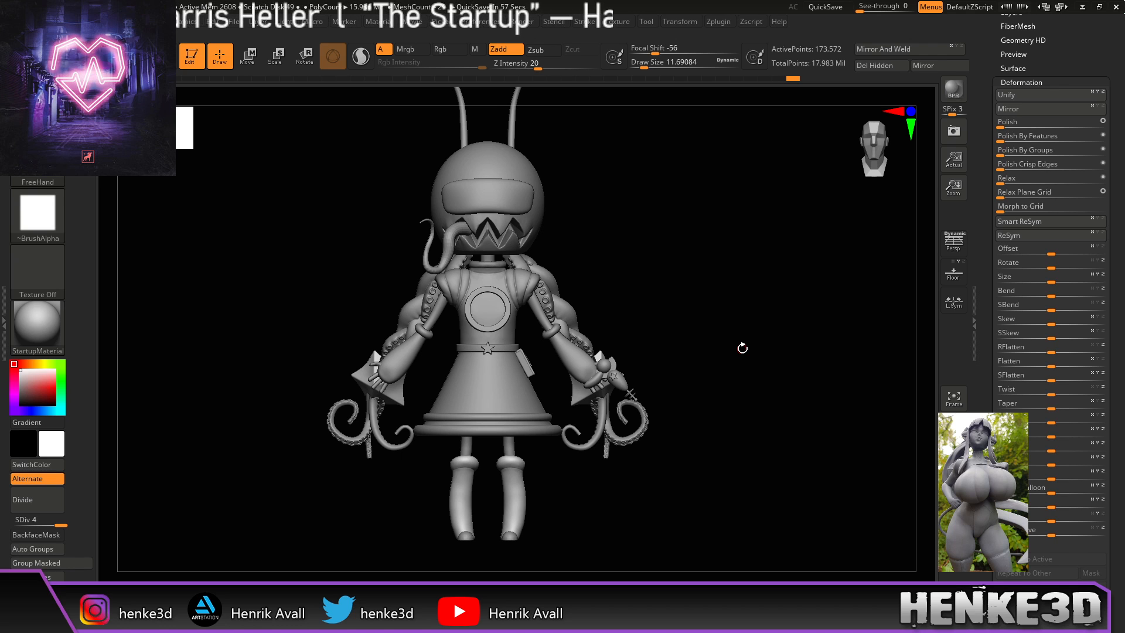
Step: Zoom in past the skirt to the sock cuffs and frame the two socks close up
{"action": "left_click_drag", "start_coordinate": [586, 506], "coordinate": [636, 574], "text": "alt"}
{"action": "left_click_drag", "start_coordinate": [620, 498], "coordinate": [680, 425], "text": "alt"}
{"action": "mouse_move", "coordinate": [741, 460]}
{"action": "left_mouse_down", "text": "alt"}
{"action": "mouse_move", "coordinate": [728, 441]}
{"action": "mouse_move", "coordinate": [782, 447]}
{"action": "mouse_move", "coordinate": [740, 451]}
{"action": "left_mouse_up", "text": "alt"}
{"action": "mouse_move", "coordinate": [877, 397]}
{"action": "left_mouse_down"}
{"action": "mouse_move", "coordinate": [776, 404]}
{"action": "mouse_move", "coordinate": [762, 422]}
{"action": "mouse_move", "coordinate": [874, 434]}
{"action": "mouse_move", "coordinate": [754, 447]}
{"action": "mouse_move", "coordinate": [760, 482]}
{"action": "left_mouse_up"}
{"action": "key", "text": "f"}
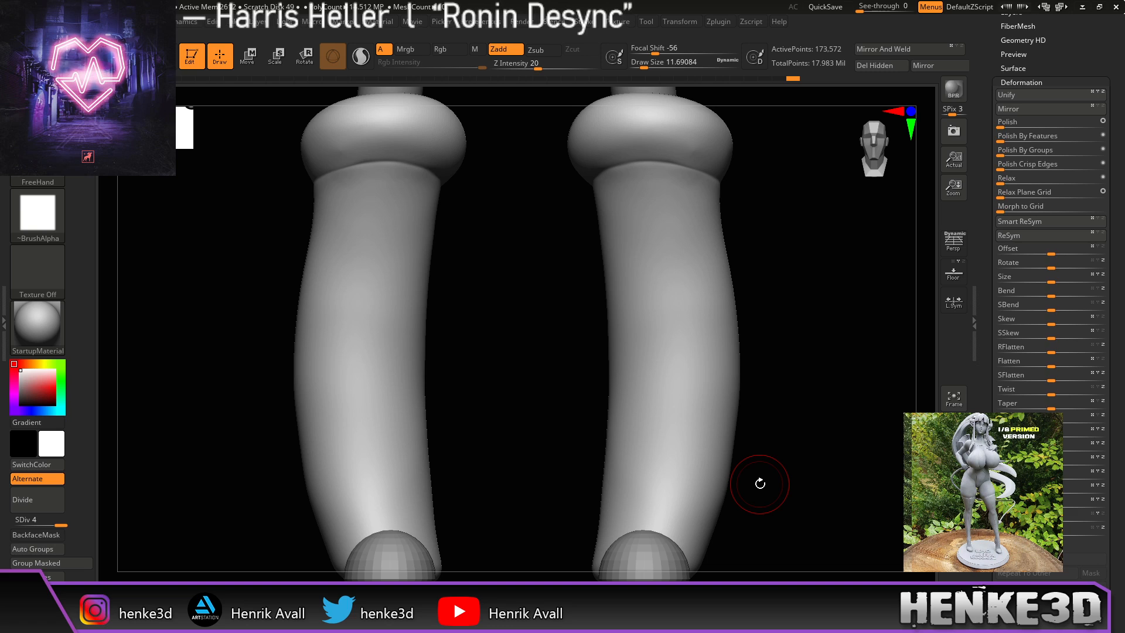
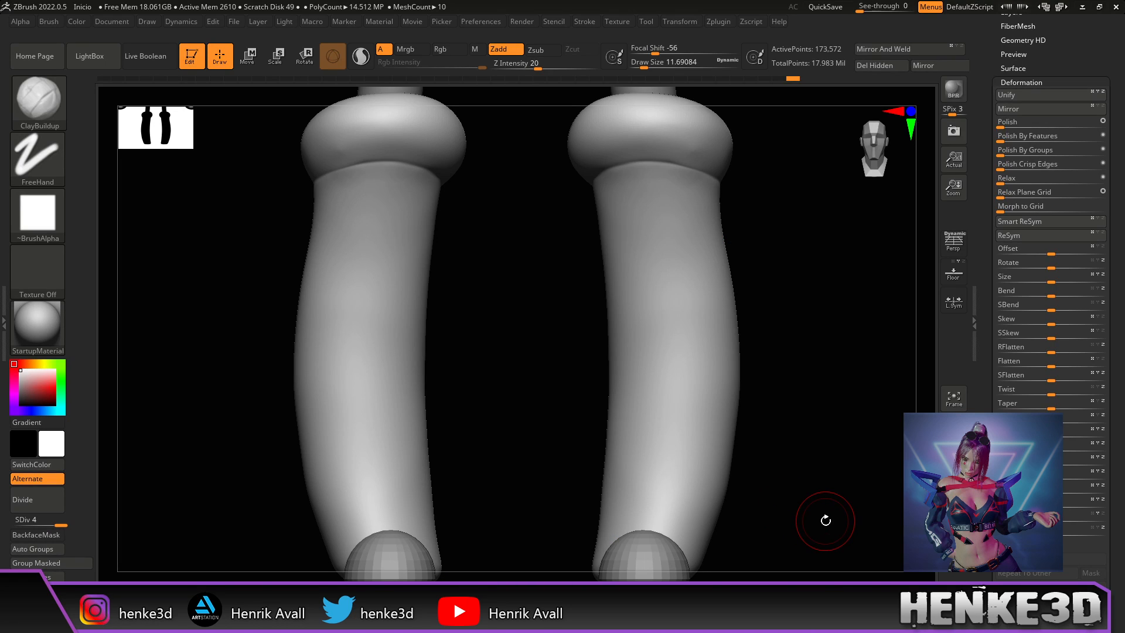
Step: Frame the whole character with F, then zoom in from the legs to the head and upper body
{"action": "left_click_drag", "start_coordinate": [825, 408], "coordinate": [827, 408]}
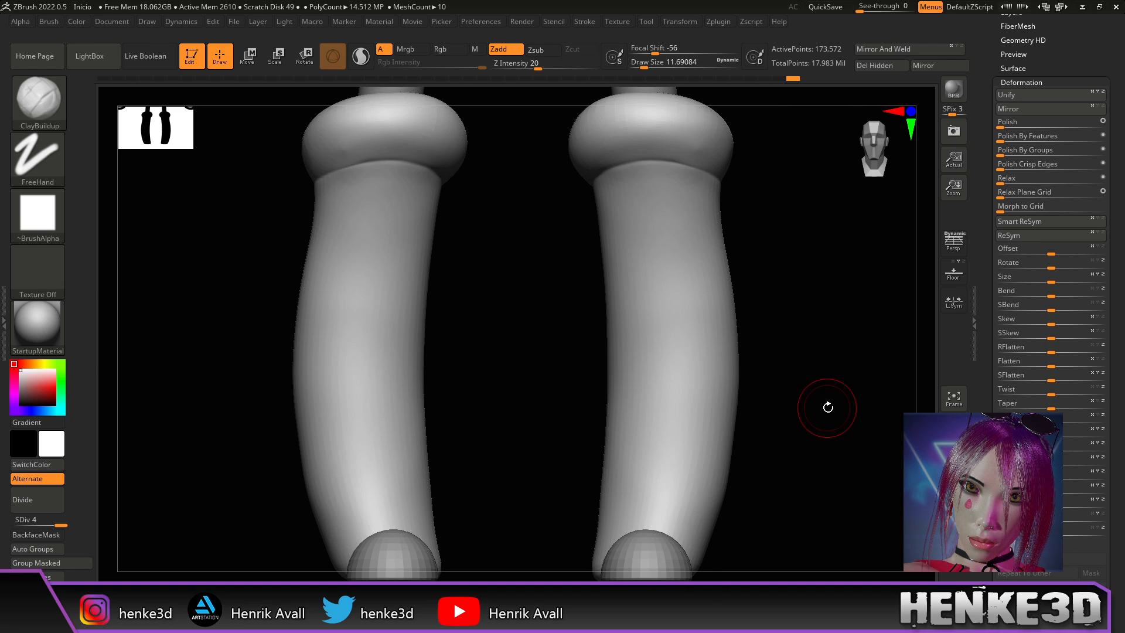
{"action": "key", "text": "f"}
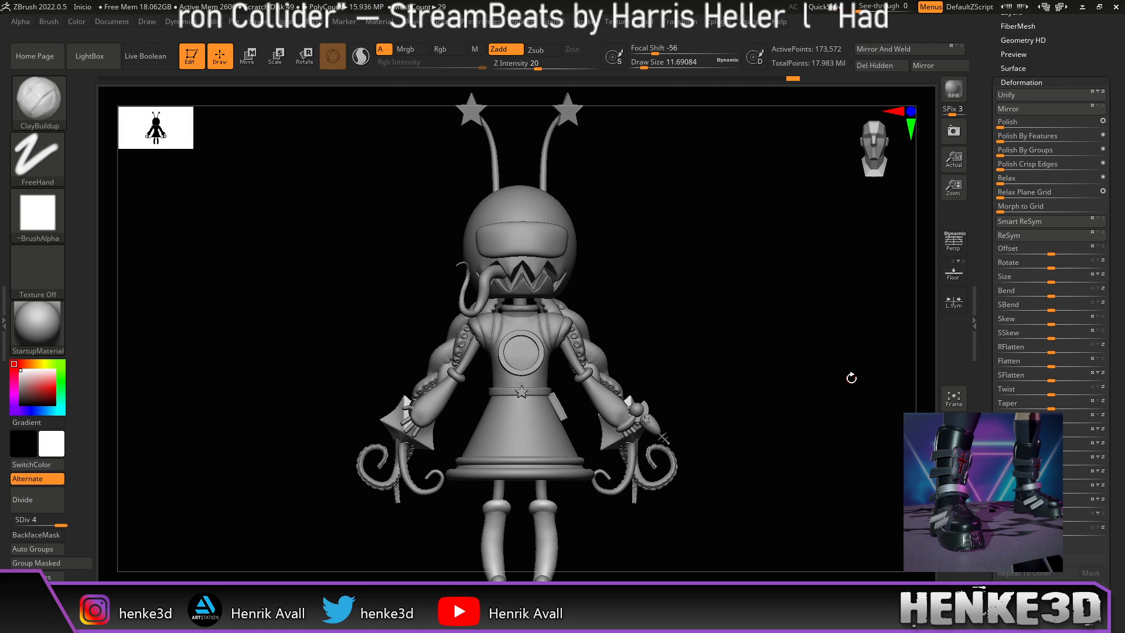
{"action": "left_click_drag", "start_coordinate": [659, 297], "coordinate": [671, 347], "text": "alt"}
{"action": "left_click_drag", "start_coordinate": [673, 228], "coordinate": [711, 303], "text": "alt"}
Step: Select the head sphere subtool and zoom in on the head and chest
{"action": "left_click", "coordinate": [630, 280], "text": "alt"}
{"action": "left_click_drag", "start_coordinate": [691, 389], "coordinate": [729, 368]}
{"action": "scroll", "coordinate": [1015, 308], "scroll_direction": "up", "scroll_amount": 10}
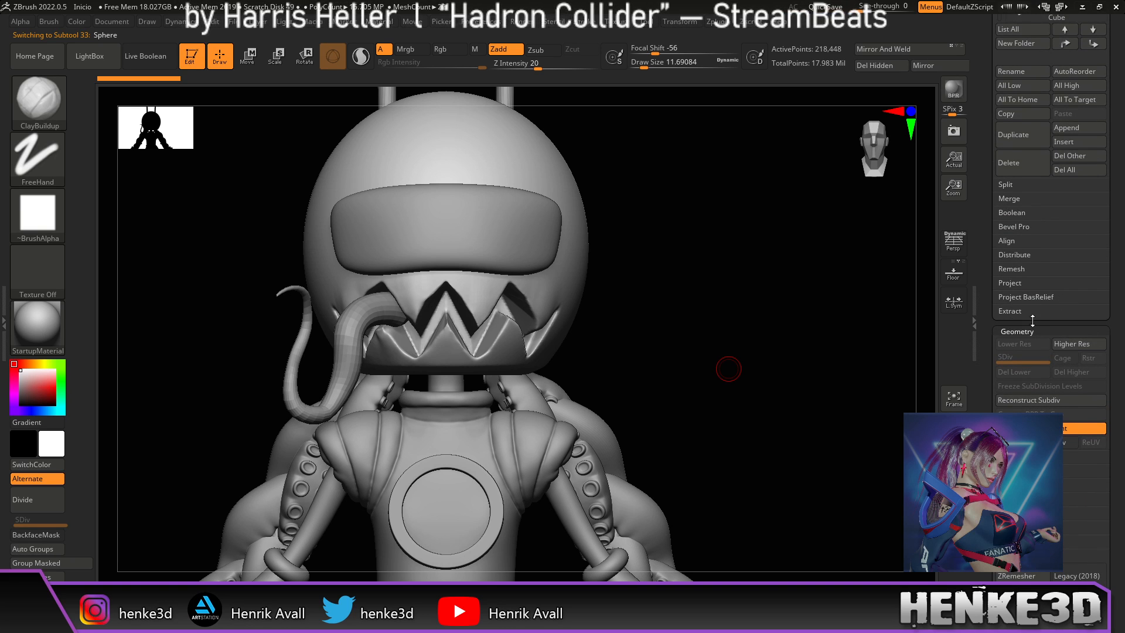
{"action": "scroll", "coordinate": [1121, 385], "scroll_direction": "up", "scroll_amount": 5}
{"action": "scroll", "coordinate": [1121, 385], "scroll_direction": "up", "scroll_amount": 3}
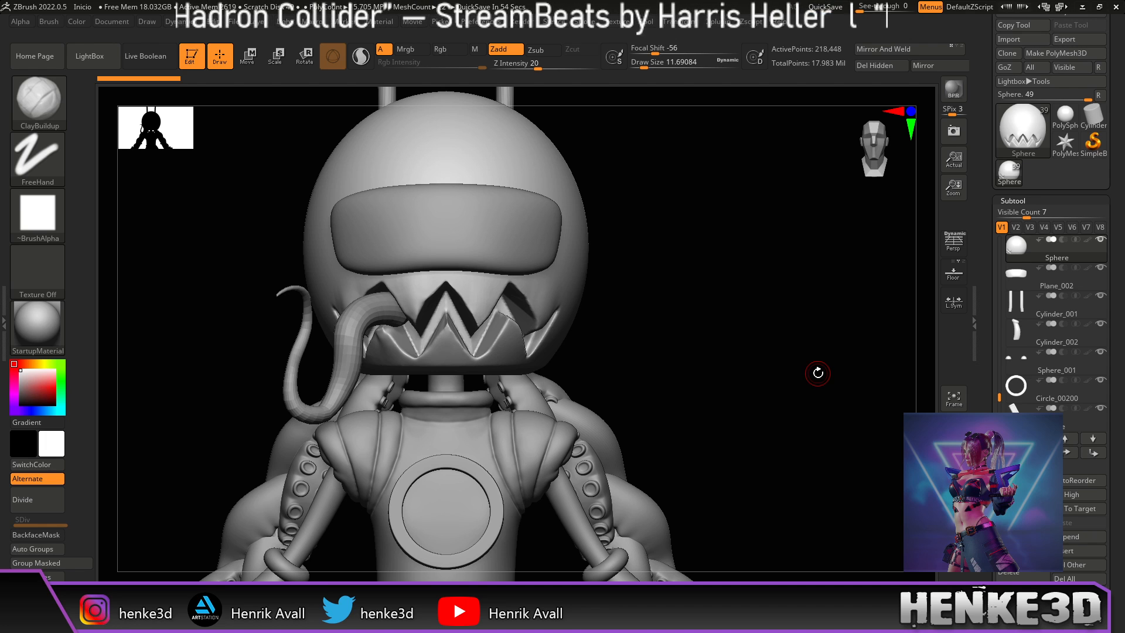
{"action": "left_click_drag", "start_coordinate": [662, 356], "coordinate": [687, 356], "text": "alt"}
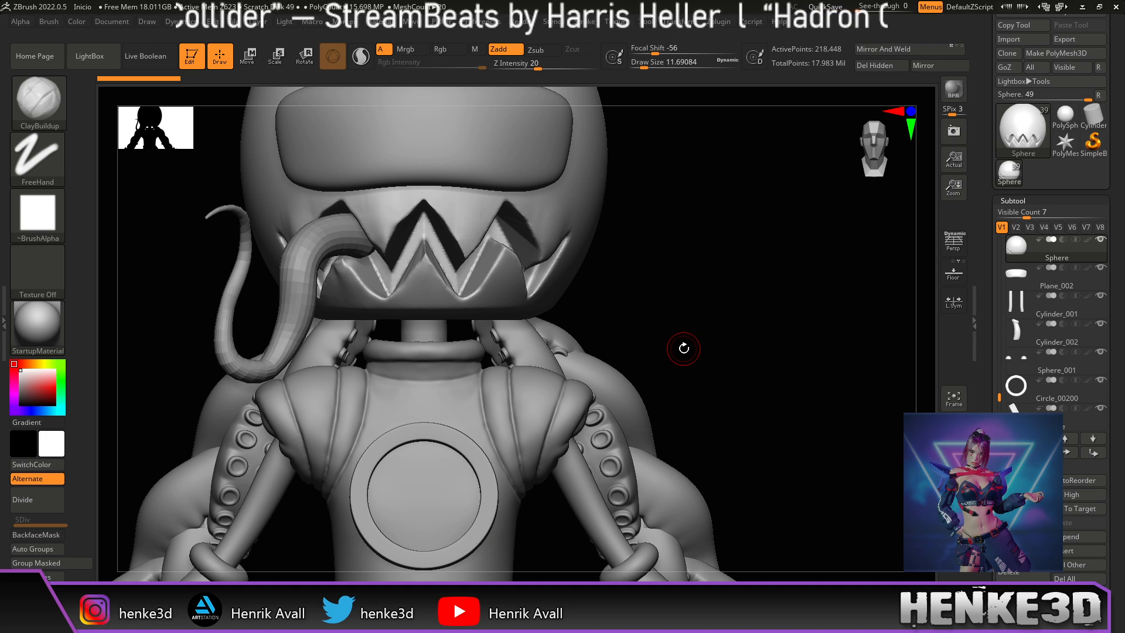
Step: Browse the Subtool list and turn on PolyFrame to show the head's wireframe around the mouth
{"action": "mouse_move", "coordinate": [1017, 331]}
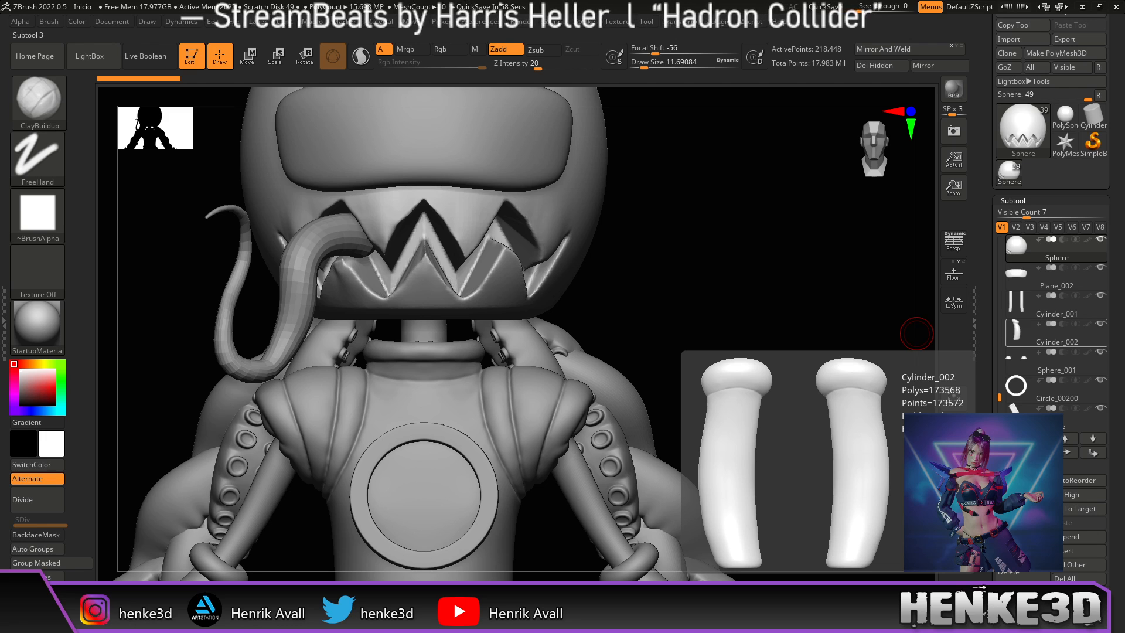
{"action": "left_click_drag", "start_coordinate": [706, 213], "coordinate": [732, 240]}
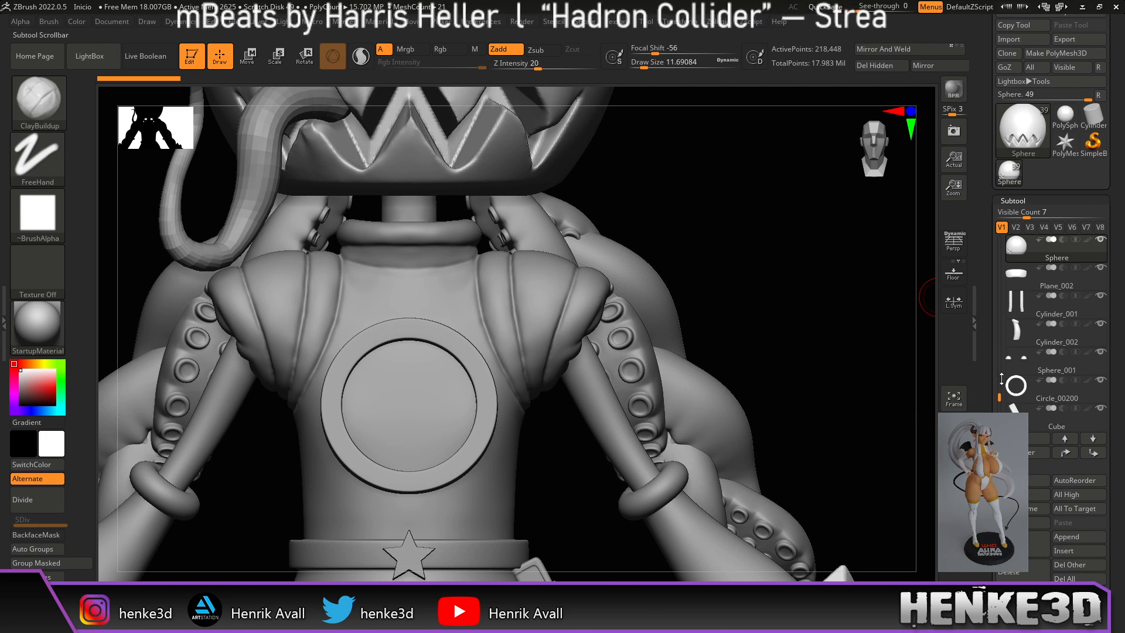
{"action": "left_click_drag", "start_coordinate": [1001, 399], "coordinate": [1001, 273]}
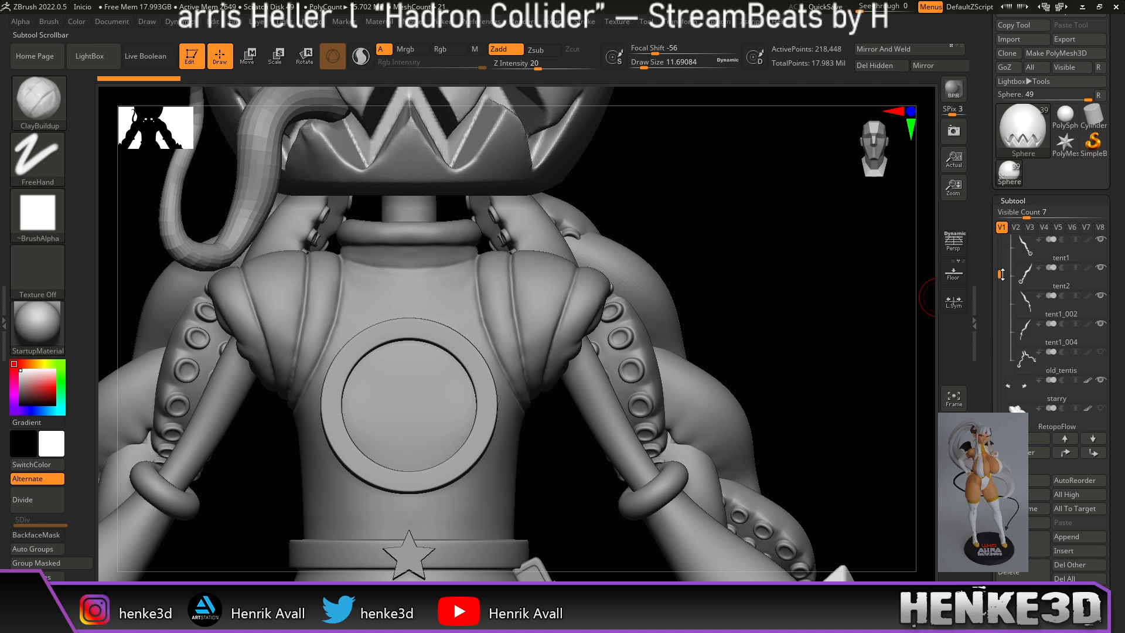
{"action": "left_click_drag", "start_coordinate": [782, 244], "coordinate": [647, 190], "text": "alt"}
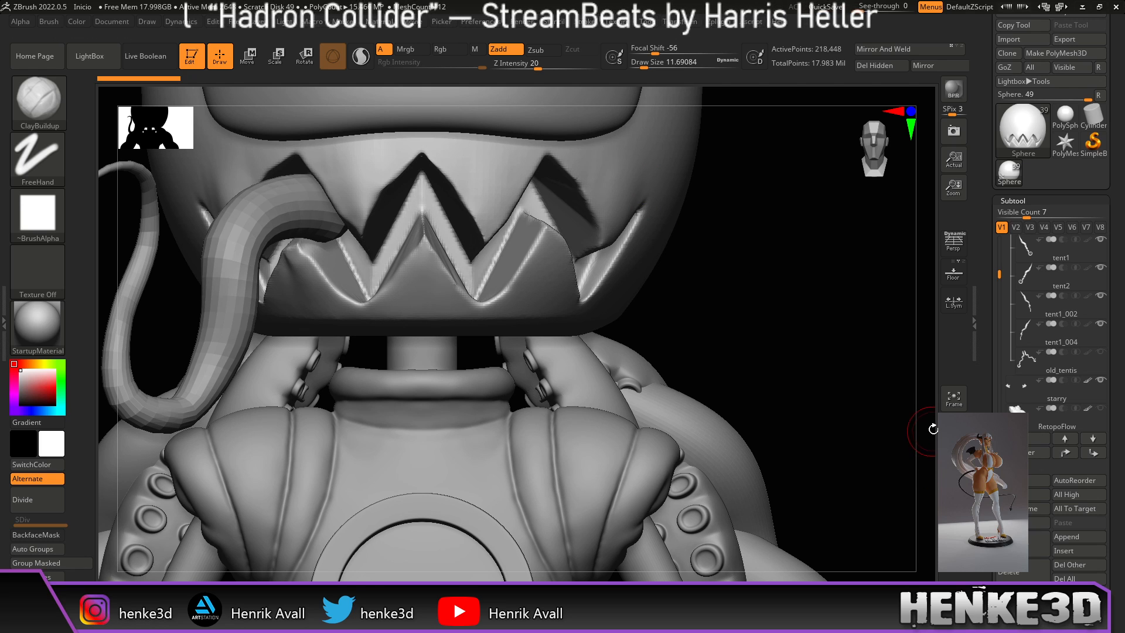
{"action": "left_click", "coordinate": [954, 513]}
{"action": "left_click_drag", "start_coordinate": [844, 434], "coordinate": [799, 334], "text": "alt"}
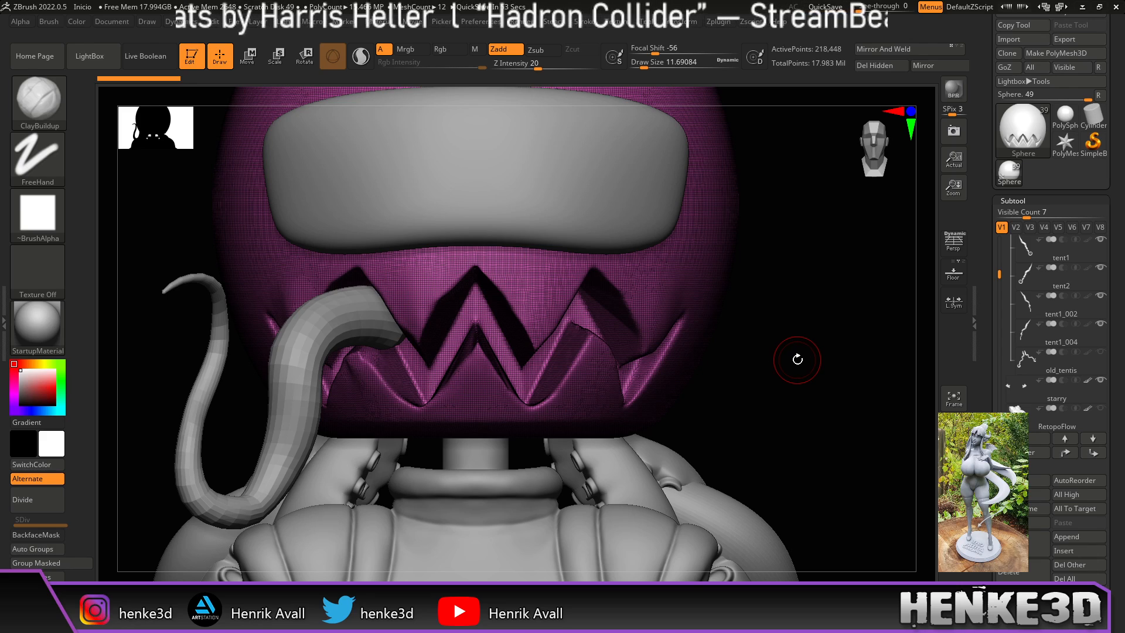
Step: Orbit, pan and zoom around the wireframed mouth to study the zigzag teeth from several angles
{"action": "left_click_drag", "start_coordinate": [819, 369], "coordinate": [792, 354]}
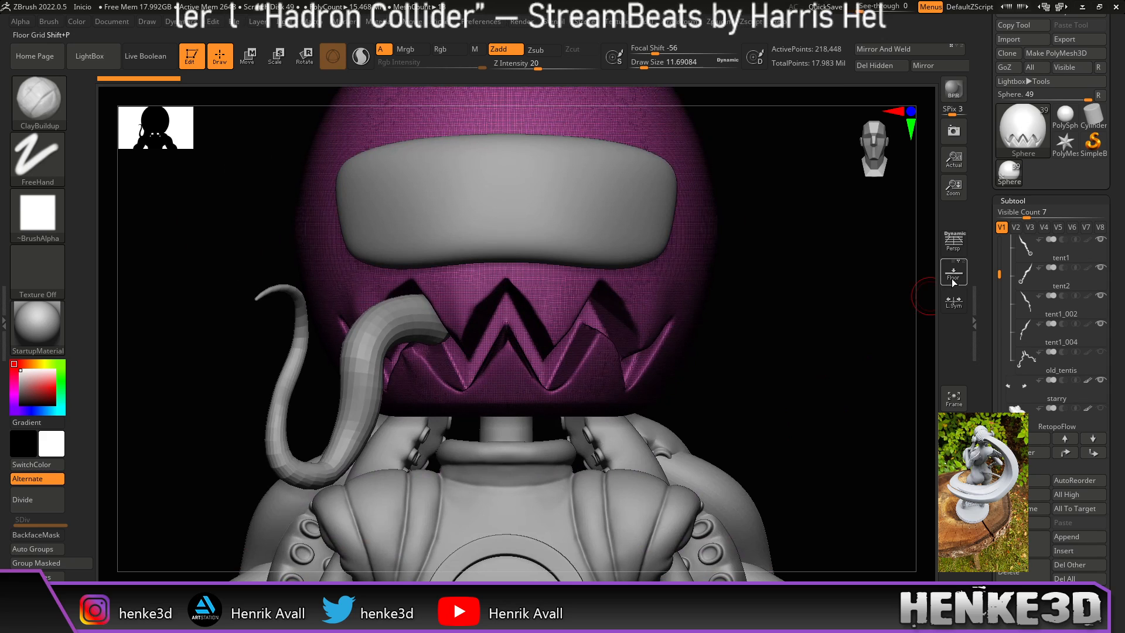
{"action": "left_click_drag", "start_coordinate": [1000, 279], "coordinate": [1005, 353]}
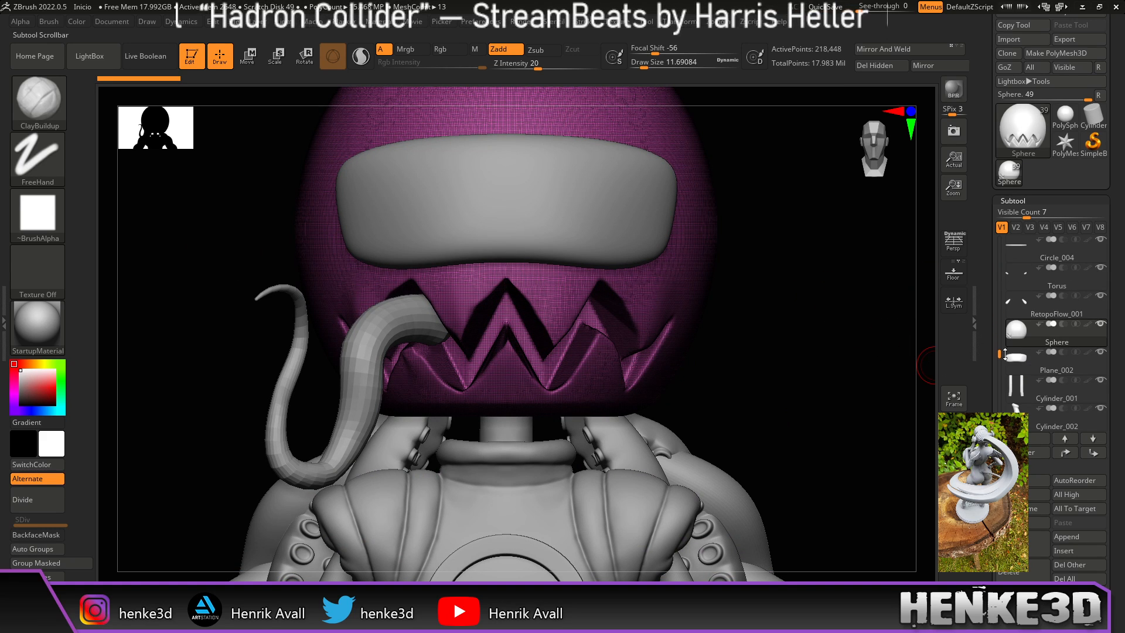
{"action": "mouse_move", "coordinate": [791, 364]}
{"action": "left_mouse_down"}
{"action": "mouse_move", "coordinate": [812, 403]}
{"action": "mouse_move", "coordinate": [799, 427]}
{"action": "mouse_move", "coordinate": [680, 520]}
{"action": "mouse_move", "coordinate": [530, 472]}
{"action": "mouse_move", "coordinate": [582, 466]}
{"action": "left_mouse_up"}
{"action": "left_click_drag", "start_coordinate": [653, 406], "coordinate": [718, 434], "text": "alt"}
{"action": "mouse_move", "coordinate": [732, 381]}
{"action": "left_mouse_down", "text": "alt"}
{"action": "mouse_move", "coordinate": [759, 404]}
{"action": "mouse_move", "coordinate": [771, 398]}
{"action": "mouse_move", "coordinate": [715, 415]}
{"action": "mouse_move", "coordinate": [738, 384]}
{"action": "left_mouse_up", "text": "alt"}
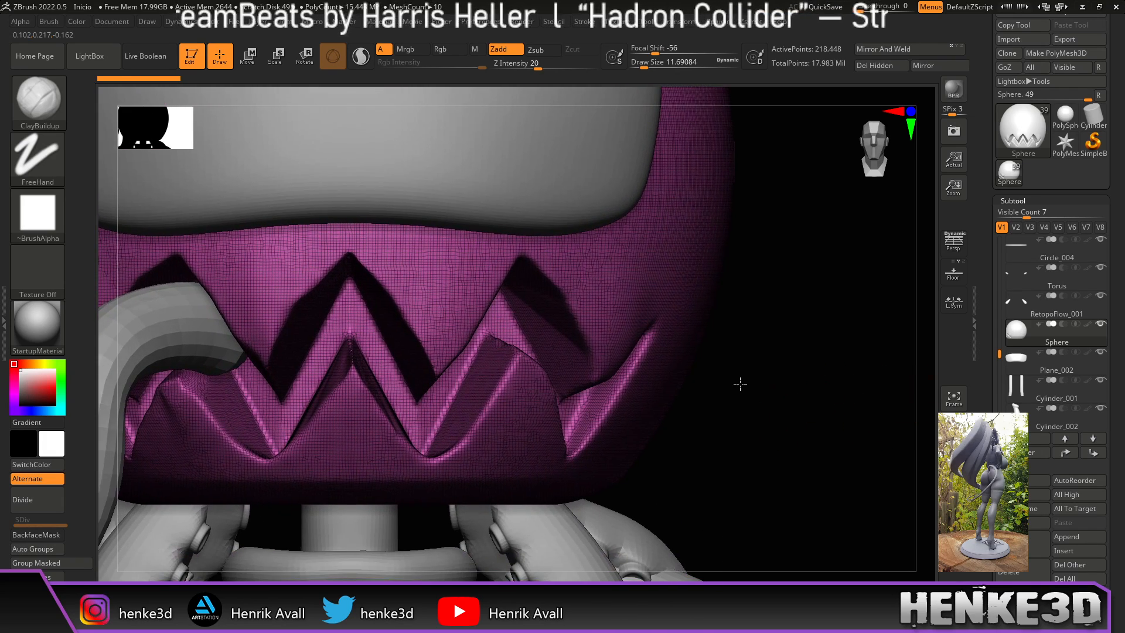
{"action": "left_click_drag", "start_coordinate": [772, 432], "coordinate": [754, 322], "text": "alt"}
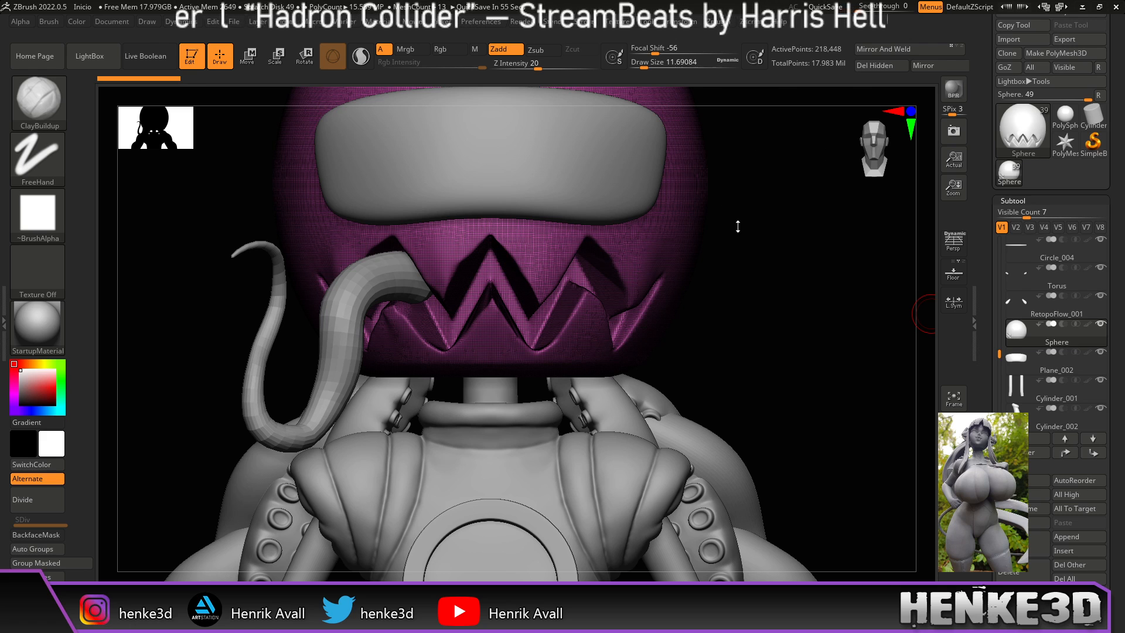
{"action": "right_click_drag", "start_coordinate": [751, 315], "coordinate": [831, 311], "text": "ctrl"}
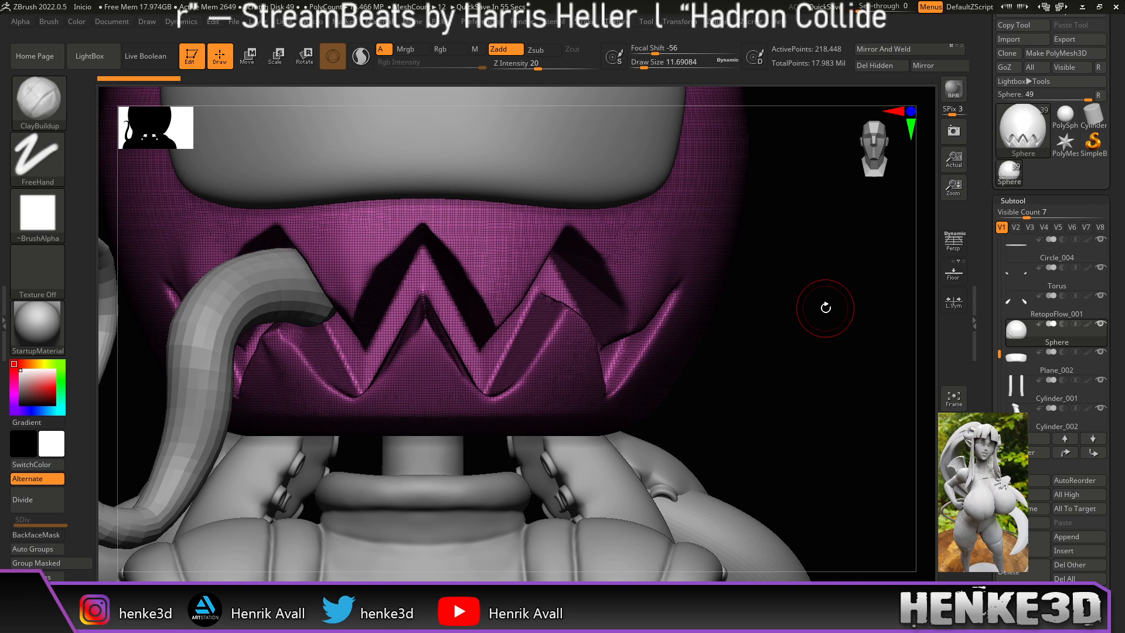
{"action": "left_click_drag", "start_coordinate": [834, 328], "coordinate": [879, 359]}
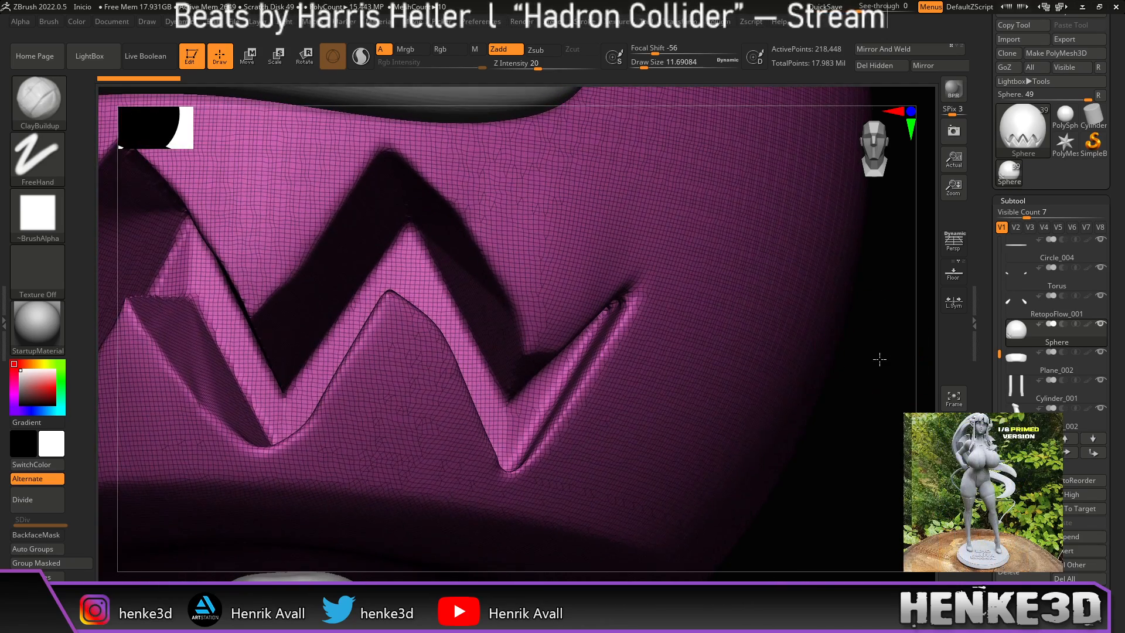
Step: Switch to the Pinch brush at Draw Size 6.6 and pinch the tooth's right edge sharper
{"action": "key", "text": "b"}
{"action": "key", "text": "p"}
{"action": "key", "text": "i"}
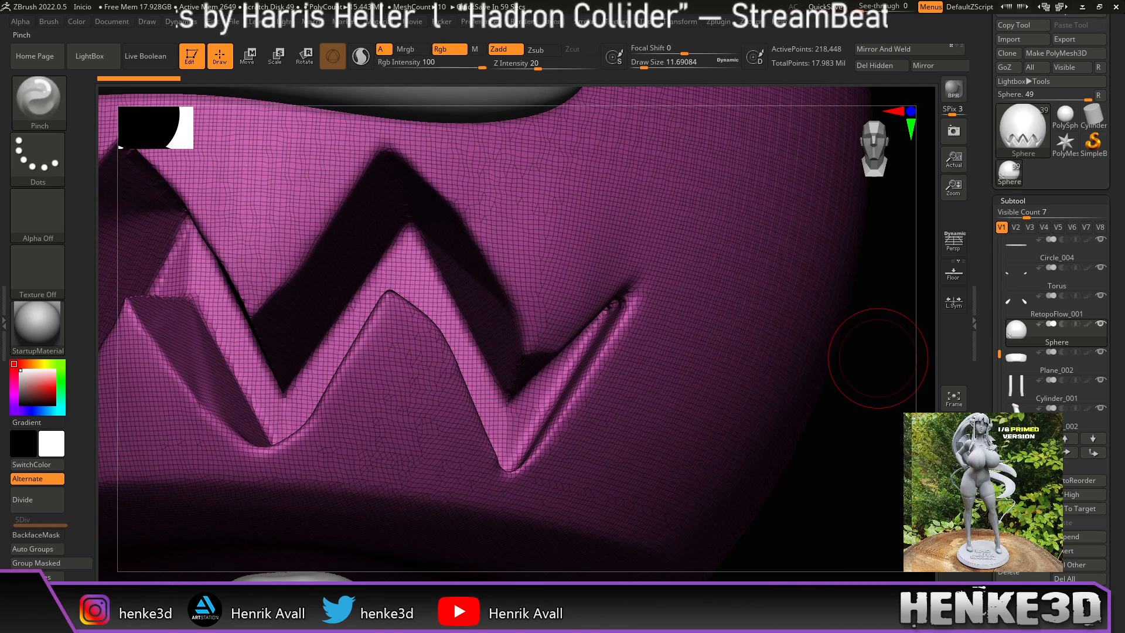
{"action": "left_click_drag", "start_coordinate": [646, 65], "coordinate": [641, 66]}
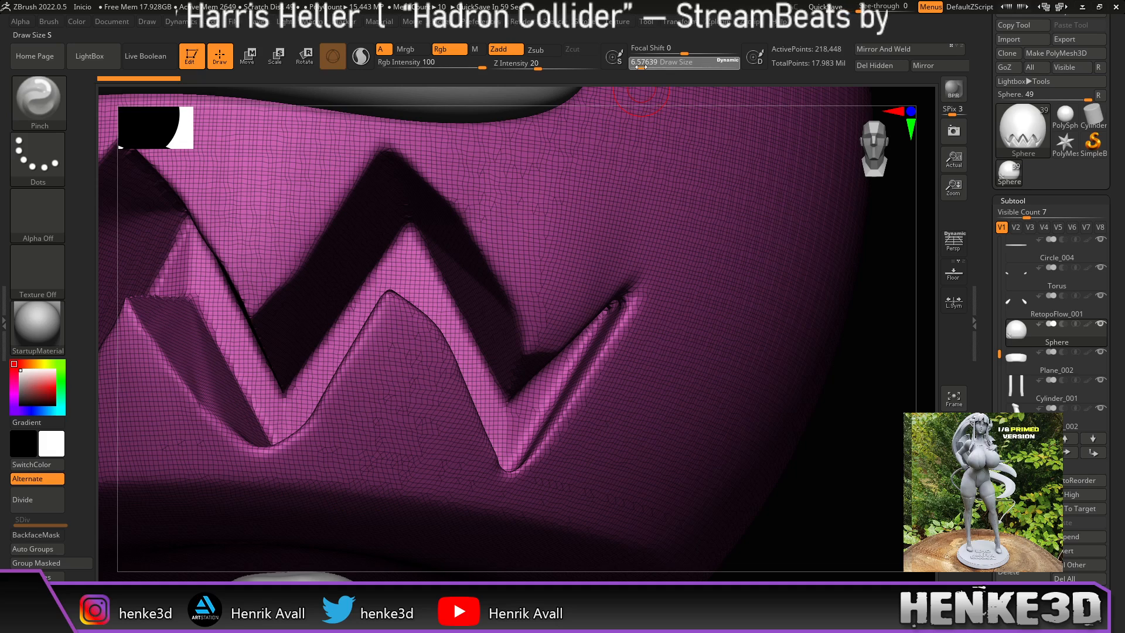
{"action": "left_click_drag", "start_coordinate": [888, 270], "coordinate": [840, 229]}
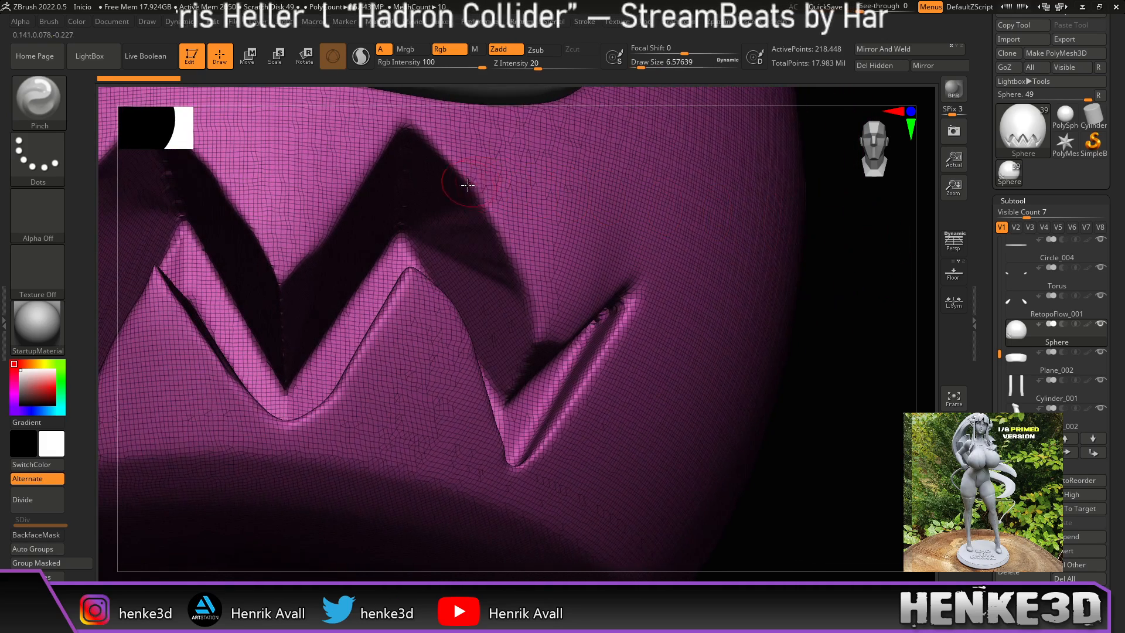
{"action": "left_click_drag", "start_coordinate": [492, 233], "coordinate": [517, 274]}
{"action": "left_click_drag", "start_coordinate": [461, 176], "coordinate": [523, 279]}
{"action": "key", "text": "ctrl+z"}
{"action": "key", "text": "ctrl+shift+z"}
{"action": "key", "text": "ctrl+shift+z"}
{"action": "key", "text": "ctrl+shift+z"}
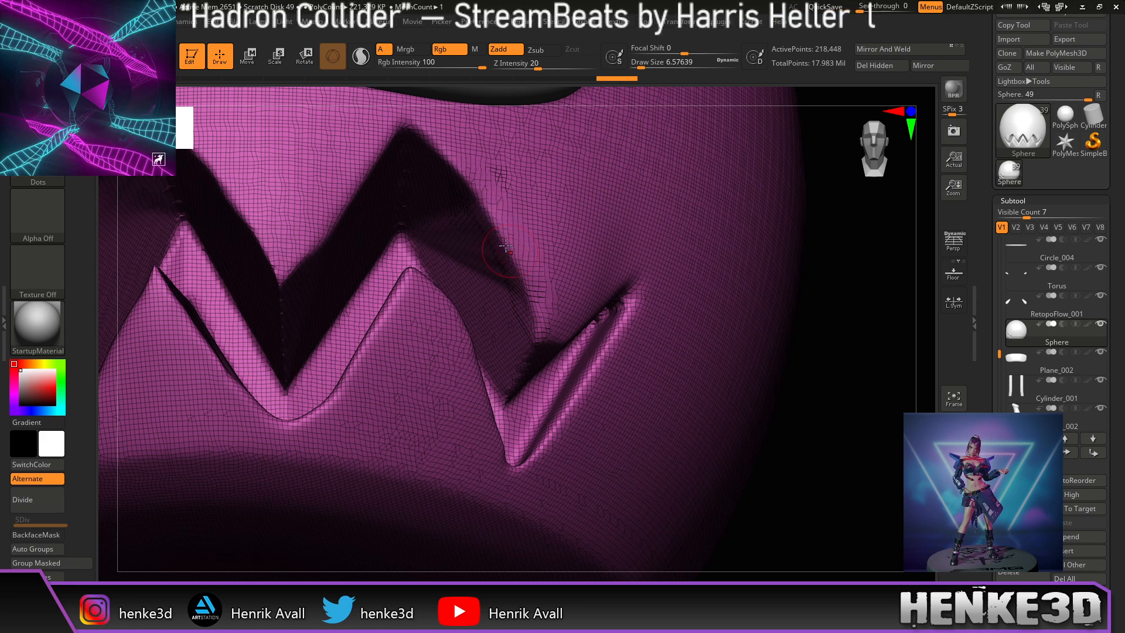
Step: Pinch the tooth edge once more, turn PolyFrame off, and reshape the zigzag crease
{"action": "left_click_drag", "start_coordinate": [846, 265], "coordinate": [812, 221]}
{"action": "mouse_move", "coordinate": [479, 199]}
{"action": "left_mouse_down"}
{"action": "mouse_move", "coordinate": [423, 133]}
{"action": "mouse_move", "coordinate": [460, 173]}
{"action": "left_mouse_up"}
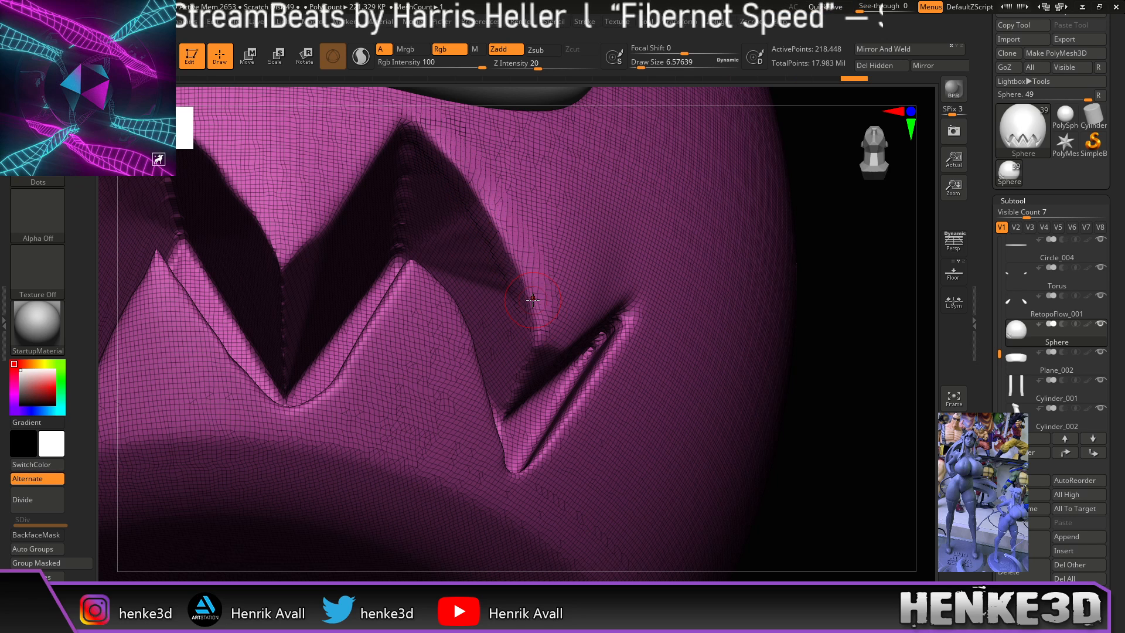
{"action": "key", "text": "shift+f"}
{"action": "left_click_drag", "start_coordinate": [891, 417], "coordinate": [873, 404]}
{"action": "mouse_move", "coordinate": [492, 223]}
{"action": "left_mouse_down"}
{"action": "mouse_move", "coordinate": [534, 291]}
{"action": "mouse_move", "coordinate": [724, 300]}
{"action": "left_mouse_up"}
{"action": "left_click_drag", "start_coordinate": [888, 303], "coordinate": [865, 301]}
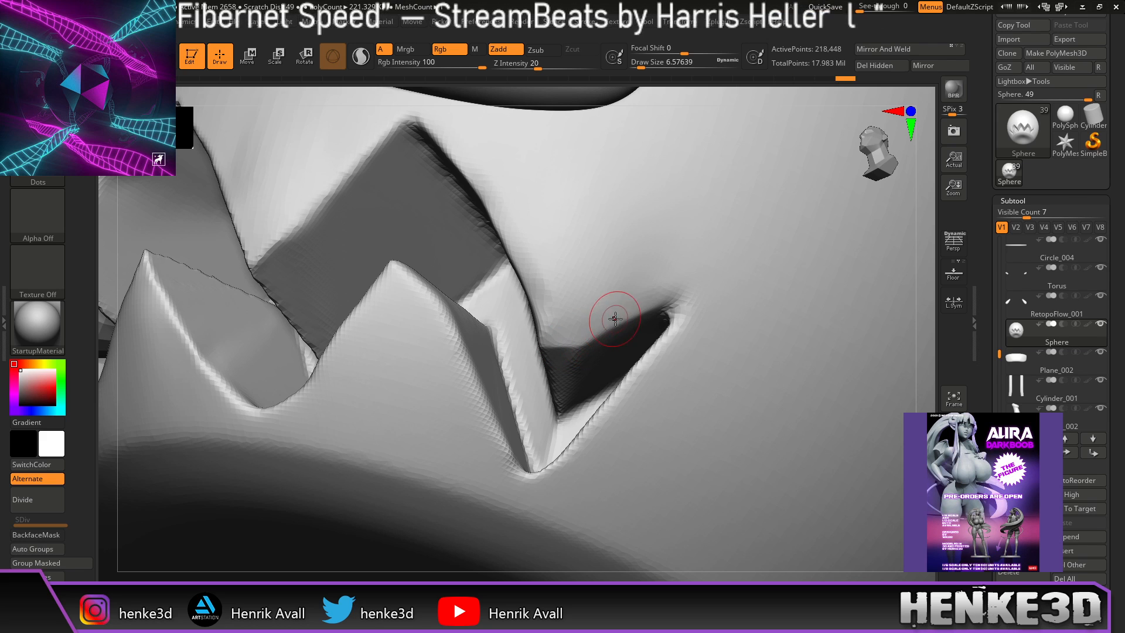
Step: Shift-smooth spots along each tooth ridge, orbiting between front and oblique views of the teeth
{"action": "left_click_drag", "start_coordinate": [933, 258], "coordinate": [942, 277]}
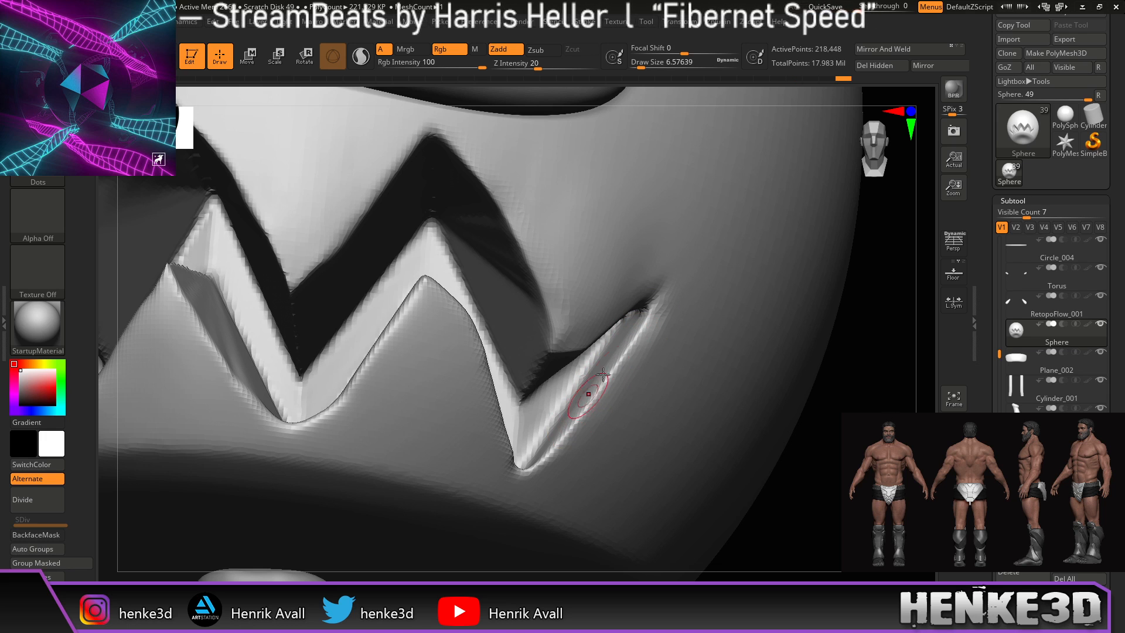
{"action": "left_click_drag", "start_coordinate": [575, 427], "coordinate": [545, 454]}
{"action": "left_click_drag", "start_coordinate": [882, 343], "coordinate": [849, 346]}
{"action": "left_click_drag", "start_coordinate": [658, 358], "coordinate": [665, 350], "text": "shift"}
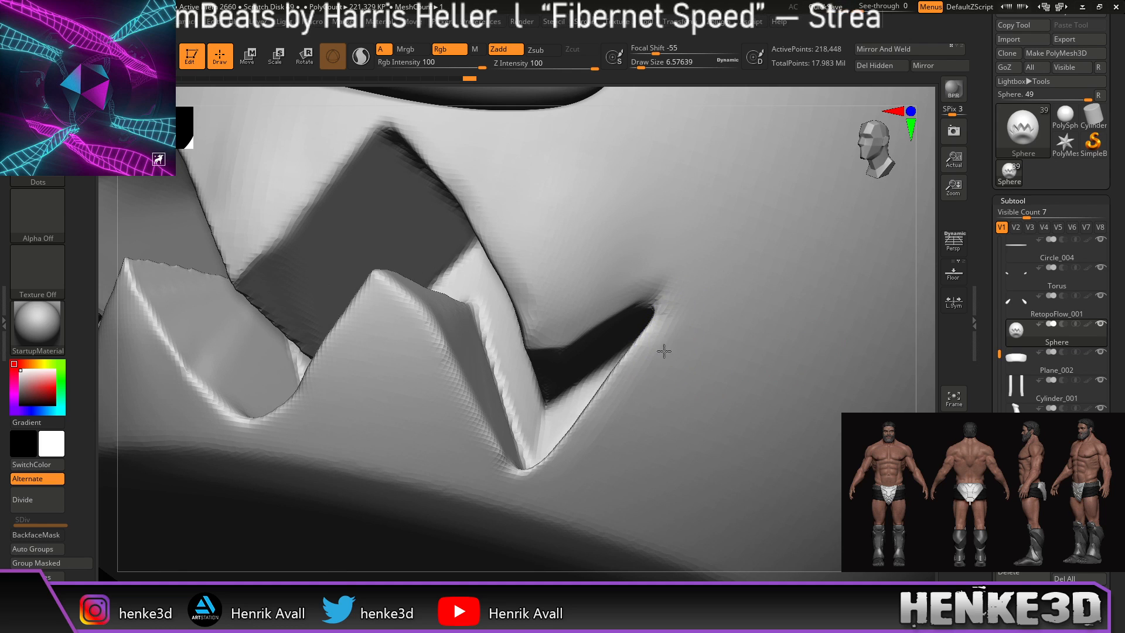
{"action": "mouse_move", "coordinate": [886, 247]}
{"action": "left_mouse_down"}
{"action": "mouse_move", "coordinate": [919, 264]}
{"action": "mouse_move", "coordinate": [927, 298]}
{"action": "left_mouse_up"}
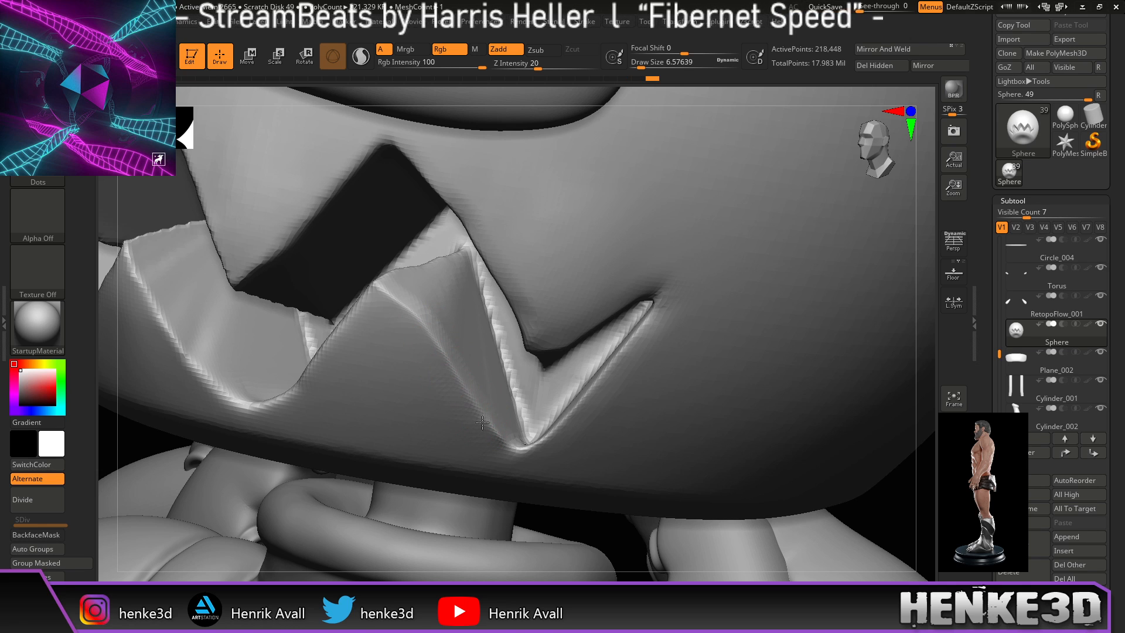
{"action": "mouse_move", "coordinate": [591, 102]}
{"action": "left_mouse_down"}
{"action": "mouse_move", "coordinate": [605, 84]}
{"action": "mouse_move", "coordinate": [587, 82]}
{"action": "left_mouse_up"}
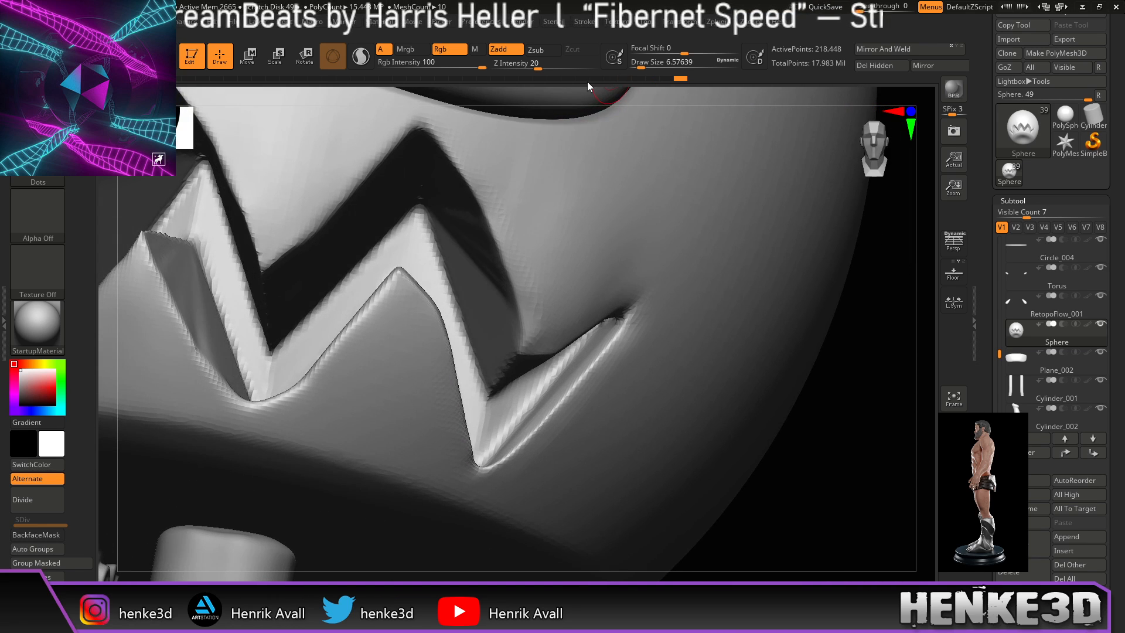
{"action": "left_click_drag", "start_coordinate": [856, 382], "coordinate": [784, 390]}
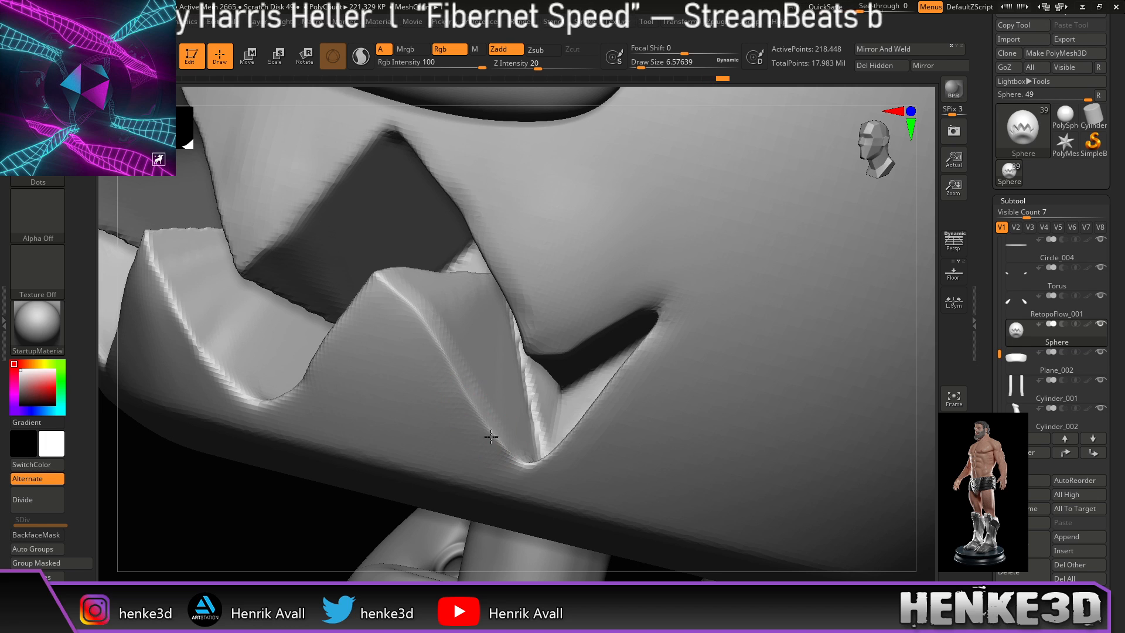
{"action": "left_click_drag", "start_coordinate": [428, 334], "coordinate": [402, 288]}
{"action": "left_click_drag", "start_coordinate": [563, 88], "coordinate": [636, 88]}
{"action": "mouse_move", "coordinate": [439, 280]}
{"action": "left_mouse_down"}
{"action": "mouse_move", "coordinate": [425, 293]}
{"action": "mouse_move", "coordinate": [437, 280]}
{"action": "left_mouse_up"}
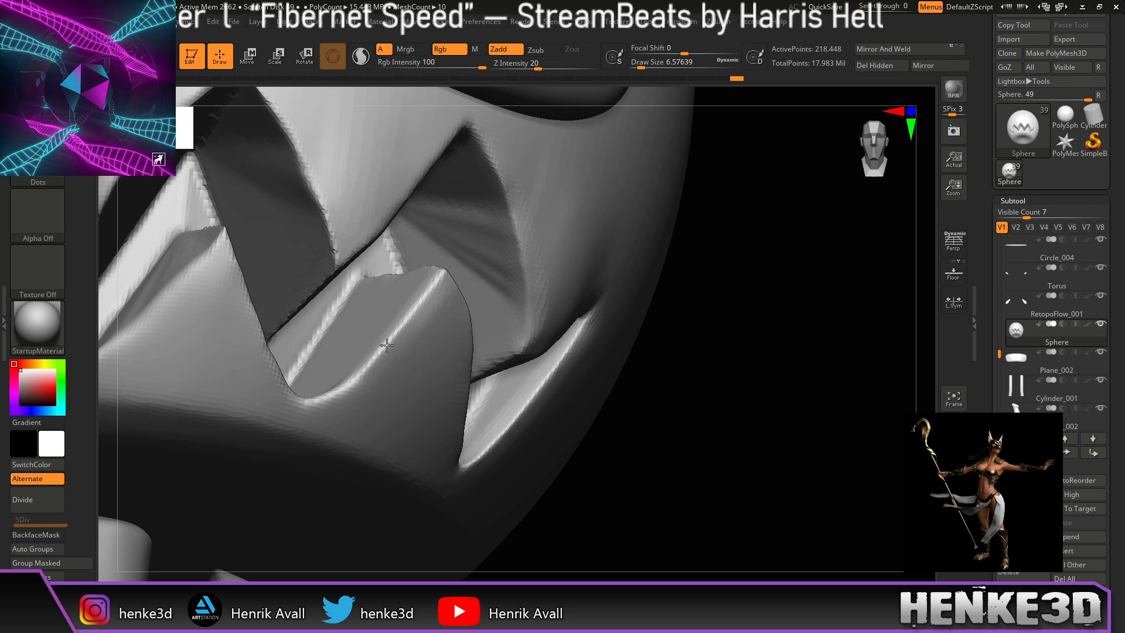
{"action": "left_click_drag", "start_coordinate": [395, 327], "coordinate": [399, 323]}
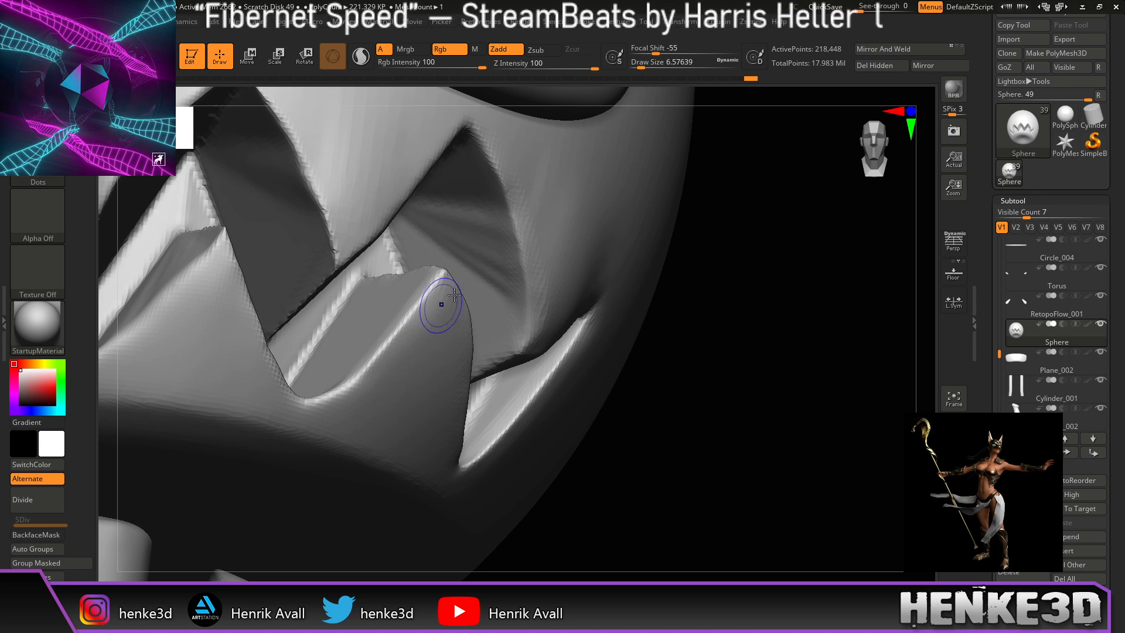
Step: Soften the tooth ridge and sharpen the tooth edge near its tip, viewing the jaw from below
{"action": "left_click_drag", "start_coordinate": [740, 377], "coordinate": [709, 392]}
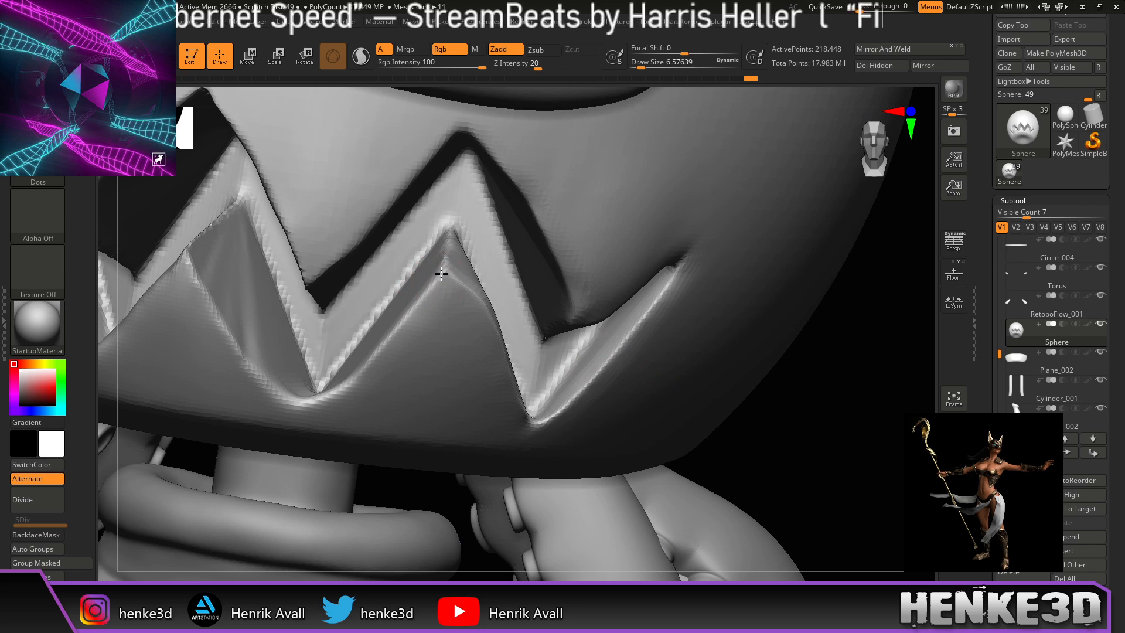
{"action": "mouse_move", "coordinate": [401, 319]}
{"action": "left_mouse_down"}
{"action": "mouse_move", "coordinate": [327, 395]}
{"action": "mouse_move", "coordinate": [412, 352]}
{"action": "mouse_move", "coordinate": [435, 315]}
{"action": "mouse_move", "coordinate": [423, 380]}
{"action": "mouse_move", "coordinate": [451, 334]}
{"action": "left_mouse_up"}
{"action": "mouse_move", "coordinate": [819, 469]}
{"action": "left_mouse_down"}
{"action": "mouse_move", "coordinate": [816, 432]}
{"action": "mouse_move", "coordinate": [785, 413]}
{"action": "mouse_move", "coordinate": [796, 431]}
{"action": "left_mouse_up"}
{"action": "mouse_move", "coordinate": [470, 234]}
{"action": "left_mouse_down", "text": "shift"}
{"action": "mouse_move", "coordinate": [460, 261]}
{"action": "mouse_move", "coordinate": [471, 243]}
{"action": "left_mouse_up", "text": "shift"}
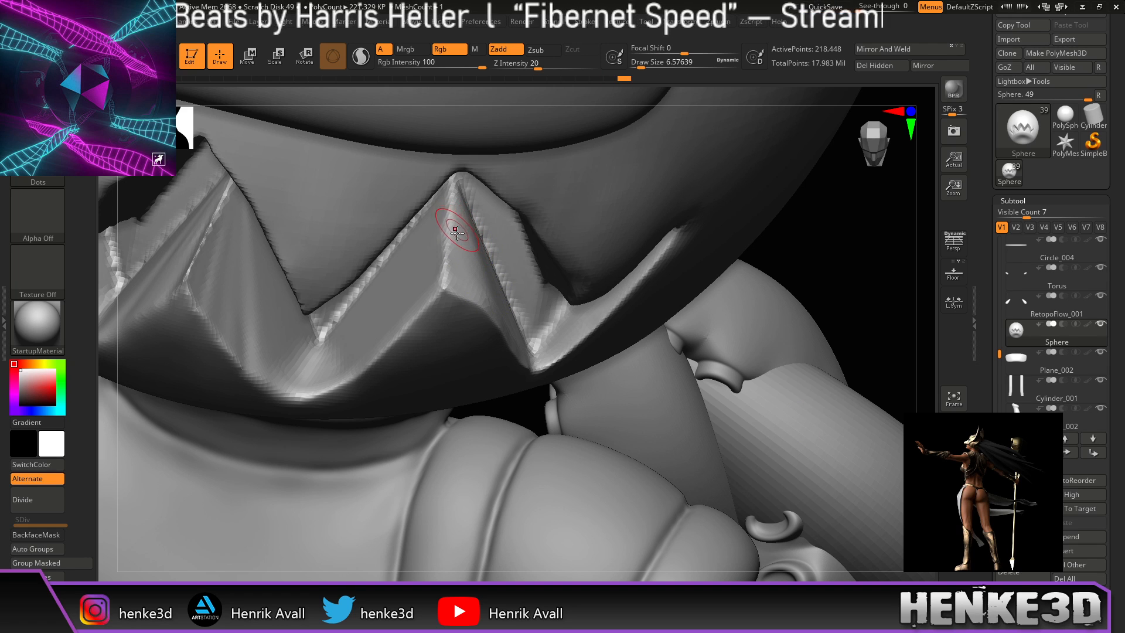
{"action": "left_click_drag", "start_coordinate": [387, 263], "coordinate": [350, 298]}
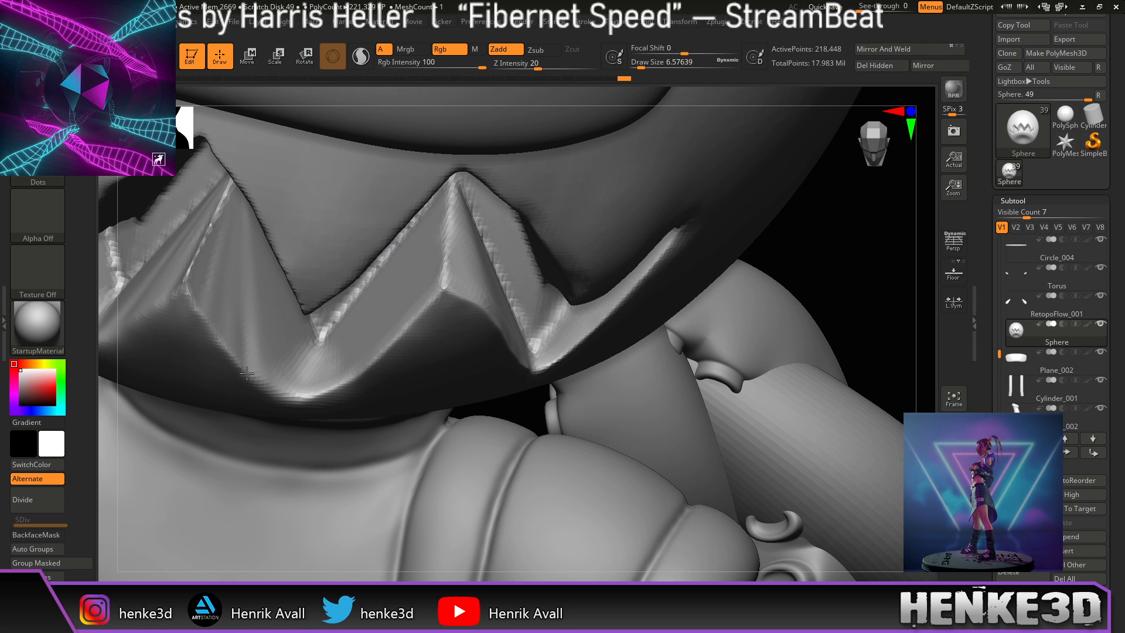
{"action": "mouse_move", "coordinate": [397, 111]}
{"action": "right_mouse_down"}
{"action": "mouse_move", "coordinate": [586, 194]}
{"action": "mouse_move", "coordinate": [811, 402]}
{"action": "mouse_move", "coordinate": [804, 371]}
{"action": "mouse_move", "coordinate": [810, 444]}
{"action": "mouse_move", "coordinate": [786, 395]}
{"action": "mouse_move", "coordinate": [809, 402]}
{"action": "mouse_move", "coordinate": [806, 426]}
{"action": "right_mouse_up"}
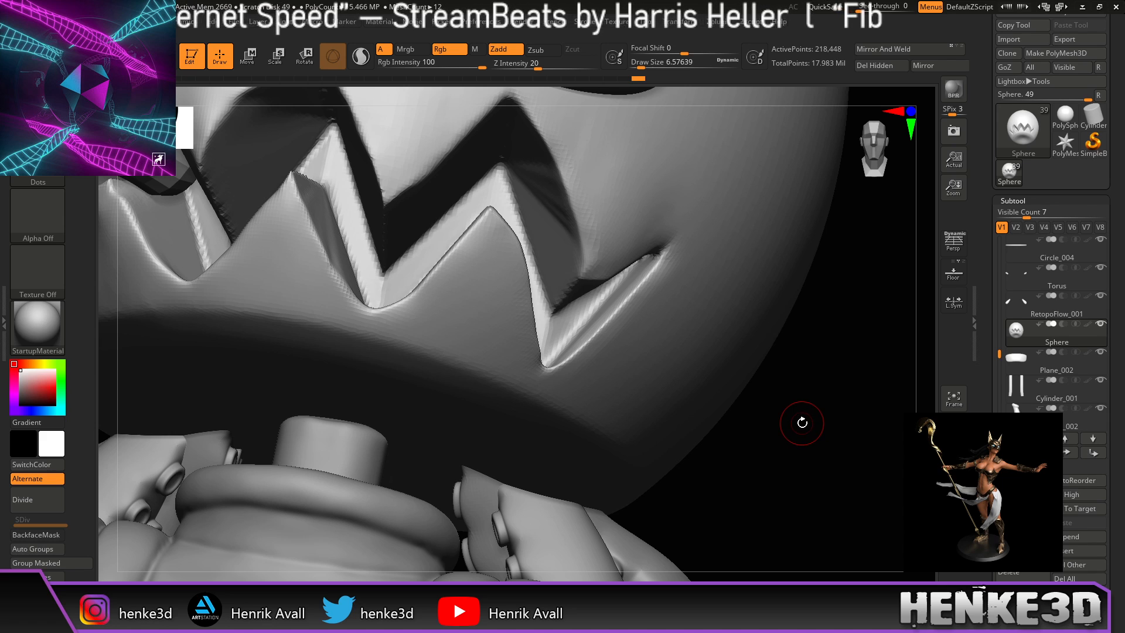
{"action": "left_click_drag", "start_coordinate": [296, 194], "coordinate": [341, 286]}
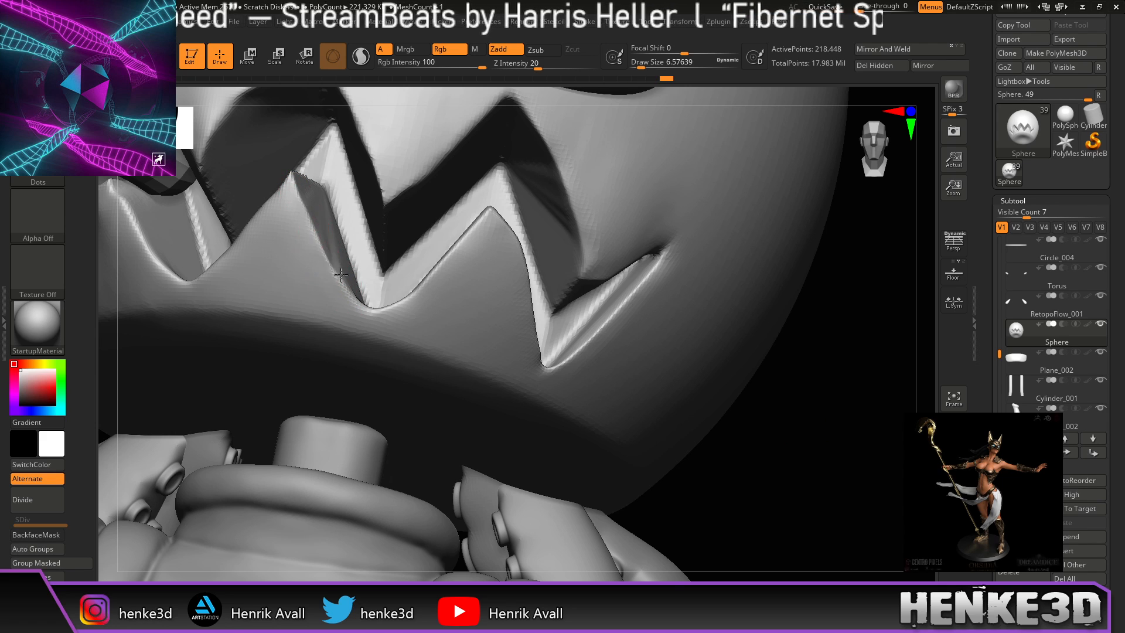
Step: Sculpt down along the tooth edges and Shift-smooth the central tooth
{"action": "right_click_drag", "start_coordinate": [456, 106], "coordinate": [422, 121]}
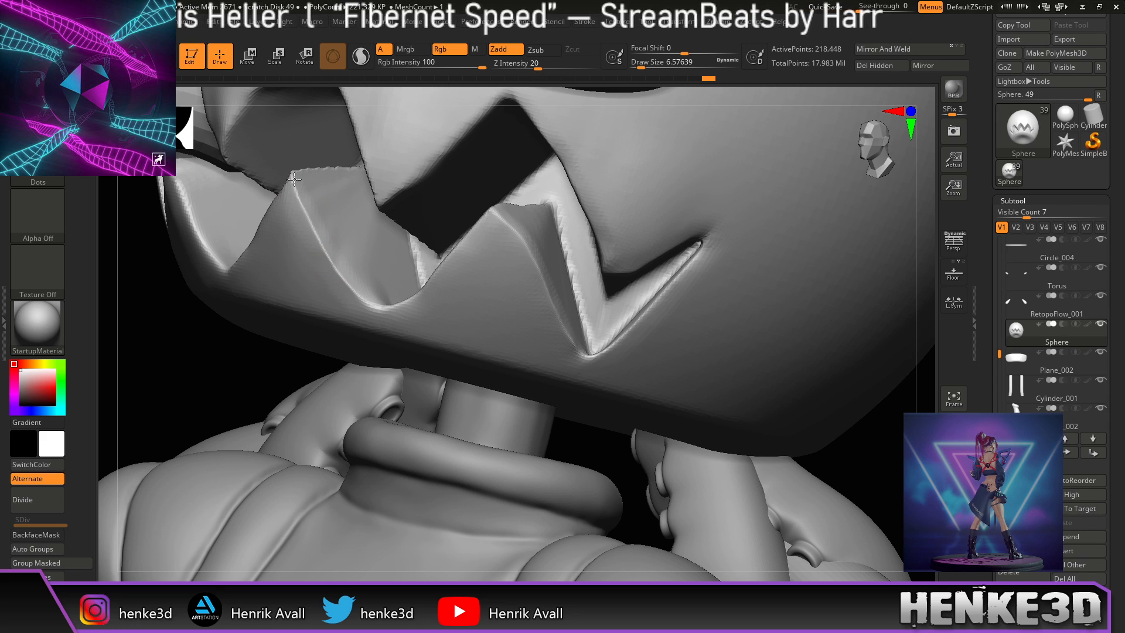
{"action": "key", "text": "shift"}
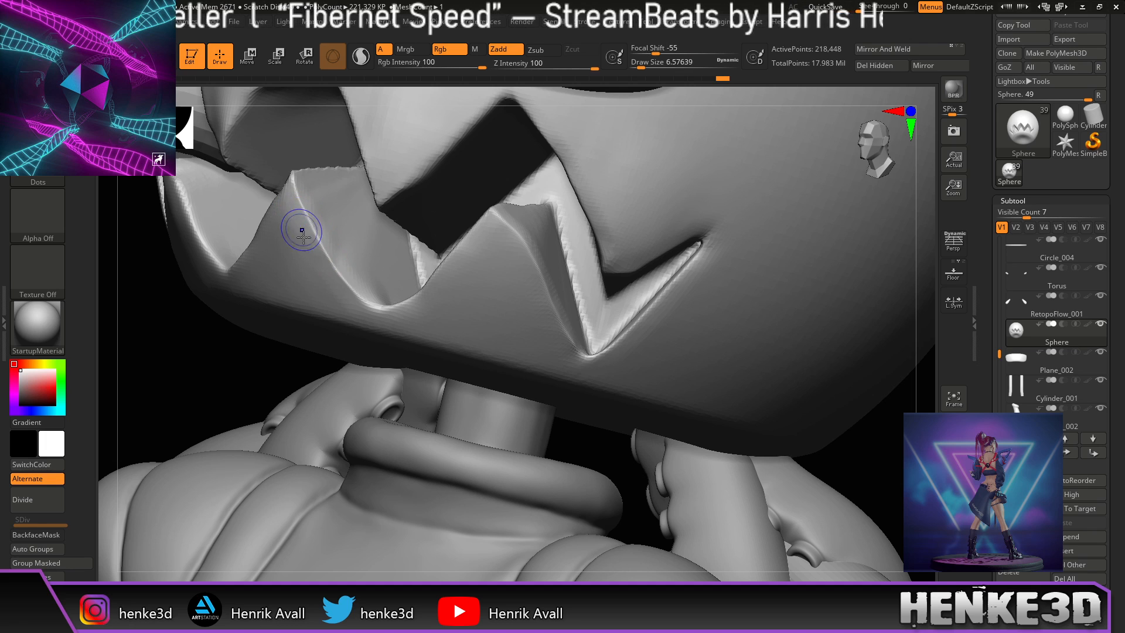
{"action": "right_click_drag", "start_coordinate": [366, 108], "coordinate": [443, 125]}
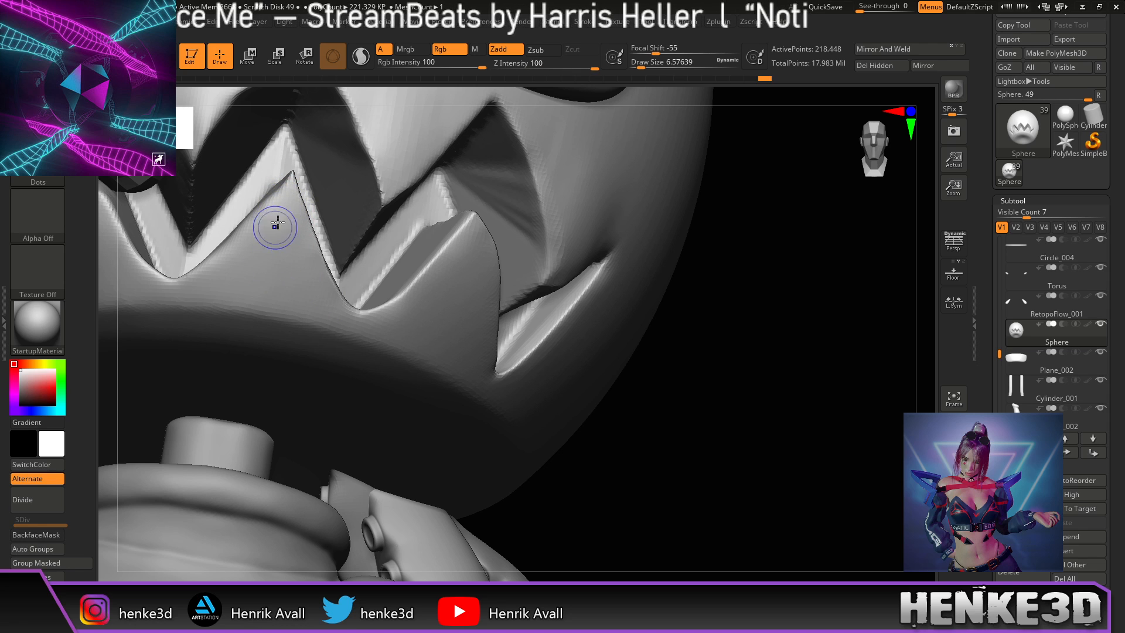
{"action": "mouse_move", "coordinate": [666, 345]}
{"action": "left_mouse_down", "text": "alt"}
{"action": "mouse_move", "coordinate": [805, 350]}
{"action": "mouse_move", "coordinate": [809, 385]}
{"action": "mouse_move", "coordinate": [818, 363]}
{"action": "mouse_move", "coordinate": [675, 357]}
{"action": "mouse_move", "coordinate": [738, 337]}
{"action": "mouse_move", "coordinate": [724, 313]}
{"action": "left_mouse_up", "text": "alt"}
{"action": "left_click_drag", "start_coordinate": [543, 183], "coordinate": [464, 255]}
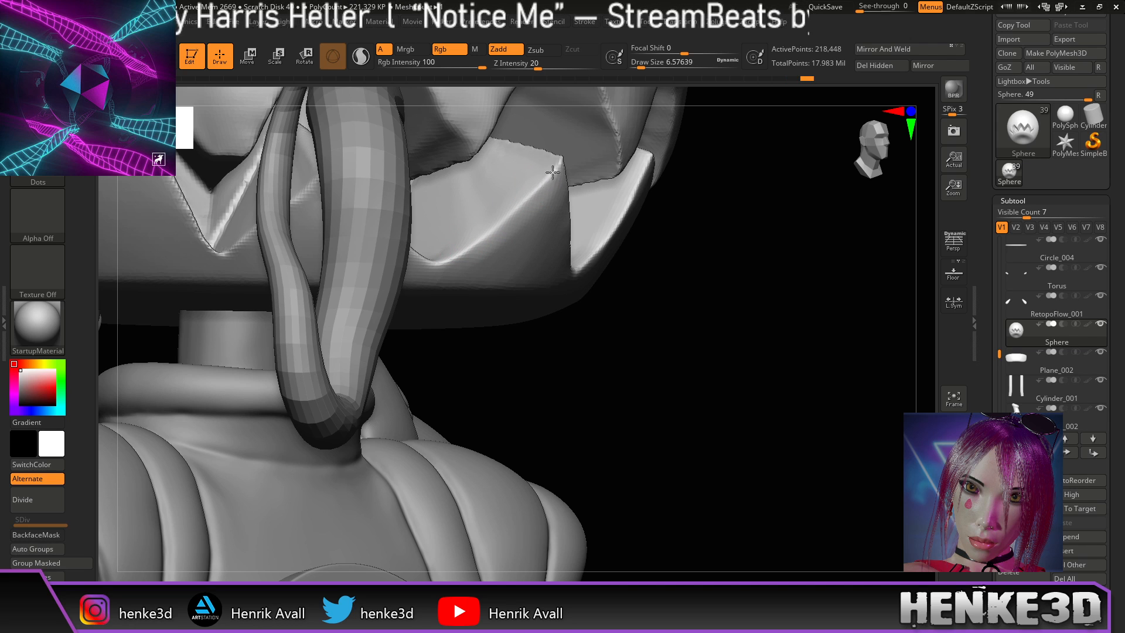
{"action": "left_click_drag", "start_coordinate": [517, 200], "coordinate": [464, 243]}
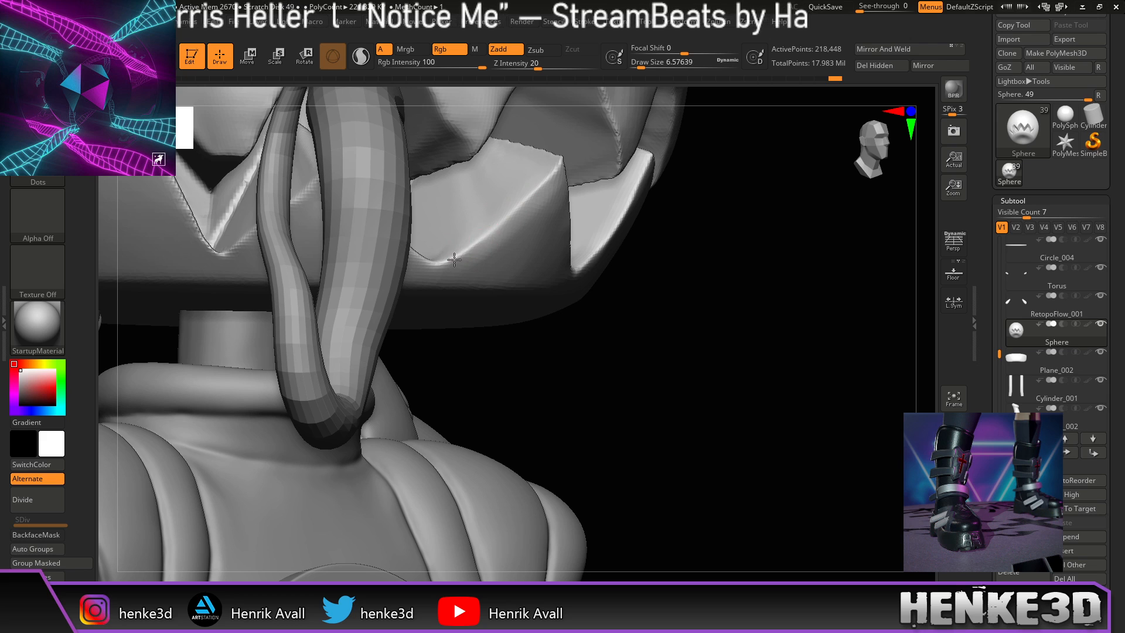
{"action": "left_click_drag", "start_coordinate": [536, 216], "coordinate": [481, 254]}
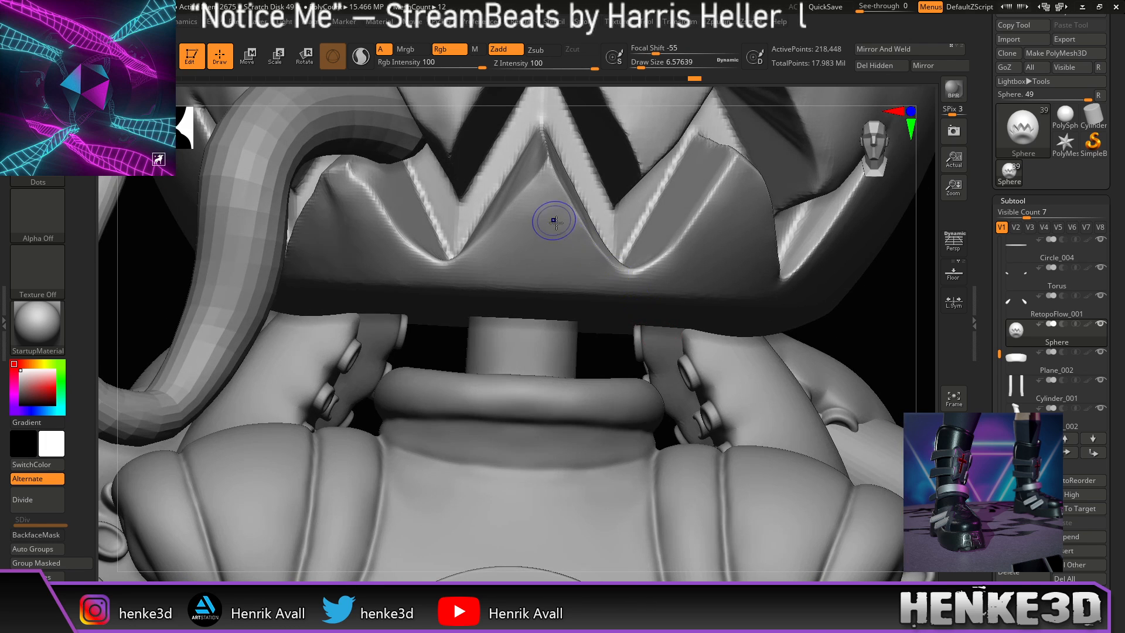
{"action": "left_click_drag", "start_coordinate": [565, 222], "coordinate": [553, 214], "text": "shift"}
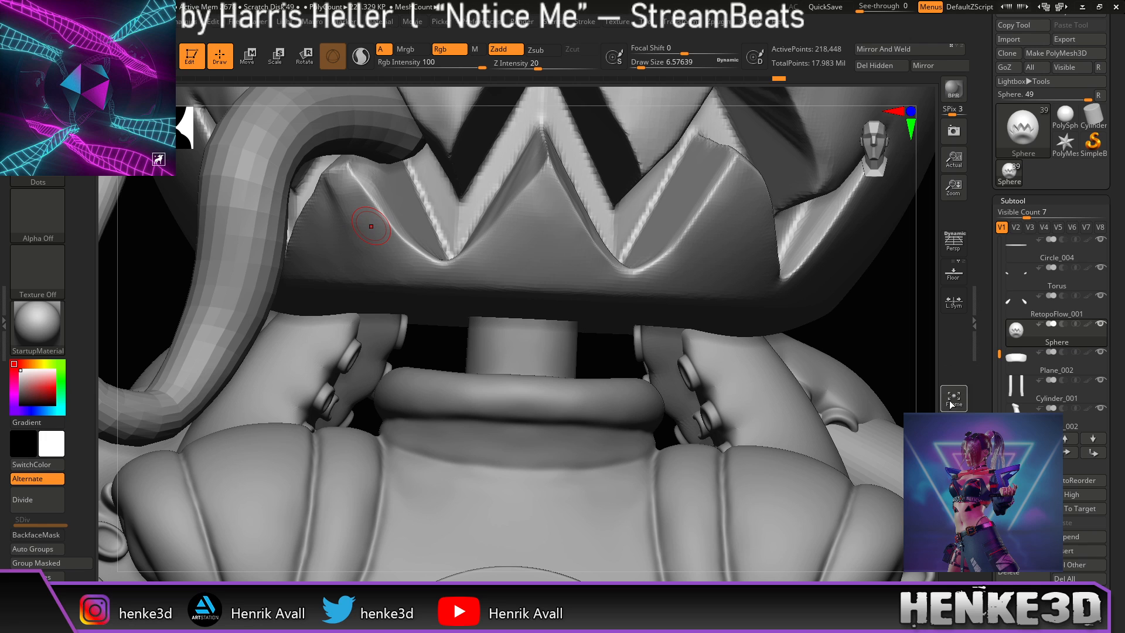
Step: Turn on Solo to isolate the head sphere and reframe on the mouth teeth
{"action": "left_click", "coordinate": [954, 425]}
{"action": "left_click_drag", "start_coordinate": [658, 459], "coordinate": [691, 439]}
{"action": "left_click_drag", "start_coordinate": [593, 423], "coordinate": [706, 387], "text": "alt"}
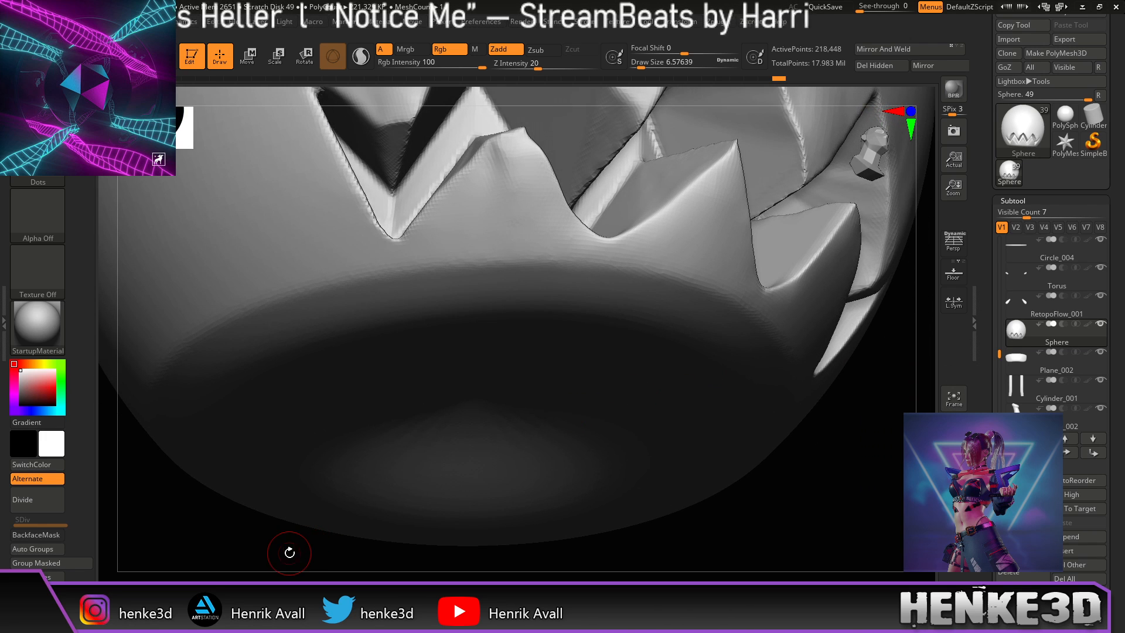
Step: Enlarge the brush to about 12.9, then reshape and smooth the crease near the tooth tip
{"action": "left_click_drag", "start_coordinate": [639, 66], "coordinate": [645, 66]}
{"action": "right_click_drag", "start_coordinate": [588, 103], "coordinate": [624, 97]}
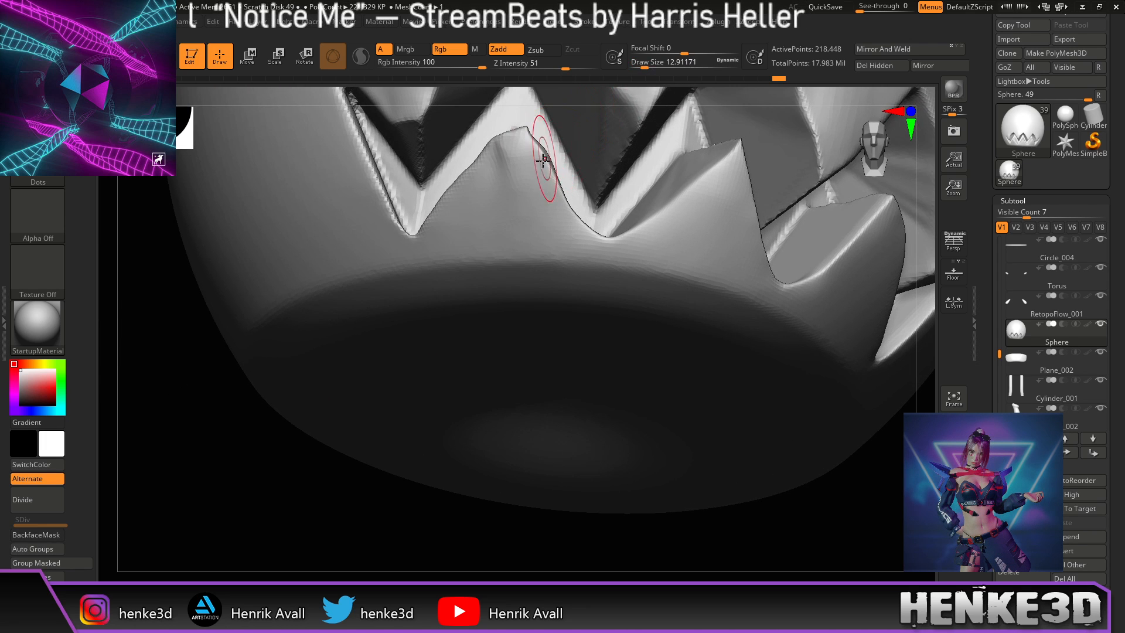
{"action": "mouse_move", "coordinate": [540, 169]}
{"action": "left_mouse_down"}
{"action": "mouse_move", "coordinate": [546, 157]}
{"action": "mouse_move", "coordinate": [498, 153]}
{"action": "left_mouse_up"}
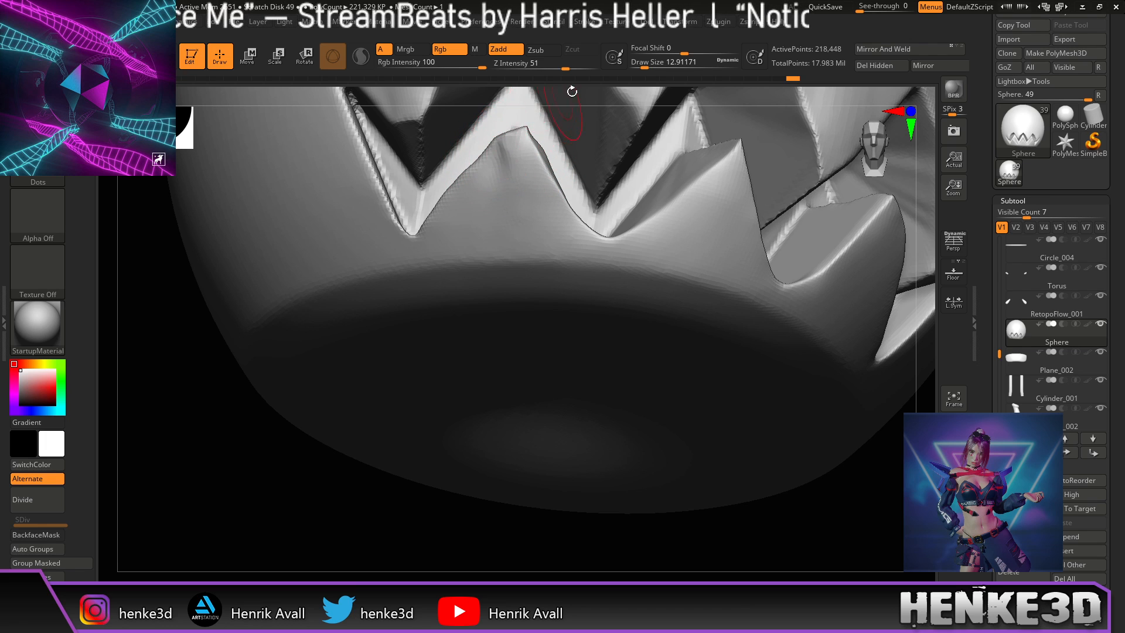
{"action": "right_click_drag", "start_coordinate": [569, 94], "coordinate": [593, 105]}
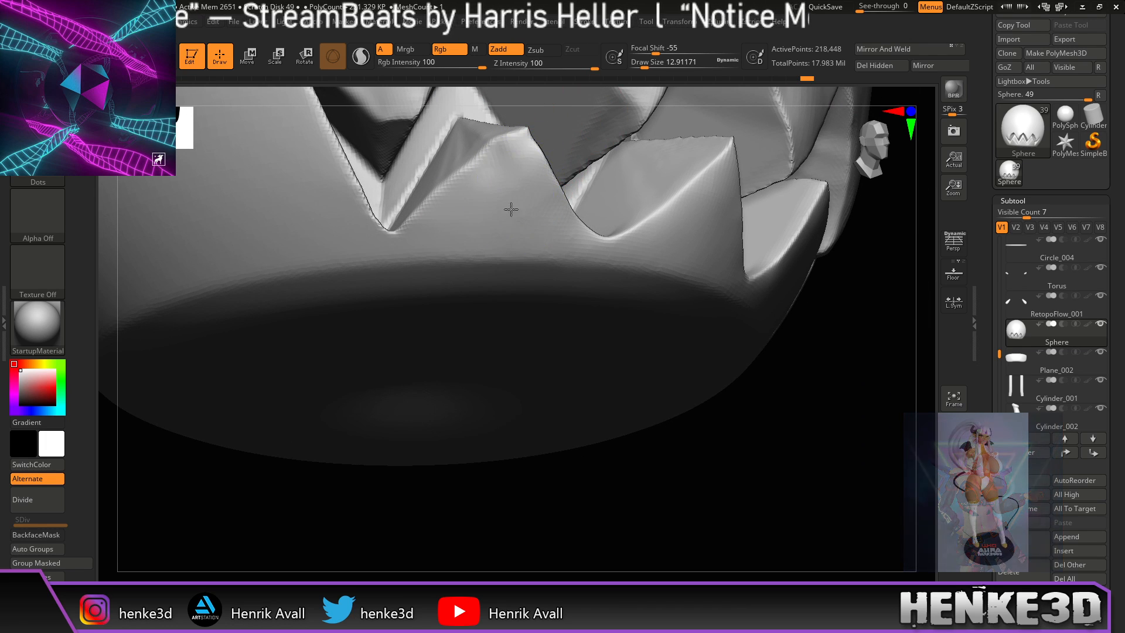
{"action": "left_click_drag", "start_coordinate": [490, 168], "coordinate": [486, 150], "text": "shift"}
Step: Select the Pinch brush and Shift-smooth the left tooth's faces into a cleaner plane
{"action": "left_click", "coordinate": [251, 591]}
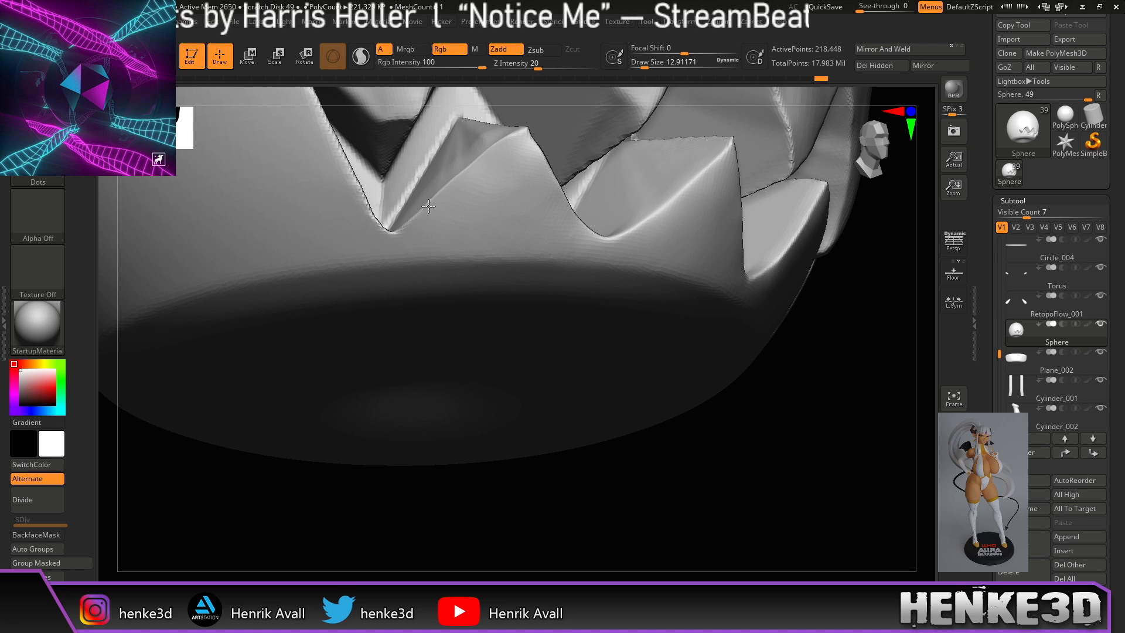
{"action": "left_click_drag", "start_coordinate": [490, 485], "coordinate": [477, 501]}
{"action": "left_click_drag", "start_coordinate": [493, 187], "coordinate": [528, 210], "text": "shift"}
{"action": "mouse_move", "coordinate": [464, 396]}
{"action": "left_mouse_down"}
{"action": "mouse_move", "coordinate": [512, 427]}
{"action": "mouse_move", "coordinate": [501, 391]}
{"action": "left_mouse_up"}
{"action": "left_click_drag", "start_coordinate": [459, 147], "coordinate": [446, 139], "text": "shift"}
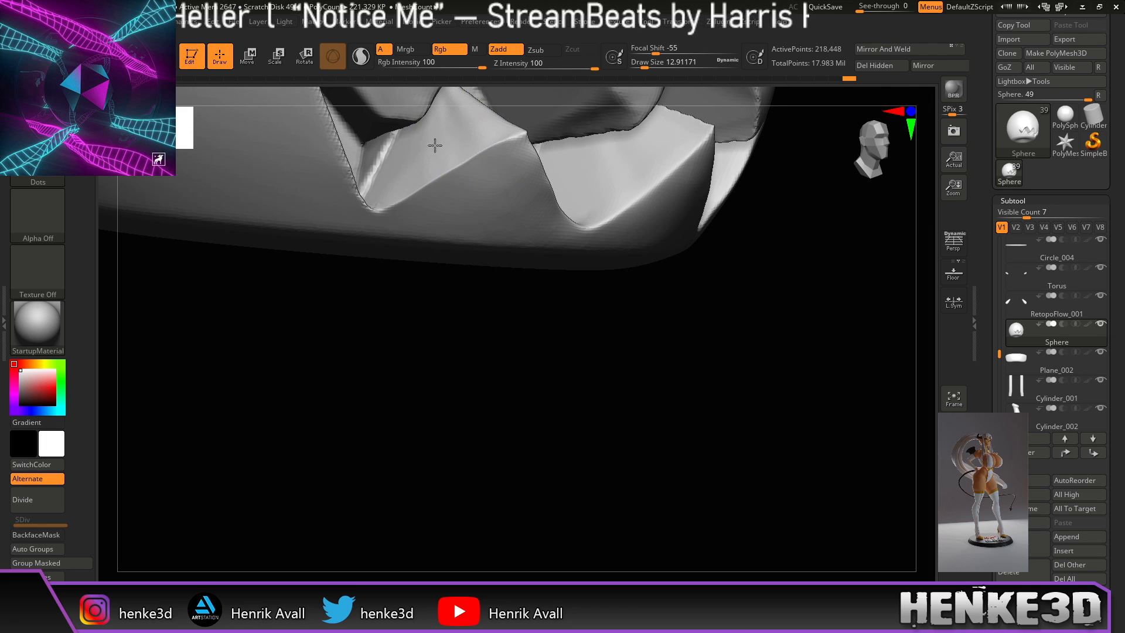
{"action": "left_click_drag", "start_coordinate": [449, 438], "coordinate": [460, 448]}
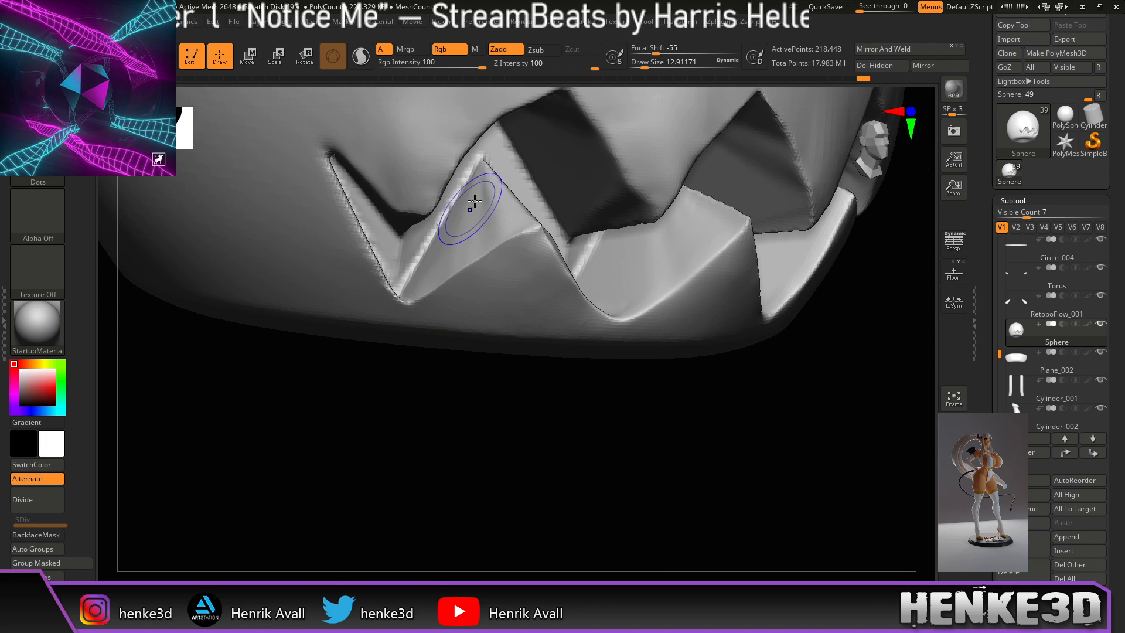
{"action": "mouse_move", "coordinate": [461, 218]}
{"action": "left_mouse_down", "text": "shift"}
{"action": "mouse_move", "coordinate": [482, 213]}
{"action": "mouse_move", "coordinate": [470, 201]}
{"action": "left_mouse_up", "text": "shift"}
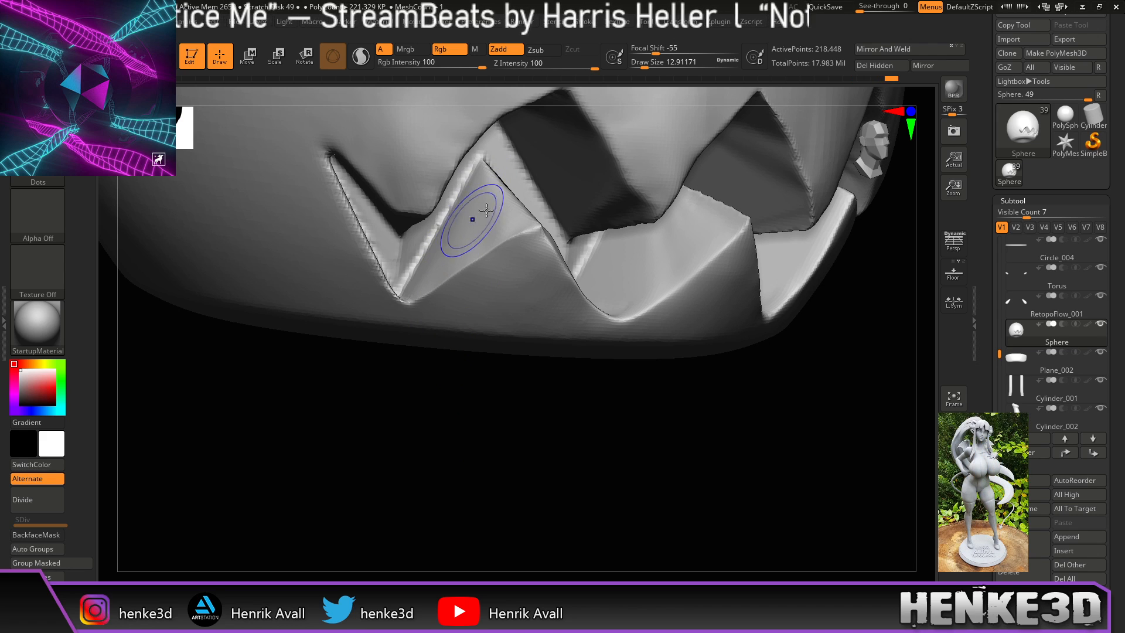
{"action": "mouse_move", "coordinate": [451, 240]}
{"action": "left_mouse_down", "text": "shift"}
{"action": "mouse_move", "coordinate": [493, 221]}
{"action": "mouse_move", "coordinate": [455, 256]}
{"action": "left_mouse_up", "text": "shift"}
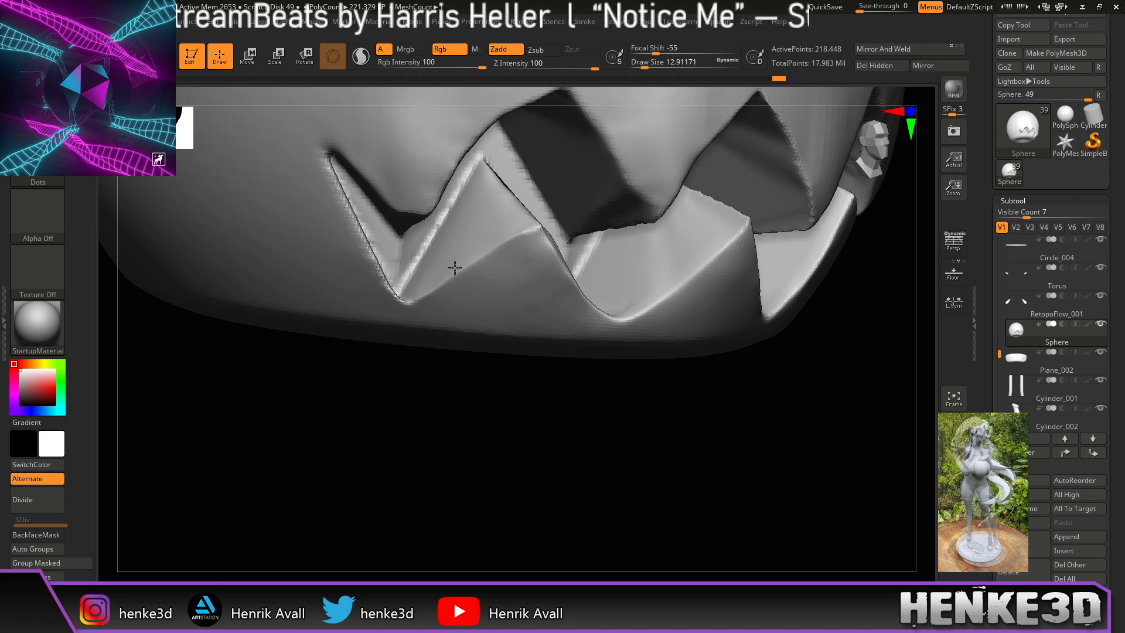
{"action": "mouse_move", "coordinate": [433, 363]}
{"action": "left_mouse_down"}
{"action": "mouse_move", "coordinate": [427, 395]}
{"action": "mouse_move", "coordinate": [439, 382]}
{"action": "left_mouse_up"}
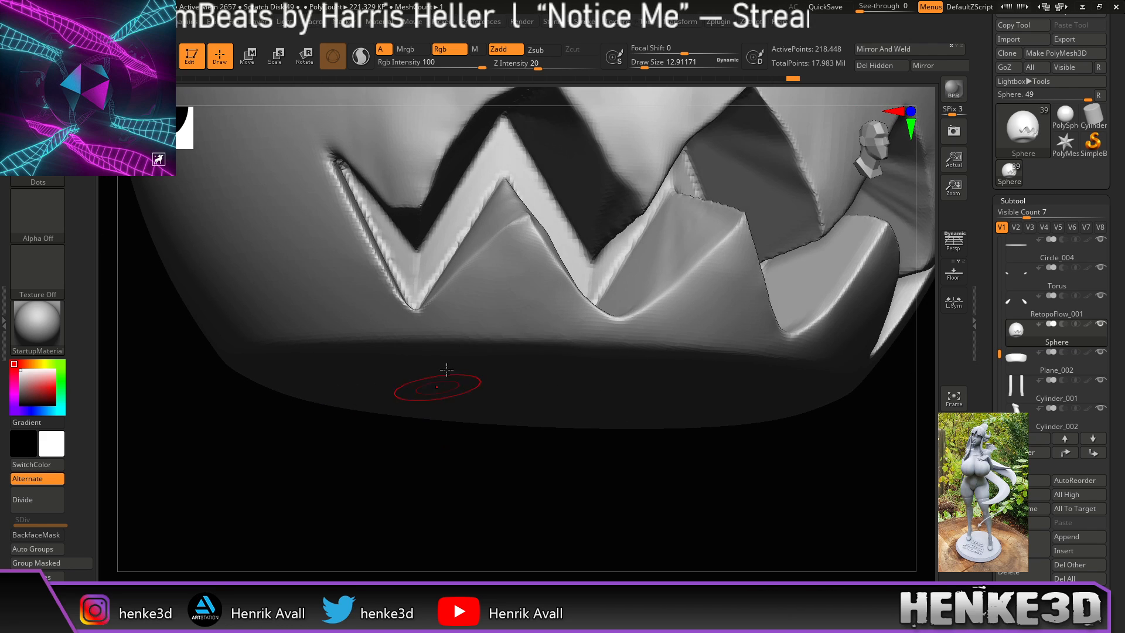
Step: Smooth the creases on a tooth face, then orbit in closer on the zigzag teeth
{"action": "left_click_drag", "start_coordinate": [557, 490], "coordinate": [541, 422]}
{"action": "mouse_move", "coordinate": [553, 256]}
{"action": "left_mouse_down", "text": "shift"}
{"action": "mouse_move", "coordinate": [575, 262]}
{"action": "mouse_move", "coordinate": [579, 248]}
{"action": "mouse_move", "coordinate": [583, 273]}
{"action": "left_mouse_up", "text": "shift"}
{"action": "left_click_drag", "start_coordinate": [529, 417], "coordinate": [593, 451]}
{"action": "left_click_drag", "start_coordinate": [660, 463], "coordinate": [698, 486]}
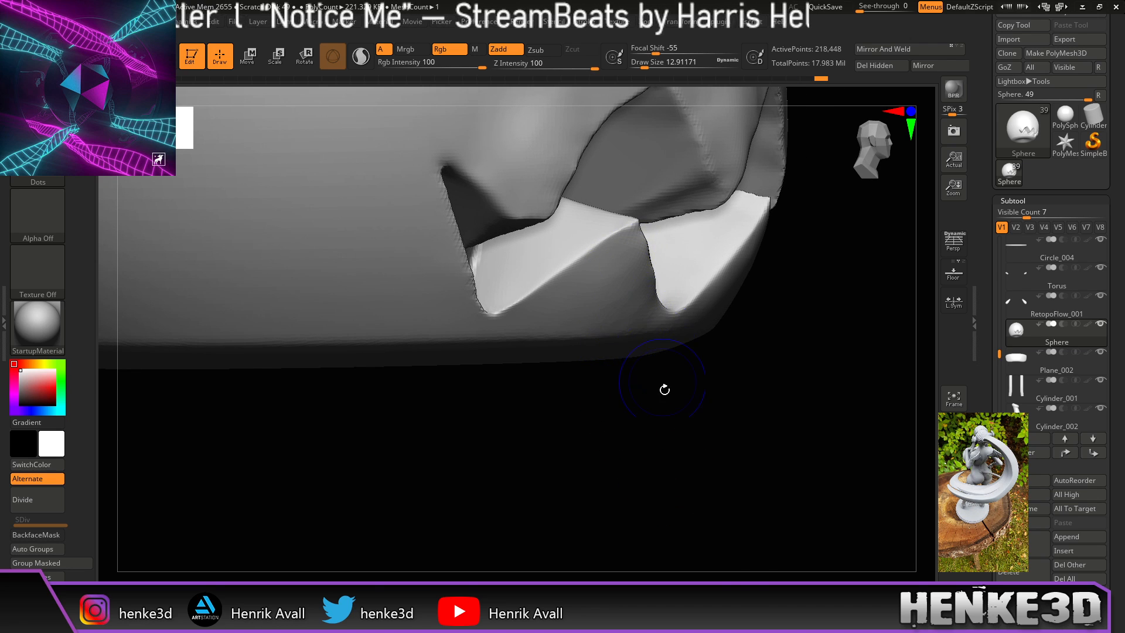
{"action": "left_click_drag", "start_coordinate": [661, 375], "coordinate": [653, 377]}
{"action": "left_click_drag", "start_coordinate": [731, 422], "coordinate": [665, 272]}
{"action": "mouse_move", "coordinate": [660, 452]}
{"action": "left_mouse_down"}
{"action": "mouse_move", "coordinate": [675, 412]}
{"action": "mouse_move", "coordinate": [692, 412]}
{"action": "mouse_move", "coordinate": [670, 440]}
{"action": "left_mouse_up"}
Step: Turn the teeth upright to fill the view and Shift-smooth the remaining tooth faces
{"action": "left_click_drag", "start_coordinate": [644, 502], "coordinate": [620, 515]}
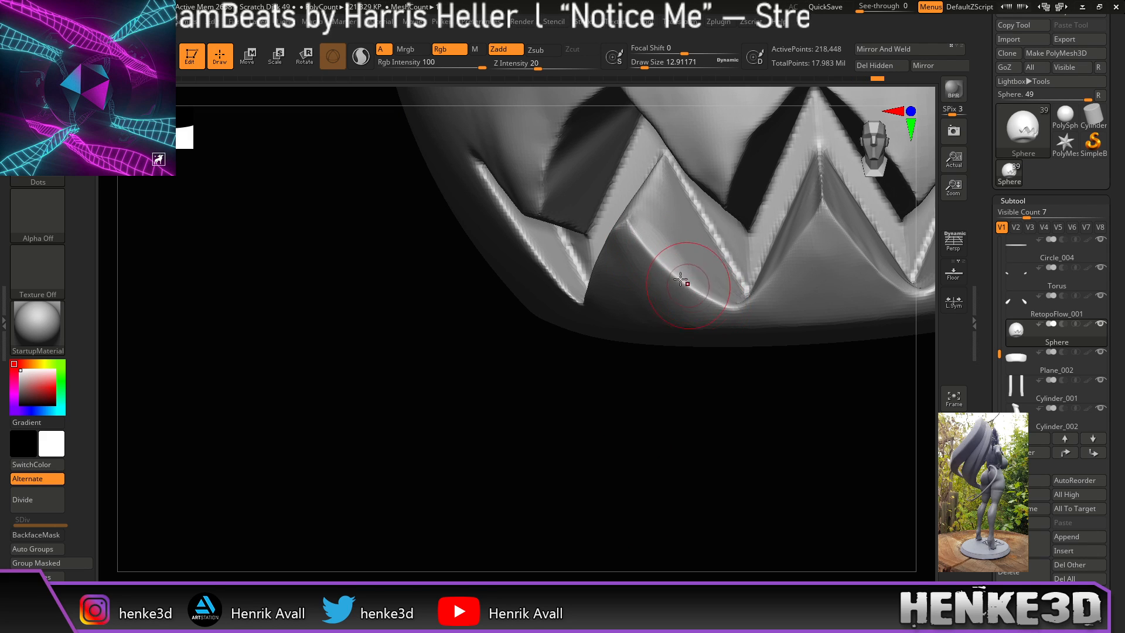
{"action": "mouse_move", "coordinate": [675, 396]}
{"action": "left_mouse_down"}
{"action": "mouse_move", "coordinate": [708, 402]}
{"action": "mouse_move", "coordinate": [603, 266]}
{"action": "left_mouse_up"}
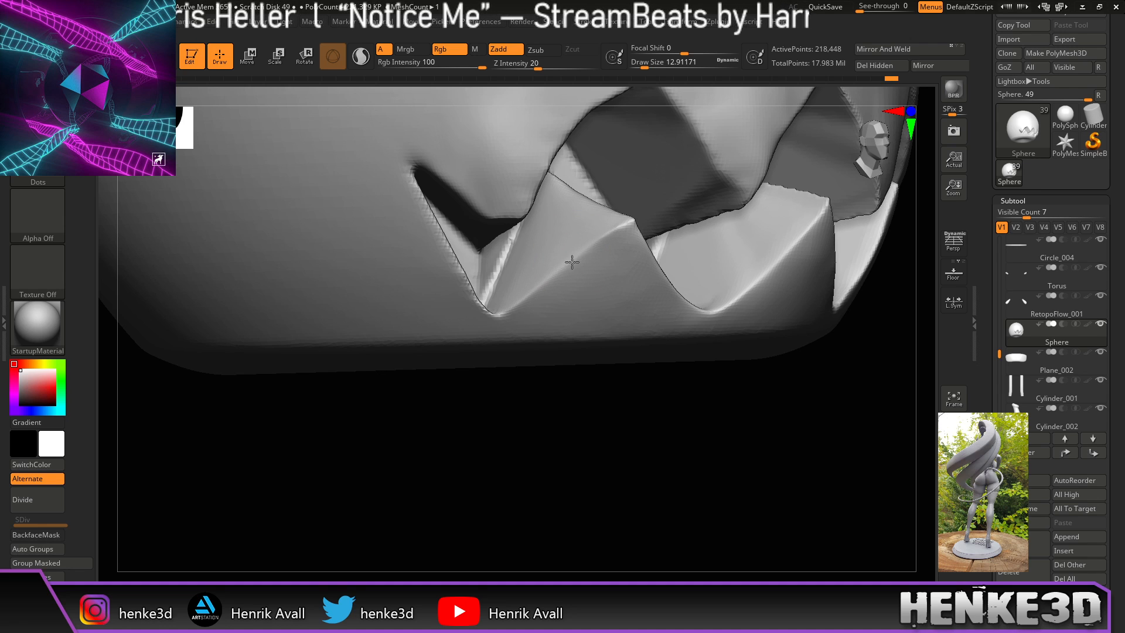
{"action": "mouse_move", "coordinate": [527, 384]}
{"action": "left_mouse_down"}
{"action": "mouse_move", "coordinate": [535, 422]}
{"action": "mouse_move", "coordinate": [539, 405]}
{"action": "left_mouse_up"}
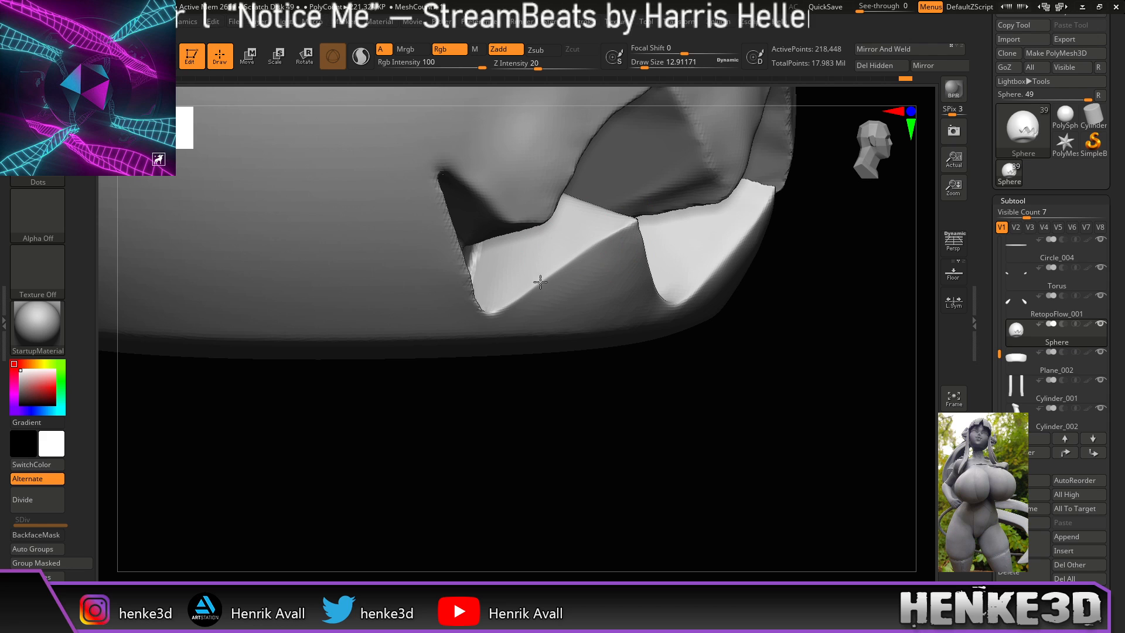
{"action": "left_click_drag", "start_coordinate": [536, 366], "coordinate": [510, 405]}
{"action": "left_click_drag", "start_coordinate": [455, 520], "coordinate": [459, 572]}
{"action": "key", "text": "shift"}
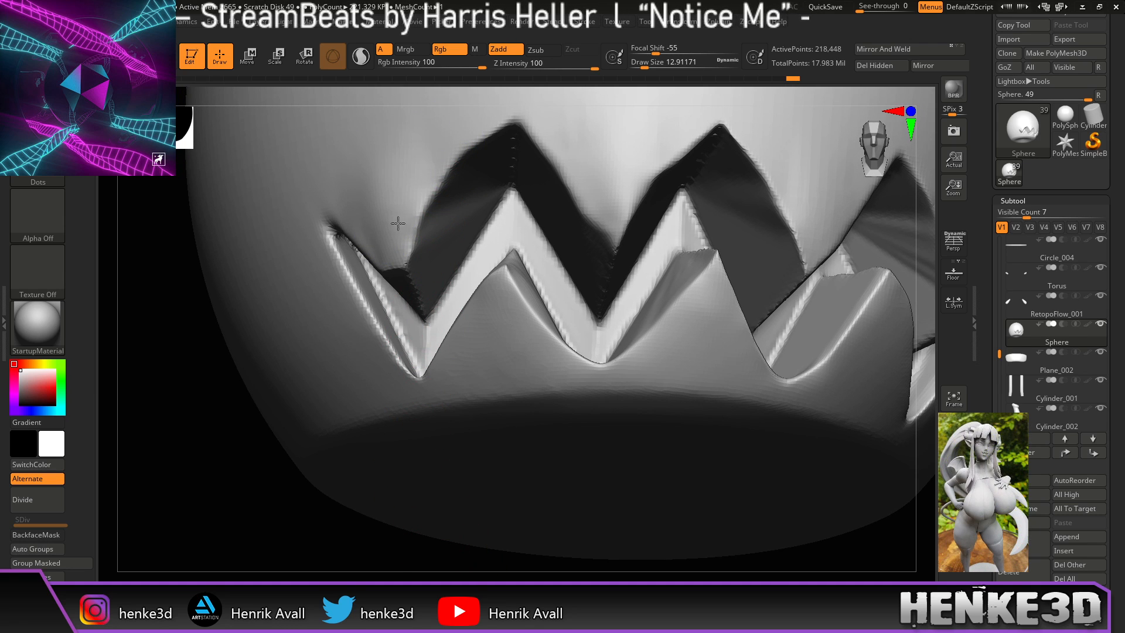
{"action": "mouse_move", "coordinate": [269, 472]}
{"action": "left_mouse_down"}
{"action": "mouse_move", "coordinate": [284, 487]}
{"action": "mouse_move", "coordinate": [292, 455]}
{"action": "left_mouse_up"}
{"action": "key", "text": "shift"}
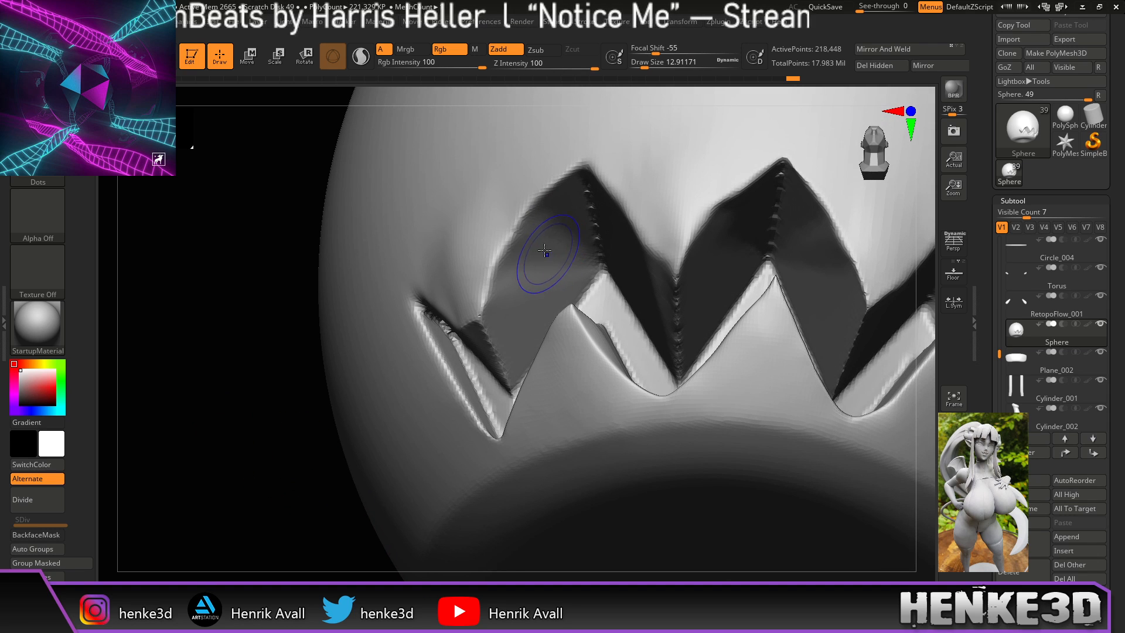
{"action": "left_click_drag", "start_coordinate": [546, 236], "coordinate": [538, 270], "text": "shift"}
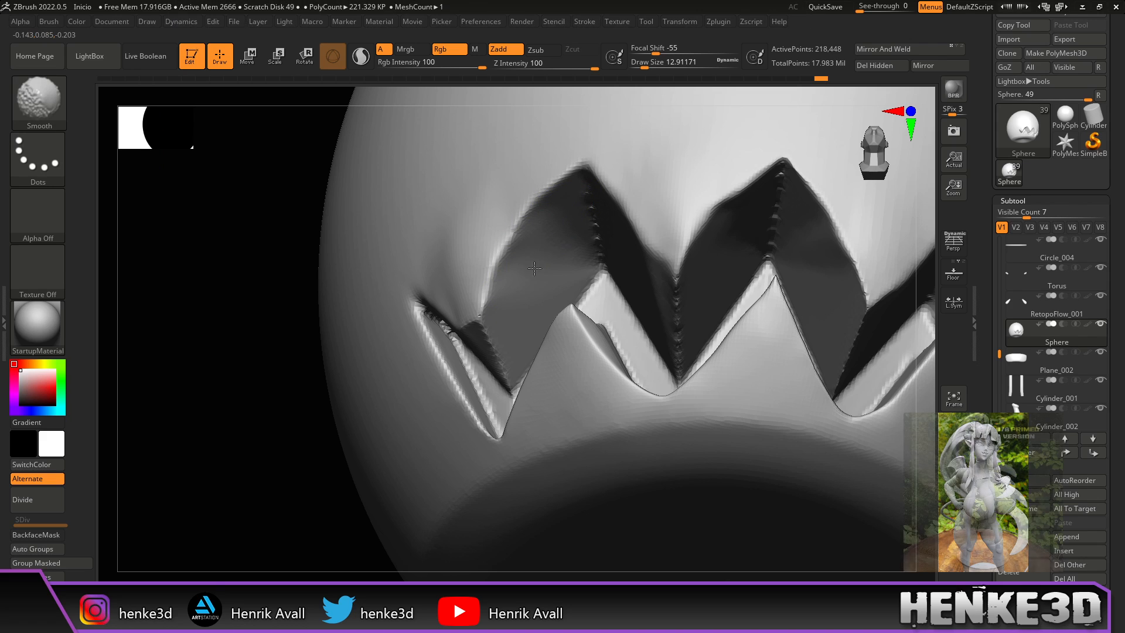
{"action": "left_click_drag", "start_coordinate": [537, 248], "coordinate": [491, 288], "text": "shift"}
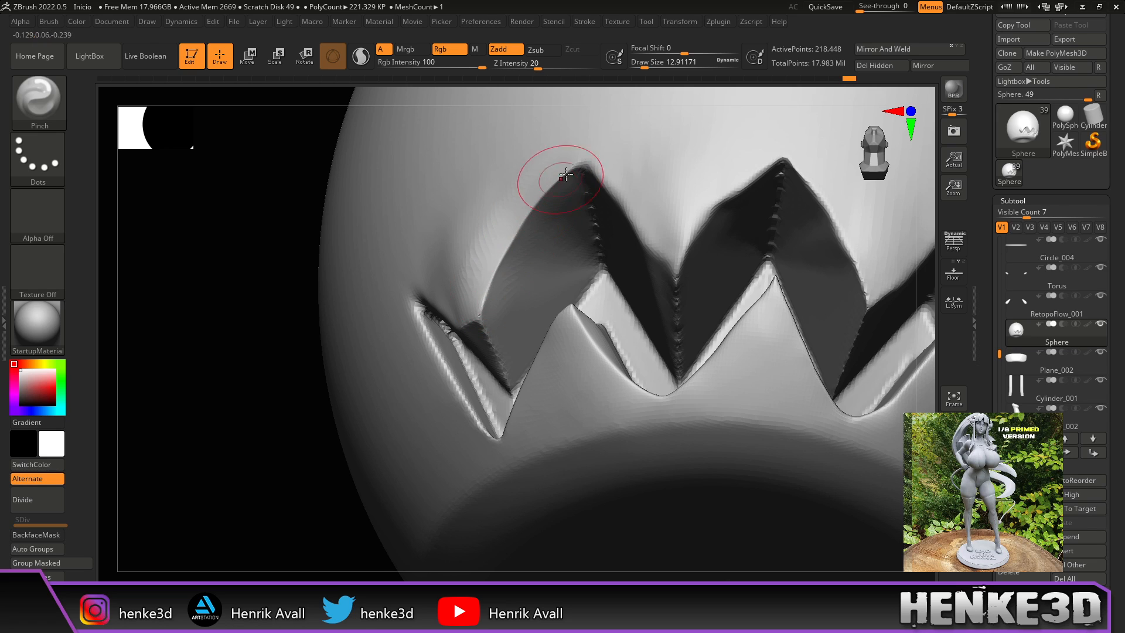
{"action": "key", "text": "shift"}
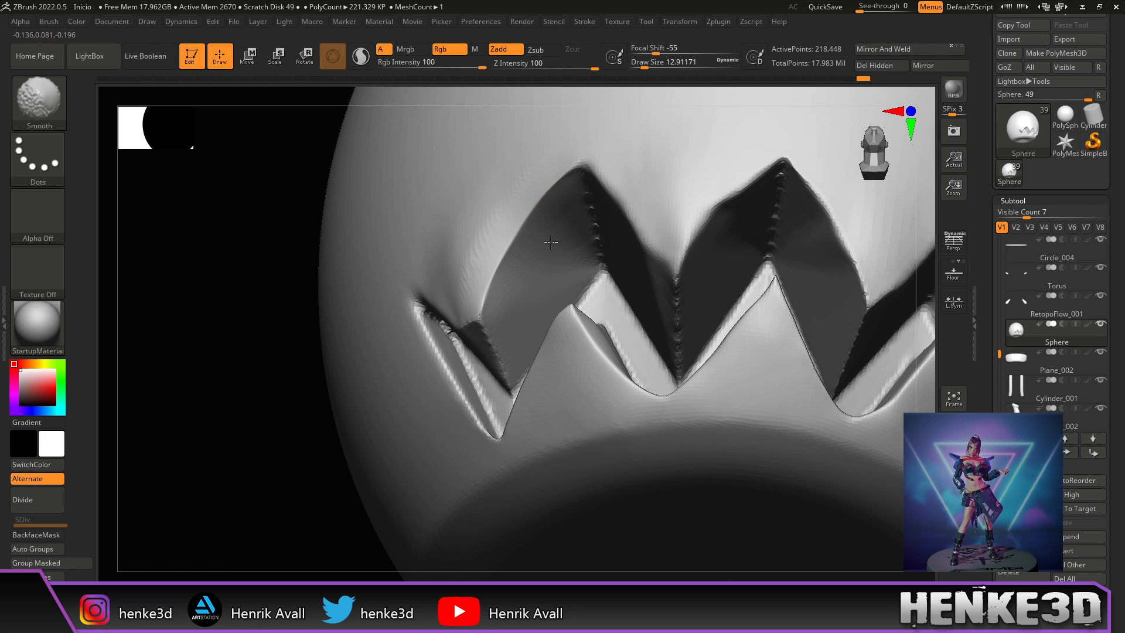
{"action": "left_click_drag", "start_coordinate": [285, 491], "coordinate": [317, 477]}
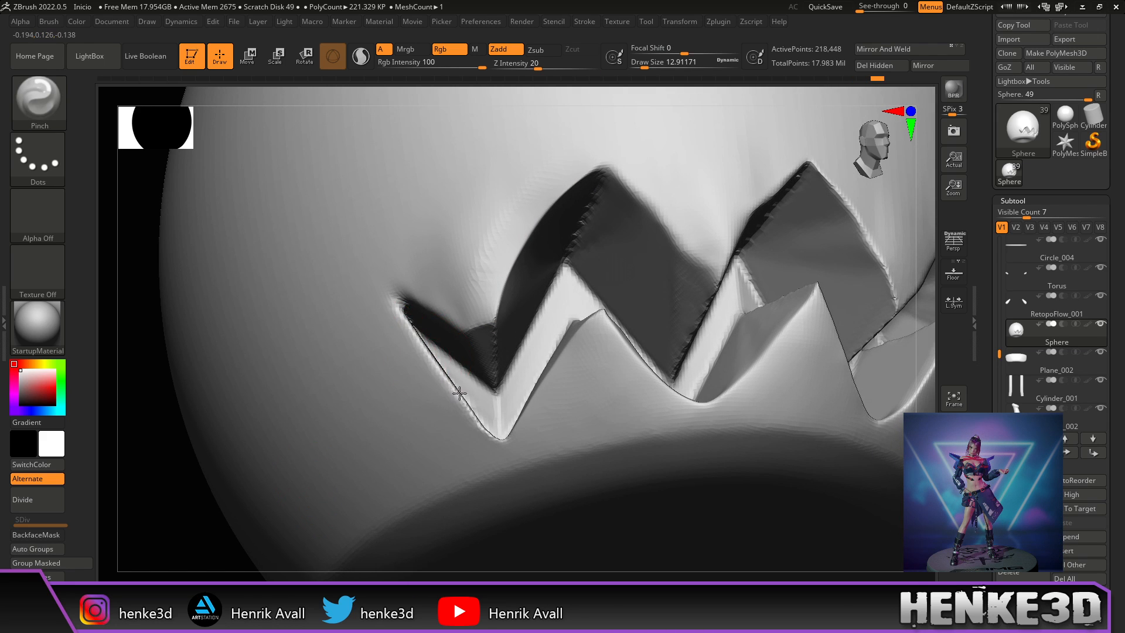
{"action": "left_click_drag", "start_coordinate": [457, 391], "coordinate": [467, 407]}
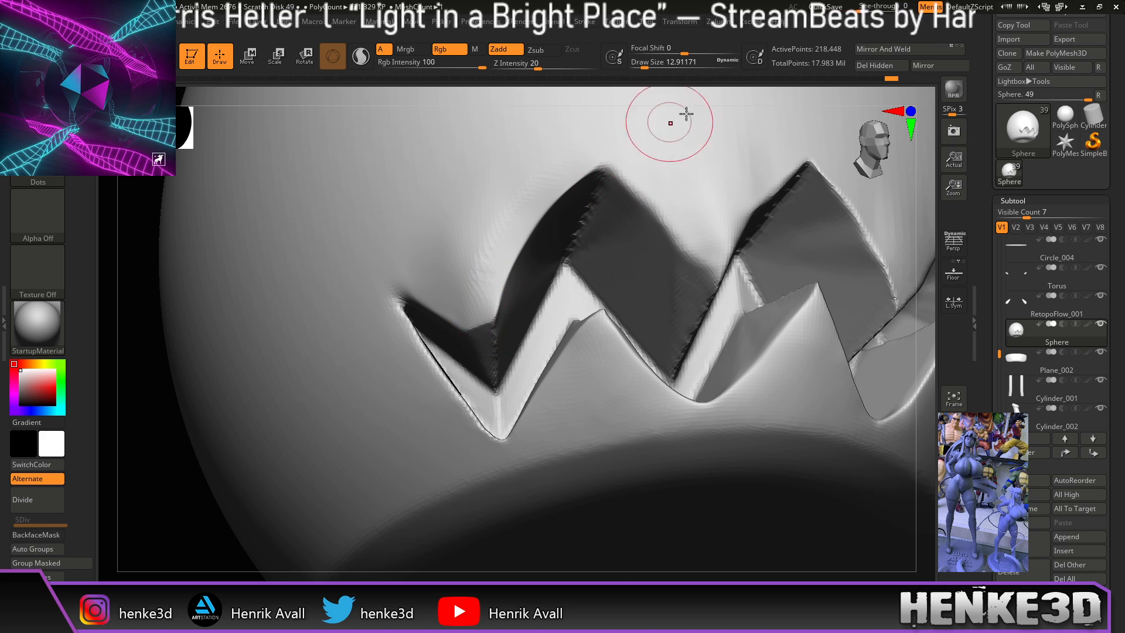
{"action": "left_click_drag", "start_coordinate": [732, 96], "coordinate": [722, 98]}
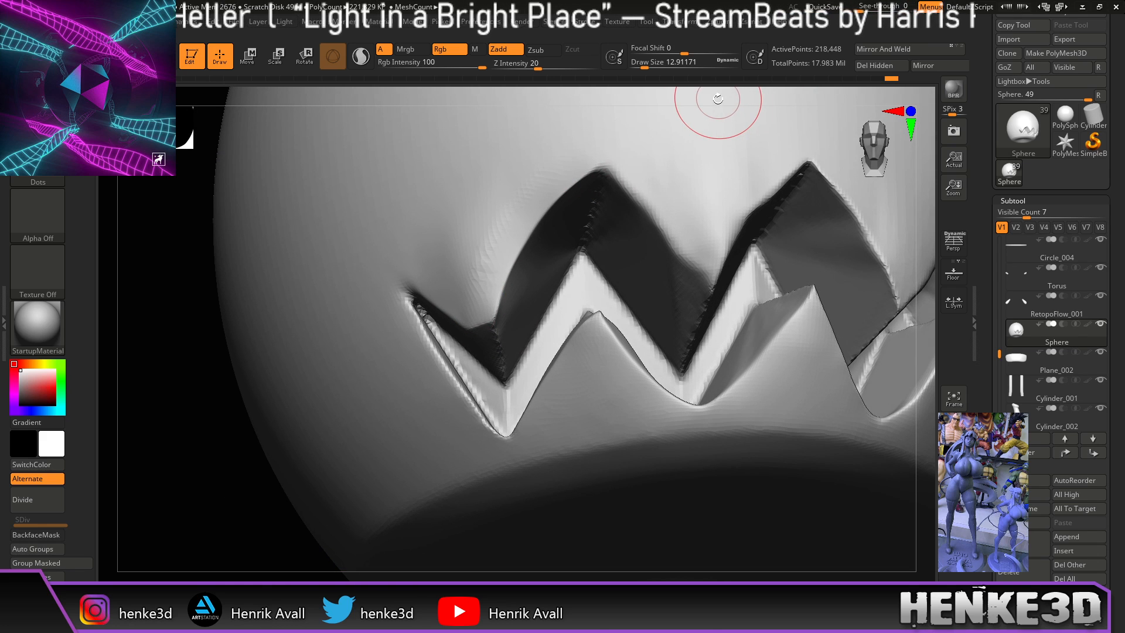
{"action": "left_click_drag", "start_coordinate": [923, 214], "coordinate": [729, 231]}
{"action": "left_click_drag", "start_coordinate": [906, 170], "coordinate": [863, 244]}
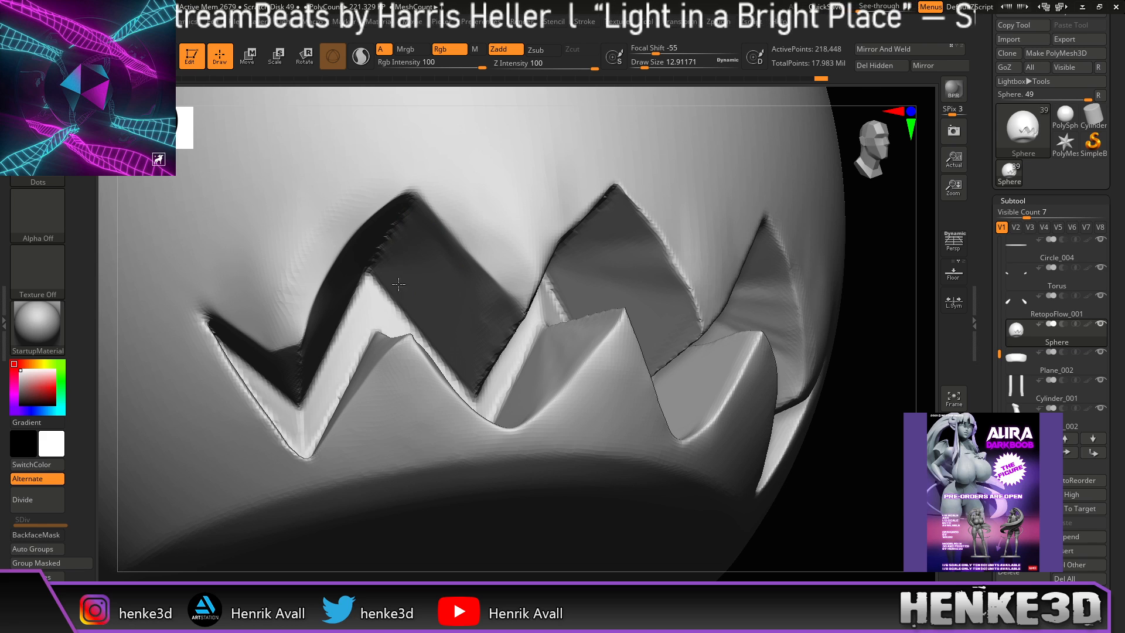
Step: Shift-smooth the surface around the middle and left teeth and beside the large tooth
{"action": "mouse_move", "coordinate": [874, 227]}
{"action": "left_mouse_down"}
{"action": "mouse_move", "coordinate": [876, 241]}
{"action": "mouse_move", "coordinate": [885, 233]}
{"action": "left_mouse_up"}
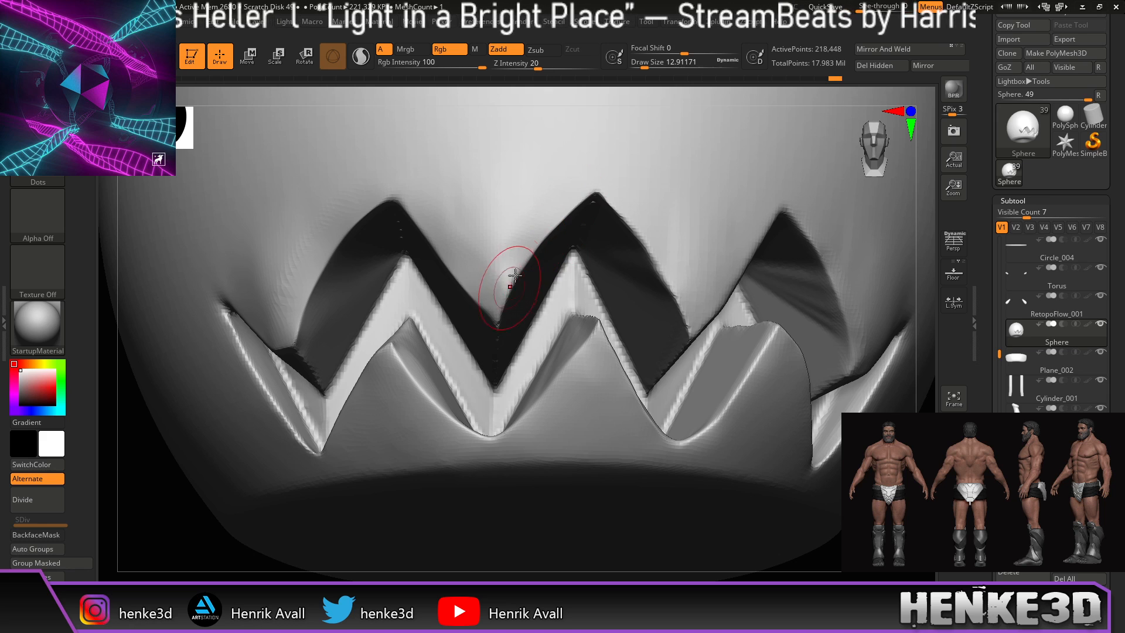
{"action": "left_click_drag", "start_coordinate": [506, 297], "coordinate": [503, 308]}
{"action": "key", "text": "shift"}
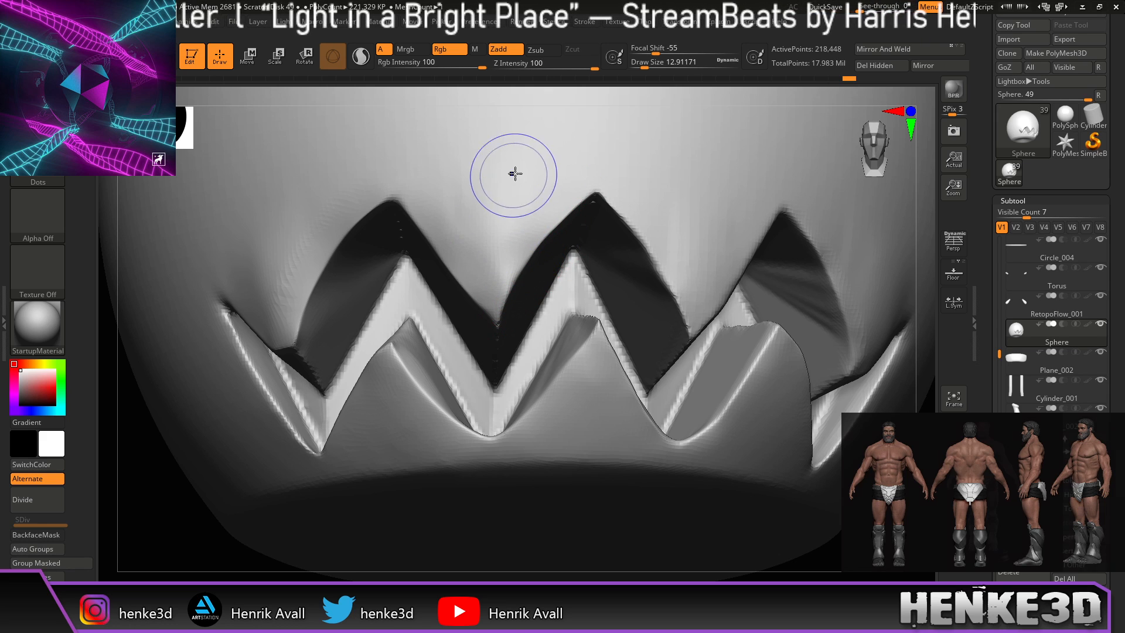
{"action": "mouse_move", "coordinate": [316, 226]}
{"action": "left_mouse_down", "text": "shift"}
{"action": "mouse_move", "coordinate": [306, 221]}
{"action": "mouse_move", "coordinate": [281, 308]}
{"action": "left_mouse_up", "text": "shift"}
{"action": "left_click_drag", "start_coordinate": [650, 93], "coordinate": [627, 87]}
{"action": "key", "text": "shift"}
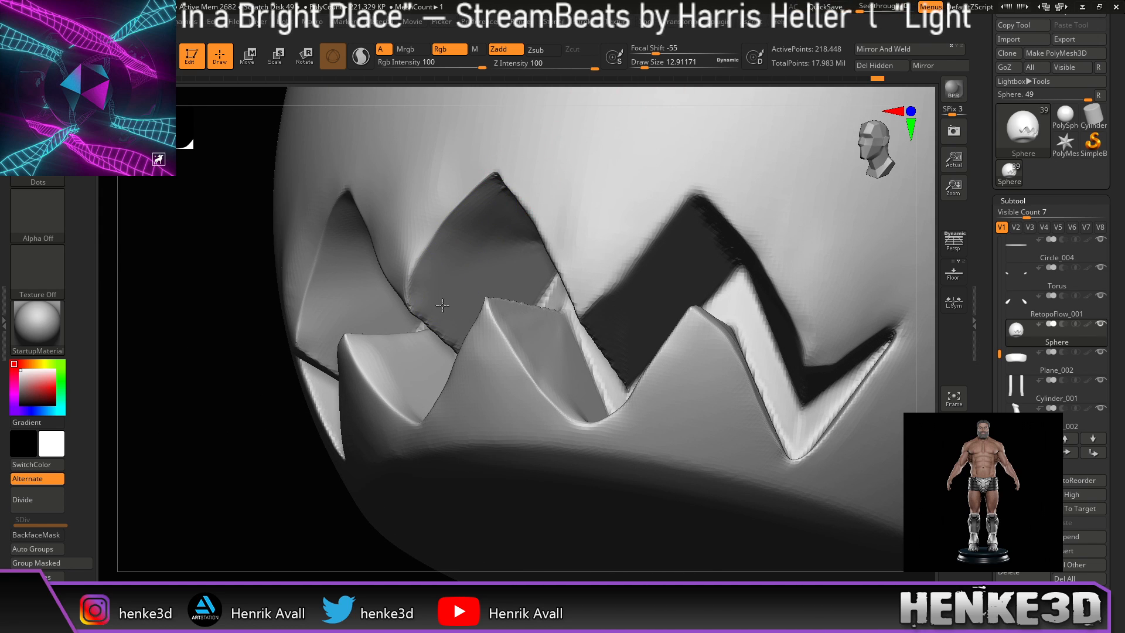
{"action": "left_click_drag", "start_coordinate": [400, 260], "coordinate": [416, 222], "text": "shift"}
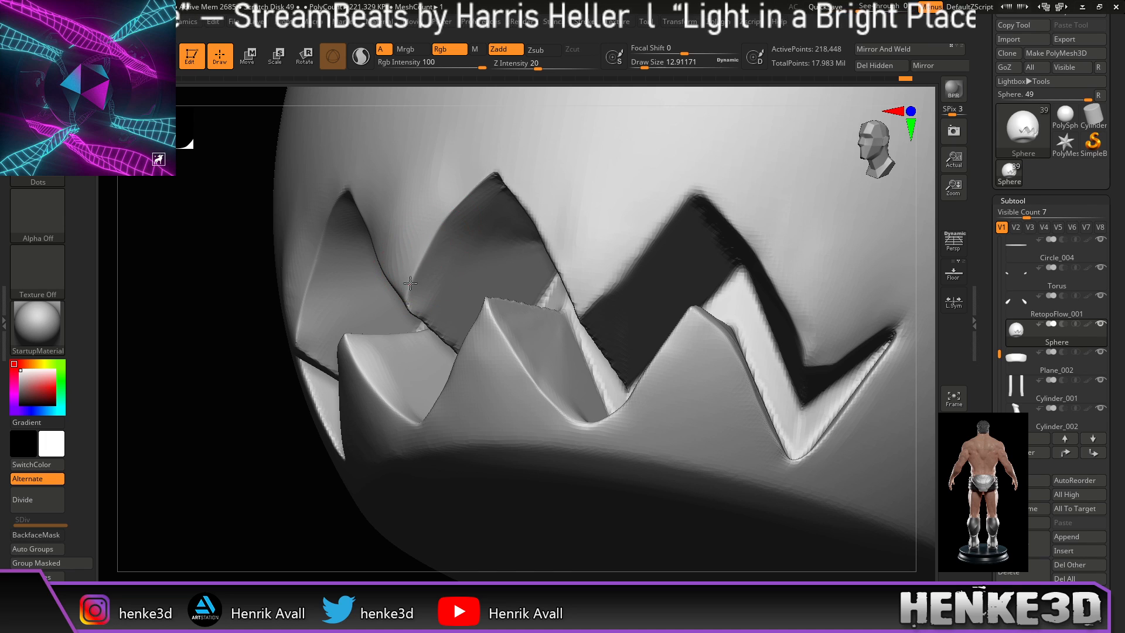
{"action": "key", "text": "shift"}
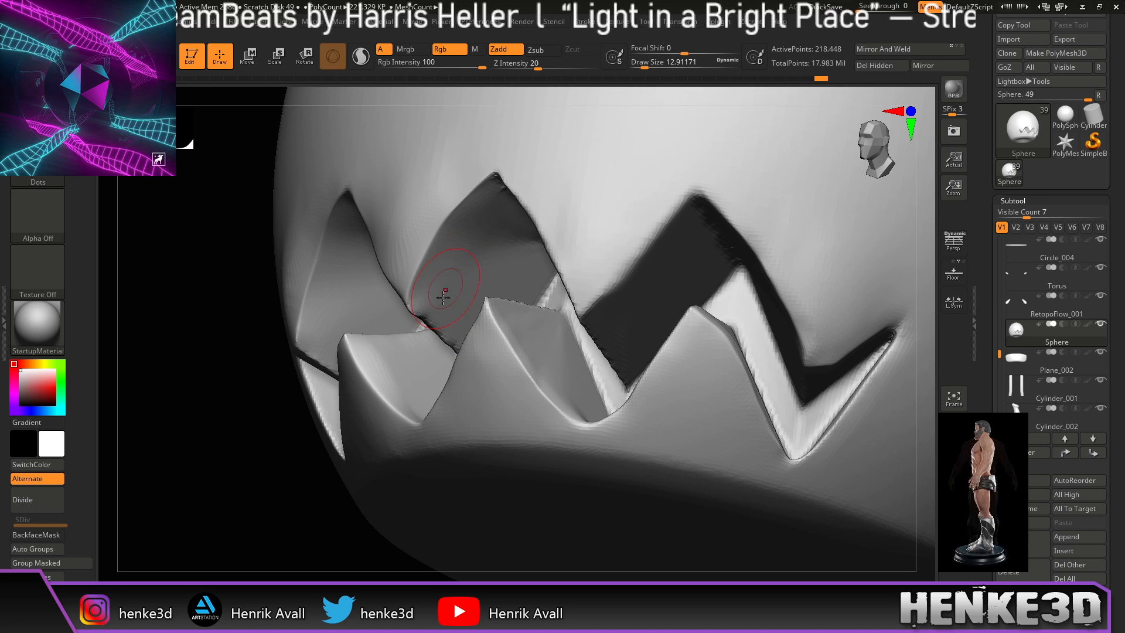
Step: Orbit to a low front view of the mouth and smooth the centre seam between teeth
{"action": "left_click_drag", "start_coordinate": [597, 94], "coordinate": [630, 94]}
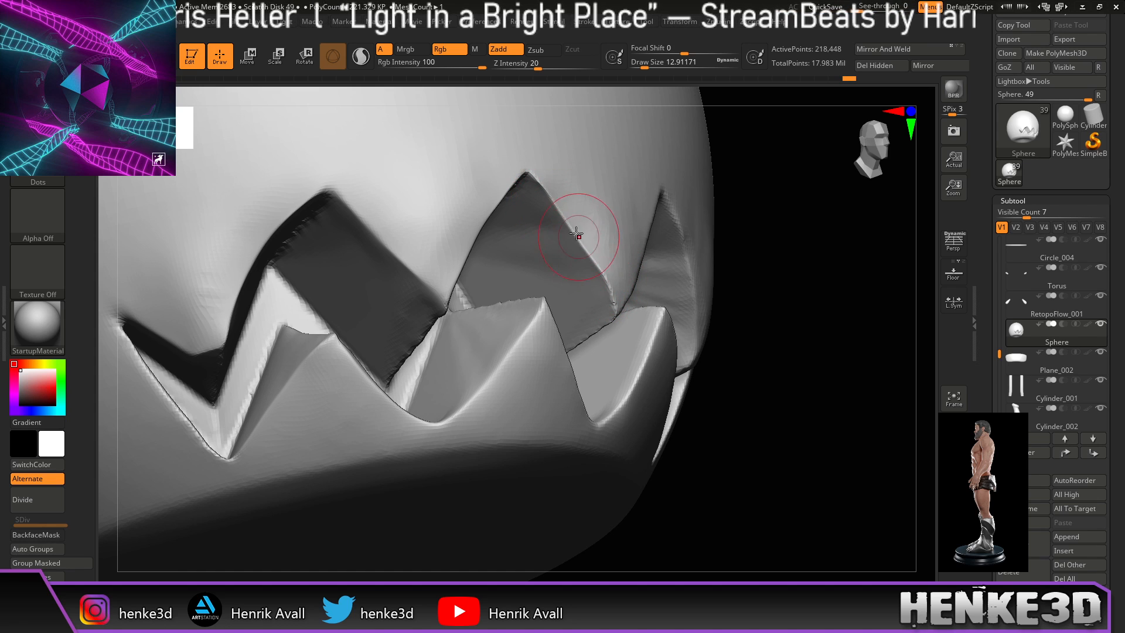
{"action": "left_click_drag", "start_coordinate": [786, 195], "coordinate": [780, 214]}
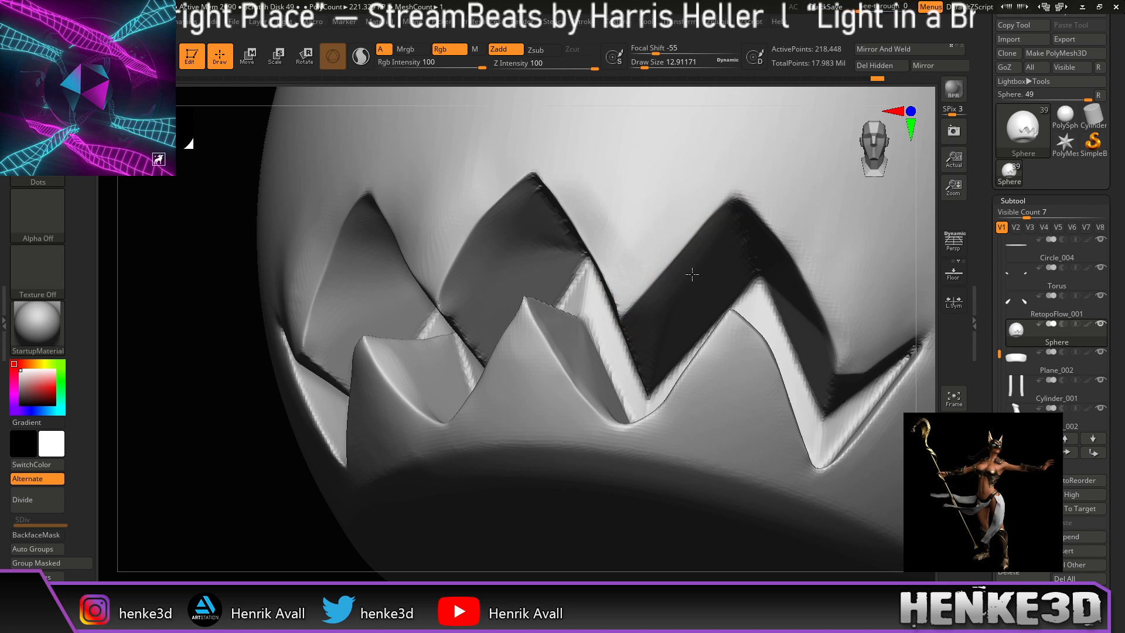
{"action": "left_click_drag", "start_coordinate": [760, 97], "coordinate": [792, 98]}
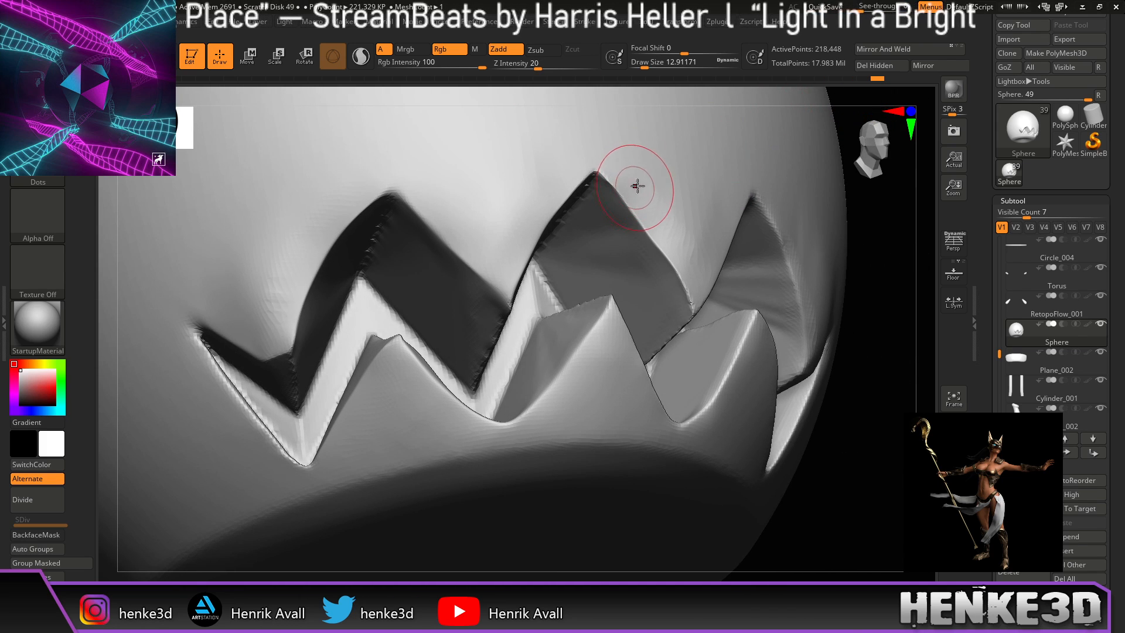
{"action": "left_click_drag", "start_coordinate": [878, 117], "coordinate": [843, 116]}
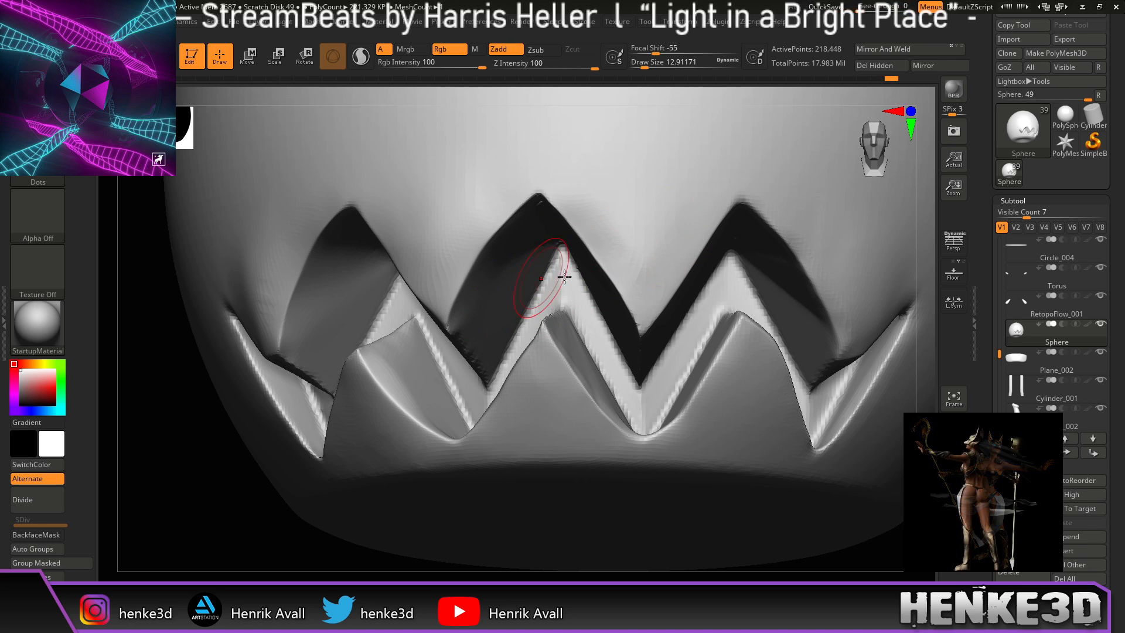
{"action": "left_click_drag", "start_coordinate": [912, 203], "coordinate": [934, 154]}
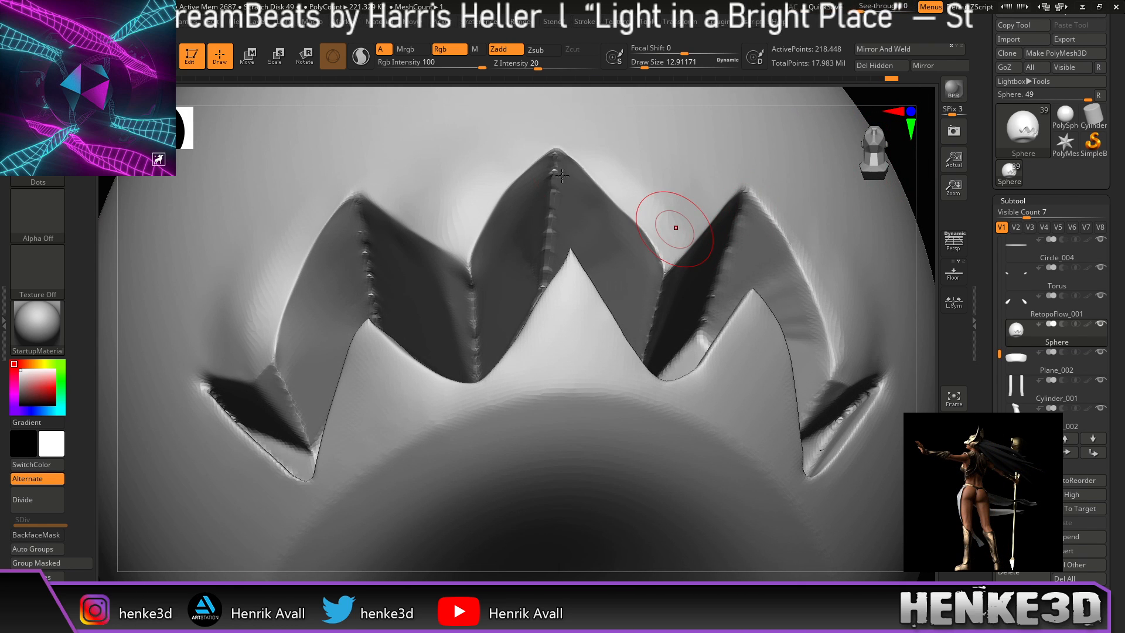
{"action": "left_click_drag", "start_coordinate": [553, 186], "coordinate": [552, 197], "text": "shift"}
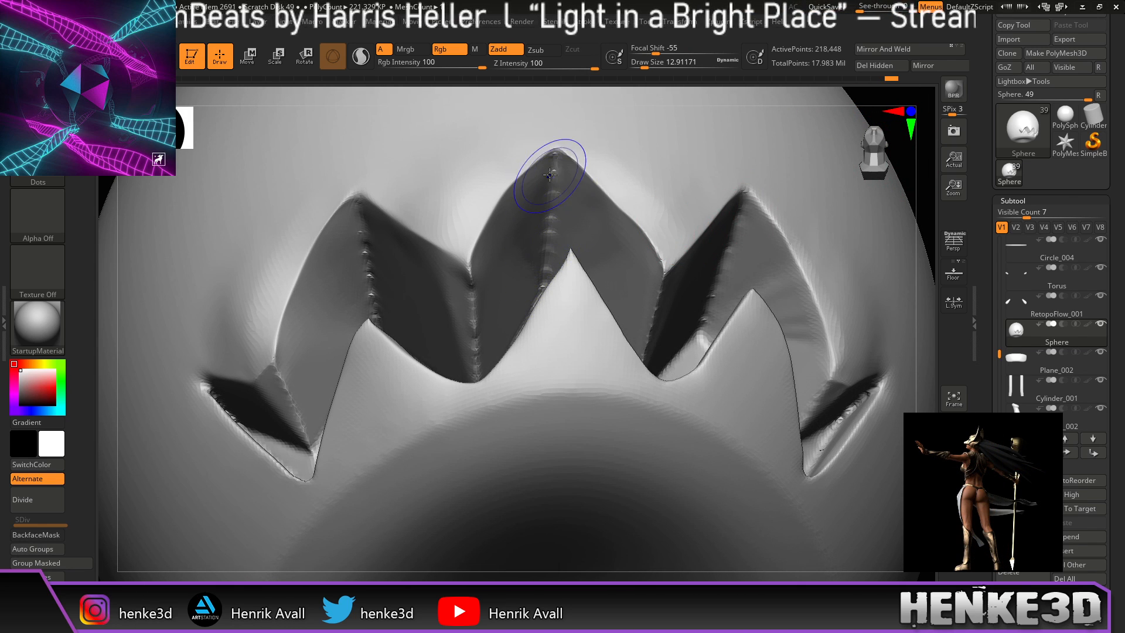
Step: Sculpt the right tooth's edge and smooth down along its side
{"action": "left_click_drag", "start_coordinate": [929, 199], "coordinate": [811, 201]}
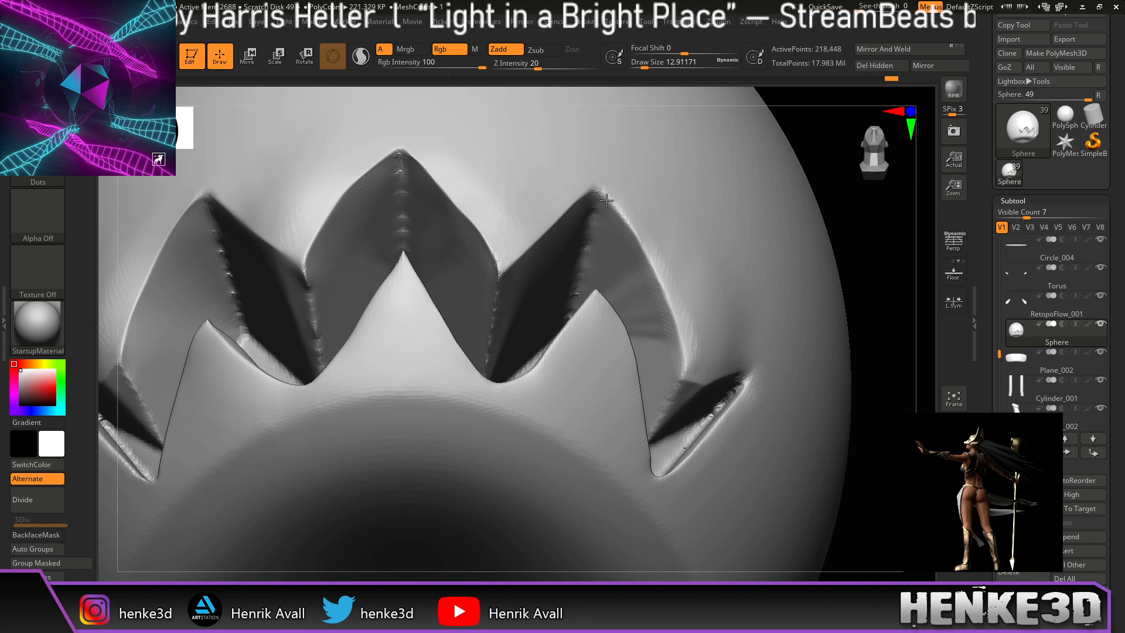
{"action": "left_click_drag", "start_coordinate": [640, 258], "coordinate": [647, 268]}
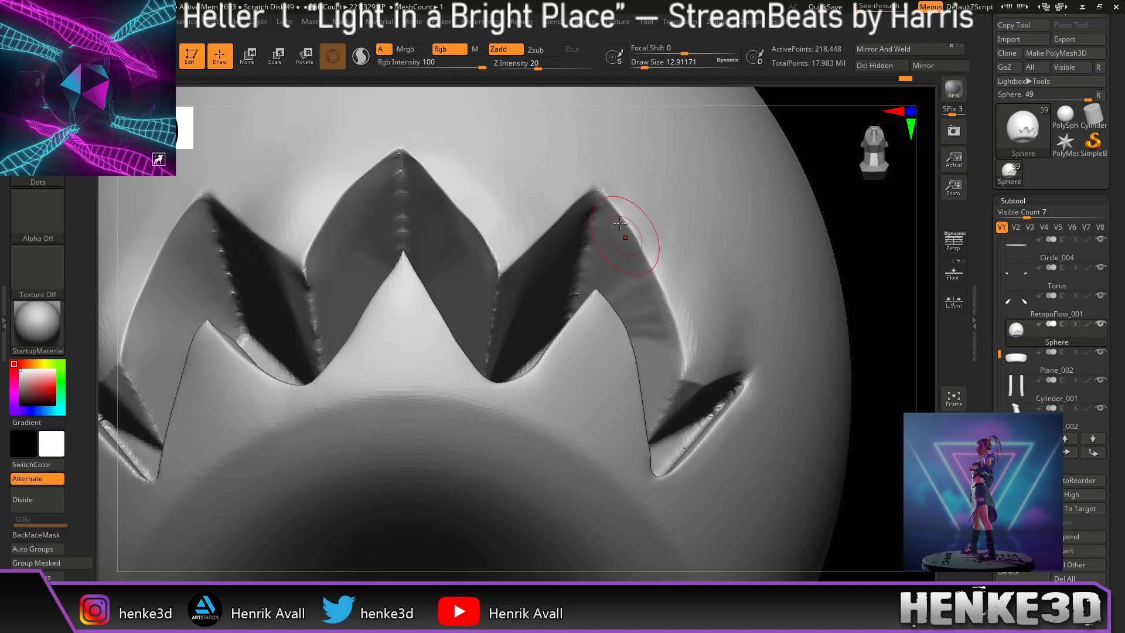
{"action": "left_click_drag", "start_coordinate": [661, 310], "coordinate": [678, 360]}
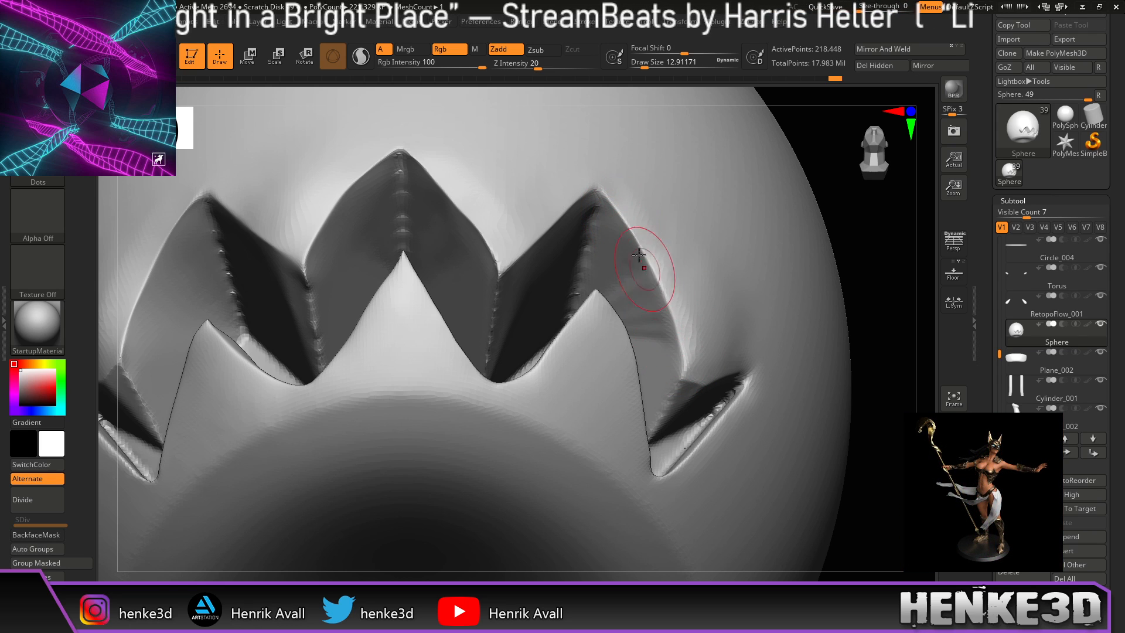
{"action": "left_click_drag", "start_coordinate": [671, 326], "coordinate": [701, 346]}
{"action": "left_click_drag", "start_coordinate": [910, 276], "coordinate": [863, 277]}
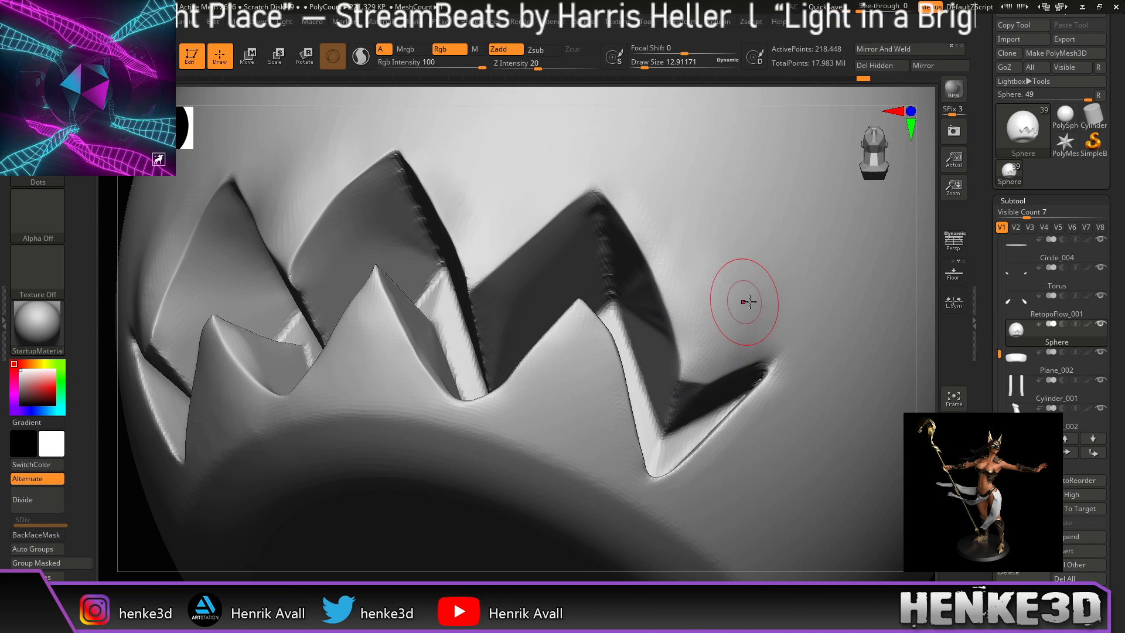
{"action": "left_click_drag", "start_coordinate": [701, 301], "coordinate": [696, 364], "text": "shift"}
{"action": "mouse_move", "coordinate": [898, 259]}
{"action": "left_mouse_down"}
{"action": "mouse_move", "coordinate": [932, 294]}
{"action": "mouse_move", "coordinate": [923, 290]}
{"action": "left_mouse_up"}
{"action": "key", "text": "shift"}
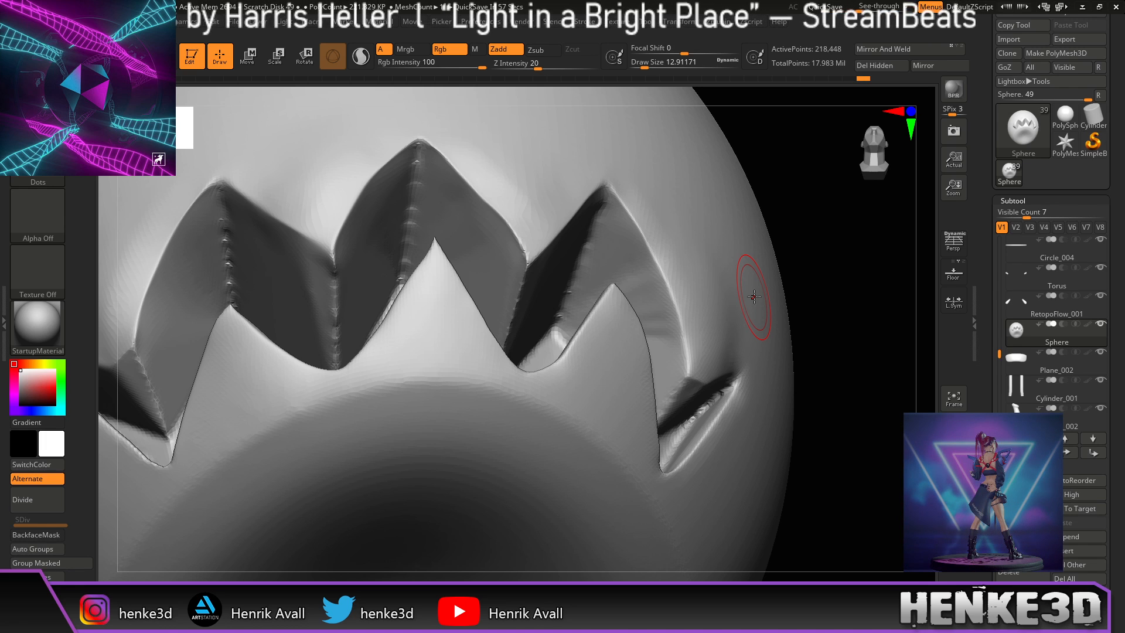
Step: Shrink the brush to about 6.58 and sculpt along the zigzag crease to narrow its dark gap
{"action": "mouse_move", "coordinate": [856, 252]}
{"action": "left_mouse_down"}
{"action": "mouse_move", "coordinate": [831, 209]}
{"action": "mouse_move", "coordinate": [771, 249]}
{"action": "mouse_move", "coordinate": [739, 175]}
{"action": "left_mouse_up"}
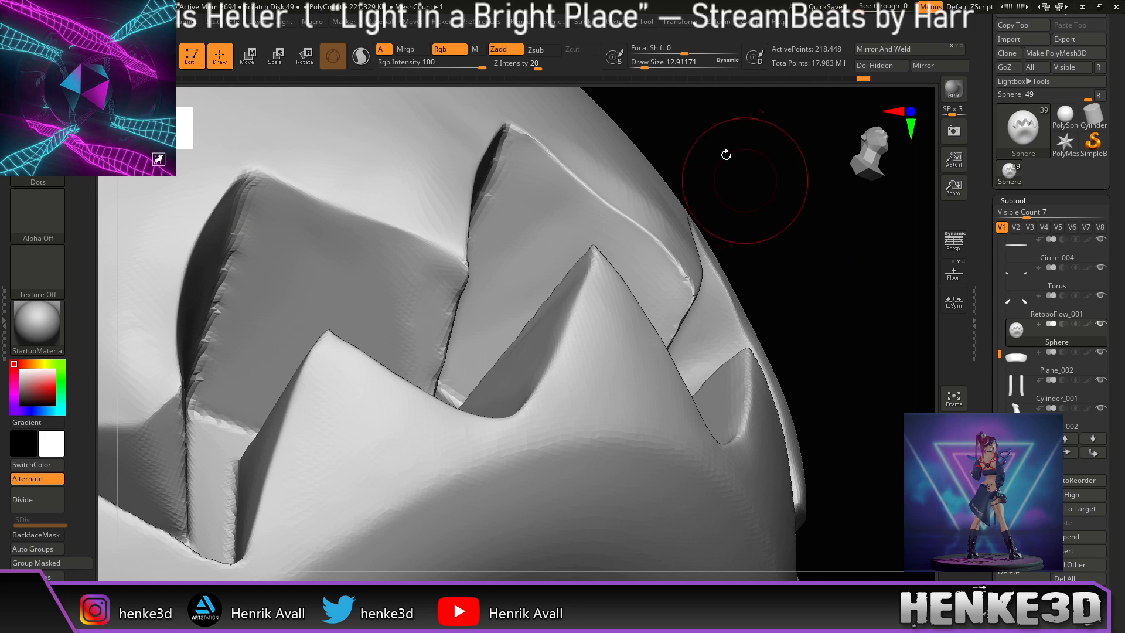
{"action": "left_click_drag", "start_coordinate": [644, 65], "coordinate": [641, 66]}
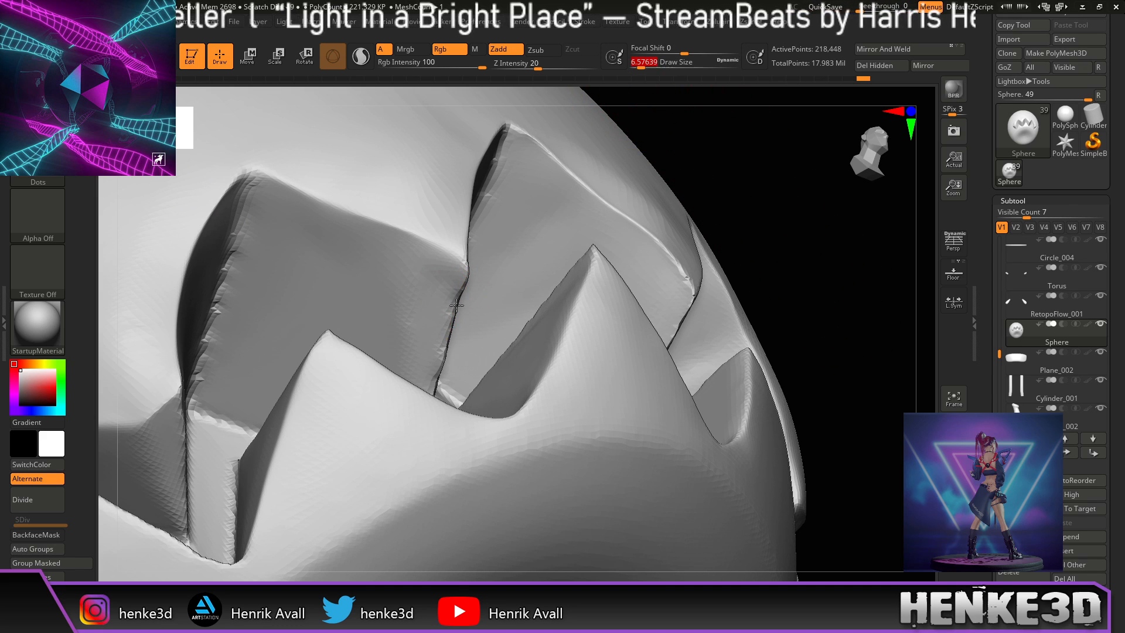
{"action": "mouse_move", "coordinate": [450, 351]}
{"action": "left_mouse_down"}
{"action": "mouse_move", "coordinate": [443, 369]}
{"action": "mouse_move", "coordinate": [459, 301]}
{"action": "mouse_move", "coordinate": [456, 312]}
{"action": "left_mouse_up"}
{"action": "mouse_move", "coordinate": [786, 188]}
{"action": "left_mouse_down"}
{"action": "mouse_move", "coordinate": [758, 188]}
{"action": "mouse_move", "coordinate": [792, 186]}
{"action": "mouse_move", "coordinate": [780, 188]}
{"action": "left_mouse_up"}
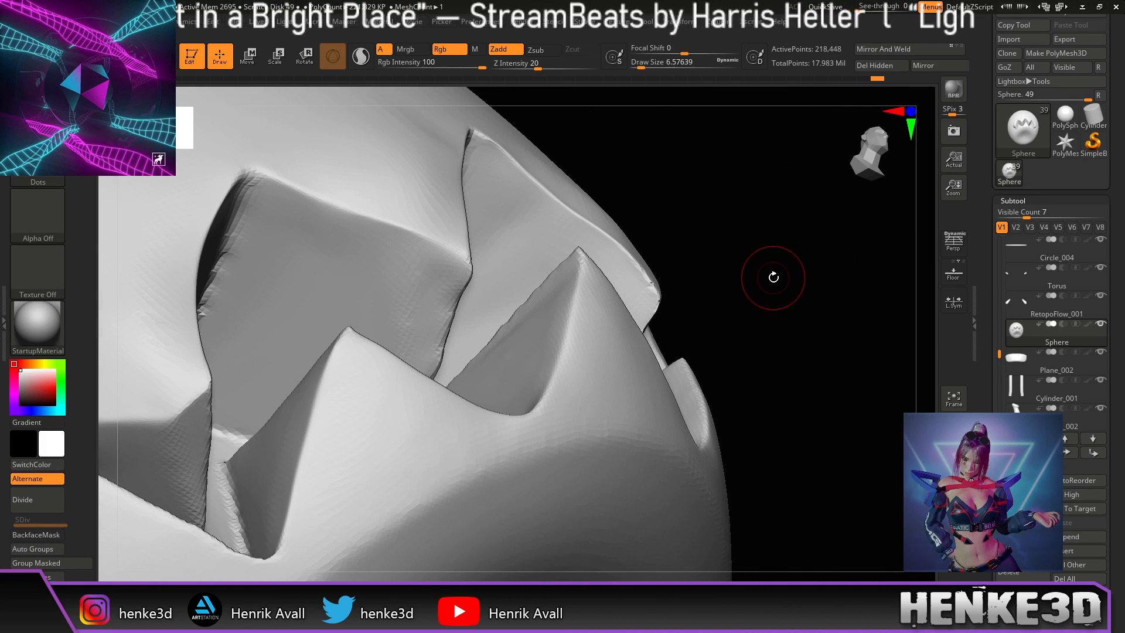
{"action": "left_click_drag", "start_coordinate": [794, 277], "coordinate": [757, 261]}
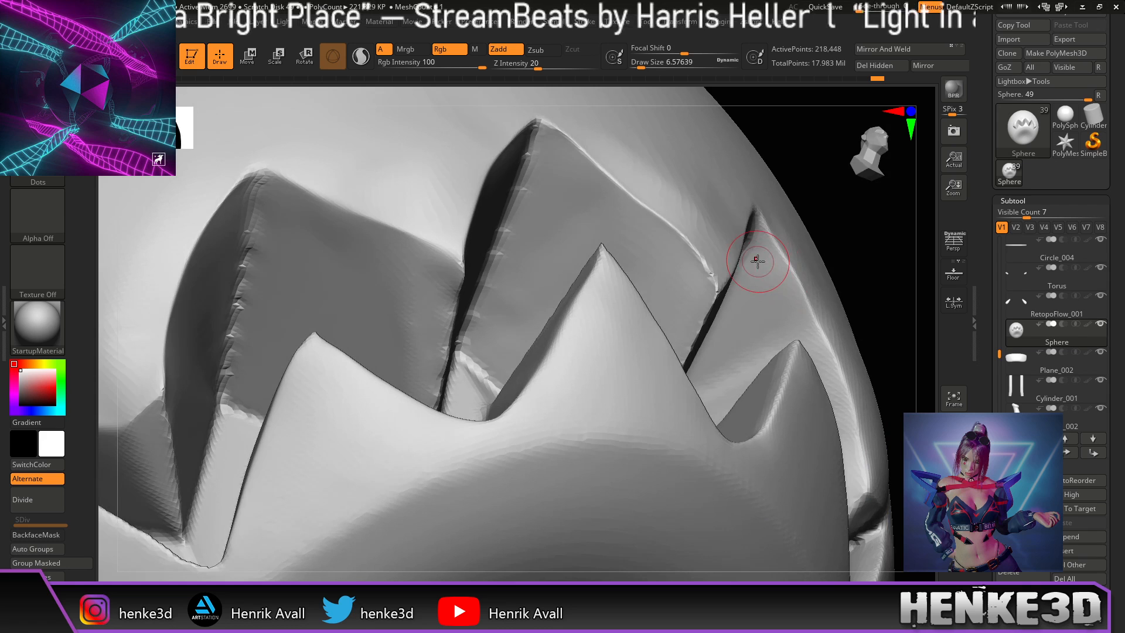
{"action": "left_click_drag", "start_coordinate": [454, 299], "coordinate": [442, 376]}
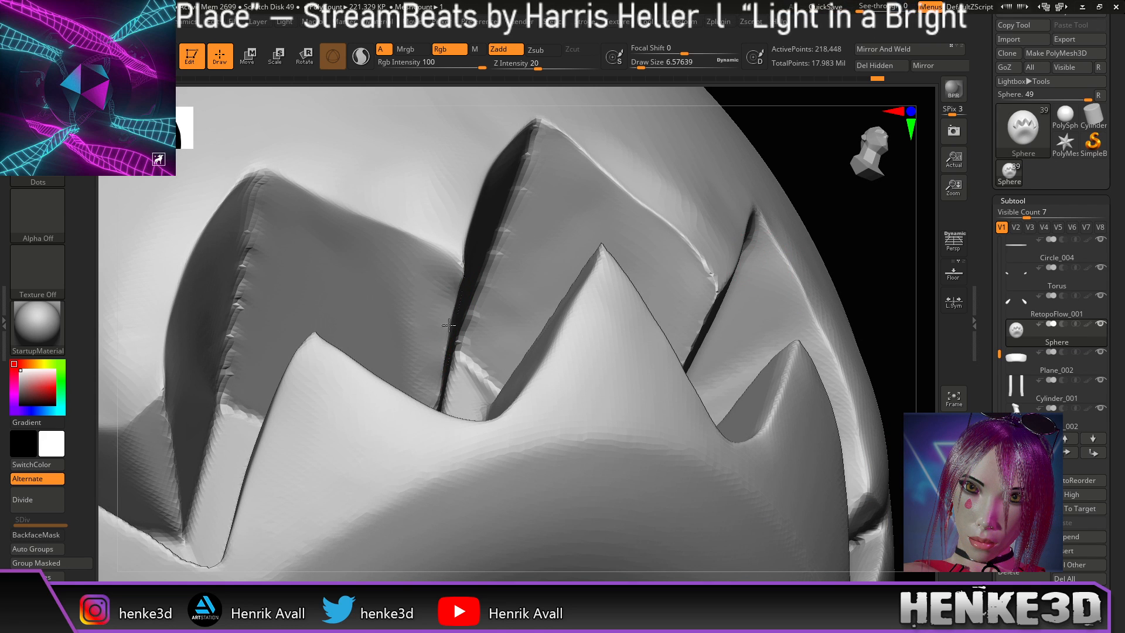
Step: Frame the model front-on, zoom to the zigzag mouth and smooth along it
{"action": "left_click_drag", "start_coordinate": [868, 154], "coordinate": [871, 161]}
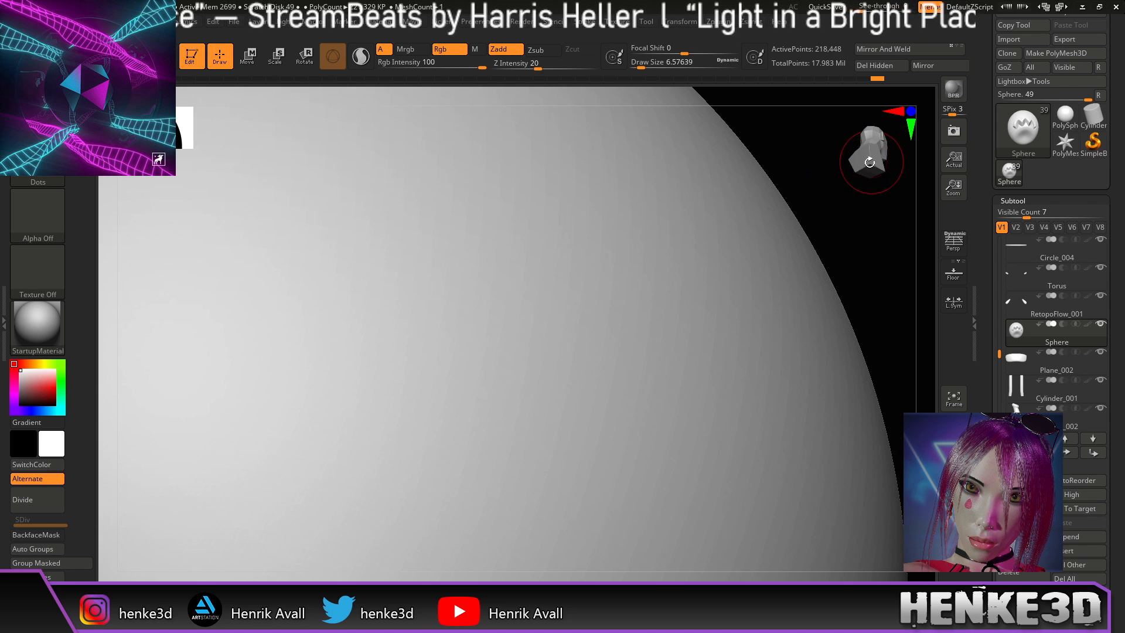
{"action": "left_click", "coordinate": [912, 111]}
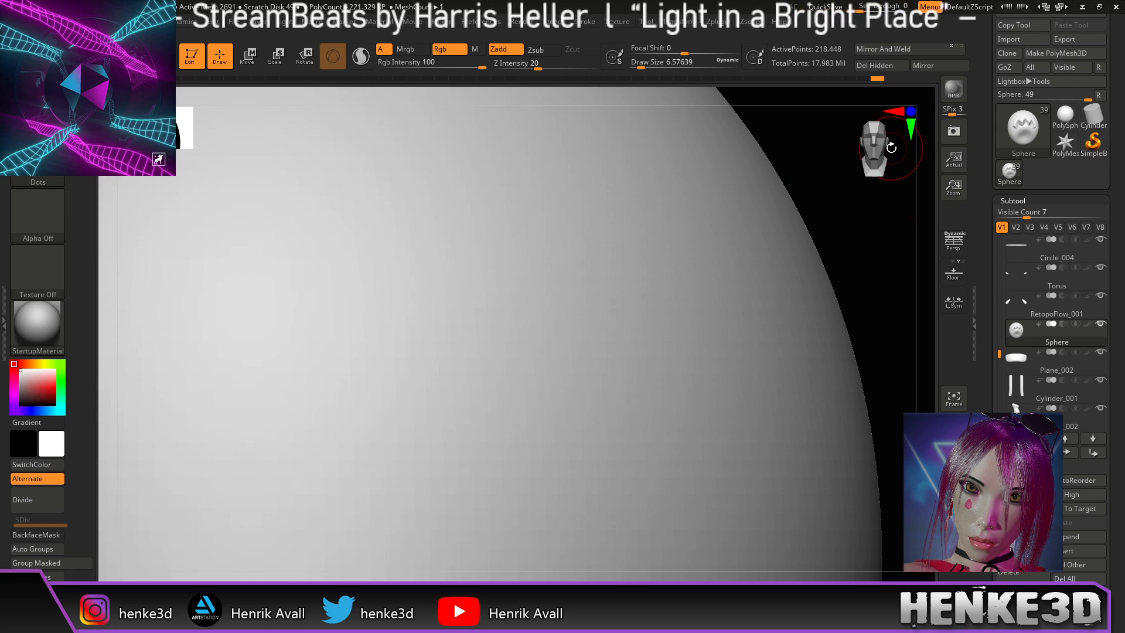
{"action": "key", "text": "f"}
{"action": "left_click_drag", "start_coordinate": [819, 312], "coordinate": [793, 152], "text": "alt"}
{"action": "mouse_move", "coordinate": [796, 205]}
{"action": "left_mouse_down", "text": "alt"}
{"action": "mouse_move", "coordinate": [834, 257]}
{"action": "mouse_move", "coordinate": [827, 228]}
{"action": "left_mouse_up", "text": "alt"}
{"action": "left_click_drag", "start_coordinate": [474, 276], "coordinate": [477, 296], "text": "shift"}
Step: Smooth the mouth again from a three-quarter view at brush size about 9.45
{"action": "mouse_move", "coordinate": [793, 432]}
{"action": "left_mouse_down", "text": "alt"}
{"action": "mouse_move", "coordinate": [820, 384]}
{"action": "mouse_move", "coordinate": [848, 400]}
{"action": "left_mouse_up", "text": "alt"}
{"action": "mouse_move", "coordinate": [662, 341]}
{"action": "left_mouse_down", "text": "alt"}
{"action": "mouse_move", "coordinate": [681, 389]}
{"action": "mouse_move", "coordinate": [687, 367]}
{"action": "left_mouse_up", "text": "alt"}
{"action": "left_click", "coordinate": [643, 65]}
{"action": "key", "text": "ctrl"}
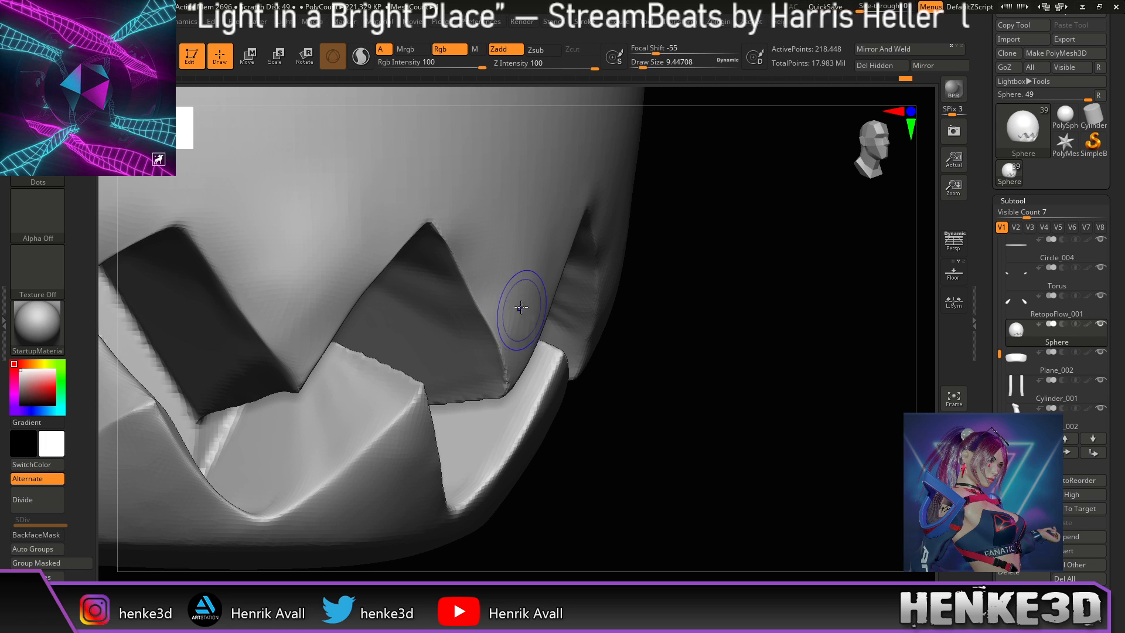
Step: Enlarge the brush to about 16.97, push the cut's inner edge outward, and orbit to check it
{"action": "mouse_move", "coordinate": [735, 250]}
{"action": "left_mouse_down"}
{"action": "mouse_move", "coordinate": [744, 221]}
{"action": "mouse_move", "coordinate": [729, 203]}
{"action": "mouse_move", "coordinate": [655, 231]}
{"action": "mouse_move", "coordinate": [666, 209]}
{"action": "mouse_move", "coordinate": [651, 243]}
{"action": "mouse_move", "coordinate": [662, 249]}
{"action": "mouse_move", "coordinate": [649, 254]}
{"action": "left_mouse_up"}
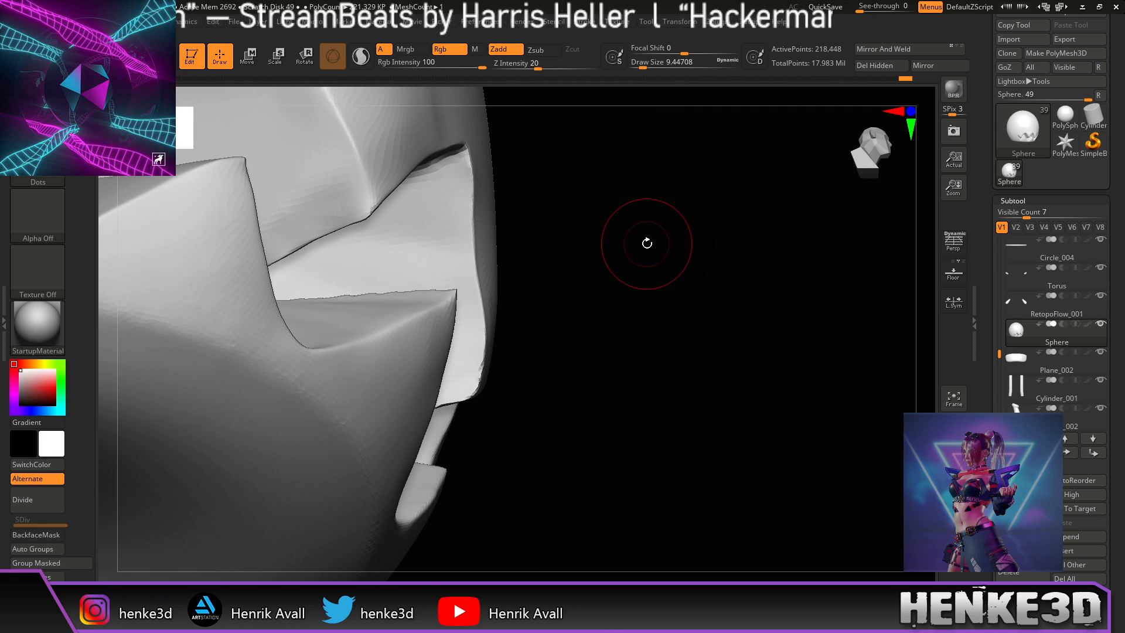
{"action": "left_click_drag", "start_coordinate": [643, 66], "coordinate": [647, 66]}
{"action": "left_click_drag", "start_coordinate": [473, 230], "coordinate": [480, 257]}
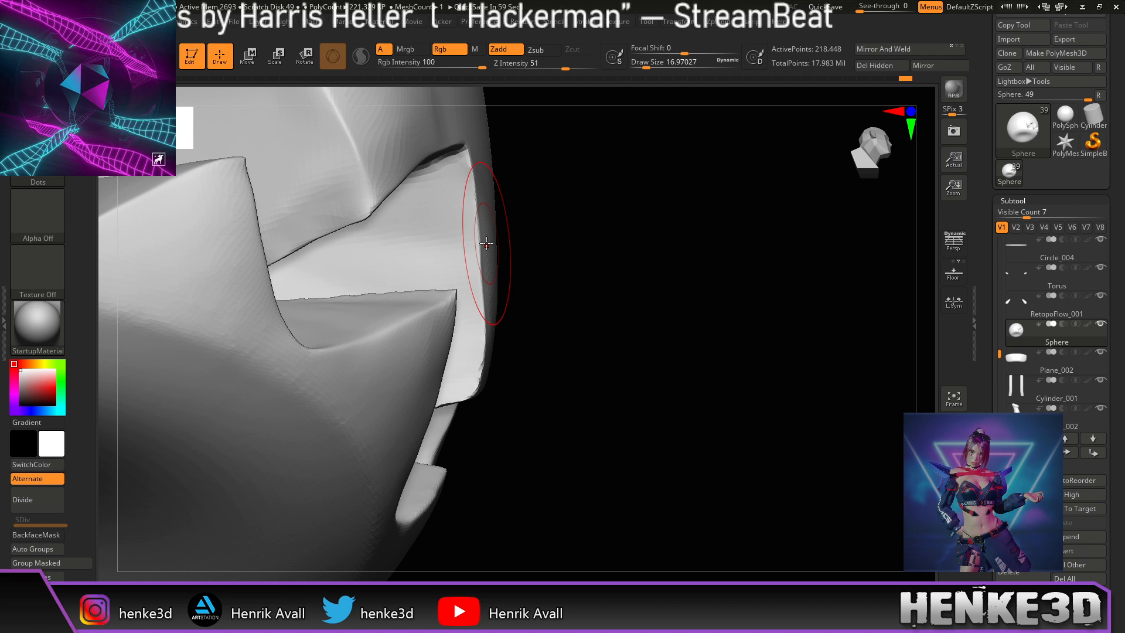
{"action": "mouse_move", "coordinate": [791, 309]}
{"action": "left_mouse_down"}
{"action": "mouse_move", "coordinate": [740, 306]}
{"action": "mouse_move", "coordinate": [715, 246]}
{"action": "mouse_move", "coordinate": [724, 213]}
{"action": "mouse_move", "coordinate": [608, 201]}
{"action": "mouse_move", "coordinate": [607, 166]}
{"action": "mouse_move", "coordinate": [445, 281]}
{"action": "left_mouse_up"}
{"action": "mouse_move", "coordinate": [538, 195]}
{"action": "left_mouse_down"}
{"action": "mouse_move", "coordinate": [560, 197]}
{"action": "mouse_move", "coordinate": [533, 246]}
{"action": "left_mouse_up"}
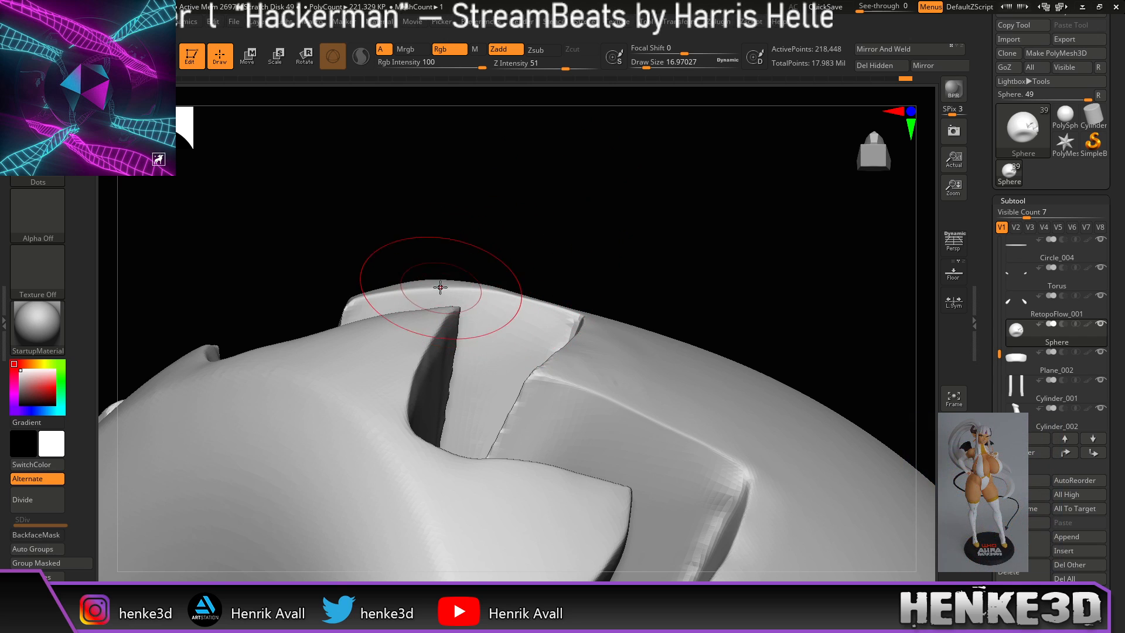
{"action": "mouse_move", "coordinate": [540, 191]}
{"action": "left_mouse_down"}
{"action": "mouse_move", "coordinate": [592, 211]}
{"action": "mouse_move", "coordinate": [593, 199]}
{"action": "mouse_move", "coordinate": [334, 294]}
{"action": "left_mouse_up"}
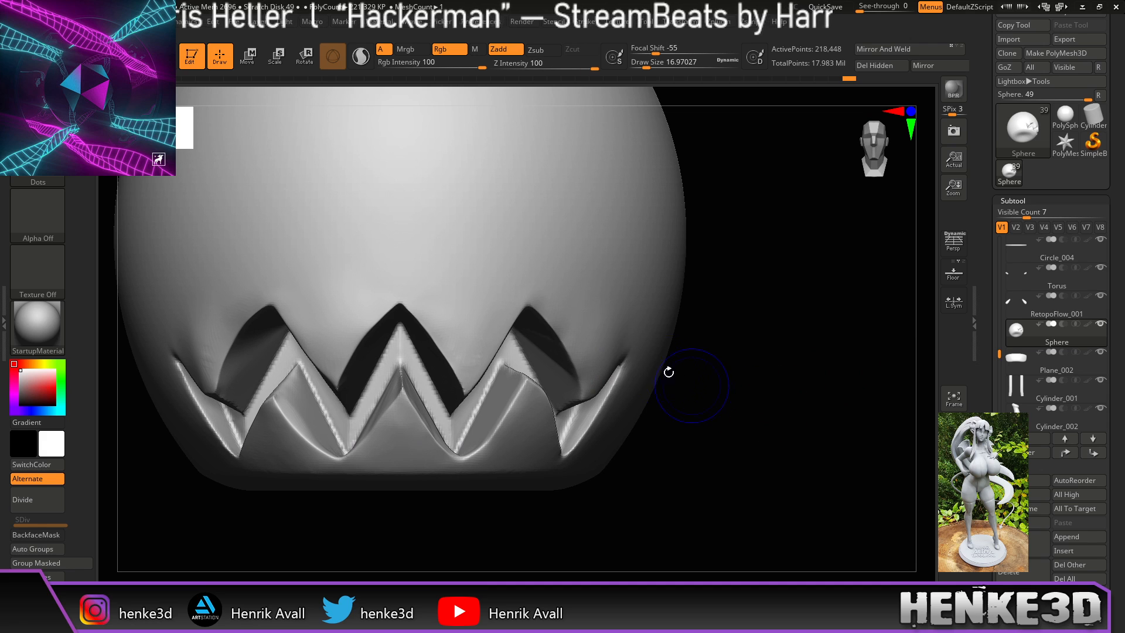
Step: Smooth the stretched edges above the left zigzag teeth, orbiting to inspect the mouth from each side
{"action": "left_click_drag", "start_coordinate": [789, 262], "coordinate": [653, 281]}
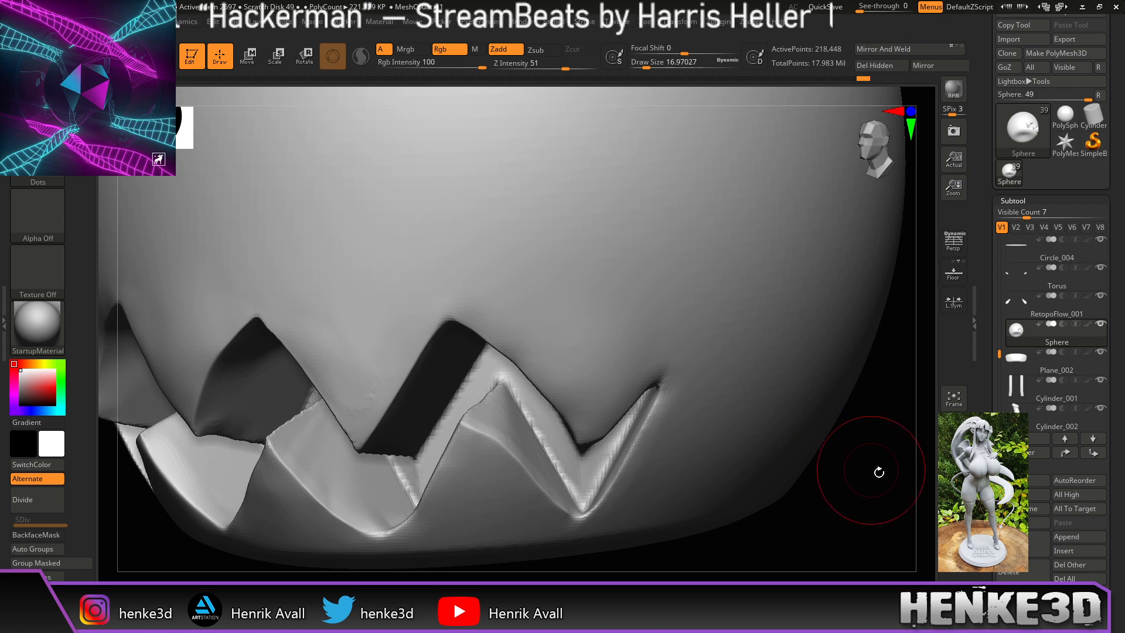
{"action": "mouse_move", "coordinate": [879, 470]}
{"action": "left_mouse_down"}
{"action": "mouse_move", "coordinate": [860, 327]}
{"action": "mouse_move", "coordinate": [819, 347]}
{"action": "mouse_move", "coordinate": [814, 333]}
{"action": "left_mouse_up"}
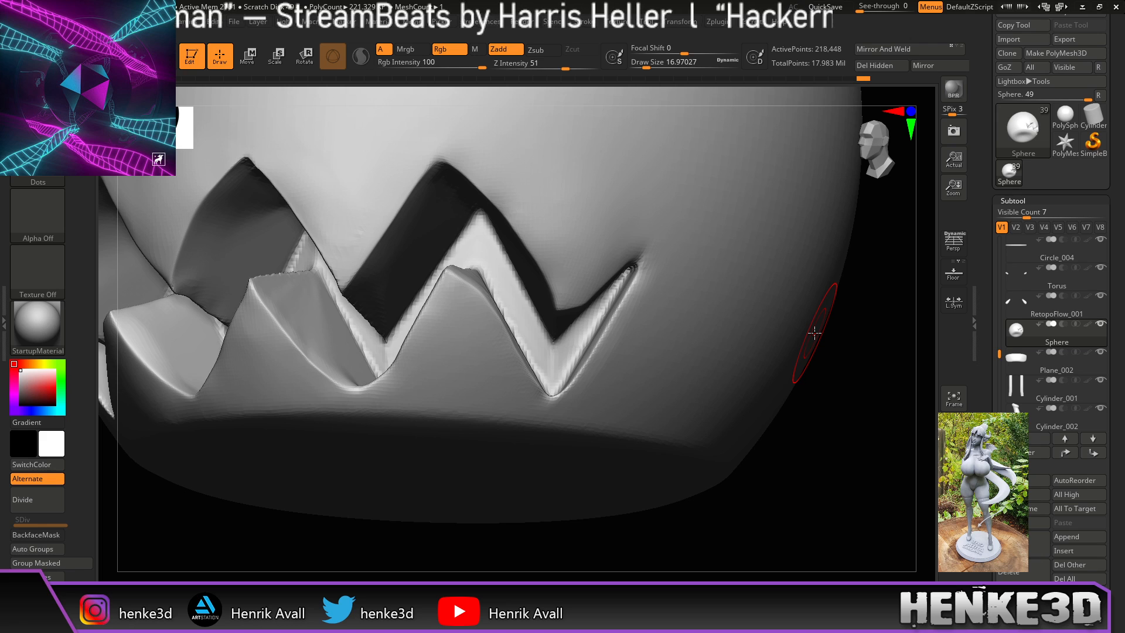
{"action": "mouse_move", "coordinate": [665, 539]}
{"action": "left_mouse_down", "text": "shift"}
{"action": "mouse_move", "coordinate": [671, 547]}
{"action": "mouse_move", "coordinate": [731, 510]}
{"action": "left_mouse_up", "text": "shift"}
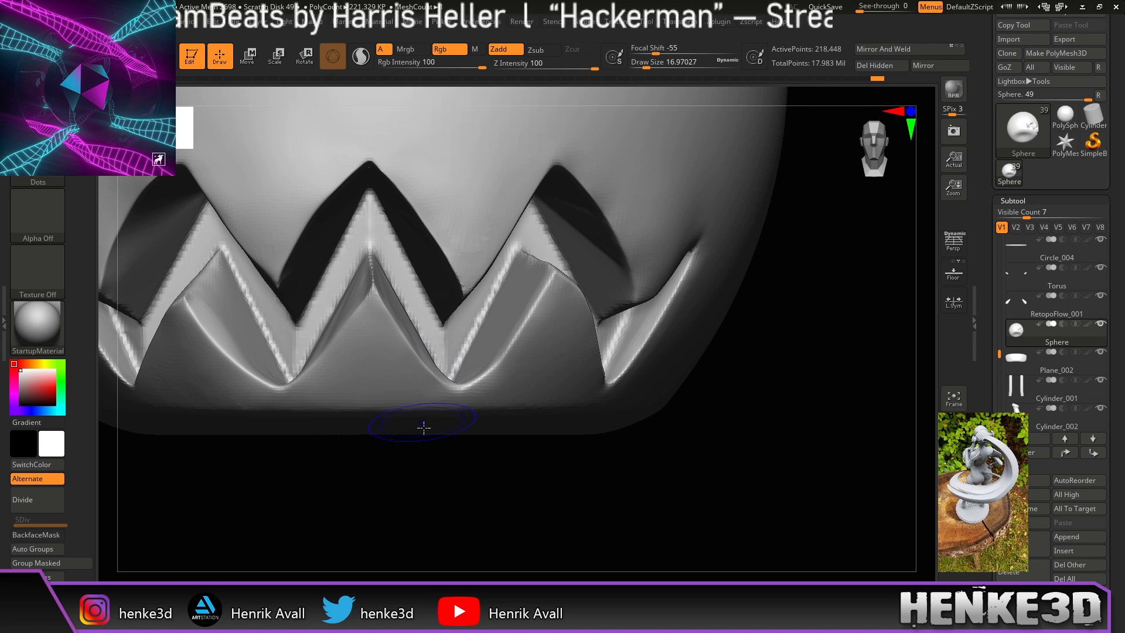
{"action": "left_click_drag", "start_coordinate": [400, 492], "coordinate": [610, 454], "text": "alt"}
{"action": "left_click_drag", "start_coordinate": [503, 498], "coordinate": [565, 450]}
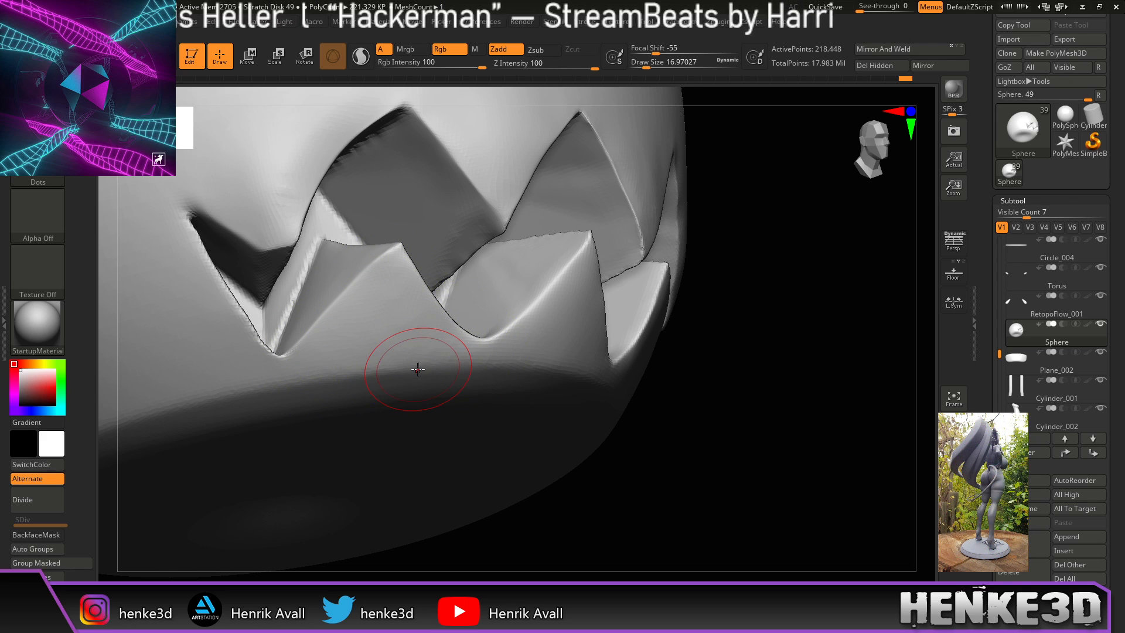
{"action": "mouse_move", "coordinate": [748, 410]}
{"action": "left_mouse_down"}
{"action": "mouse_move", "coordinate": [726, 427]}
{"action": "mouse_move", "coordinate": [754, 419]}
{"action": "mouse_move", "coordinate": [747, 433]}
{"action": "left_mouse_up"}
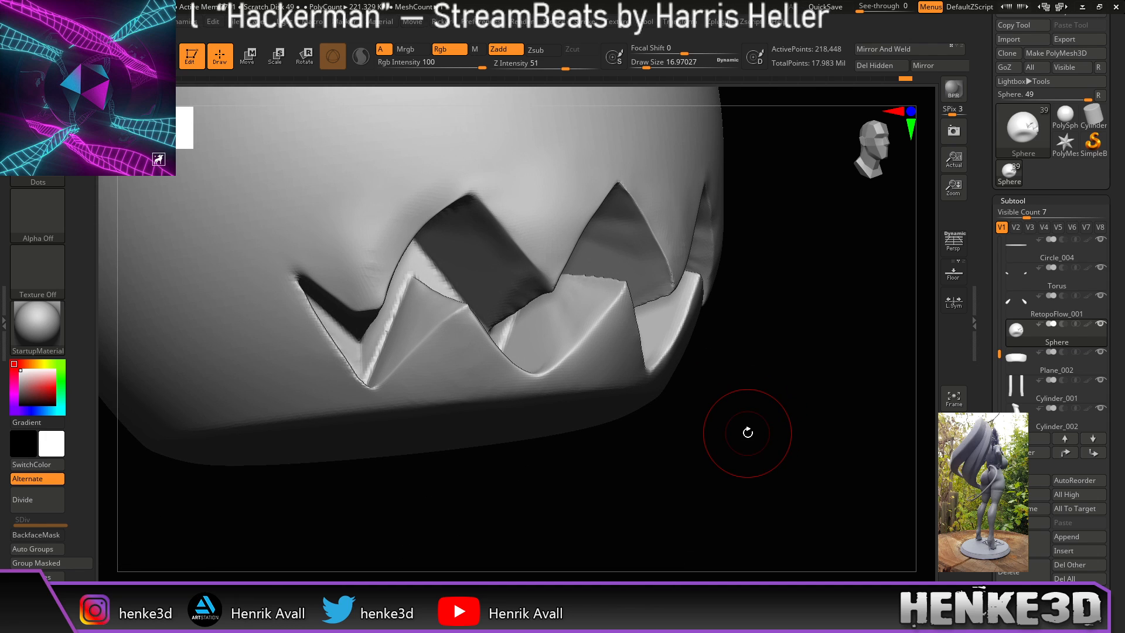
{"action": "mouse_move", "coordinate": [382, 229]}
{"action": "left_mouse_down", "text": "shift"}
{"action": "mouse_move", "coordinate": [399, 201]}
{"action": "mouse_move", "coordinate": [373, 235]}
{"action": "left_mouse_up", "text": "shift"}
{"action": "mouse_move", "coordinate": [636, 450]}
{"action": "left_mouse_down"}
{"action": "mouse_move", "coordinate": [581, 455]}
{"action": "mouse_move", "coordinate": [589, 387]}
{"action": "mouse_move", "coordinate": [585, 463]}
{"action": "mouse_move", "coordinate": [563, 452]}
{"action": "left_mouse_up"}
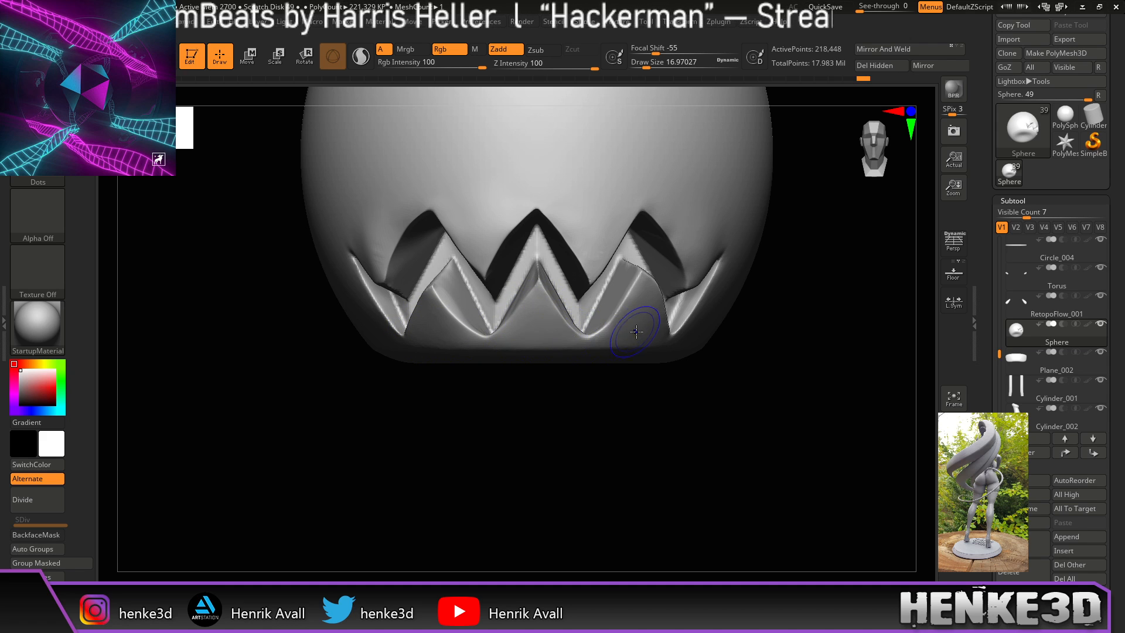
{"action": "left_click_drag", "start_coordinate": [713, 410], "coordinate": [649, 407]}
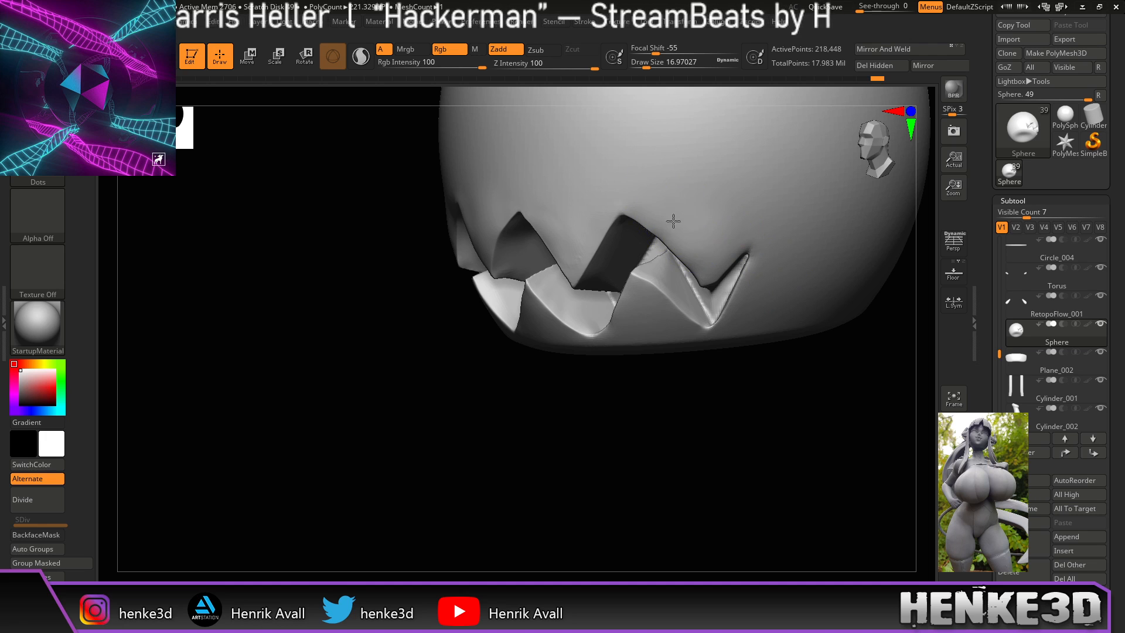
{"action": "mouse_move", "coordinate": [754, 438]}
{"action": "left_mouse_down"}
{"action": "mouse_move", "coordinate": [635, 475]}
{"action": "mouse_move", "coordinate": [662, 497]}
{"action": "mouse_move", "coordinate": [652, 495]}
{"action": "left_mouse_up"}
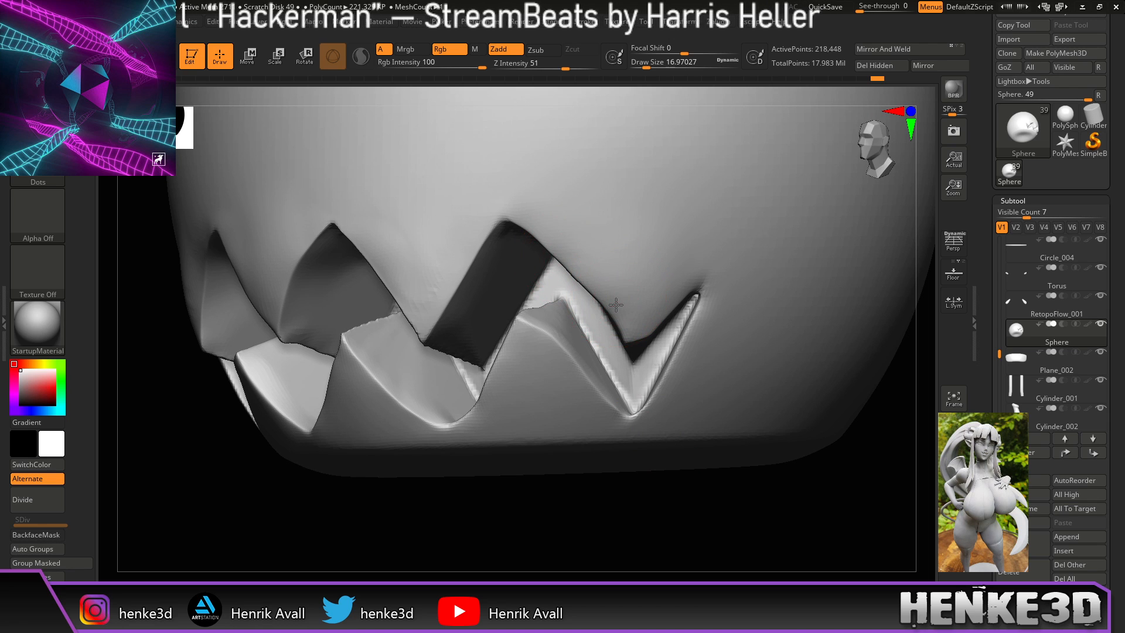
{"action": "mouse_move", "coordinate": [564, 518]}
{"action": "left_mouse_down"}
{"action": "mouse_move", "coordinate": [603, 540]}
{"action": "mouse_move", "coordinate": [852, 262]}
{"action": "mouse_move", "coordinate": [817, 307]}
{"action": "mouse_move", "coordinate": [821, 321]}
{"action": "mouse_move", "coordinate": [793, 299]}
{"action": "mouse_move", "coordinate": [806, 356]}
{"action": "mouse_move", "coordinate": [804, 332]}
{"action": "left_mouse_up"}
{"action": "mouse_move", "coordinate": [844, 409]}
{"action": "left_mouse_down", "text": "alt"}
{"action": "mouse_move", "coordinate": [811, 432]}
{"action": "mouse_move", "coordinate": [834, 434]}
{"action": "mouse_move", "coordinate": [813, 422]}
{"action": "mouse_move", "coordinate": [825, 422]}
{"action": "mouse_move", "coordinate": [740, 404]}
{"action": "mouse_move", "coordinate": [842, 430]}
{"action": "mouse_move", "coordinate": [803, 434]}
{"action": "mouse_move", "coordinate": [811, 448]}
{"action": "mouse_move", "coordinate": [794, 436]}
{"action": "left_mouse_up", "text": "alt"}
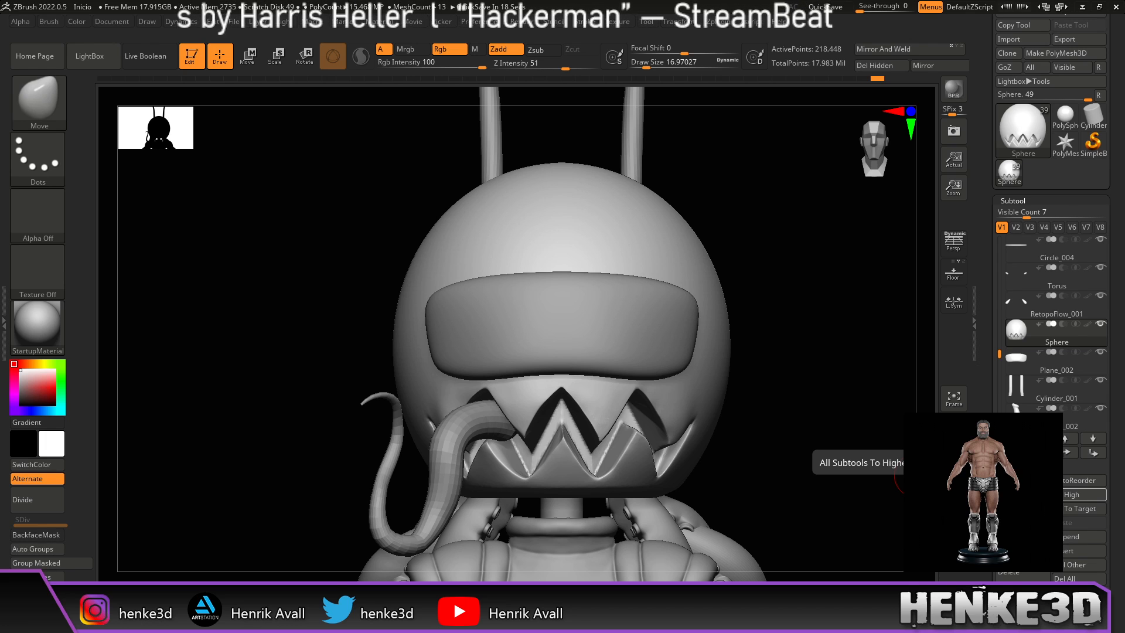
{"action": "left_click_drag", "start_coordinate": [784, 380], "coordinate": [724, 408], "text": "alt"}
{"action": "left_click_drag", "start_coordinate": [867, 432], "coordinate": [792, 455], "text": "alt"}
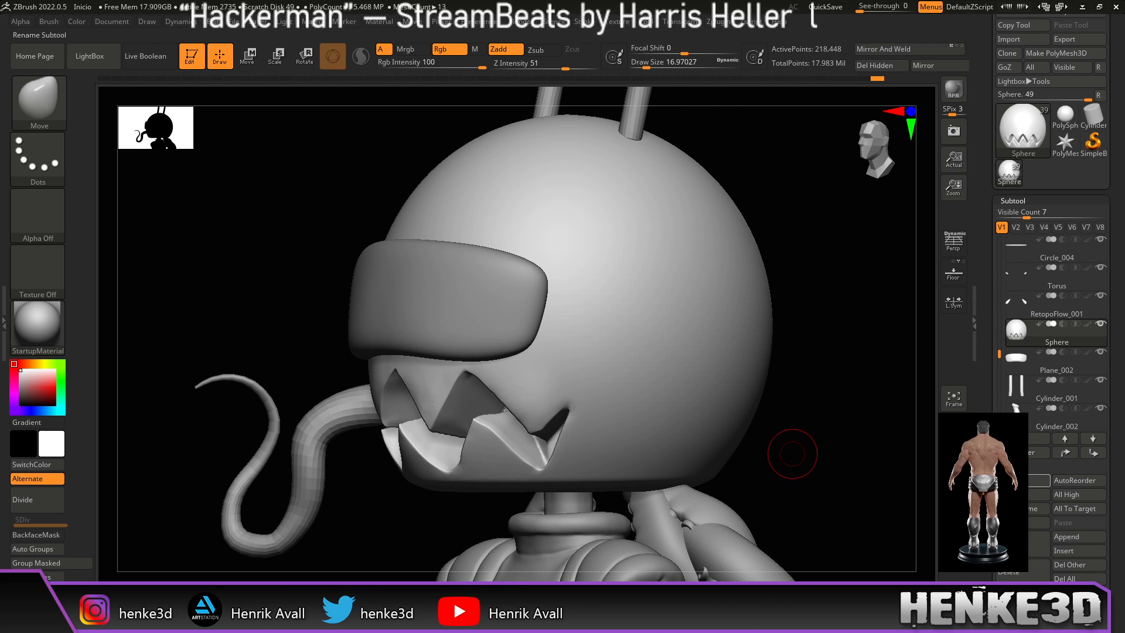
Step: Scroll the Tool palette down to the Geometry/ZRemesher controls and zoom in on the head
{"action": "scroll", "coordinate": [1118, 466], "scroll_direction": "down", "scroll_amount": 1}
{"action": "scroll", "coordinate": [1119, 466], "scroll_direction": "down", "scroll_amount": 5}
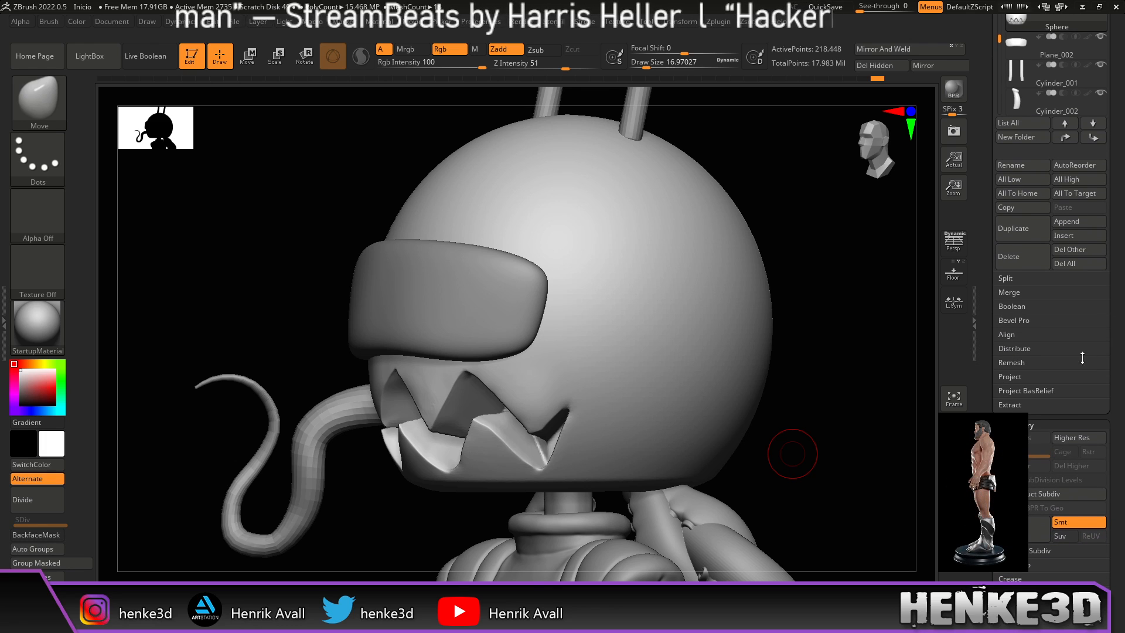
{"action": "scroll", "coordinate": [1094, 412], "scroll_direction": "down", "scroll_amount": 4}
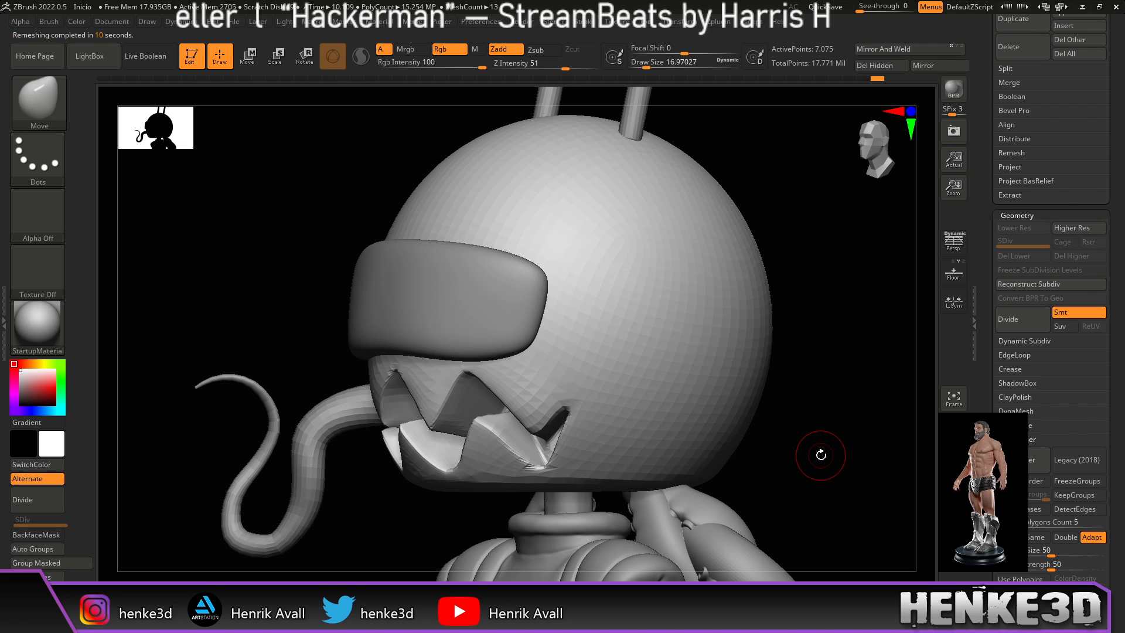
{"action": "mouse_move", "coordinate": [817, 473]}
{"action": "left_mouse_down"}
{"action": "mouse_move", "coordinate": [837, 461]}
{"action": "mouse_move", "coordinate": [786, 463]}
{"action": "mouse_move", "coordinate": [801, 490]}
{"action": "mouse_move", "coordinate": [814, 457]}
{"action": "mouse_move", "coordinate": [748, 467]}
{"action": "mouse_move", "coordinate": [758, 427]}
{"action": "mouse_move", "coordinate": [743, 422]}
{"action": "mouse_move", "coordinate": [756, 408]}
{"action": "mouse_move", "coordinate": [748, 424]}
{"action": "mouse_move", "coordinate": [758, 412]}
{"action": "mouse_move", "coordinate": [764, 439]}
{"action": "mouse_move", "coordinate": [788, 392]}
{"action": "mouse_move", "coordinate": [773, 442]}
{"action": "mouse_move", "coordinate": [783, 467]}
{"action": "mouse_move", "coordinate": [827, 365]}
{"action": "mouse_move", "coordinate": [824, 389]}
{"action": "left_mouse_up"}
Step: Show the wireframe and ZRemesh the head with Half density, then inspect the new topology
{"action": "left_click", "coordinate": [951, 510]}
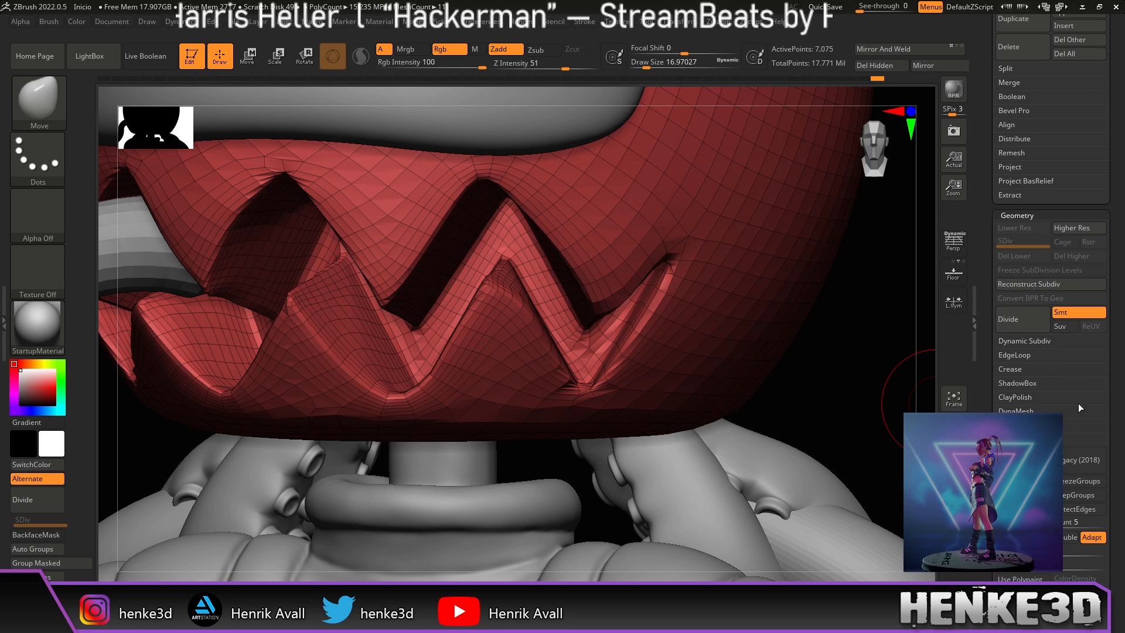
{"action": "left_click", "coordinate": [1009, 537]}
{"action": "left_click", "coordinate": [1023, 460]}
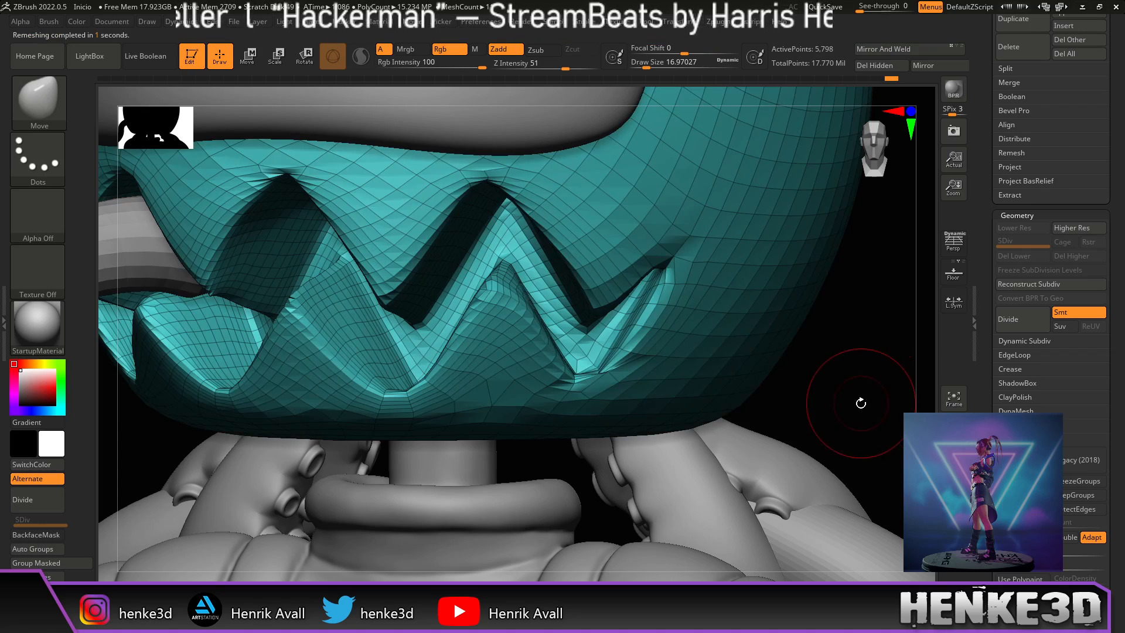
{"action": "mouse_move", "coordinate": [861, 402]}
{"action": "left_mouse_down"}
{"action": "mouse_move", "coordinate": [844, 434]}
{"action": "mouse_move", "coordinate": [812, 383]}
{"action": "mouse_move", "coordinate": [804, 402]}
{"action": "mouse_move", "coordinate": [816, 406]}
{"action": "mouse_move", "coordinate": [787, 434]}
{"action": "mouse_move", "coordinate": [819, 429]}
{"action": "mouse_move", "coordinate": [809, 451]}
{"action": "mouse_move", "coordinate": [838, 455]}
{"action": "mouse_move", "coordinate": [568, 547]}
{"action": "mouse_move", "coordinate": [409, 510]}
{"action": "mouse_move", "coordinate": [426, 503]}
{"action": "left_mouse_up"}
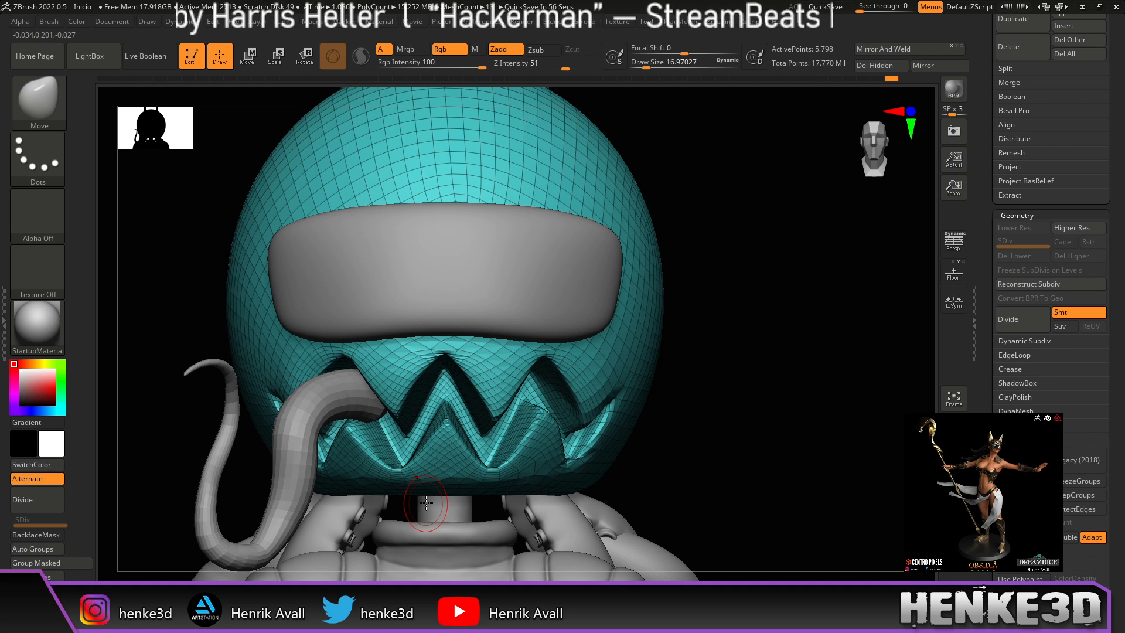
Step: Hide the wireframe and subdivide the remeshed head to level 3 (92,738 points)
{"action": "left_click", "coordinate": [954, 512]}
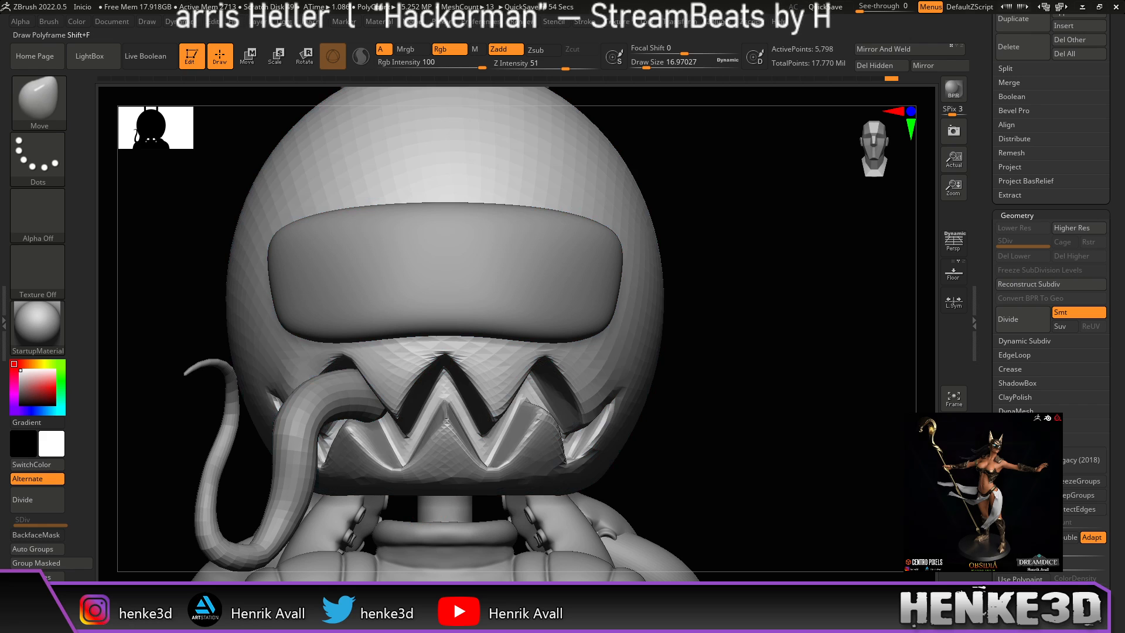
{"action": "mouse_move", "coordinate": [731, 424]}
{"action": "left_mouse_down", "text": "alt"}
{"action": "mouse_move", "coordinate": [760, 443]}
{"action": "mouse_move", "coordinate": [799, 434]}
{"action": "left_mouse_up", "text": "alt"}
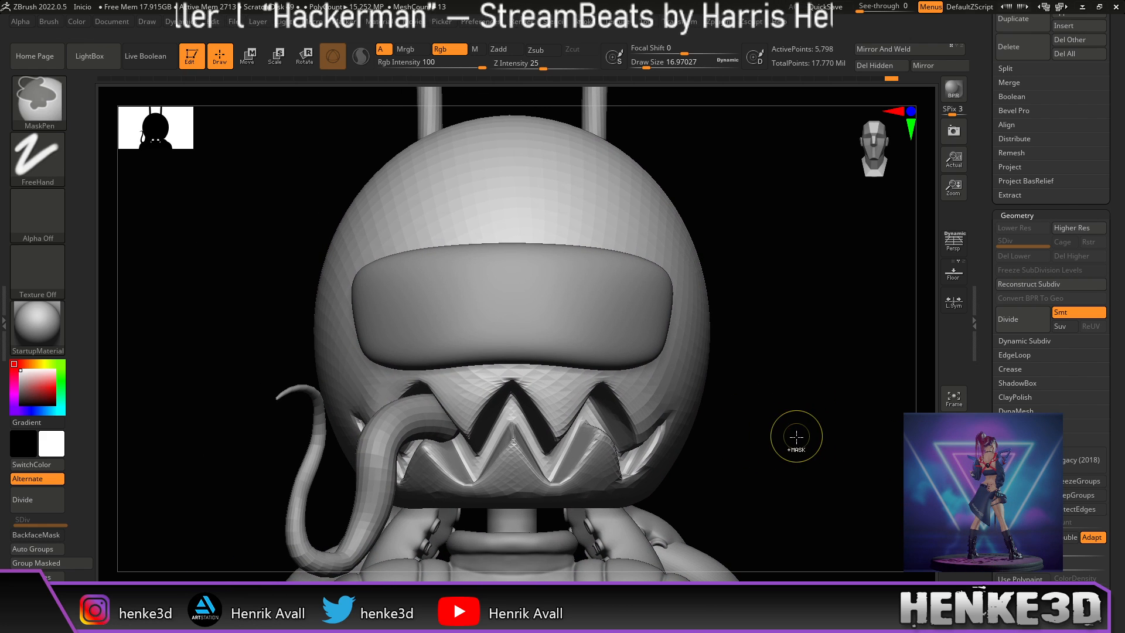
{"action": "key", "text": "ctrl+d"}
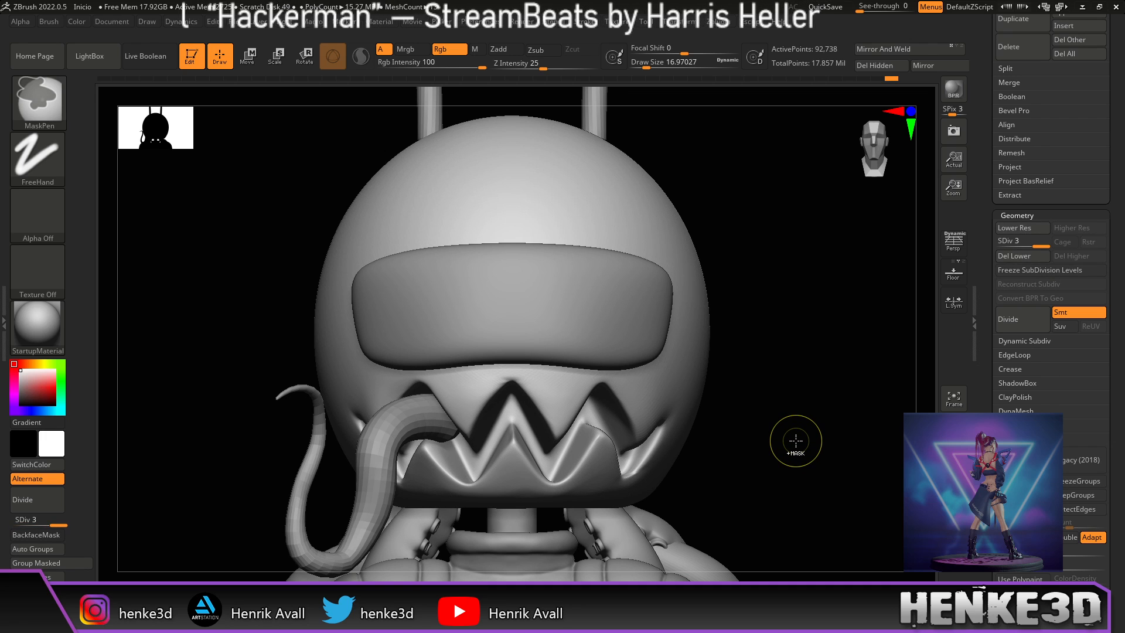
{"action": "mouse_move", "coordinate": [793, 442]}
{"action": "left_mouse_down", "text": "alt"}
{"action": "mouse_move", "coordinate": [806, 475]}
{"action": "mouse_move", "coordinate": [801, 457]}
{"action": "mouse_move", "coordinate": [823, 414]}
{"action": "mouse_move", "coordinate": [831, 433]}
{"action": "mouse_move", "coordinate": [848, 421]}
{"action": "left_mouse_up", "text": "alt"}
Step: Smooth around the mouth and teeth at brush size about 8.4, then subdivide to SDiv 4
{"action": "left_click_drag", "start_coordinate": [639, 63], "coordinate": [635, 63]}
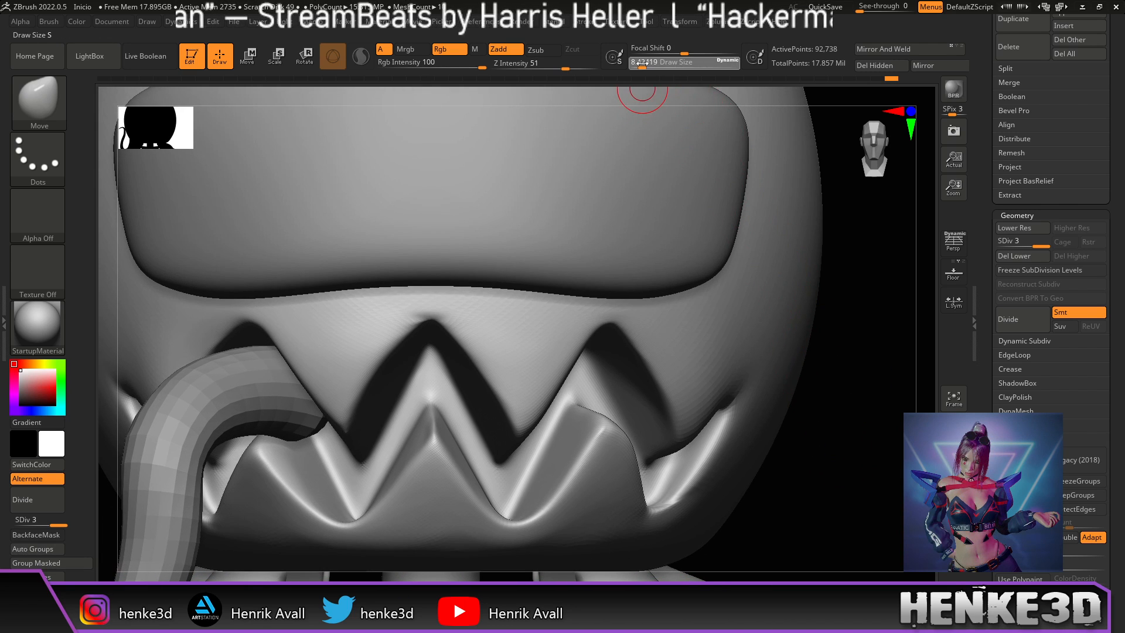
{"action": "key", "text": "shift"}
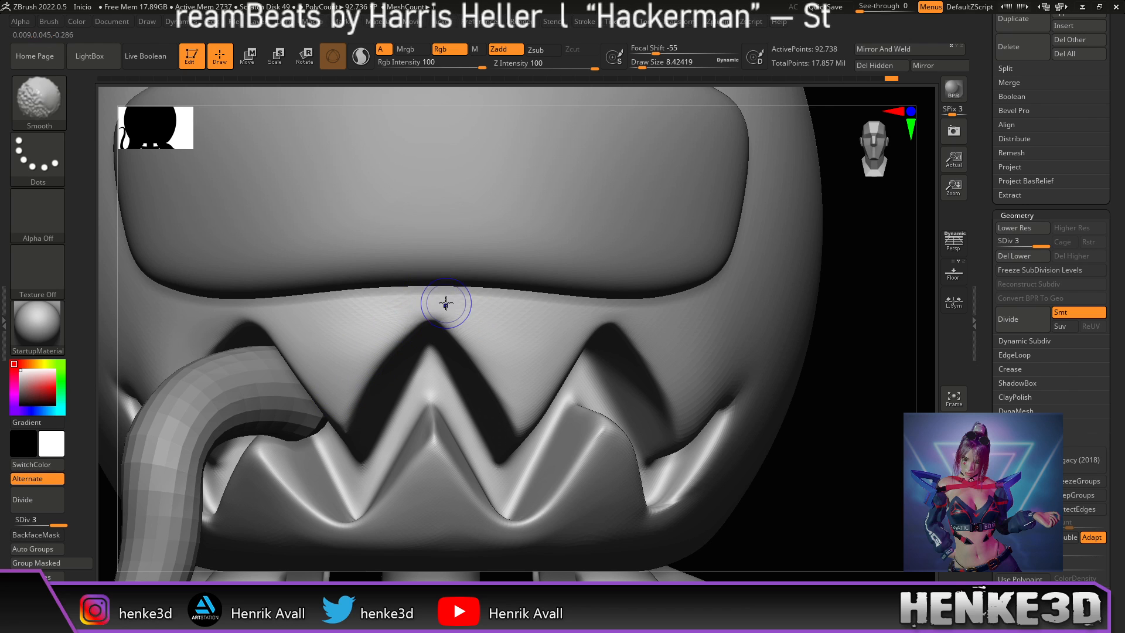
{"action": "left_click_drag", "start_coordinate": [804, 472], "coordinate": [859, 352], "text": "alt"}
{"action": "key", "text": "shift"}
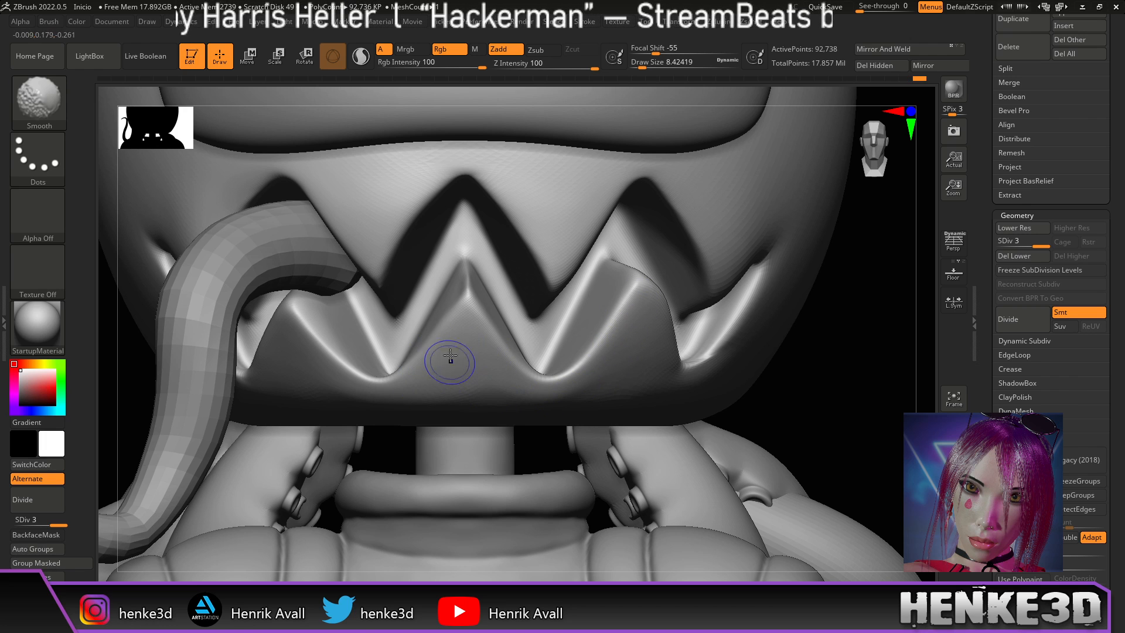
{"action": "left_click_drag", "start_coordinate": [858, 407], "coordinate": [822, 364], "text": "alt"}
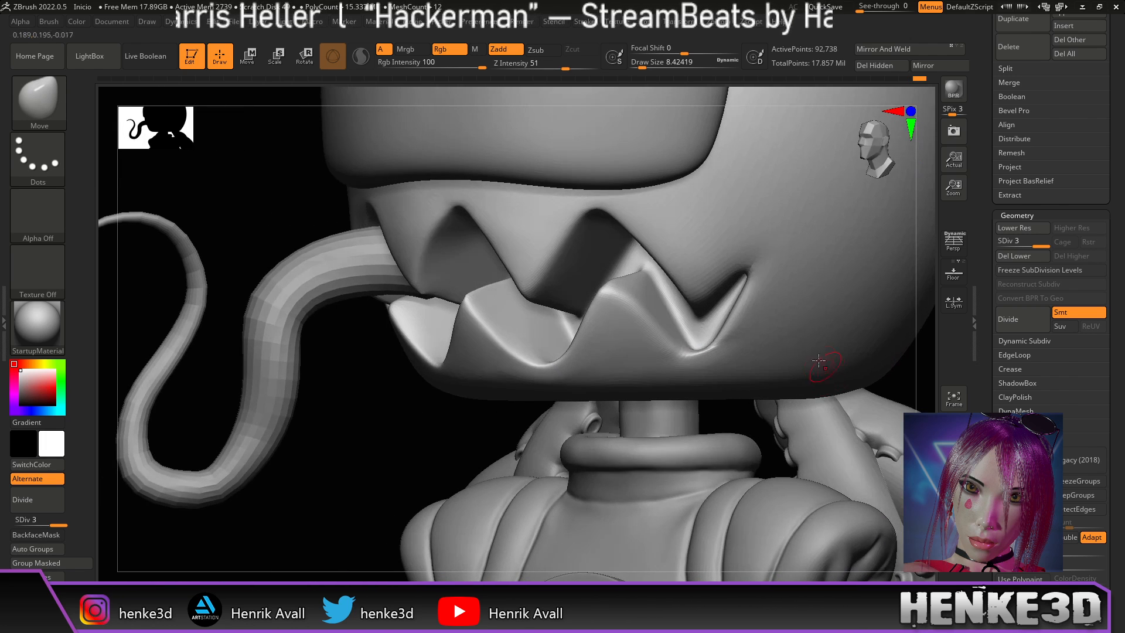
{"action": "key", "text": "shift"}
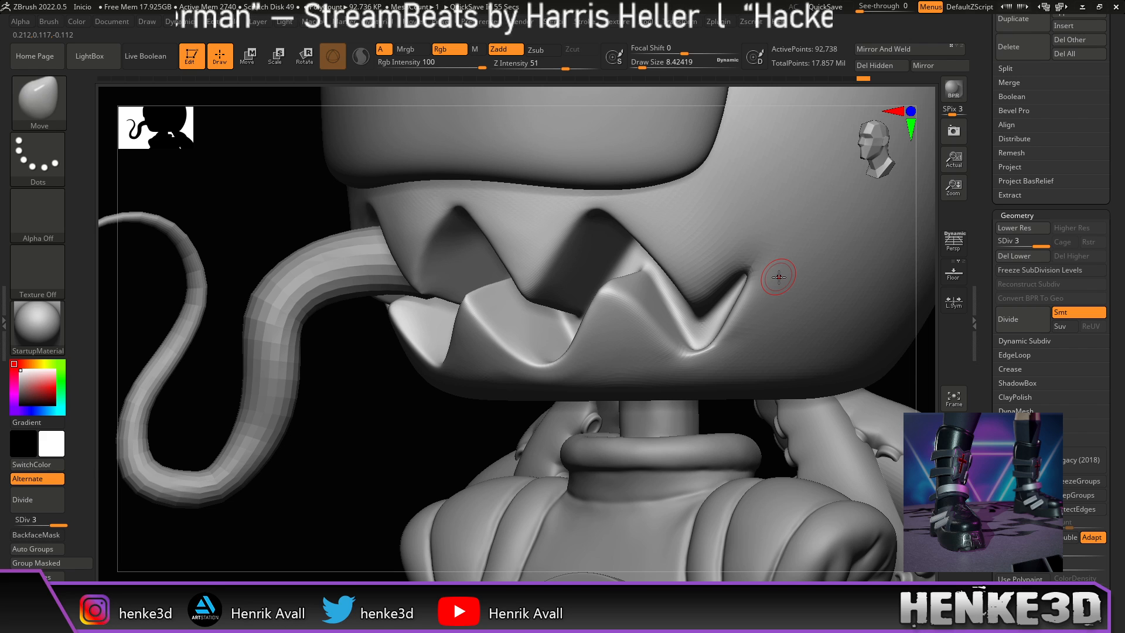
{"action": "key", "text": "ctrl+d"}
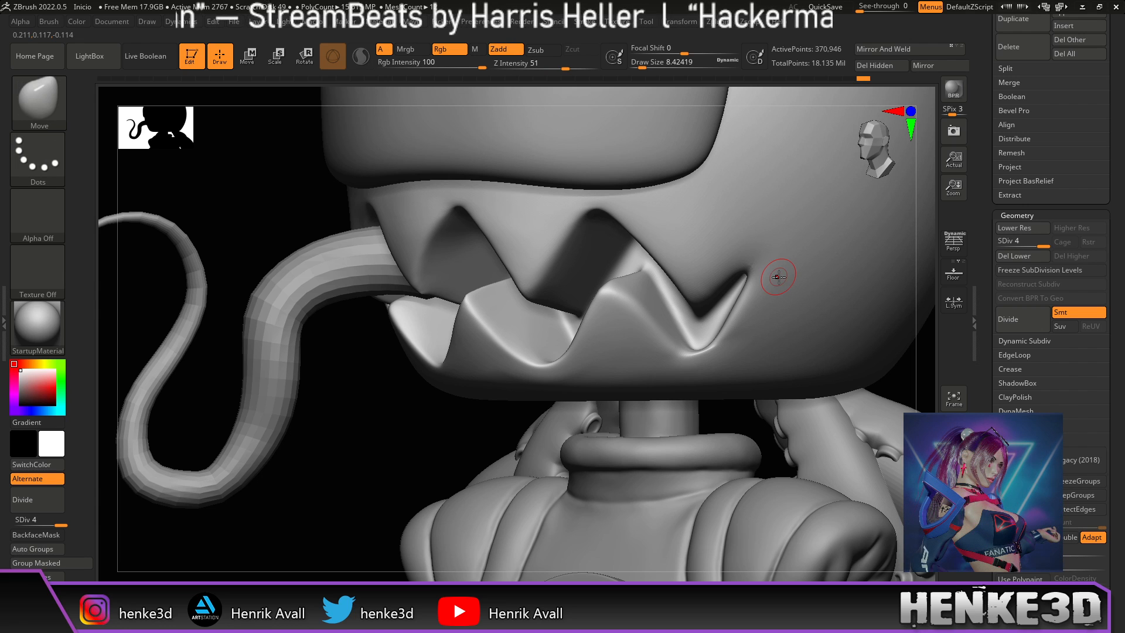
{"action": "left_click_drag", "start_coordinate": [920, 363], "coordinate": [794, 452]}
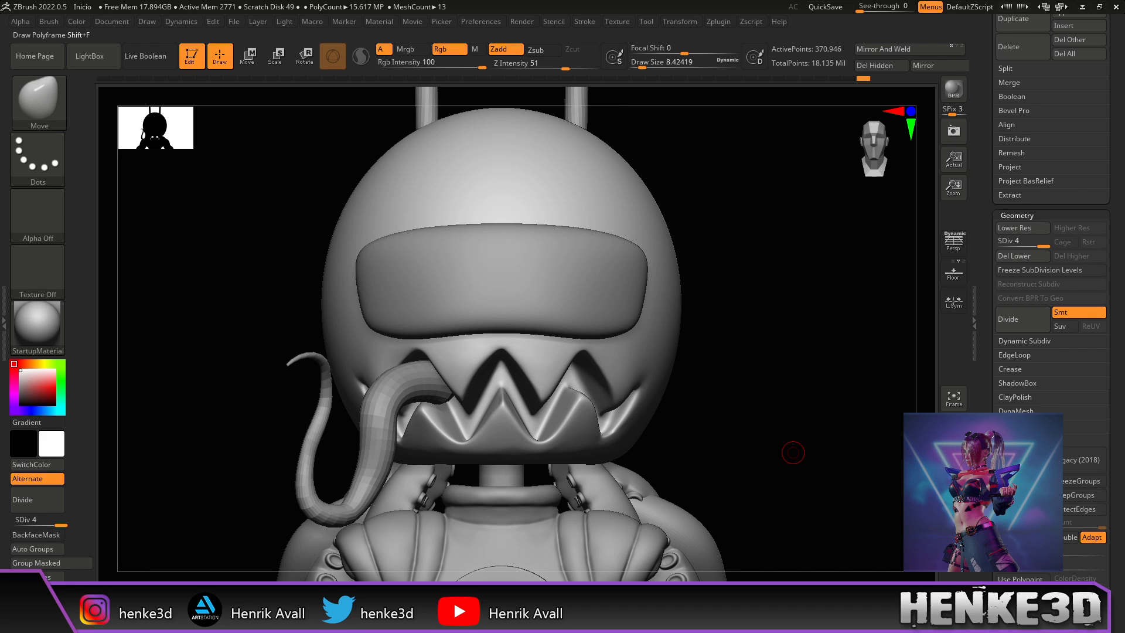
Step: Leave a frontal snapshot of the head and turn the live model into profile beside it
{"action": "key", "text": "shift+f"}
{"action": "left_click", "coordinate": [953, 487]}
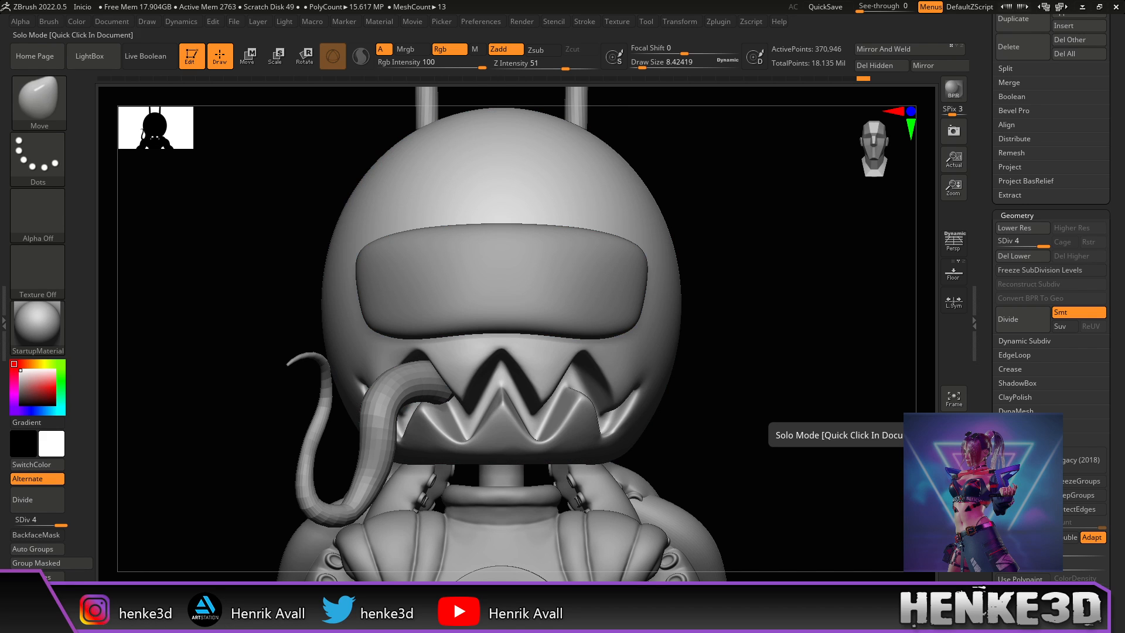
{"action": "mouse_move", "coordinate": [860, 497]}
{"action": "left_mouse_down", "text": "alt"}
{"action": "mouse_move", "coordinate": [846, 472]}
{"action": "mouse_move", "coordinate": [603, 473]}
{"action": "mouse_move", "coordinate": [599, 484]}
{"action": "left_mouse_up", "text": "alt"}
{"action": "left_click_drag", "start_coordinate": [626, 444], "coordinate": [891, 449], "text": "alt"}
{"action": "left_click_drag", "start_coordinate": [892, 449], "coordinate": [829, 458]}
{"action": "left_click_drag", "start_coordinate": [641, 545], "coordinate": [616, 533]}
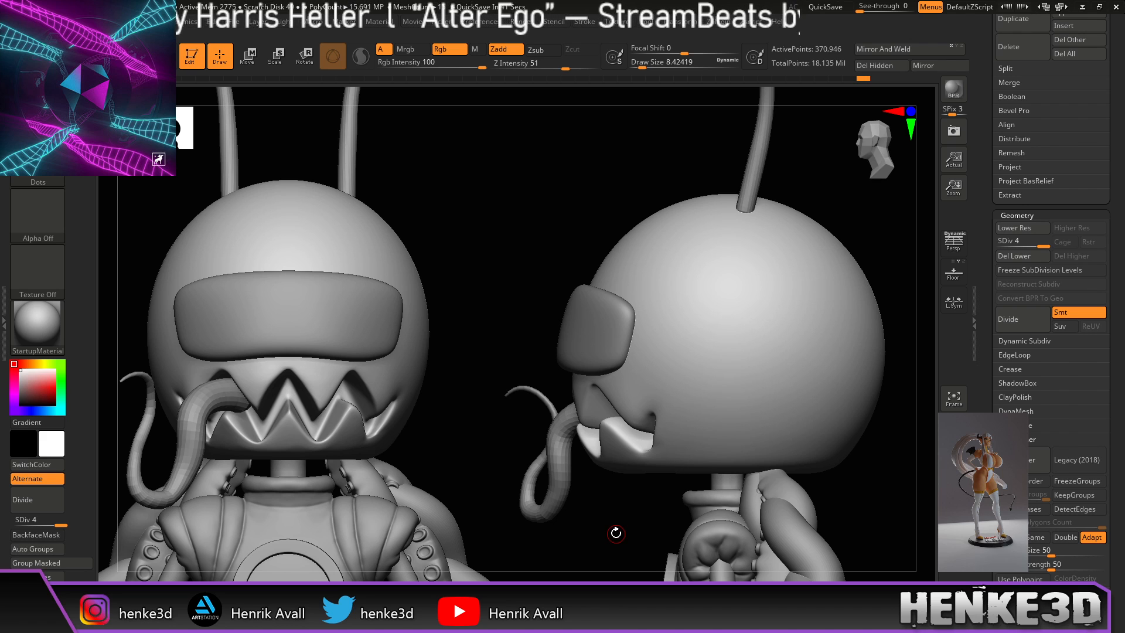
Step: Lower the head's subdivision level, show its wireframe and greatly enlarge the brush
{"action": "left_click_drag", "start_coordinate": [1023, 243], "coordinate": [1007, 251]}
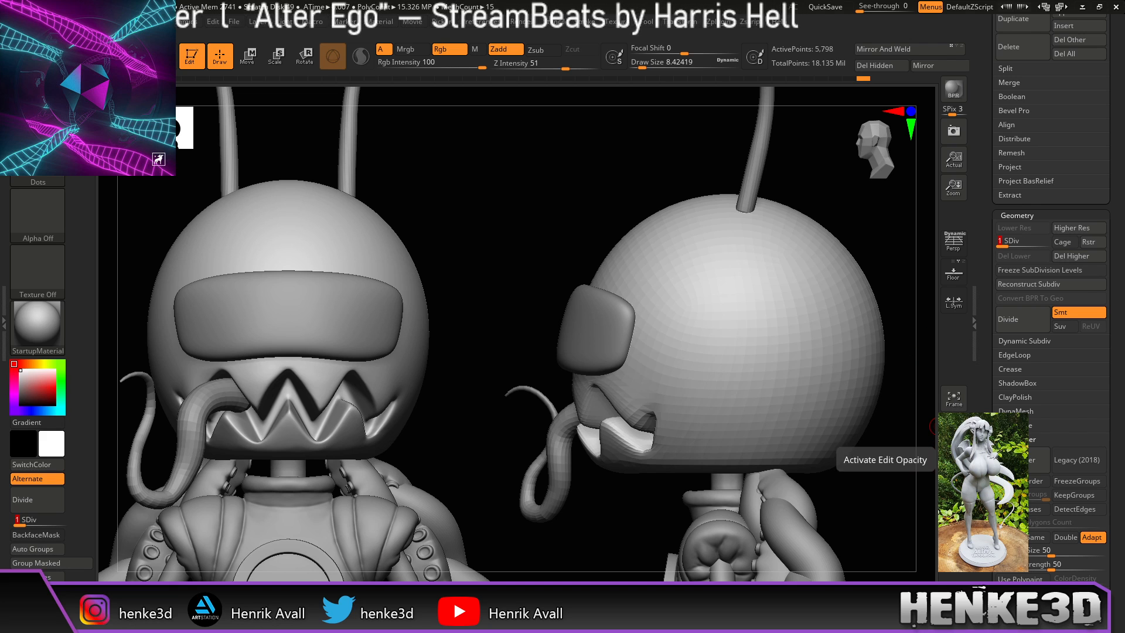
{"action": "left_click", "coordinate": [954, 481]}
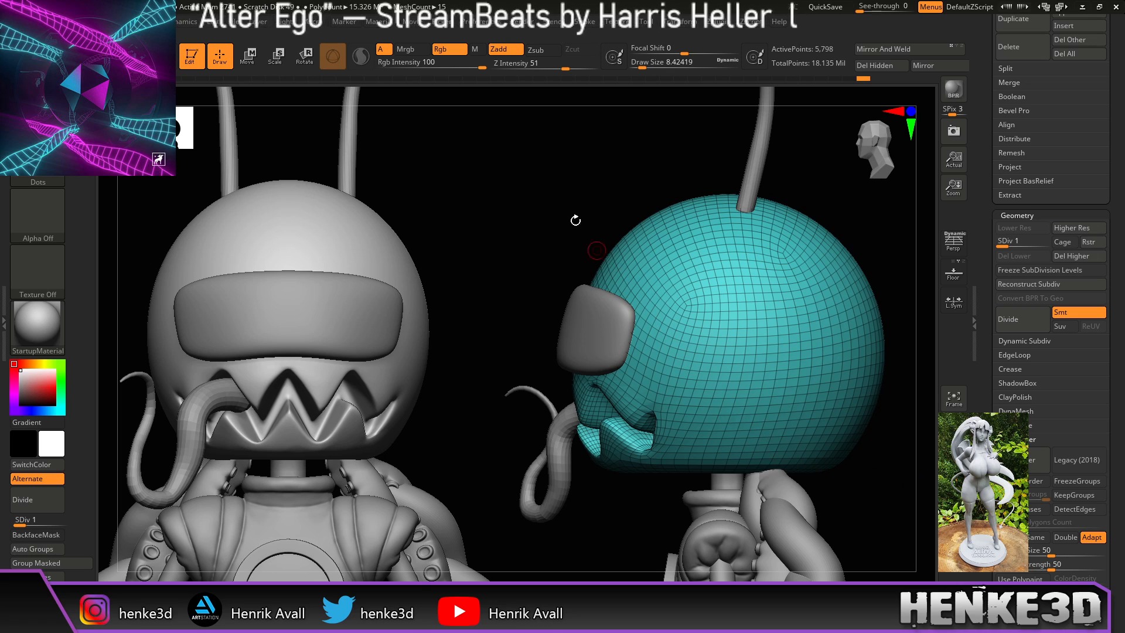
{"action": "left_click_drag", "start_coordinate": [644, 67], "coordinate": [679, 65]}
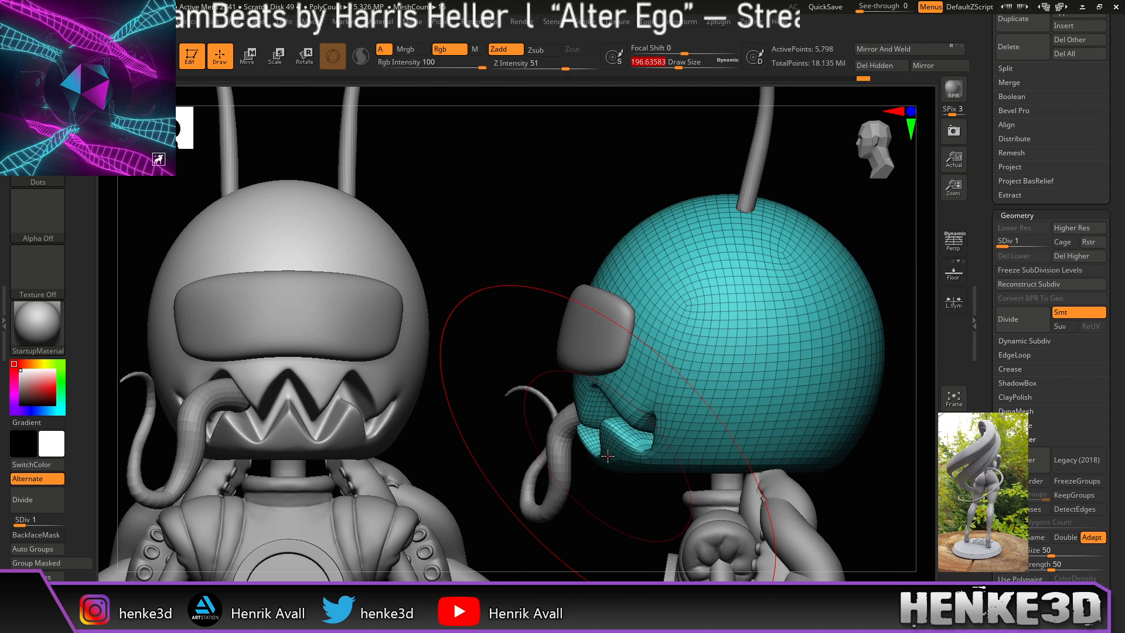
{"action": "left_click_drag", "start_coordinate": [679, 64], "coordinate": [688, 64]}
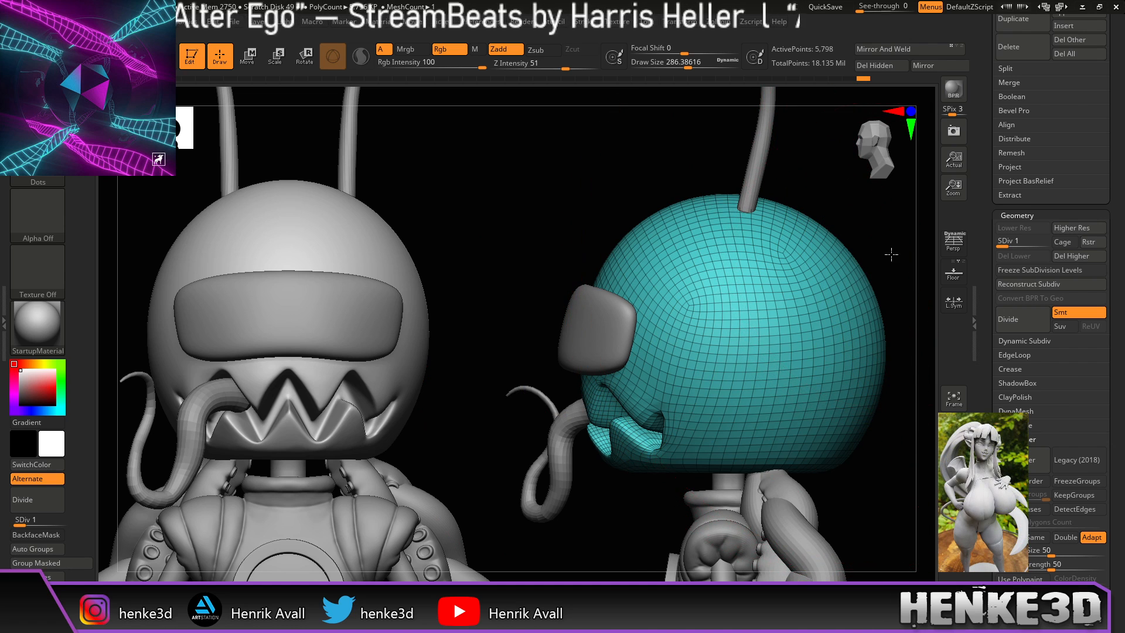
Step: Reposition the right-hand head, set brush size to about 108, and return it to SDiv 4
{"action": "left_click_drag", "start_coordinate": [869, 285], "coordinate": [823, 276]}
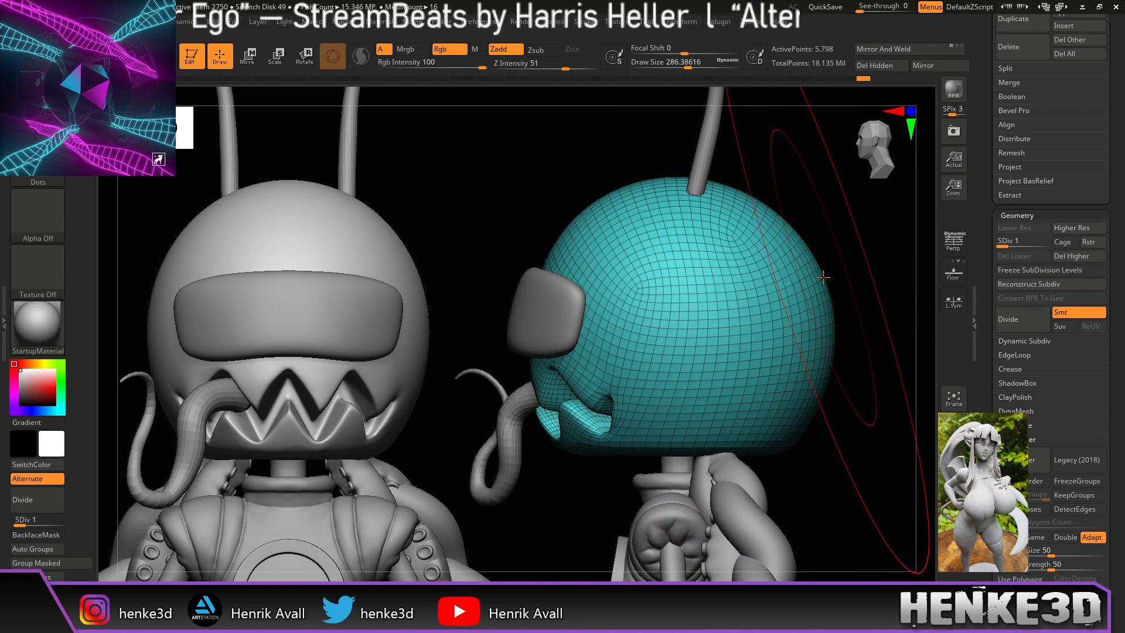
{"action": "left_click", "coordinate": [854, 430]}
{"action": "left_click_drag", "start_coordinate": [851, 439], "coordinate": [856, 462], "text": "alt"}
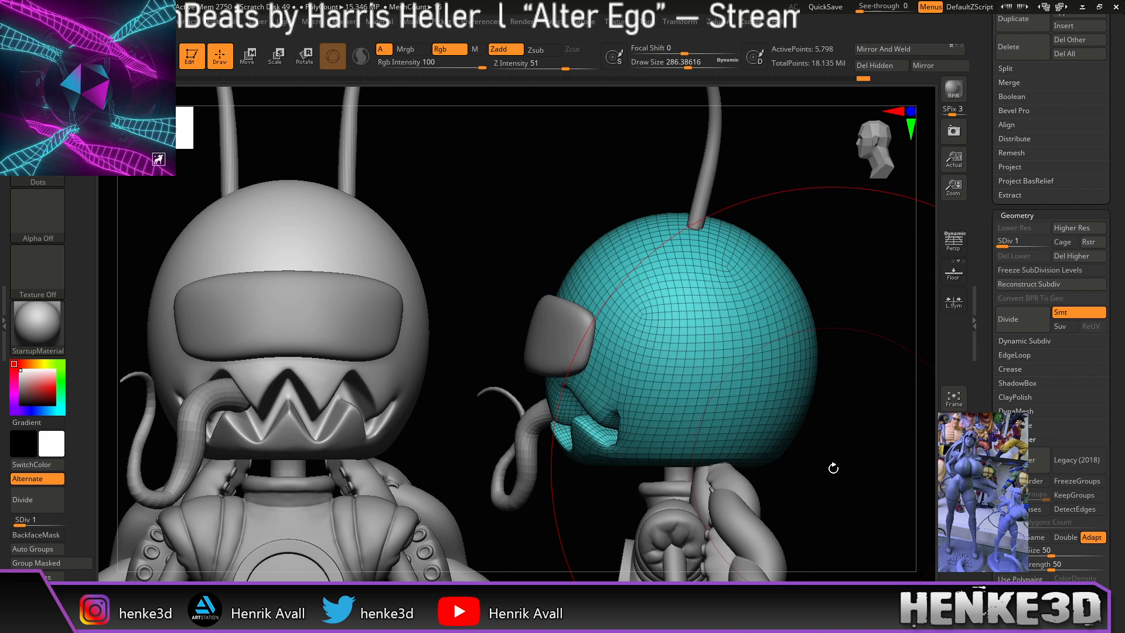
{"action": "left_click_drag", "start_coordinate": [686, 65], "coordinate": [666, 65]}
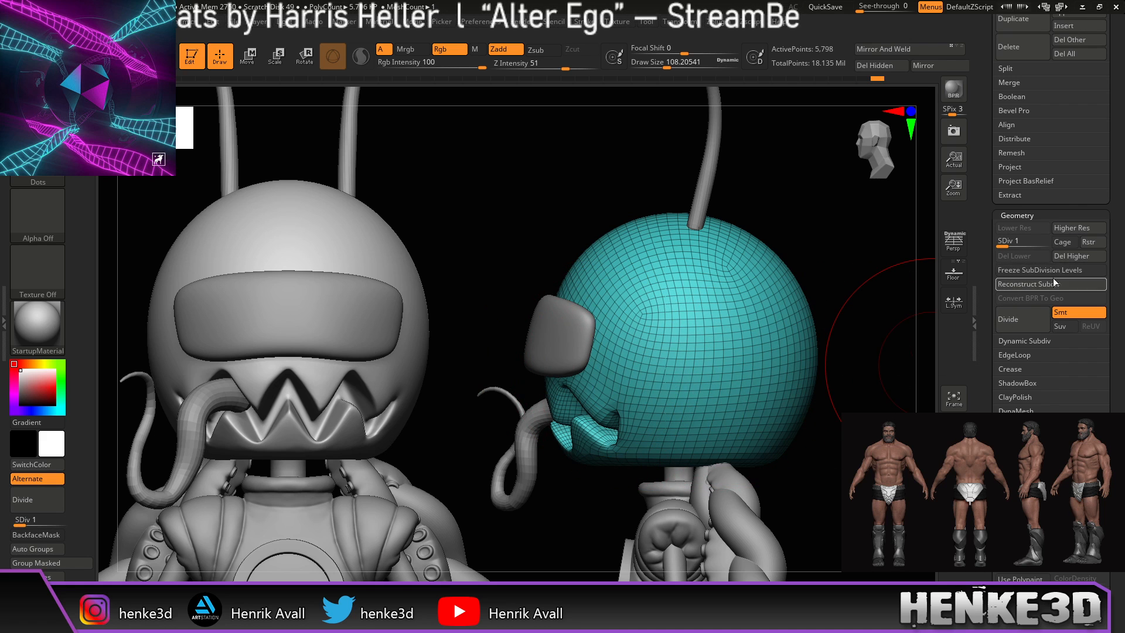
{"action": "left_click_drag", "start_coordinate": [1047, 245], "coordinate": [1048, 246]}
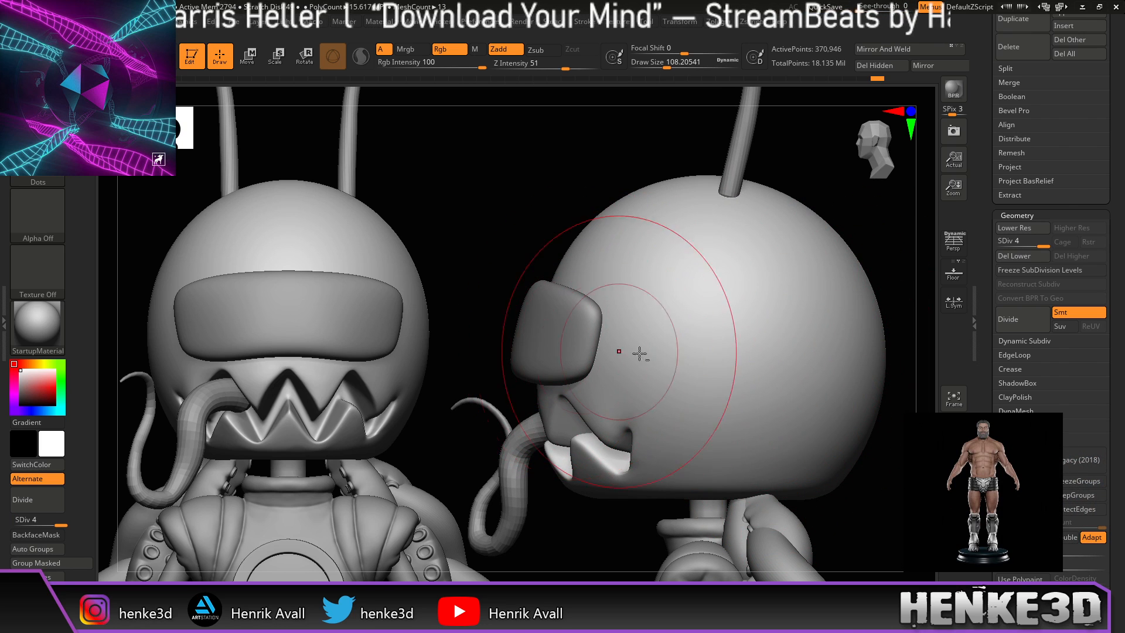
Step: Select the visor and shift it slightly right with the Move gizmo
{"action": "left_click", "coordinate": [557, 328], "text": "alt"}
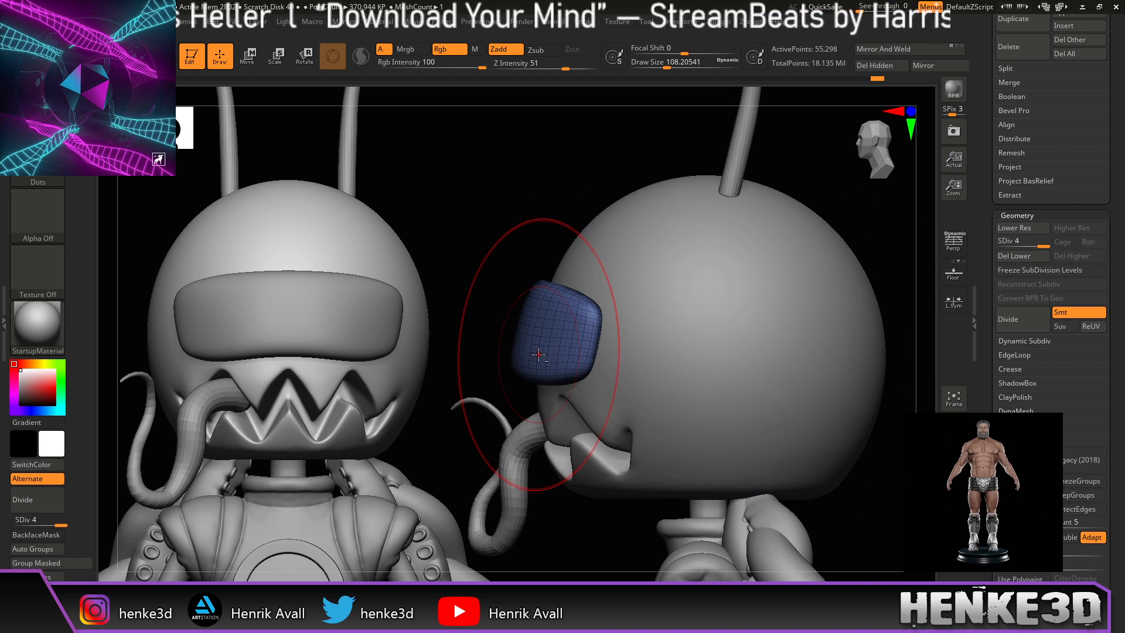
{"action": "key", "text": "w"}
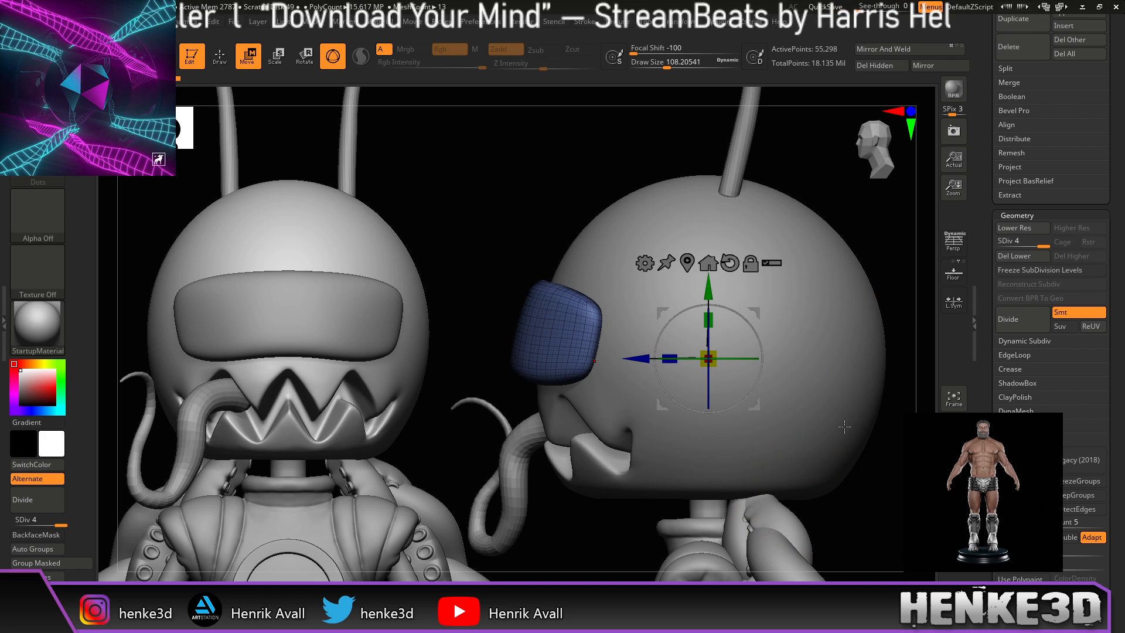
{"action": "left_click_drag", "start_coordinate": [756, 315], "coordinate": [616, 282], "text": "alt"}
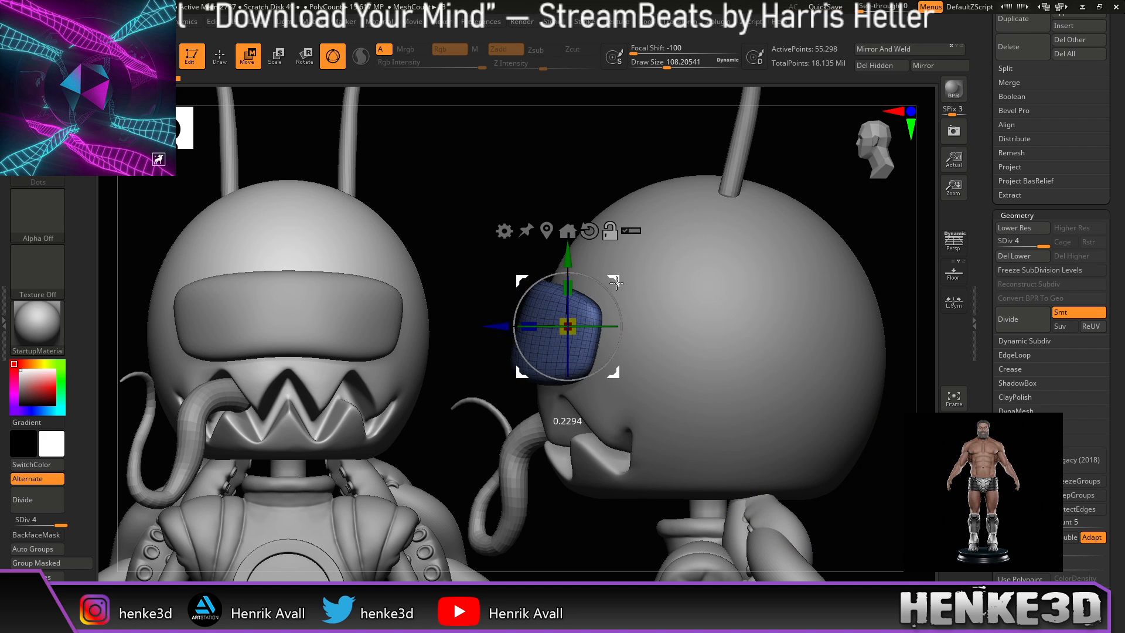
{"action": "left_click_drag", "start_coordinate": [616, 376], "coordinate": [624, 377]}
{"action": "left_click_drag", "start_coordinate": [846, 200], "coordinate": [871, 300]}
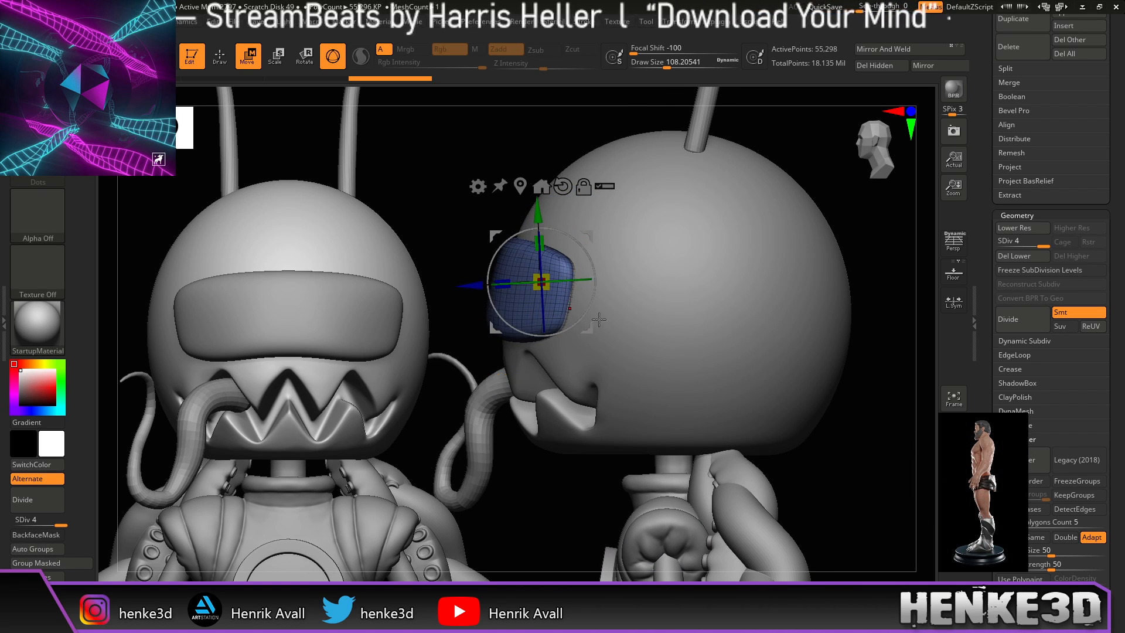
{"action": "left_click_drag", "start_coordinate": [597, 324], "coordinate": [592, 324]}
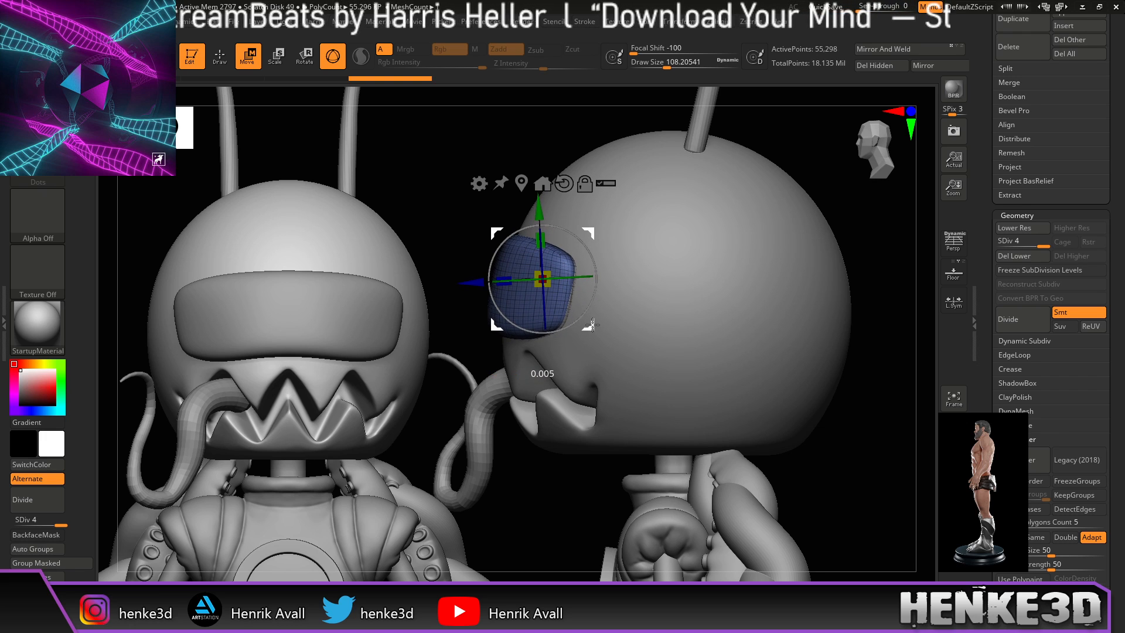
Step: Return to Draw mode, hide the visor's wireframe and shrink the brush
{"action": "key", "text": "q"}
{"action": "mouse_move", "coordinate": [879, 460]}
{"action": "left_mouse_down", "text": "alt"}
{"action": "mouse_move", "coordinate": [868, 423]}
{"action": "mouse_move", "coordinate": [862, 468]}
{"action": "mouse_move", "coordinate": [842, 487]}
{"action": "mouse_move", "coordinate": [862, 512]}
{"action": "mouse_move", "coordinate": [854, 517]}
{"action": "left_mouse_up", "text": "alt"}
{"action": "key", "text": "shift+f"}
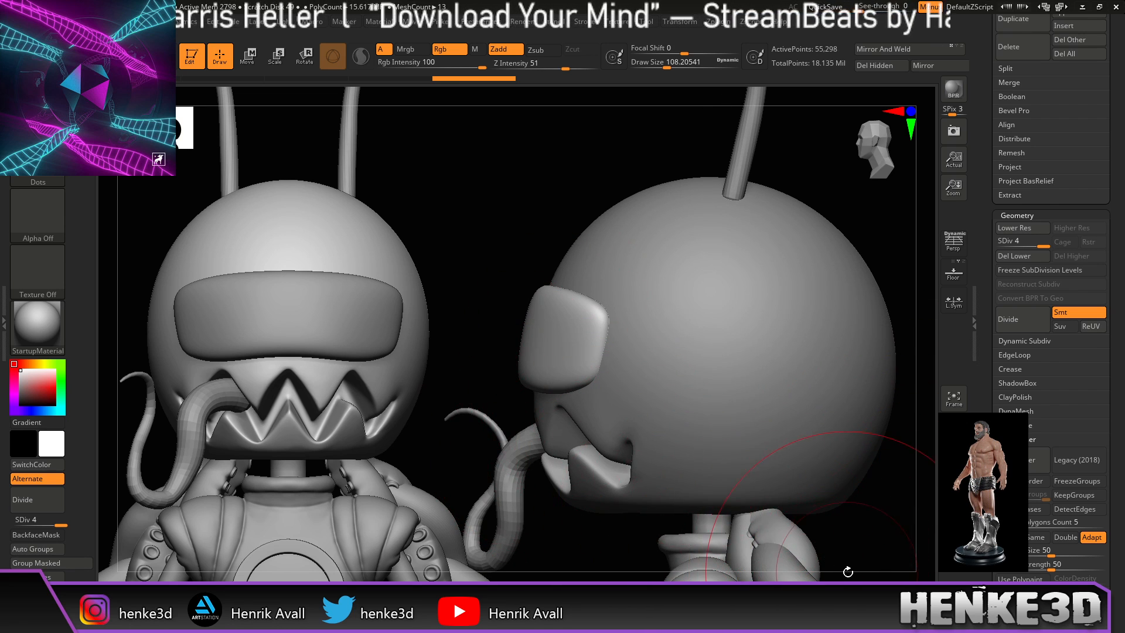
{"action": "left_click_drag", "start_coordinate": [680, 62], "coordinate": [652, 62]}
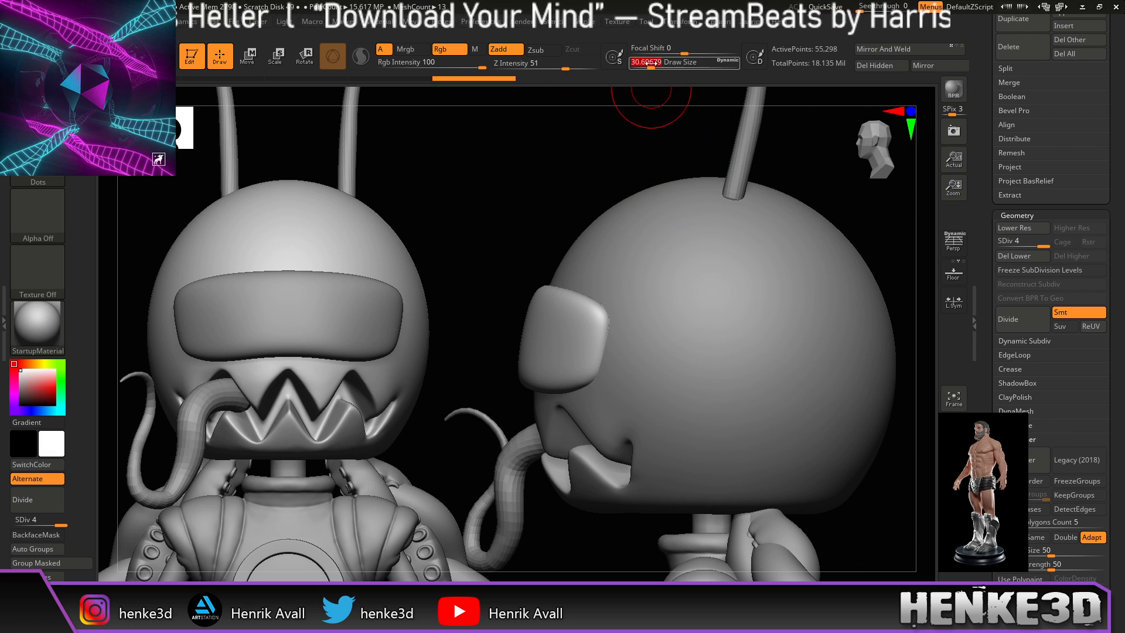
Step: Turn on perspective, zoom to a front view of the mouth, and make the head the active subtool
{"action": "left_click", "coordinate": [955, 246]}
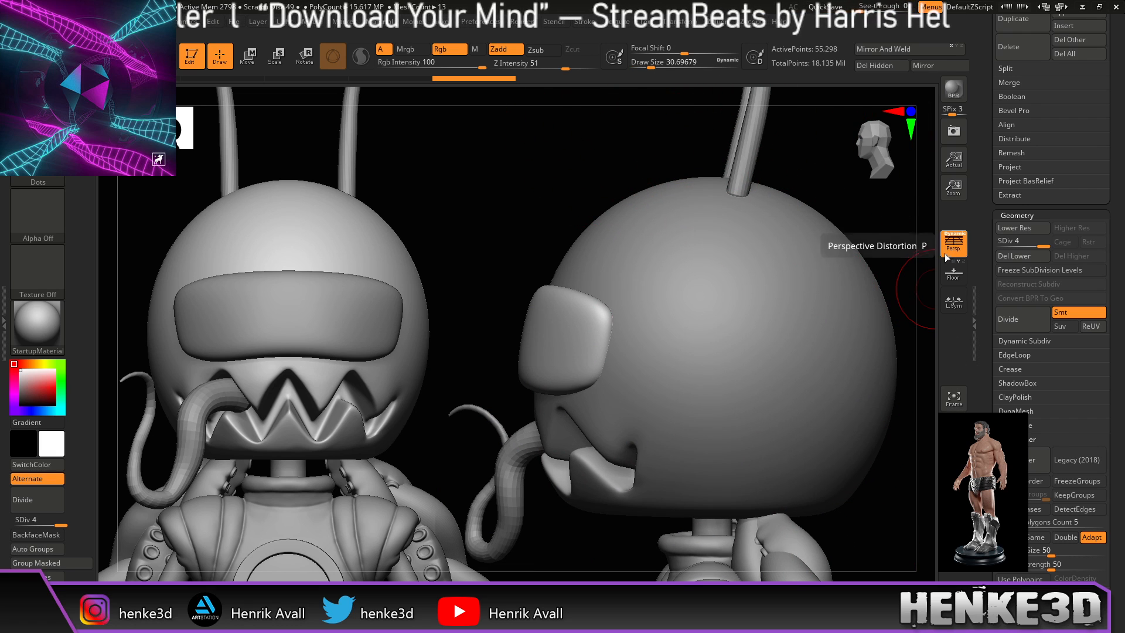
{"action": "mouse_move", "coordinate": [554, 175]}
{"action": "left_mouse_down"}
{"action": "mouse_move", "coordinate": [510, 216]}
{"action": "mouse_move", "coordinate": [740, 245]}
{"action": "mouse_move", "coordinate": [743, 276]}
{"action": "mouse_move", "coordinate": [807, 314]}
{"action": "mouse_move", "coordinate": [806, 341]}
{"action": "mouse_move", "coordinate": [793, 349]}
{"action": "mouse_move", "coordinate": [814, 355]}
{"action": "mouse_move", "coordinate": [828, 381]}
{"action": "mouse_move", "coordinate": [818, 384]}
{"action": "mouse_move", "coordinate": [833, 375]}
{"action": "mouse_move", "coordinate": [801, 381]}
{"action": "mouse_move", "coordinate": [844, 398]}
{"action": "left_mouse_up"}
{"action": "left_click_drag", "start_coordinate": [753, 417], "coordinate": [777, 381], "text": "alt"}
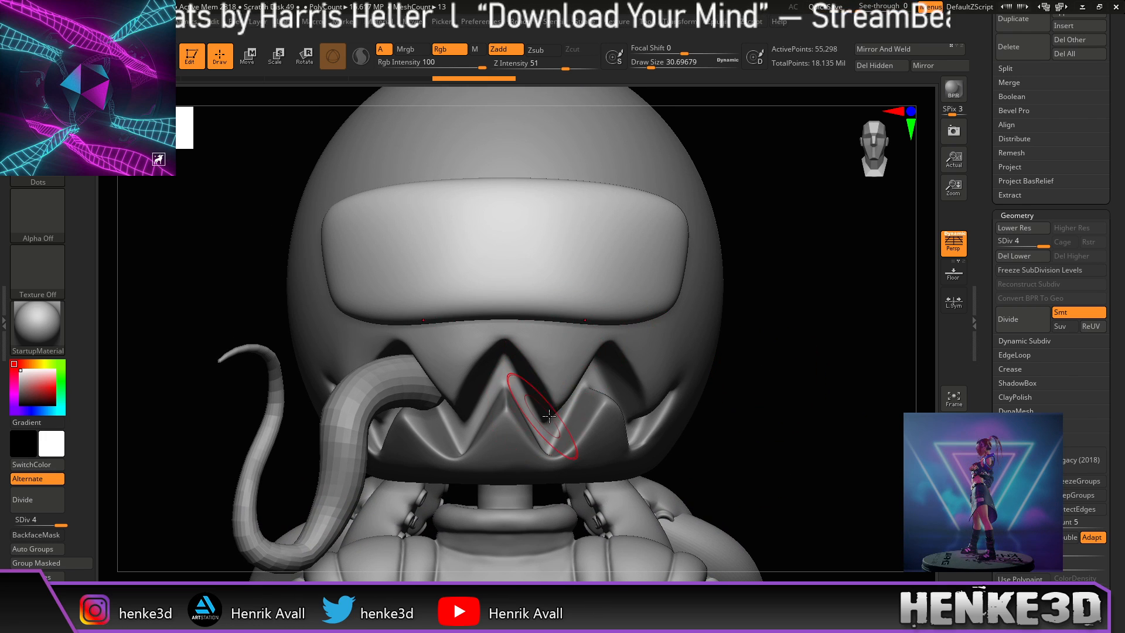
{"action": "left_click", "coordinate": [652, 378], "text": "alt"}
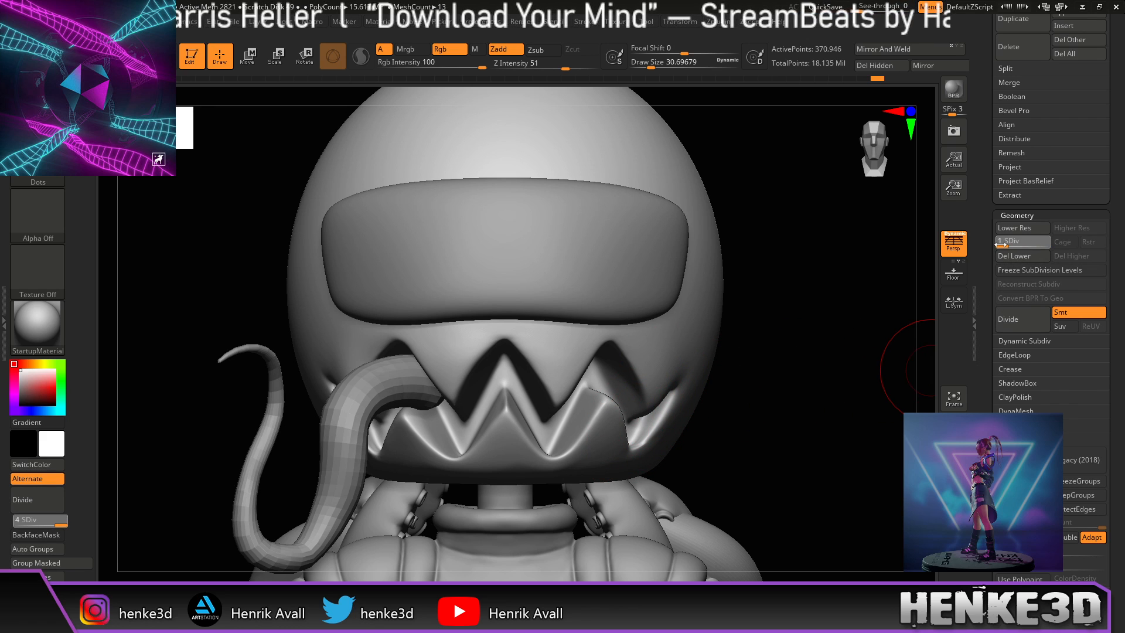
Step: Drop the head to subdivision level 1 (5,798 points) with its wireframe shown
{"action": "left_click_drag", "start_coordinate": [990, 245], "coordinate": [992, 246]}
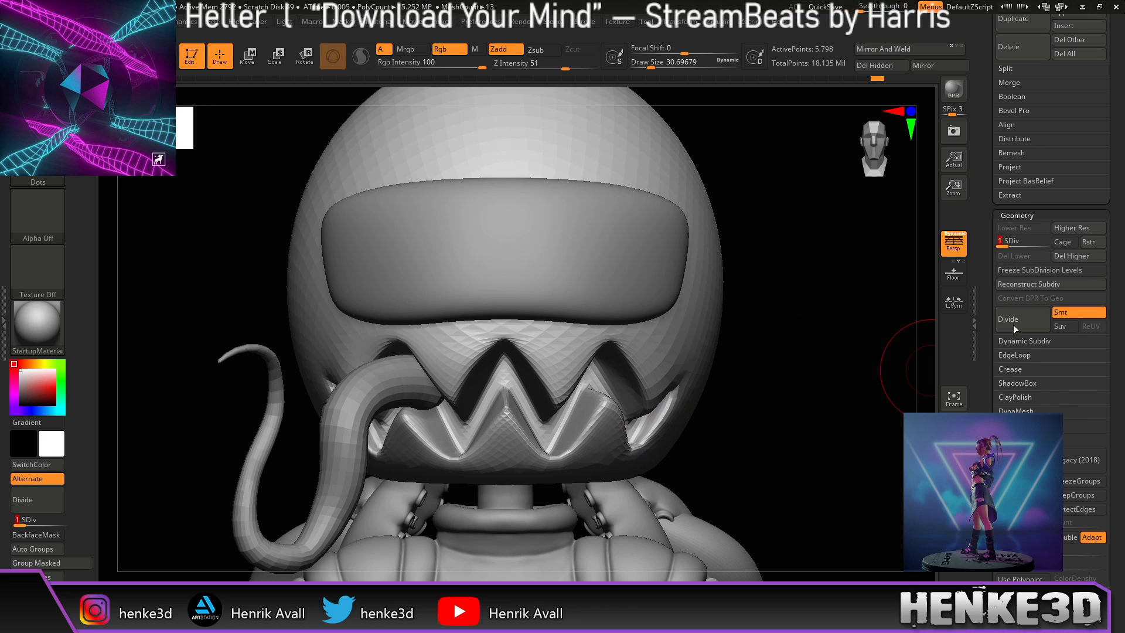
{"action": "key", "text": "shift+f"}
{"action": "mouse_move", "coordinate": [786, 450]}
{"action": "left_mouse_down"}
{"action": "mouse_move", "coordinate": [792, 461]}
{"action": "mouse_move", "coordinate": [789, 448]}
{"action": "left_mouse_up"}
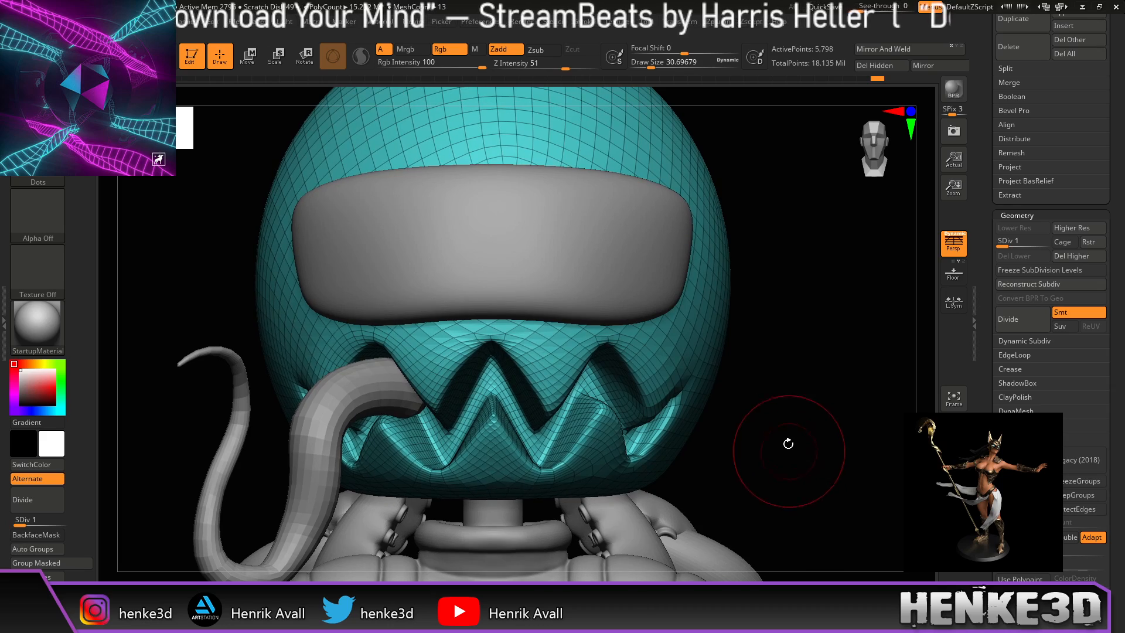
{"action": "left_click_drag", "start_coordinate": [651, 66], "coordinate": [660, 65]}
{"action": "left_click_drag", "start_coordinate": [860, 311], "coordinate": [726, 315]}
{"action": "mouse_move", "coordinate": [520, 521]}
{"action": "left_mouse_down"}
{"action": "mouse_move", "coordinate": [511, 535]}
{"action": "mouse_move", "coordinate": [417, 522]}
{"action": "left_mouse_up"}
{"action": "left_click_drag", "start_coordinate": [660, 66], "coordinate": [658, 65]}
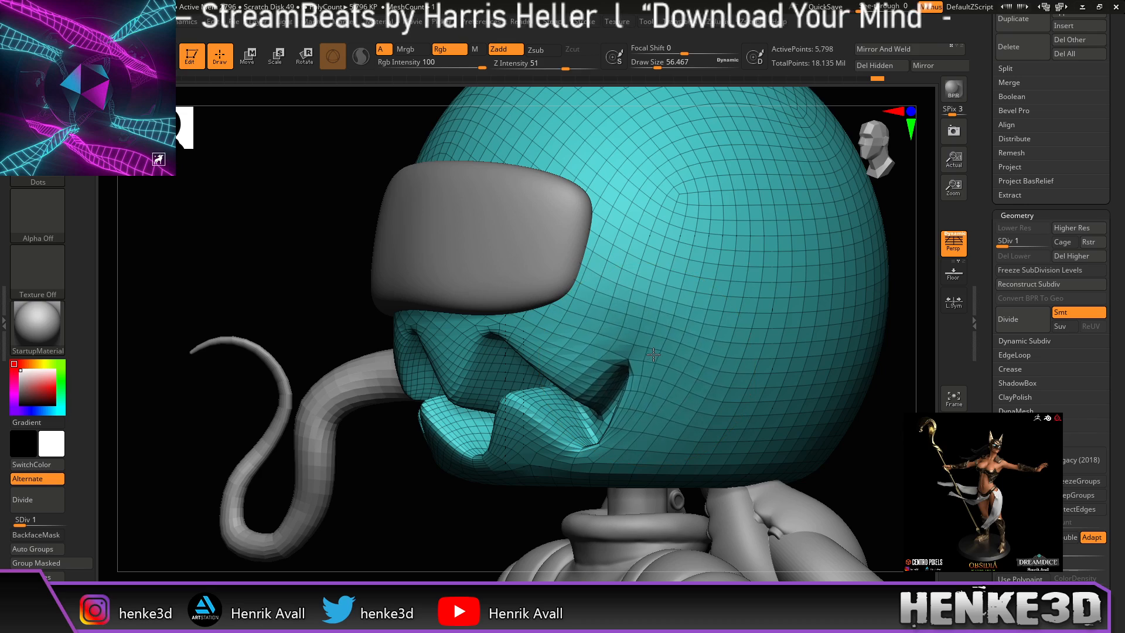
Step: Inspect the faceted mouth from front, side and below, then hide the wireframe
{"action": "left_click_drag", "start_coordinate": [864, 344], "coordinate": [734, 397]}
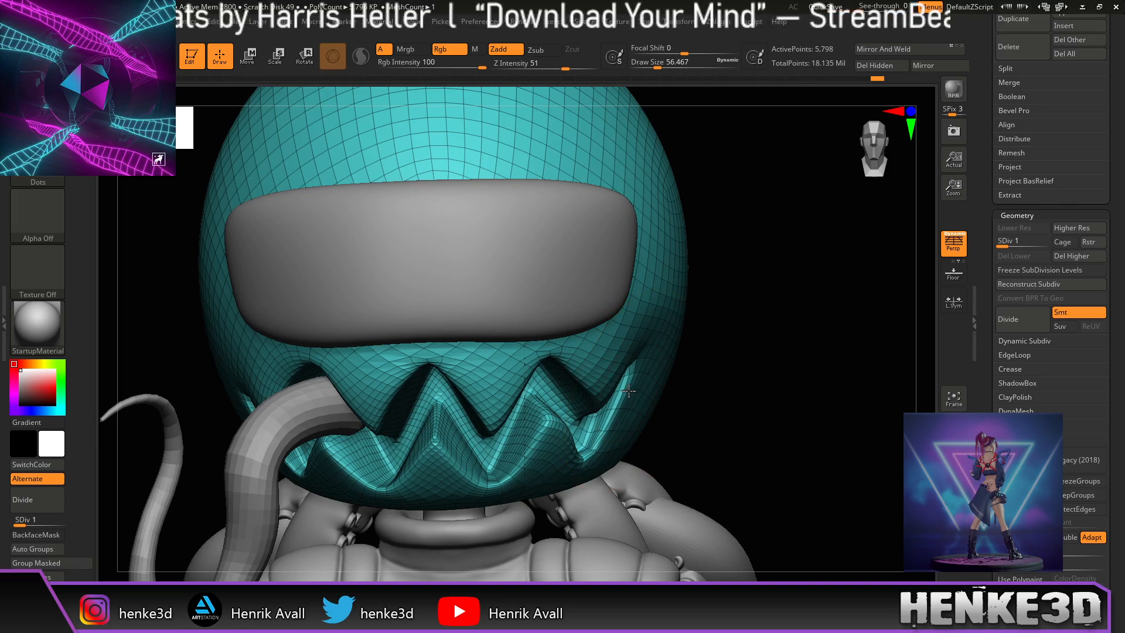
{"action": "left_click_drag", "start_coordinate": [758, 382], "coordinate": [739, 400]}
{"action": "left_click_drag", "start_coordinate": [760, 485], "coordinate": [741, 433]}
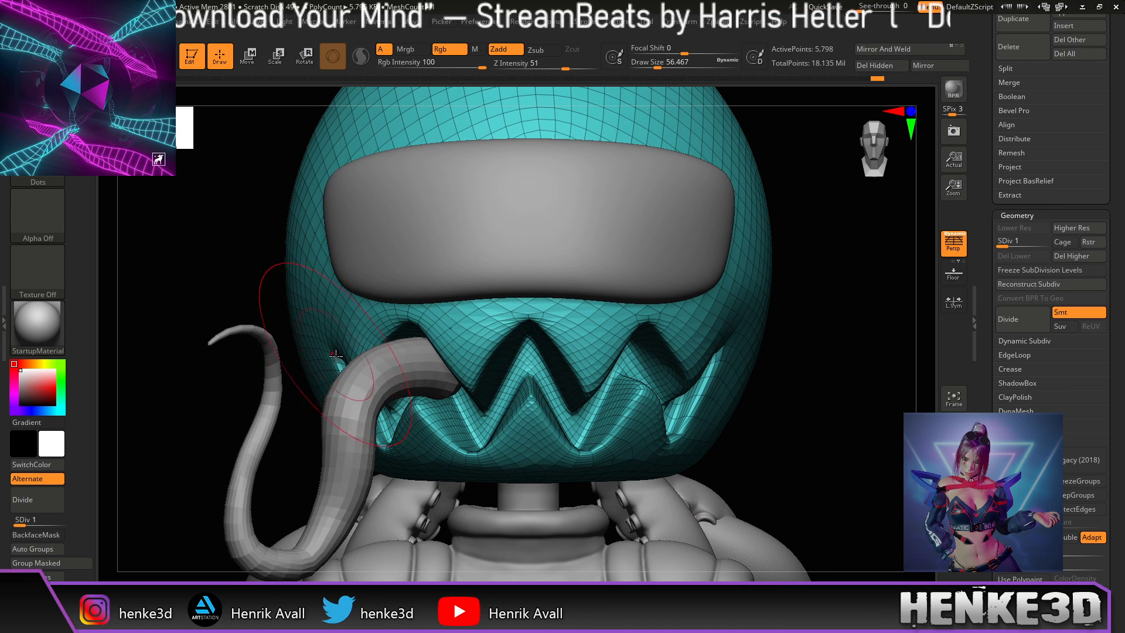
{"action": "left_click_drag", "start_coordinate": [809, 385], "coordinate": [788, 350]}
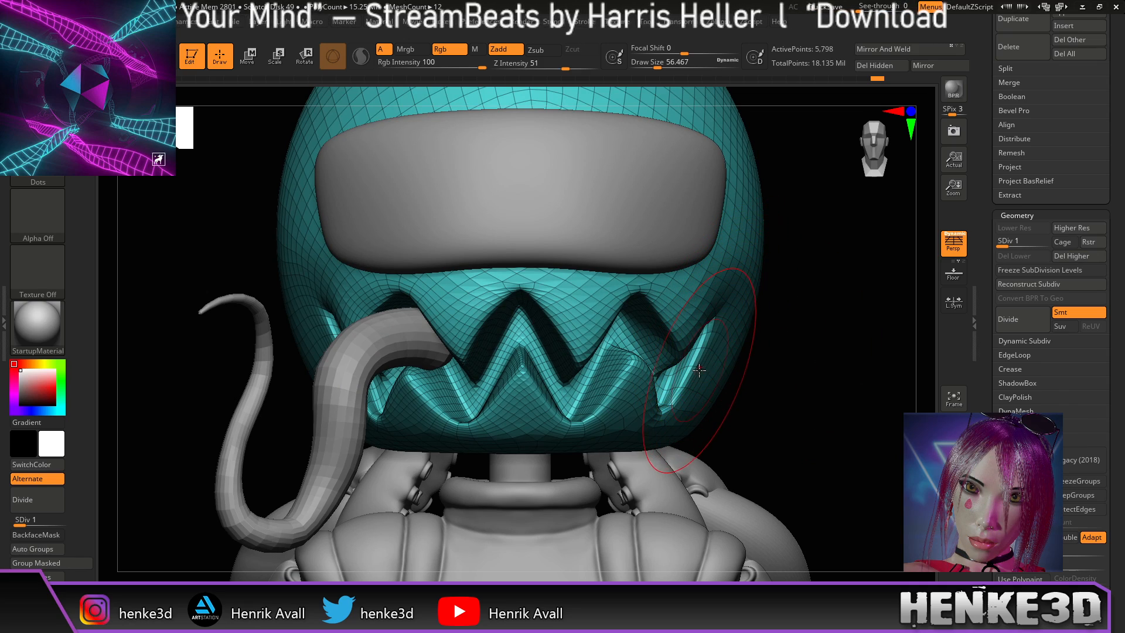
{"action": "left_click_drag", "start_coordinate": [774, 389], "coordinate": [786, 382]}
{"action": "mouse_move", "coordinate": [788, 477]}
{"action": "left_mouse_down"}
{"action": "mouse_move", "coordinate": [796, 487]}
{"action": "mouse_move", "coordinate": [756, 502]}
{"action": "mouse_move", "coordinate": [708, 484]}
{"action": "left_mouse_up"}
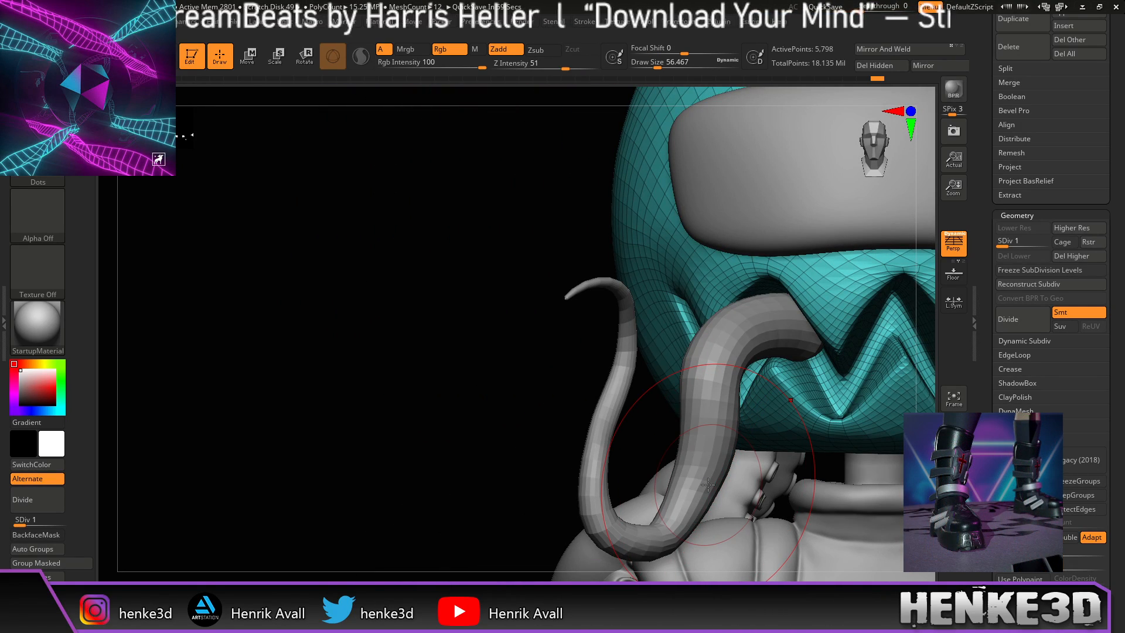
{"action": "left_click_drag", "start_coordinate": [924, 393], "coordinate": [882, 381]}
{"action": "key", "text": "shift+f"}
{"action": "mouse_move", "coordinate": [864, 455]}
{"action": "left_mouse_down", "text": "alt"}
{"action": "mouse_move", "coordinate": [787, 443]}
{"action": "mouse_move", "coordinate": [778, 455]}
{"action": "mouse_move", "coordinate": [786, 440]}
{"action": "mouse_move", "coordinate": [771, 435]}
{"action": "left_mouse_up", "text": "alt"}
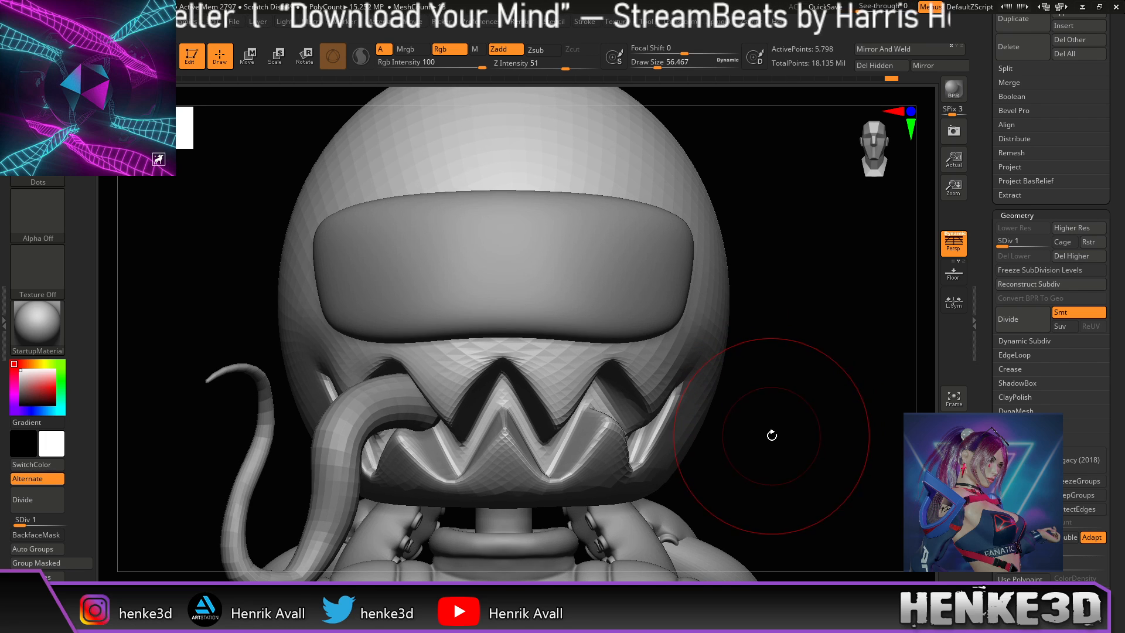
Step: Expand the body folder in the Subtool list and select the head Sphere subtool instead of the tentacle
{"action": "left_click", "coordinate": [325, 491], "text": "alt"}
{"action": "scroll", "coordinate": [1068, 240], "scroll_direction": "up", "scroll_amount": 10}
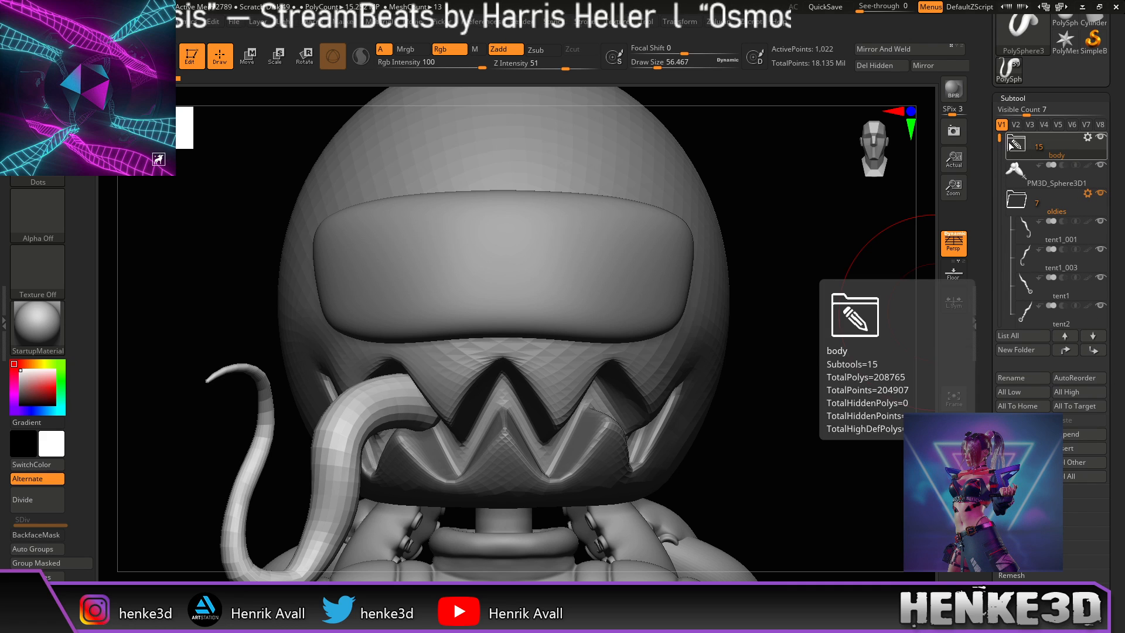
{"action": "left_click", "coordinate": [1016, 143]}
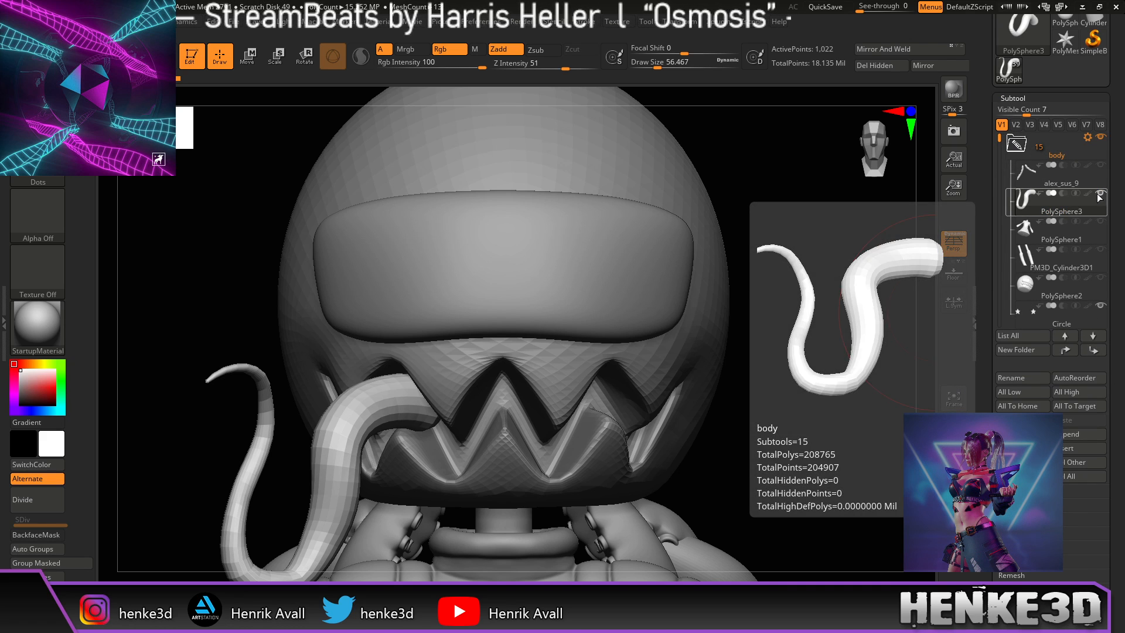
{"action": "left_click", "coordinate": [693, 351], "text": "alt"}
{"action": "left_click_drag", "start_coordinate": [779, 469], "coordinate": [773, 483], "text": "alt"}
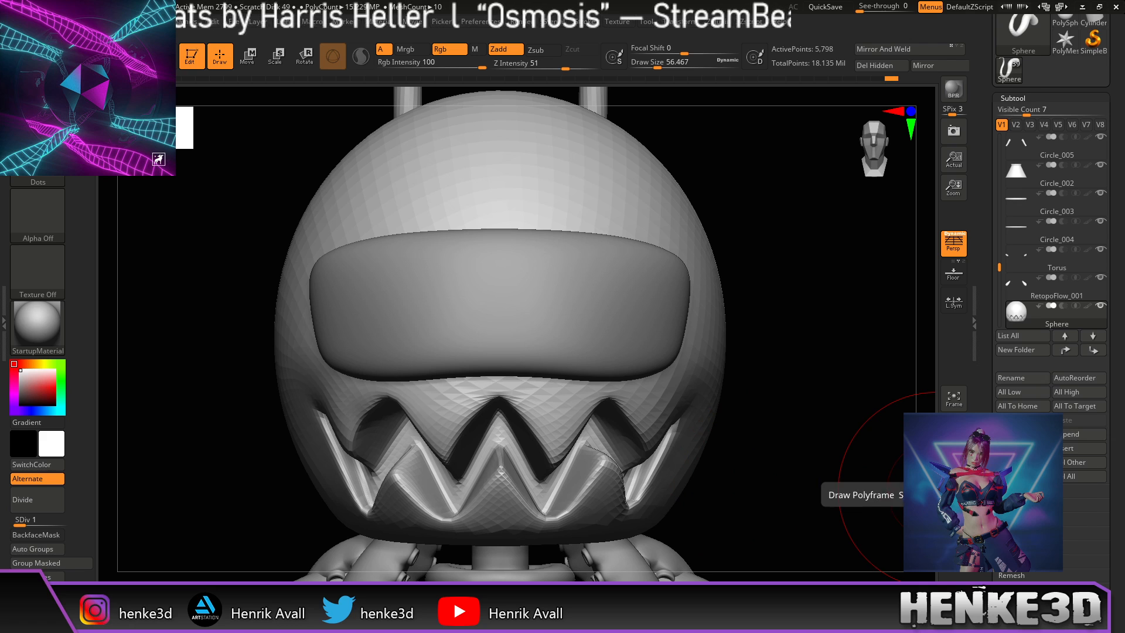
Step: At subdivision level 1 with brush size about 27, pull the lip edge above the left tooth down
{"action": "left_click_drag", "start_coordinate": [1118, 400], "coordinate": [1124, 320]}
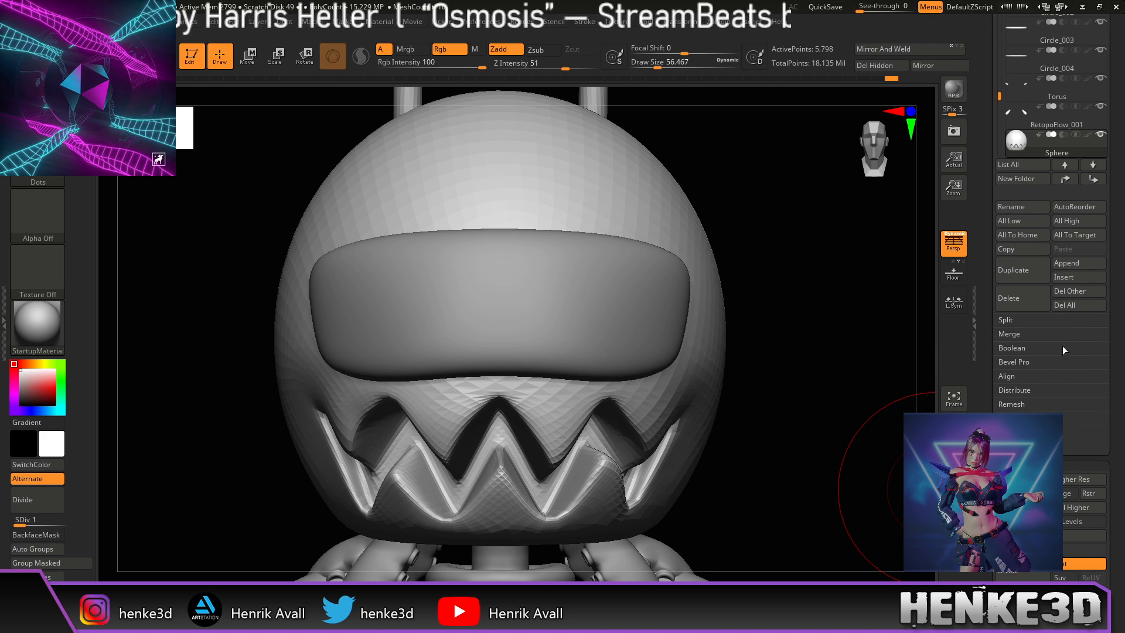
{"action": "key", "text": "d"}
{"action": "key", "text": "d"}
{"action": "key", "text": "d"}
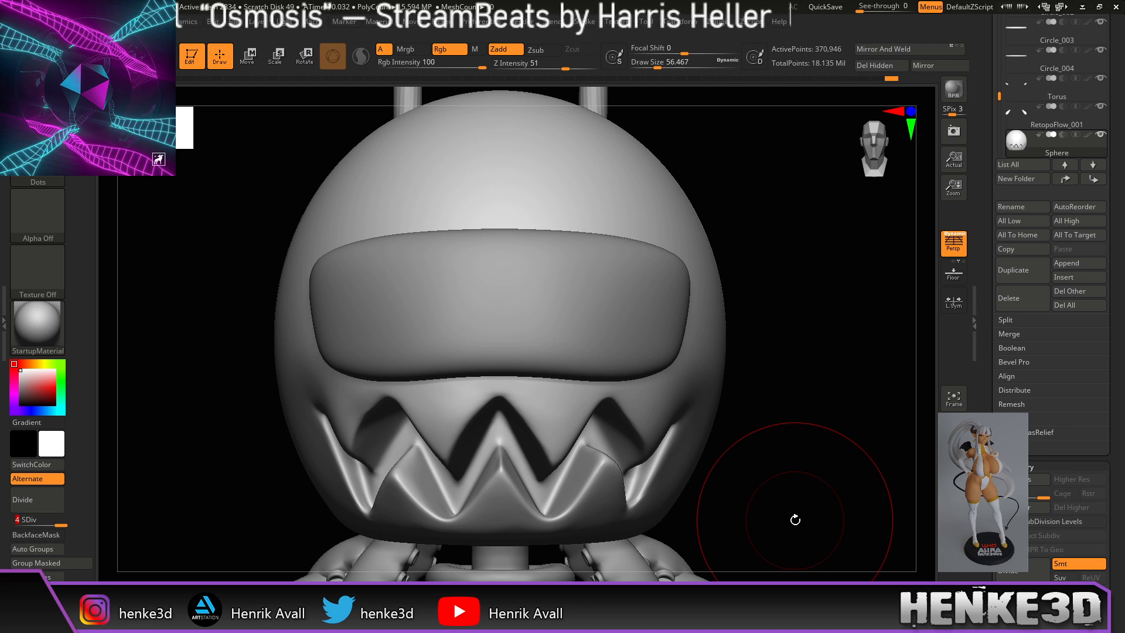
{"action": "mouse_move", "coordinate": [790, 517]}
{"action": "left_mouse_down", "text": "alt"}
{"action": "mouse_move", "coordinate": [786, 502]}
{"action": "mouse_move", "coordinate": [769, 500]}
{"action": "mouse_move", "coordinate": [789, 490]}
{"action": "mouse_move", "coordinate": [721, 487]}
{"action": "mouse_move", "coordinate": [763, 498]}
{"action": "mouse_move", "coordinate": [858, 458]}
{"action": "left_mouse_up", "text": "alt"}
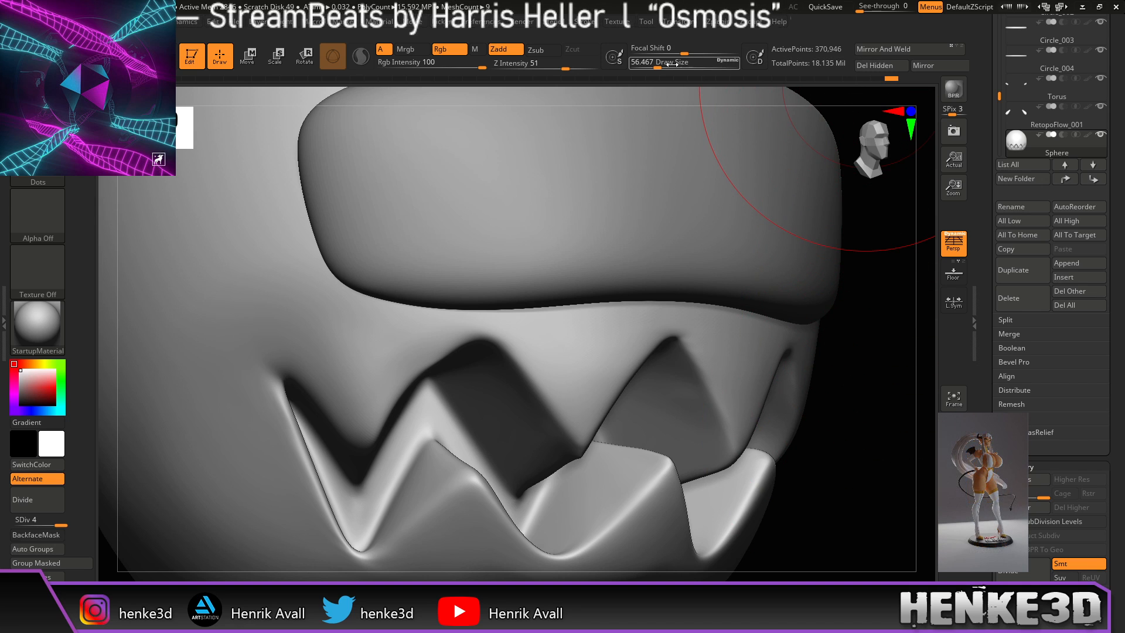
{"action": "left_click_drag", "start_coordinate": [656, 65], "coordinate": [650, 66]}
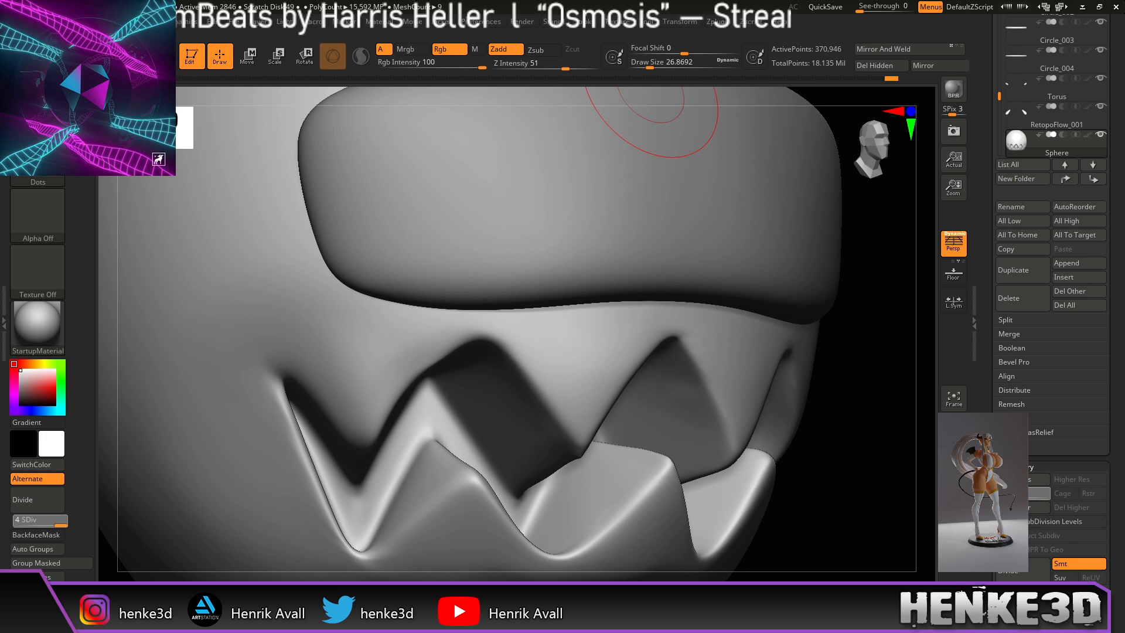
{"action": "key", "text": "shift+d"}
{"action": "key", "text": "shift+d"}
{"action": "key", "text": "shift+d"}
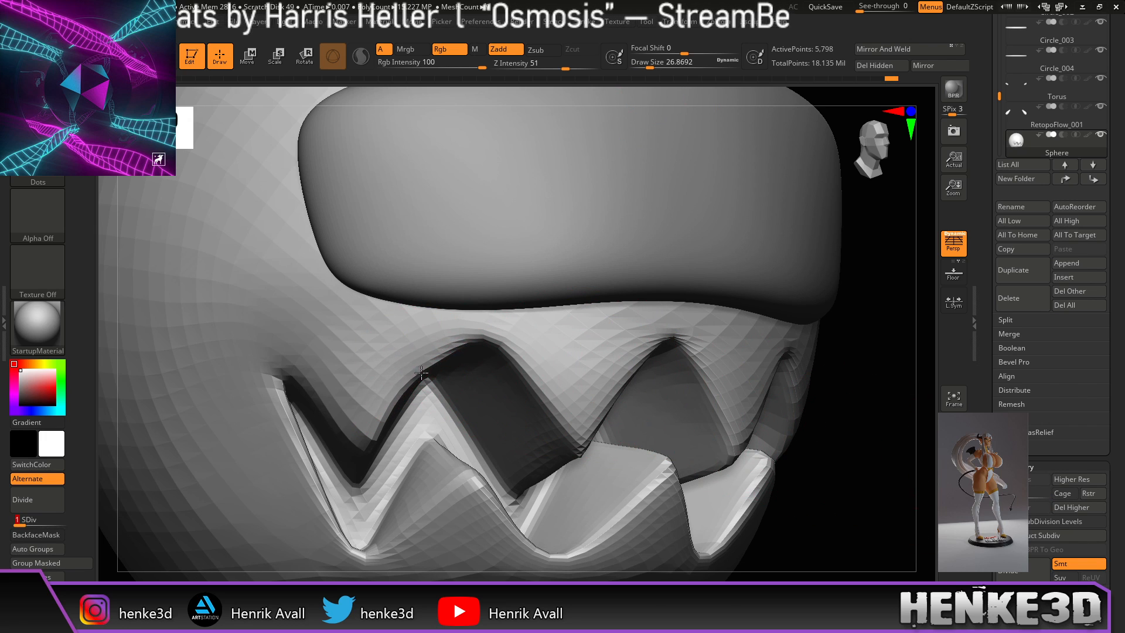
{"action": "left_click_drag", "start_coordinate": [428, 378], "coordinate": [411, 411]}
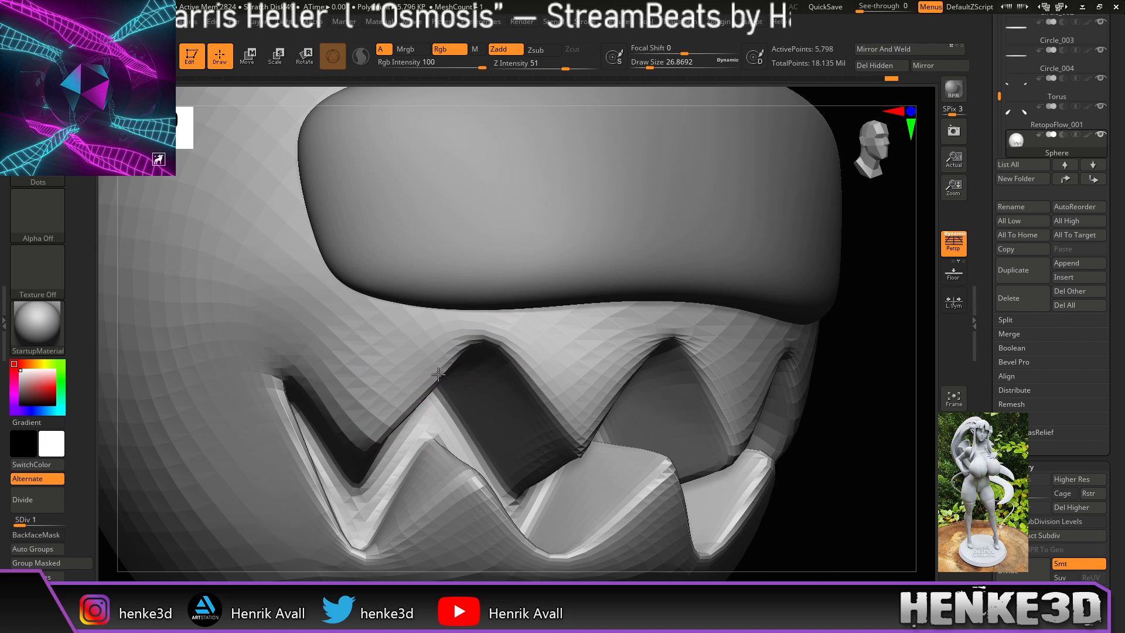
Step: Orbit to a straight front view of the teeth and zoom out to show the visor
{"action": "mouse_move", "coordinate": [828, 352]}
{"action": "left_mouse_down"}
{"action": "mouse_move", "coordinate": [873, 422]}
{"action": "mouse_move", "coordinate": [869, 410]}
{"action": "mouse_move", "coordinate": [870, 421]}
{"action": "mouse_move", "coordinate": [838, 413]}
{"action": "mouse_move", "coordinate": [792, 427]}
{"action": "left_mouse_up"}
{"action": "right_click_drag", "start_coordinate": [792, 426], "coordinate": [762, 423]}
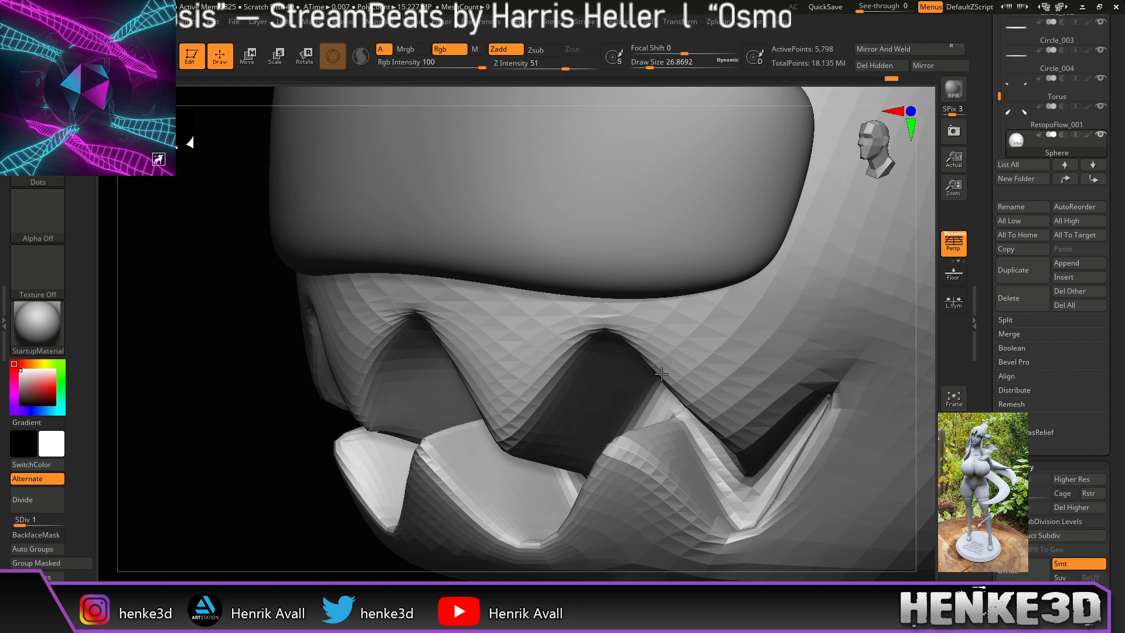
{"action": "left_click_drag", "start_coordinate": [925, 434], "coordinate": [869, 462]}
{"action": "mouse_move", "coordinate": [869, 462]}
{"action": "right_mouse_down", "text": "ctrl"}
{"action": "mouse_move", "coordinate": [849, 452]}
{"action": "mouse_move", "coordinate": [868, 458]}
{"action": "right_mouse_up", "text": "ctrl"}
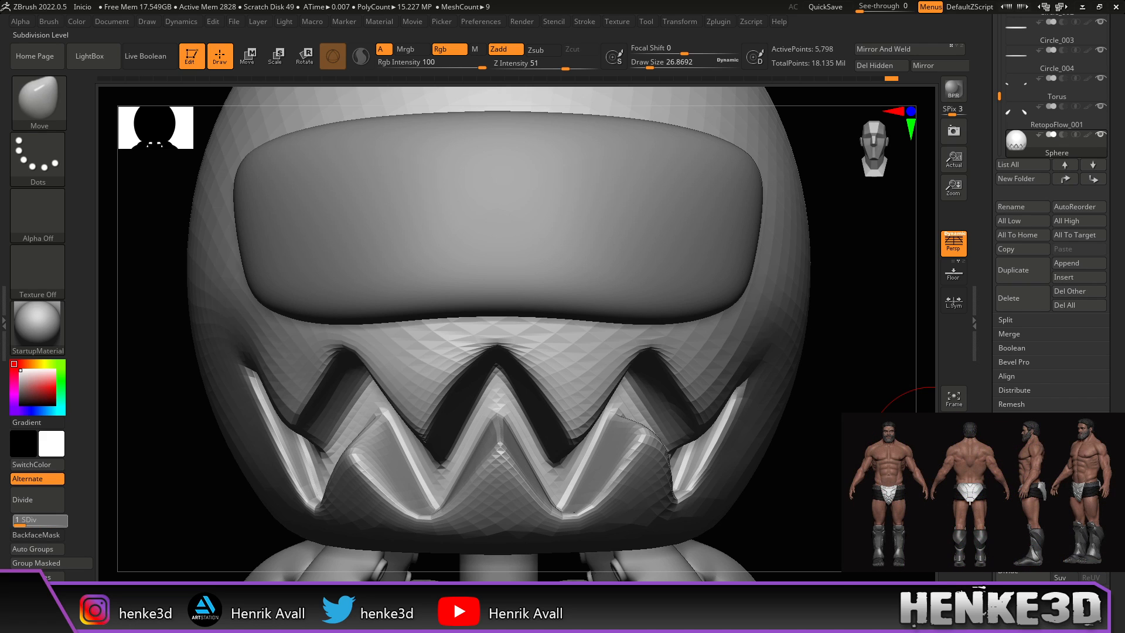
Step: Step the head up to SDiv 4 and smooth along the lower jaw edge
{"action": "key", "text": "d"}
{"action": "key", "text": "d"}
{"action": "key", "text": "d"}
{"action": "left_click_drag", "start_coordinate": [849, 503], "coordinate": [804, 490]}
{"action": "mouse_move", "coordinate": [705, 499]}
{"action": "left_mouse_down", "text": "shift"}
{"action": "mouse_move", "coordinate": [617, 532]}
{"action": "mouse_move", "coordinate": [434, 518]}
{"action": "left_mouse_up", "text": "shift"}
{"action": "left_click_drag", "start_coordinate": [784, 466], "coordinate": [645, 469]}
{"action": "left_click_drag", "start_coordinate": [353, 549], "coordinate": [276, 547], "text": "shift"}
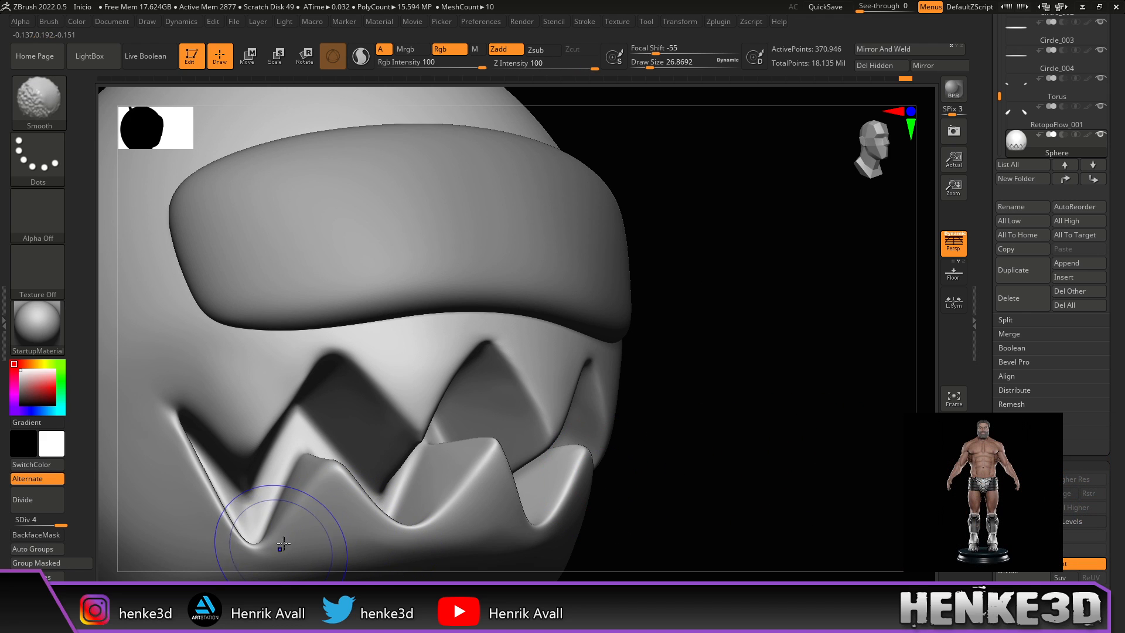
Step: Switch to the Pinch brush at size about 20 and soften the left mouth-corner crease
{"action": "mouse_move", "coordinate": [734, 365]}
{"action": "left_mouse_down"}
{"action": "mouse_move", "coordinate": [779, 274]}
{"action": "mouse_move", "coordinate": [799, 266]}
{"action": "mouse_move", "coordinate": [818, 284]}
{"action": "mouse_move", "coordinate": [806, 271]}
{"action": "mouse_move", "coordinate": [771, 296]}
{"action": "mouse_move", "coordinate": [628, 311]}
{"action": "left_mouse_up"}
{"action": "key", "text": "b"}
{"action": "key", "text": "p"}
{"action": "key", "text": "i"}
{"action": "left_click_drag", "start_coordinate": [651, 68], "coordinate": [647, 68]}
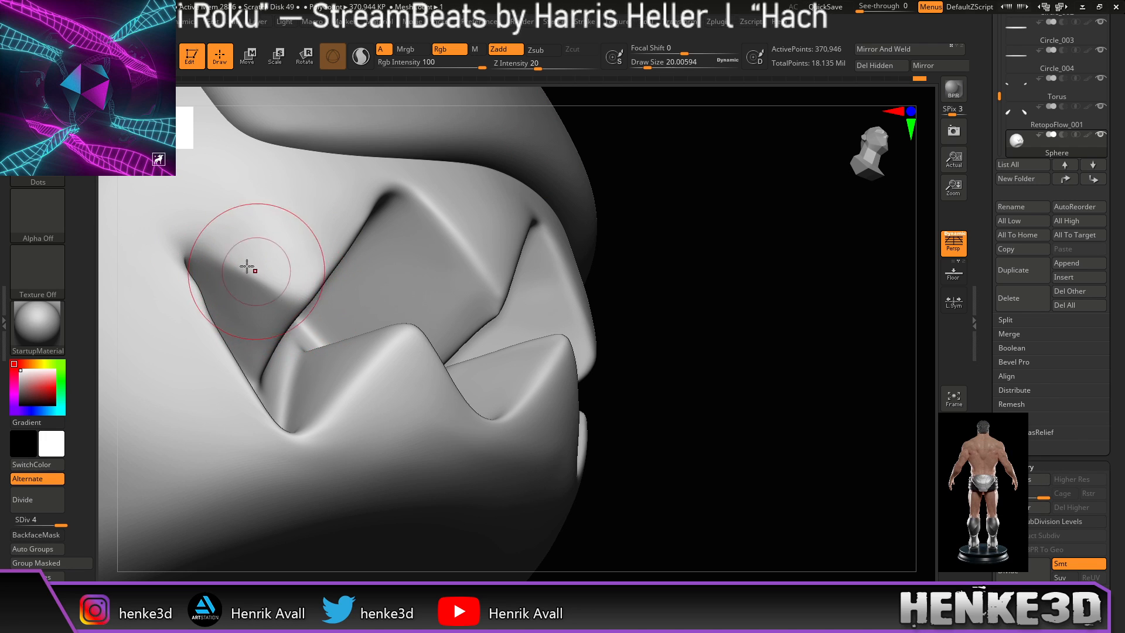
{"action": "left_click_drag", "start_coordinate": [709, 261], "coordinate": [662, 290]}
{"action": "mouse_move", "coordinate": [214, 288]}
{"action": "left_mouse_down", "text": "shift"}
{"action": "mouse_move", "coordinate": [223, 312]}
{"action": "mouse_move", "coordinate": [216, 287]}
{"action": "left_mouse_up", "text": "shift"}
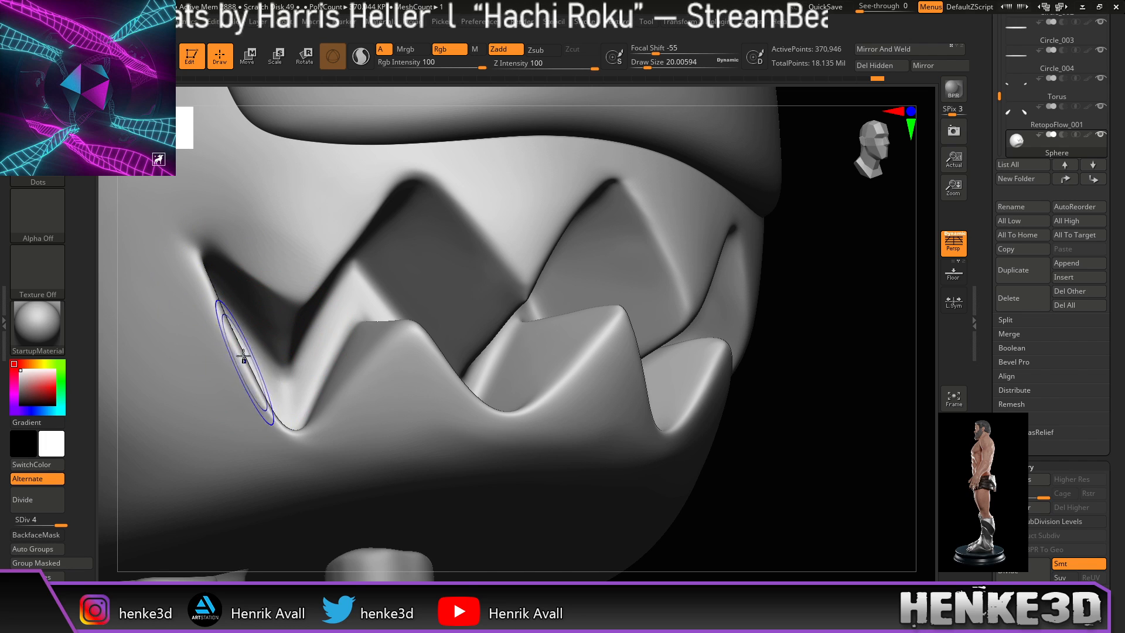
Step: From a straight front view, soften the right ridge of the mouth
{"action": "left_click_drag", "start_coordinate": [839, 369], "coordinate": [829, 402]}
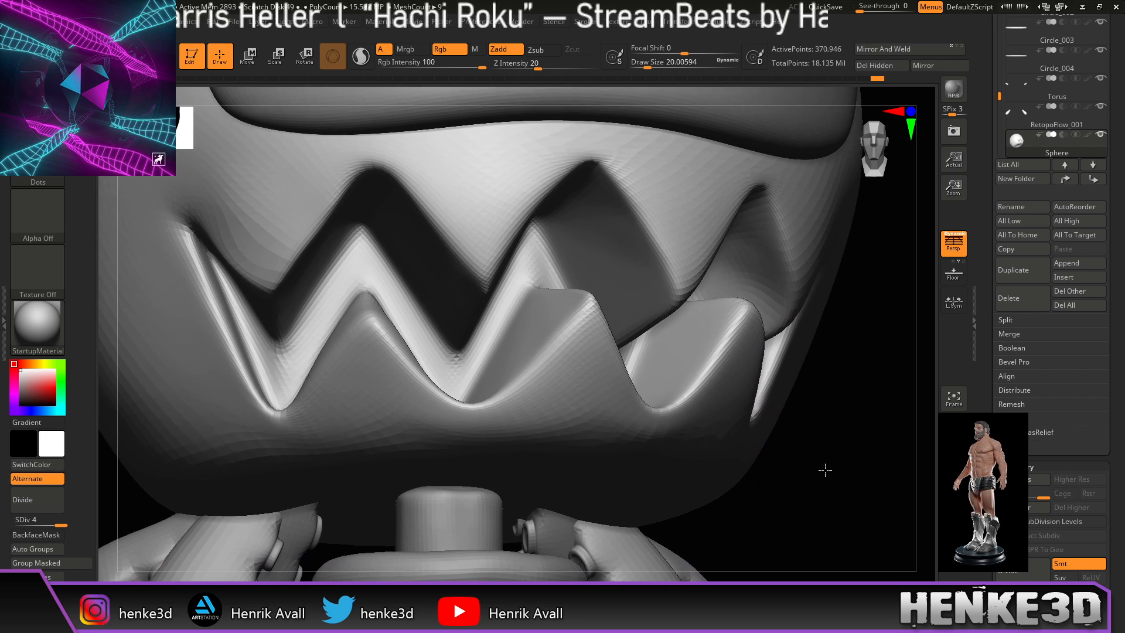
{"action": "left_click_drag", "start_coordinate": [834, 481], "coordinate": [821, 461], "text": "alt"}
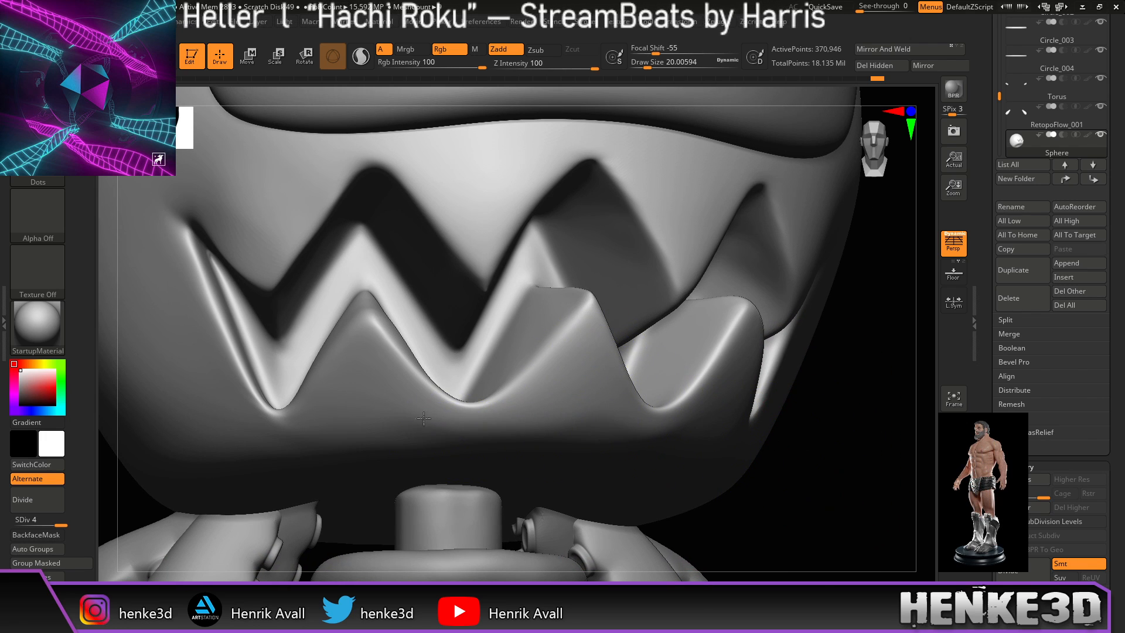
{"action": "mouse_move", "coordinate": [846, 392]}
{"action": "left_mouse_down"}
{"action": "mouse_move", "coordinate": [852, 427]}
{"action": "mouse_move", "coordinate": [876, 437]}
{"action": "mouse_move", "coordinate": [870, 428]}
{"action": "left_mouse_up"}
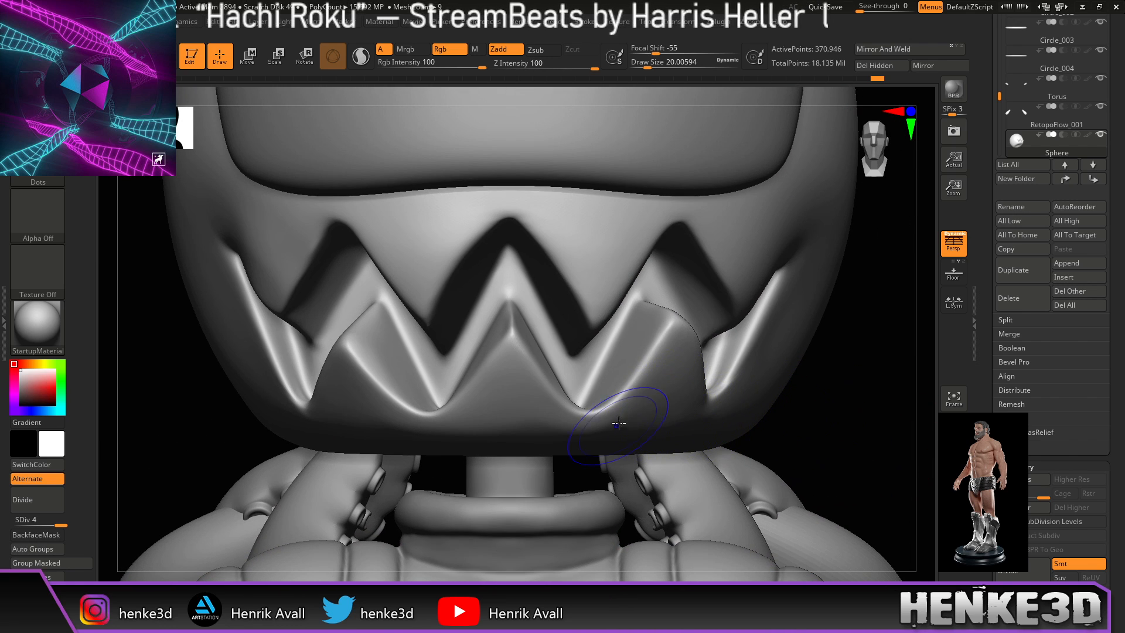
{"action": "left_click_drag", "start_coordinate": [692, 425], "coordinate": [721, 404], "text": "shift"}
{"action": "mouse_move", "coordinate": [830, 417]}
{"action": "left_mouse_down", "text": "alt"}
{"action": "mouse_move", "coordinate": [804, 446]}
{"action": "mouse_move", "coordinate": [799, 424]}
{"action": "mouse_move", "coordinate": [814, 471]}
{"action": "left_mouse_up", "text": "alt"}
{"action": "left_click_drag", "start_coordinate": [814, 471], "coordinate": [803, 406], "text": "alt"}
Step: Set Draw Size to about 51 and orbit to check the head's side profile, mouth and antennae
{"action": "left_click_drag", "start_coordinate": [844, 217], "coordinate": [752, 236]}
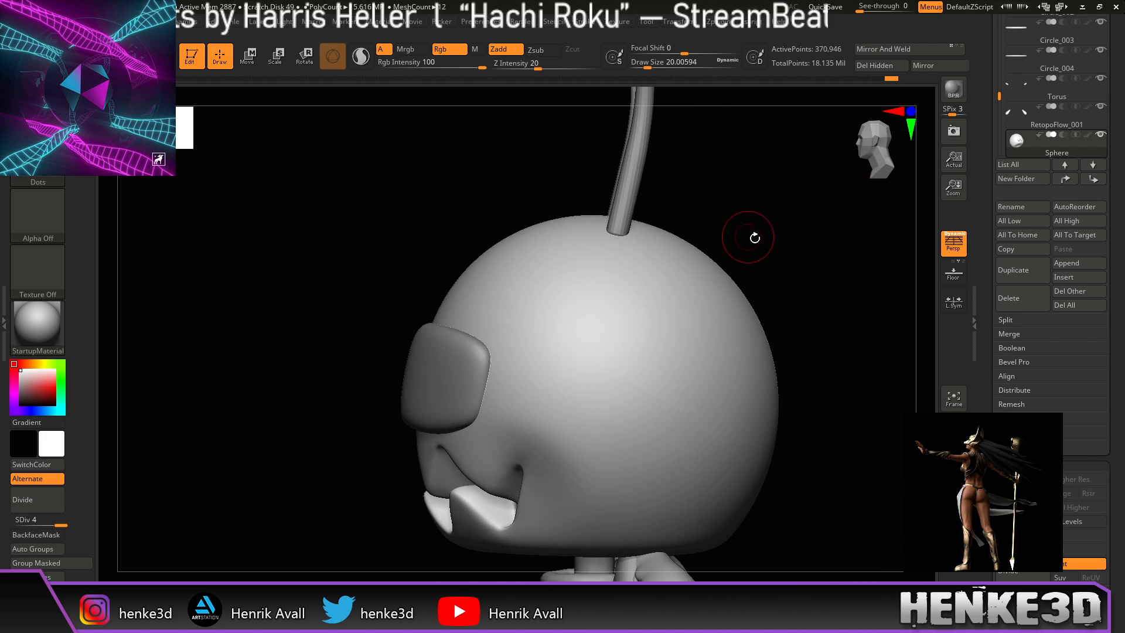
{"action": "mouse_move", "coordinate": [778, 273]}
{"action": "left_mouse_down"}
{"action": "mouse_move", "coordinate": [803, 261]}
{"action": "mouse_move", "coordinate": [785, 269]}
{"action": "left_mouse_up"}
{"action": "left_click_drag", "start_coordinate": [809, 318], "coordinate": [756, 193]}
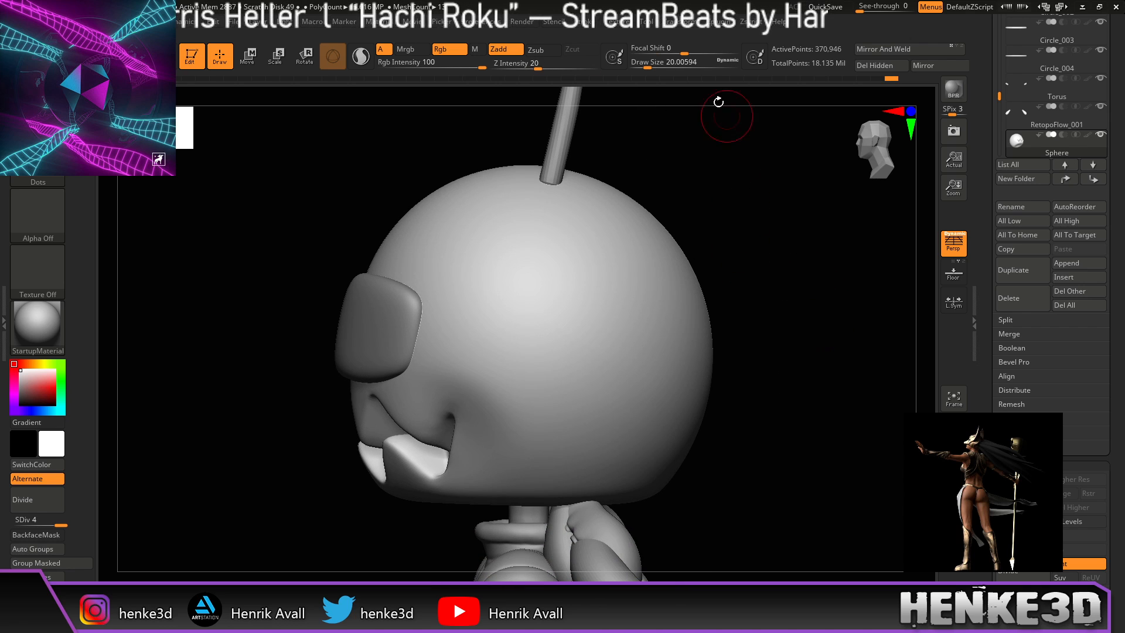
{"action": "left_click", "coordinate": [657, 64]}
{"action": "mouse_move", "coordinate": [754, 258]}
{"action": "left_mouse_down", "text": "alt"}
{"action": "mouse_move", "coordinate": [741, 223]}
{"action": "mouse_move", "coordinate": [713, 226]}
{"action": "left_mouse_up", "text": "alt"}
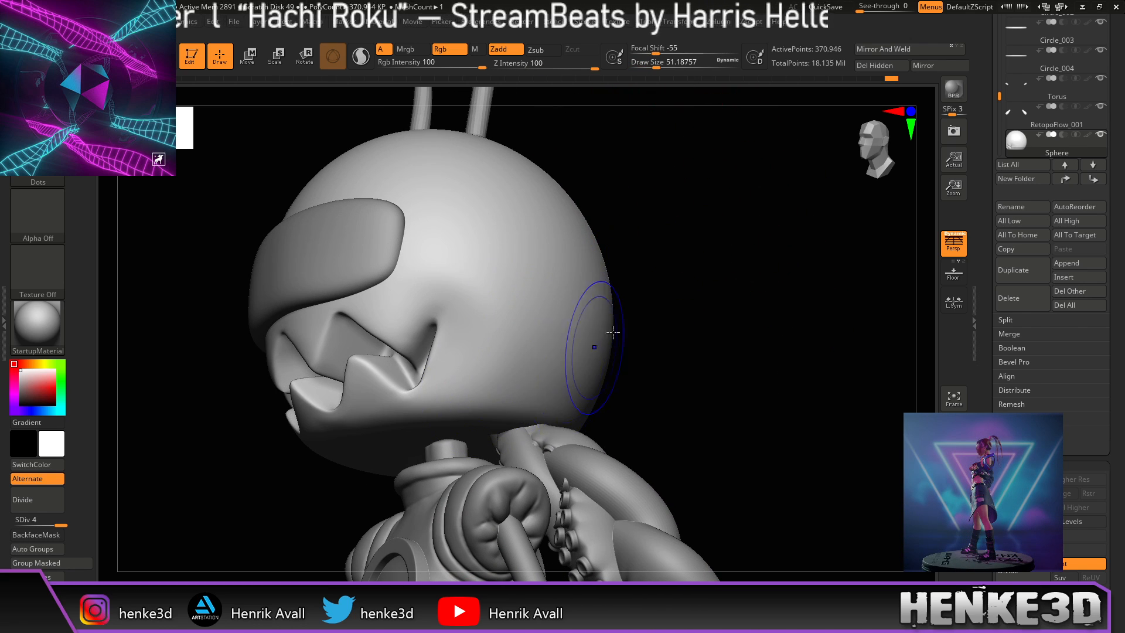
{"action": "left_click_drag", "start_coordinate": [741, 304], "coordinate": [674, 322]}
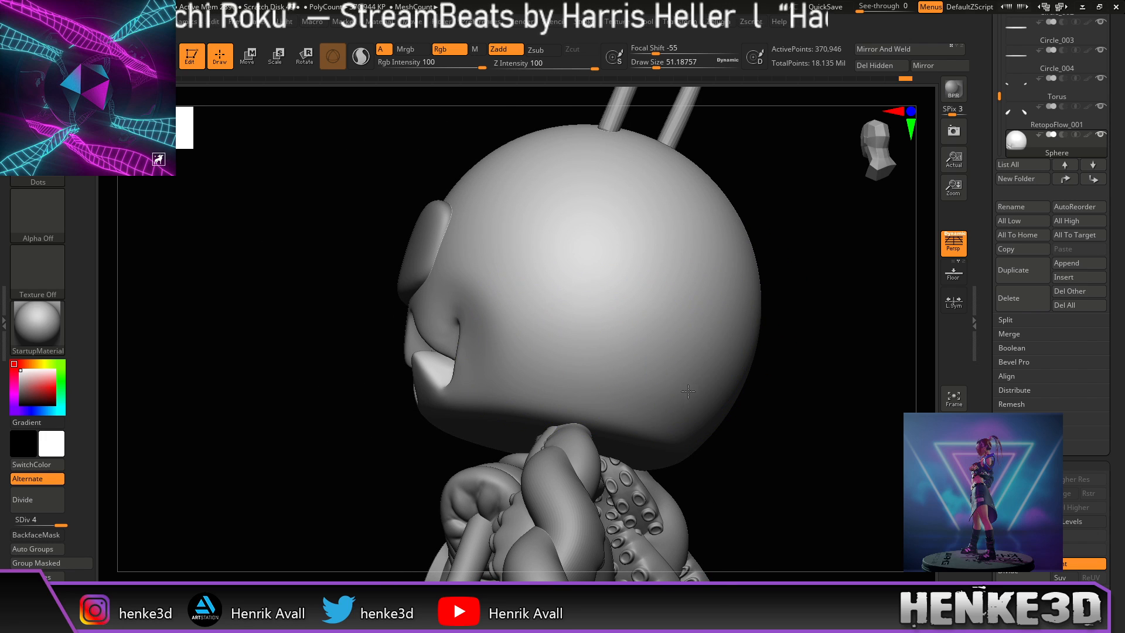
{"action": "mouse_move", "coordinate": [778, 385]}
{"action": "left_mouse_down"}
{"action": "mouse_move", "coordinate": [811, 422]}
{"action": "mouse_move", "coordinate": [791, 390]}
{"action": "mouse_move", "coordinate": [796, 422]}
{"action": "mouse_move", "coordinate": [826, 406]}
{"action": "mouse_move", "coordinate": [747, 433]}
{"action": "mouse_move", "coordinate": [756, 454]}
{"action": "left_mouse_up"}
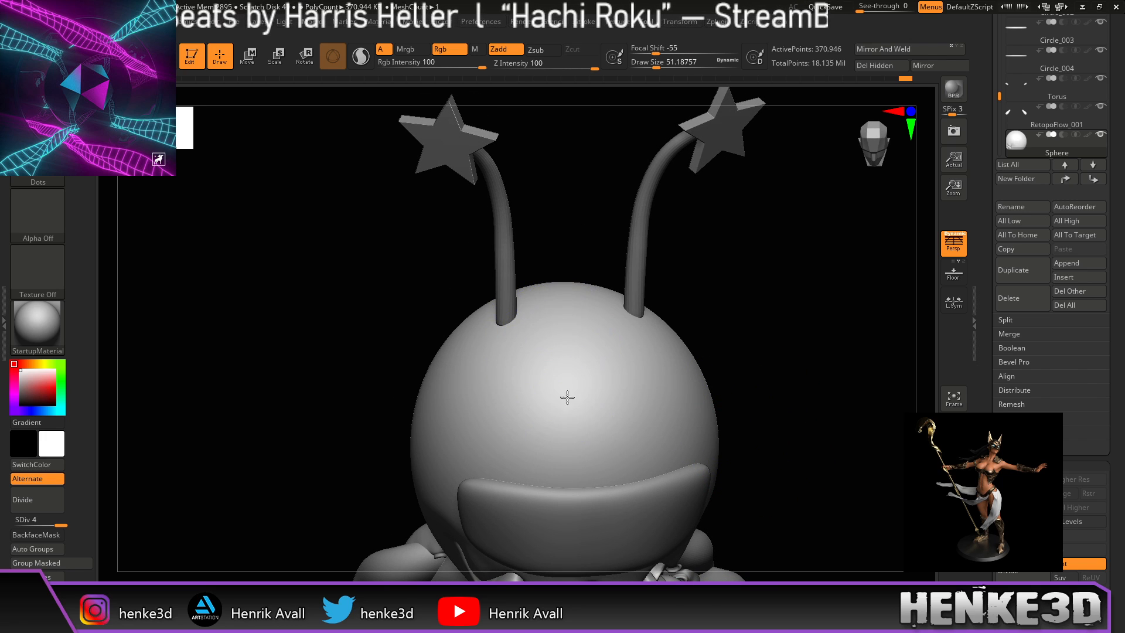
{"action": "left_click_drag", "start_coordinate": [729, 302], "coordinate": [758, 357], "text": "shift"}
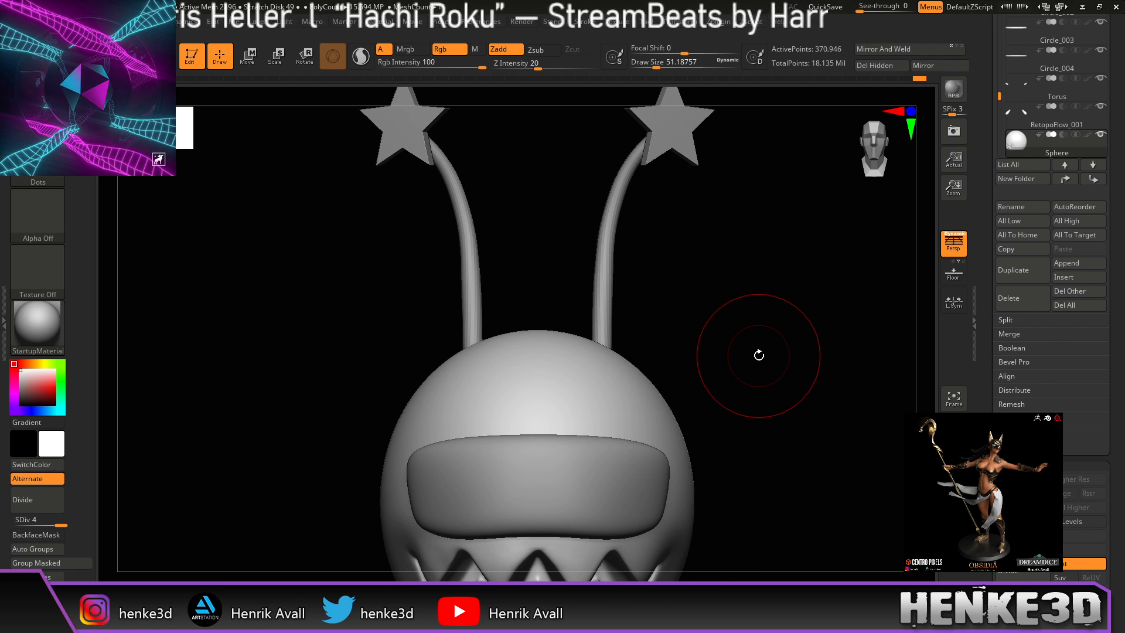
Step: Frame the head, turn off Persp, and orbit to an exact side view of the star-tipped antennae
{"action": "key", "text": "f"}
{"action": "key", "text": "f"}
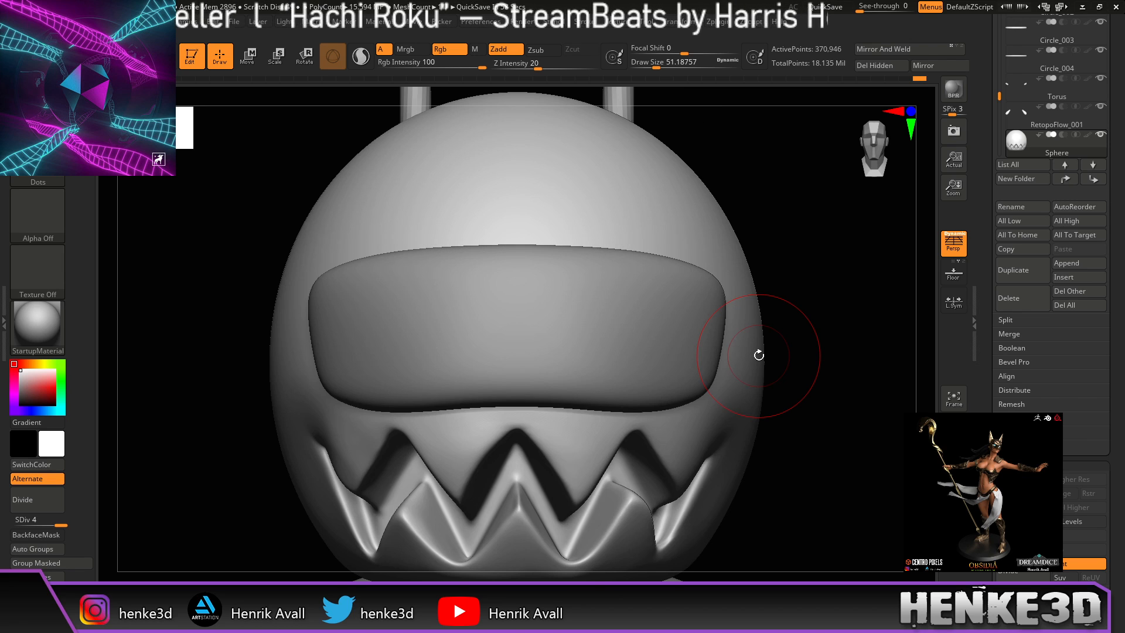
{"action": "left_click", "coordinate": [951, 244]}
{"action": "left_click_drag", "start_coordinate": [837, 331], "coordinate": [776, 425], "text": "alt"}
{"action": "right_click_drag", "start_coordinate": [776, 425], "coordinate": [763, 401], "text": "ctrl"}
{"action": "right_click_drag", "start_coordinate": [755, 378], "coordinate": [787, 487], "text": "alt"}
{"action": "right_click_drag", "start_coordinate": [790, 381], "coordinate": [691, 378]}
{"action": "mouse_move", "coordinate": [504, 305]}
{"action": "right_mouse_down", "text": "alt"}
{"action": "mouse_move", "coordinate": [625, 354]}
{"action": "mouse_move", "coordinate": [638, 326]}
{"action": "mouse_move", "coordinate": [669, 311]}
{"action": "right_mouse_up", "text": "alt"}
{"action": "mouse_move", "coordinate": [743, 290]}
{"action": "right_mouse_down", "text": "alt"}
{"action": "mouse_move", "coordinate": [730, 315]}
{"action": "mouse_move", "coordinate": [743, 301]}
{"action": "mouse_move", "coordinate": [715, 293]}
{"action": "mouse_move", "coordinate": [792, 394]}
{"action": "mouse_move", "coordinate": [811, 399]}
{"action": "mouse_move", "coordinate": [766, 414]}
{"action": "mouse_move", "coordinate": [808, 430]}
{"action": "mouse_move", "coordinate": [797, 415]}
{"action": "mouse_move", "coordinate": [751, 409]}
{"action": "mouse_move", "coordinate": [762, 371]}
{"action": "mouse_move", "coordinate": [736, 381]}
{"action": "mouse_move", "coordinate": [701, 326]}
{"action": "right_mouse_up", "text": "alt"}
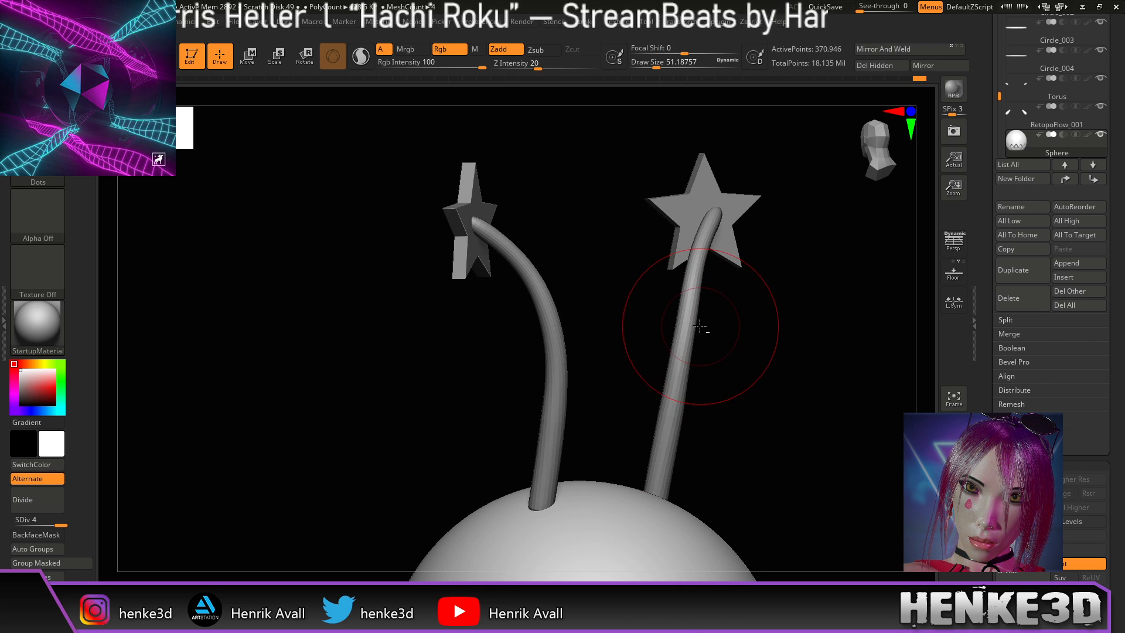
Step: Select the Circle1 star-tip subtool and briefly check its wireframe and polygroups
{"action": "left_click", "coordinate": [463, 259], "text": "alt"}
{"action": "left_click", "coordinate": [954, 462]}
{"action": "left_click", "coordinate": [954, 461]}
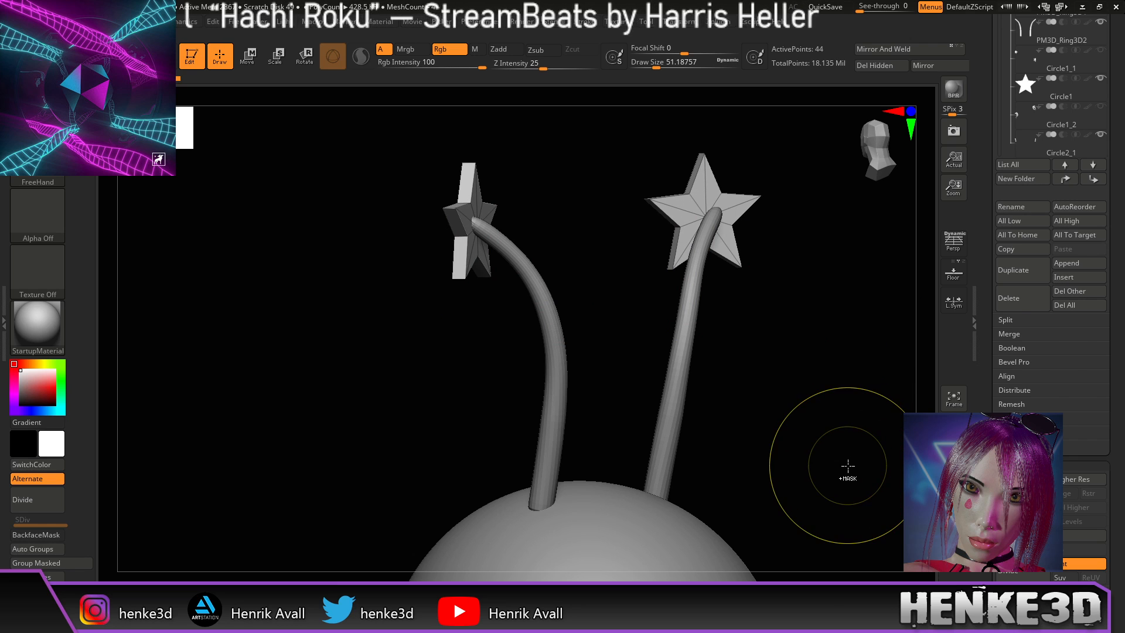
{"action": "key", "text": "shift+f"}
{"action": "left_click_drag", "start_coordinate": [848, 467], "coordinate": [849, 470]}
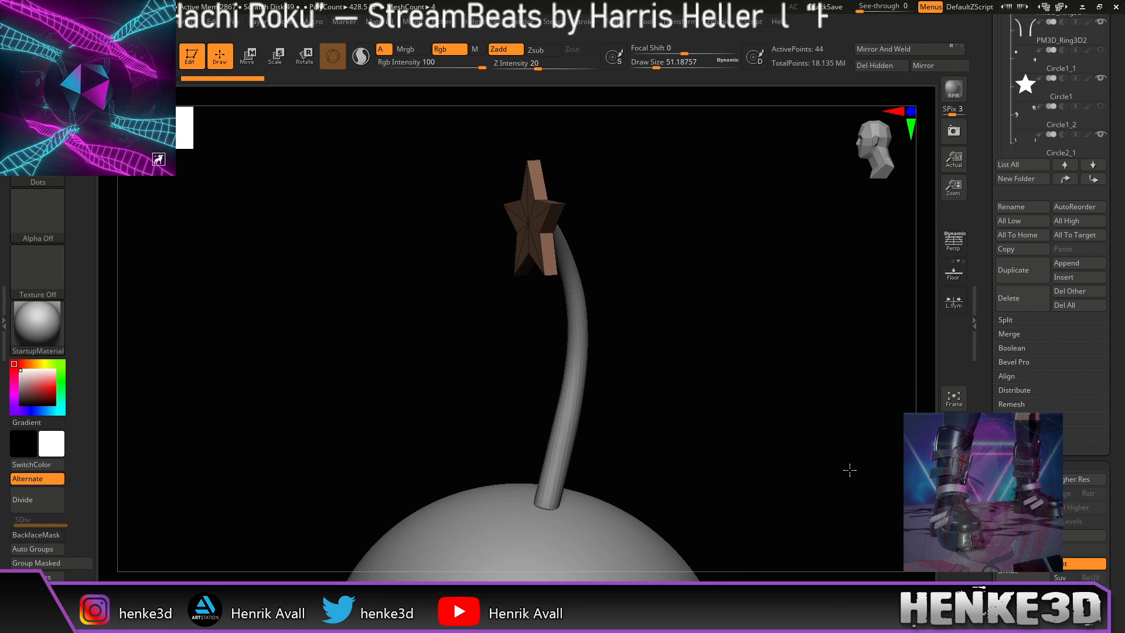
{"action": "left_click", "coordinate": [954, 434]}
Step: With the Transpose gizmo pivoted at the star's centre, tilt the star about 35 degrees on its stalk
{"action": "key", "text": "w"}
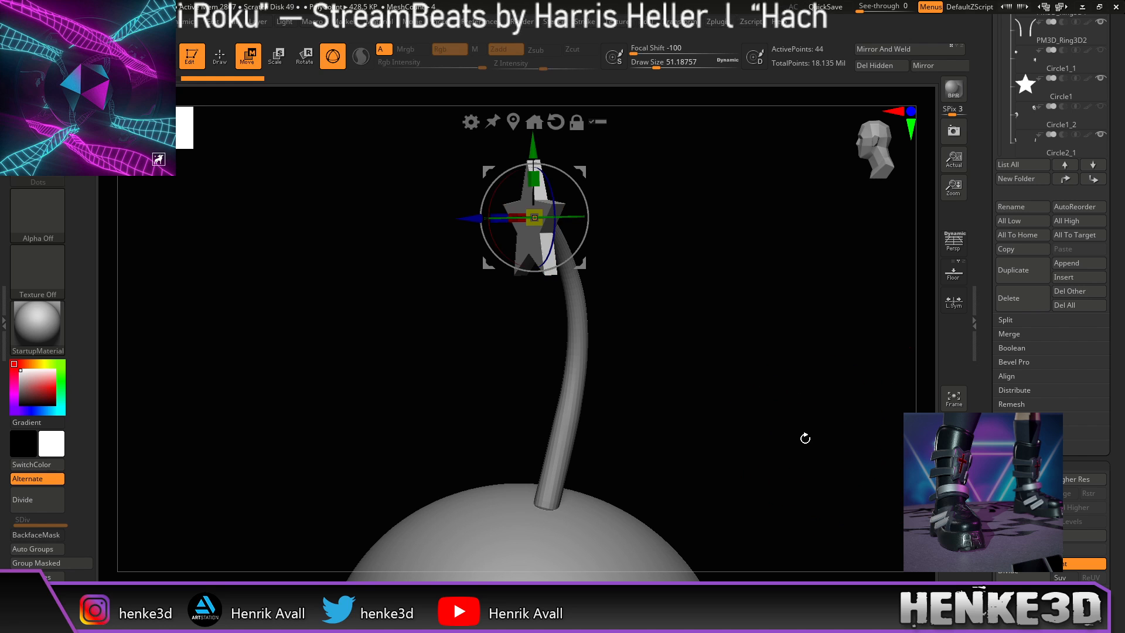
{"action": "left_click_drag", "start_coordinate": [800, 393], "coordinate": [777, 377]}
{"action": "left_click_drag", "start_coordinate": [682, 311], "coordinate": [756, 294], "text": "alt"}
{"action": "left_click", "coordinate": [532, 236]}
{"action": "left_click_drag", "start_coordinate": [671, 241], "coordinate": [692, 261]}
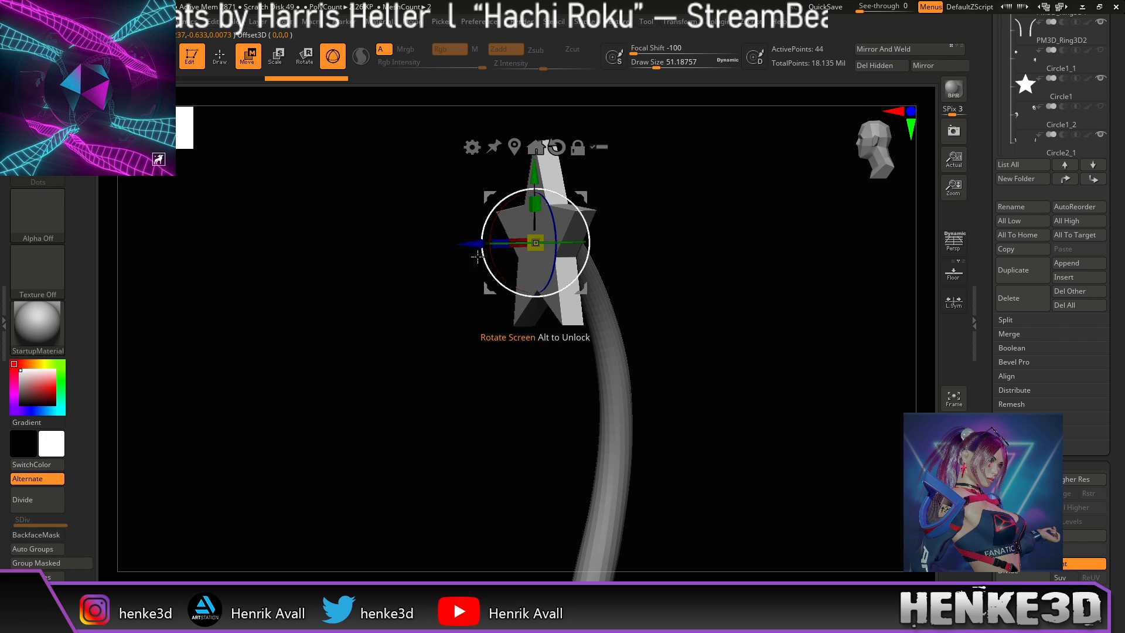
{"action": "left_click_drag", "start_coordinate": [637, 218], "coordinate": [689, 234]}
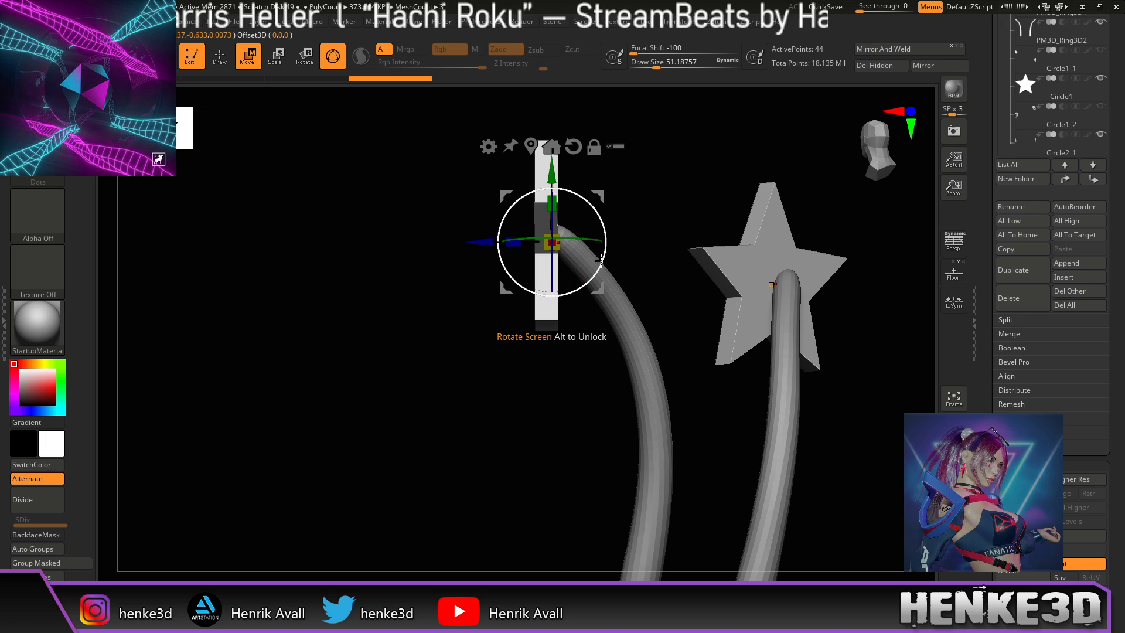
{"action": "mouse_move", "coordinate": [601, 262]}
{"action": "left_mouse_down"}
{"action": "mouse_move", "coordinate": [610, 232]}
{"action": "mouse_move", "coordinate": [635, 243]}
{"action": "mouse_move", "coordinate": [608, 246]}
{"action": "mouse_move", "coordinate": [596, 283]}
{"action": "left_mouse_up"}
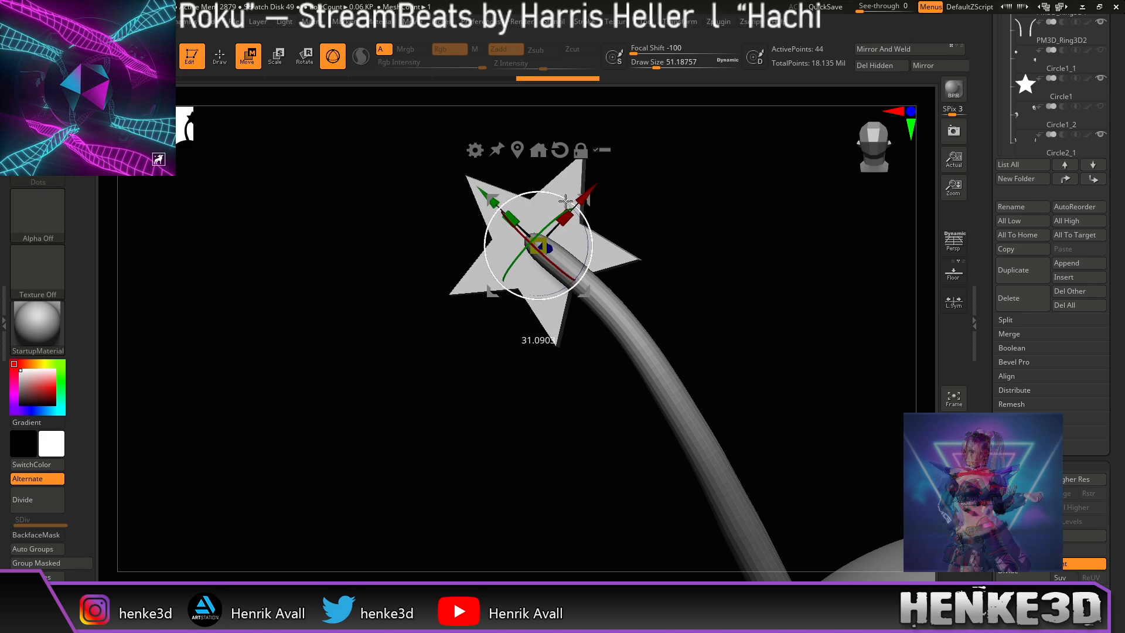
Step: Rotate the star about 11 degrees more, then return to sculpting and view the stars face-on
{"action": "left_click_drag", "start_coordinate": [701, 300], "coordinate": [680, 233]}
{"action": "left_click_drag", "start_coordinate": [591, 216], "coordinate": [585, 216]}
{"action": "right_click_drag", "start_coordinate": [633, 231], "coordinate": [644, 242], "text": "ctrl"}
{"action": "left_click_drag", "start_coordinate": [664, 238], "coordinate": [766, 242]}
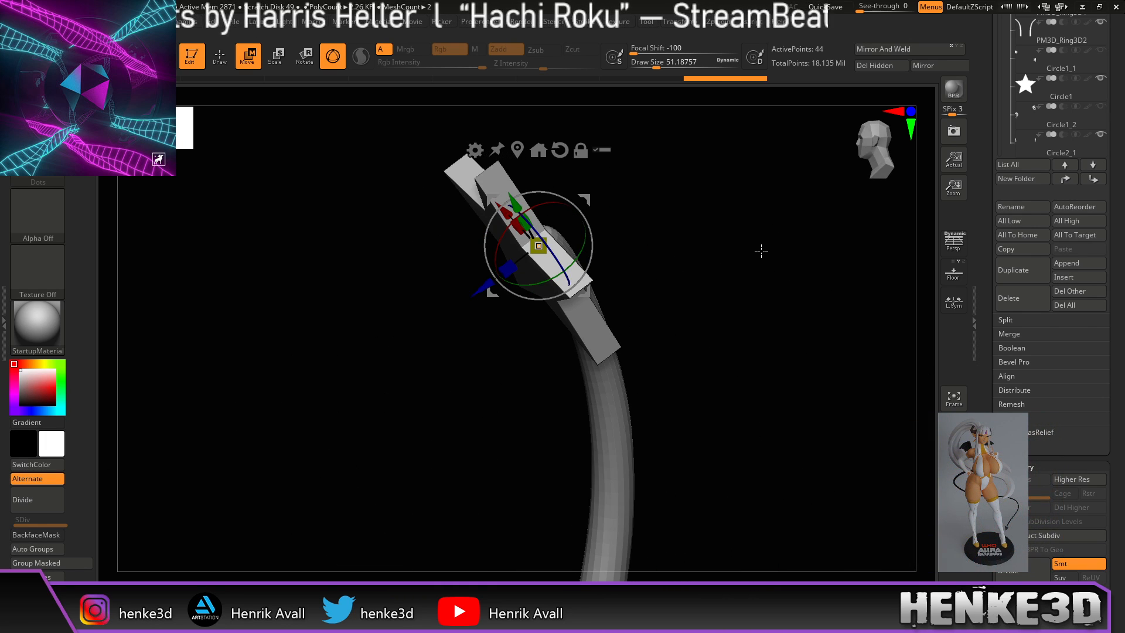
{"action": "key", "text": "q"}
{"action": "left_click_drag", "start_coordinate": [733, 293], "coordinate": [774, 292]}
{"action": "mouse_move", "coordinate": [693, 392]}
{"action": "left_mouse_down"}
{"action": "mouse_move", "coordinate": [784, 384]}
{"action": "mouse_move", "coordinate": [731, 349]}
{"action": "mouse_move", "coordinate": [759, 346]}
{"action": "left_mouse_up"}
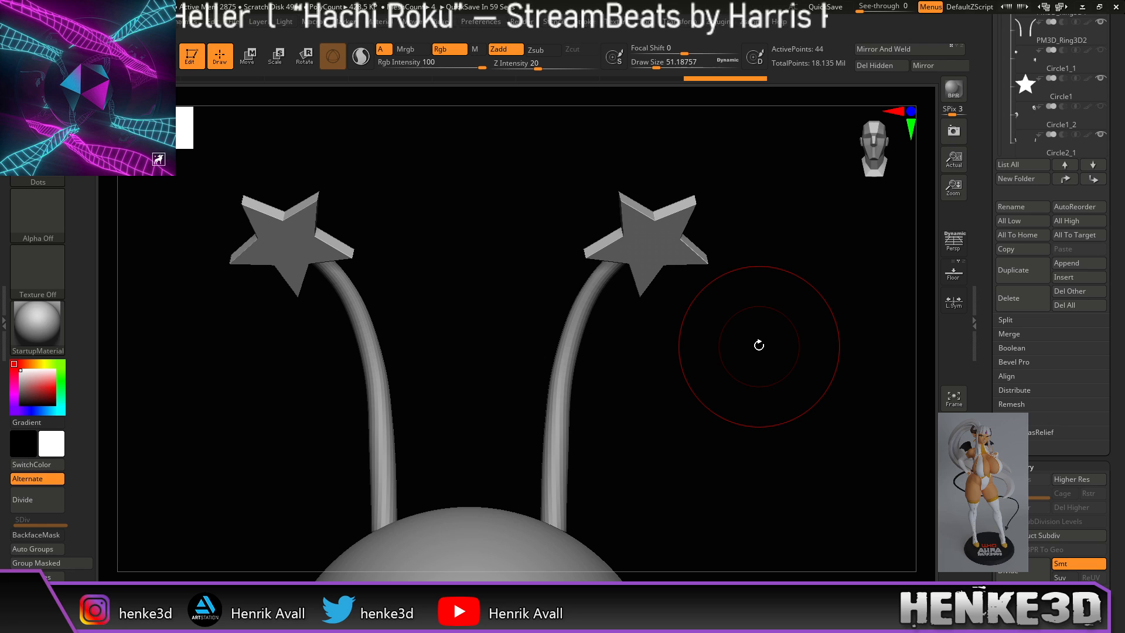
{"action": "left_click_drag", "start_coordinate": [759, 345], "coordinate": [743, 457]}
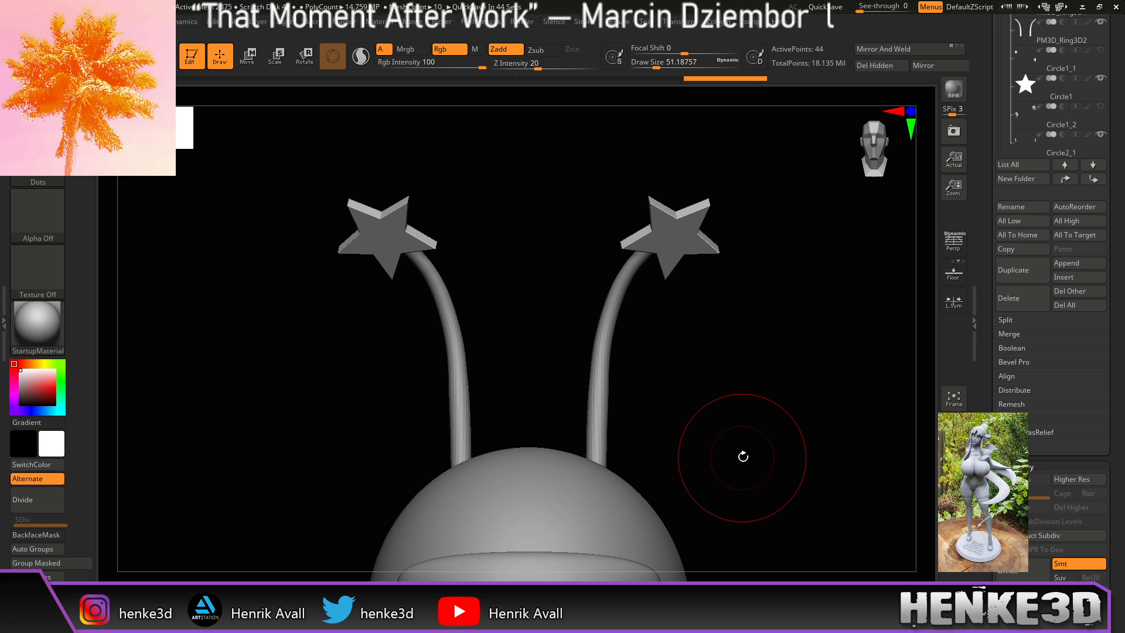
{"action": "left_click_drag", "start_coordinate": [782, 415], "coordinate": [769, 446]}
{"action": "key", "text": "f"}
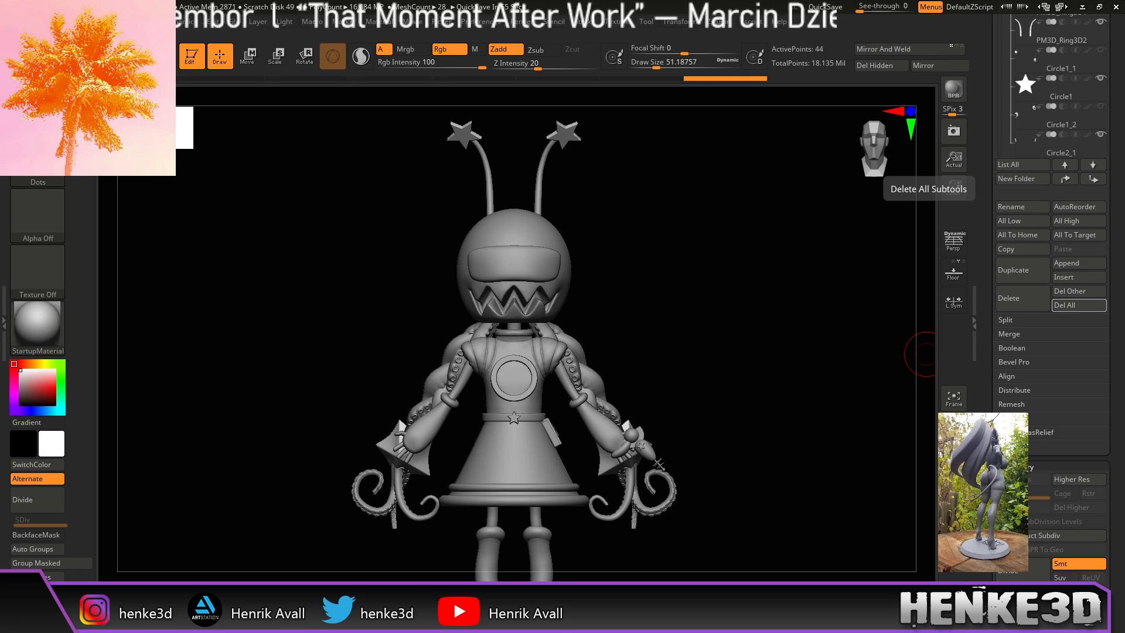
{"action": "left_click_drag", "start_coordinate": [779, 441], "coordinate": [742, 451]}
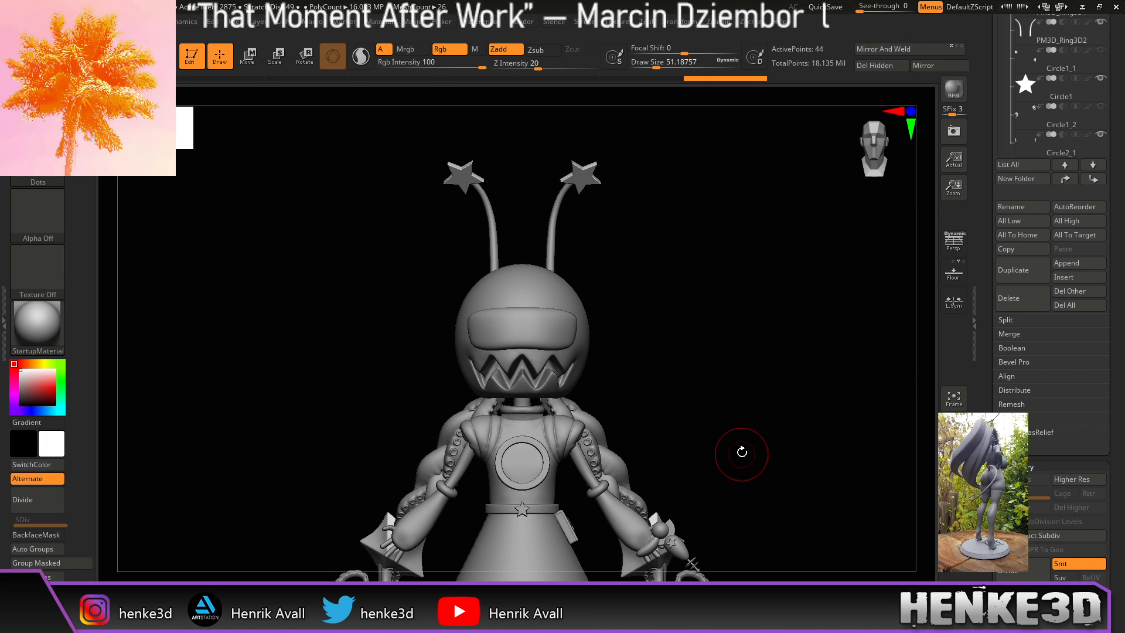
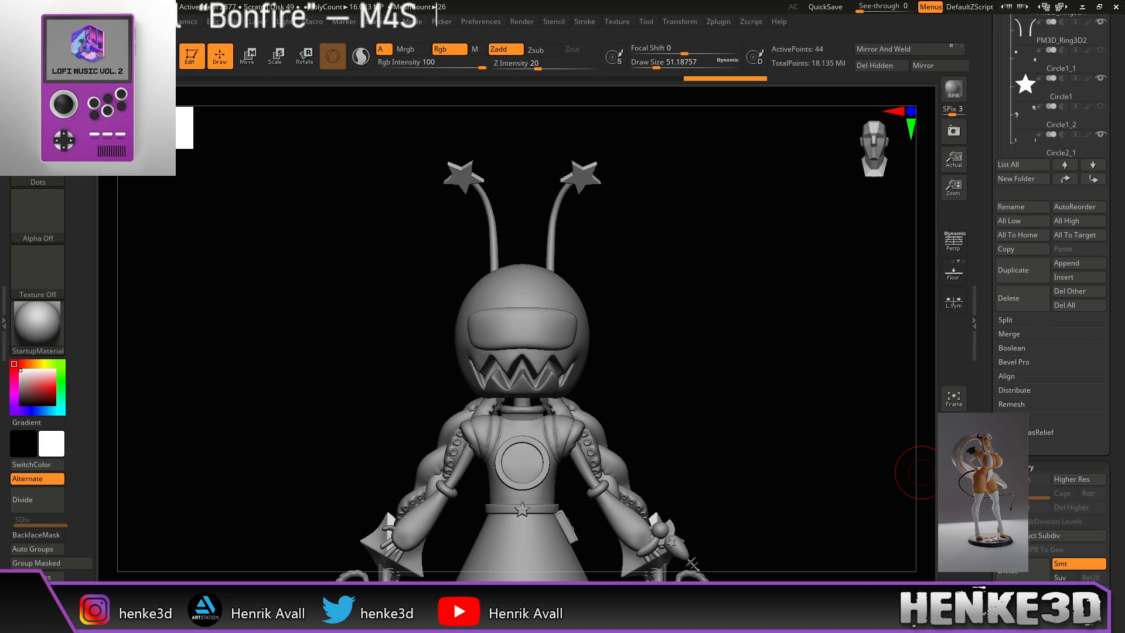
Step: Bring the bearded dragon image results over the sculpt and preview the manual, in-hand and harness photos
{"action": "left_click_drag", "start_coordinate": [763, 416], "coordinate": [774, 441]}
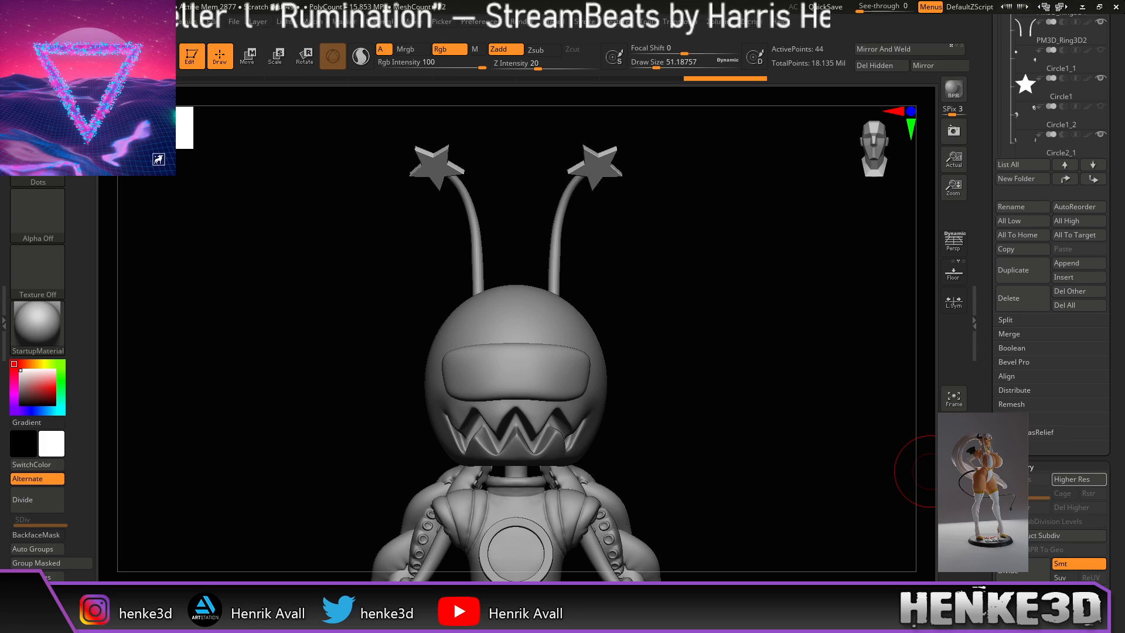
{"action": "left_click_drag", "start_coordinate": [1124, 480], "coordinate": [515, 0]}
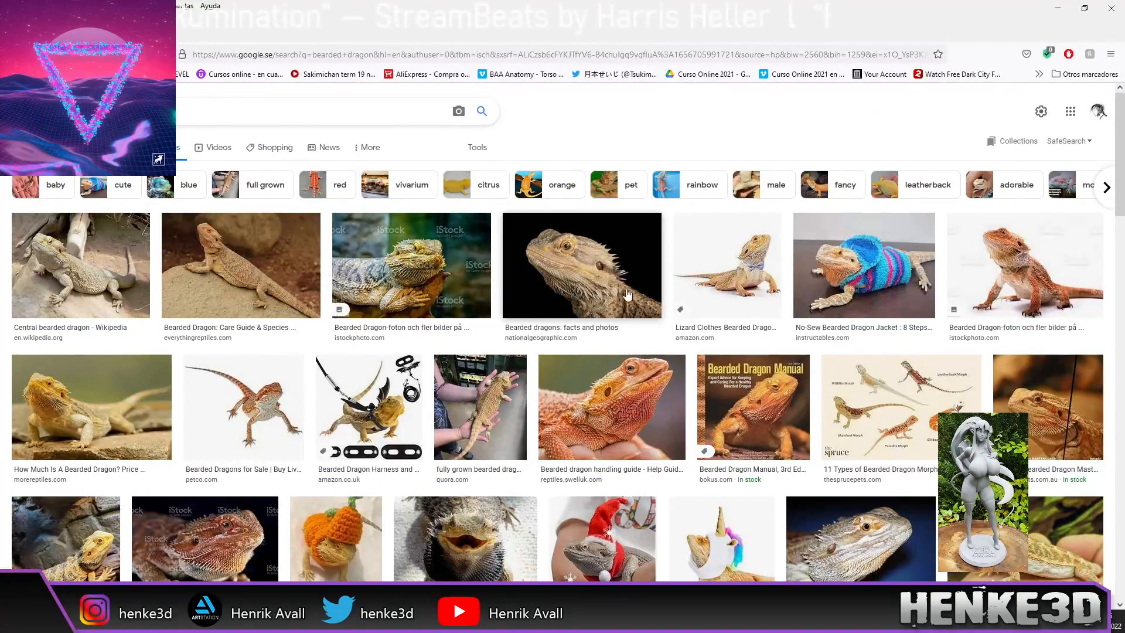
{"action": "left_click", "coordinate": [739, 397]}
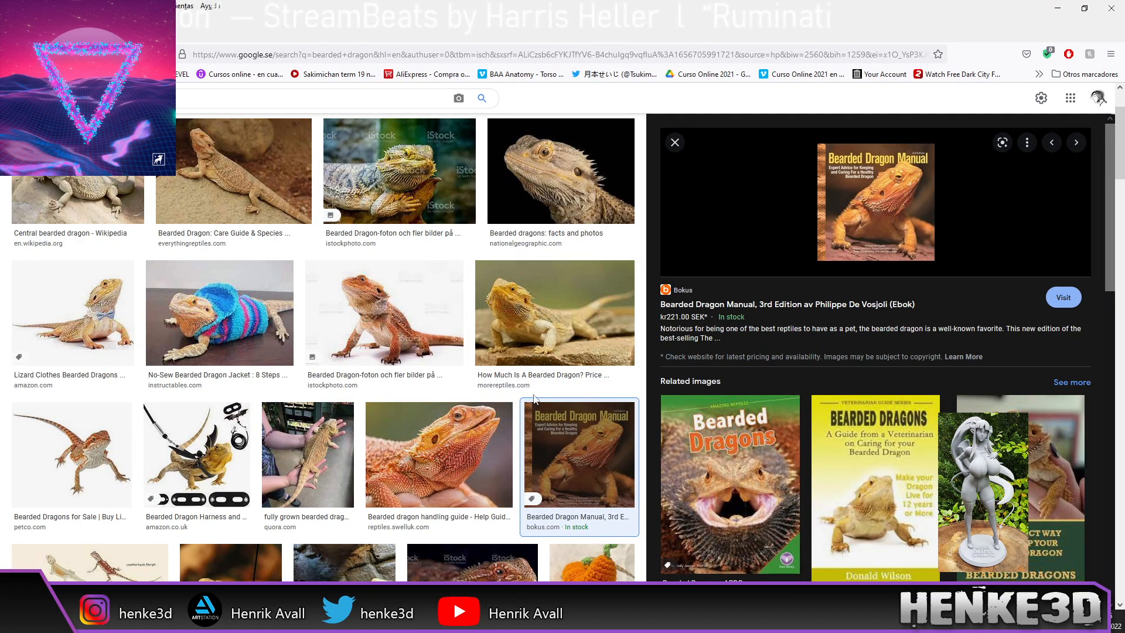
{"action": "left_click", "coordinate": [997, 463]}
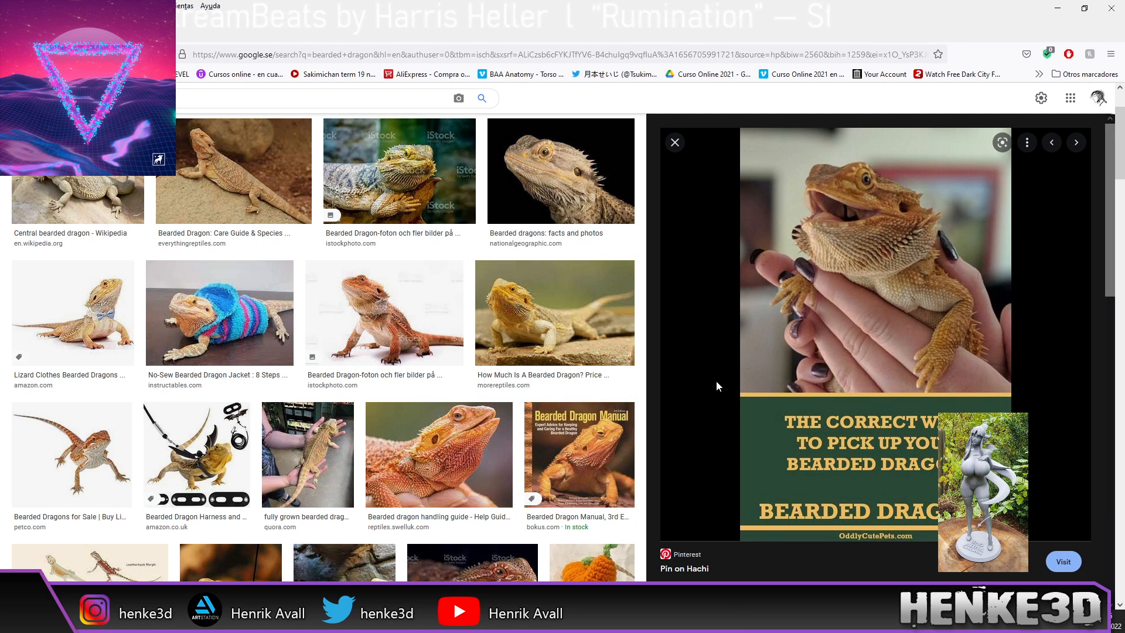
{"action": "left_click", "coordinate": [197, 451]}
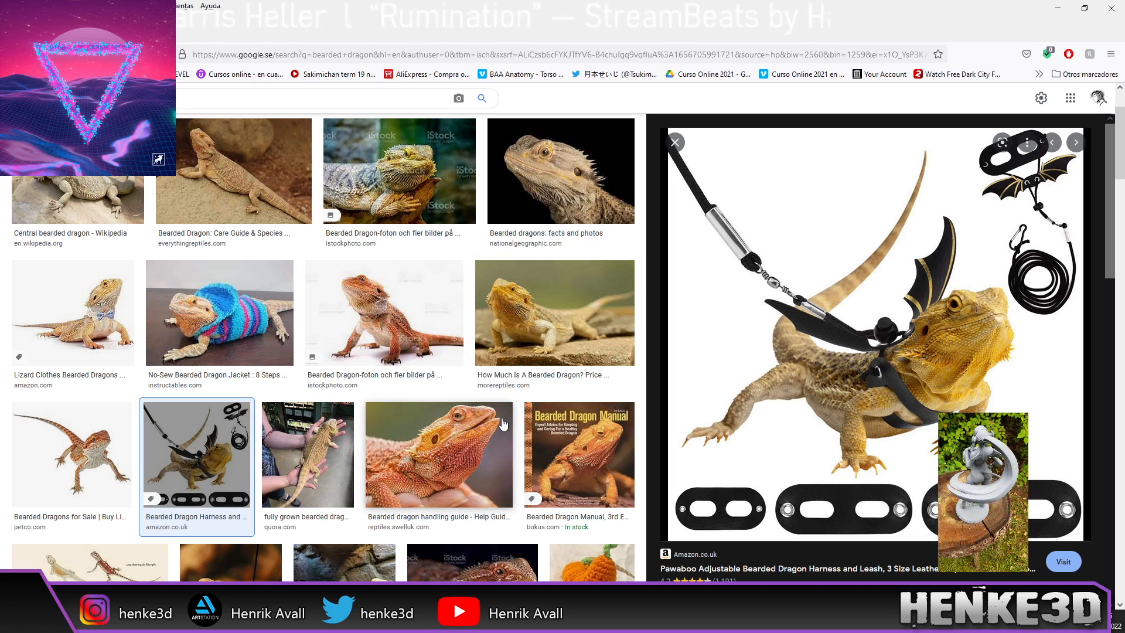
{"action": "scroll", "coordinate": [441, 440], "scroll_direction": "down", "scroll_amount": 2}
Step: Preview the close-up red bearded dragon photo, then move the browser off the ZBrush window
{"action": "left_click", "coordinate": [457, 456]}
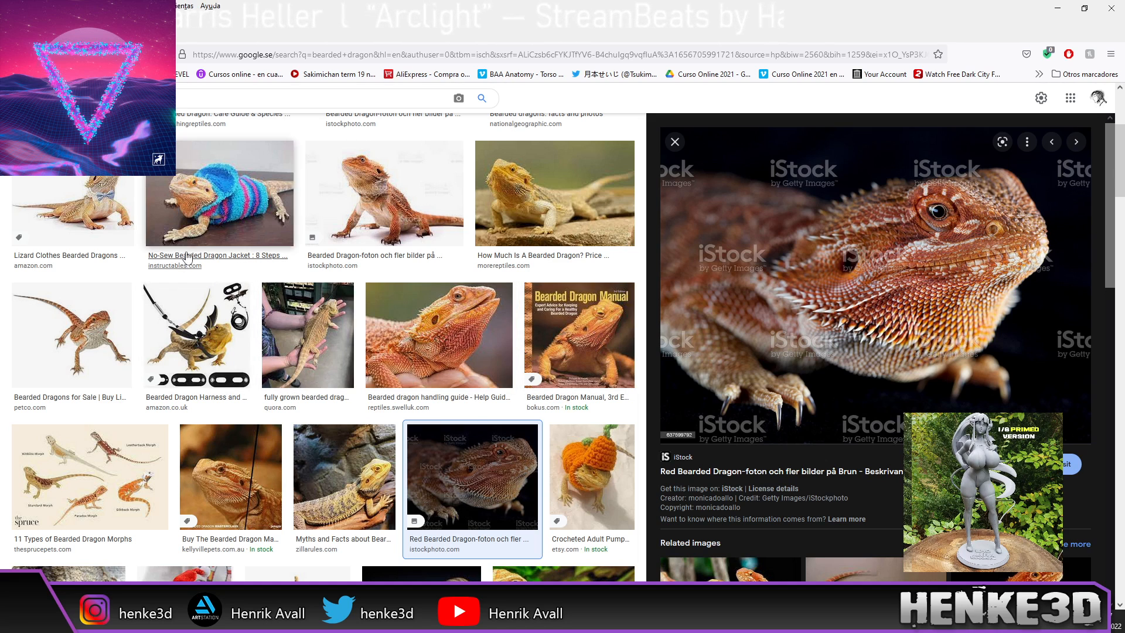
{"action": "left_click_drag", "start_coordinate": [489, 39], "coordinate": [1124, 106]}
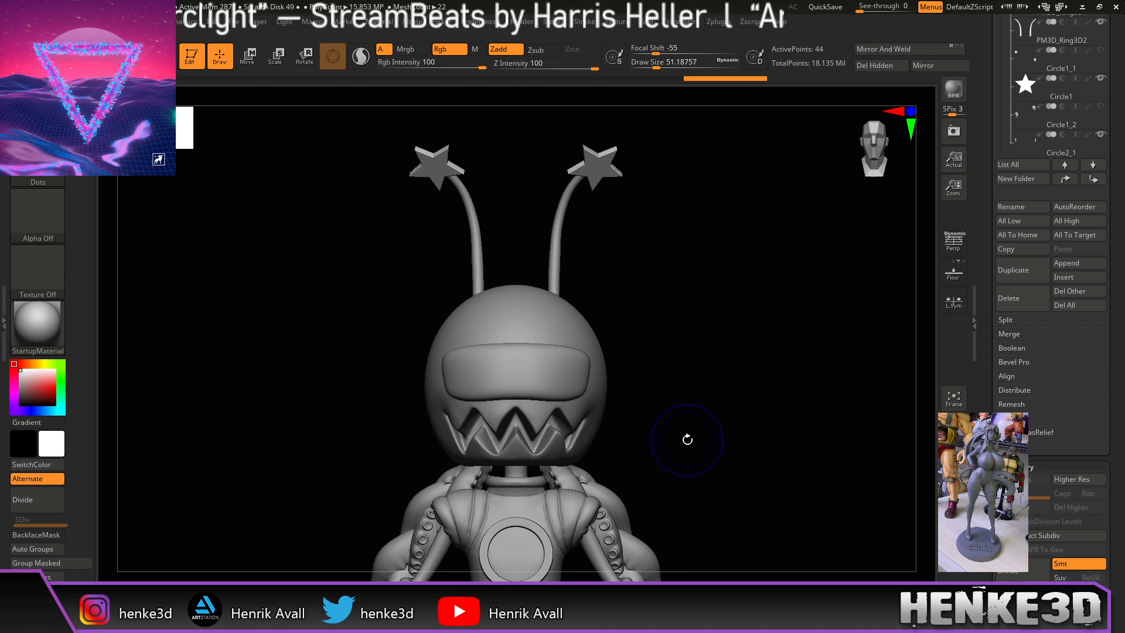
Step: Frame the antenna stars, select the alex_sus_9 subtool and turn on its polyframe wireframe
{"action": "key", "text": "f"}
{"action": "key", "text": "f"}
{"action": "left_click_drag", "start_coordinate": [759, 369], "coordinate": [735, 404], "text": "alt"}
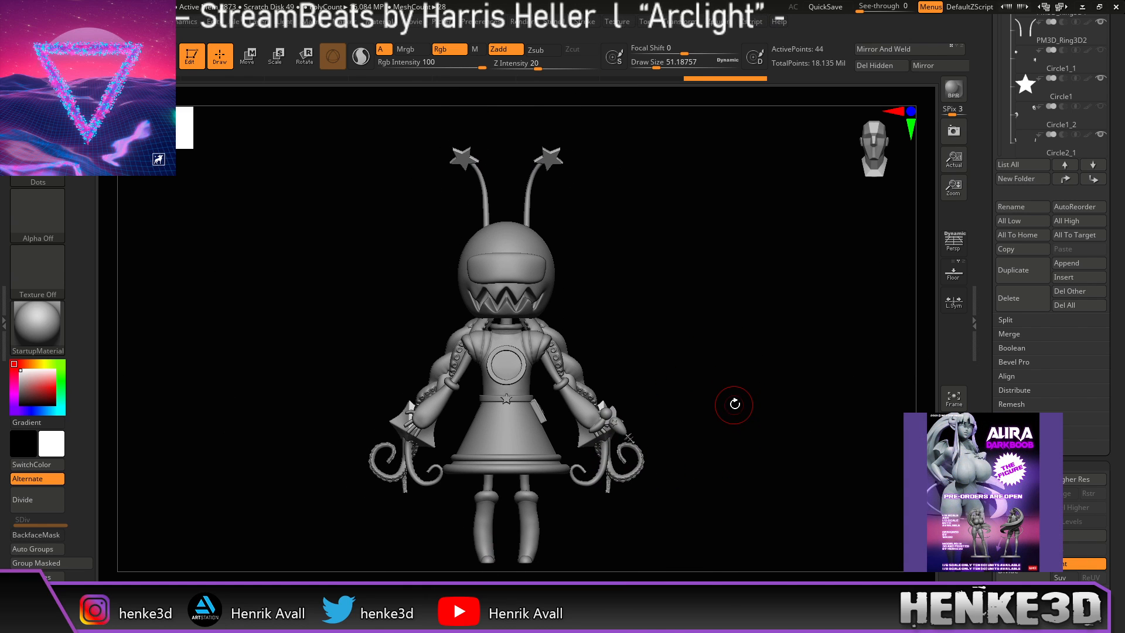
{"action": "left_click_drag", "start_coordinate": [1123, 252], "coordinate": [1108, 364]}
{"action": "left_click_drag", "start_coordinate": [1000, 312], "coordinate": [999, 271]}
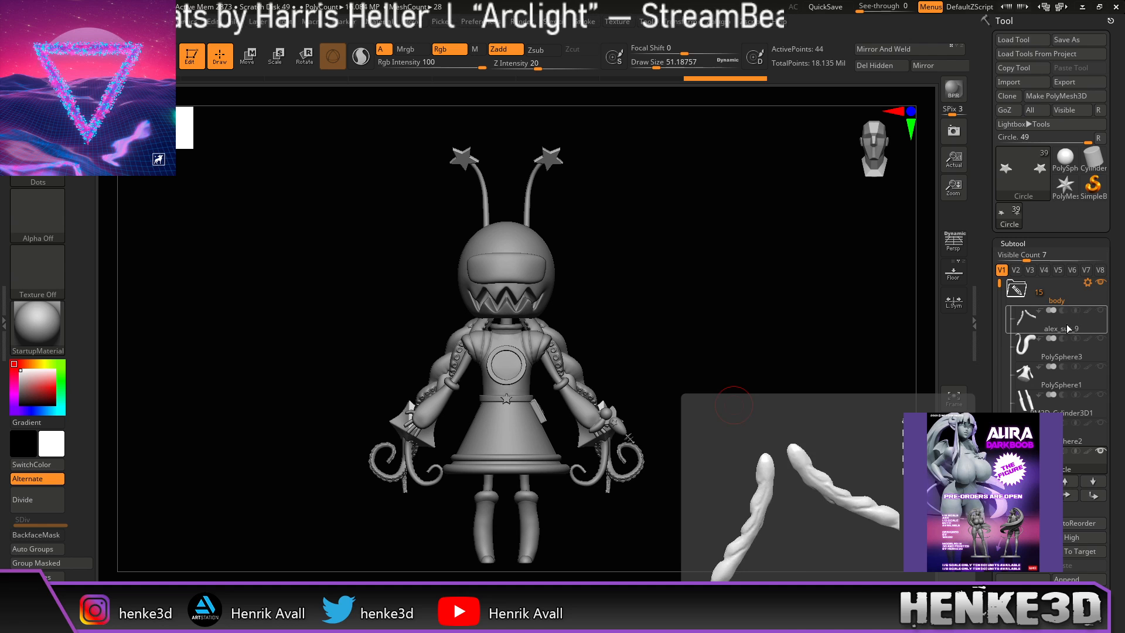
{"action": "left_click_drag", "start_coordinate": [793, 436], "coordinate": [763, 419], "text": "alt"}
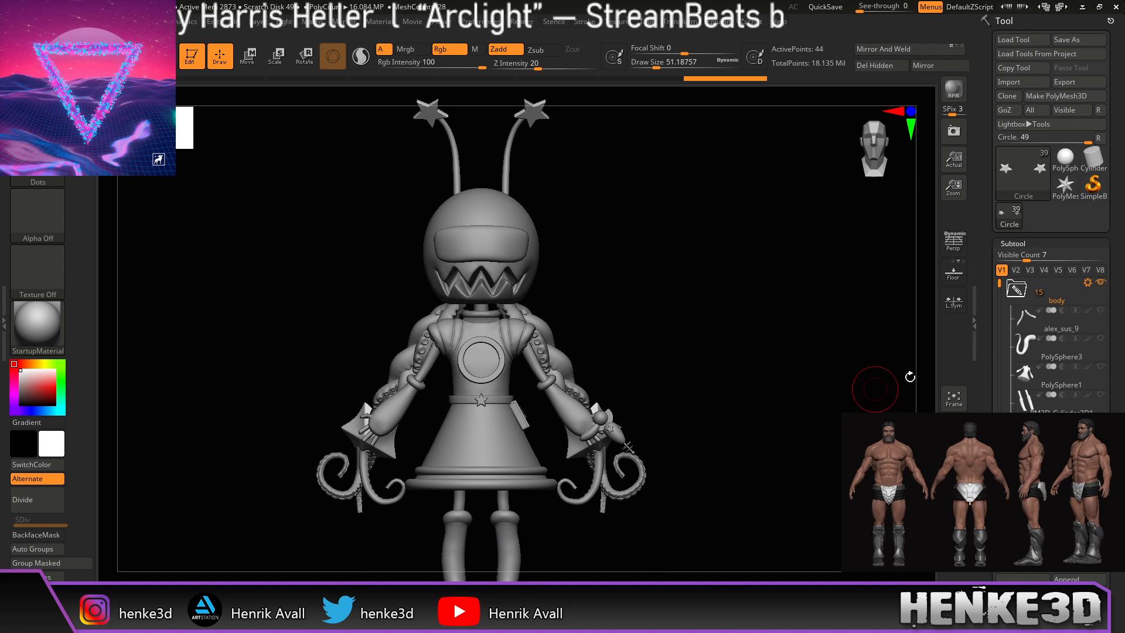
{"action": "left_click", "coordinate": [1027, 321]}
{"action": "left_click_drag", "start_coordinate": [819, 467], "coordinate": [748, 367], "text": "alt"}
{"action": "key", "text": "shift+f"}
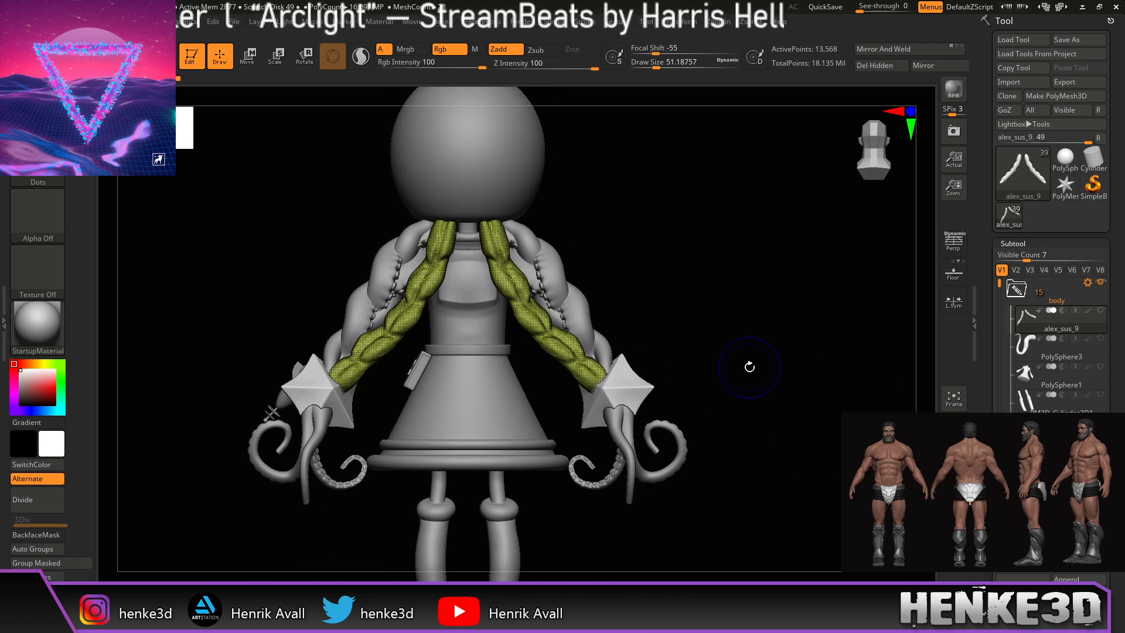
Step: Delete the alex_sus_9 and PolySphere1 subtools, confirming each deletion
{"action": "left_click_drag", "start_coordinate": [826, 372], "coordinate": [831, 348], "text": "alt"}
{"action": "left_click_drag", "start_coordinate": [1119, 600], "coordinate": [1121, 422]}
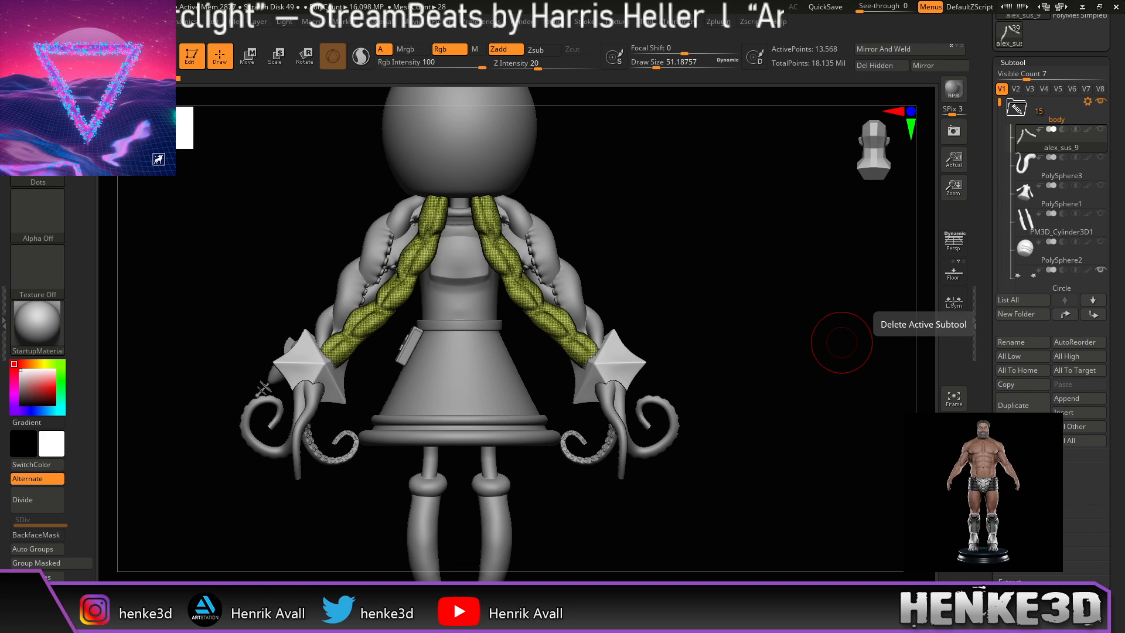
{"action": "left_click", "coordinate": [1023, 434]}
{"action": "left_click", "coordinate": [912, 460]}
{"action": "left_click_drag", "start_coordinate": [823, 406], "coordinate": [814, 475], "text": "alt"}
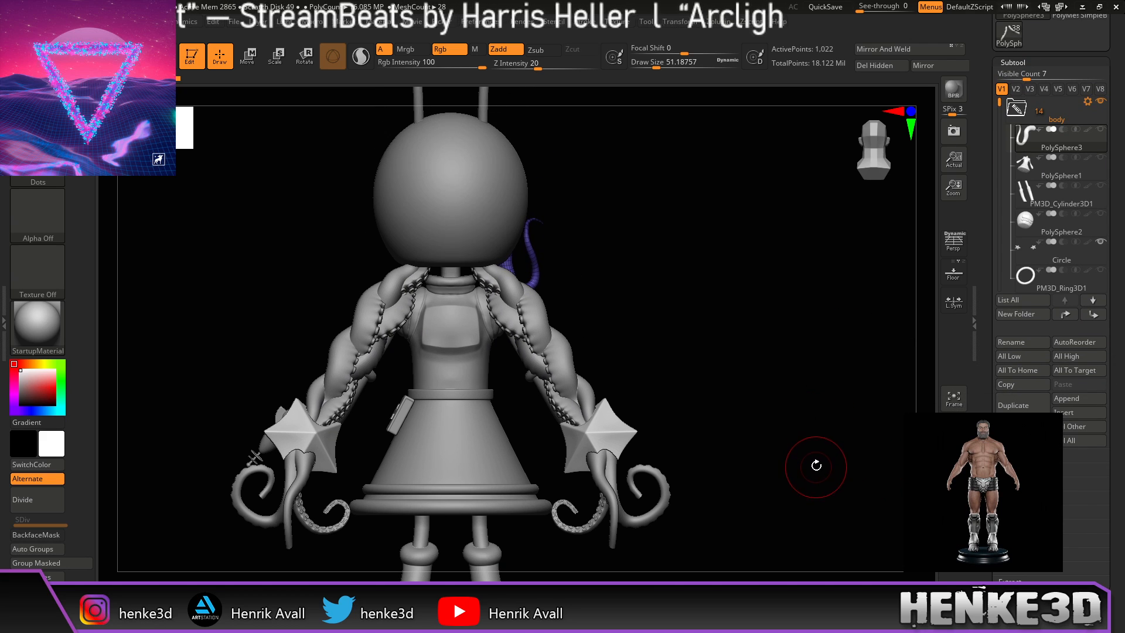
{"action": "left_click", "coordinate": [1024, 171]}
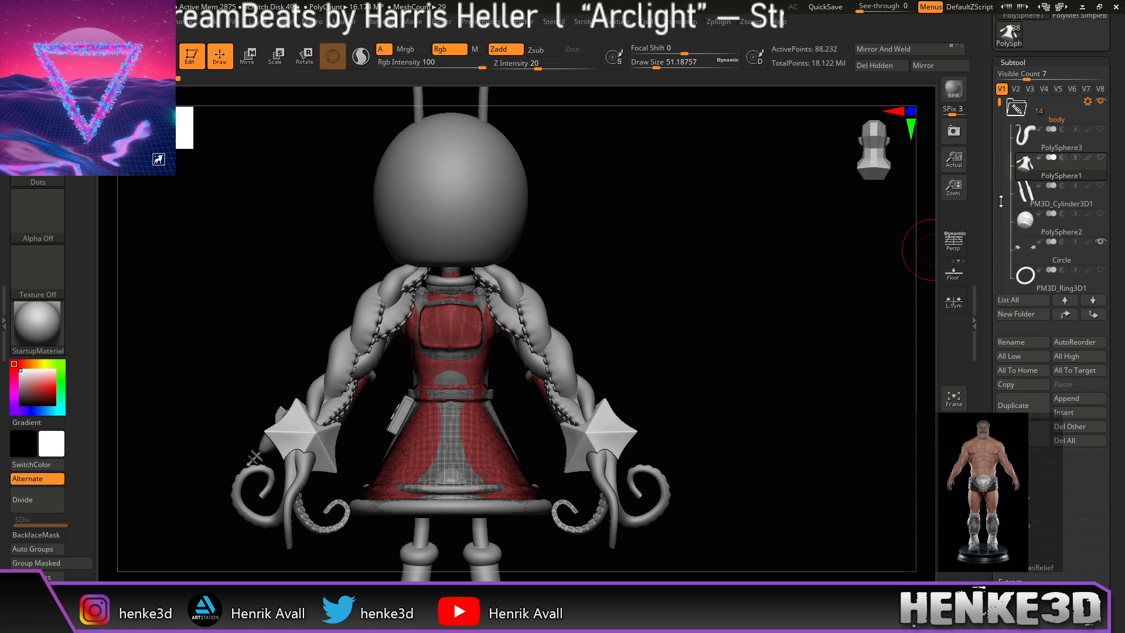
{"action": "mouse_move", "coordinate": [703, 369]}
{"action": "left_mouse_down"}
{"action": "mouse_move", "coordinate": [821, 359]}
{"action": "mouse_move", "coordinate": [814, 370]}
{"action": "left_mouse_up"}
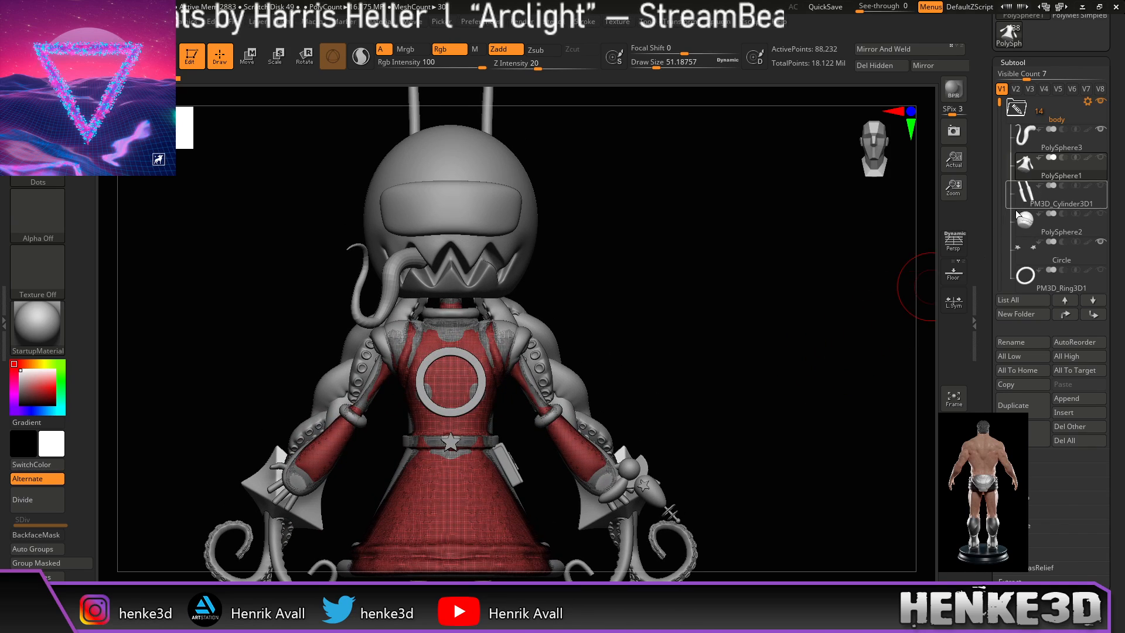
{"action": "mouse_move", "coordinate": [846, 324]}
{"action": "left_mouse_down"}
{"action": "mouse_move", "coordinate": [756, 372]}
{"action": "mouse_move", "coordinate": [721, 371]}
{"action": "mouse_move", "coordinate": [759, 360]}
{"action": "mouse_move", "coordinate": [787, 326]}
{"action": "left_mouse_up"}
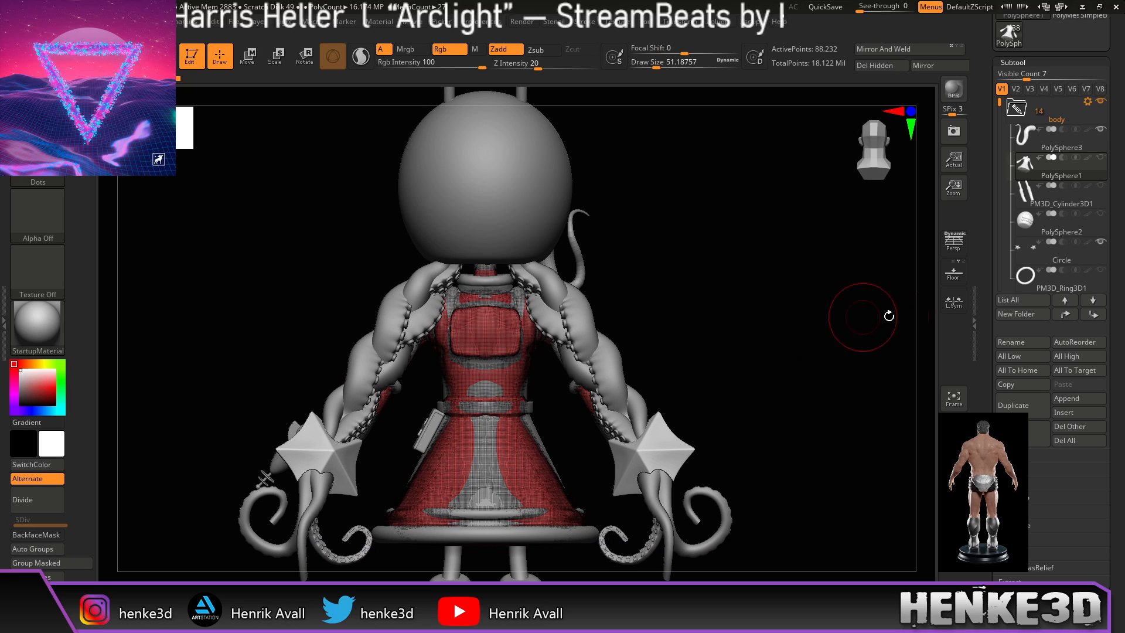
{"action": "left_click", "coordinate": [1037, 434]}
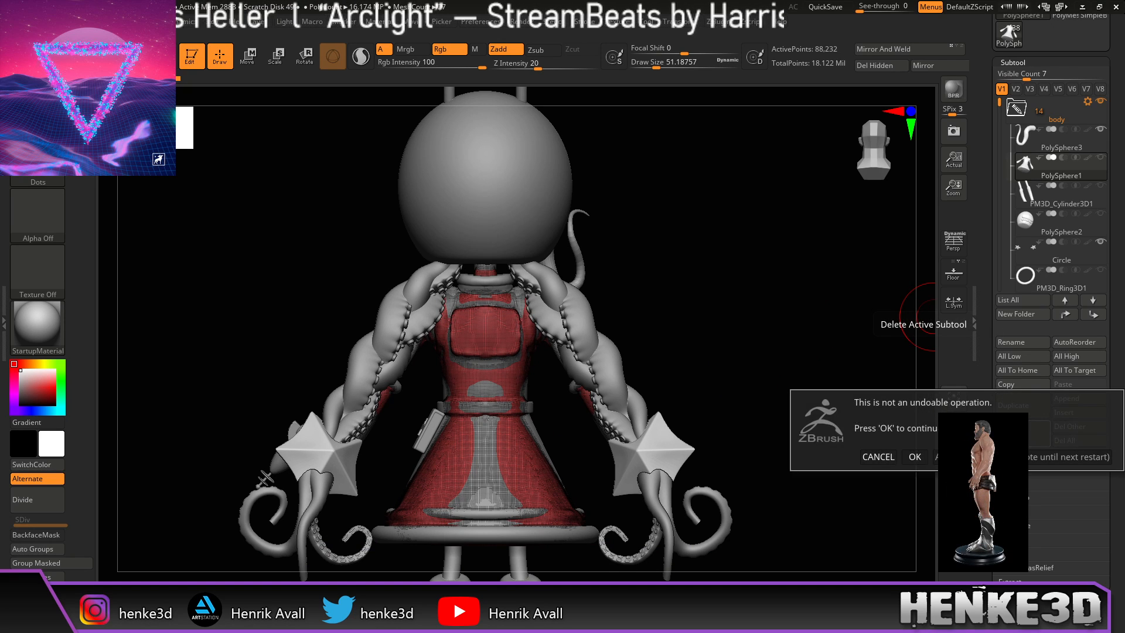
{"action": "left_click", "coordinate": [913, 456]}
Step: Delete the PM3D_Cylinder3D1 and PolySphere2 head overlay subtools, confirming each
{"action": "left_click_drag", "start_coordinate": [820, 491], "coordinate": [829, 364], "text": "alt"}
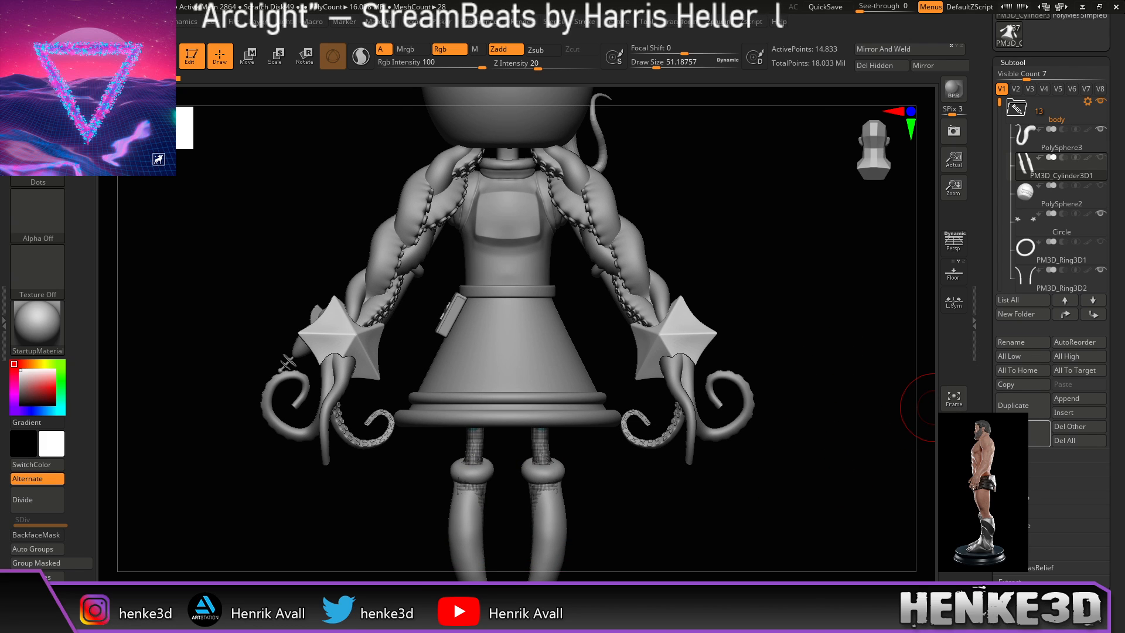
{"action": "left_click", "coordinate": [1038, 433]}
{"action": "left_click", "coordinate": [915, 459]}
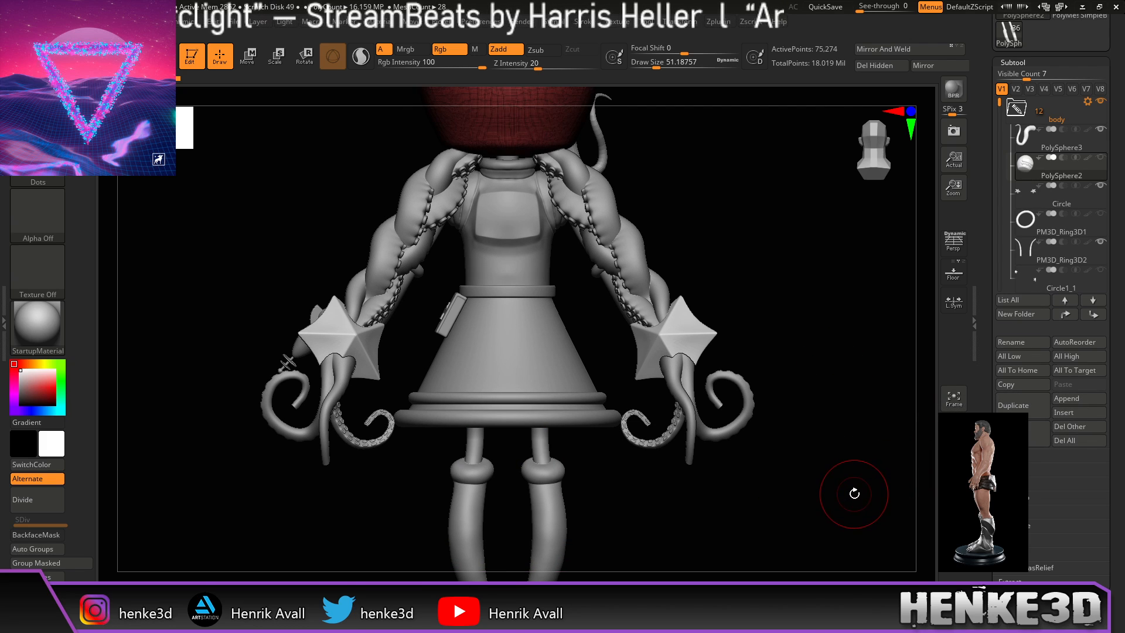
{"action": "left_click_drag", "start_coordinate": [838, 465], "coordinate": [824, 510], "text": "alt"}
{"action": "left_click_drag", "start_coordinate": [827, 409], "coordinate": [819, 464], "text": "alt"}
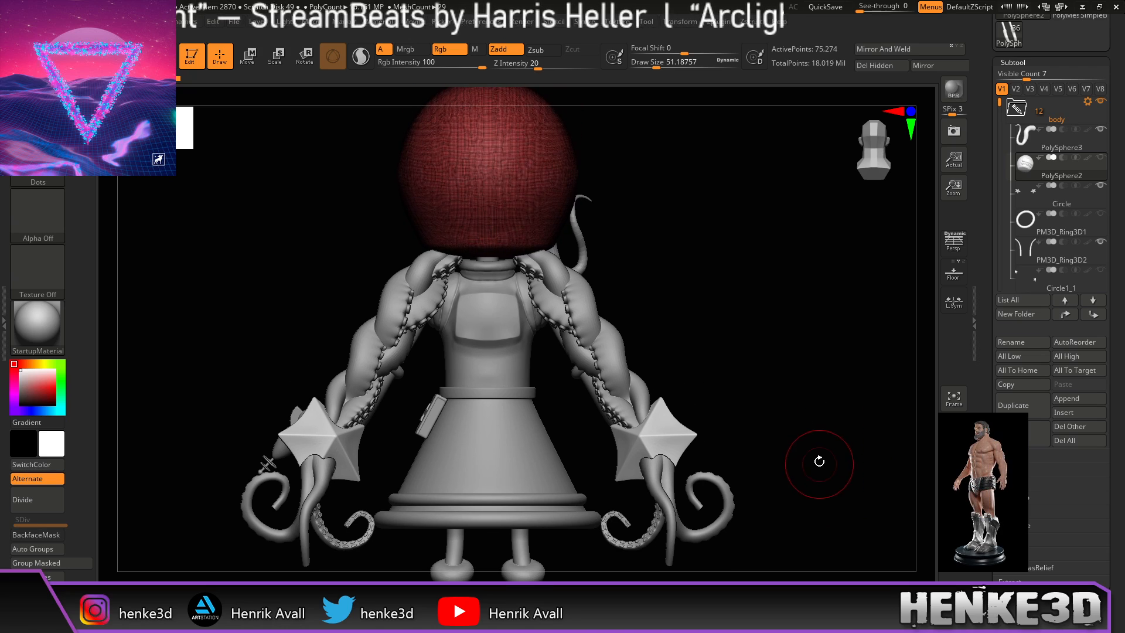
{"action": "mouse_move", "coordinate": [794, 425]}
{"action": "left_mouse_down"}
{"action": "mouse_move", "coordinate": [879, 424]}
{"action": "mouse_move", "coordinate": [855, 422]}
{"action": "mouse_move", "coordinate": [828, 449]}
{"action": "mouse_move", "coordinate": [791, 455]}
{"action": "mouse_move", "coordinate": [828, 447]}
{"action": "mouse_move", "coordinate": [856, 409]}
{"action": "left_mouse_up"}
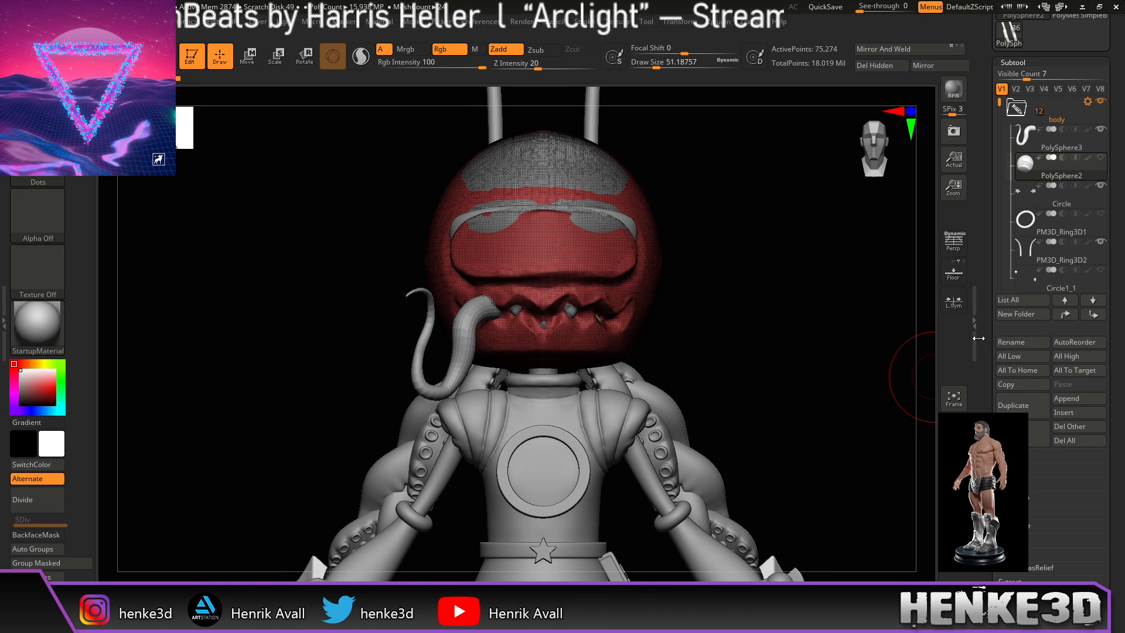
{"action": "left_click", "coordinate": [1013, 426]}
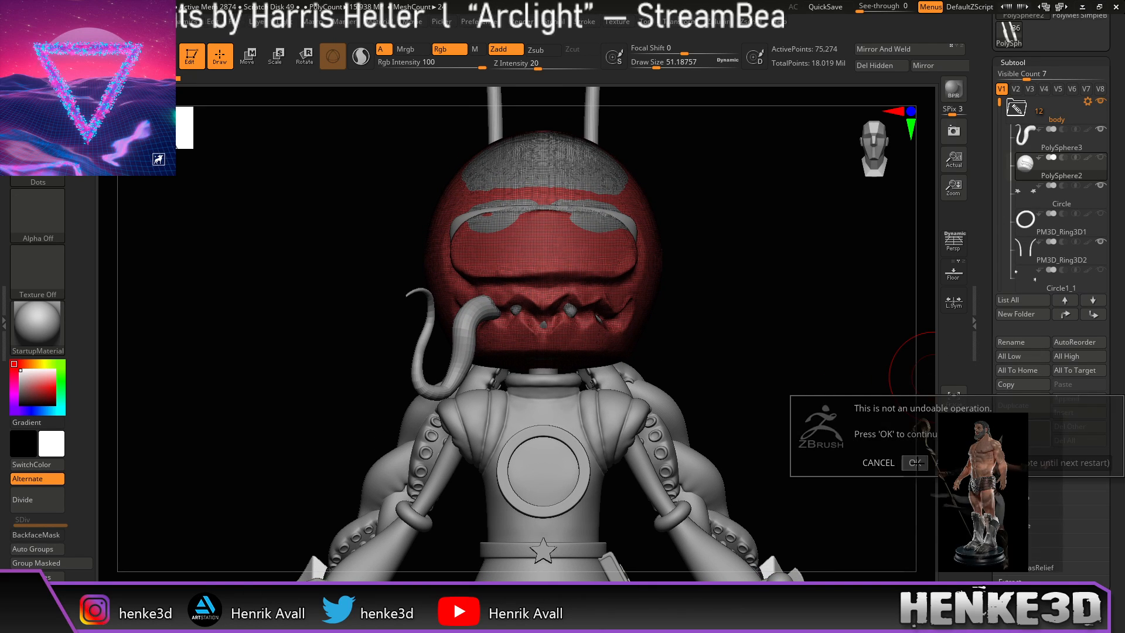
{"action": "left_click", "coordinate": [917, 460]}
Step: Select and delete the PM3D_Ring3D1 subtool
{"action": "mouse_move", "coordinate": [821, 457]}
{"action": "left_mouse_down", "text": "alt"}
{"action": "mouse_move", "coordinate": [826, 510]}
{"action": "mouse_move", "coordinate": [808, 460]}
{"action": "mouse_move", "coordinate": [816, 468]}
{"action": "mouse_move", "coordinate": [831, 339]}
{"action": "left_mouse_up", "text": "alt"}
{"action": "left_click", "coordinate": [1021, 204]}
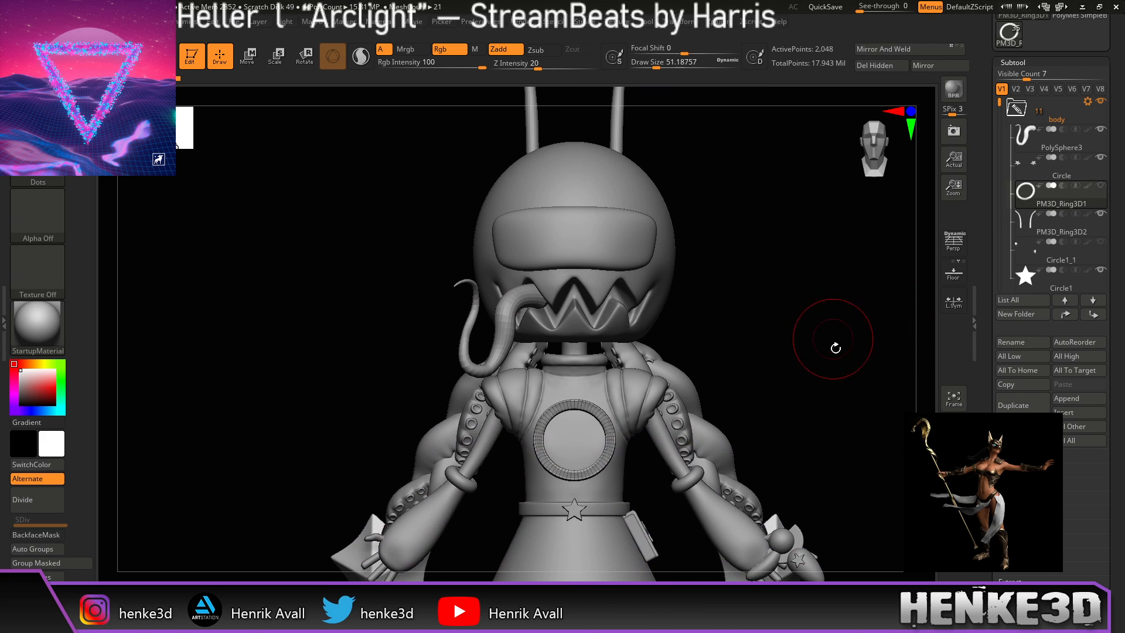
{"action": "left_click_drag", "start_coordinate": [857, 404], "coordinate": [855, 412], "text": "alt"}
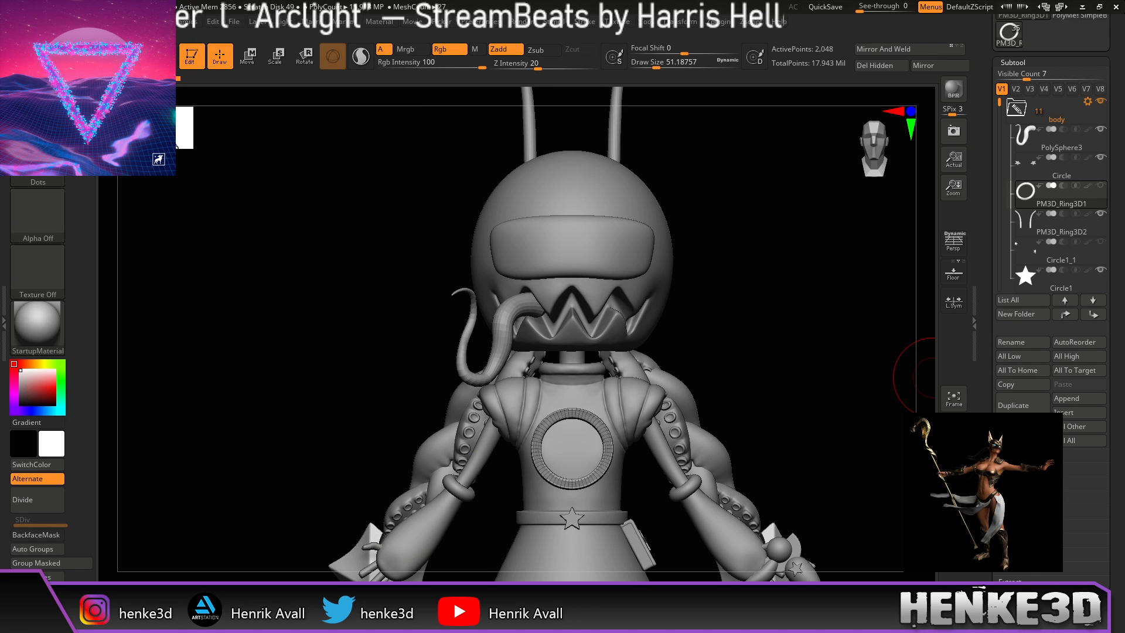
{"action": "left_click", "coordinate": [1022, 435]}
{"action": "left_click", "coordinate": [924, 462]}
Step: Check the stars with Solo, then delete the Circle1_1 star subtool and move to Circle1_2
{"action": "left_click_drag", "start_coordinate": [855, 412], "coordinate": [844, 504], "text": "alt"}
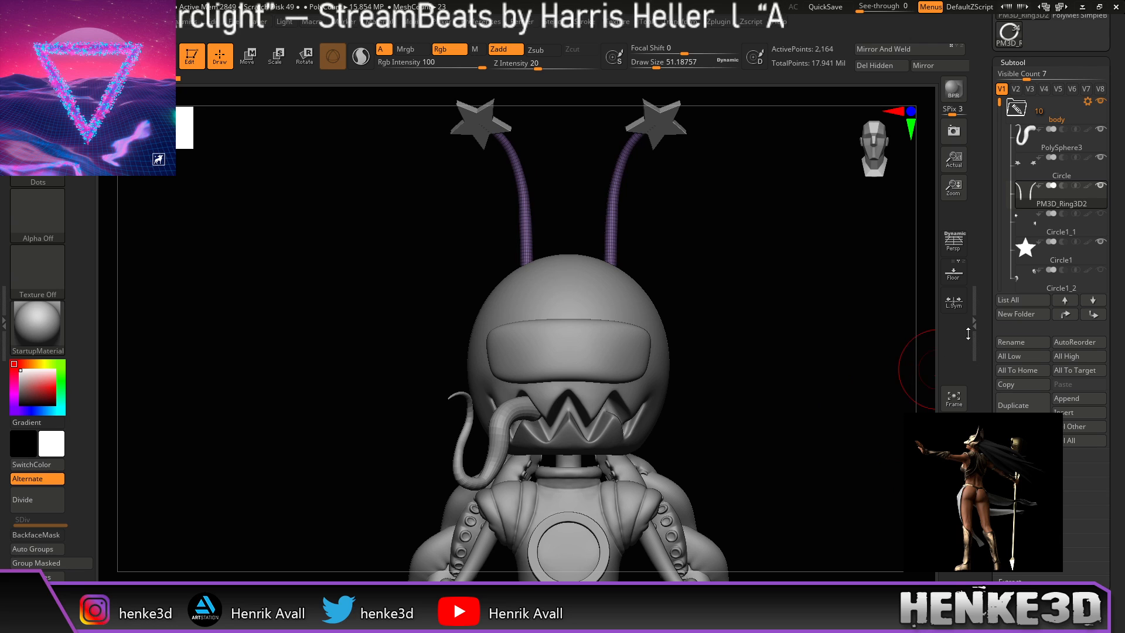
{"action": "left_click", "coordinate": [1037, 228]}
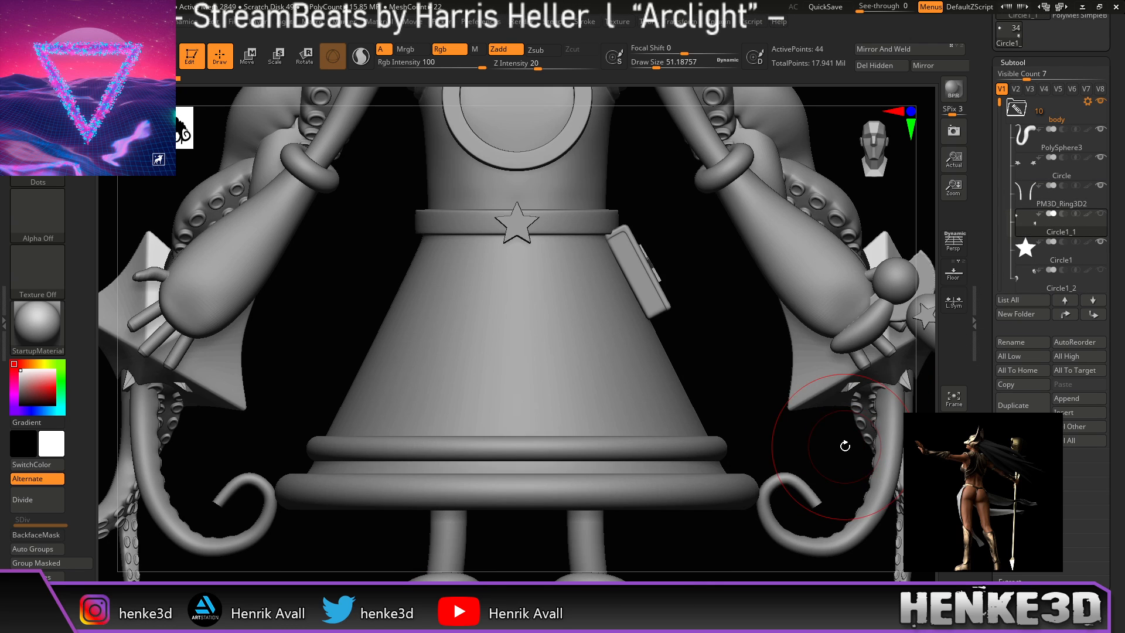
{"action": "left_click_drag", "start_coordinate": [797, 445], "coordinate": [861, 392], "text": "alt"}
{"action": "left_click", "coordinate": [954, 539]}
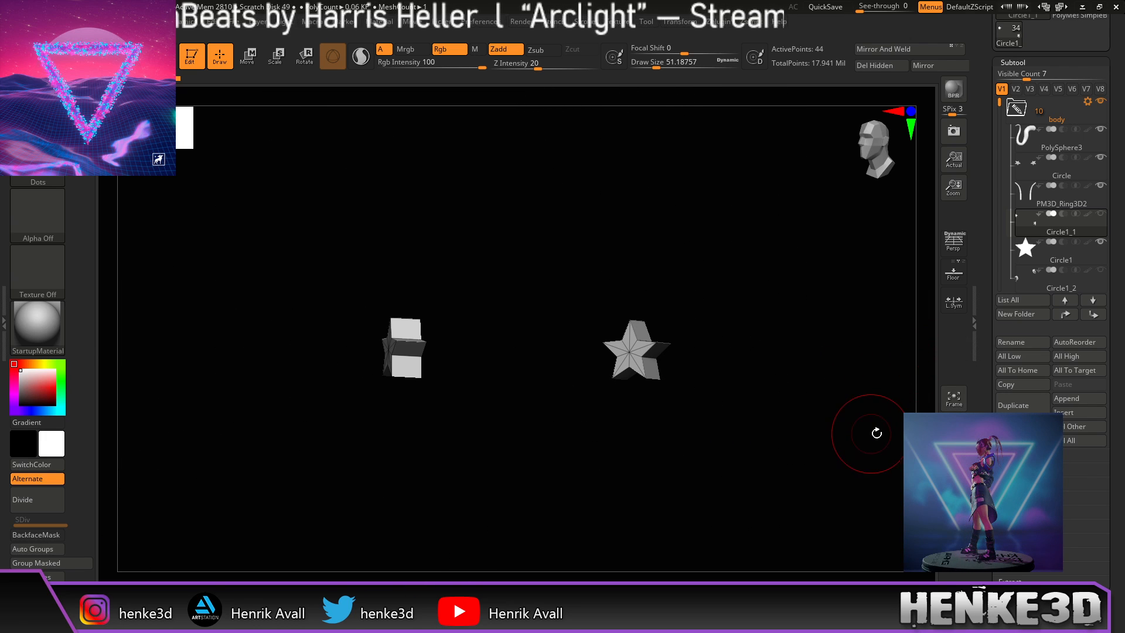
{"action": "left_click", "coordinate": [954, 539]}
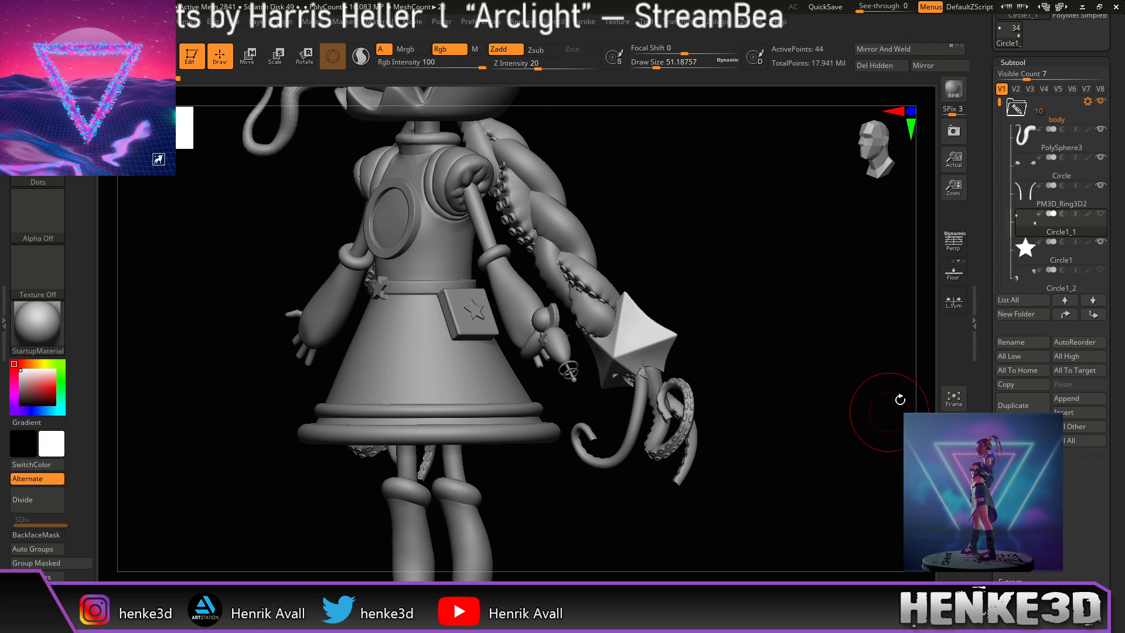
{"action": "left_click", "coordinate": [1022, 434]}
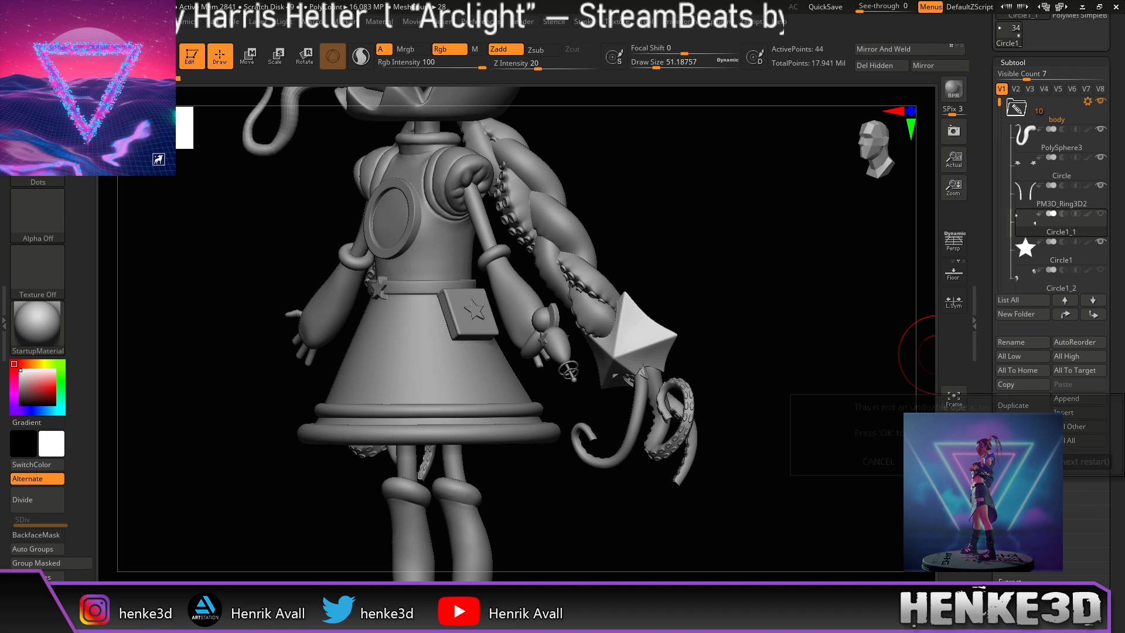
{"action": "left_click", "coordinate": [1096, 462]}
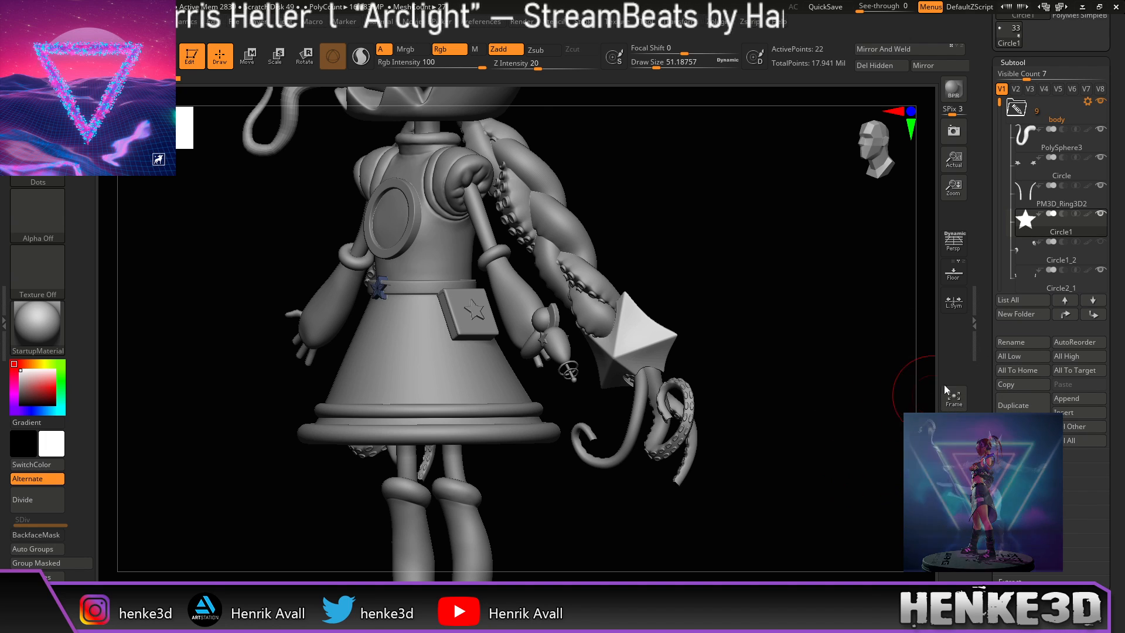
{"action": "key", "text": "Down"}
Step: Delete the Circle1_2 and PM3D_Cube3D1 subtools, confirming each
{"action": "mouse_move", "coordinate": [804, 455]}
{"action": "left_mouse_down"}
{"action": "mouse_move", "coordinate": [832, 455]}
{"action": "mouse_move", "coordinate": [806, 459]}
{"action": "left_mouse_up"}
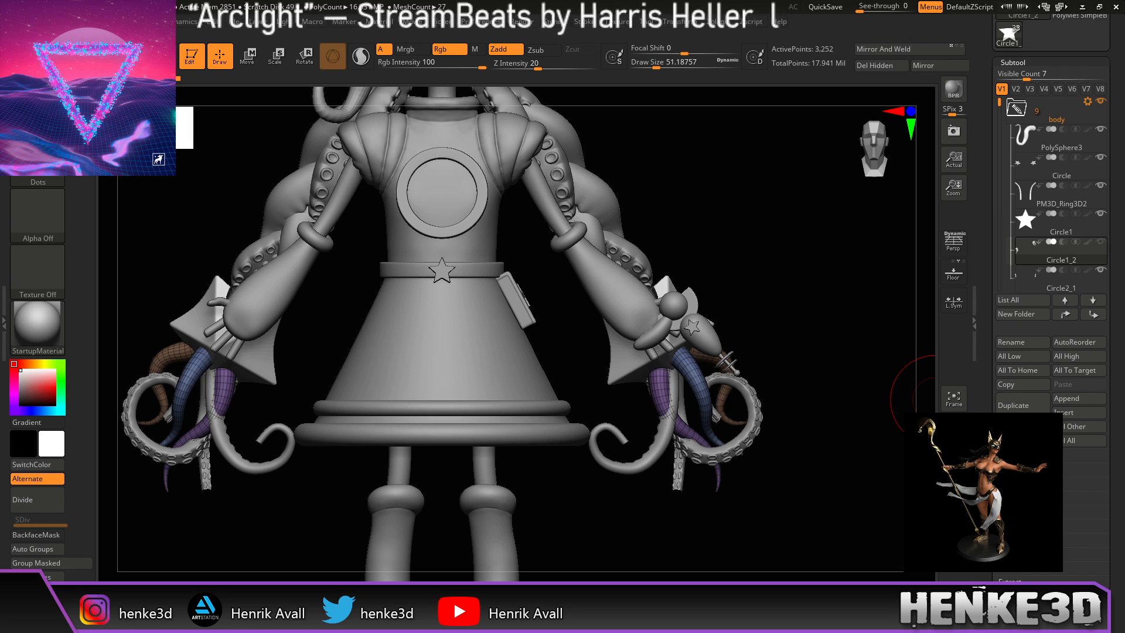
{"action": "left_click", "coordinate": [1022, 420]}
{"action": "left_click", "coordinate": [916, 462]}
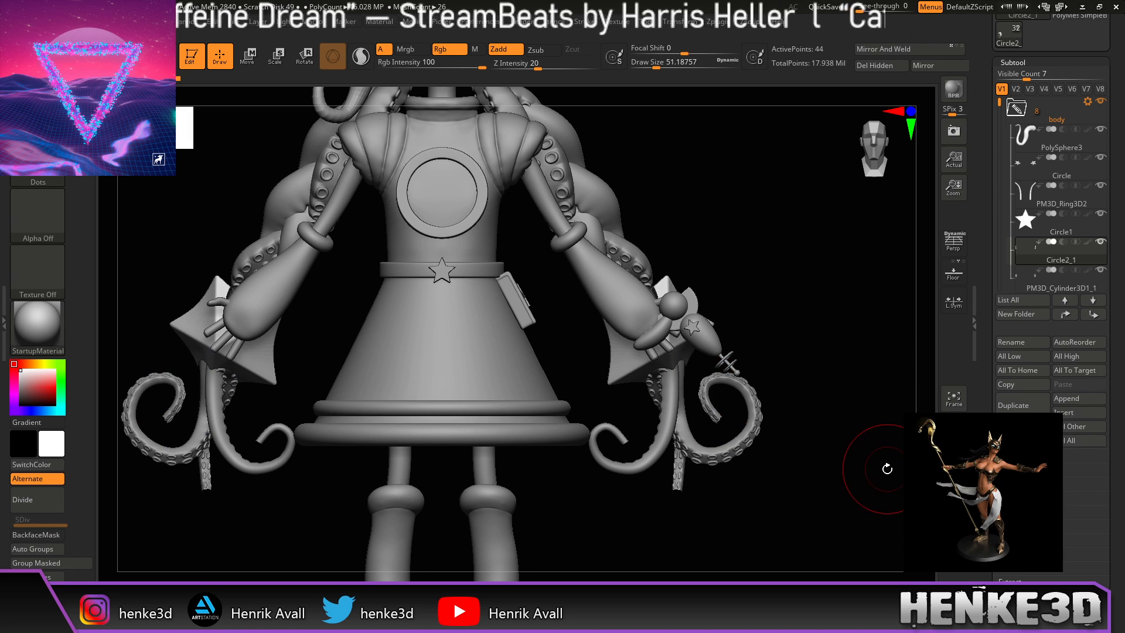
{"action": "mouse_move", "coordinate": [870, 447]}
{"action": "left_mouse_down"}
{"action": "mouse_move", "coordinate": [852, 449]}
{"action": "mouse_move", "coordinate": [872, 445]}
{"action": "left_mouse_up"}
{"action": "left_click_drag", "start_coordinate": [999, 102], "coordinate": [999, 125]}
{"action": "left_click", "coordinate": [1029, 194]}
{"action": "left_click_drag", "start_coordinate": [871, 341], "coordinate": [846, 381]}
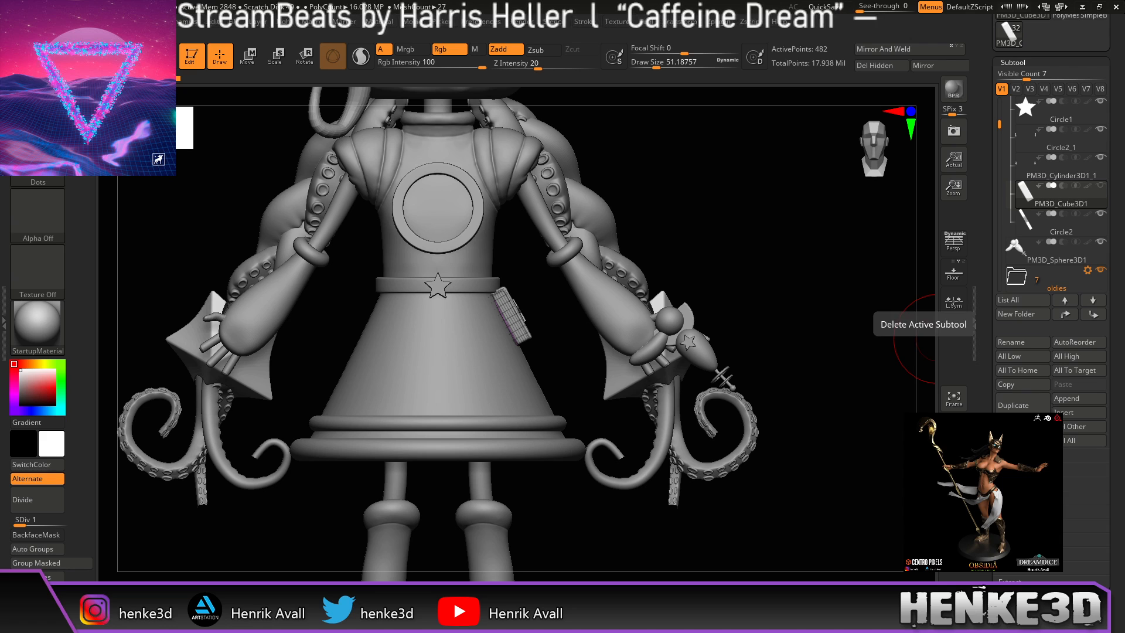
{"action": "left_click", "coordinate": [1022, 420]}
{"action": "left_click", "coordinate": [929, 459]}
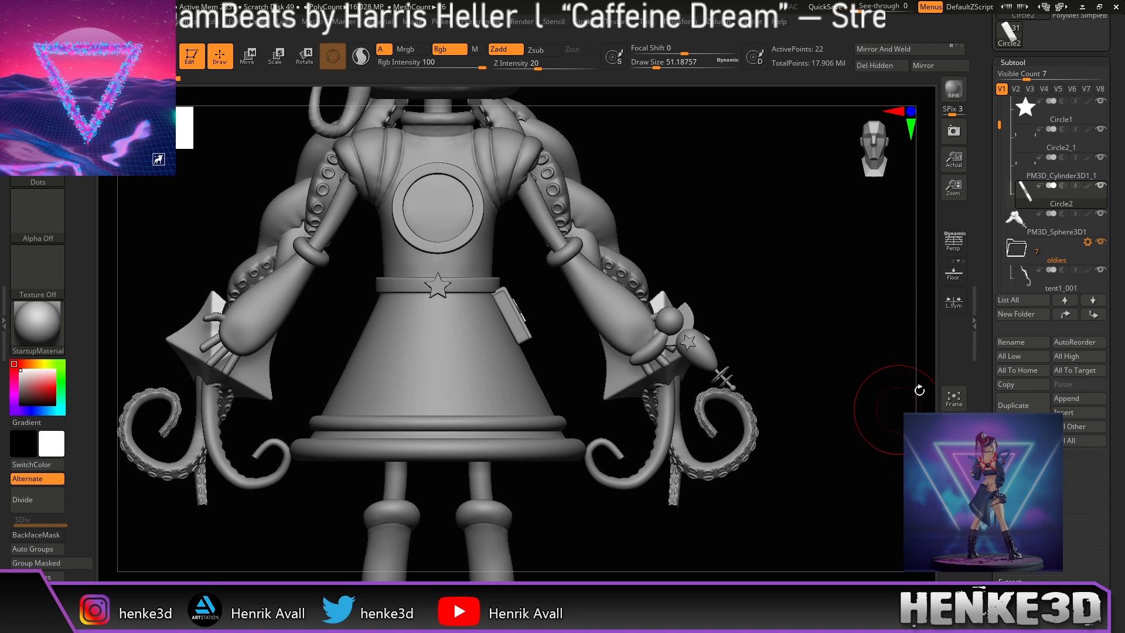
Step: Collapse the body folder in the subtool list and select tent1_001
{"action": "left_click_drag", "start_coordinate": [999, 124], "coordinate": [996, 103]}
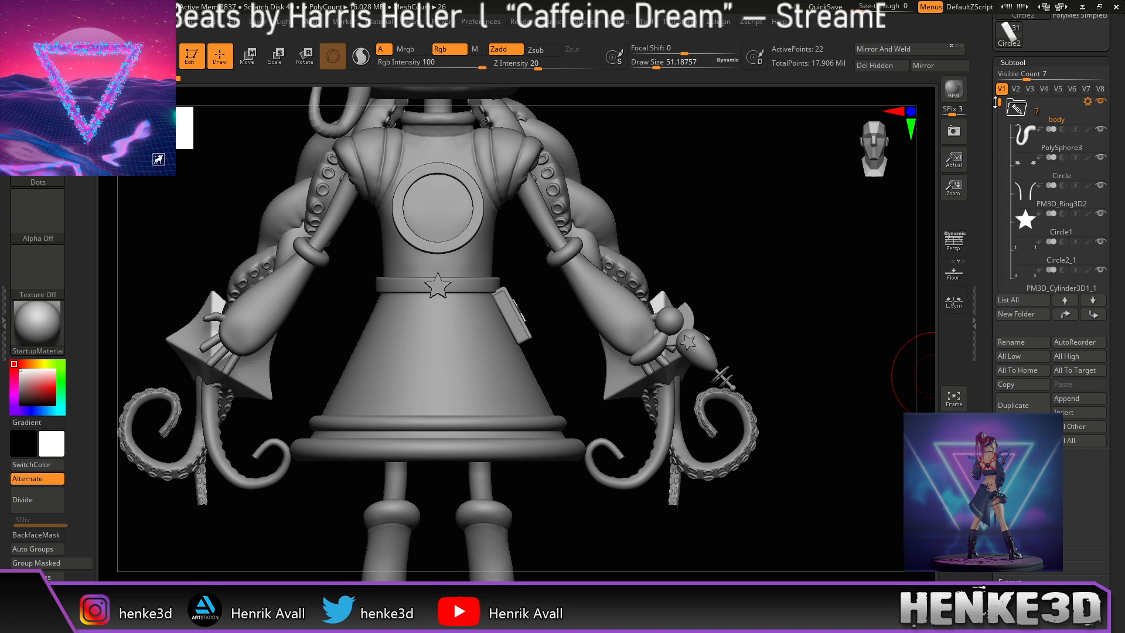
{"action": "left_click", "coordinate": [1016, 108]}
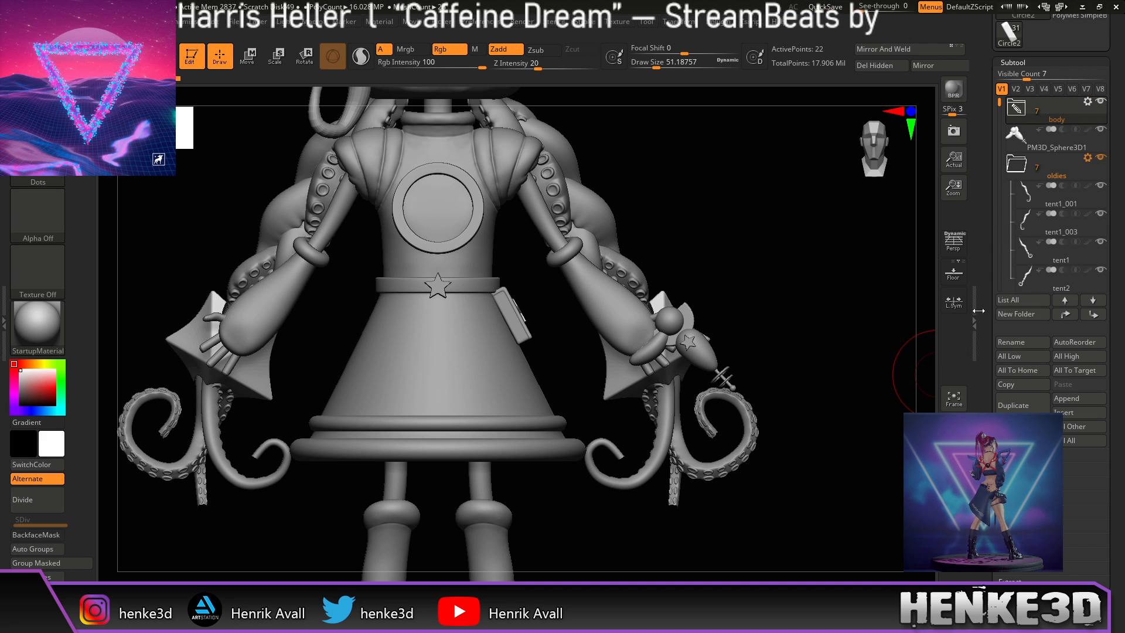
{"action": "mouse_move", "coordinate": [850, 376]}
{"action": "left_mouse_down", "text": "alt"}
{"action": "mouse_move", "coordinate": [838, 407]}
{"action": "mouse_move", "coordinate": [851, 378]}
{"action": "left_mouse_up", "text": "alt"}
{"action": "left_click", "coordinate": [1018, 205]}
Step: Delete the RetopoFlow subtool, keeping RetopoFlow1, and collapse the oldies folder
{"action": "left_click_drag", "start_coordinate": [1000, 104], "coordinate": [1003, 125]}
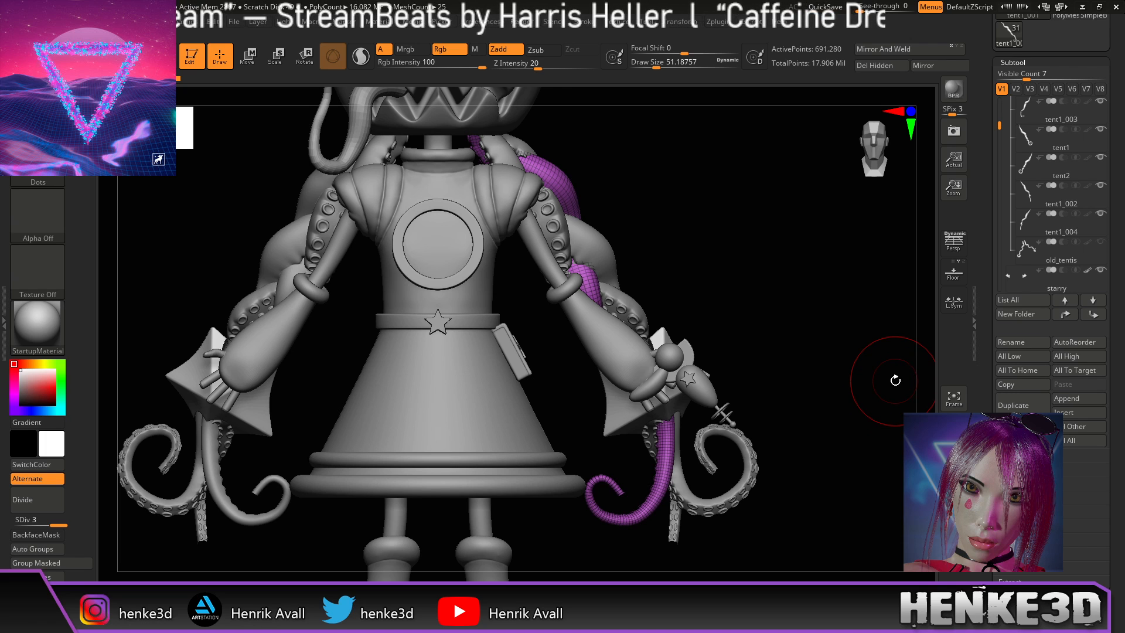
{"action": "left_click_drag", "start_coordinate": [999, 125], "coordinate": [1002, 149]}
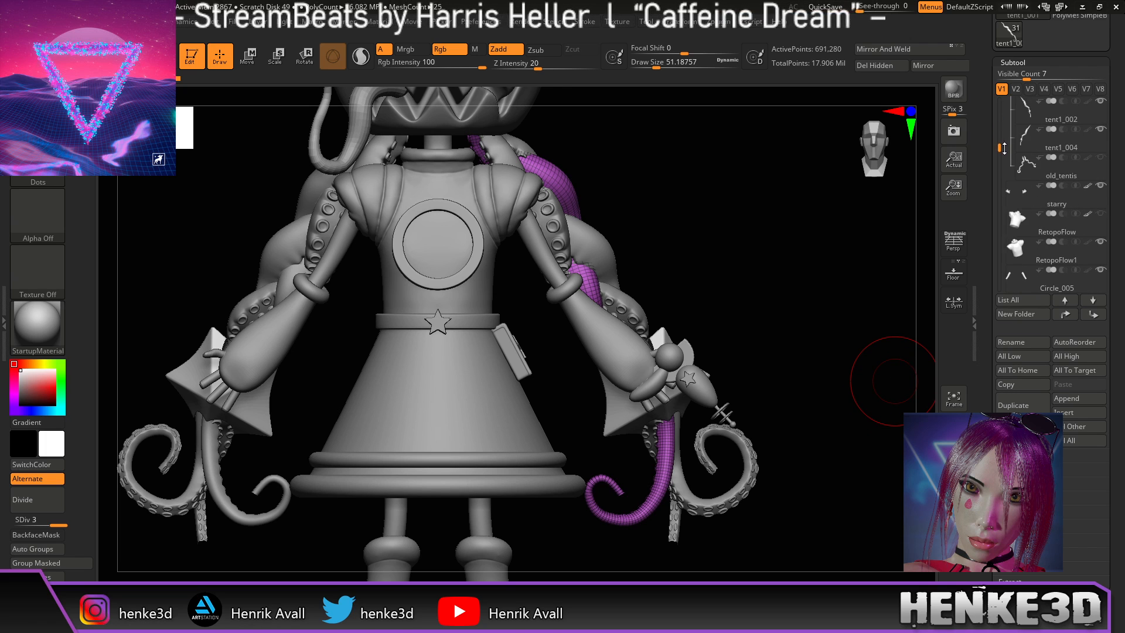
{"action": "left_click", "coordinate": [1017, 235]}
{"action": "left_click_drag", "start_coordinate": [857, 354], "coordinate": [860, 379], "text": "alt"}
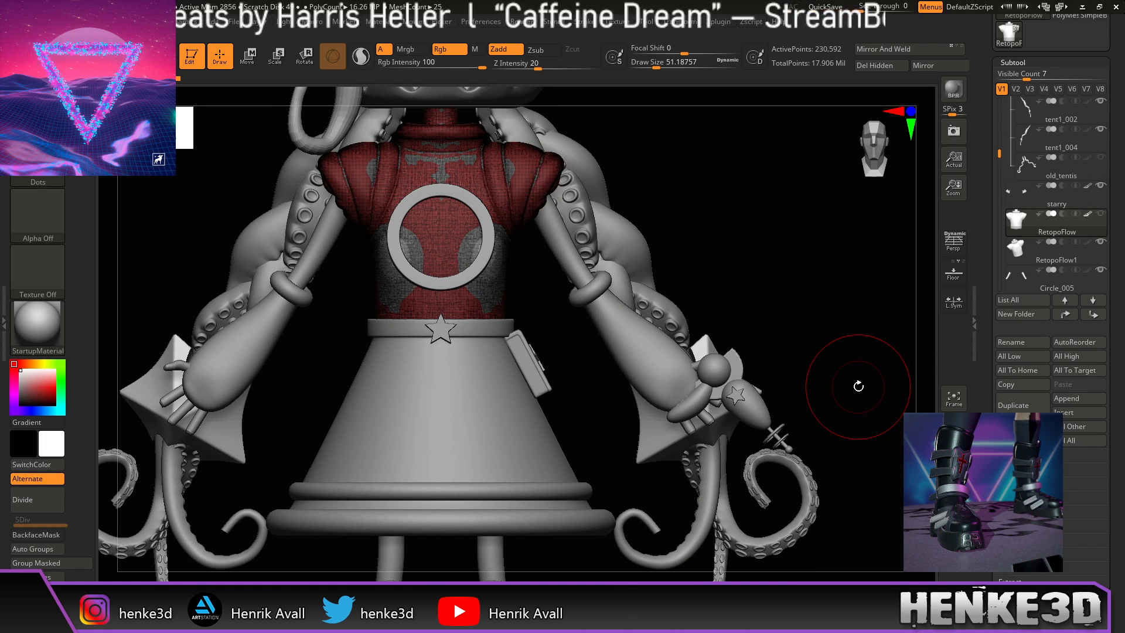
{"action": "left_click", "coordinate": [1019, 433]}
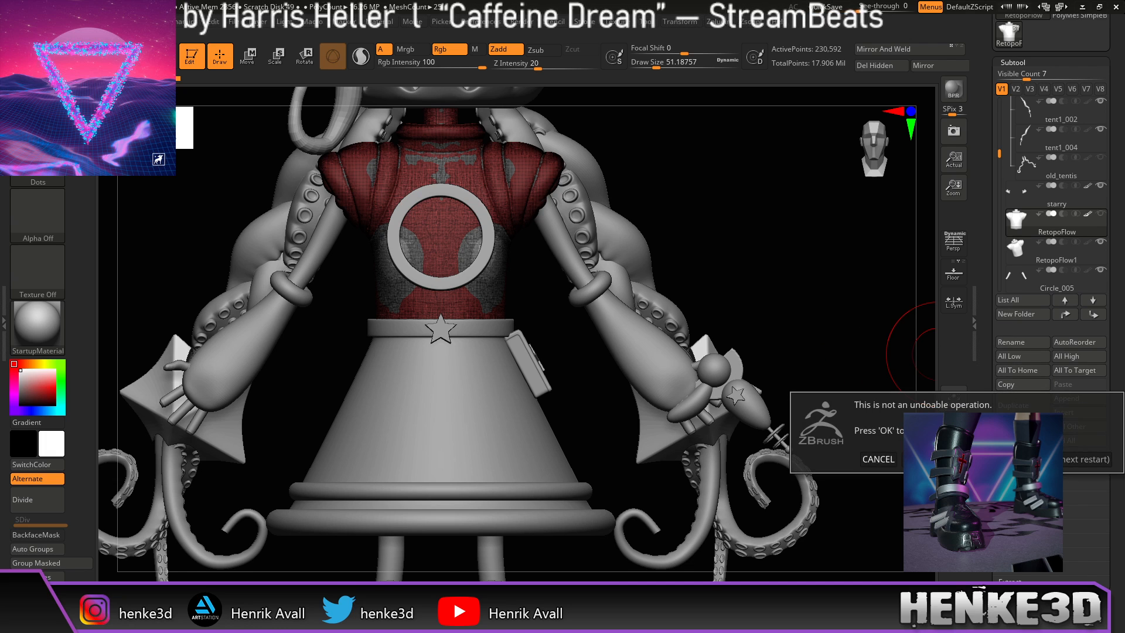
{"action": "left_click", "coordinate": [961, 459]}
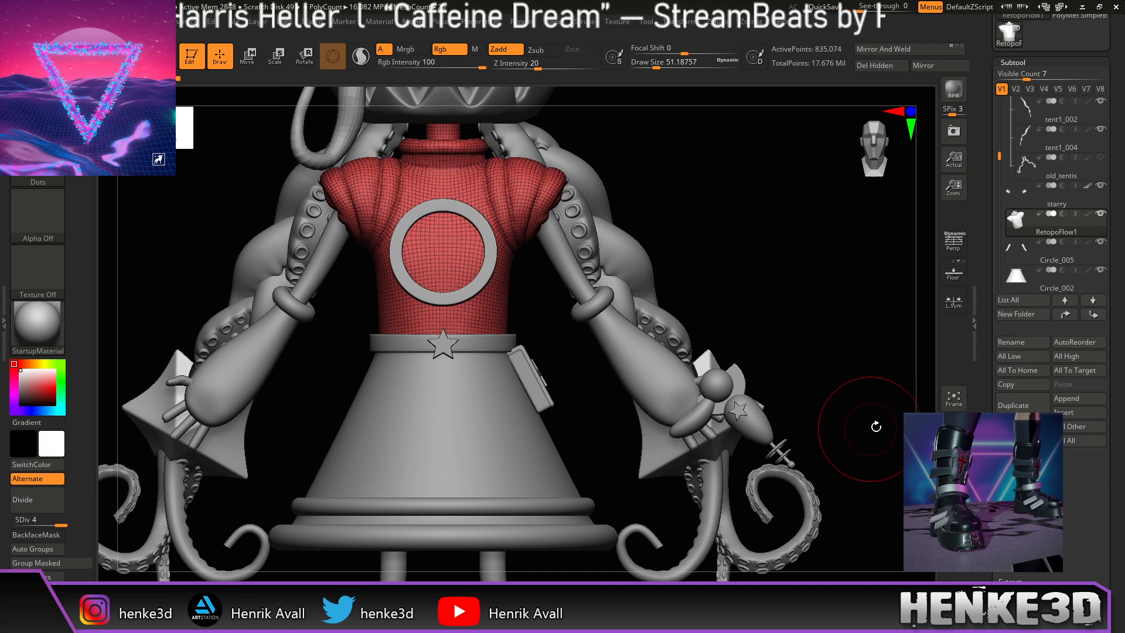
{"action": "left_click_drag", "start_coordinate": [1000, 158], "coordinate": [1001, 179]}
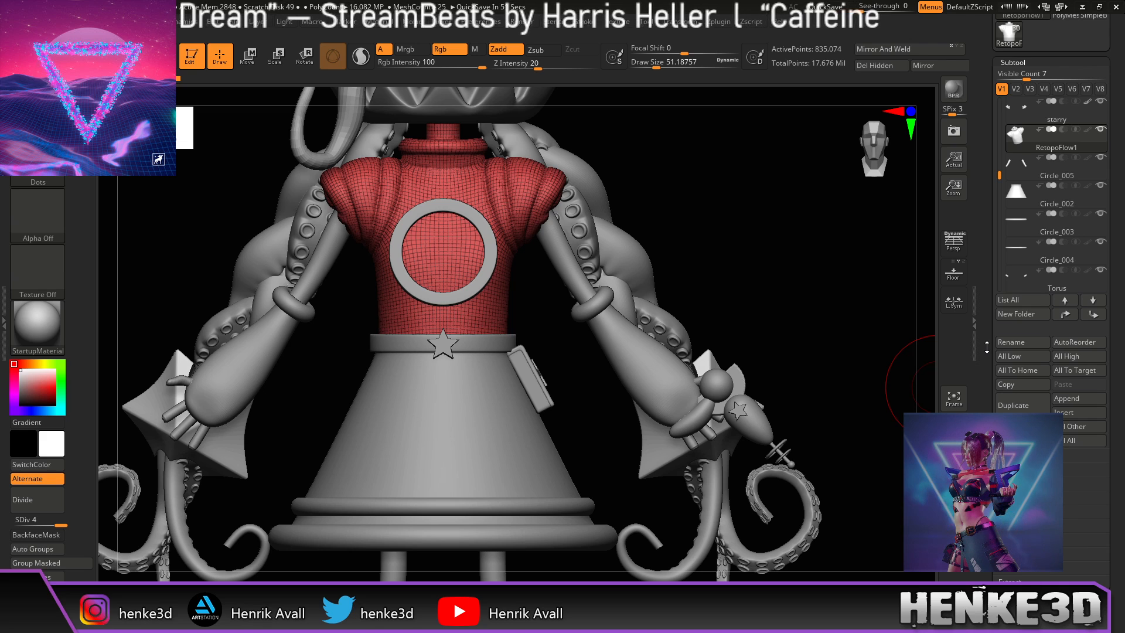
{"action": "left_click_drag", "start_coordinate": [999, 176], "coordinate": [992, 105]}
{"action": "left_click", "coordinate": [1017, 133]}
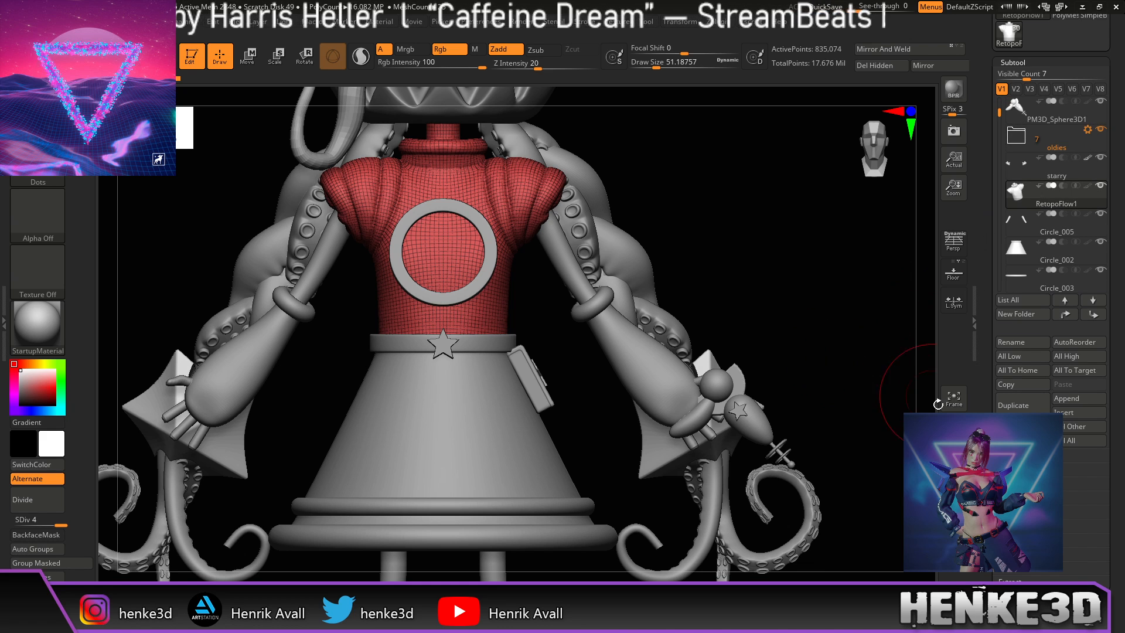
Step: Turn off polyframe so the torso shows plain grey without the red wireframe
{"action": "key", "text": "shift+f"}
{"action": "left_click_drag", "start_coordinate": [849, 422], "coordinate": [828, 334], "text": "alt"}
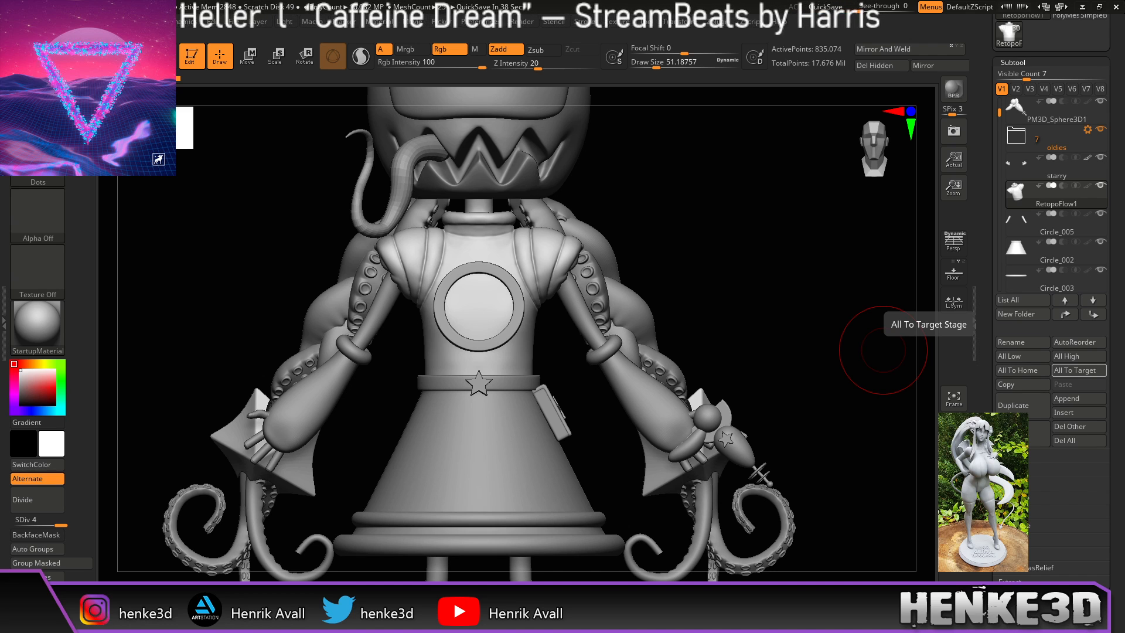
Step: Rotate back to the front, frame the whole character, and scroll the Tool palette to the top
{"action": "left_click_drag", "start_coordinate": [767, 279], "coordinate": [766, 322]}
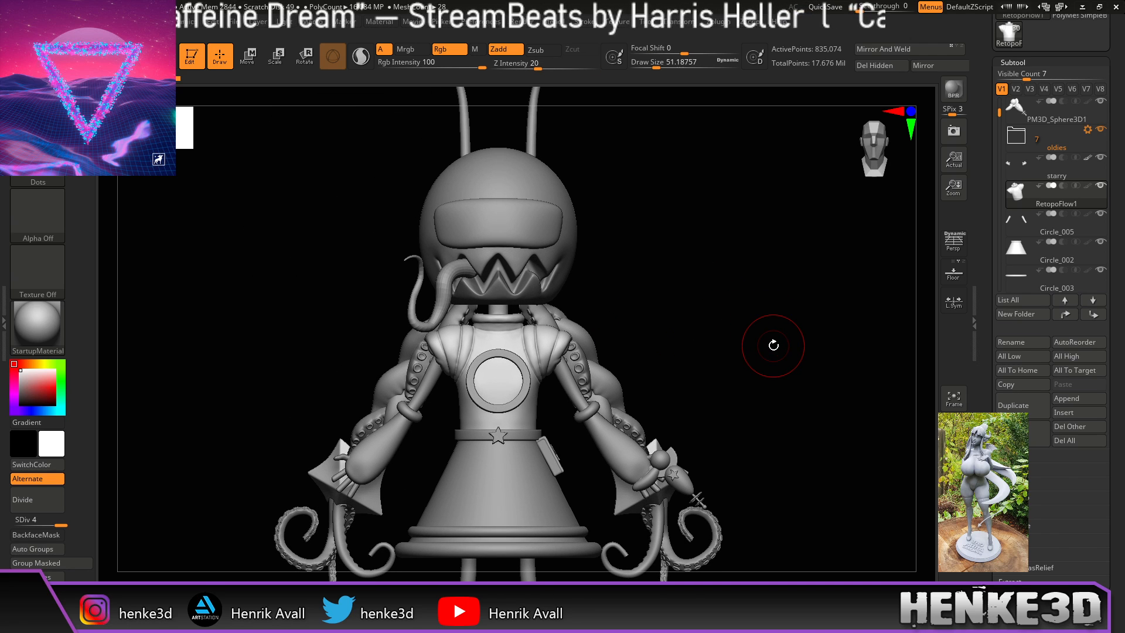
{"action": "key", "text": "f"}
{"action": "scroll", "coordinate": [1070, 143], "scroll_direction": "up", "scroll_amount": 3}
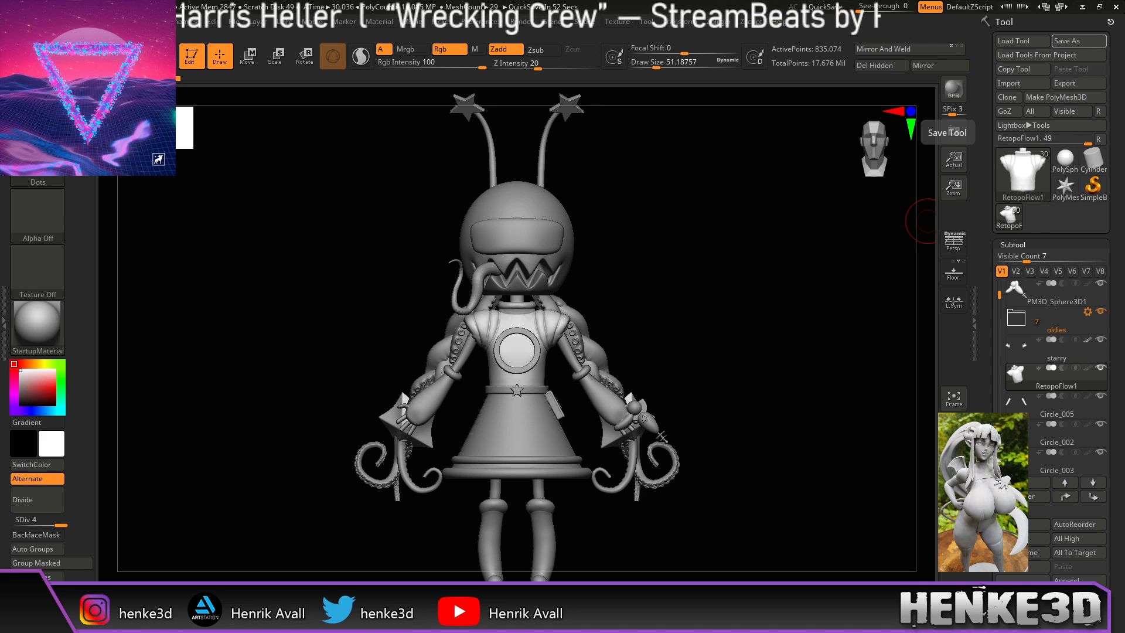
Step: Zoom onto the head, select the tongue, then make the PM3D_Ring3D2 antennae the active subtool
{"action": "left_click_drag", "start_coordinate": [735, 431], "coordinate": [782, 548]}
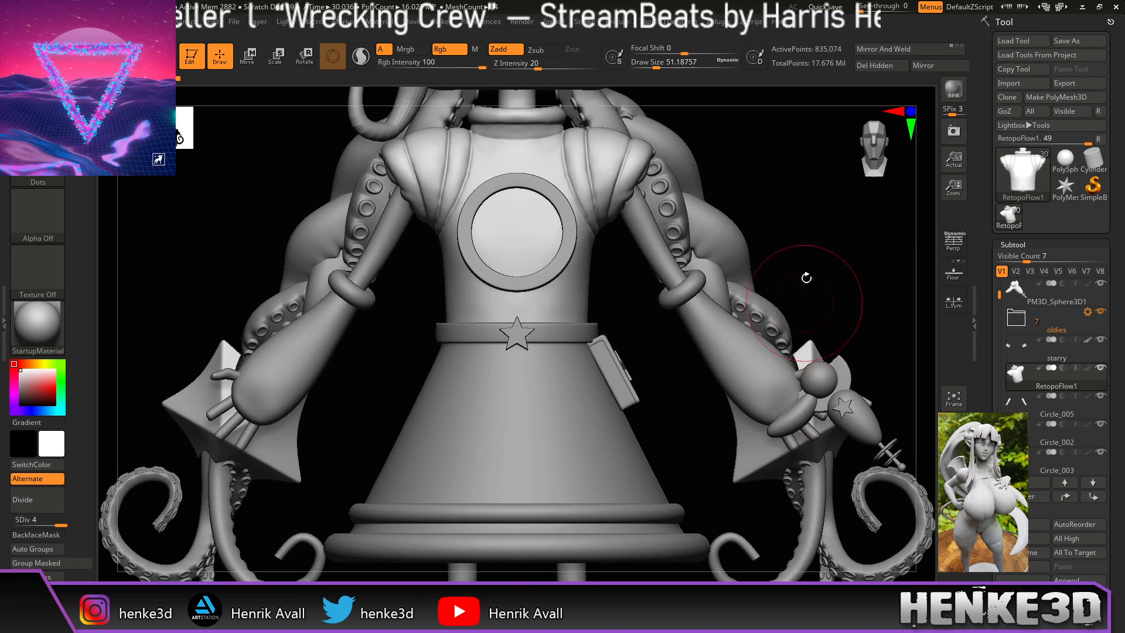
{"action": "left_click_drag", "start_coordinate": [806, 290], "coordinate": [763, 357], "text": "alt"}
{"action": "left_click_drag", "start_coordinate": [821, 289], "coordinate": [800, 313]}
{"action": "mouse_move", "coordinate": [799, 313]}
{"action": "left_mouse_down", "text": "alt"}
{"action": "mouse_move", "coordinate": [803, 381]}
{"action": "mouse_move", "coordinate": [833, 396]}
{"action": "left_mouse_up", "text": "alt"}
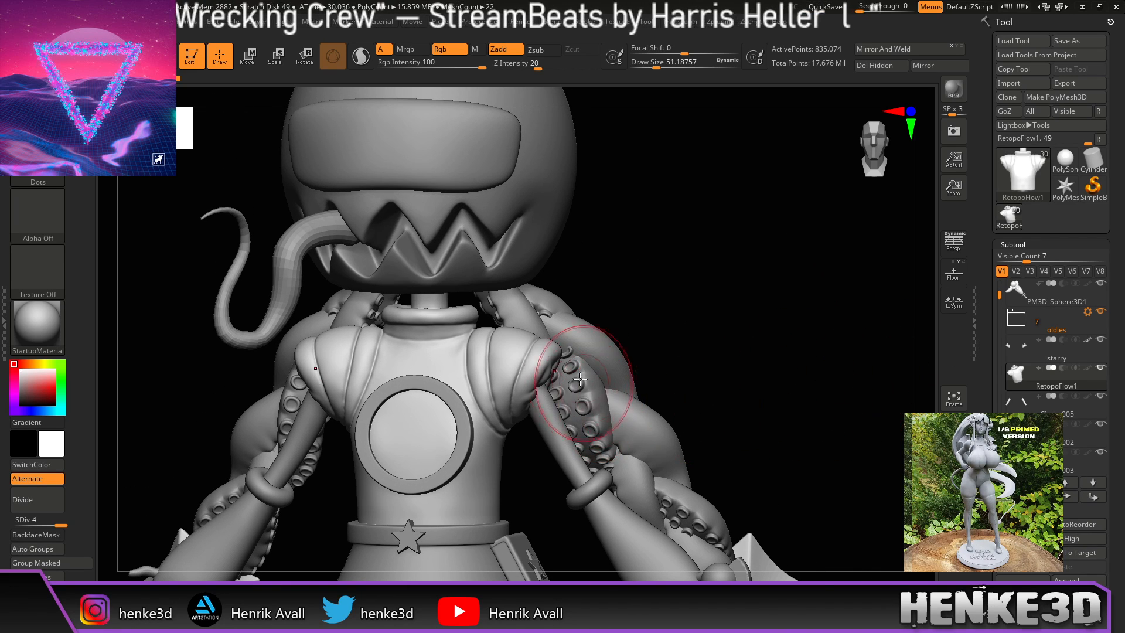
{"action": "left_click_drag", "start_coordinate": [658, 294], "coordinate": [744, 424]}
{"action": "left_click", "coordinate": [374, 484], "text": "alt"}
{"action": "left_click_drag", "start_coordinate": [788, 364], "coordinate": [773, 391]}
{"action": "left_click", "coordinate": [493, 370], "text": "alt"}
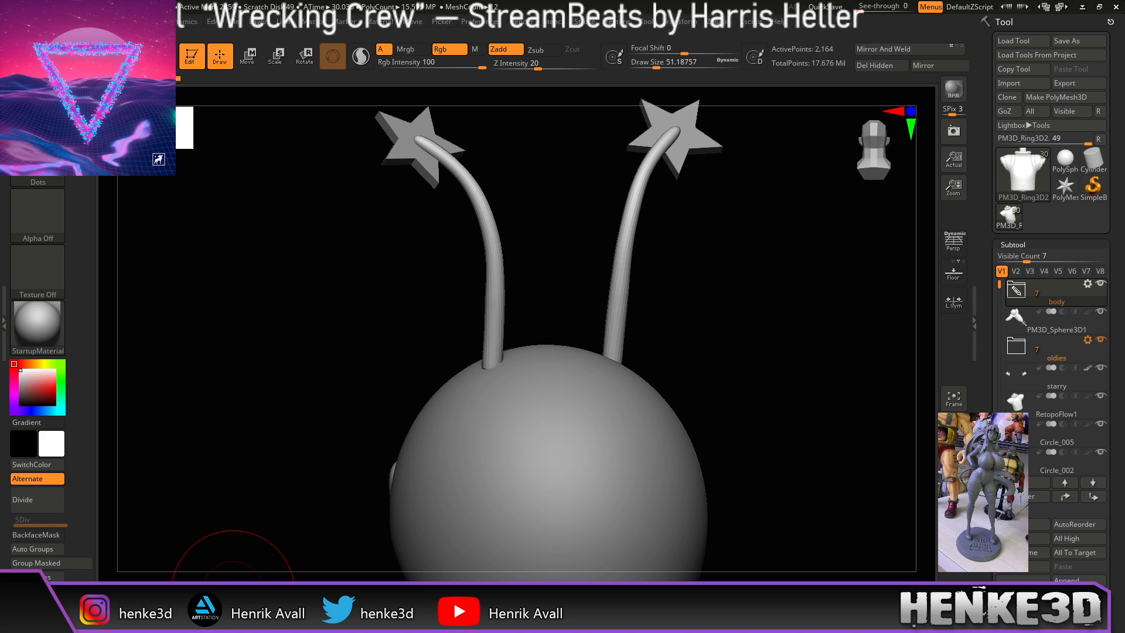
Step: Switch brushes, raise Draw Size to about 80, and inspect both star antennae from side and front
{"action": "left_click", "coordinate": [227, 605]}
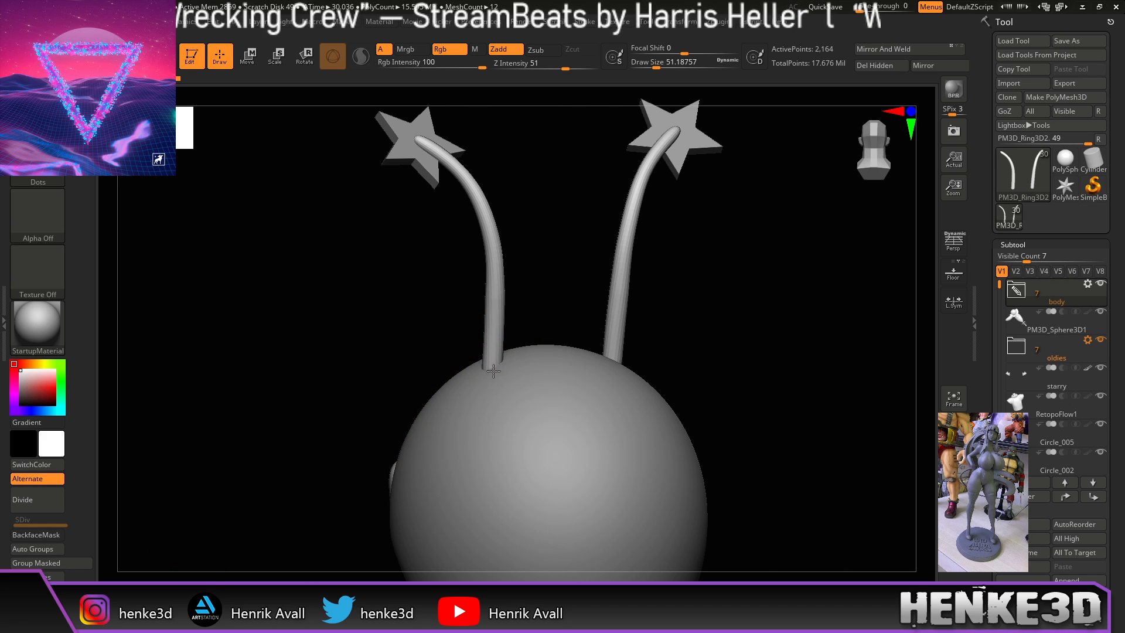
{"action": "left_click_drag", "start_coordinate": [780, 268], "coordinate": [789, 261]}
{"action": "left_click_drag", "start_coordinate": [715, 294], "coordinate": [691, 321], "text": "alt"}
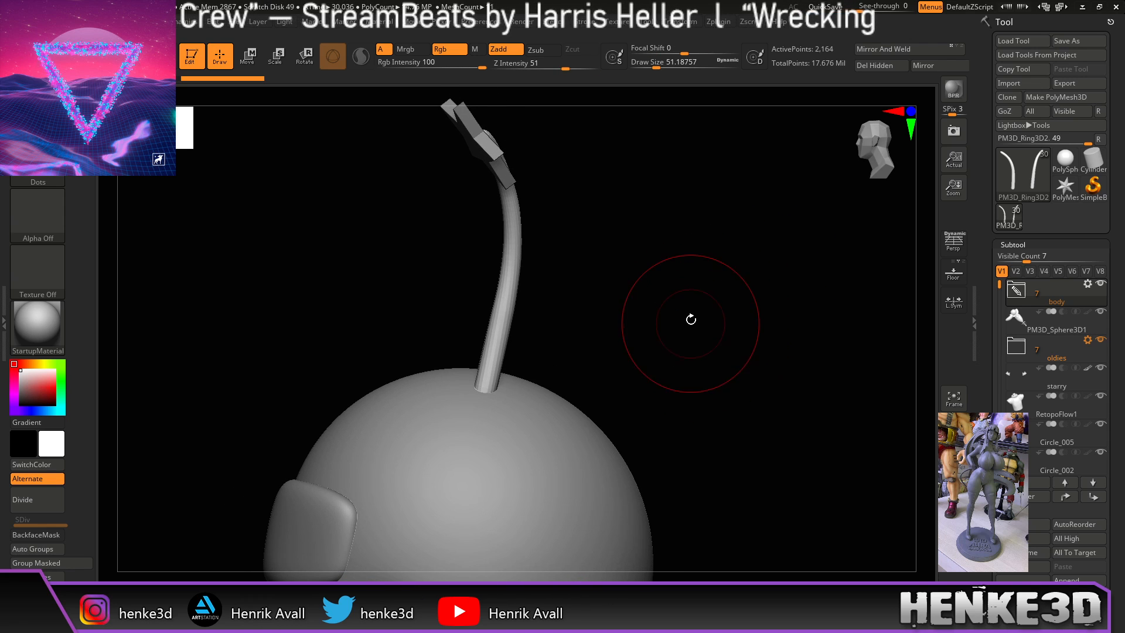
{"action": "left_click_drag", "start_coordinate": [660, 64], "coordinate": [662, 64]}
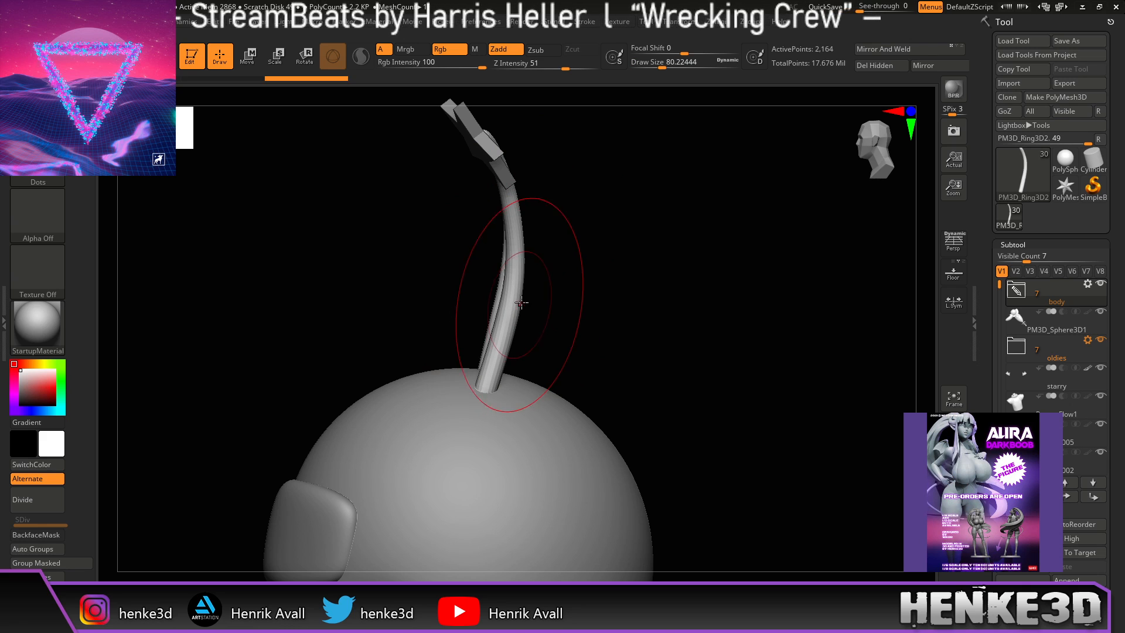
{"action": "left_click_drag", "start_coordinate": [613, 314], "coordinate": [645, 364], "text": "shift"}
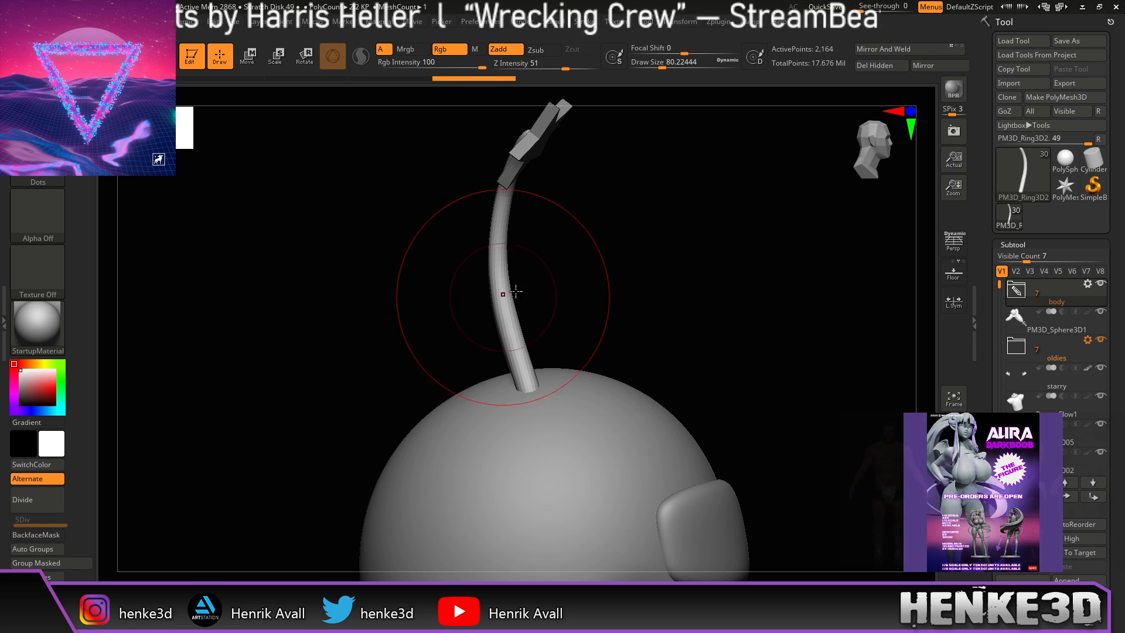
{"action": "mouse_move", "coordinate": [709, 271]}
{"action": "left_mouse_down"}
{"action": "mouse_move", "coordinate": [648, 281]}
{"action": "mouse_move", "coordinate": [736, 269]}
{"action": "mouse_move", "coordinate": [700, 308]}
{"action": "mouse_move", "coordinate": [688, 357]}
{"action": "mouse_move", "coordinate": [644, 355]}
{"action": "mouse_move", "coordinate": [671, 340]}
{"action": "mouse_move", "coordinate": [603, 336]}
{"action": "mouse_move", "coordinate": [625, 327]}
{"action": "mouse_move", "coordinate": [630, 291]}
{"action": "mouse_move", "coordinate": [705, 324]}
{"action": "mouse_move", "coordinate": [666, 343]}
{"action": "mouse_move", "coordinate": [679, 371]}
{"action": "mouse_move", "coordinate": [703, 340]}
{"action": "mouse_move", "coordinate": [643, 331]}
{"action": "mouse_move", "coordinate": [618, 384]}
{"action": "mouse_move", "coordinate": [697, 381]}
{"action": "mouse_move", "coordinate": [693, 395]}
{"action": "mouse_move", "coordinate": [706, 349]}
{"action": "mouse_move", "coordinate": [680, 372]}
{"action": "mouse_move", "coordinate": [730, 378]}
{"action": "mouse_move", "coordinate": [730, 389]}
{"action": "mouse_move", "coordinate": [714, 376]}
{"action": "left_mouse_up"}
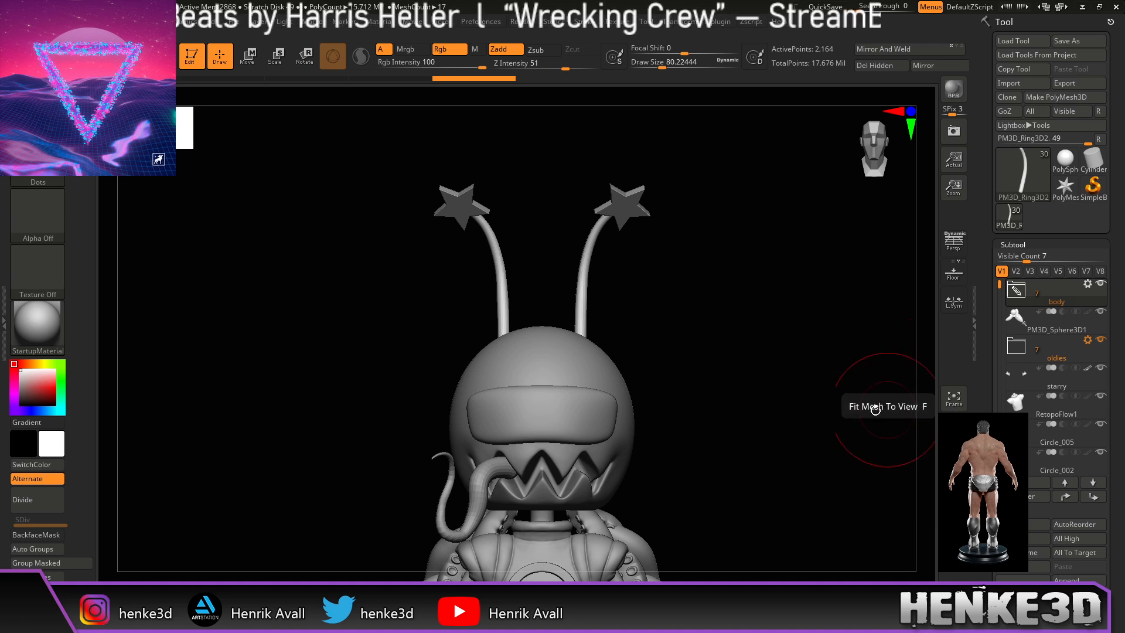
Step: Append a Cube3D subtool and make it the active subtool
{"action": "mouse_move", "coordinate": [786, 472]}
{"action": "left_mouse_down"}
{"action": "mouse_move", "coordinate": [763, 447]}
{"action": "mouse_move", "coordinate": [829, 452]}
{"action": "mouse_move", "coordinate": [760, 455]}
{"action": "left_mouse_up"}
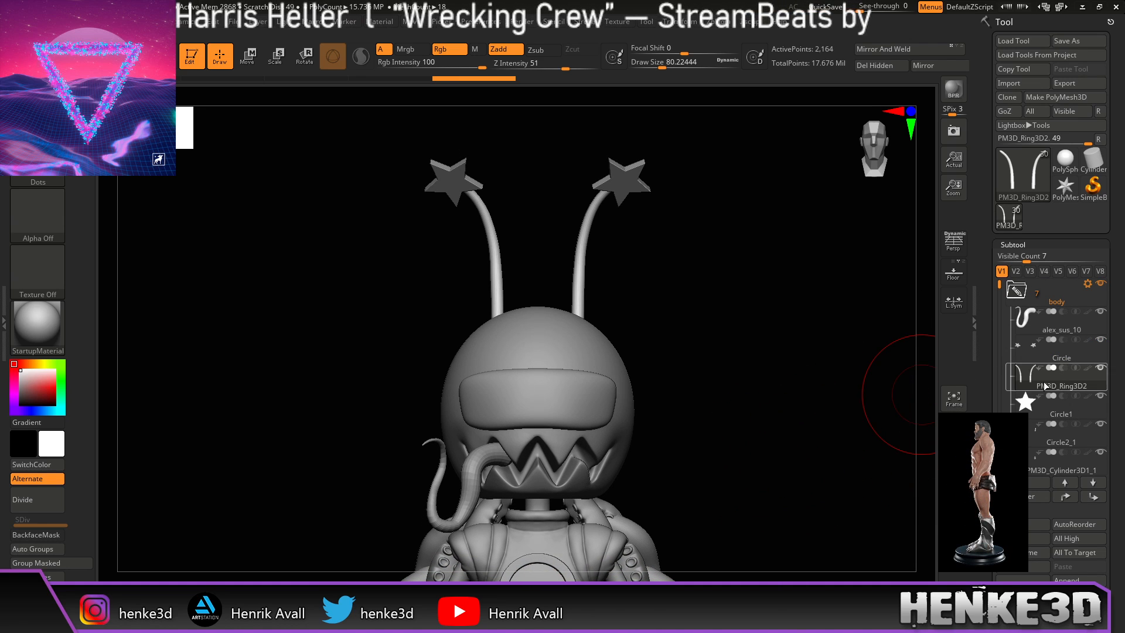
{"action": "scroll", "coordinate": [1115, 490], "scroll_direction": "down", "scroll_amount": 8}
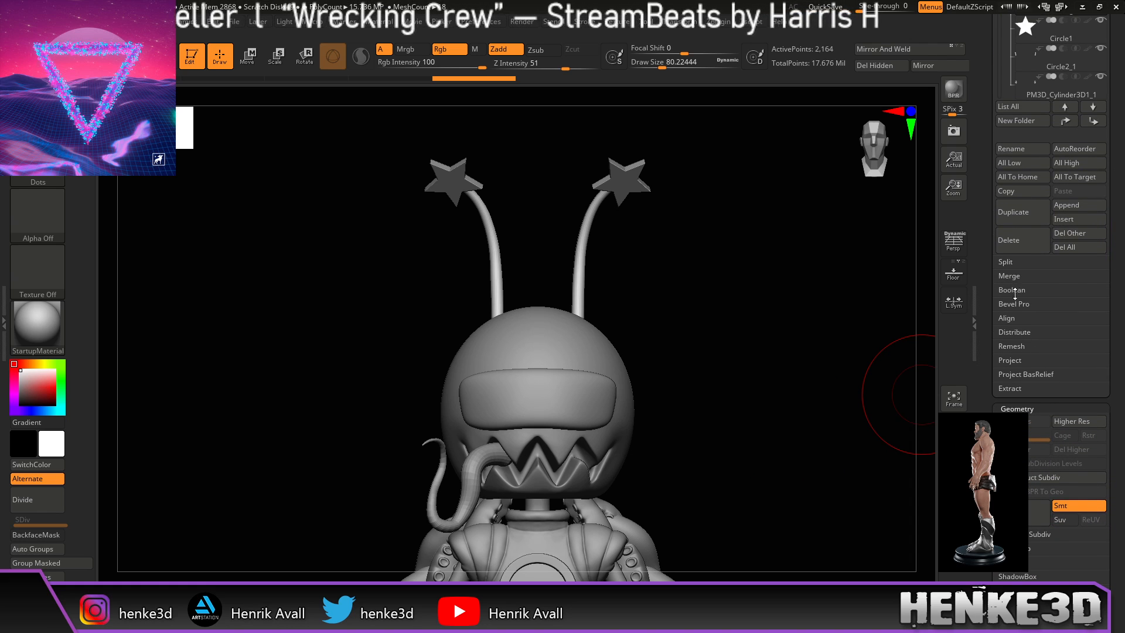
{"action": "left_click", "coordinate": [1074, 206]}
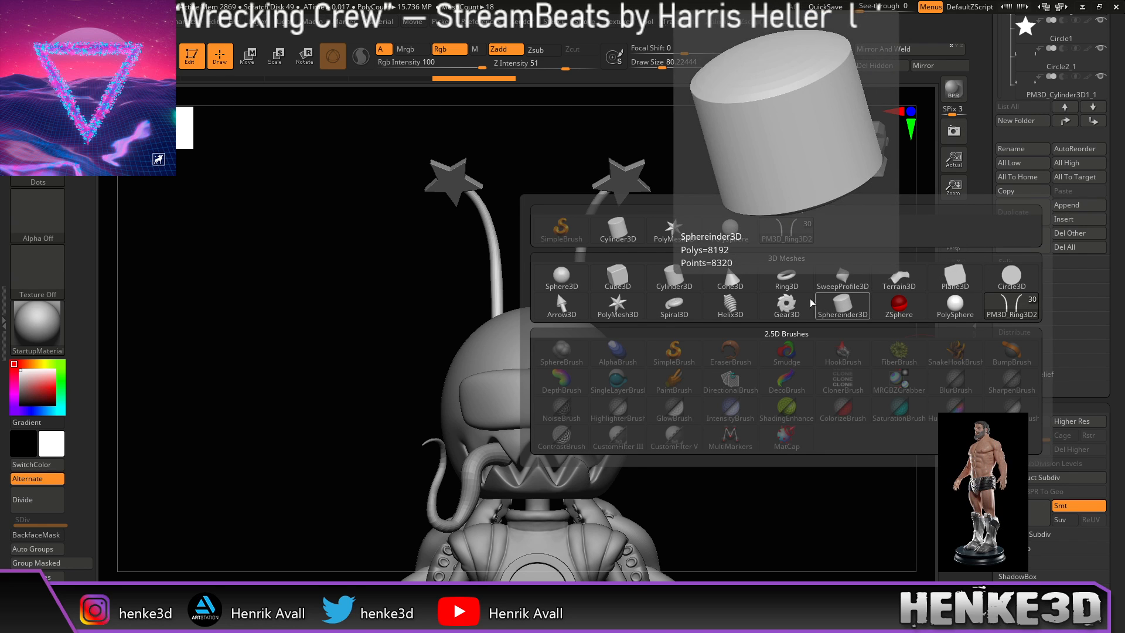
{"action": "left_click", "coordinate": [617, 280]}
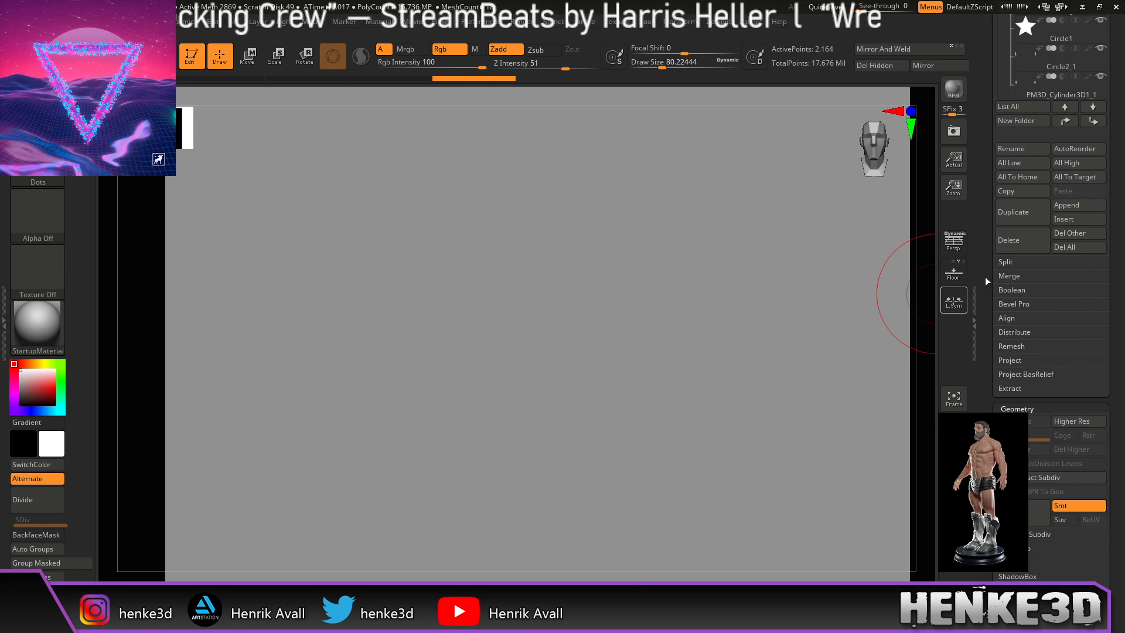
{"action": "left_click_drag", "start_coordinate": [1120, 207], "coordinate": [1120, 288]}
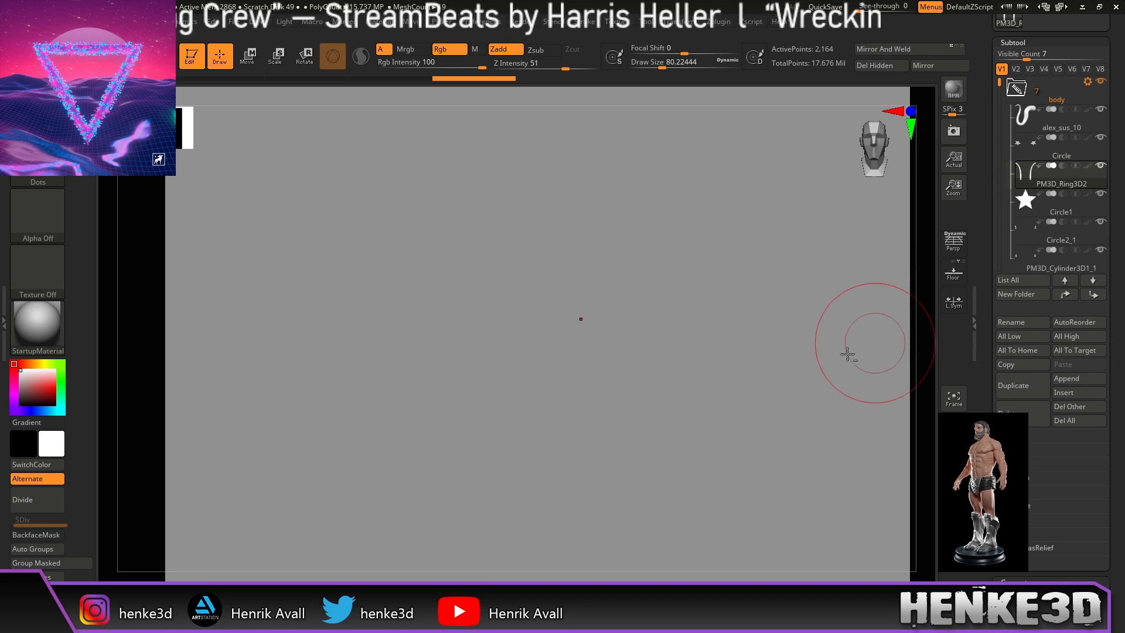
{"action": "left_click", "coordinate": [760, 415], "text": "alt"}
Step: Squash the cube vertically into a thin plate with the Transpose gizmo
{"action": "left_click_drag", "start_coordinate": [920, 348], "coordinate": [818, 296], "text": "alt"}
{"action": "key", "text": "w"}
{"action": "left_click_drag", "start_coordinate": [751, 381], "coordinate": [785, 368], "text": "alt"}
{"action": "left_click_drag", "start_coordinate": [785, 368], "coordinate": [731, 364]}
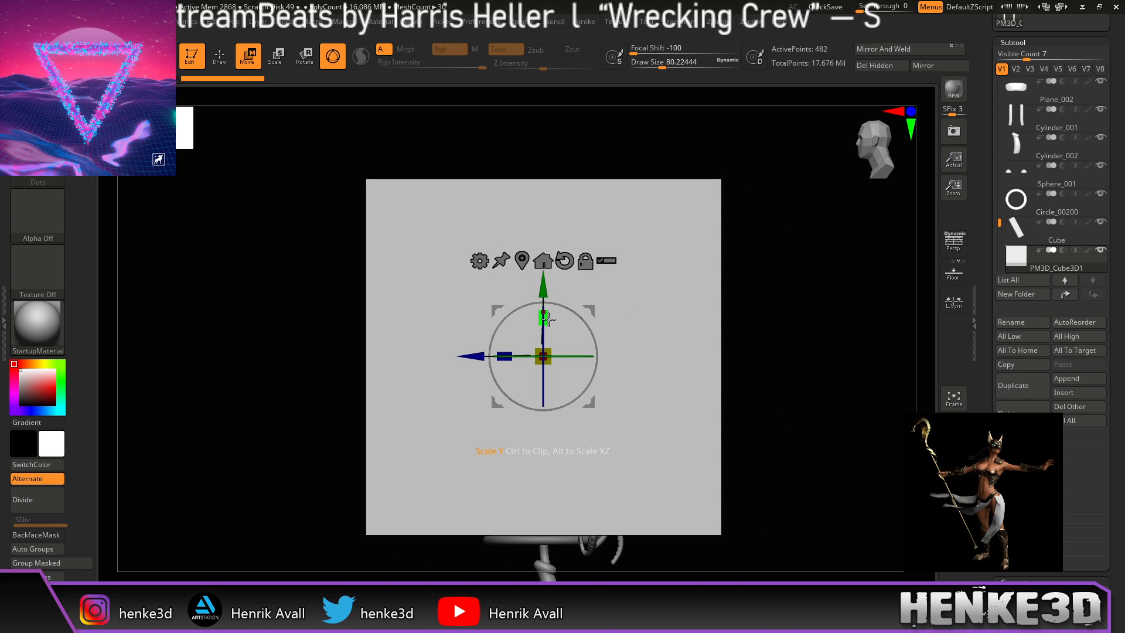
{"action": "left_click_drag", "start_coordinate": [547, 317], "coordinate": [547, 444]}
{"action": "left_click_drag", "start_coordinate": [730, 235], "coordinate": [725, 368]}
{"action": "left_click_drag", "start_coordinate": [544, 395], "coordinate": [545, 373]}
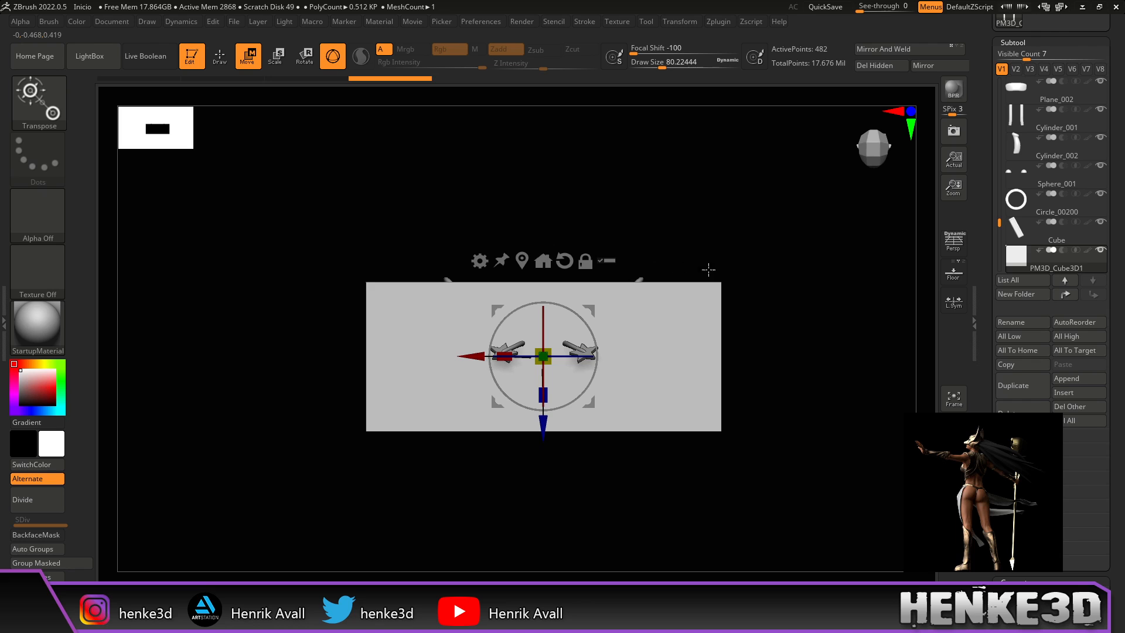
{"action": "left_click_drag", "start_coordinate": [790, 382], "coordinate": [637, 298]}
{"action": "left_click_drag", "start_coordinate": [544, 317], "coordinate": [545, 331]}
Step: Lift the plate above the antenna stars and scale it to under half size
{"action": "left_click_drag", "start_coordinate": [704, 235], "coordinate": [705, 291], "text": "alt"}
{"action": "left_click_drag", "start_coordinate": [544, 286], "coordinate": [545, 110]}
{"action": "left_click_drag", "start_coordinate": [627, 257], "coordinate": [673, 457], "text": "alt"}
{"action": "left_click_drag", "start_coordinate": [568, 249], "coordinate": [387, 287]}
{"action": "left_click_drag", "start_coordinate": [570, 237], "coordinate": [522, 222]}
{"action": "left_click_drag", "start_coordinate": [715, 231], "coordinate": [691, 387]}
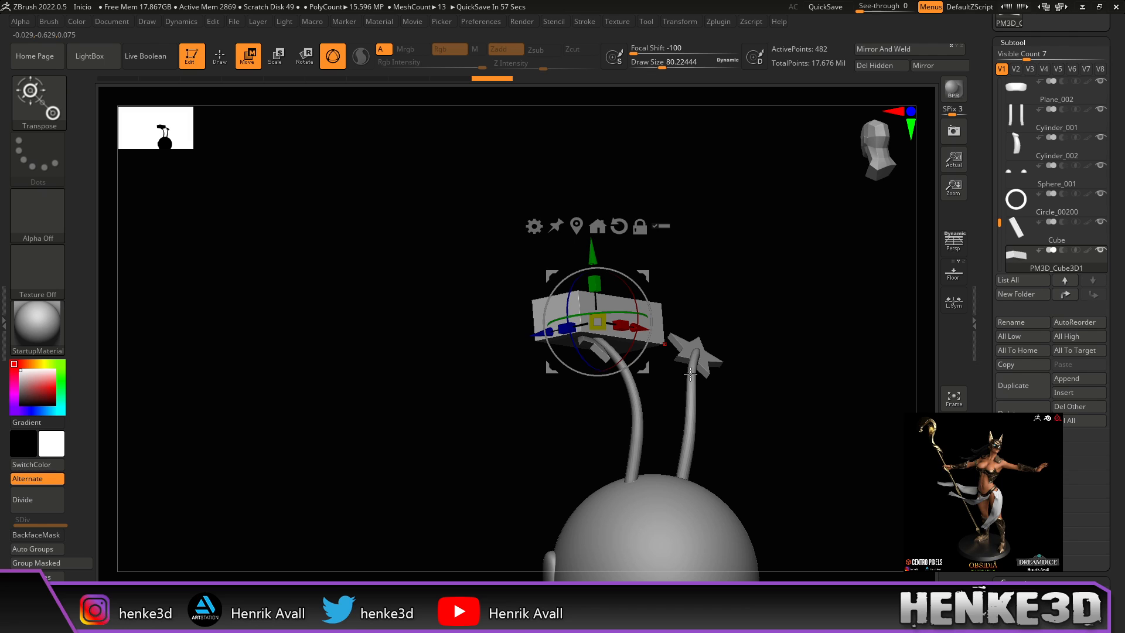
Step: Shrink the plate, rotate it, and move it down onto the star tip
{"action": "mouse_move", "coordinate": [756, 282]}
{"action": "left_mouse_down"}
{"action": "mouse_move", "coordinate": [768, 281]}
{"action": "mouse_move", "coordinate": [759, 278]}
{"action": "left_mouse_up"}
{"action": "left_click_drag", "start_coordinate": [758, 277], "coordinate": [690, 310], "text": "alt"}
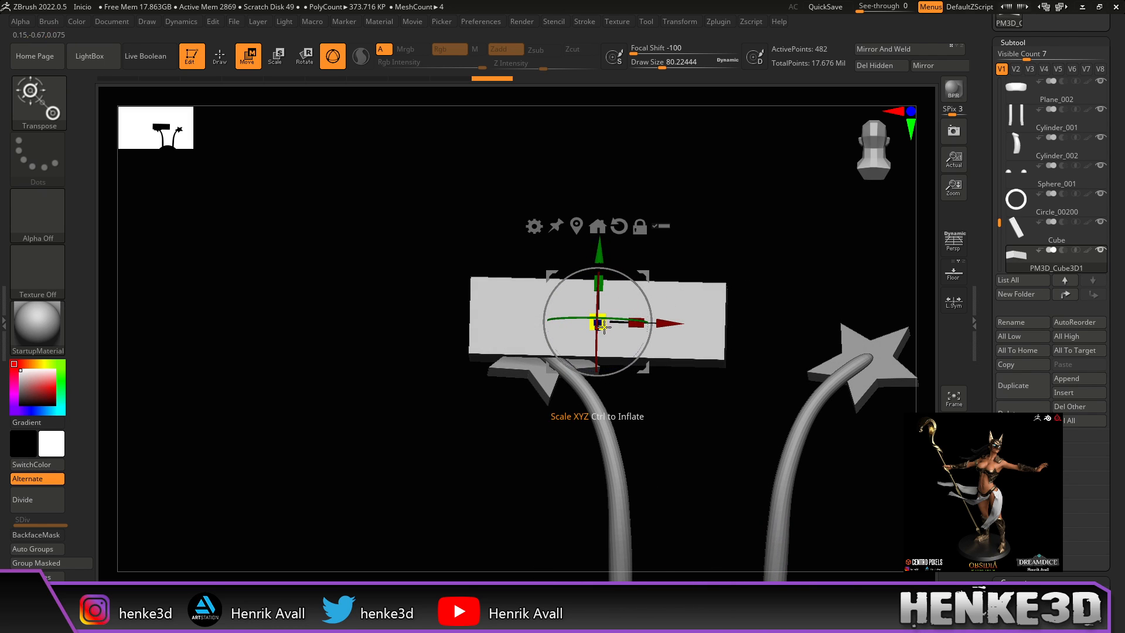
{"action": "left_click_drag", "start_coordinate": [602, 326], "coordinate": [575, 331]}
{"action": "left_click_drag", "start_coordinate": [504, 441], "coordinate": [545, 439]}
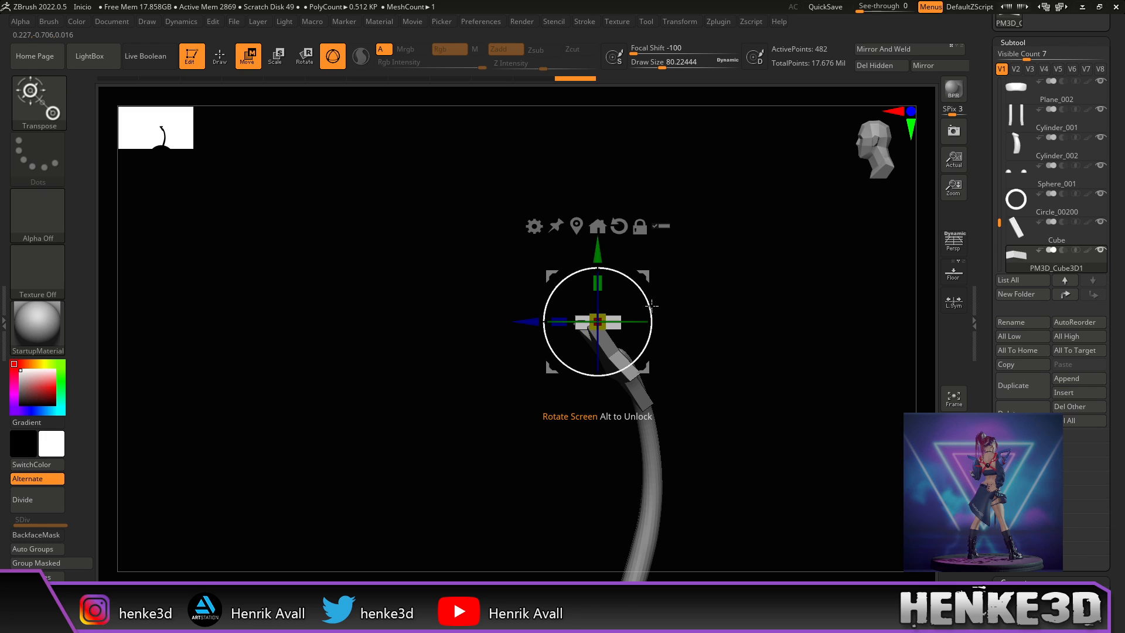
{"action": "left_click_drag", "start_coordinate": [709, 303], "coordinate": [674, 442]}
{"action": "left_click_drag", "start_coordinate": [842, 367], "coordinate": [755, 340]}
{"action": "left_click_drag", "start_coordinate": [617, 340], "coordinate": [640, 295]}
{"action": "left_click_drag", "start_coordinate": [687, 374], "coordinate": [664, 388]}
{"action": "left_click_drag", "start_coordinate": [697, 441], "coordinate": [673, 261]}
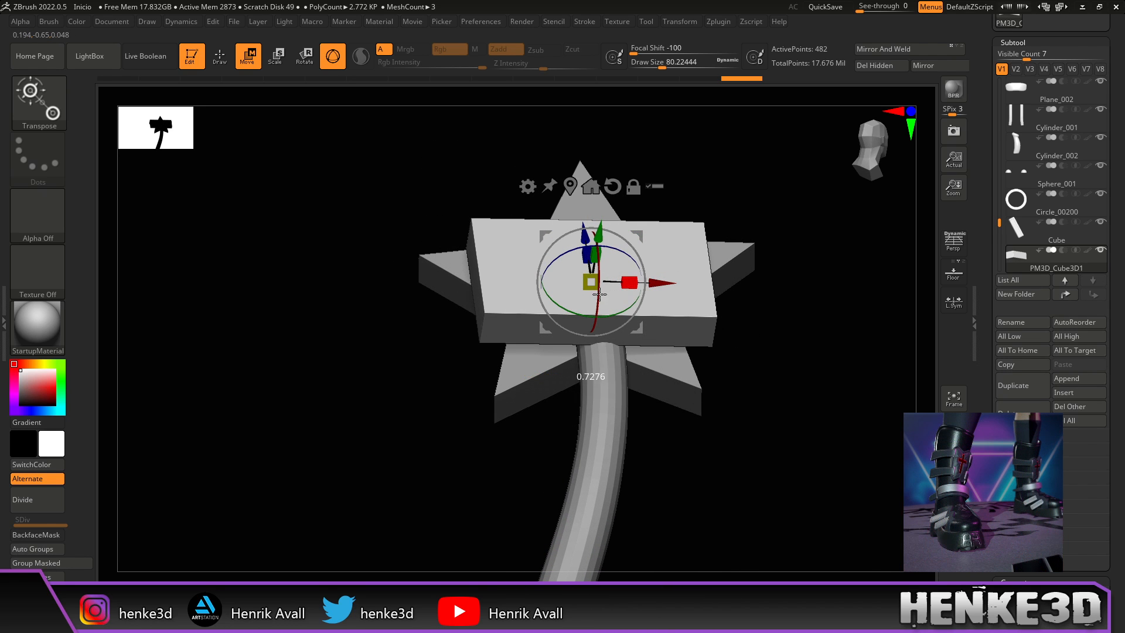
Step: Align the block with the star, widen it, and settle it centered on the tip
{"action": "left_click_drag", "start_coordinate": [791, 235], "coordinate": [796, 178]}
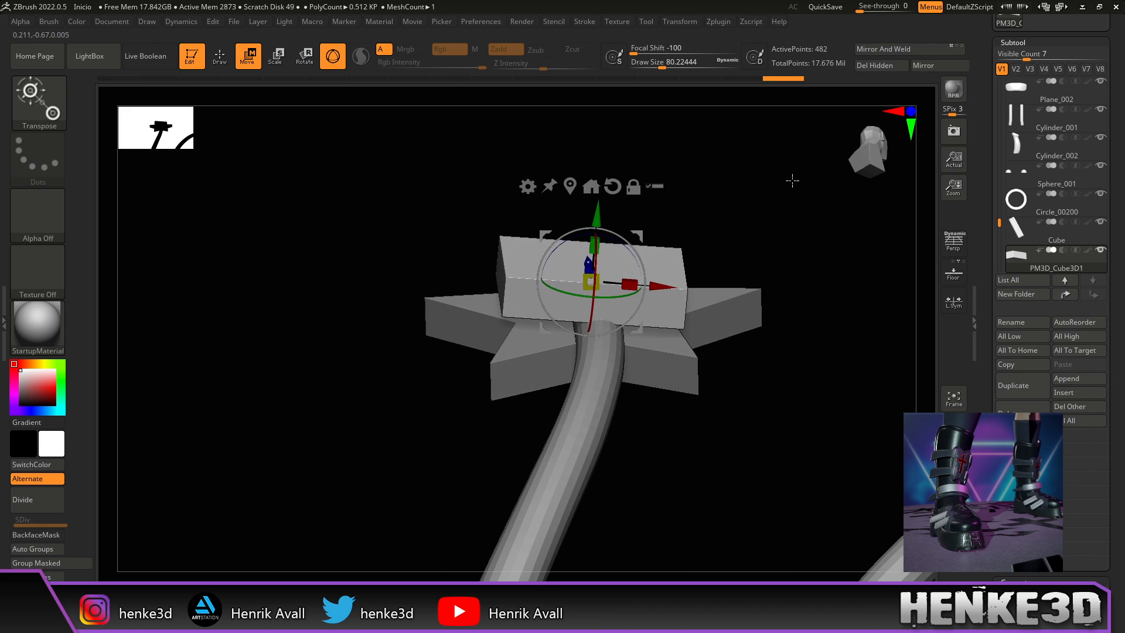
{"action": "left_click_drag", "start_coordinate": [629, 261], "coordinate": [628, 252]}
{"action": "left_click_drag", "start_coordinate": [590, 207], "coordinate": [591, 228]}
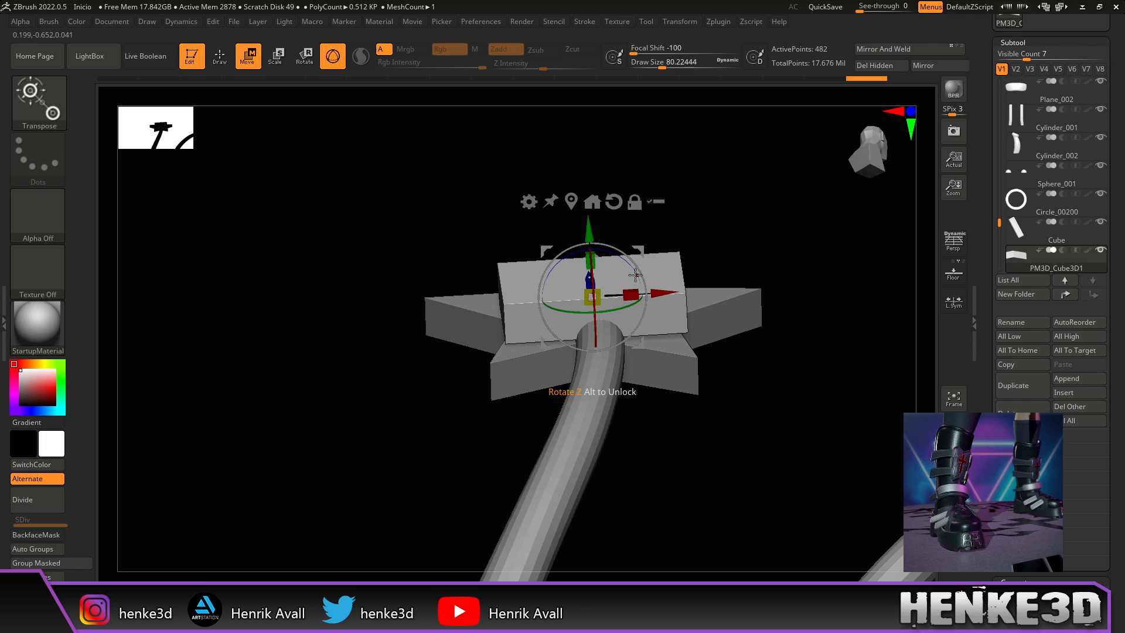
{"action": "left_click_drag", "start_coordinate": [614, 302], "coordinate": [614, 301]}
{"action": "left_click_drag", "start_coordinate": [698, 225], "coordinate": [739, 298]}
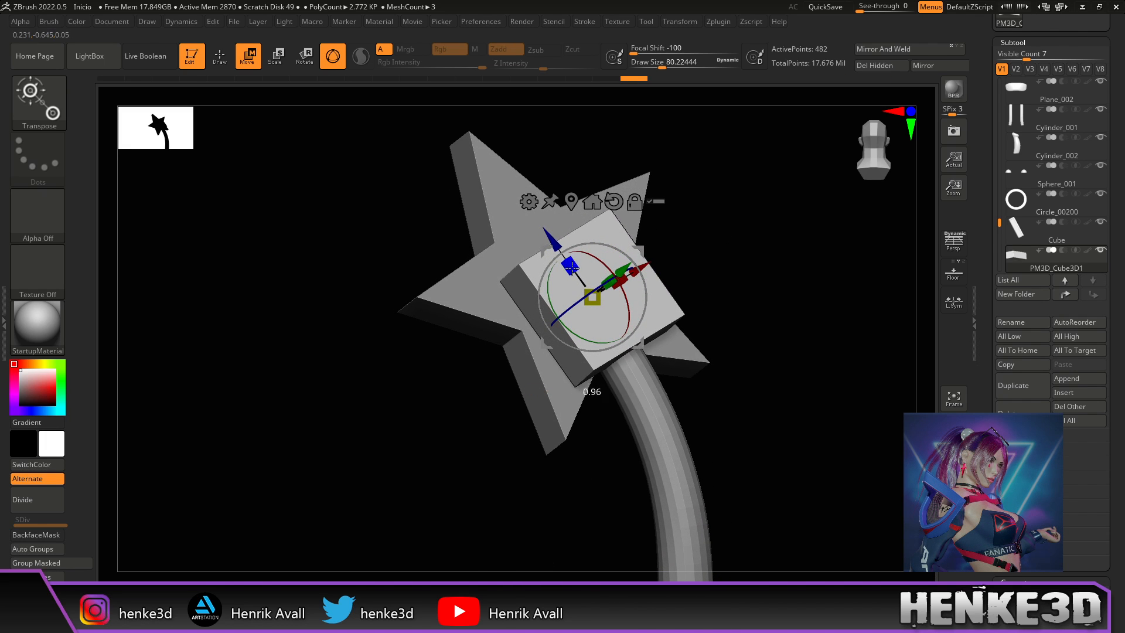
{"action": "left_click_drag", "start_coordinate": [553, 227], "coordinate": [542, 232]}
{"action": "left_click_drag", "start_coordinate": [691, 224], "coordinate": [723, 202]}
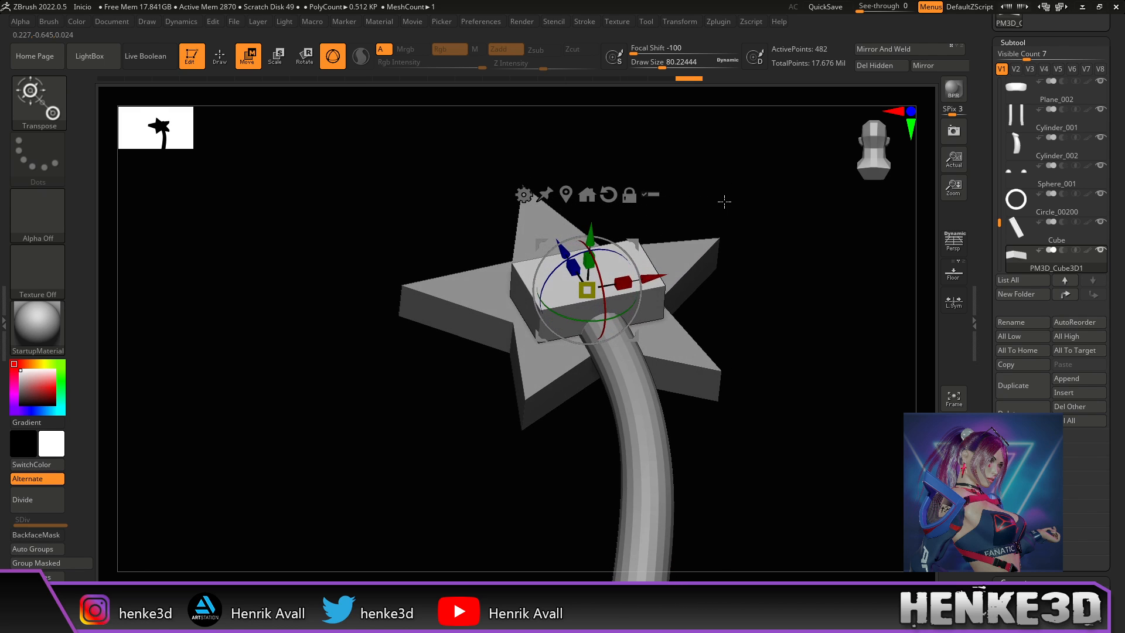
{"action": "left_click_drag", "start_coordinate": [758, 288], "coordinate": [693, 307]}
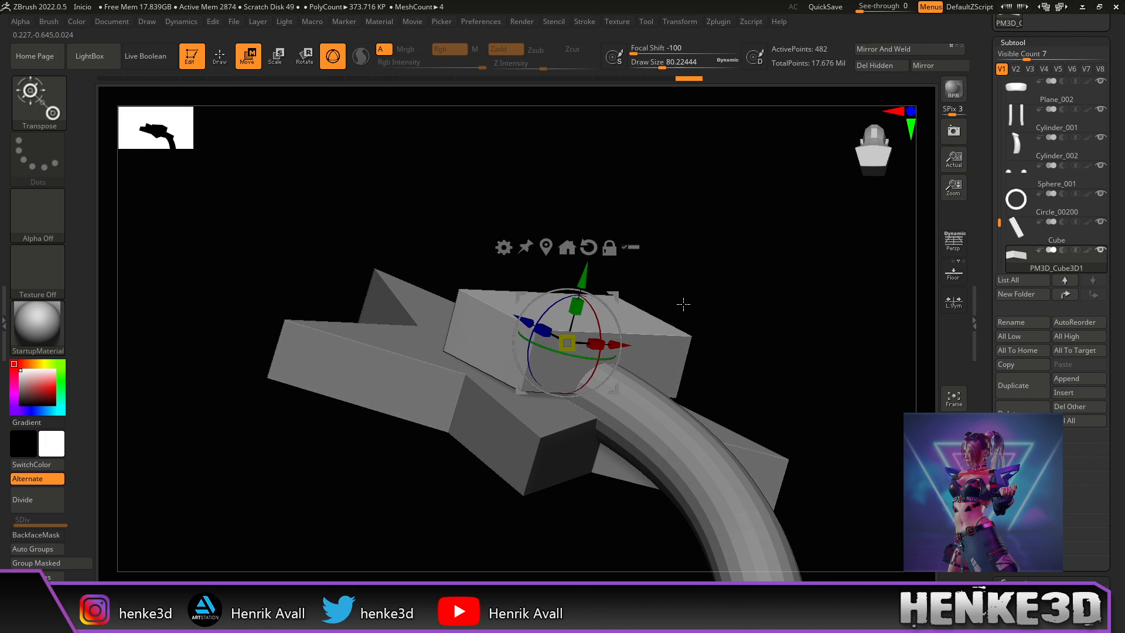
{"action": "left_click_drag", "start_coordinate": [577, 281], "coordinate": [580, 289]}
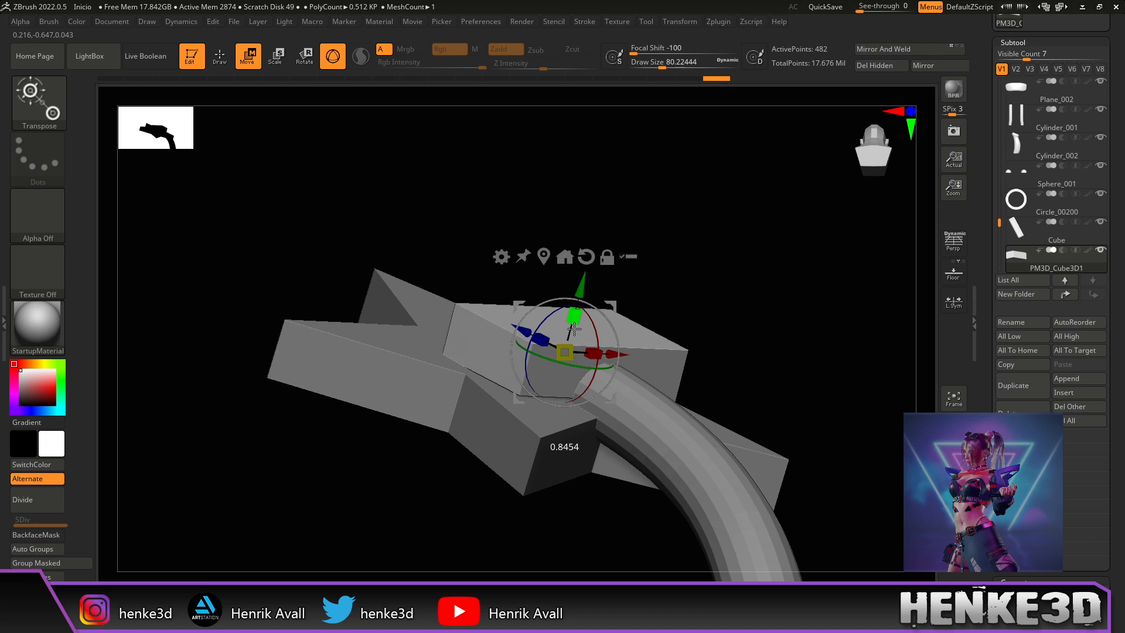
{"action": "left_click_drag", "start_coordinate": [584, 284], "coordinate": [579, 293]}
{"action": "mouse_move", "coordinate": [724, 270]}
{"action": "left_mouse_down"}
{"action": "mouse_move", "coordinate": [741, 287]}
{"action": "mouse_move", "coordinate": [747, 275]}
{"action": "mouse_move", "coordinate": [737, 298]}
{"action": "mouse_move", "coordinate": [789, 334]}
{"action": "mouse_move", "coordinate": [771, 349]}
{"action": "mouse_move", "coordinate": [755, 337]}
{"action": "left_mouse_up"}
Step: Return to sculpting with a smaller brush and flatten the block's lower-left face
{"action": "key", "text": "q"}
{"action": "left_click_drag", "start_coordinate": [664, 63], "coordinate": [658, 62]}
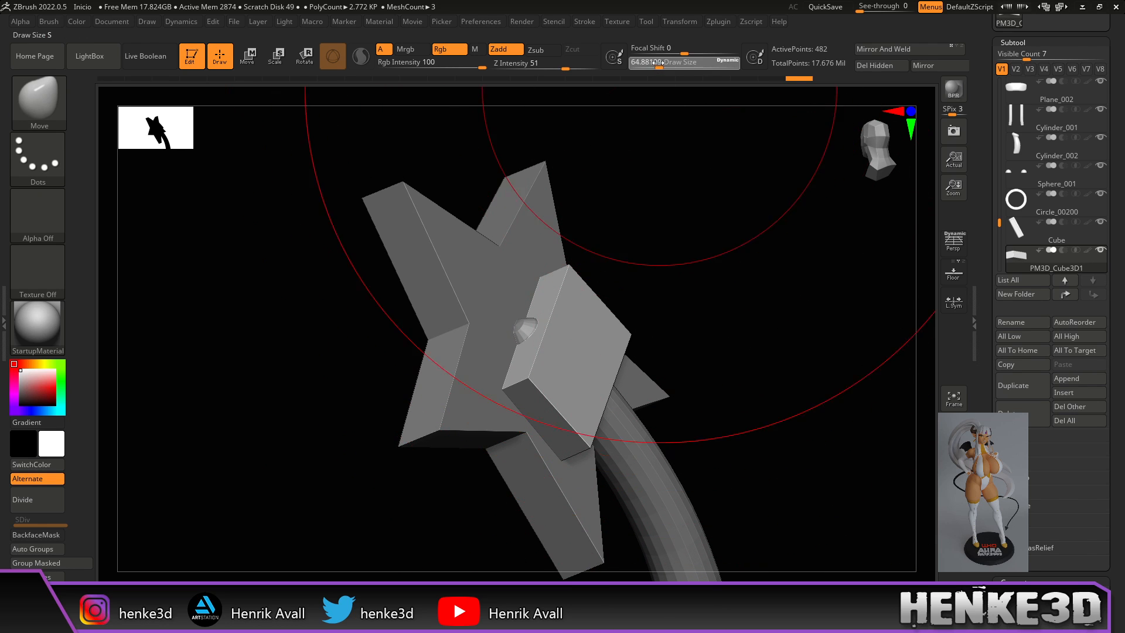
{"action": "mouse_move", "coordinate": [663, 156]}
{"action": "left_mouse_down"}
{"action": "mouse_move", "coordinate": [706, 251]}
{"action": "mouse_move", "coordinate": [678, 251]}
{"action": "mouse_move", "coordinate": [717, 280]}
{"action": "mouse_move", "coordinate": [705, 284]}
{"action": "mouse_move", "coordinate": [719, 316]}
{"action": "mouse_move", "coordinate": [748, 296]}
{"action": "mouse_move", "coordinate": [764, 314]}
{"action": "mouse_move", "coordinate": [783, 288]}
{"action": "left_mouse_up"}
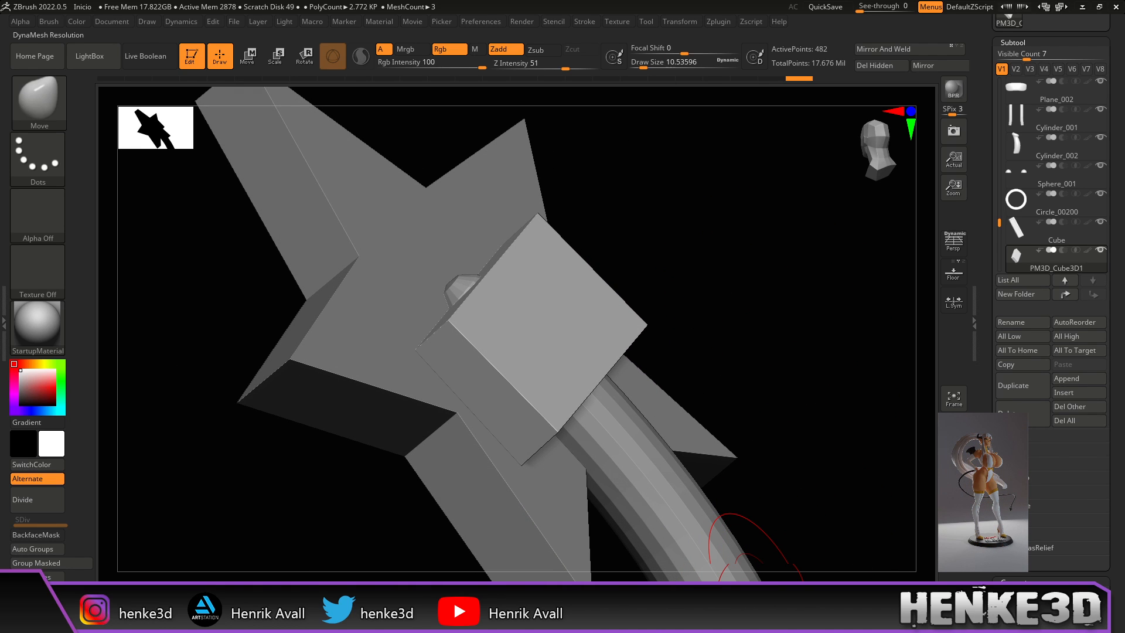
{"action": "mouse_move", "coordinate": [866, 561]}
{"action": "left_mouse_down"}
{"action": "mouse_move", "coordinate": [771, 377]}
{"action": "mouse_move", "coordinate": [735, 367]}
{"action": "mouse_move", "coordinate": [758, 329]}
{"action": "mouse_move", "coordinate": [810, 360]}
{"action": "mouse_move", "coordinate": [630, 406]}
{"action": "left_mouse_up"}
{"action": "mouse_move", "coordinate": [756, 293]}
{"action": "left_mouse_down"}
{"action": "mouse_move", "coordinate": [779, 269]}
{"action": "mouse_move", "coordinate": [726, 324]}
{"action": "left_mouse_up"}
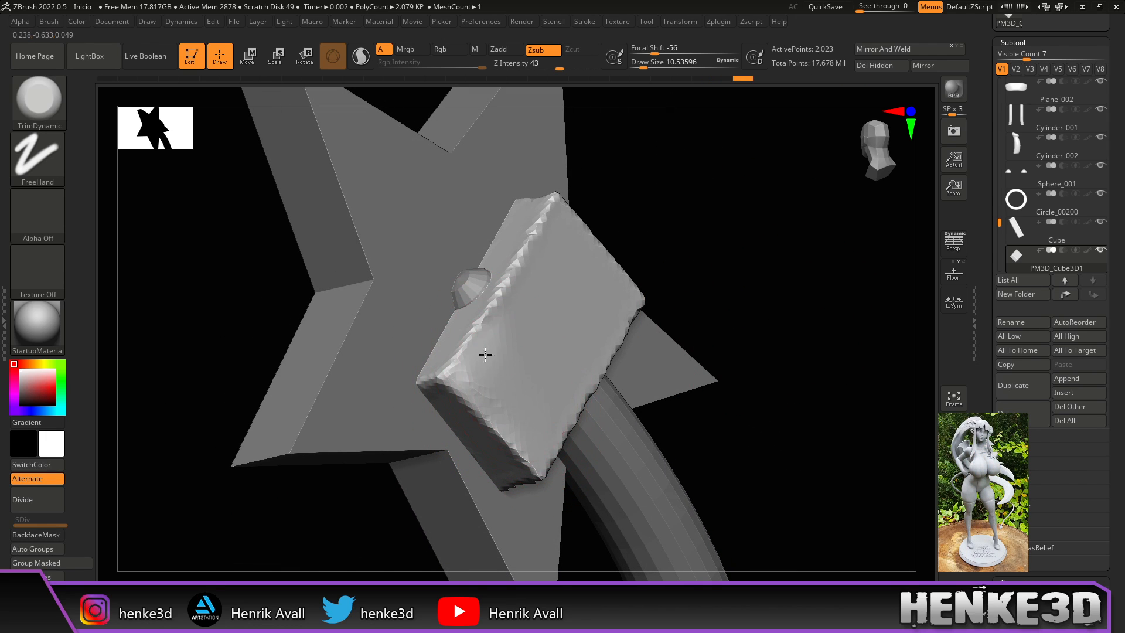
{"action": "left_click_drag", "start_coordinate": [762, 299], "coordinate": [695, 308]}
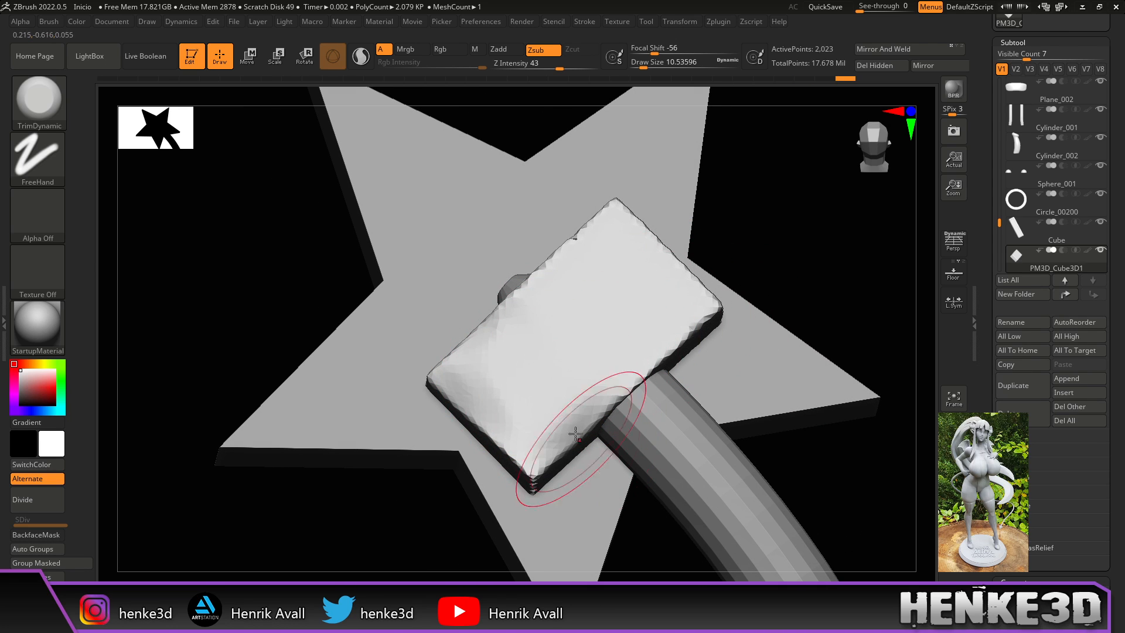
{"action": "mouse_move", "coordinate": [700, 321]}
{"action": "left_mouse_down"}
{"action": "mouse_move", "coordinate": [793, 291]}
{"action": "mouse_move", "coordinate": [540, 409]}
{"action": "mouse_move", "coordinate": [515, 381]}
{"action": "mouse_move", "coordinate": [555, 426]}
{"action": "left_mouse_up"}
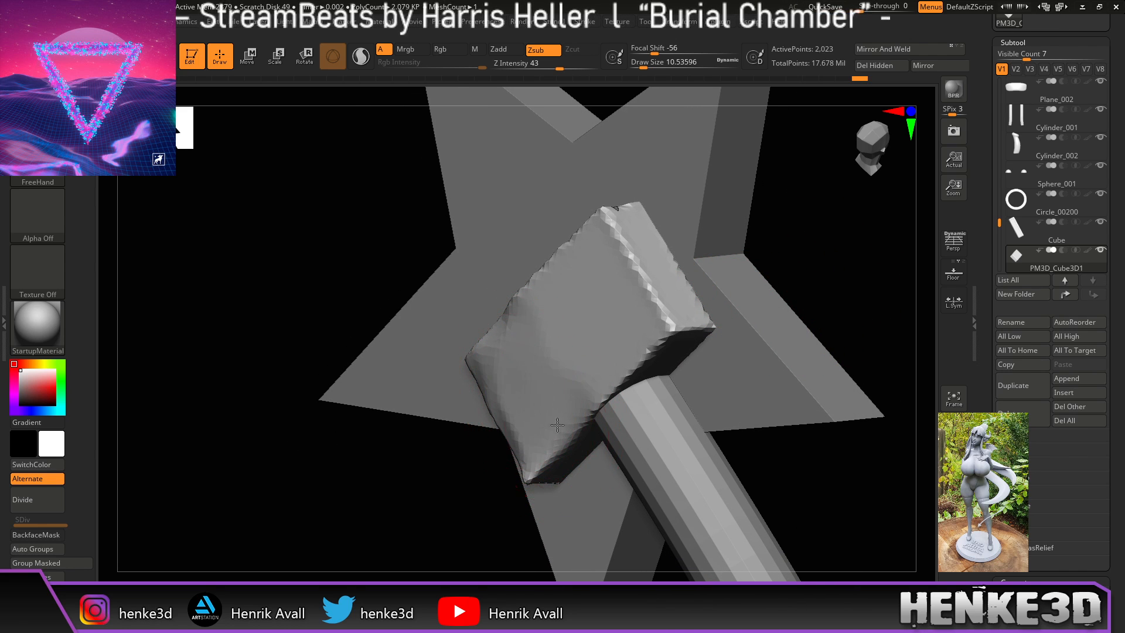
{"action": "left_click_drag", "start_coordinate": [807, 239], "coordinate": [674, 283]}
{"action": "mouse_move", "coordinate": [485, 337]}
{"action": "left_mouse_down"}
{"action": "mouse_move", "coordinate": [490, 322]}
{"action": "mouse_move", "coordinate": [502, 339]}
{"action": "left_mouse_up"}
{"action": "mouse_move", "coordinate": [488, 270]}
{"action": "left_mouse_down"}
{"action": "mouse_move", "coordinate": [489, 348]}
{"action": "mouse_move", "coordinate": [514, 321]}
{"action": "left_mouse_up"}
Step: Carve bevelled, faceted marks down the block's right edge
{"action": "left_click_drag", "start_coordinate": [723, 264], "coordinate": [776, 309]}
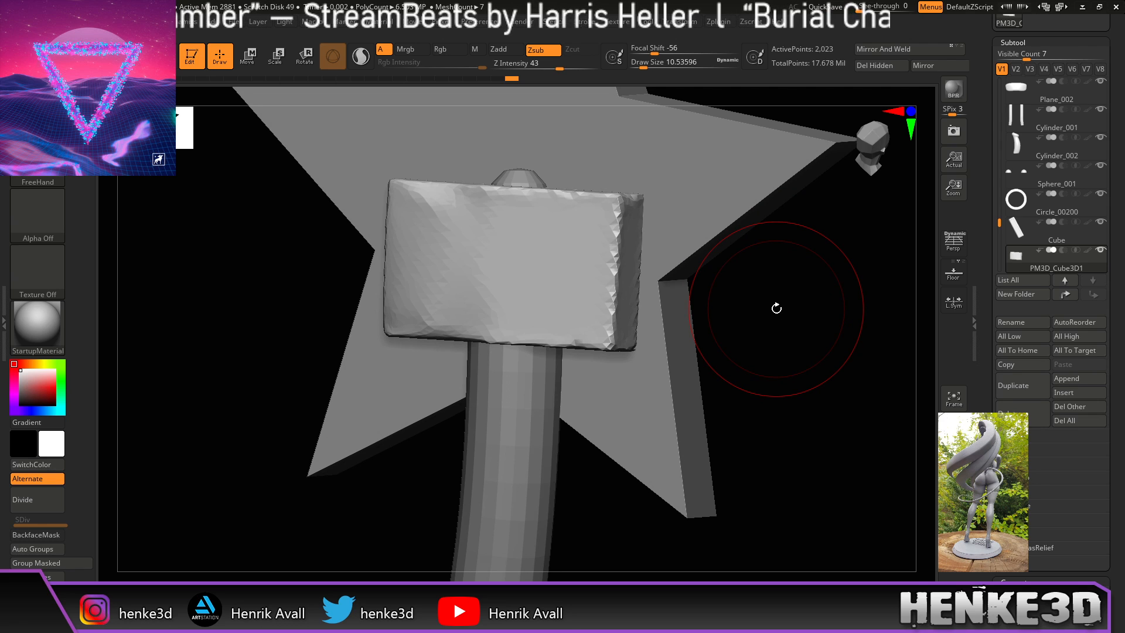
{"action": "mouse_move", "coordinate": [776, 308]}
{"action": "left_mouse_down"}
{"action": "mouse_move", "coordinate": [761, 317]}
{"action": "mouse_move", "coordinate": [756, 331]}
{"action": "mouse_move", "coordinate": [771, 336]}
{"action": "mouse_move", "coordinate": [762, 343]}
{"action": "left_mouse_up"}
{"action": "left_click_drag", "start_coordinate": [616, 213], "coordinate": [611, 320]}
{"action": "mouse_move", "coordinate": [607, 252]}
{"action": "left_mouse_down"}
{"action": "mouse_move", "coordinate": [600, 334]}
{"action": "mouse_move", "coordinate": [595, 342]}
{"action": "mouse_move", "coordinate": [580, 319]}
{"action": "mouse_move", "coordinate": [574, 332]}
{"action": "mouse_move", "coordinate": [606, 334]}
{"action": "mouse_move", "coordinate": [600, 350]}
{"action": "left_mouse_up"}
{"action": "mouse_move", "coordinate": [592, 244]}
{"action": "left_mouse_down"}
{"action": "mouse_move", "coordinate": [573, 297]}
{"action": "mouse_move", "coordinate": [597, 319]}
{"action": "mouse_move", "coordinate": [590, 337]}
{"action": "left_mouse_up"}
{"action": "mouse_move", "coordinate": [803, 339]}
{"action": "left_mouse_down"}
{"action": "mouse_move", "coordinate": [761, 343]}
{"action": "mouse_move", "coordinate": [630, 245]}
{"action": "left_mouse_up"}
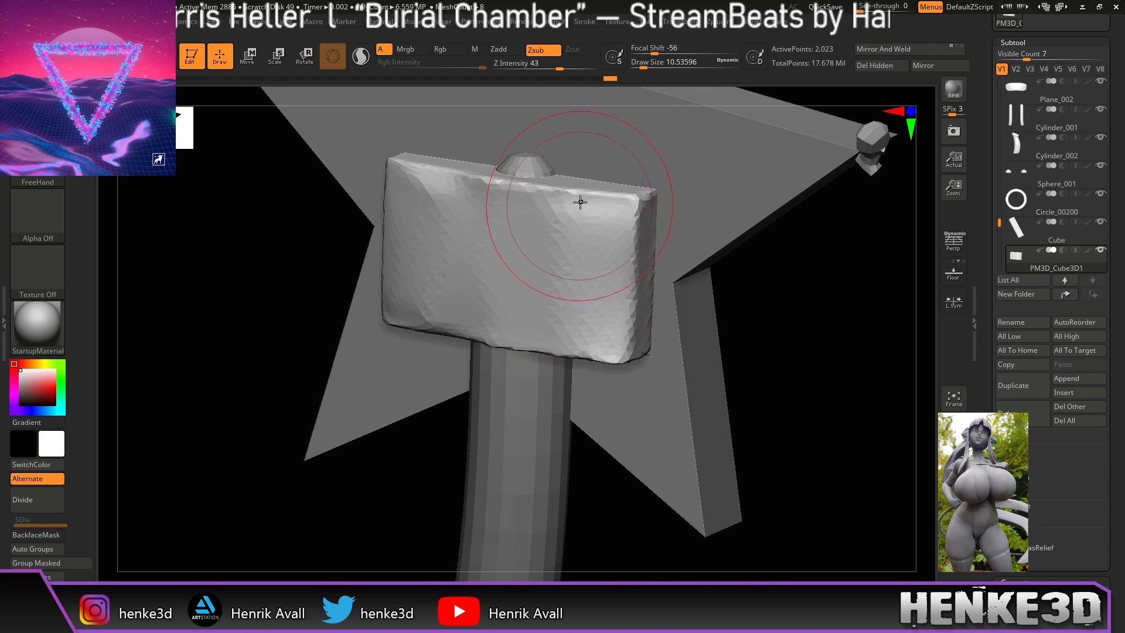
{"action": "left_click_drag", "start_coordinate": [782, 345], "coordinate": [825, 338]}
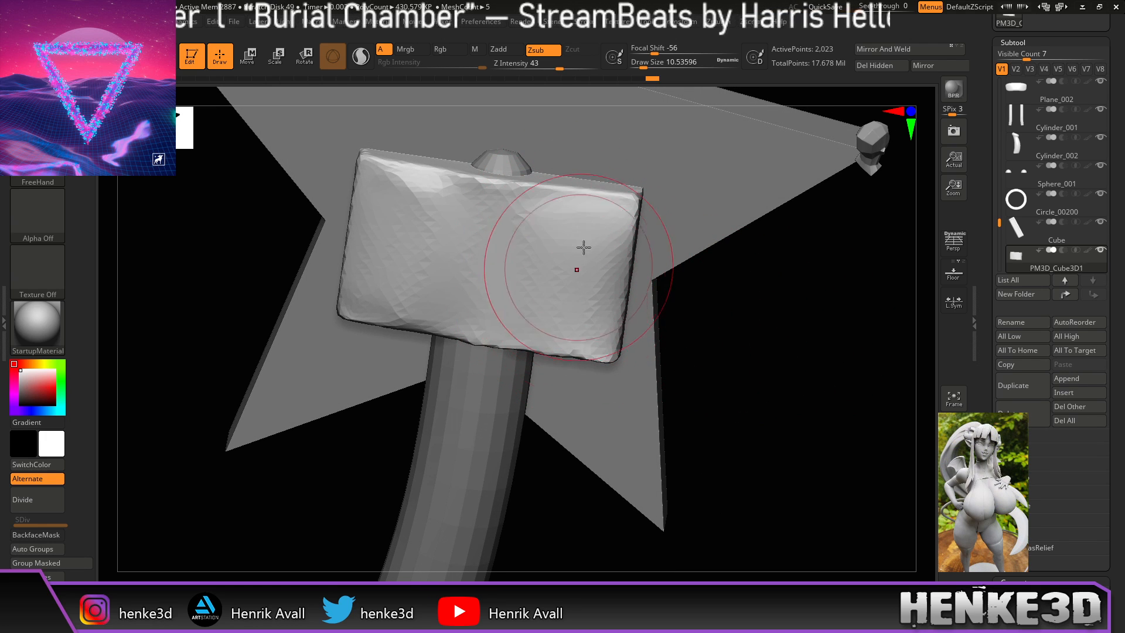
Step: Reshape the left face of the block on the star tip
{"action": "left_click_drag", "start_coordinate": [749, 274], "coordinate": [715, 274]}
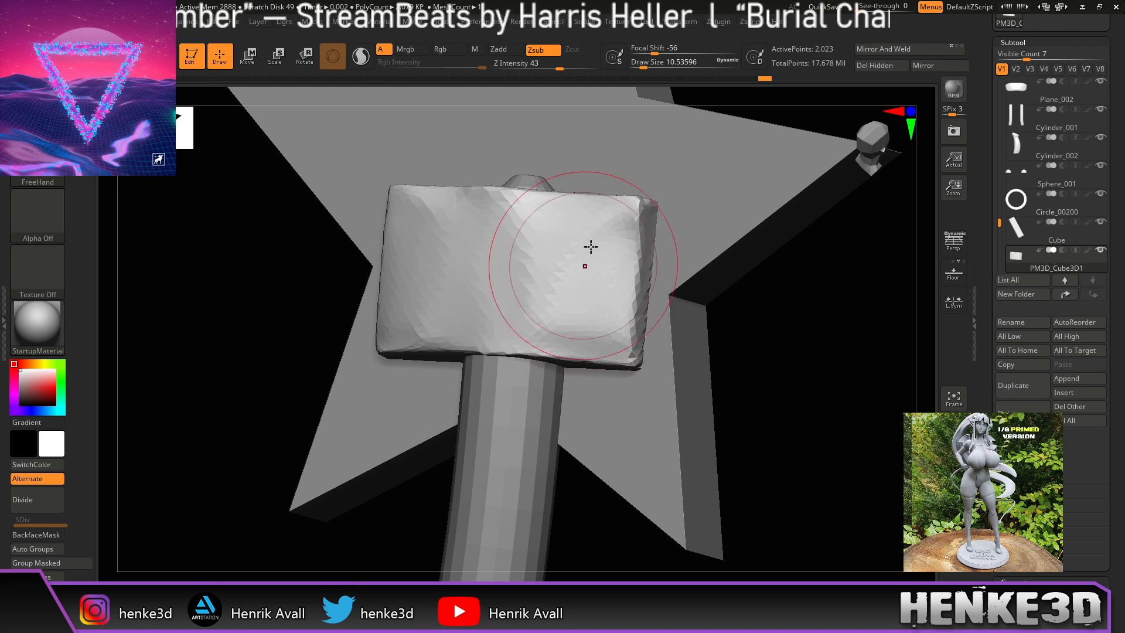
{"action": "left_click_drag", "start_coordinate": [646, 332], "coordinate": [613, 251]}
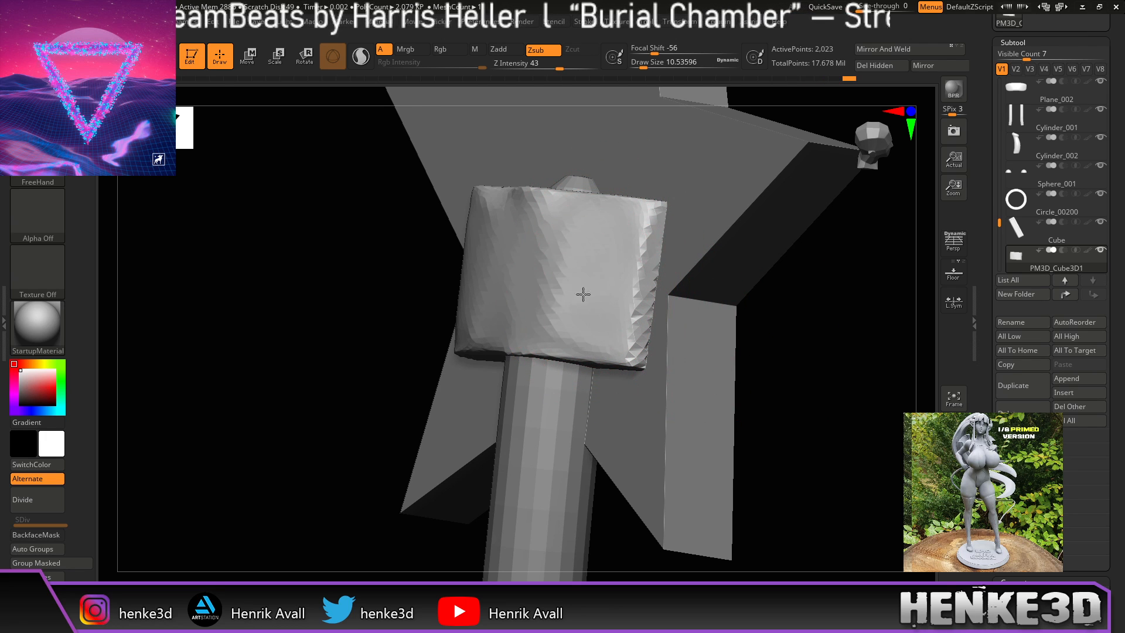
{"action": "mouse_move", "coordinate": [773, 337]}
{"action": "left_mouse_down"}
{"action": "mouse_move", "coordinate": [804, 352]}
{"action": "mouse_move", "coordinate": [794, 329]}
{"action": "left_mouse_up"}
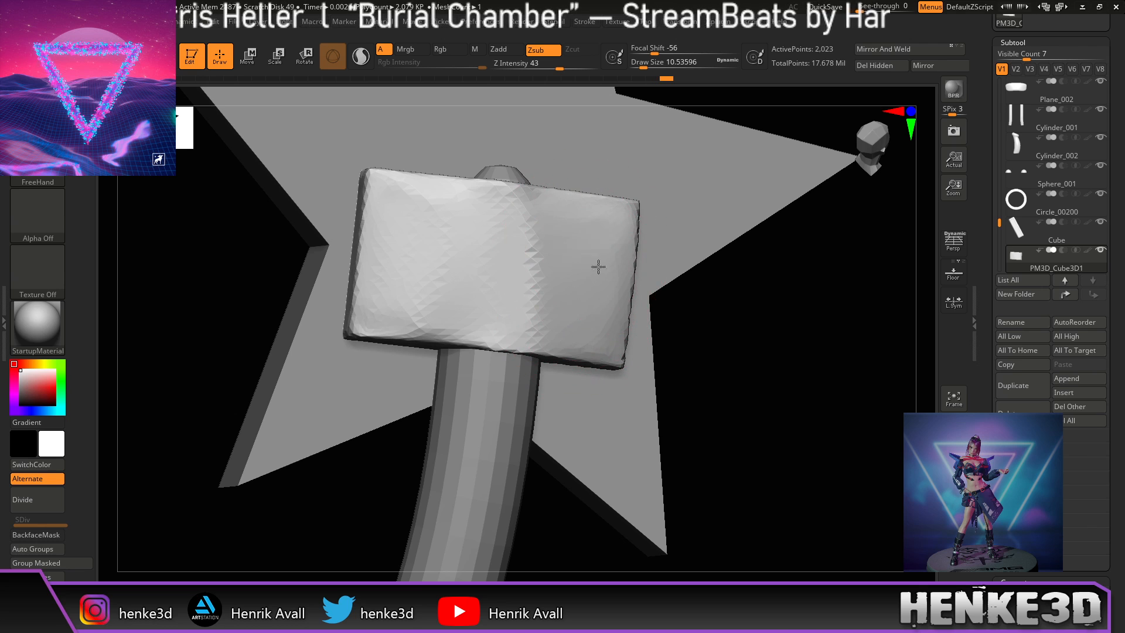
{"action": "mouse_move", "coordinate": [658, 334]}
{"action": "left_mouse_down"}
{"action": "mouse_move", "coordinate": [736, 334]}
{"action": "mouse_move", "coordinate": [723, 334]}
{"action": "mouse_move", "coordinate": [741, 349]}
{"action": "mouse_move", "coordinate": [724, 352]}
{"action": "left_mouse_up"}
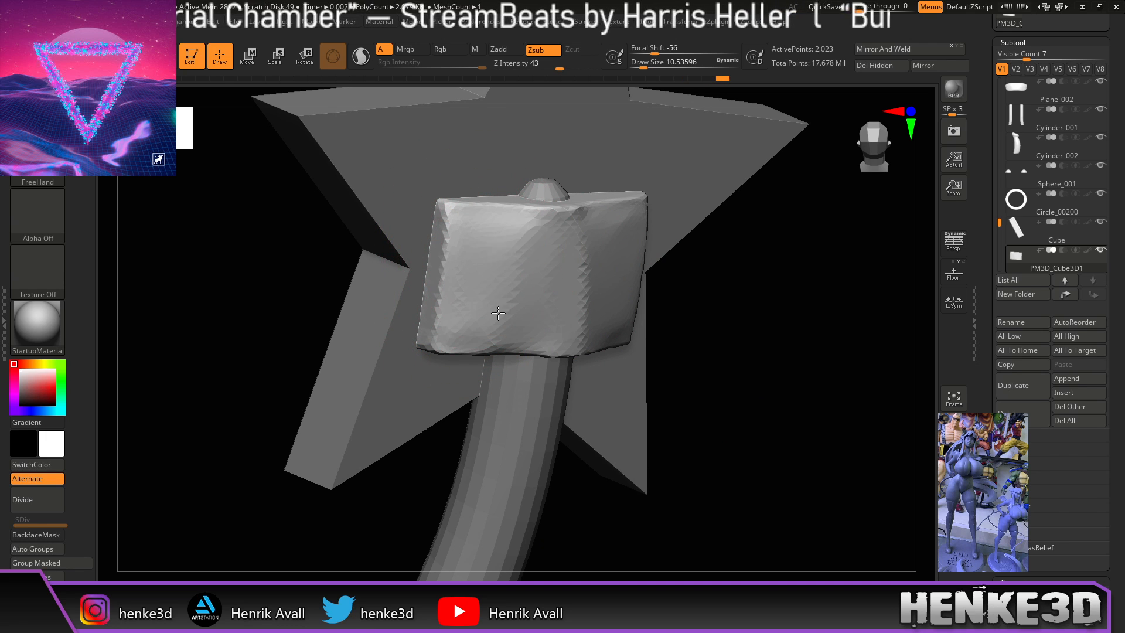
{"action": "left_click_drag", "start_coordinate": [699, 304], "coordinate": [581, 298]}
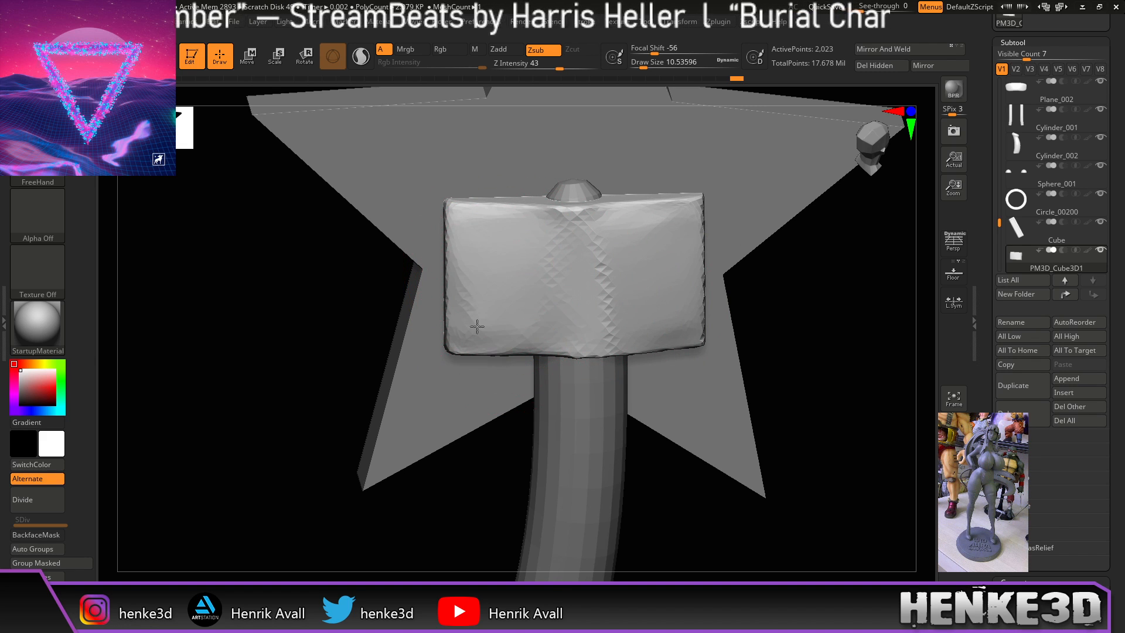
{"action": "mouse_move", "coordinate": [498, 273]}
{"action": "left_mouse_down"}
{"action": "mouse_move", "coordinate": [518, 282]}
{"action": "mouse_move", "coordinate": [520, 270]}
{"action": "mouse_move", "coordinate": [520, 320]}
{"action": "mouse_move", "coordinate": [513, 248]}
{"action": "left_mouse_up"}
Step: Reduce the Draw Size to about 4.3
{"action": "mouse_move", "coordinate": [780, 269]}
{"action": "left_mouse_down"}
{"action": "mouse_move", "coordinate": [809, 282]}
{"action": "mouse_move", "coordinate": [801, 231]}
{"action": "mouse_move", "coordinate": [785, 244]}
{"action": "mouse_move", "coordinate": [788, 292]}
{"action": "left_mouse_up"}
{"action": "left_click_drag", "start_coordinate": [645, 64], "coordinate": [639, 63]}
{"action": "mouse_move", "coordinate": [683, 120]}
{"action": "left_mouse_down"}
{"action": "mouse_move", "coordinate": [717, 154]}
{"action": "mouse_move", "coordinate": [613, 220]}
{"action": "left_mouse_up"}
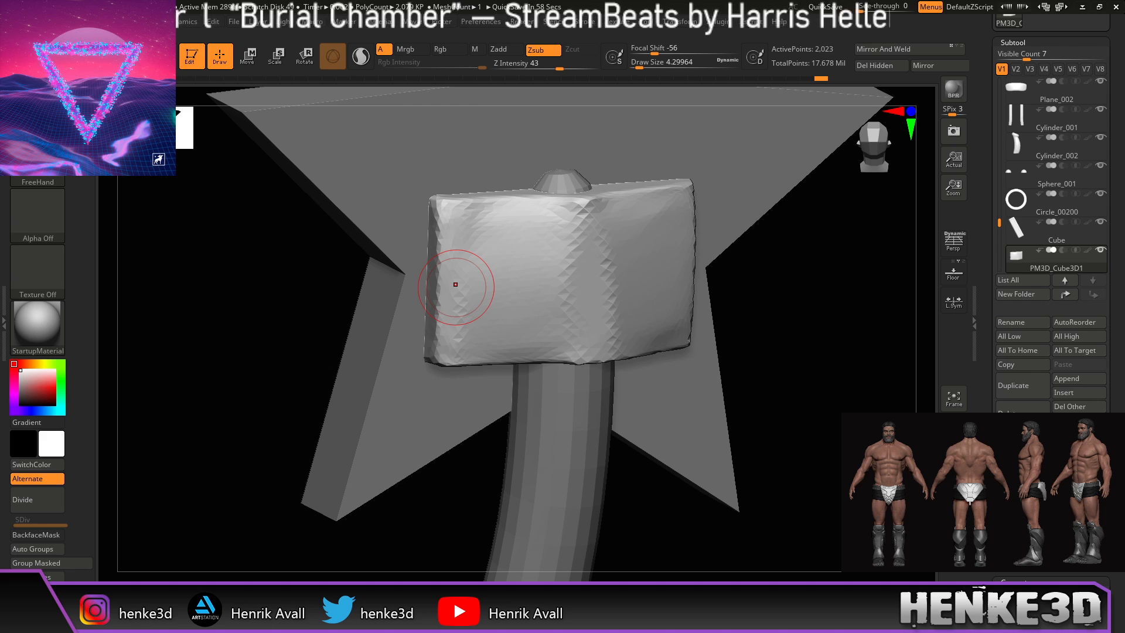
Step: Switch to a Zadd brush at Z Intensity 20 and carve a vertical groove down the block's face
{"action": "left_click", "coordinate": [147, 601]}
{"action": "mouse_move", "coordinate": [771, 294]}
{"action": "left_mouse_down"}
{"action": "mouse_move", "coordinate": [787, 276]}
{"action": "mouse_move", "coordinate": [771, 239]}
{"action": "mouse_move", "coordinate": [782, 297]}
{"action": "mouse_move", "coordinate": [712, 311]}
{"action": "left_mouse_up"}
{"action": "left_click_drag", "start_coordinate": [503, 214], "coordinate": [499, 331]}
{"action": "left_click_drag", "start_coordinate": [494, 234], "coordinate": [486, 335], "text": "alt"}
{"action": "left_click_drag", "start_coordinate": [508, 252], "coordinate": [497, 326], "text": "alt"}
{"action": "left_click_drag", "start_coordinate": [504, 229], "coordinate": [493, 280], "text": "alt"}
Step: Soften the jagged facets on both sides of the groove
{"action": "mouse_move", "coordinate": [629, 220]}
{"action": "left_mouse_down"}
{"action": "mouse_move", "coordinate": [533, 227]}
{"action": "mouse_move", "coordinate": [470, 307]}
{"action": "left_mouse_up"}
{"action": "left_click_drag", "start_coordinate": [472, 241], "coordinate": [478, 331], "text": "shift"}
{"action": "left_click_drag", "start_coordinate": [518, 212], "coordinate": [516, 297], "text": "shift"}
{"action": "mouse_move", "coordinate": [777, 225]}
{"action": "left_mouse_down"}
{"action": "mouse_move", "coordinate": [779, 240]}
{"action": "mouse_move", "coordinate": [759, 250]}
{"action": "left_mouse_up"}
{"action": "left_click_drag", "start_coordinate": [599, 190], "coordinate": [628, 302], "text": "alt"}
{"action": "mouse_move", "coordinate": [830, 307]}
{"action": "left_mouse_down"}
{"action": "mouse_move", "coordinate": [806, 232]}
{"action": "mouse_move", "coordinate": [640, 269]}
{"action": "mouse_move", "coordinate": [615, 251]}
{"action": "mouse_move", "coordinate": [620, 210]}
{"action": "left_mouse_up"}
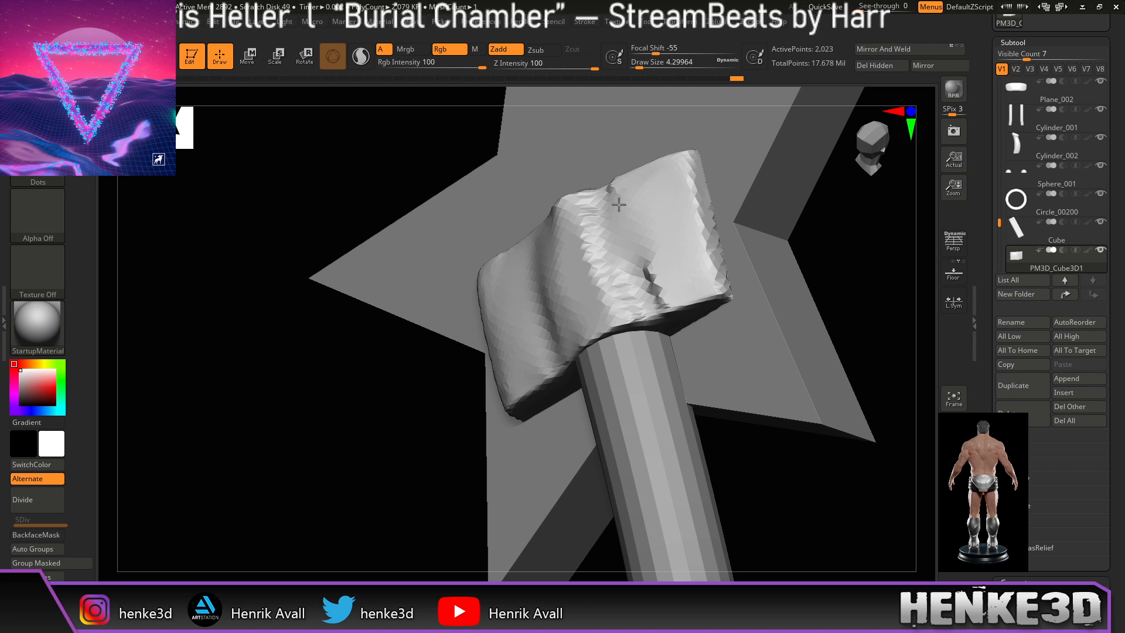
{"action": "mouse_move", "coordinate": [664, 279]}
{"action": "left_mouse_down", "text": "shift"}
{"action": "mouse_move", "coordinate": [635, 204]}
{"action": "mouse_move", "coordinate": [632, 229]}
{"action": "left_mouse_up", "text": "shift"}
{"action": "mouse_move", "coordinate": [861, 254]}
{"action": "left_mouse_down"}
{"action": "mouse_move", "coordinate": [882, 276]}
{"action": "mouse_move", "coordinate": [852, 276]}
{"action": "mouse_move", "coordinate": [854, 302]}
{"action": "mouse_move", "coordinate": [732, 264]}
{"action": "left_mouse_up"}
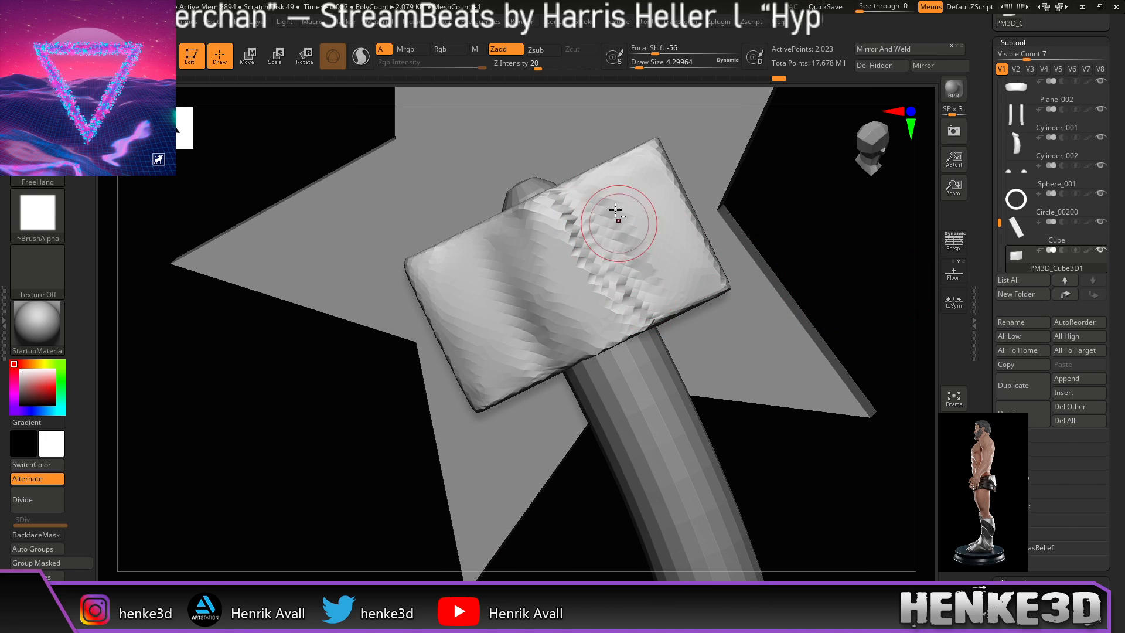
{"action": "left_click_drag", "start_coordinate": [733, 246], "coordinate": [793, 231]}
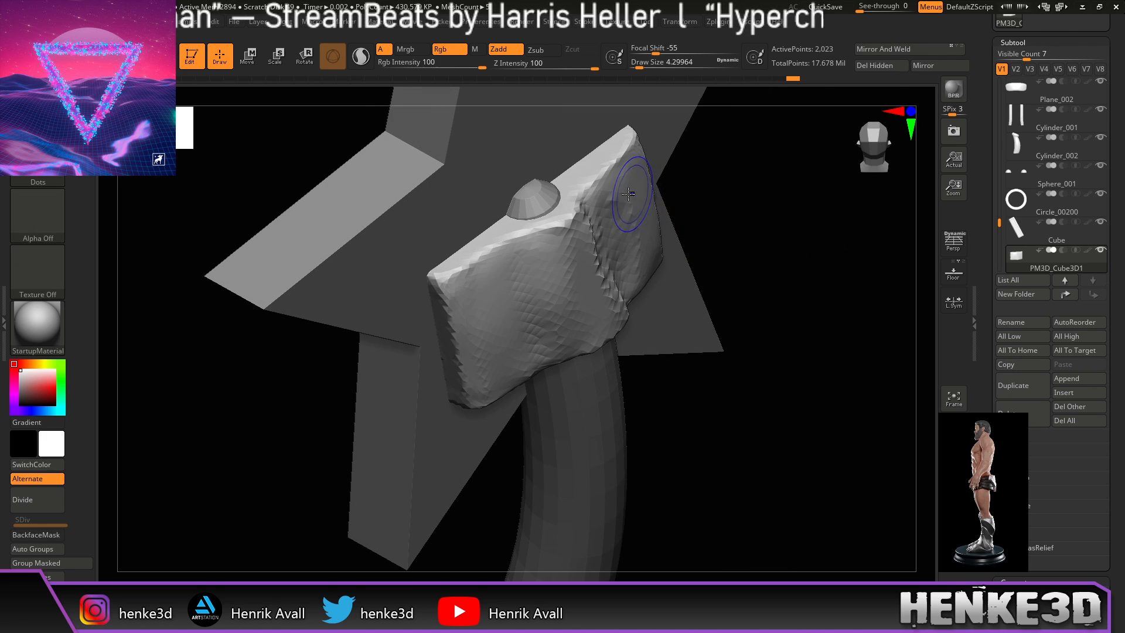
{"action": "left_click_drag", "start_coordinate": [764, 234], "coordinate": [673, 221]}
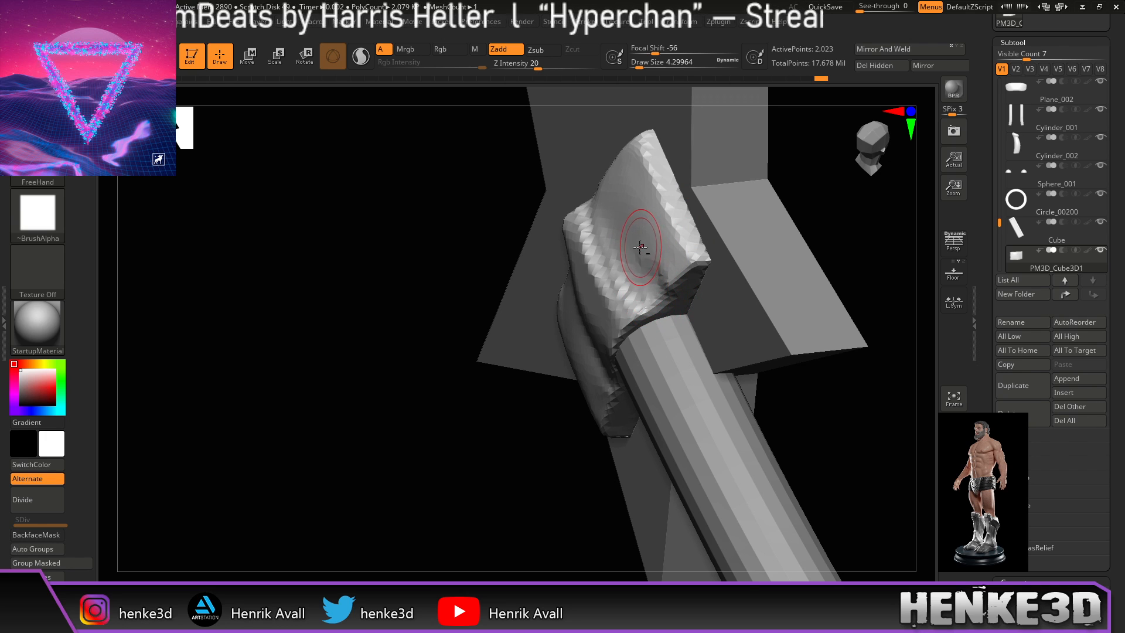
{"action": "key", "text": "shift"}
Step: Sculpt a crease, lower-right edge shaping and wrinkle bumps across the block's face
{"action": "mouse_move", "coordinate": [809, 229]}
{"action": "left_mouse_down"}
{"action": "mouse_move", "coordinate": [846, 221]}
{"action": "mouse_move", "coordinate": [820, 230]}
{"action": "mouse_move", "coordinate": [837, 231]}
{"action": "mouse_move", "coordinate": [793, 197]}
{"action": "mouse_move", "coordinate": [732, 229]}
{"action": "left_mouse_up"}
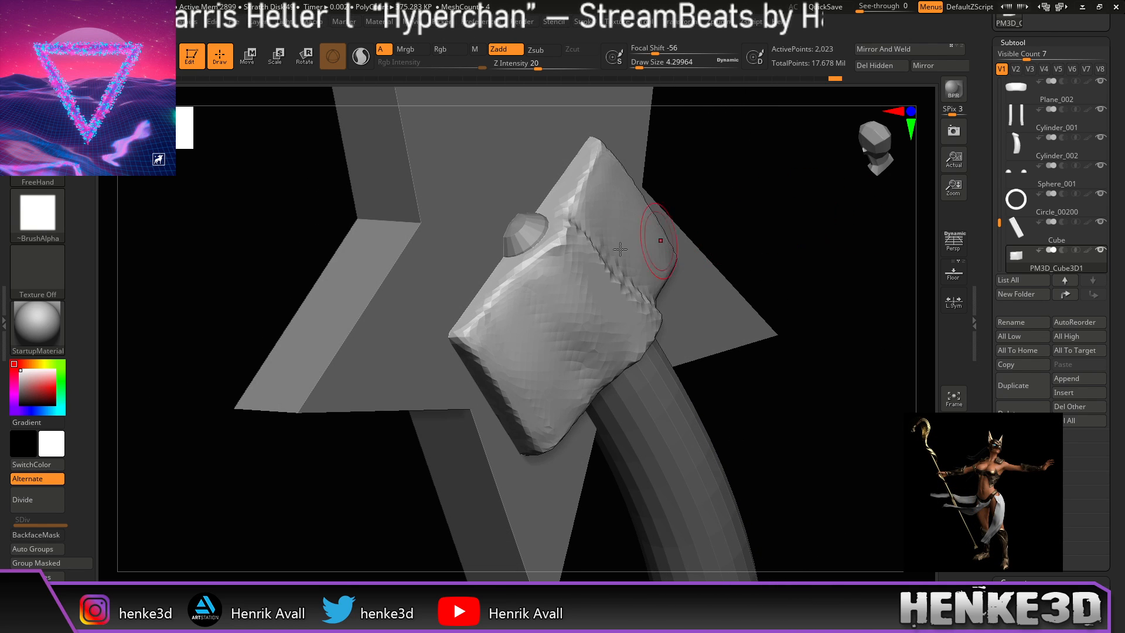
{"action": "left_click_drag", "start_coordinate": [556, 283], "coordinate": [587, 328]}
{"action": "left_click_drag", "start_coordinate": [707, 209], "coordinate": [757, 218]}
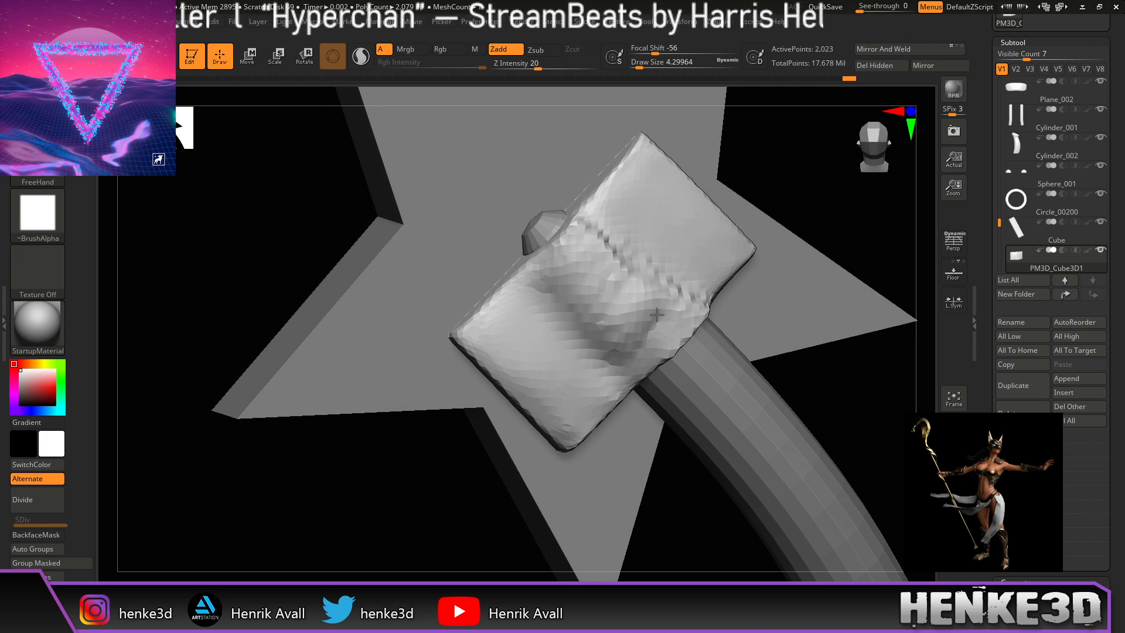
{"action": "mouse_move", "coordinate": [680, 324]}
{"action": "left_mouse_down"}
{"action": "mouse_move", "coordinate": [659, 351]}
{"action": "mouse_move", "coordinate": [677, 335]}
{"action": "left_mouse_up"}
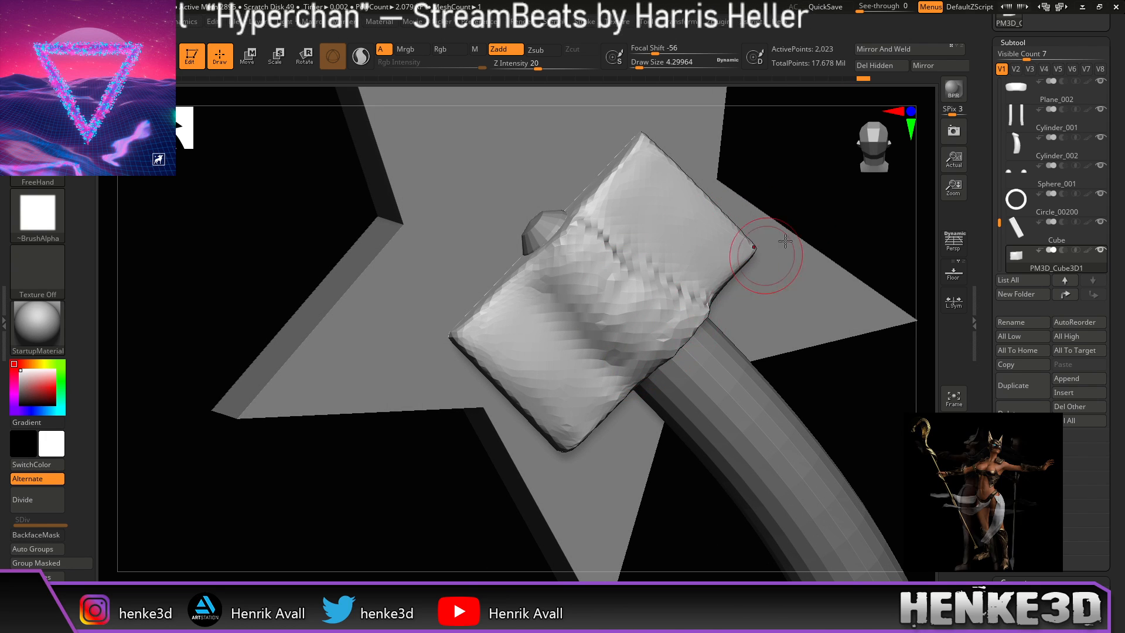
{"action": "left_click_drag", "start_coordinate": [776, 245], "coordinate": [739, 248]}
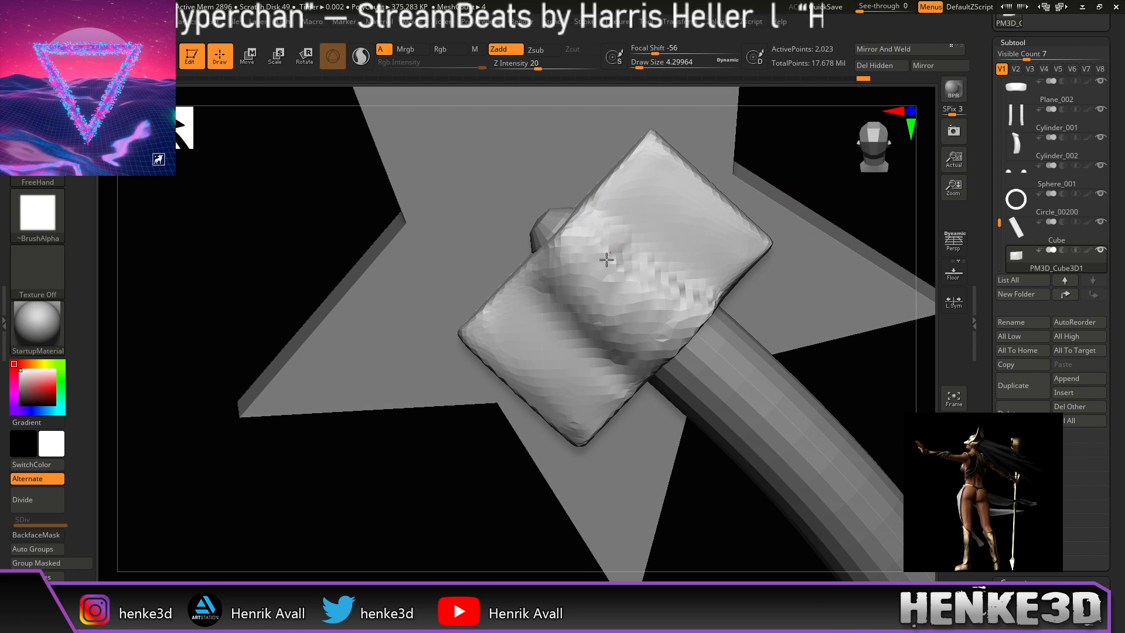
{"action": "left_click_drag", "start_coordinate": [649, 265], "coordinate": [667, 292]}
{"action": "mouse_move", "coordinate": [812, 188]}
{"action": "left_mouse_down"}
{"action": "mouse_move", "coordinate": [846, 199]}
{"action": "mouse_move", "coordinate": [836, 210]}
{"action": "left_mouse_up"}
{"action": "mouse_move", "coordinate": [581, 255]}
{"action": "left_mouse_down"}
{"action": "mouse_move", "coordinate": [578, 277]}
{"action": "mouse_move", "coordinate": [606, 312]}
{"action": "left_mouse_up"}
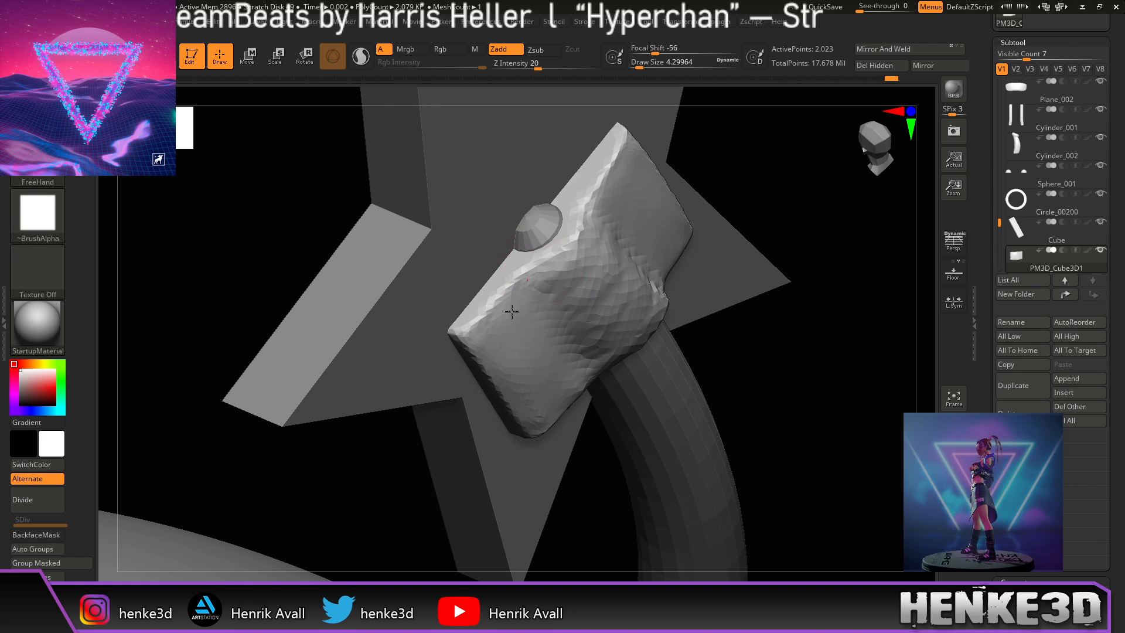
{"action": "mouse_move", "coordinate": [485, 317]}
{"action": "left_mouse_down"}
{"action": "mouse_move", "coordinate": [522, 289]}
{"action": "mouse_move", "coordinate": [560, 308]}
{"action": "mouse_move", "coordinate": [550, 349]}
{"action": "left_mouse_up"}
{"action": "left_click_drag", "start_coordinate": [786, 191], "coordinate": [756, 175]}
Step: Sculpt lumps into the block's lower-left face and build up its upper edge
{"action": "left_click_drag", "start_coordinate": [548, 271], "coordinate": [552, 291]}
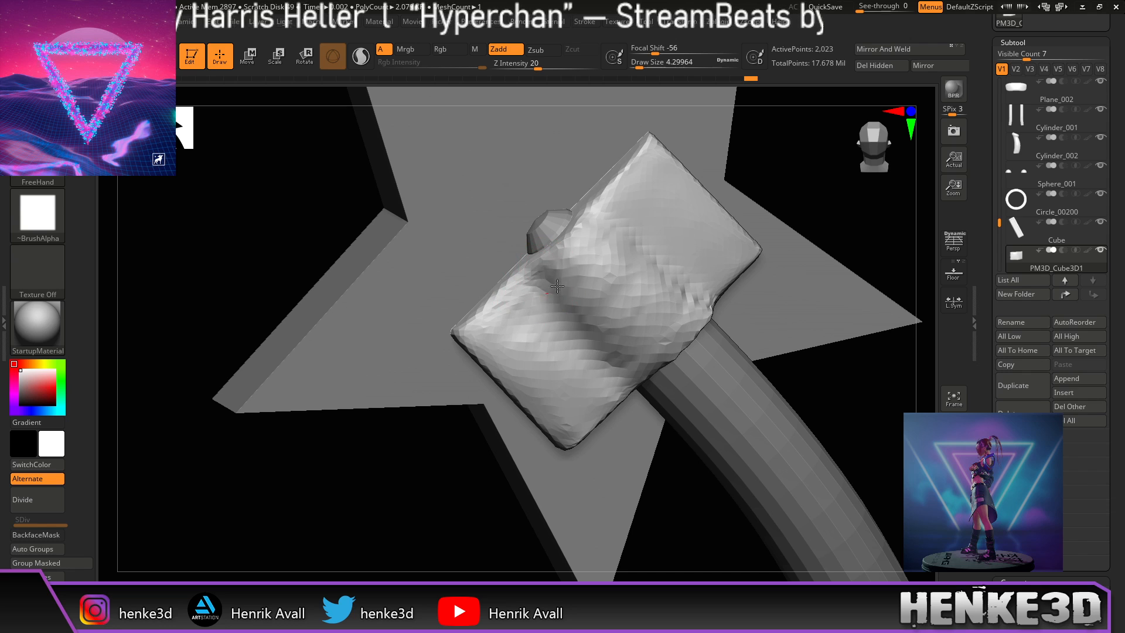
{"action": "mouse_move", "coordinate": [580, 370]}
{"action": "left_mouse_down"}
{"action": "mouse_move", "coordinate": [598, 395]}
{"action": "mouse_move", "coordinate": [573, 395]}
{"action": "mouse_move", "coordinate": [484, 336]}
{"action": "left_mouse_up"}
{"action": "mouse_move", "coordinate": [535, 276]}
{"action": "left_mouse_down"}
{"action": "mouse_move", "coordinate": [510, 327]}
{"action": "mouse_move", "coordinate": [514, 391]}
{"action": "left_mouse_up"}
{"action": "mouse_move", "coordinate": [541, 306]}
{"action": "left_mouse_down"}
{"action": "mouse_move", "coordinate": [536, 330]}
{"action": "mouse_move", "coordinate": [478, 317]}
{"action": "left_mouse_up"}
{"action": "left_click_drag", "start_coordinate": [817, 403], "coordinate": [809, 281]}
{"action": "mouse_move", "coordinate": [559, 315]}
{"action": "left_mouse_down"}
{"action": "mouse_move", "coordinate": [540, 307]}
{"action": "mouse_move", "coordinate": [528, 346]}
{"action": "left_mouse_up"}
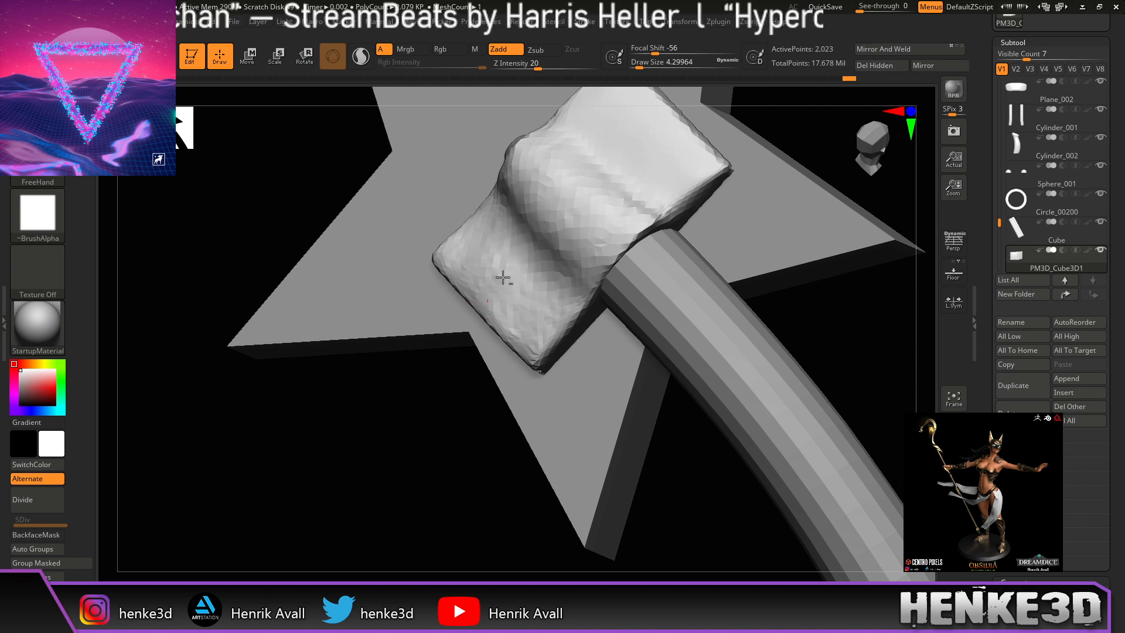
{"action": "left_click_drag", "start_coordinate": [443, 366], "coordinate": [442, 417]}
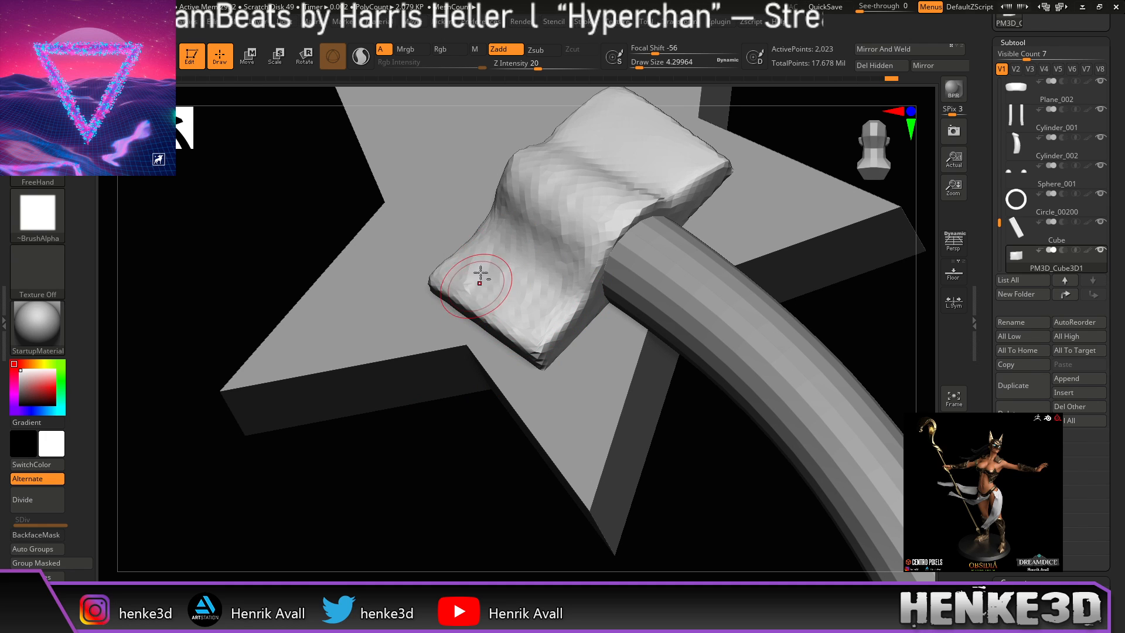
{"action": "left_click_drag", "start_coordinate": [471, 278], "coordinate": [528, 322]}
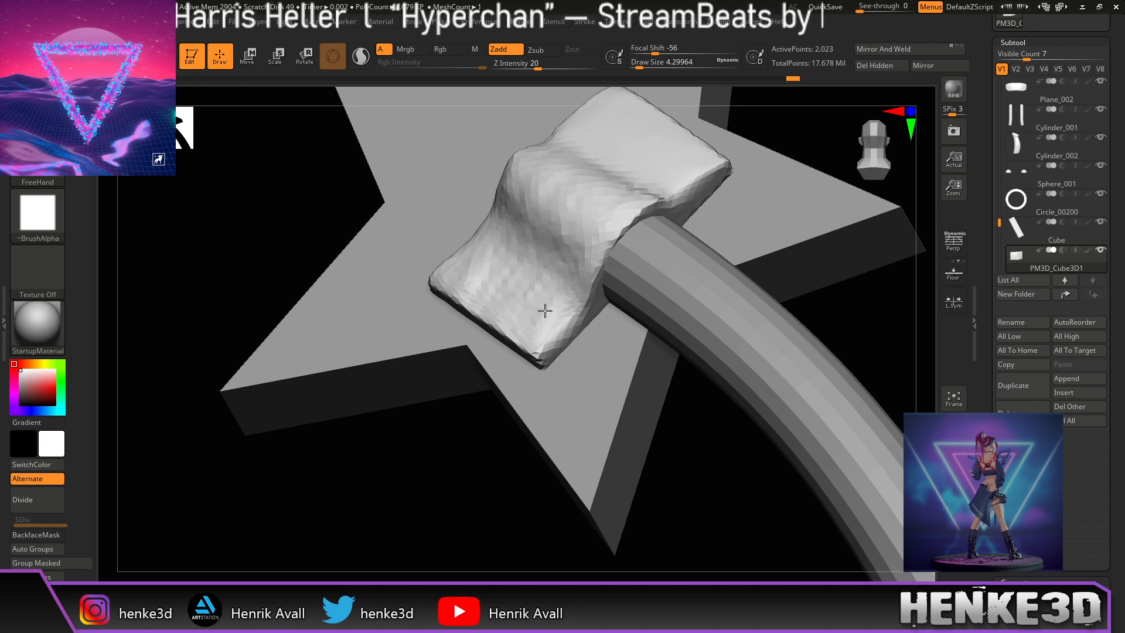
{"action": "mouse_move", "coordinate": [855, 308]}
{"action": "left_mouse_down", "text": "alt"}
{"action": "mouse_move", "coordinate": [807, 351]}
{"action": "mouse_move", "coordinate": [807, 369]}
{"action": "mouse_move", "coordinate": [818, 364]}
{"action": "mouse_move", "coordinate": [811, 402]}
{"action": "mouse_move", "coordinate": [816, 183]}
{"action": "mouse_move", "coordinate": [793, 262]}
{"action": "mouse_move", "coordinate": [831, 306]}
{"action": "mouse_move", "coordinate": [782, 297]}
{"action": "left_mouse_up", "text": "alt"}
{"action": "mouse_move", "coordinate": [513, 247]}
{"action": "left_mouse_down"}
{"action": "mouse_move", "coordinate": [545, 228]}
{"action": "mouse_move", "coordinate": [503, 278]}
{"action": "left_mouse_up"}
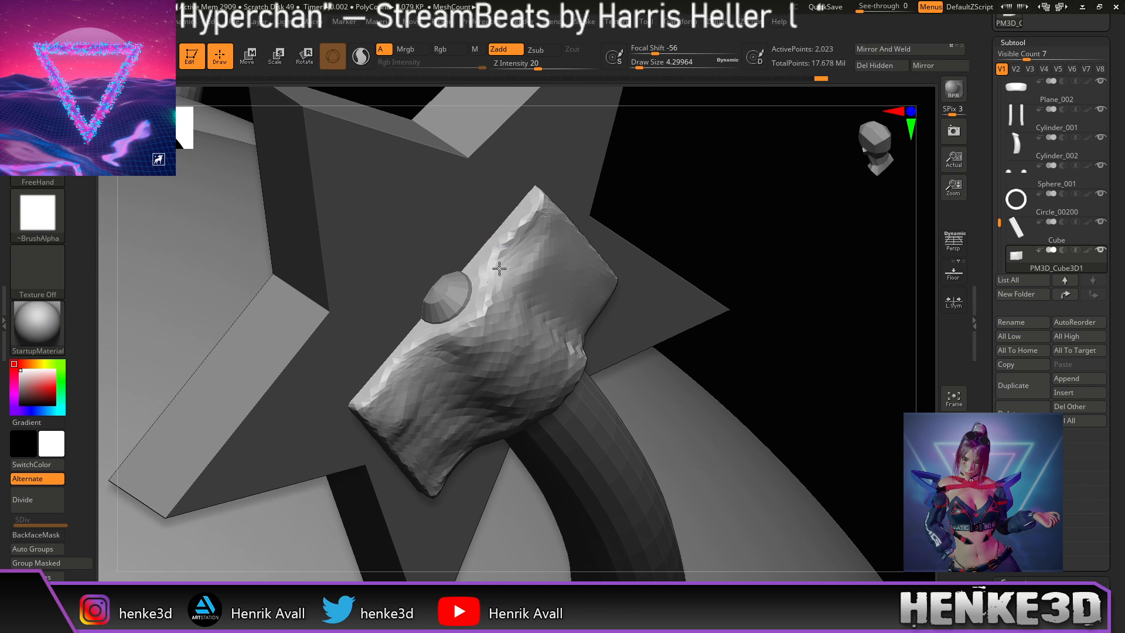
{"action": "left_click_drag", "start_coordinate": [713, 214], "coordinate": [709, 191]}
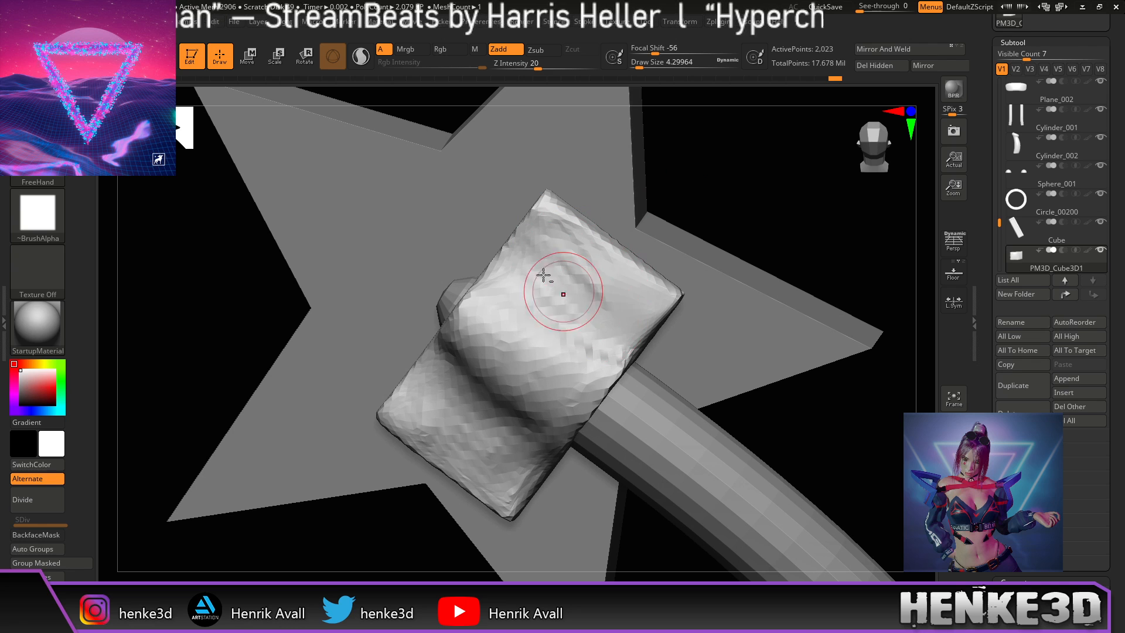
Step: Sculpt folds into the block's lower left and smooth its right side
{"action": "left_click_drag", "start_coordinate": [729, 211], "coordinate": [606, 269]}
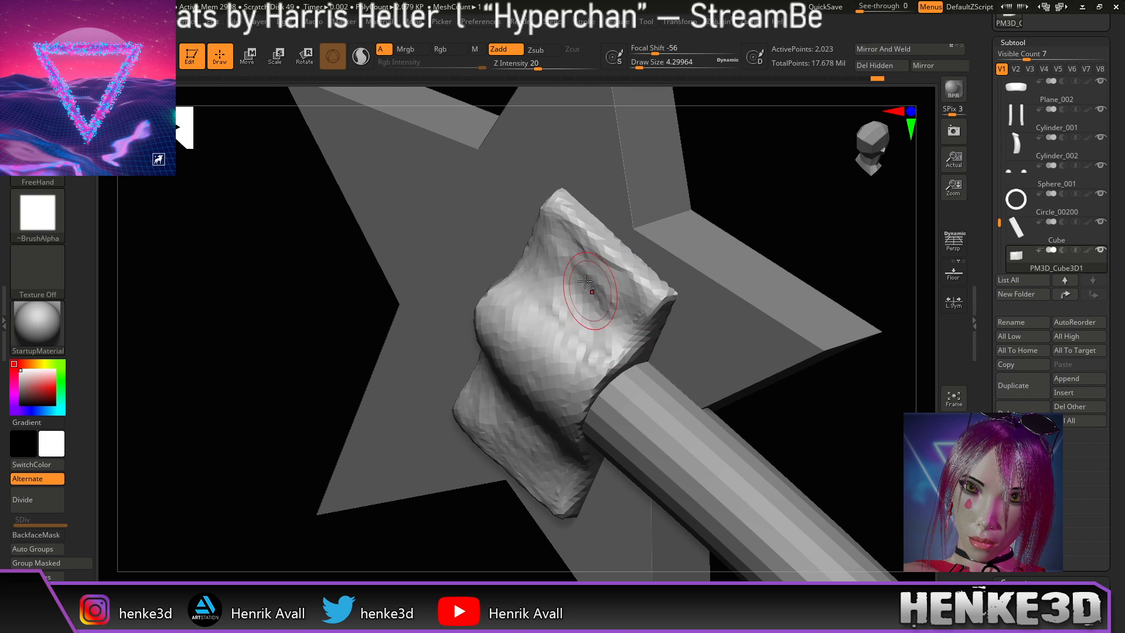
{"action": "mouse_move", "coordinate": [764, 186]}
{"action": "left_mouse_down"}
{"action": "mouse_move", "coordinate": [801, 183]}
{"action": "mouse_move", "coordinate": [773, 209]}
{"action": "mouse_move", "coordinate": [586, 237]}
{"action": "left_mouse_up"}
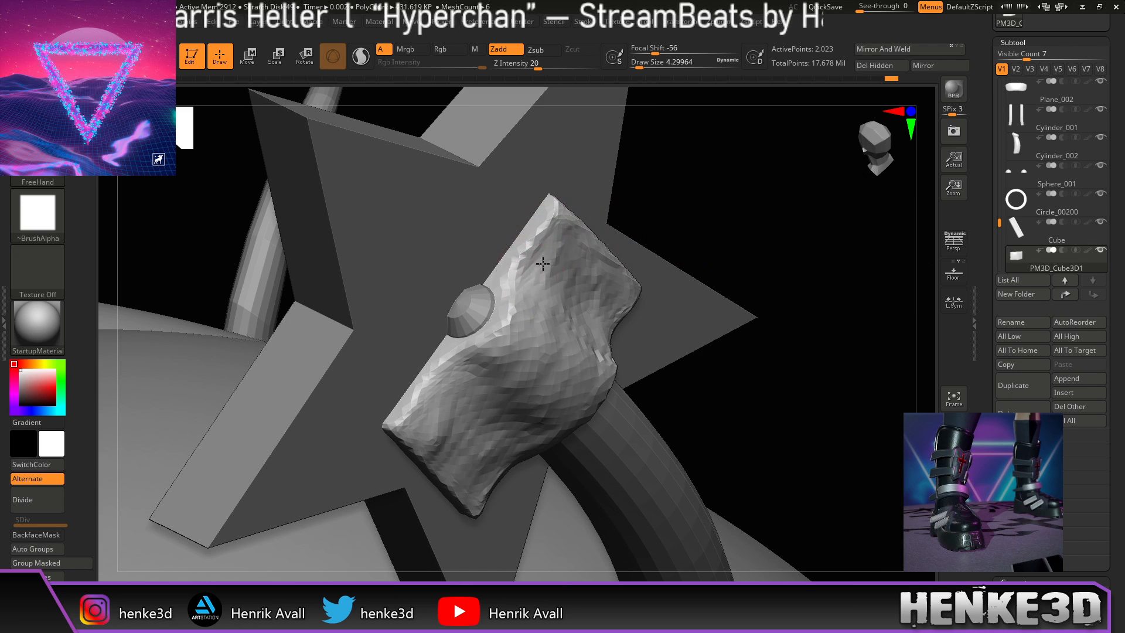
{"action": "left_click_drag", "start_coordinate": [682, 217], "coordinate": [711, 219]}
{"action": "left_click_drag", "start_coordinate": [473, 344], "coordinate": [501, 402]}
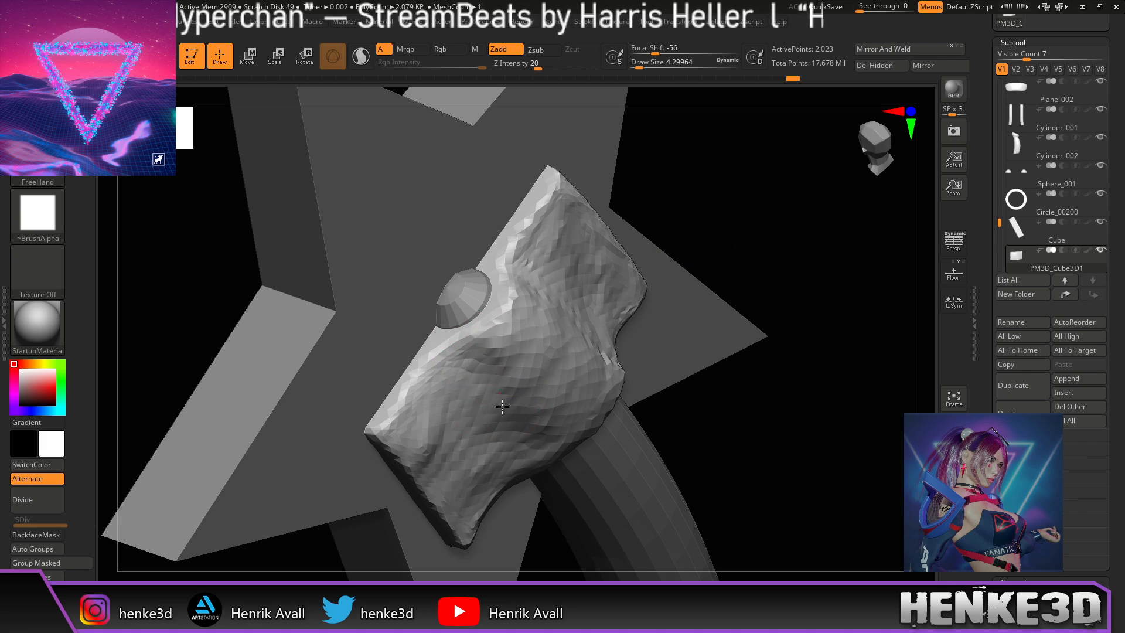
{"action": "left_click_drag", "start_coordinate": [471, 339], "coordinate": [502, 416]}
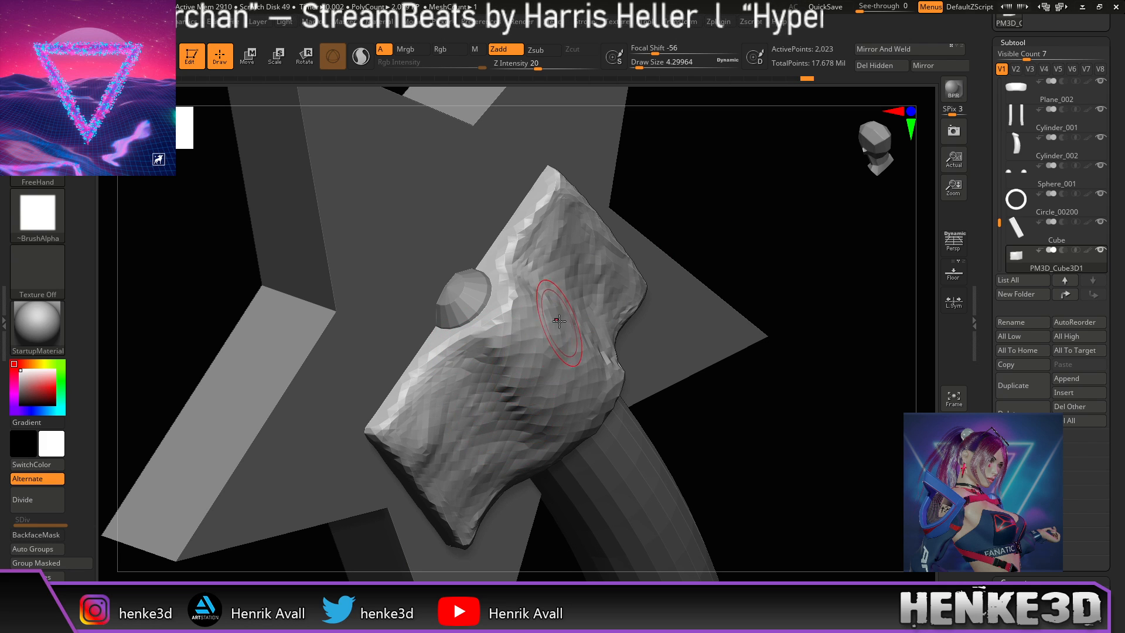
{"action": "left_click_drag", "start_coordinate": [559, 321], "coordinate": [493, 391], "text": "shift"}
{"action": "left_click_drag", "start_coordinate": [697, 282], "coordinate": [747, 228]}
{"action": "left_click_drag", "start_coordinate": [500, 298], "coordinate": [545, 339], "text": "shift"}
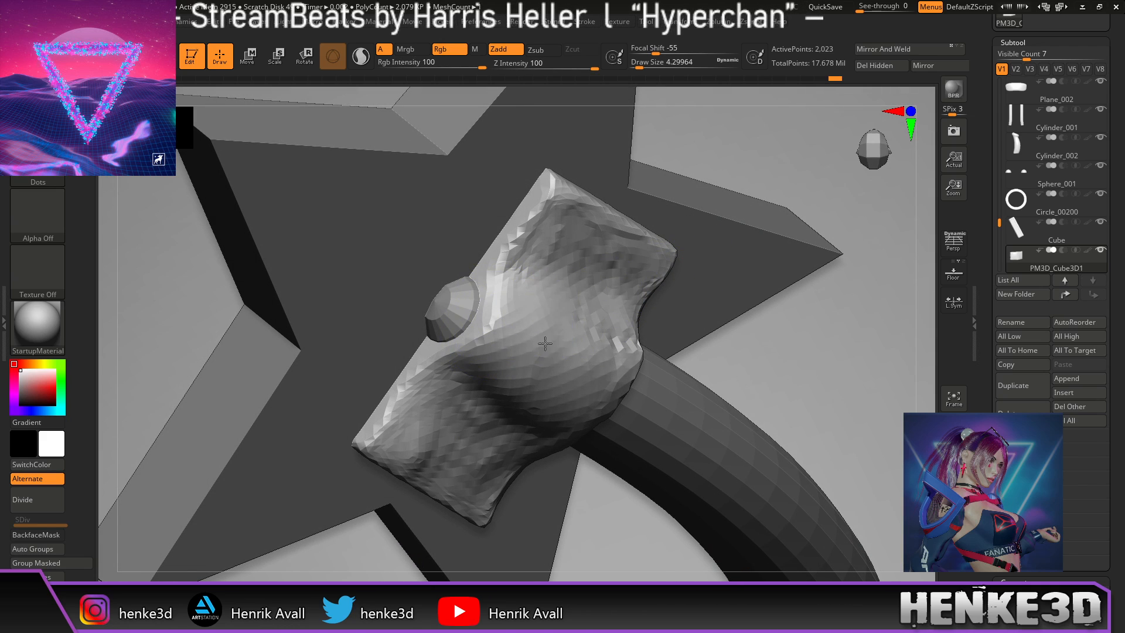
Step: Smooth the block's upper right and left edge, flattening the bump near the handle
{"action": "left_click_drag", "start_coordinate": [889, 252], "coordinate": [729, 288]}
{"action": "mouse_move", "coordinate": [638, 317]}
{"action": "left_mouse_down", "text": "shift"}
{"action": "mouse_move", "coordinate": [568, 244]}
{"action": "mouse_move", "coordinate": [625, 316]}
{"action": "mouse_move", "coordinate": [555, 193]}
{"action": "mouse_move", "coordinate": [620, 205]}
{"action": "left_mouse_up", "text": "shift"}
{"action": "mouse_move", "coordinate": [919, 273]}
{"action": "left_mouse_down"}
{"action": "mouse_move", "coordinate": [947, 271]}
{"action": "mouse_move", "coordinate": [804, 334]}
{"action": "mouse_move", "coordinate": [814, 342]}
{"action": "mouse_move", "coordinate": [794, 272]}
{"action": "mouse_move", "coordinate": [736, 253]}
{"action": "left_mouse_up"}
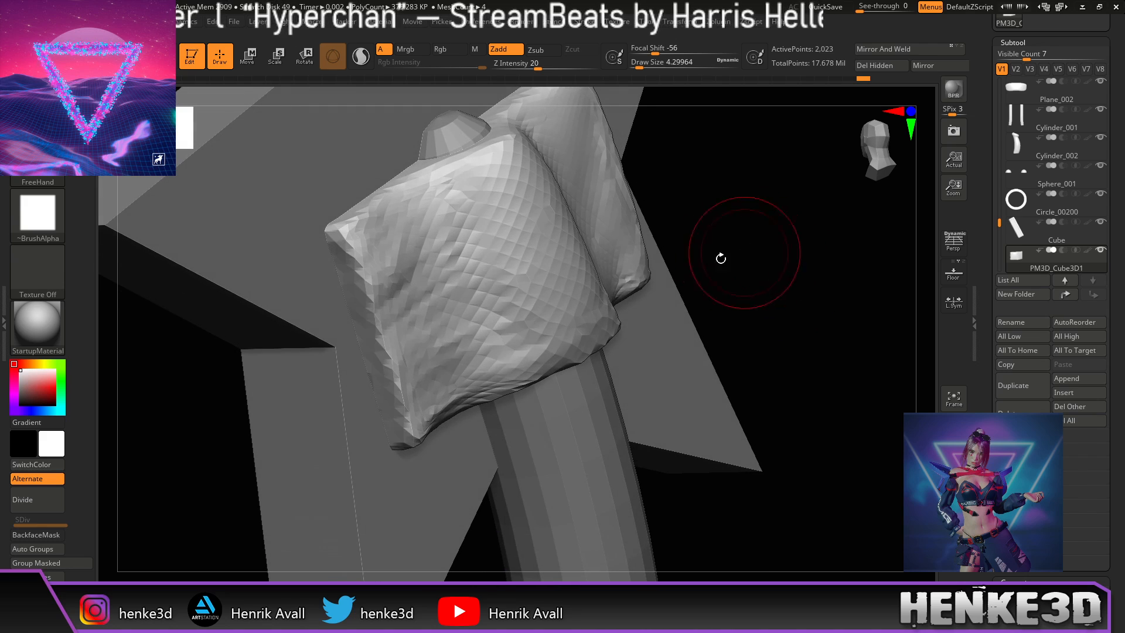
{"action": "left_click_drag", "start_coordinate": [389, 256], "coordinate": [407, 387], "text": "shift"}
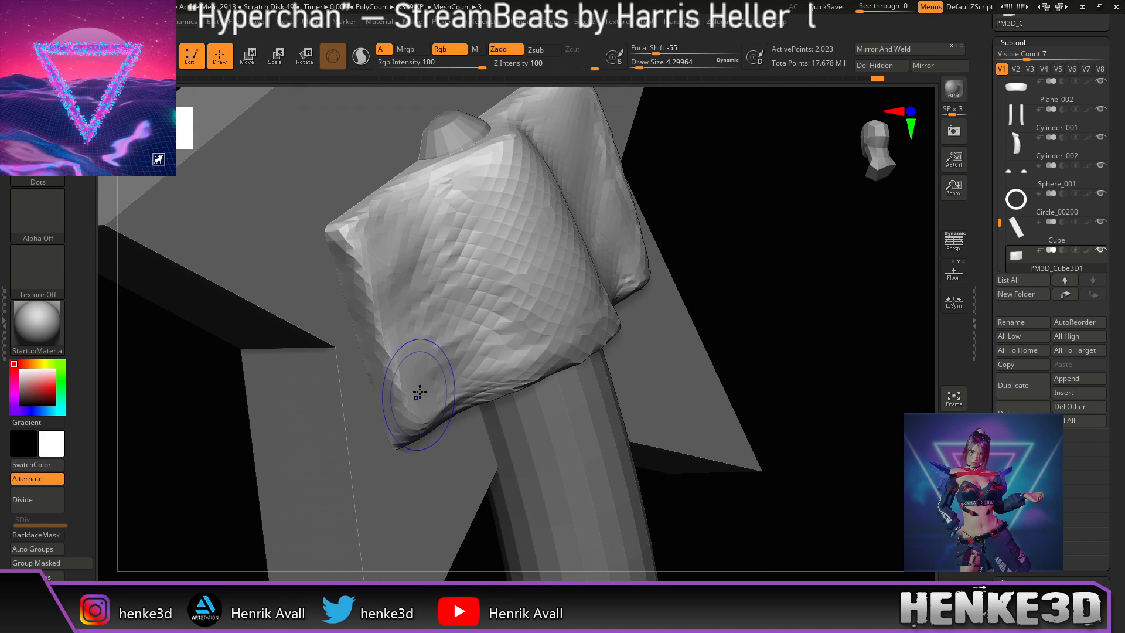
{"action": "mouse_move", "coordinate": [735, 215]}
{"action": "left_mouse_down"}
{"action": "mouse_move", "coordinate": [752, 221]}
{"action": "mouse_move", "coordinate": [720, 225]}
{"action": "mouse_move", "coordinate": [504, 386]}
{"action": "left_mouse_up"}
{"action": "left_click_drag", "start_coordinate": [878, 214], "coordinate": [670, 305], "text": "alt"}
Step: Sculpt a fold down the block's ridge and soften the folds beside it
{"action": "mouse_move", "coordinate": [788, 255]}
{"action": "right_mouse_down"}
{"action": "mouse_move", "coordinate": [836, 256]}
{"action": "mouse_move", "coordinate": [801, 261]}
{"action": "mouse_move", "coordinate": [814, 260]}
{"action": "mouse_move", "coordinate": [827, 299]}
{"action": "mouse_move", "coordinate": [801, 304]}
{"action": "mouse_move", "coordinate": [797, 276]}
{"action": "mouse_move", "coordinate": [777, 301]}
{"action": "mouse_move", "coordinate": [721, 315]}
{"action": "right_mouse_up"}
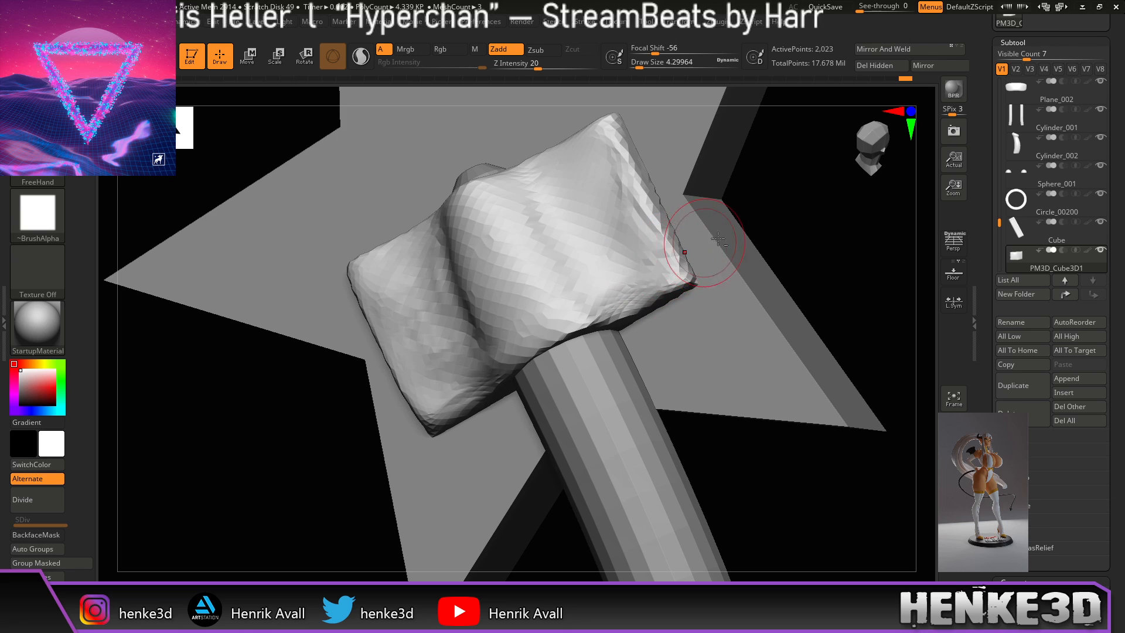
{"action": "right_click_drag", "start_coordinate": [711, 241], "coordinate": [786, 221]}
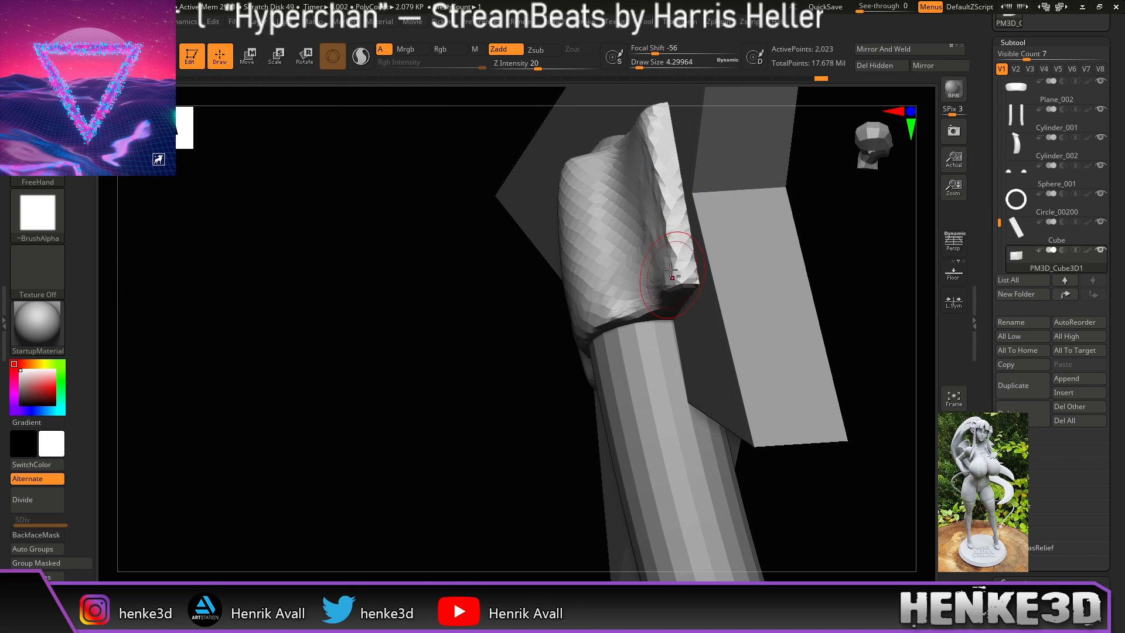
{"action": "mouse_move", "coordinate": [719, 267]}
{"action": "right_mouse_down"}
{"action": "mouse_move", "coordinate": [861, 251]}
{"action": "mouse_move", "coordinate": [740, 254]}
{"action": "right_mouse_up"}
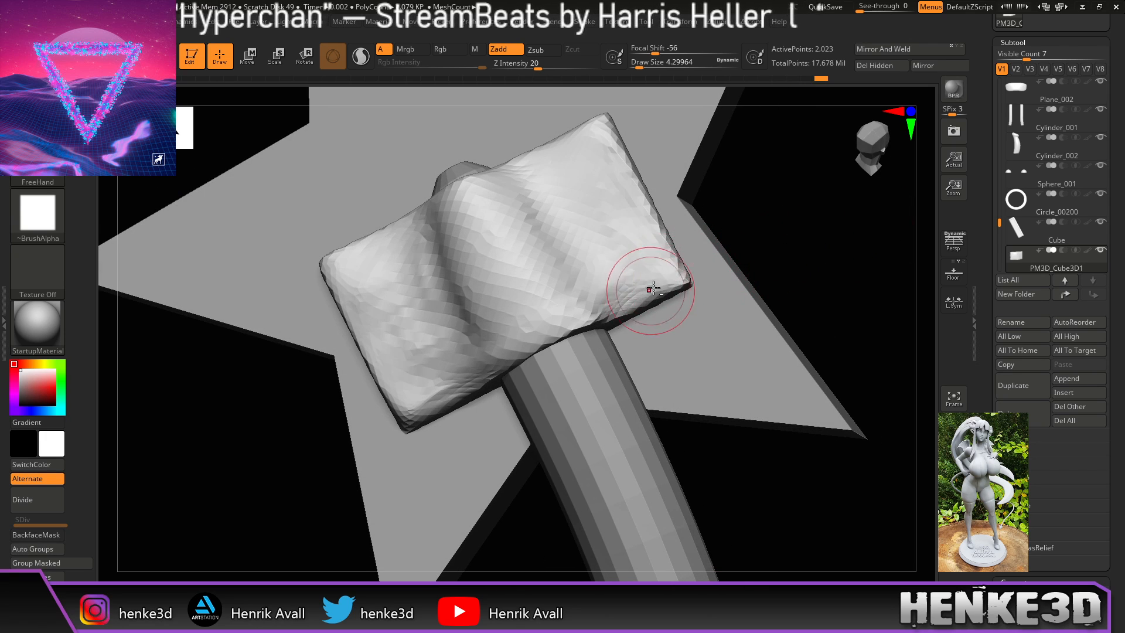
{"action": "mouse_move", "coordinate": [781, 211]}
{"action": "right_mouse_down"}
{"action": "mouse_move", "coordinate": [776, 248]}
{"action": "mouse_move", "coordinate": [786, 252]}
{"action": "mouse_move", "coordinate": [683, 305]}
{"action": "right_mouse_up"}
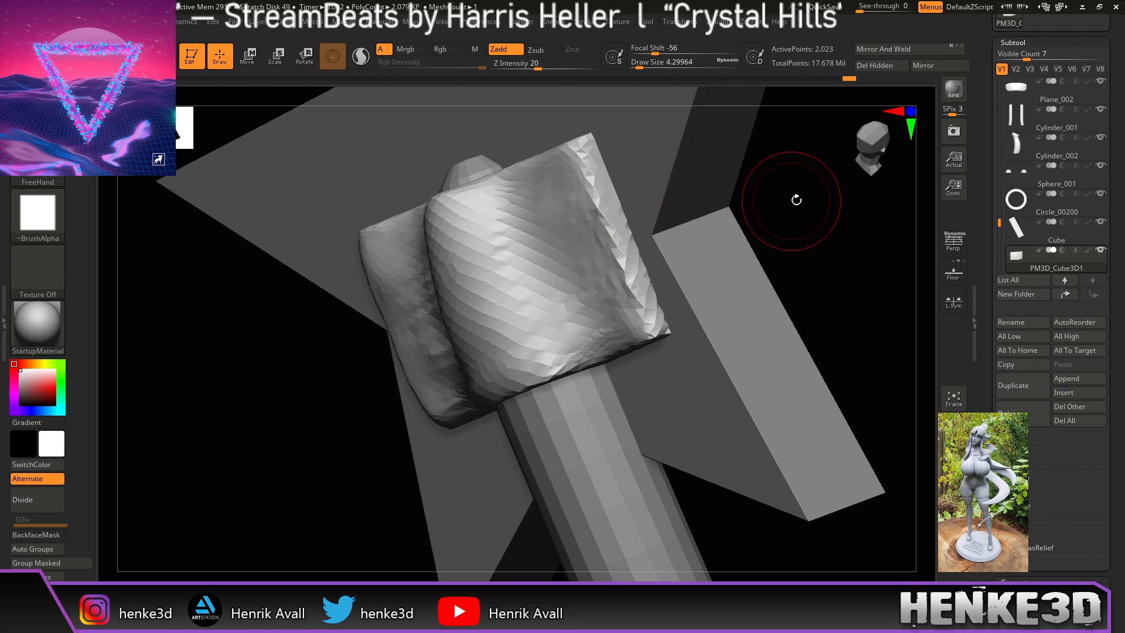
{"action": "right_click_drag", "start_coordinate": [791, 197], "coordinate": [745, 221]}
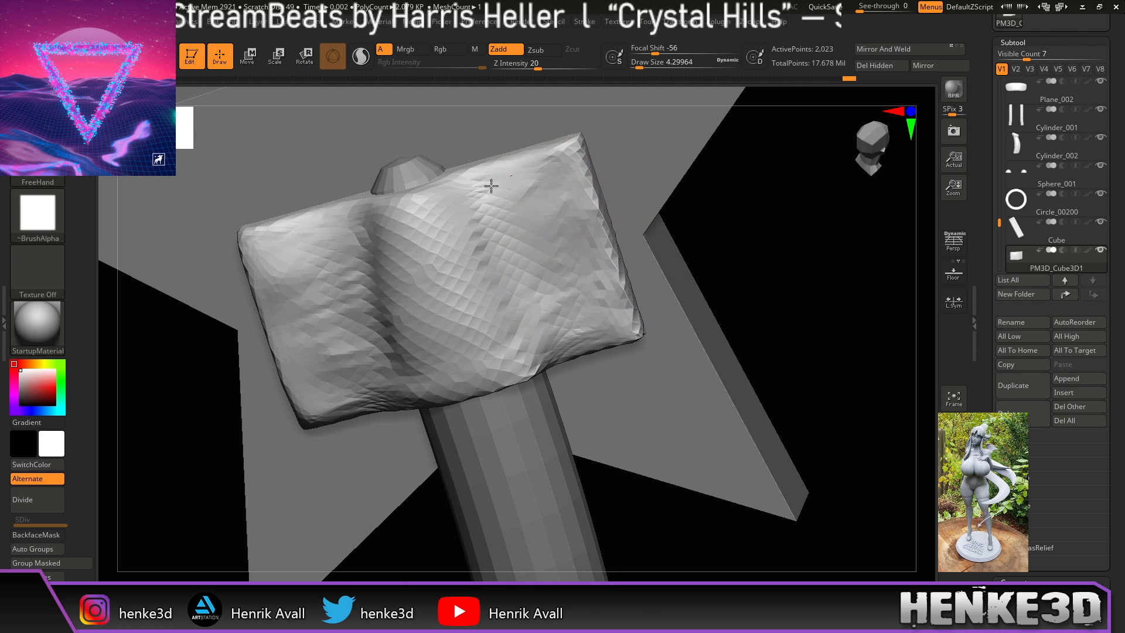
{"action": "mouse_move", "coordinate": [652, 188]}
{"action": "right_mouse_down"}
{"action": "mouse_move", "coordinate": [756, 238]}
{"action": "mouse_move", "coordinate": [703, 235]}
{"action": "right_mouse_up"}
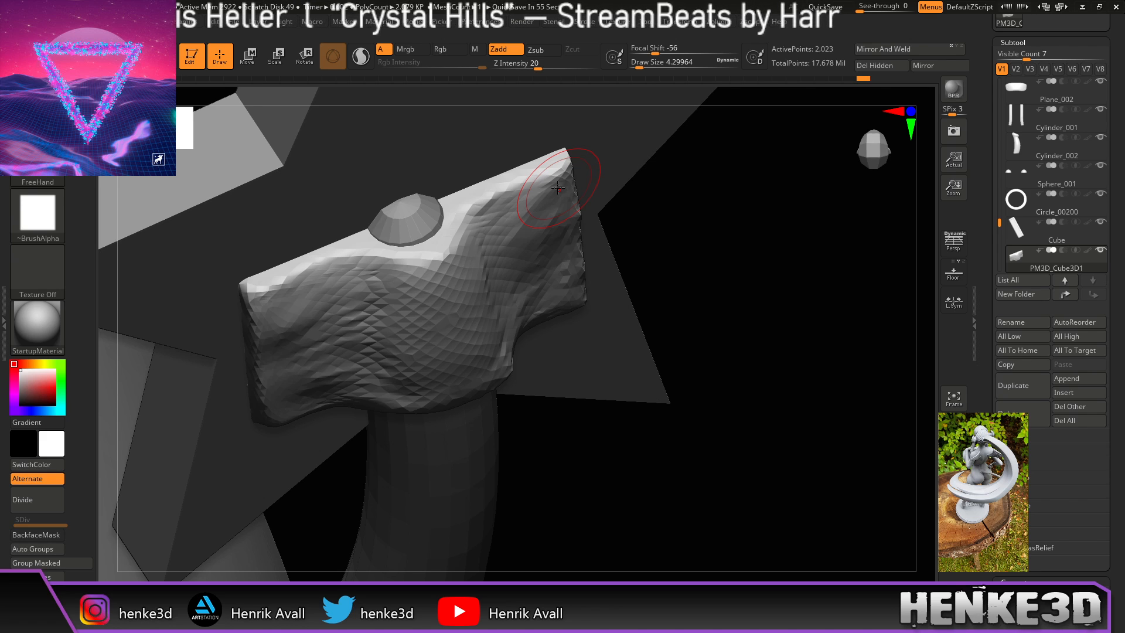
{"action": "right_click_drag", "start_coordinate": [558, 187], "coordinate": [498, 226]}
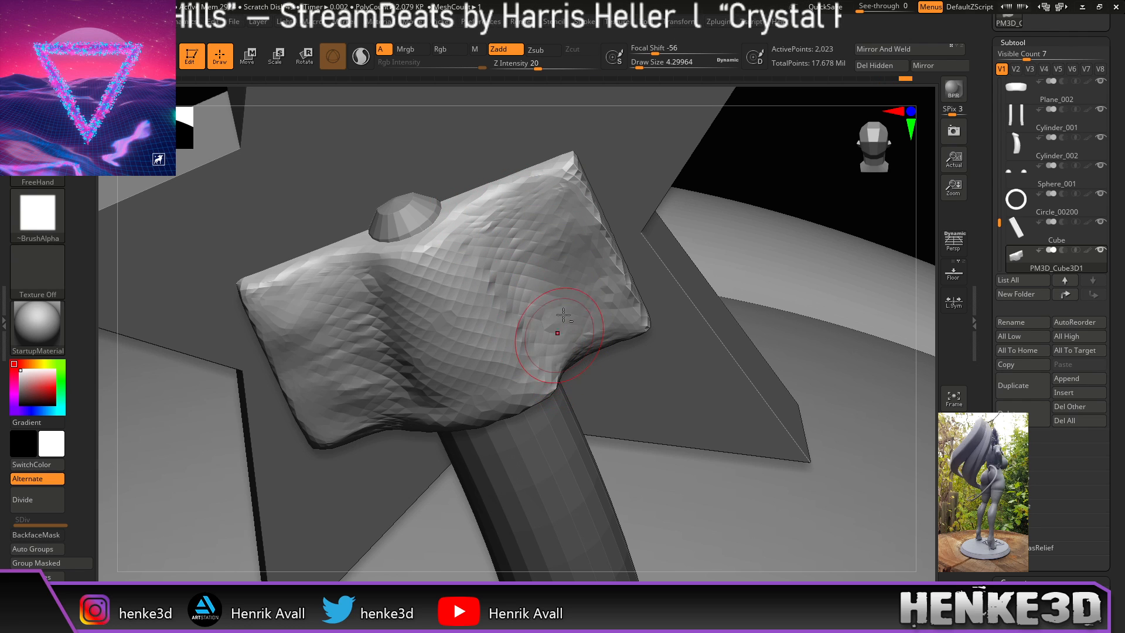
{"action": "left_click_drag", "start_coordinate": [794, 155], "coordinate": [832, 154]}
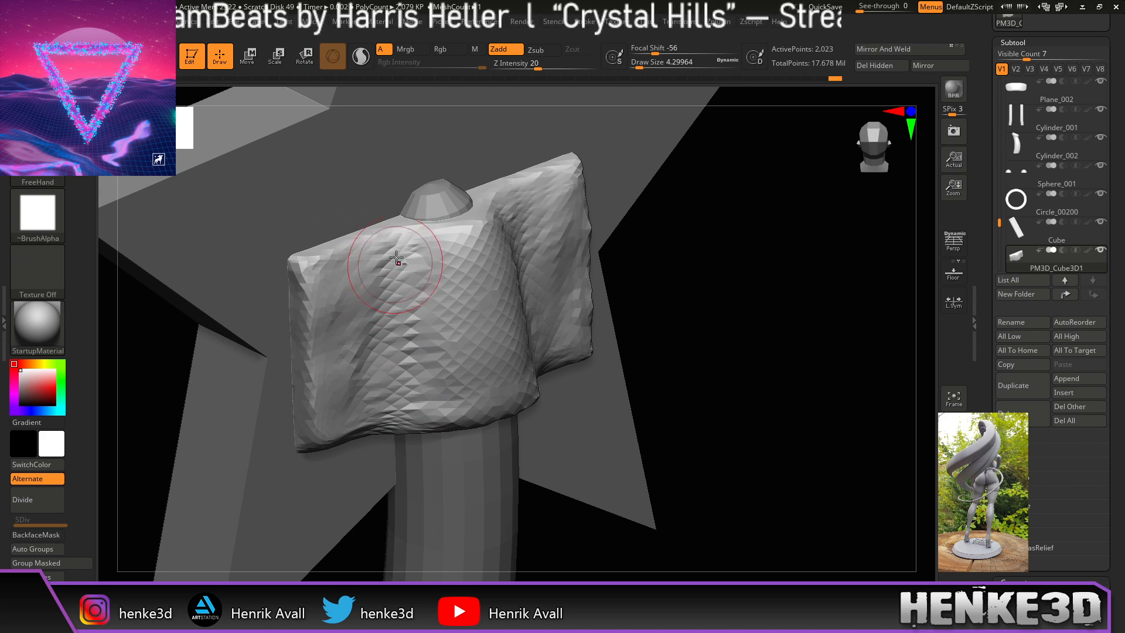
{"action": "left_click_drag", "start_coordinate": [392, 299], "coordinate": [406, 394]}
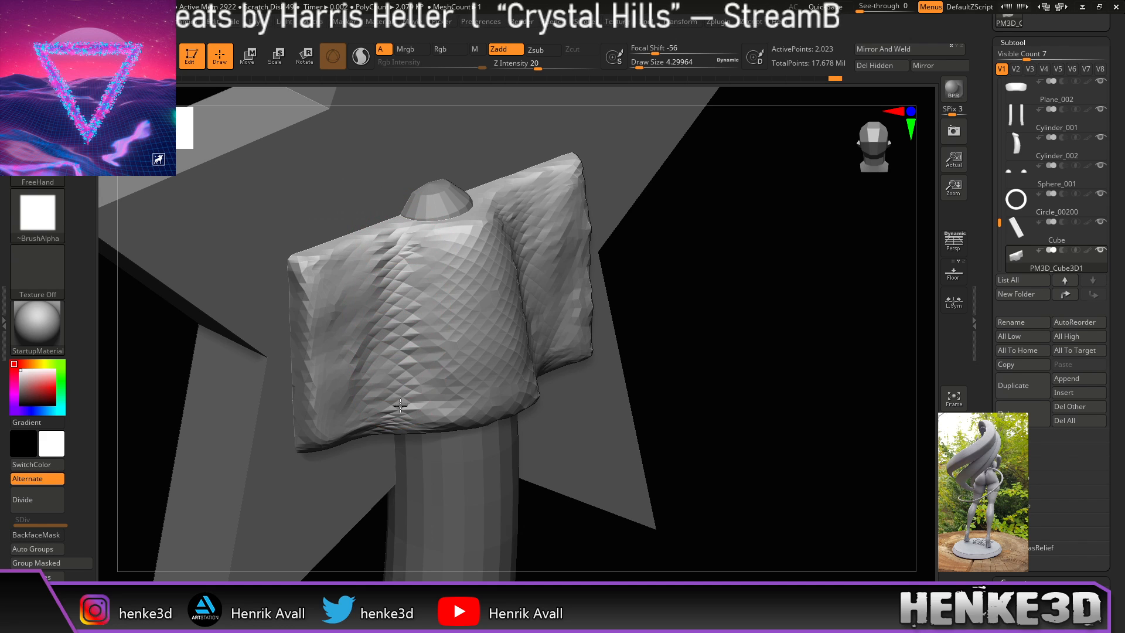
{"action": "left_click_drag", "start_coordinate": [379, 267], "coordinate": [367, 321], "text": "shift"}
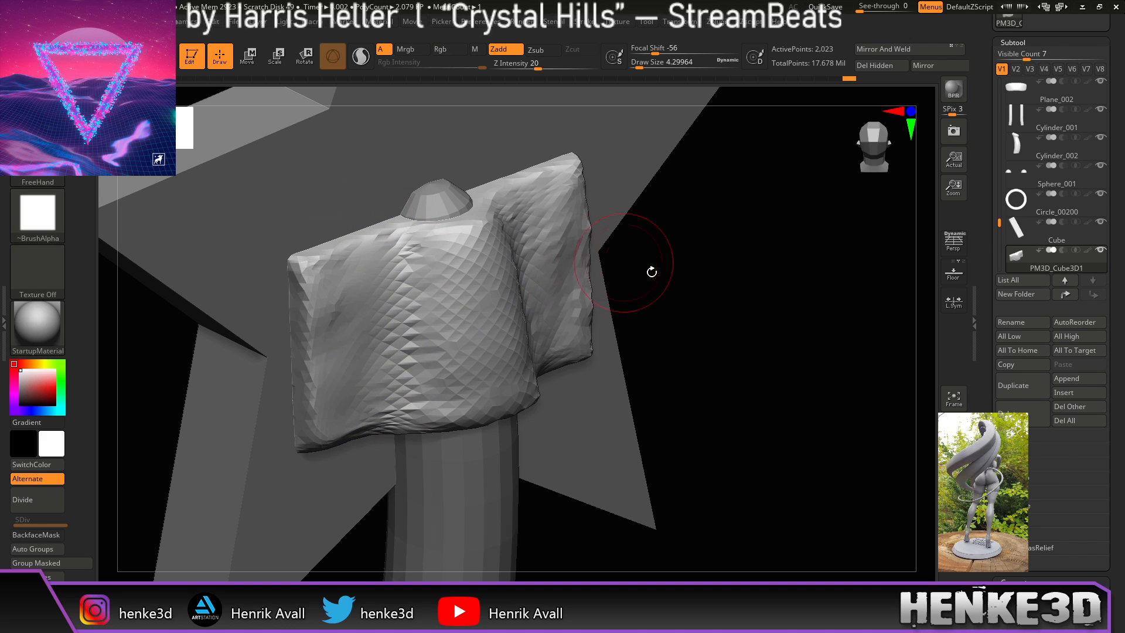
{"action": "mouse_move", "coordinate": [718, 284]}
{"action": "left_mouse_down"}
{"action": "mouse_move", "coordinate": [731, 326]}
{"action": "mouse_move", "coordinate": [651, 326]}
{"action": "left_mouse_up"}
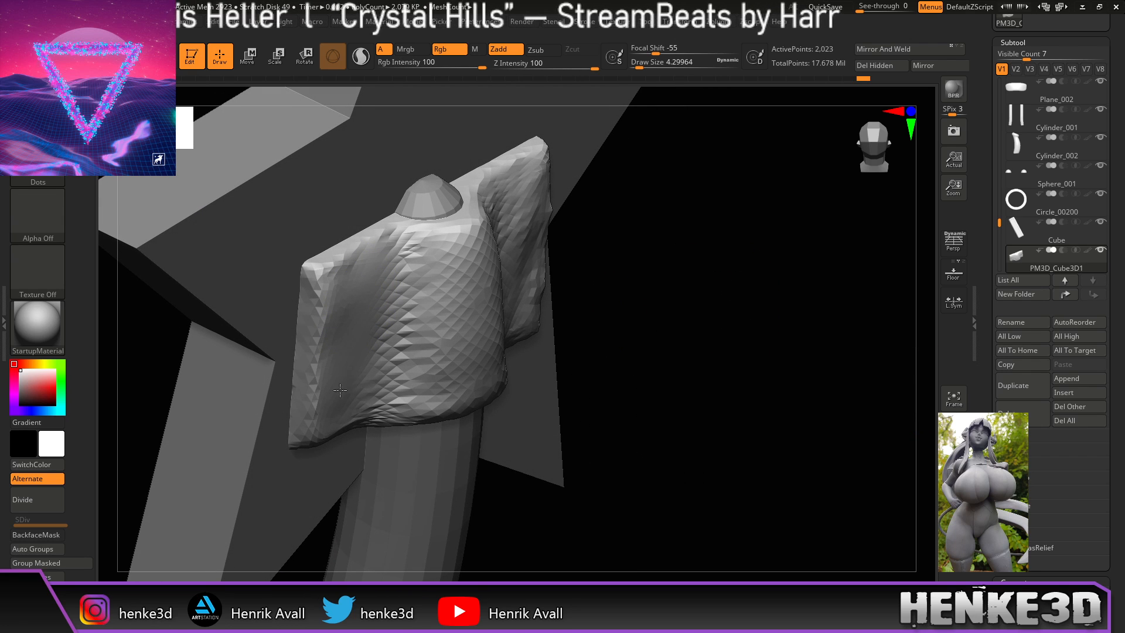
Step: Flatten the side folds and re-DynaMesh the block to 3,212 active points
{"action": "left_click_drag", "start_coordinate": [359, 295], "coordinate": [404, 305], "text": "shift"}
{"action": "left_click_drag", "start_coordinate": [729, 318], "coordinate": [741, 266]}
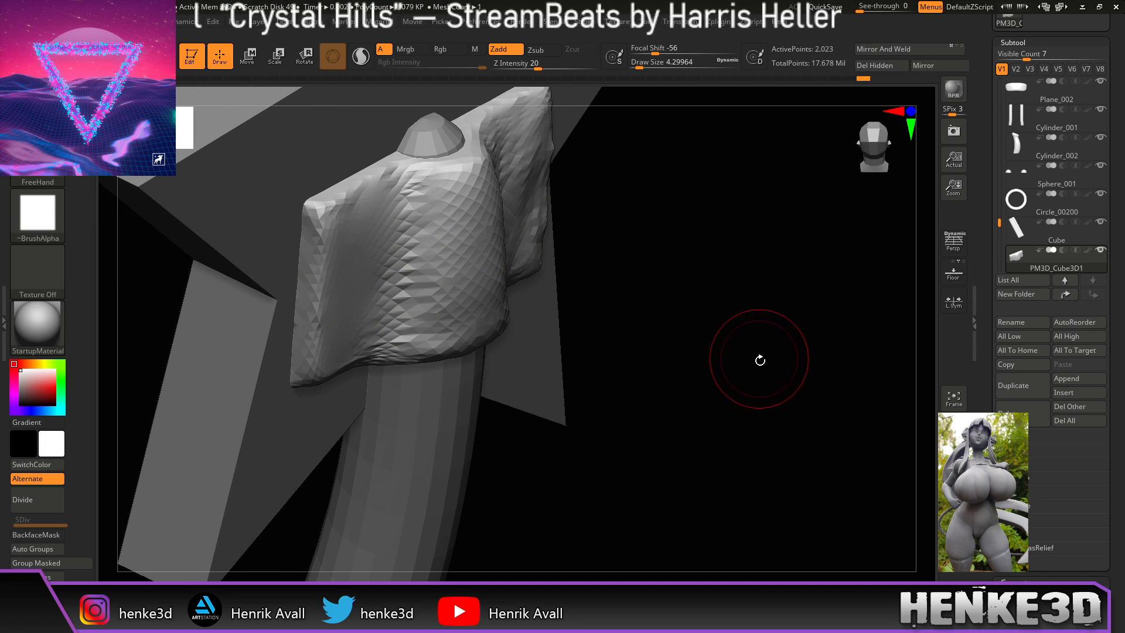
{"action": "left_click_drag", "start_coordinate": [759, 359], "coordinate": [759, 356]}
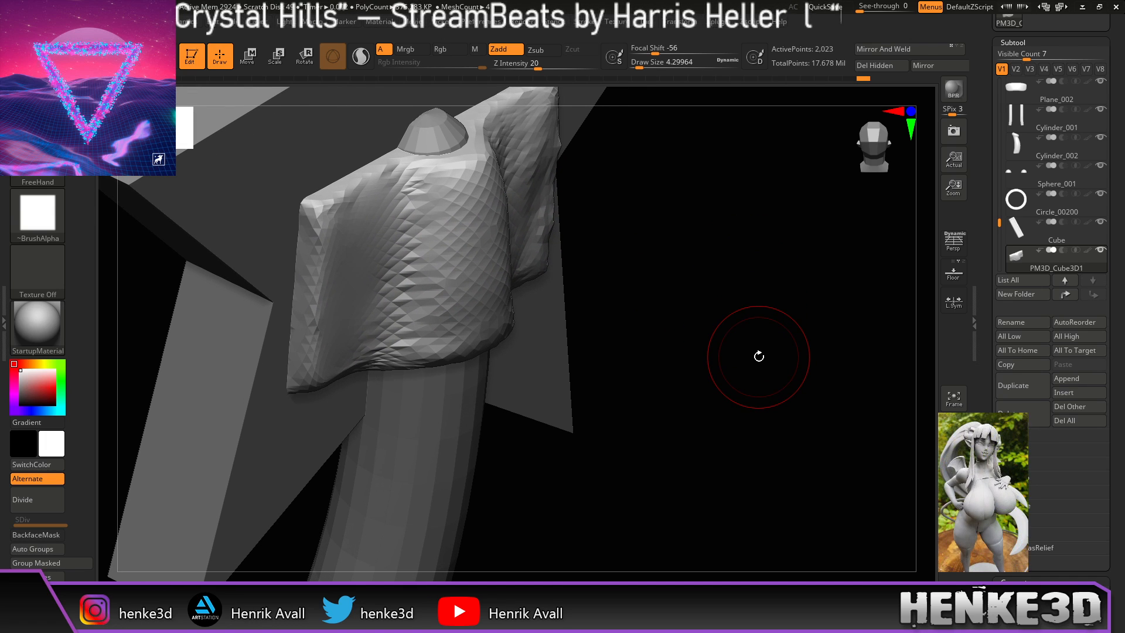
{"action": "left_click_drag", "start_coordinate": [828, 491], "coordinate": [757, 492], "text": "ctrl"}
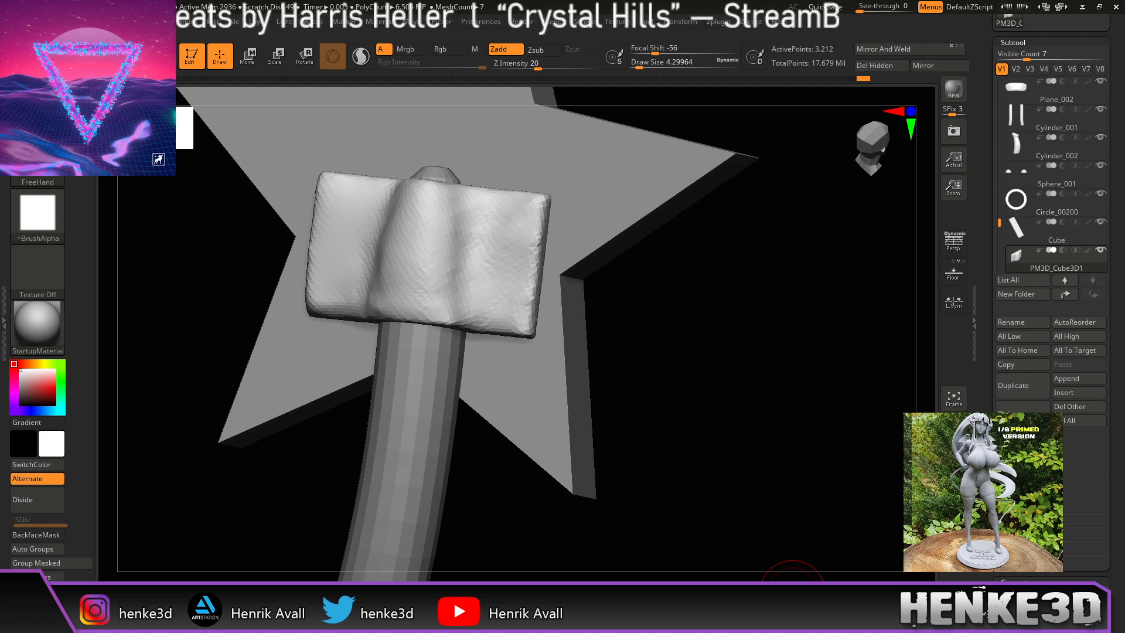
Step: Rebuild the cloth block at higher density, smooth it, and carve a thin vertical crease
{"action": "key", "text": "ctrl"}
{"action": "key", "text": "ctrl"}
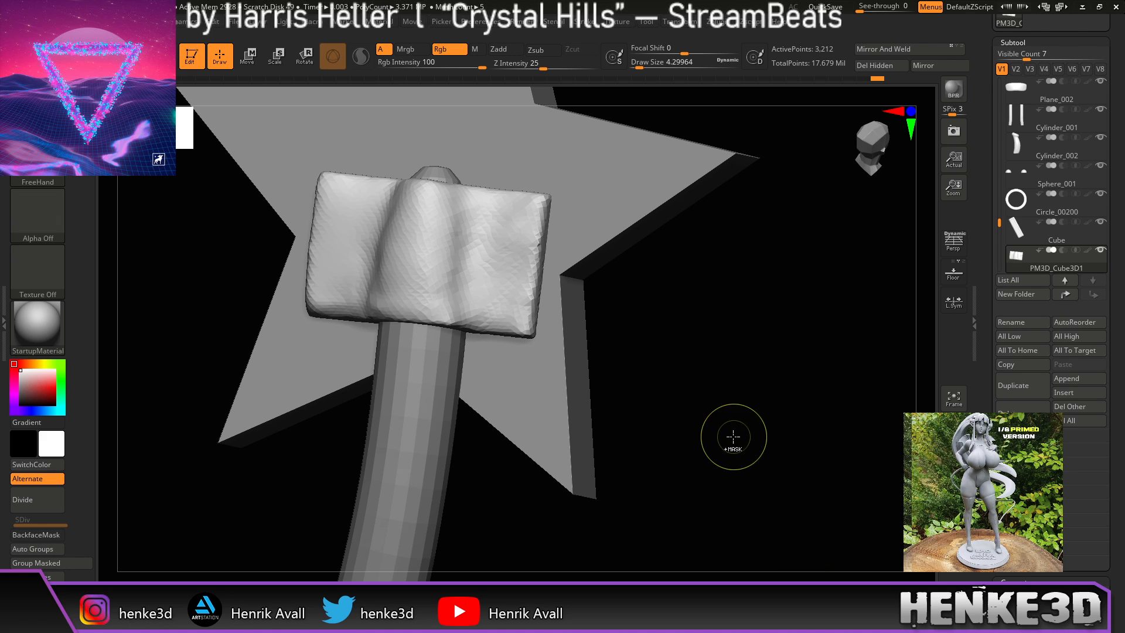
{"action": "left_click_drag", "start_coordinate": [686, 386], "coordinate": [665, 387], "text": "ctrl"}
{"action": "mouse_move", "coordinate": [498, 279]}
{"action": "left_mouse_down", "text": "shift"}
{"action": "mouse_move", "coordinate": [407, 260]}
{"action": "mouse_move", "coordinate": [433, 229]}
{"action": "mouse_move", "coordinate": [451, 280]}
{"action": "left_mouse_up", "text": "shift"}
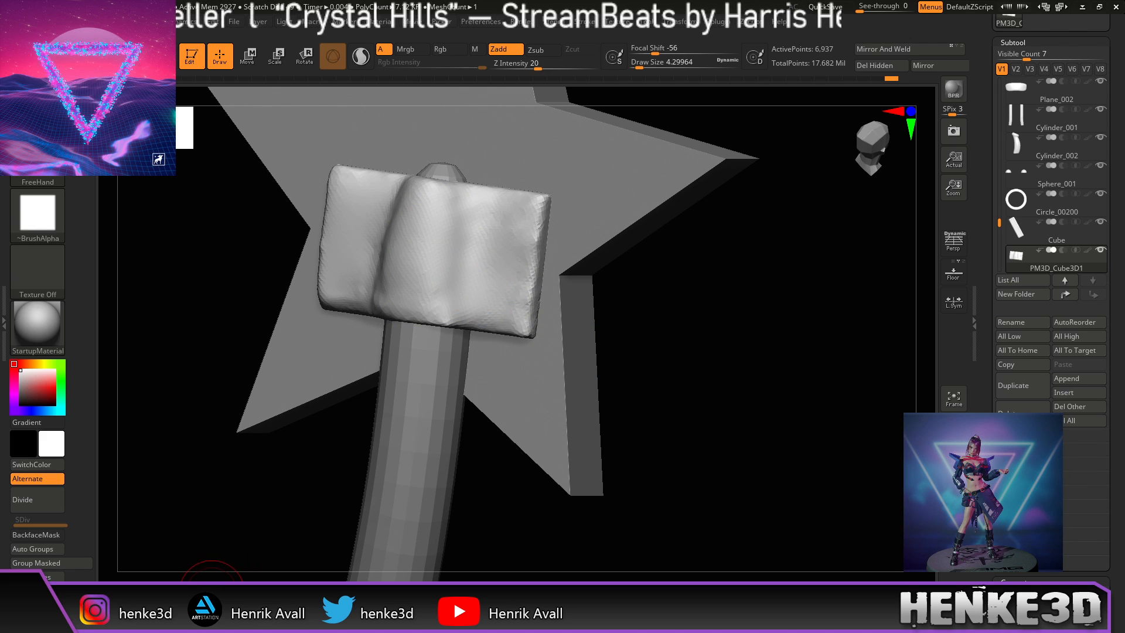
{"action": "left_click", "coordinate": [212, 588]}
{"action": "mouse_move", "coordinate": [467, 236]}
{"action": "left_mouse_down"}
{"action": "mouse_move", "coordinate": [468, 286]}
{"action": "mouse_move", "coordinate": [417, 307]}
{"action": "mouse_move", "coordinate": [494, 241]}
{"action": "mouse_move", "coordinate": [522, 238]}
{"action": "mouse_move", "coordinate": [499, 266]}
{"action": "mouse_move", "coordinate": [522, 321]}
{"action": "left_mouse_up"}
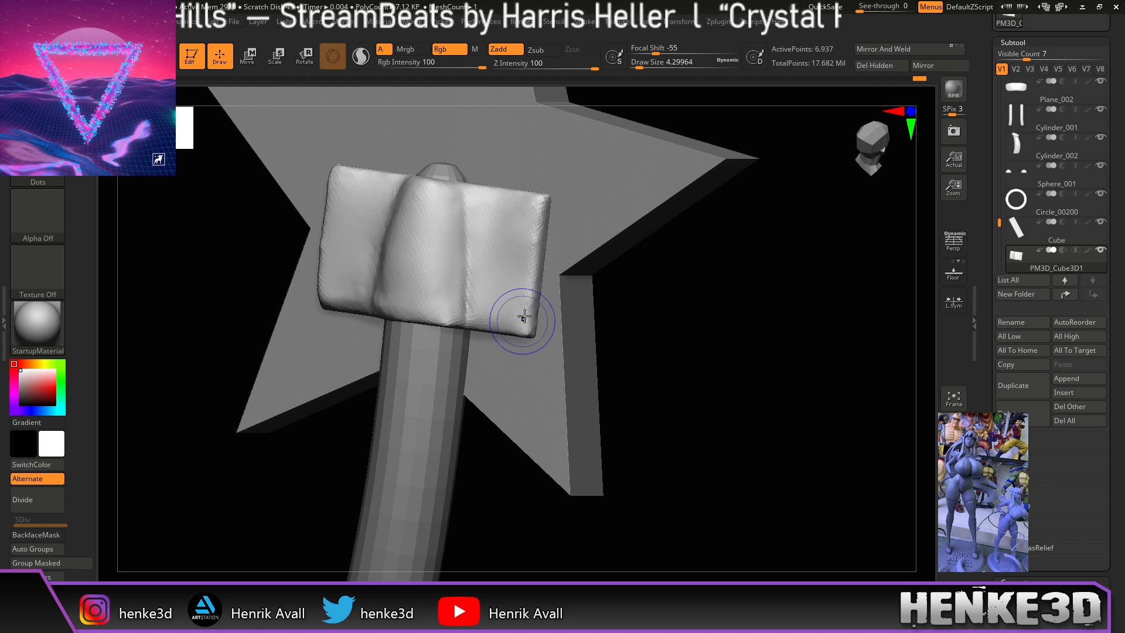
Step: Crease the block's upper-left corner, then soften its left edge and surface
{"action": "mouse_move", "coordinate": [645, 296]}
{"action": "left_mouse_down"}
{"action": "mouse_move", "coordinate": [693, 302]}
{"action": "mouse_move", "coordinate": [693, 283]}
{"action": "mouse_move", "coordinate": [707, 319]}
{"action": "mouse_move", "coordinate": [696, 346]}
{"action": "mouse_move", "coordinate": [668, 344]}
{"action": "mouse_move", "coordinate": [677, 328]}
{"action": "left_mouse_up"}
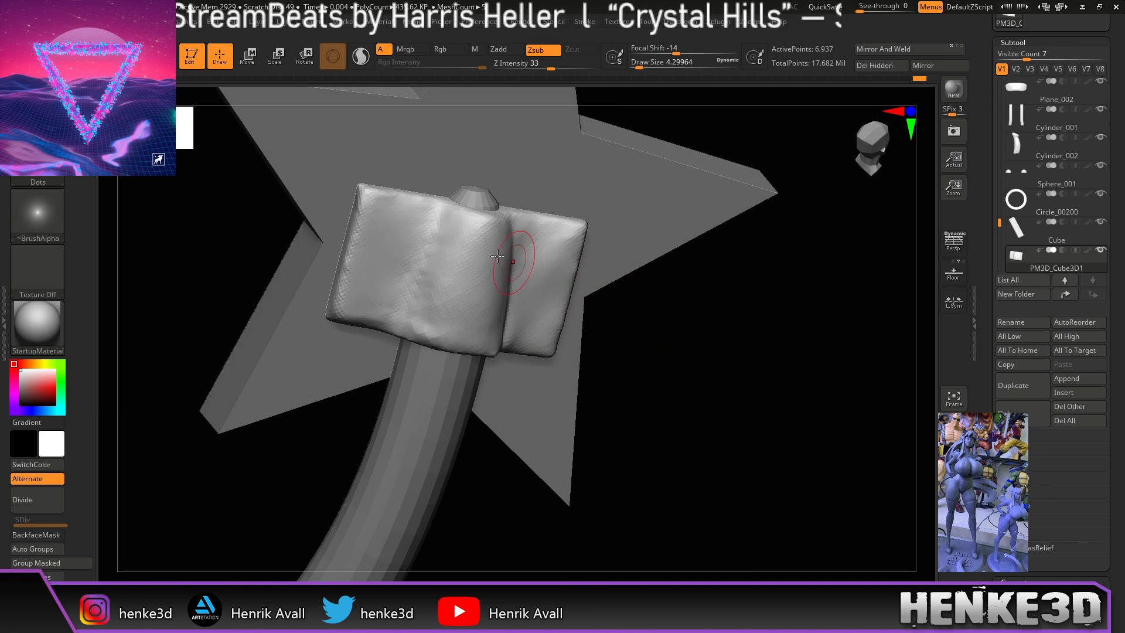
{"action": "mouse_move", "coordinate": [359, 219]}
{"action": "left_mouse_down"}
{"action": "mouse_move", "coordinate": [371, 225]}
{"action": "mouse_move", "coordinate": [332, 276]}
{"action": "left_mouse_up"}
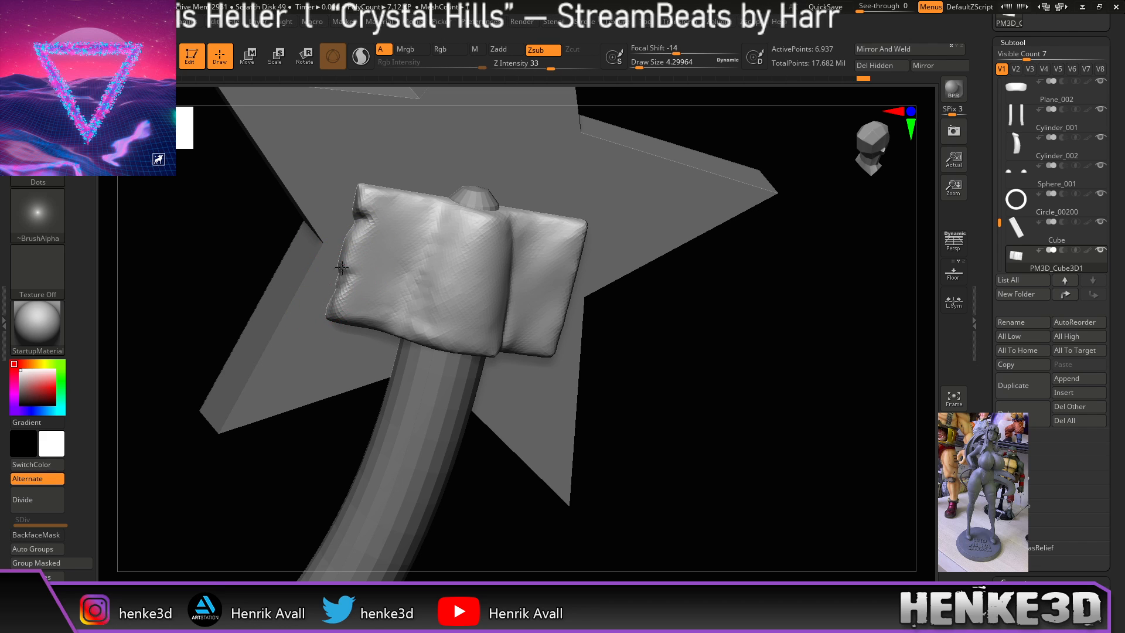
{"action": "mouse_move", "coordinate": [616, 385]}
{"action": "left_mouse_down"}
{"action": "mouse_move", "coordinate": [665, 360]}
{"action": "mouse_move", "coordinate": [586, 343]}
{"action": "left_mouse_up"}
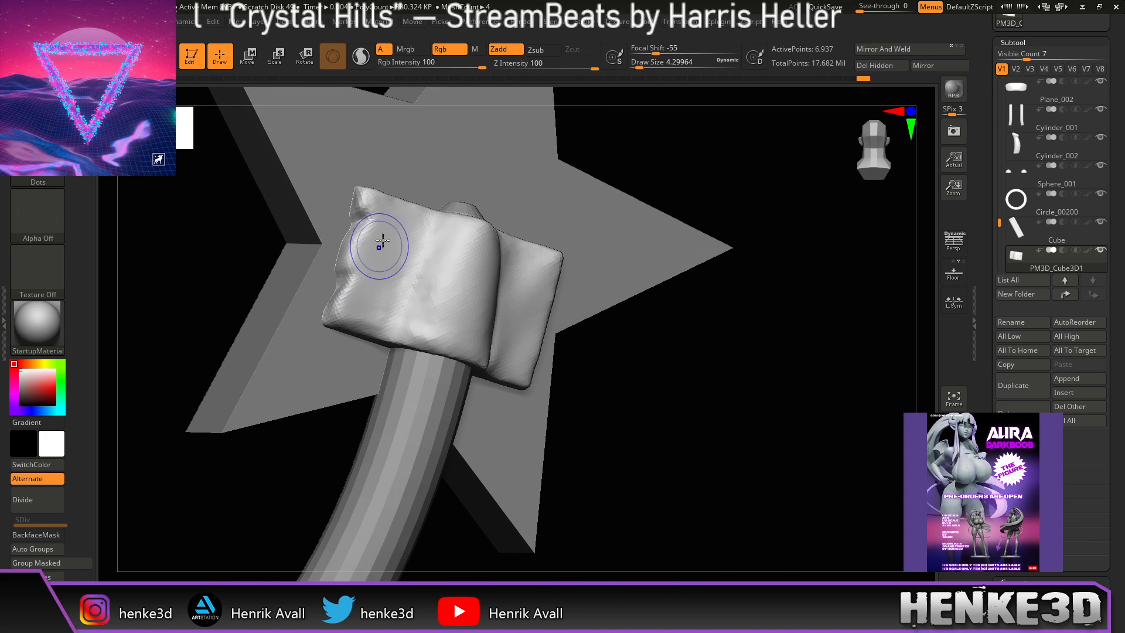
{"action": "mouse_move", "coordinate": [375, 276]}
{"action": "left_mouse_down", "text": "shift"}
{"action": "mouse_move", "coordinate": [352, 293]}
{"action": "mouse_move", "coordinate": [308, 297]}
{"action": "left_mouse_up", "text": "shift"}
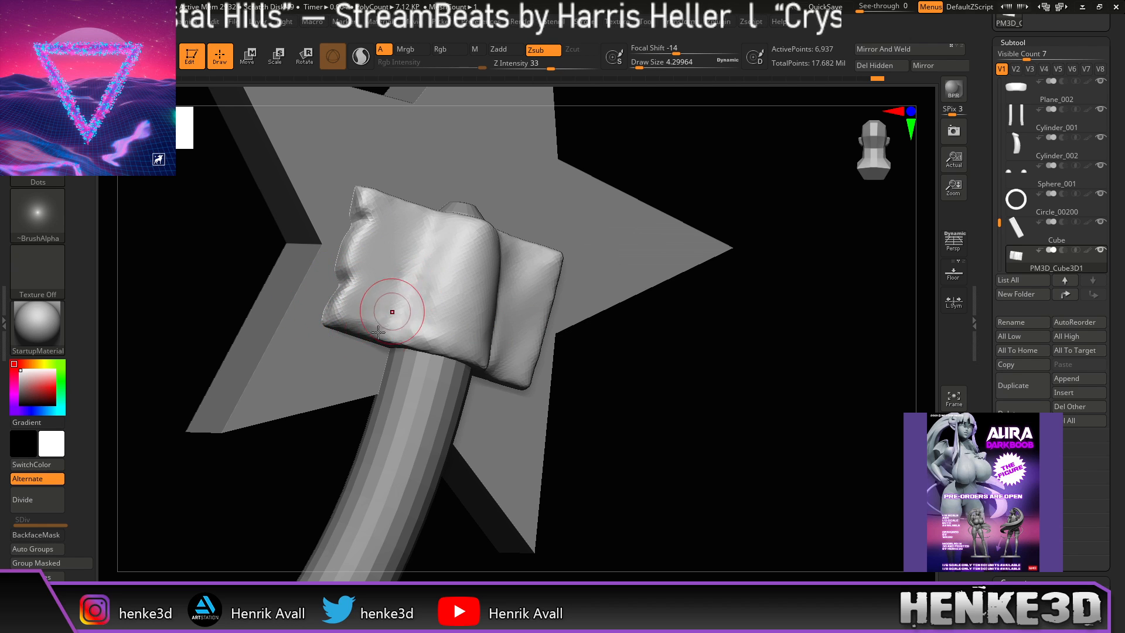
{"action": "left_click_drag", "start_coordinate": [639, 311], "coordinate": [600, 338]}
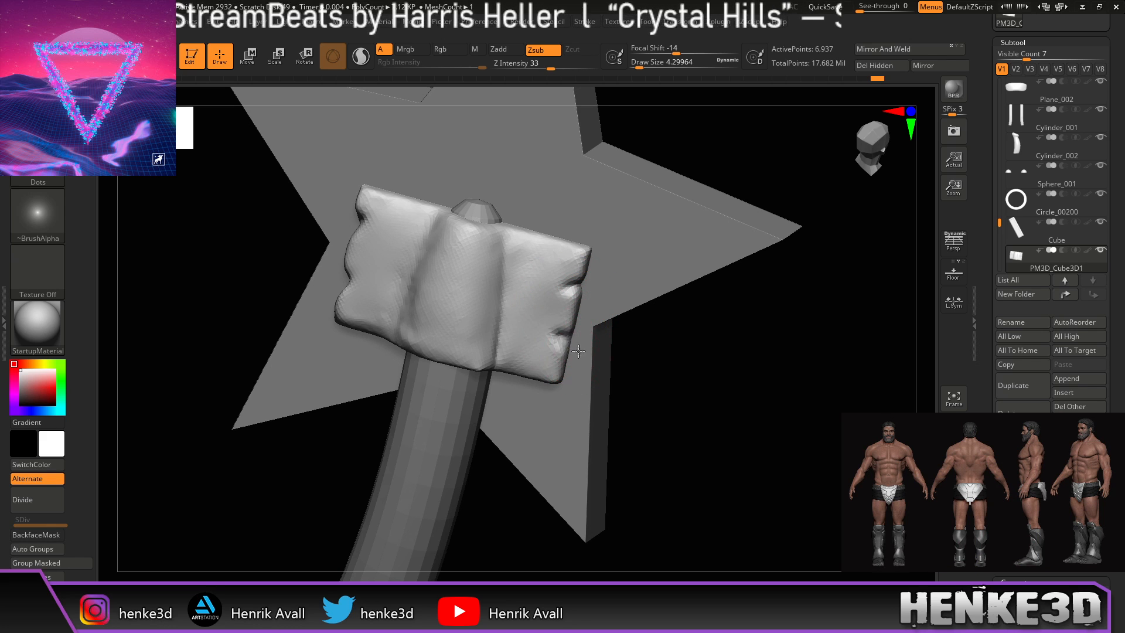
{"action": "left_click_drag", "start_coordinate": [548, 319], "coordinate": [540, 296], "text": "shift"}
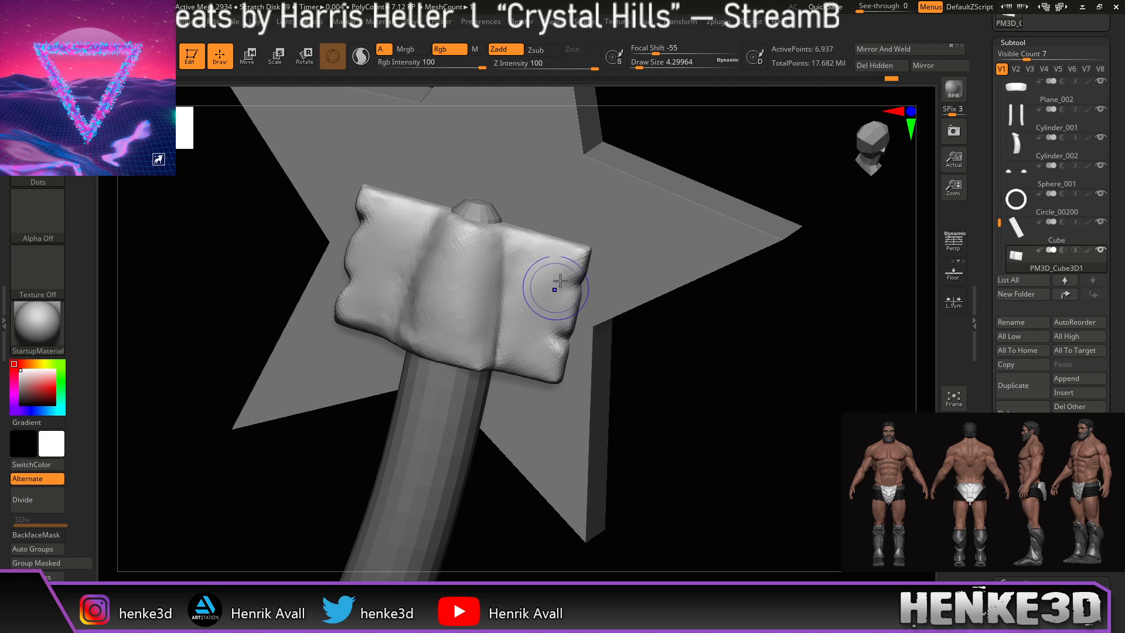
{"action": "mouse_move", "coordinate": [709, 375]}
{"action": "left_mouse_down"}
{"action": "mouse_move", "coordinate": [695, 377]}
{"action": "mouse_move", "coordinate": [683, 420]}
{"action": "mouse_move", "coordinate": [666, 402]}
{"action": "left_mouse_up"}
Step: Carve a sharper diagonal crease across the block and smooth the wrinkles with Shift
{"action": "key", "text": "shift"}
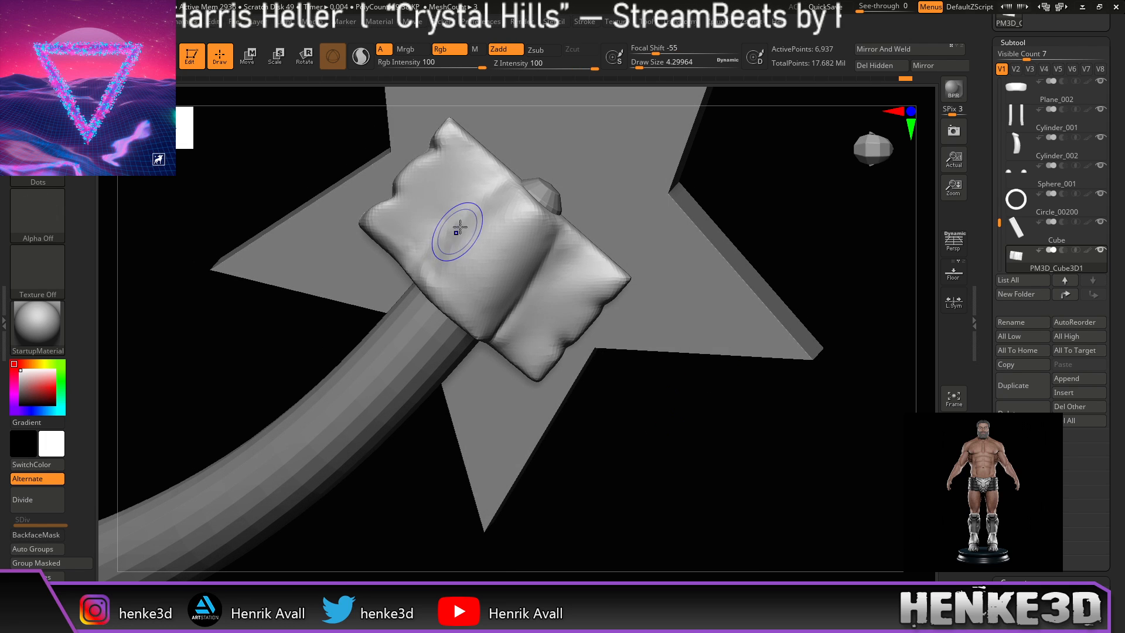
{"action": "left_click_drag", "start_coordinate": [501, 185], "coordinate": [427, 252]}
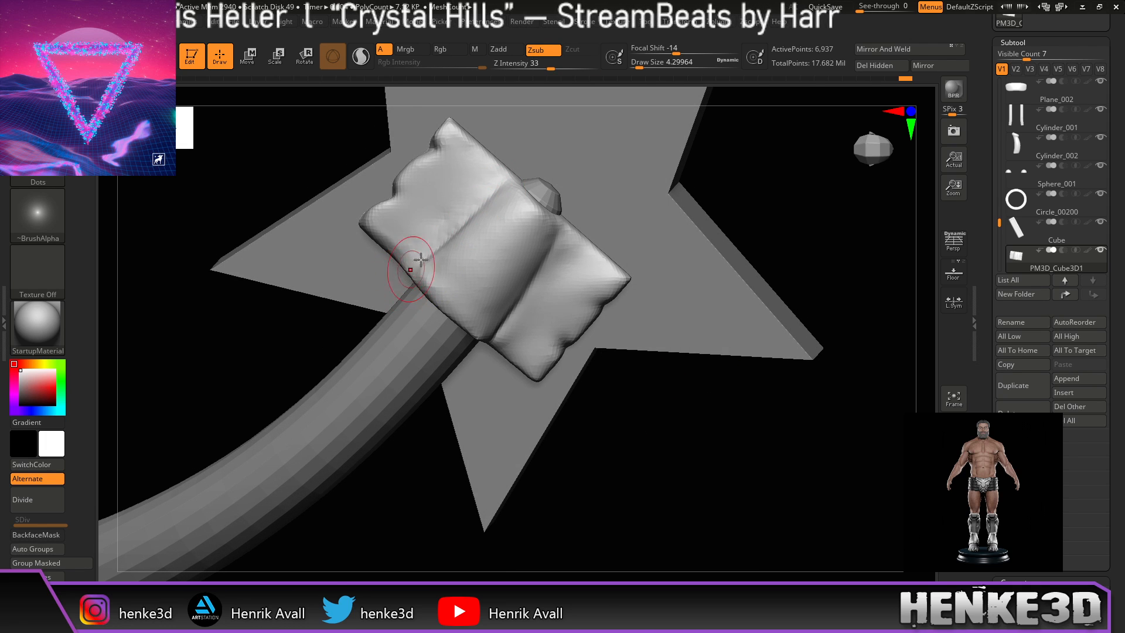
{"action": "left_click_drag", "start_coordinate": [774, 147], "coordinate": [727, 165]}
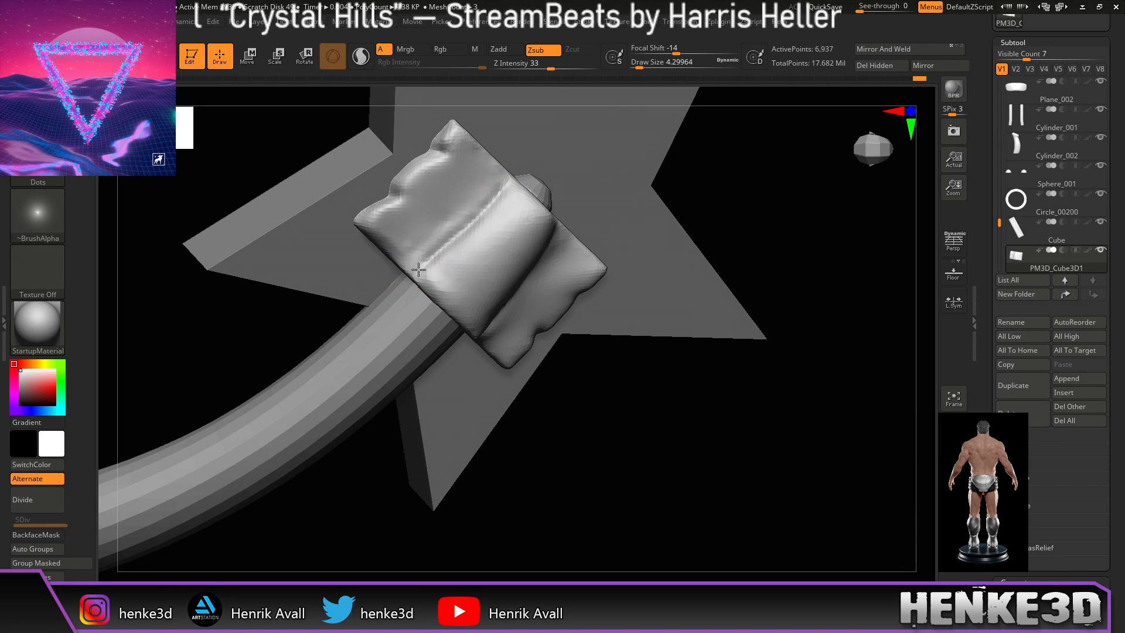
{"action": "key", "text": "shift"}
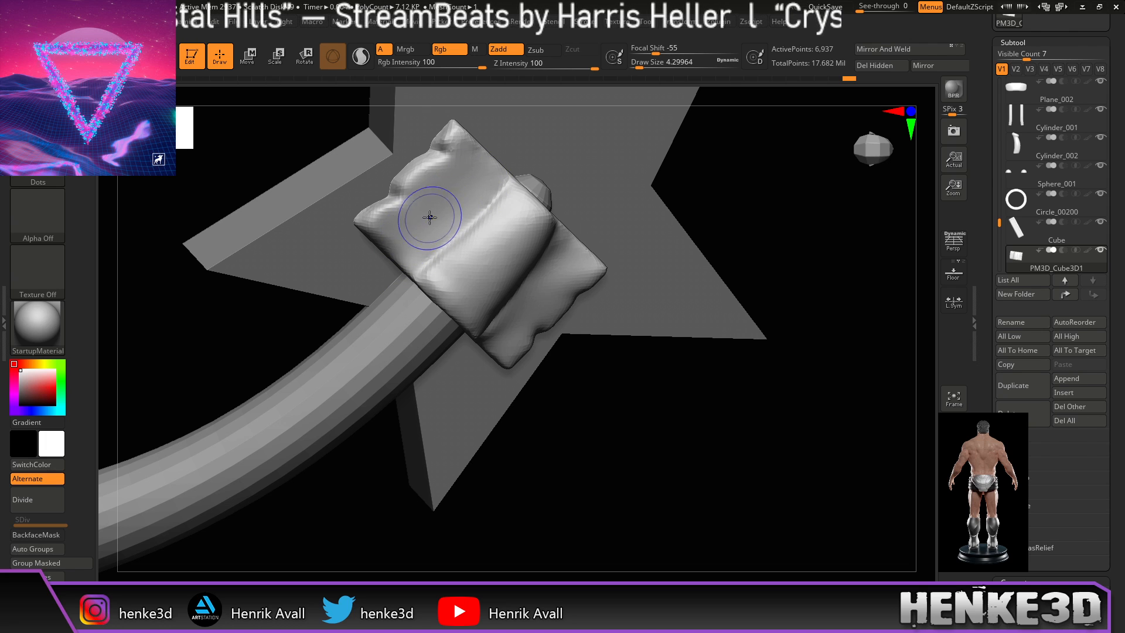
{"action": "left_click_drag", "start_coordinate": [381, 231], "coordinate": [391, 221], "text": "shift"}
{"action": "mouse_move", "coordinate": [617, 389]}
{"action": "left_mouse_down"}
{"action": "mouse_move", "coordinate": [596, 402]}
{"action": "mouse_move", "coordinate": [615, 410]}
{"action": "left_mouse_up"}
{"action": "key", "text": "shift"}
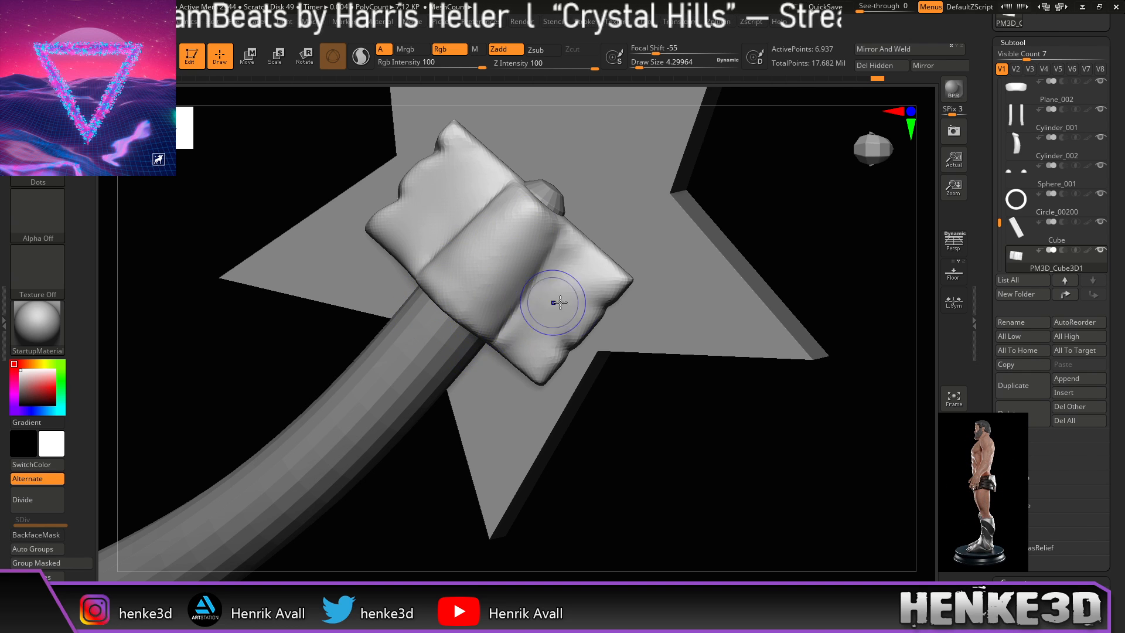
{"action": "left_click_drag", "start_coordinate": [663, 459], "coordinate": [627, 459]}
Step: Deepen the right crease of the cloth block and lightly soften it
{"action": "key", "text": "shift"}
{"action": "mouse_move", "coordinate": [566, 220]}
{"action": "left_mouse_down"}
{"action": "mouse_move", "coordinate": [525, 313]}
{"action": "mouse_move", "coordinate": [552, 258]}
{"action": "left_mouse_up"}
{"action": "left_click_drag", "start_coordinate": [524, 311], "coordinate": [525, 309]}
{"action": "mouse_move", "coordinate": [553, 258]}
{"action": "left_mouse_down", "text": "shift"}
{"action": "mouse_move", "coordinate": [575, 256]}
{"action": "mouse_move", "coordinate": [553, 282]}
{"action": "left_mouse_up", "text": "shift"}
{"action": "left_click_drag", "start_coordinate": [767, 198], "coordinate": [686, 221]}
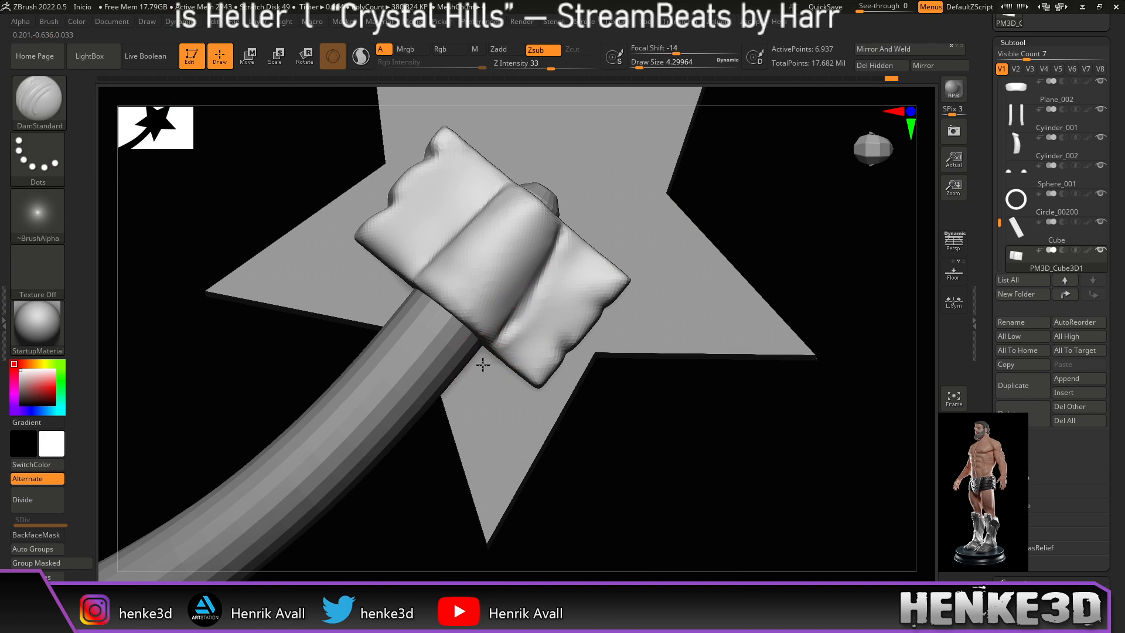
Step: Sharpen the lower crease and smooth the edge of the cloth block
{"action": "left_click_drag", "start_coordinate": [743, 450], "coordinate": [669, 359]}
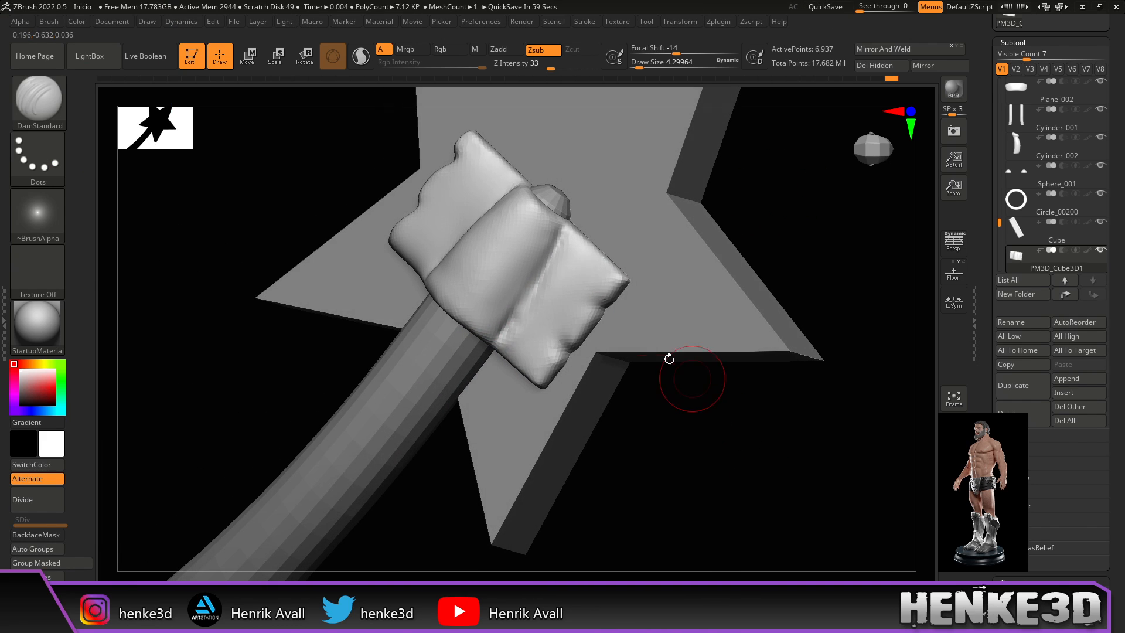
{"action": "key", "text": "shift"}
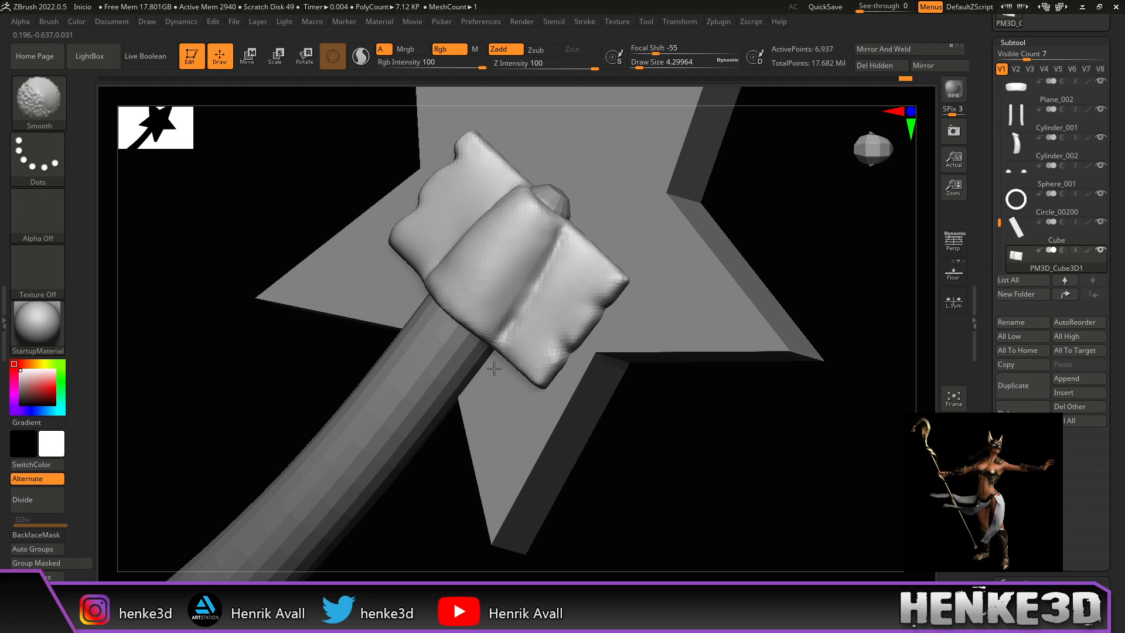
{"action": "left_click_drag", "start_coordinate": [516, 323], "coordinate": [484, 365]}
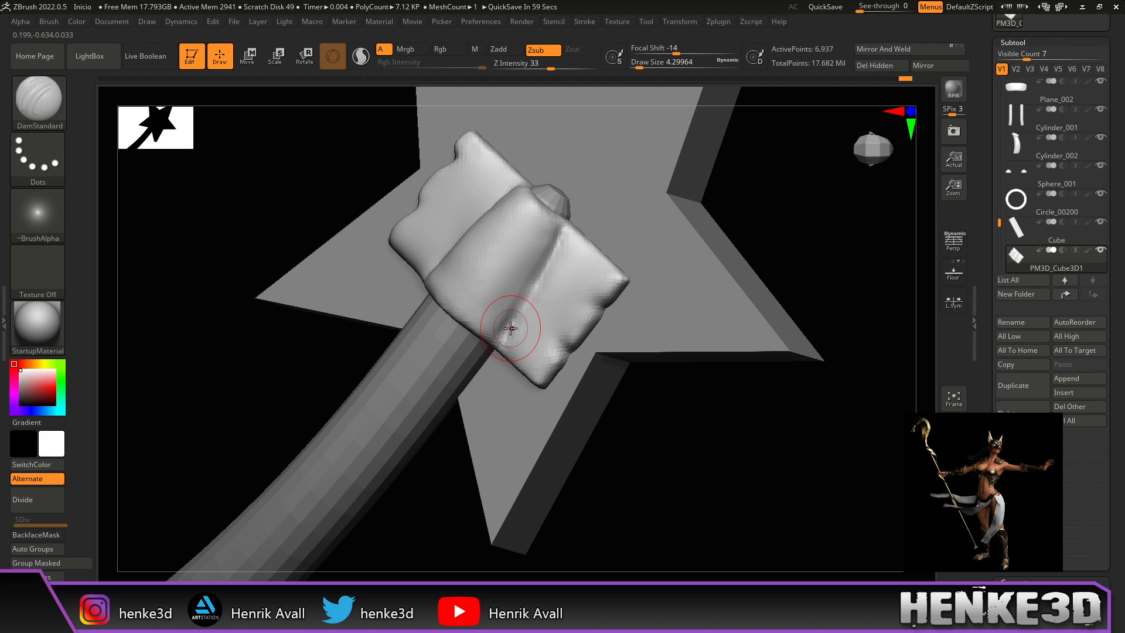
{"action": "left_click_drag", "start_coordinate": [701, 456], "coordinate": [722, 467]}
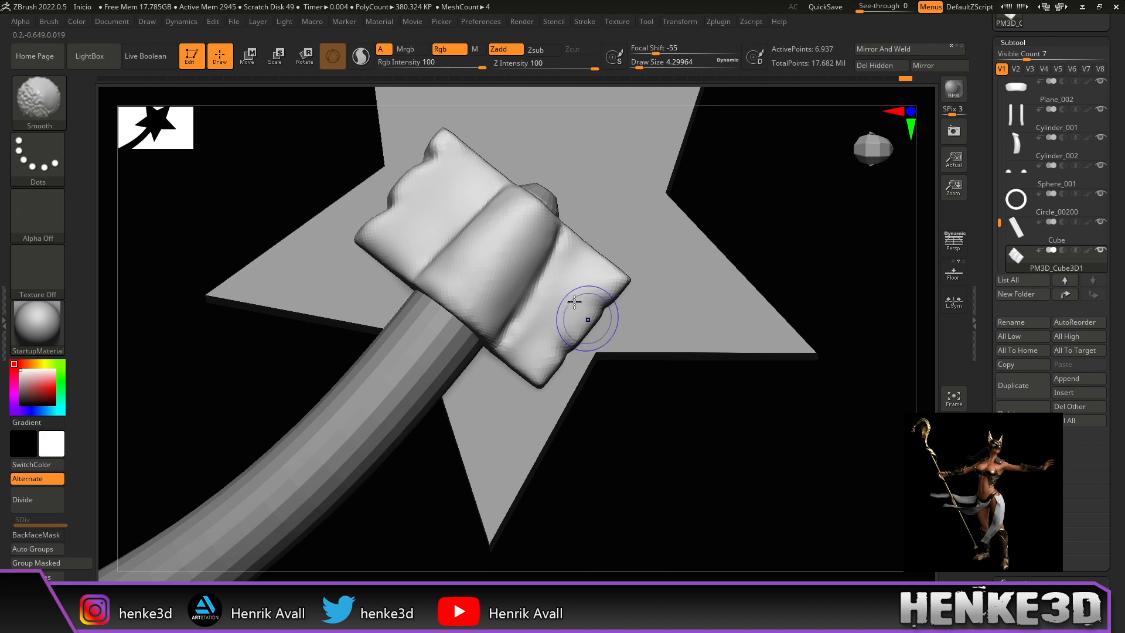
{"action": "left_click_drag", "start_coordinate": [643, 333], "coordinate": [665, 353], "text": "shift"}
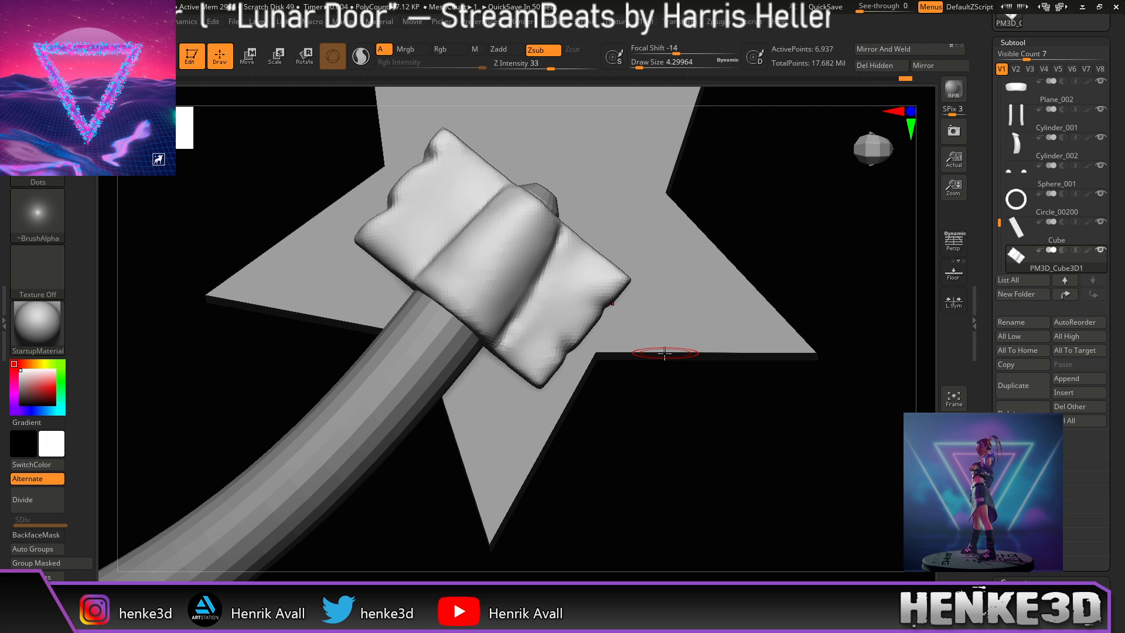
Step: Frame the whole character and apply Mirror And Weld to copy the cloth block across
{"action": "left_click_drag", "start_coordinate": [741, 452], "coordinate": [809, 244]}
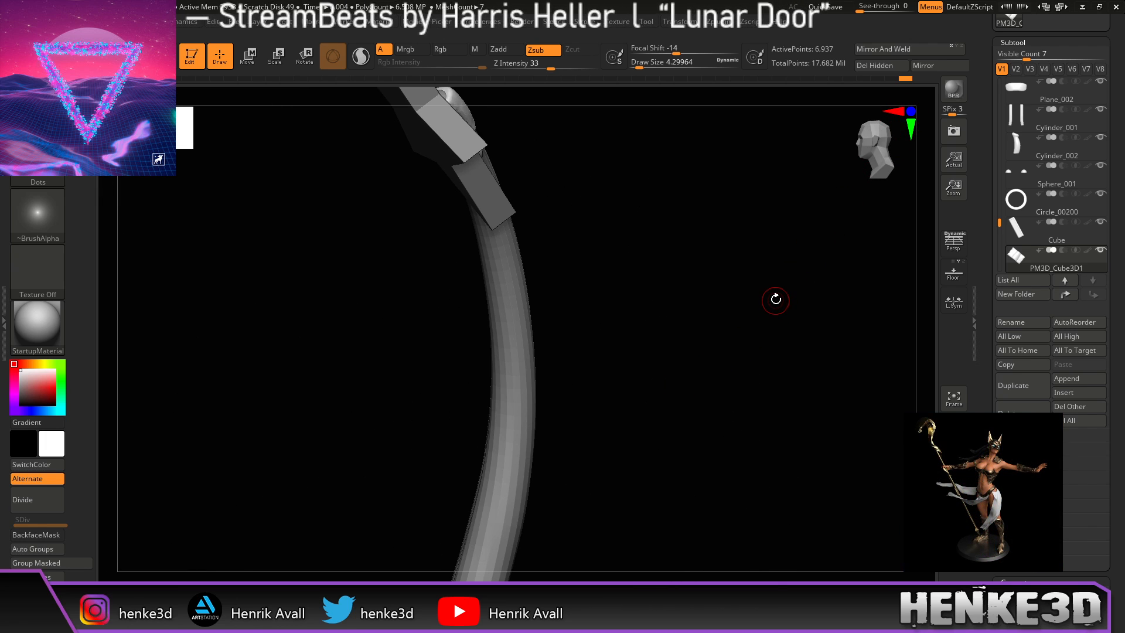
{"action": "key", "text": "f"}
{"action": "left_click_drag", "start_coordinate": [796, 322], "coordinate": [750, 348]}
{"action": "key", "text": "f"}
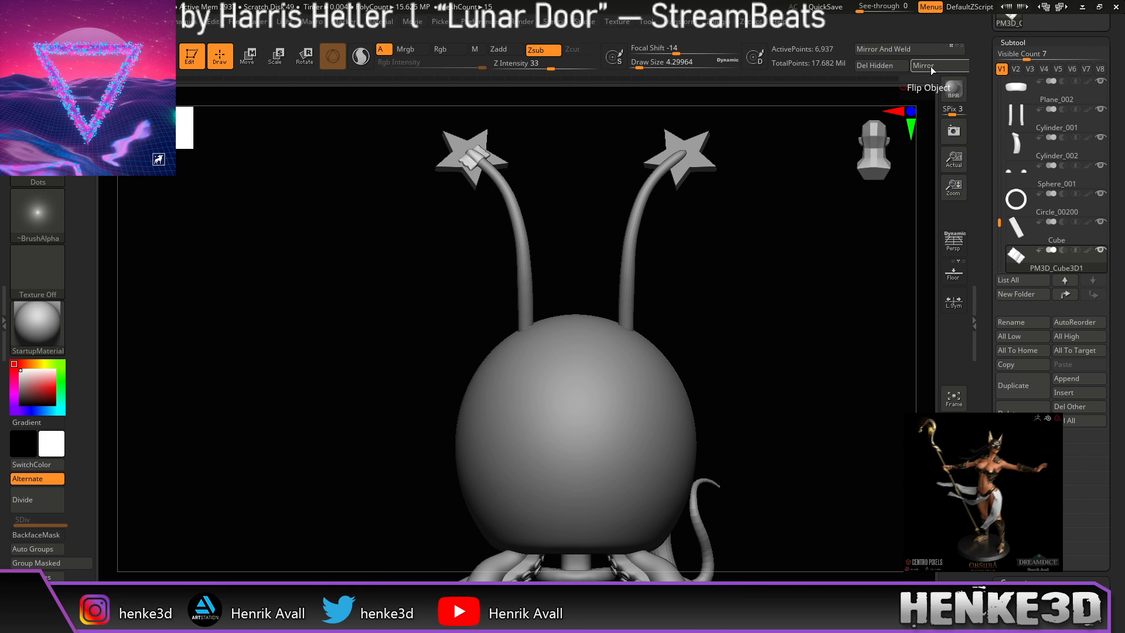
{"action": "left_click_drag", "start_coordinate": [753, 308], "coordinate": [854, 319]}
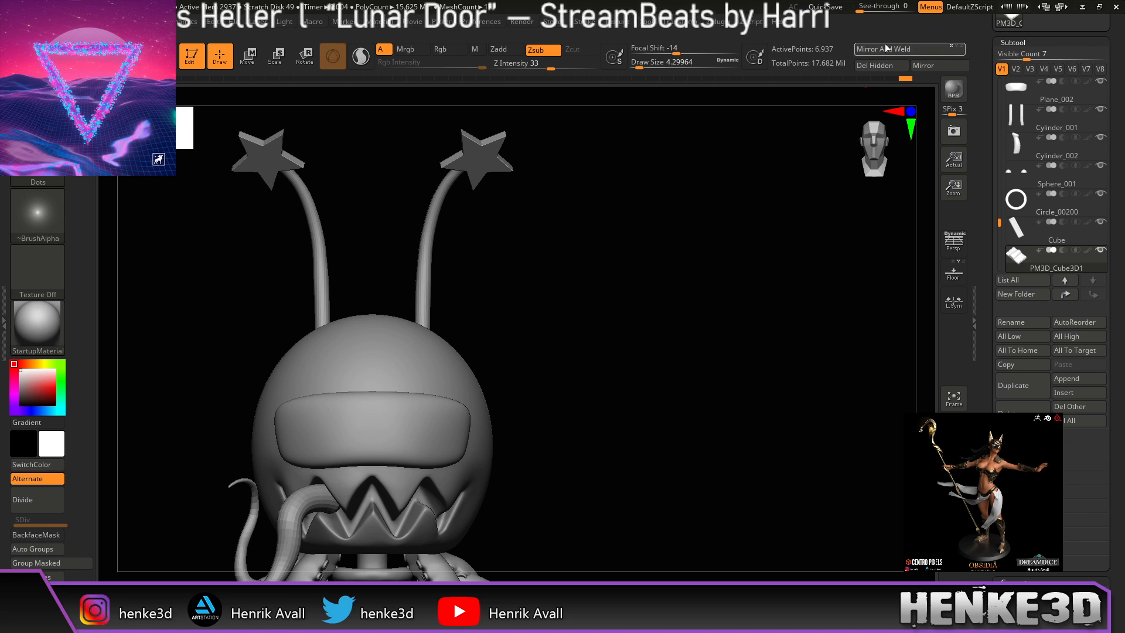
{"action": "left_click", "coordinate": [896, 47]}
Step: Rotate to the back and reposition the model to check both antenna wraps
{"action": "left_click_drag", "start_coordinate": [815, 310], "coordinate": [754, 317]}
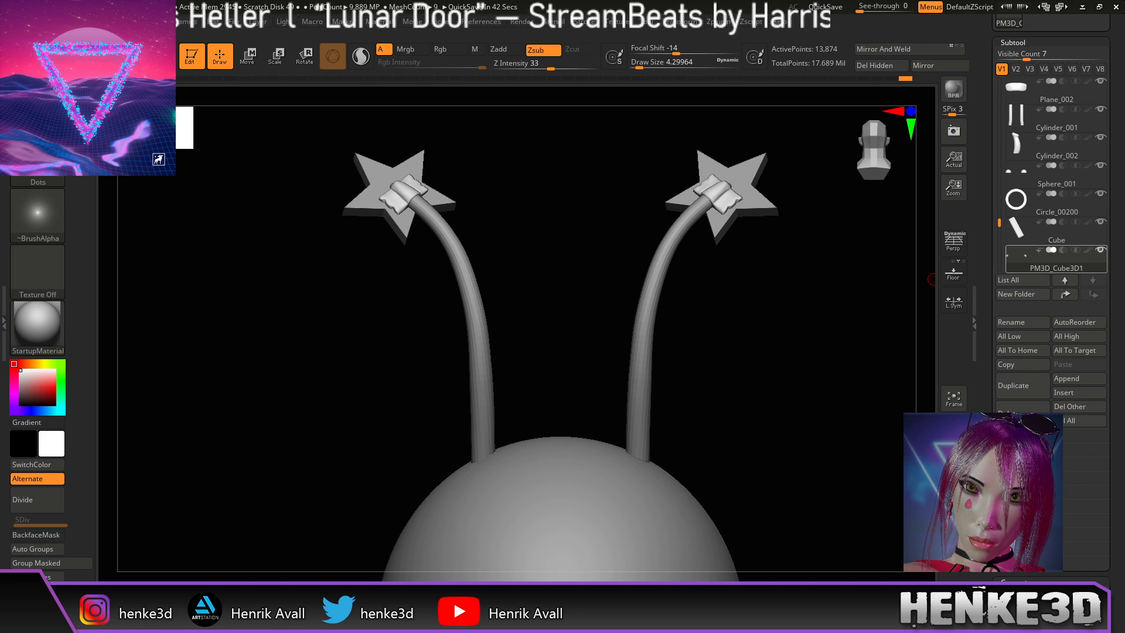
{"action": "mouse_move", "coordinate": [1024, 259]}
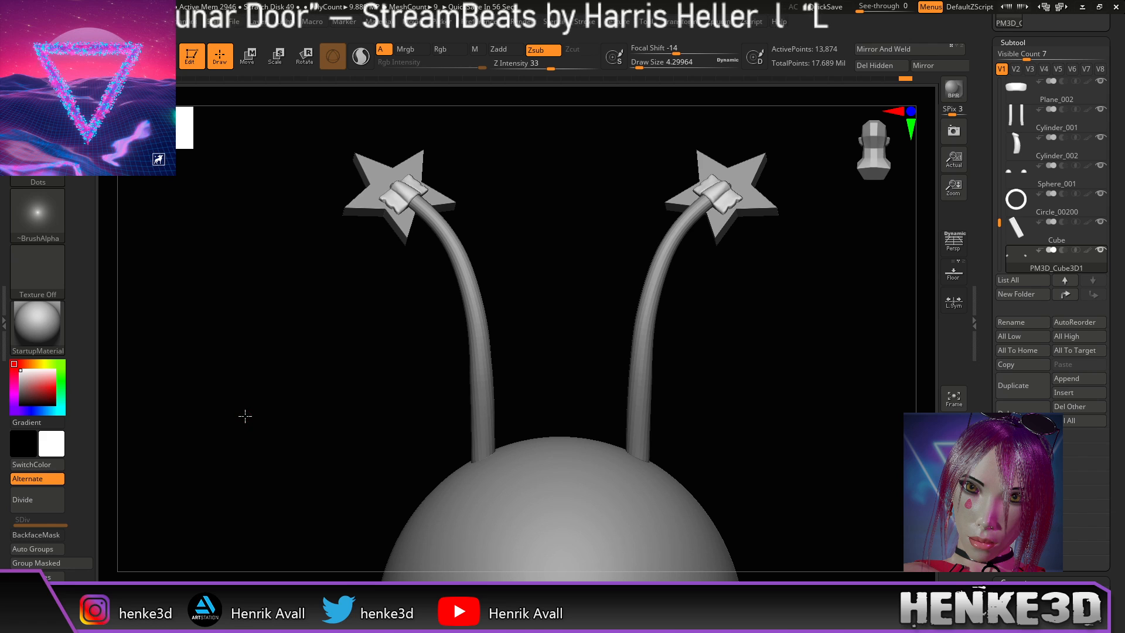
{"action": "left_click_drag", "start_coordinate": [785, 398], "coordinate": [733, 414], "text": "alt"}
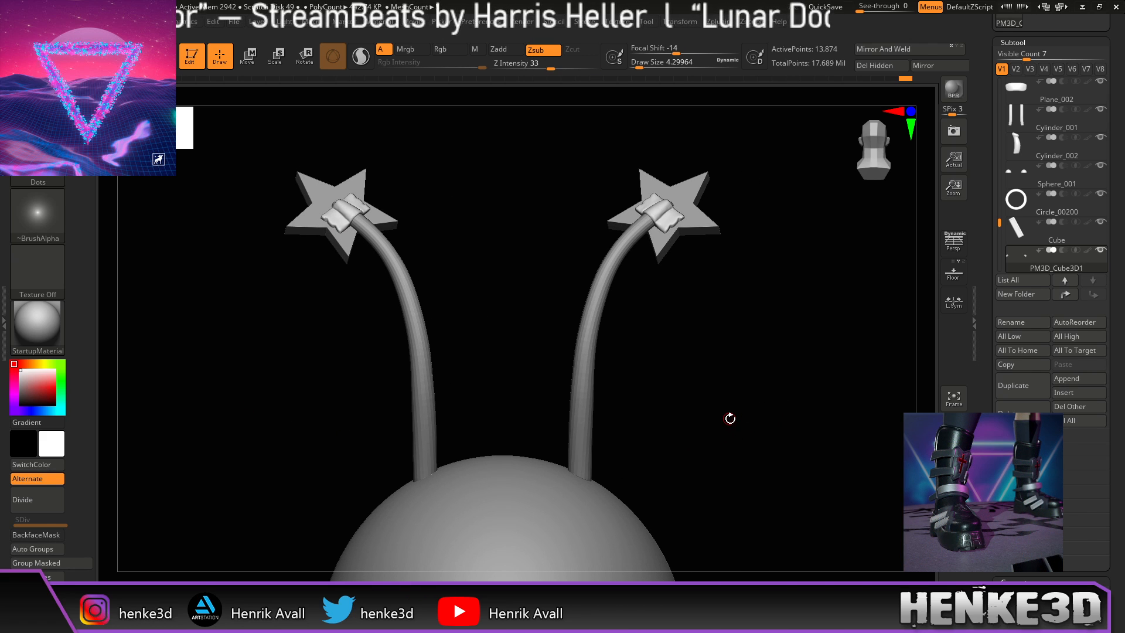
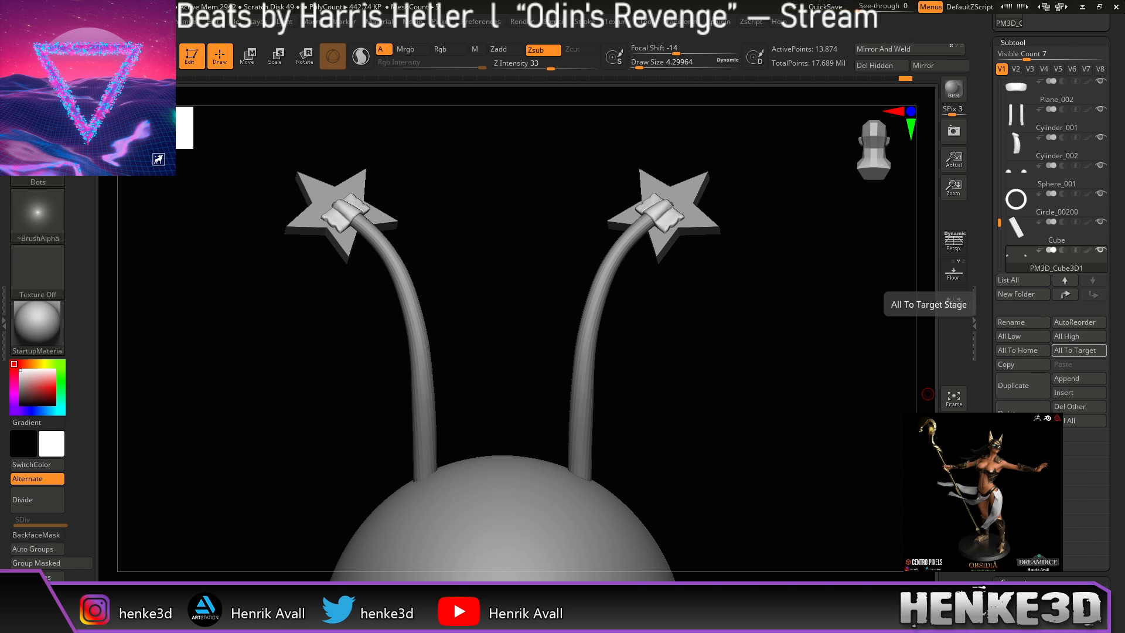
Step: Orbit and zoom in until the two star-tipped antennae line up in view
{"action": "left_click_drag", "start_coordinate": [729, 414], "coordinate": [777, 459]}
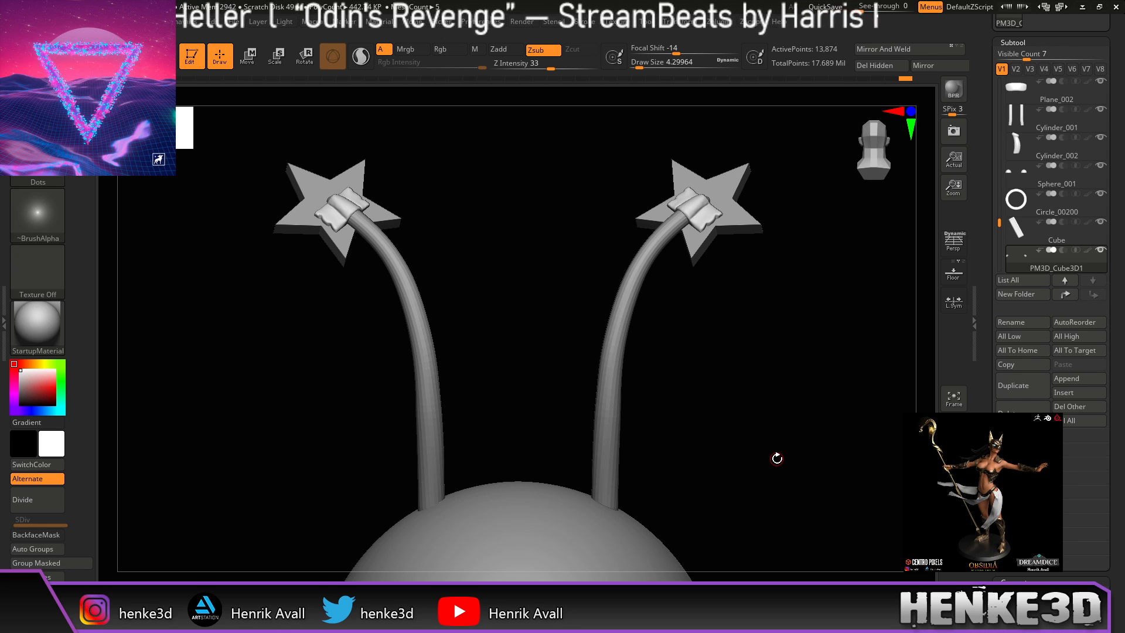
{"action": "left_click_drag", "start_coordinate": [707, 423], "coordinate": [728, 456]}
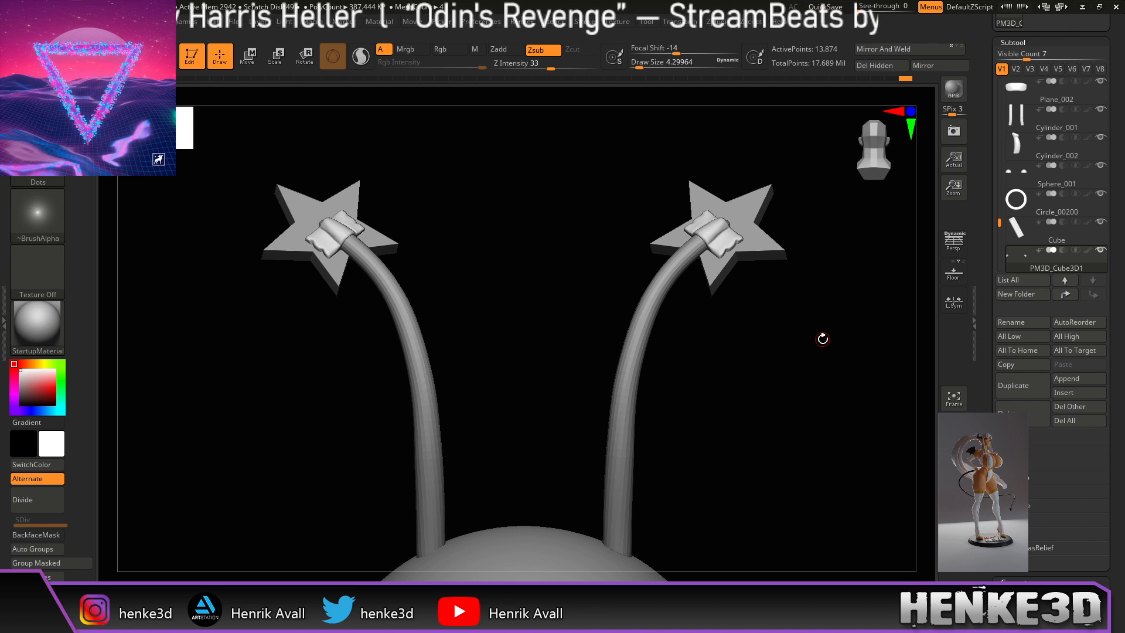
{"action": "mouse_move", "coordinate": [742, 456]}
{"action": "left_mouse_down", "text": "alt"}
{"action": "mouse_move", "coordinate": [745, 485]}
{"action": "mouse_move", "coordinate": [736, 472]}
{"action": "left_mouse_up", "text": "alt"}
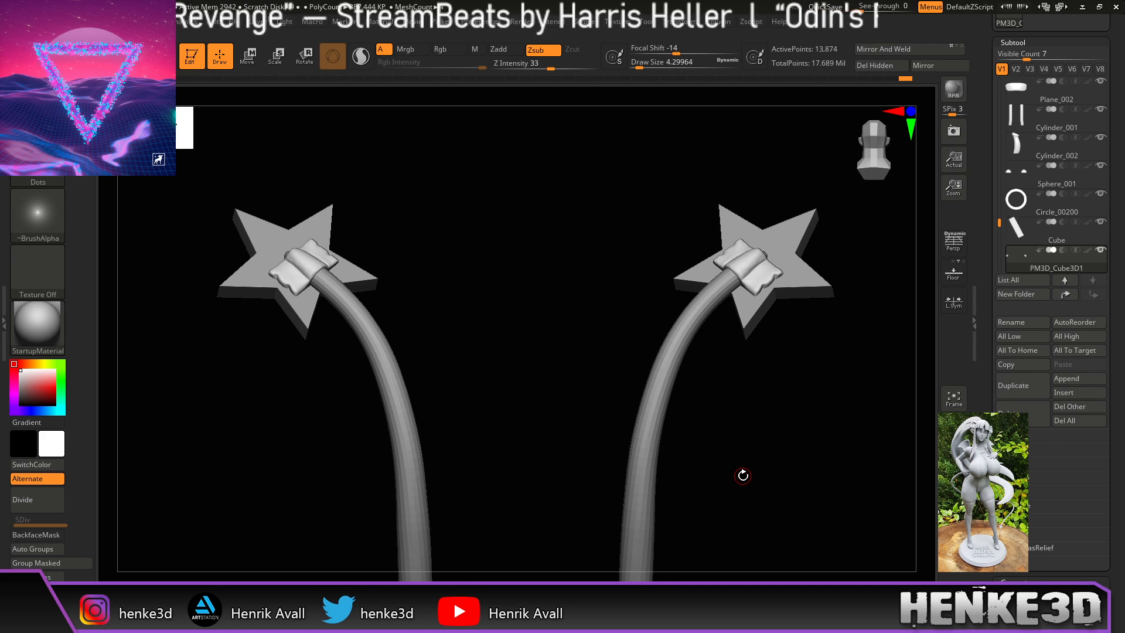
{"action": "mouse_move", "coordinate": [741, 492]}
{"action": "left_mouse_down"}
{"action": "mouse_move", "coordinate": [760, 498]}
{"action": "mouse_move", "coordinate": [741, 472]}
{"action": "mouse_move", "coordinate": [749, 497]}
{"action": "mouse_move", "coordinate": [758, 479]}
{"action": "mouse_move", "coordinate": [786, 480]}
{"action": "mouse_move", "coordinate": [754, 485]}
{"action": "mouse_move", "coordinate": [717, 442]}
{"action": "left_mouse_up"}
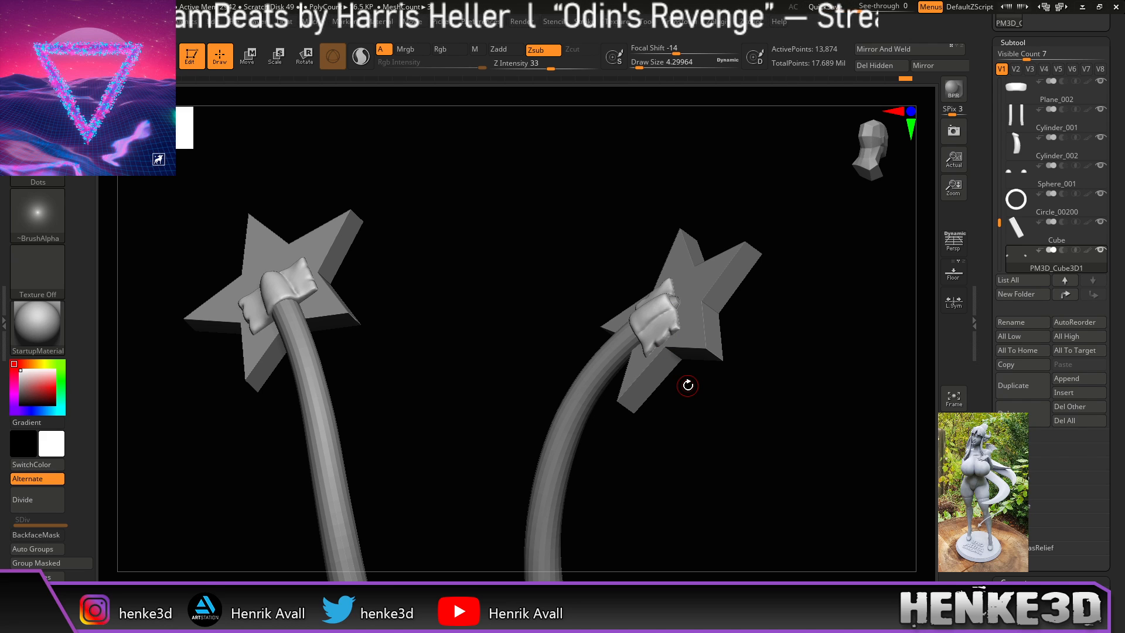
{"action": "left_click_drag", "start_coordinate": [732, 499], "coordinate": [736, 450]}
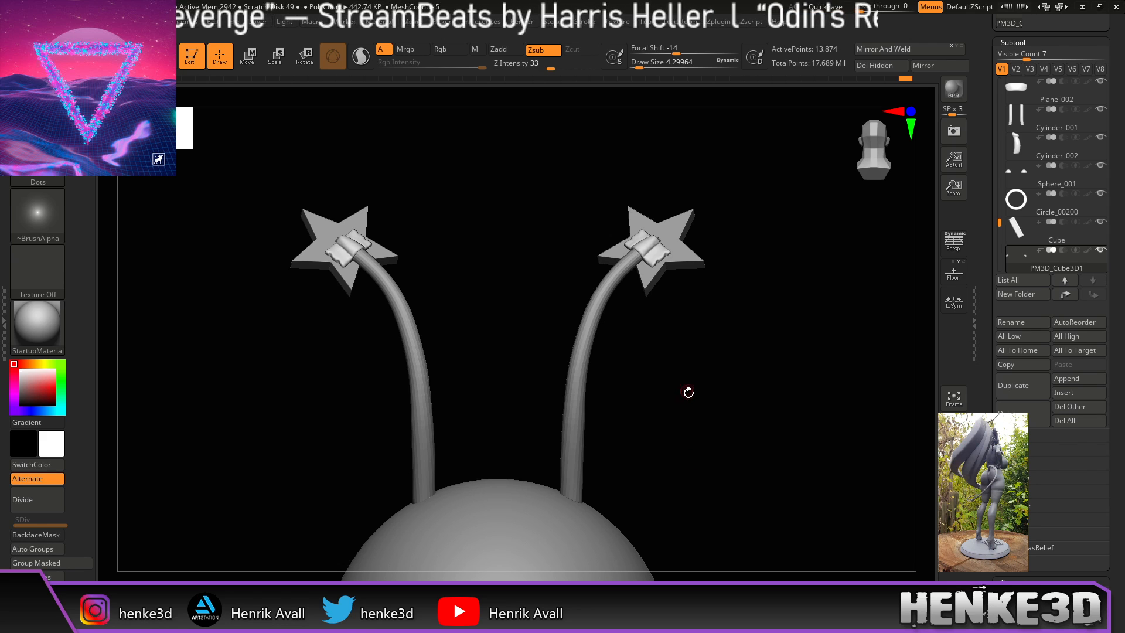
{"action": "mouse_move", "coordinate": [683, 413]}
{"action": "left_mouse_down"}
{"action": "mouse_move", "coordinate": [708, 419]}
{"action": "mouse_move", "coordinate": [730, 406]}
{"action": "mouse_move", "coordinate": [716, 405]}
{"action": "mouse_move", "coordinate": [770, 455]}
{"action": "mouse_move", "coordinate": [729, 449]}
{"action": "mouse_move", "coordinate": [786, 414]}
{"action": "mouse_move", "coordinate": [743, 399]}
{"action": "mouse_move", "coordinate": [779, 402]}
{"action": "mouse_move", "coordinate": [733, 397]}
{"action": "mouse_move", "coordinate": [763, 395]}
{"action": "mouse_move", "coordinate": [693, 410]}
{"action": "left_mouse_up"}
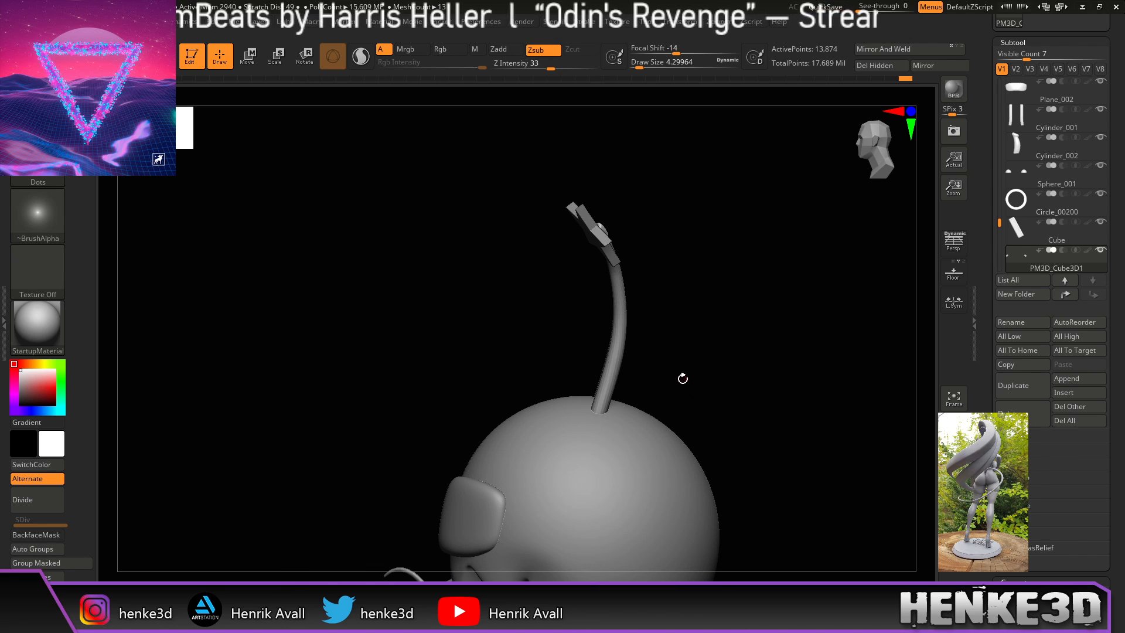
{"action": "left_click_drag", "start_coordinate": [685, 249], "coordinate": [693, 353]}
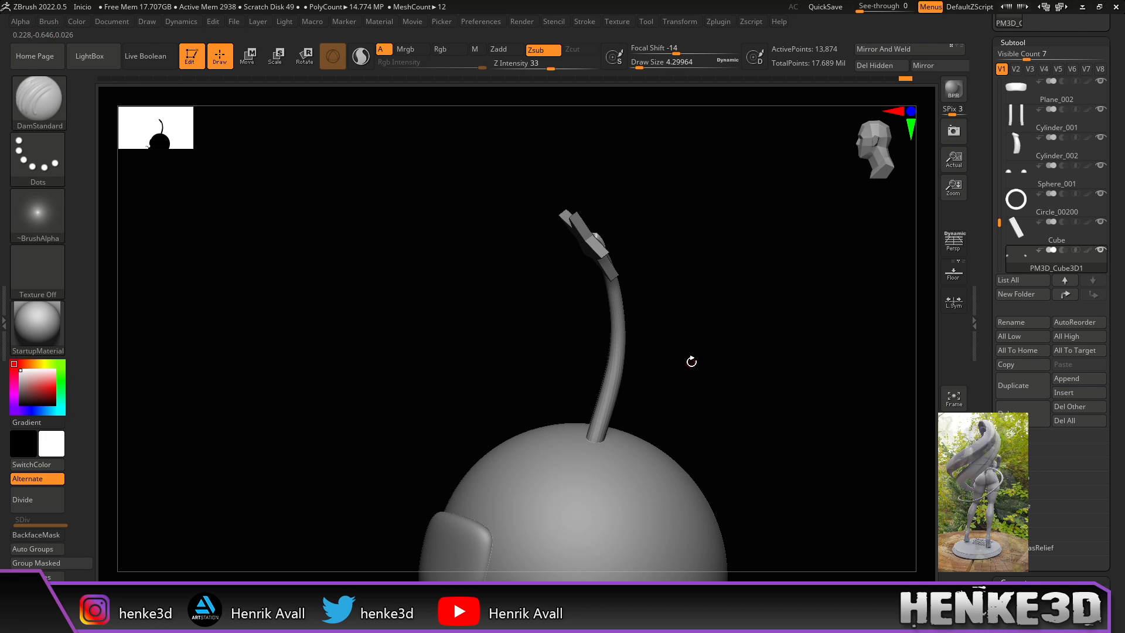
{"action": "left_click_drag", "start_coordinate": [694, 361], "coordinate": [705, 314]}
Step: Switch to the Move/Transpose gizmo and select the antenna star subtool
{"action": "key", "text": "w"}
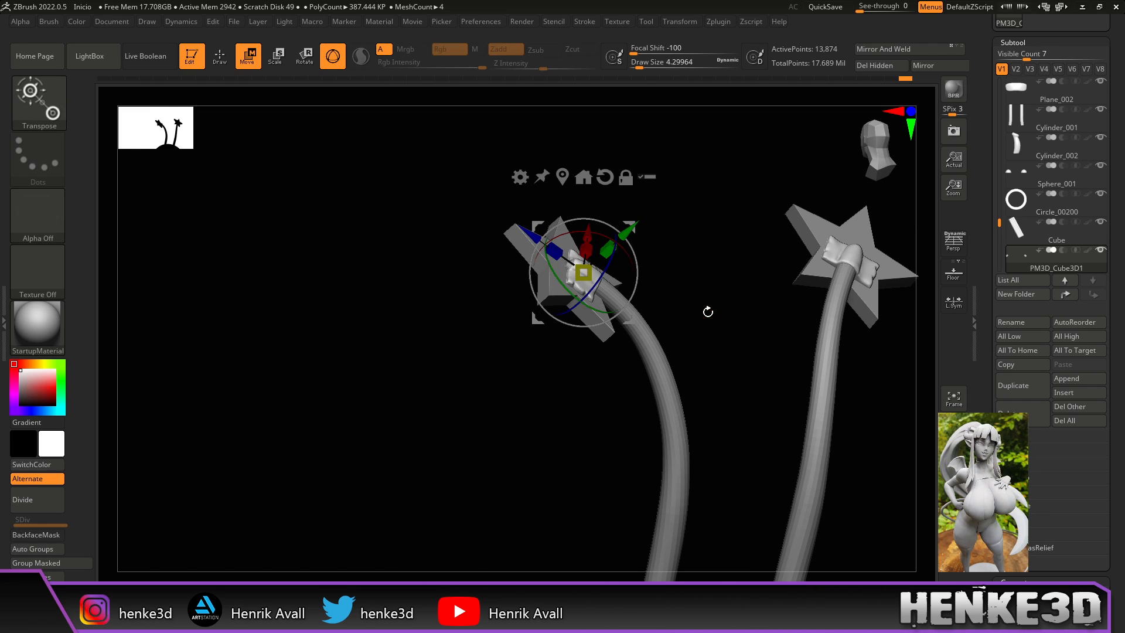
{"action": "left_click_drag", "start_coordinate": [668, 281], "coordinate": [672, 250]}
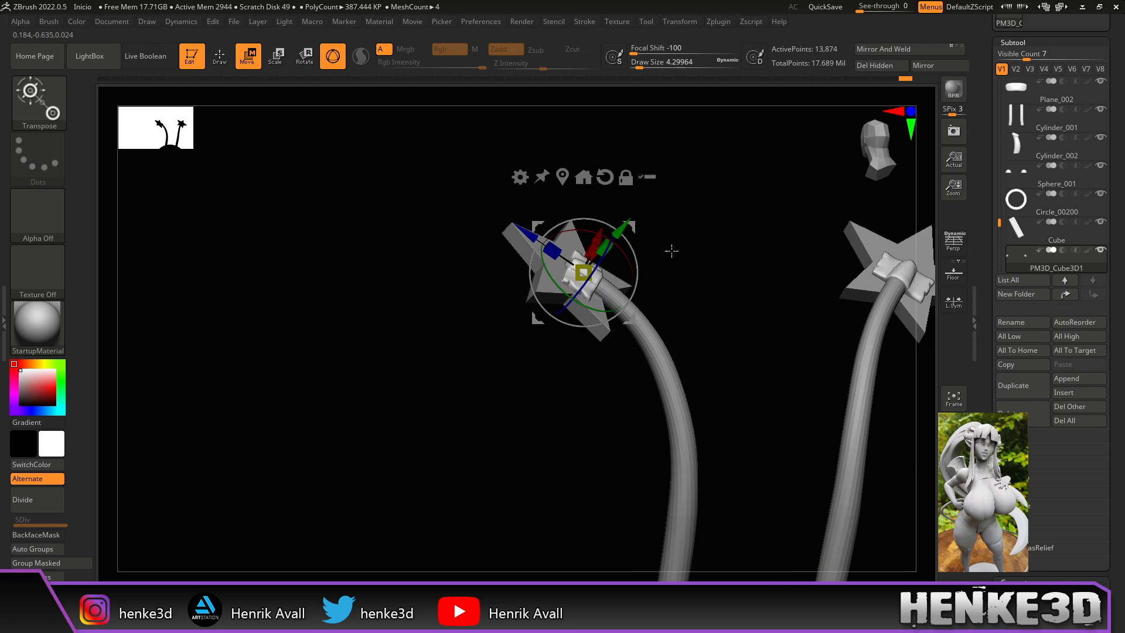
{"action": "left_click", "coordinate": [685, 277], "text": "ctrl+shift"}
{"action": "left_click_drag", "start_coordinate": [613, 280], "coordinate": [597, 241]}
{"action": "left_click_drag", "start_coordinate": [703, 293], "coordinate": [693, 364], "text": "alt"}
{"action": "left_click_drag", "start_coordinate": [756, 220], "coordinate": [693, 453], "text": "alt"}
{"action": "left_click_drag", "start_coordinate": [710, 314], "coordinate": [781, 314], "text": "alt"}
{"action": "left_click_drag", "start_coordinate": [658, 315], "coordinate": [547, 372]}
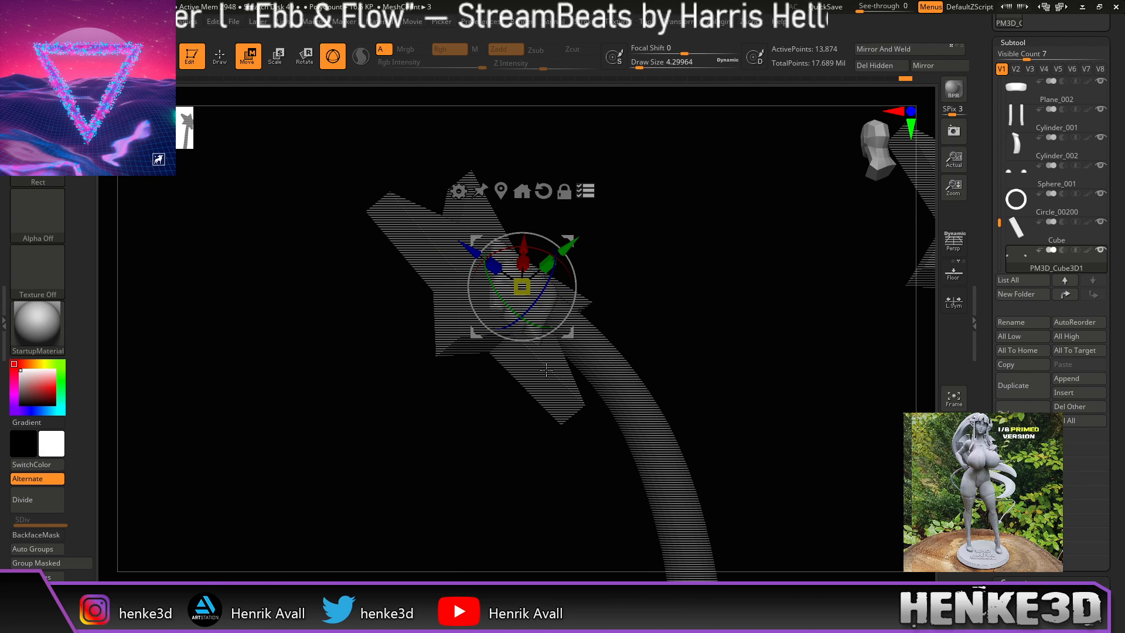
{"action": "left_click", "coordinate": [551, 358]}
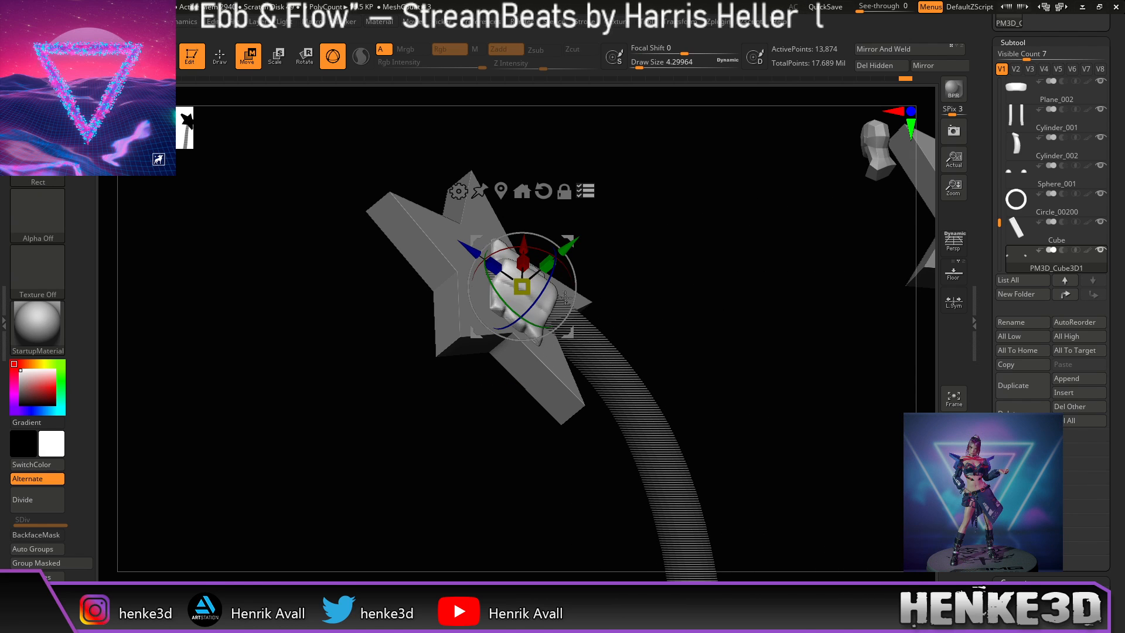
Step: Rotate the star about -12.6° around its stem, then return to Draw mode
{"action": "left_click_drag", "start_coordinate": [685, 352], "coordinate": [734, 335]}
{"action": "left_click_drag", "start_coordinate": [676, 249], "coordinate": [640, 261]}
{"action": "left_click_drag", "start_coordinate": [558, 229], "coordinate": [566, 223]}
{"action": "left_click_drag", "start_coordinate": [663, 256], "coordinate": [741, 278]}
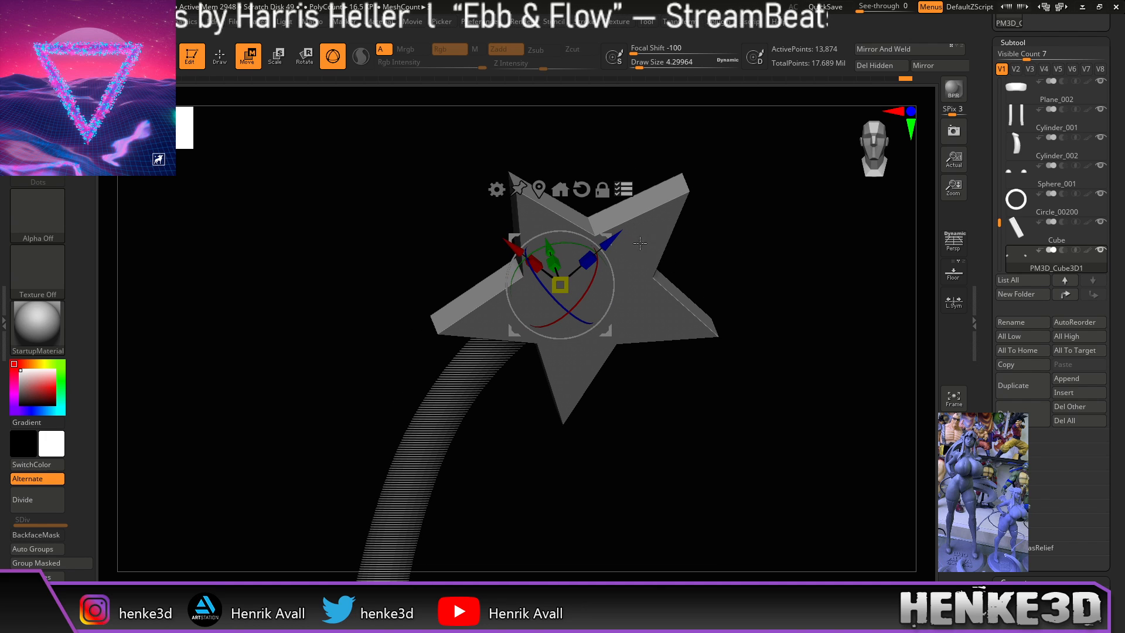
{"action": "left_click_drag", "start_coordinate": [584, 290], "coordinate": [590, 277]}
{"action": "mouse_move", "coordinate": [735, 225]}
{"action": "left_mouse_down"}
{"action": "mouse_move", "coordinate": [653, 222]}
{"action": "mouse_move", "coordinate": [682, 253]}
{"action": "mouse_move", "coordinate": [820, 281]}
{"action": "mouse_move", "coordinate": [772, 341]}
{"action": "mouse_move", "coordinate": [769, 325]}
{"action": "left_mouse_up"}
{"action": "key", "text": "q"}
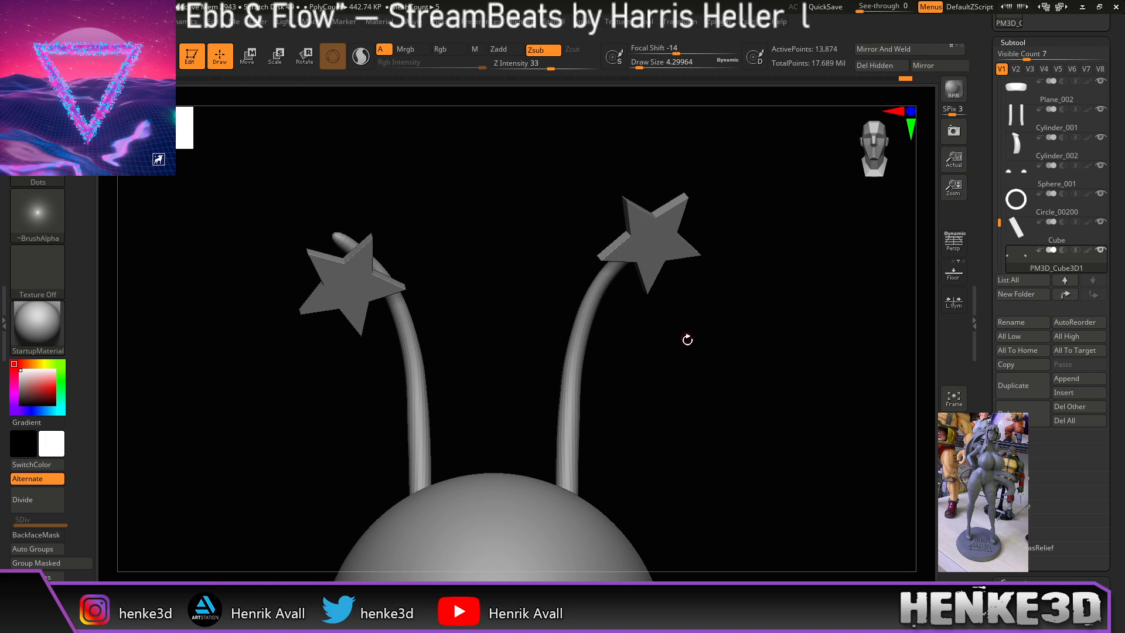
Step: With Transpose All Selected SubTools on, lift the right star and its pieces up the stem
{"action": "left_click_drag", "start_coordinate": [686, 339], "coordinate": [675, 317]}
{"action": "mouse_move", "coordinate": [692, 375]}
{"action": "left_mouse_down"}
{"action": "mouse_move", "coordinate": [681, 384]}
{"action": "mouse_move", "coordinate": [694, 390]}
{"action": "left_mouse_up"}
{"action": "left_click_drag", "start_coordinate": [739, 340], "coordinate": [719, 387]}
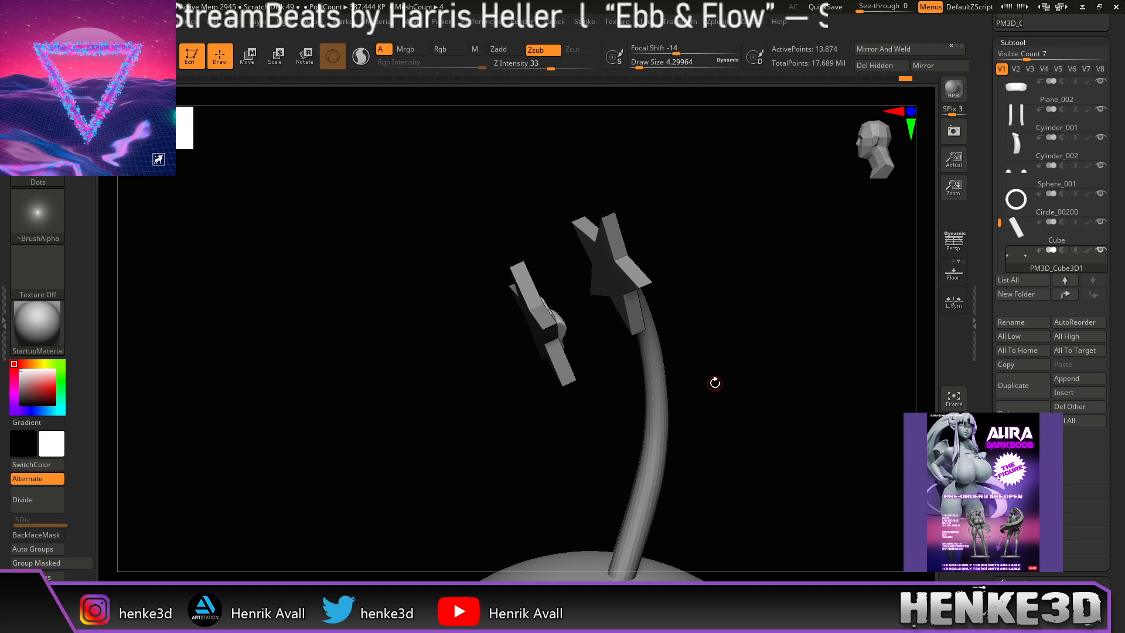
{"action": "key", "text": "w"}
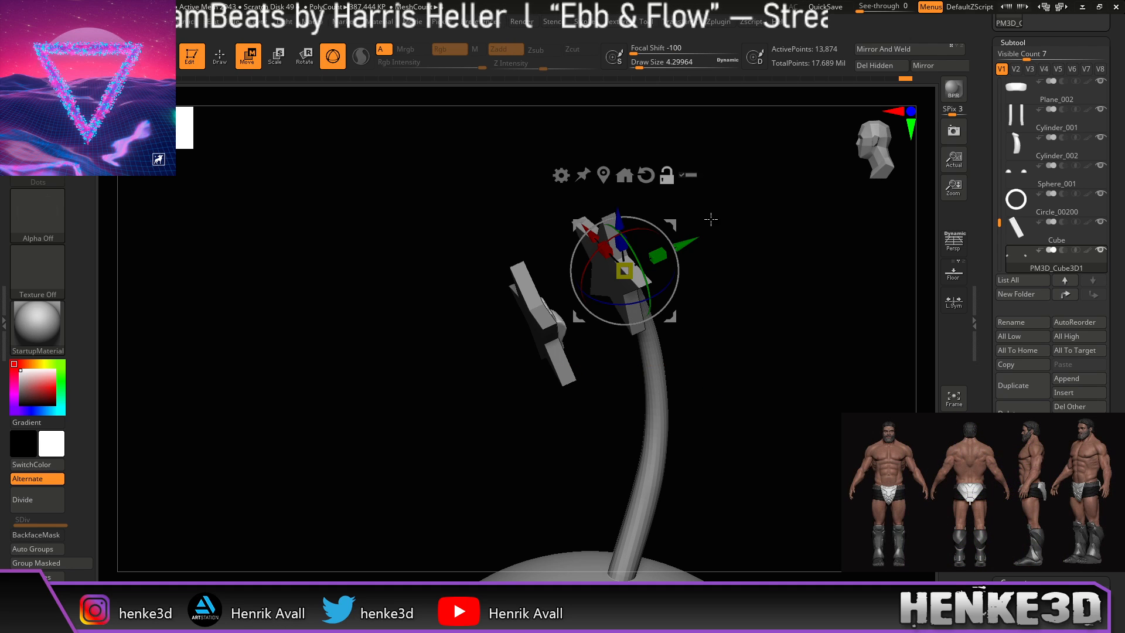
{"action": "left_click_drag", "start_coordinate": [733, 304], "coordinate": [766, 251]}
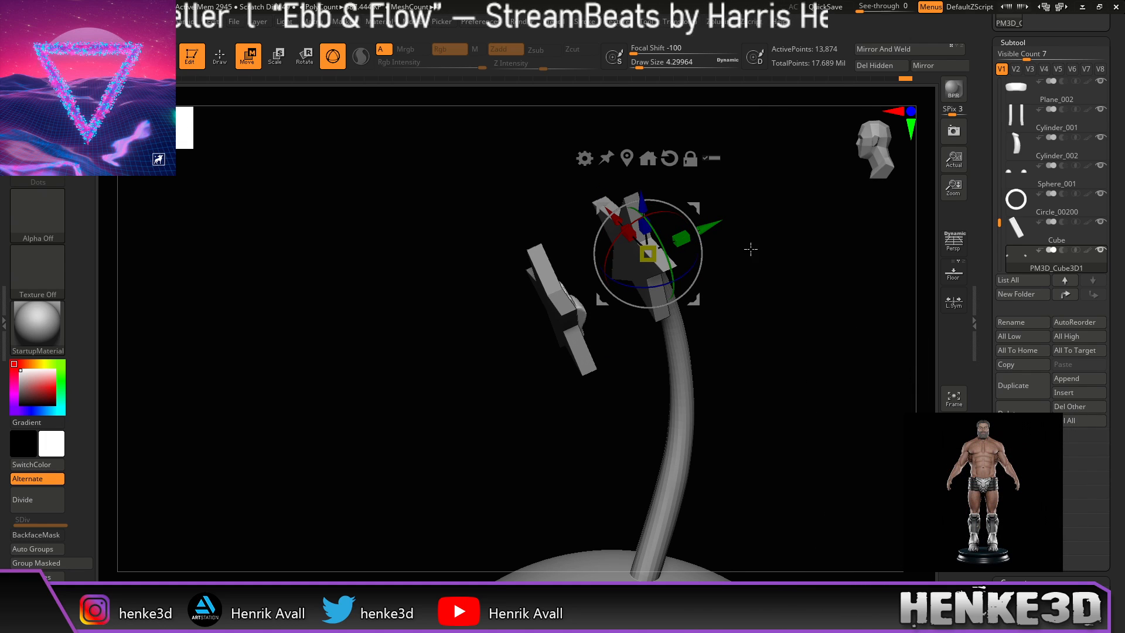
{"action": "left_click_drag", "start_coordinate": [716, 223], "coordinate": [725, 219]}
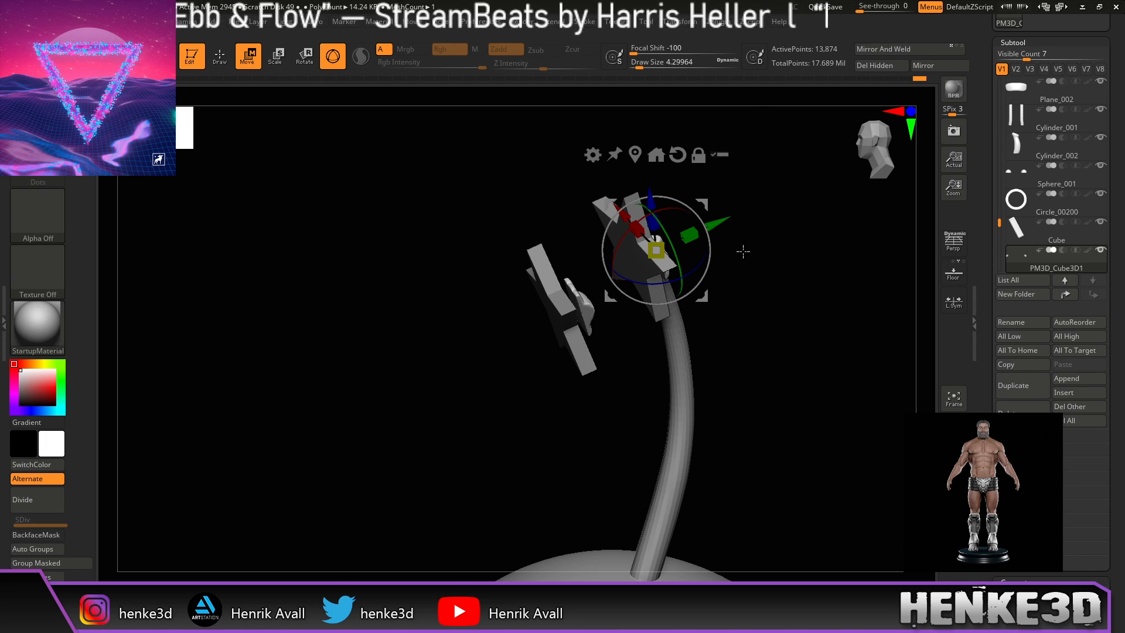
{"action": "key", "text": "ctrl+z"}
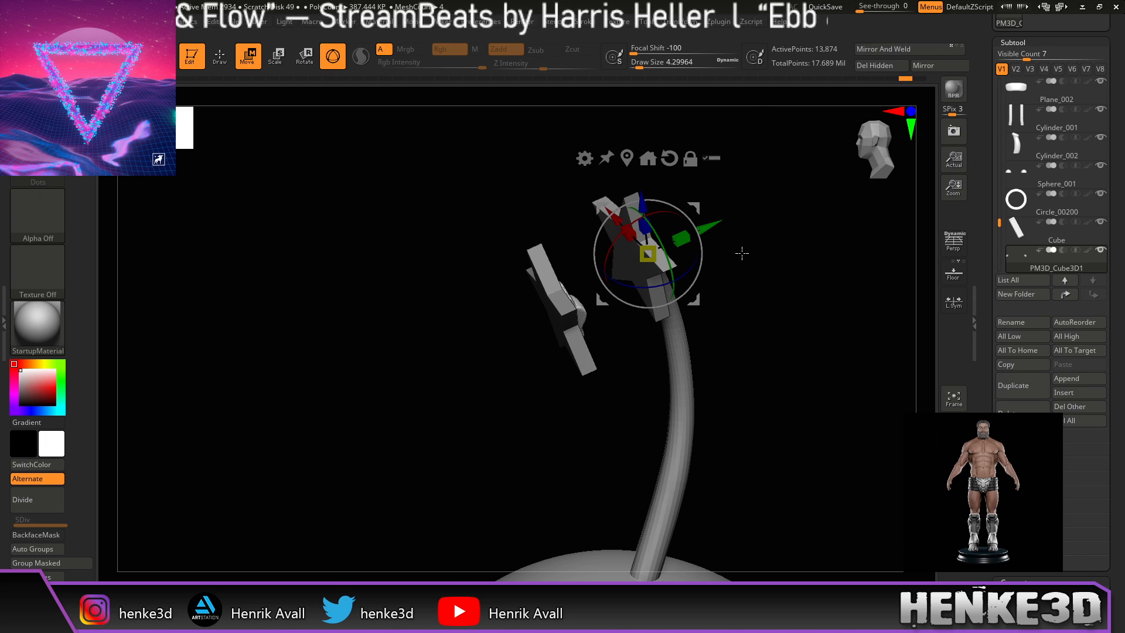
{"action": "left_click", "coordinate": [712, 158]}
{"action": "left_click_drag", "start_coordinate": [707, 232], "coordinate": [720, 225]}
{"action": "left_click_drag", "start_coordinate": [759, 266], "coordinate": [738, 362]}
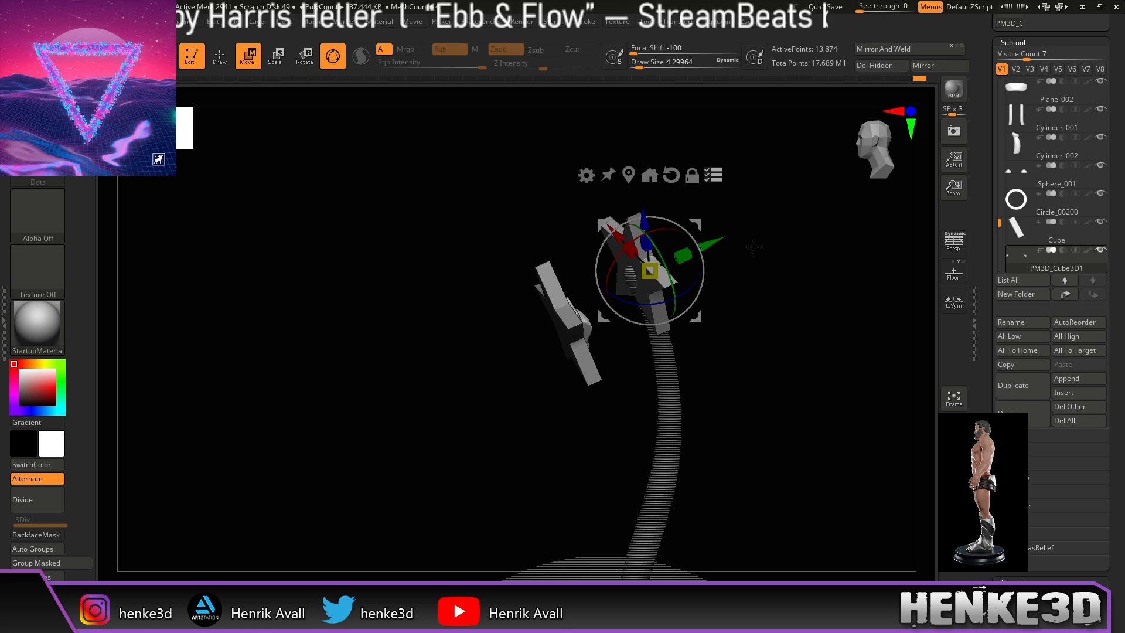
{"action": "left_click_drag", "start_coordinate": [750, 261], "coordinate": [789, 316]}
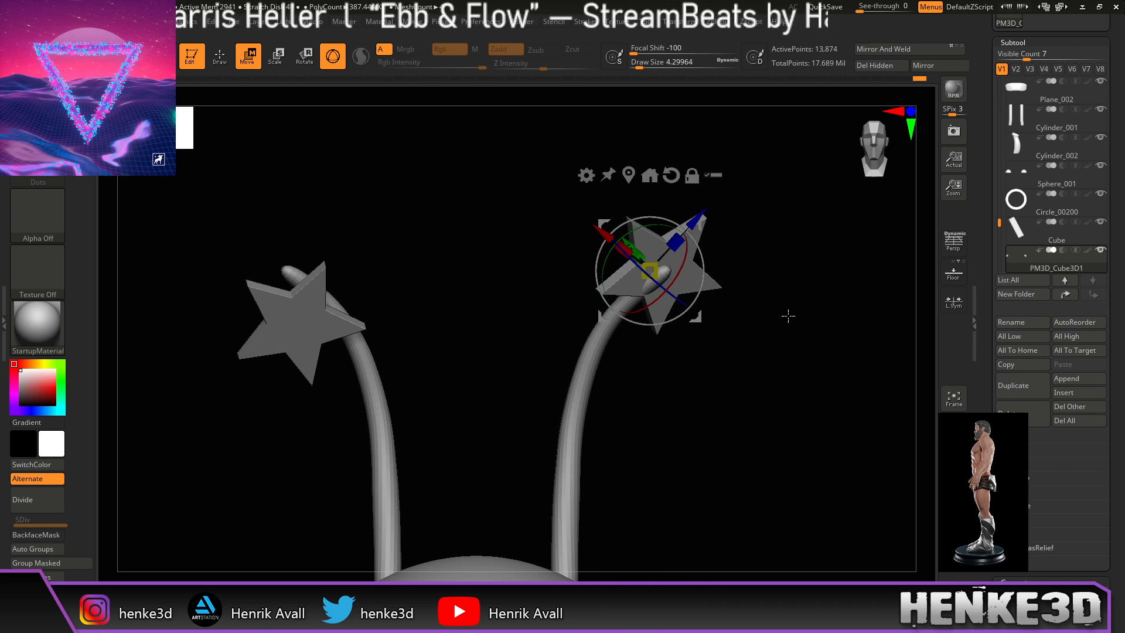
Step: Mirror the star subtool and apply Mirror And Weld so both antenna stars match
{"action": "key", "text": "q"}
{"action": "left_click", "coordinate": [708, 279], "text": "alt"}
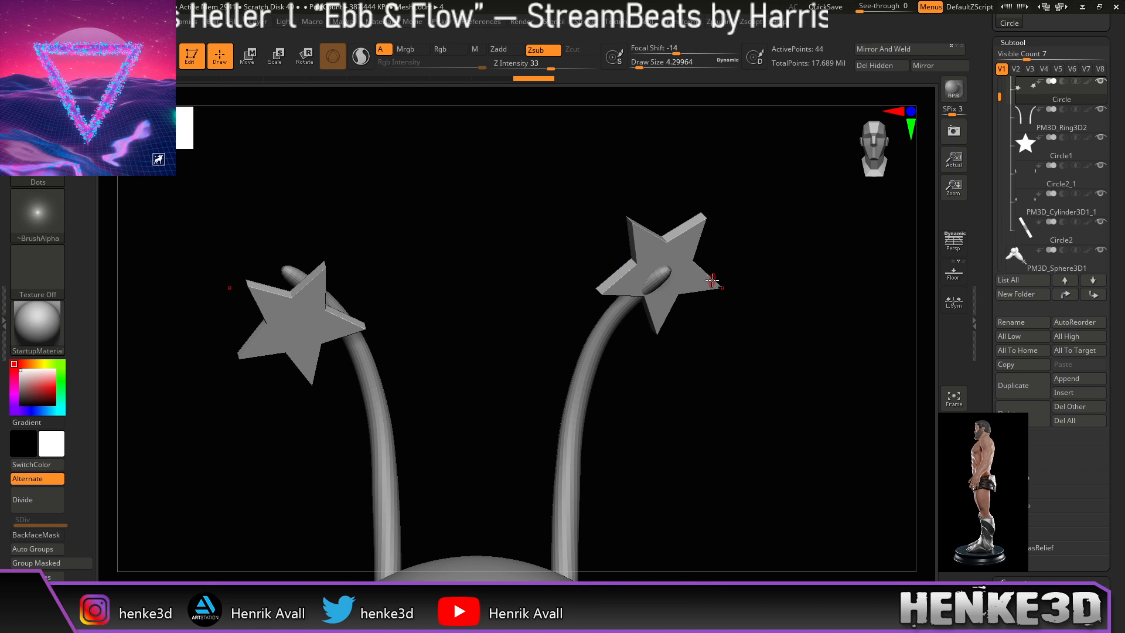
{"action": "left_click", "coordinate": [918, 68]}
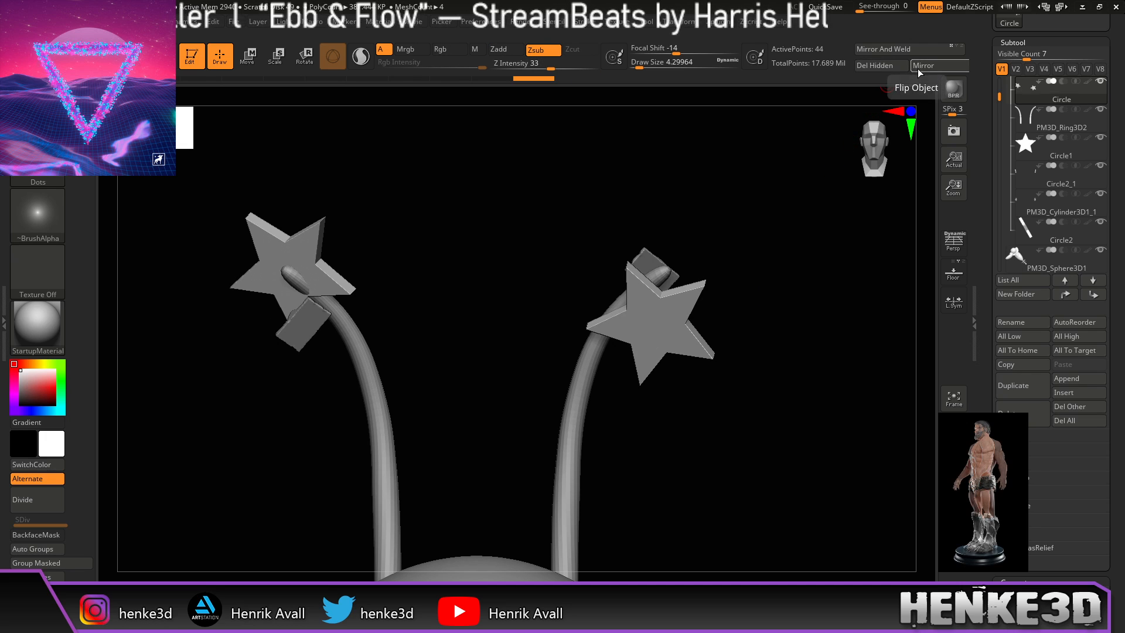
{"action": "left_click", "coordinate": [902, 50]}
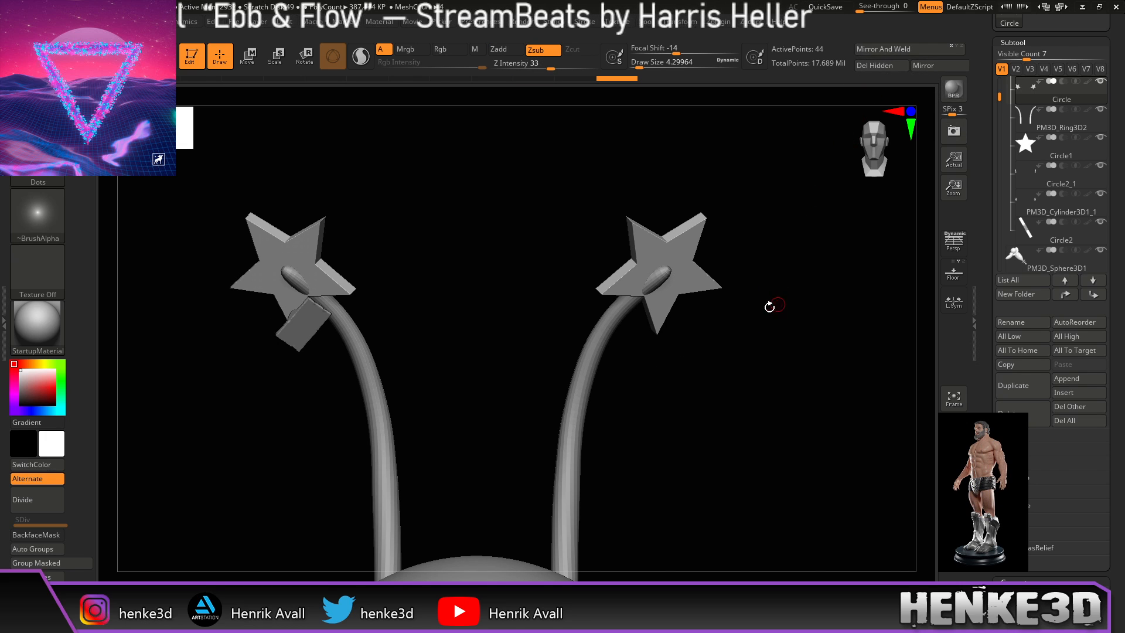
{"action": "left_click_drag", "start_coordinate": [544, 329], "coordinate": [692, 410]}
Step: Mirror the PM3D_Cube3D1 clamp onto the right star, then select the antenna stem from behind
{"action": "left_click", "coordinate": [701, 279], "text": "alt"}
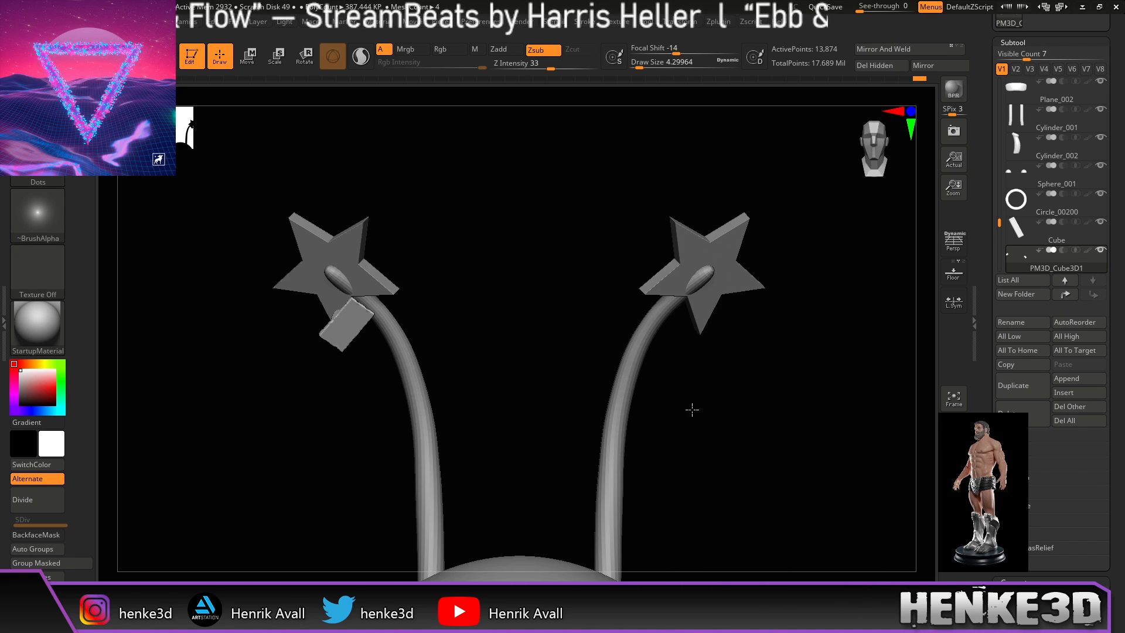
{"action": "left_click", "coordinate": [921, 68]}
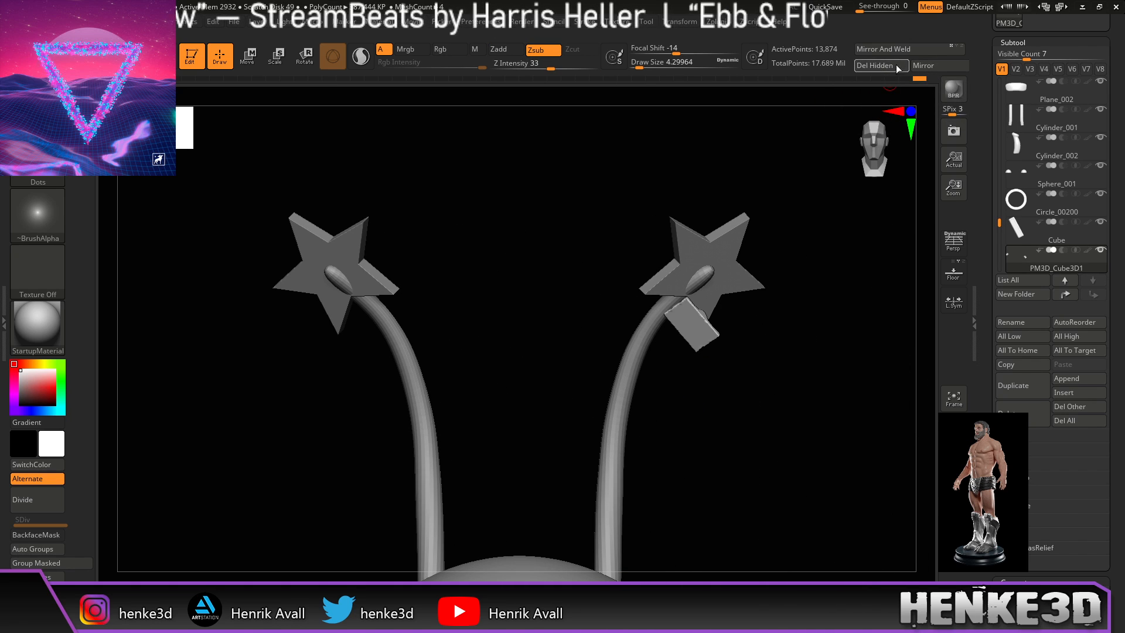
{"action": "left_click_drag", "start_coordinate": [820, 281], "coordinate": [746, 344]}
{"action": "left_click_drag", "start_coordinate": [691, 387], "coordinate": [656, 316], "text": "alt"}
{"action": "left_click", "coordinate": [698, 339], "text": "alt"}
{"action": "key", "text": "shift"}
Step: Sculpt and smooth the bulge at the stem tip with the brush at about 18.5
{"action": "left_click_drag", "start_coordinate": [638, 61], "coordinate": [653, 62]}
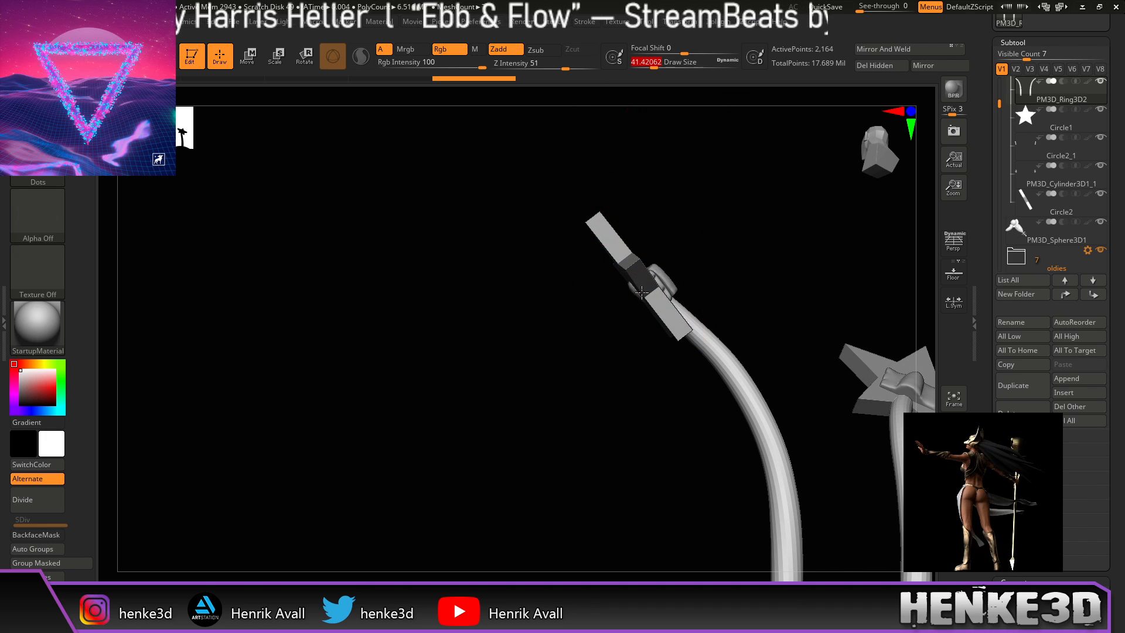
{"action": "left_click_drag", "start_coordinate": [719, 227], "coordinate": [699, 278]}
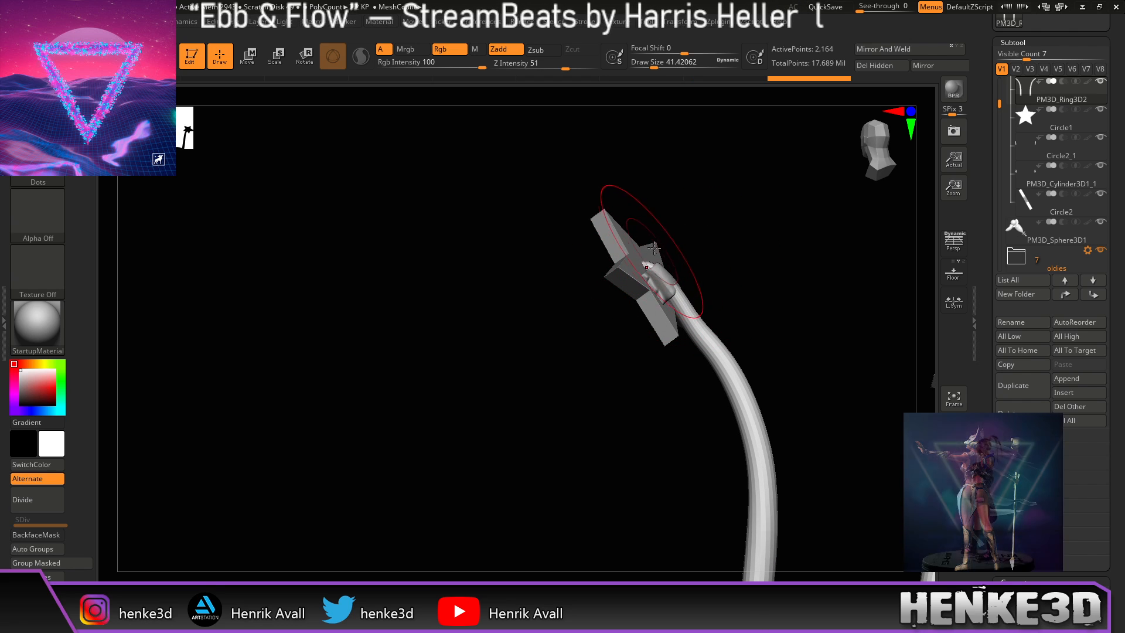
{"action": "left_click_drag", "start_coordinate": [676, 297], "coordinate": [707, 265]}
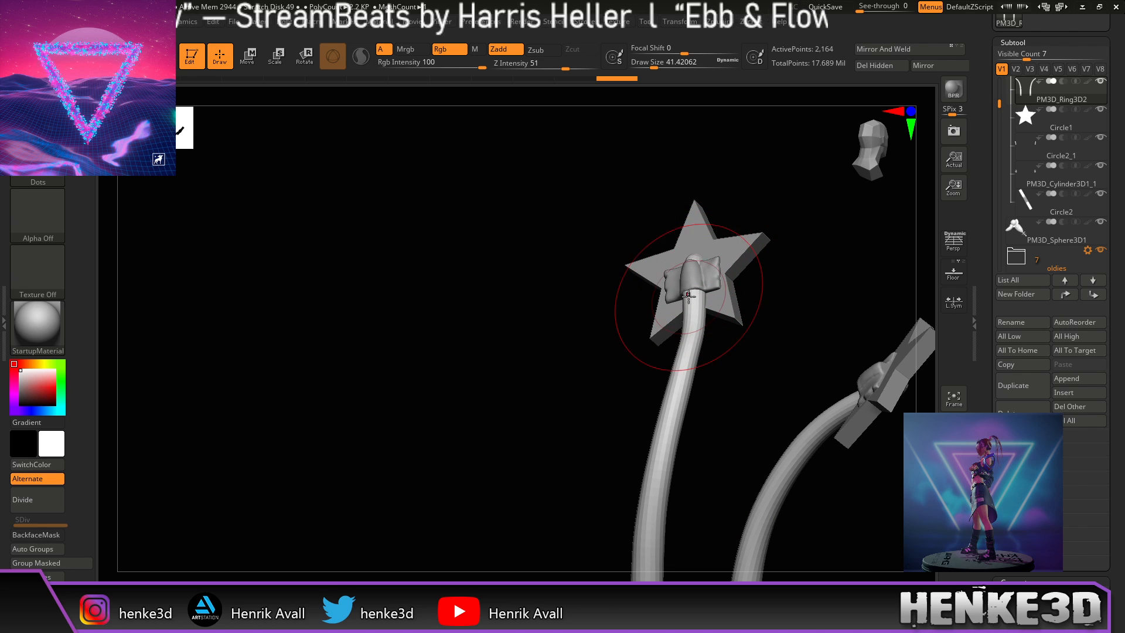
{"action": "left_click_drag", "start_coordinate": [789, 241], "coordinate": [754, 323]}
{"action": "left_click_drag", "start_coordinate": [740, 205], "coordinate": [712, 305]}
{"action": "left_click_drag", "start_coordinate": [548, 463], "coordinate": [601, 444]}
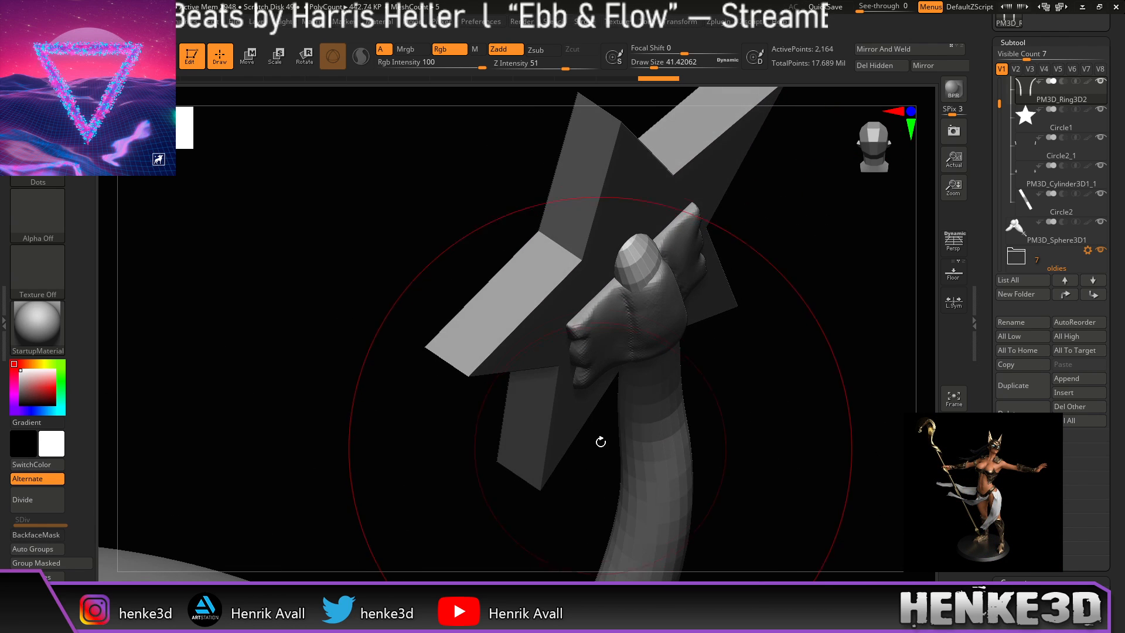
{"action": "left_click_drag", "start_coordinate": [652, 68], "coordinate": [645, 69]}
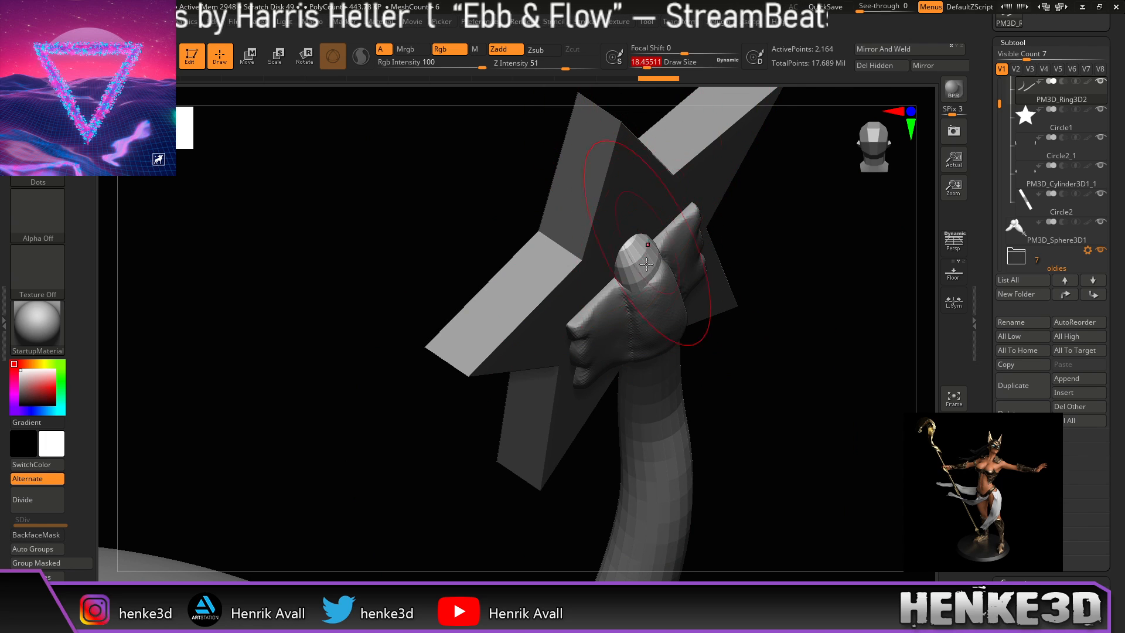
{"action": "right_click_drag", "start_coordinate": [668, 265], "coordinate": [666, 328]}
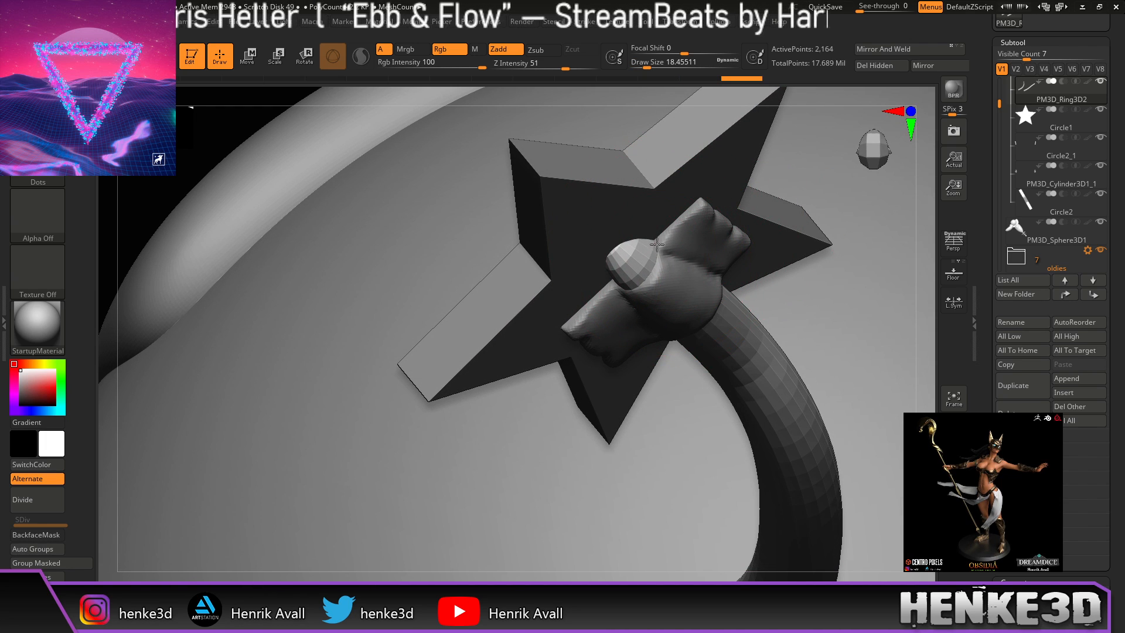
{"action": "left_click_drag", "start_coordinate": [632, 303], "coordinate": [635, 297]}
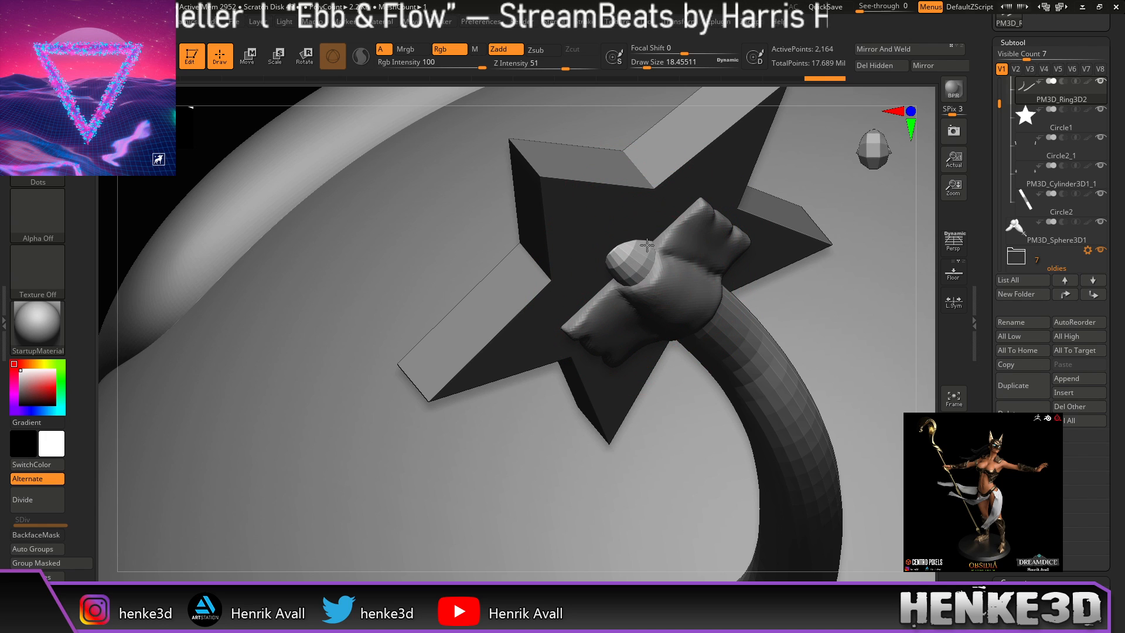
{"action": "left_click_drag", "start_coordinate": [637, 295], "coordinate": [638, 296]}
{"action": "right_click_drag", "start_coordinate": [922, 337], "coordinate": [836, 179], "text": "ctrl"}
{"action": "mouse_move", "coordinate": [886, 271]}
{"action": "right_mouse_down"}
{"action": "mouse_move", "coordinate": [874, 208]}
{"action": "mouse_move", "coordinate": [808, 306]}
{"action": "mouse_move", "coordinate": [732, 295]}
{"action": "mouse_move", "coordinate": [715, 317]}
{"action": "right_mouse_up"}
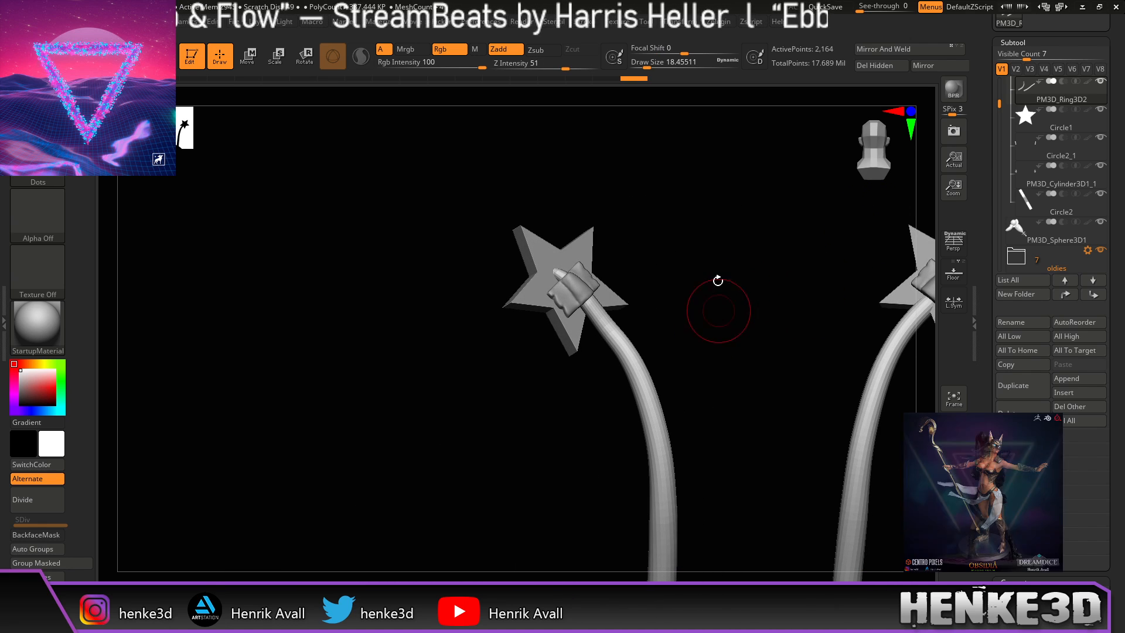
Step: Enlarge the brush to about 51 and reshape the antenna stem with the Move brush
{"action": "left_click_drag", "start_coordinate": [647, 64], "coordinate": [657, 65]}
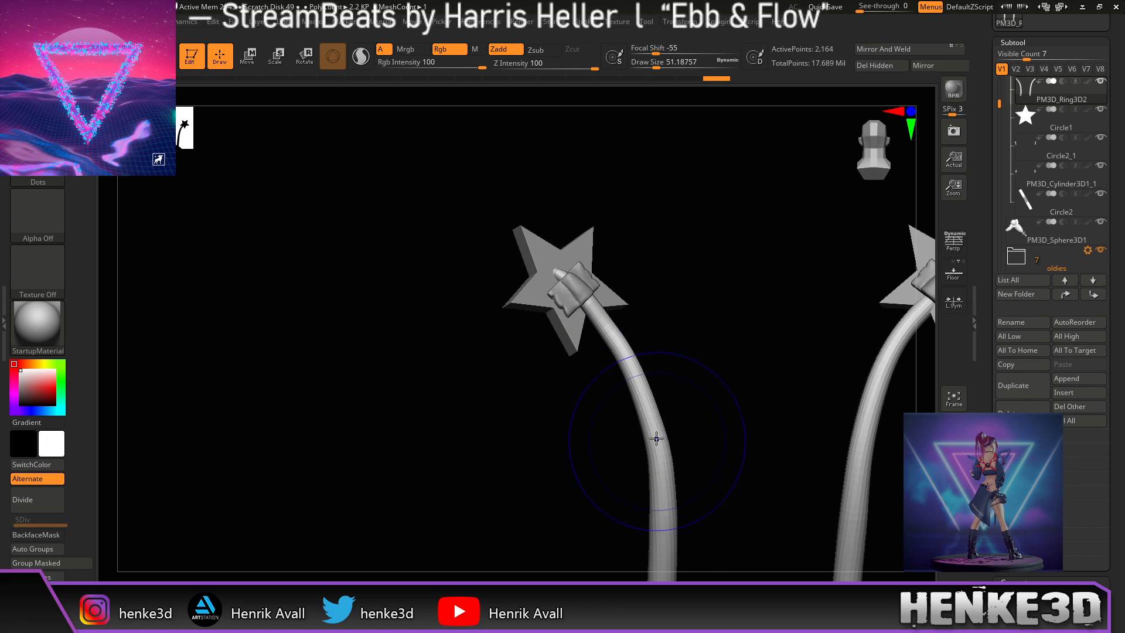
{"action": "mouse_move", "coordinate": [642, 414]}
{"action": "left_mouse_down"}
{"action": "mouse_move", "coordinate": [628, 416]}
{"action": "mouse_move", "coordinate": [638, 415]}
{"action": "left_mouse_up"}
{"action": "left_click_drag", "start_coordinate": [651, 479], "coordinate": [648, 480]}
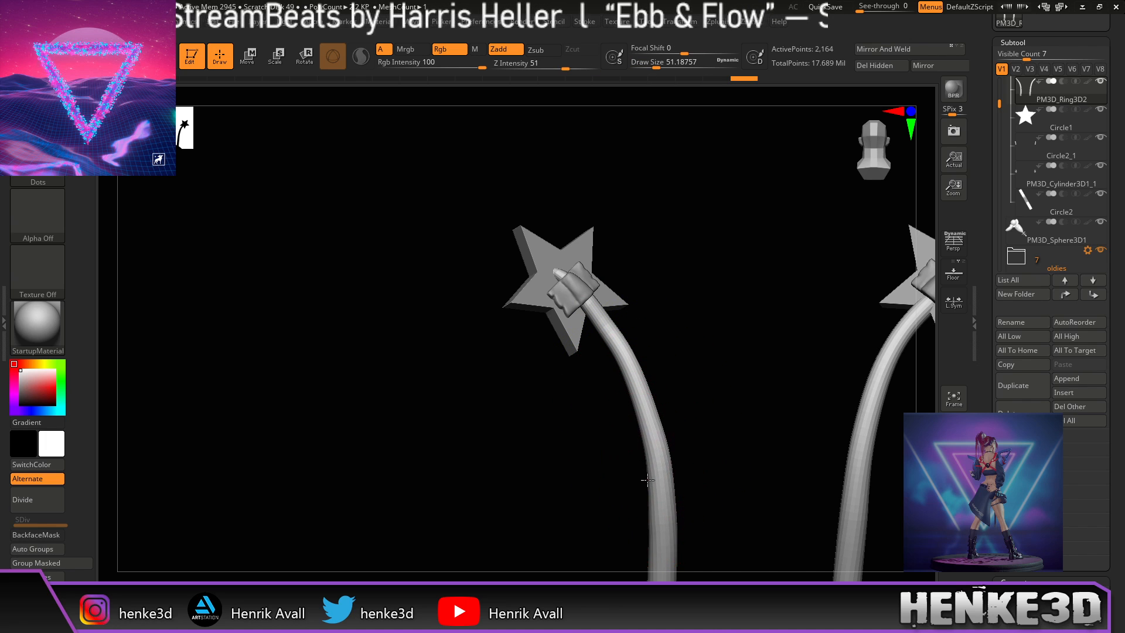
{"action": "right_click_drag", "start_coordinate": [649, 464], "coordinate": [789, 405]}
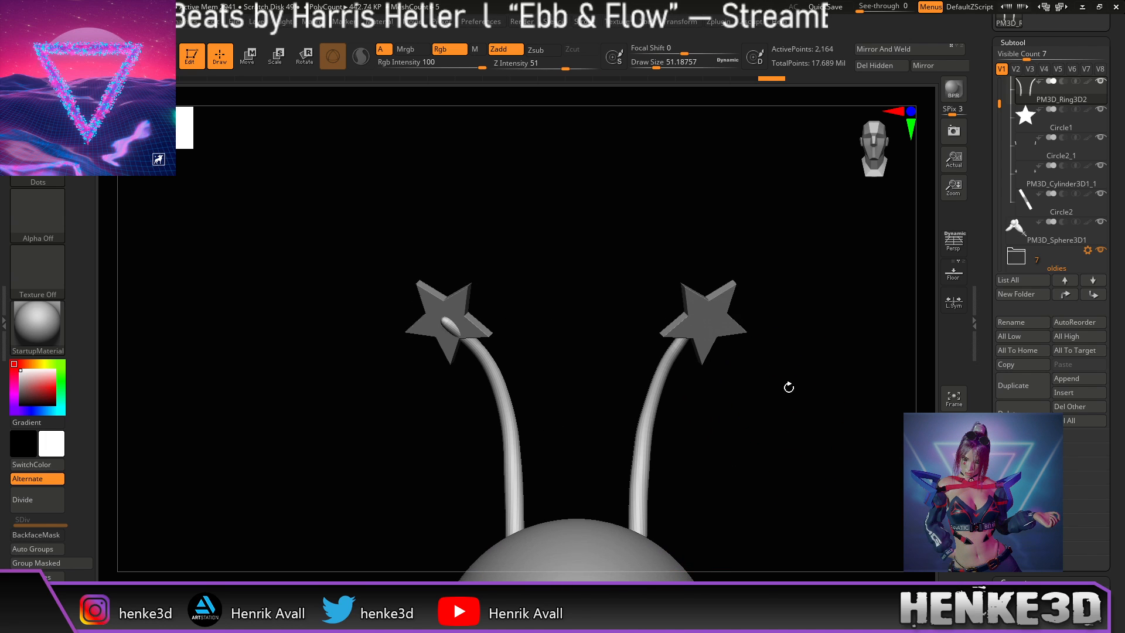
Step: Apply Mirror and Mirror And Weld to the antenna subtool, then frame the full character
{"action": "left_click", "coordinate": [926, 66]}
{"action": "left_click", "coordinate": [891, 53]}
{"action": "right_click_drag", "start_coordinate": [860, 341], "coordinate": [811, 398], "text": "ctrl"}
{"action": "key", "text": "f"}
{"action": "key", "text": "f"}
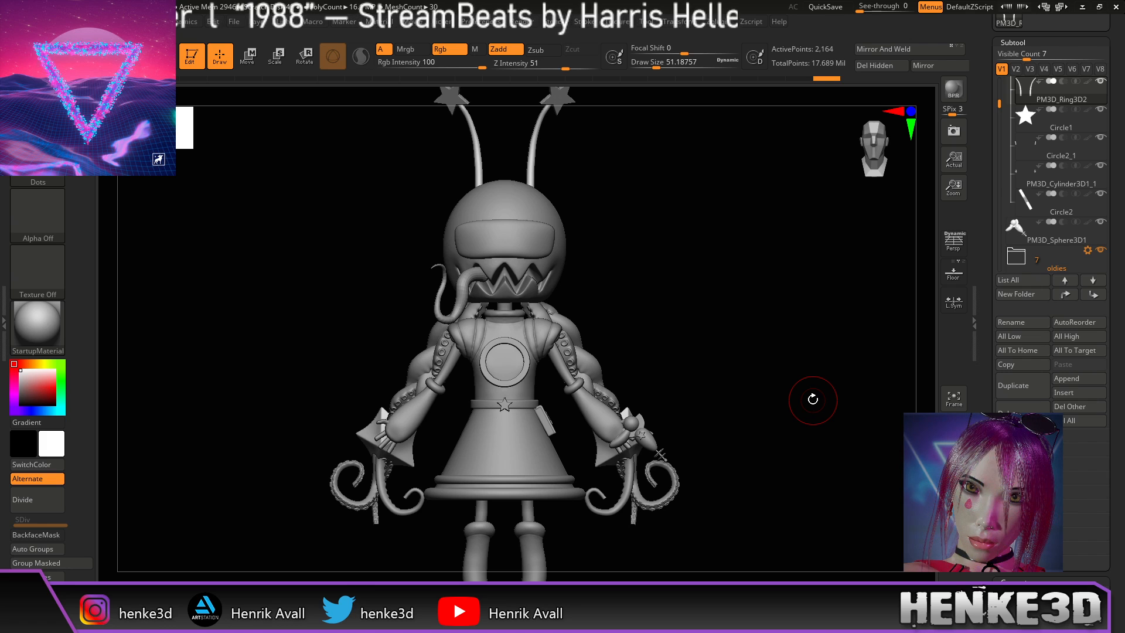
{"action": "right_click_drag", "start_coordinate": [812, 399], "coordinate": [769, 418], "text": "alt"}
{"action": "left_click_drag", "start_coordinate": [759, 412], "coordinate": [782, 422], "text": "alt"}
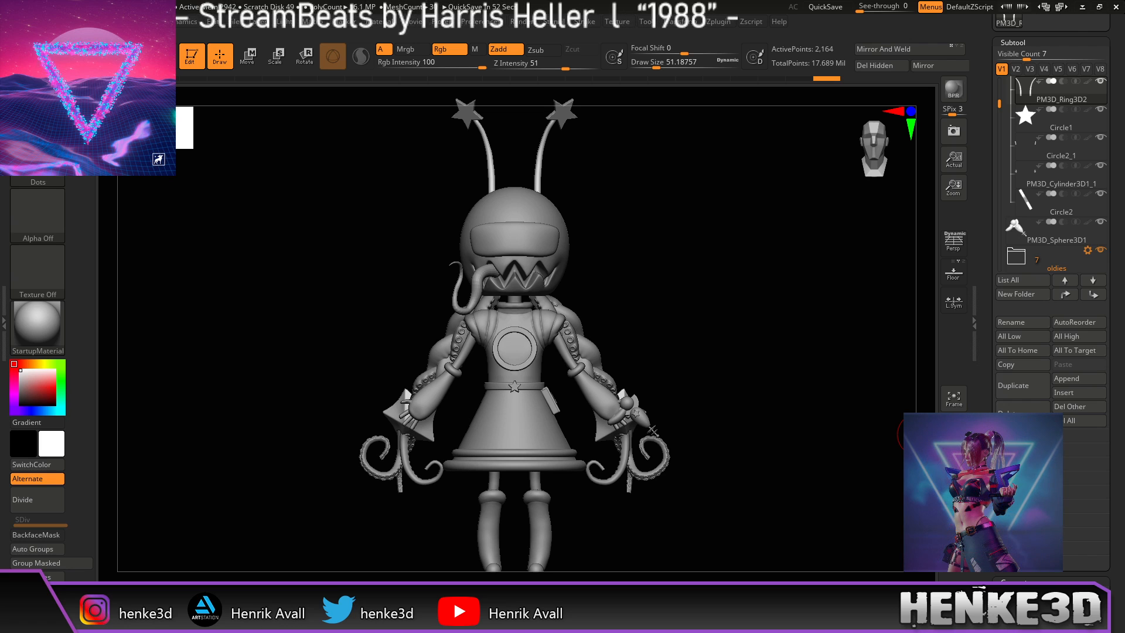
Step: Select PM3D_Sphere3D1 and shift and scale up the hand's star, sphere and rod
{"action": "left_click", "coordinate": [1016, 237]}
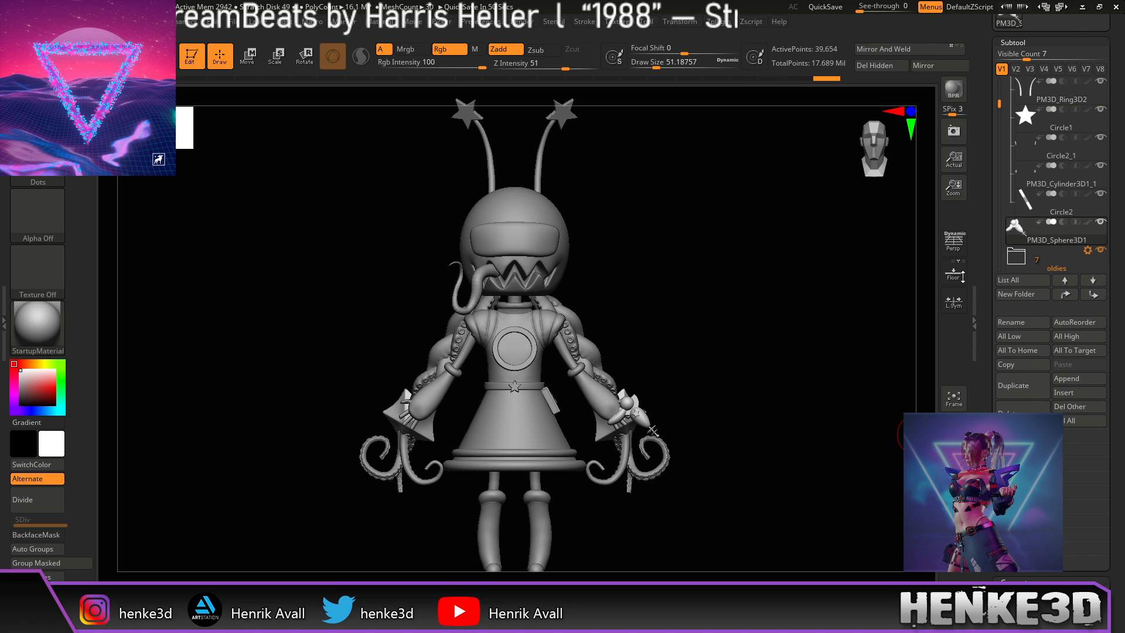
{"action": "key", "text": "w"}
{"action": "mouse_move", "coordinate": [764, 357]}
{"action": "left_mouse_down", "text": "alt"}
{"action": "mouse_move", "coordinate": [720, 269]}
{"action": "mouse_move", "coordinate": [752, 340]}
{"action": "left_mouse_up", "text": "alt"}
{"action": "mouse_move", "coordinate": [666, 384]}
{"action": "left_mouse_down"}
{"action": "mouse_move", "coordinate": [652, 389]}
{"action": "mouse_move", "coordinate": [659, 401]}
{"action": "mouse_move", "coordinate": [659, 384]}
{"action": "left_mouse_up"}
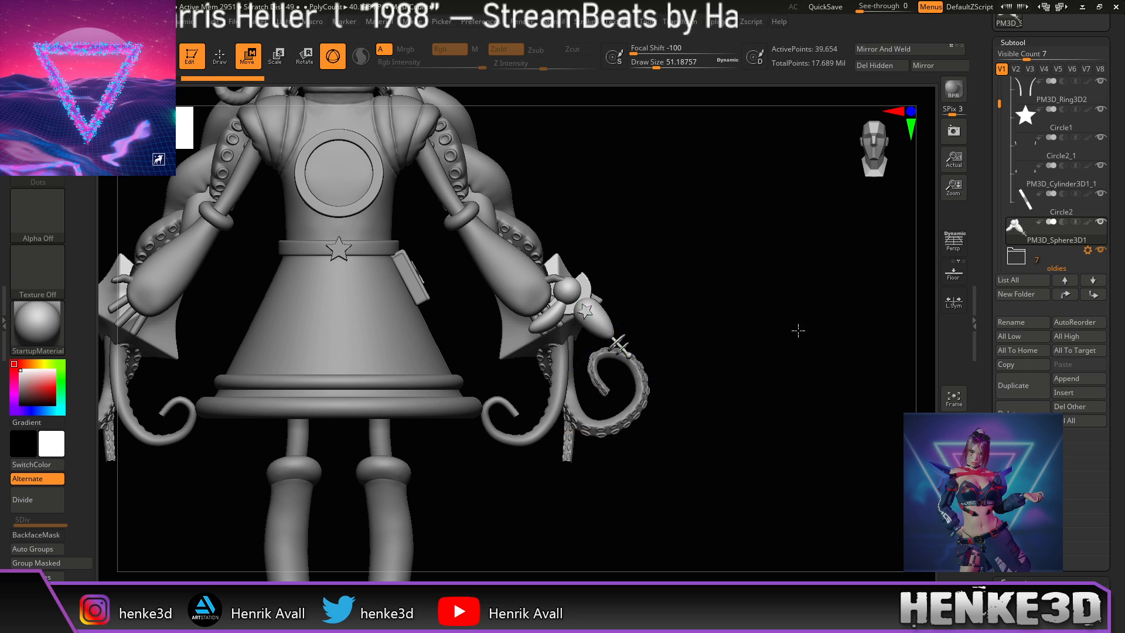
{"action": "left_click_drag", "start_coordinate": [796, 324], "coordinate": [854, 427], "text": "alt"}
{"action": "left_click_drag", "start_coordinate": [831, 379], "coordinate": [842, 403], "text": "alt"}
{"action": "left_click_drag", "start_coordinate": [800, 331], "coordinate": [859, 394], "text": "alt"}
{"action": "left_click_drag", "start_coordinate": [833, 205], "coordinate": [760, 228]}
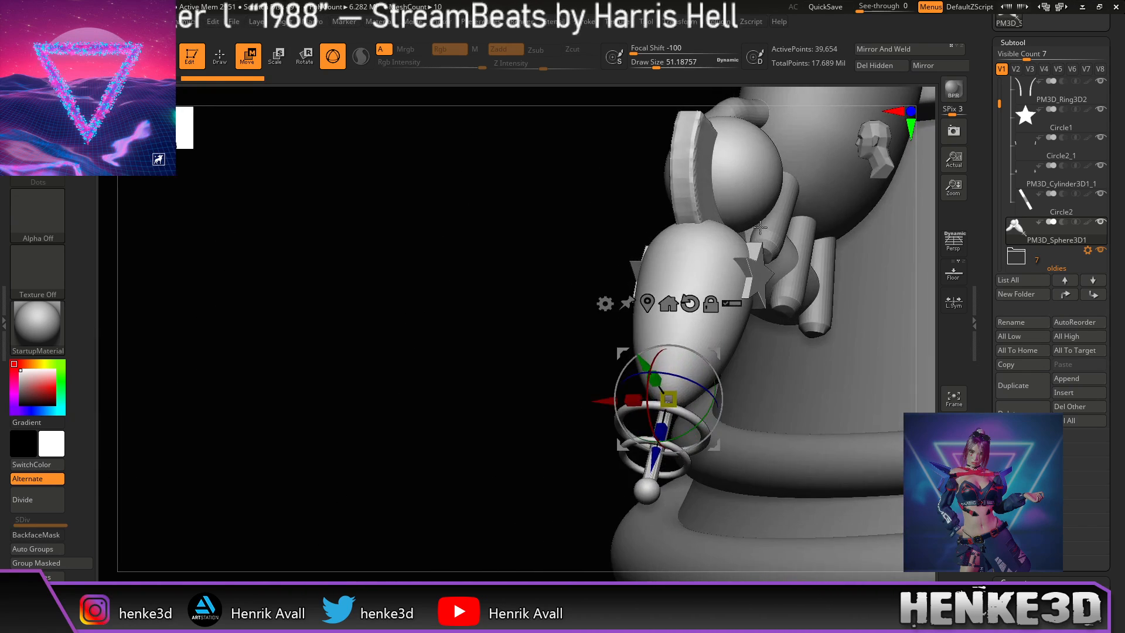
{"action": "left_click_drag", "start_coordinate": [426, 279], "coordinate": [609, 300]}
{"action": "left_click_drag", "start_coordinate": [698, 472], "coordinate": [542, 302]}
{"action": "left_click_drag", "start_coordinate": [519, 231], "coordinate": [550, 246]}
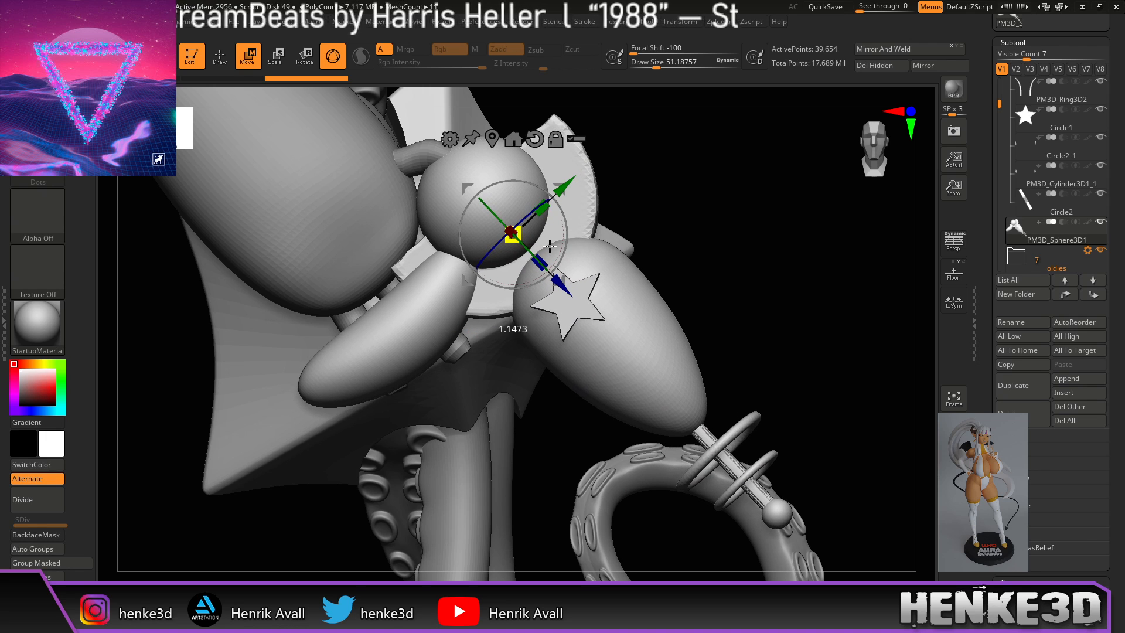
{"action": "mouse_move", "coordinate": [752, 239]}
{"action": "left_mouse_down", "text": "alt"}
{"action": "mouse_move", "coordinate": [836, 291]}
{"action": "mouse_move", "coordinate": [736, 244]}
{"action": "mouse_move", "coordinate": [818, 272]}
{"action": "mouse_move", "coordinate": [783, 249]}
{"action": "mouse_move", "coordinate": [796, 273]}
{"action": "mouse_move", "coordinate": [748, 271]}
{"action": "mouse_move", "coordinate": [707, 306]}
{"action": "mouse_move", "coordinate": [739, 368]}
{"action": "left_mouse_up", "text": "alt"}
{"action": "key", "text": "q"}
Step: Select the belt star and display its wireframe with Shift+F
{"action": "mouse_move", "coordinate": [662, 425]}
{"action": "left_mouse_down"}
{"action": "mouse_move", "coordinate": [703, 399]}
{"action": "mouse_move", "coordinate": [723, 340]}
{"action": "left_mouse_up"}
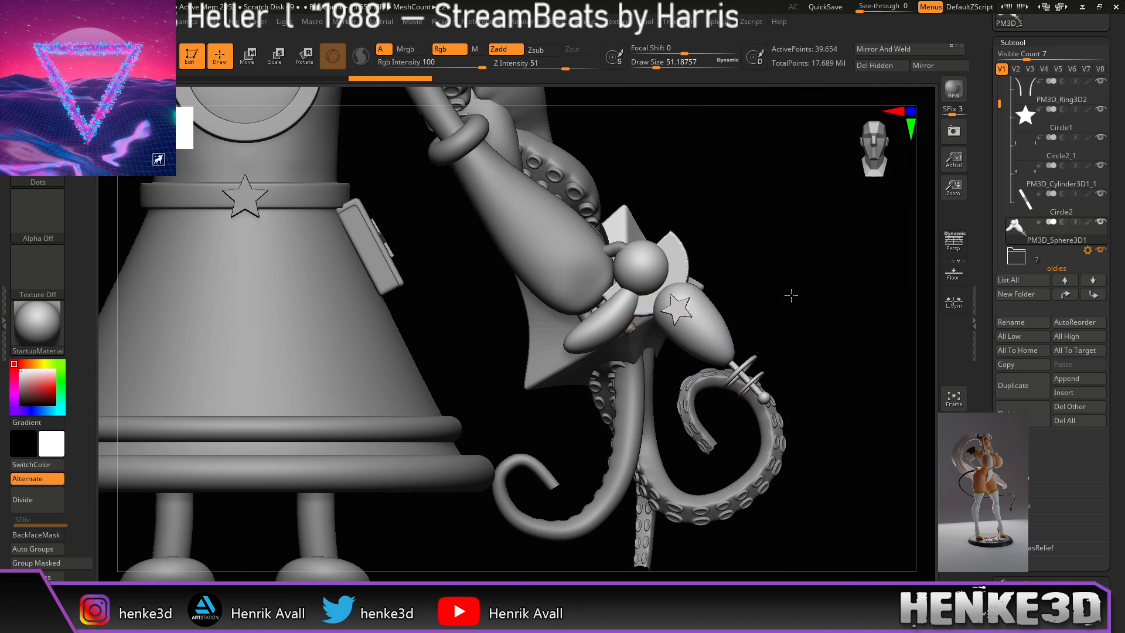
{"action": "left_click_drag", "start_coordinate": [795, 291], "coordinate": [683, 404]}
{"action": "left_click_drag", "start_coordinate": [568, 452], "coordinate": [594, 466]}
{"action": "mouse_move", "coordinate": [822, 255]}
{"action": "left_mouse_down"}
{"action": "mouse_move", "coordinate": [749, 221]}
{"action": "mouse_move", "coordinate": [799, 241]}
{"action": "mouse_move", "coordinate": [832, 311]}
{"action": "mouse_move", "coordinate": [804, 324]}
{"action": "mouse_move", "coordinate": [806, 341]}
{"action": "left_mouse_up"}
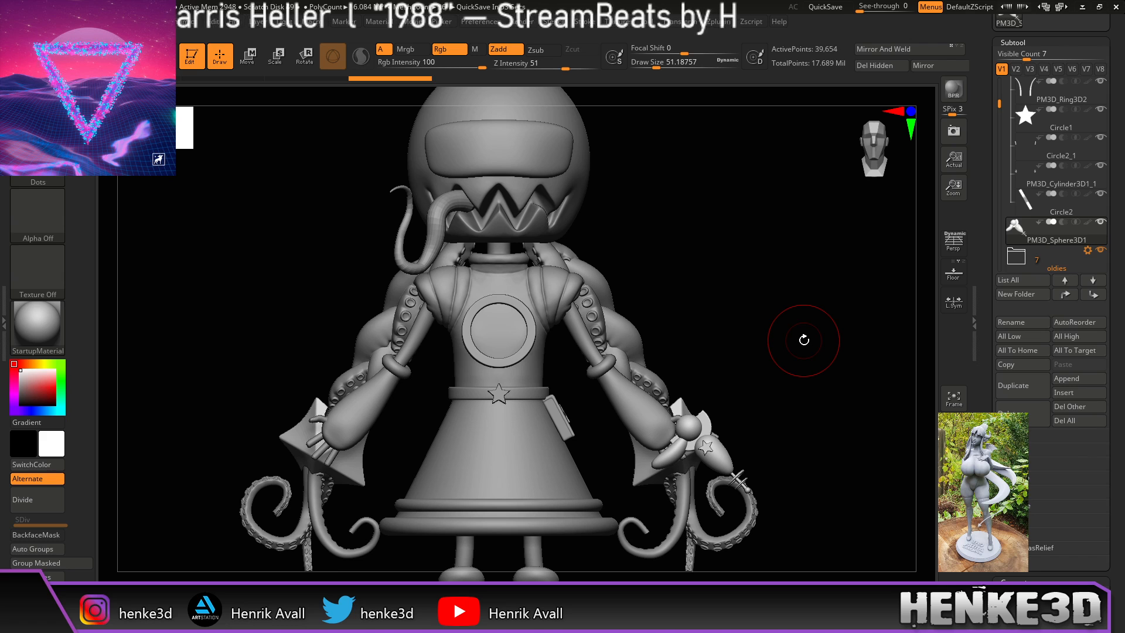
{"action": "left_click_drag", "start_coordinate": [759, 299], "coordinate": [777, 331], "text": "alt"}
{"action": "left_click_drag", "start_coordinate": [522, 381], "coordinate": [779, 413], "text": "alt"}
{"action": "left_click", "coordinate": [478, 301], "text": "alt"}
{"action": "key", "text": "shift+f"}
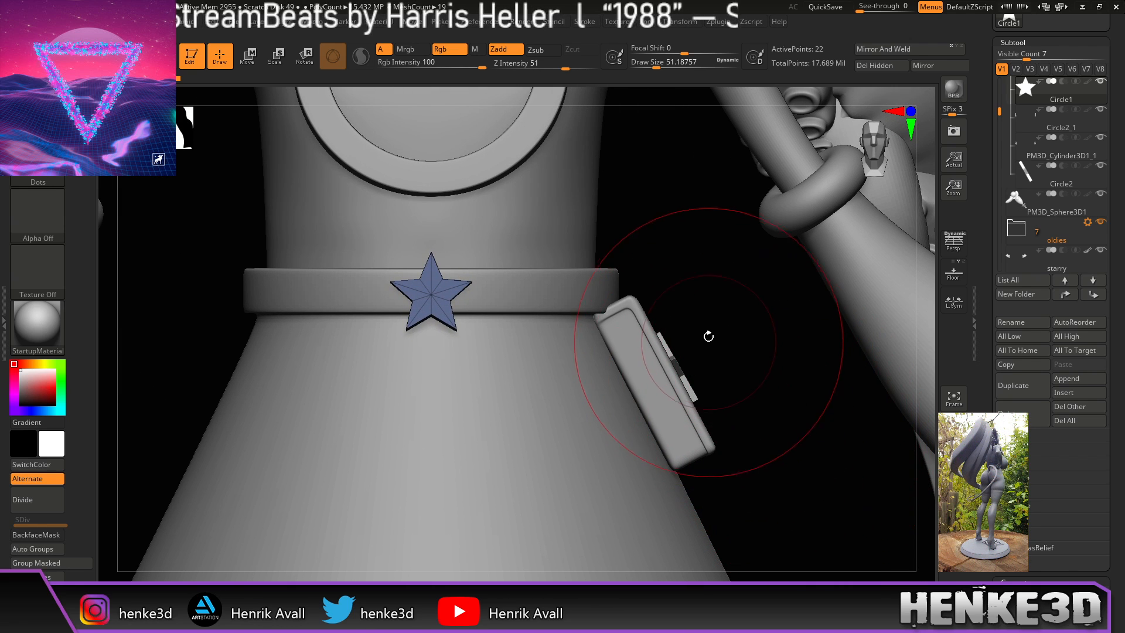
{"action": "left_click_drag", "start_coordinate": [655, 273], "coordinate": [711, 318], "text": "alt"}
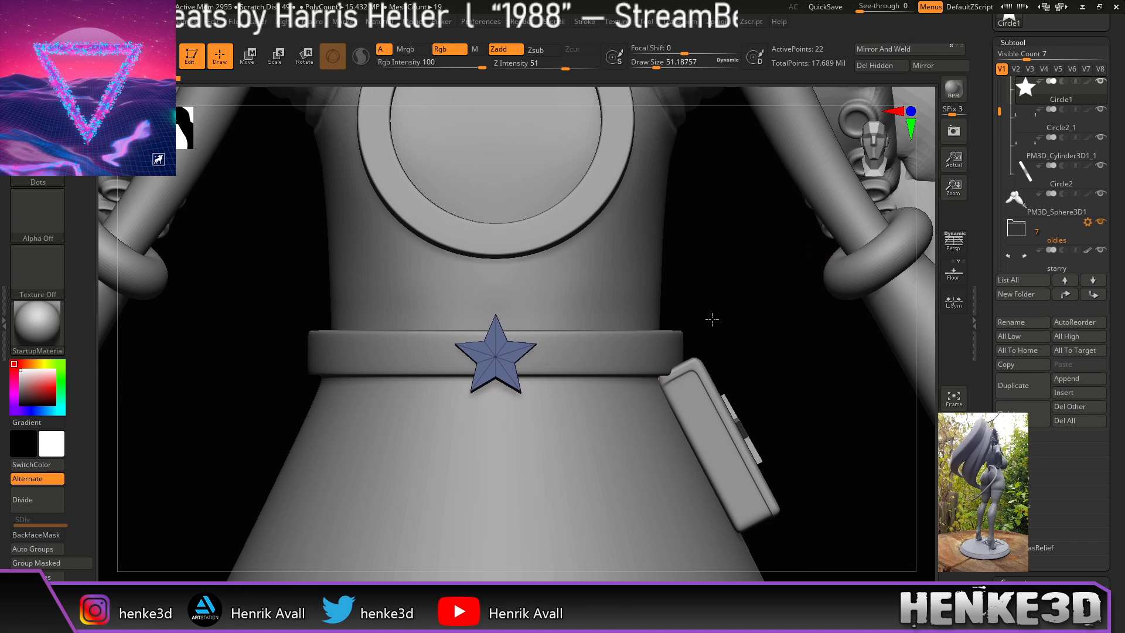
Step: Select the skirt and belt mesh and give it its own polygroup with Ctrl+W
{"action": "left_click", "coordinate": [600, 356], "text": "alt"}
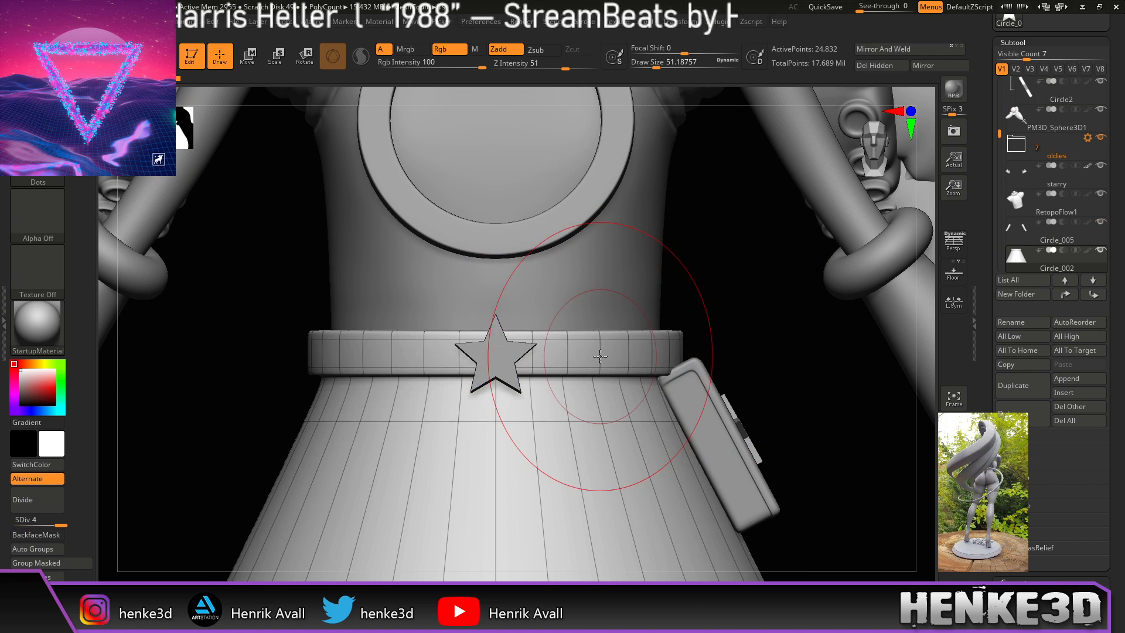
{"action": "mouse_move", "coordinate": [740, 339]}
{"action": "left_mouse_down"}
{"action": "mouse_move", "coordinate": [743, 353]}
{"action": "mouse_move", "coordinate": [726, 354]}
{"action": "mouse_move", "coordinate": [762, 373]}
{"action": "mouse_move", "coordinate": [741, 370]}
{"action": "left_mouse_up"}
{"action": "key", "text": "w"}
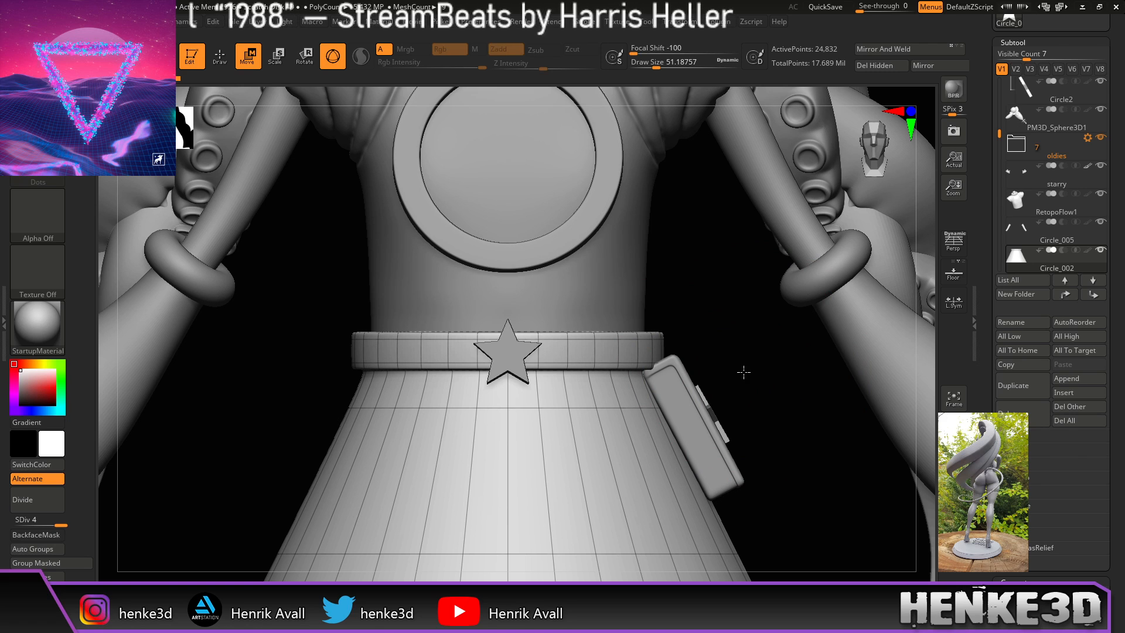
{"action": "key", "text": "ctrl+w"}
{"action": "left_click_drag", "start_coordinate": [722, 347], "coordinate": [745, 329], "text": "alt"}
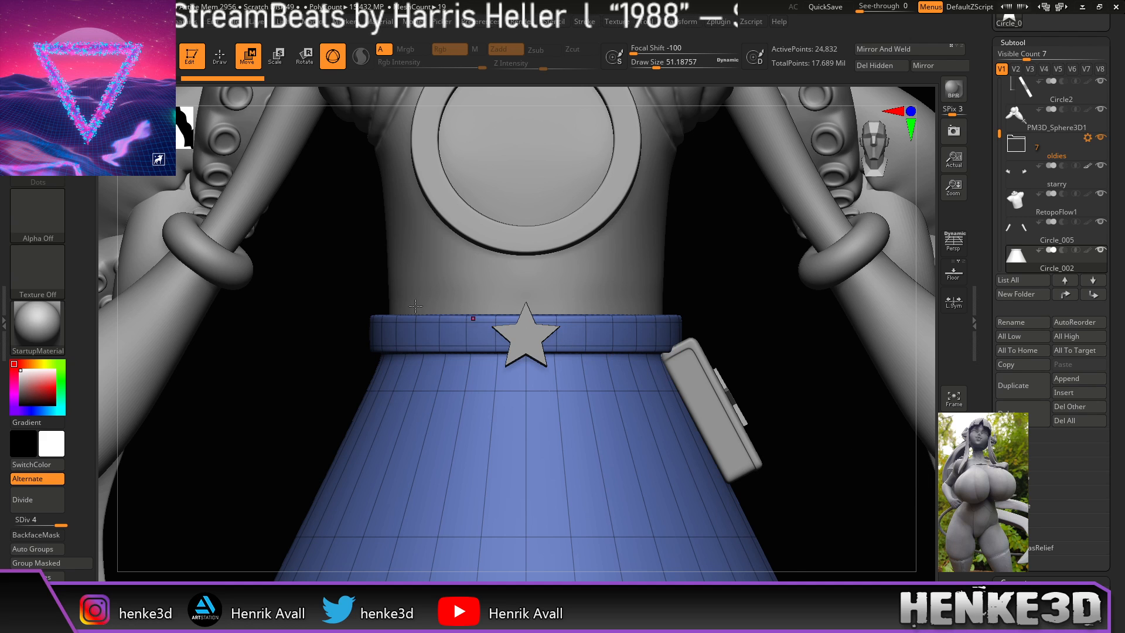
Step: Solo the skirt, mask its top band, set SDiv to 1, invert the mask, and unsolo
{"action": "left_click", "coordinate": [954, 510]}
{"action": "left_click_drag", "start_coordinate": [797, 374], "coordinate": [807, 306], "text": "alt"}
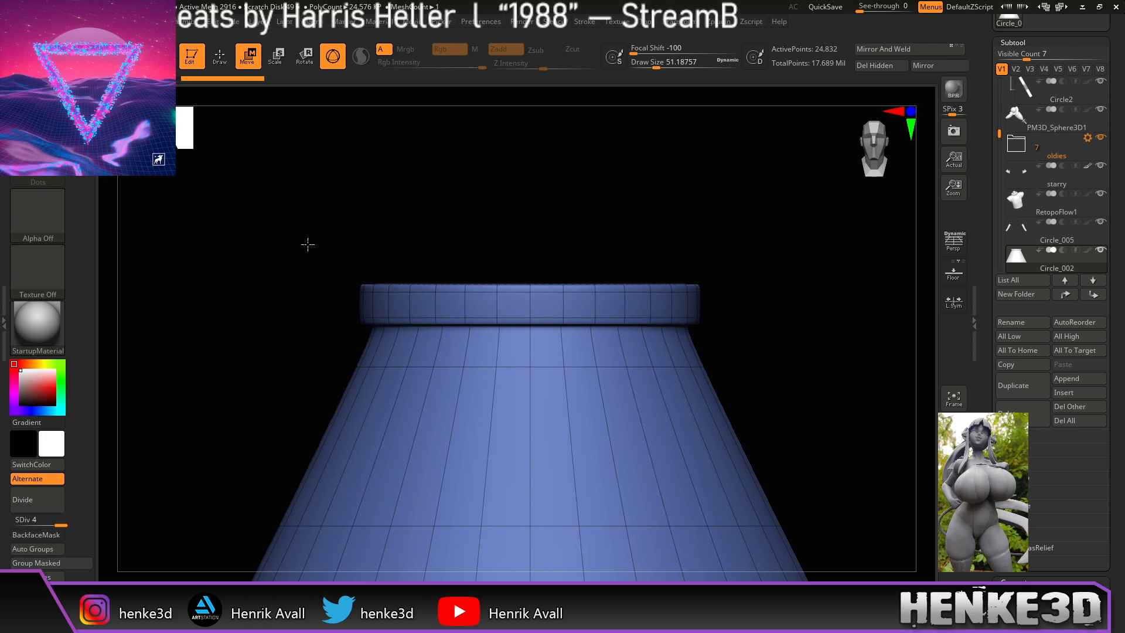
{"action": "mouse_move", "coordinate": [263, 174]}
{"action": "left_mouse_down", "text": "ctrl"}
{"action": "mouse_move", "coordinate": [796, 312]}
{"action": "mouse_move", "coordinate": [796, 301]}
{"action": "left_mouse_up", "text": "ctrl"}
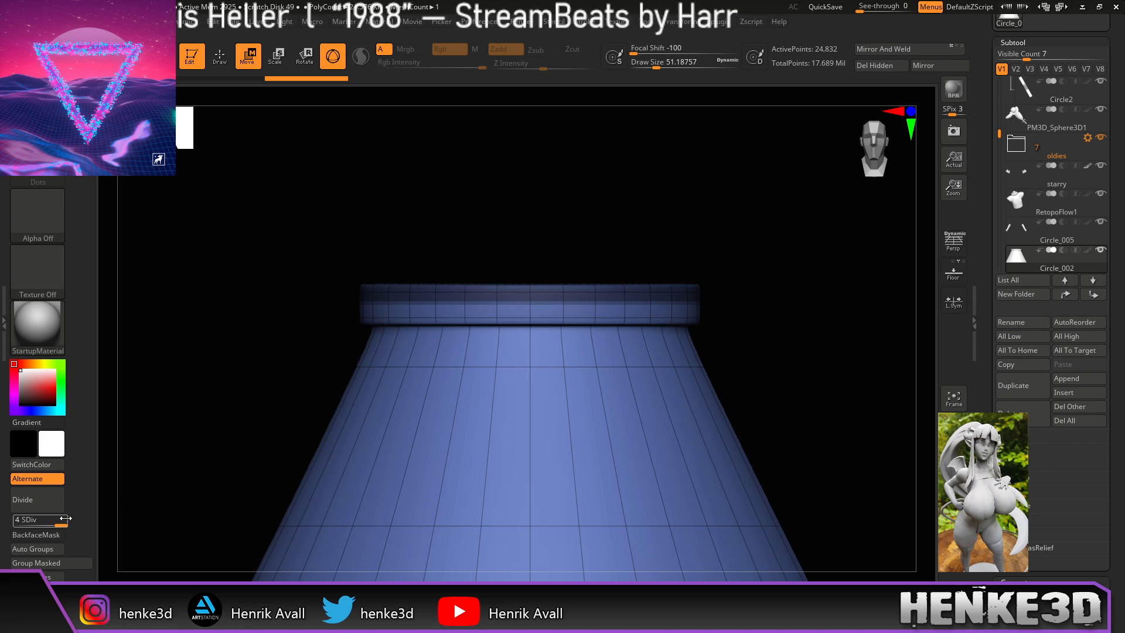
{"action": "left_click_drag", "start_coordinate": [0, 521], "coordinate": [0, 521]}
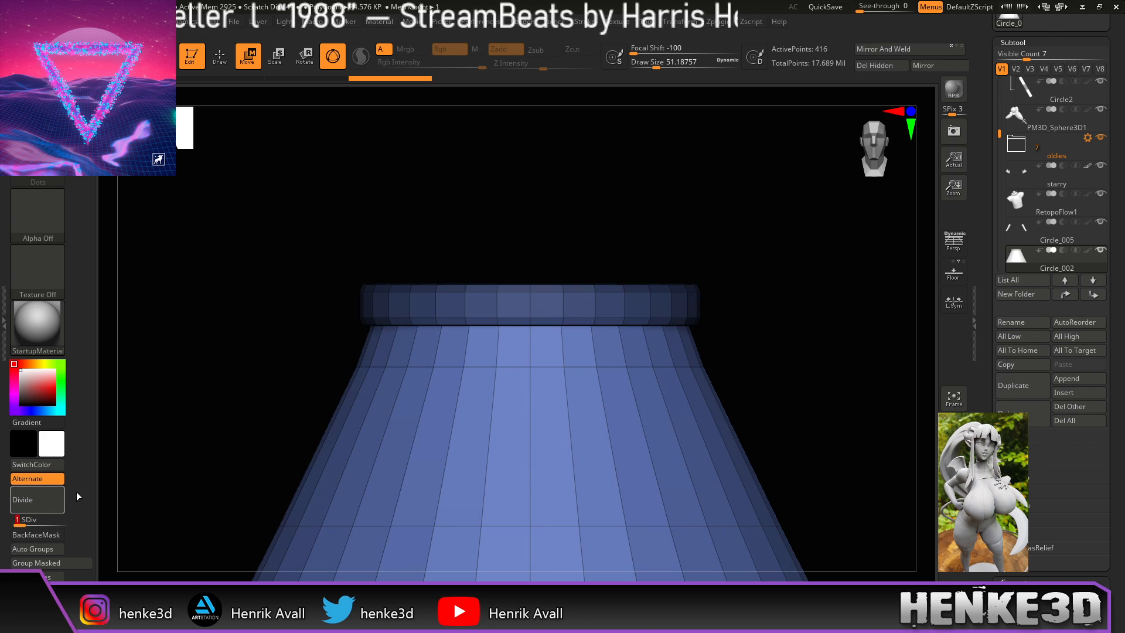
{"action": "left_click", "coordinate": [848, 302], "text": "ctrl"}
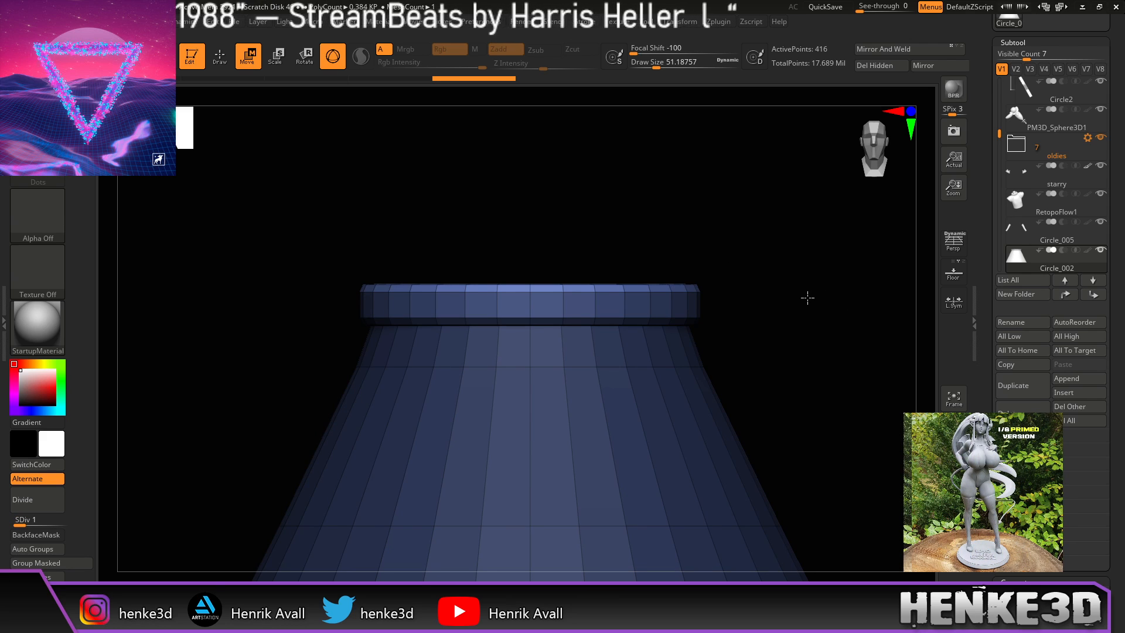
{"action": "left_click_drag", "start_coordinate": [808, 298], "coordinate": [816, 333], "text": "alt"}
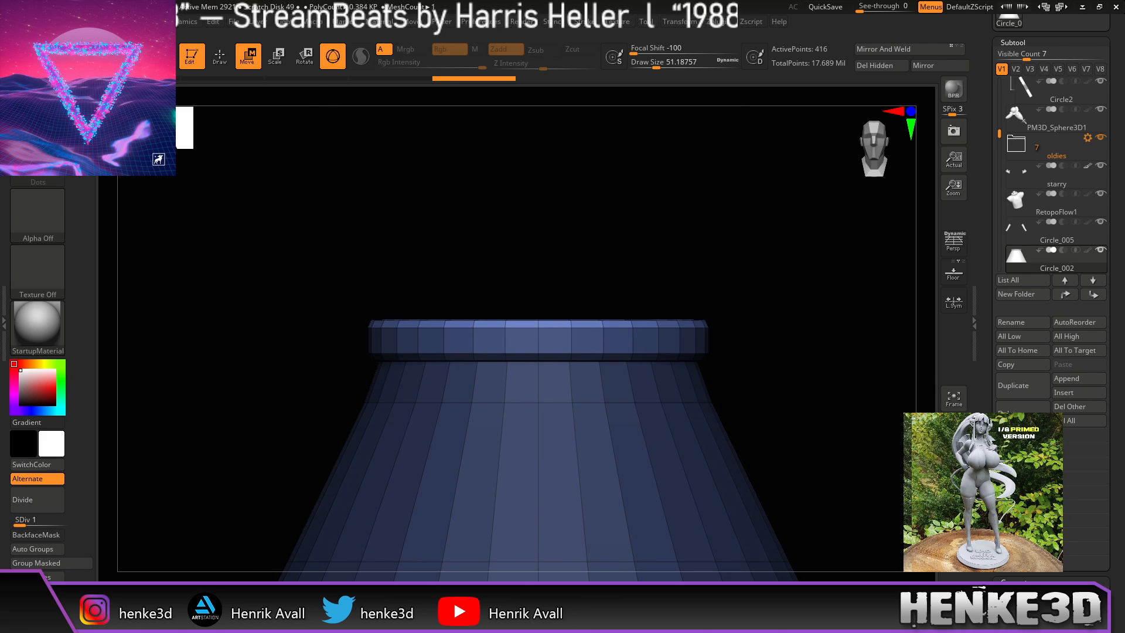
{"action": "left_click", "coordinate": [954, 510]}
Step: Frame the character and move the transform gizmo down to the belt
{"action": "left_click_drag", "start_coordinate": [841, 369], "coordinate": [751, 391], "text": "alt"}
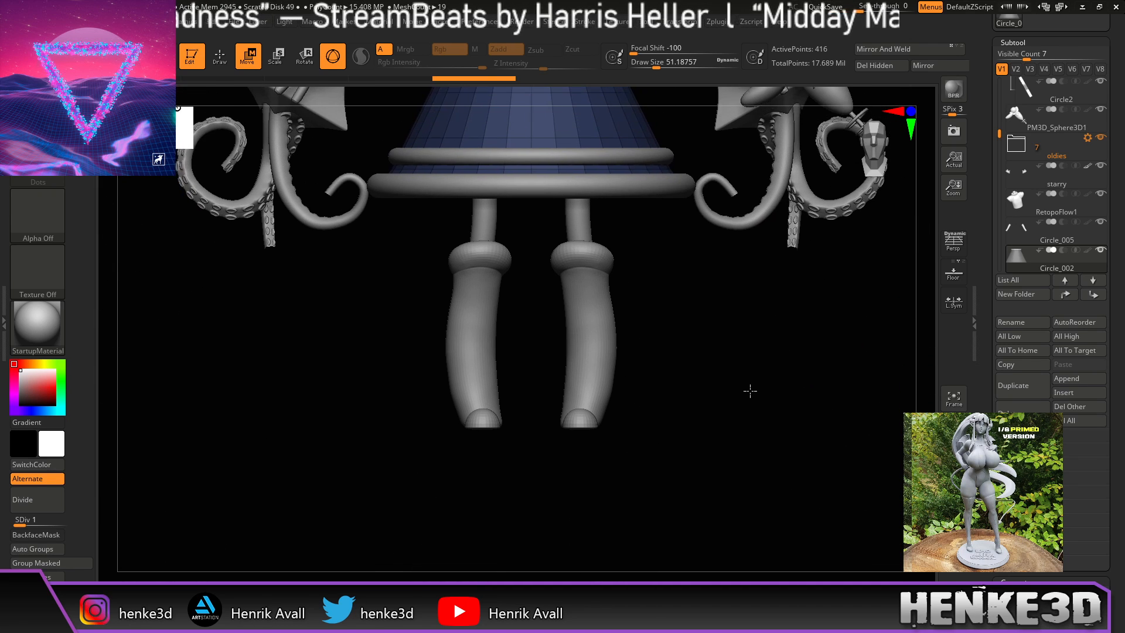
{"action": "key", "text": "f"}
{"action": "key", "text": "f"}
{"action": "left_click_drag", "start_coordinate": [674, 255], "coordinate": [699, 343], "text": "alt"}
{"action": "left_click_drag", "start_coordinate": [530, 179], "coordinate": [529, 414], "text": "alt"}
{"action": "left_click_drag", "start_coordinate": [771, 414], "coordinate": [719, 208], "text": "alt"}
{"action": "left_click_drag", "start_coordinate": [732, 249], "coordinate": [764, 379], "text": "alt"}
{"action": "left_click_drag", "start_coordinate": [648, 345], "coordinate": [673, 331], "text": "alt"}
{"action": "left_click_drag", "start_coordinate": [492, 199], "coordinate": [493, 273], "text": "alt"}
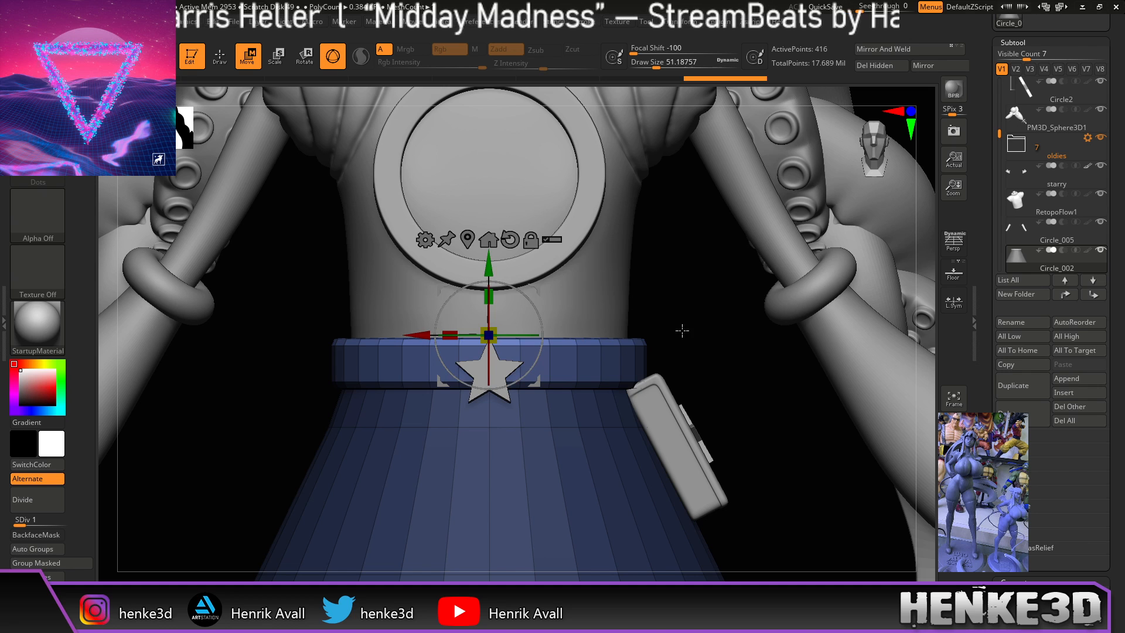
{"action": "left_click_drag", "start_coordinate": [703, 342], "coordinate": [778, 381], "text": "alt"}
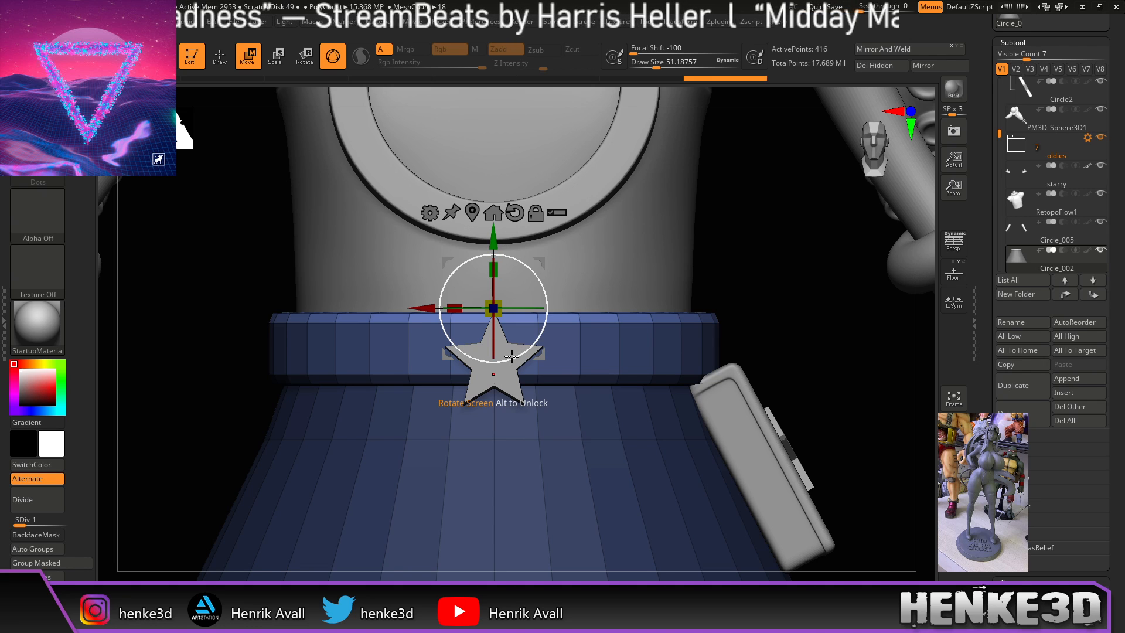
Step: Select the belt star and push it slightly up and outward from the belt
{"action": "left_click", "coordinate": [513, 366], "text": "alt"}
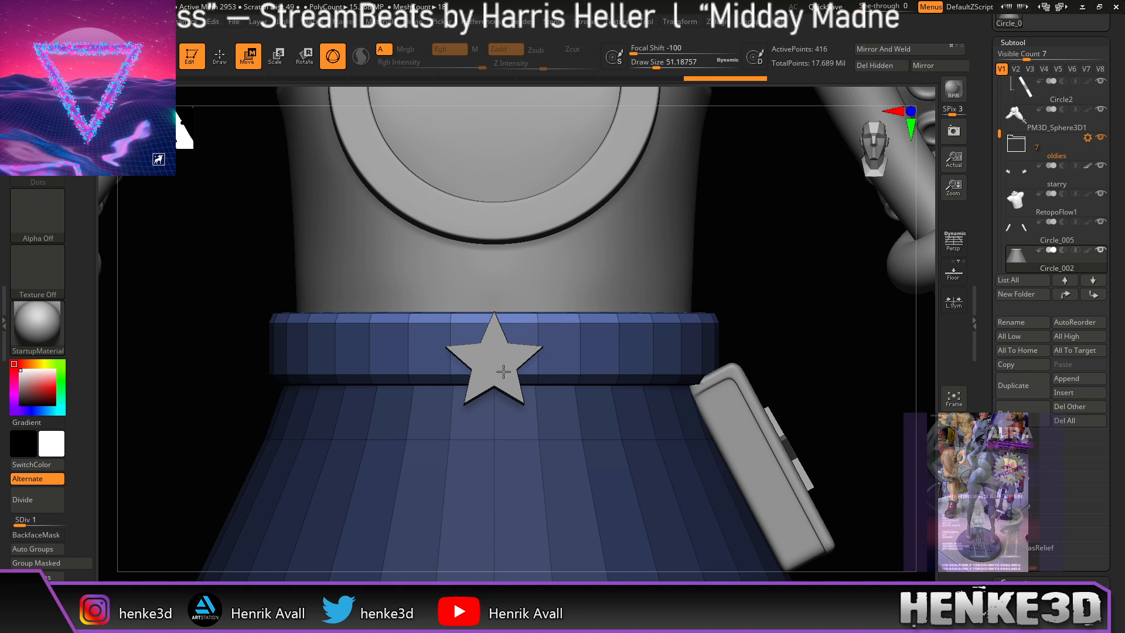
{"action": "left_click_drag", "start_coordinate": [759, 299], "coordinate": [811, 299]}
{"action": "left_click_drag", "start_coordinate": [491, 289], "coordinate": [490, 281]}
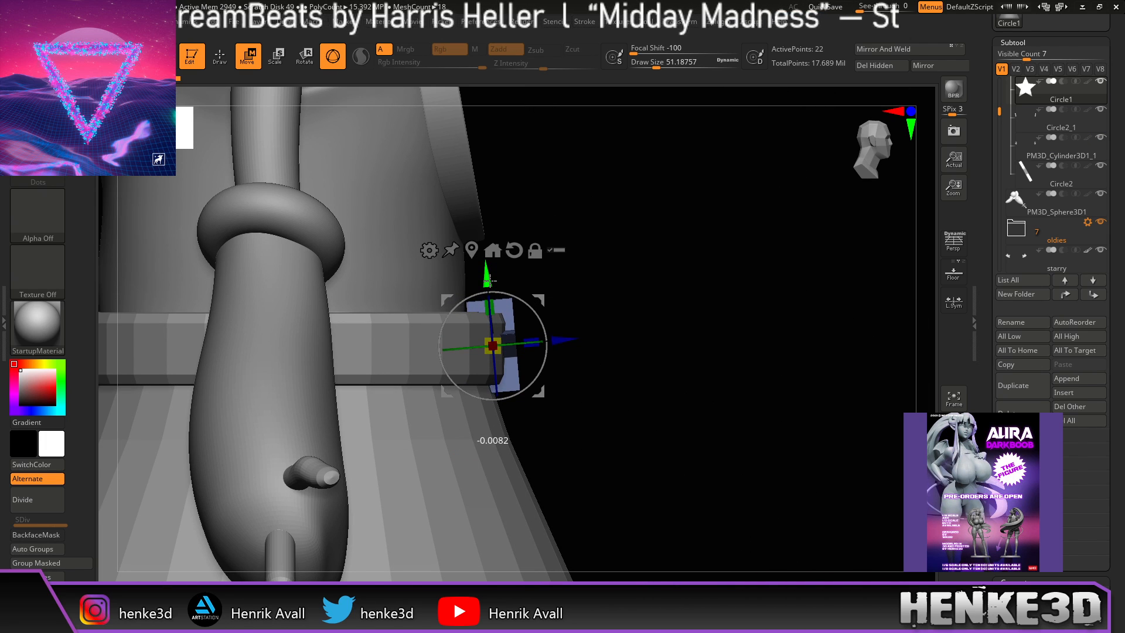
{"action": "left_click_drag", "start_coordinate": [678, 335], "coordinate": [709, 359], "text": "alt"}
{"action": "left_click_drag", "start_coordinate": [586, 352], "coordinate": [609, 371]}
{"action": "left_click_drag", "start_coordinate": [703, 360], "coordinate": [734, 330]}
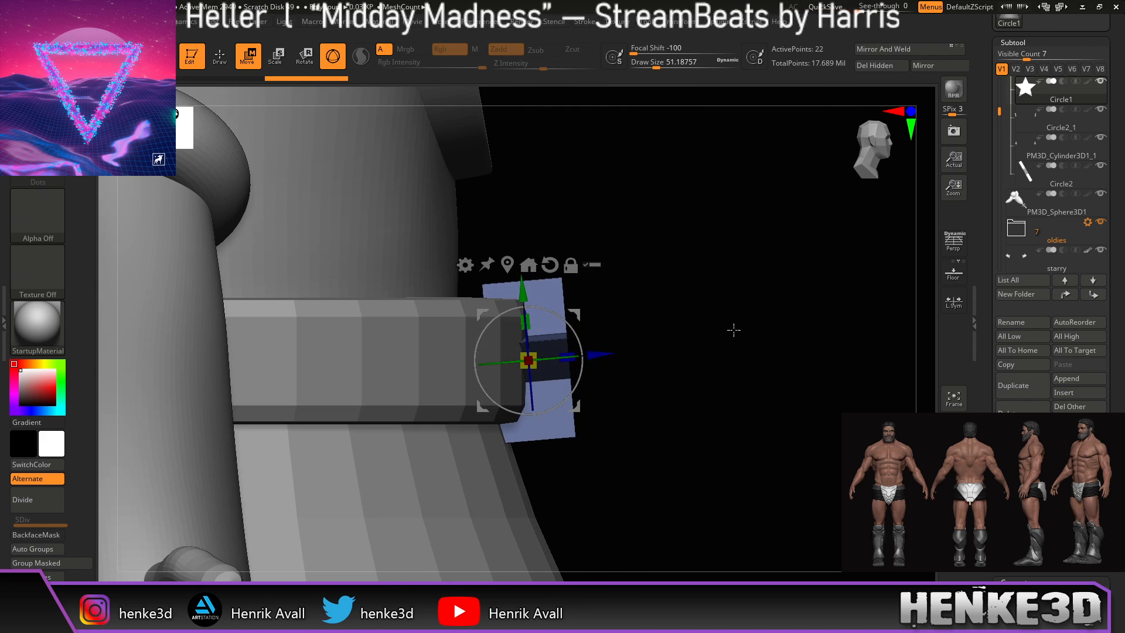
{"action": "mouse_move", "coordinate": [607, 360]}
{"action": "left_mouse_down"}
{"action": "mouse_move", "coordinate": [648, 357]}
{"action": "mouse_move", "coordinate": [601, 372]}
{"action": "left_mouse_up"}
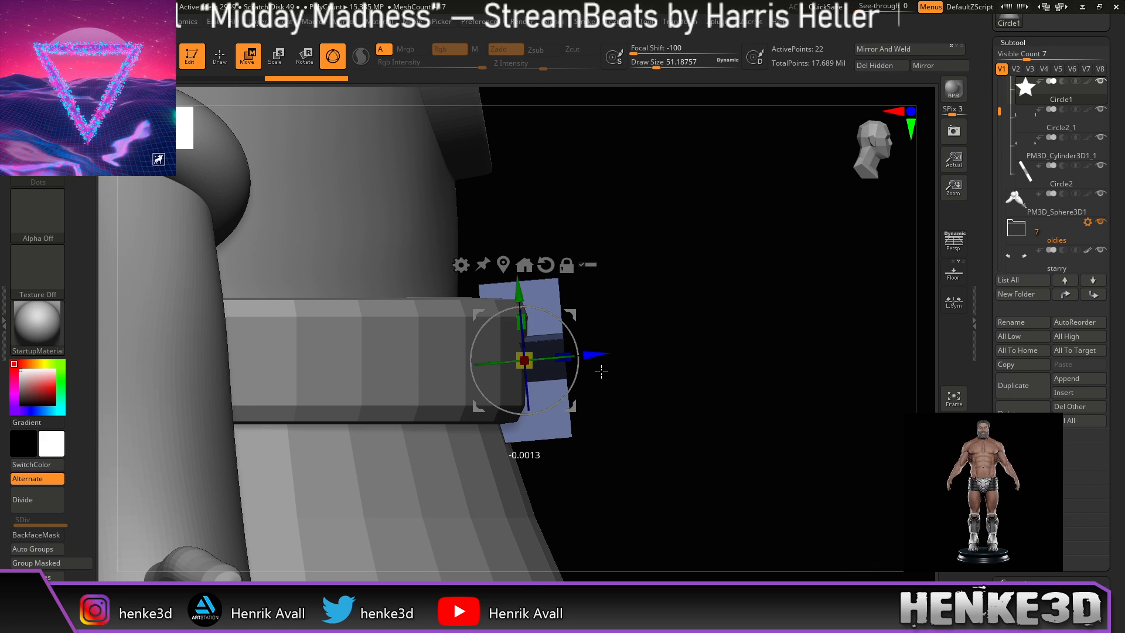
{"action": "left_click_drag", "start_coordinate": [738, 378], "coordinate": [689, 383]}
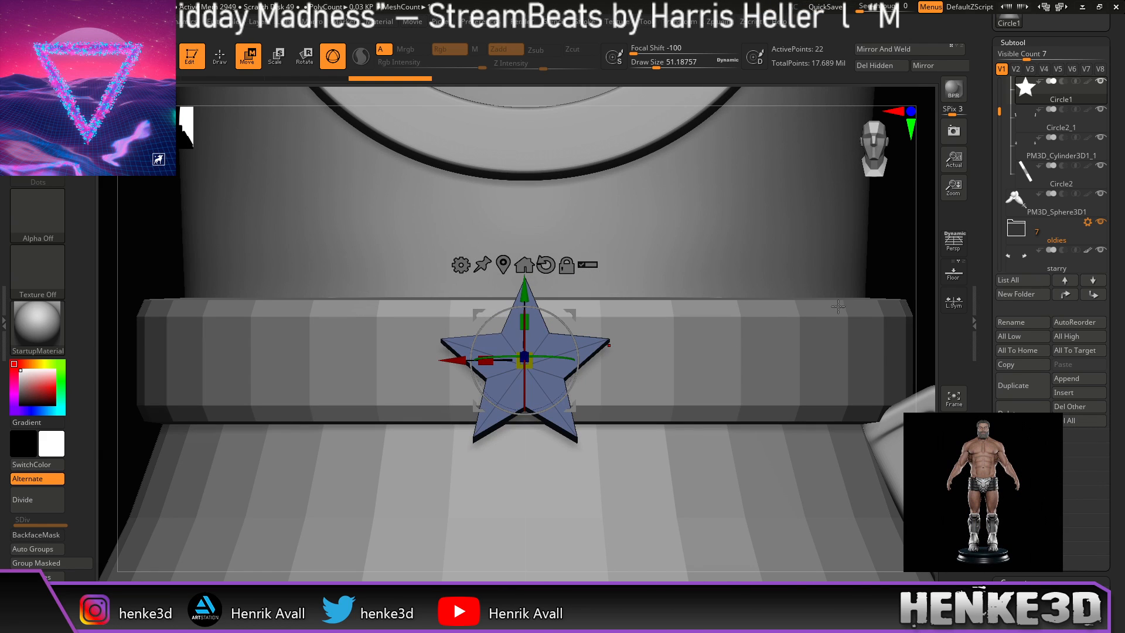
Step: Return to Draw mode and solo the star subtool, zooming in on it
{"action": "left_click_drag", "start_coordinate": [886, 268], "coordinate": [802, 298]}
{"action": "left_click_drag", "start_coordinate": [362, 269], "coordinate": [368, 266]}
{"action": "left_click_drag", "start_coordinate": [305, 326], "coordinate": [471, 371]}
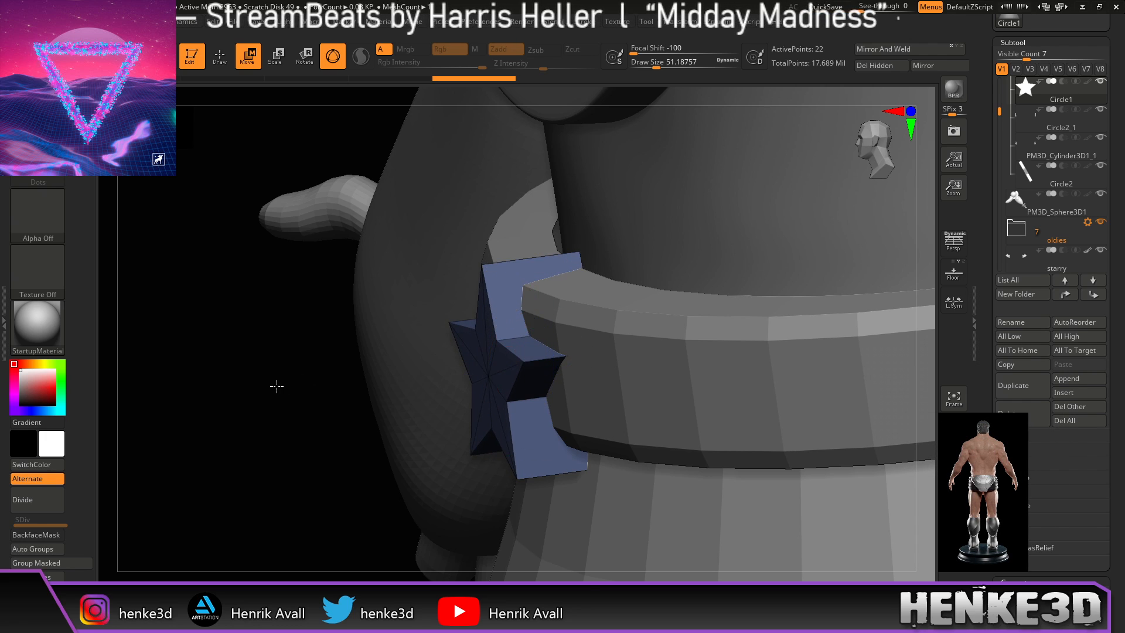
{"action": "left_click_drag", "start_coordinate": [276, 384], "coordinate": [272, 388]}
{"action": "left_click_drag", "start_coordinate": [170, 345], "coordinate": [207, 355]}
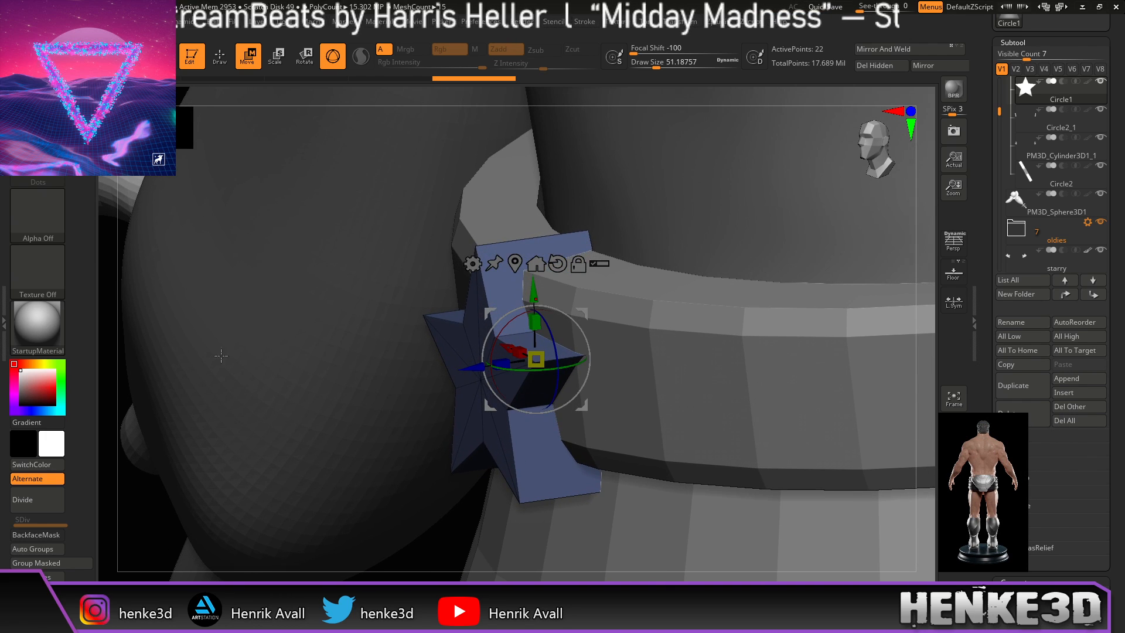
{"action": "mouse_move", "coordinate": [456, 540]}
{"action": "left_mouse_down"}
{"action": "mouse_move", "coordinate": [258, 357]}
{"action": "mouse_move", "coordinate": [227, 342]}
{"action": "mouse_move", "coordinate": [226, 354]}
{"action": "left_mouse_up"}
{"action": "key", "text": "q"}
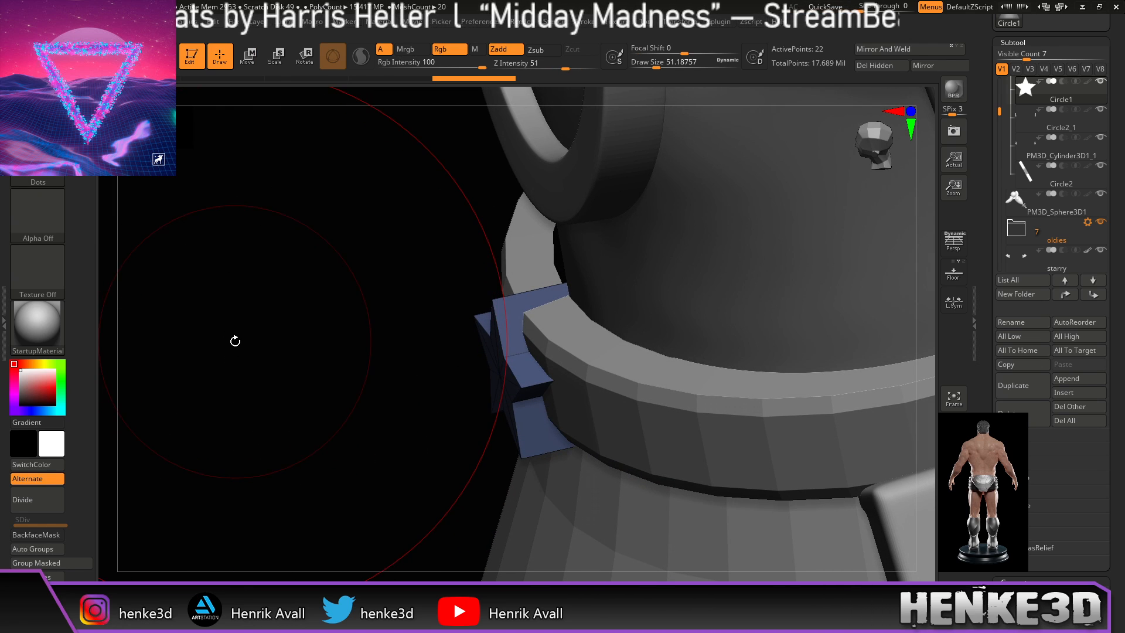
{"action": "left_click_drag", "start_coordinate": [297, 331], "coordinate": [227, 315]}
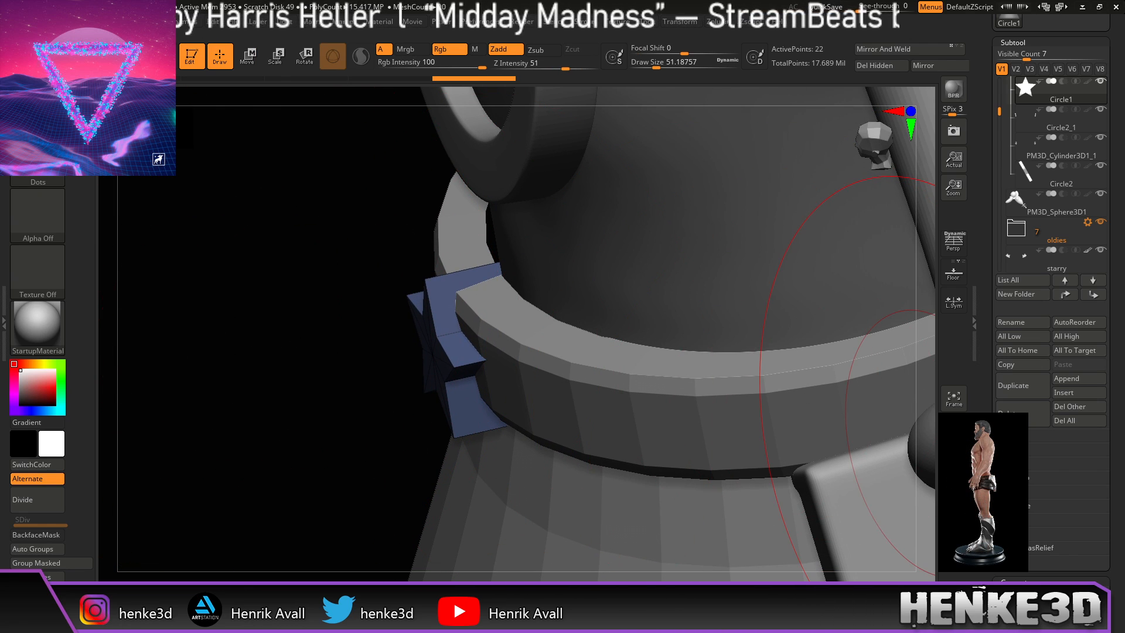
{"action": "left_click", "coordinate": [954, 434]}
{"action": "left_click_drag", "start_coordinate": [585, 317], "coordinate": [704, 346], "text": "alt"}
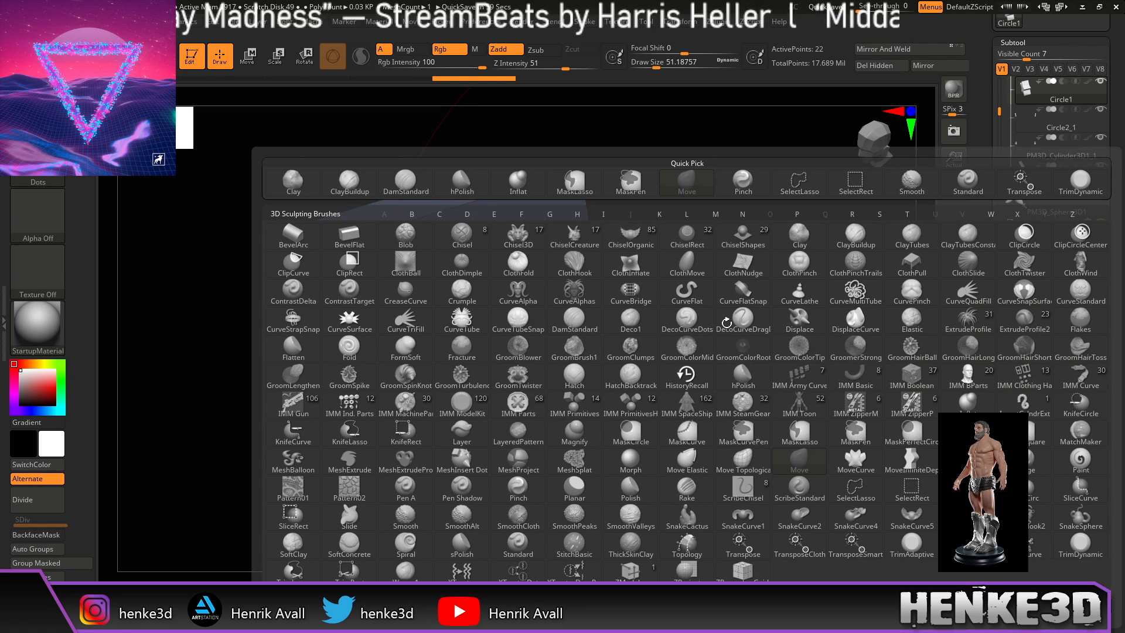
Step: Insert a polyloop through the star's side face with ZModeler, then view it from the front
{"action": "key", "text": "z"}
{"action": "key", "text": "m"}
{"action": "left_click_drag", "start_coordinate": [739, 361], "coordinate": [702, 364]}
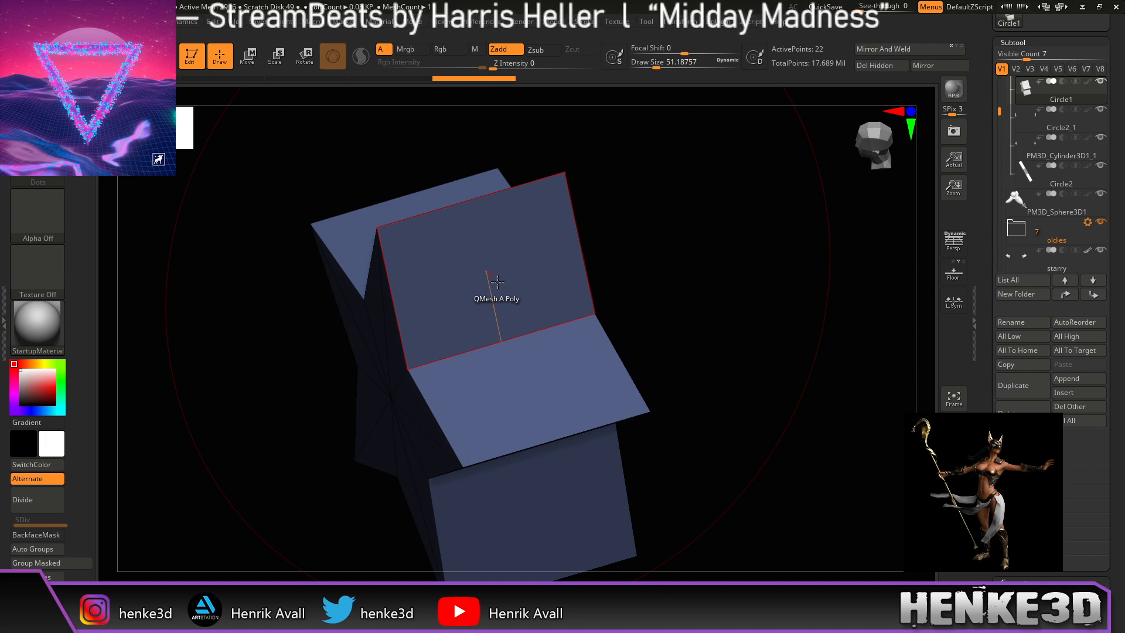
{"action": "key", "text": "space"}
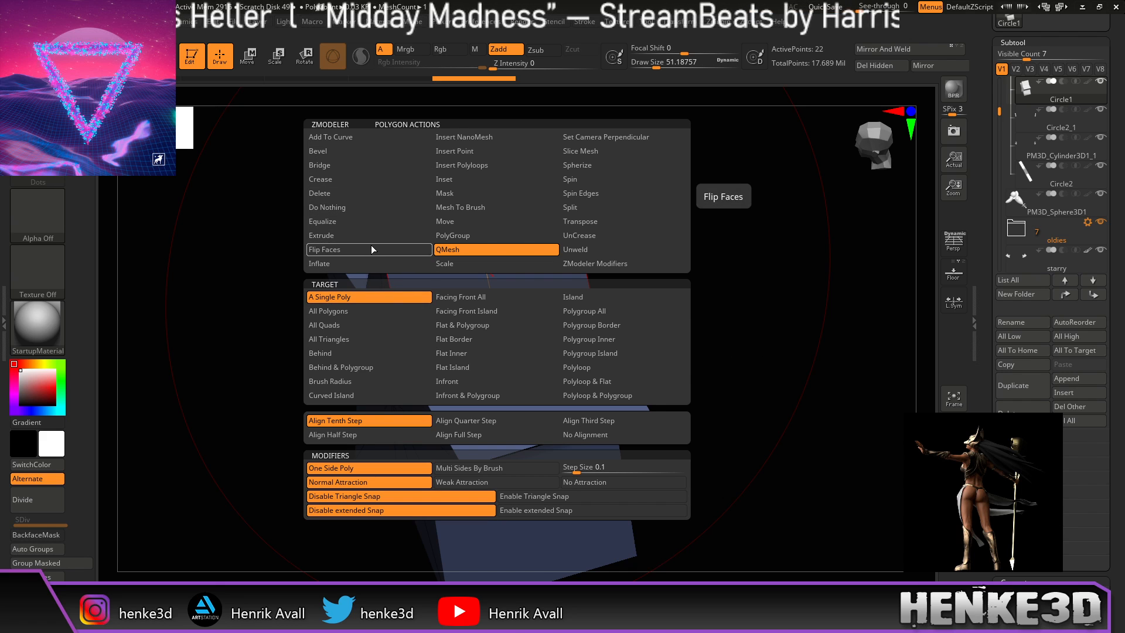
{"action": "left_click", "coordinate": [488, 167]}
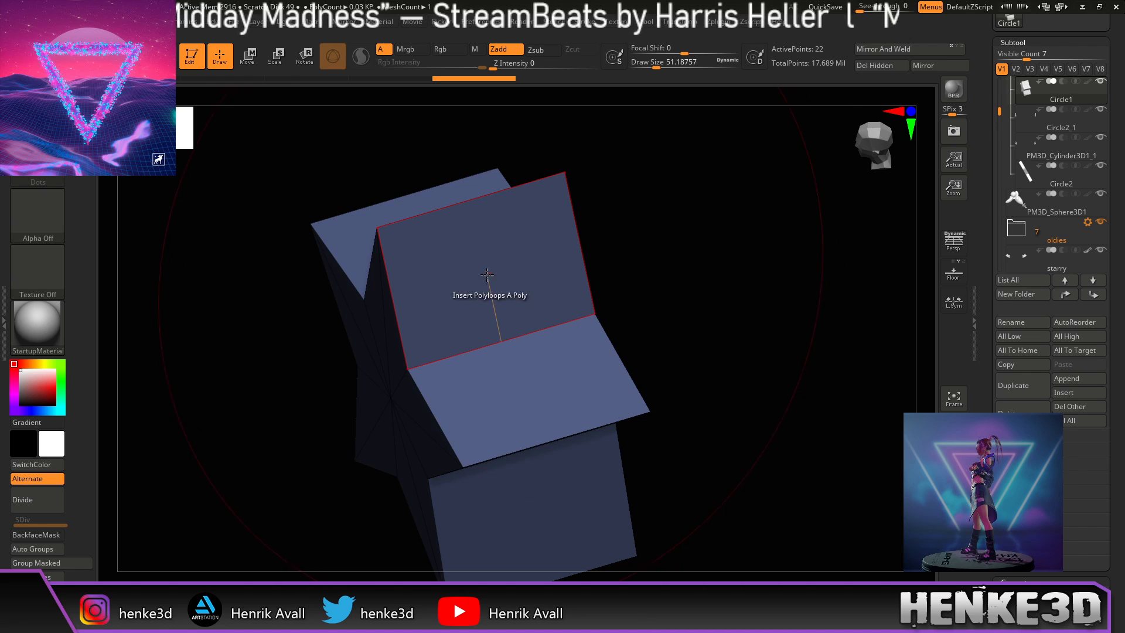
{"action": "left_click", "coordinate": [481, 260]}
{"action": "left_click_drag", "start_coordinate": [624, 318], "coordinate": [680, 319]}
{"action": "key", "text": "space"}
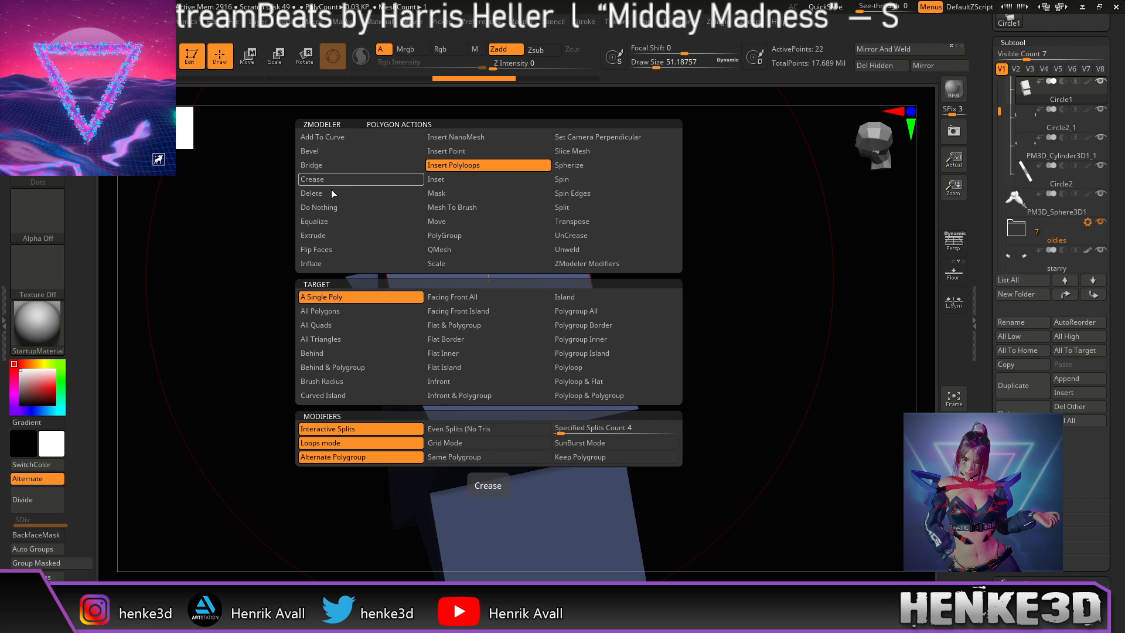
{"action": "left_click_drag", "start_coordinate": [711, 267], "coordinate": [762, 319]}
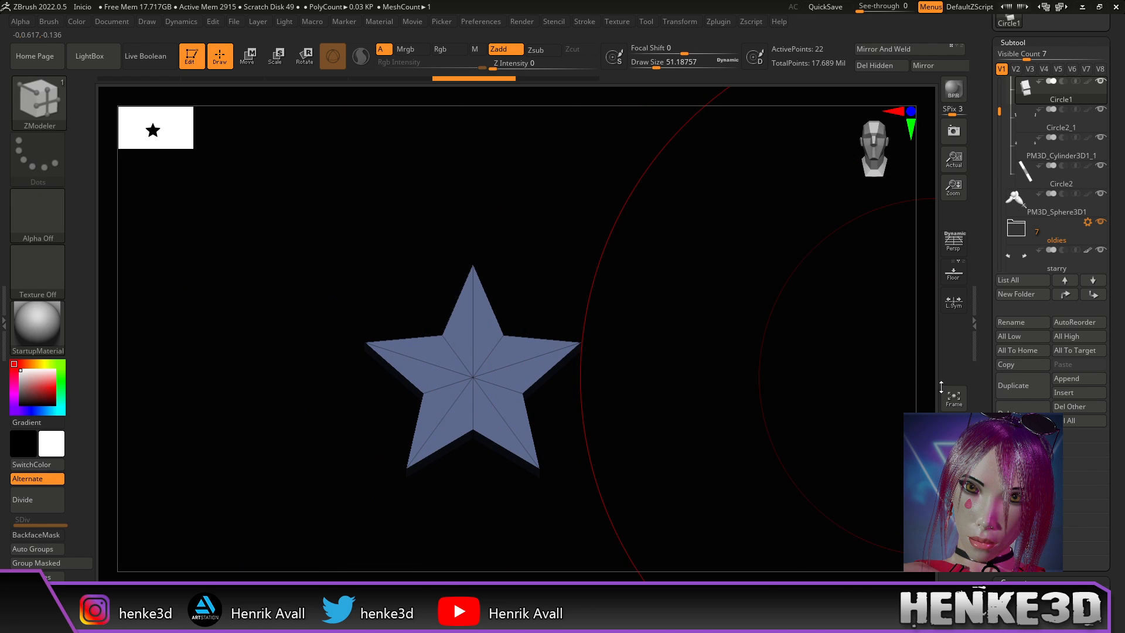
Step: Turn Solo off, make the star subtool active and frame the belt star in front view
{"action": "left_click", "coordinate": [954, 482]}
{"action": "left_click", "coordinate": [924, 369], "text": "alt"}
{"action": "left_click_drag", "start_coordinate": [925, 370], "coordinate": [816, 326], "text": "alt"}
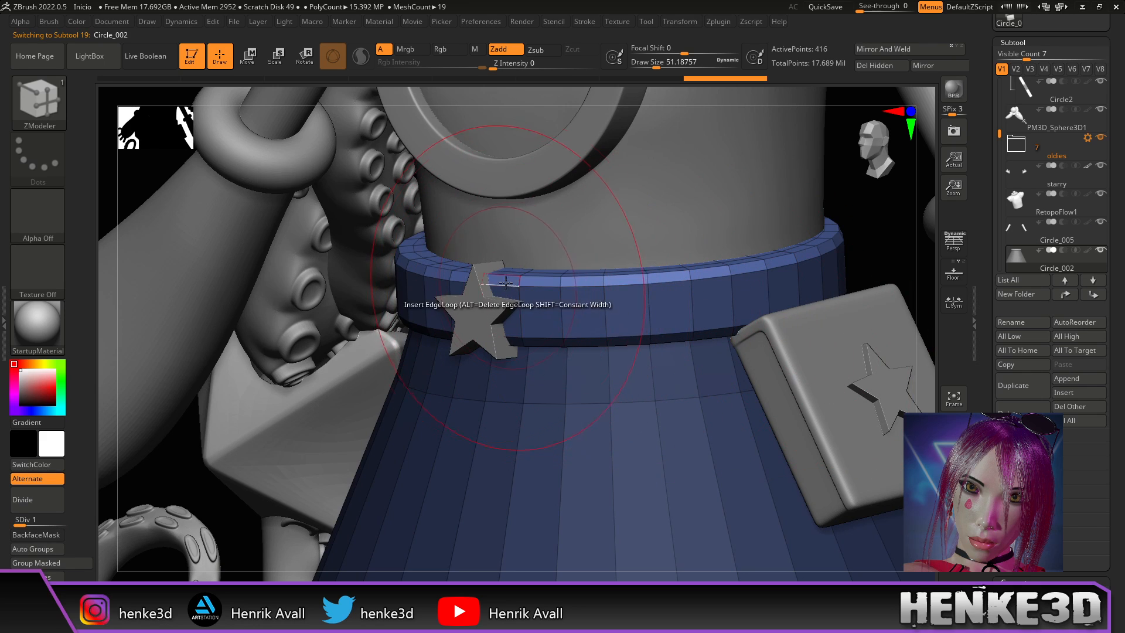
{"action": "mouse_move", "coordinate": [857, 265]}
{"action": "left_mouse_down"}
{"action": "mouse_move", "coordinate": [842, 269]}
{"action": "mouse_move", "coordinate": [851, 256]}
{"action": "left_mouse_up"}
{"action": "left_click_drag", "start_coordinate": [871, 206], "coordinate": [772, 309], "text": "alt"}
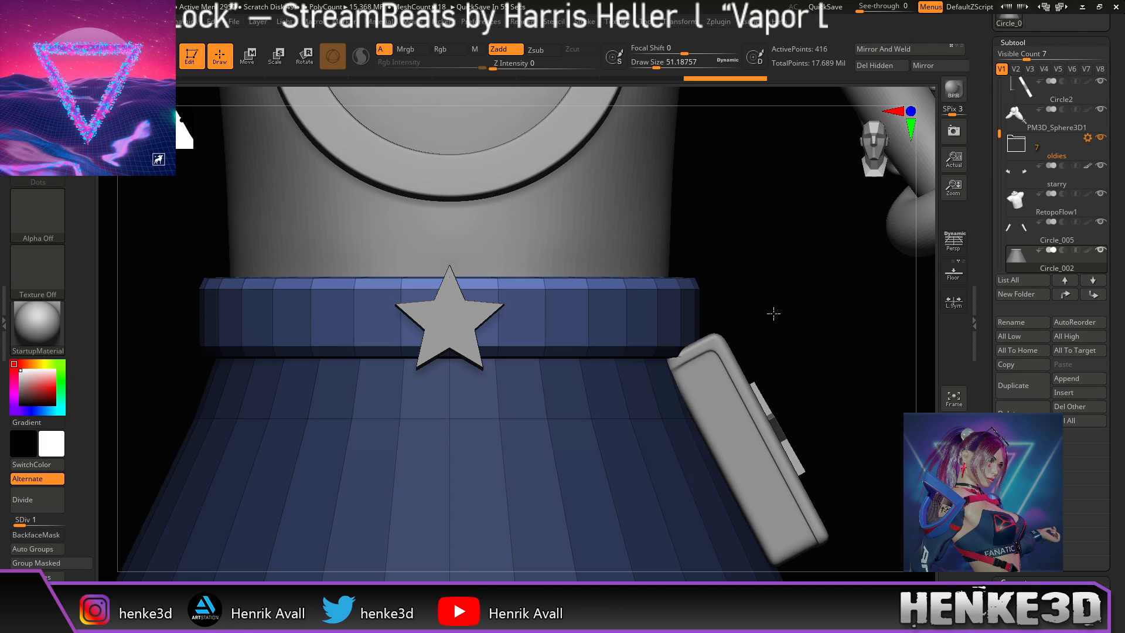
{"action": "left_click", "coordinate": [448, 317], "text": "alt"}
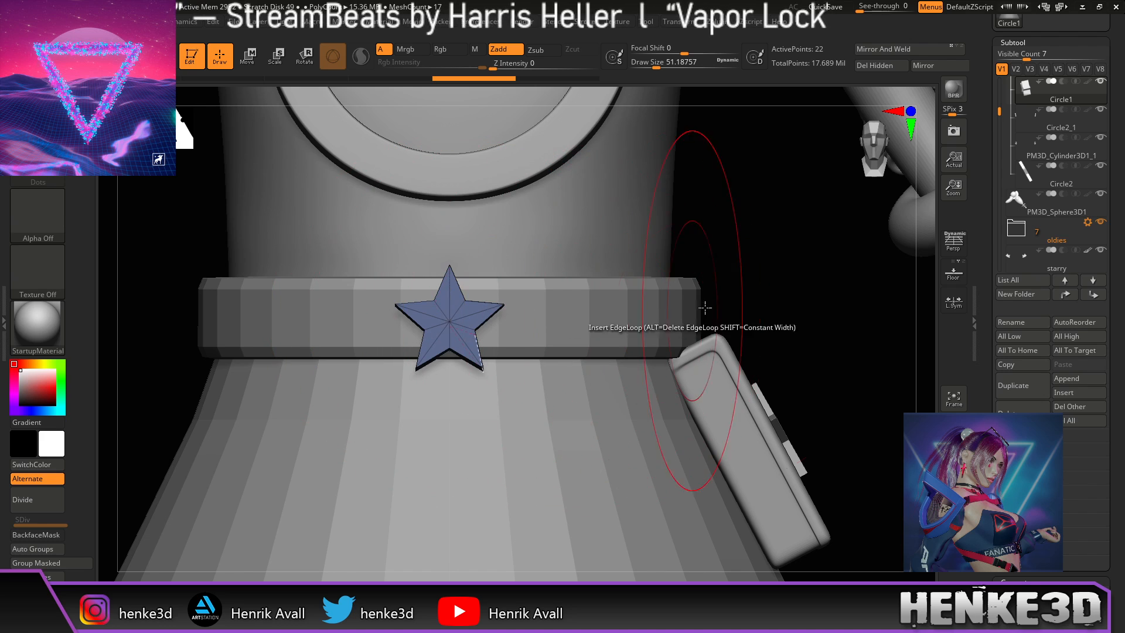
{"action": "left_click_drag", "start_coordinate": [741, 274], "coordinate": [724, 320], "text": "alt"}
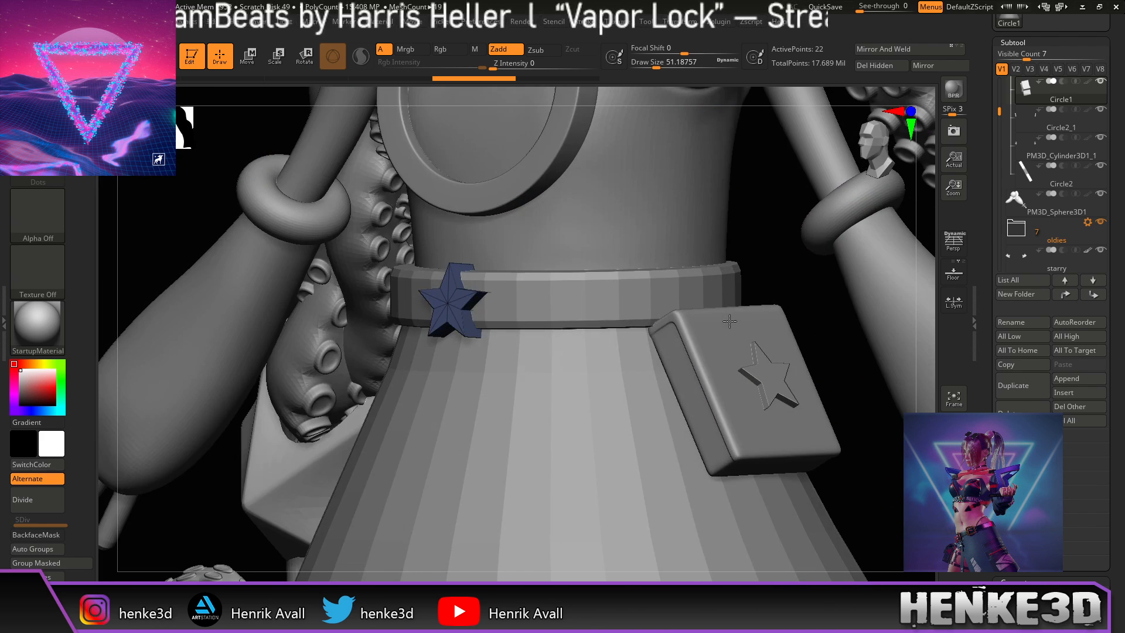
{"action": "mouse_move", "coordinate": [803, 311]}
{"action": "left_mouse_down", "text": "alt"}
{"action": "mouse_move", "coordinate": [789, 303]}
{"action": "mouse_move", "coordinate": [762, 325]}
{"action": "left_mouse_up", "text": "alt"}
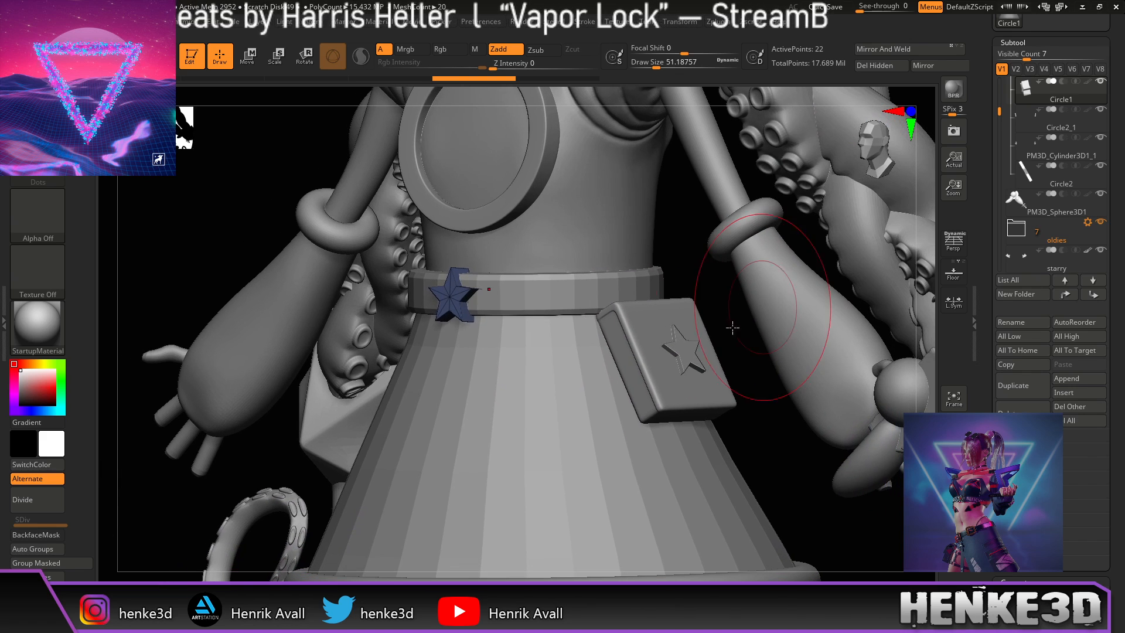
{"action": "left_click_drag", "start_coordinate": [800, 451], "coordinate": [679, 506], "text": "alt"}
{"action": "left_click_drag", "start_coordinate": [832, 295], "coordinate": [848, 289]}
{"action": "left_click_drag", "start_coordinate": [528, 332], "coordinate": [539, 338], "text": "alt"}
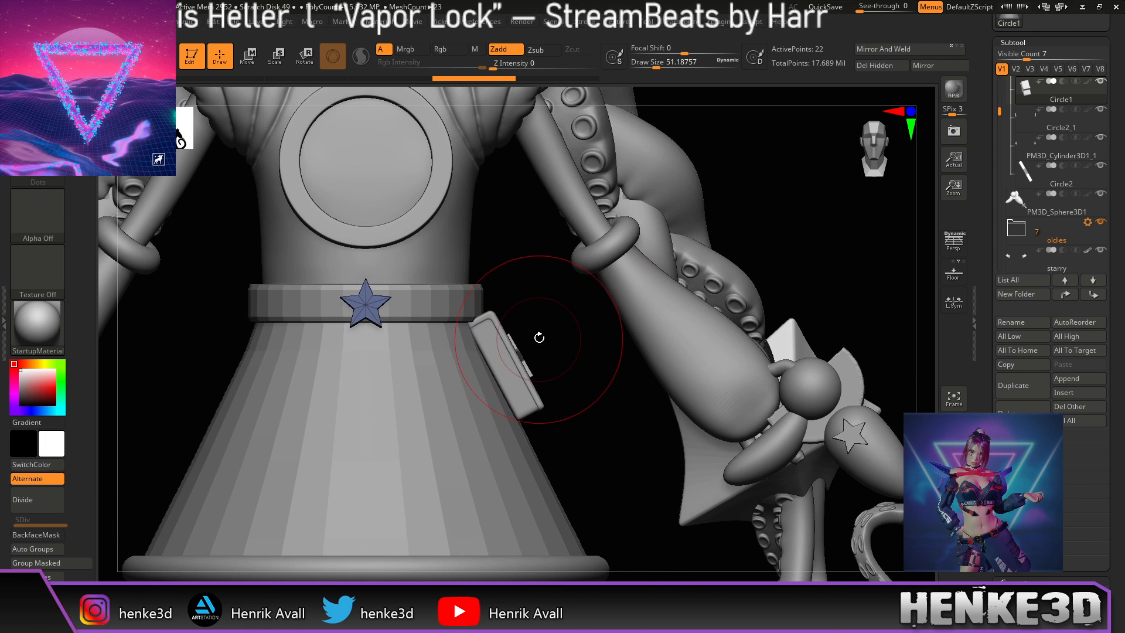
{"action": "left_click_drag", "start_coordinate": [1043, 44], "coordinate": [1040, 247]}
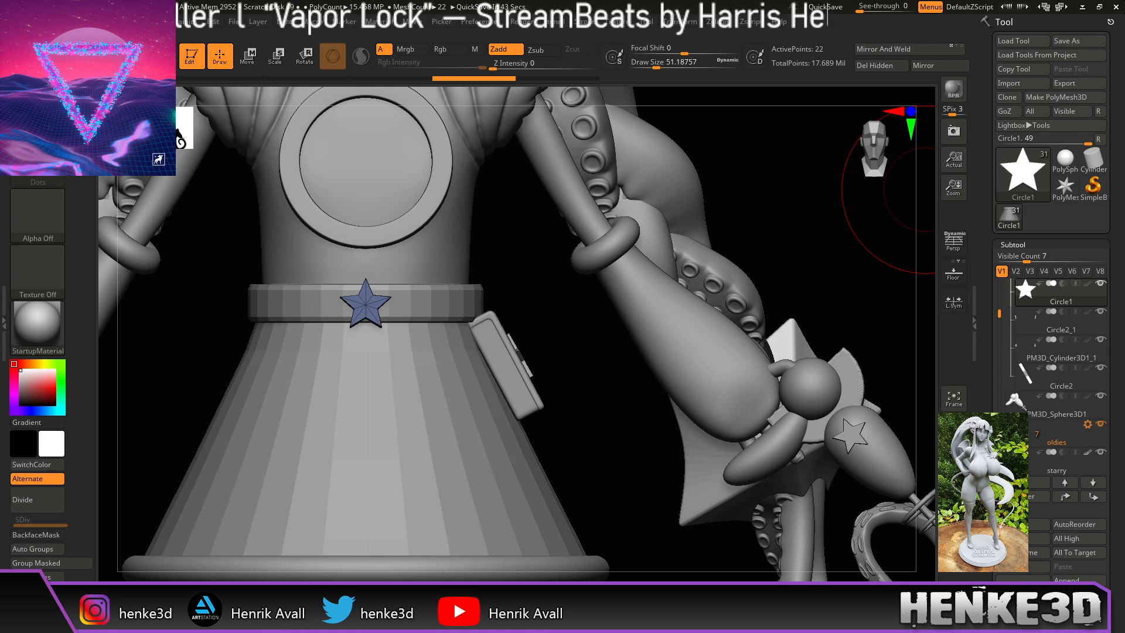
Step: Bring the Blender window onscreen, maximize it and clear the scene selection
{"action": "left_click_drag", "start_coordinate": [1124, 37], "coordinate": [755, 144]}
{"action": "left_click_drag", "start_coordinate": [1115, 145], "coordinate": [690, 0]}
{"action": "left_click", "coordinate": [571, 279]}
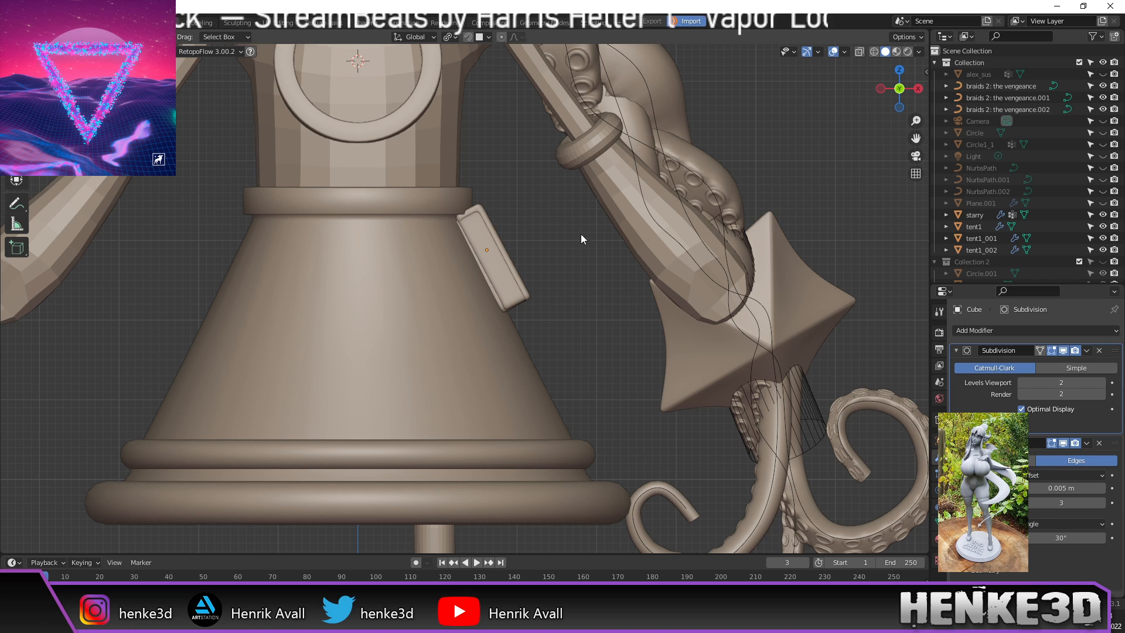
Step: Send the character from Blender with GoZ and accept the import in ZBrush
{"action": "key", "text": "alt+Tab"}
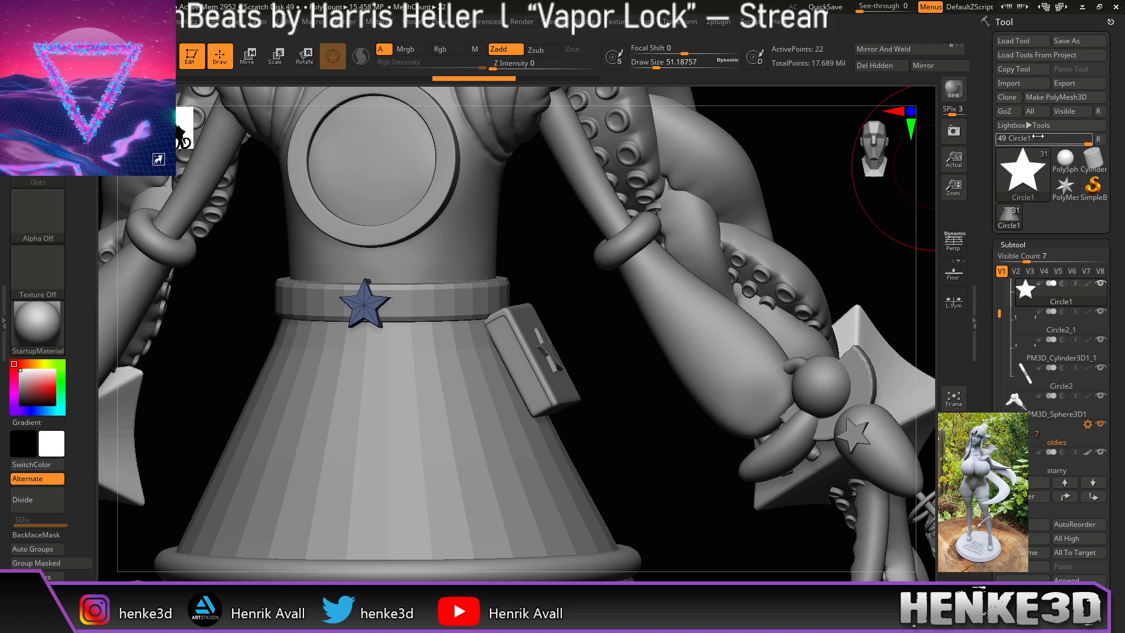
{"action": "left_click", "coordinate": [1011, 111]}
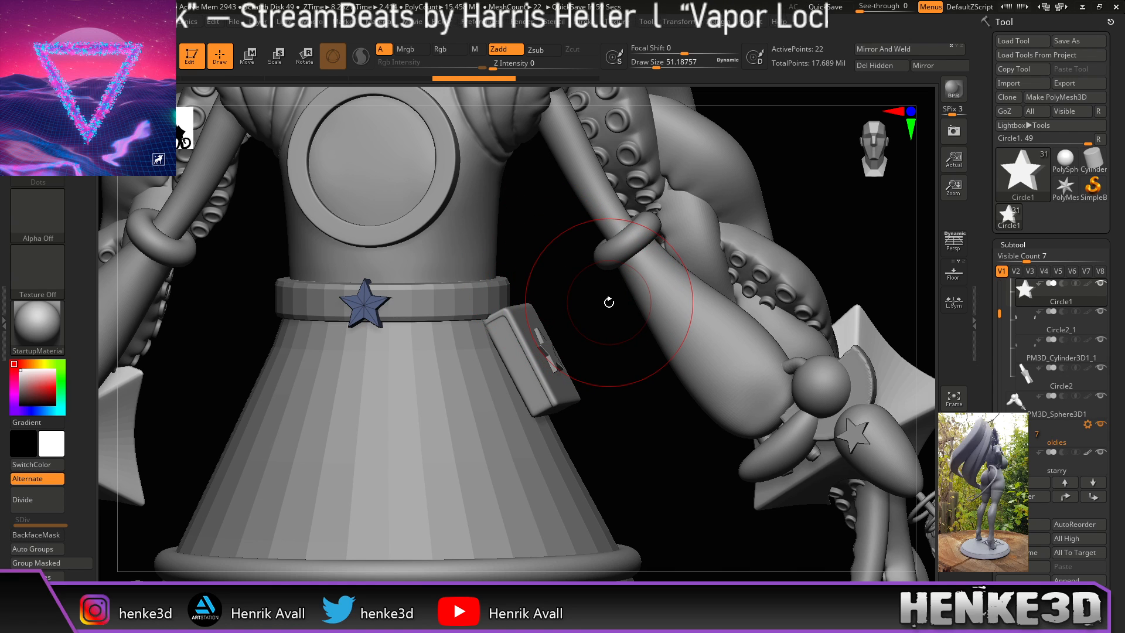
Step: Return to Blender, frame the belt star and enter Edit Mode on its mesh
{"action": "key", "text": "alt+Tab"}
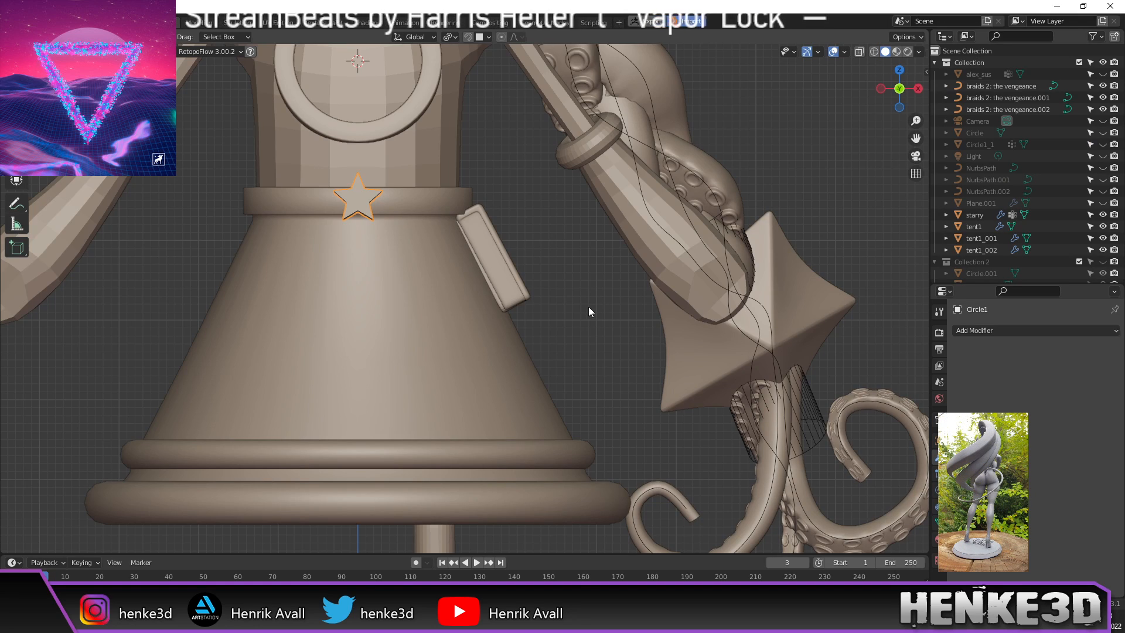
{"action": "middle_click_drag", "start_coordinate": [592, 311], "coordinate": [566, 293]}
{"action": "middle_click_drag", "start_coordinate": [559, 223], "coordinate": [635, 227], "text": "shift"}
{"action": "scroll", "coordinate": [389, 169], "scroll_direction": "up", "scroll_amount": 3}
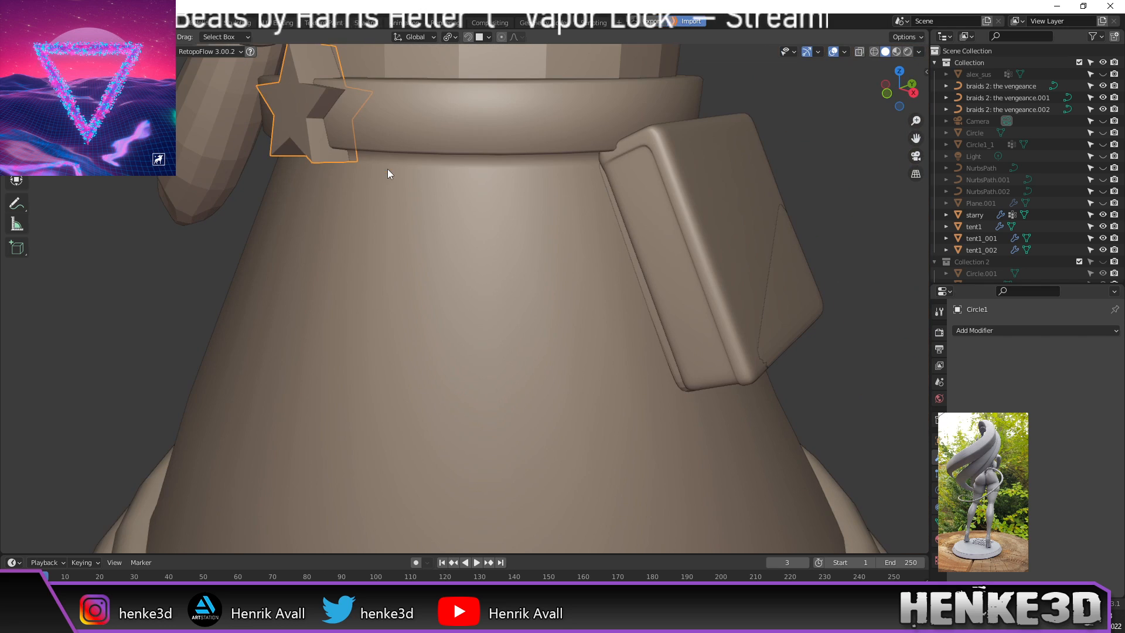
{"action": "middle_click_drag", "start_coordinate": [757, 118], "coordinate": [831, 188], "text": "shift"}
{"action": "middle_click_drag", "start_coordinate": [477, 206], "coordinate": [384, 208]}
{"action": "key", "text": "Tab"}
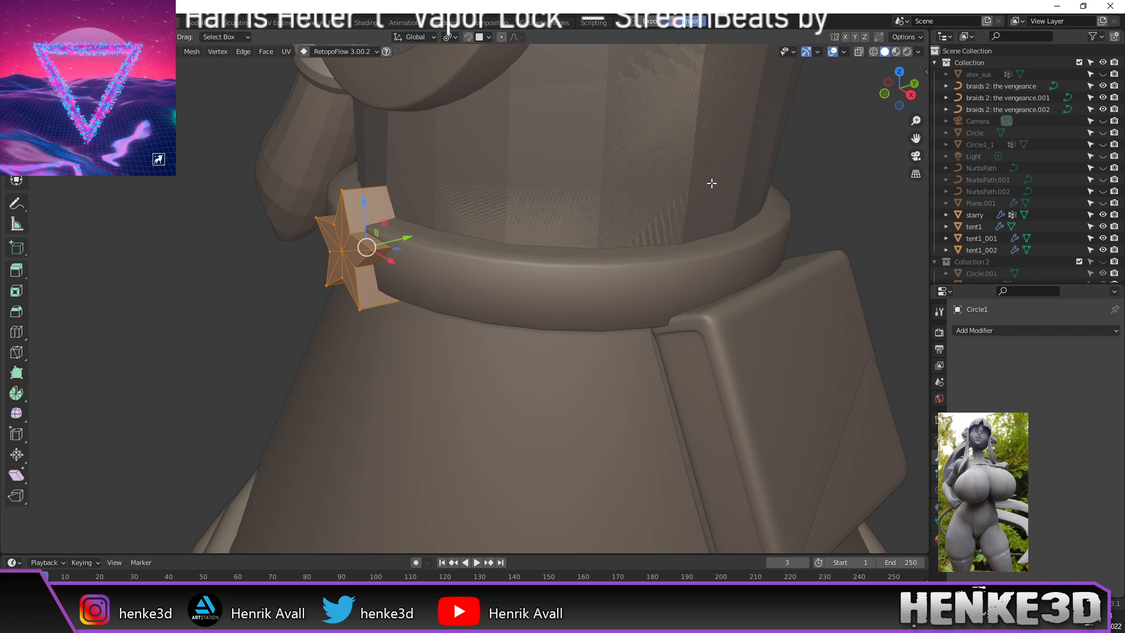
{"action": "key", "text": "Tab"}
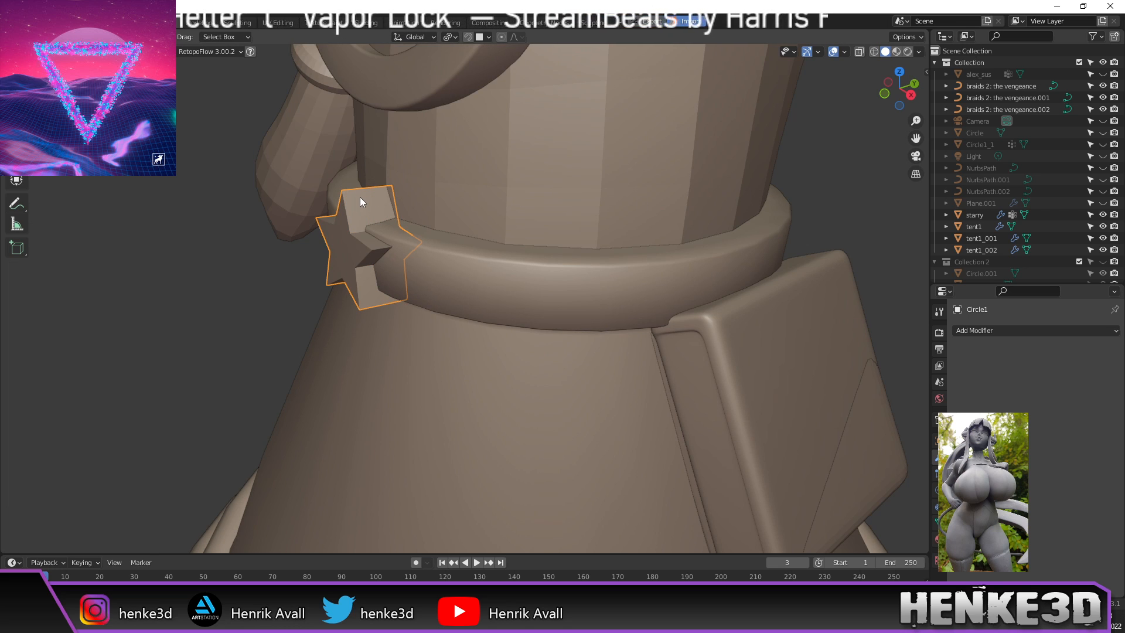
{"action": "key", "text": "Tab"}
Step: Add a centred edge loop around the star's sides, fatten it by 0.00197 m, and exit Edit Mode
{"action": "middle_click_drag", "start_coordinate": [363, 200], "coordinate": [359, 201]}
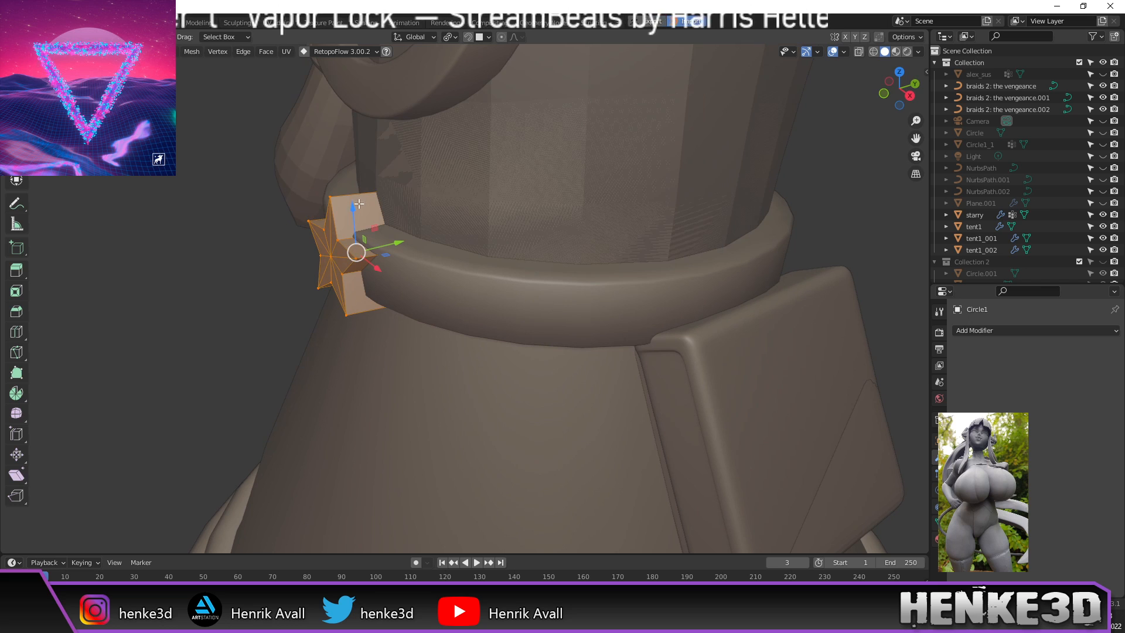
{"action": "key", "text": "ctrl+r"}
{"action": "left_click", "coordinate": [359, 208]}
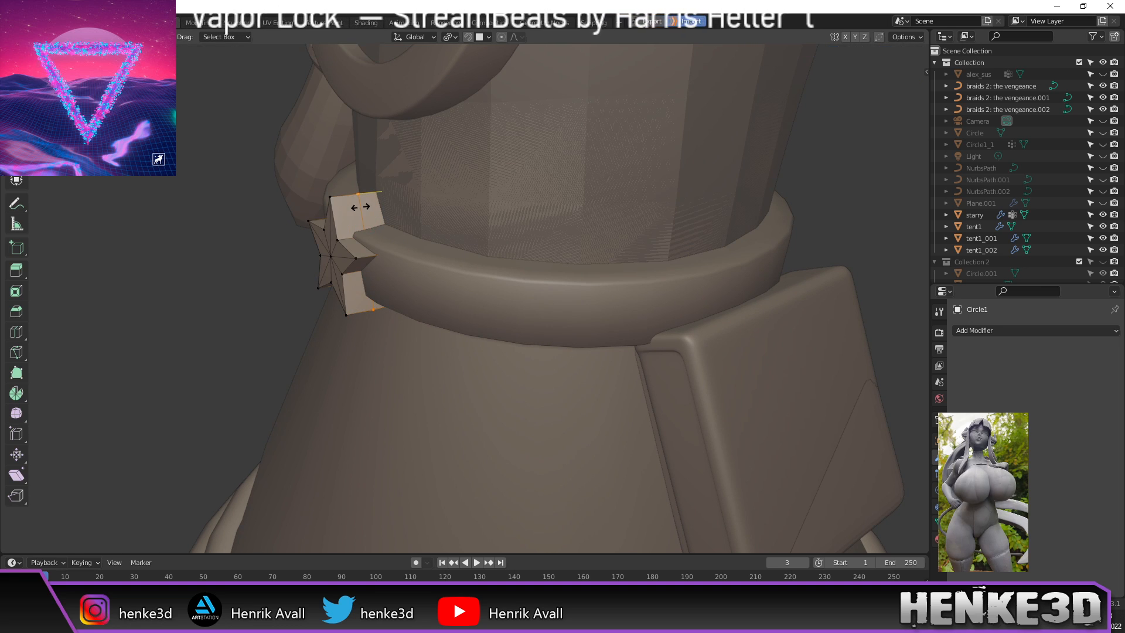
{"action": "right_click", "coordinate": [363, 213]}
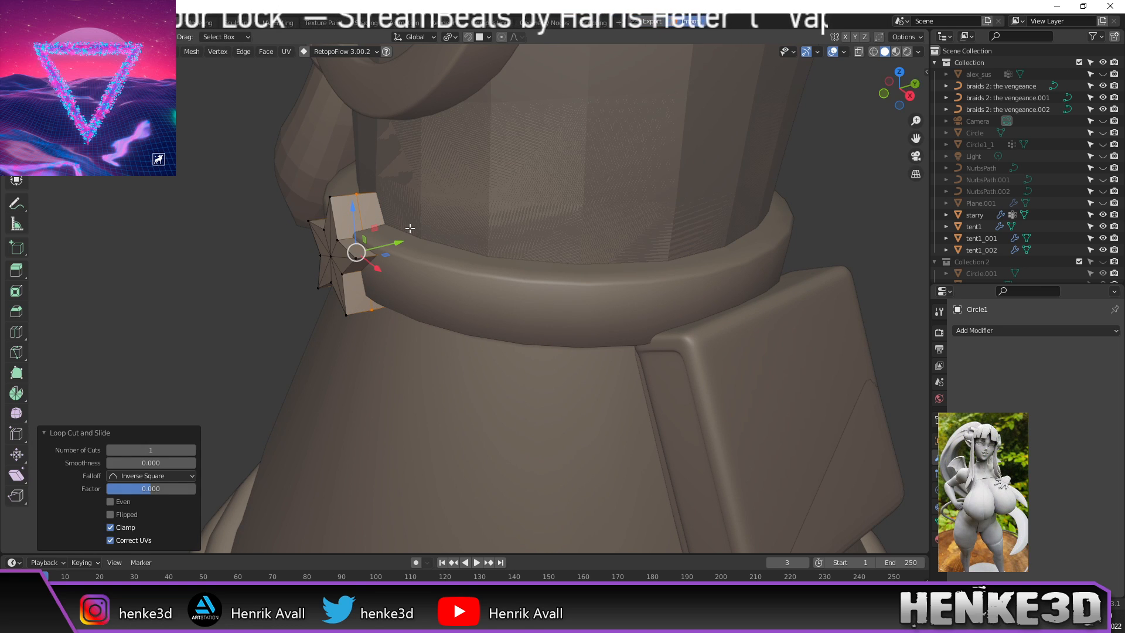
{"action": "key", "text": "alt+s"}
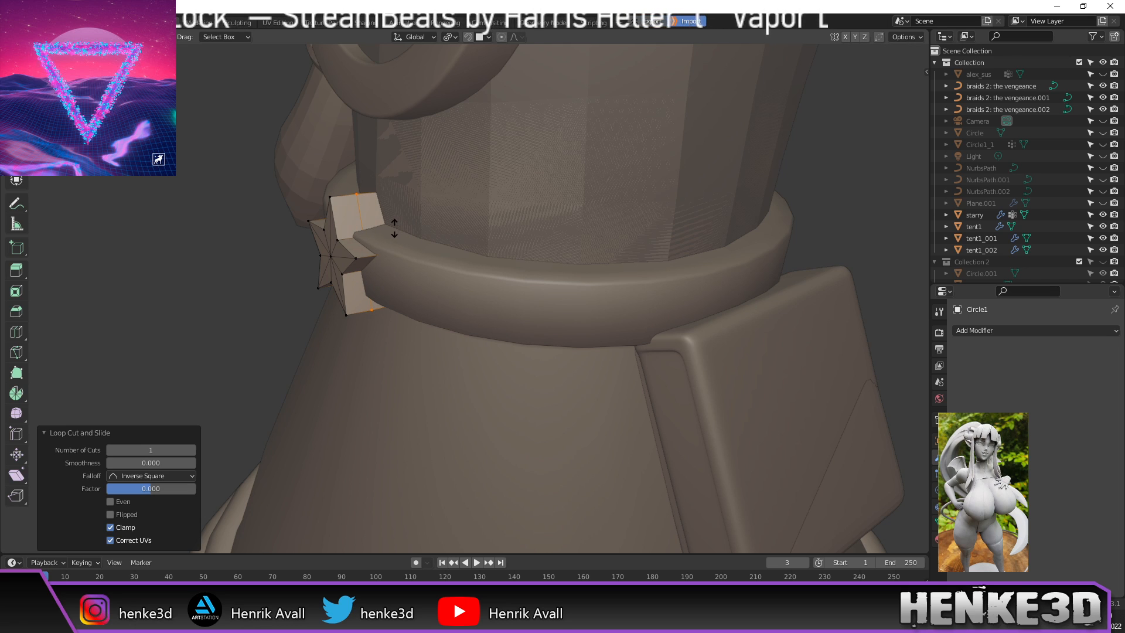
{"action": "left_click", "coordinate": [547, 200]}
{"action": "middle_click_drag", "start_coordinate": [251, 233], "coordinate": [331, 228]}
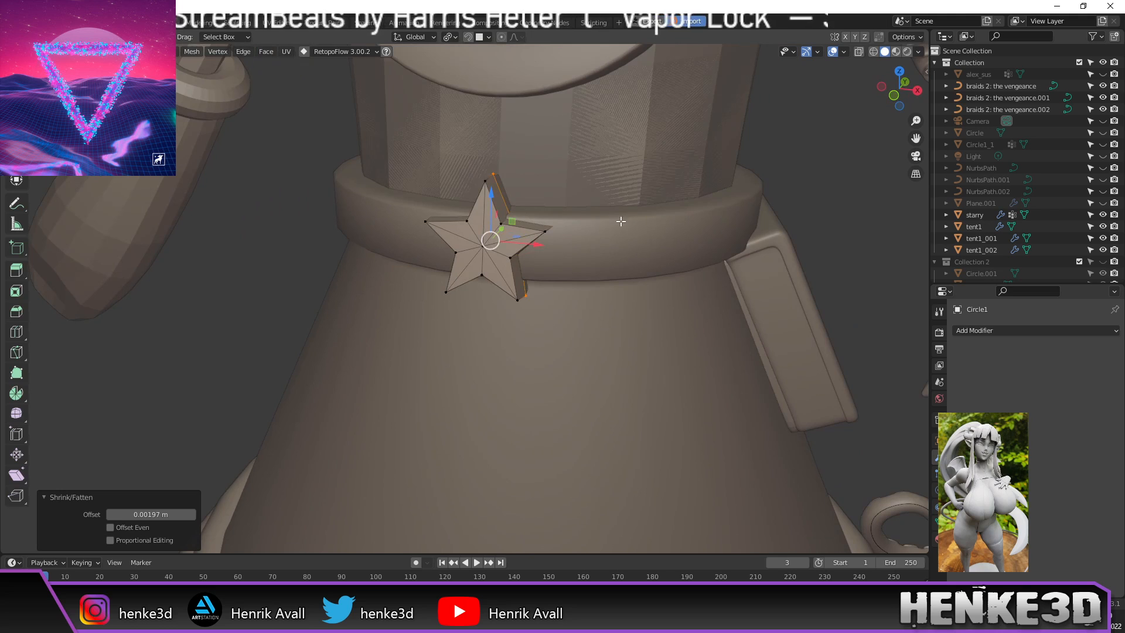
{"action": "key", "text": "Tab"}
{"action": "middle_click_drag", "start_coordinate": [833, 181], "coordinate": [765, 196]}
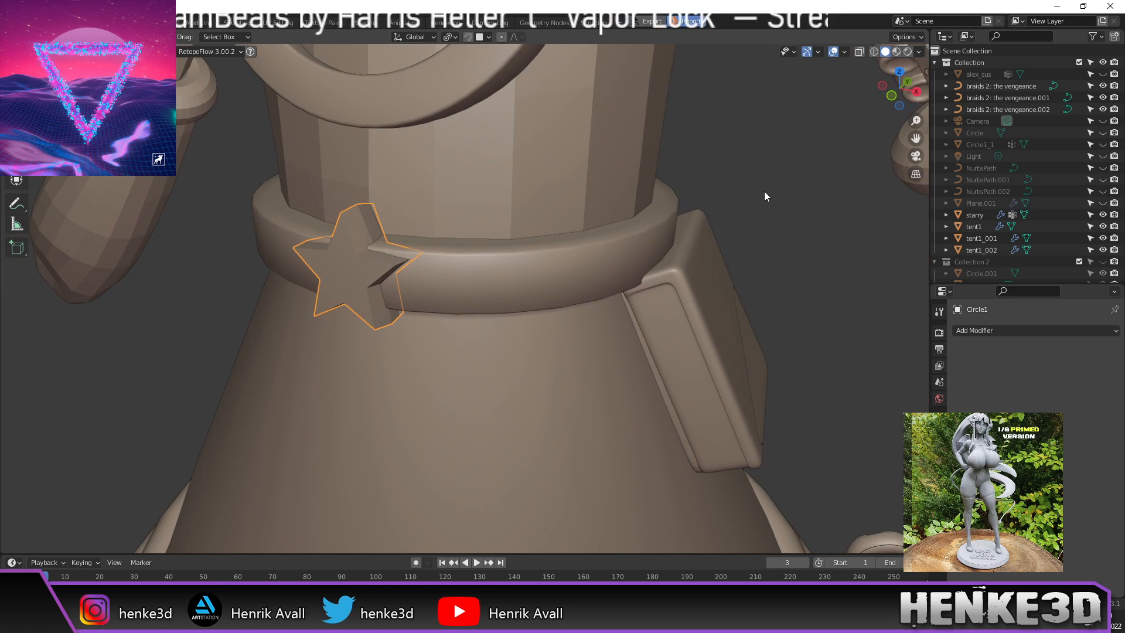
Step: Add a Bevel modifier to the star with 2 segments and amount reduced to about 0.003 m
{"action": "left_click", "coordinate": [985, 330]}
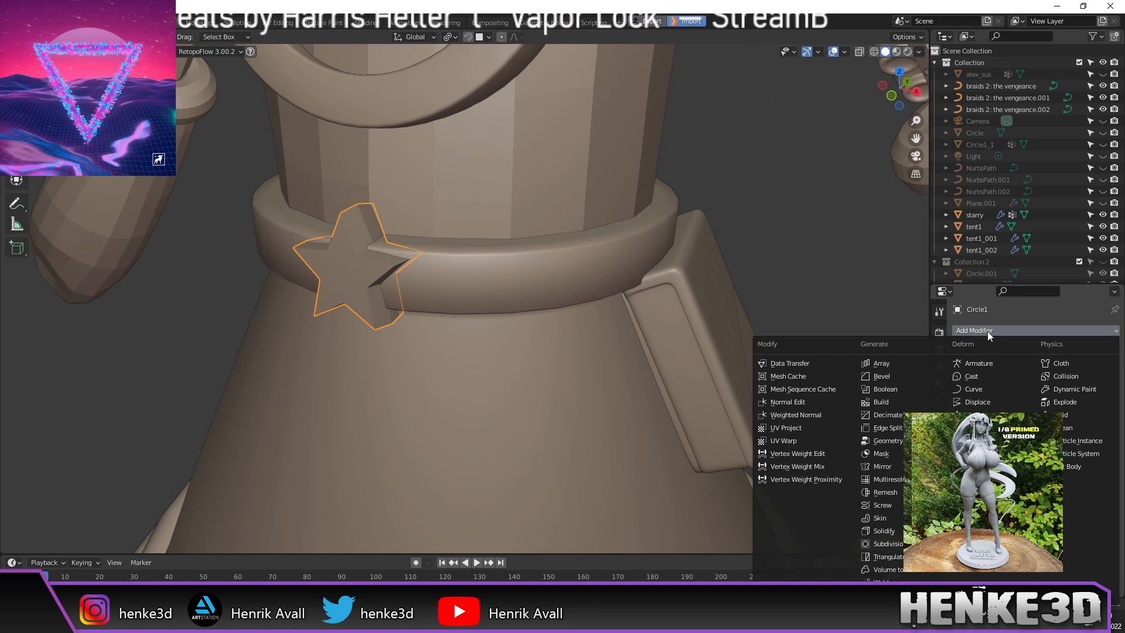
{"action": "left_click", "coordinate": [905, 375]}
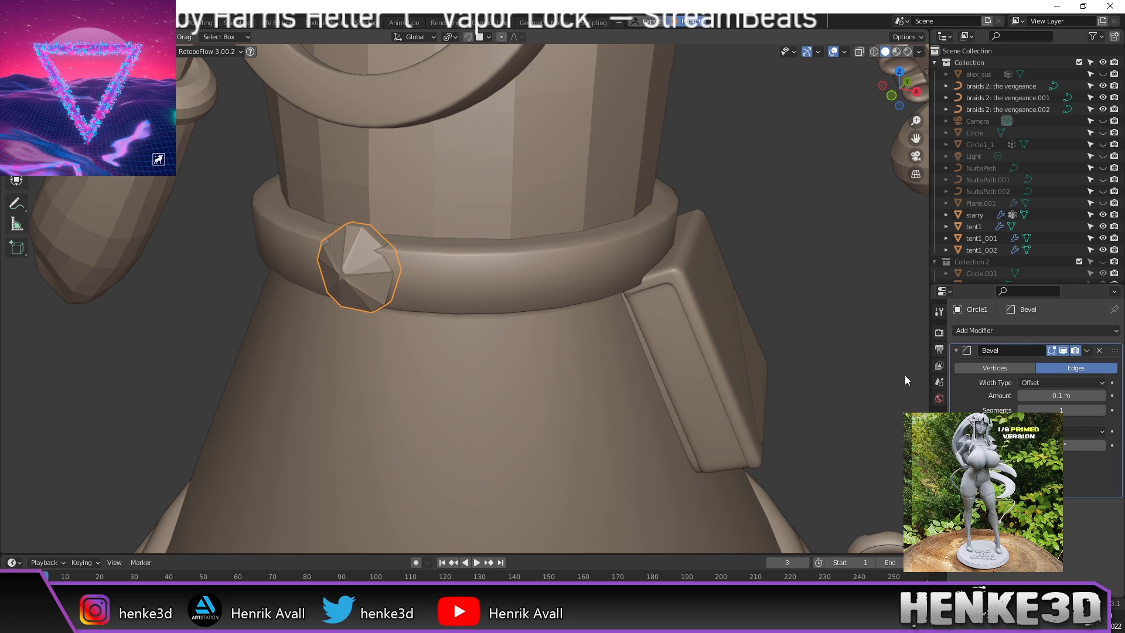
{"action": "left_click", "coordinate": [1102, 410]}
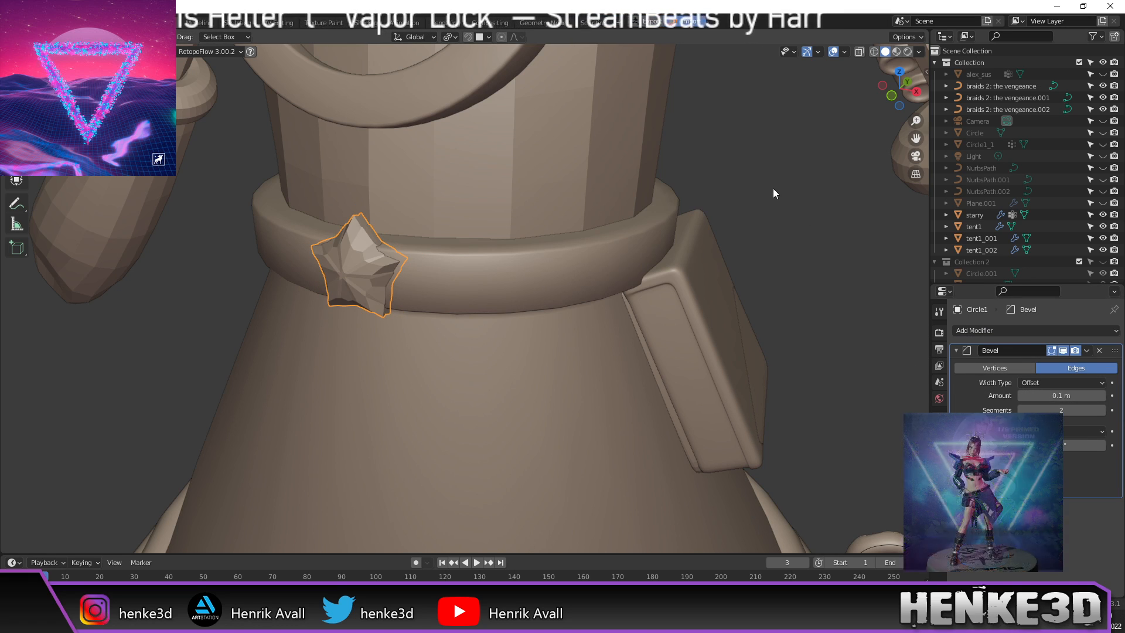
{"action": "scroll", "coordinate": [769, 193], "scroll_direction": "up", "scroll_amount": 2}
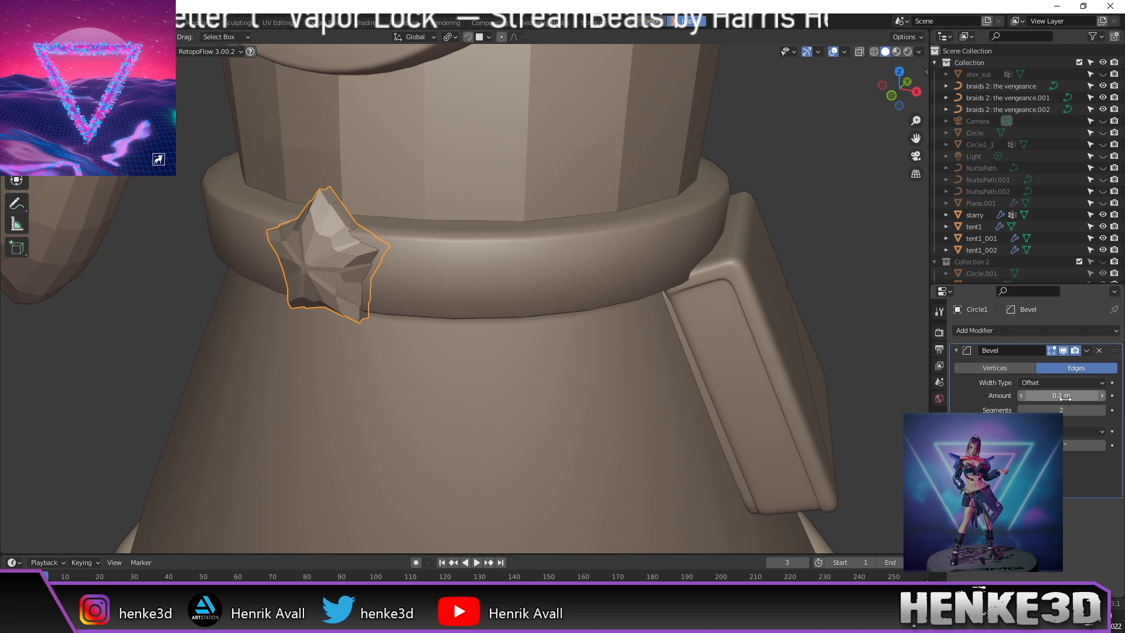
{"action": "left_click_drag", "start_coordinate": [1061, 396], "coordinate": [1052, 396]}
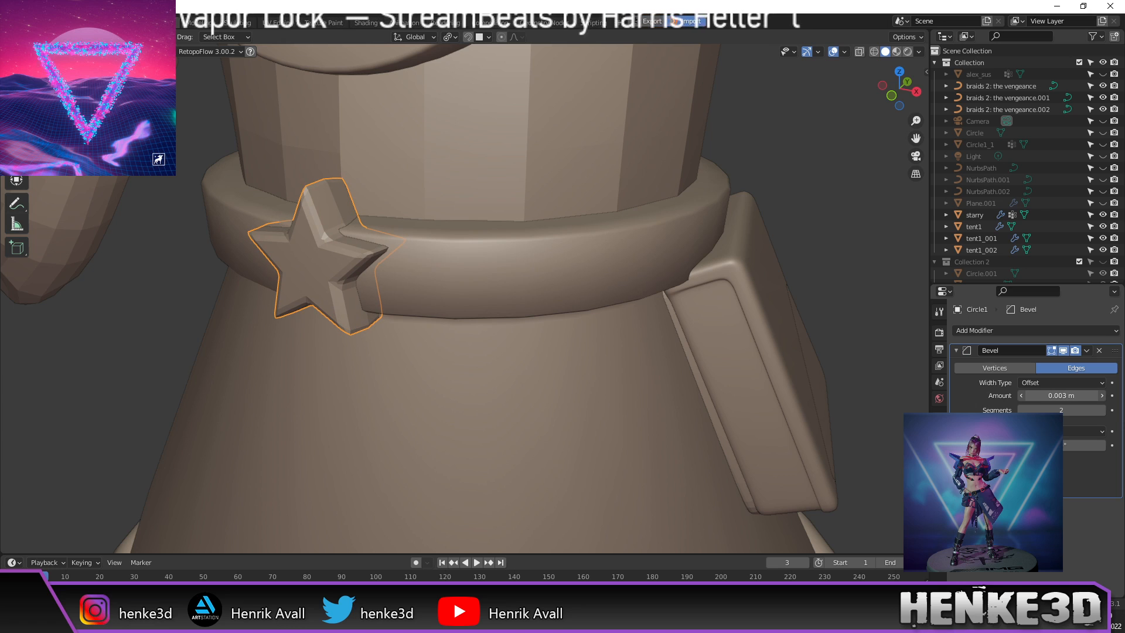
Step: Add a Subdivision Surface modifier, then select the star's centre vertex in Edit Mode
{"action": "left_click", "coordinate": [1052, 332]}
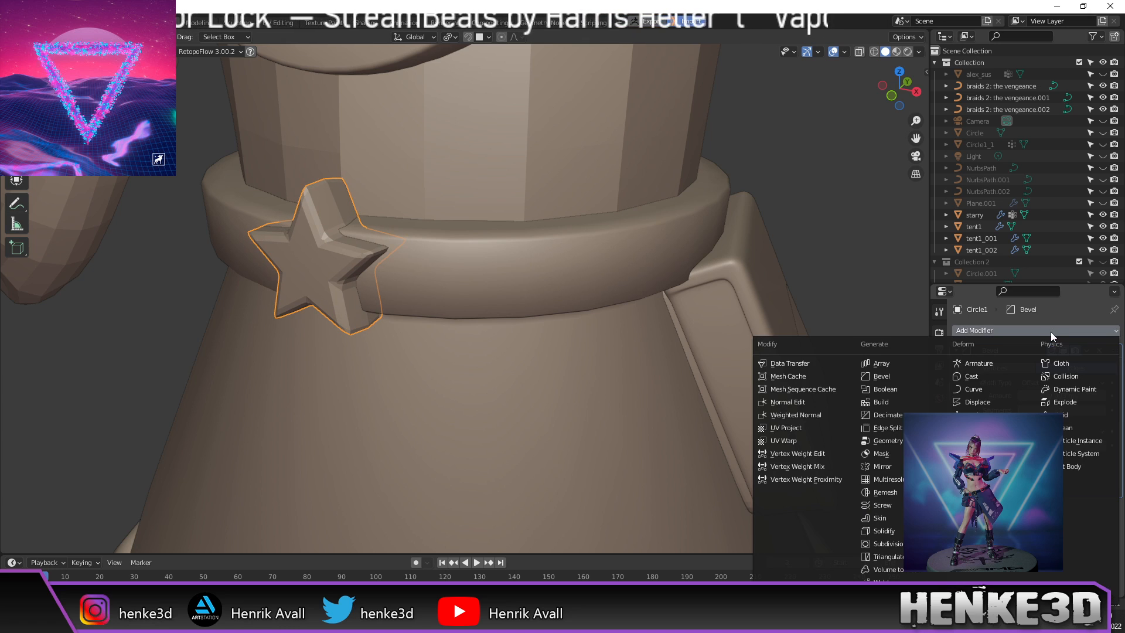
{"action": "left_click", "coordinate": [902, 544]}
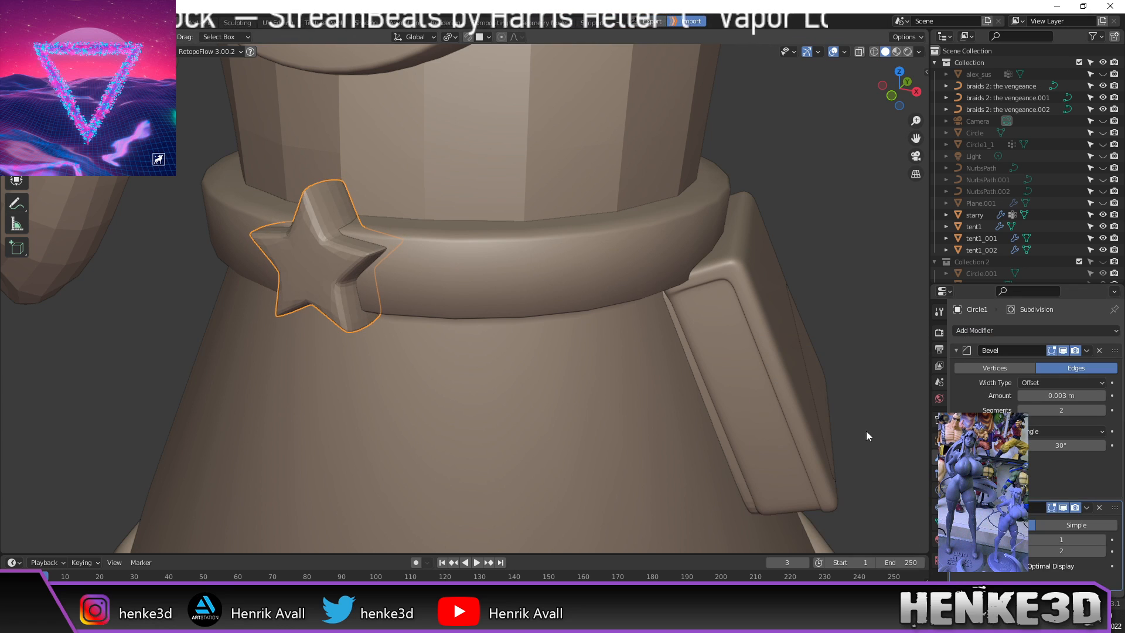
{"action": "middle_click_drag", "start_coordinate": [868, 391], "coordinate": [847, 385]}
{"action": "scroll", "coordinate": [208, 224], "scroll_direction": "up", "scroll_amount": 3}
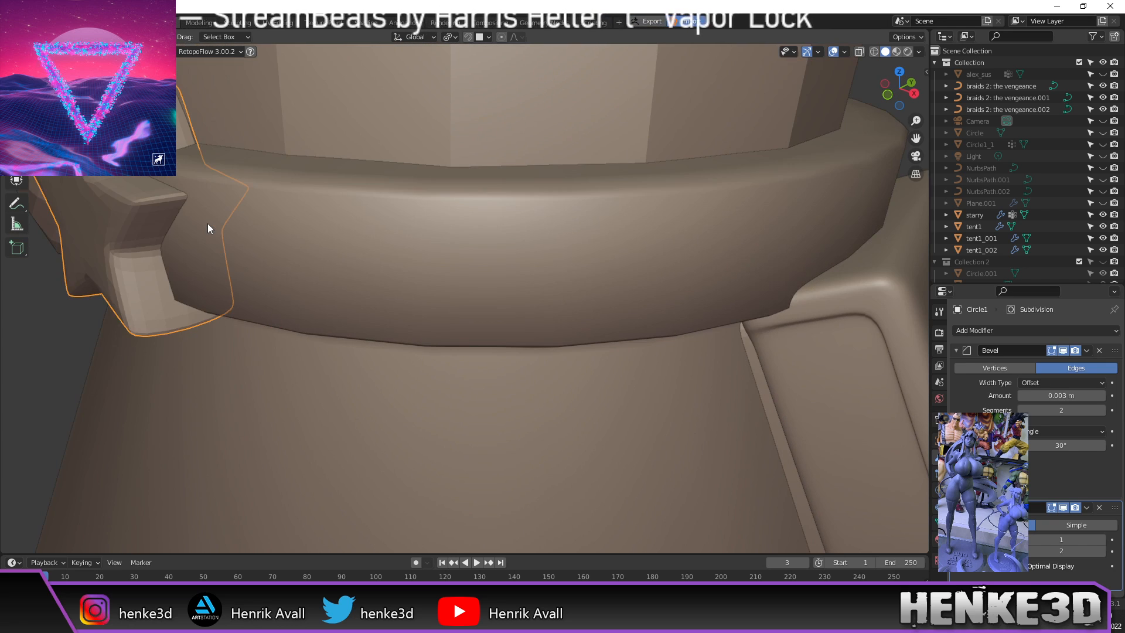
{"action": "middle_click_drag", "start_coordinate": [207, 223], "coordinate": [318, 227], "text": "shift"}
{"action": "key", "text": "Tab"}
{"action": "left_click", "coordinate": [273, 228]}
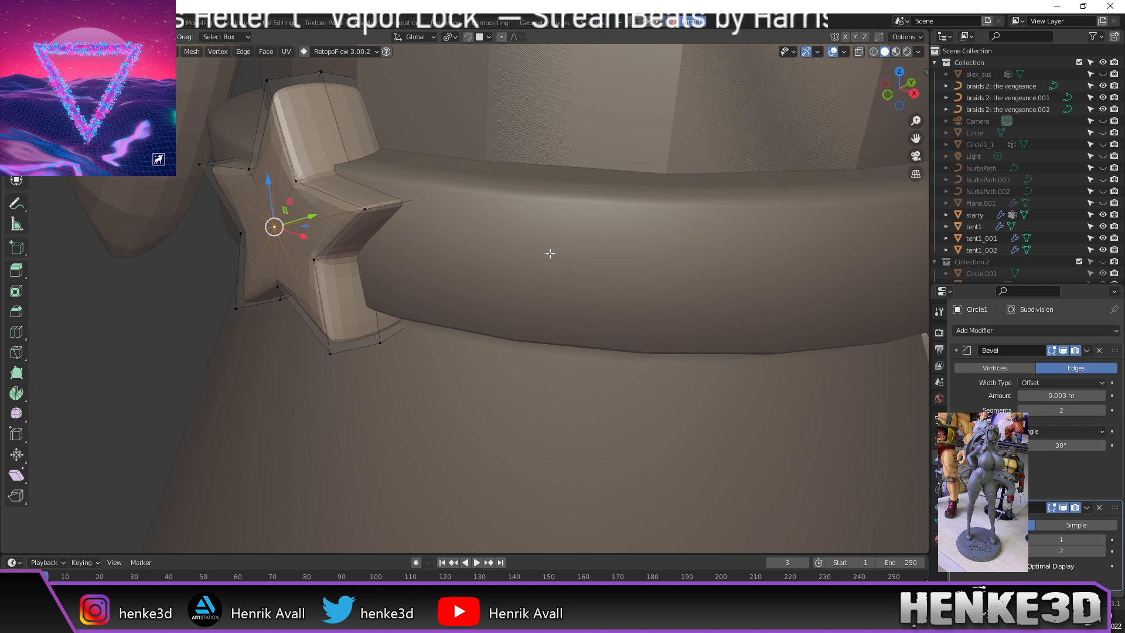
Step: Return to Object Mode, isolate the star with Shift+H to inspect it, then unhide everything with Alt+H
{"action": "key", "text": "Tab"}
{"action": "scroll", "coordinate": [505, 221], "scroll_direction": "down", "scroll_amount": 4}
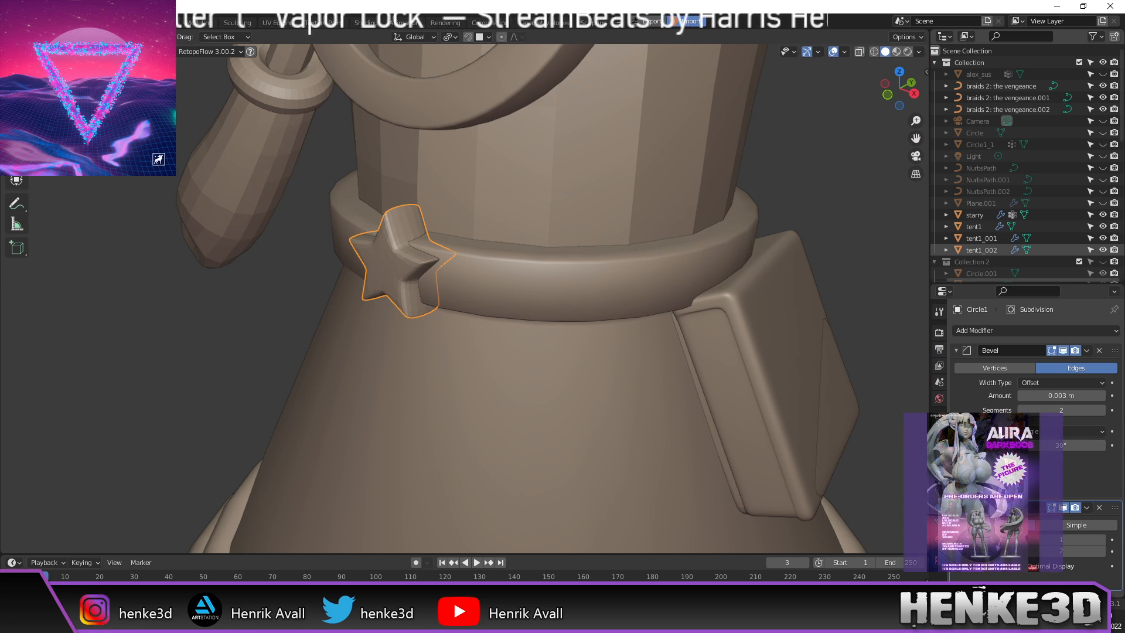
{"action": "mouse_move", "coordinate": [531, 237]}
{"action": "middle_mouse_down"}
{"action": "mouse_move", "coordinate": [611, 224]}
{"action": "mouse_move", "coordinate": [549, 234]}
{"action": "middle_mouse_up"}
{"action": "scroll", "coordinate": [421, 243], "scroll_direction": "down", "scroll_amount": 3}
{"action": "middle_click_drag", "start_coordinate": [442, 237], "coordinate": [417, 239]}
{"action": "scroll", "coordinate": [446, 252], "scroll_direction": "up", "scroll_amount": 5}
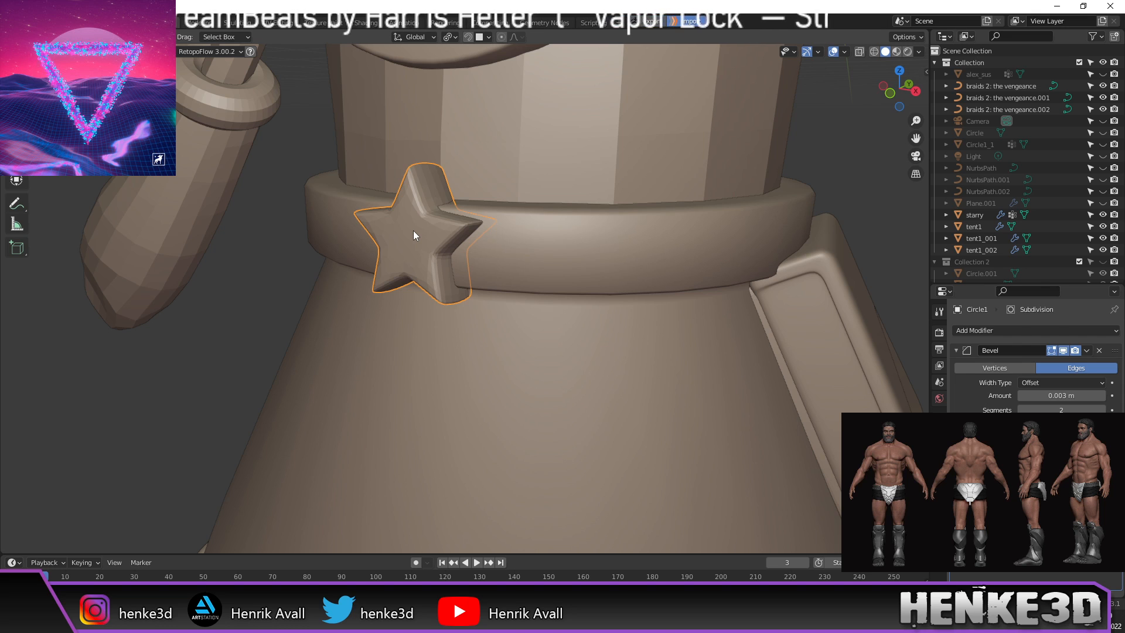
{"action": "key", "text": "shift+h"}
{"action": "middle_click_drag", "start_coordinate": [540, 241], "coordinate": [547, 273]}
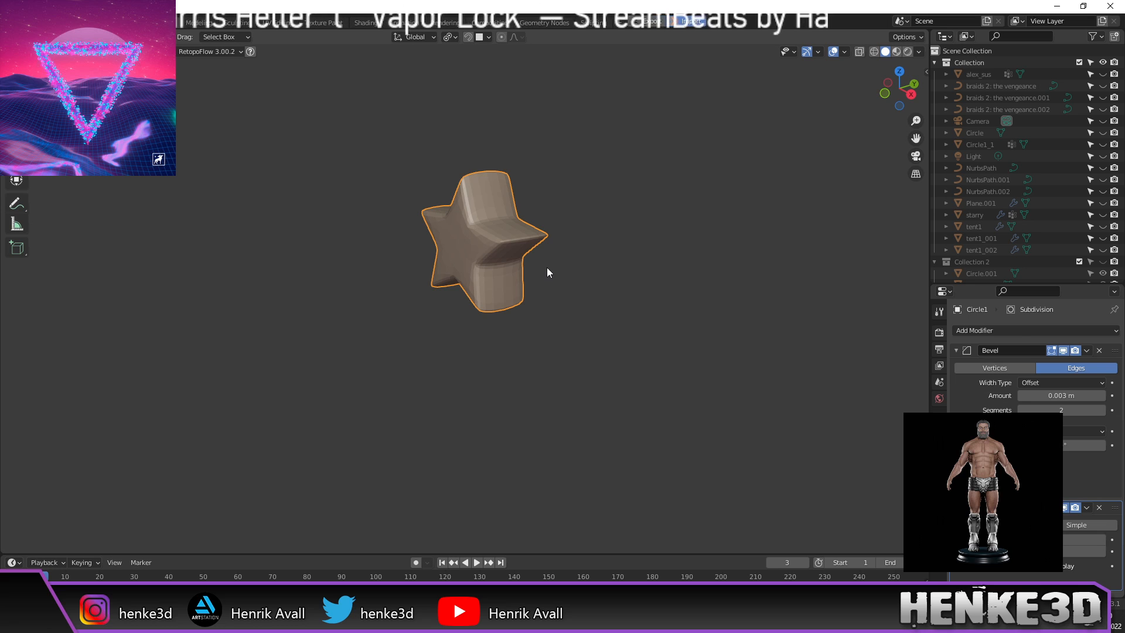
{"action": "key", "text": "alt+h"}
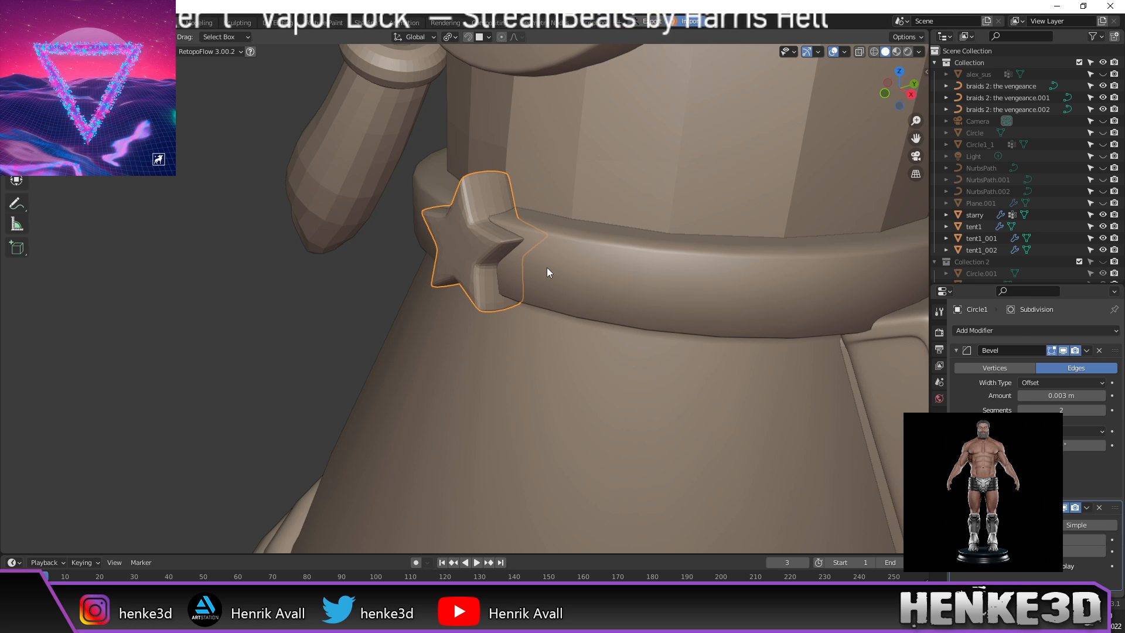
{"action": "middle_click_drag", "start_coordinate": [499, 255], "coordinate": [225, 304]}
{"action": "scroll", "coordinate": [216, 296], "scroll_direction": "down", "scroll_amount": 2}
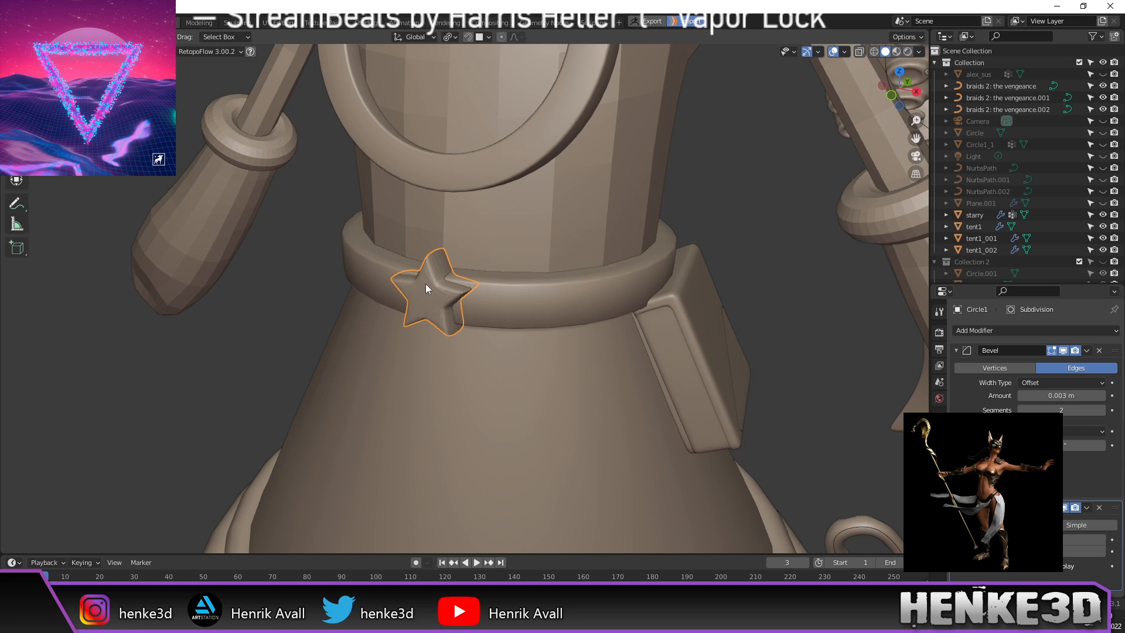
{"action": "key", "text": "KP_Divide"}
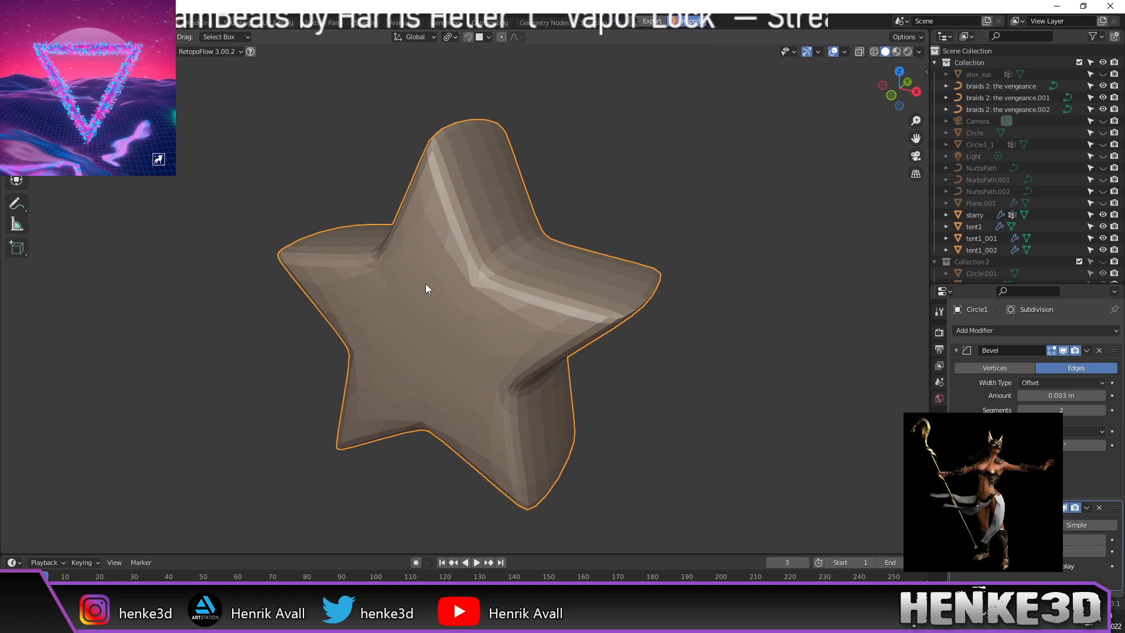
{"action": "scroll", "coordinate": [486, 286], "scroll_direction": "down", "scroll_amount": 1}
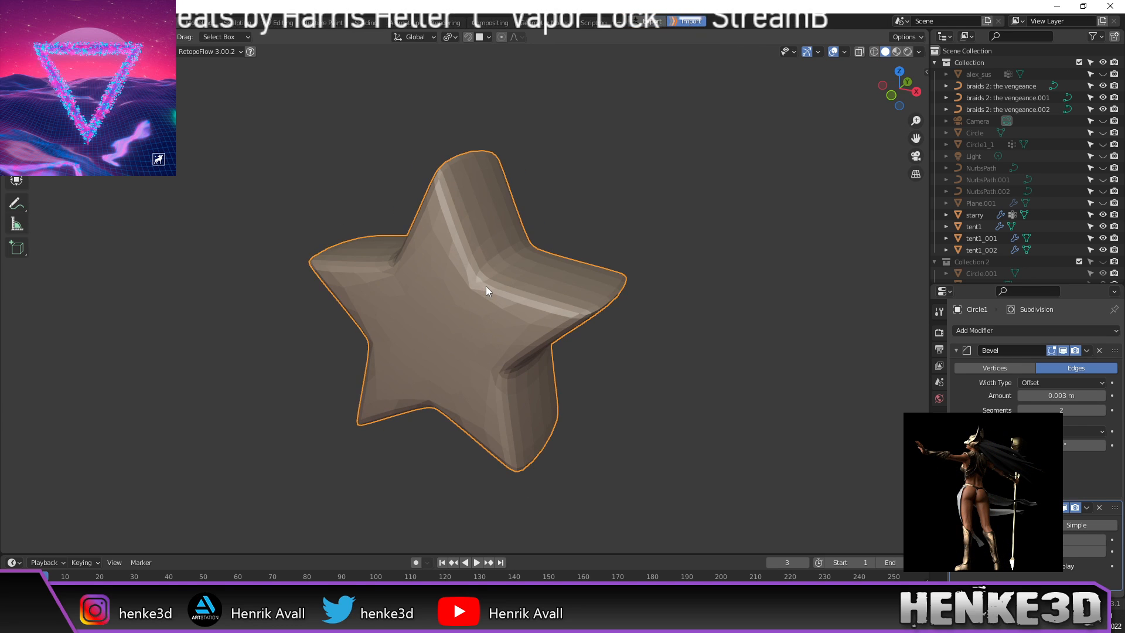
{"action": "scroll", "coordinate": [486, 291], "scroll_direction": "down", "scroll_amount": 1}
{"action": "key", "text": "KP_Divide"}
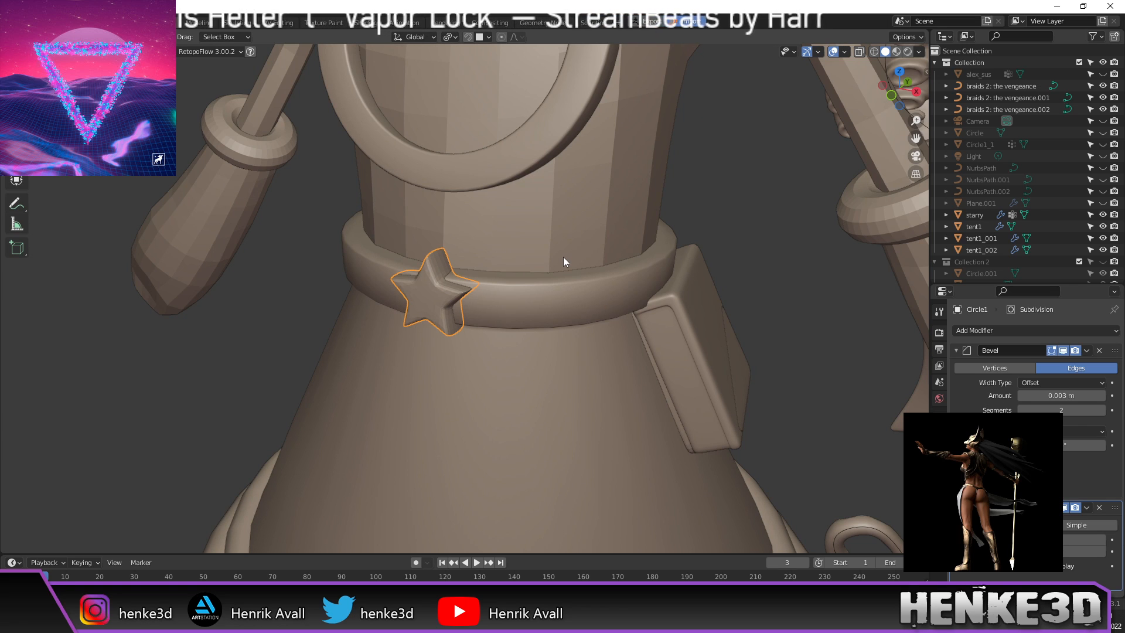
{"action": "scroll", "coordinate": [564, 257], "scroll_direction": "down", "scroll_amount": 4}
{"action": "scroll", "coordinate": [563, 257], "scroll_direction": "up", "scroll_amount": 1}
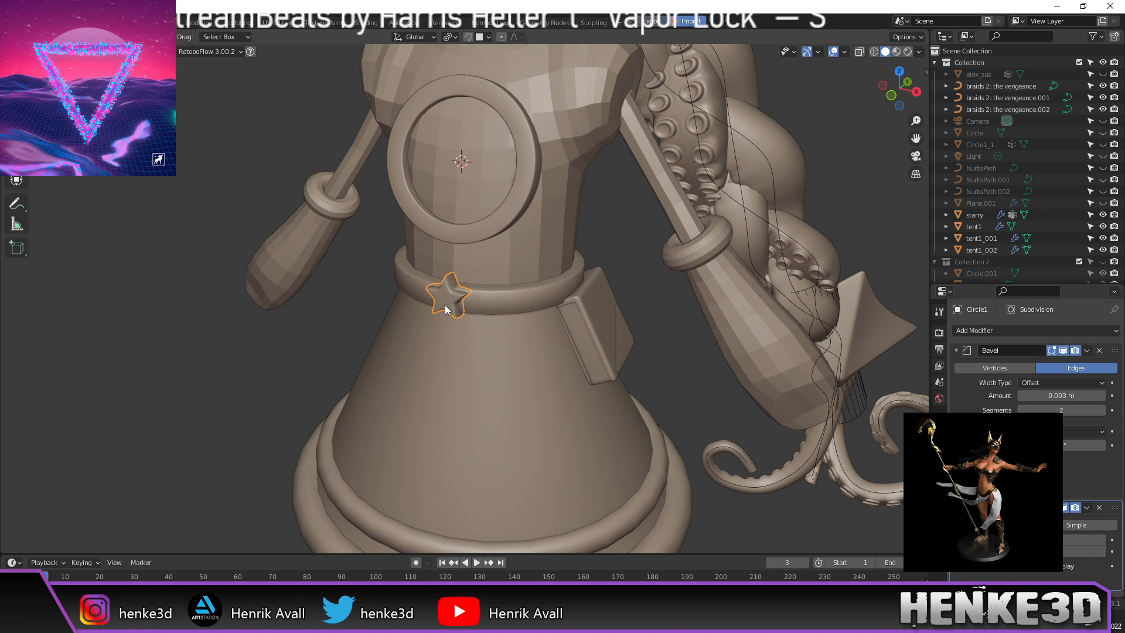
{"action": "middle_click_drag", "start_coordinate": [445, 309], "coordinate": [663, 189]}
{"action": "scroll", "coordinate": [707, 188], "scroll_direction": "down", "scroll_amount": 7}
{"action": "scroll", "coordinate": [664, 189], "scroll_direction": "up", "scroll_amount": 3}
{"action": "left_click", "coordinate": [541, 119]}
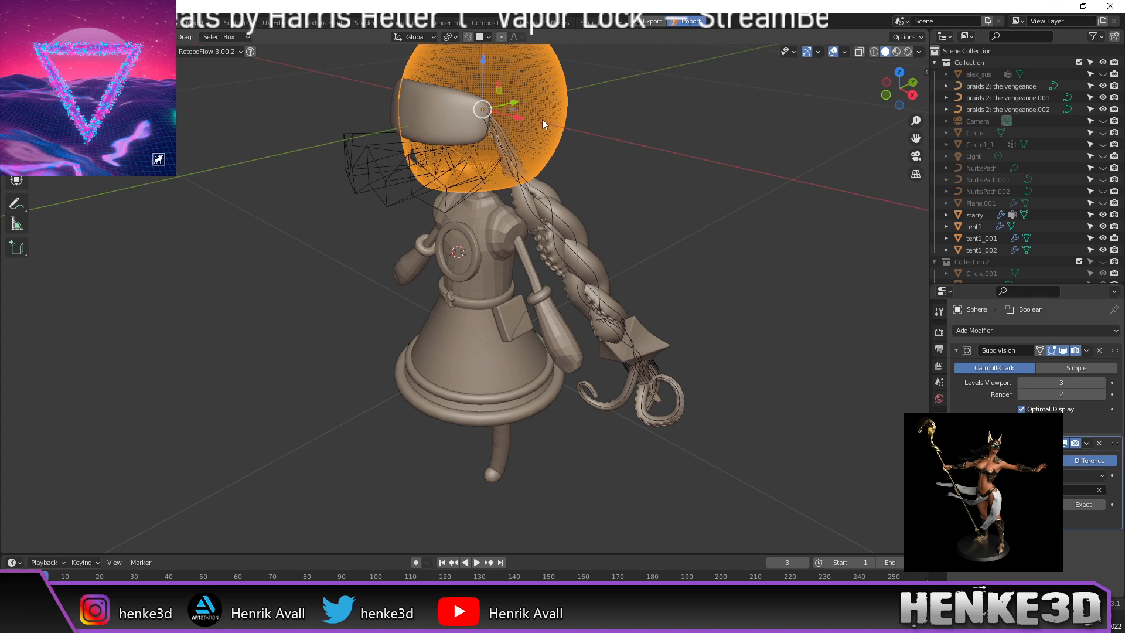
{"action": "scroll", "coordinate": [599, 154], "scroll_direction": "up", "scroll_amount": 5}
{"action": "middle_click_drag", "start_coordinate": [636, 222], "coordinate": [510, 50]}
{"action": "middle_click_drag", "start_coordinate": [562, 395], "coordinate": [345, 205], "text": "shift"}
{"action": "scroll", "coordinate": [354, 271], "scroll_direction": "down", "scroll_amount": 1}
{"action": "middle_click_drag", "start_coordinate": [386, 274], "coordinate": [706, 459], "text": "shift"}
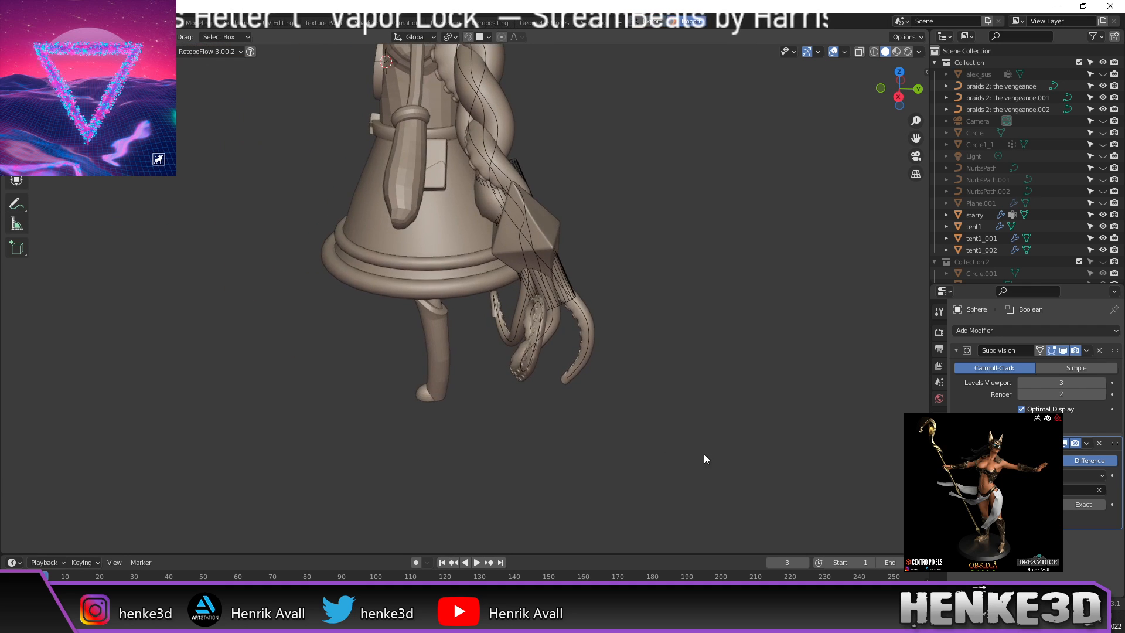
{"action": "middle_click_drag", "start_coordinate": [486, 207], "coordinate": [509, 213]}
{"action": "left_click", "coordinate": [330, 112]}
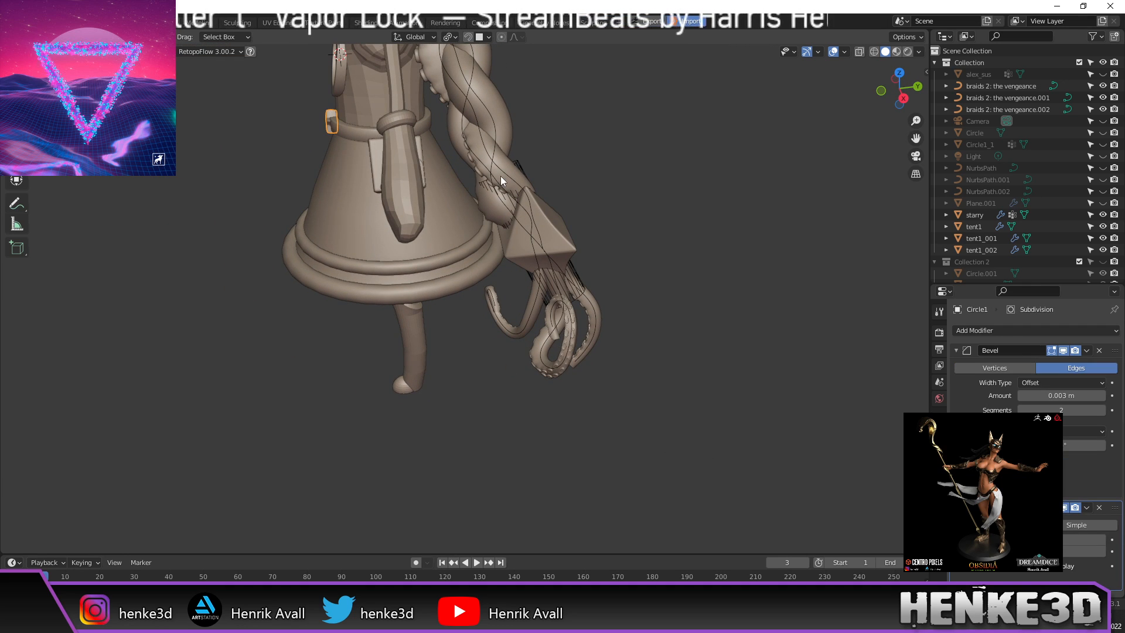
{"action": "scroll", "coordinate": [723, 237], "scroll_direction": "up", "scroll_amount": 6}
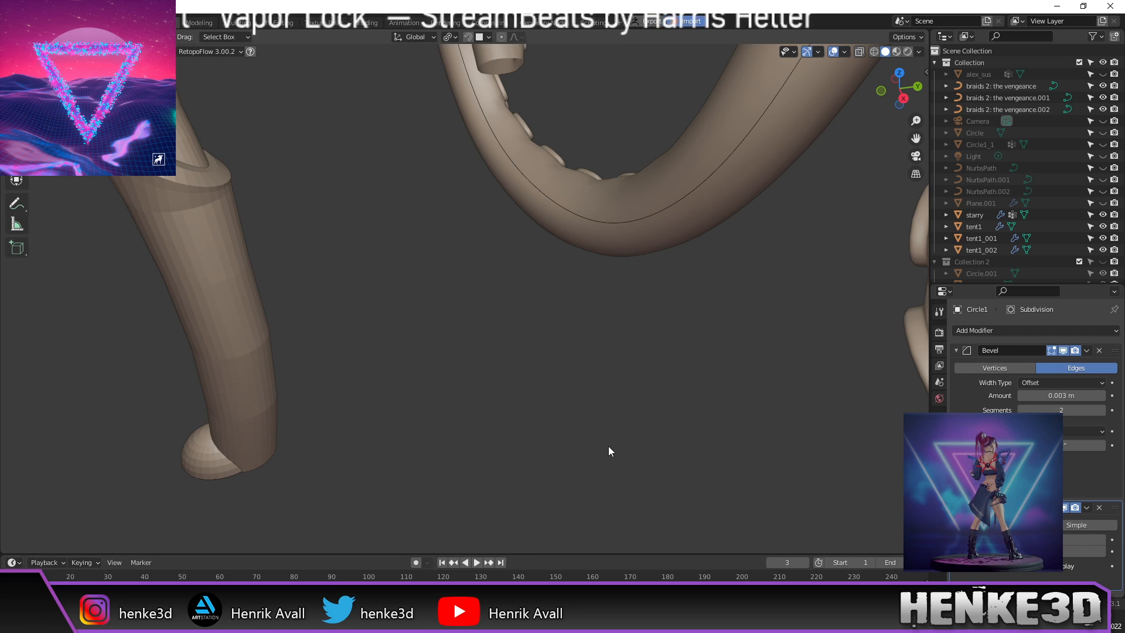
{"action": "scroll", "coordinate": [610, 443], "scroll_direction": "up", "scroll_amount": 3}
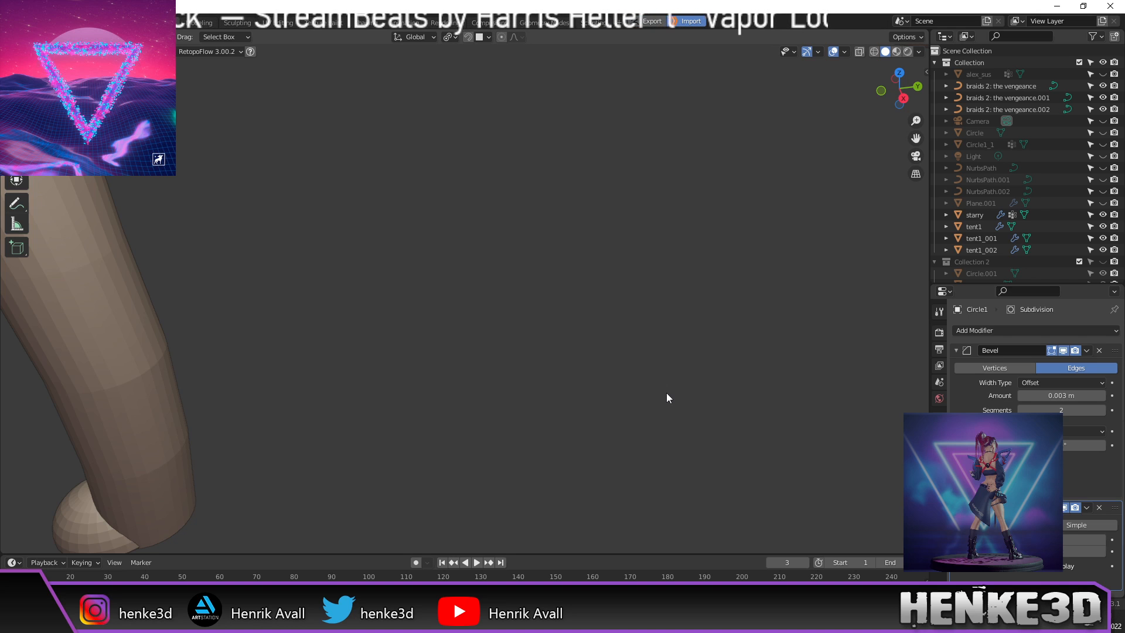
{"action": "key", "text": "KP_Decimal"}
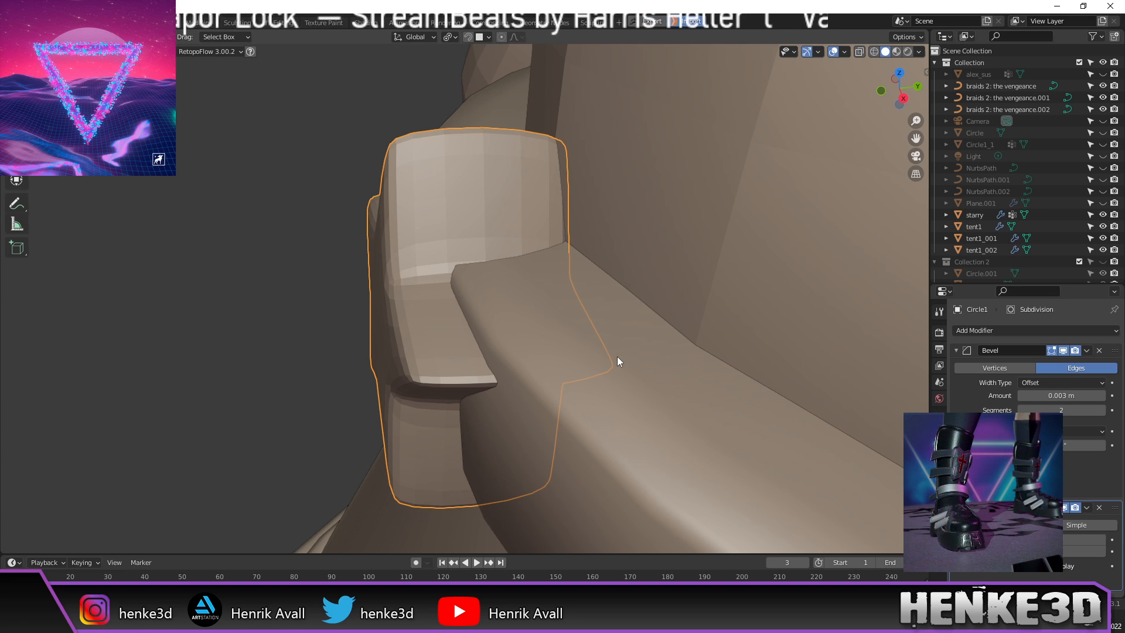
Step: Isolate the star in local view and move two of its vertices outward along Y
{"action": "key", "text": "KP_Divide"}
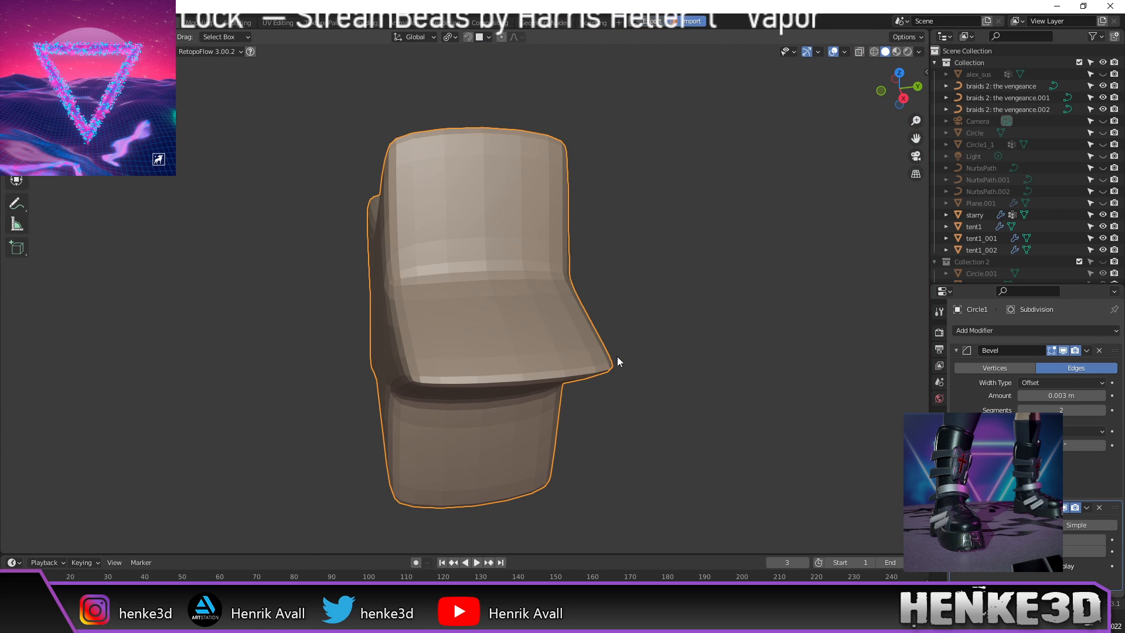
{"action": "middle_click_drag", "start_coordinate": [501, 301], "coordinate": [618, 365]}
{"action": "key", "text": "Tab"}
{"action": "left_click", "coordinate": [378, 325]}
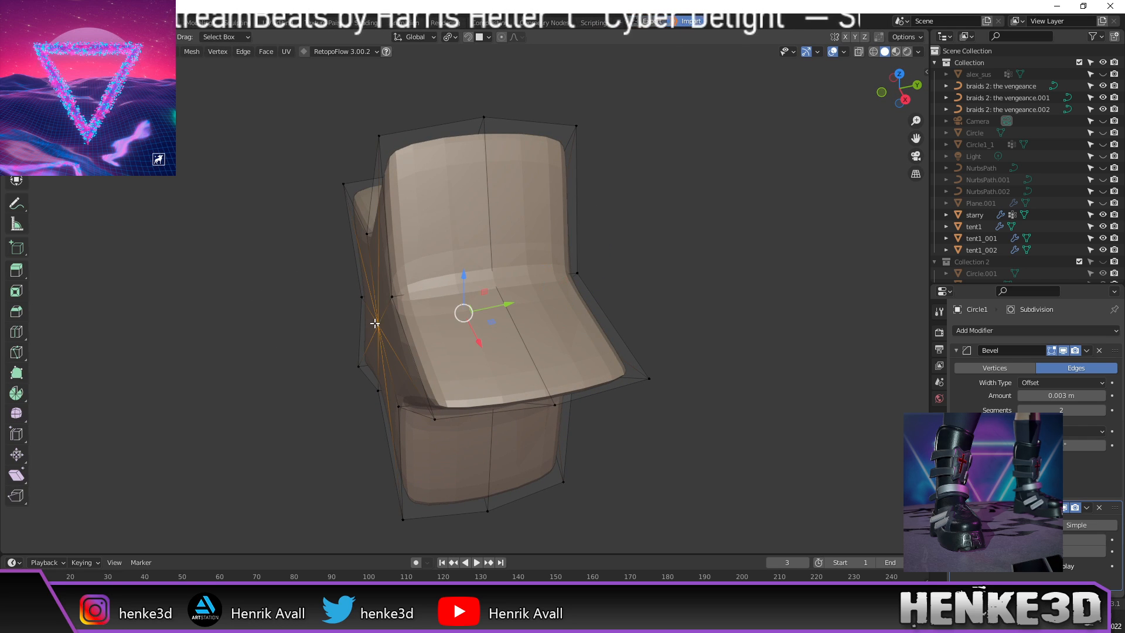
{"action": "middle_click_drag", "start_coordinate": [378, 325], "coordinate": [440, 334]}
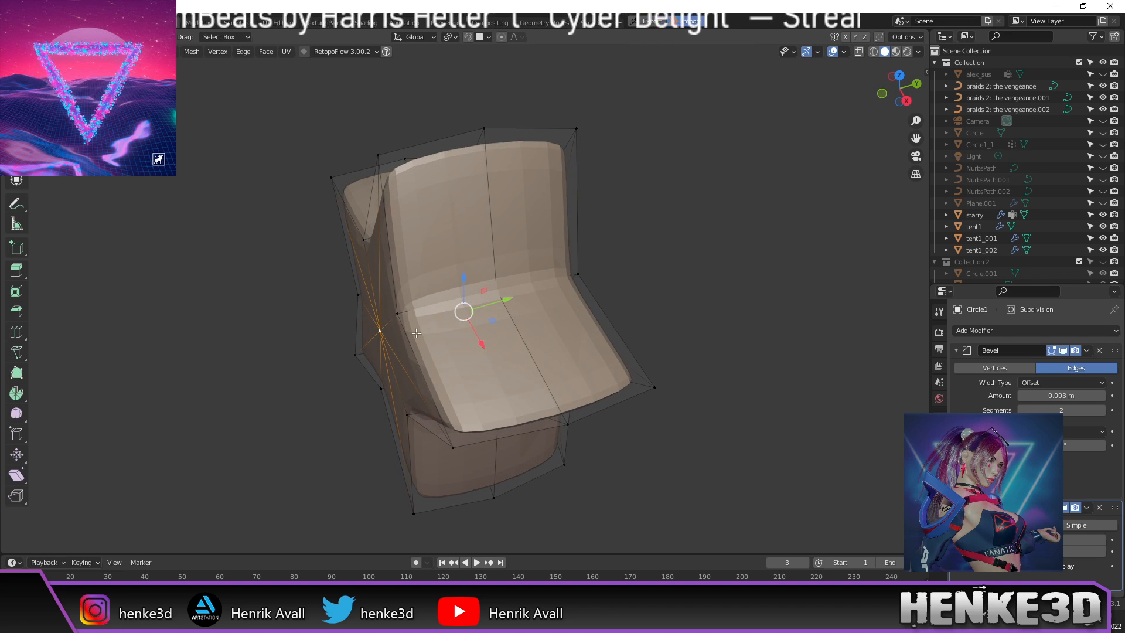
{"action": "right_click", "coordinate": [375, 332], "text": "shift"}
{"action": "key", "text": "g"}
{"action": "key", "text": "y"}
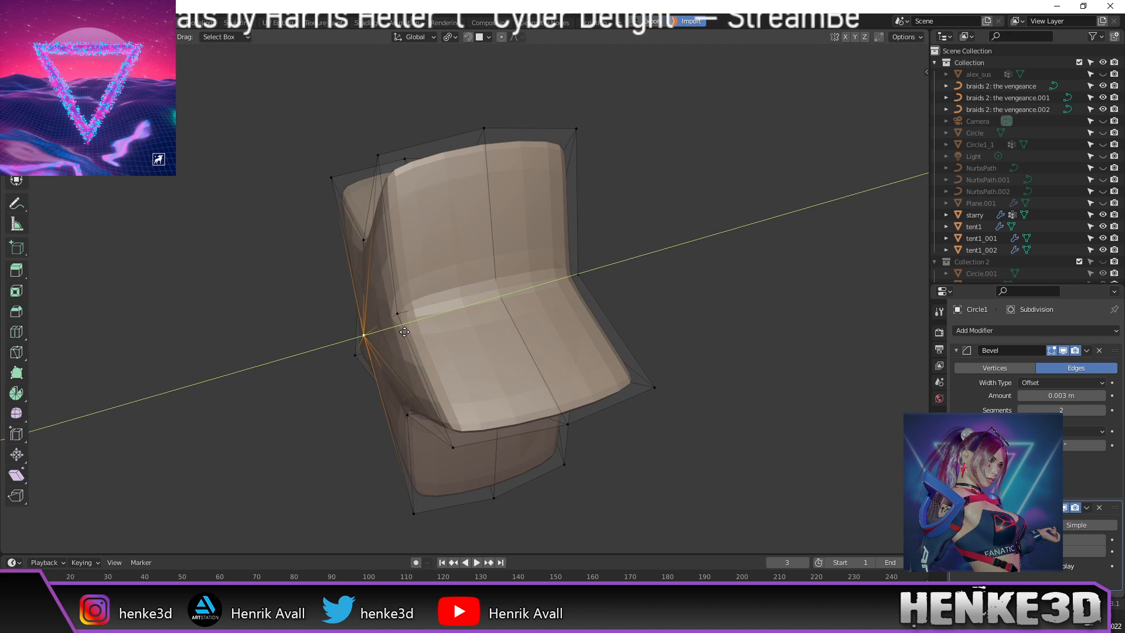
{"action": "left_click", "coordinate": [392, 335]}
{"action": "middle_click_drag", "start_coordinate": [392, 335], "coordinate": [537, 311]}
{"action": "left_click", "coordinate": [541, 342]}
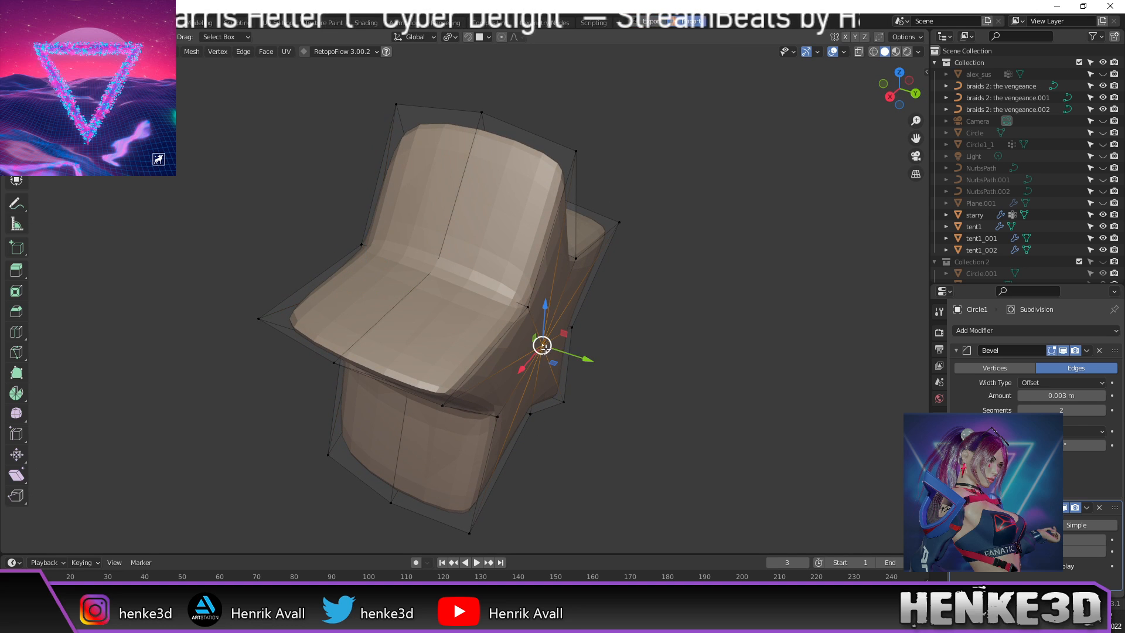
{"action": "key", "text": "g"}
{"action": "key", "text": "y"}
{"action": "left_click", "coordinate": [610, 359]}
Step: Select a vertical edge loop, shrink it slightly with Alt+S, and begin scaling it up
{"action": "middle_click_drag", "start_coordinate": [610, 359], "coordinate": [713, 322]}
{"action": "left_click", "coordinate": [431, 218], "text": "alt"}
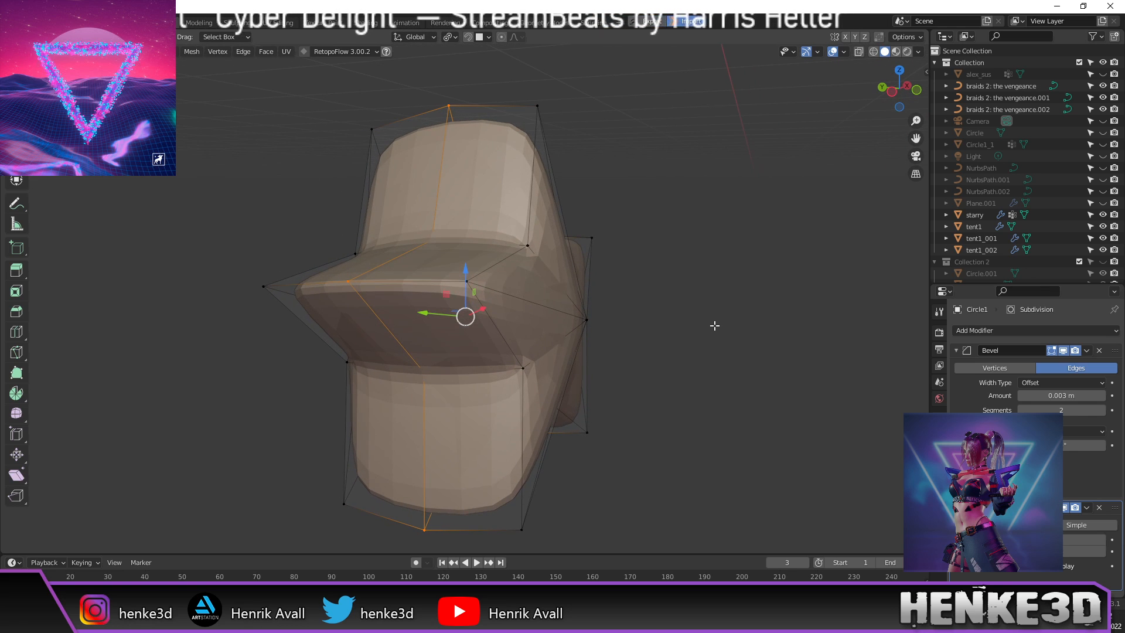
{"action": "key", "text": "alt+s"}
{"action": "left_click", "coordinate": [724, 326]}
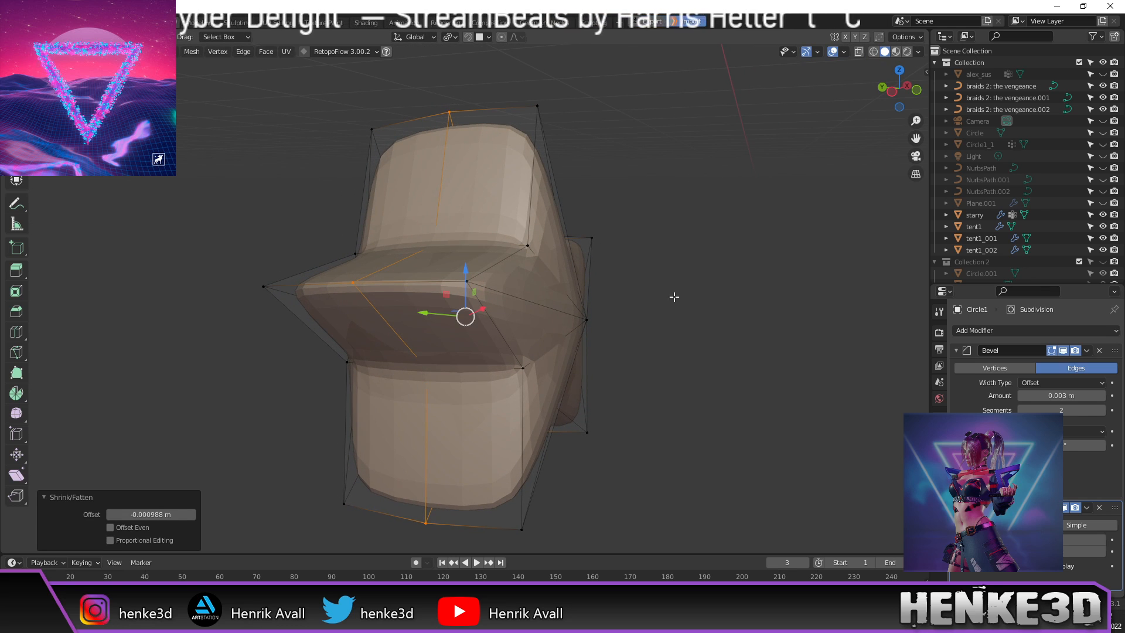
{"action": "key", "text": "s"}
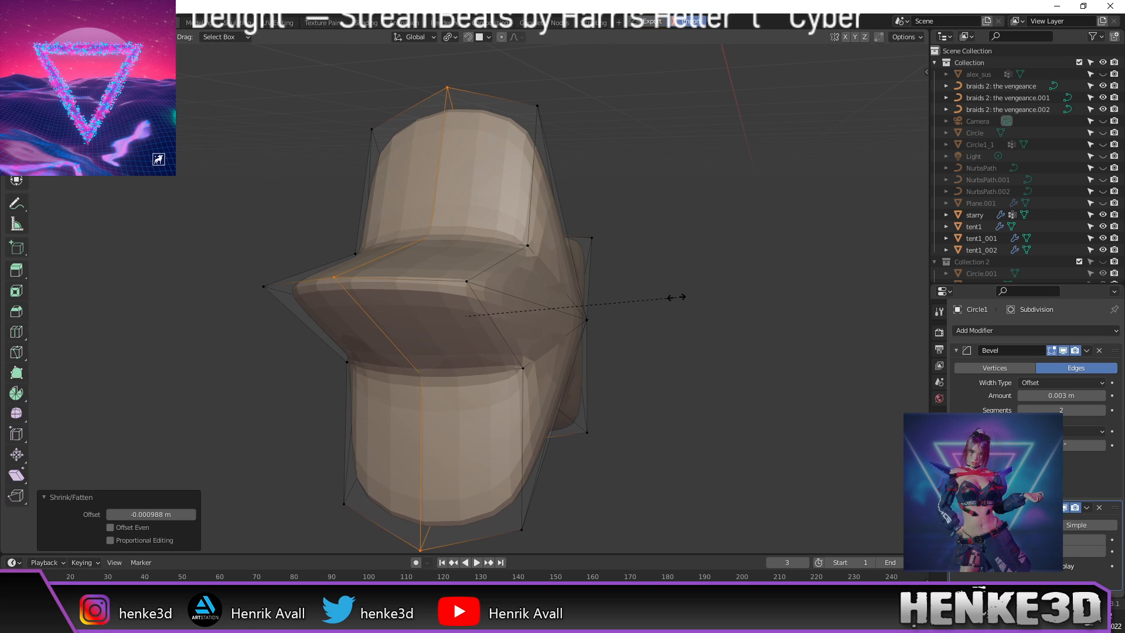
Step: Confirm the enlarged edge loop and apply Shade Smooth to the star
{"action": "left_click", "coordinate": [725, 320]}
{"action": "key", "text": "KP_1"}
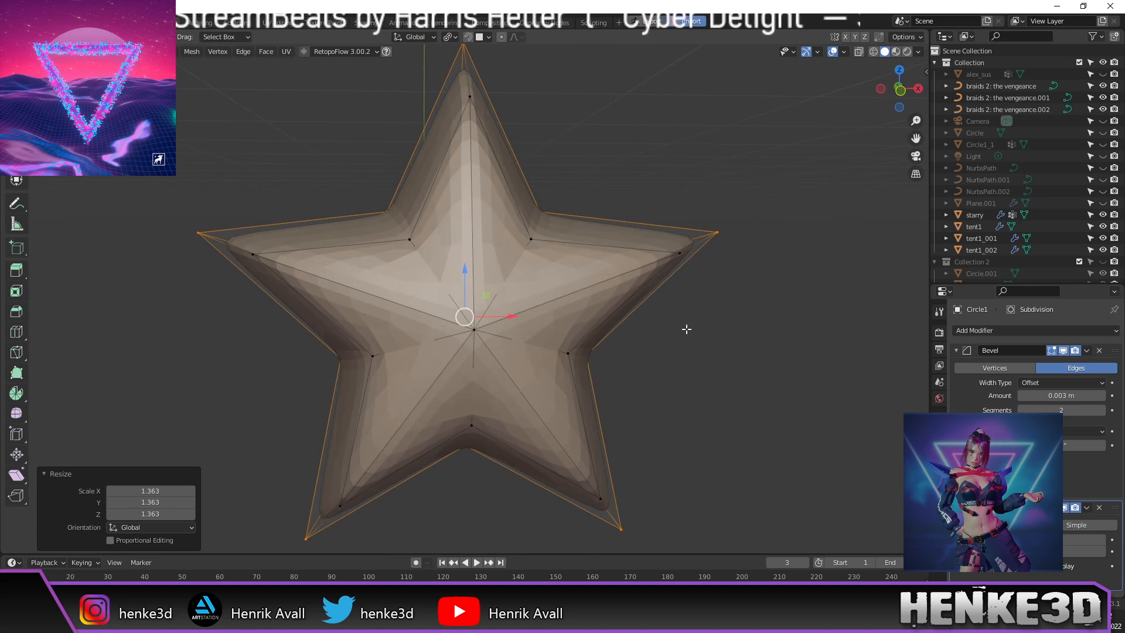
{"action": "key", "text": "Tab"}
{"action": "middle_click_drag", "start_coordinate": [741, 331], "coordinate": [680, 334]}
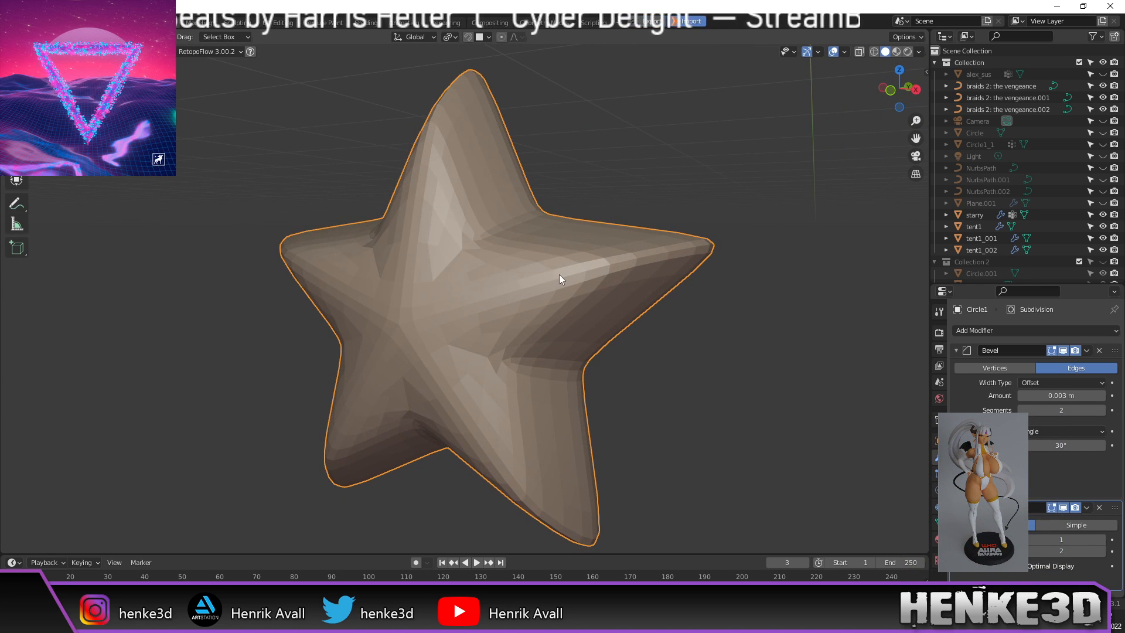
{"action": "right_click", "coordinate": [561, 279]}
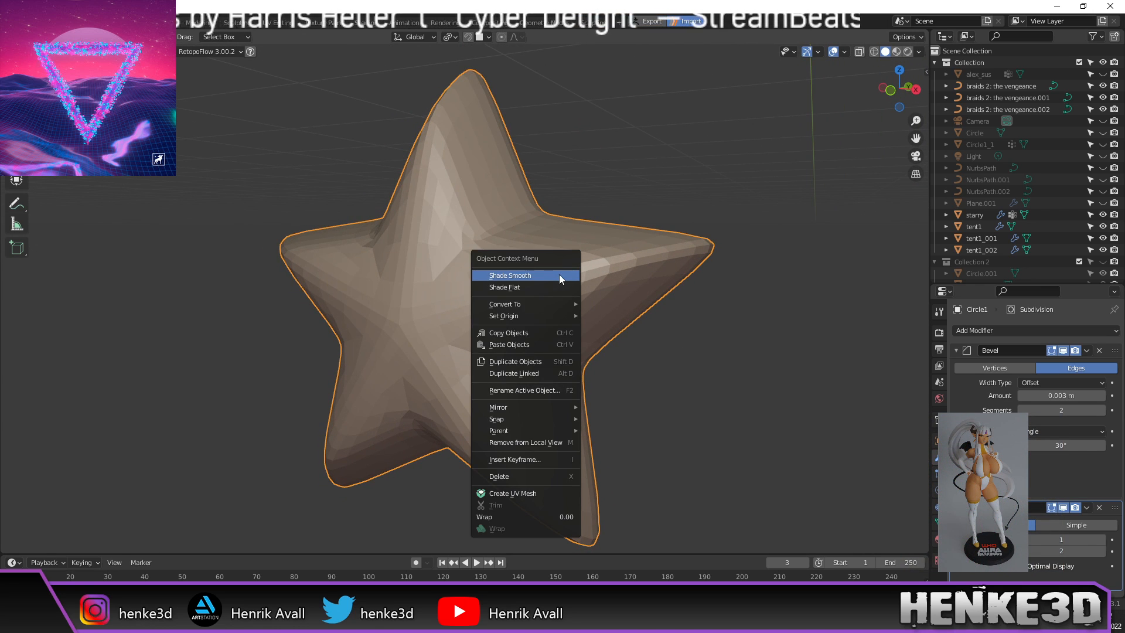
{"action": "left_click", "coordinate": [561, 277]}
{"action": "middle_click_drag", "start_coordinate": [610, 311], "coordinate": [691, 357]}
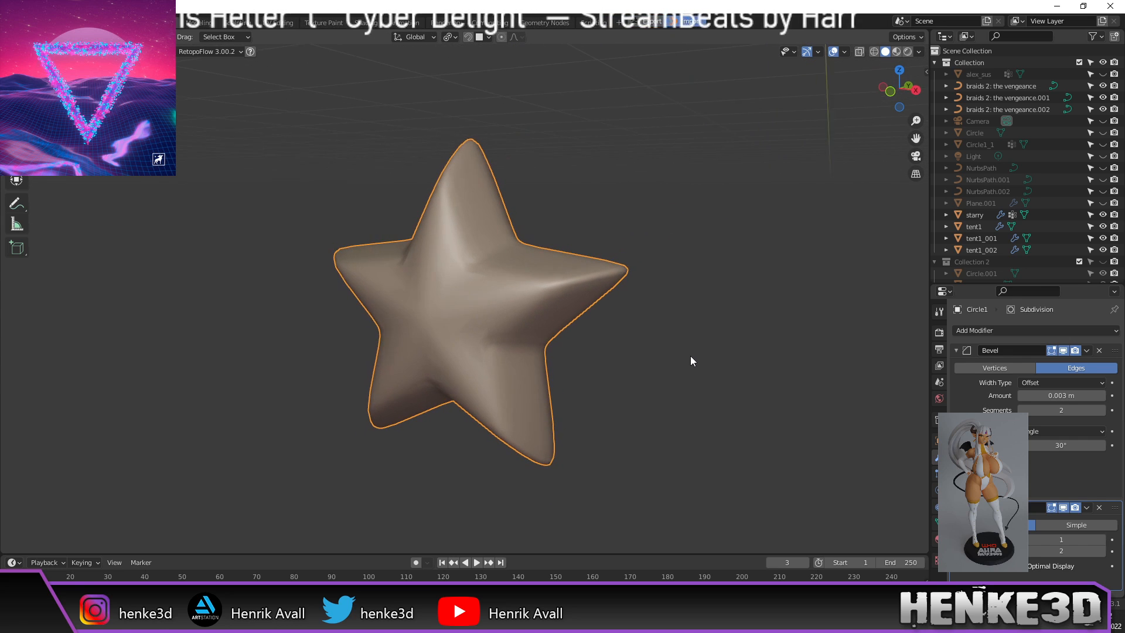
{"action": "scroll", "coordinate": [536, 327], "scroll_direction": "up", "scroll_amount": 3}
{"action": "middle_click_drag", "start_coordinate": [528, 325], "coordinate": [552, 240]}
Step: Scale the selected star points by 1.725, then by 0.576, to lengthen and sharpen them
{"action": "key", "text": "Tab"}
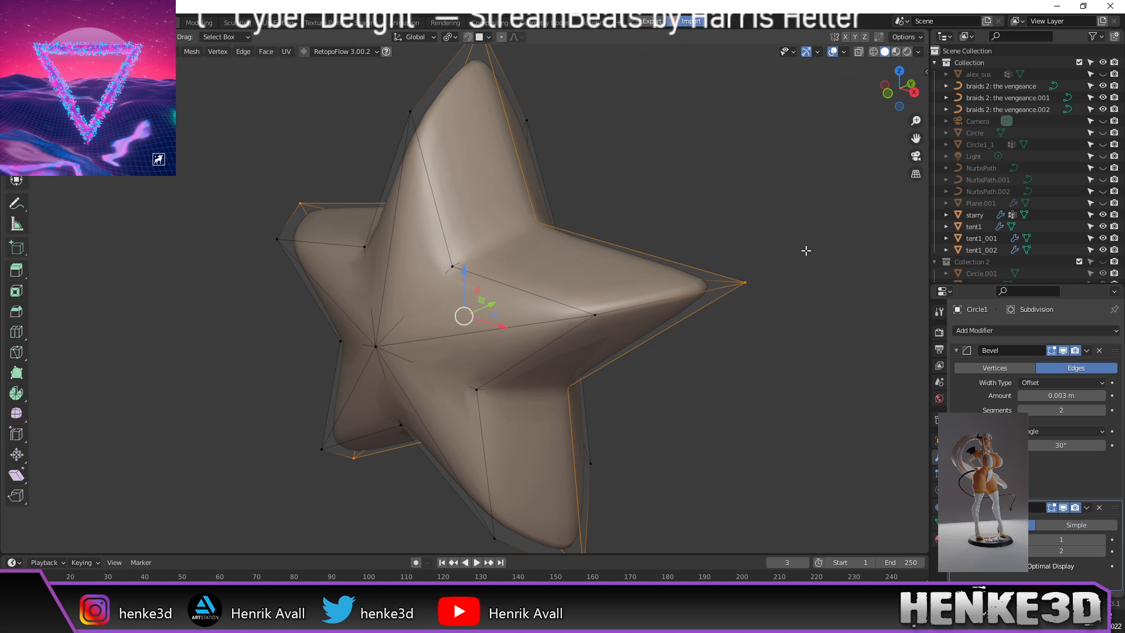
{"action": "key", "text": "s"}
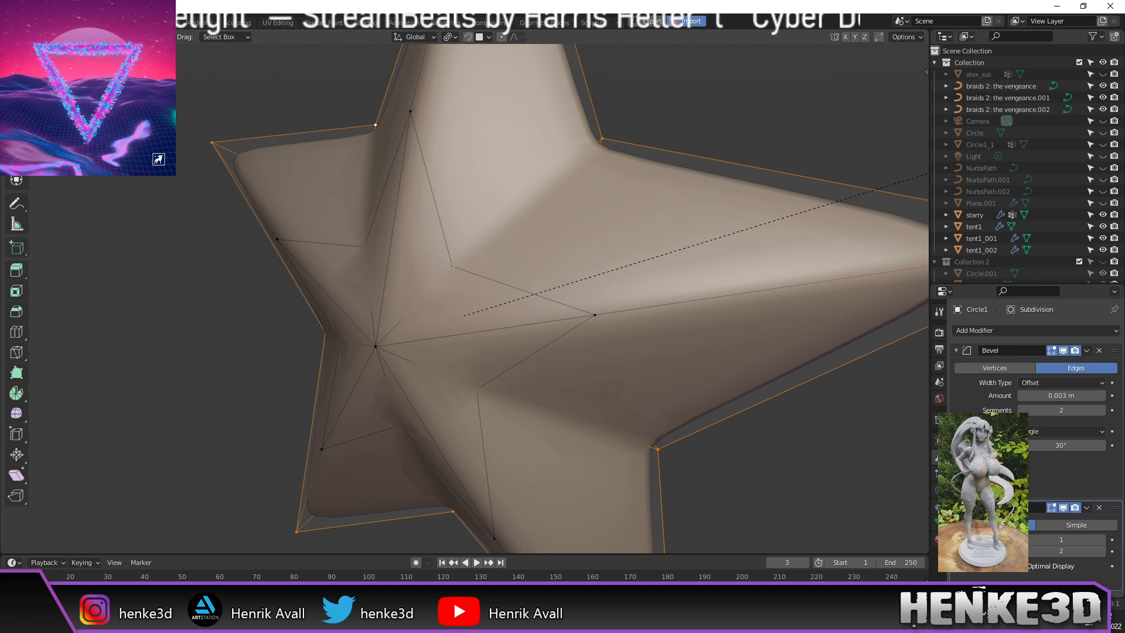
{"action": "left_click", "coordinate": [290, 165]}
{"action": "scroll", "coordinate": [290, 165], "scroll_direction": "down", "scroll_amount": 5}
{"action": "middle_click_drag", "start_coordinate": [539, 206], "coordinate": [585, 198]}
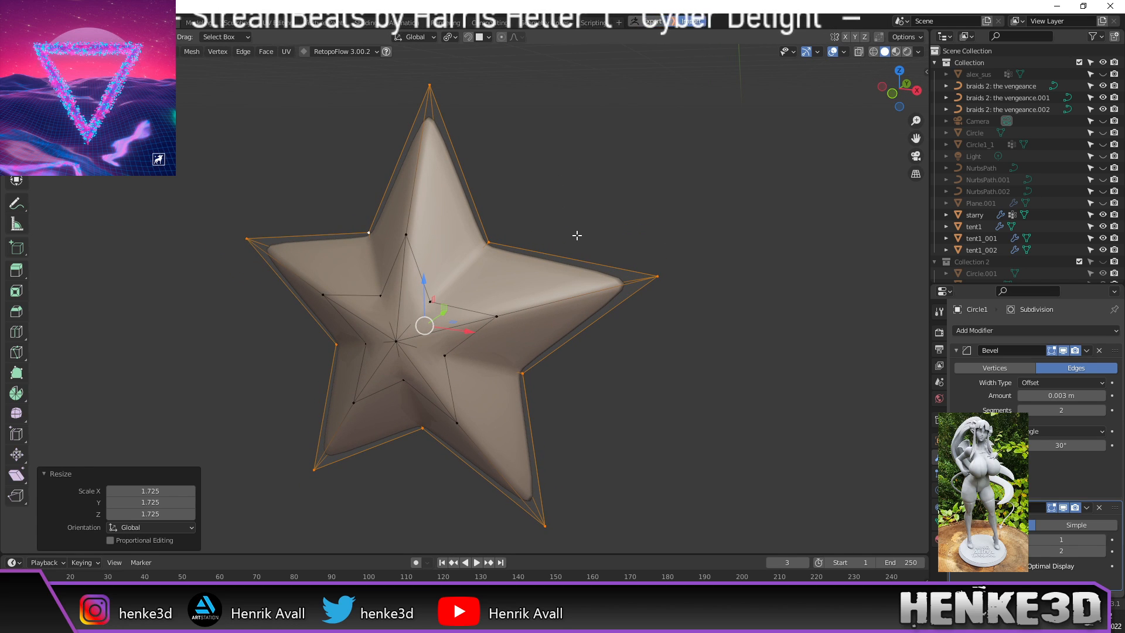
{"action": "scroll", "coordinate": [616, 221], "scroll_direction": "up", "scroll_amount": 3}
{"action": "middle_click_drag", "start_coordinate": [645, 172], "coordinate": [676, 175]}
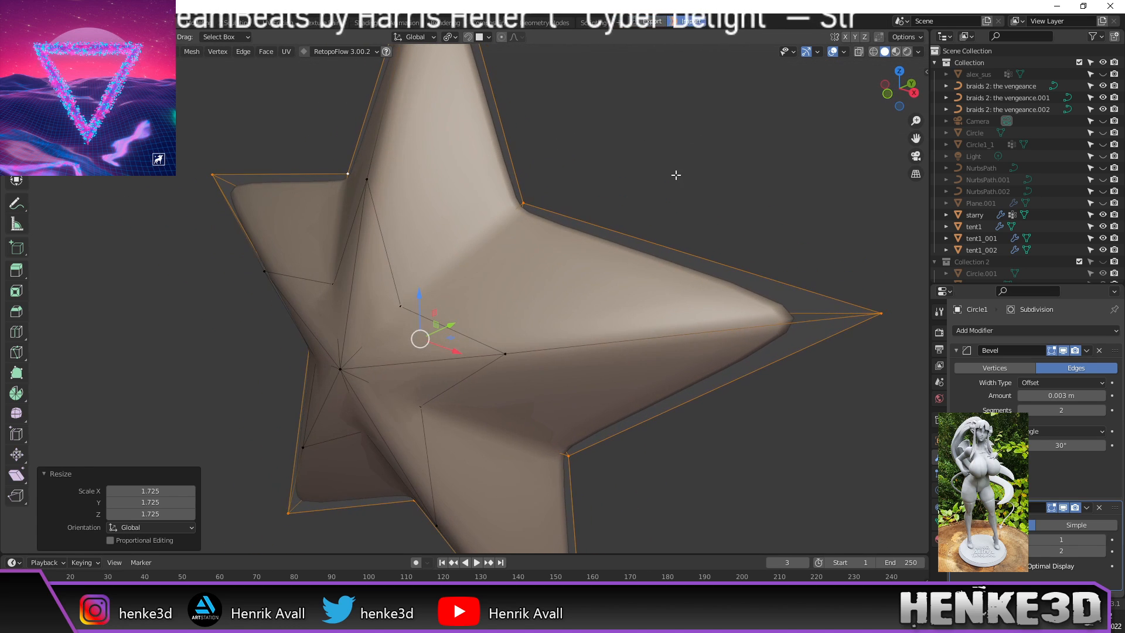
{"action": "key", "text": "s"}
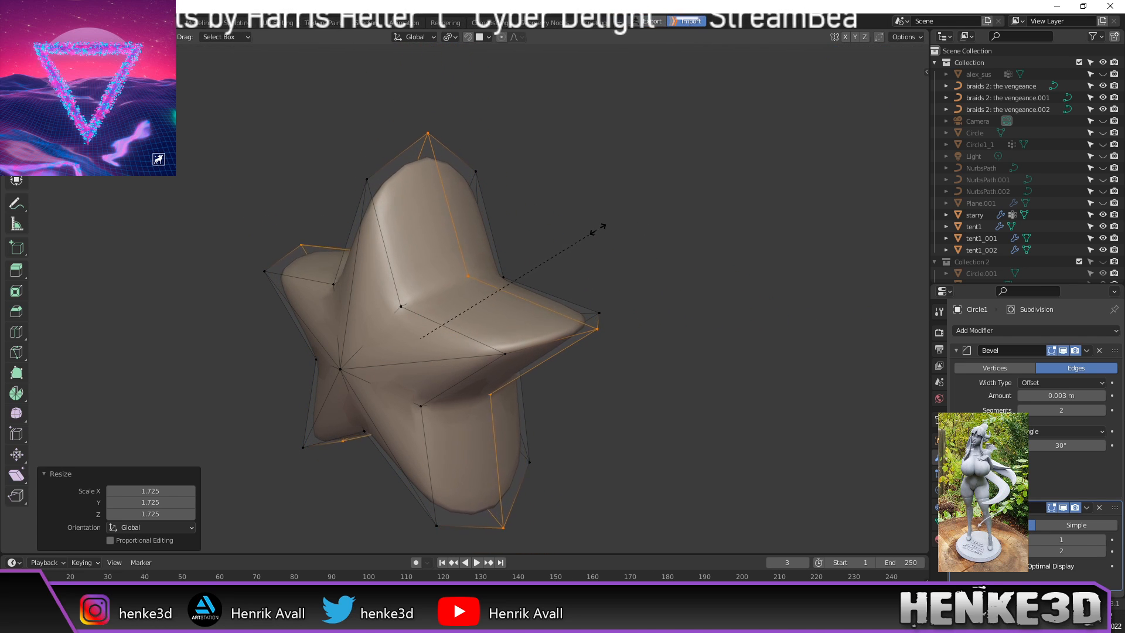
{"action": "left_click", "coordinate": [628, 215]}
{"action": "middle_click_drag", "start_coordinate": [630, 217], "coordinate": [701, 234]}
Step: Return to Object Mode in front view and send the star to ZBrush with GoZ
{"action": "key", "text": "Tab"}
{"action": "key", "text": "KP_1"}
{"action": "scroll", "coordinate": [693, 245], "scroll_direction": "down", "scroll_amount": 2}
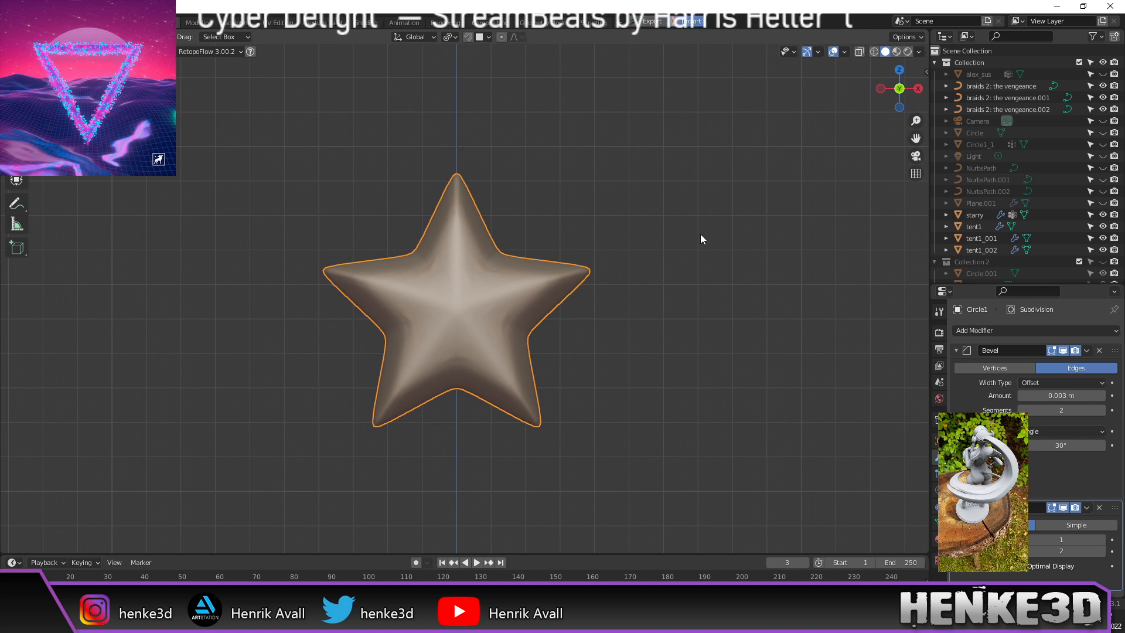
{"action": "scroll", "coordinate": [619, 292], "scroll_direction": "up", "scroll_amount": 1}
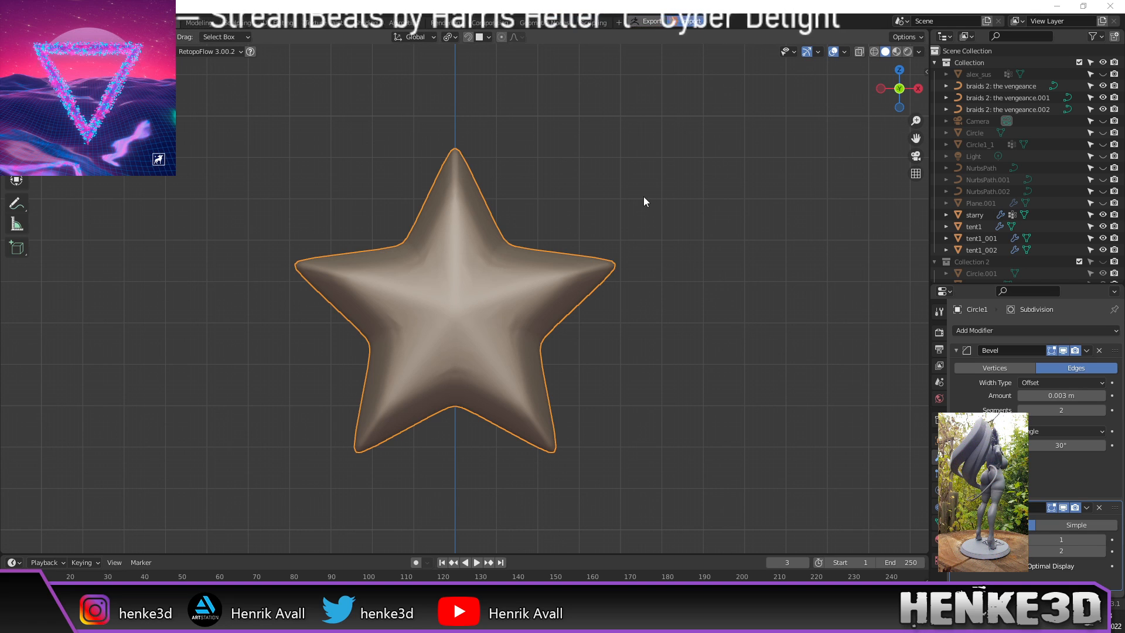
{"action": "key", "text": "alt+Tab"}
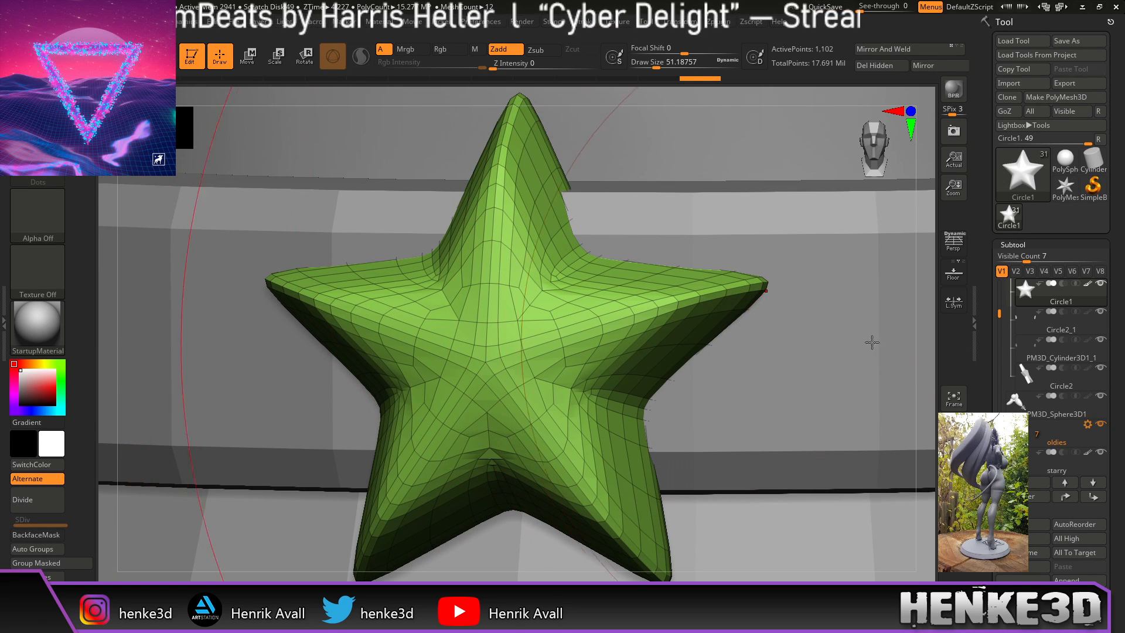
Step: Hide the polyframe and use the Move gizmo to nudge the star slightly up the belt
{"action": "left_click_drag", "start_coordinate": [923, 354], "coordinate": [745, 312], "text": "shift"}
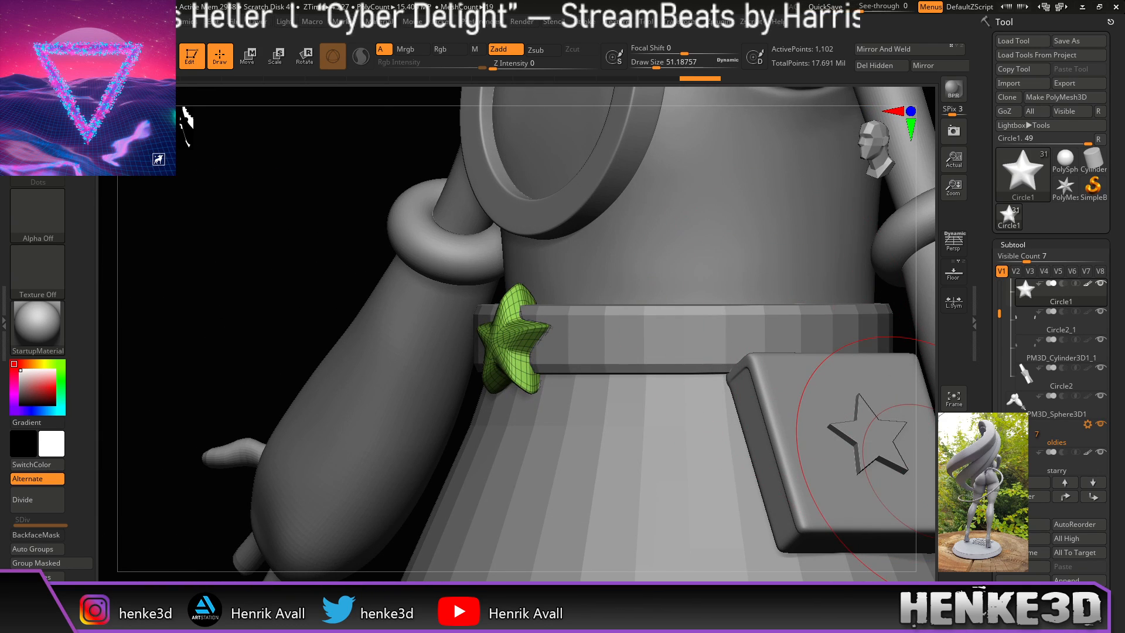
{"action": "key", "text": "shift+f"}
{"action": "left_click_drag", "start_coordinate": [223, 274], "coordinate": [275, 275]}
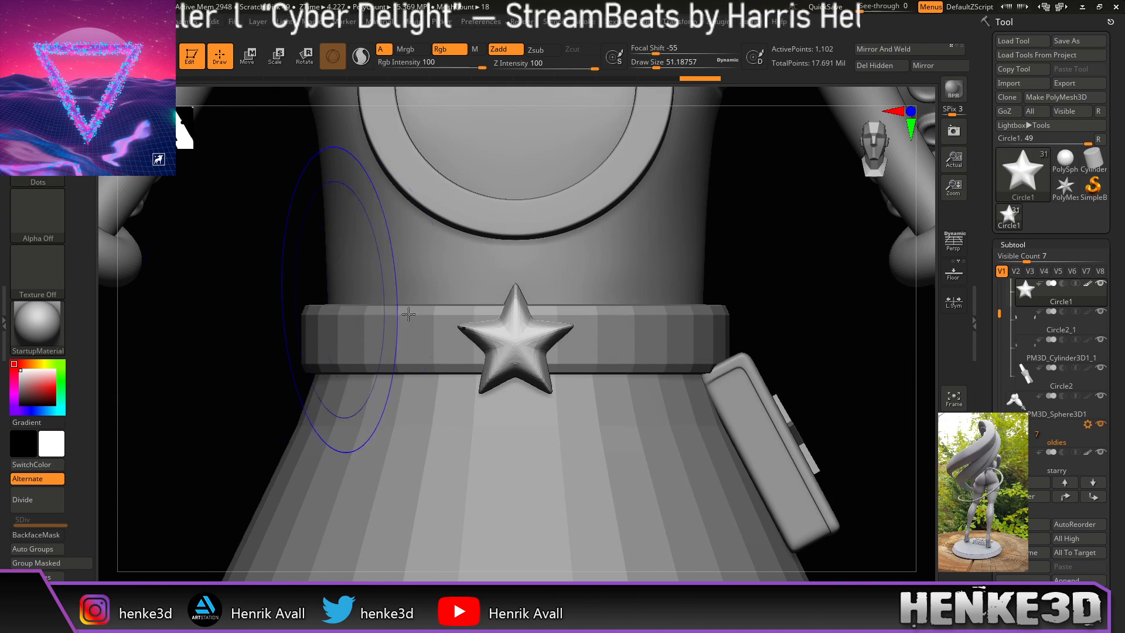
{"action": "left_click_drag", "start_coordinate": [801, 329], "coordinate": [896, 302], "text": "alt"}
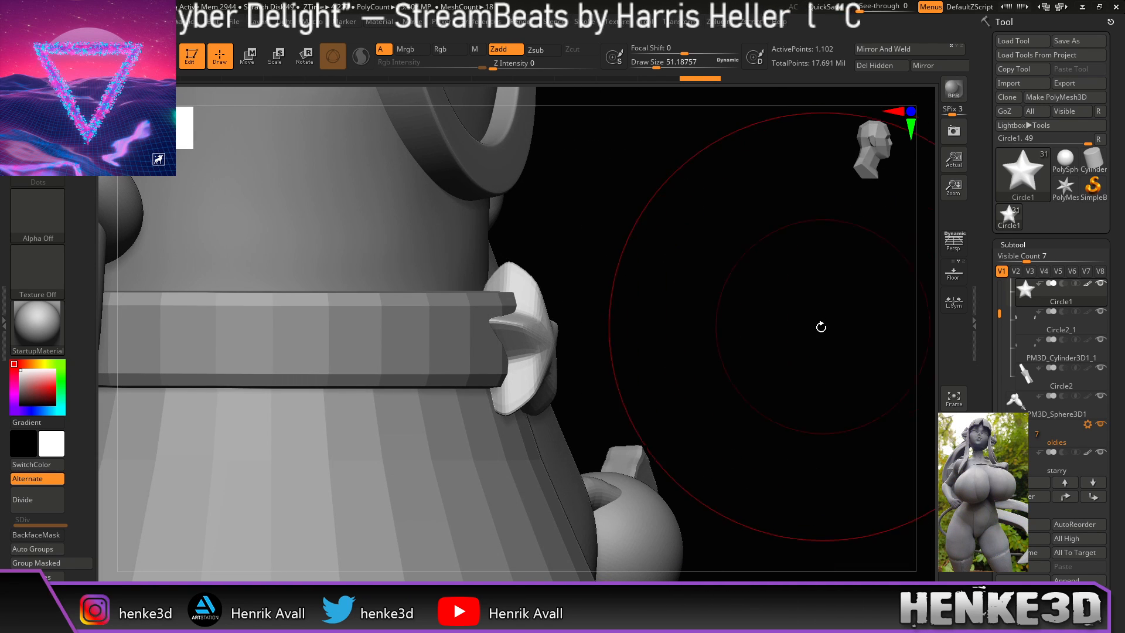
{"action": "left_click_drag", "start_coordinate": [753, 324], "coordinate": [758, 329]}
{"action": "key", "text": "w"}
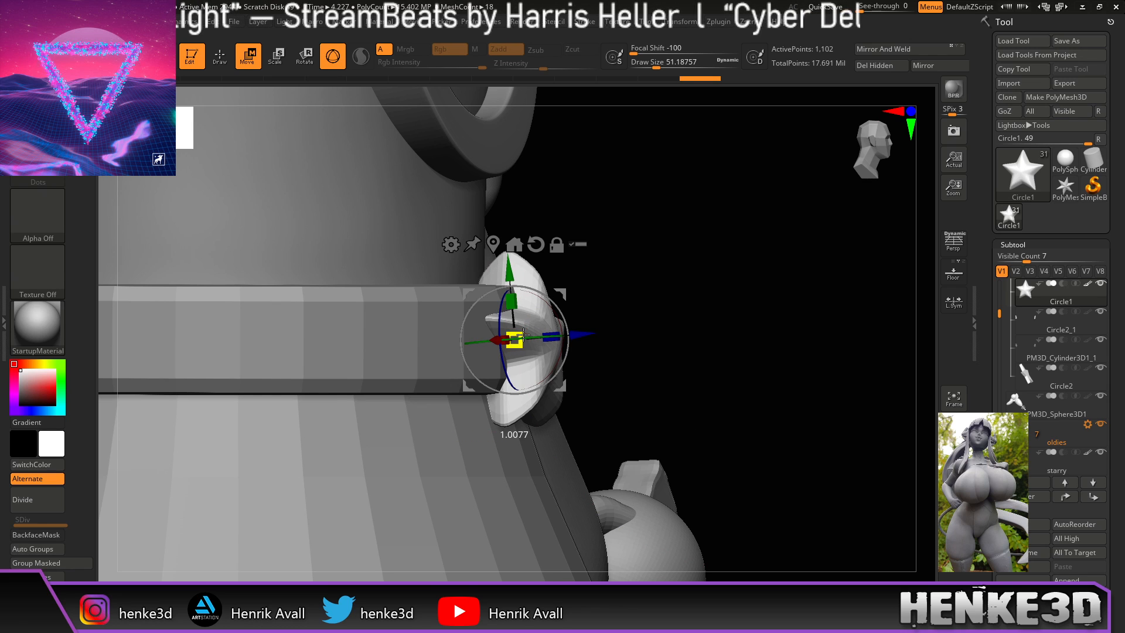
{"action": "left_click_drag", "start_coordinate": [663, 321], "coordinate": [687, 324], "text": "shift"}
{"action": "mouse_move", "coordinate": [520, 268]}
{"action": "left_mouse_down"}
{"action": "mouse_move", "coordinate": [517, 248]}
{"action": "mouse_move", "coordinate": [515, 261]}
{"action": "left_mouse_up"}
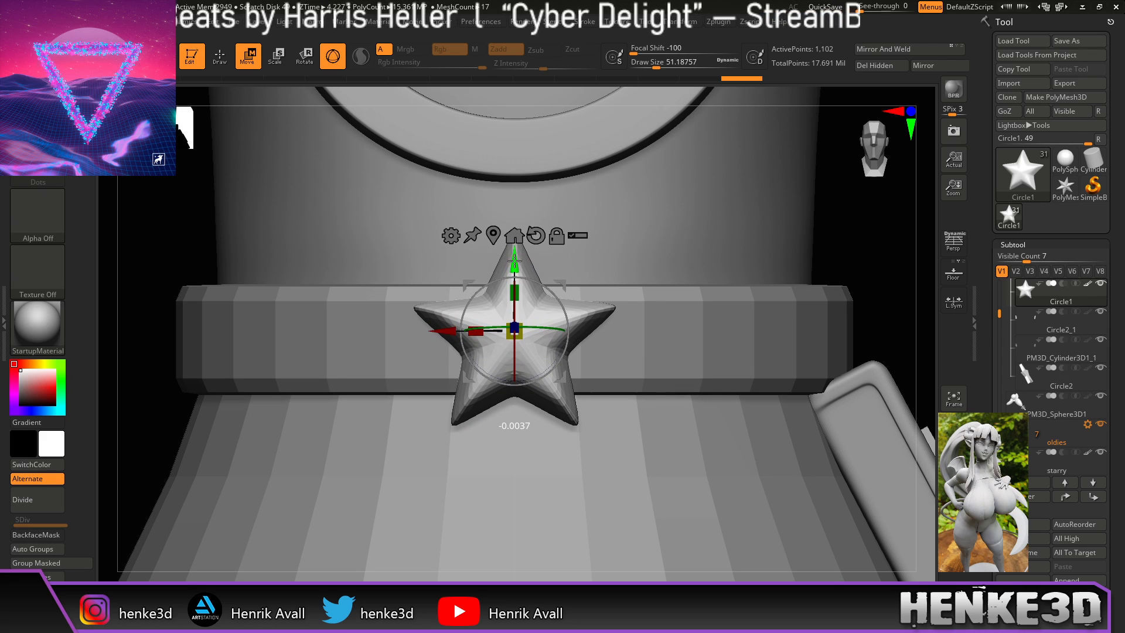
{"action": "key", "text": "q"}
Step: Orbit and zoom around the character to inspect the placed belt star and pouch
{"action": "right_click_drag", "start_coordinate": [856, 248], "coordinate": [718, 229], "text": "ctrl"}
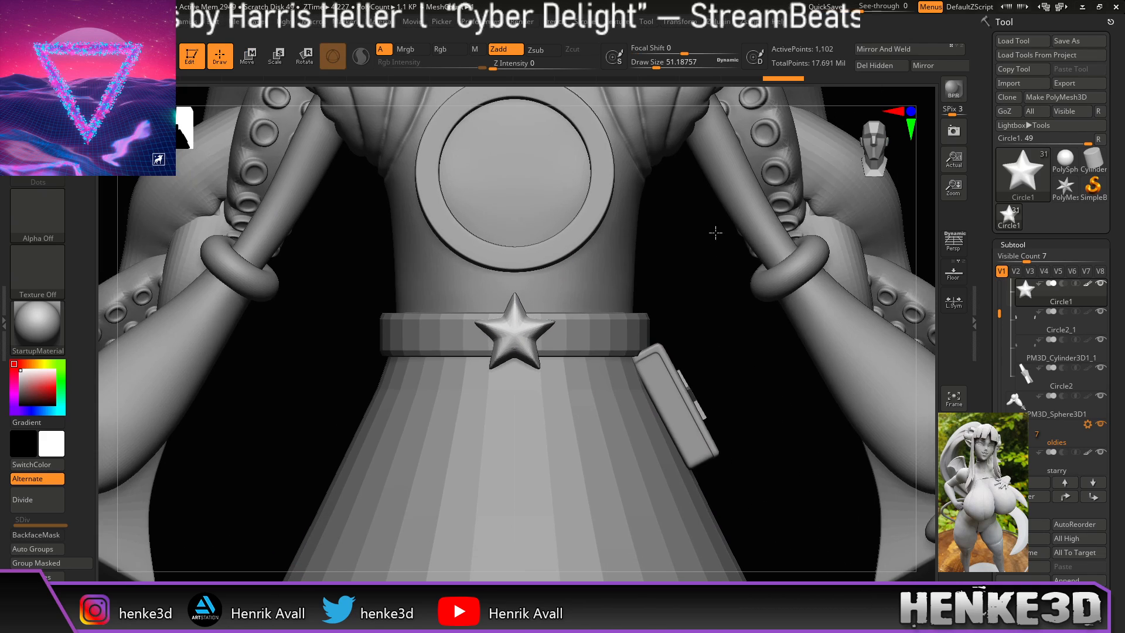
{"action": "right_click_drag", "start_coordinate": [698, 329], "coordinate": [618, 296], "text": "ctrl"}
{"action": "right_click_drag", "start_coordinate": [759, 233], "coordinate": [708, 284]}
{"action": "right_click_drag", "start_coordinate": [300, 327], "coordinate": [412, 417]}
{"action": "right_click_drag", "start_coordinate": [278, 405], "coordinate": [300, 414]}
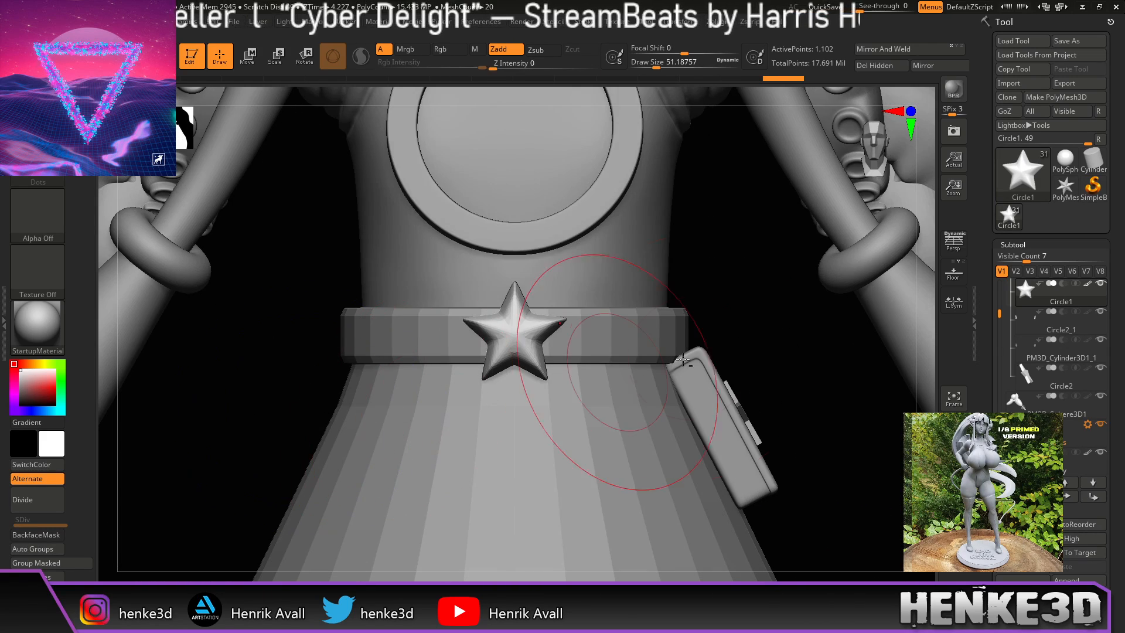
{"action": "right_click_drag", "start_coordinate": [713, 299], "coordinate": [743, 350], "text": "ctrl"}
{"action": "right_click_drag", "start_coordinate": [791, 266], "coordinate": [770, 276], "text": "alt"}
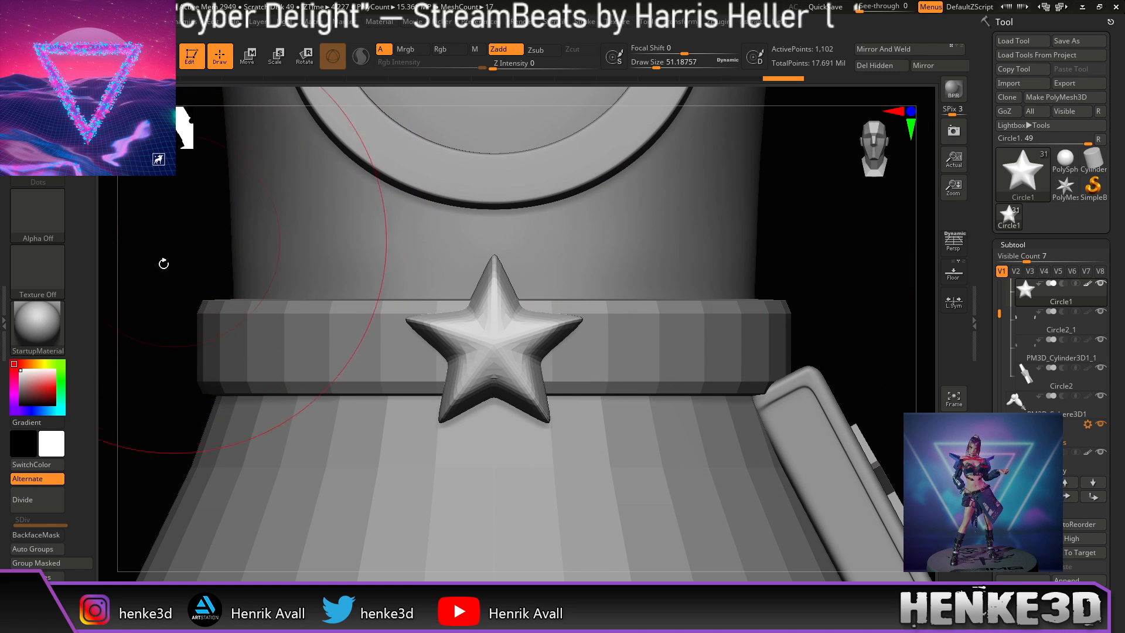
{"action": "right_click_drag", "start_coordinate": [831, 299], "coordinate": [814, 294], "text": "ctrl"}
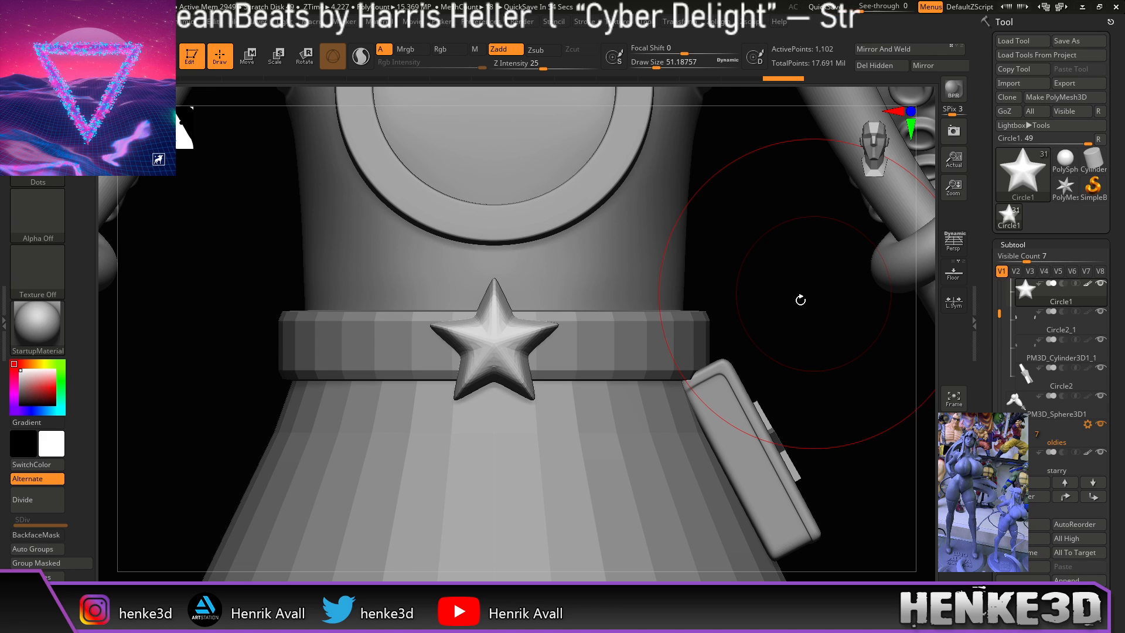
Step: Inspect the belt star up close and lower the Draw Size to 23.30558
{"action": "key", "text": "ctrl"}
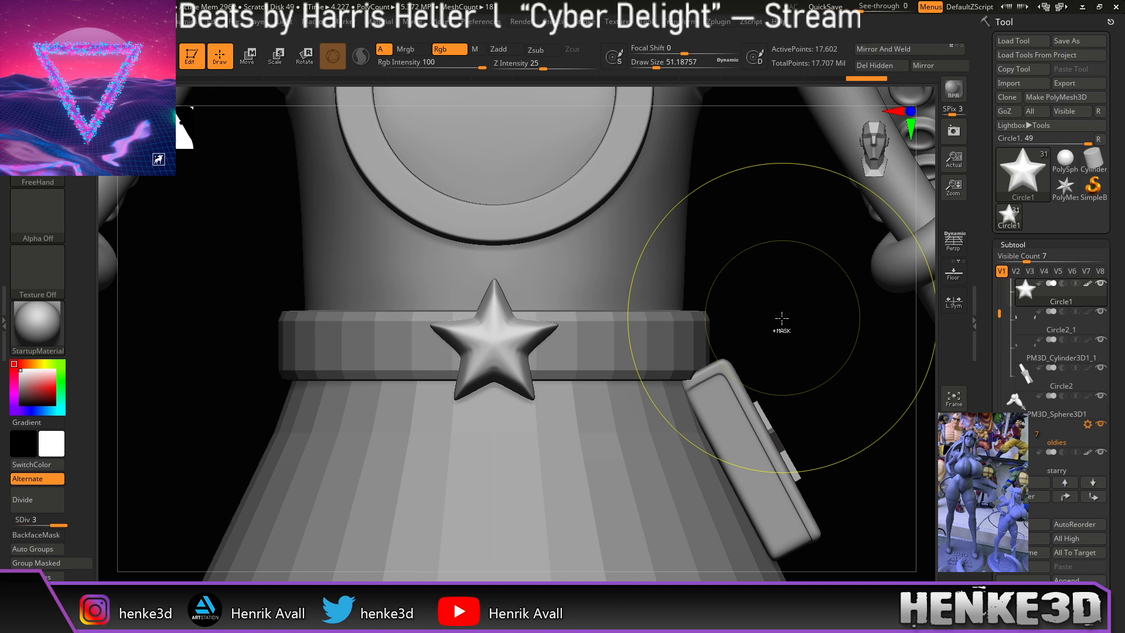
{"action": "mouse_move", "coordinate": [757, 317]}
{"action": "left_mouse_down", "text": "alt"}
{"action": "mouse_move", "coordinate": [827, 276]}
{"action": "mouse_move", "coordinate": [870, 273]}
{"action": "left_mouse_up", "text": "alt"}
{"action": "left_click_drag", "start_coordinate": [770, 303], "coordinate": [784, 324]}
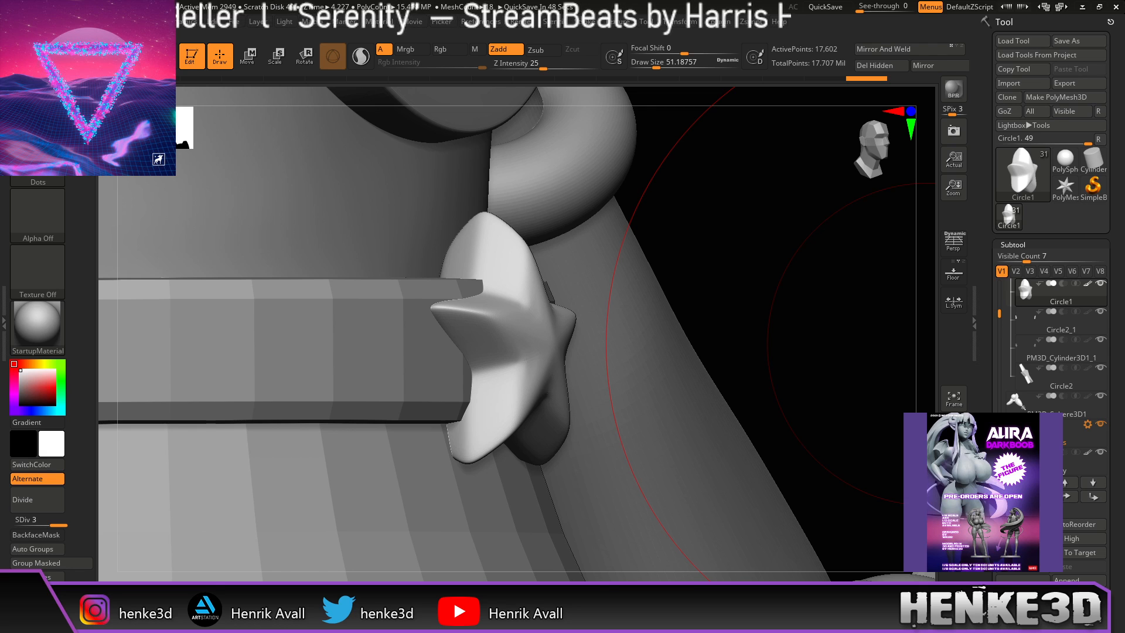
{"action": "left_click_drag", "start_coordinate": [767, 302], "coordinate": [803, 268]}
{"action": "mouse_move", "coordinate": [766, 358]}
{"action": "left_mouse_down", "text": "alt"}
{"action": "mouse_move", "coordinate": [740, 354]}
{"action": "mouse_move", "coordinate": [754, 367]}
{"action": "left_mouse_up", "text": "alt"}
{"action": "left_click_drag", "start_coordinate": [653, 62], "coordinate": [649, 65]}
{"action": "left_click_drag", "start_coordinate": [734, 328], "coordinate": [738, 331], "text": "alt"}
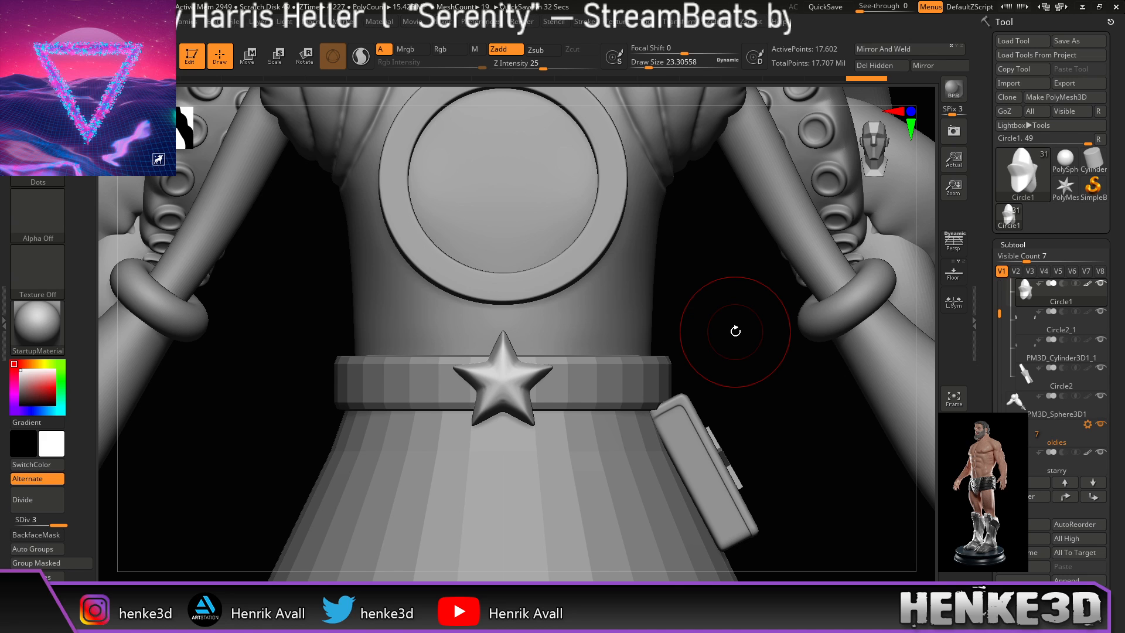
Step: Make Circle2, the pouch's cut-out star, active, then bring the turnaround reference sheet over the canvas
{"action": "left_click_drag", "start_coordinate": [776, 408], "coordinate": [750, 362]}
{"action": "left_click_drag", "start_coordinate": [881, 256], "coordinate": [698, 212], "text": "alt"}
{"action": "left_click_drag", "start_coordinate": [798, 320], "coordinate": [833, 373], "text": "alt"}
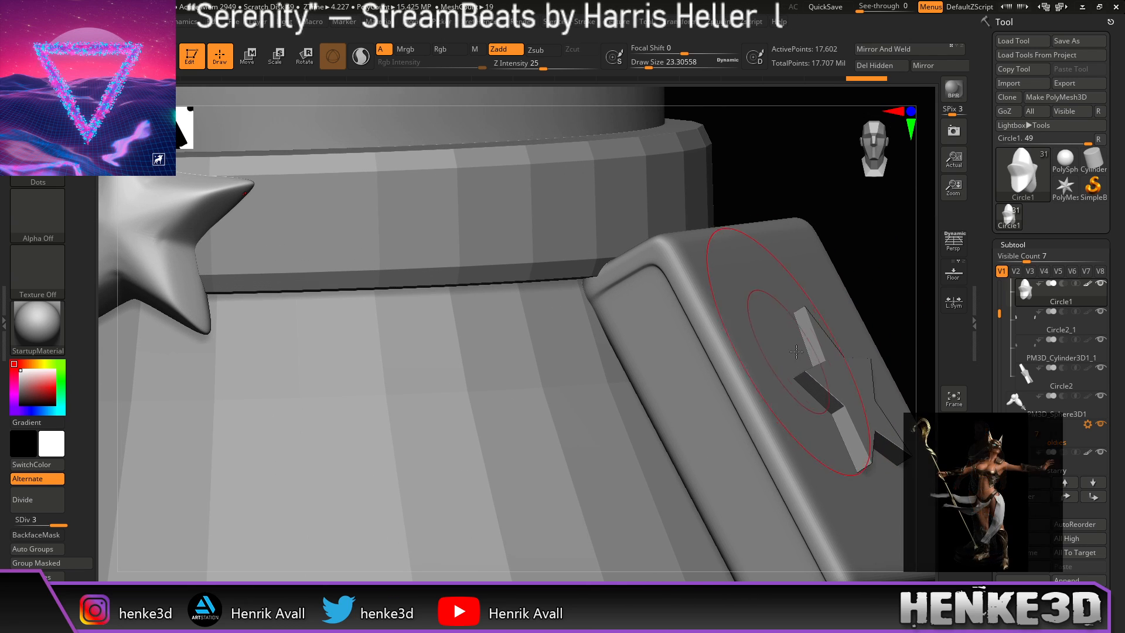
{"action": "left_click", "coordinate": [833, 377], "text": "alt"}
{"action": "left_click_drag", "start_coordinate": [866, 269], "coordinate": [753, 274], "text": "alt"}
{"action": "left_click_drag", "start_coordinate": [666, 350], "coordinate": [700, 409]}
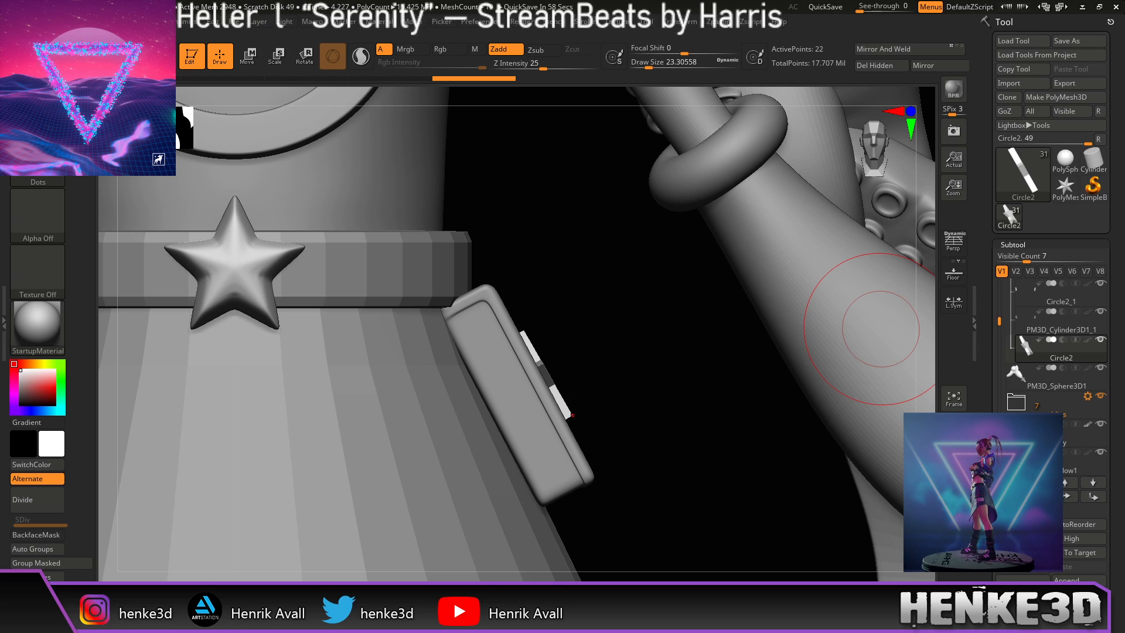
{"action": "left_click_drag", "start_coordinate": [1124, 311], "coordinate": [511, 69]}
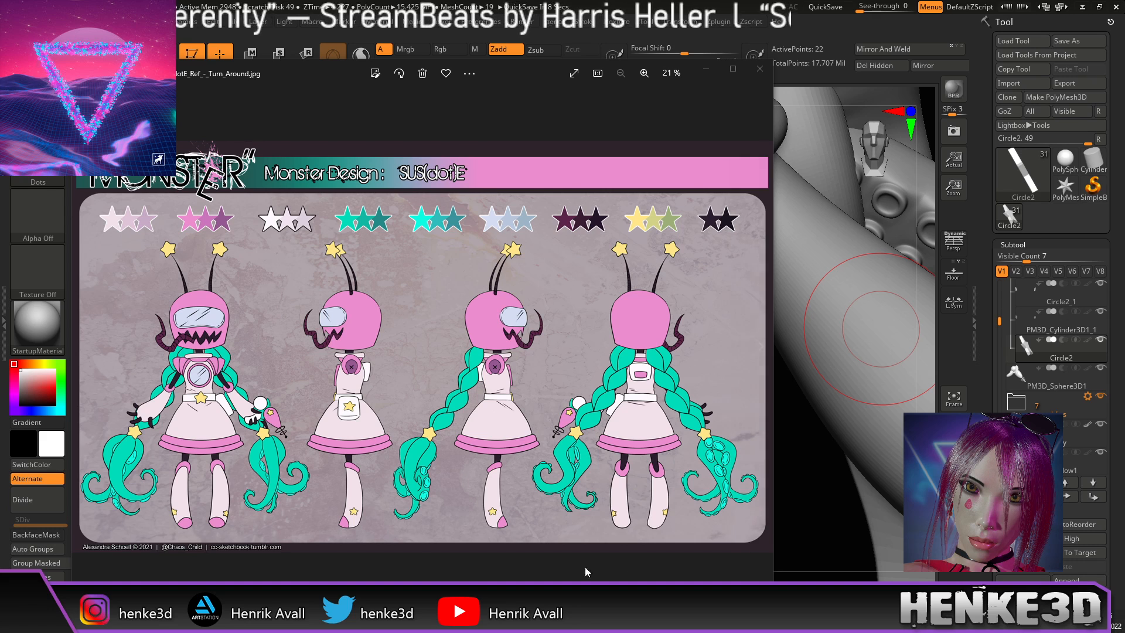
Step: Drag the Photos reference sheet off to the right edge of the screen
{"action": "left_click_drag", "start_coordinate": [314, 76], "coordinate": [1124, 111]}
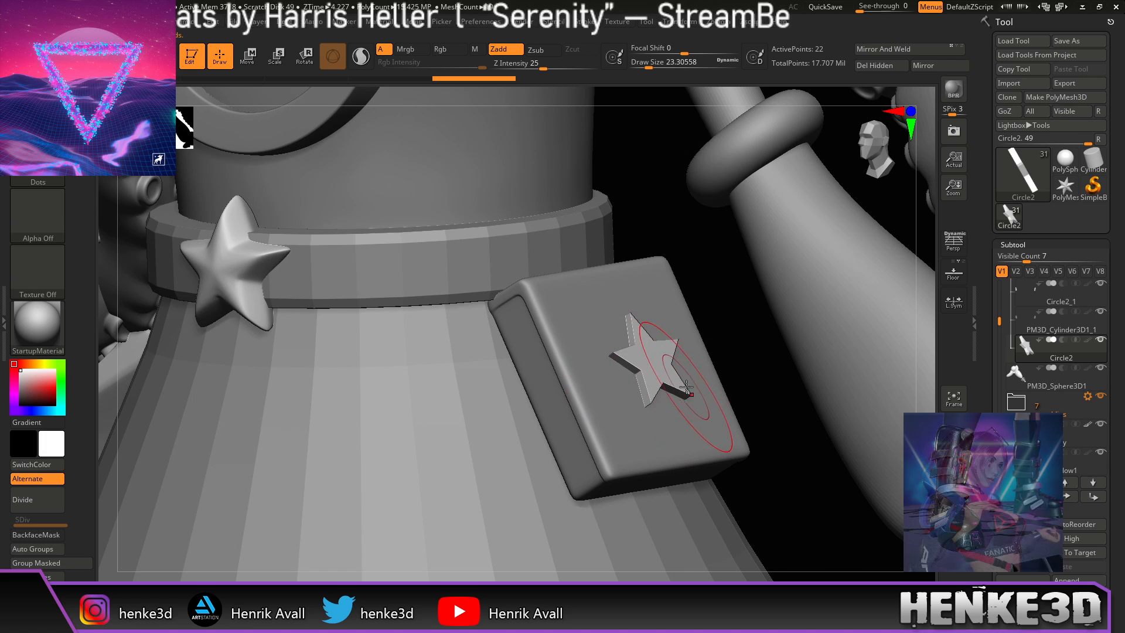
Step: Turn on Polyframe and polygroup colours to check the pouch star's polygroups
{"action": "mouse_move", "coordinate": [724, 363]}
{"action": "left_mouse_down", "text": "alt"}
{"action": "mouse_move", "coordinate": [623, 365]}
{"action": "mouse_move", "coordinate": [652, 369]}
{"action": "left_mouse_up", "text": "alt"}
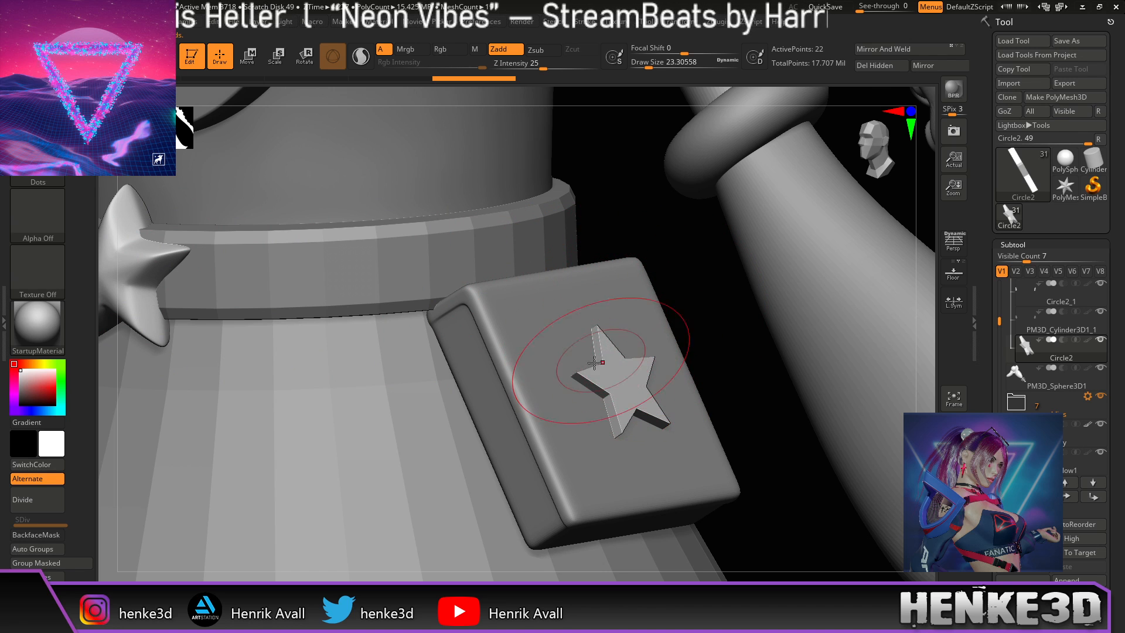
{"action": "mouse_move", "coordinate": [711, 349]}
{"action": "left_mouse_down", "text": "alt"}
{"action": "mouse_move", "coordinate": [613, 344]}
{"action": "mouse_move", "coordinate": [609, 366]}
{"action": "mouse_move", "coordinate": [645, 379]}
{"action": "mouse_move", "coordinate": [627, 367]}
{"action": "left_mouse_up", "text": "alt"}
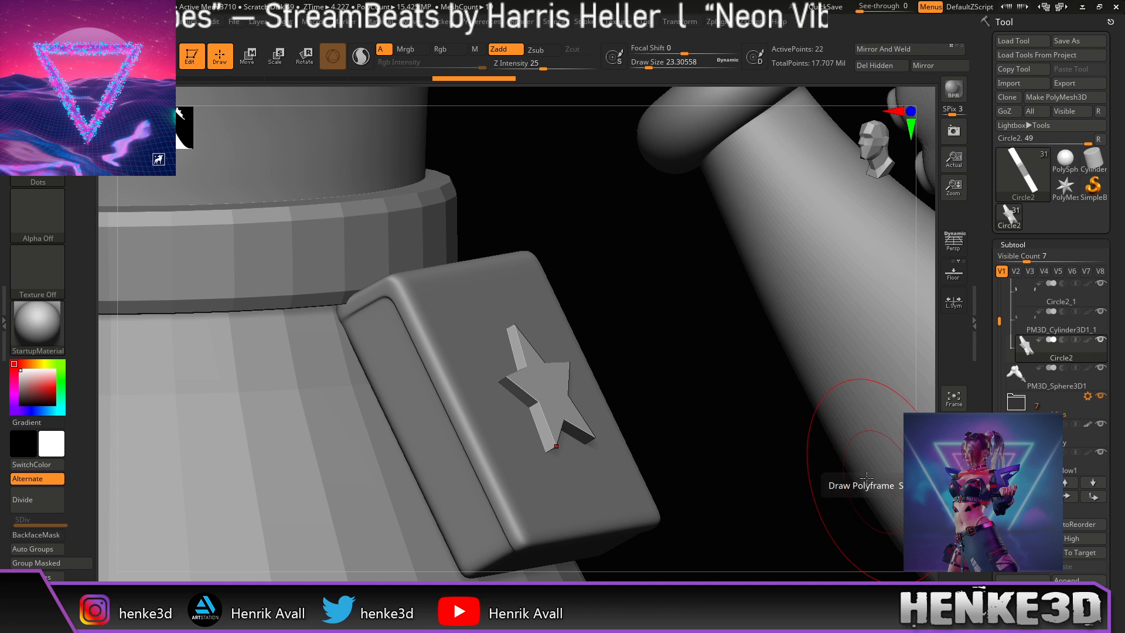
{"action": "key", "text": "shift+f"}
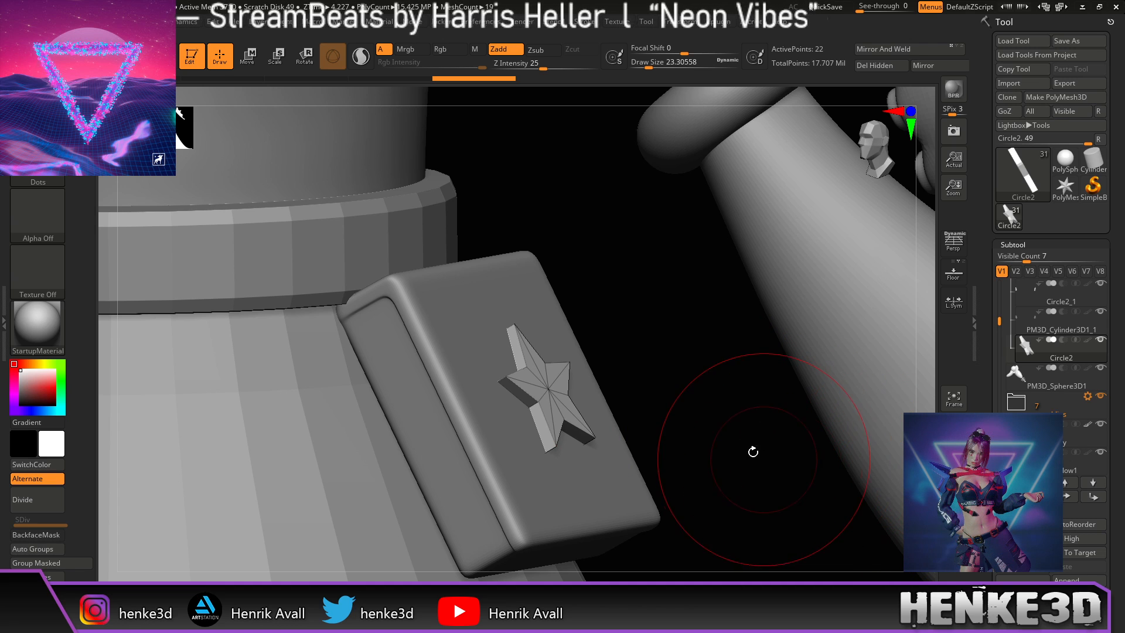
{"action": "key", "text": "ctrl+w"}
{"action": "left_click_drag", "start_coordinate": [717, 435], "coordinate": [644, 347]}
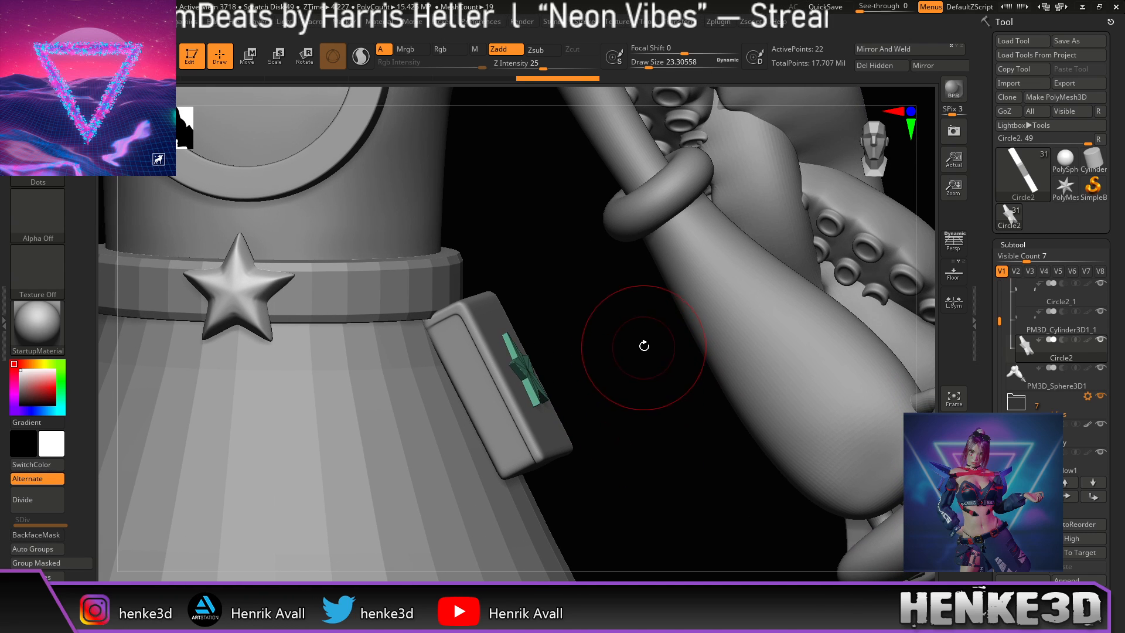
Step: Export Circle2 to Blender with GoZ and switch over to Blender
{"action": "left_click", "coordinate": [1019, 110]}
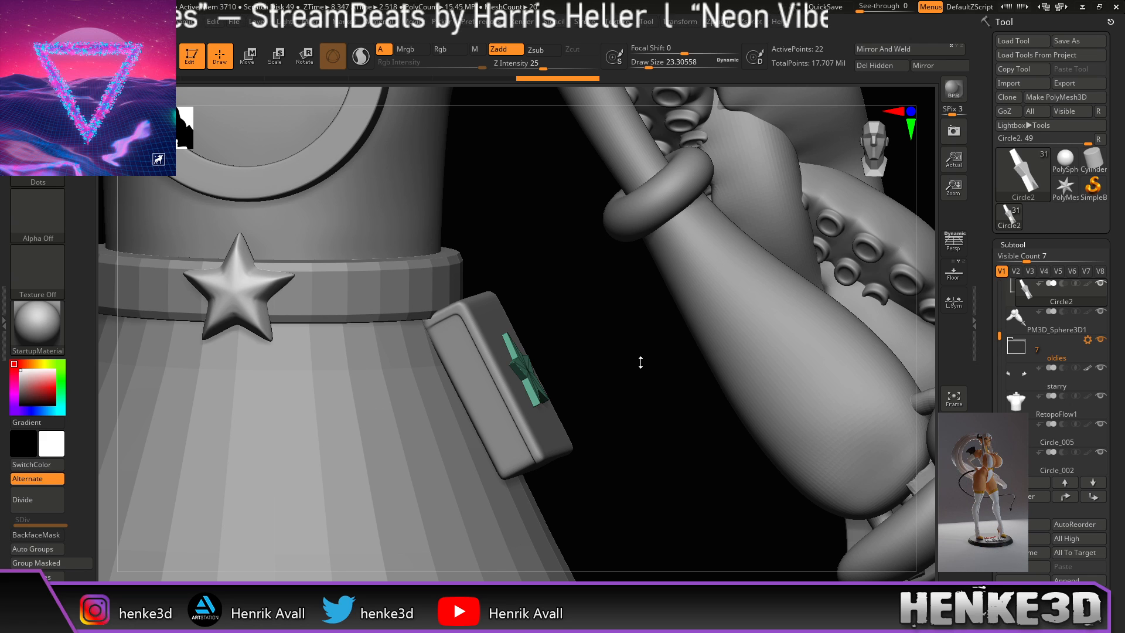
{"action": "key", "text": "alt+Tab"}
{"action": "scroll", "coordinate": [636, 320], "scroll_direction": "down", "scroll_amount": 4}
Step: Select the star on the pouch and frame it in the viewport
{"action": "middle_click_drag", "start_coordinate": [690, 328], "coordinate": [521, 340]}
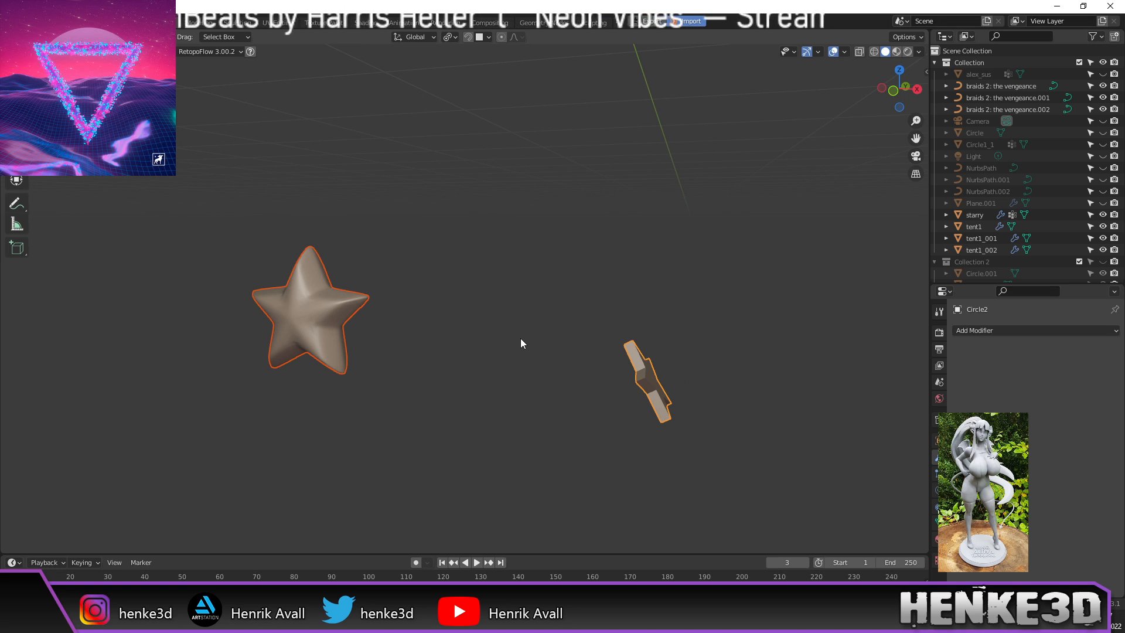
{"action": "key", "text": "KP_Divide"}
{"action": "scroll", "coordinate": [450, 282], "scroll_direction": "down", "scroll_amount": 6}
{"action": "scroll", "coordinate": [451, 282], "scroll_direction": "down", "scroll_amount": 4}
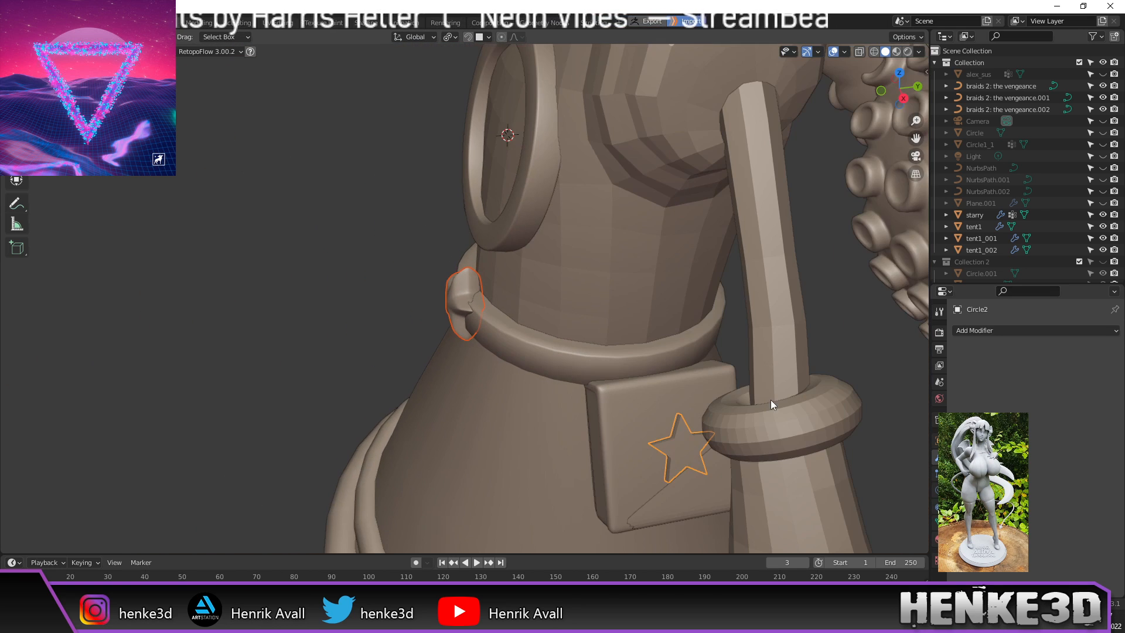
{"action": "left_click", "coordinate": [673, 450]}
{"action": "left_click", "coordinate": [690, 436]}
{"action": "middle_click_drag", "start_coordinate": [350, 302], "coordinate": [147, 88], "text": "shift"}
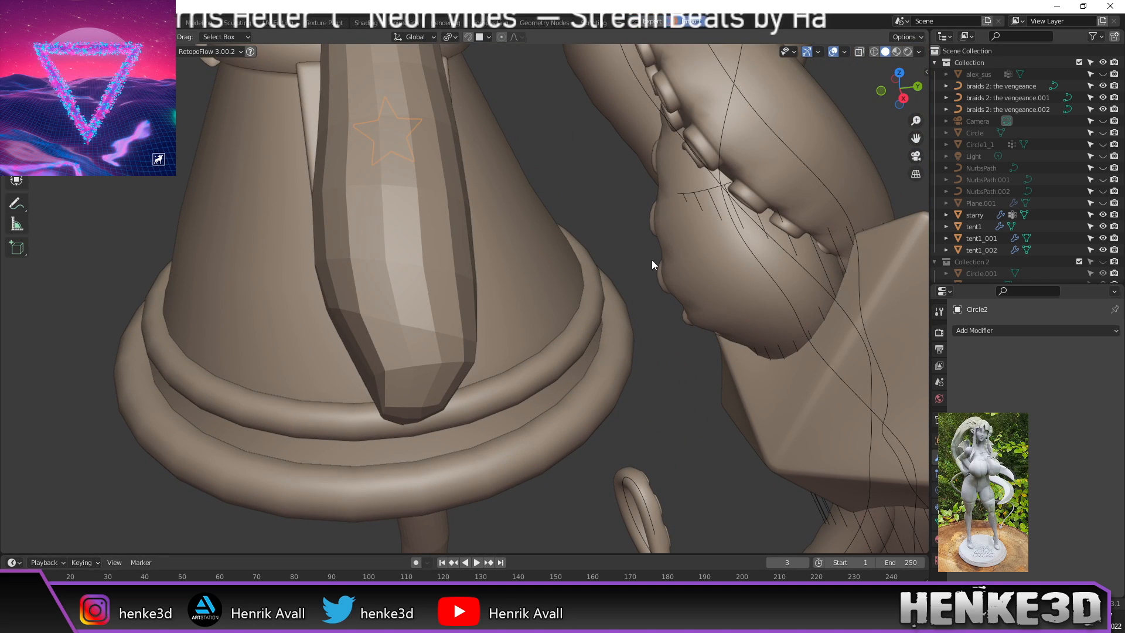
{"action": "middle_click_drag", "start_coordinate": [583, 170], "coordinate": [657, 235]}
{"action": "scroll", "coordinate": [524, 147], "scroll_direction": "up", "scroll_amount": 3}
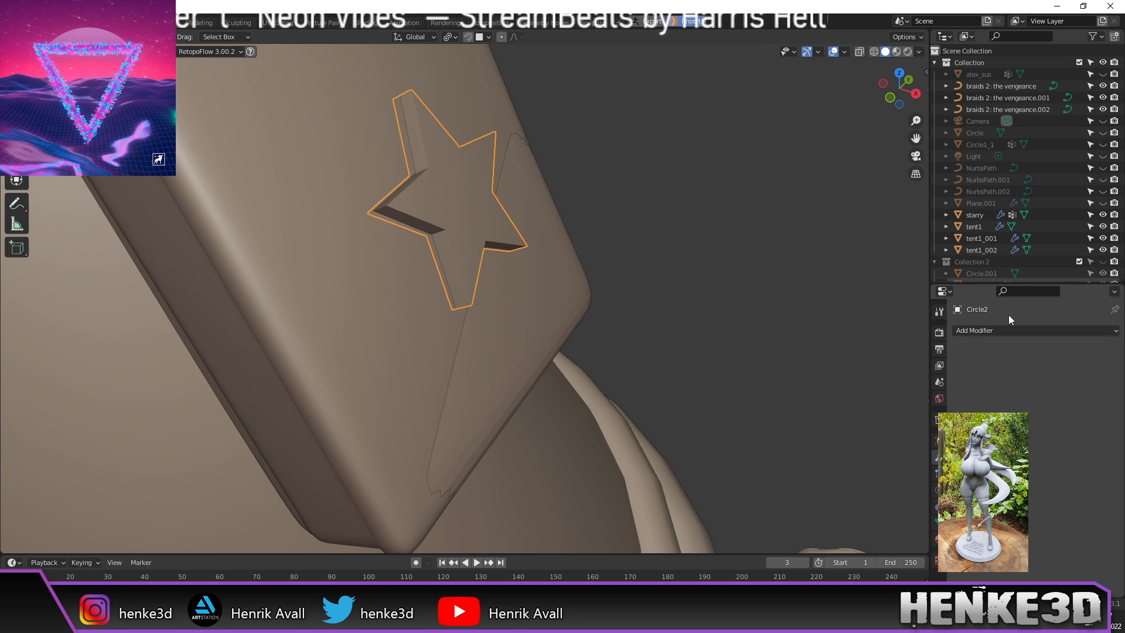
Step: Add a Bevel modifier to the star with 2 segments and inspect the result
{"action": "left_click", "coordinate": [1003, 331]}
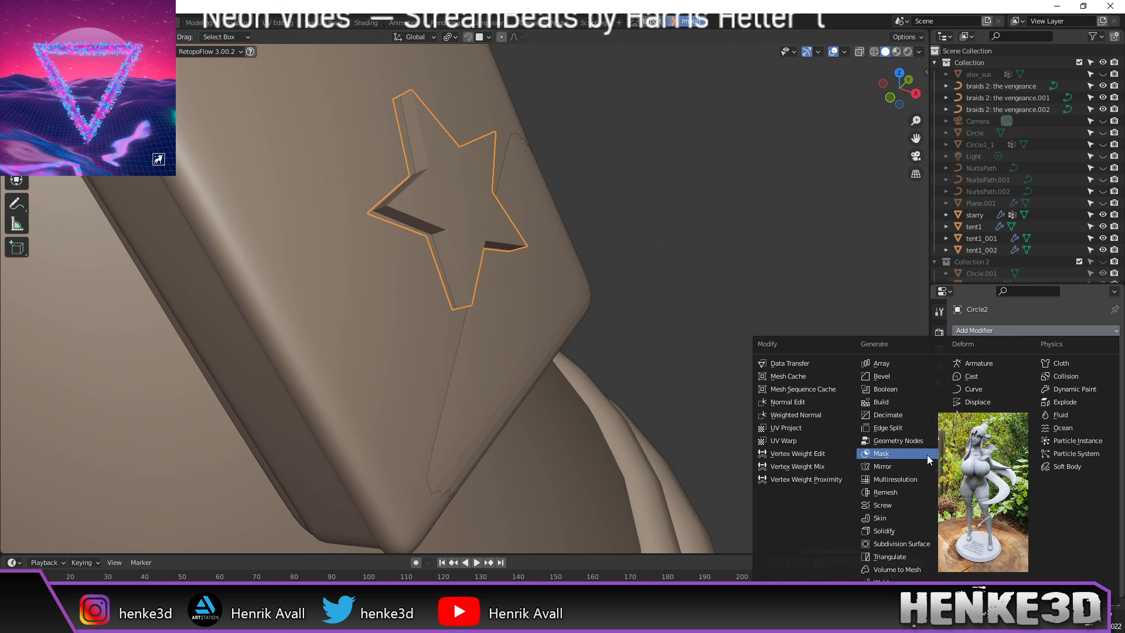
{"action": "left_click", "coordinate": [901, 380]}
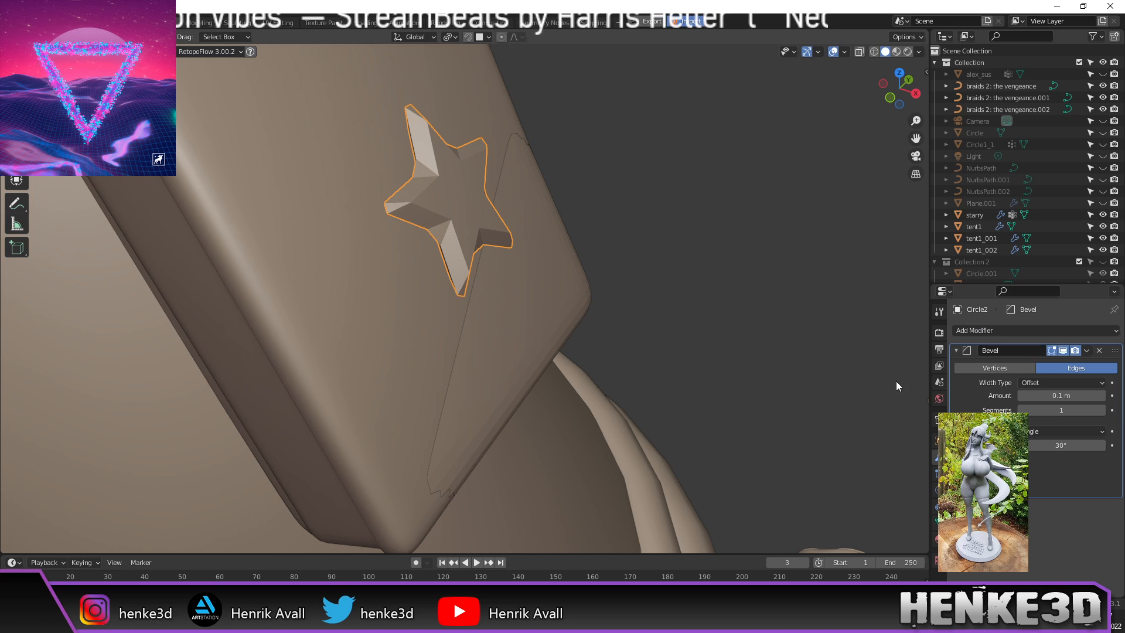
{"action": "left_click", "coordinate": [1102, 411]}
{"action": "middle_click_drag", "start_coordinate": [810, 329], "coordinate": [797, 329]}
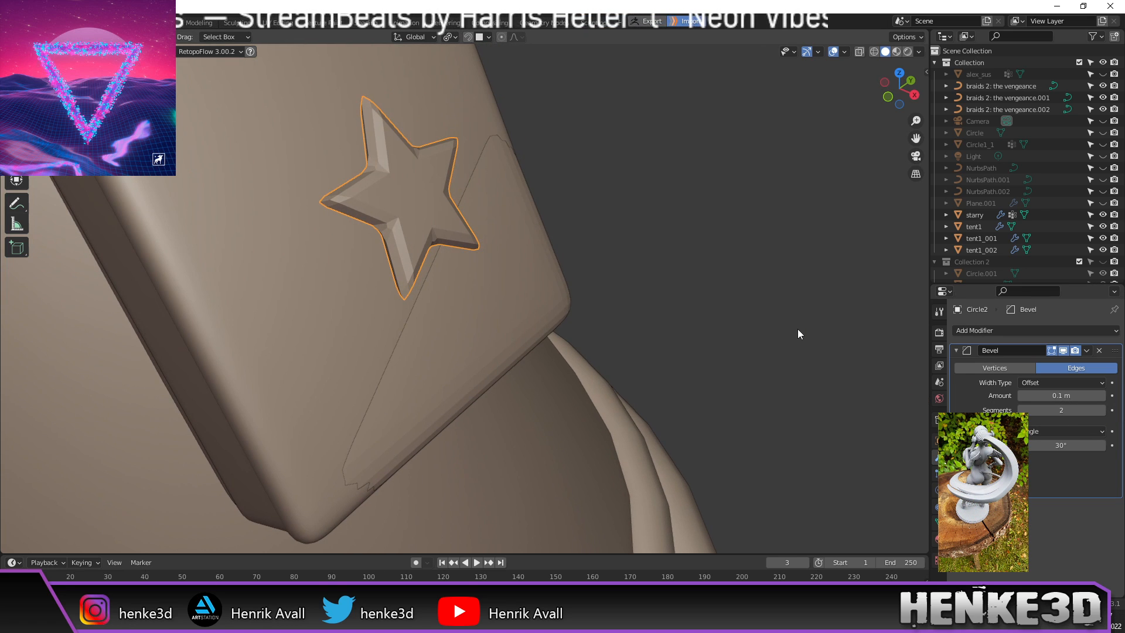
{"action": "middle_click_drag", "start_coordinate": [695, 300], "coordinate": [676, 284]}
{"action": "left_click", "coordinate": [710, 274]}
{"action": "scroll", "coordinate": [709, 278], "scroll_direction": "down", "scroll_amount": 3}
{"action": "scroll", "coordinate": [554, 246], "scroll_direction": "up", "scroll_amount": 3}
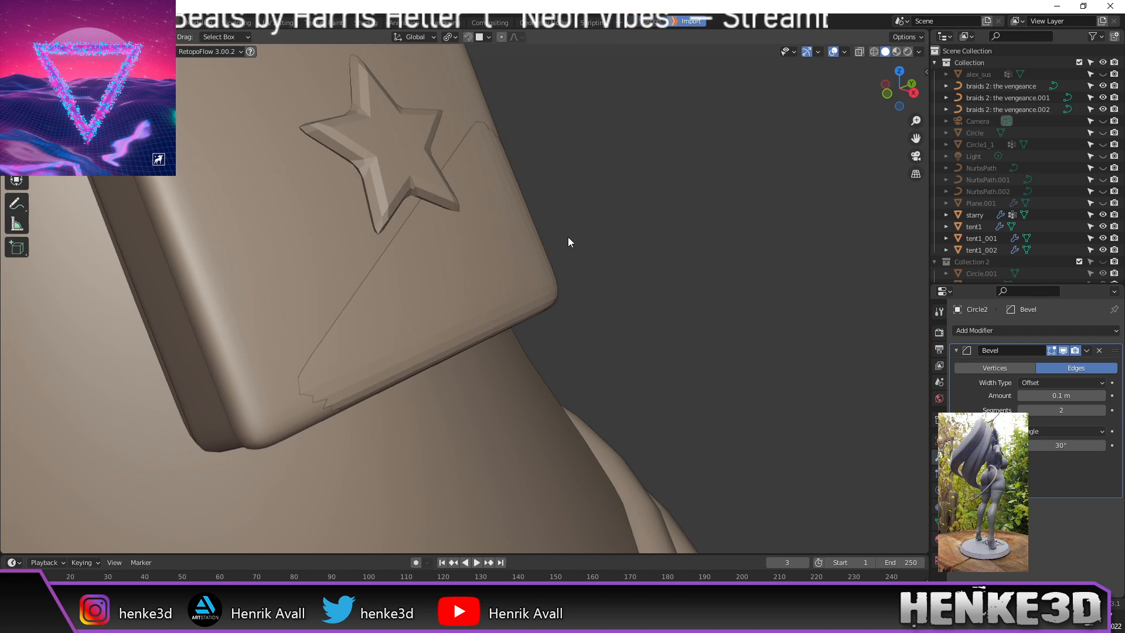
{"action": "middle_click_drag", "start_coordinate": [565, 238], "coordinate": [589, 257], "text": "shift"}
{"action": "mouse_move", "coordinate": [440, 163]}
{"action": "middle_mouse_down"}
{"action": "mouse_move", "coordinate": [451, 170]}
{"action": "mouse_move", "coordinate": [456, 158]}
{"action": "middle_mouse_up"}
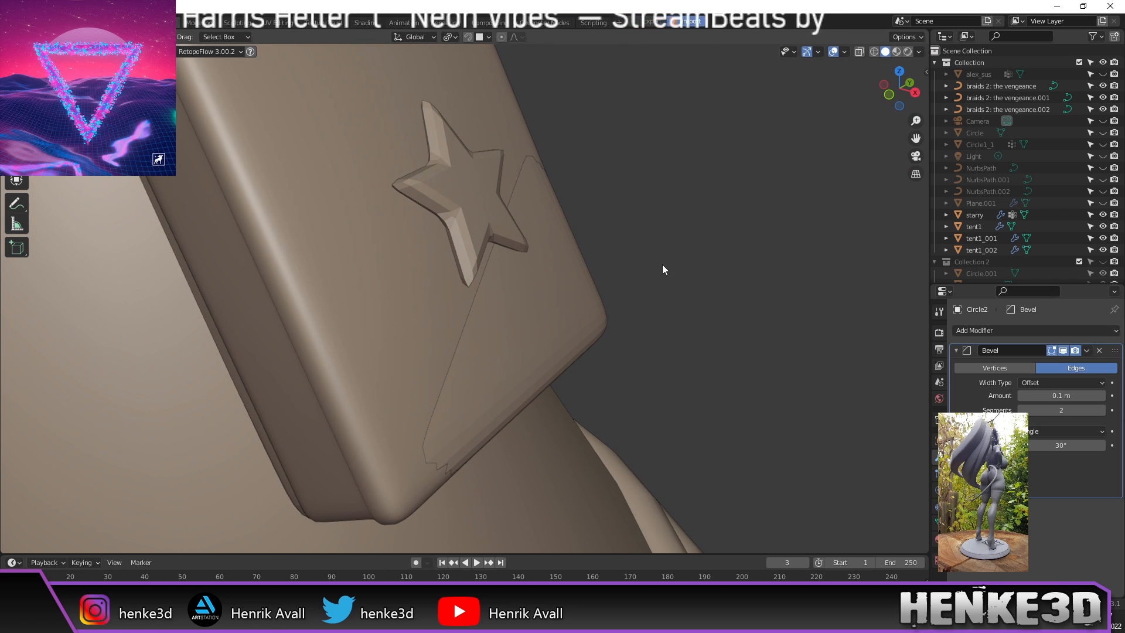
Step: Apply smooth shading to the pouch star
{"action": "left_click", "coordinate": [460, 186]}
{"action": "right_click", "coordinate": [459, 188]}
{"action": "left_click", "coordinate": [458, 188]}
{"action": "middle_click_drag", "start_coordinate": [487, 198], "coordinate": [496, 196]}
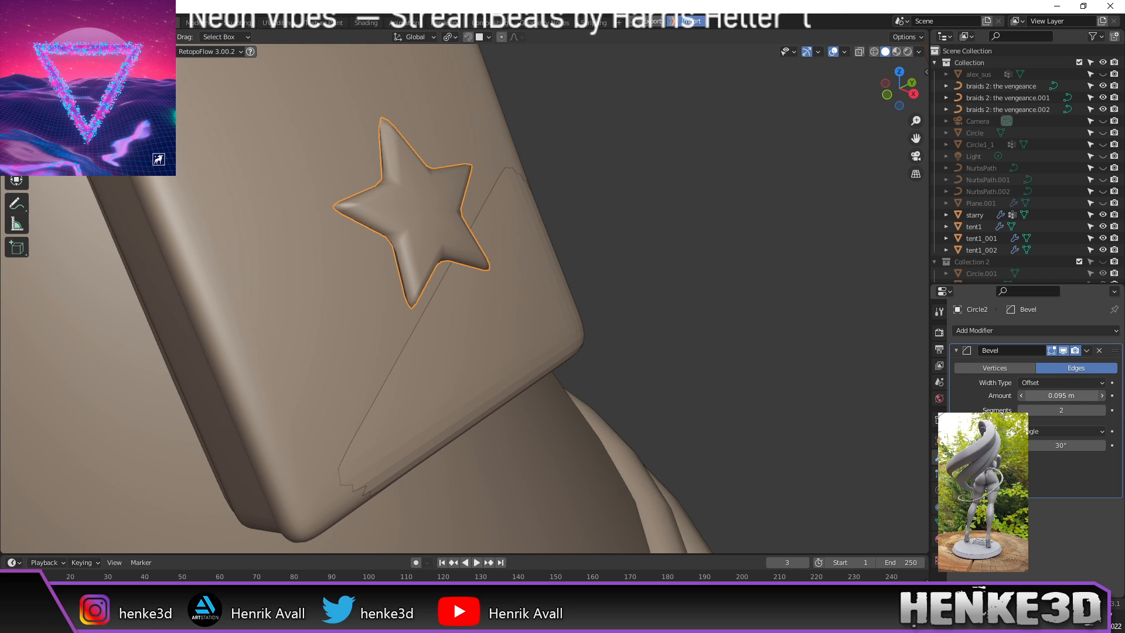
Step: Narrow the bevel amount to 0.002 m and raise its segments to 3
{"action": "left_click_drag", "start_coordinate": [1062, 396], "coordinate": [1048, 396]}
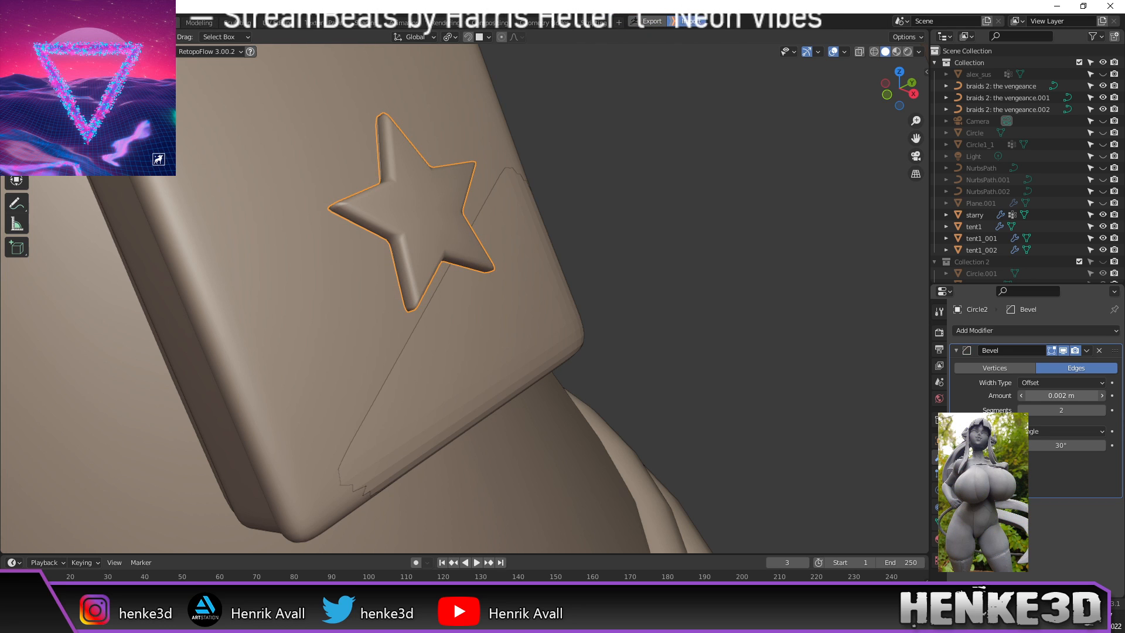
{"action": "middle_click_drag", "start_coordinate": [756, 321], "coordinate": [785, 318]}
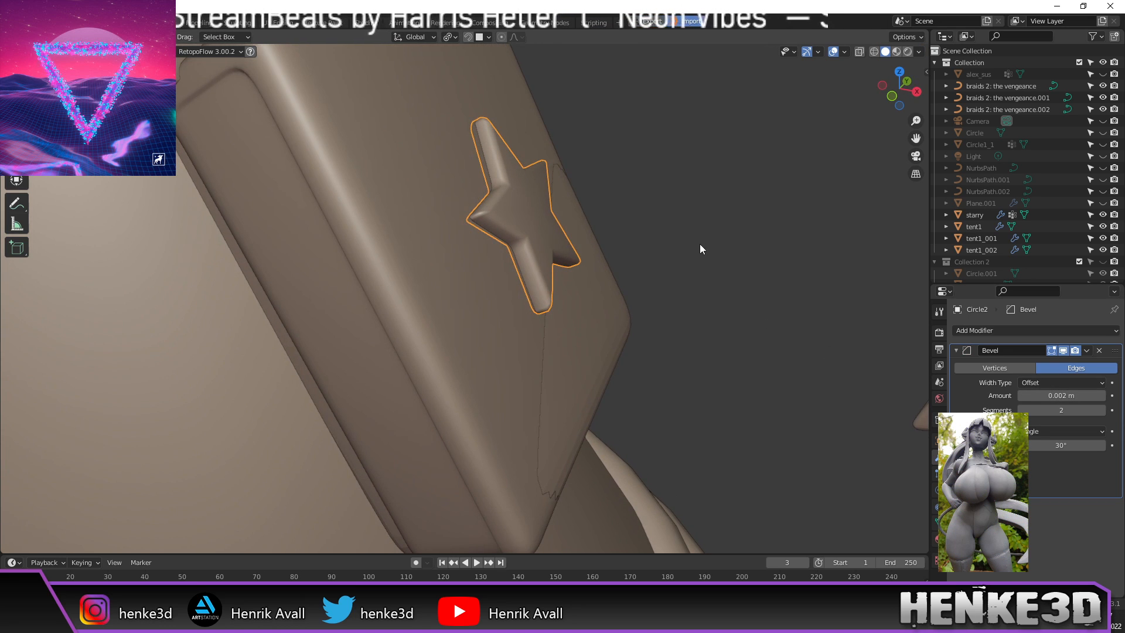
{"action": "scroll", "coordinate": [701, 234], "scroll_direction": "up", "scroll_amount": 2}
{"action": "middle_click_drag", "start_coordinate": [702, 233], "coordinate": [715, 223]}
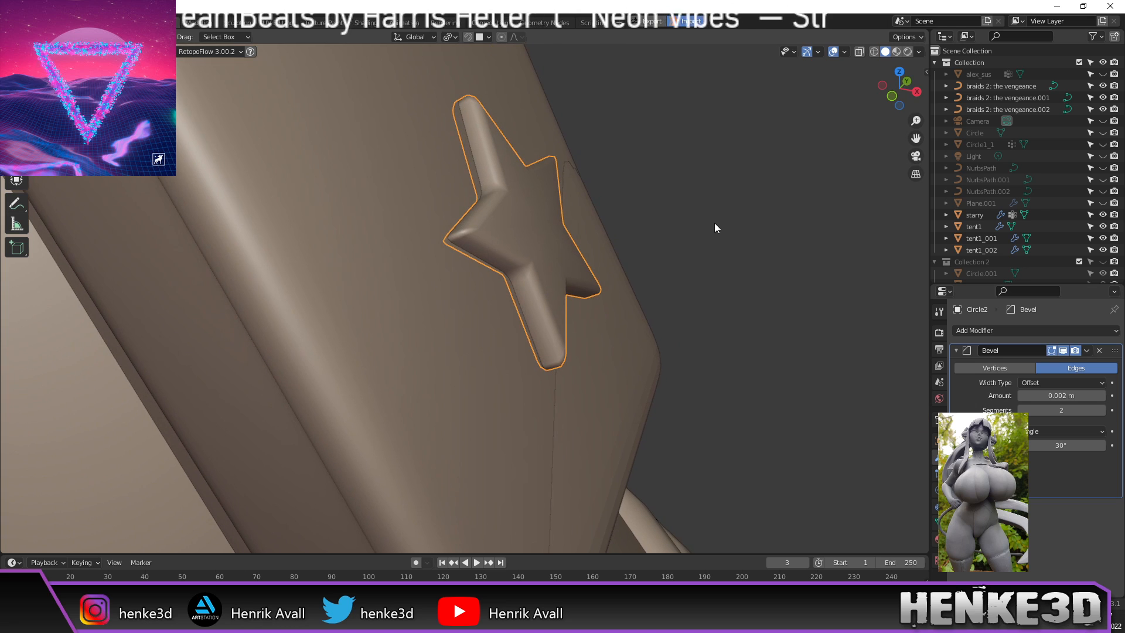
{"action": "left_click", "coordinate": [1102, 410]}
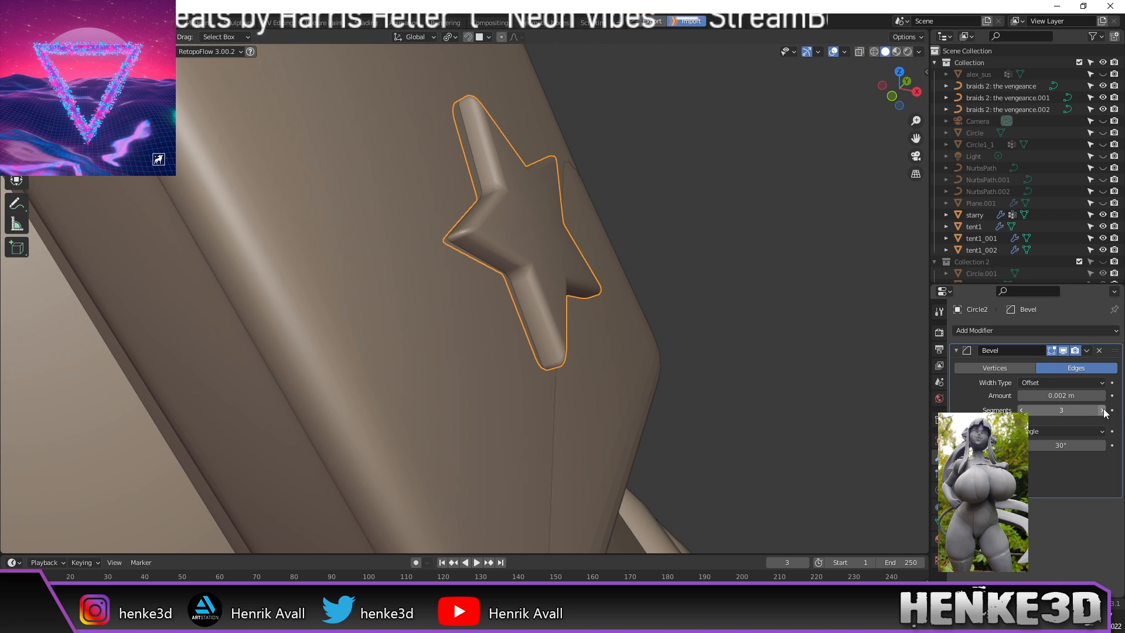
Step: Switch the pouch star back to flat shading
{"action": "left_click", "coordinate": [795, 259]}
{"action": "middle_click_drag", "start_coordinate": [796, 259], "coordinate": [740, 285]}
{"action": "scroll", "coordinate": [456, 233], "scroll_direction": "up", "scroll_amount": 2}
{"action": "middle_click_drag", "start_coordinate": [455, 235], "coordinate": [522, 269], "text": "shift"}
{"action": "left_click", "coordinate": [522, 269]}
{"action": "right_click", "coordinate": [523, 269]}
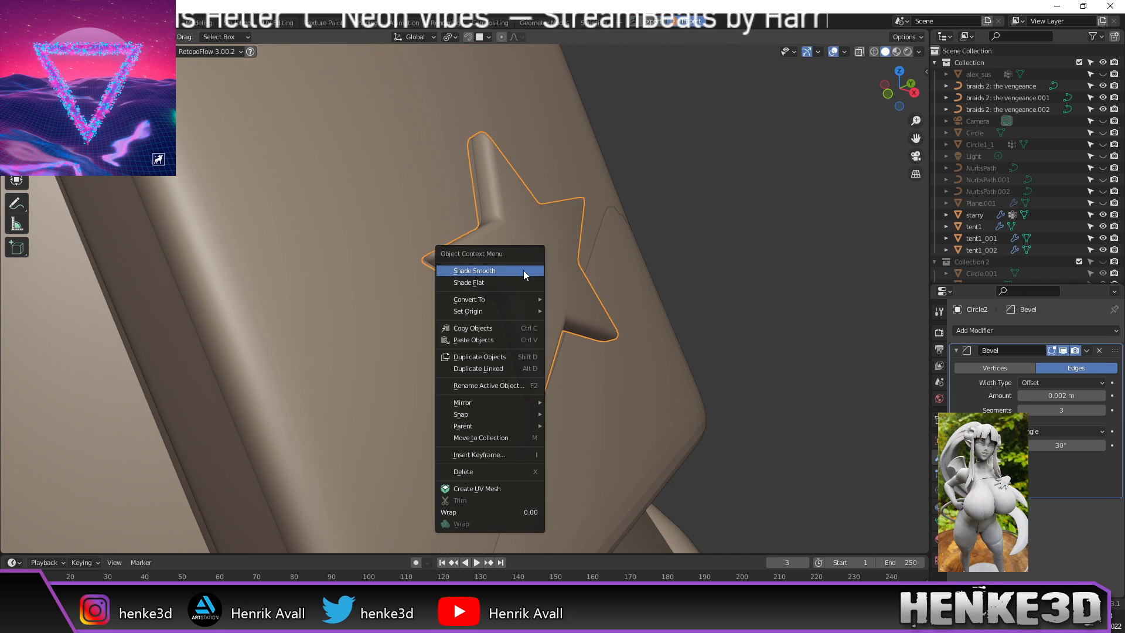
{"action": "left_click", "coordinate": [523, 282]}
Step: Reselect the beveled star and switch over to ZBrush
{"action": "left_click", "coordinate": [544, 267]}
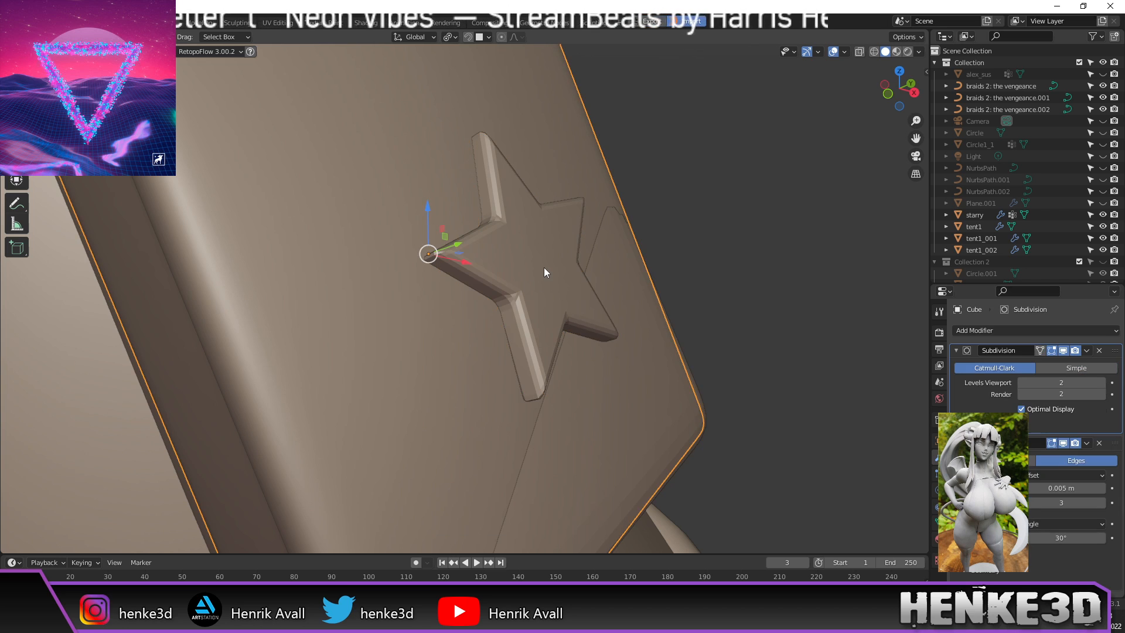
{"action": "left_click", "coordinate": [542, 267]}
{"action": "scroll", "coordinate": [725, 258], "scroll_direction": "down", "scroll_amount": 3}
{"action": "left_click", "coordinate": [692, 272]}
{"action": "middle_click_drag", "start_coordinate": [664, 274], "coordinate": [688, 273]}
{"action": "scroll", "coordinate": [680, 276], "scroll_direction": "up", "scroll_amount": 2}
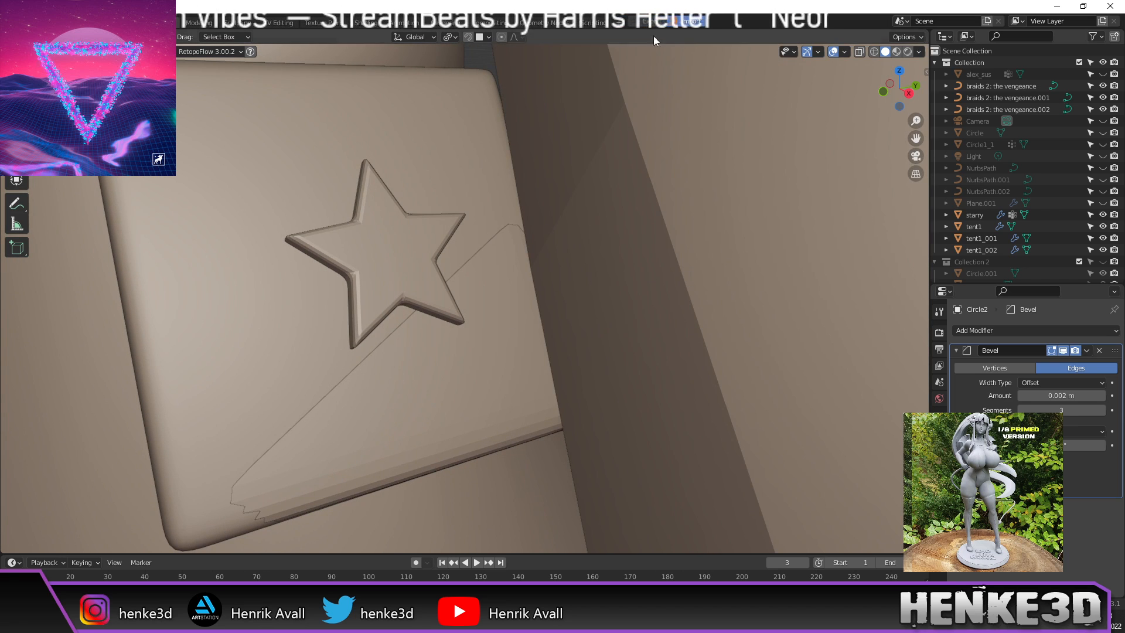
{"action": "middle_click_drag", "start_coordinate": [548, 148], "coordinate": [572, 156]}
{"action": "left_click", "coordinate": [500, 258]}
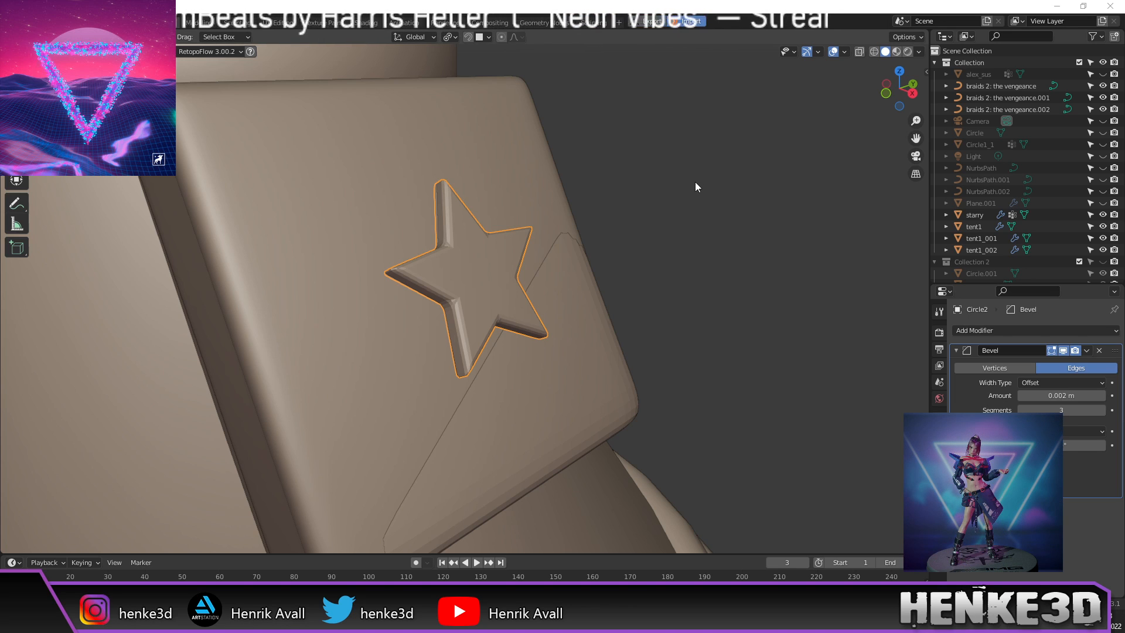
{"action": "key", "text": "alt+Tab"}
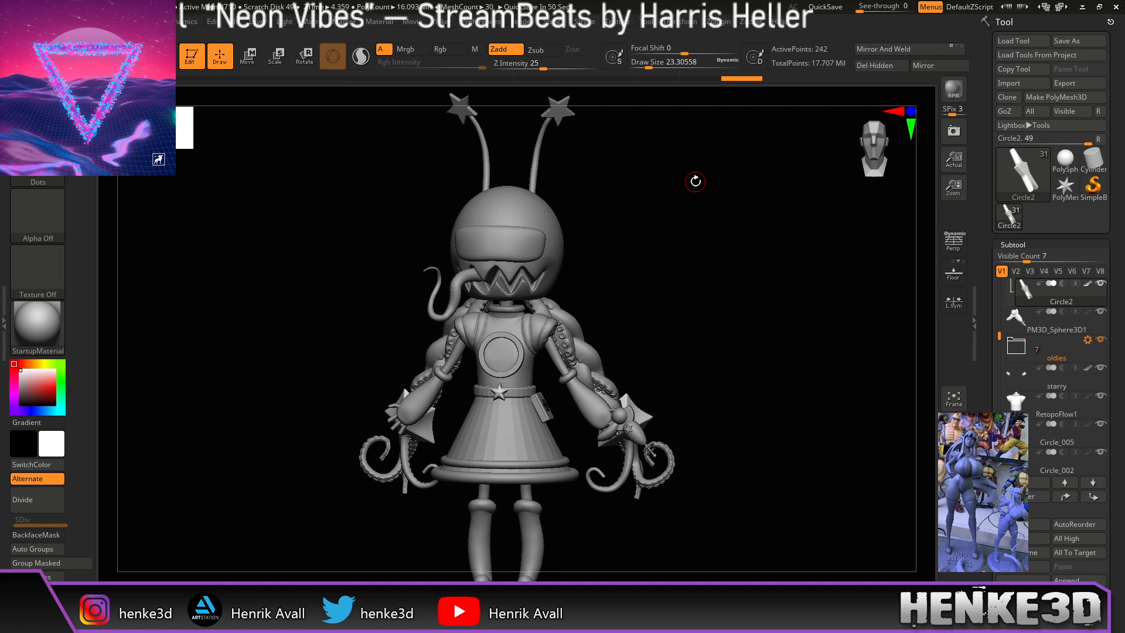
Step: Zoom in on the pouch star and turn off the Polyframe overlay
{"action": "left_click_drag", "start_coordinate": [754, 342], "coordinate": [896, 504]}
{"action": "left_click_drag", "start_coordinate": [669, 317], "coordinate": [756, 423], "text": "alt"}
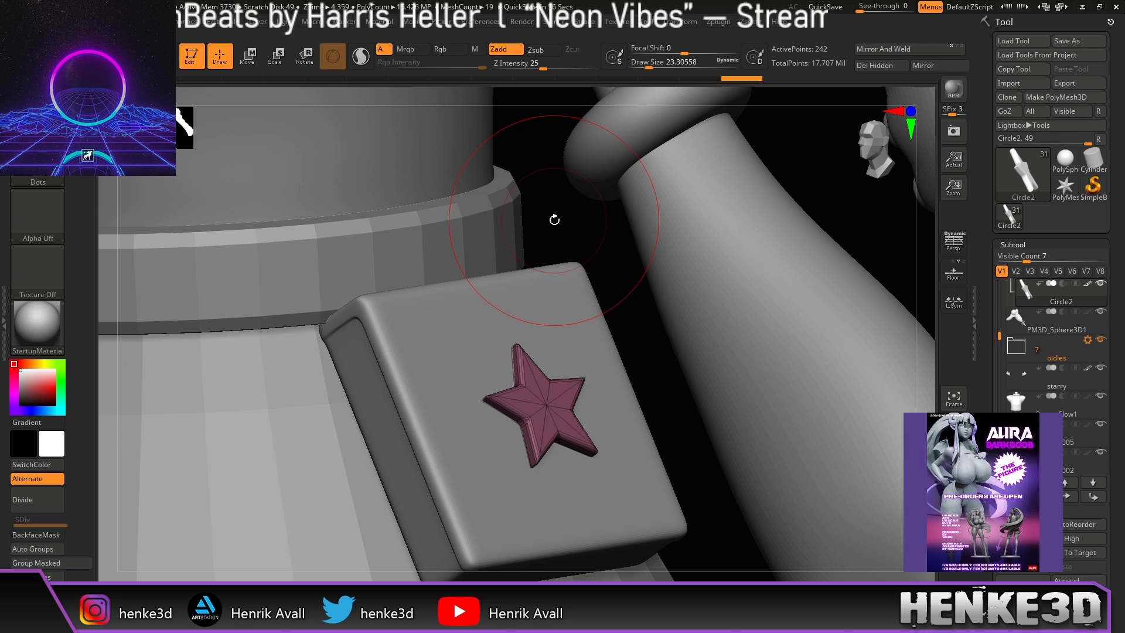
{"action": "left_click_drag", "start_coordinate": [554, 227], "coordinate": [855, 394]}
{"action": "key", "text": "shift+f"}
{"action": "left_click_drag", "start_coordinate": [811, 442], "coordinate": [698, 384]}
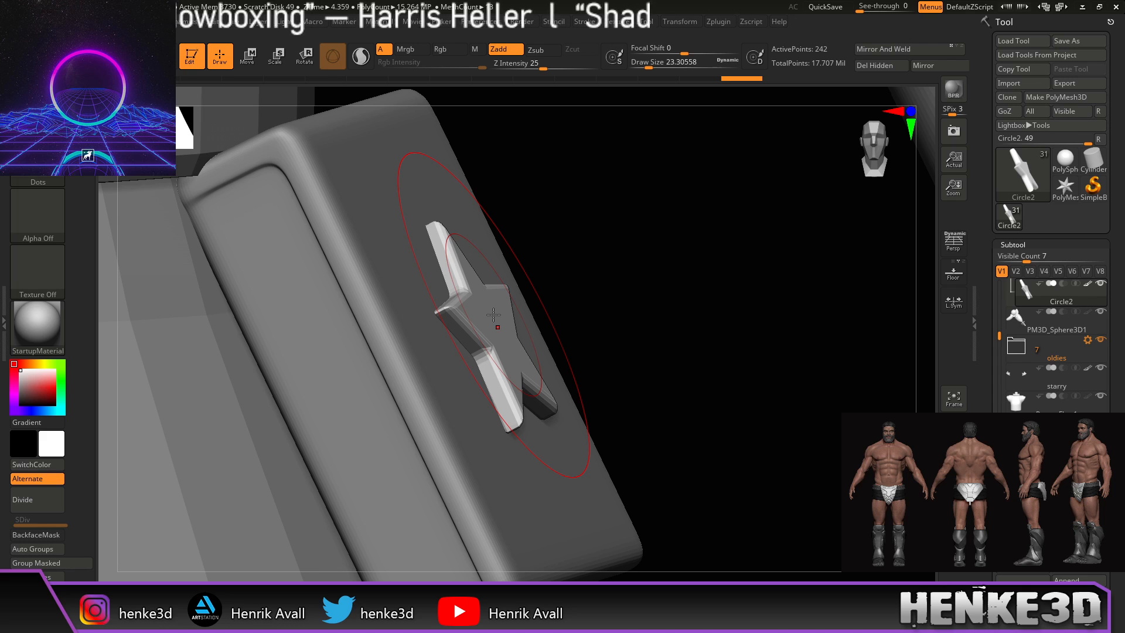
Step: Nudge the star slightly deeper along its blue axis with the Move gizmo, then return to Draw
{"action": "key", "text": "w"}
{"action": "left_click_drag", "start_coordinate": [545, 291], "coordinate": [548, 296]}
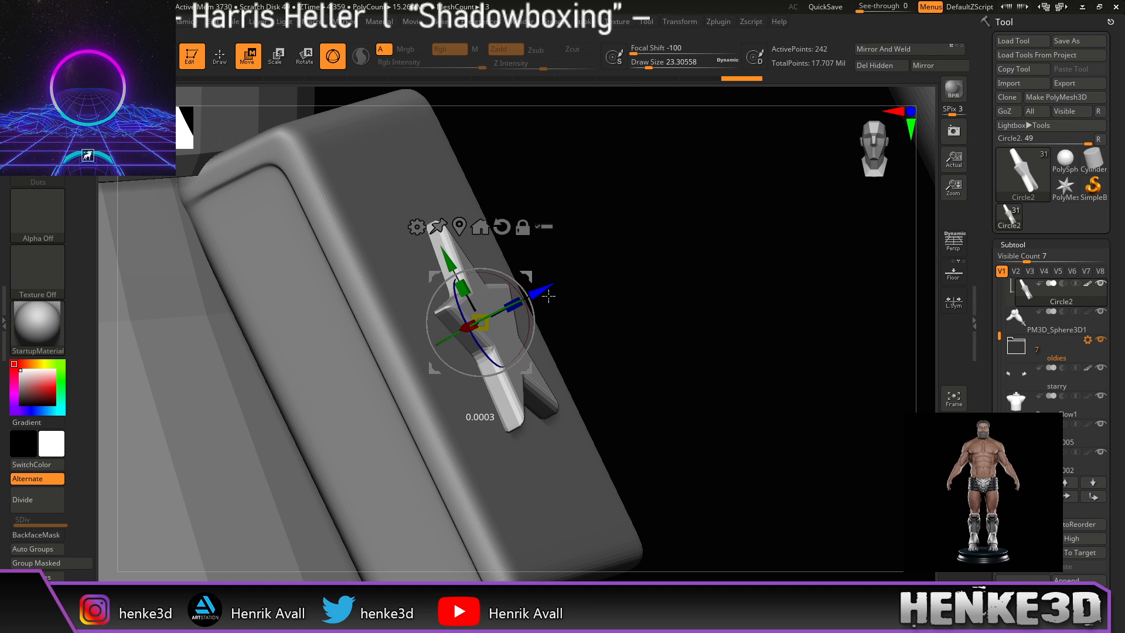
{"action": "key", "text": "q"}
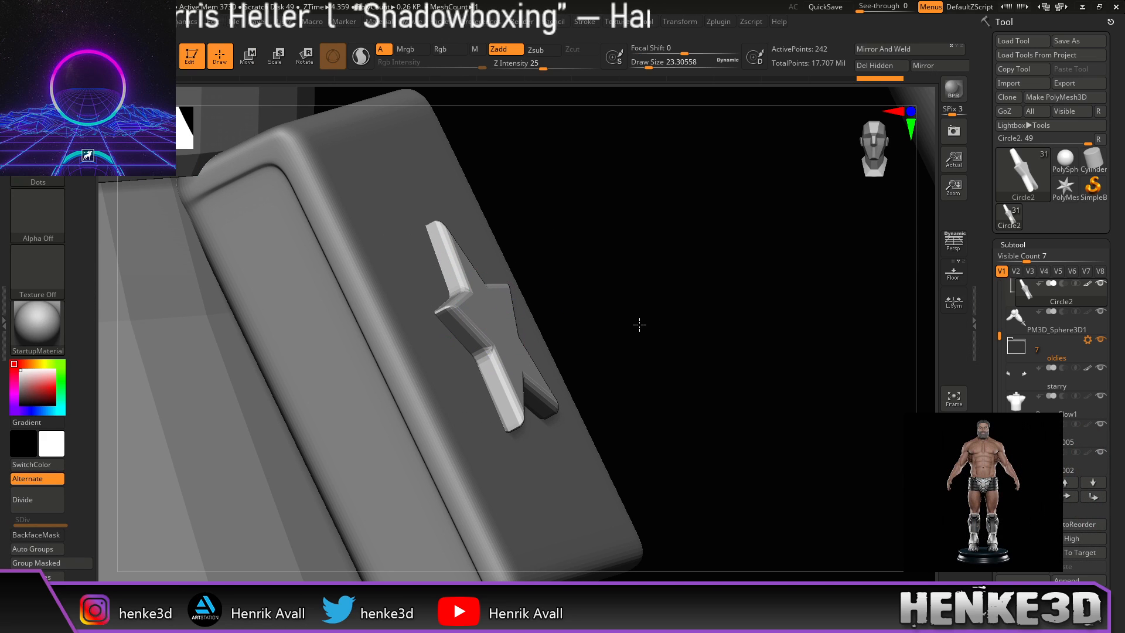
{"action": "mouse_move", "coordinate": [670, 336]}
{"action": "left_mouse_down"}
{"action": "mouse_move", "coordinate": [648, 334]}
{"action": "mouse_move", "coordinate": [656, 316]}
{"action": "mouse_move", "coordinate": [668, 368]}
{"action": "left_mouse_up"}
{"action": "key", "text": "w"}
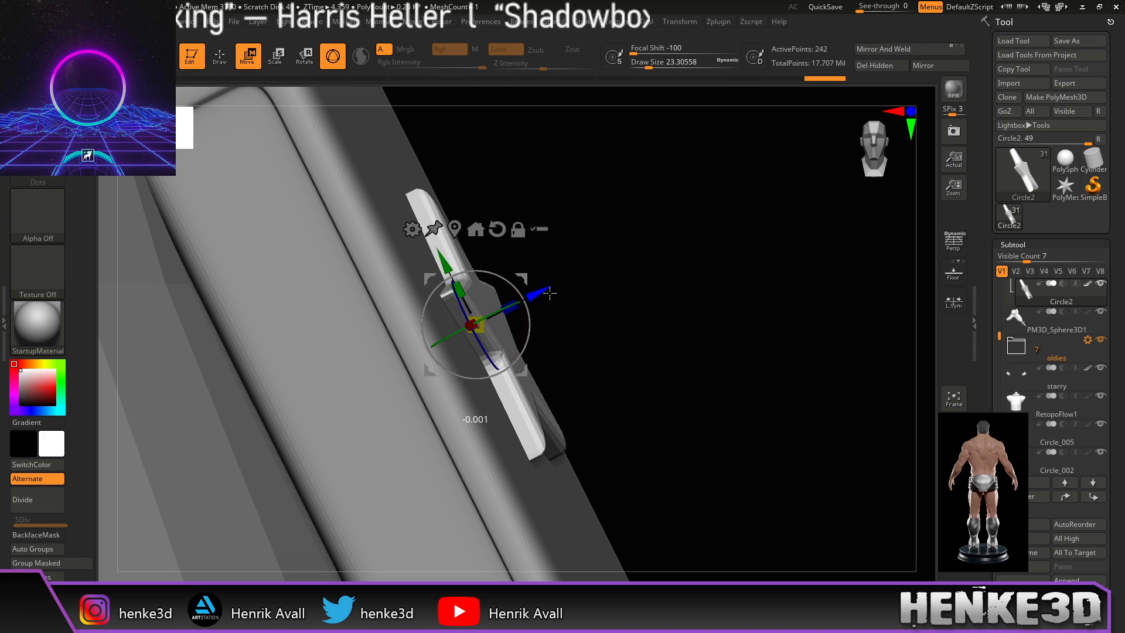
{"action": "key", "text": "q"}
{"action": "mouse_move", "coordinate": [670, 316]}
{"action": "left_mouse_down", "text": "alt"}
{"action": "mouse_move", "coordinate": [681, 319]}
{"action": "mouse_move", "coordinate": [640, 299]}
{"action": "mouse_move", "coordinate": [556, 303]}
{"action": "mouse_move", "coordinate": [609, 316]}
{"action": "left_mouse_up", "text": "alt"}
{"action": "left_click_drag", "start_coordinate": [623, 316], "coordinate": [581, 346]}
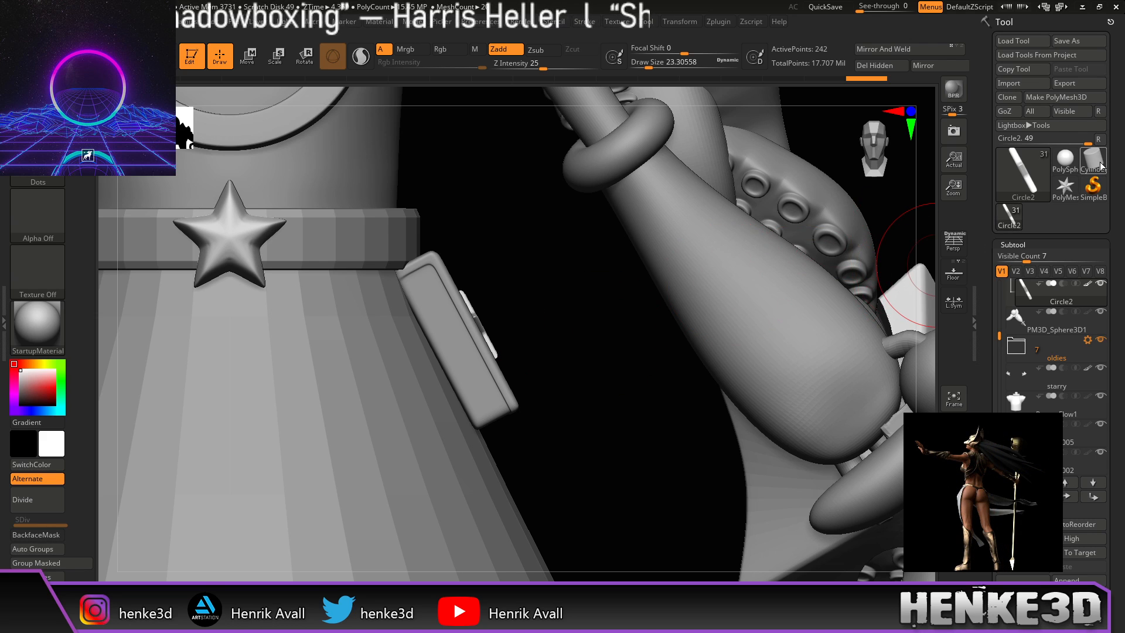
Step: Save the tool with Tool > Save As, then turn the model to review both stars
{"action": "left_click", "coordinate": [1070, 43]}
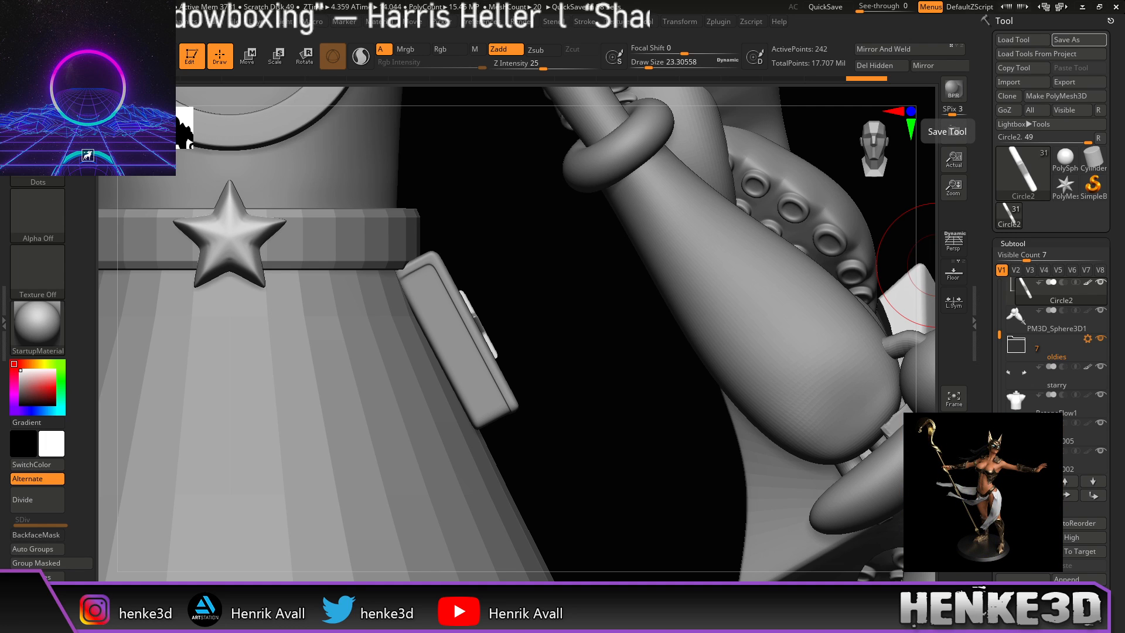
{"action": "left_click_drag", "start_coordinate": [657, 423], "coordinate": [671, 393]}
{"action": "mouse_move", "coordinate": [880, 245]}
{"action": "left_mouse_down"}
{"action": "mouse_move", "coordinate": [850, 255]}
{"action": "mouse_move", "coordinate": [862, 238]}
{"action": "left_mouse_up"}
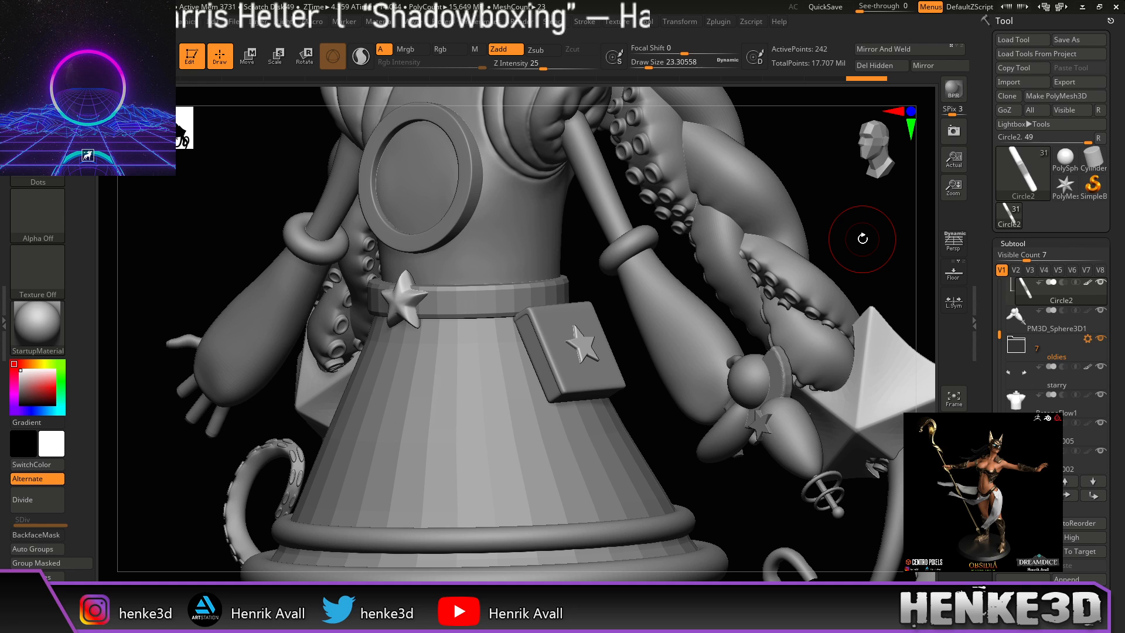
{"action": "mouse_move", "coordinate": [842, 221]}
{"action": "left_mouse_down"}
{"action": "mouse_move", "coordinate": [854, 209]}
{"action": "mouse_move", "coordinate": [856, 226]}
{"action": "mouse_move", "coordinate": [742, 219]}
{"action": "mouse_move", "coordinate": [710, 234]}
{"action": "left_mouse_up"}
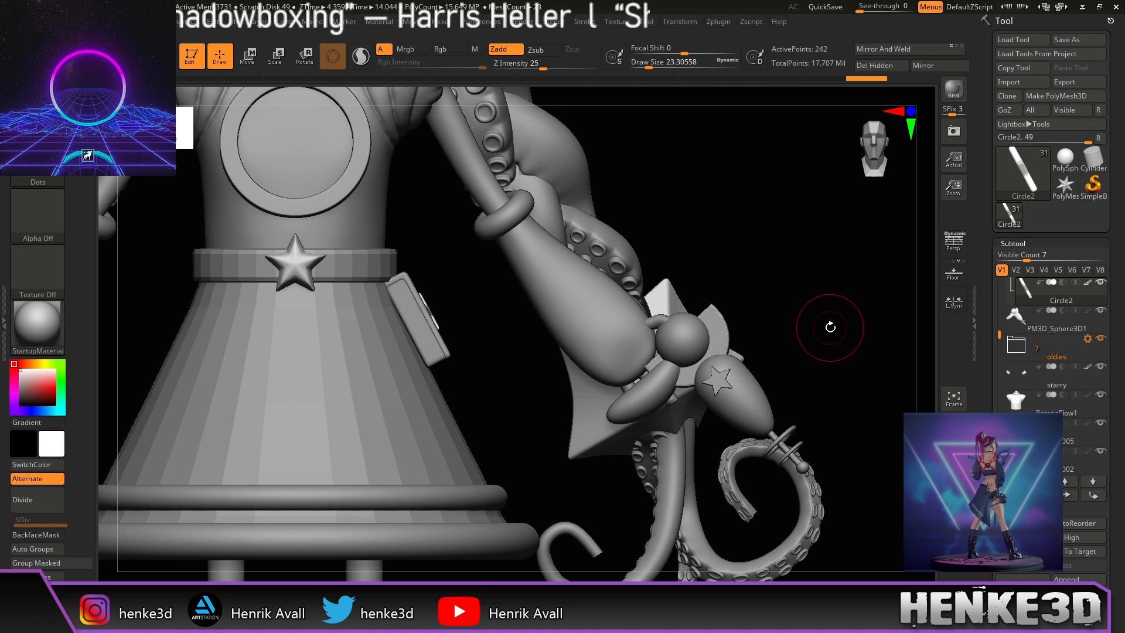
{"action": "mouse_move", "coordinate": [830, 327]}
{"action": "left_mouse_down"}
{"action": "mouse_move", "coordinate": [821, 336]}
{"action": "mouse_move", "coordinate": [826, 326]}
{"action": "mouse_move", "coordinate": [756, 274]}
{"action": "left_mouse_up"}
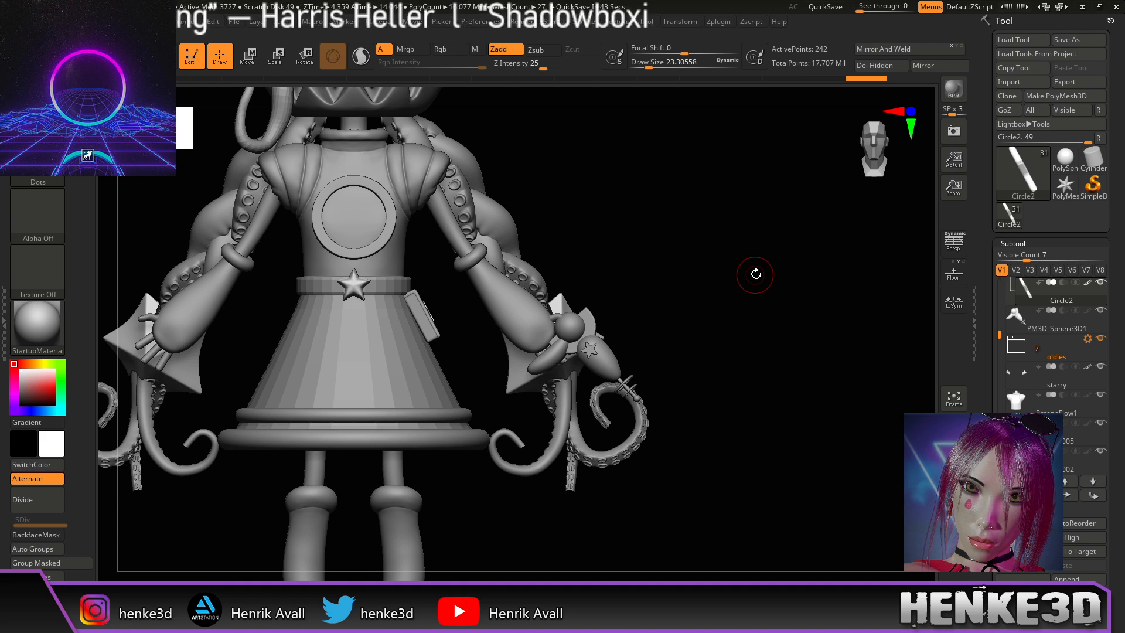
{"action": "left_click_drag", "start_coordinate": [786, 311], "coordinate": [766, 319]}
Step: Select the PM3D_Sphere3D1 subtool, inspect it with the Move gizmo, then return to Blender
{"action": "left_click_drag", "start_coordinate": [716, 288], "coordinate": [750, 336], "text": "alt"}
{"action": "left_click", "coordinate": [749, 392], "text": "alt"}
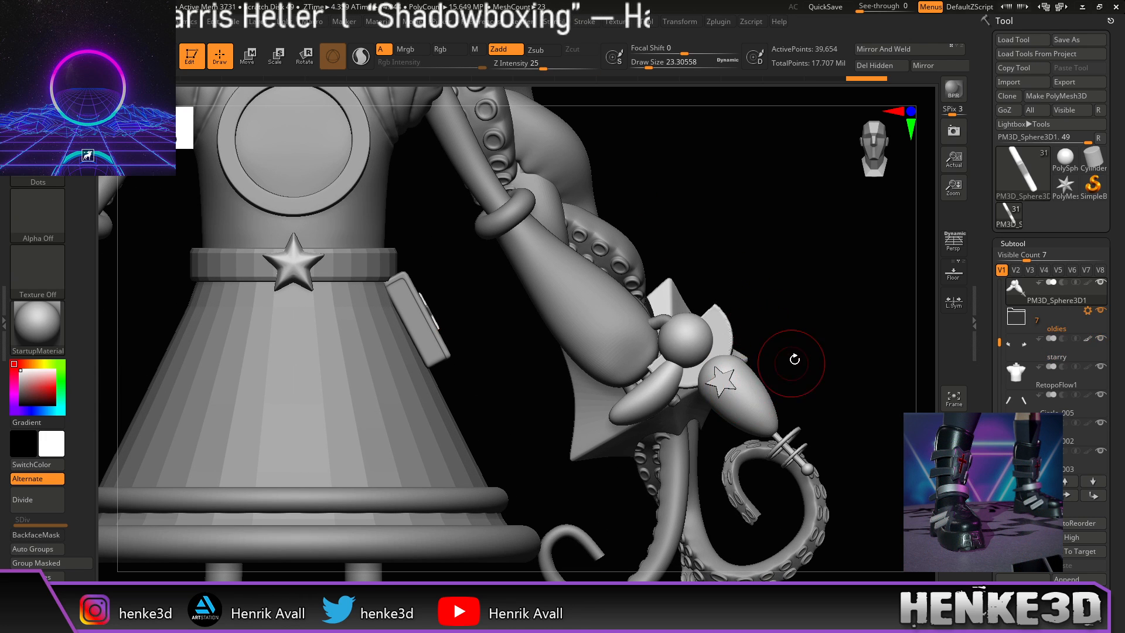
{"action": "key", "text": "w"}
{"action": "left_click_drag", "start_coordinate": [880, 366], "coordinate": [778, 372]}
{"action": "left_click_drag", "start_coordinate": [309, 397], "coordinate": [374, 396]}
{"action": "left_click_drag", "start_coordinate": [820, 347], "coordinate": [794, 349], "text": "alt"}
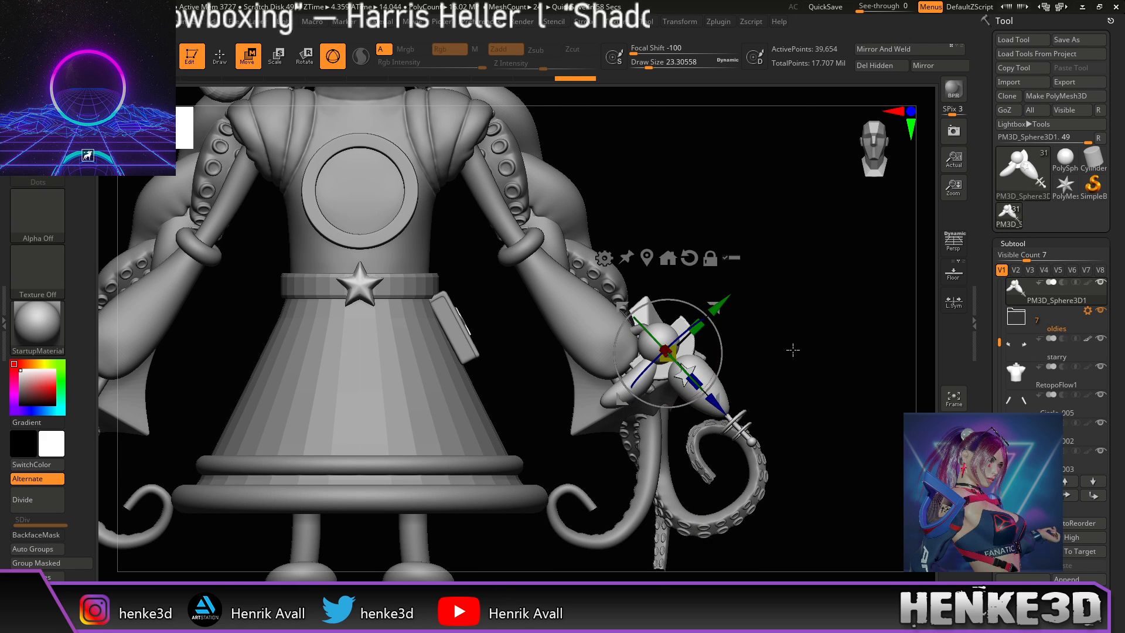
{"action": "left_click_drag", "start_coordinate": [793, 350], "coordinate": [799, 367]}
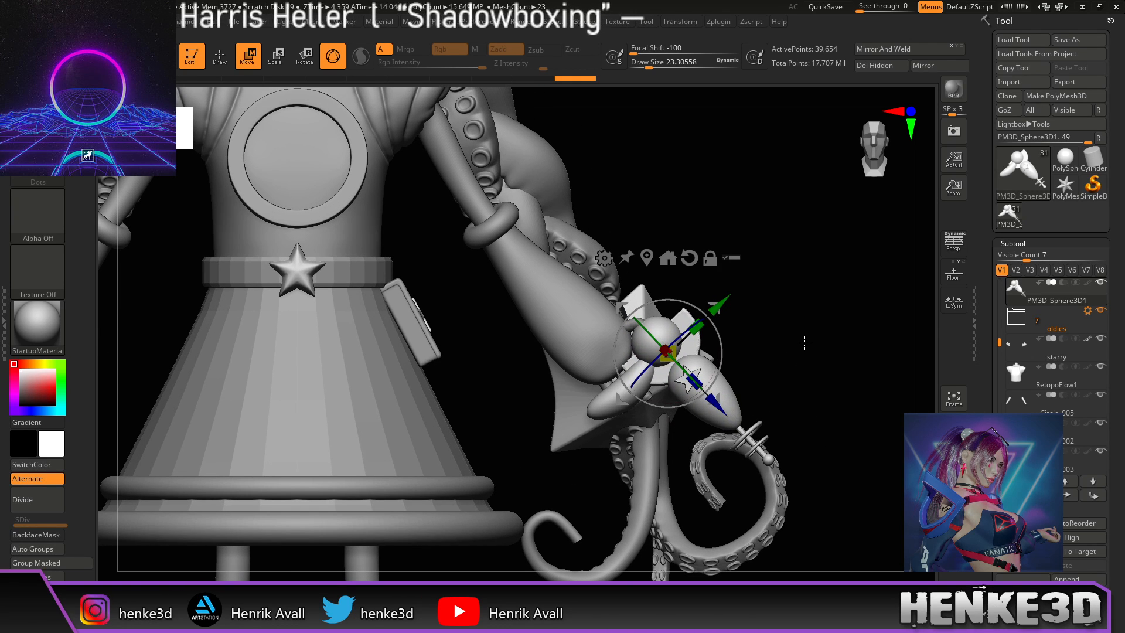
{"action": "key", "text": "alt+Tab"}
{"action": "scroll", "coordinate": [791, 360], "scroll_direction": "down", "scroll_amount": 13}
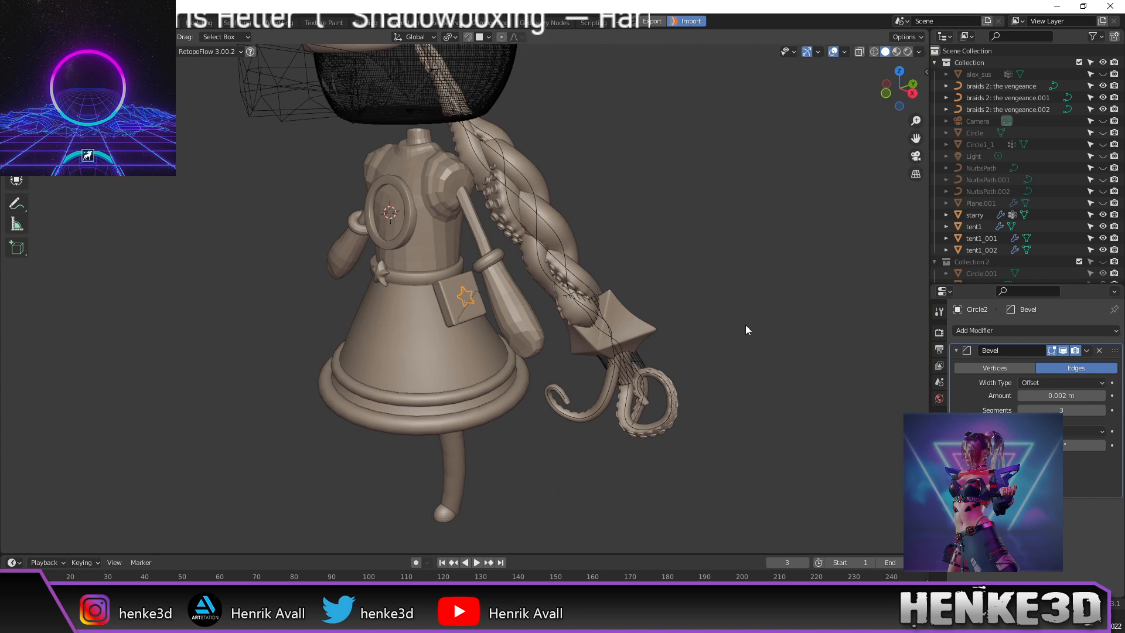
Step: Snap to front view and collapse Collection, Collection 2 and Collection 3 in the outliner
{"action": "middle_click_drag", "start_coordinate": [726, 260], "coordinate": [829, 235]}
{"action": "key", "text": "KP_1"}
{"action": "scroll", "coordinate": [752, 265], "scroll_direction": "down", "scroll_amount": 2}
{"action": "middle_click_drag", "start_coordinate": [709, 273], "coordinate": [728, 285], "text": "shift"}
{"action": "left_click", "coordinate": [716, 276]}
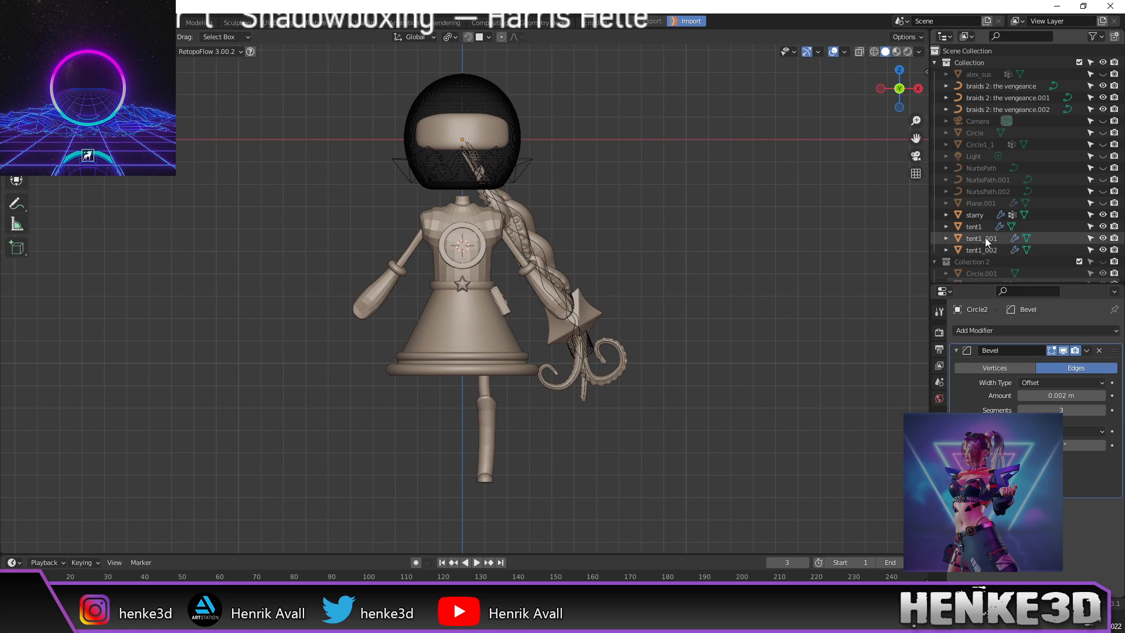
{"action": "left_click_drag", "start_coordinate": [1067, 285], "coordinate": [1067, 493]}
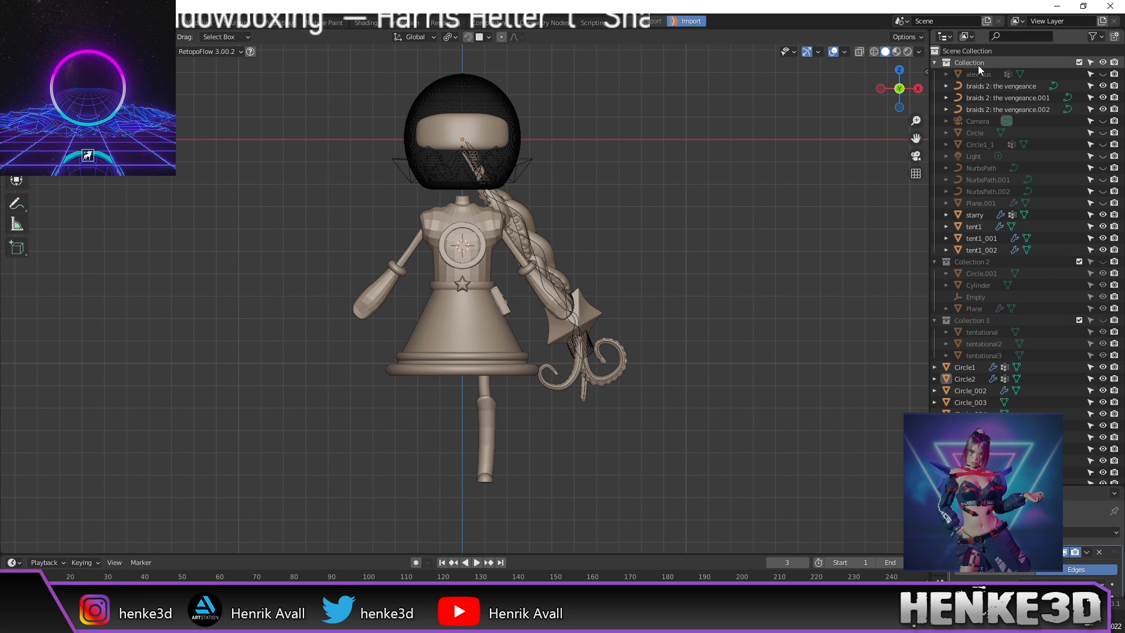
{"action": "left_click", "coordinate": [935, 62]}
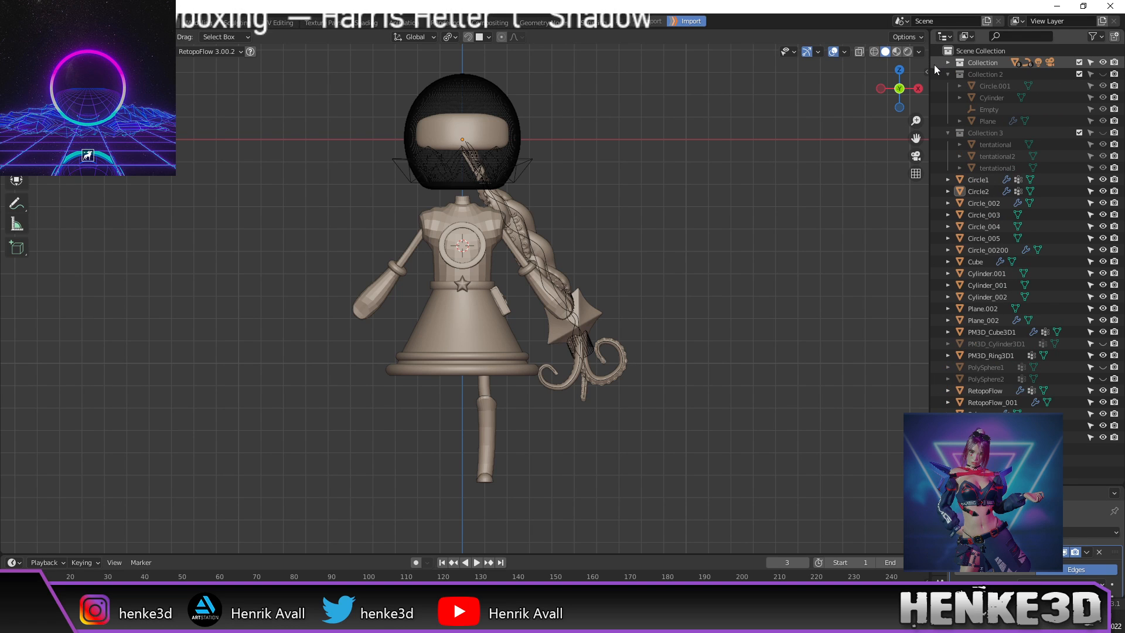
{"action": "left_click", "coordinate": [944, 73]}
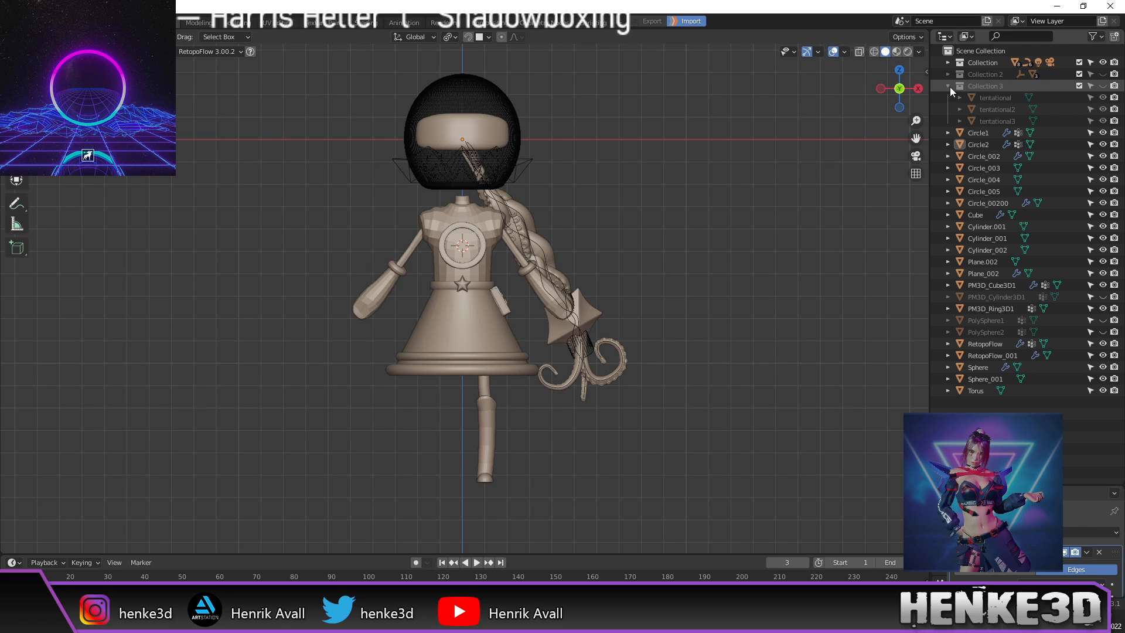
{"action": "left_click", "coordinate": [949, 87]}
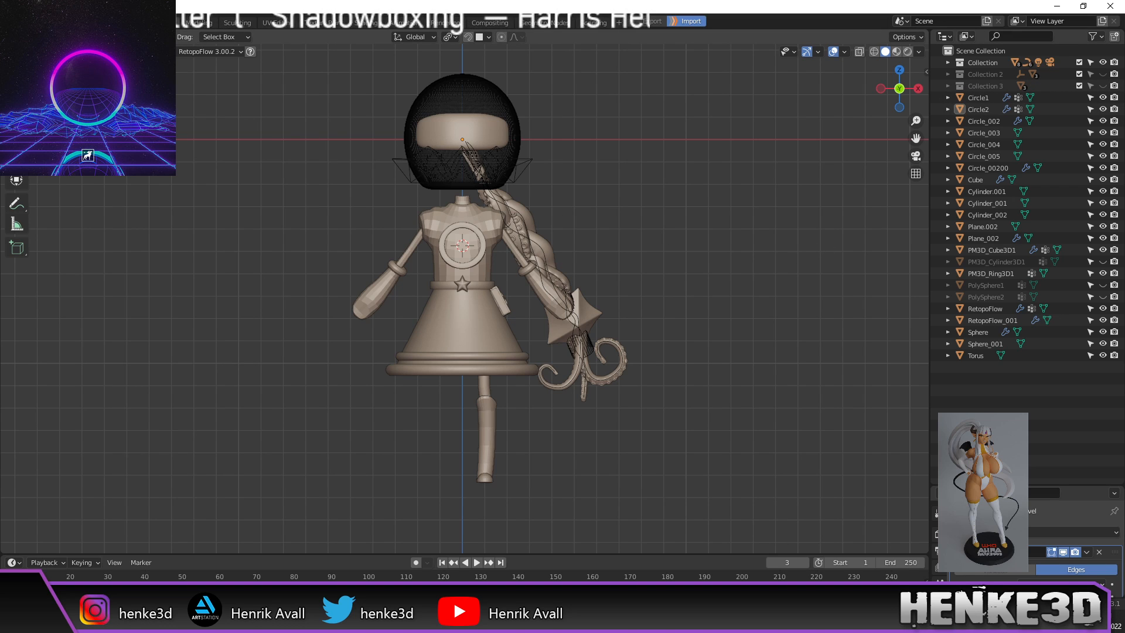
Step: Move the objects Circle1 through Torus into a new Collection 4
{"action": "left_click", "coordinate": [13, 22]}
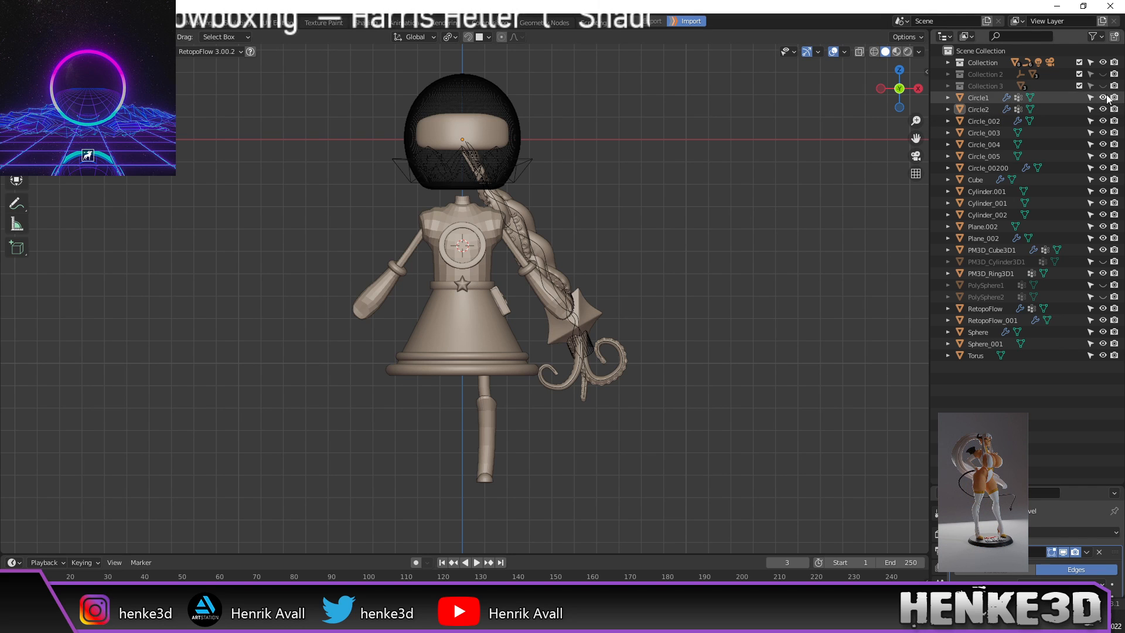
{"action": "left_click", "coordinate": [982, 98]}
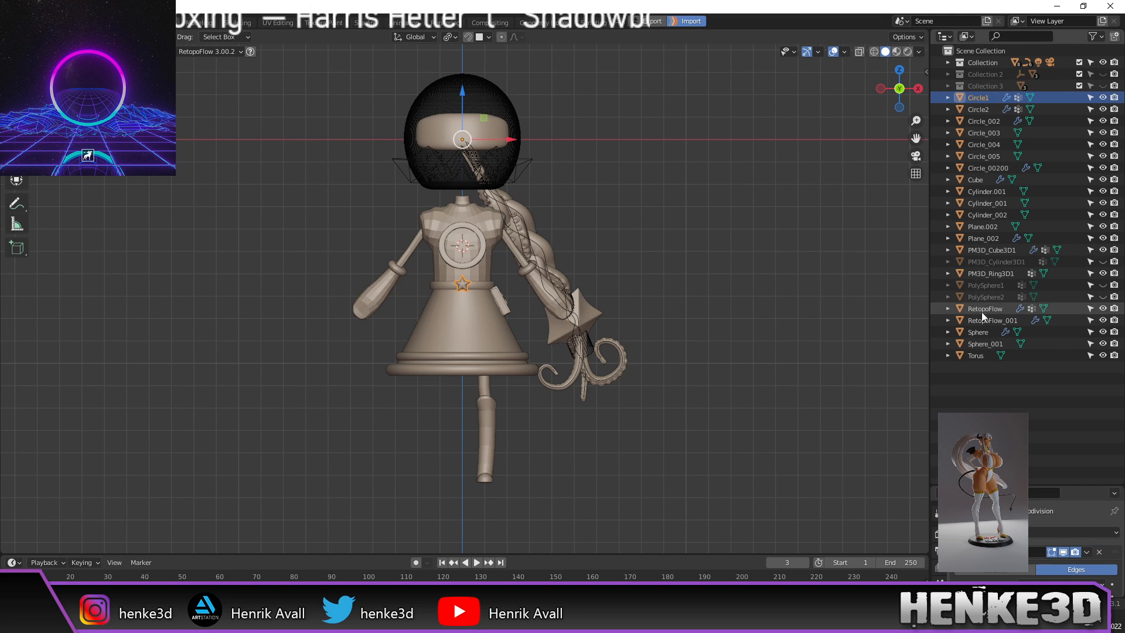
{"action": "left_click", "coordinate": [979, 355], "text": "shift"}
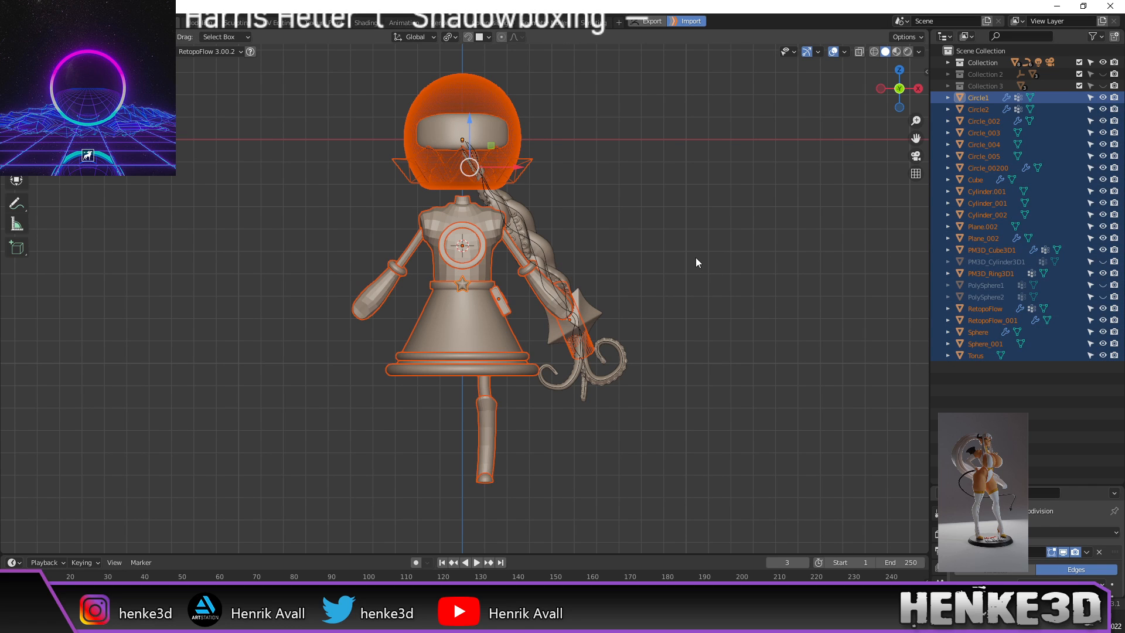
{"action": "key", "text": "m"}
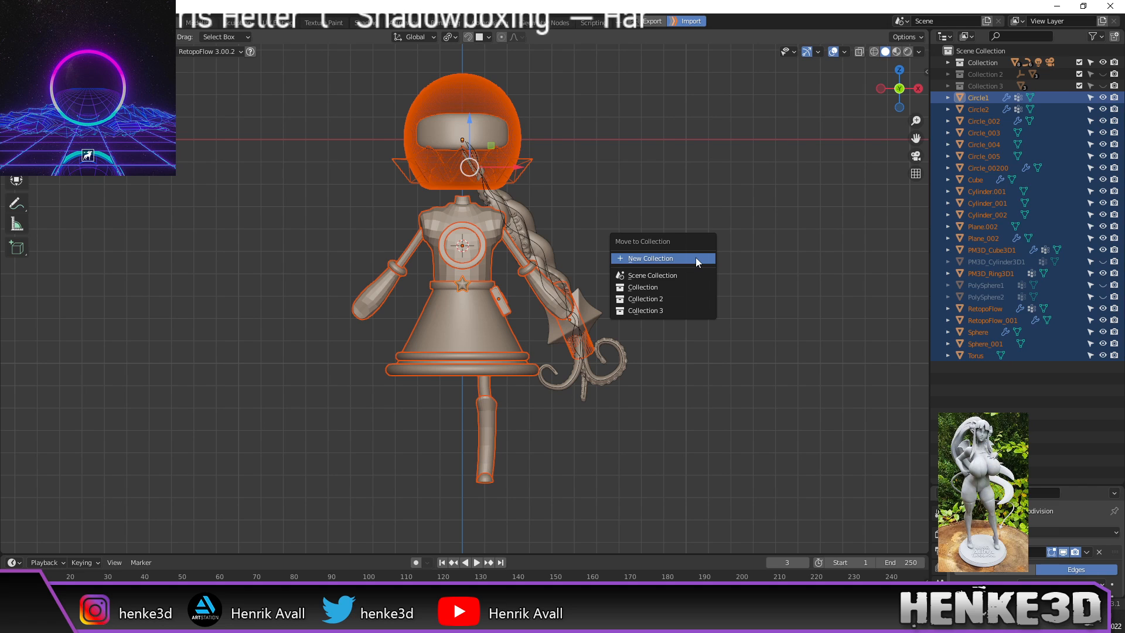
{"action": "left_click", "coordinate": [696, 258]}
{"action": "left_click", "coordinate": [727, 293]}
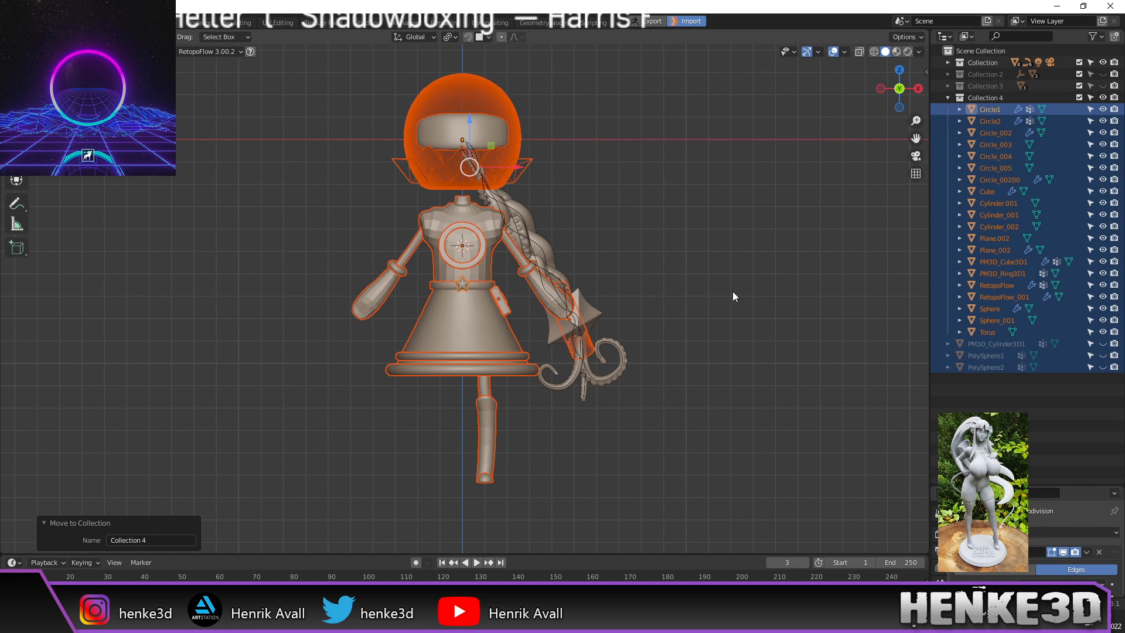
Step: Hide Collection 4 and the sword's Collection, then reframe the empty front view
{"action": "left_click", "coordinate": [949, 98]}
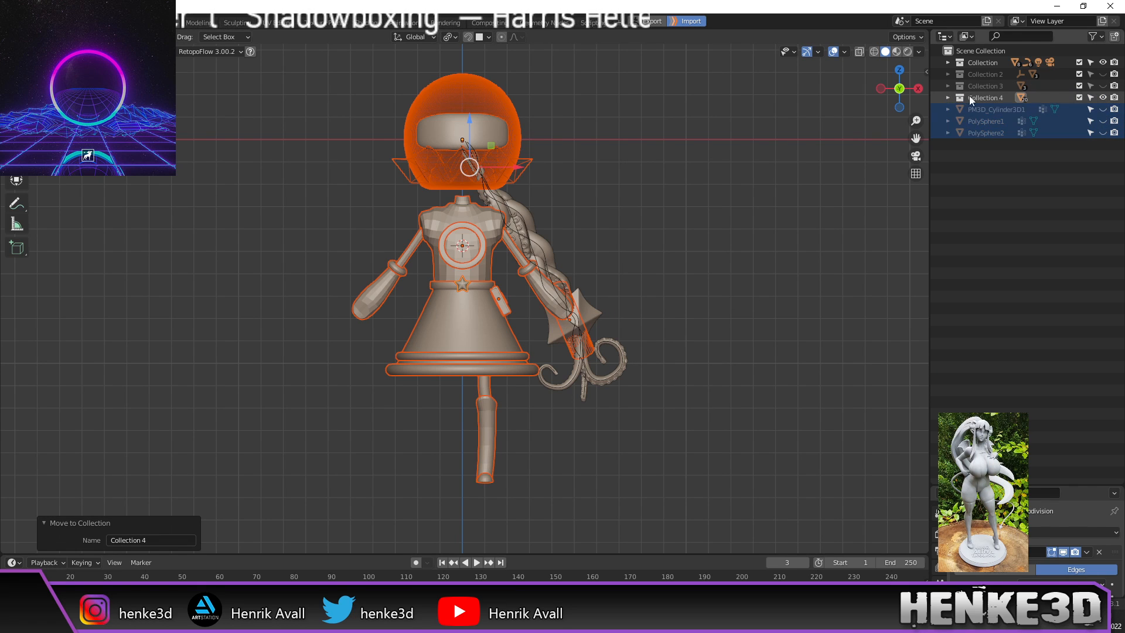
{"action": "left_click", "coordinate": [1101, 97]}
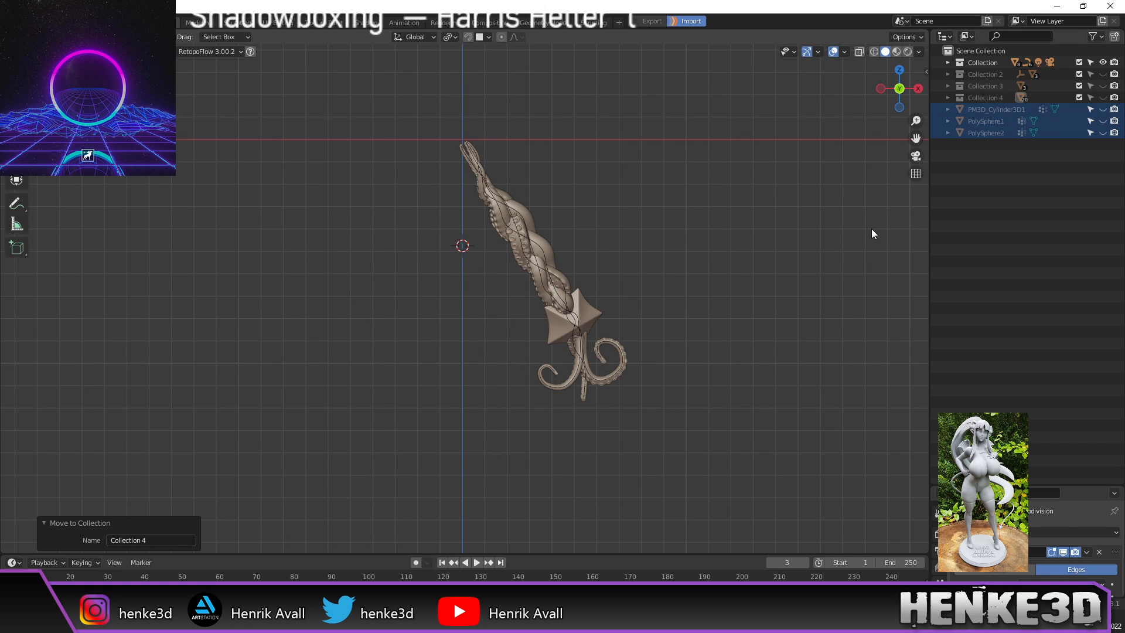
{"action": "left_click", "coordinate": [583, 323]}
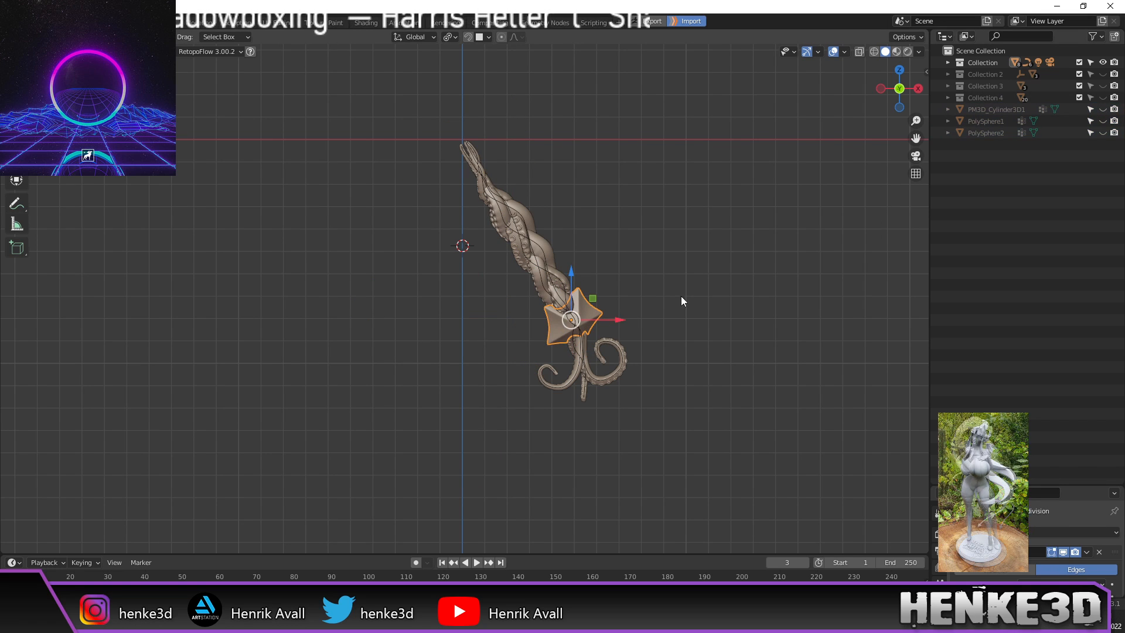
{"action": "left_click", "coordinate": [1103, 62]}
{"action": "scroll", "coordinate": [587, 234], "scroll_direction": "down", "scroll_amount": 1}
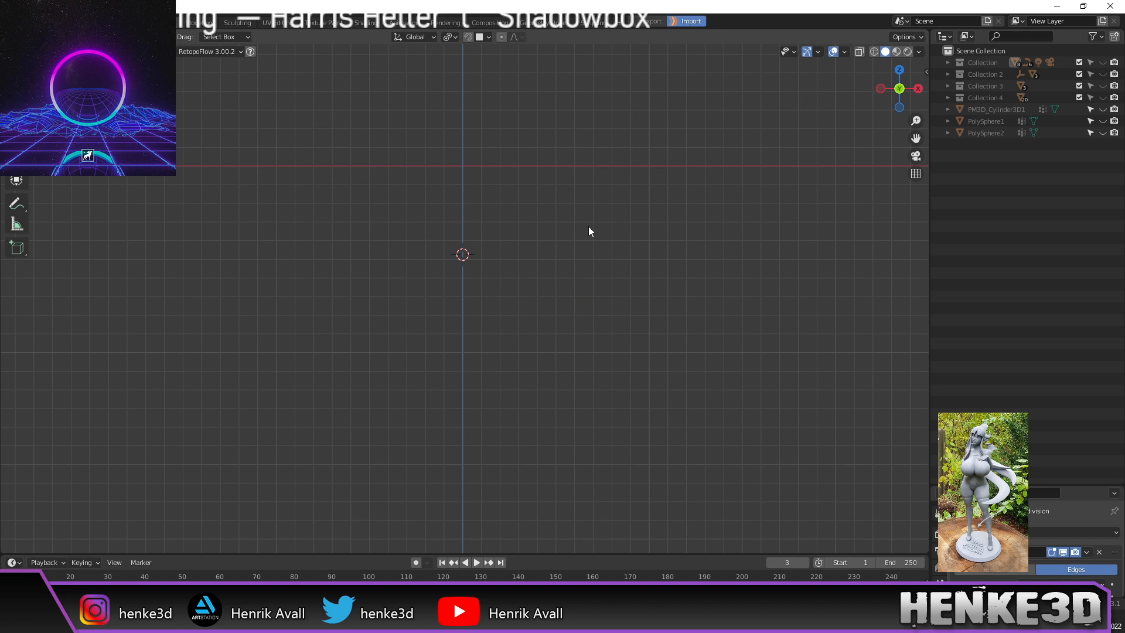
{"action": "key", "text": "shift+c"}
{"action": "scroll", "coordinate": [562, 306], "scroll_direction": "up", "scroll_amount": 4}
{"action": "middle_click_drag", "start_coordinate": [557, 184], "coordinate": [537, 263], "text": "shift"}
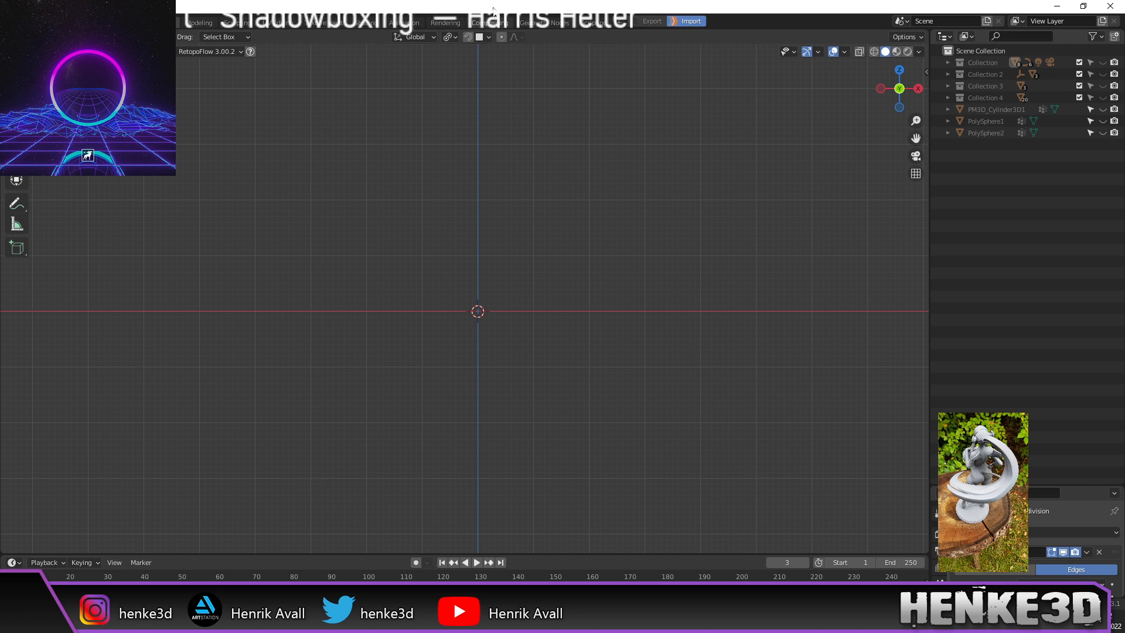
{"action": "middle_click_drag", "start_coordinate": [552, 294], "coordinate": [616, 310]}
{"action": "key", "text": "KP_1"}
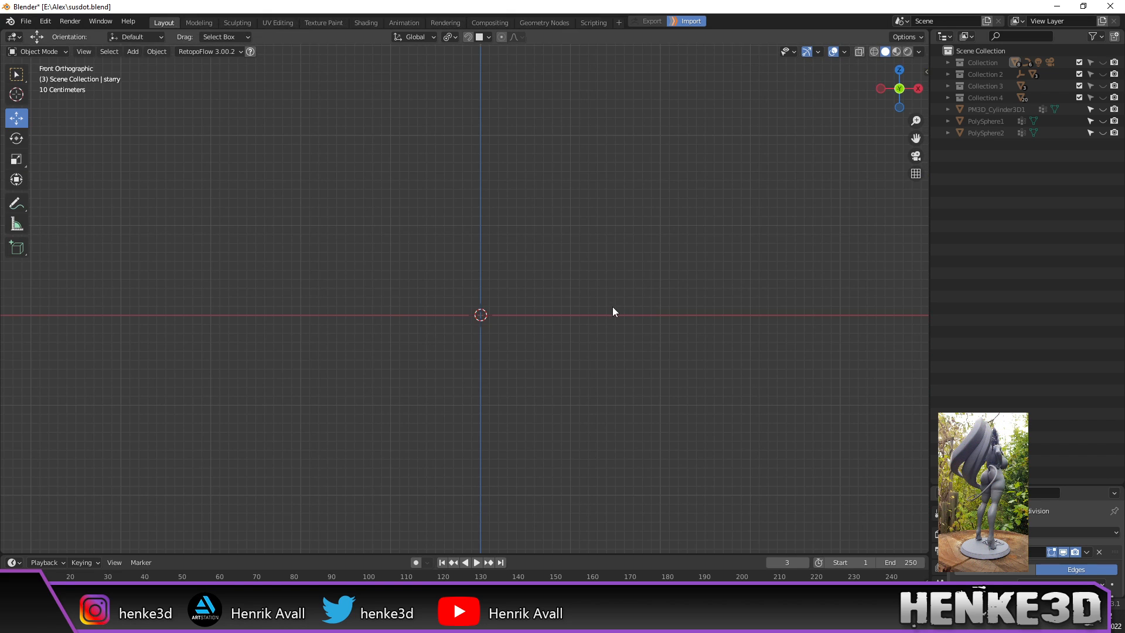
Step: Reset the ray gun's mesh orientation and align it with Mesh To Axis
{"action": "left_click", "coordinate": [275, 622]}
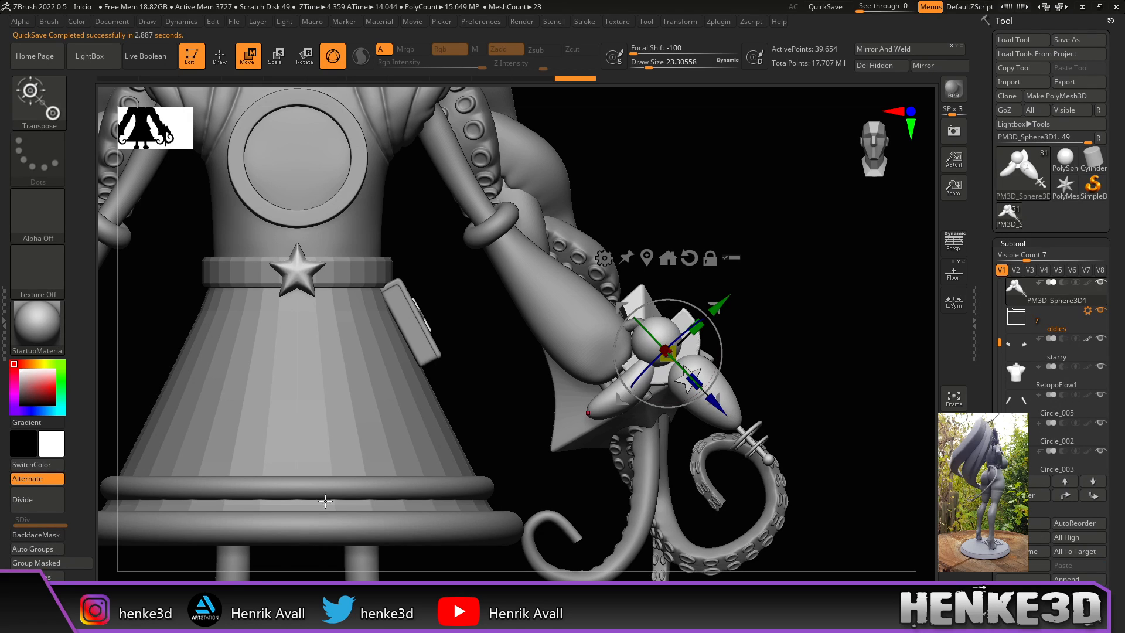
{"action": "left_click", "coordinate": [691, 258]}
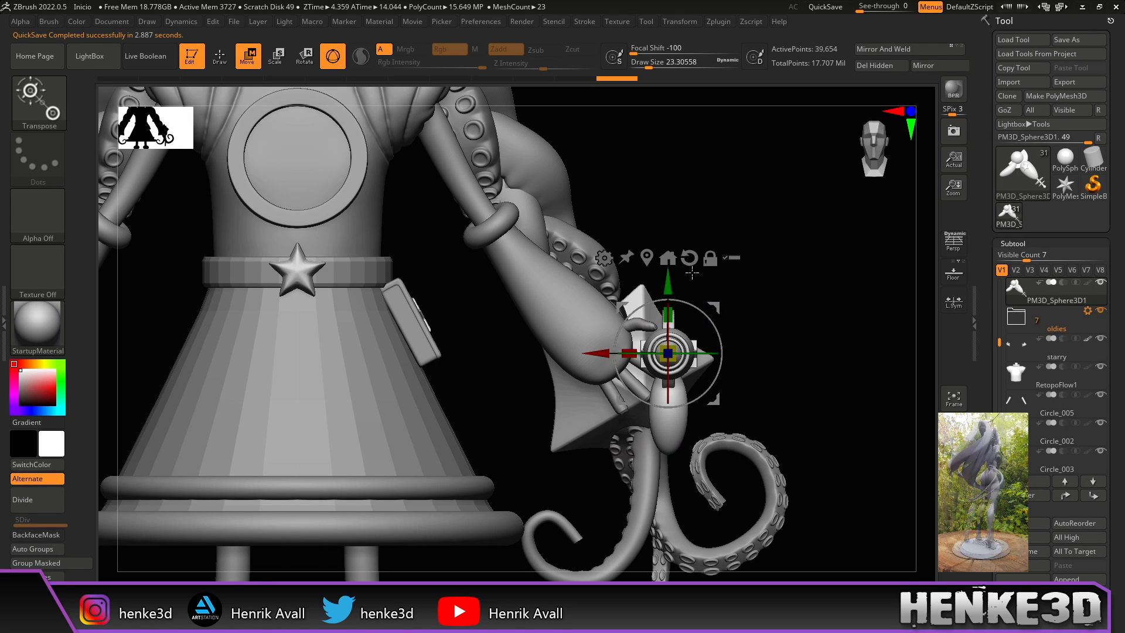
{"action": "left_click", "coordinate": [676, 261]}
{"action": "left_click_drag", "start_coordinate": [733, 274], "coordinate": [701, 373], "text": "alt"}
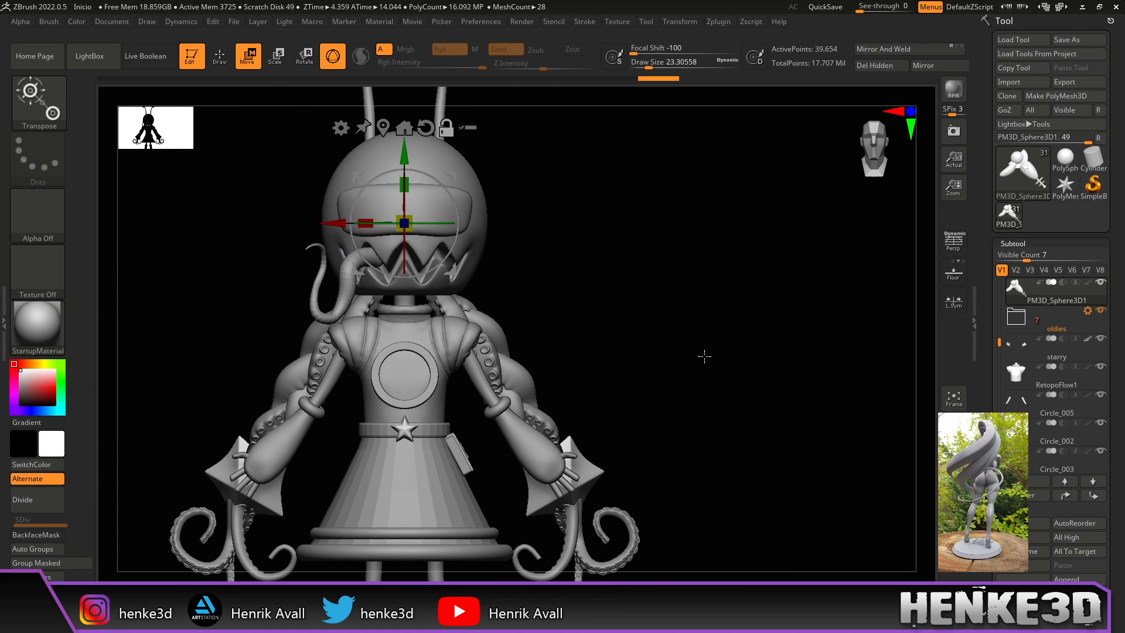
{"action": "mouse_move", "coordinate": [704, 354]}
{"action": "left_mouse_down"}
{"action": "mouse_move", "coordinate": [673, 357]}
{"action": "mouse_move", "coordinate": [634, 328]}
{"action": "mouse_move", "coordinate": [648, 351]}
{"action": "mouse_move", "coordinate": [624, 341]}
{"action": "mouse_move", "coordinate": [691, 337]}
{"action": "left_mouse_up"}
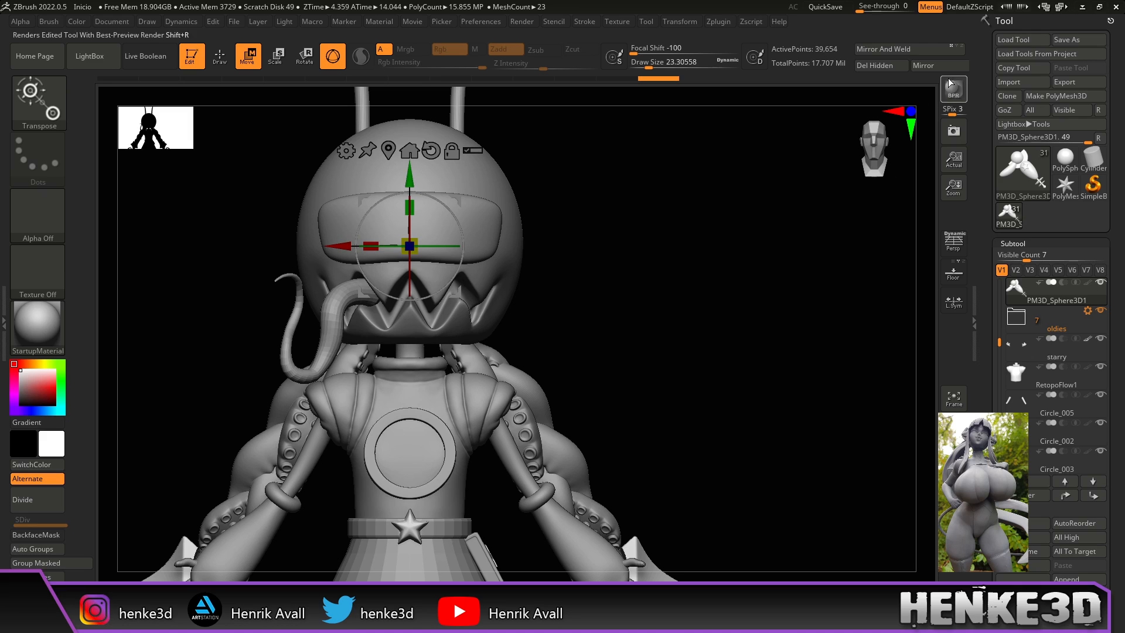
Step: Send the ray gun to Blender with GoZ and zoom in on it there
{"action": "left_click", "coordinate": [1005, 111]}
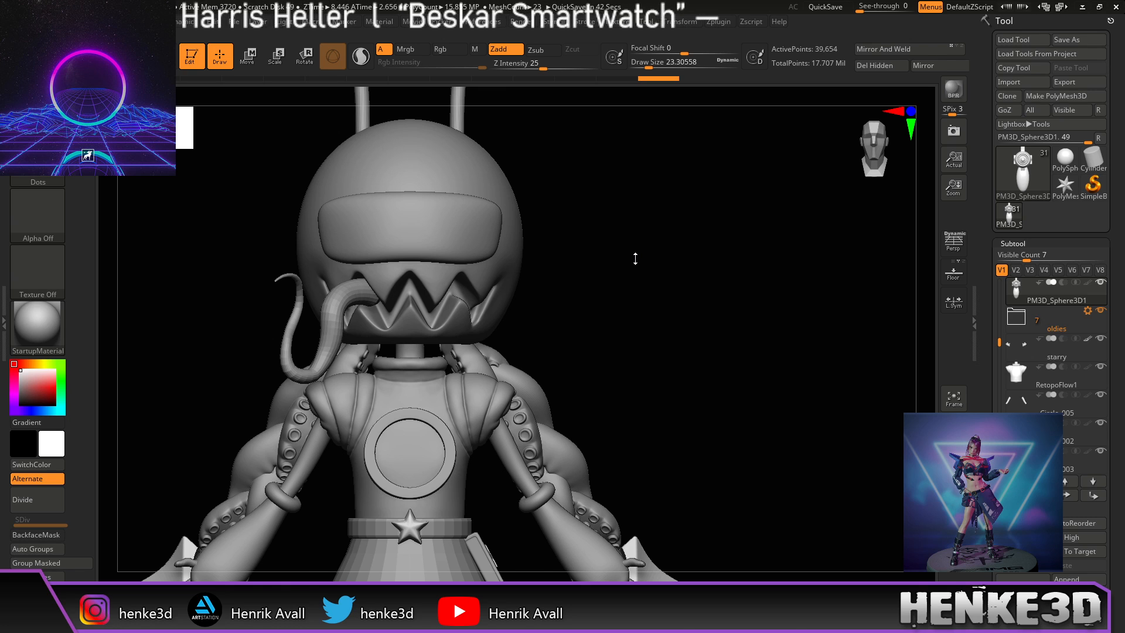
{"action": "mouse_move", "coordinate": [670, 281]}
{"action": "left_mouse_down"}
{"action": "mouse_move", "coordinate": [635, 293]}
{"action": "mouse_move", "coordinate": [652, 319]}
{"action": "mouse_move", "coordinate": [705, 324]}
{"action": "mouse_move", "coordinate": [723, 354]}
{"action": "mouse_move", "coordinate": [774, 383]}
{"action": "mouse_move", "coordinate": [749, 359]}
{"action": "left_mouse_up"}
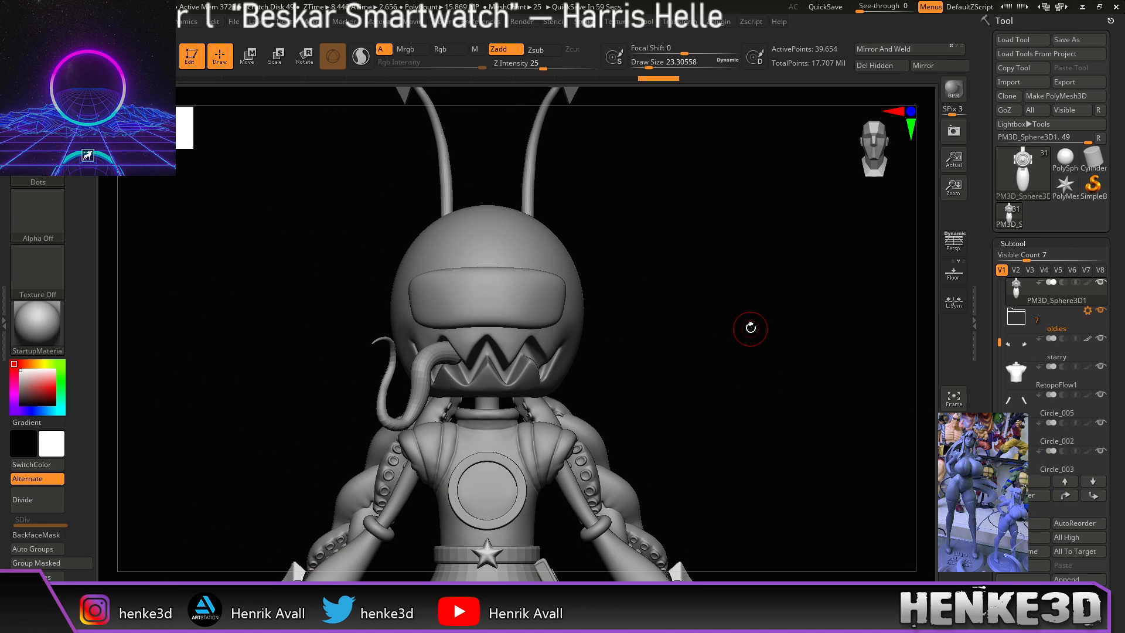
{"action": "key", "text": "alt+Tab"}
{"action": "middle_click_drag", "start_coordinate": [654, 337], "coordinate": [789, 342]}
{"action": "scroll", "coordinate": [619, 351], "scroll_direction": "up", "scroll_amount": 10}
{"action": "mouse_move", "coordinate": [617, 361]}
{"action": "middle_mouse_down", "text": "shift"}
{"action": "mouse_move", "coordinate": [632, 401]}
{"action": "mouse_move", "coordinate": [573, 267]}
{"action": "mouse_move", "coordinate": [545, 261]}
{"action": "mouse_move", "coordinate": [607, 350]}
{"action": "middle_mouse_up", "text": "shift"}
{"action": "scroll", "coordinate": [546, 259], "scroll_direction": "up", "scroll_amount": 4}
Step: Orbit and pan the Blender view to frame the ray gun from the side
{"action": "left_click", "coordinate": [580, 314]}
{"action": "scroll", "coordinate": [579, 309], "scroll_direction": "down", "scroll_amount": 2}
{"action": "scroll", "coordinate": [578, 309], "scroll_direction": "up", "scroll_amount": 2}
{"action": "scroll", "coordinate": [607, 350], "scroll_direction": "down", "scroll_amount": 2}
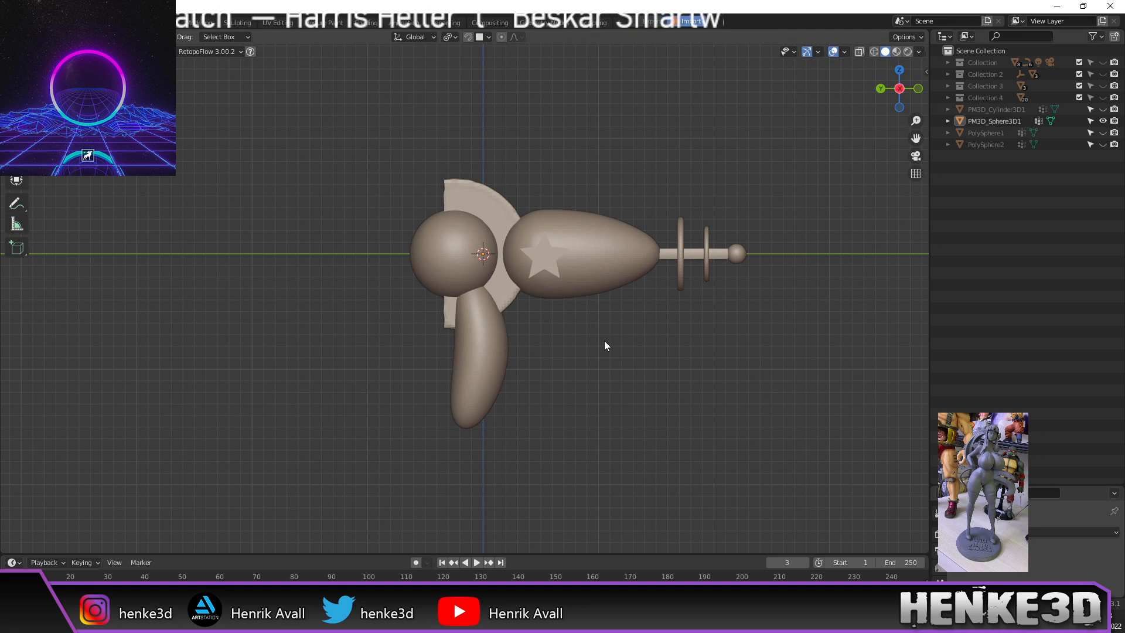
{"action": "scroll", "coordinate": [604, 350], "scroll_direction": "up", "scroll_amount": 1}
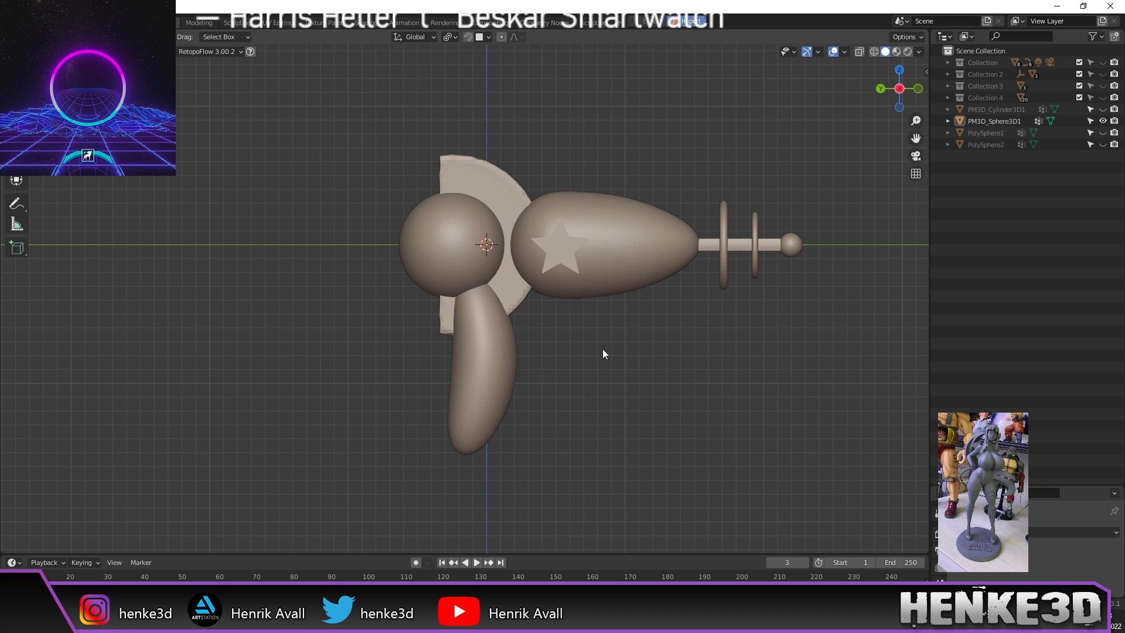
{"action": "middle_click_drag", "start_coordinate": [623, 377], "coordinate": [599, 344], "text": "shift"}
{"action": "scroll", "coordinate": [603, 331], "scroll_direction": "down", "scroll_amount": 1}
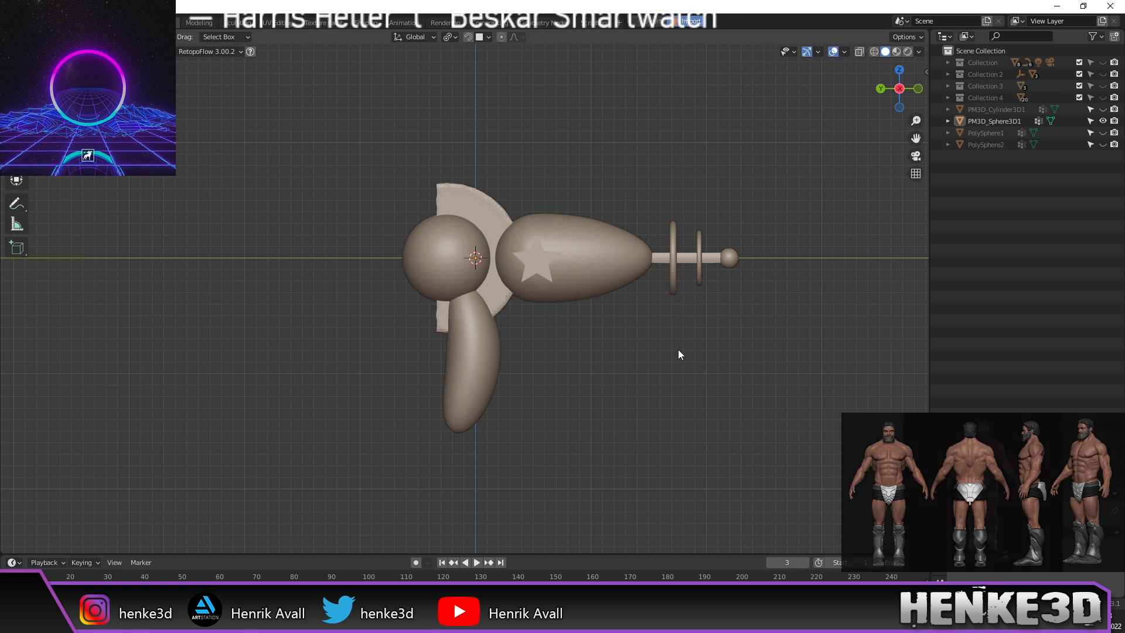
{"action": "scroll", "coordinate": [677, 350], "scroll_direction": "up", "scroll_amount": 2}
{"action": "middle_click_drag", "start_coordinate": [673, 334], "coordinate": [723, 373]}
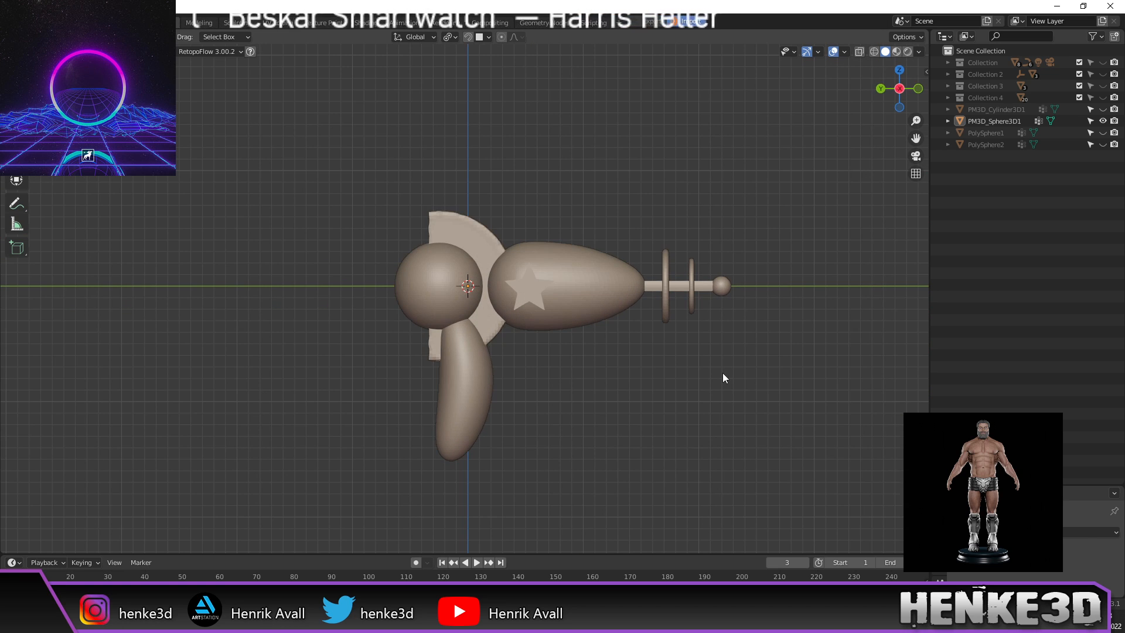
{"action": "scroll", "coordinate": [640, 359], "scroll_direction": "up", "scroll_amount": 1}
{"action": "middle_click_drag", "start_coordinate": [659, 352], "coordinate": [712, 339], "text": "shift"}
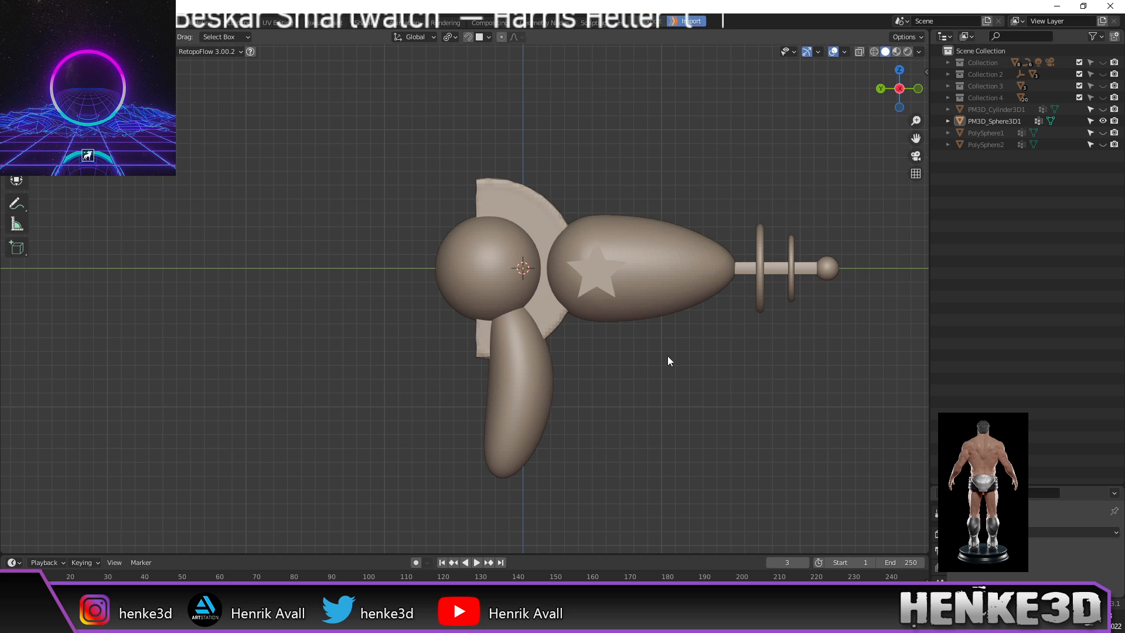
{"action": "key", "text": "shift+a"}
{"action": "mouse_move", "coordinate": [667, 356]}
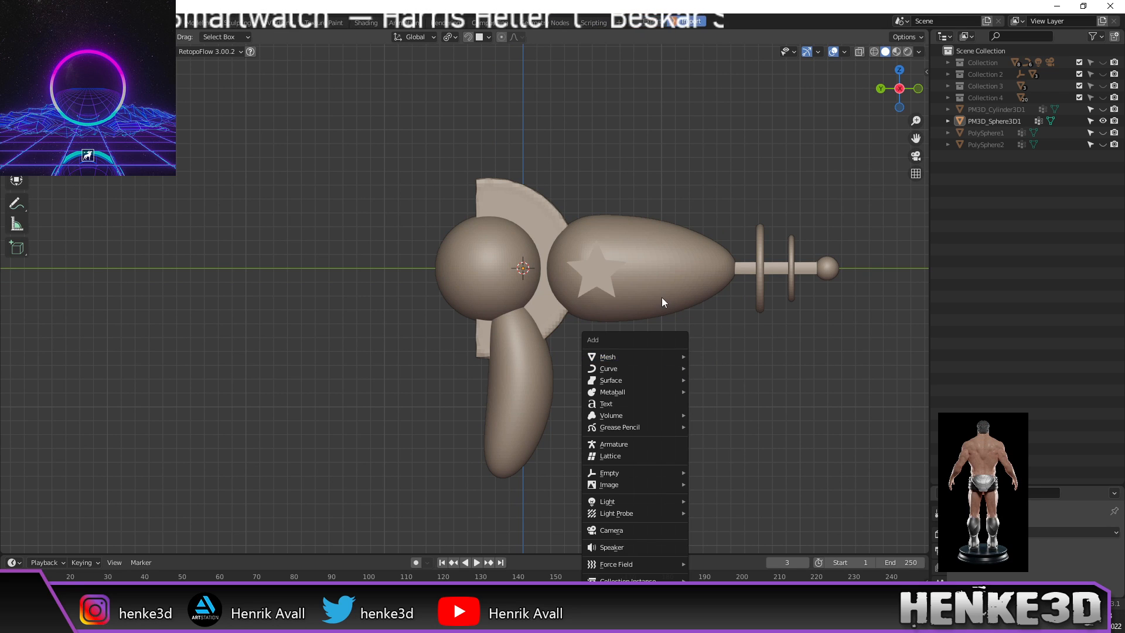
Step: Move the PM3D_Sphere3D1 ray gun into a new collection named 'gun'
{"action": "key", "text": "m"}
{"action": "left_click", "coordinate": [603, 244]}
{"action": "key", "text": "m"}
{"action": "left_click", "coordinate": [683, 400]}
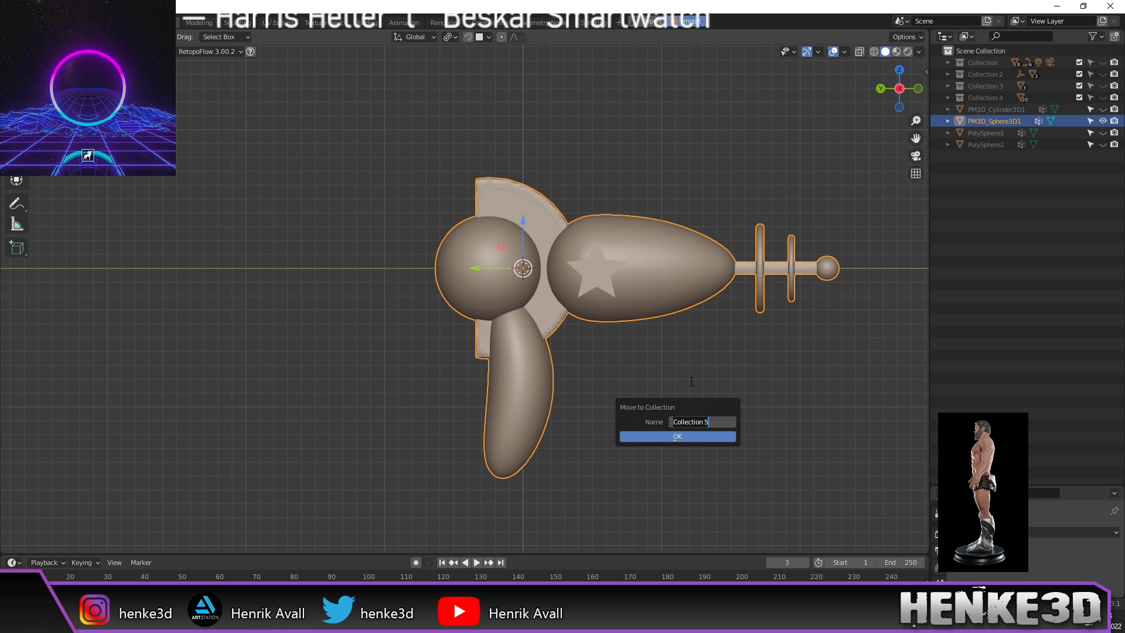
{"action": "type", "text": "gun"}
{"action": "key", "text": "Return"}
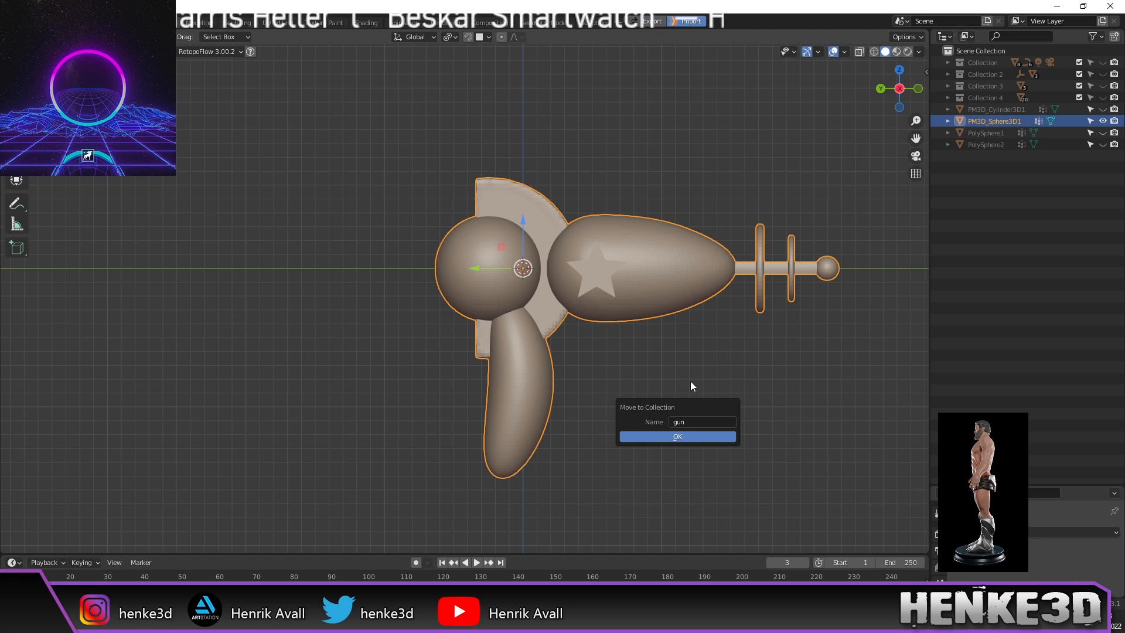
{"action": "key", "text": "Return"}
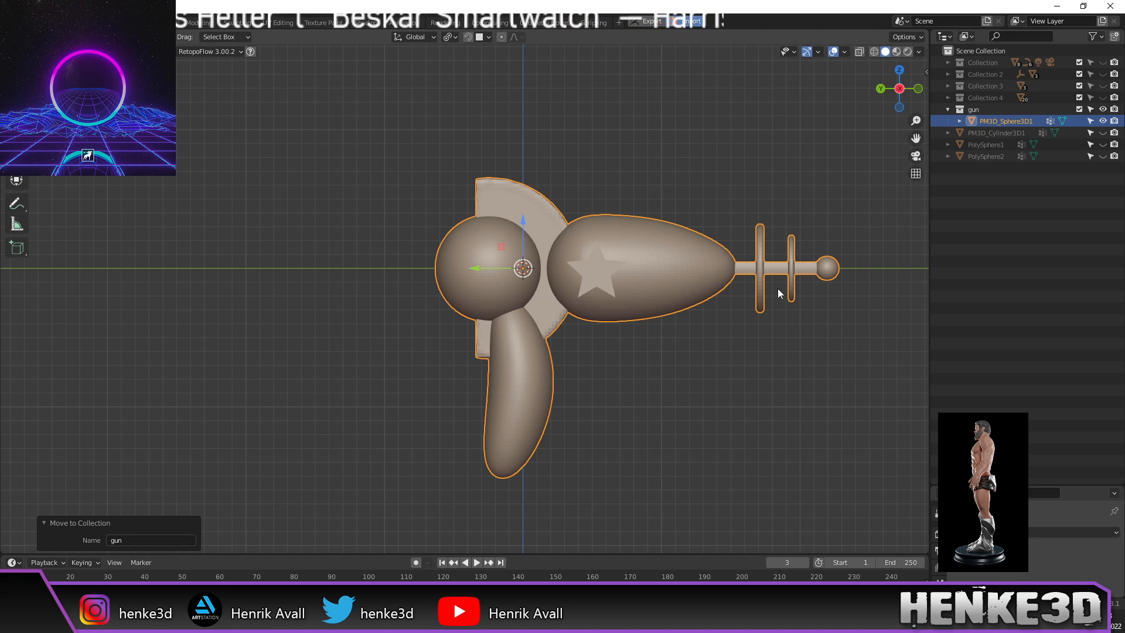
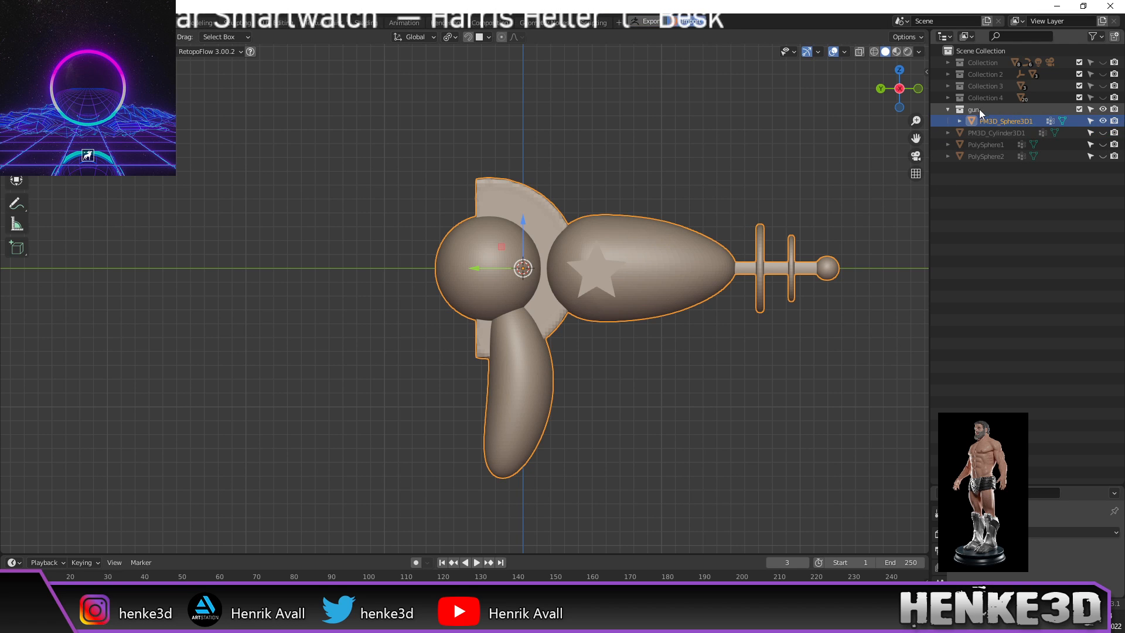
Step: Check the objects in the gun collection, then deselect everything
{"action": "left_click", "coordinate": [948, 109]}
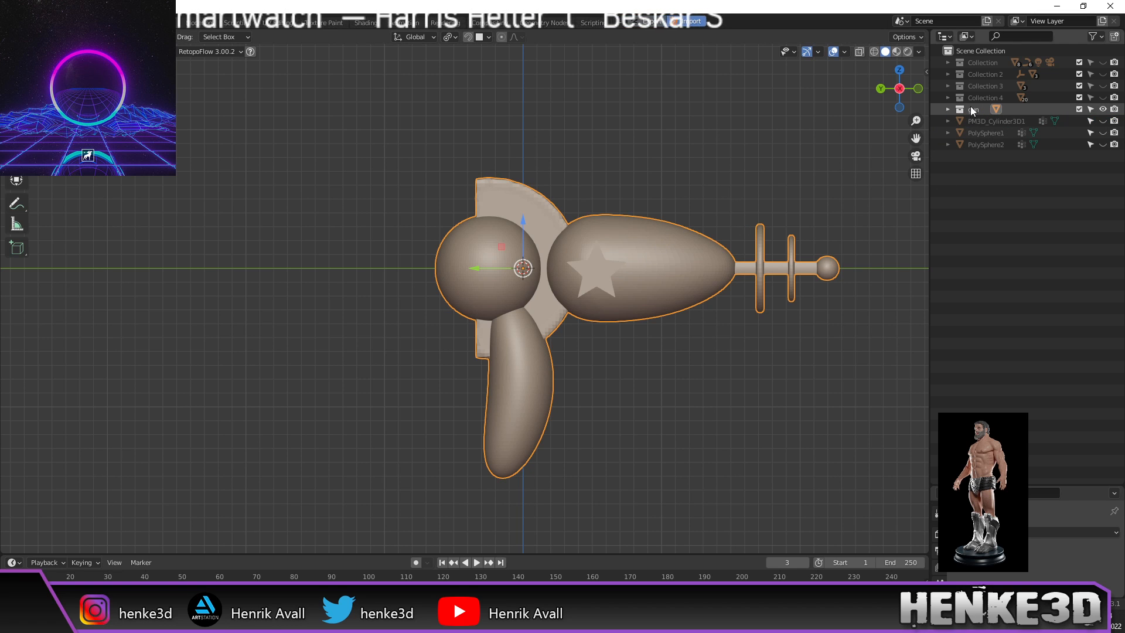
{"action": "left_click", "coordinate": [978, 122]}
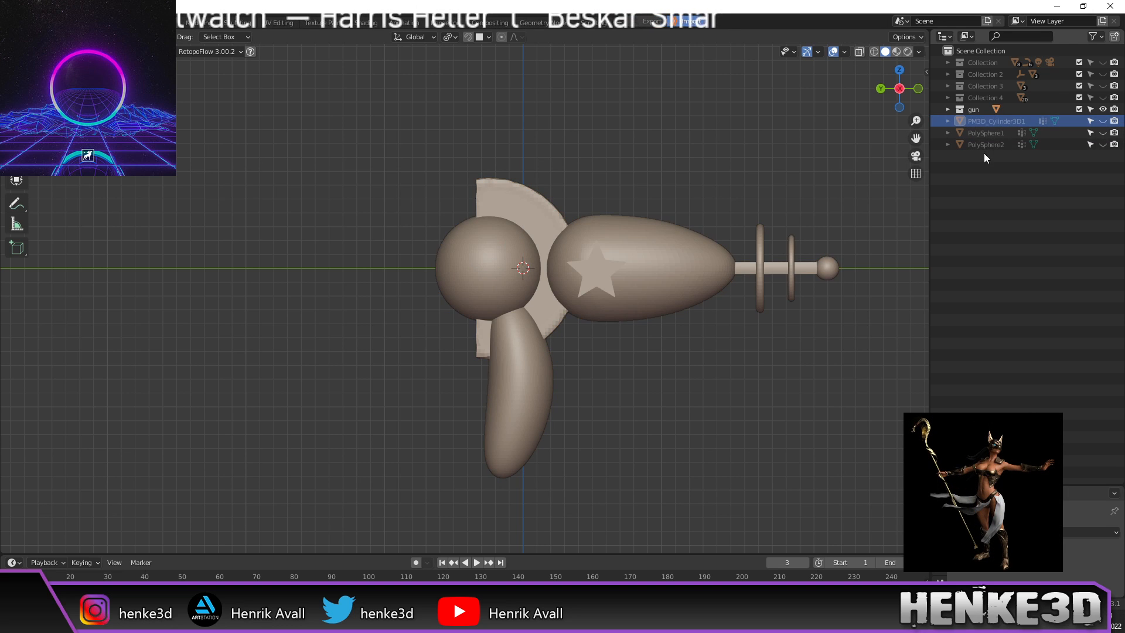
{"action": "left_click", "coordinate": [986, 145], "text": "shift"}
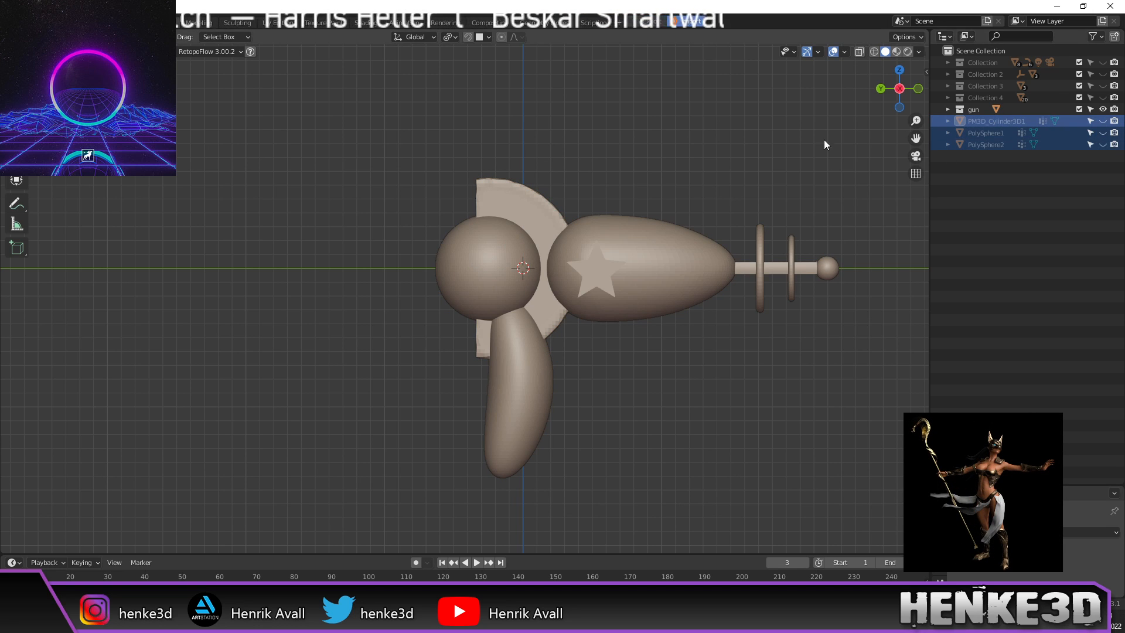
{"action": "left_click", "coordinate": [977, 110]}
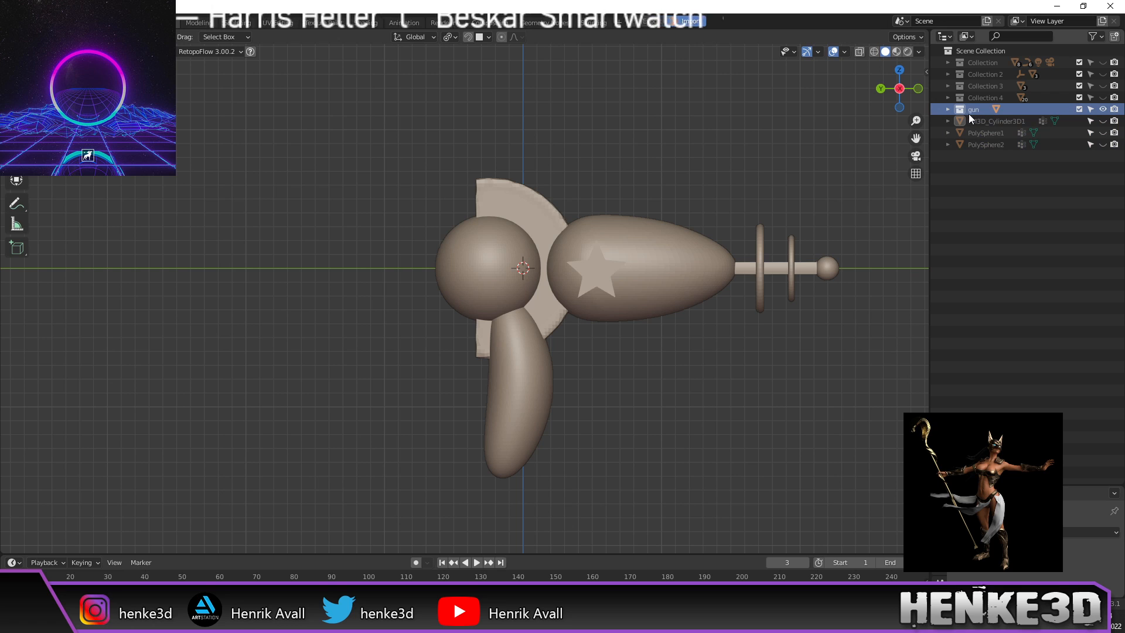
{"action": "left_click", "coordinate": [949, 109]}
{"action": "left_click", "coordinate": [994, 121]}
{"action": "left_click", "coordinate": [574, 169]}
{"action": "scroll", "coordinate": [604, 170], "scroll_direction": "up", "scroll_amount": 2}
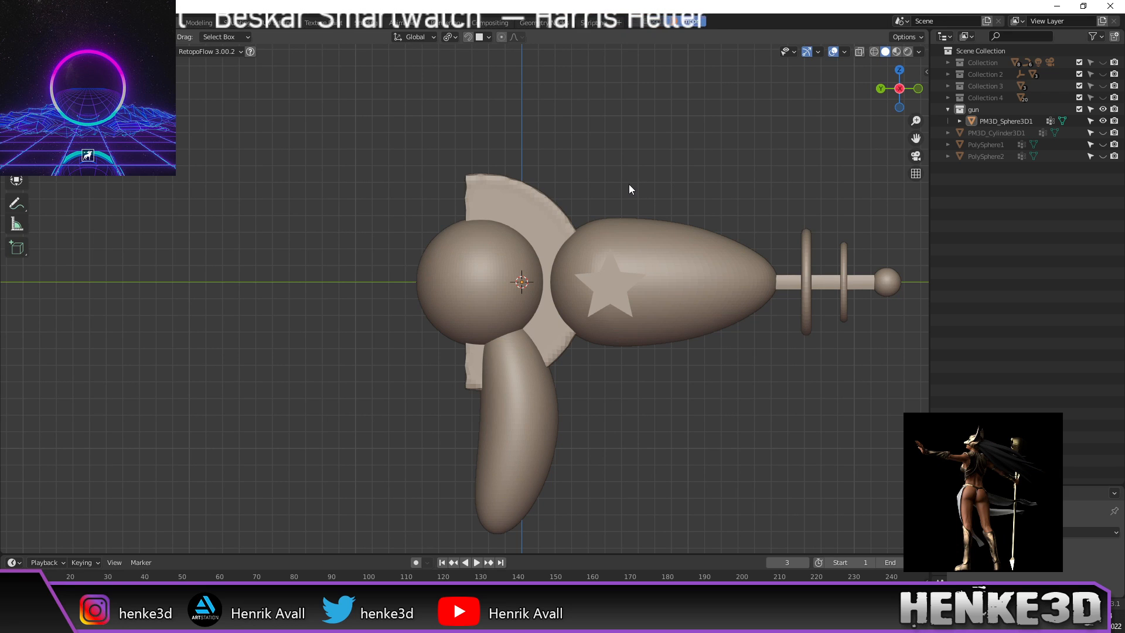
{"action": "scroll", "coordinate": [625, 187], "scroll_direction": "down", "scroll_amount": 2}
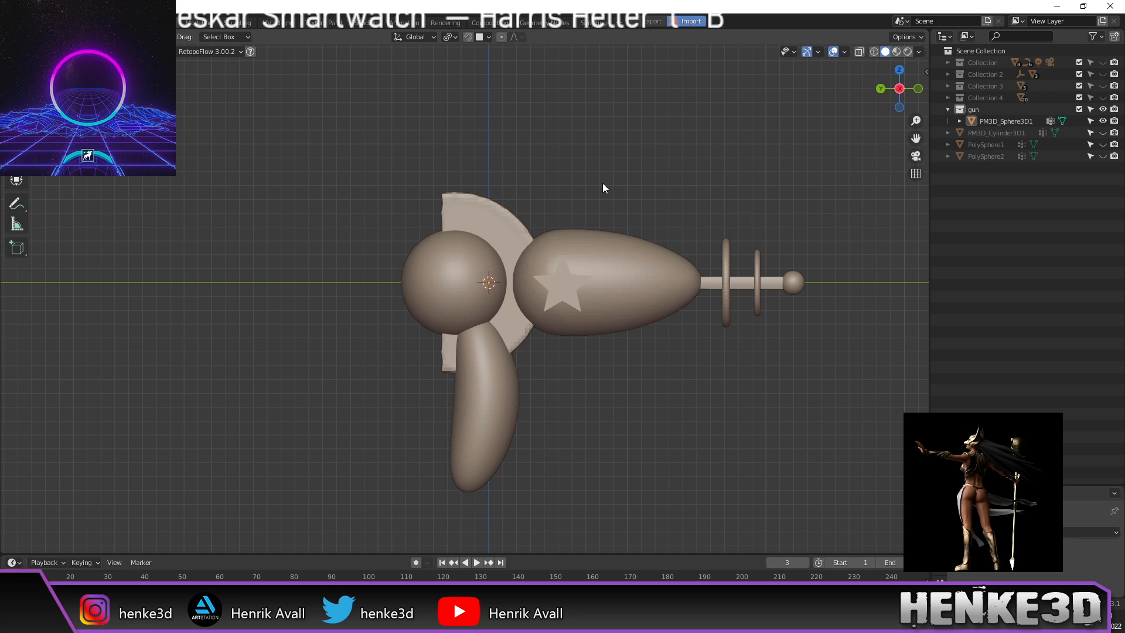
Step: Add a UV sphere and enter its Edit Mode
{"action": "key", "text": "shift+a"}
{"action": "mouse_move", "coordinate": [607, 182]}
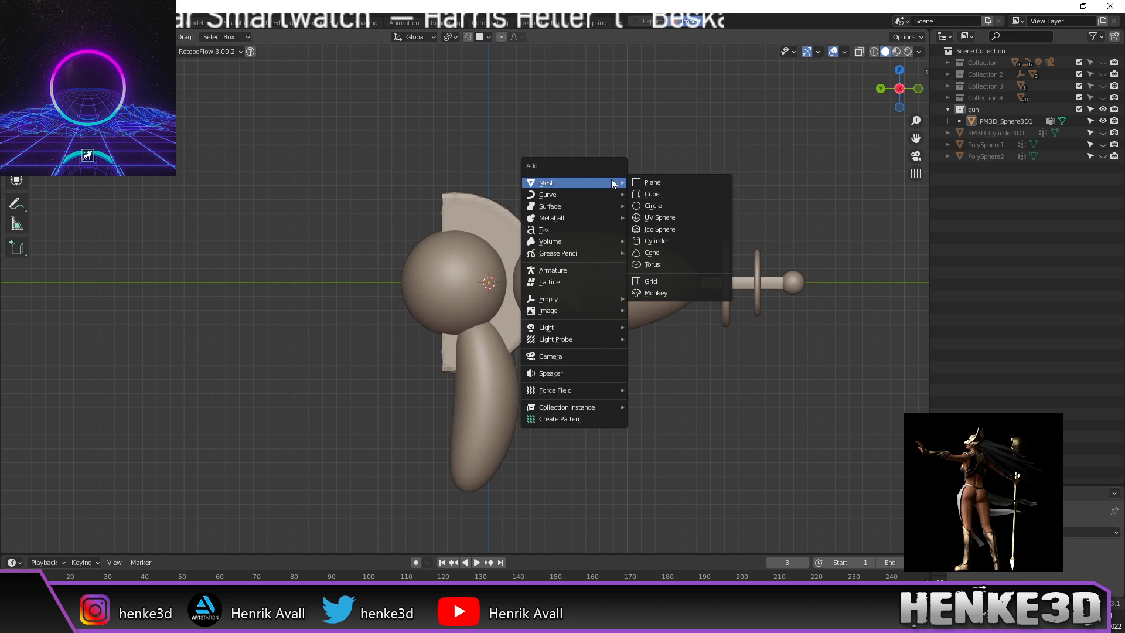
{"action": "left_click", "coordinate": [672, 221]}
{"action": "scroll", "coordinate": [665, 225], "scroll_direction": "down", "scroll_amount": 2}
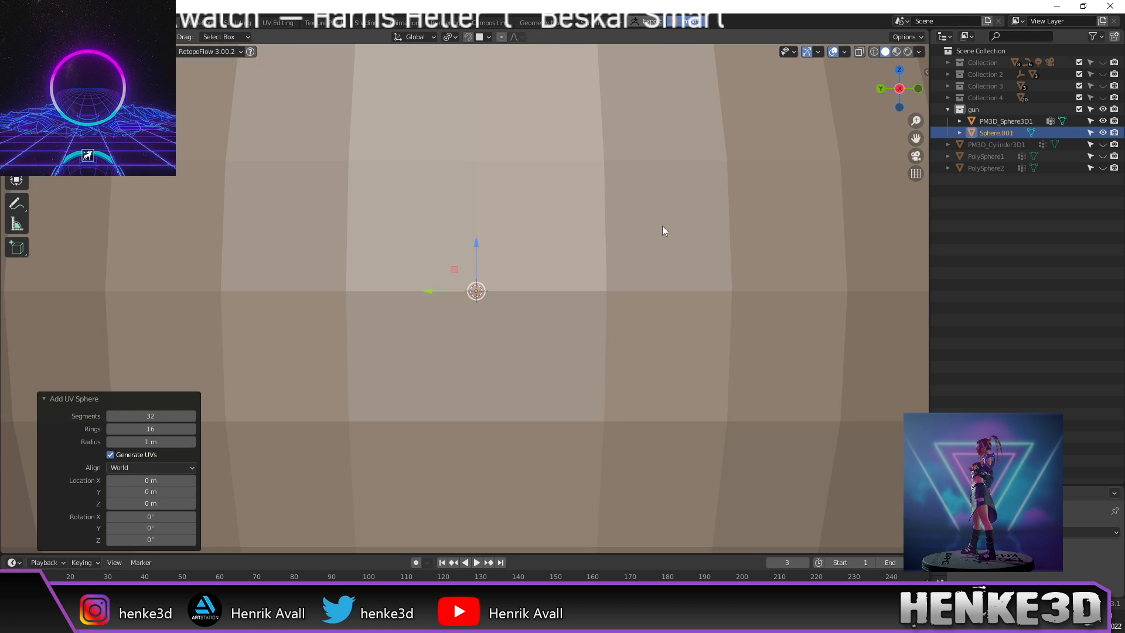
{"action": "scroll", "coordinate": [659, 232], "scroll_direction": "down", "scroll_amount": 3}
{"action": "key", "text": "Tab"}
{"action": "middle_click_drag", "start_coordinate": [653, 252], "coordinate": [720, 250], "text": "shift"}
Step: Scale the sphere to 0.357 and shift it 0.020193 m on Y onto the rear ball
{"action": "key", "text": "s"}
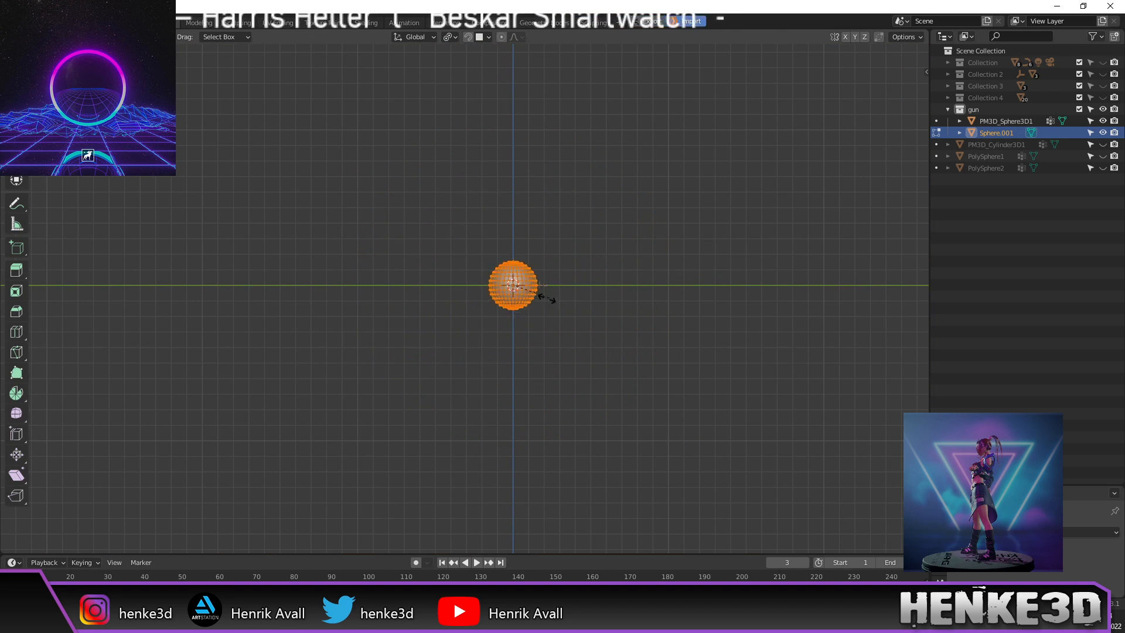
{"action": "left_click", "coordinate": [530, 305]}
{"action": "scroll", "coordinate": [554, 317], "scroll_direction": "up", "scroll_amount": 5}
{"action": "scroll", "coordinate": [560, 320], "scroll_direction": "up", "scroll_amount": 4}
{"action": "middle_click_drag", "start_coordinate": [804, 346], "coordinate": [627, 397], "text": "shift"}
{"action": "key", "text": "s"}
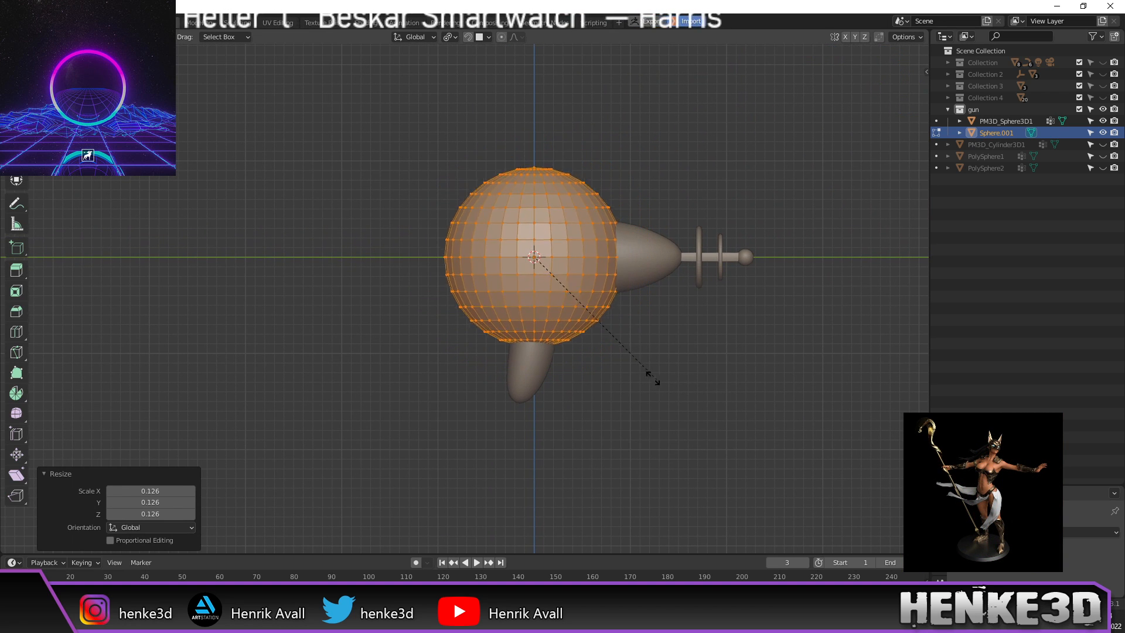
{"action": "left_click", "coordinate": [602, 337]}
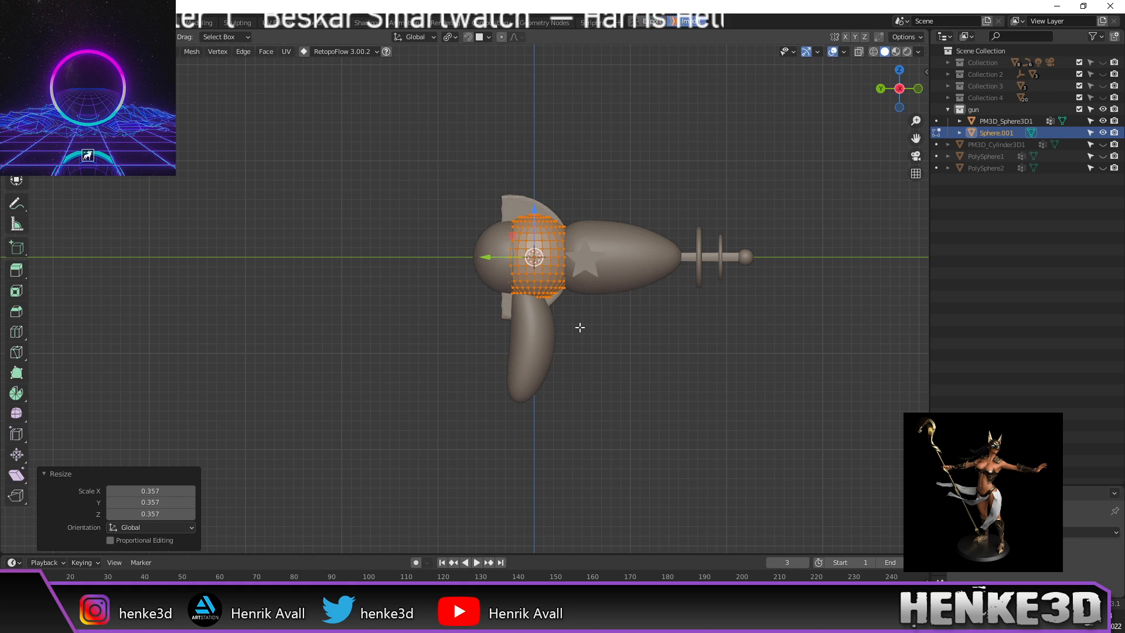
{"action": "scroll", "coordinate": [645, 323], "scroll_direction": "up", "scroll_amount": 3}
{"action": "middle_click_drag", "start_coordinate": [678, 316], "coordinate": [649, 351], "text": "shift"}
{"action": "scroll", "coordinate": [653, 355], "scroll_direction": "up", "scroll_amount": 3}
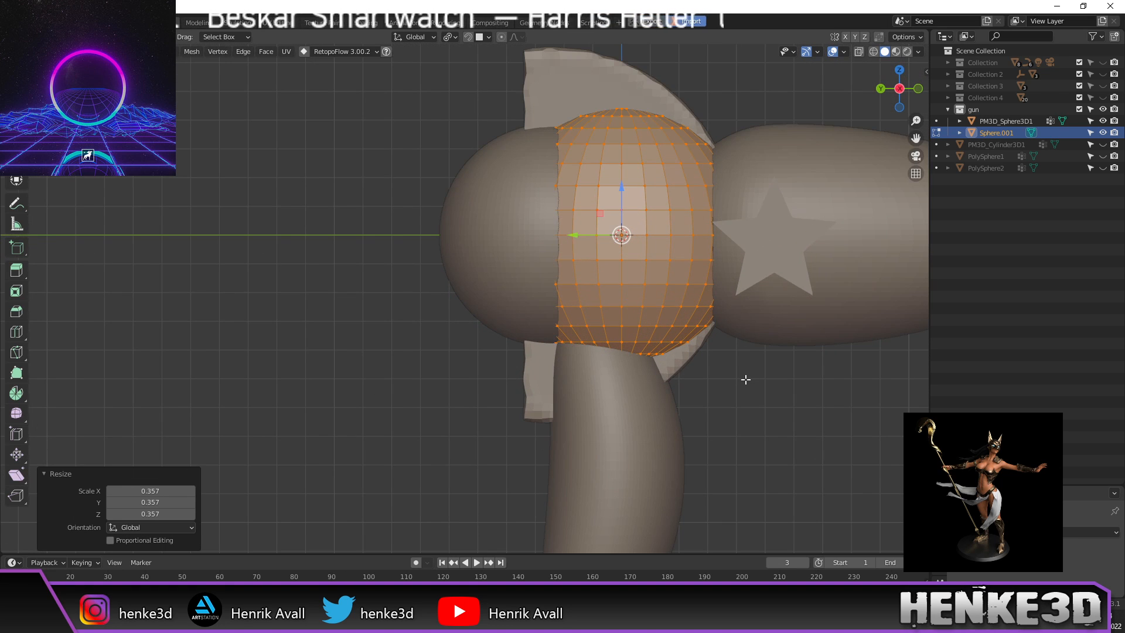
{"action": "middle_click_drag", "start_coordinate": [743, 377], "coordinate": [705, 419], "text": "shift"}
{"action": "left_click_drag", "start_coordinate": [542, 265], "coordinate": [483, 269]}
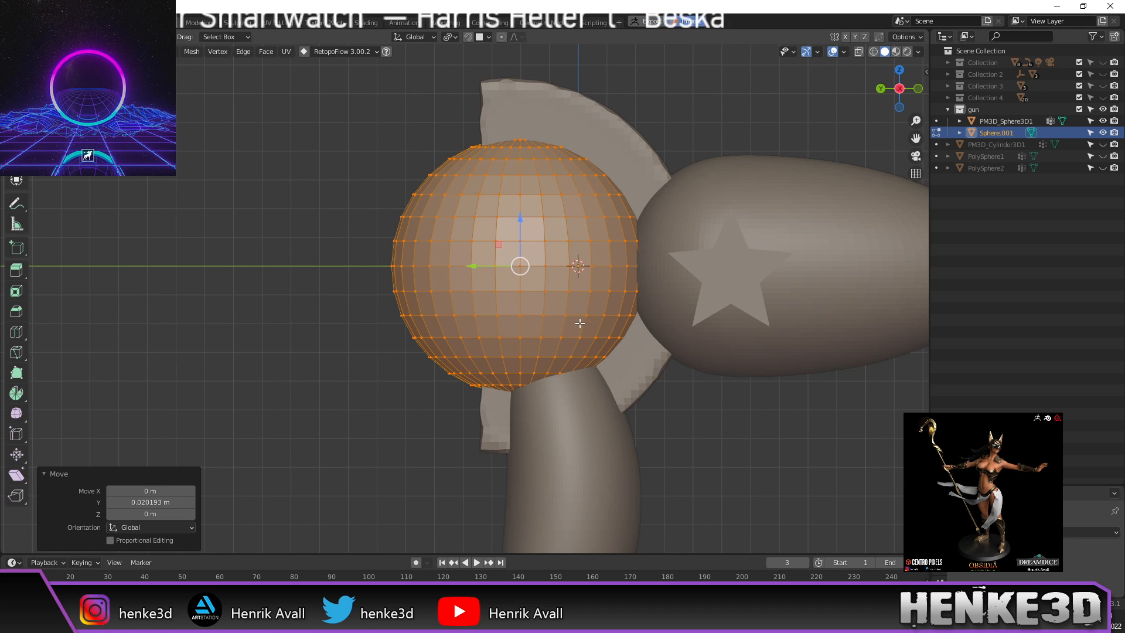
Step: Switch the viewport to wireframe shading
{"action": "key", "text": "z"}
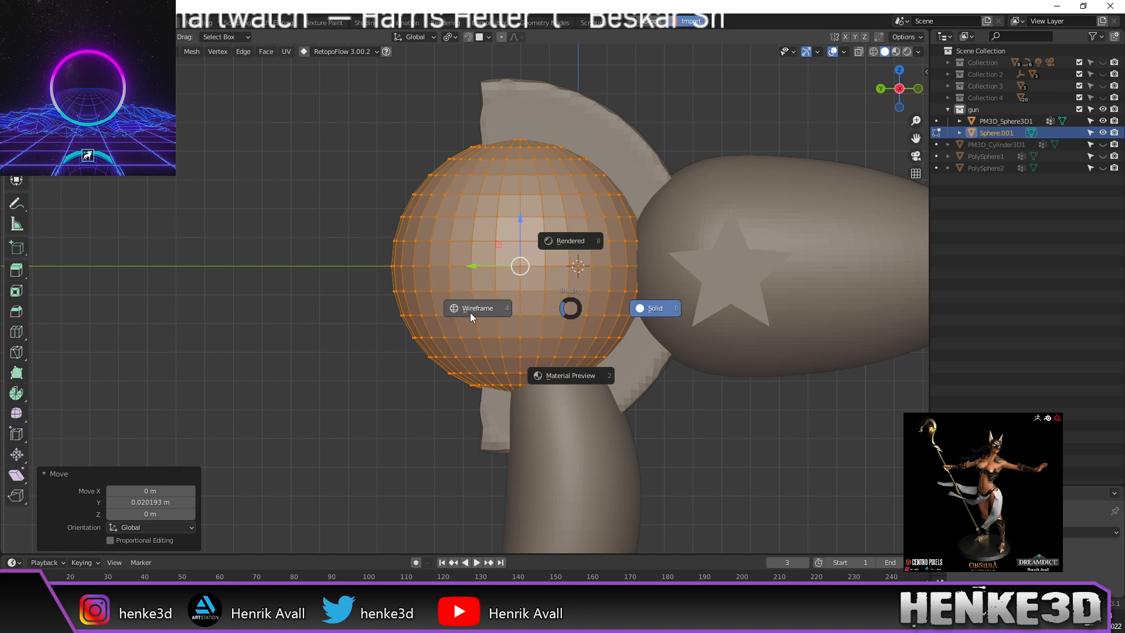
{"action": "left_click", "coordinate": [469, 312]}
{"action": "scroll", "coordinate": [533, 325], "scroll_direction": "up", "scroll_amount": 2}
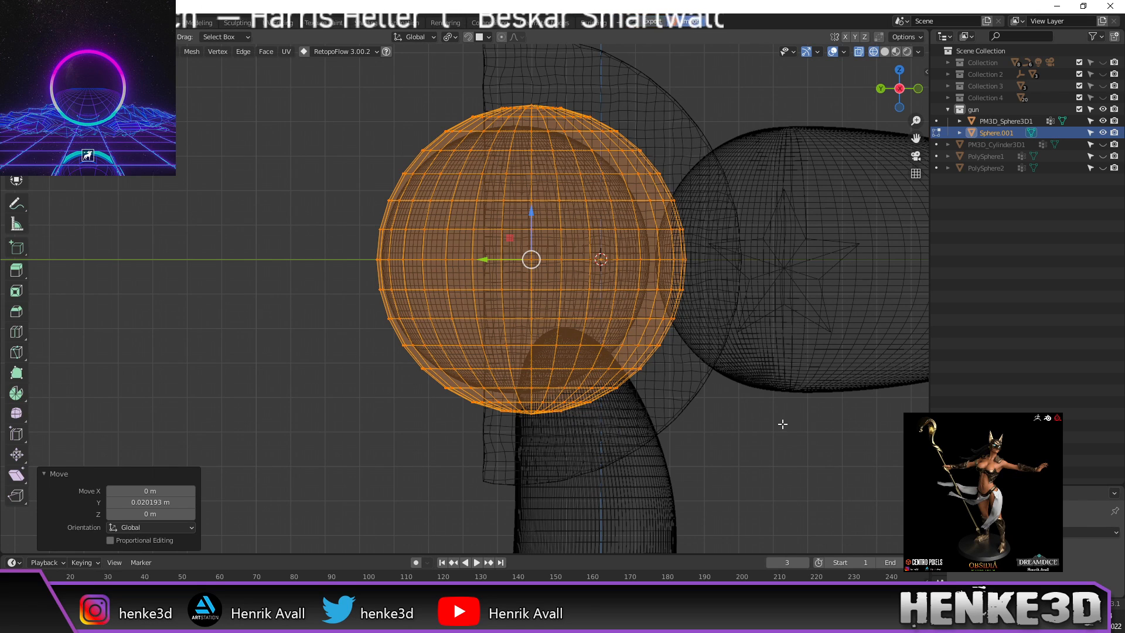
Step: Scale the sphere to 0.867, slide it left along Y, and return to Object Mode
{"action": "key", "text": "s"}
{"action": "left_click", "coordinate": [736, 410]}
{"action": "left_click_drag", "start_coordinate": [484, 256], "coordinate": [468, 263]}
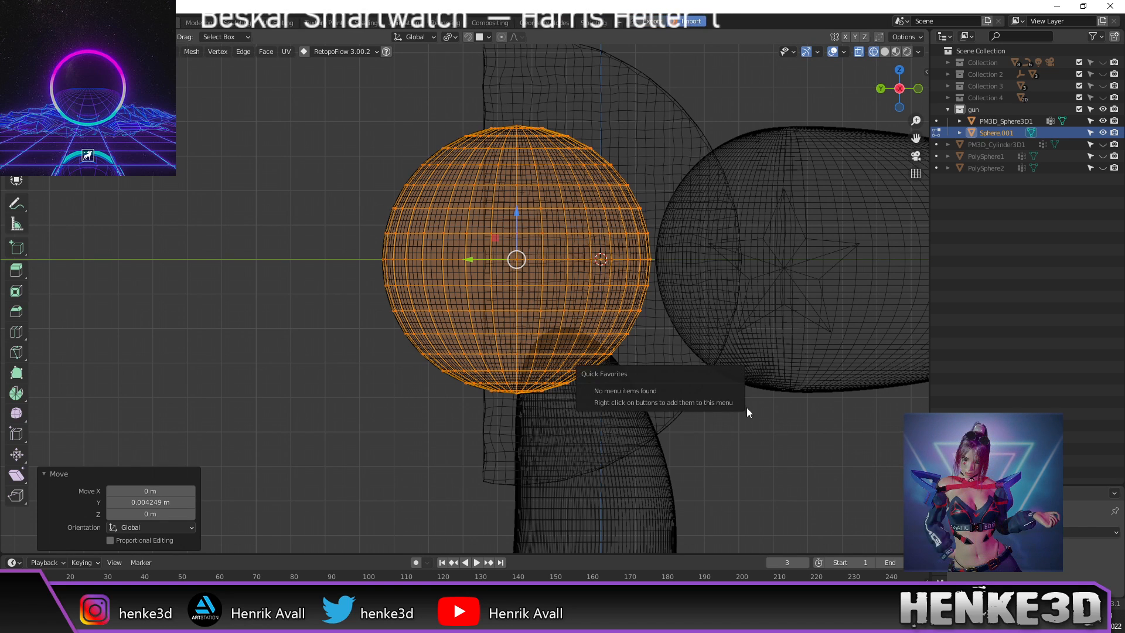
{"action": "key", "text": "Tab"}
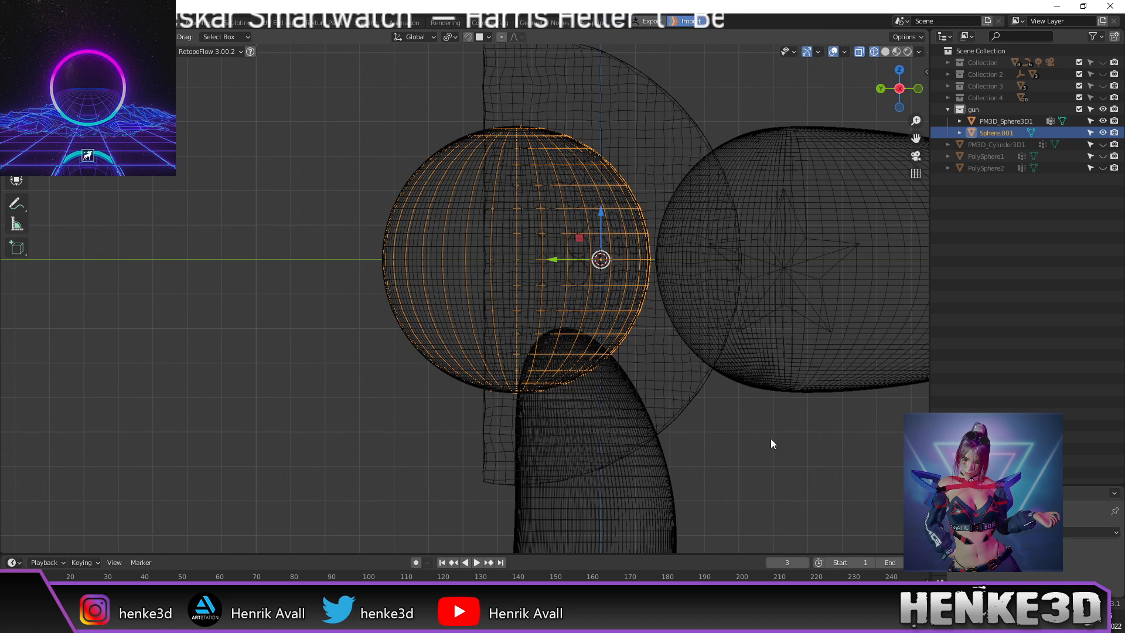
Step: Deselect Sphere.001 and set the viewport back to solid shading
{"action": "scroll", "coordinate": [769, 444], "scroll_direction": "down", "scroll_amount": 2}
{"action": "middle_click_drag", "start_coordinate": [765, 444], "coordinate": [695, 395], "text": "shift"}
{"action": "left_click", "coordinate": [680, 432]}
{"action": "scroll", "coordinate": [680, 432], "scroll_direction": "down", "scroll_amount": 1}
{"action": "scroll", "coordinate": [647, 371], "scroll_direction": "up", "scroll_amount": 1}
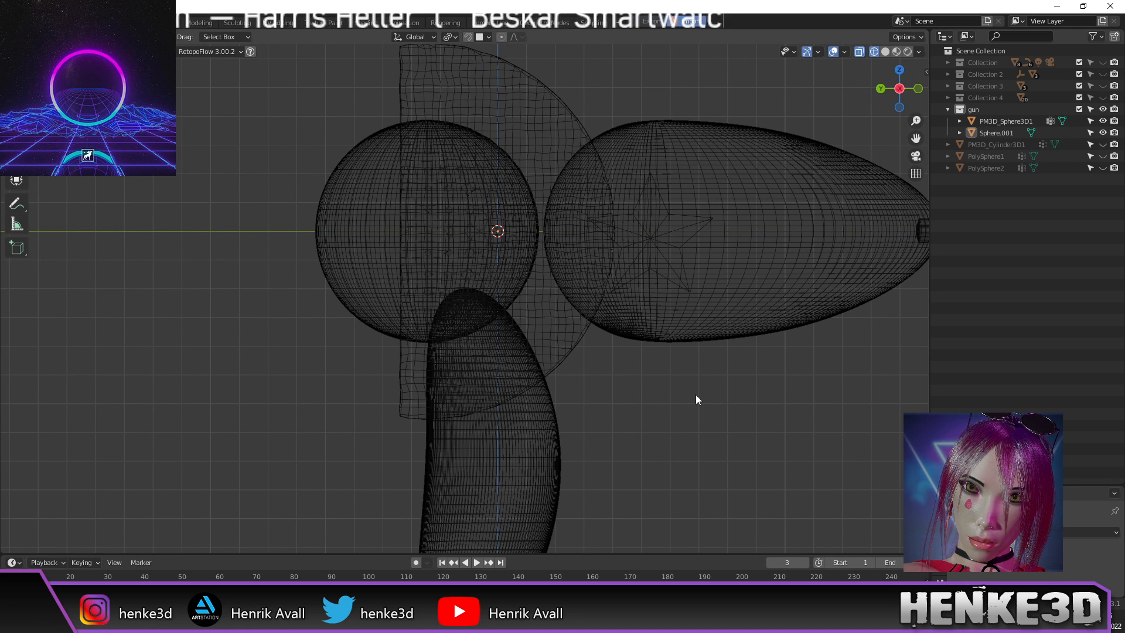
{"action": "scroll", "coordinate": [694, 392], "scroll_direction": "down", "scroll_amount": 1}
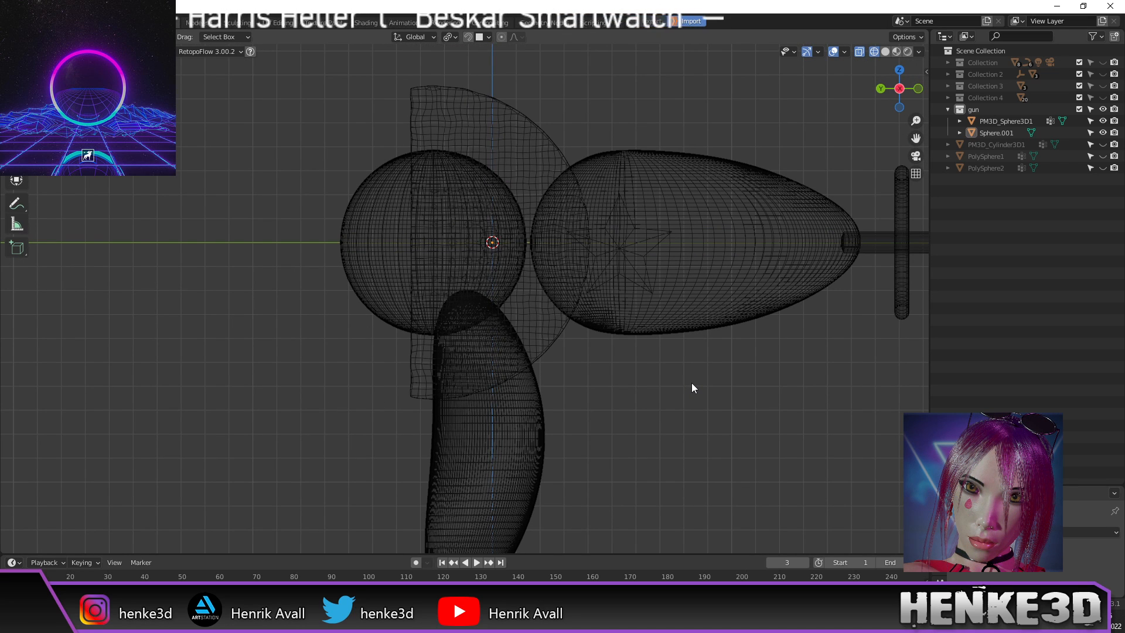
{"action": "key", "text": "z"}
{"action": "left_click", "coordinate": [776, 381]}
Step: Orbit to an orthographic side view framing the whole gun
{"action": "middle_click_drag", "start_coordinate": [687, 384], "coordinate": [726, 319]}
{"action": "middle_click_drag", "start_coordinate": [570, 141], "coordinate": [561, 248]}
{"action": "scroll", "coordinate": [660, 331], "scroll_direction": "down", "scroll_amount": 2}
{"action": "key", "text": "alt"}
{"action": "middle_click_drag", "start_coordinate": [696, 205], "coordinate": [613, 135], "text": "shift"}
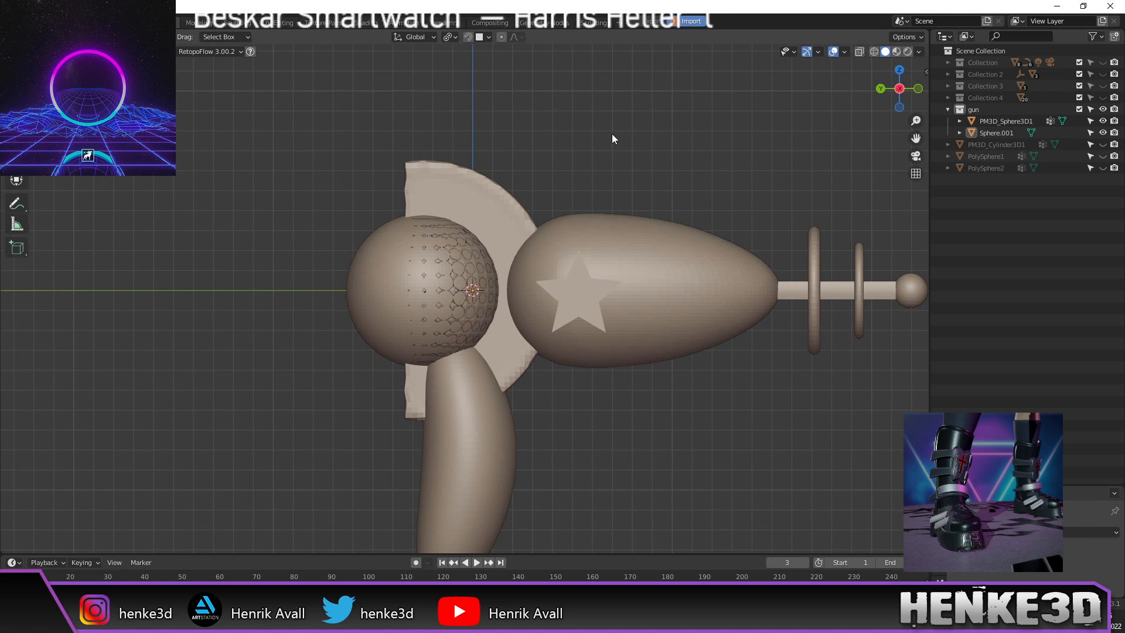
{"action": "scroll", "coordinate": [648, 205], "scroll_direction": "down", "scroll_amount": 1}
{"action": "middle_click_drag", "start_coordinate": [646, 207], "coordinate": [647, 188], "text": "shift"}
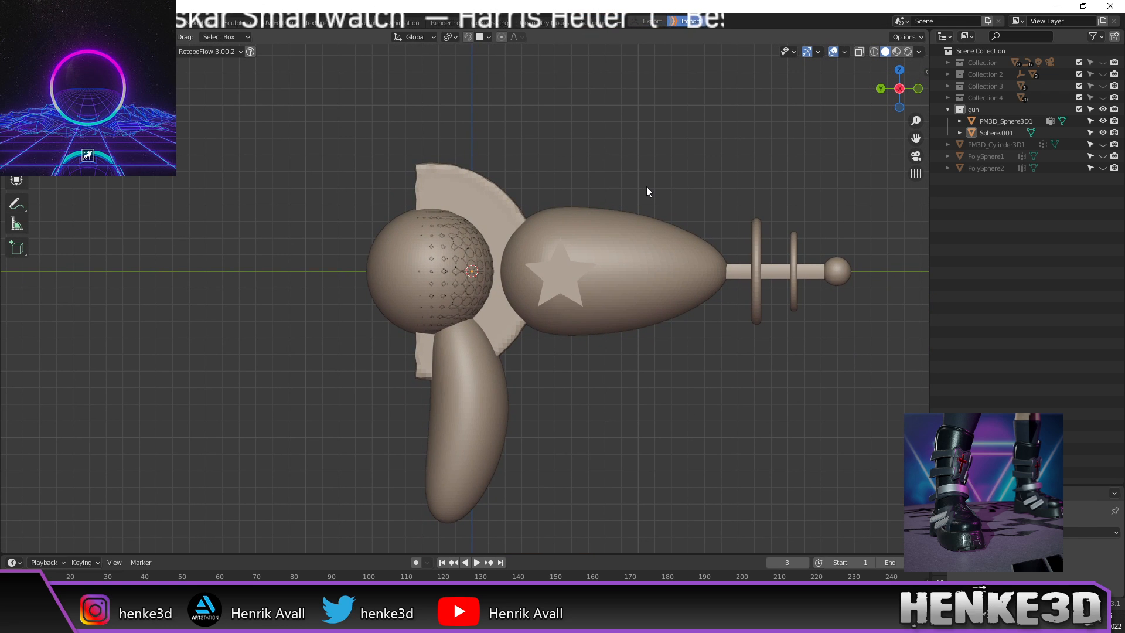
{"action": "scroll", "coordinate": [586, 176], "scroll_direction": "down", "scroll_amount": 1}
{"action": "scroll", "coordinate": [588, 196], "scroll_direction": "up", "scroll_amount": 2}
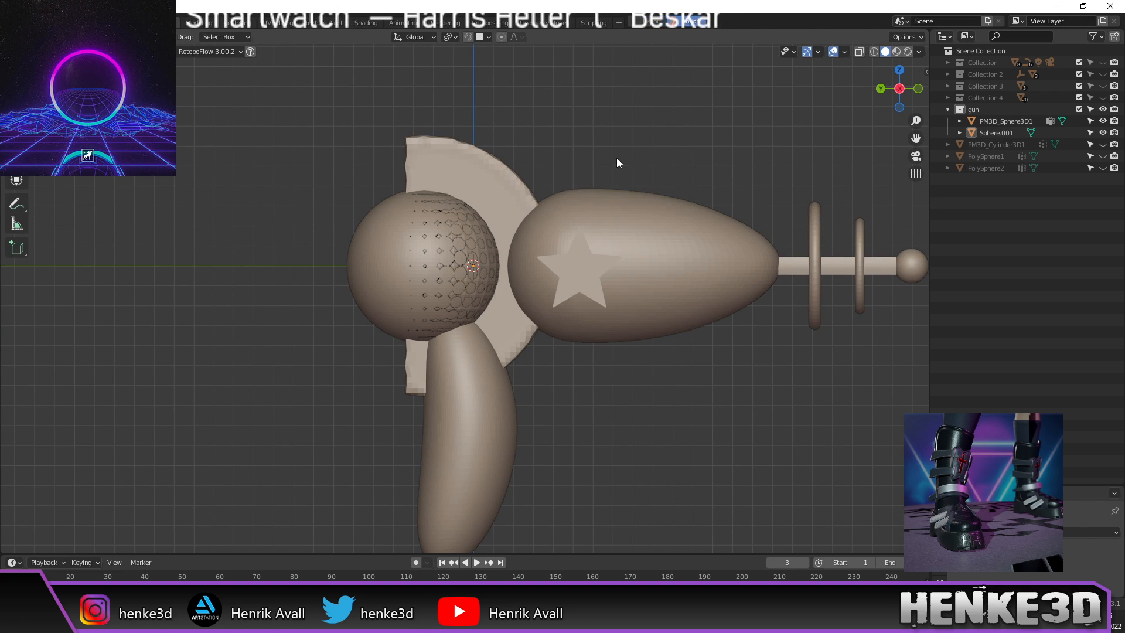
{"action": "middle_click_drag", "start_coordinate": [615, 161], "coordinate": [594, 177], "text": "shift"}
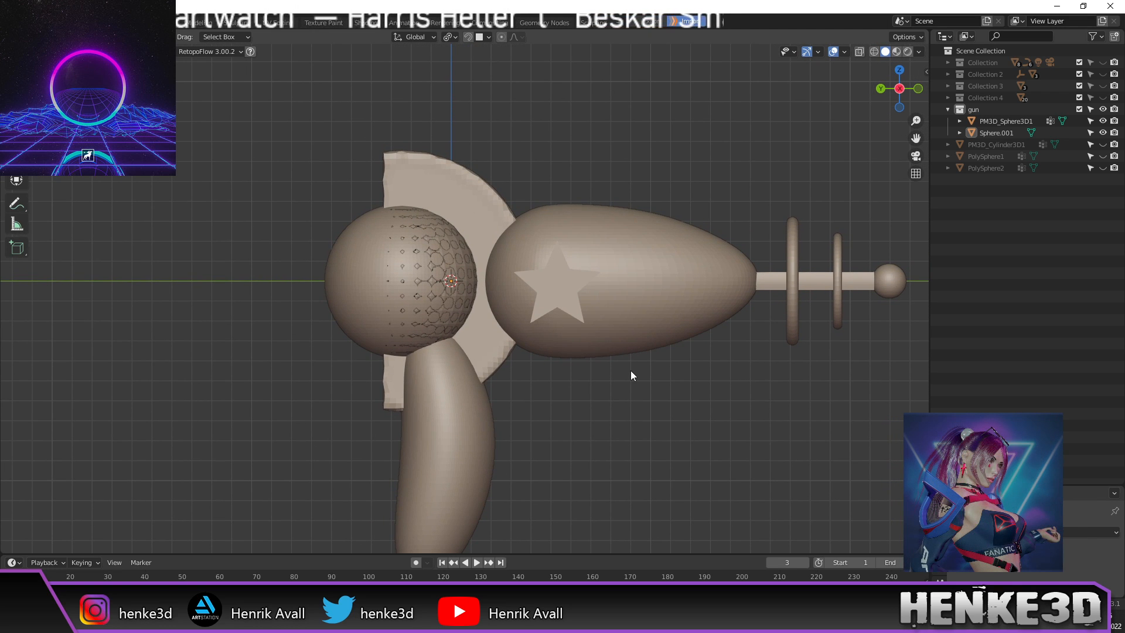
Step: Add another UV sphere and enter its Edit Mode
{"action": "key", "text": "shift+a"}
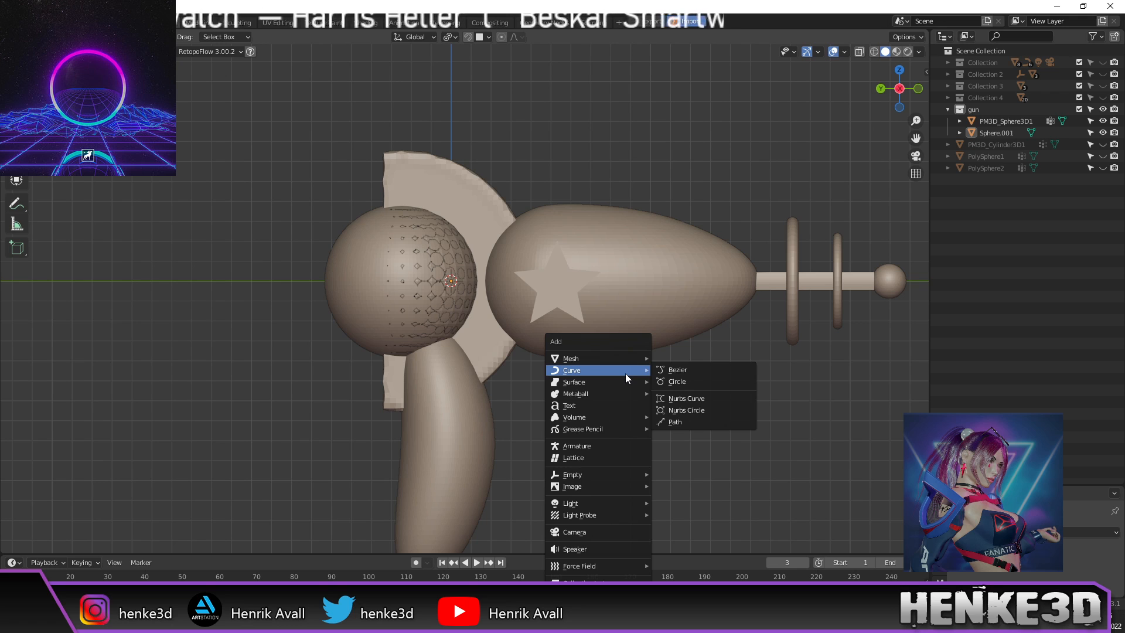
{"action": "mouse_move", "coordinate": [618, 357]}
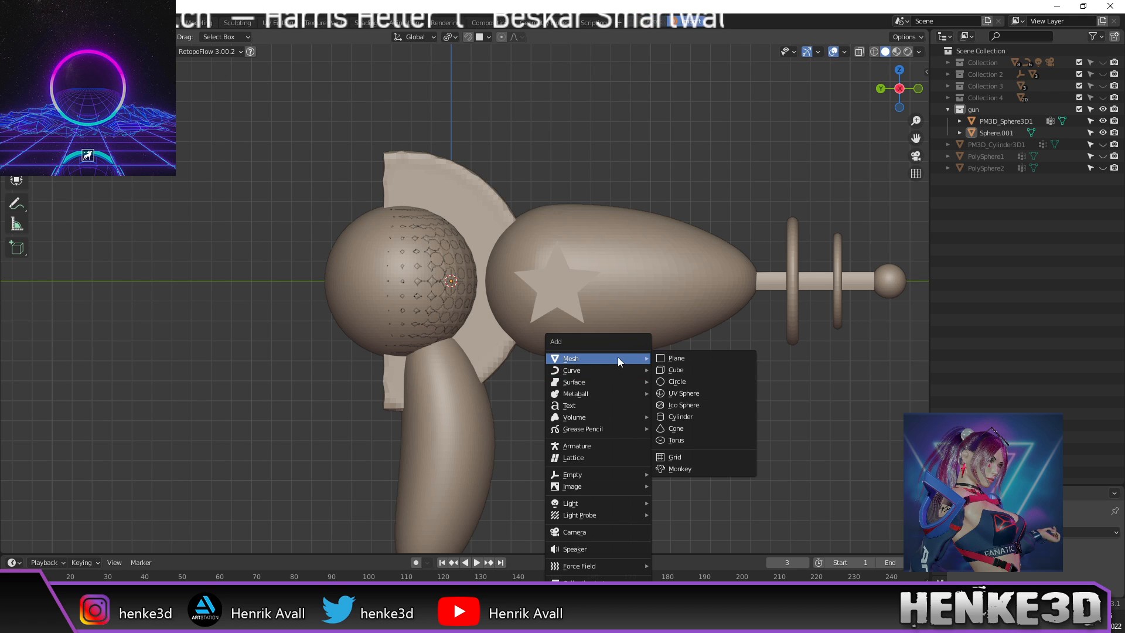
{"action": "left_click", "coordinate": [692, 392]}
{"action": "scroll", "coordinate": [690, 391], "scroll_direction": "down", "scroll_amount": 3}
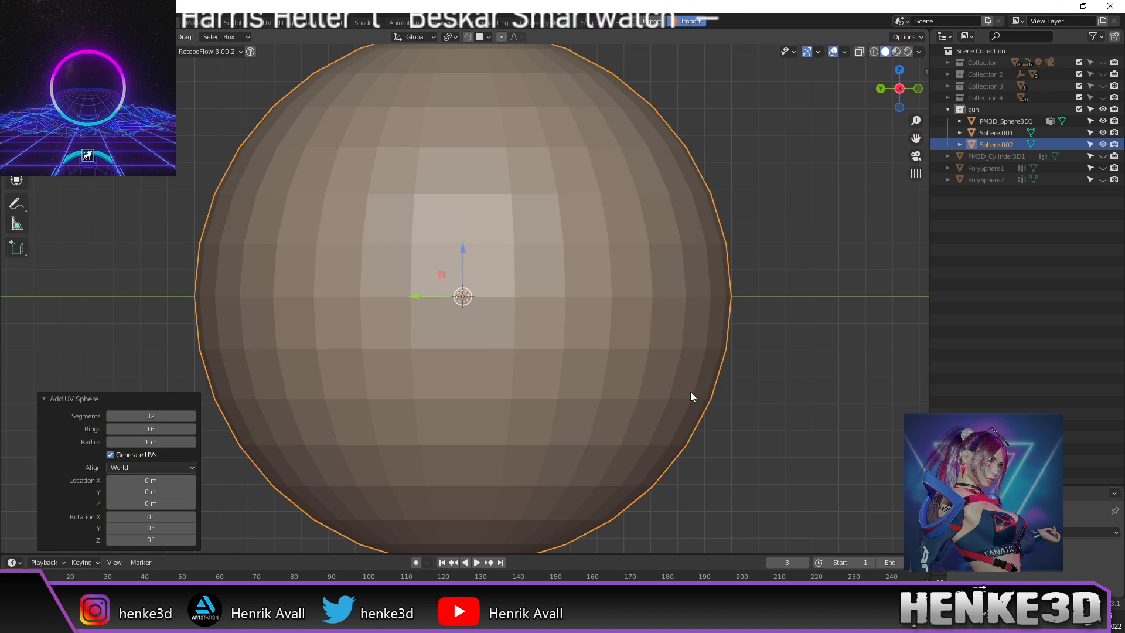
{"action": "scroll", "coordinate": [690, 391], "scroll_direction": "down", "scroll_amount": 4}
{"action": "key", "text": "Tab"}
Step: Rotate the new sphere's mesh 90 degrees and shrink it down twice
{"action": "key", "text": "s"}
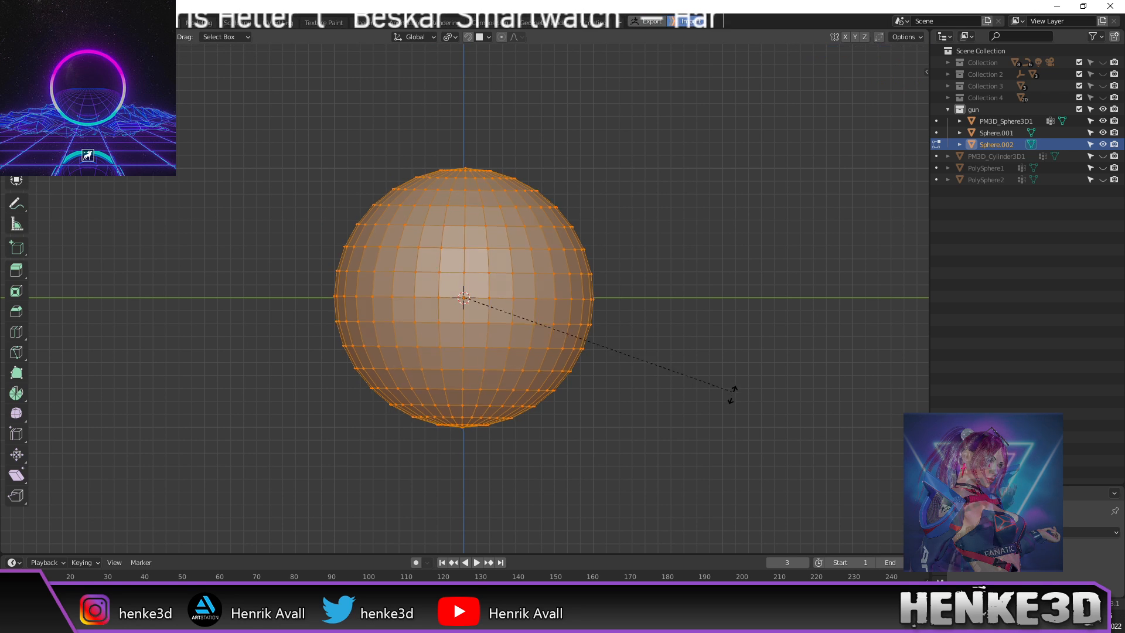
{"action": "key", "text": "r"}
{"action": "key", "text": "r"}
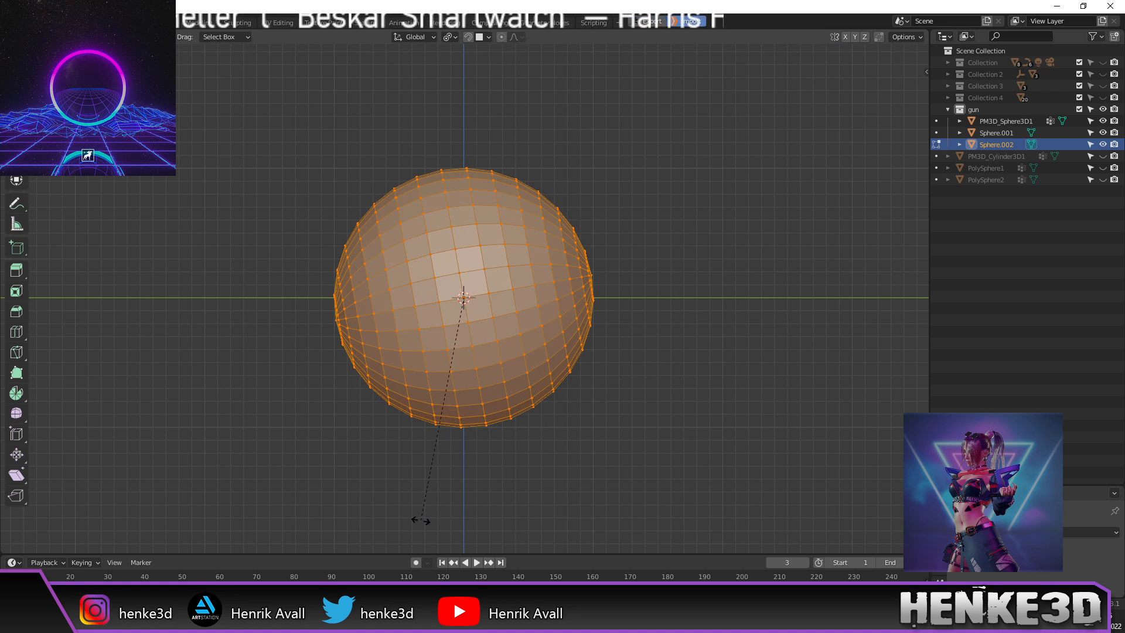
{"action": "type", "text": "r90"}
{"action": "key", "text": "Return"}
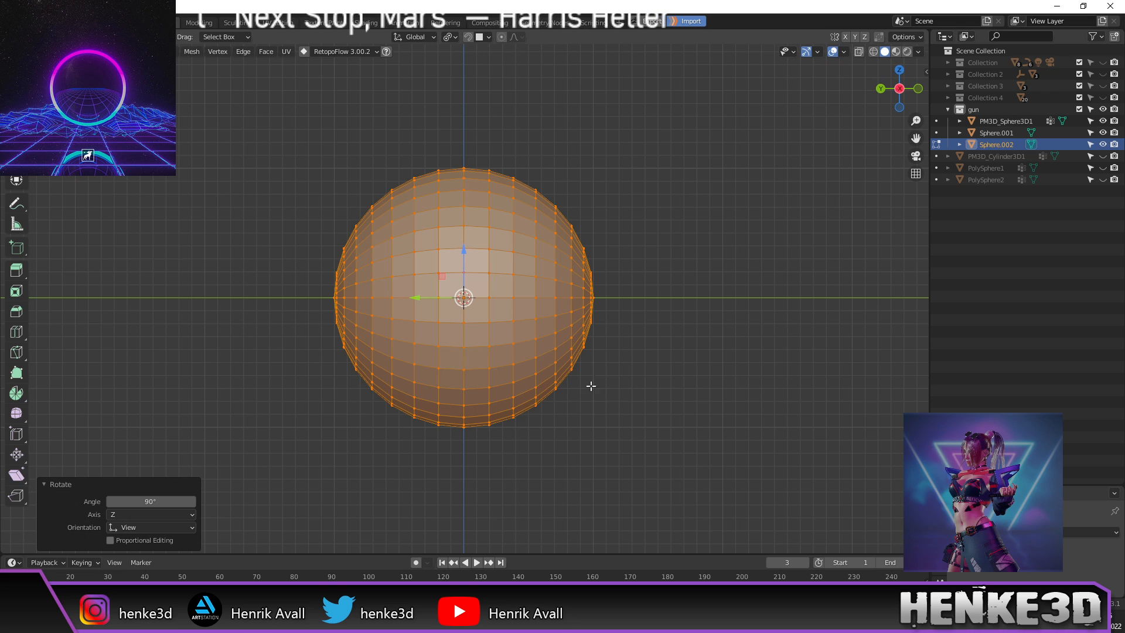
{"action": "key", "text": "s"}
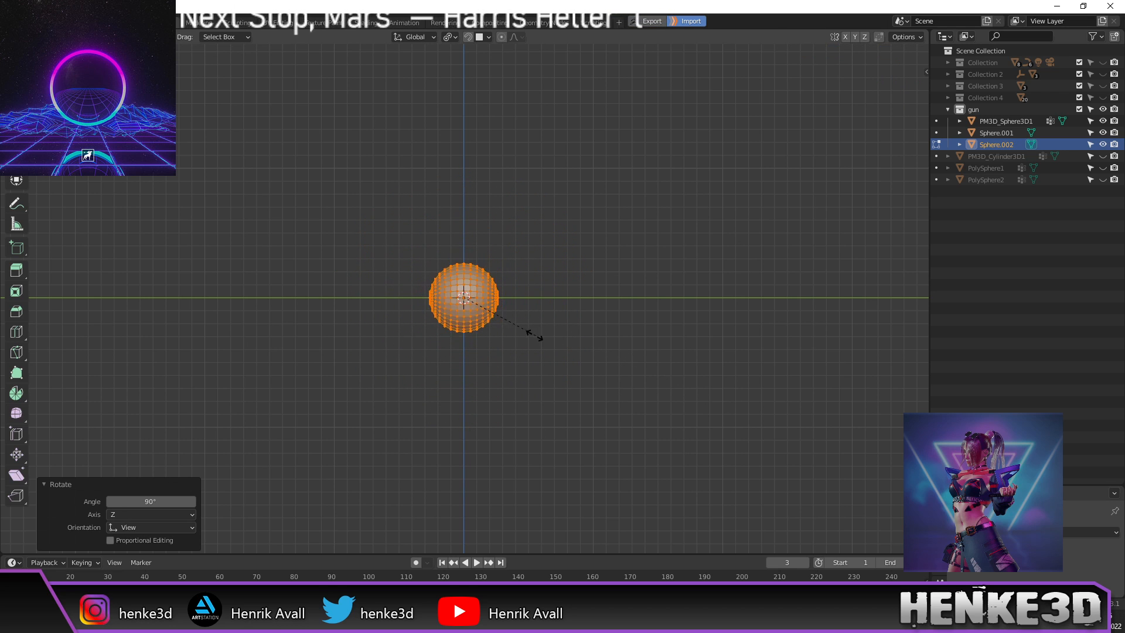
{"action": "left_click", "coordinate": [488, 315]}
{"action": "scroll", "coordinate": [515, 337], "scroll_direction": "up", "scroll_amount": 11}
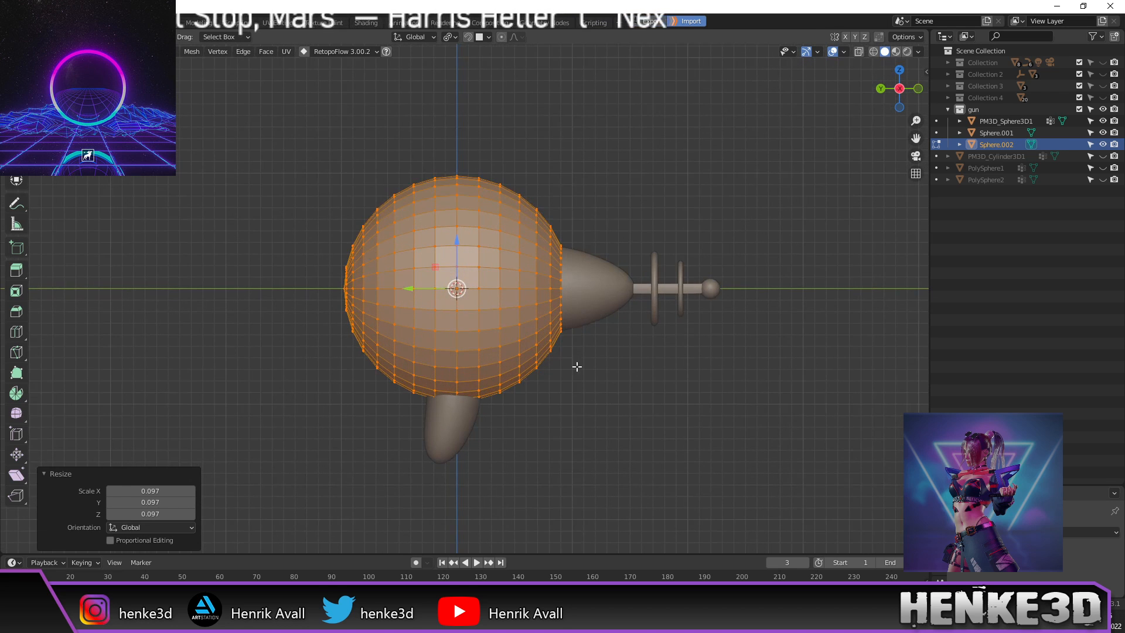
{"action": "key", "text": "s"}
{"action": "left_click", "coordinate": [568, 341]}
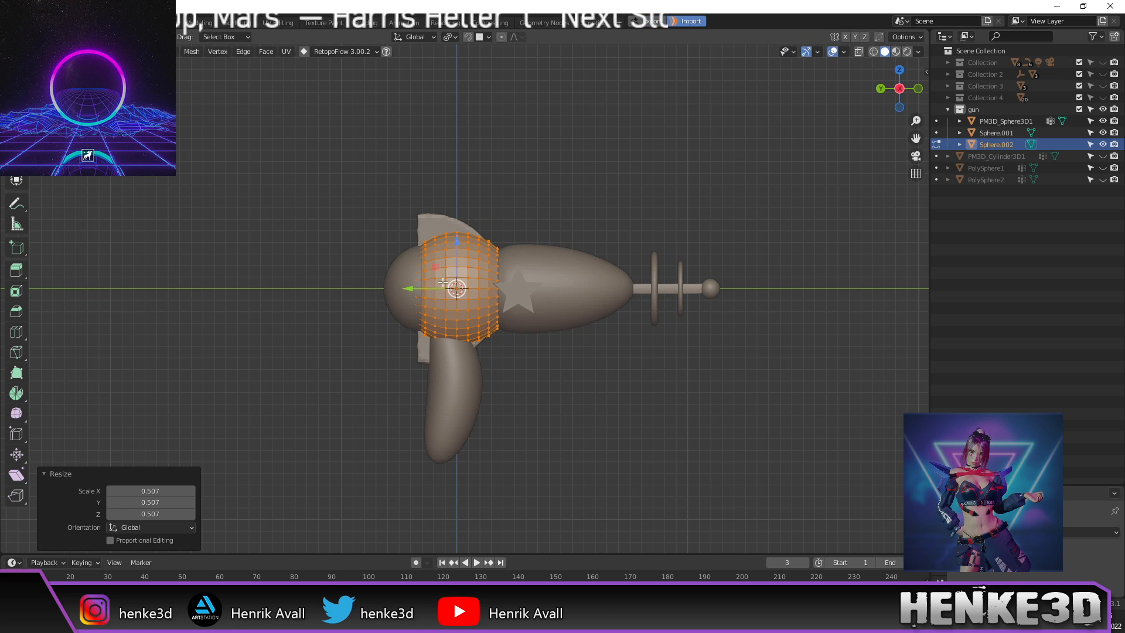
Step: Slide Sphere.002 into the front body, rescale to 0.782, and move the ring 0.008811 m on Y
{"action": "left_click_drag", "start_coordinate": [408, 288], "coordinate": [486, 302]}
{"action": "scroll", "coordinate": [586, 331], "scroll_direction": "up", "scroll_amount": 2}
{"action": "key", "text": "s"}
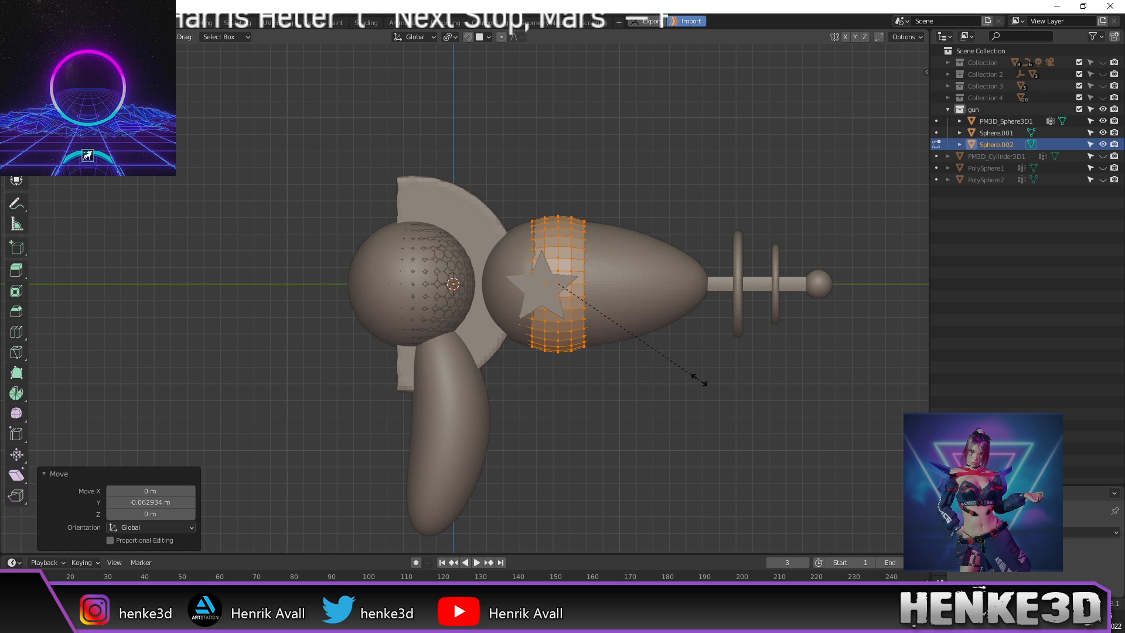
{"action": "left_click", "coordinate": [684, 377]}
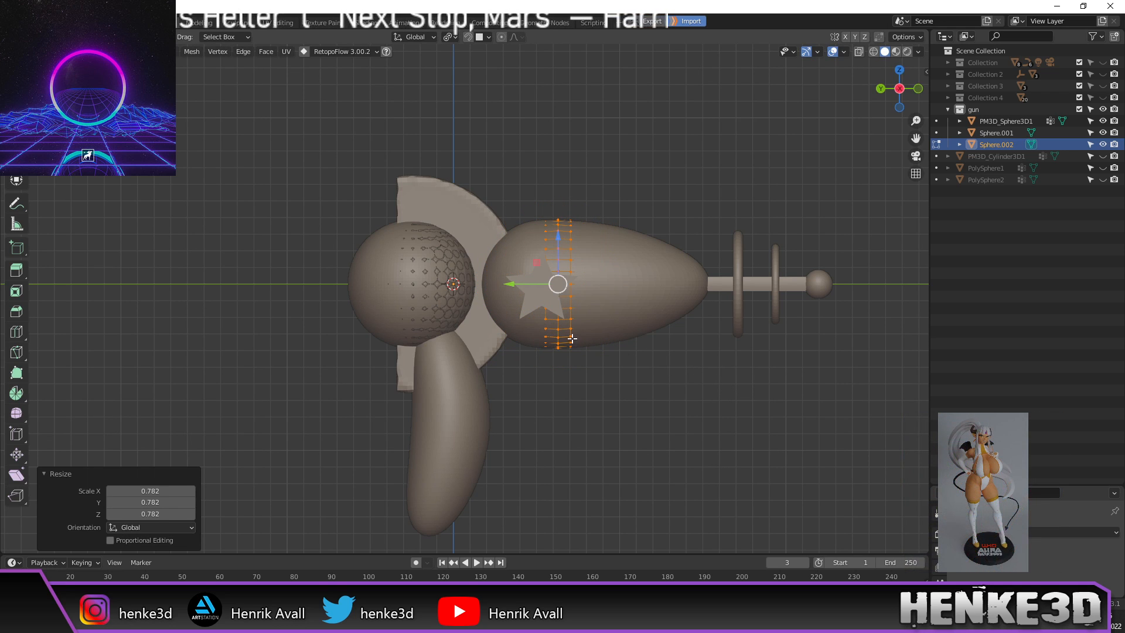
{"action": "key", "text": "g"}
{"action": "key", "text": "y"}
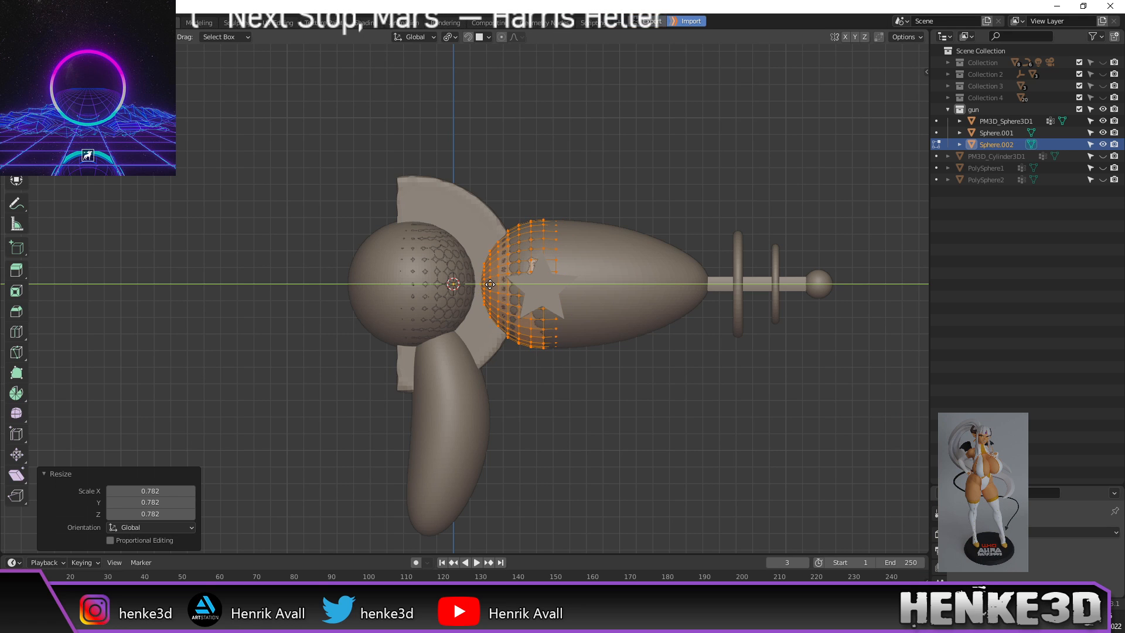
{"action": "left_click", "coordinate": [491, 284]}
{"action": "mouse_move", "coordinate": [641, 288]}
{"action": "middle_mouse_down"}
{"action": "mouse_move", "coordinate": [615, 285]}
{"action": "mouse_move", "coordinate": [633, 289]}
{"action": "middle_mouse_up"}
Step: Switch to wireframe, undo the last edit, and grow the selection to neighbouring faces
{"action": "key", "text": "z"}
{"action": "left_click", "coordinate": [589, 299]}
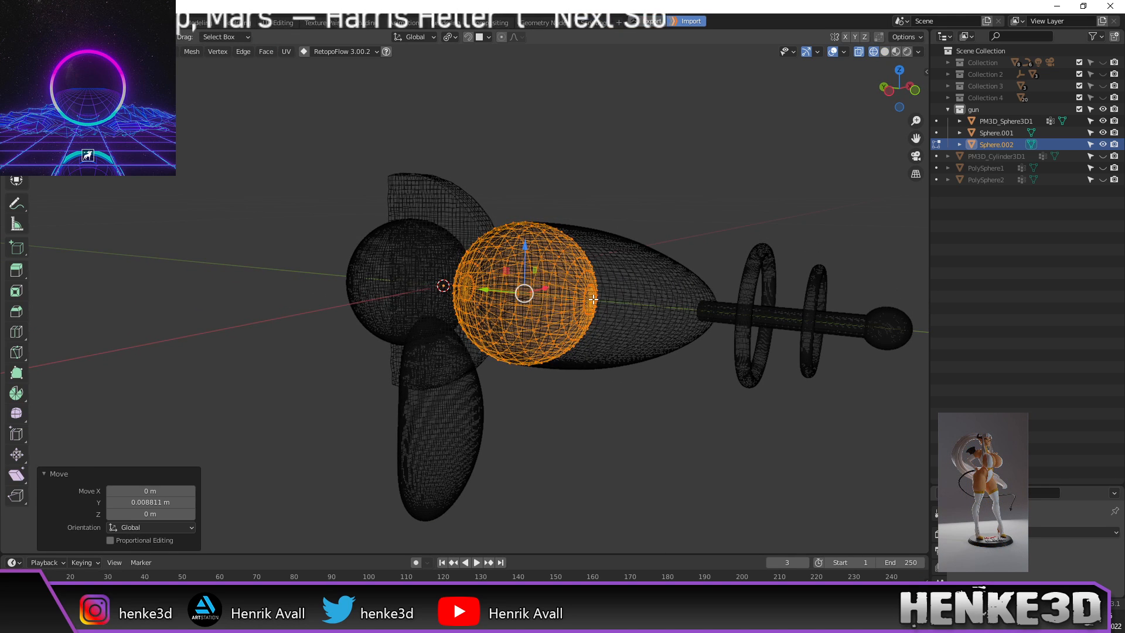
{"action": "key", "text": "ctrl+z"}
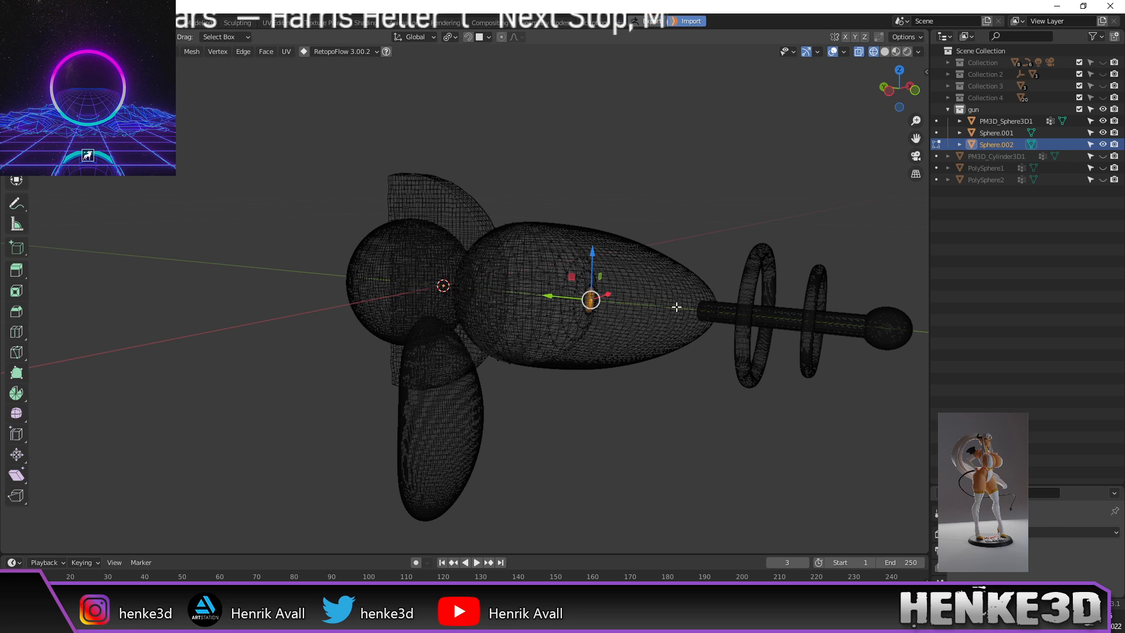
{"action": "key", "text": "ctrl+KP_Add"}
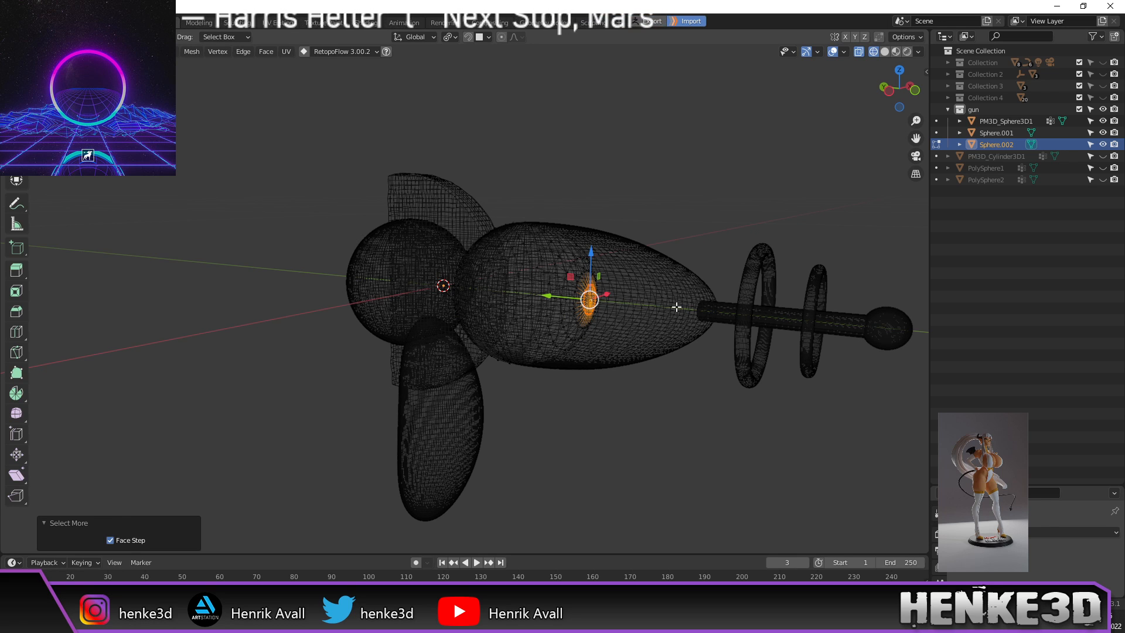
Step: Frame the gun from the side and turn on proportional editing
{"action": "middle_click_drag", "start_coordinate": [578, 197], "coordinate": [623, 182]}
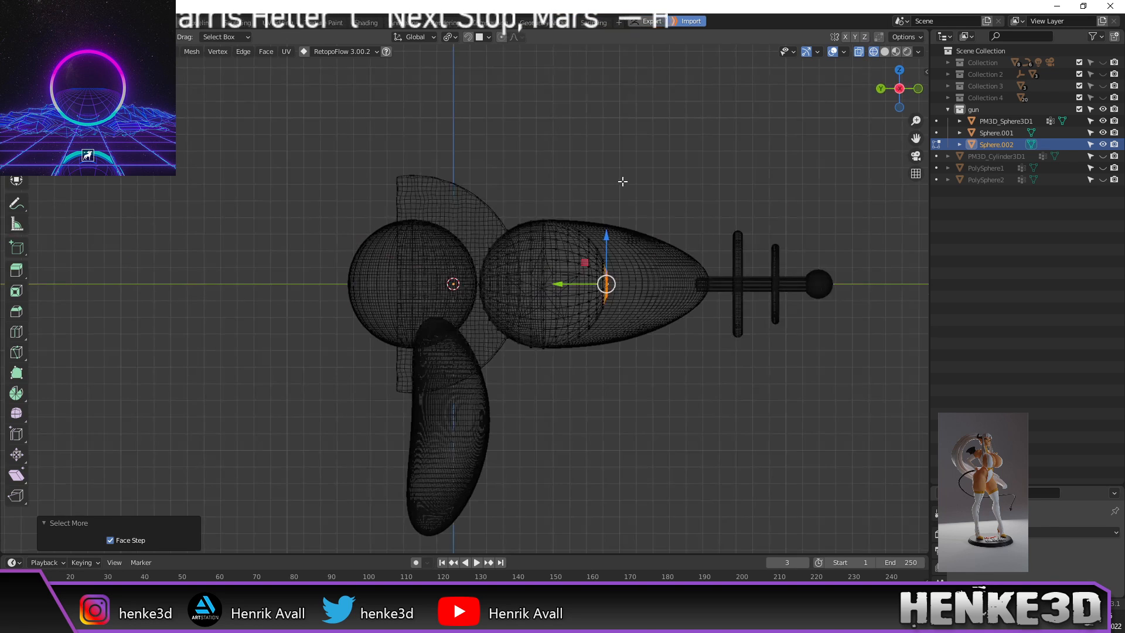
{"action": "scroll", "coordinate": [628, 183], "scroll_direction": "up", "scroll_amount": 2}
{"action": "middle_click_drag", "start_coordinate": [687, 144], "coordinate": [608, 168], "text": "shift"}
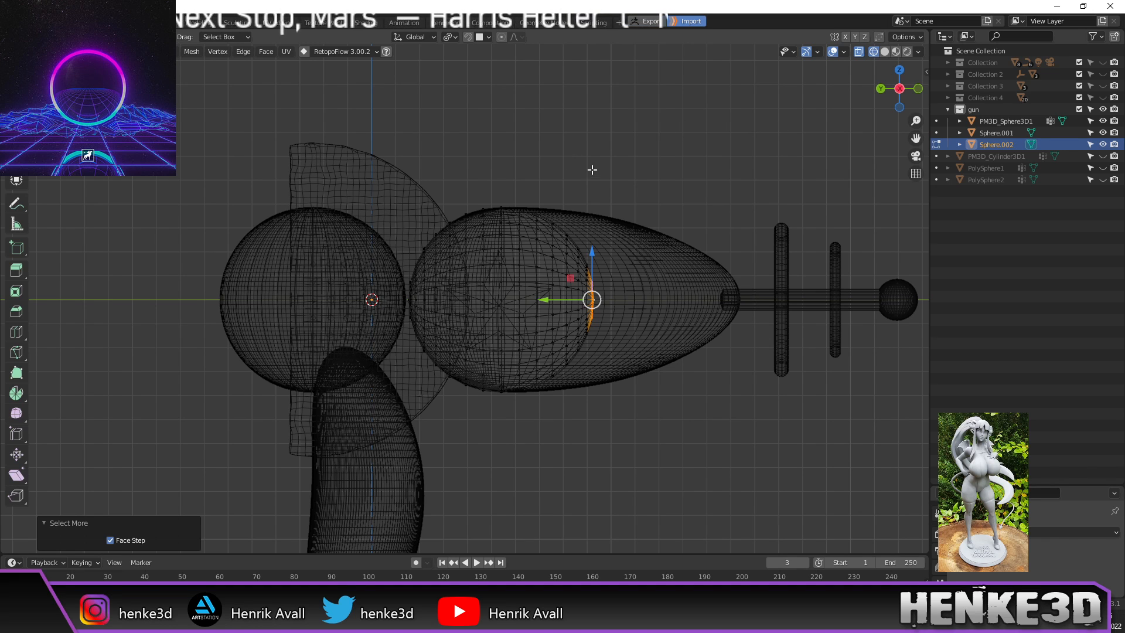
{"action": "scroll", "coordinate": [694, 147], "scroll_direction": "up", "scroll_amount": 1}
{"action": "middle_click_drag", "start_coordinate": [694, 146], "coordinate": [678, 159], "text": "shift"}
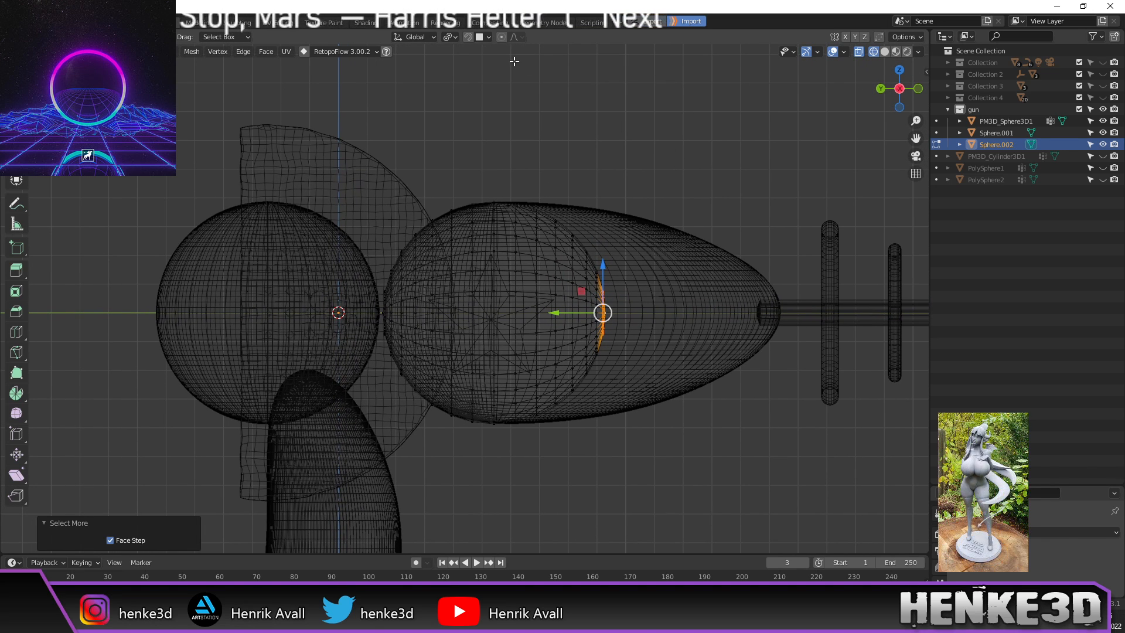
{"action": "left_click", "coordinate": [506, 37]}
{"action": "left_click", "coordinate": [512, 38]}
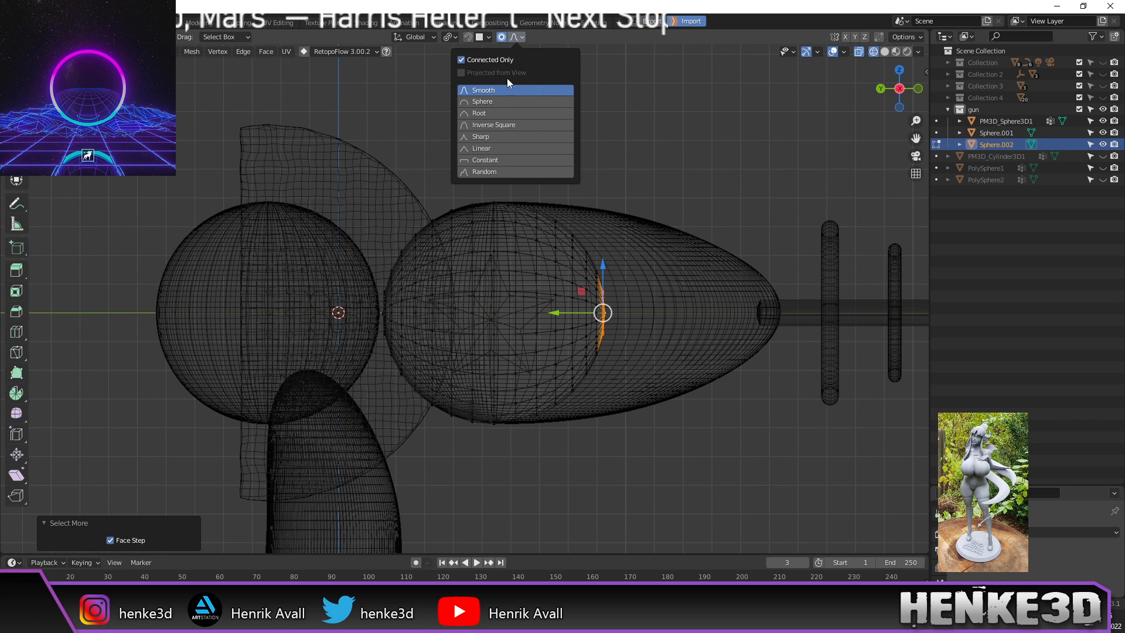
{"action": "scroll", "coordinate": [633, 180], "scroll_direction": "down", "scroll_amount": 2}
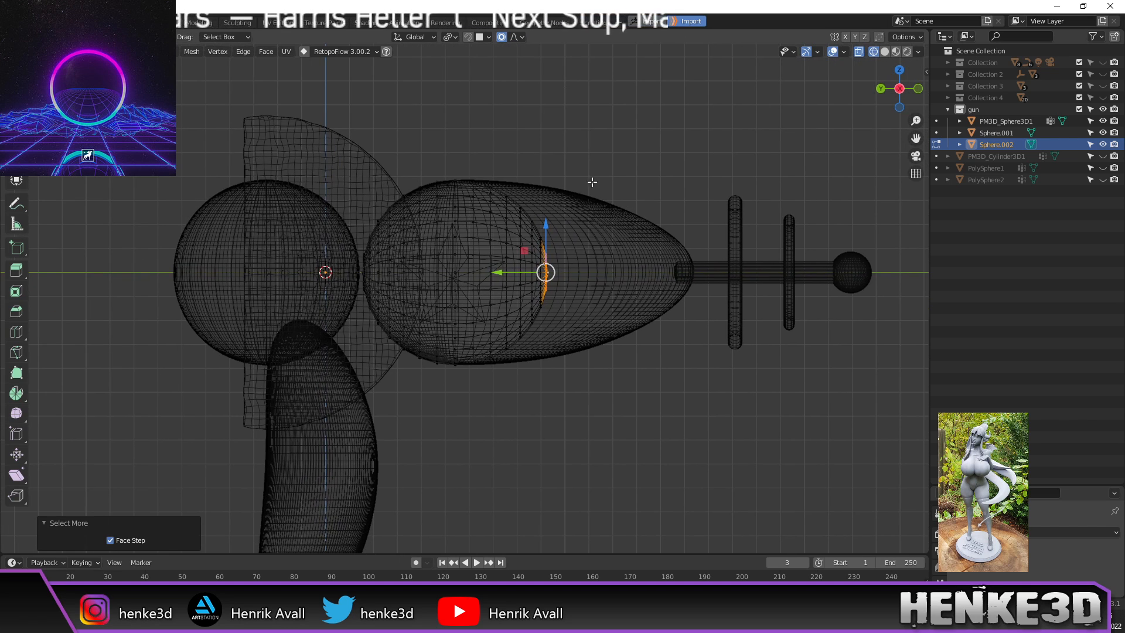
Step: Pull the front edge loop −0.062414 m on Y with proportional size 0.063
{"action": "key", "text": "g"}
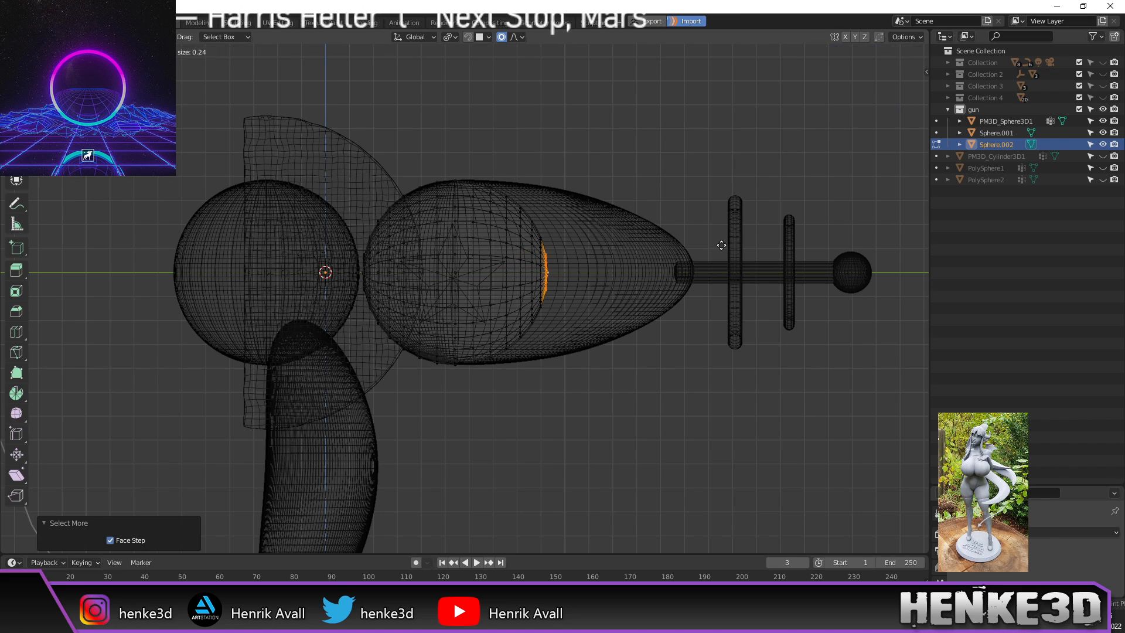
{"action": "scroll", "coordinate": [718, 255], "scroll_direction": "down", "scroll_amount": 14}
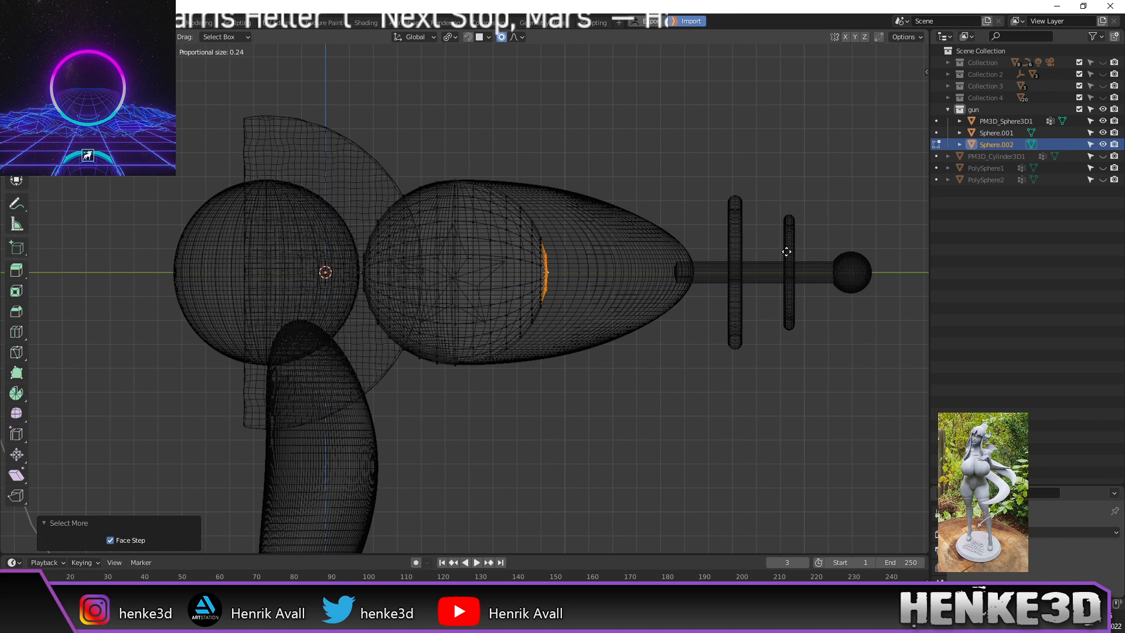
{"action": "scroll", "coordinate": [786, 251], "scroll_direction": "up", "scroll_amount": 20}
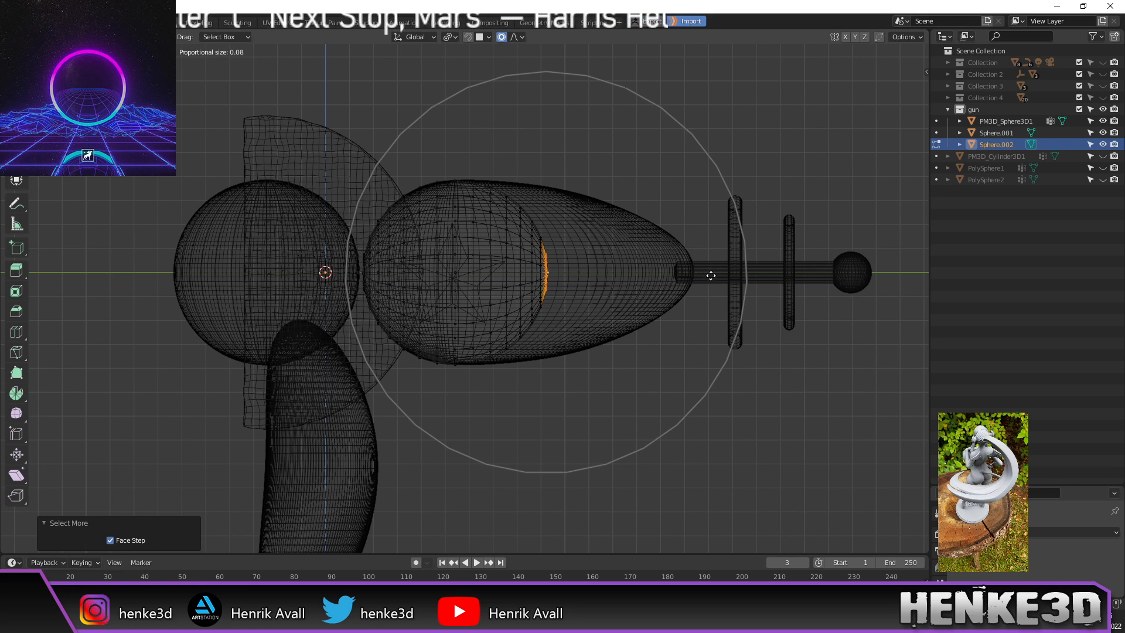
{"action": "right_click", "coordinate": [722, 291]}
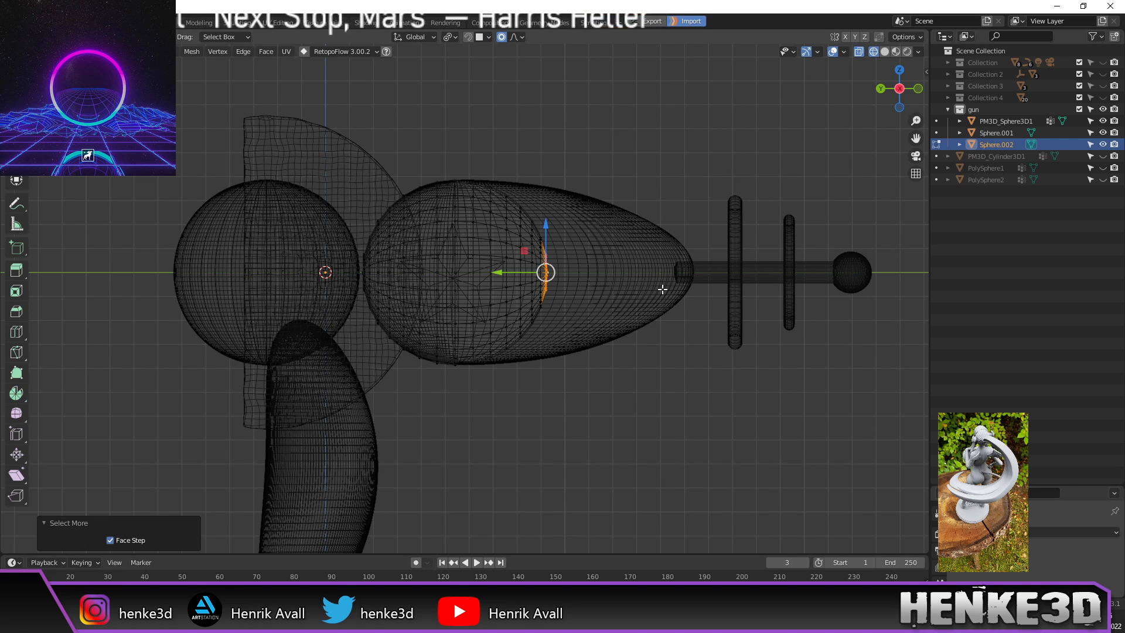
{"action": "key", "text": "g"}
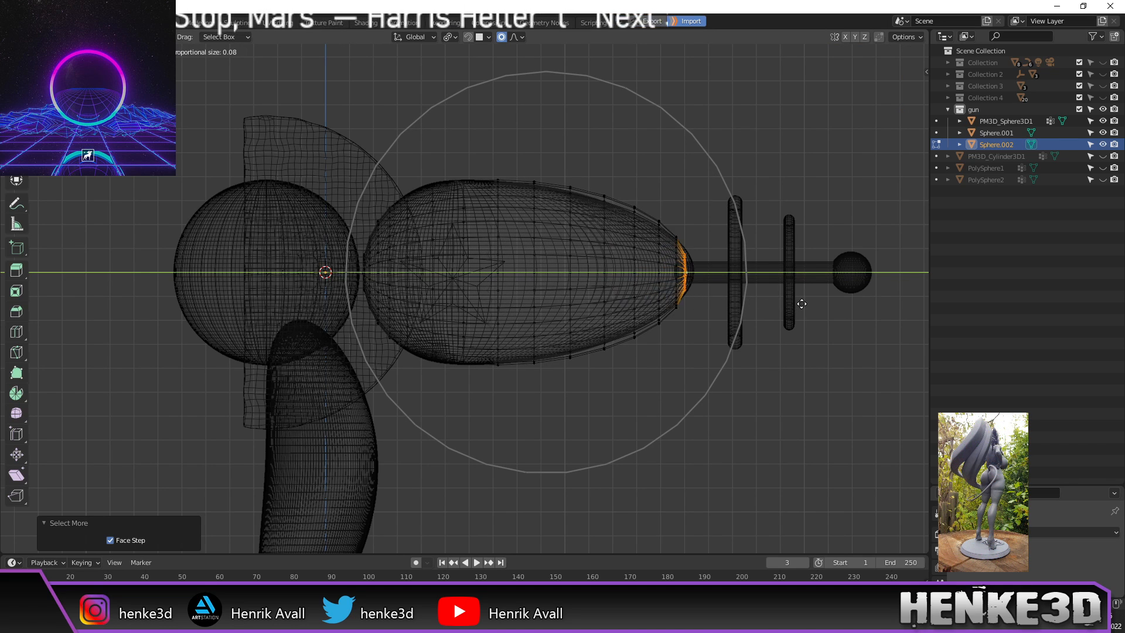
{"action": "scroll", "coordinate": [804, 303], "scroll_direction": "up", "scroll_amount": 3}
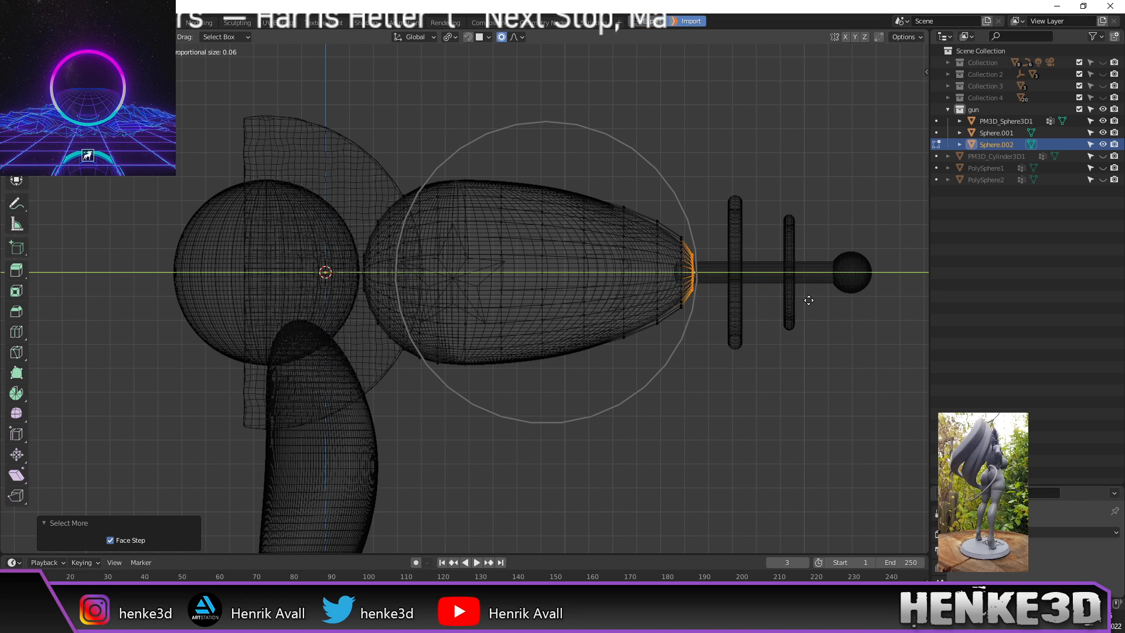
{"action": "left_click", "coordinate": [811, 299]}
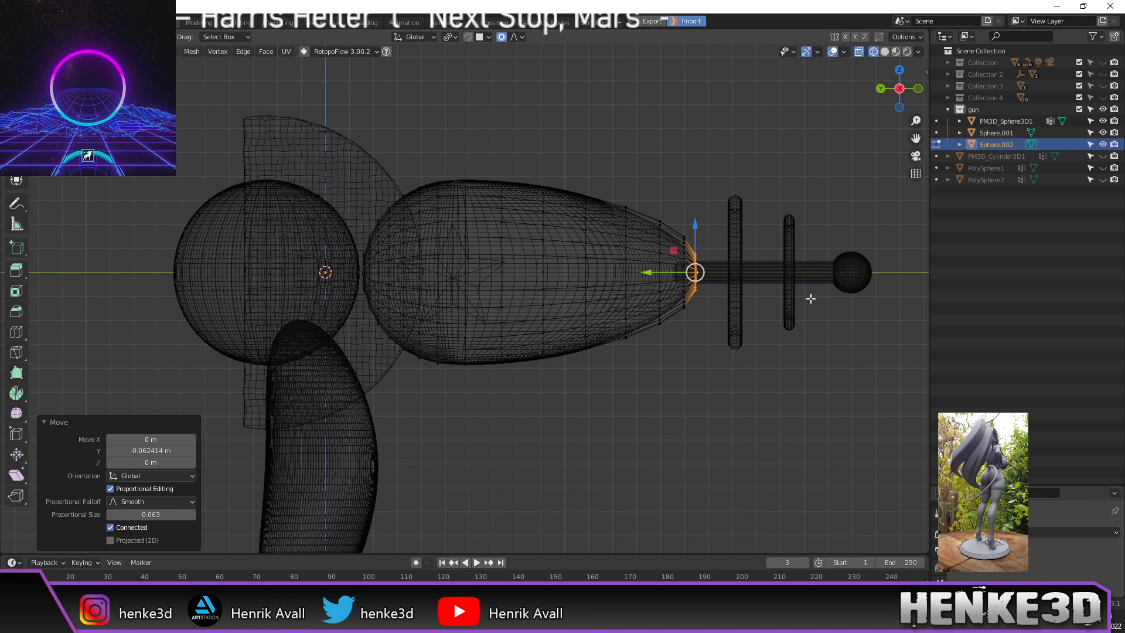
{"action": "scroll", "coordinate": [785, 337], "scroll_direction": "down", "scroll_amount": 1}
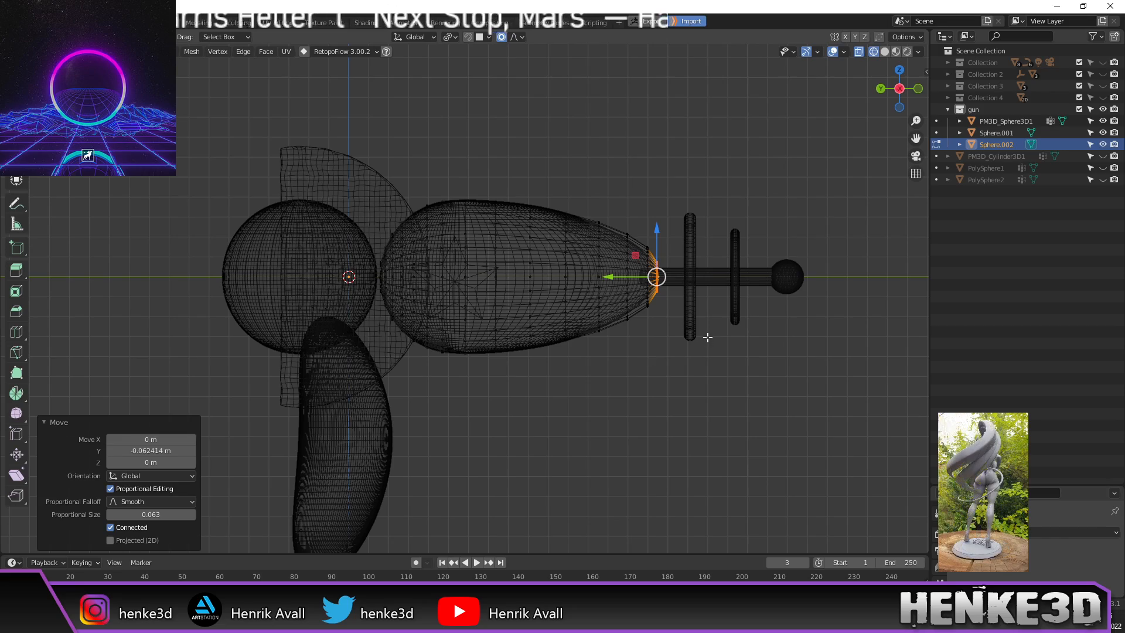
Step: Return to Object Mode, inspect the tapered body, and deselect it
{"action": "key", "text": "Tab"}
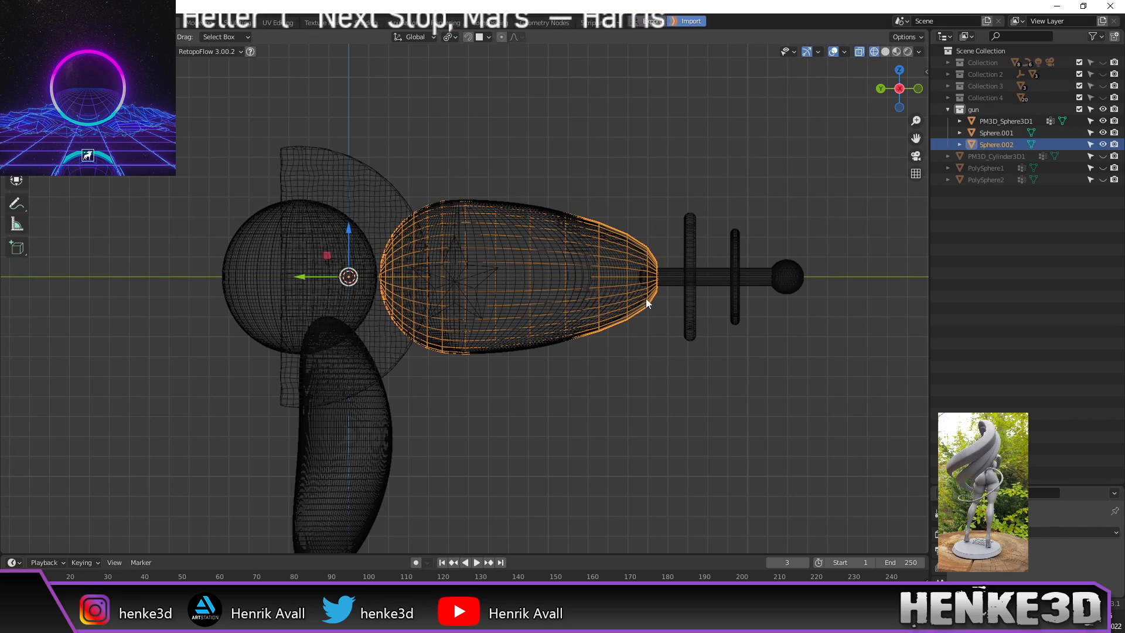
{"action": "scroll", "coordinate": [649, 294], "scroll_direction": "up", "scroll_amount": 3}
{"action": "middle_click_drag", "start_coordinate": [619, 286], "coordinate": [569, 281]}
{"action": "scroll", "coordinate": [592, 265], "scroll_direction": "up", "scroll_amount": 2}
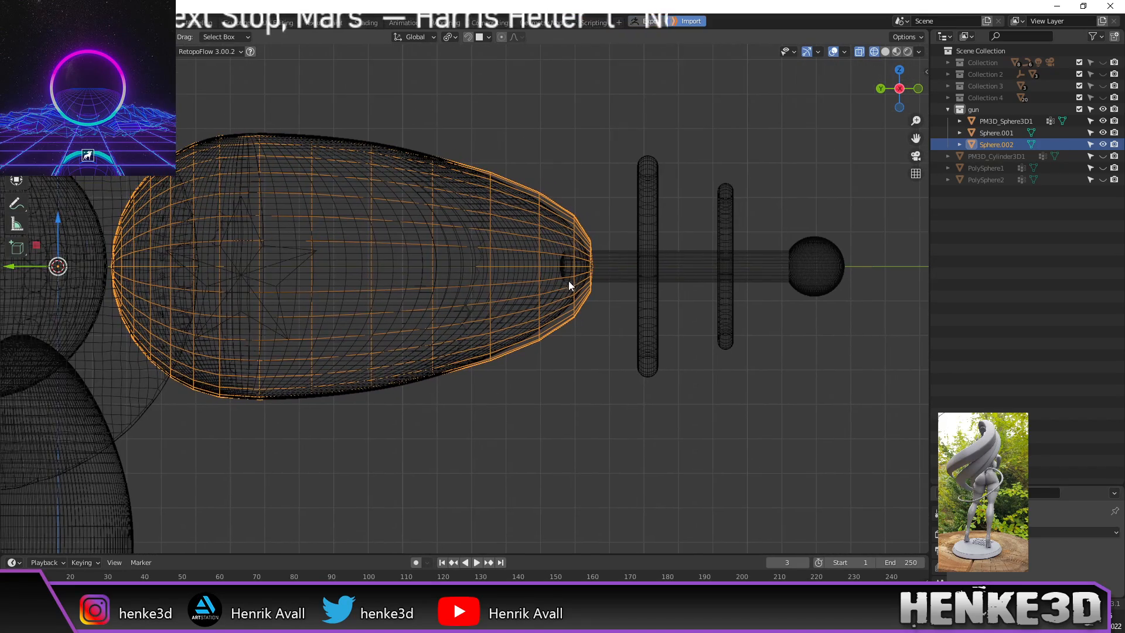
{"action": "middle_click_drag", "start_coordinate": [402, 288], "coordinate": [432, 281], "text": "shift"}
{"action": "middle_click_drag", "start_coordinate": [583, 297], "coordinate": [490, 297], "text": "shift"}
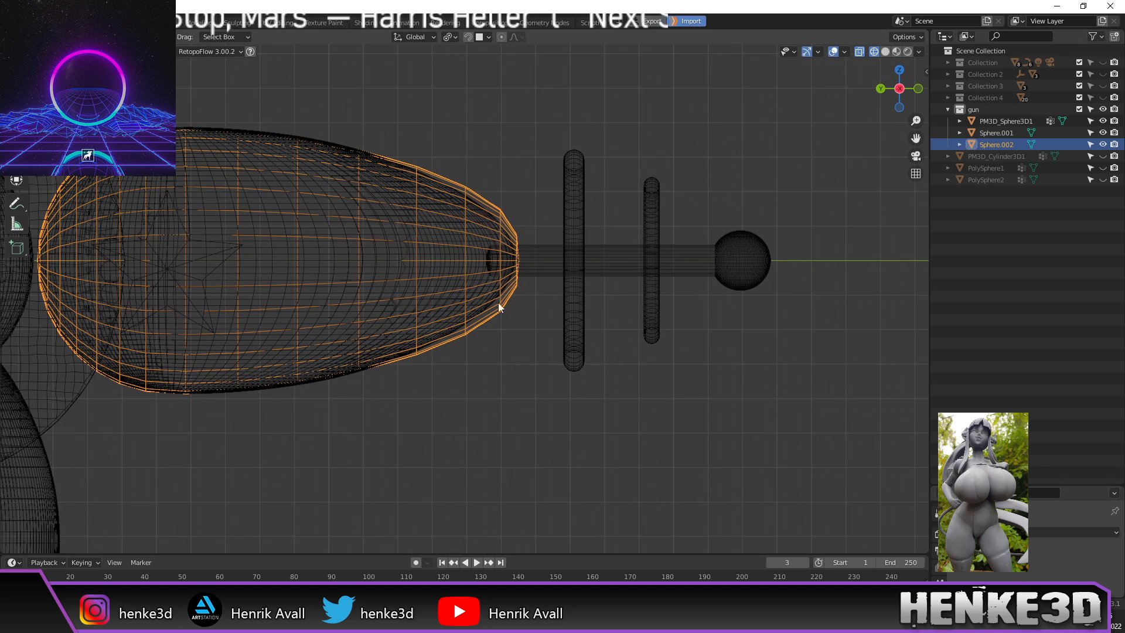
{"action": "scroll", "coordinate": [522, 357], "scroll_direction": "down", "scroll_amount": 4}
{"action": "middle_click_drag", "start_coordinate": [460, 364], "coordinate": [512, 336], "text": "shift"}
{"action": "left_click", "coordinate": [512, 336]}
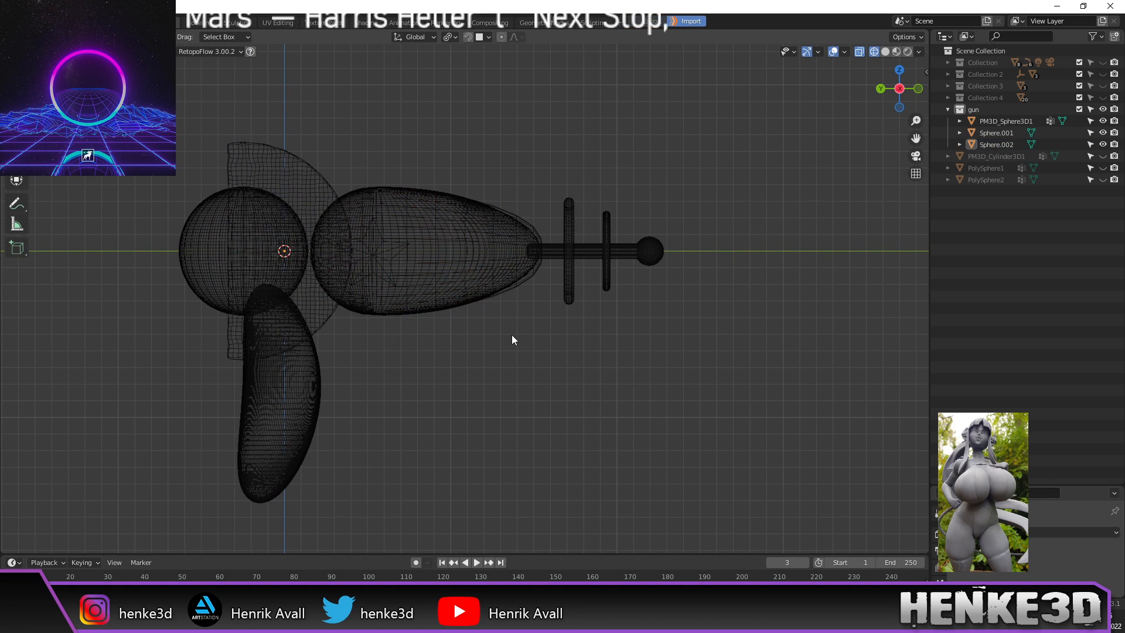
Step: Add a cylinder mesh, frame it, and enter Edit Mode
{"action": "key", "text": "shift+a"}
{"action": "mouse_move", "coordinate": [513, 333]}
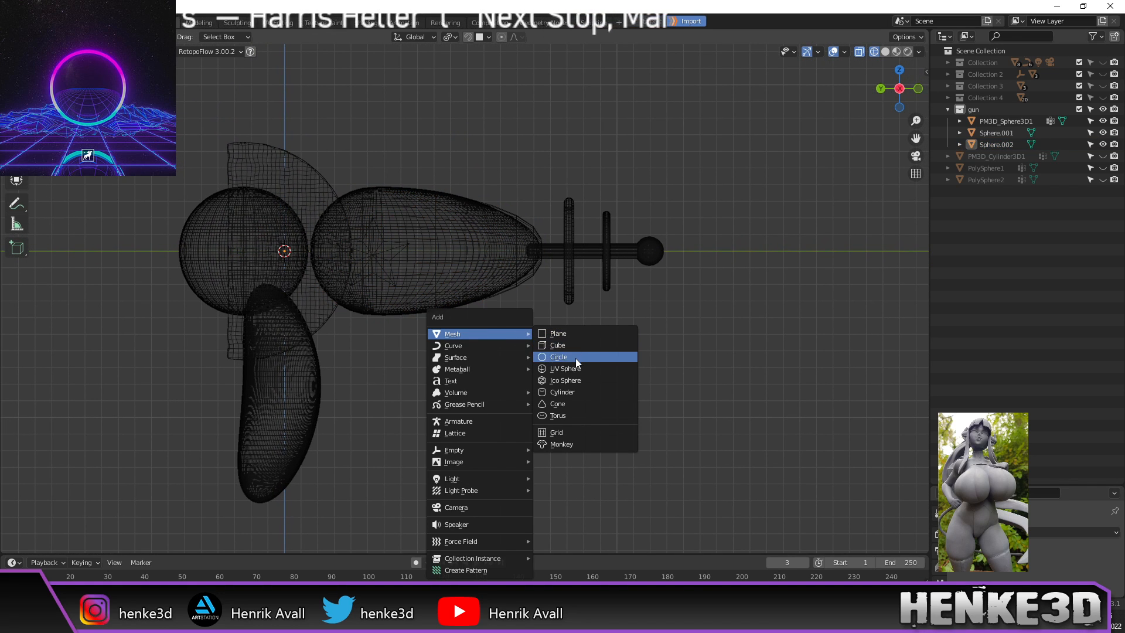
{"action": "left_click", "coordinate": [577, 392]}
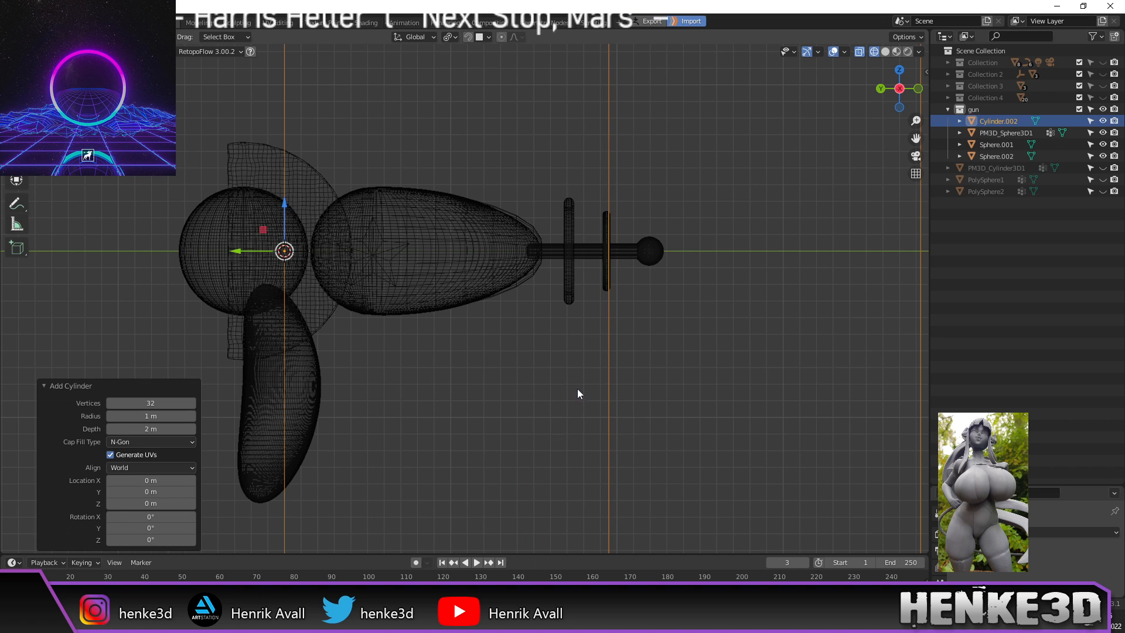
{"action": "key", "text": "KP_Decimal"}
{"action": "key", "text": "Tab"}
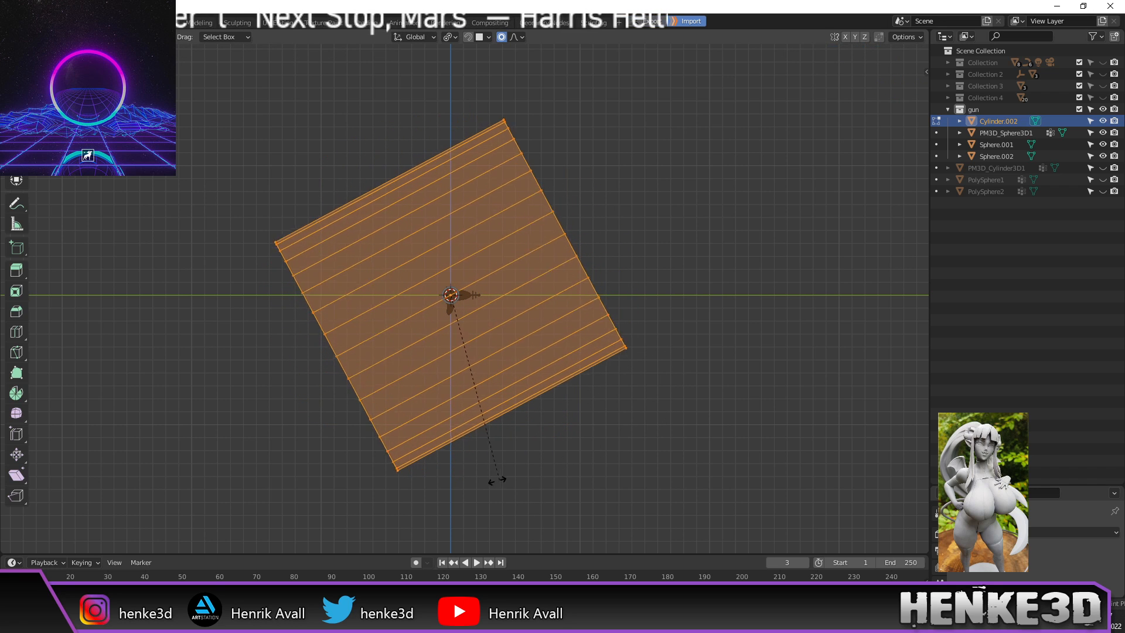
Step: Rotate the cylinder's mesh 90° around Z so it lies along the gun
{"action": "left_click", "coordinate": [636, 405]}
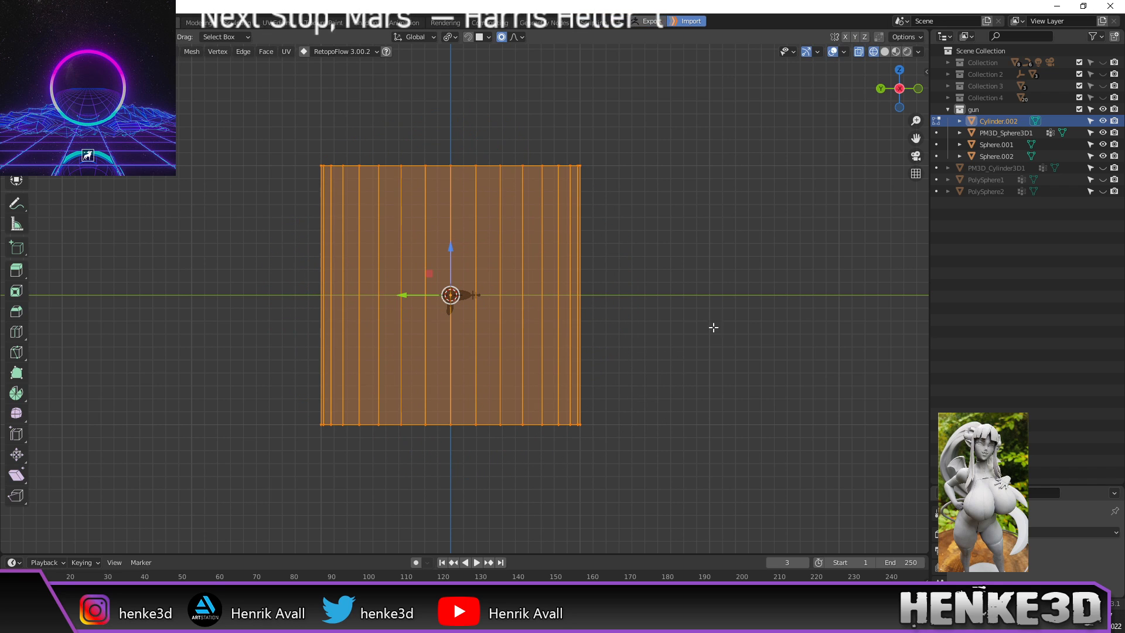
{"action": "key", "text": "r"}
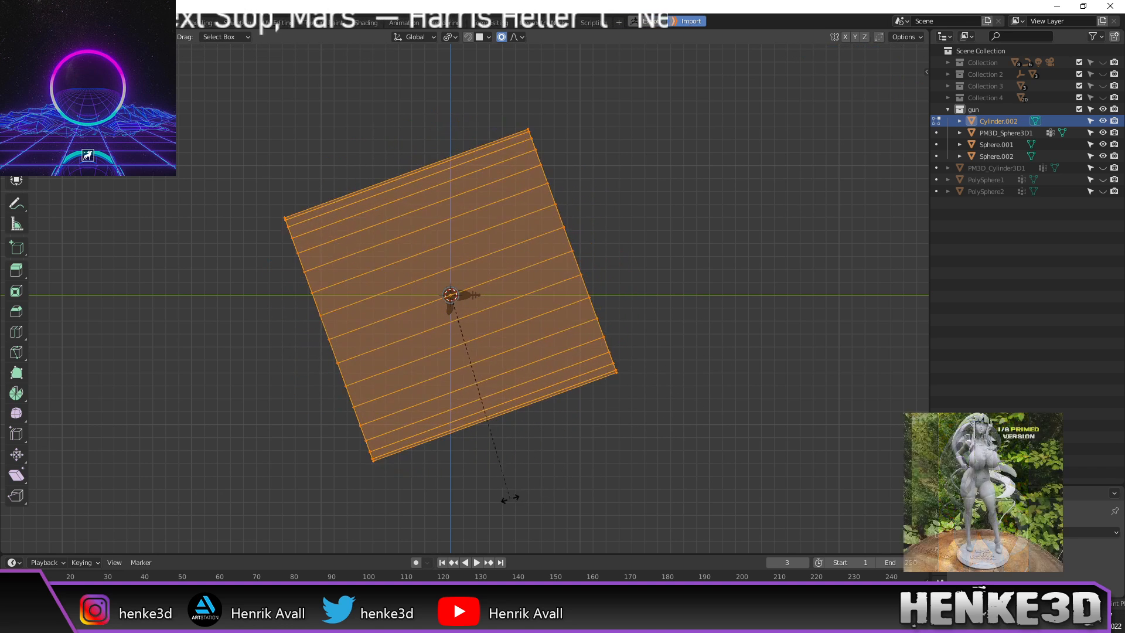
{"action": "type", "text": "90"}
{"action": "key", "text": "Return"}
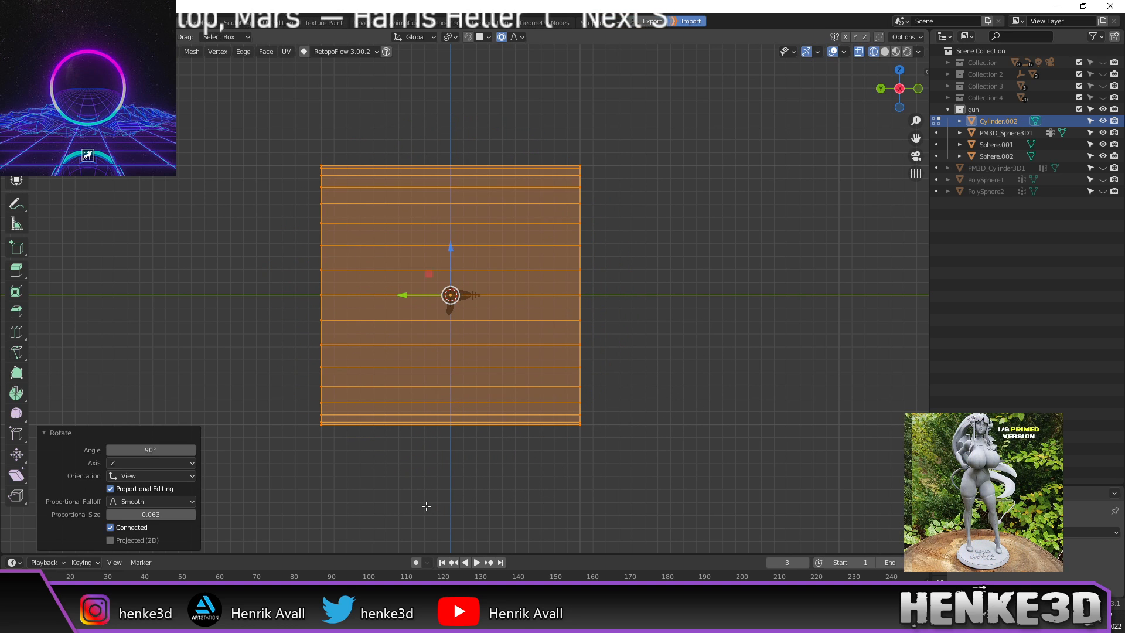
{"action": "scroll", "coordinate": [644, 373], "scroll_direction": "up", "scroll_amount": 2}
{"action": "middle_click_drag", "start_coordinate": [697, 323], "coordinate": [738, 309], "text": "shift"}
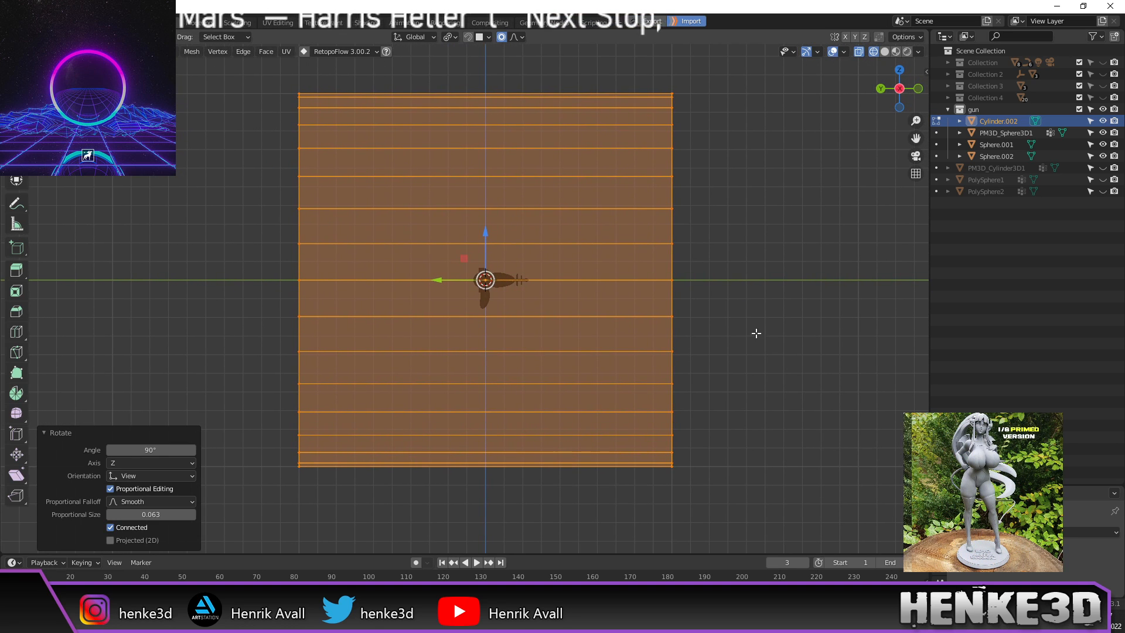
Step: Scale the cylinder down to 0.13, then adjust its size again
{"action": "key", "text": "s"}
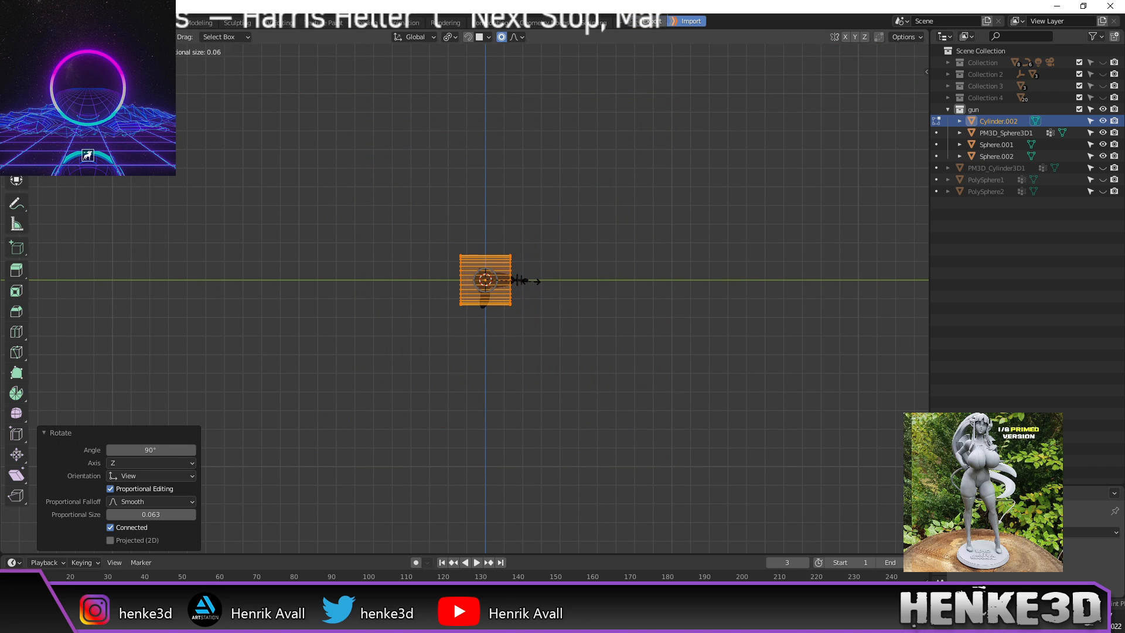
{"action": "left_click", "coordinate": [531, 282]}
{"action": "scroll", "coordinate": [530, 288], "scroll_direction": "up", "scroll_amount": 10}
{"action": "middle_click_drag", "start_coordinate": [746, 236], "coordinate": [636, 321], "text": "shift"}
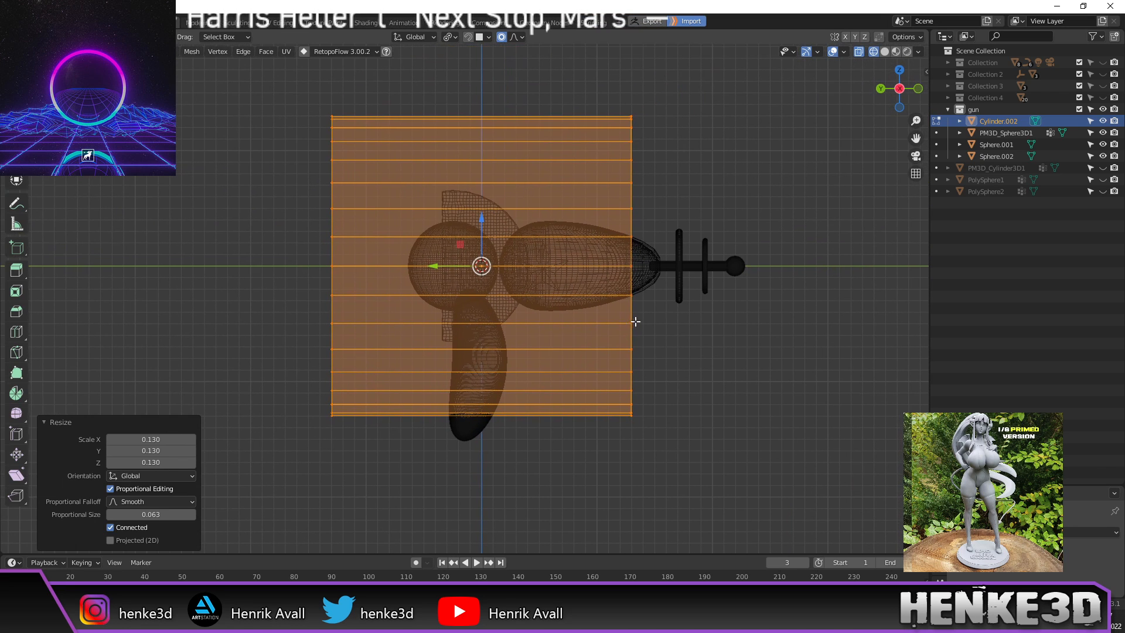
{"action": "key", "text": "s"}
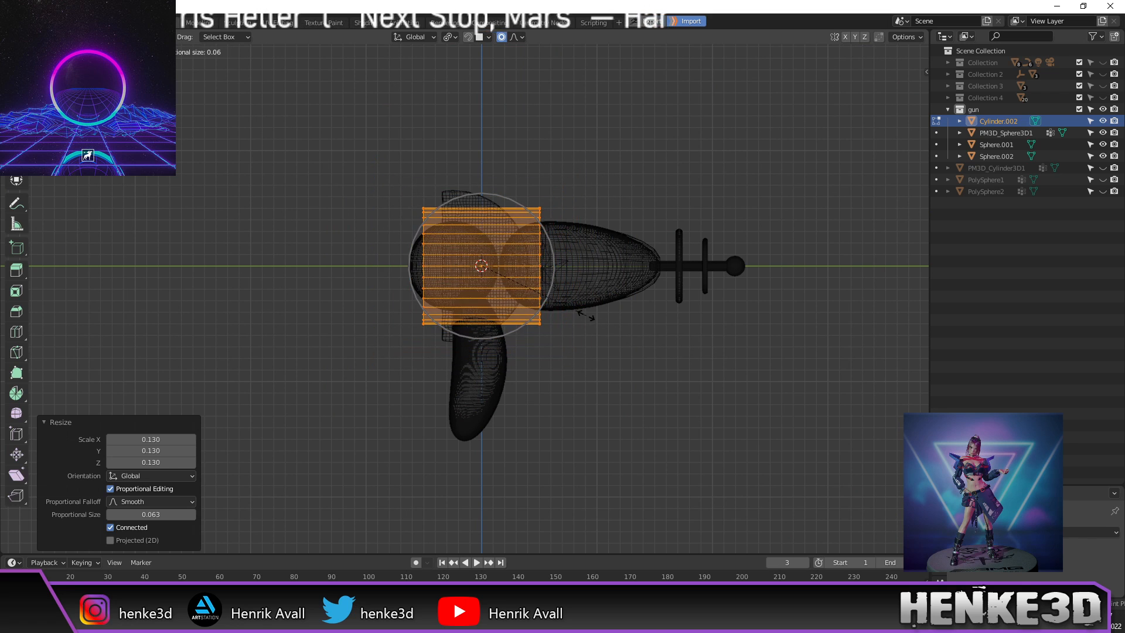
{"action": "left_click", "coordinate": [586, 316]}
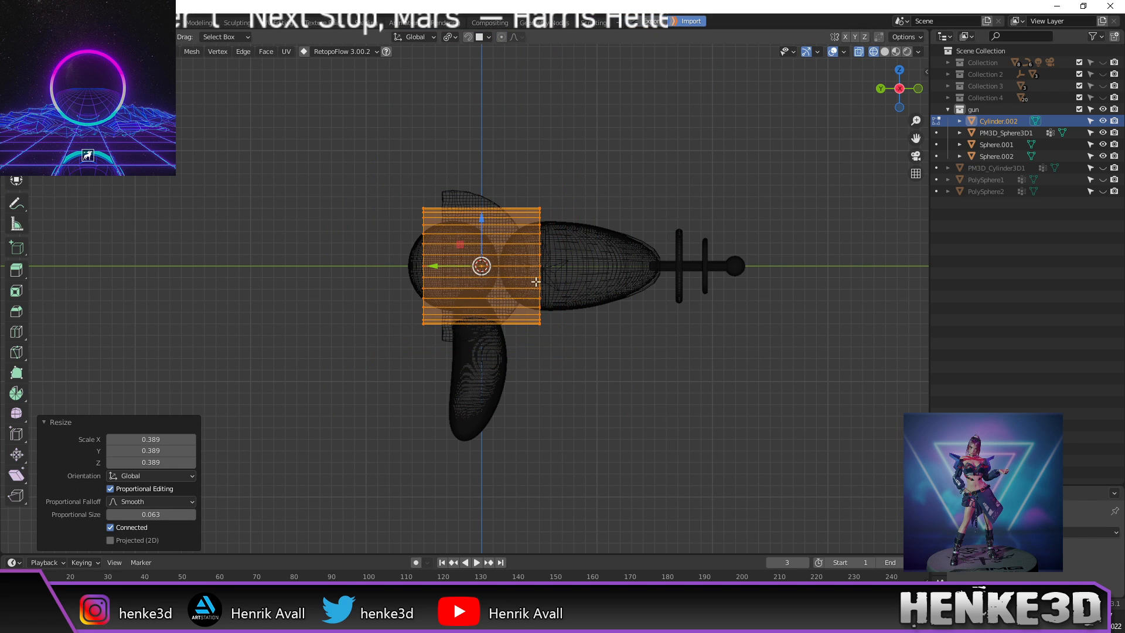
Step: Rescale the cylinder to 0.648 and move it −0.15934 m on Y to the body's tip
{"action": "key", "text": "s"}
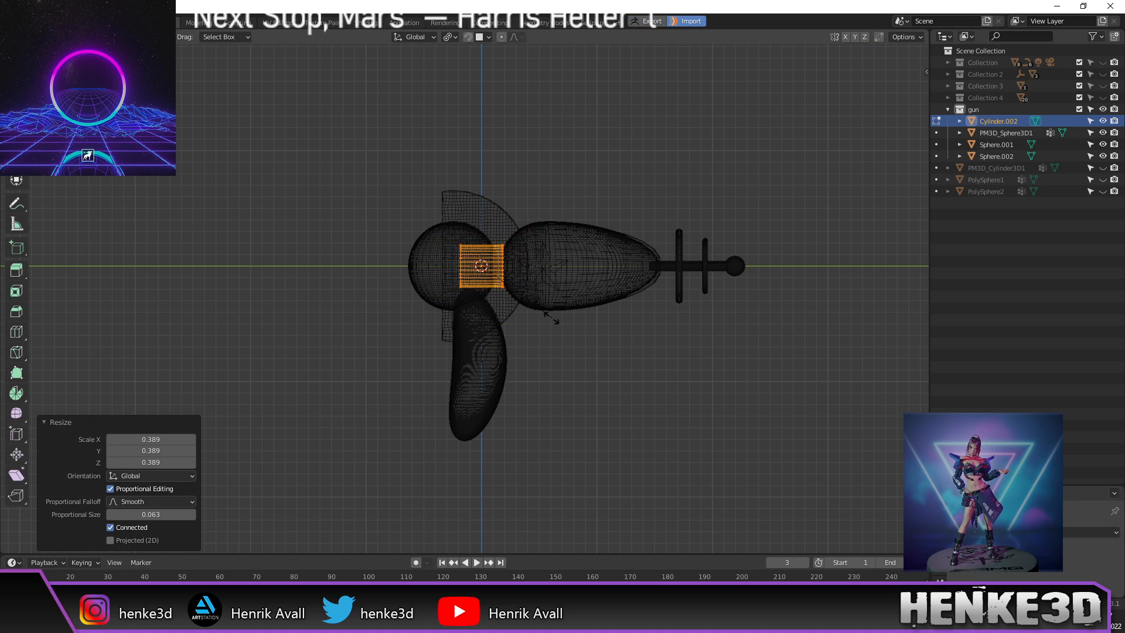
{"action": "left_click", "coordinate": [555, 331]}
{"action": "scroll", "coordinate": [555, 330], "scroll_direction": "up", "scroll_amount": 6}
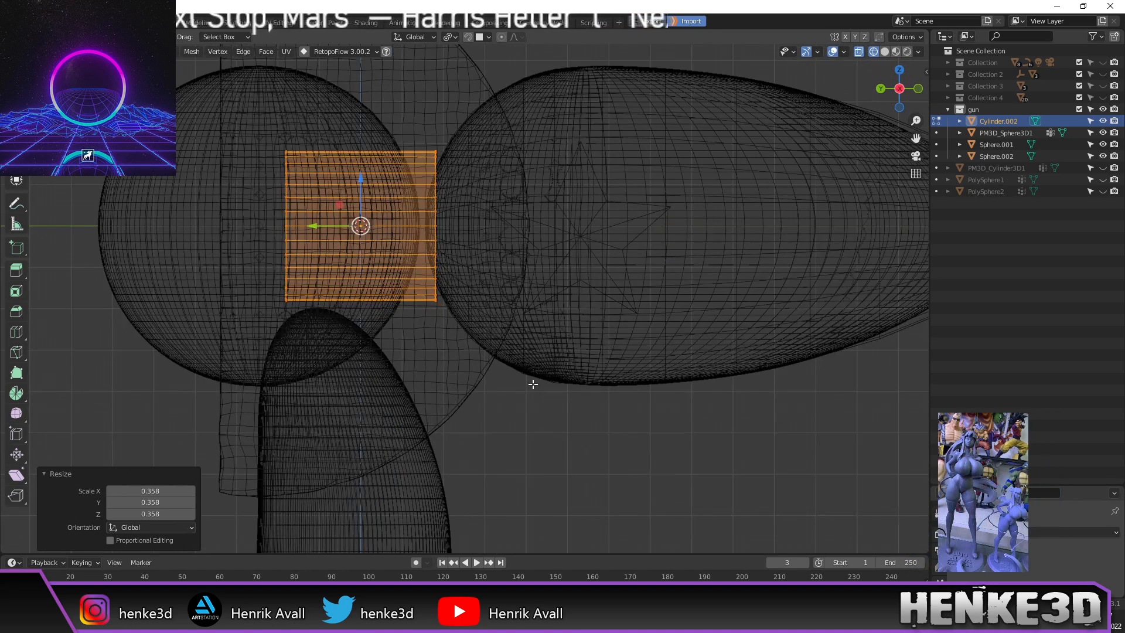
{"action": "scroll", "coordinate": [545, 410], "scroll_direction": "down", "scroll_amount": 1}
{"action": "scroll", "coordinate": [554, 415], "scroll_direction": "up", "scroll_amount": 3}
{"action": "scroll", "coordinate": [558, 415], "scroll_direction": "down", "scroll_amount": 3}
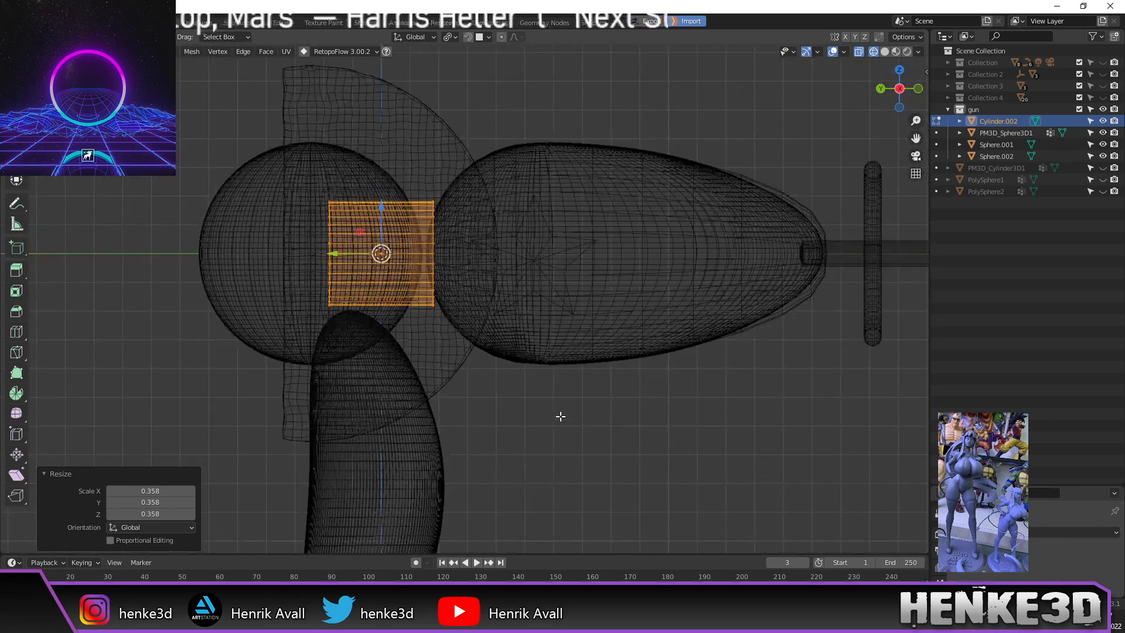
{"action": "scroll", "coordinate": [560, 419], "scroll_direction": "up", "scroll_amount": 1}
{"action": "scroll", "coordinate": [563, 416], "scroll_direction": "down", "scroll_amount": 2}
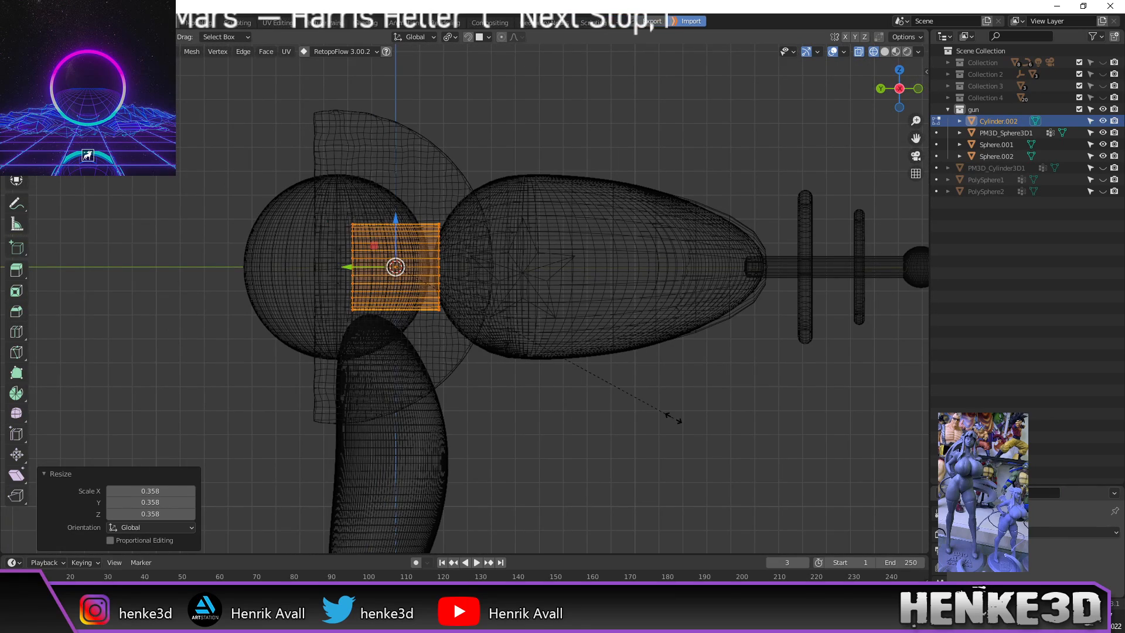
{"action": "left_click", "coordinate": [553, 397]}
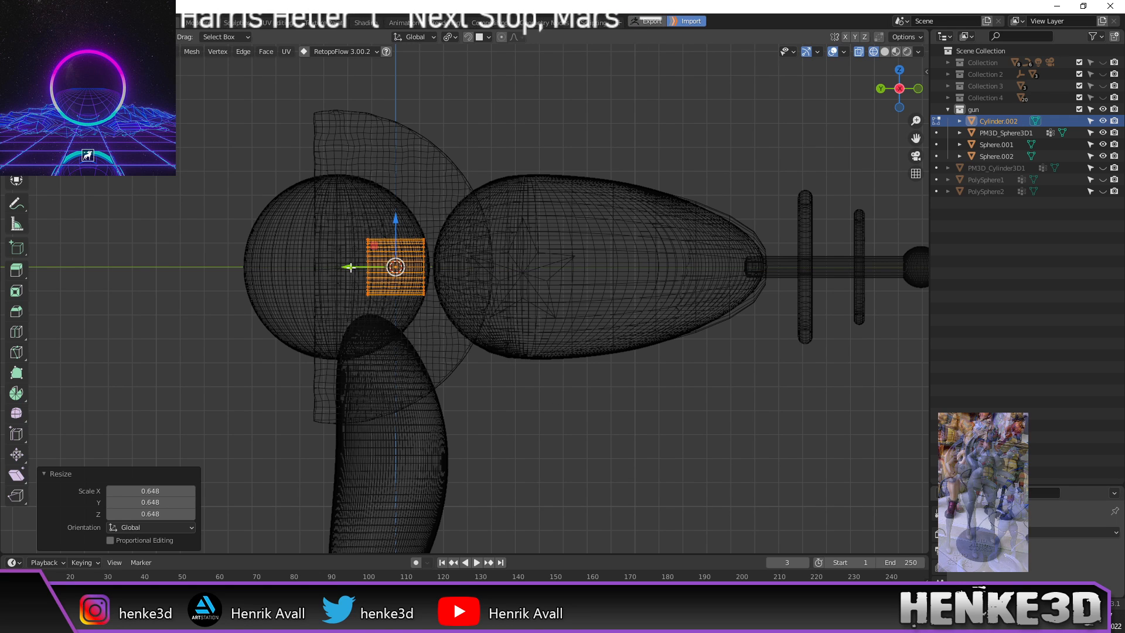
{"action": "left_click_drag", "start_coordinate": [350, 267], "coordinate": [736, 299]}
{"action": "middle_click_drag", "start_coordinate": [782, 333], "coordinate": [478, 347]}
Step: In a straight side view, stretch the cylinder's front end toward the tip ball
{"action": "key", "text": "ctrl+KP_3"}
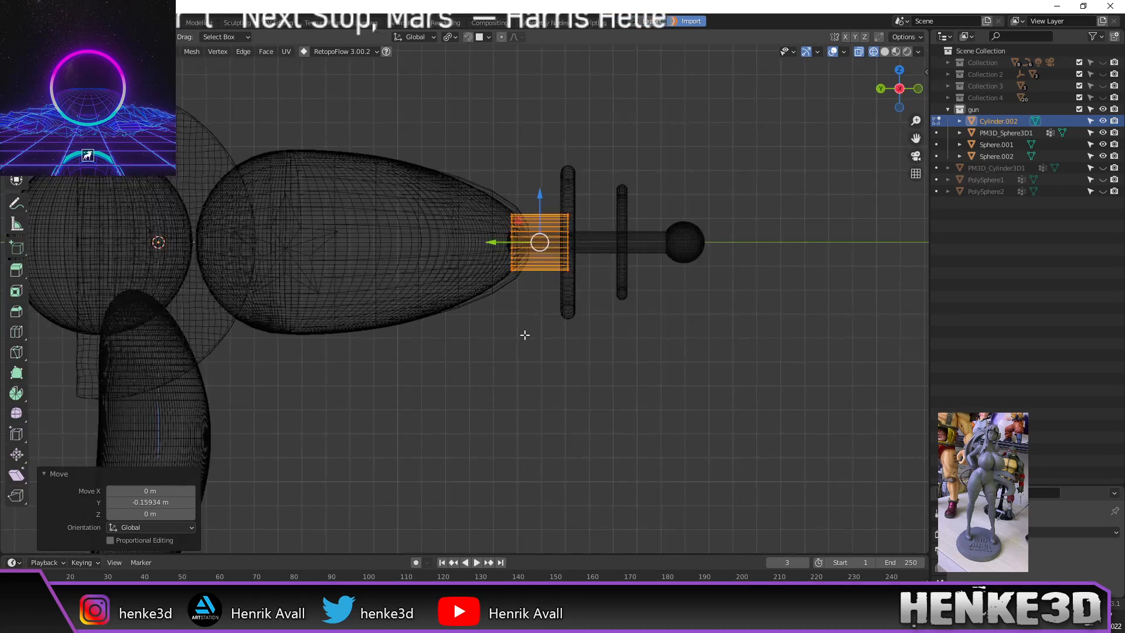
{"action": "left_click_drag", "start_coordinate": [555, 183], "coordinate": [612, 374]}
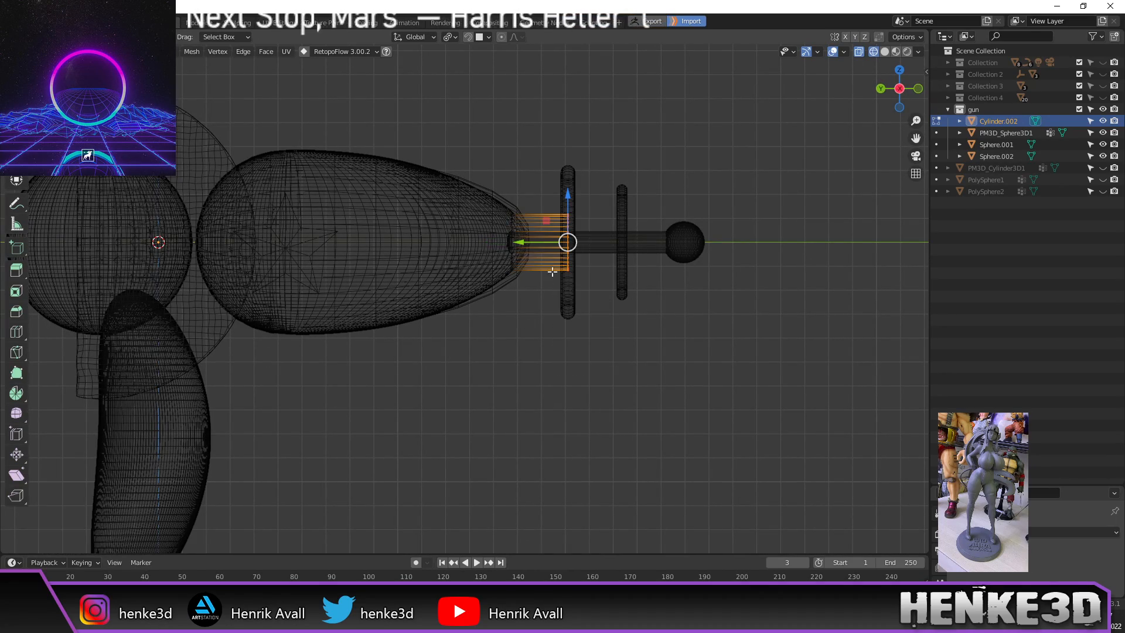
{"action": "left_click_drag", "start_coordinate": [532, 242], "coordinate": [631, 243]}
{"action": "scroll", "coordinate": [612, 250], "scroll_direction": "up", "scroll_amount": 2}
{"action": "middle_click_drag", "start_coordinate": [612, 250], "coordinate": [584, 263], "text": "shift"}
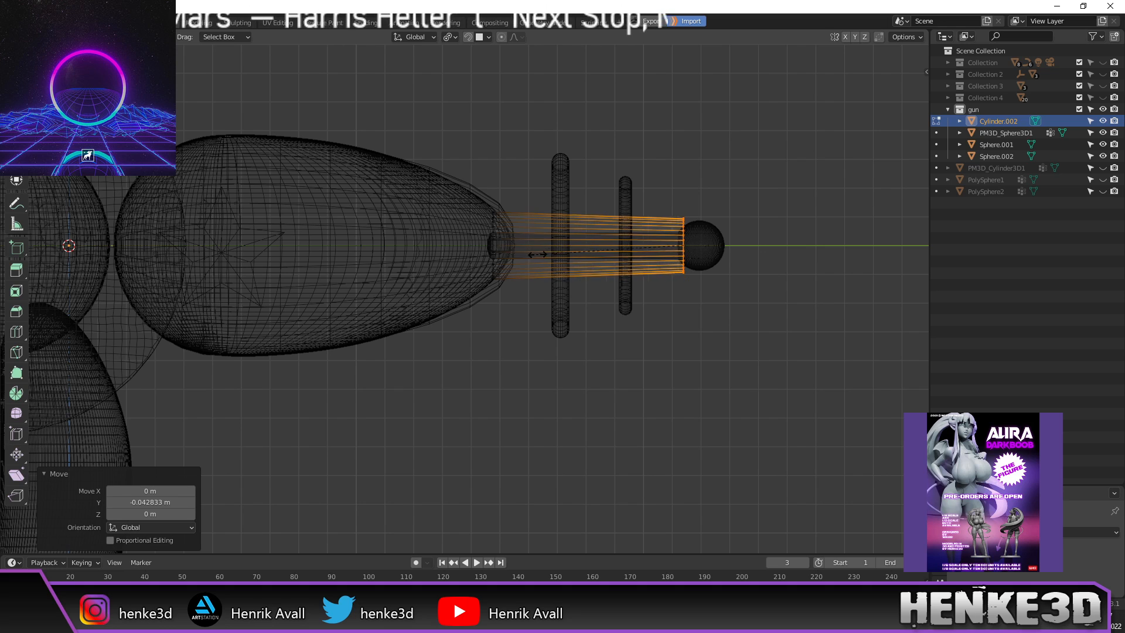
Step: Thin the whole cylinder, then extend its back and front ends along the barrel
{"action": "key", "text": "a"}
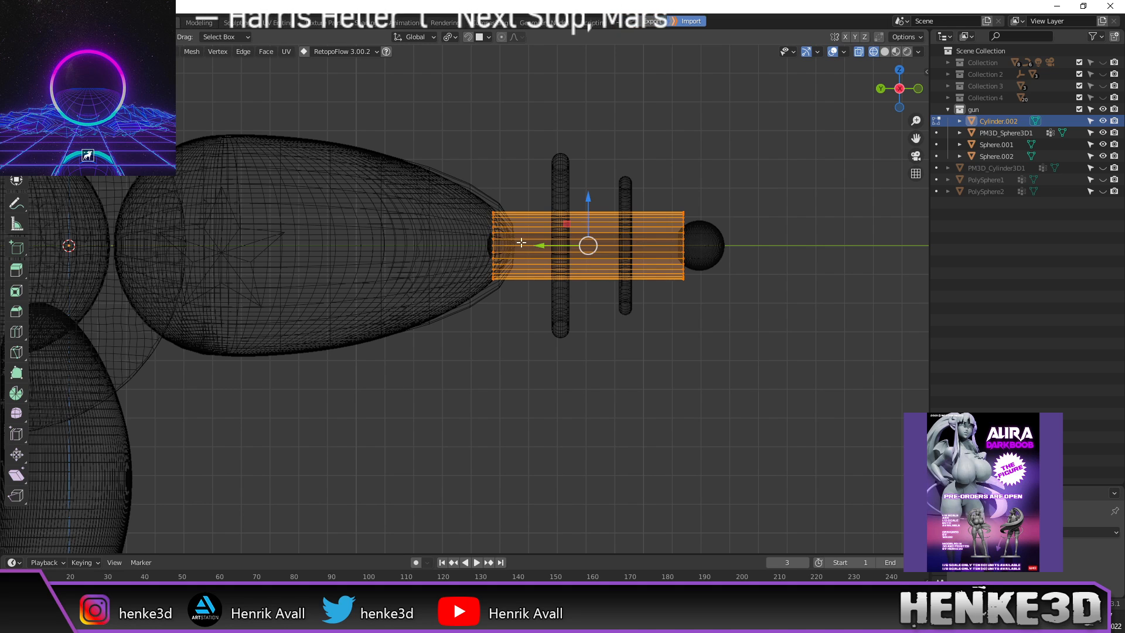
{"action": "key", "text": "s"}
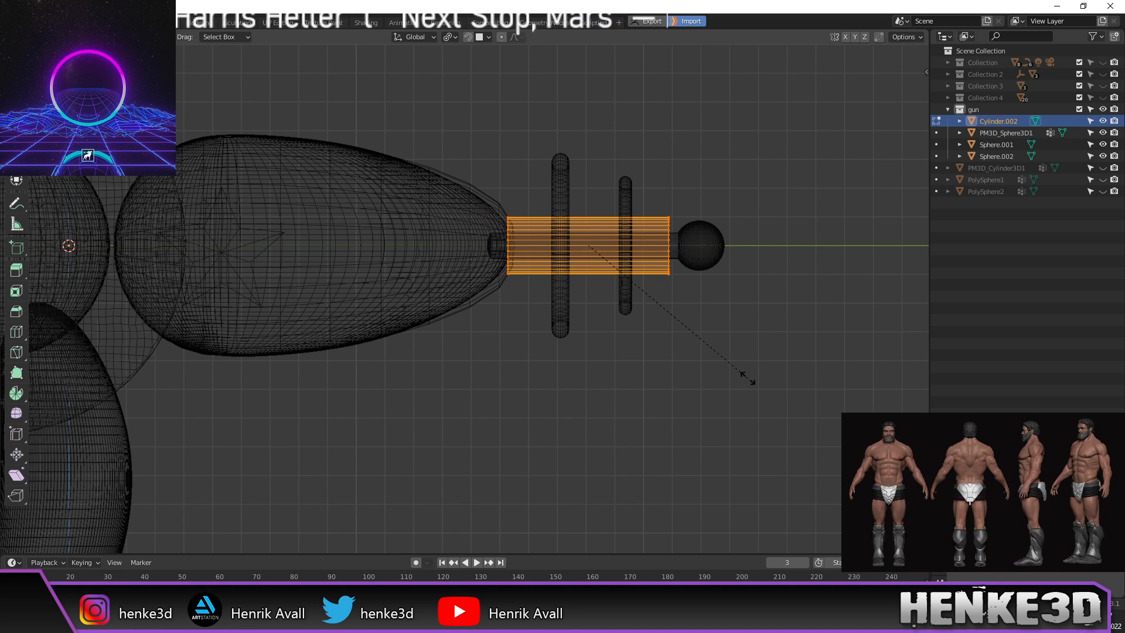
{"action": "left_click", "coordinate": [745, 380]}
{"action": "left_click_drag", "start_coordinate": [463, 185], "coordinate": [557, 352]}
{"action": "left_click_drag", "start_coordinate": [463, 248], "coordinate": [438, 248]}
{"action": "left_click_drag", "start_coordinate": [638, 212], "coordinate": [700, 324]}
{"action": "left_click_drag", "start_coordinate": [618, 247], "coordinate": [638, 252]}
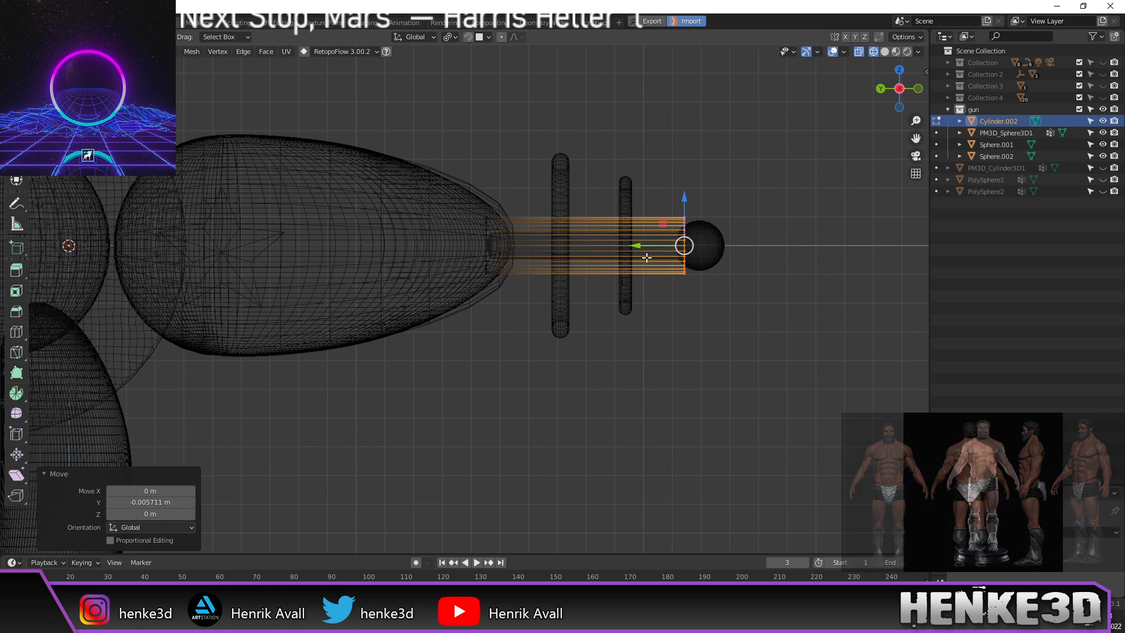
Step: Scale the cylinder down further into a slimmer barrel
{"action": "scroll", "coordinate": [665, 322], "scroll_direction": "up", "scroll_amount": 1}
{"action": "middle_click_drag", "start_coordinate": [674, 318], "coordinate": [697, 339], "text": "shift"}
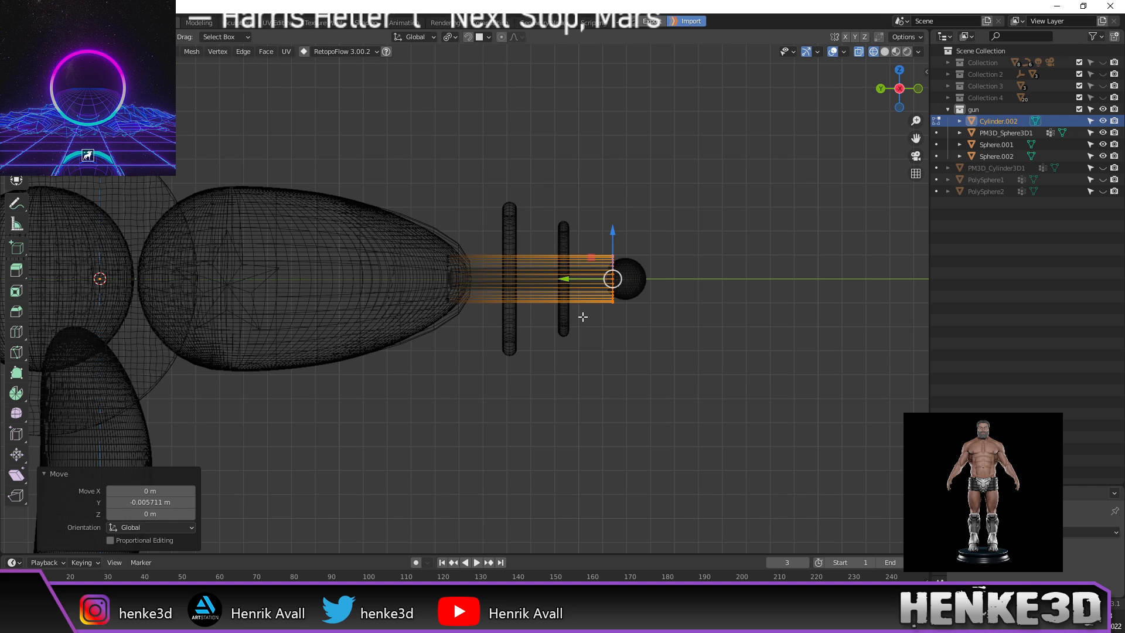
{"action": "scroll", "coordinate": [583, 319], "scroll_direction": "up", "scroll_amount": 1}
{"action": "middle_click_drag", "start_coordinate": [582, 319], "coordinate": [615, 336], "text": "shift"}
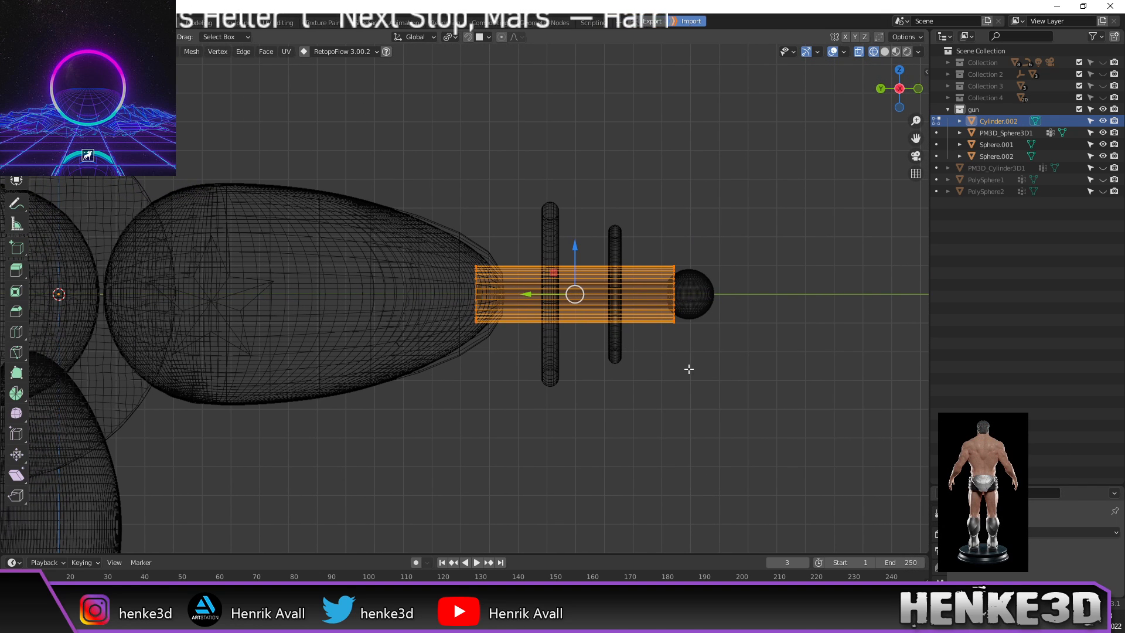
{"action": "key", "text": "s"}
{"action": "left_click", "coordinate": [665, 364]}
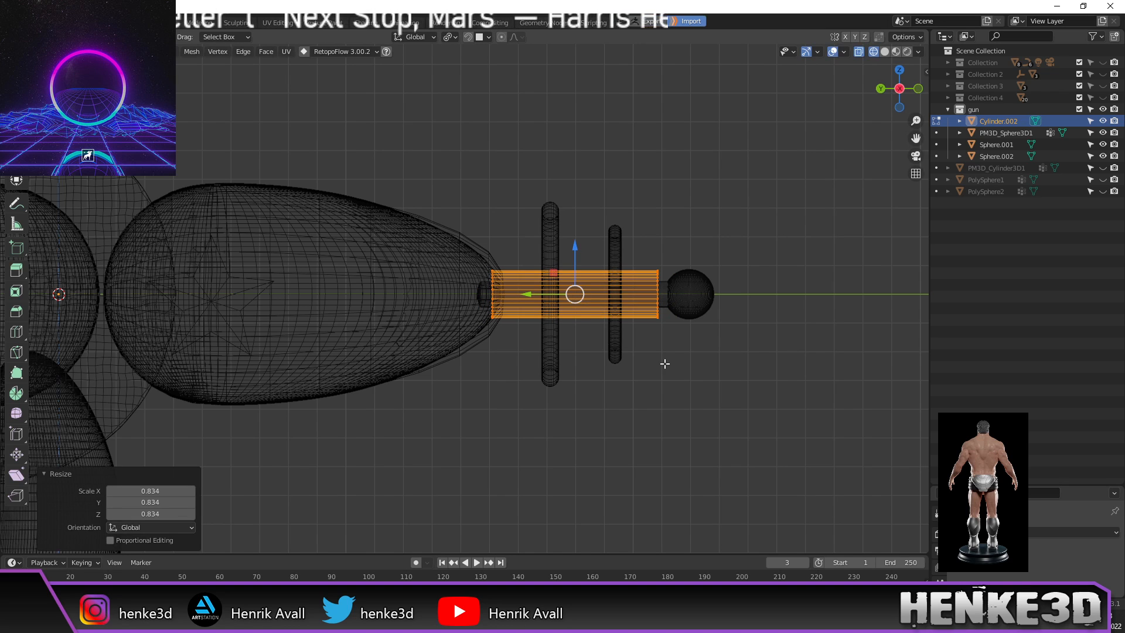
Step: Move the back and front vertex rings along Y so the barrel reaches the tip ball
{"action": "left_click_drag", "start_coordinate": [438, 221], "coordinate": [505, 358]}
{"action": "key", "text": "g"}
{"action": "key", "text": "y"}
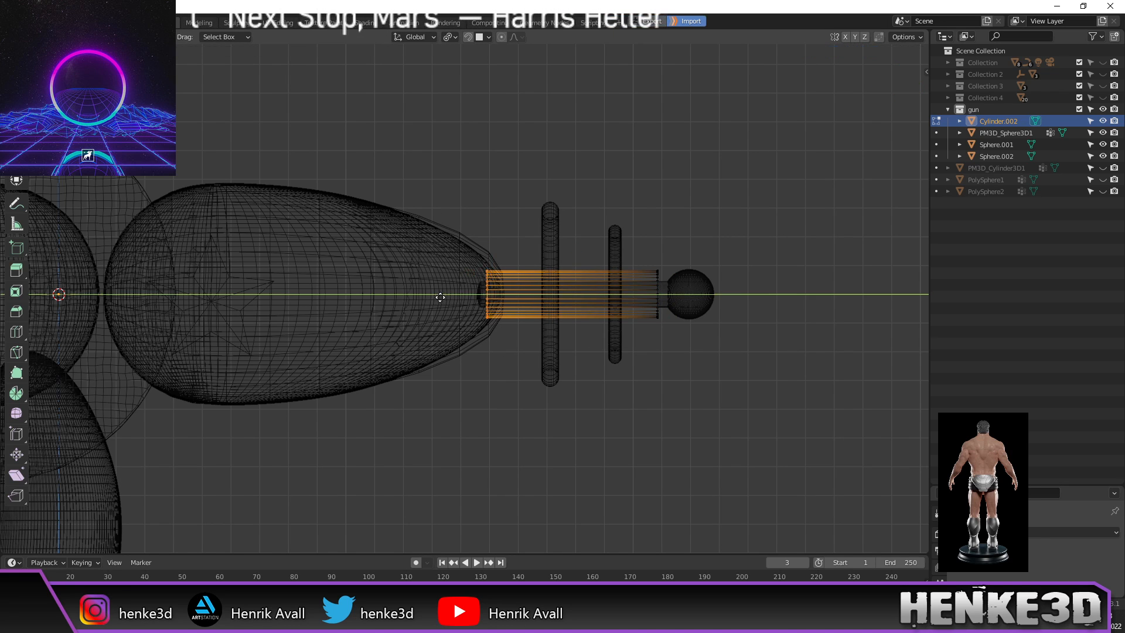
{"action": "left_click", "coordinate": [472, 294]}
{"action": "left_click_drag", "start_coordinate": [636, 244], "coordinate": [683, 394]}
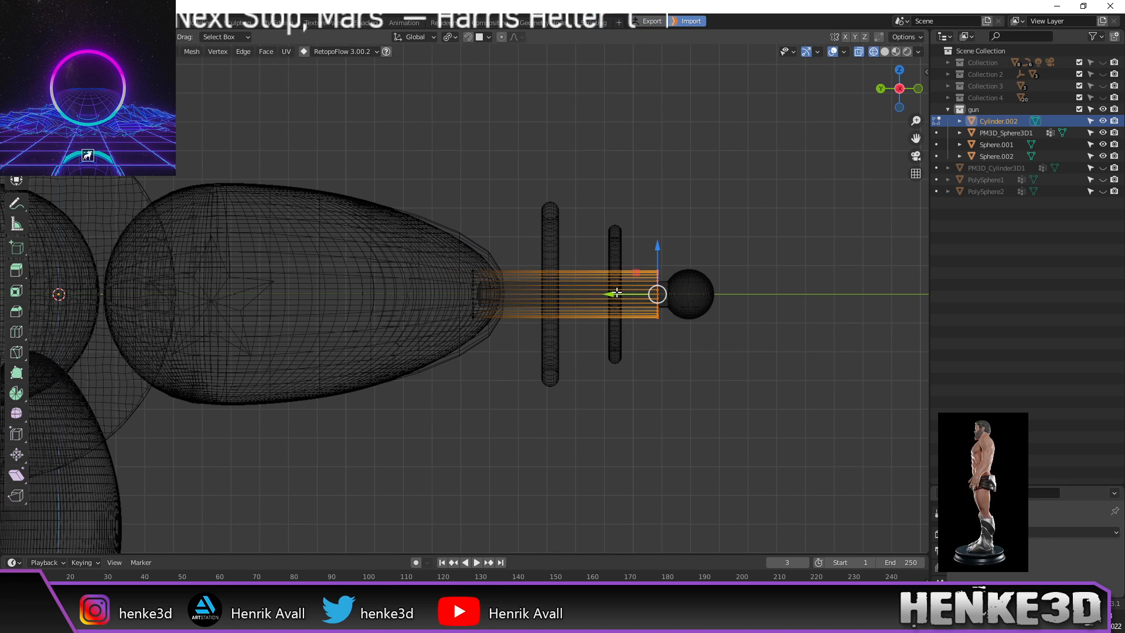
{"action": "key", "text": "g"}
{"action": "key", "text": "y"}
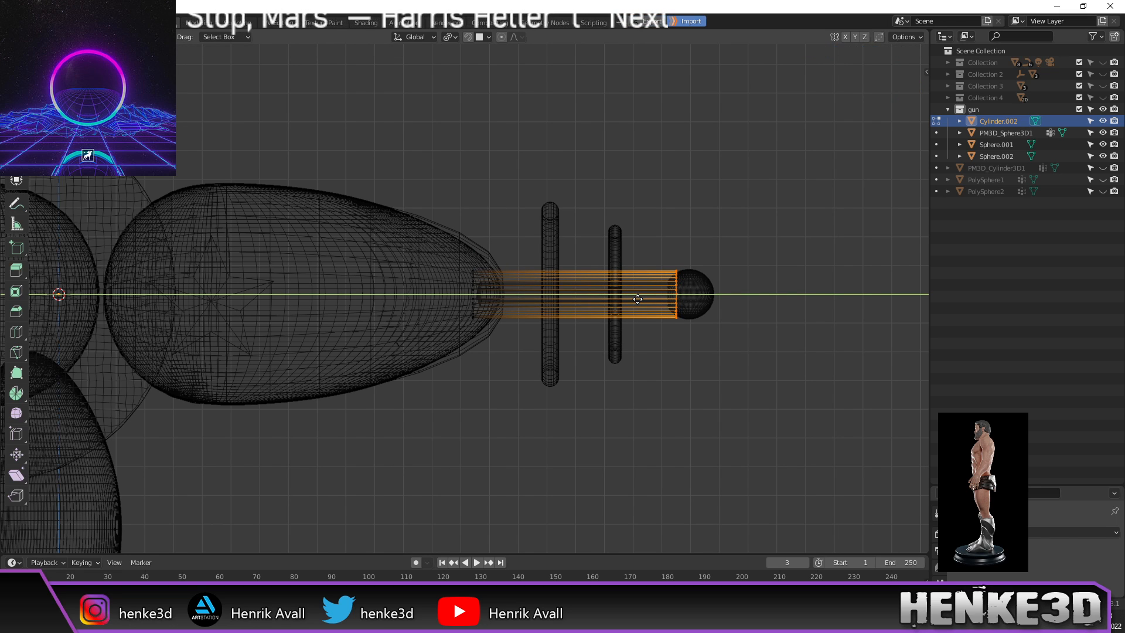
{"action": "left_click", "coordinate": [636, 301]}
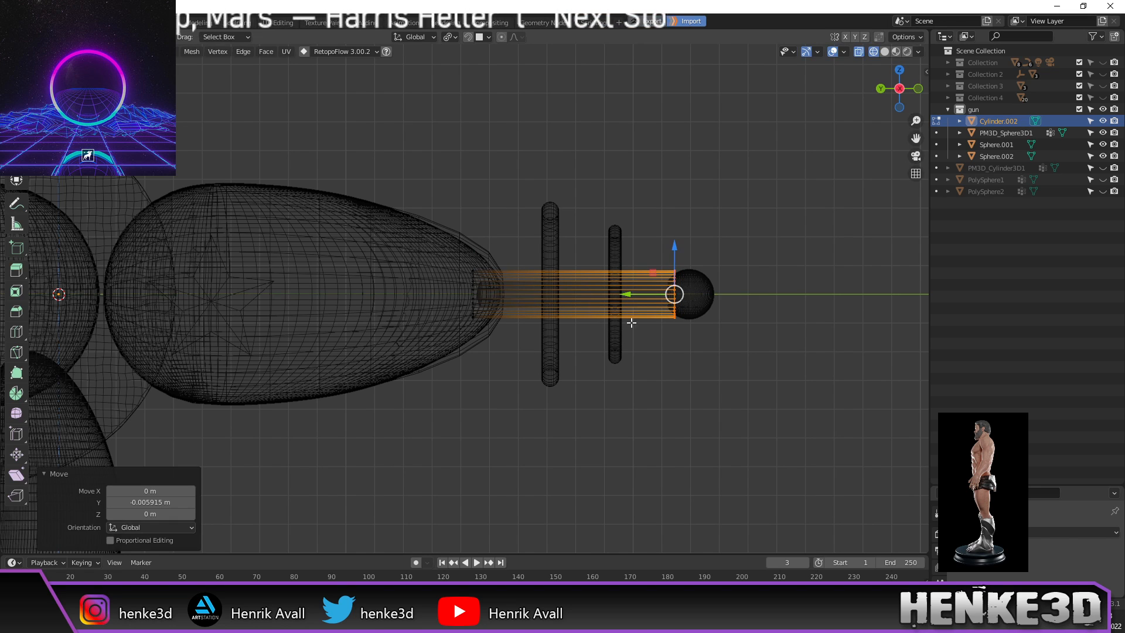
Step: Check the barrel across both rings and return to Object Mode
{"action": "scroll", "coordinate": [645, 360], "scroll_direction": "up", "scroll_amount": 4}
{"action": "middle_click_drag", "start_coordinate": [645, 359], "coordinate": [590, 367], "text": "shift"}
{"action": "scroll", "coordinate": [553, 373], "scroll_direction": "down", "scroll_amount": 3}
{"action": "scroll", "coordinate": [590, 367], "scroll_direction": "up", "scroll_amount": 2}
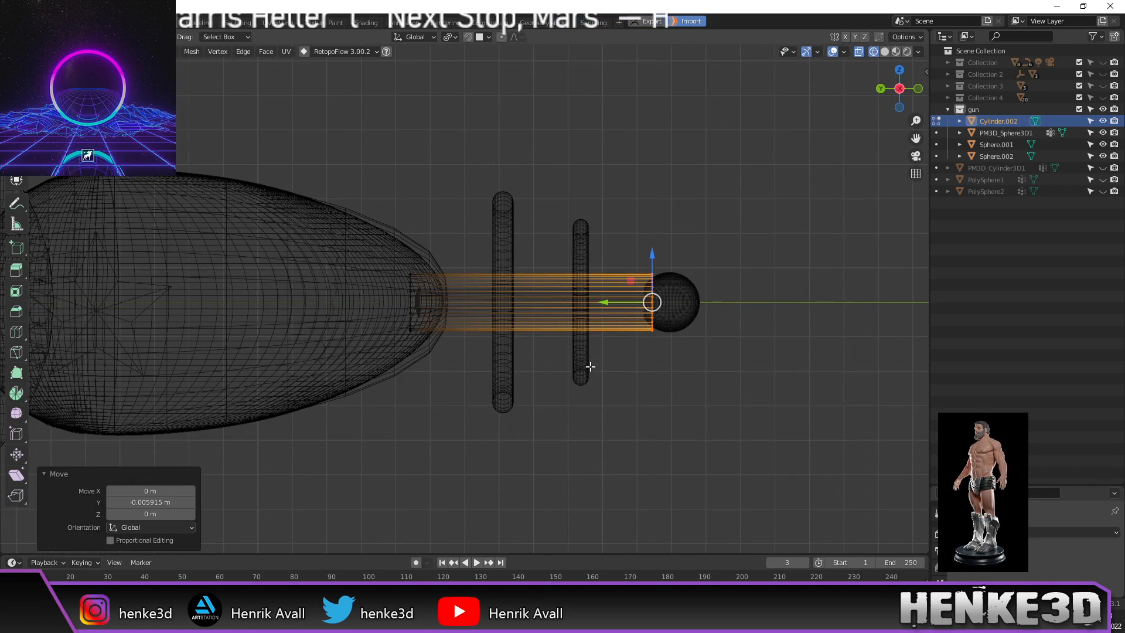
{"action": "scroll", "coordinate": [626, 357], "scroll_direction": "down", "scroll_amount": 4}
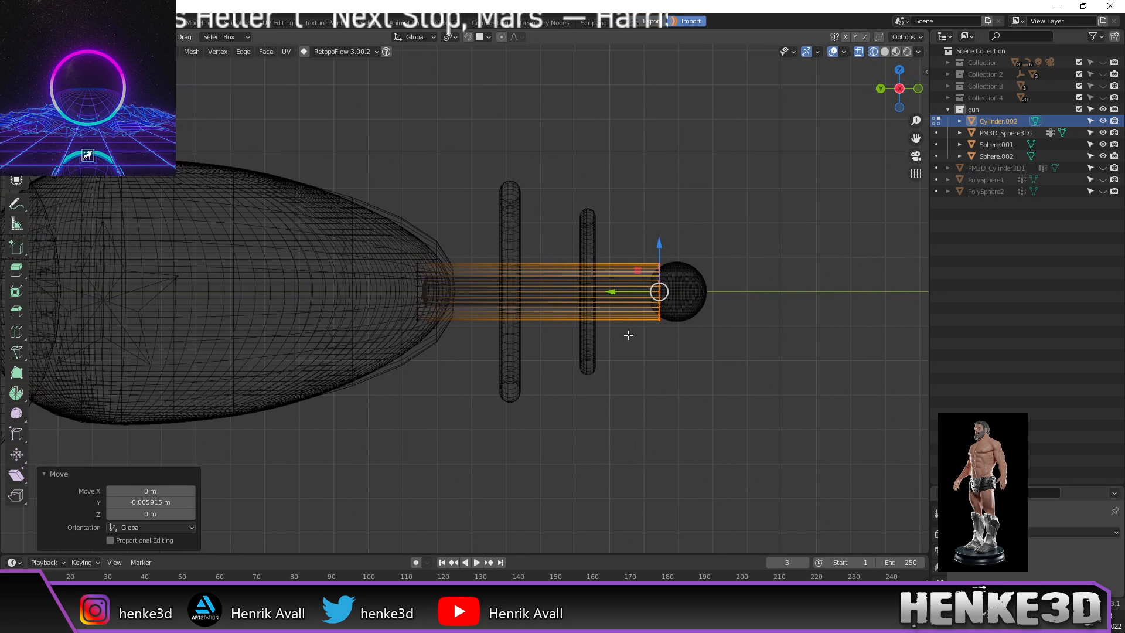
{"action": "mouse_move", "coordinate": [615, 351]}
{"action": "middle_mouse_down", "text": "shift"}
{"action": "mouse_move", "coordinate": [730, 343]}
{"action": "mouse_move", "coordinate": [625, 335]}
{"action": "middle_mouse_up", "text": "shift"}
{"action": "scroll", "coordinate": [730, 343], "scroll_direction": "up", "scroll_amount": 1}
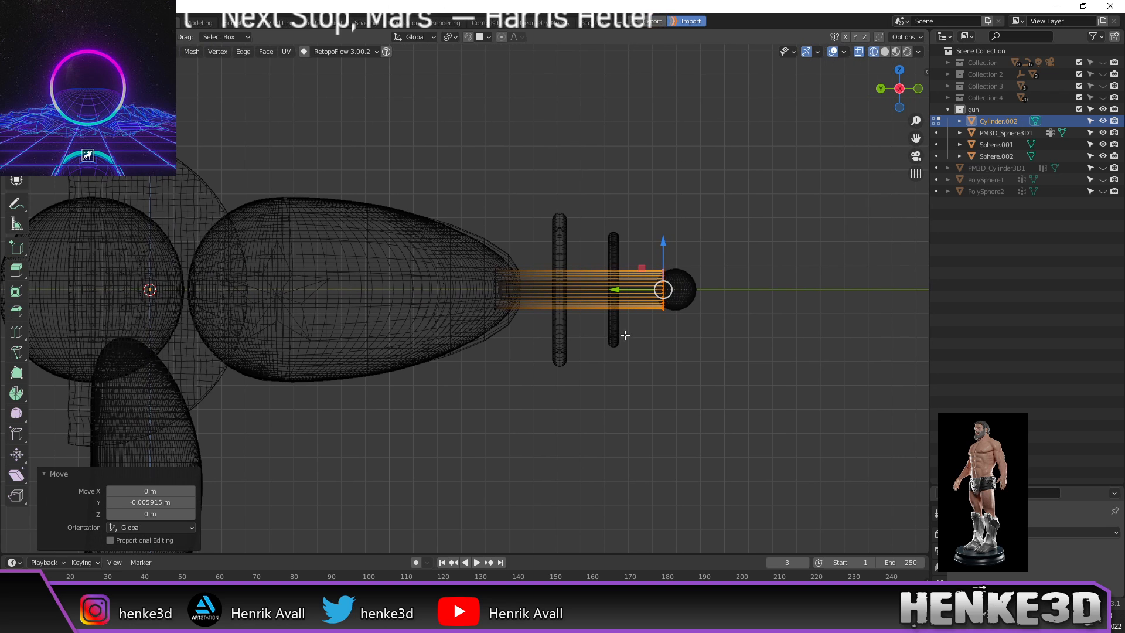
{"action": "key", "text": "Tab"}
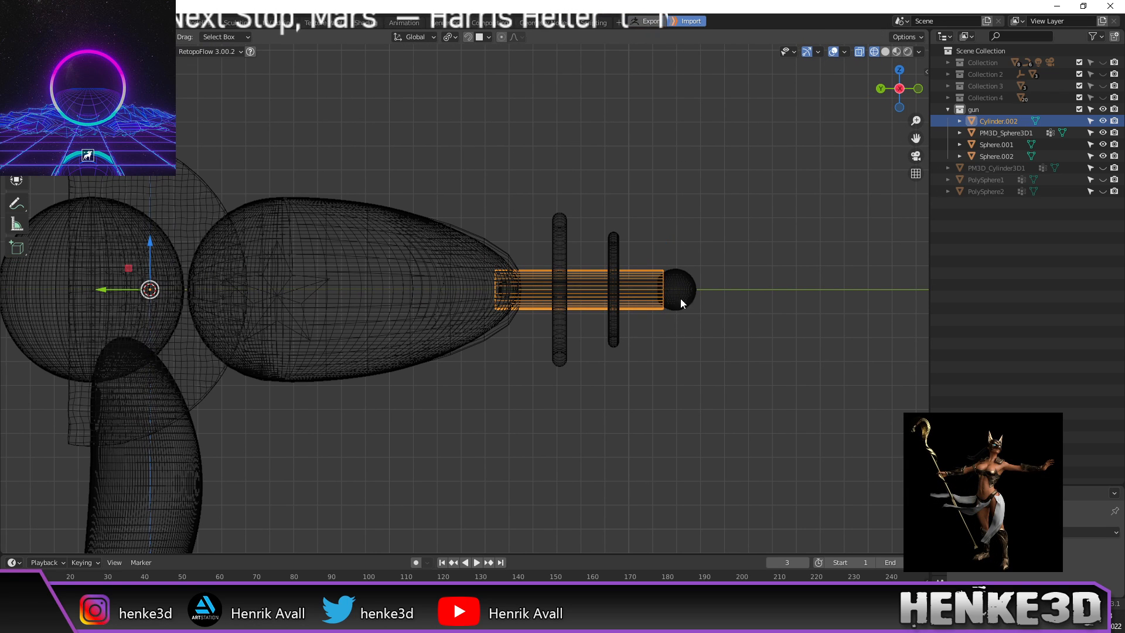
Step: Inspect the barrel placement from orbited and side views, then deselect the cylinder
{"action": "middle_click_drag", "start_coordinate": [702, 300], "coordinate": [608, 334]}
{"action": "scroll", "coordinate": [683, 312], "scroll_direction": "up", "scroll_amount": 4}
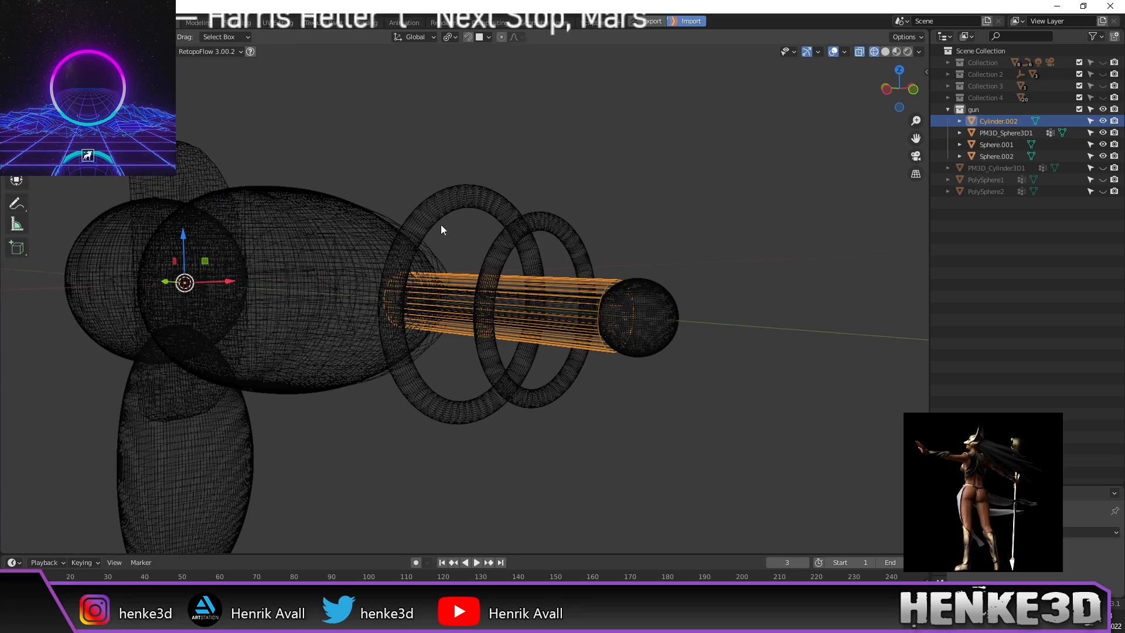
{"action": "middle_click_drag", "start_coordinate": [417, 348], "coordinate": [630, 383]}
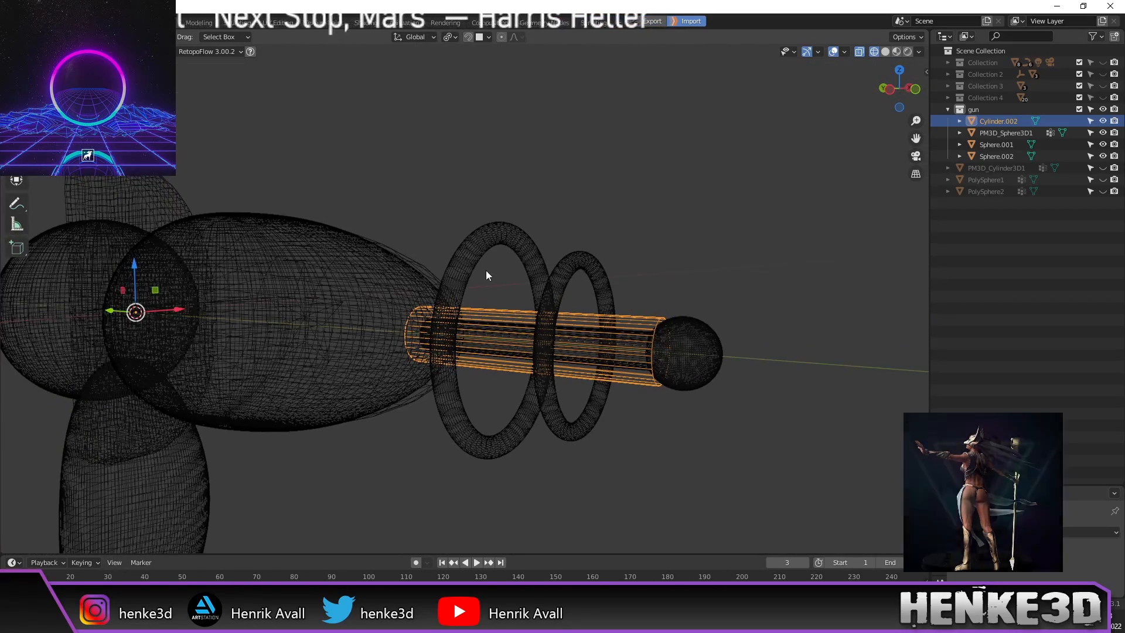
{"action": "middle_click_drag", "start_coordinate": [563, 233], "coordinate": [629, 229]}
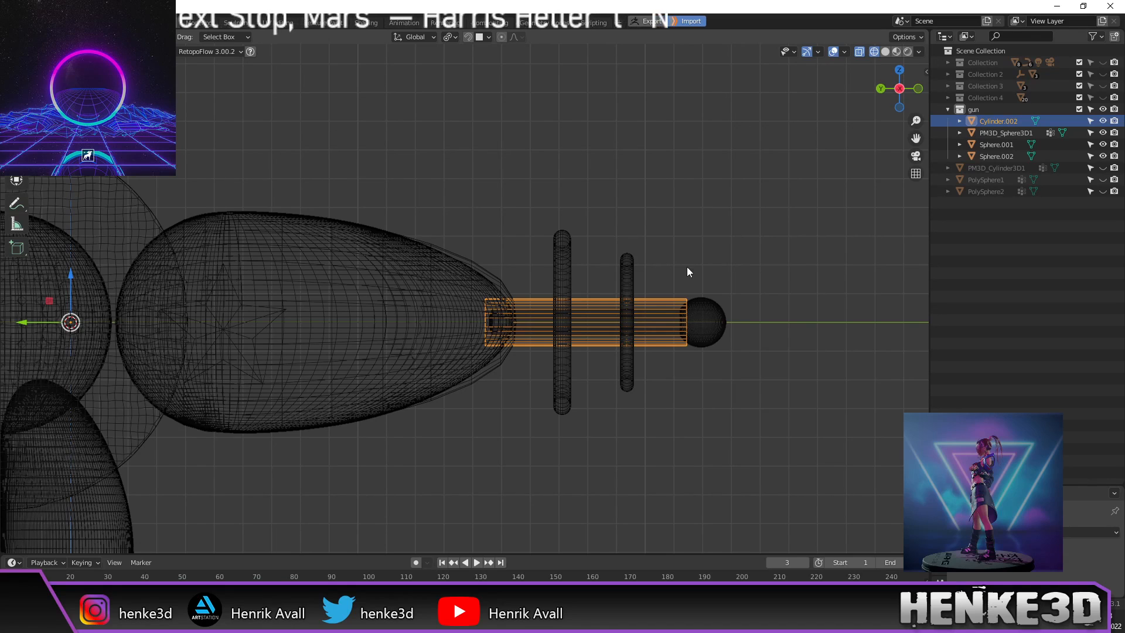
{"action": "middle_click_drag", "start_coordinate": [678, 252], "coordinate": [675, 234], "text": "shift"}
{"action": "left_click", "coordinate": [684, 374]}
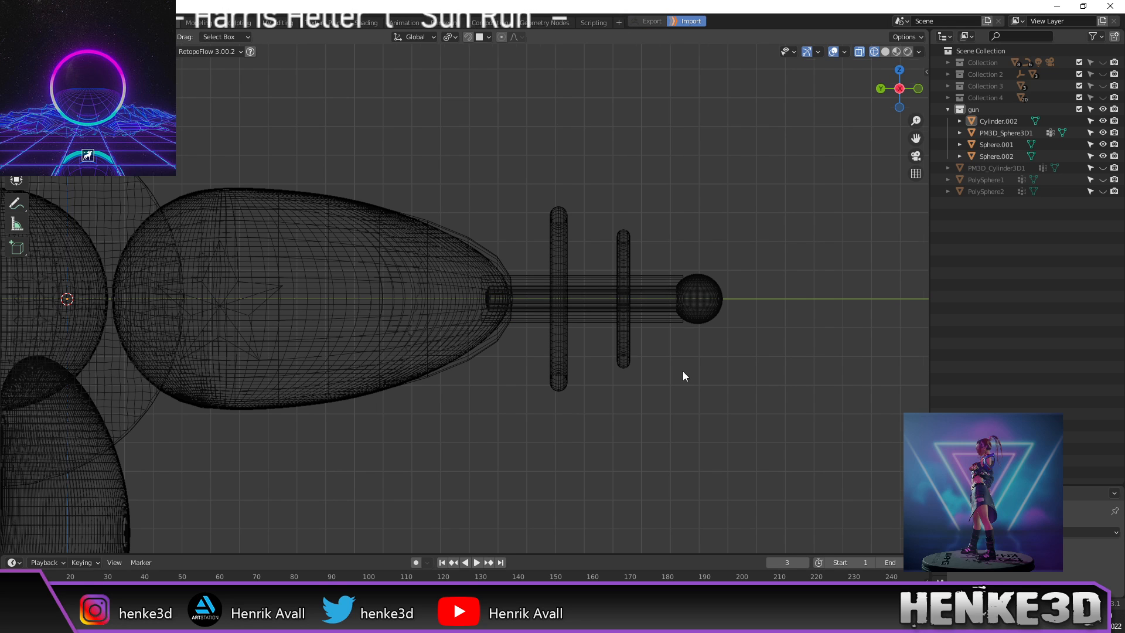
Step: Check the rings in perspective, return to side view and bring up the Add menu
{"action": "scroll", "coordinate": [684, 375], "scroll_direction": "down", "scroll_amount": 2}
{"action": "middle_click_drag", "start_coordinate": [639, 367], "coordinate": [698, 330], "text": "shift"}
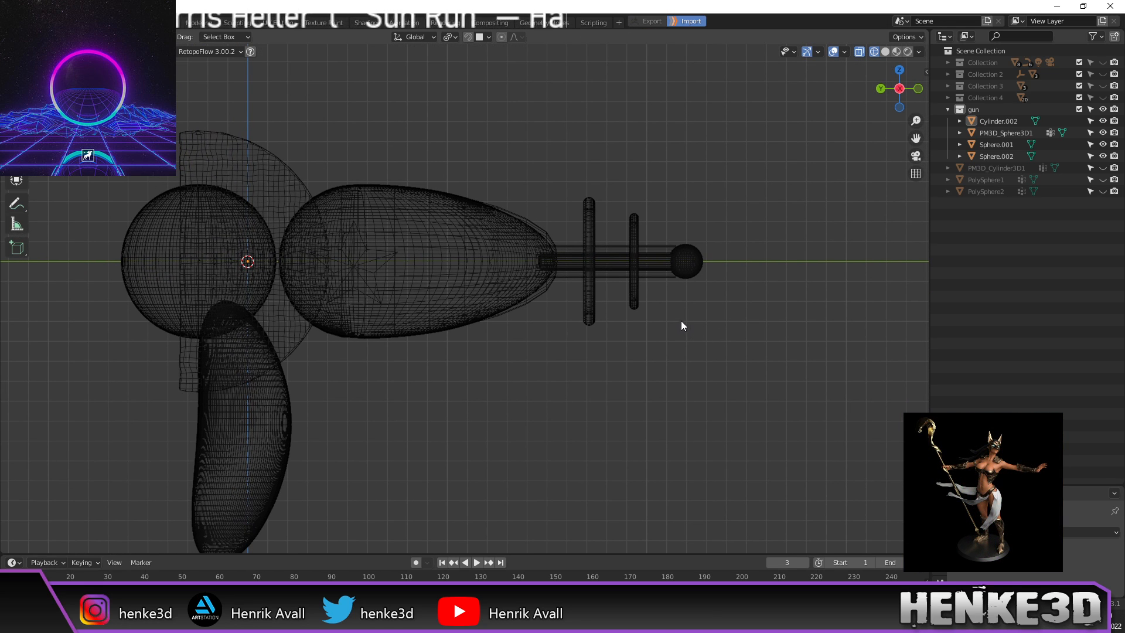
{"action": "middle_click_drag", "start_coordinate": [684, 315], "coordinate": [650, 324]}
{"action": "key", "text": "KP_3"}
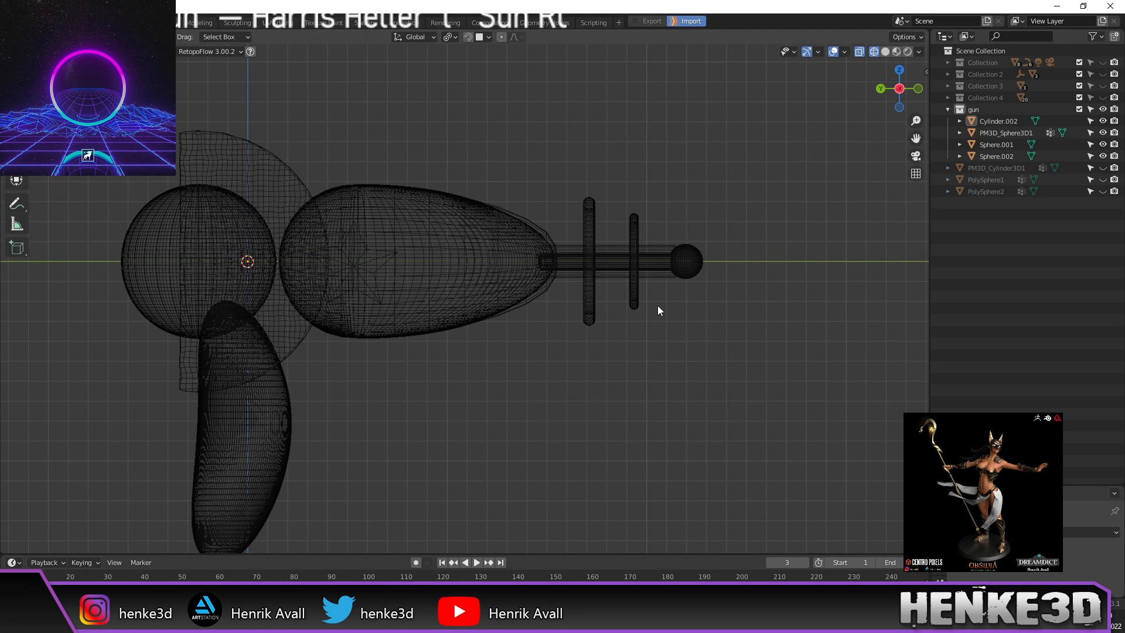
{"action": "key", "text": "shift+a"}
Step: Add a UV Sphere and, in Edit Mode, shrink it to about 0.310
{"action": "mouse_move", "coordinate": [661, 306]}
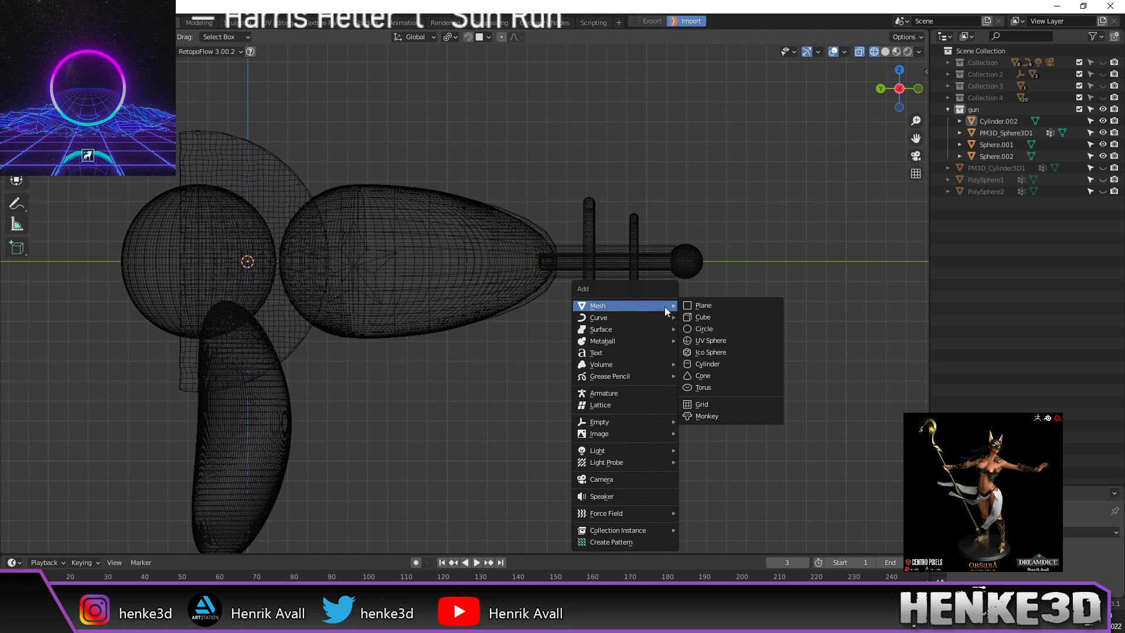
{"action": "left_click", "coordinate": [720, 343]}
{"action": "scroll", "coordinate": [603, 337], "scroll_direction": "down", "scroll_amount": 15}
{"action": "key", "text": "Tab"}
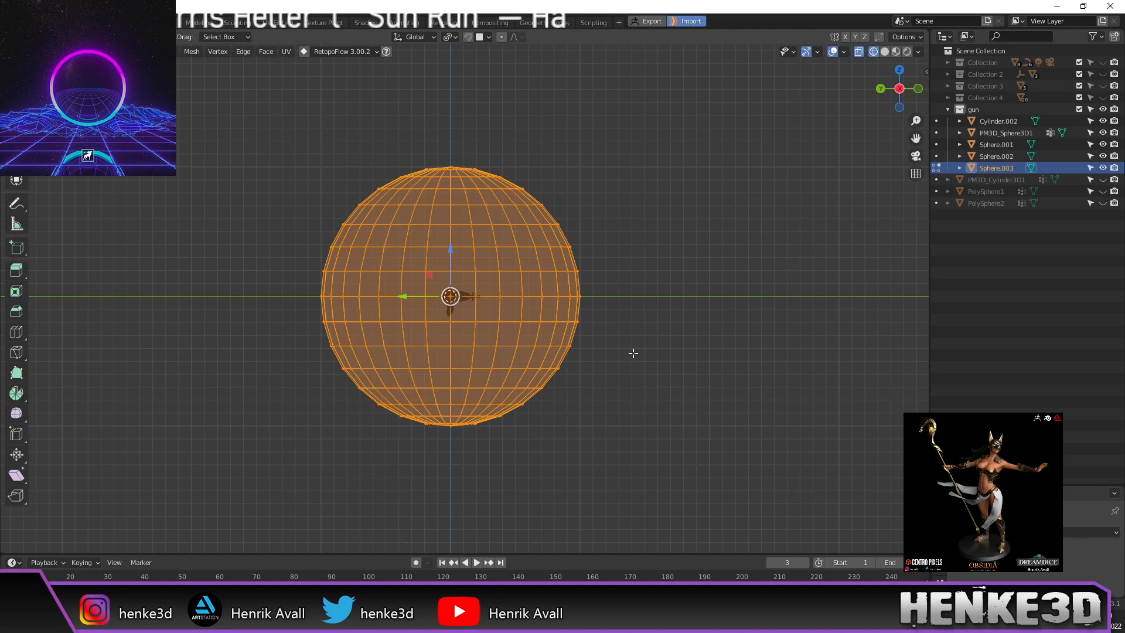
{"action": "key", "text": "s"}
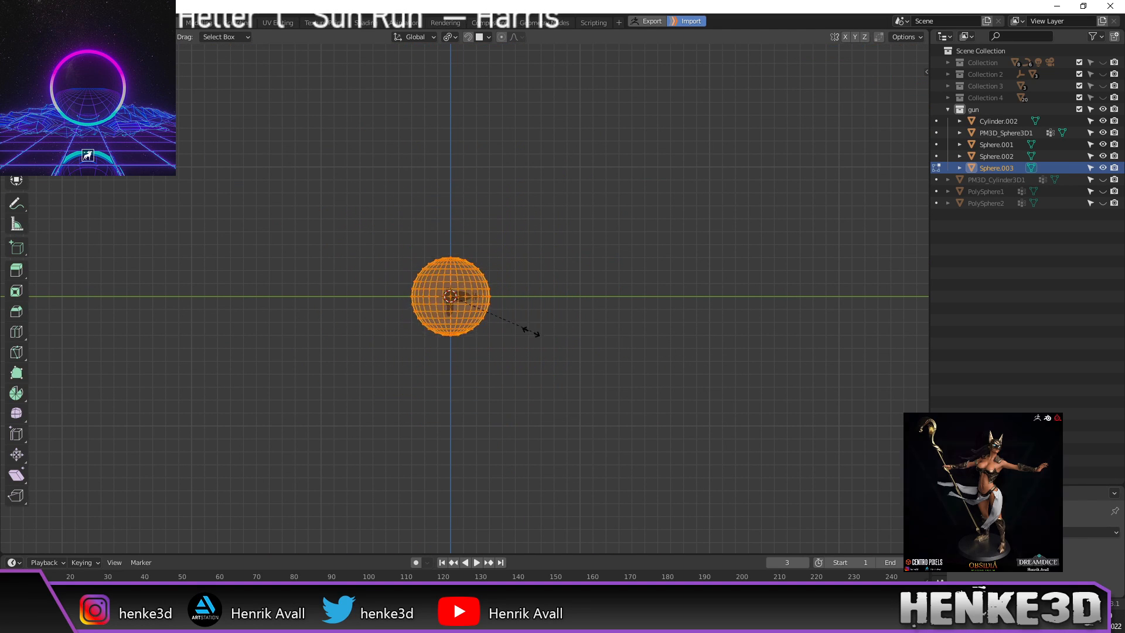
{"action": "left_click", "coordinate": [500, 329]}
{"action": "scroll", "coordinate": [502, 334], "scroll_direction": "up", "scroll_amount": 12}
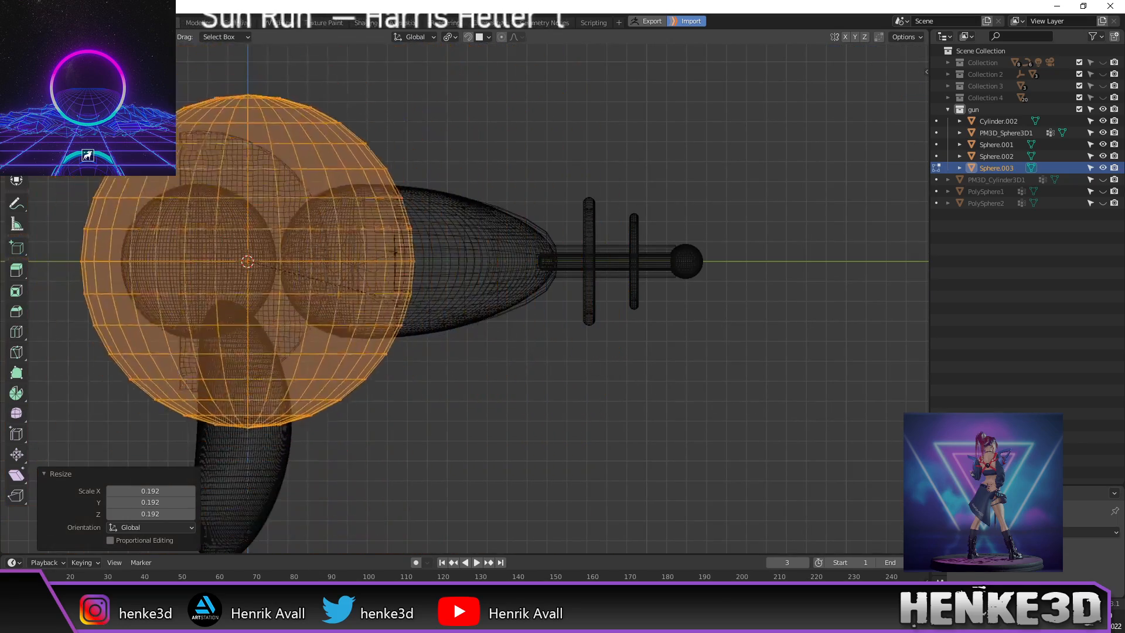
{"action": "left_click", "coordinate": [404, 306]}
{"action": "scroll", "coordinate": [402, 327], "scroll_direction": "up", "scroll_amount": 2}
{"action": "middle_click_drag", "start_coordinate": [402, 347], "coordinate": [596, 355], "text": "shift"}
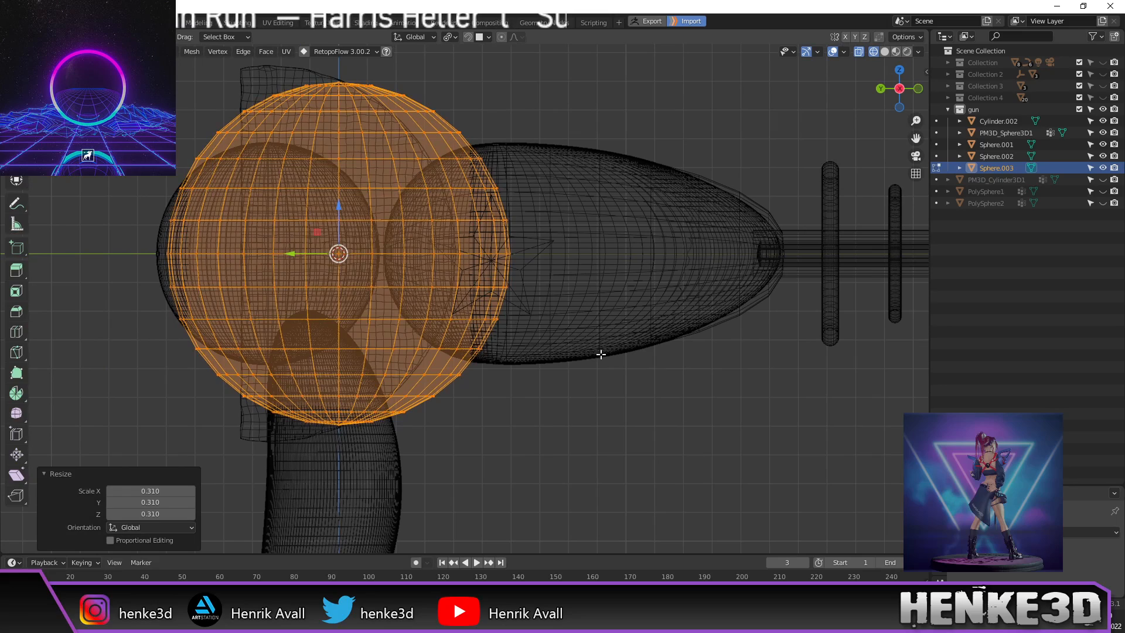
Step: Scale the sphere to 0.375 and slide it to the barrel tip
{"action": "key", "text": "s"}
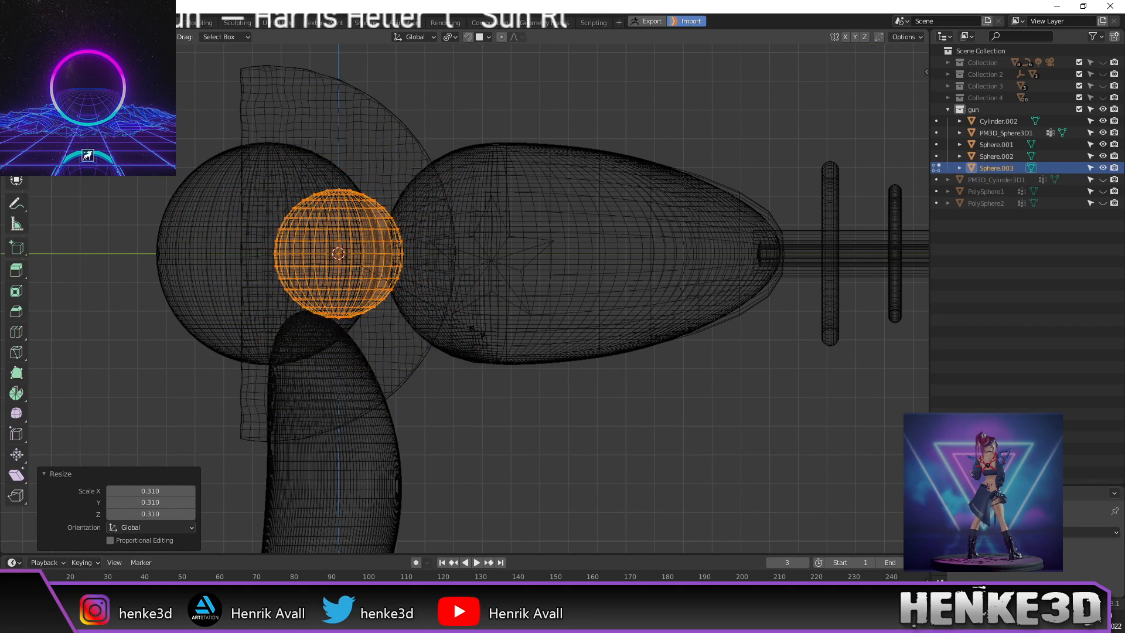
{"action": "left_click", "coordinate": [476, 331]}
{"action": "scroll", "coordinate": [630, 416], "scroll_direction": "down", "scroll_amount": 3}
{"action": "middle_click_drag", "start_coordinate": [649, 412], "coordinate": [584, 414], "text": "shift"}
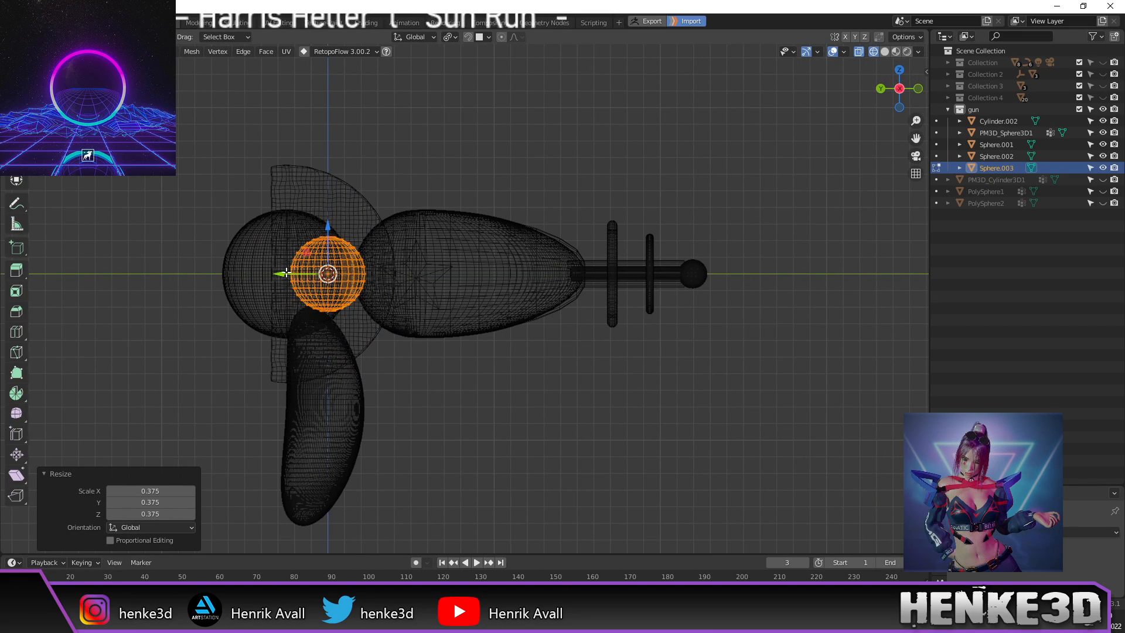
{"action": "left_click_drag", "start_coordinate": [285, 273], "coordinate": [650, 295]}
{"action": "scroll", "coordinate": [711, 326], "scroll_direction": "up", "scroll_amount": 3}
{"action": "middle_click_drag", "start_coordinate": [755, 362], "coordinate": [452, 394], "text": "shift"}
Step: Resize the sphere to 0.658 around the tip ball and rotate it 90°
{"action": "scroll", "coordinate": [596, 372], "scroll_direction": "up", "scroll_amount": 3}
{"action": "scroll", "coordinate": [668, 395], "scroll_direction": "down", "scroll_amount": 2}
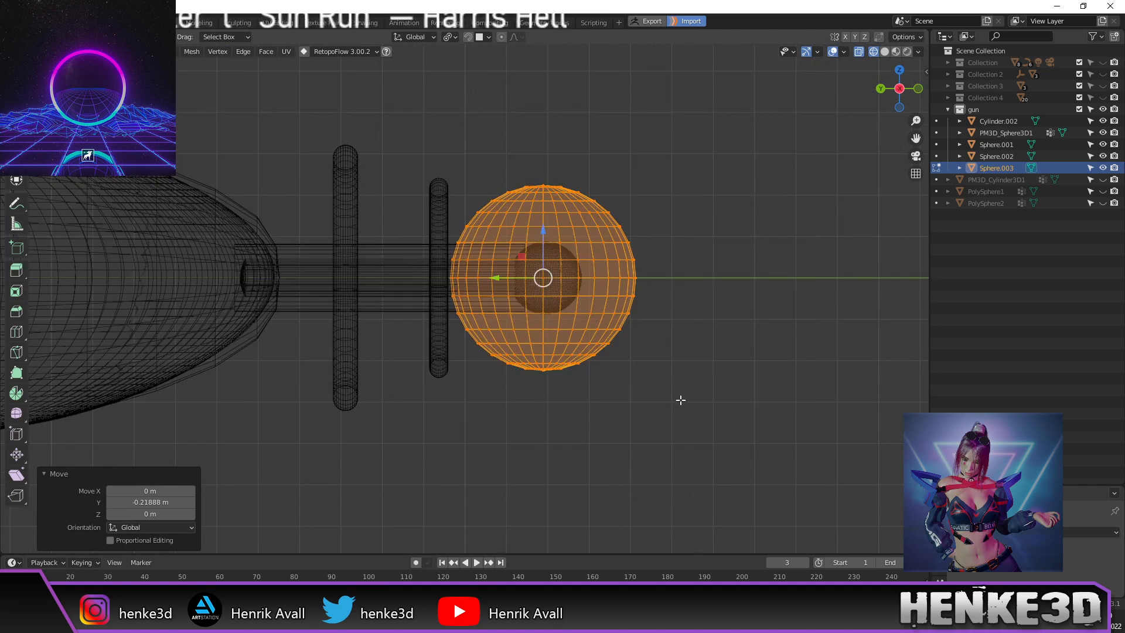
{"action": "key", "text": "s"}
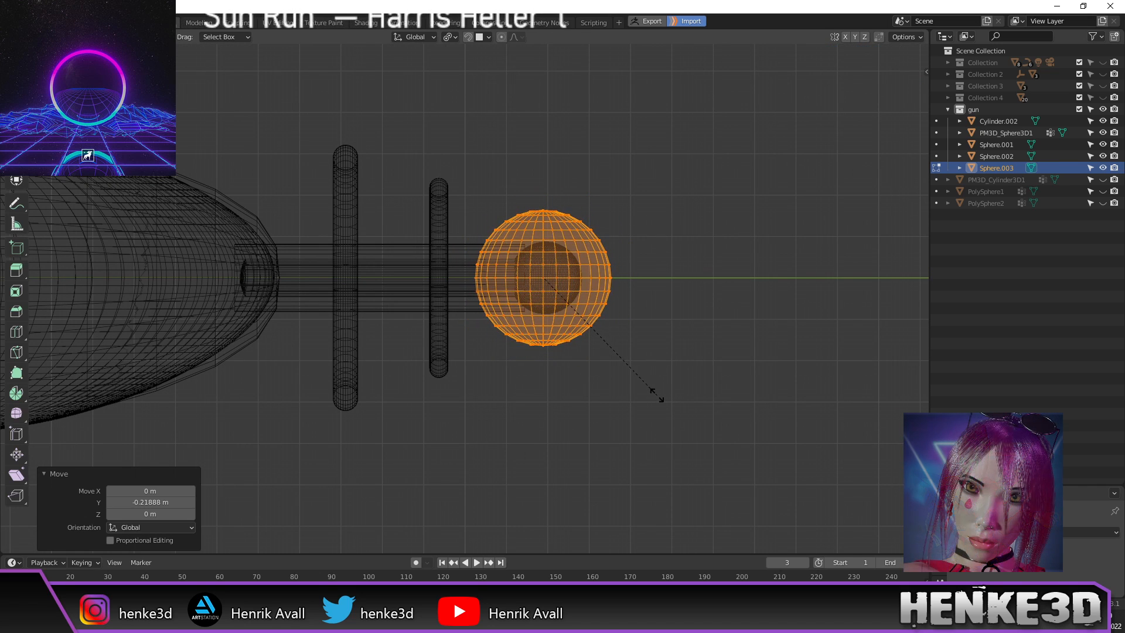
{"action": "left_click", "coordinate": [639, 389]}
{"action": "left_click_drag", "start_coordinate": [495, 275], "coordinate": [503, 278]}
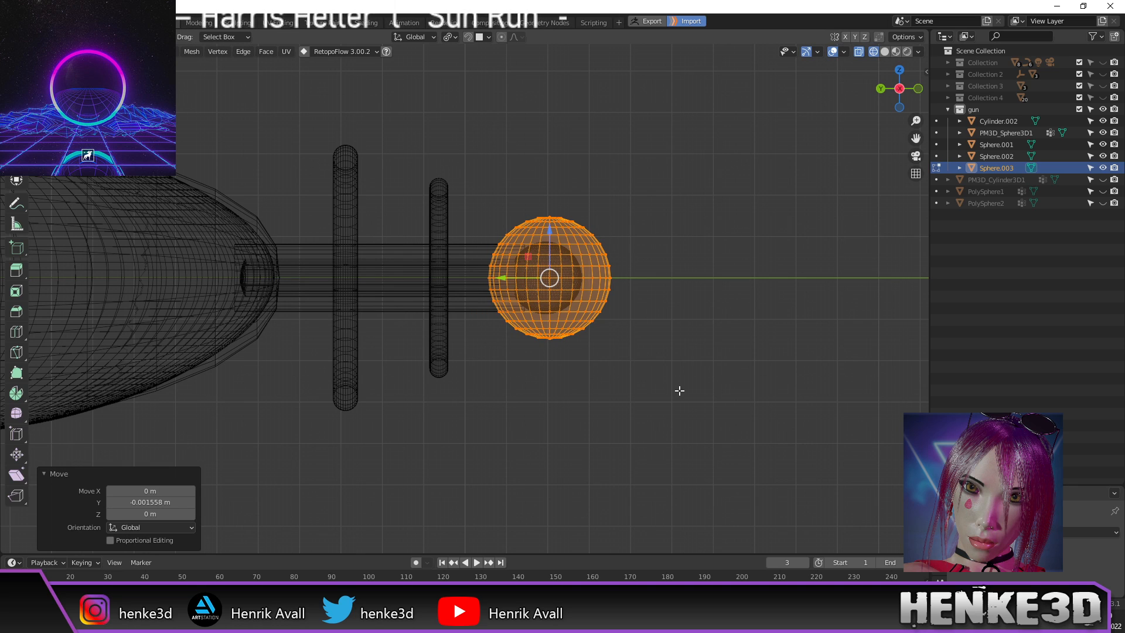
{"action": "scroll", "coordinate": [679, 390], "scroll_direction": "up", "scroll_amount": 1}
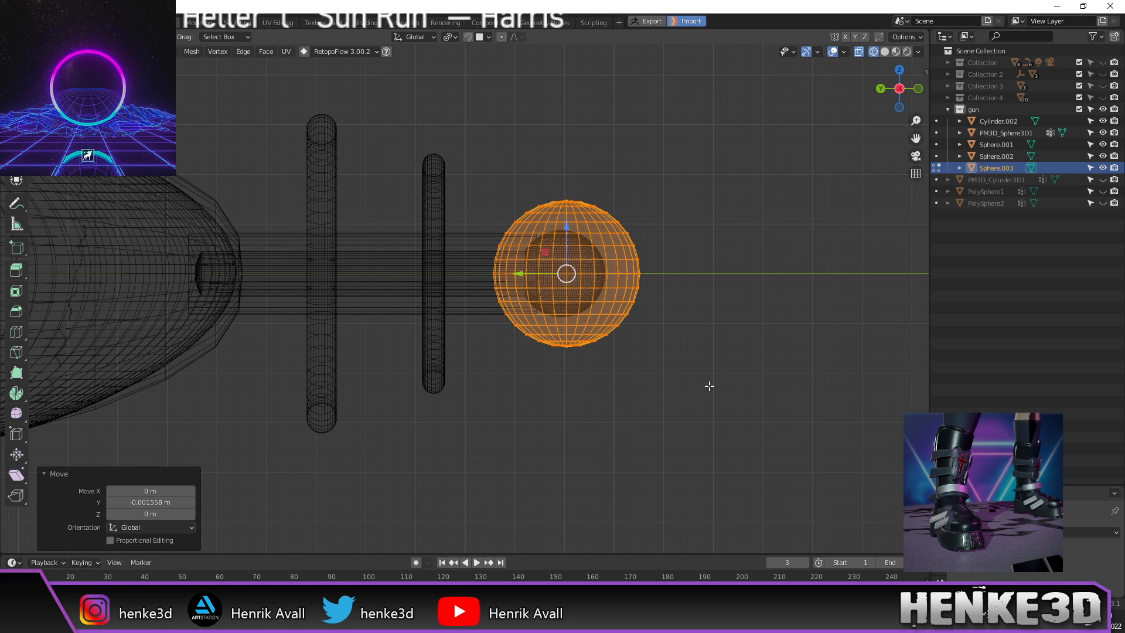
{"action": "key", "text": "r"}
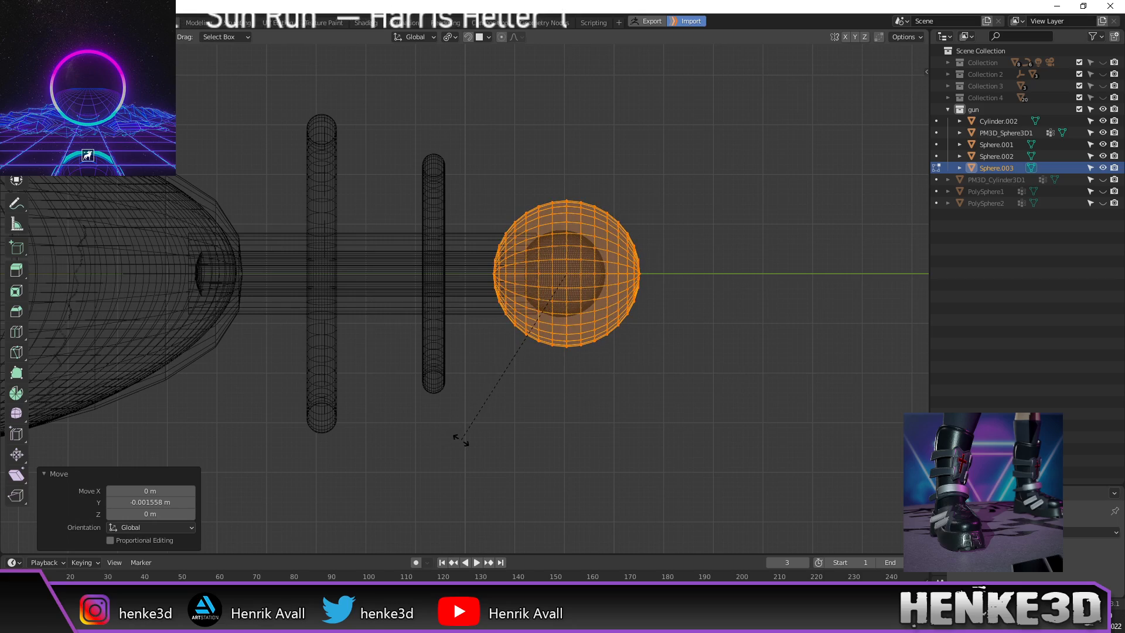
{"action": "key", "text": "Return"}
Step: Orbit and pan around the gun to check the new sphere at the tip
{"action": "middle_click_drag", "start_coordinate": [594, 402], "coordinate": [682, 333]}
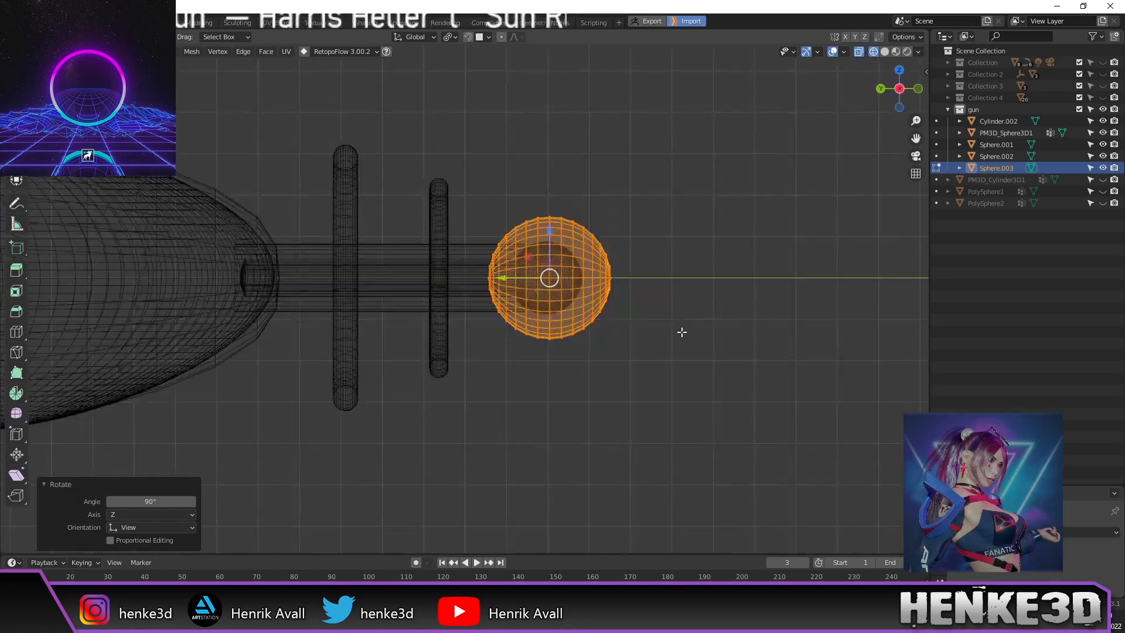
{"action": "scroll", "coordinate": [616, 335], "scroll_direction": "down", "scroll_amount": 1}
{"action": "middle_click_drag", "start_coordinate": [515, 372], "coordinate": [618, 326], "text": "shift"}
{"action": "scroll", "coordinate": [587, 342], "scroll_direction": "down", "scroll_amount": 2}
{"action": "middle_click_drag", "start_coordinate": [529, 351], "coordinate": [713, 334], "text": "shift"}
{"action": "scroll", "coordinate": [600, 336], "scroll_direction": "down", "scroll_amount": 2}
{"action": "middle_click_drag", "start_coordinate": [600, 337], "coordinate": [600, 460]}
{"action": "scroll", "coordinate": [473, 373], "scroll_direction": "up", "scroll_amount": 2}
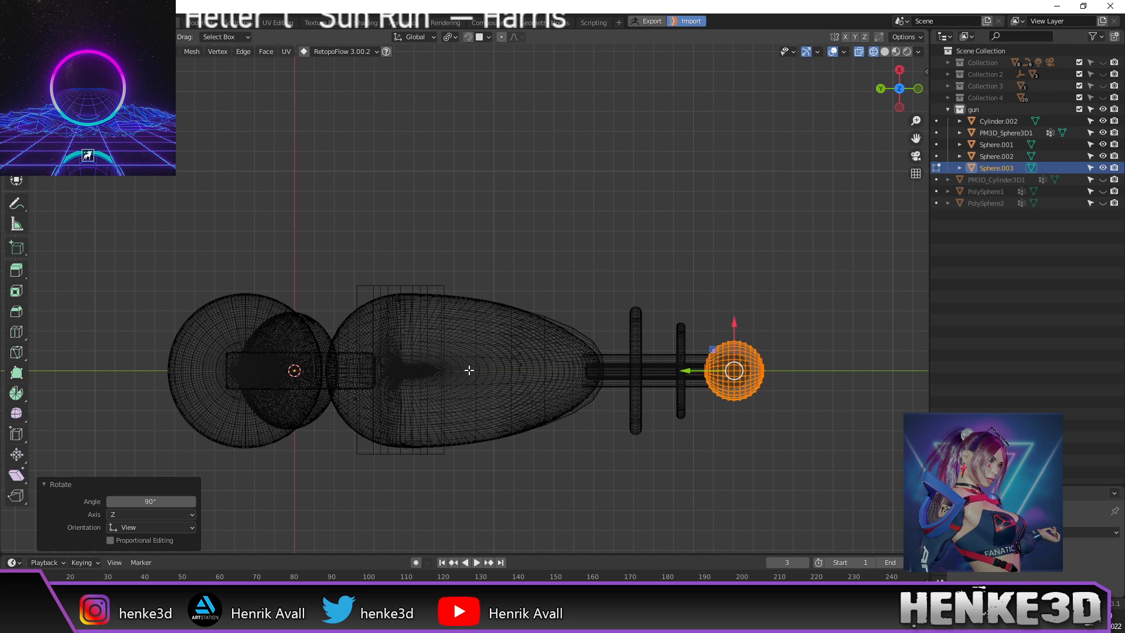
{"action": "middle_click_drag", "start_coordinate": [467, 371], "coordinate": [519, 282], "text": "shift"}
Step: Select the connected star band on the PM3D_Sphere3D1 body mesh in Edit Mode
{"action": "left_click", "coordinate": [484, 363]}
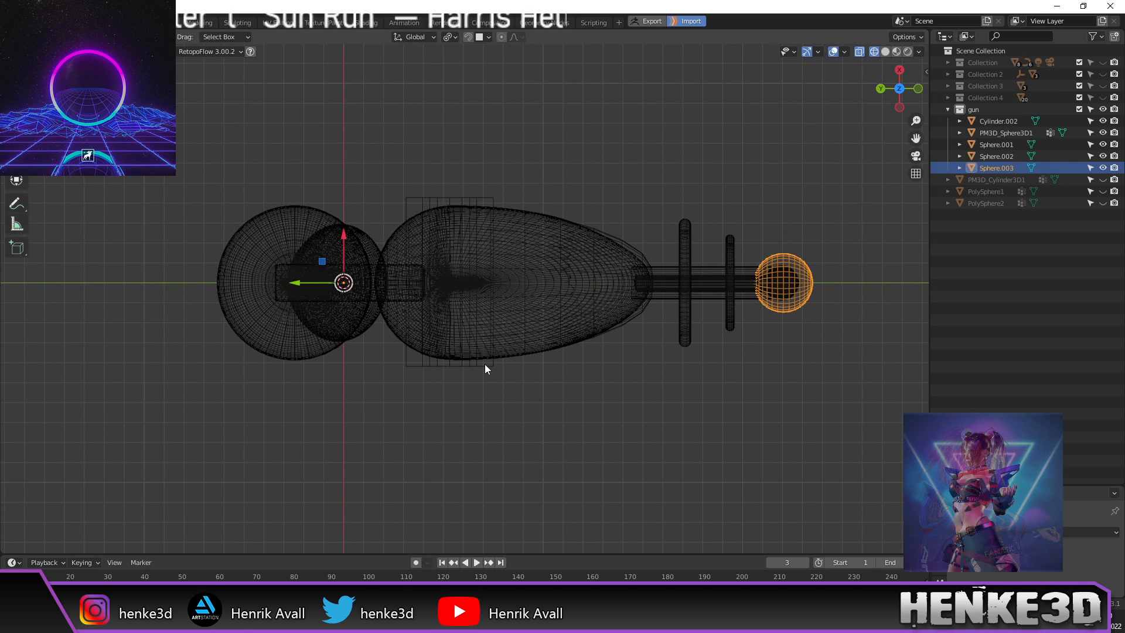
{"action": "left_click", "coordinate": [484, 364]}
{"action": "middle_click_drag", "start_coordinate": [486, 351], "coordinate": [449, 365]}
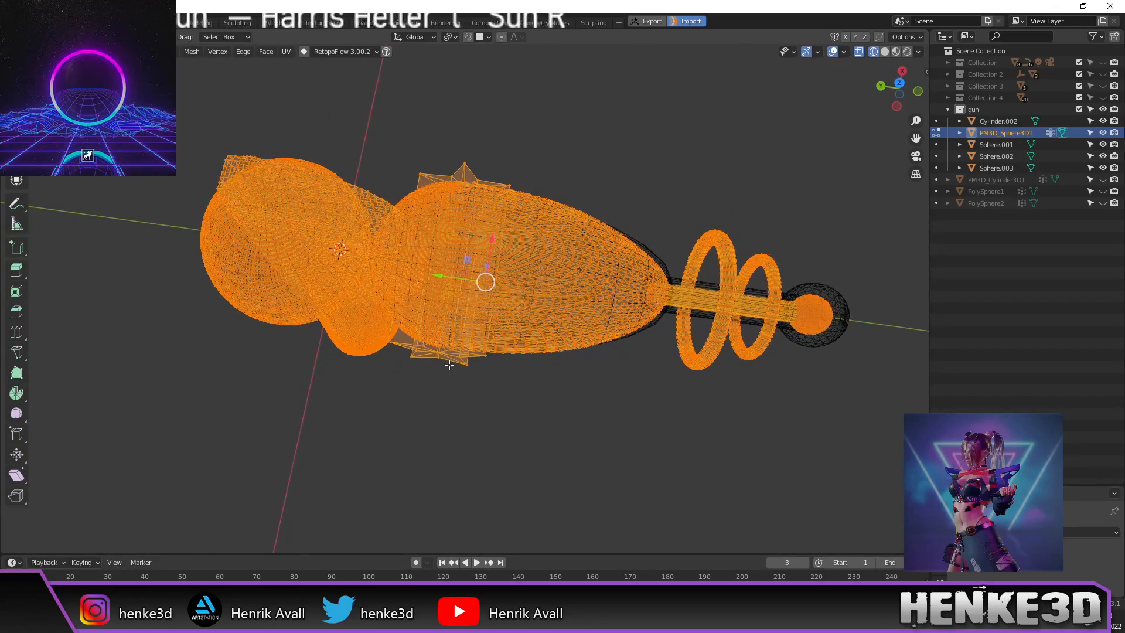
{"action": "left_click", "coordinate": [439, 353]}
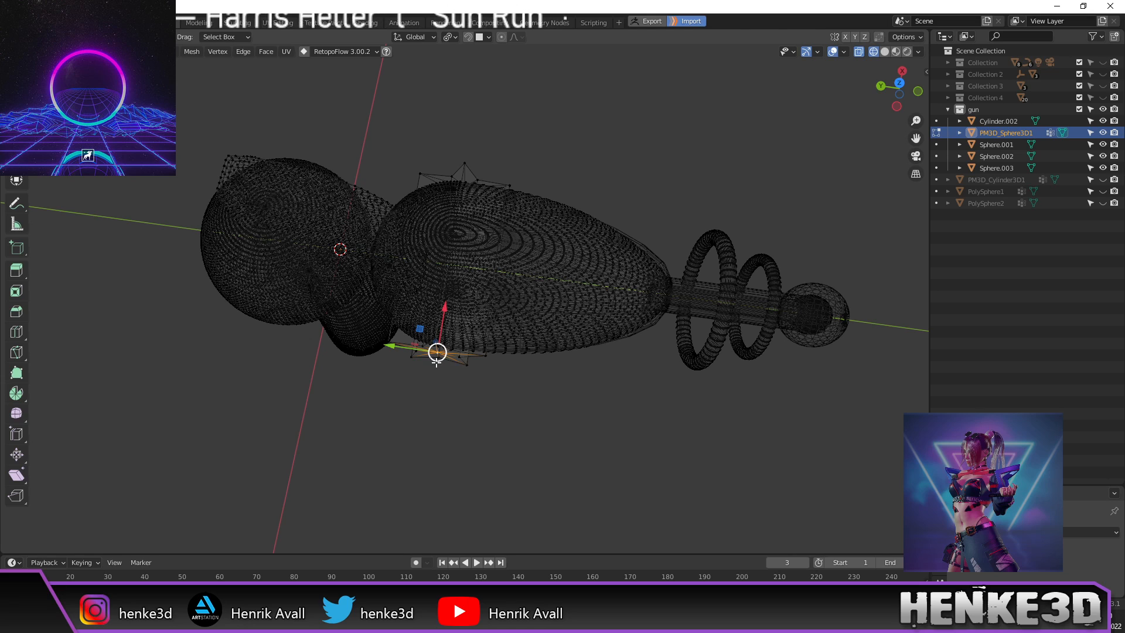
{"action": "key", "text": "l"}
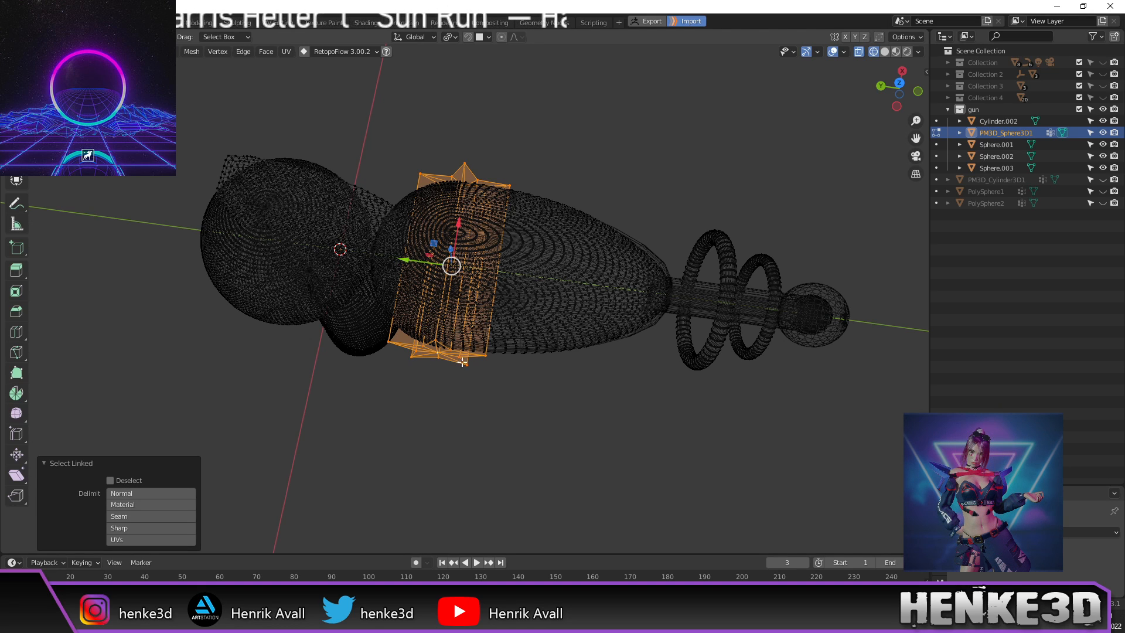
{"action": "middle_click_drag", "start_coordinate": [510, 345], "coordinate": [525, 392]}
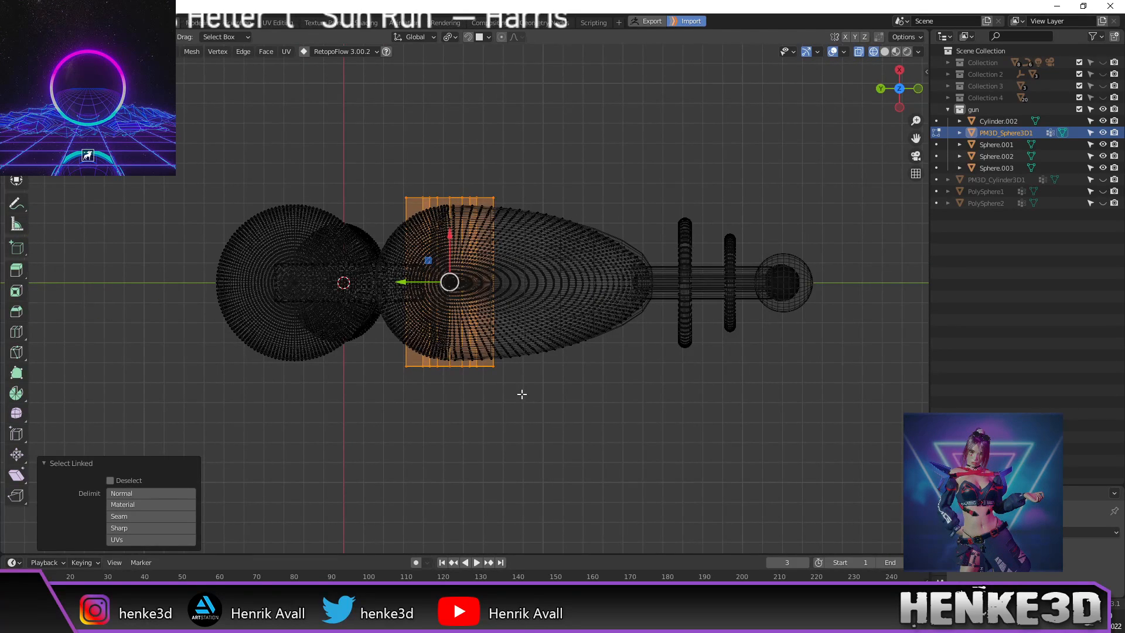
Step: Duplicate the band in place and separate it into its own object
{"action": "key", "text": "shift+d"}
{"action": "right_click", "coordinate": [647, 413]}
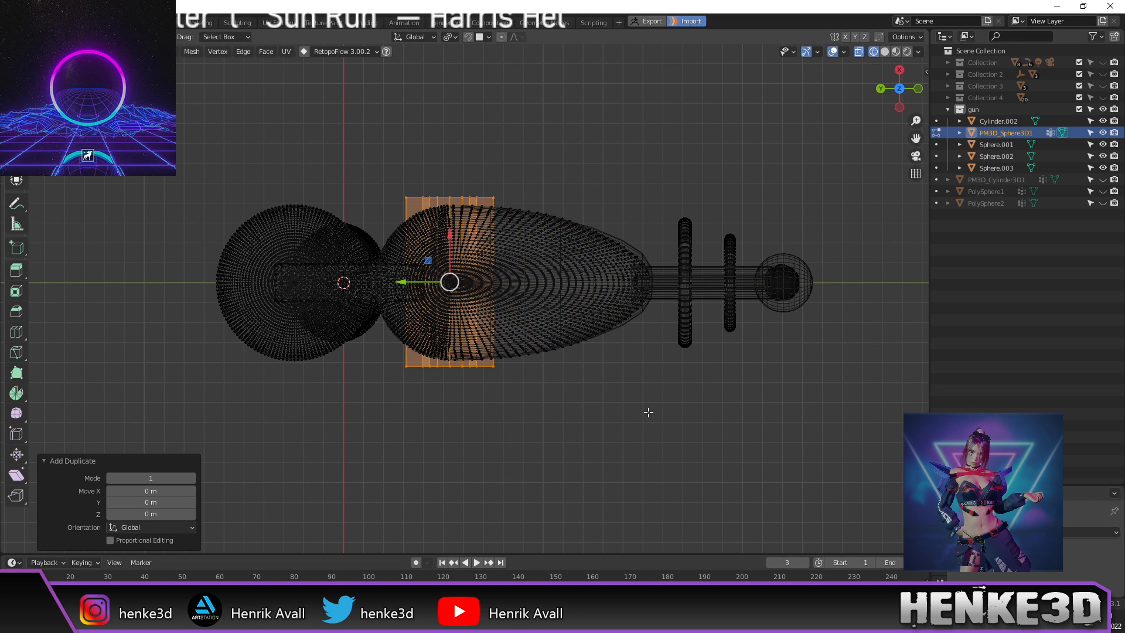
{"action": "key", "text": "p"}
{"action": "left_click", "coordinate": [648, 412]}
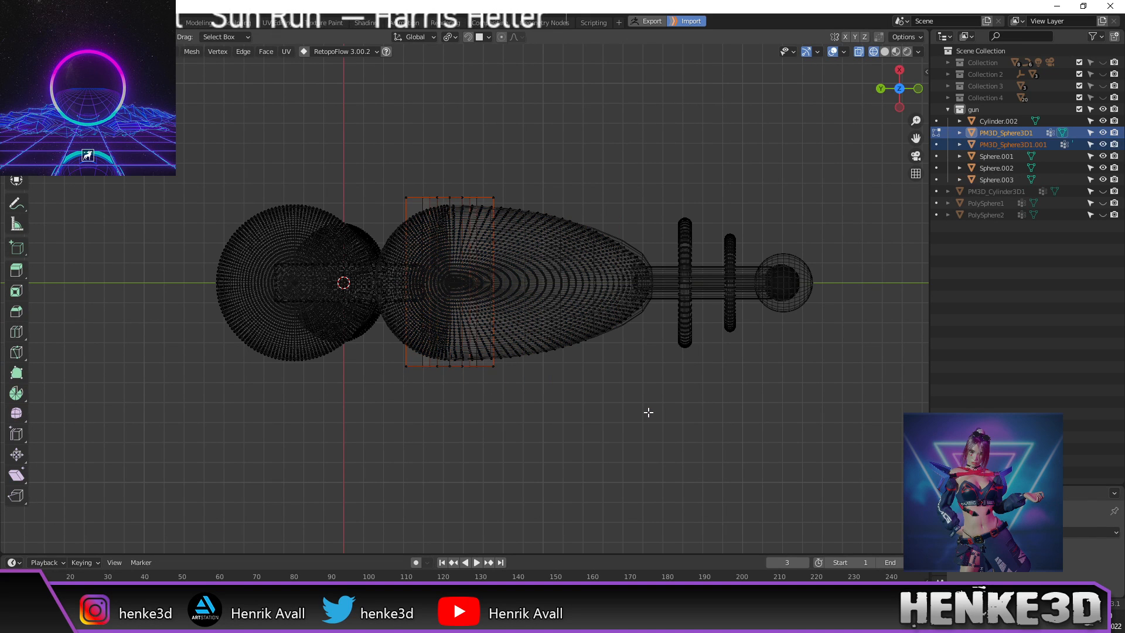
{"action": "key", "text": "Tab"}
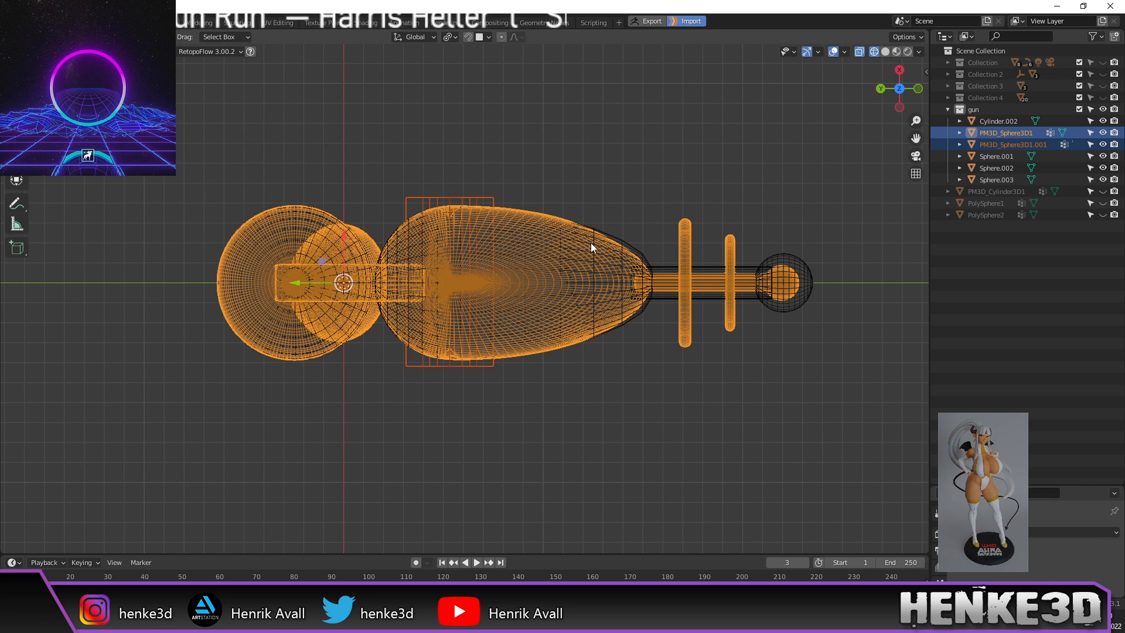
Step: Select Sphere.002 and the PM3D_Sphere3D1.001 star, orbit to a side view, then deselect
{"action": "left_click", "coordinate": [569, 238]}
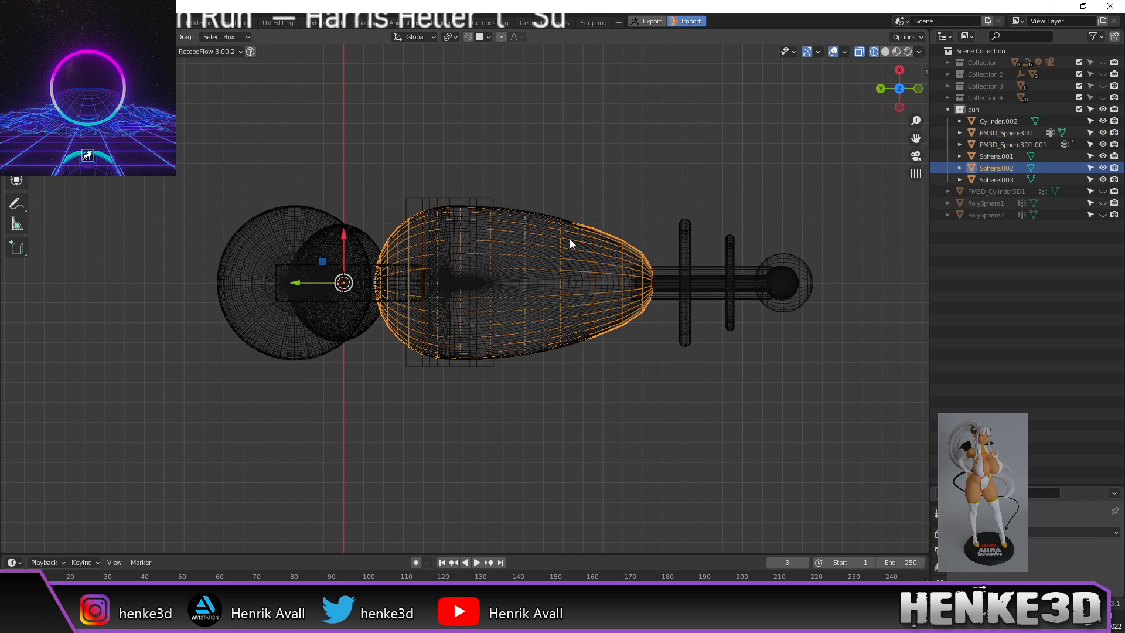
{"action": "left_click", "coordinate": [460, 210]}
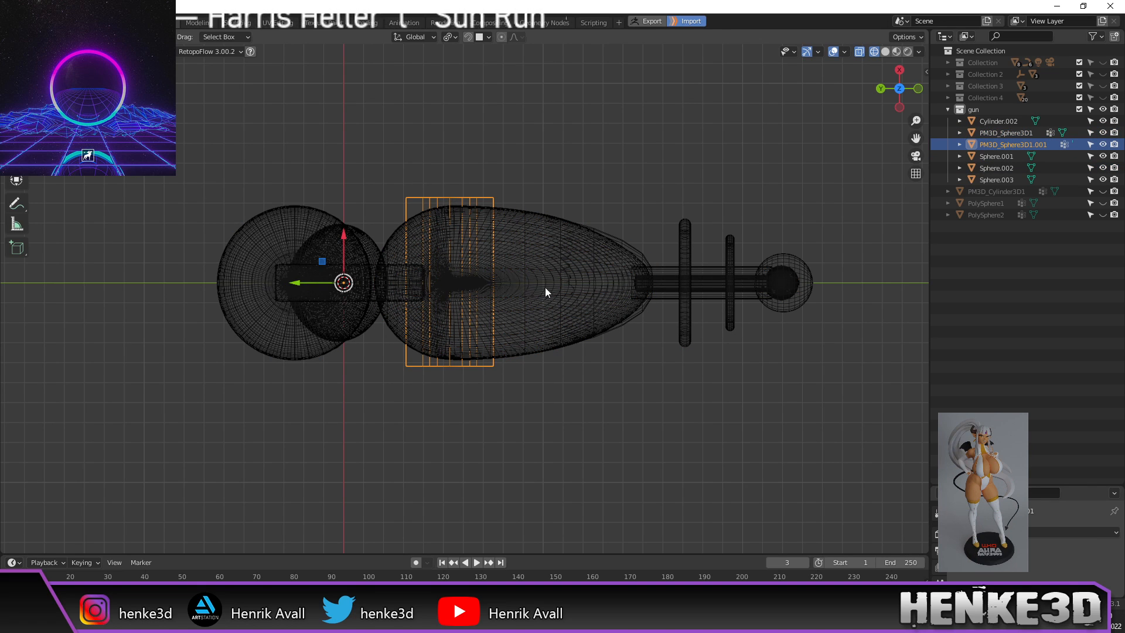
{"action": "middle_click_drag", "start_coordinate": [635, 354], "coordinate": [616, 231]}
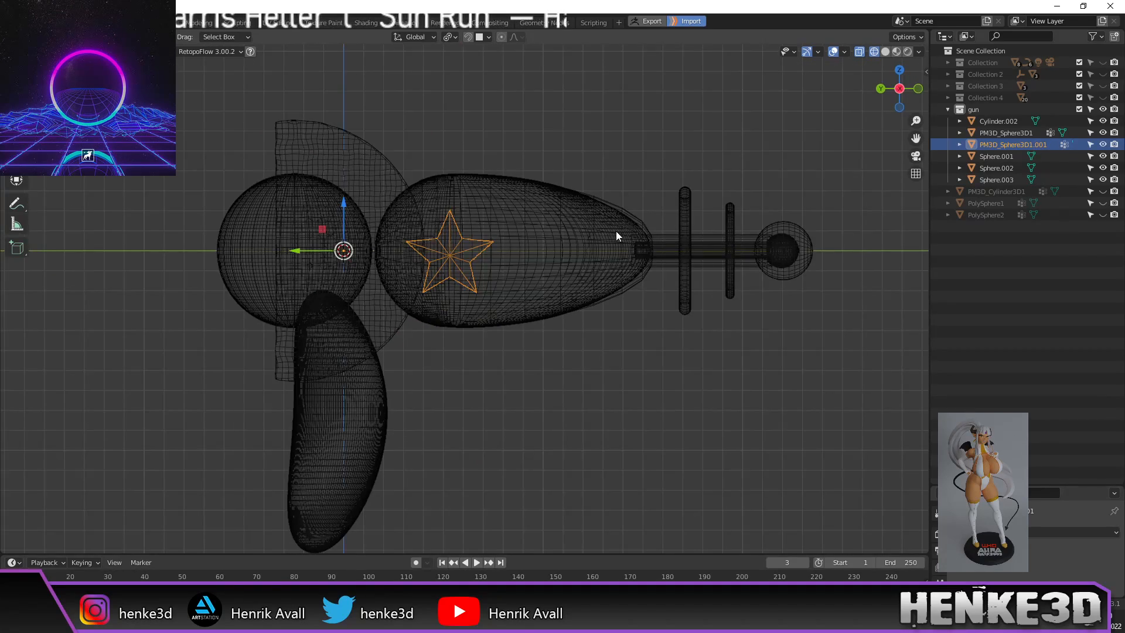
{"action": "scroll", "coordinate": [498, 256], "scroll_direction": "up", "scroll_amount": 2}
{"action": "middle_click_drag", "start_coordinate": [516, 263], "coordinate": [604, 259], "text": "shift"}
{"action": "scroll", "coordinate": [544, 242], "scroll_direction": "down", "scroll_amount": 2}
{"action": "middle_click_drag", "start_coordinate": [578, 315], "coordinate": [521, 273], "text": "shift"}
{"action": "left_click", "coordinate": [560, 254]}
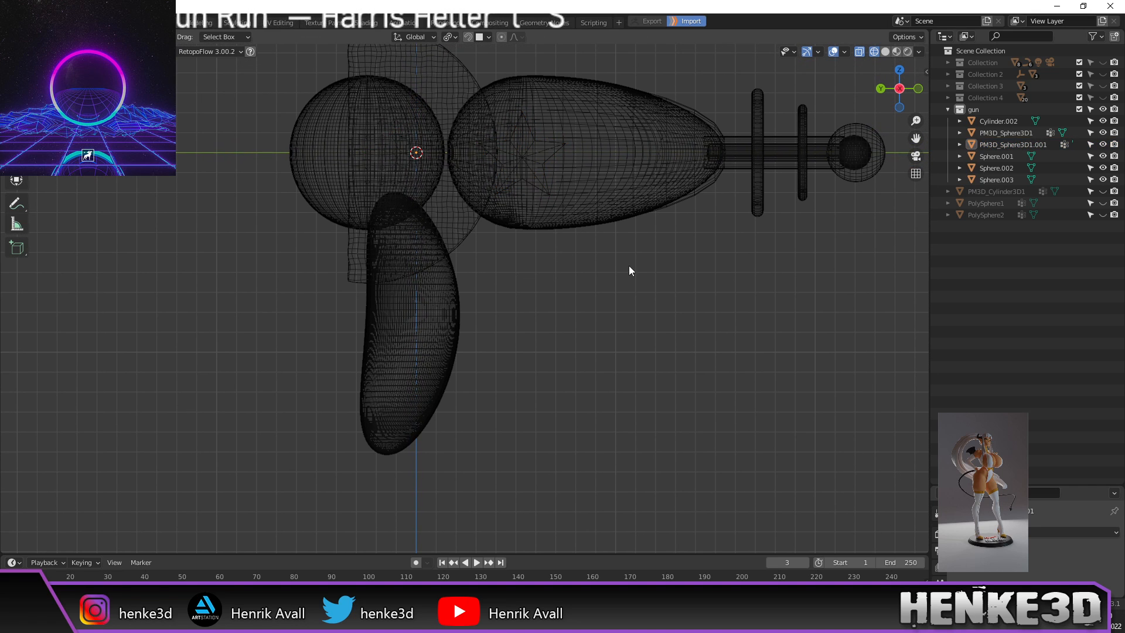
Step: Pan, zoom and orbit around the finished ray gun toward the barrel
{"action": "middle_click_drag", "start_coordinate": [629, 266], "coordinate": [520, 315], "text": "shift"}
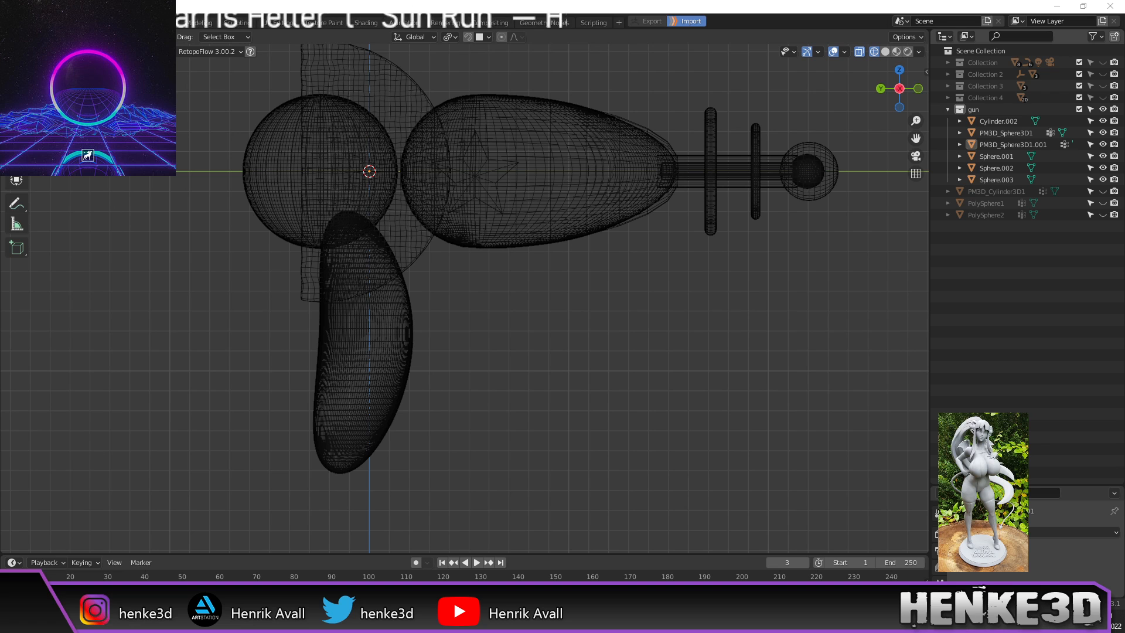
{"action": "scroll", "coordinate": [501, 349], "scroll_direction": "up", "scroll_amount": 1}
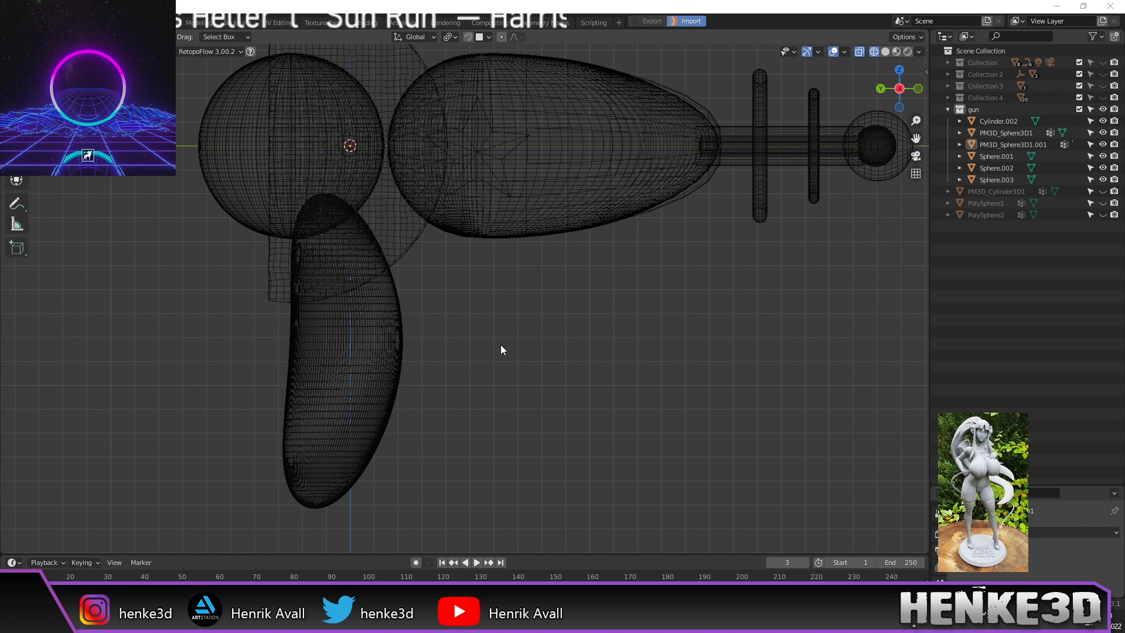
{"action": "scroll", "coordinate": [525, 332], "scroll_direction": "down", "scroll_amount": 2}
{"action": "middle_click_drag", "start_coordinate": [525, 332], "coordinate": [508, 344], "text": "shift"}
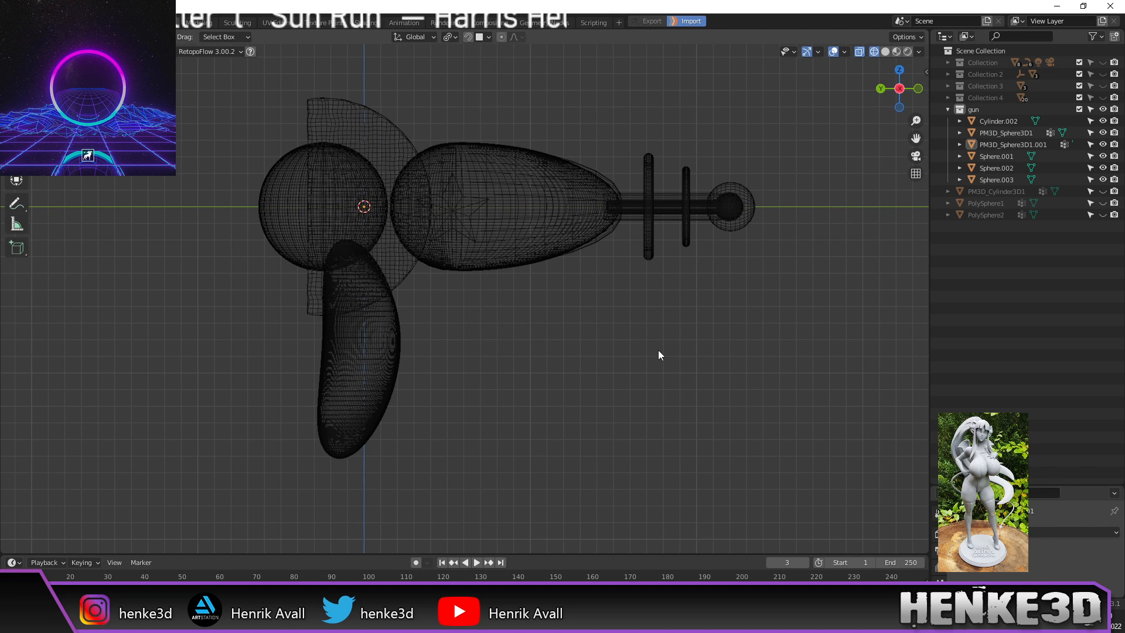
{"action": "mouse_move", "coordinate": [669, 327]}
{"action": "middle_mouse_down"}
{"action": "mouse_move", "coordinate": [593, 337]}
{"action": "mouse_move", "coordinate": [676, 326]}
{"action": "middle_mouse_up"}
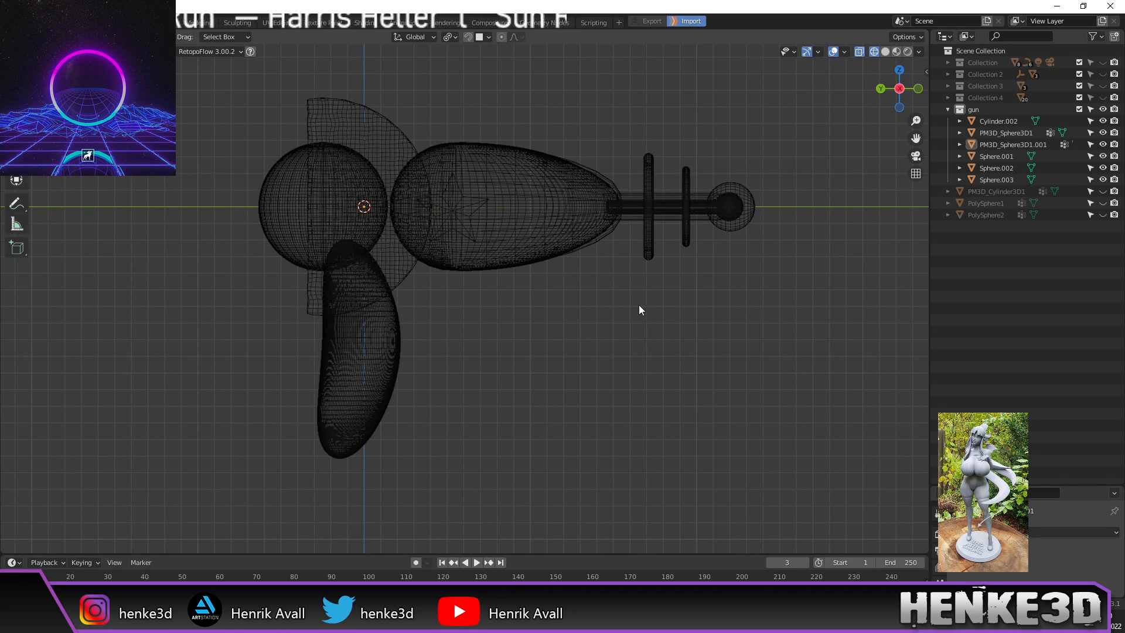
{"action": "scroll", "coordinate": [638, 310], "scroll_direction": "up", "scroll_amount": 2}
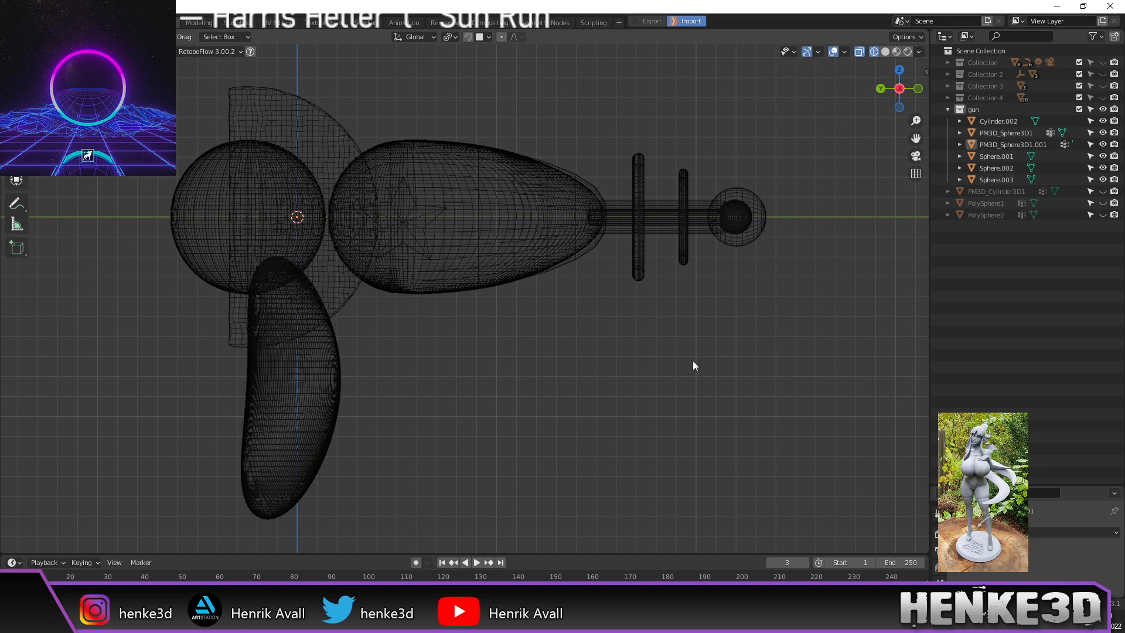
{"action": "middle_click_drag", "start_coordinate": [672, 320], "coordinate": [616, 318], "text": "shift"}
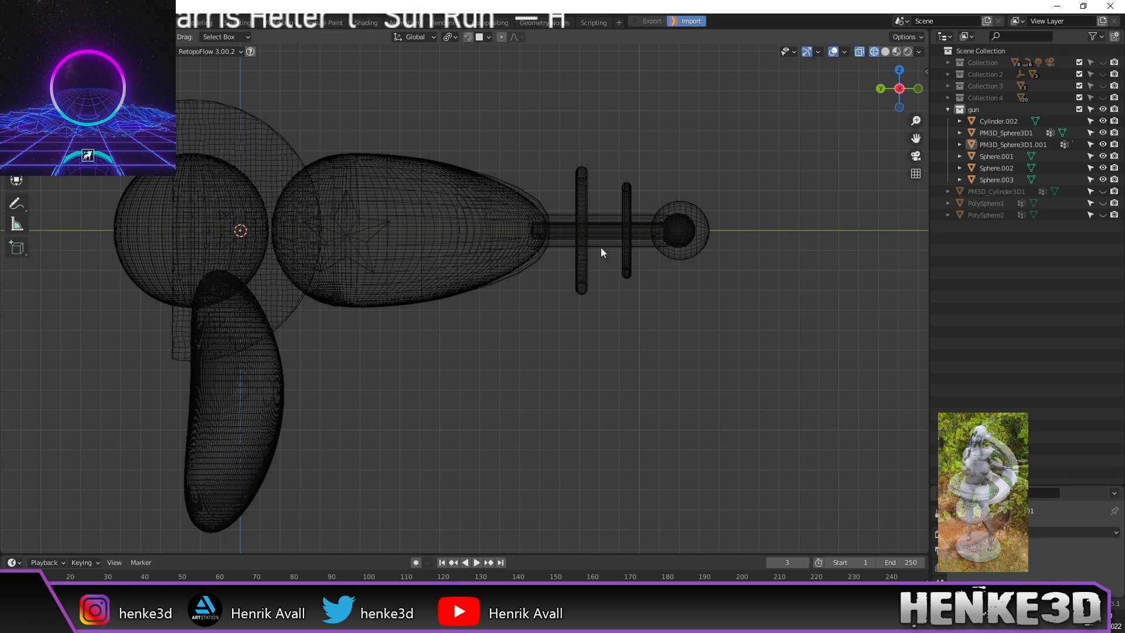
{"action": "scroll", "coordinate": [600, 248], "scroll_direction": "up", "scroll_amount": 2}
{"action": "scroll", "coordinate": [674, 231], "scroll_direction": "down", "scroll_amount": 4}
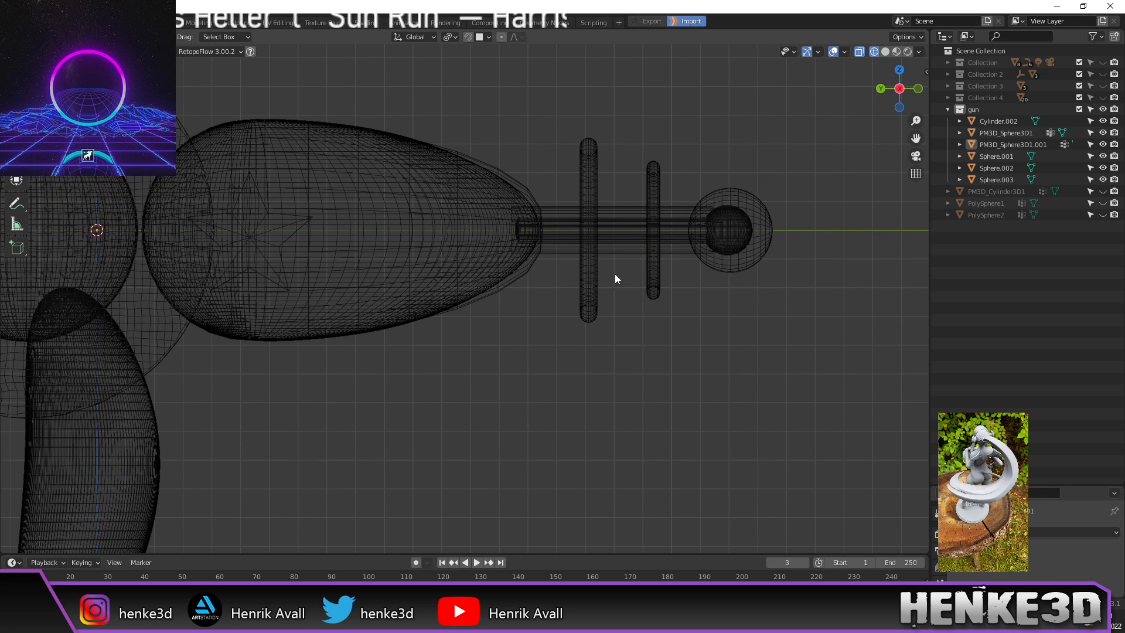
{"action": "middle_click_drag", "start_coordinate": [591, 323], "coordinate": [655, 286], "text": "shift"}
Step: Add a cylinder, frame it and rotate it 90° onto its side
{"action": "key", "text": "shift+a"}
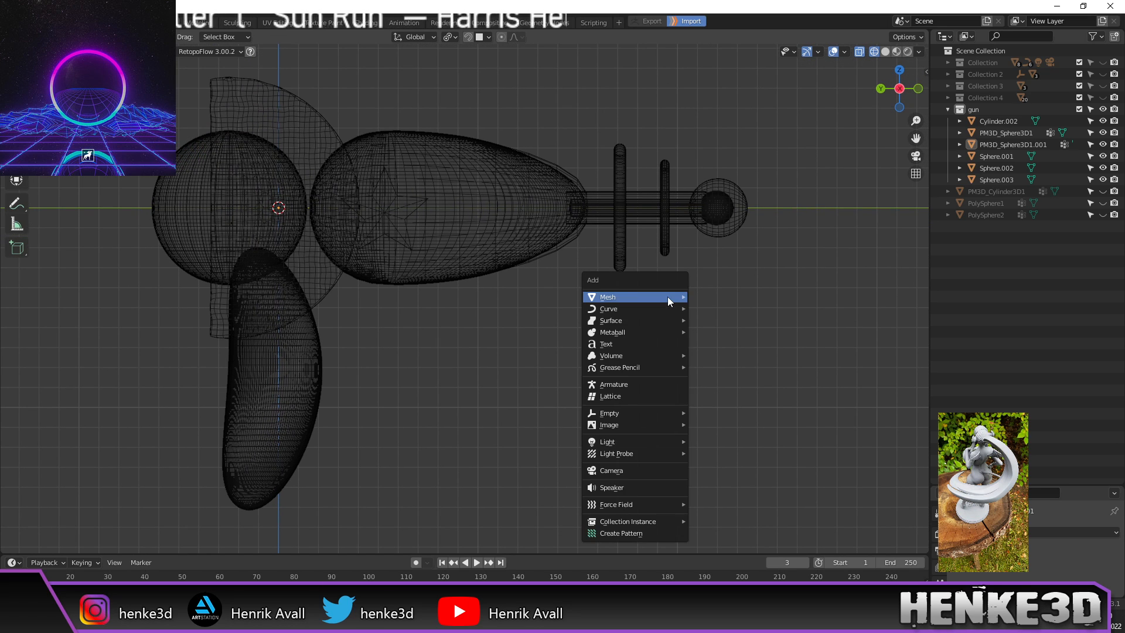
{"action": "mouse_move", "coordinate": [667, 298]}
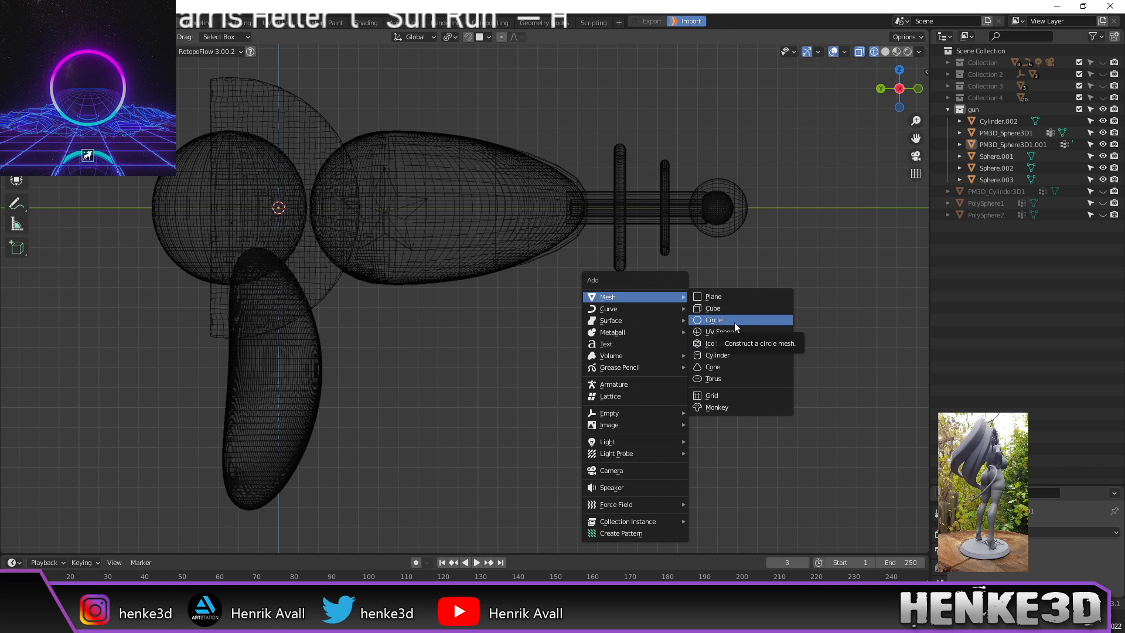
{"action": "left_click", "coordinate": [739, 353]}
{"action": "key", "text": "KP_Decimal"}
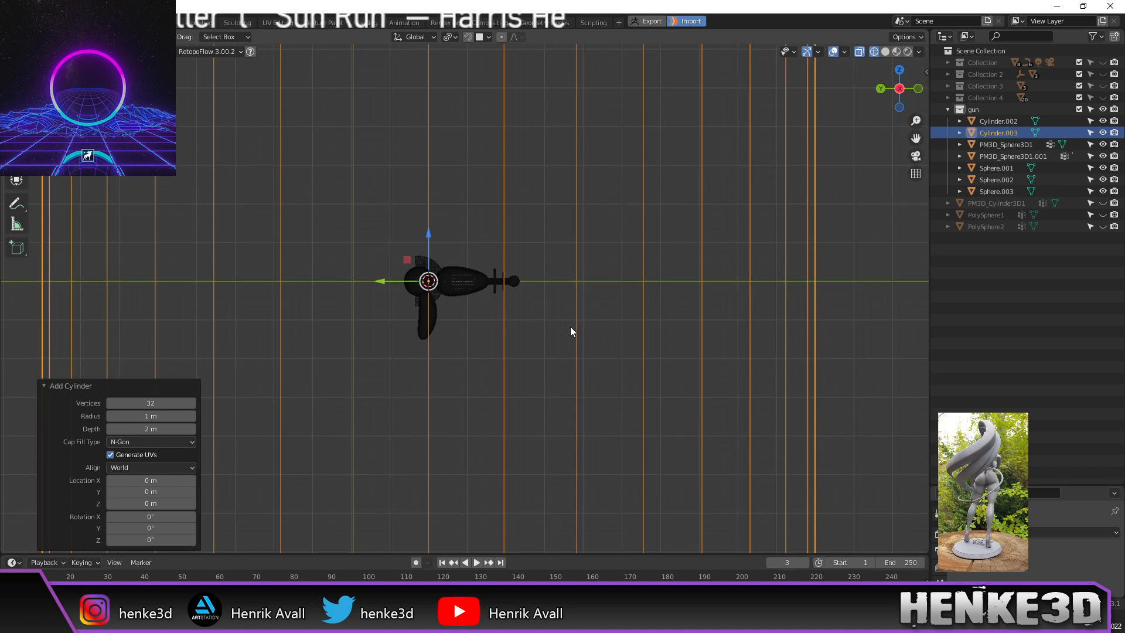
{"action": "scroll", "coordinate": [570, 332], "scroll_direction": "up", "scroll_amount": 1}
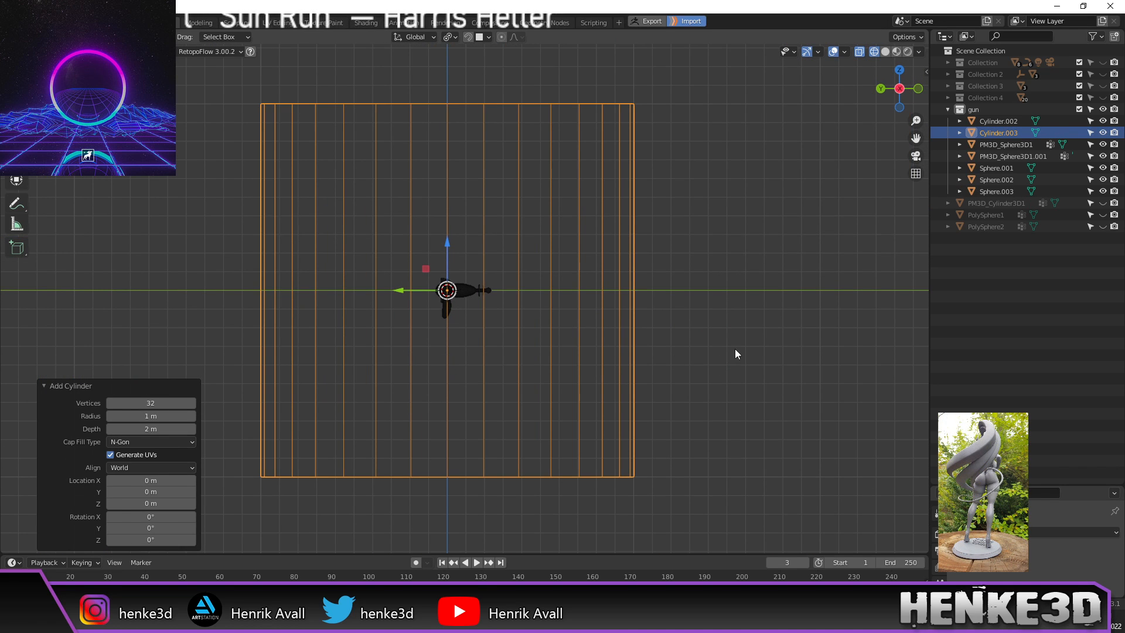
{"action": "key", "text": "r"}
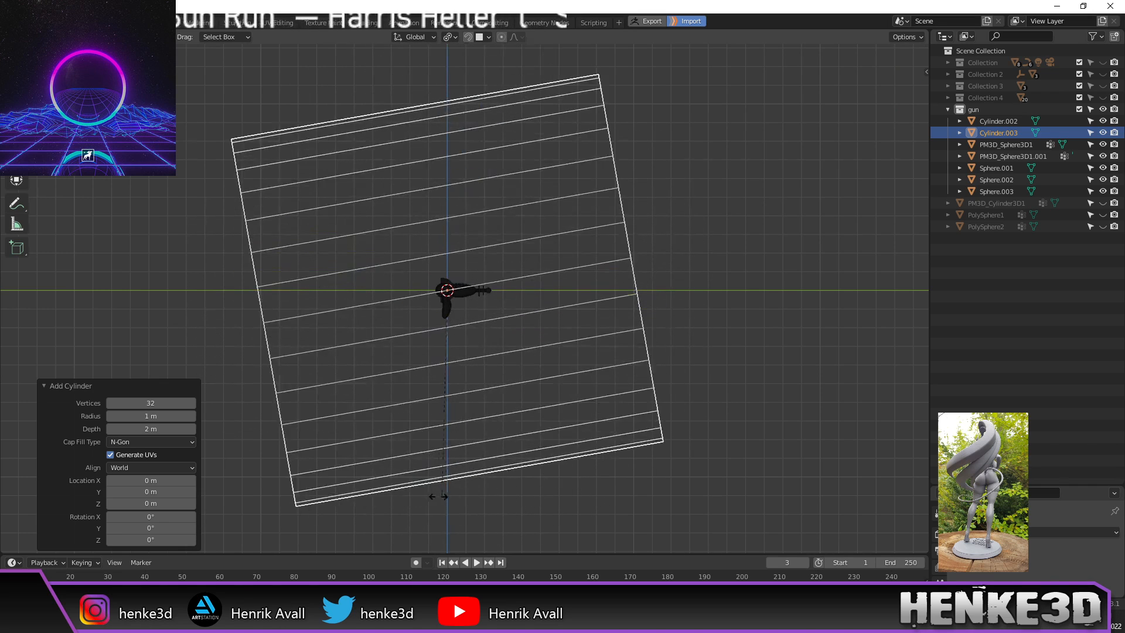
{"action": "left_click", "coordinate": [406, 519]}
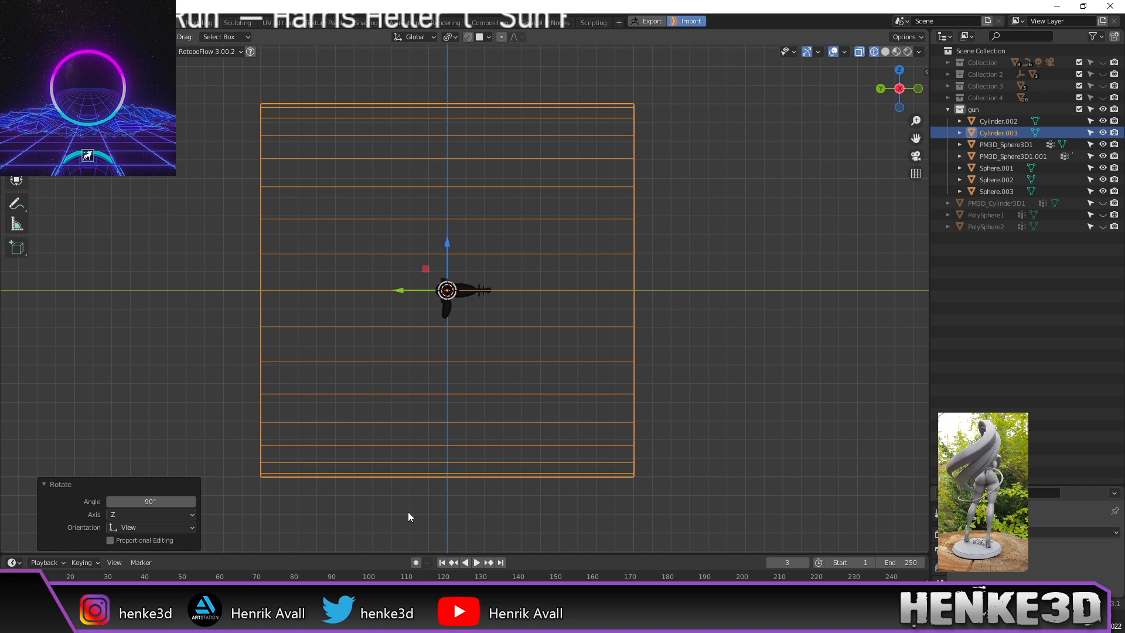
Step: Shrink the cylinder to 0.362, flatten it along Y, then scale it to 0.187
{"action": "key", "text": "s"}
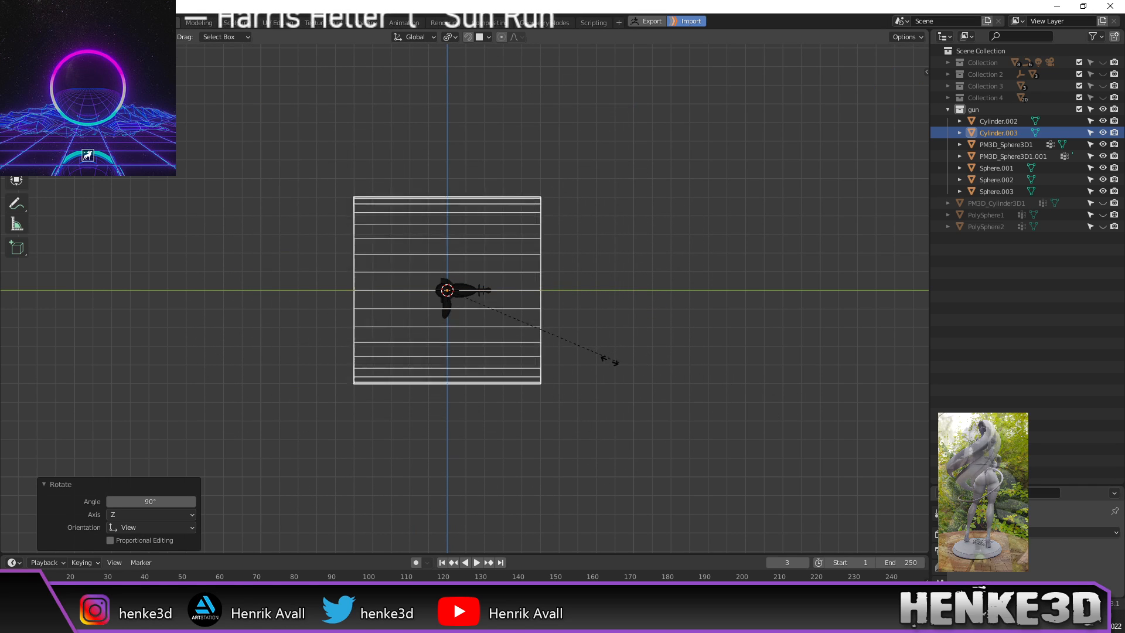
{"action": "left_click", "coordinate": [564, 357]}
{"action": "scroll", "coordinate": [566, 355], "scroll_direction": "up", "scroll_amount": 1}
{"action": "scroll", "coordinate": [572, 355], "scroll_direction": "up", "scroll_amount": 3}
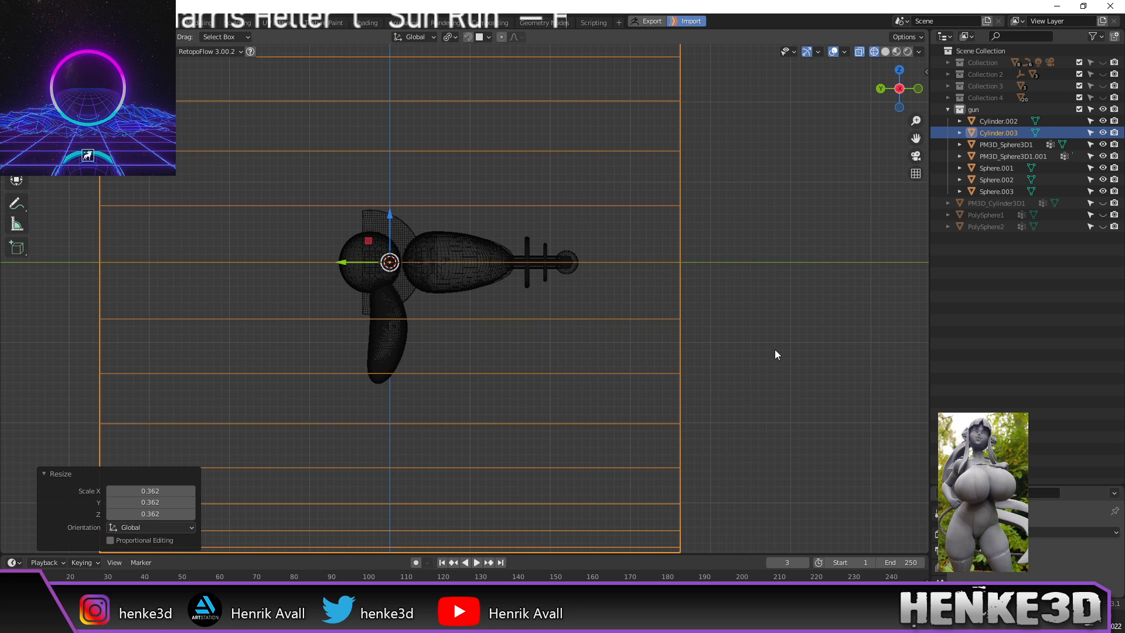
{"action": "key", "text": "s"}
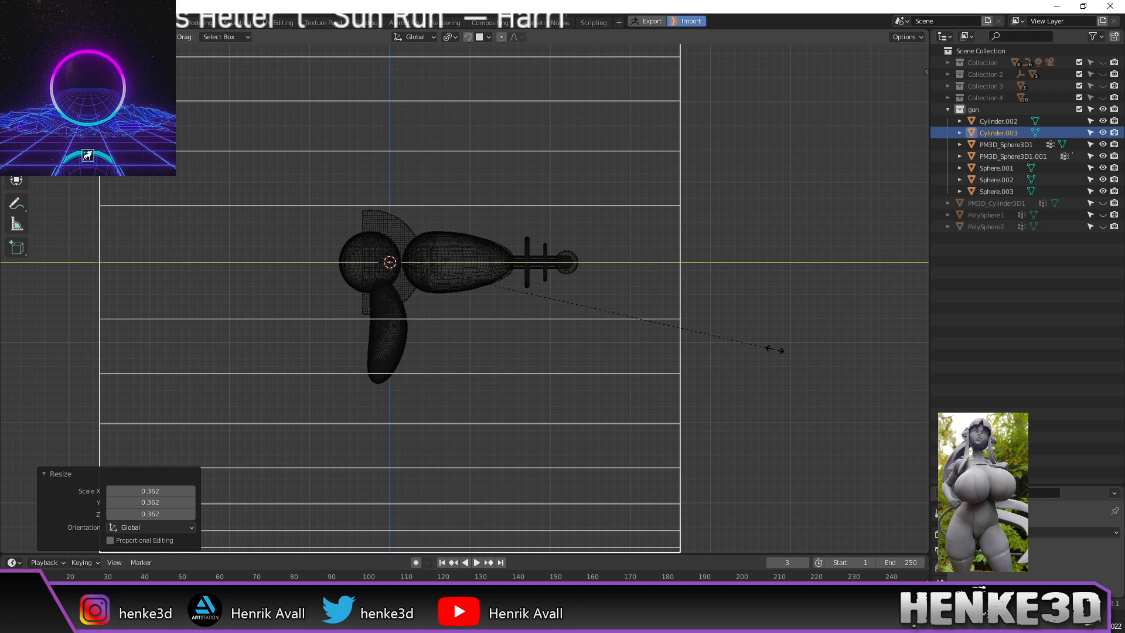
{"action": "left_click", "coordinate": [467, 307]}
{"action": "key", "text": "s"}
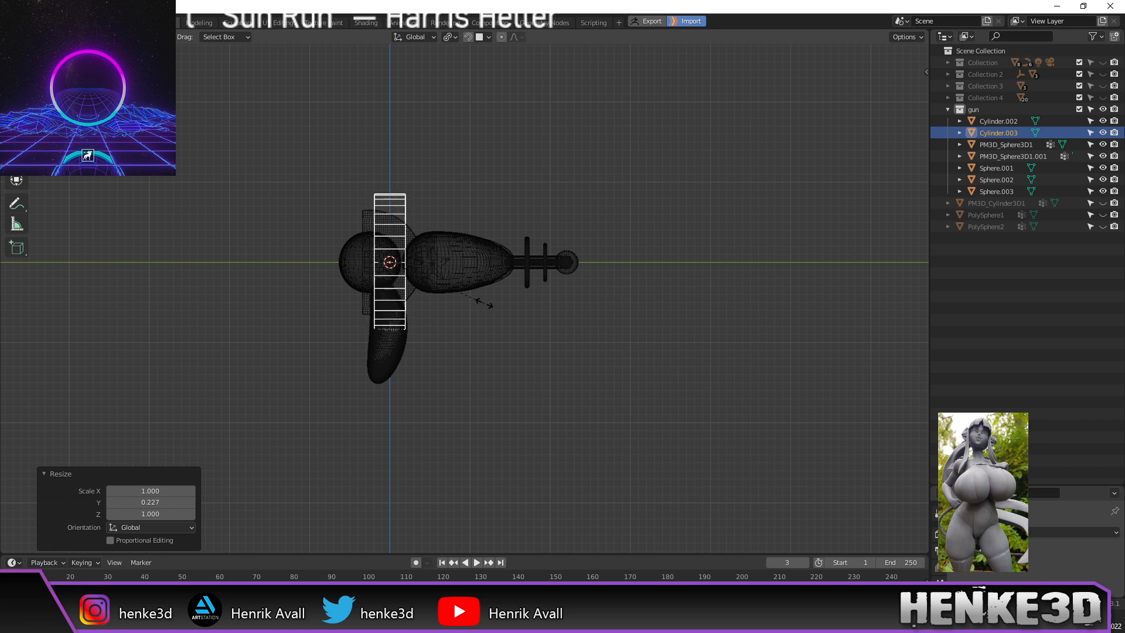
{"action": "left_click", "coordinate": [464, 298]}
{"action": "scroll", "coordinate": [464, 296], "scroll_direction": "up", "scroll_amount": 4}
{"action": "scroll", "coordinate": [459, 289], "scroll_direction": "up", "scroll_amount": 3}
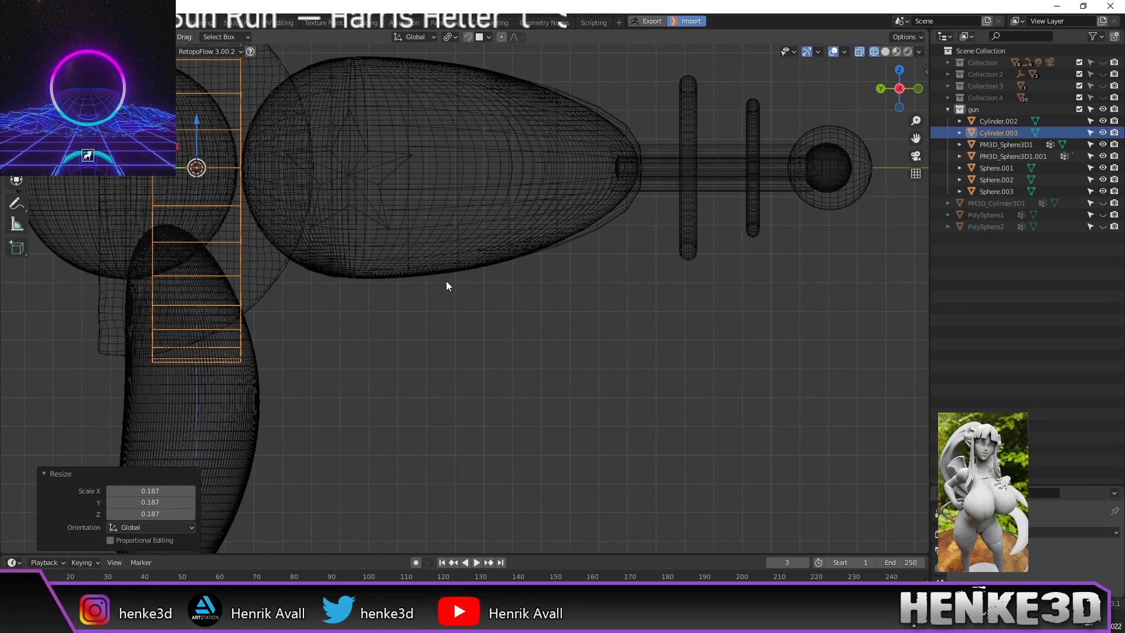
{"action": "scroll", "coordinate": [446, 280], "scroll_direction": "down", "scroll_amount": 2}
{"action": "scroll", "coordinate": [455, 329], "scroll_direction": "up", "scroll_amount": 1}
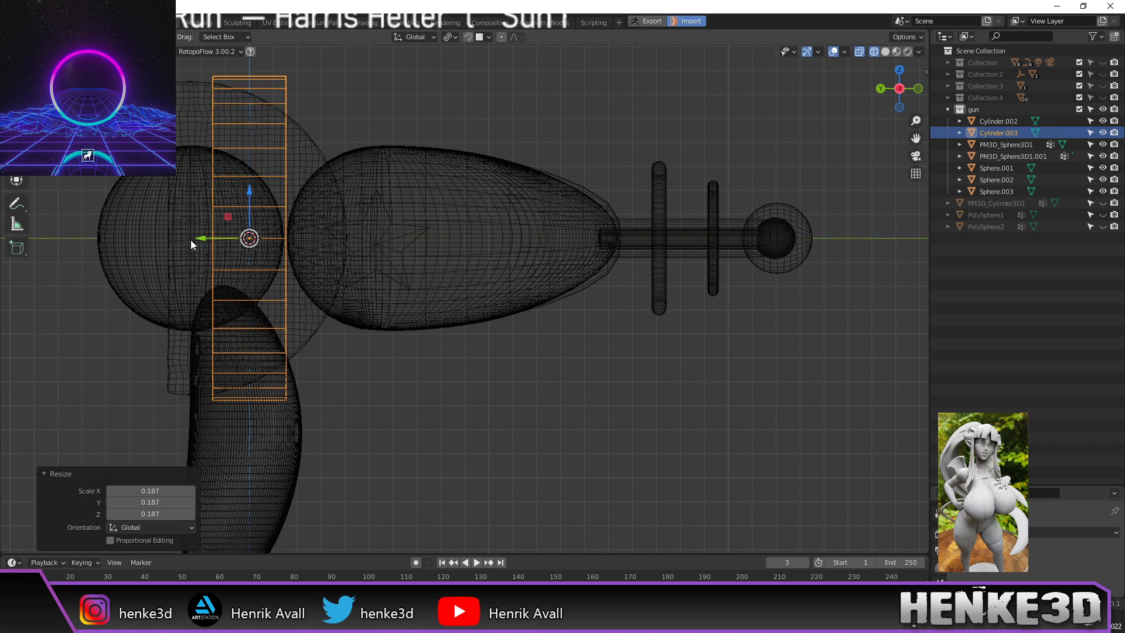
Step: Place the band on the first barrel ring by moving its mesh 0.16947 m along Y
{"action": "key", "text": "g"}
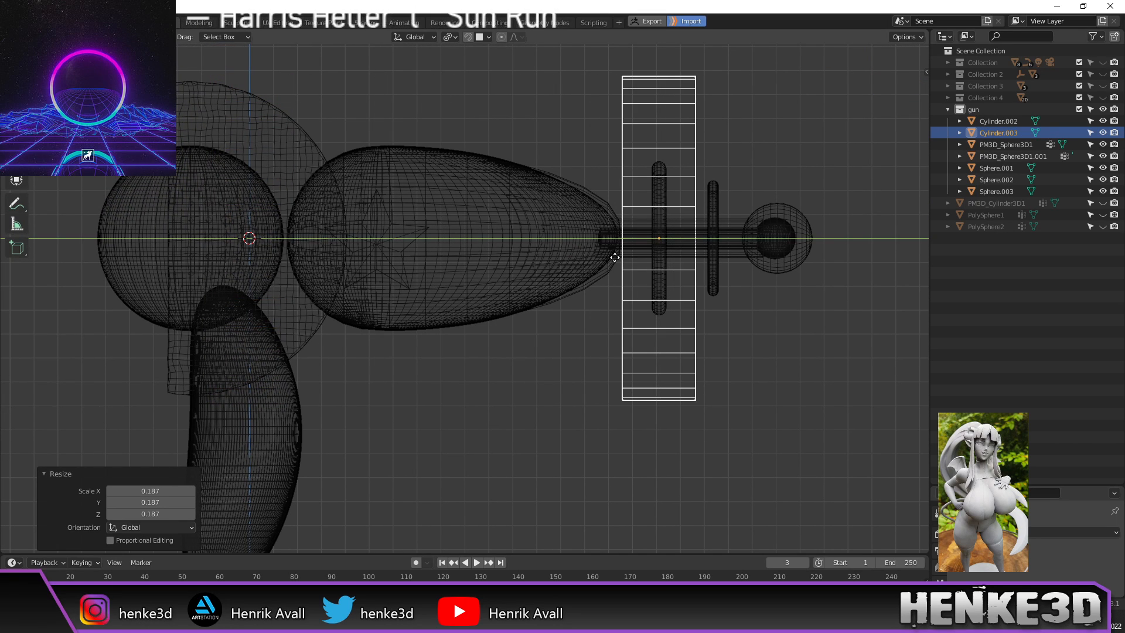
{"action": "left_click", "coordinate": [609, 263]}
{"action": "scroll", "coordinate": [598, 296], "scroll_direction": "up", "scroll_amount": 5}
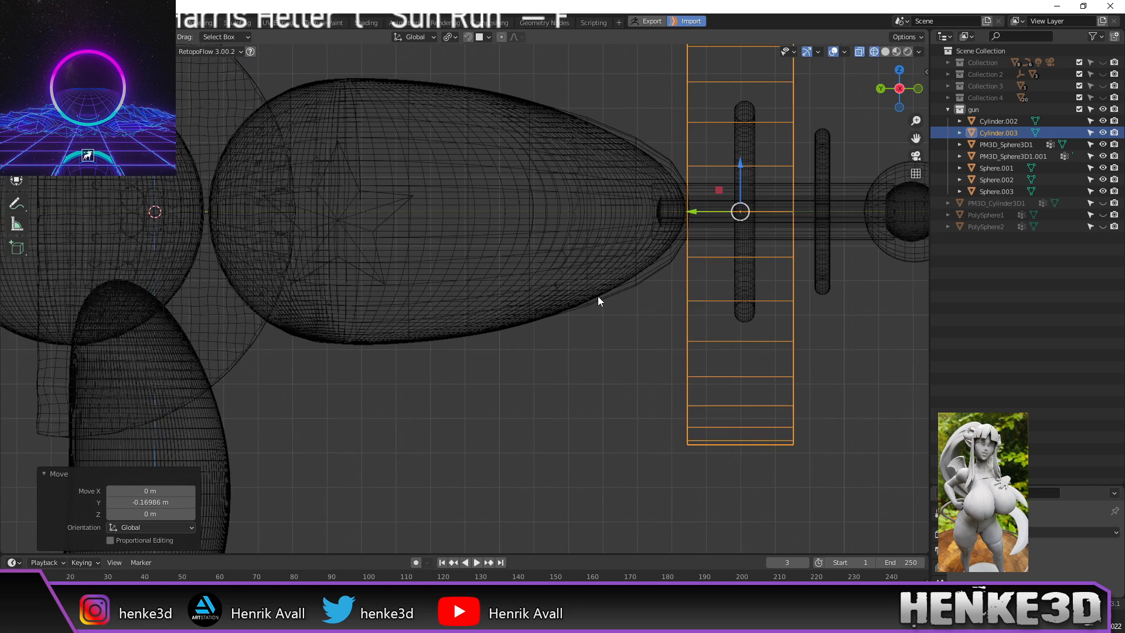
{"action": "middle_click_drag", "start_coordinate": [580, 230], "coordinate": [460, 285], "text": "shift"}
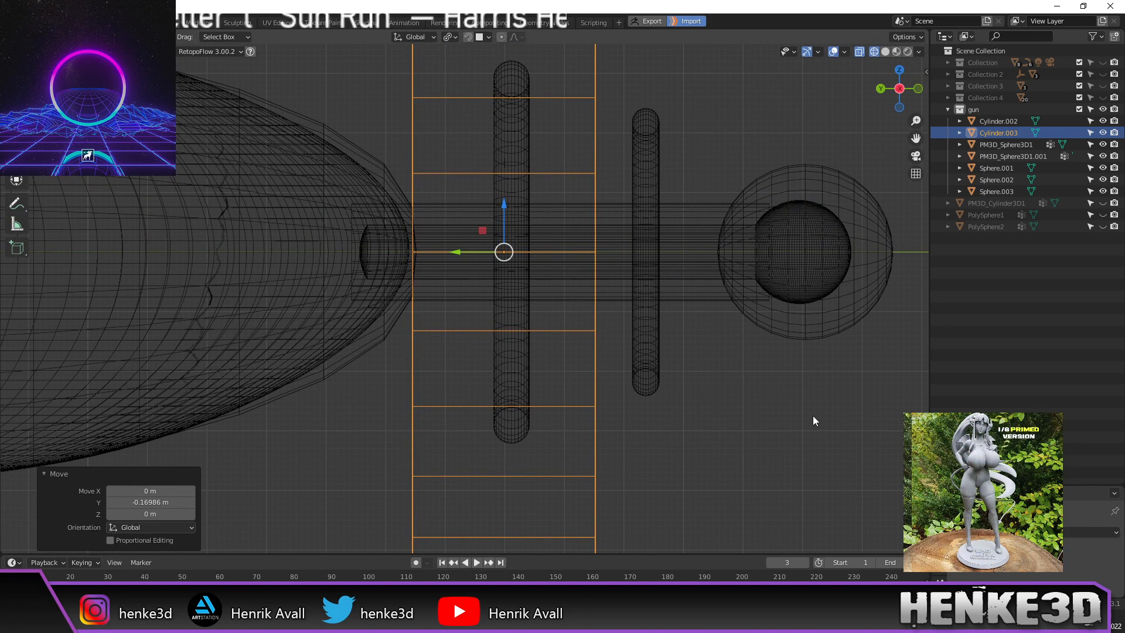
{"action": "key", "text": "ctrl+z"}
{"action": "scroll", "coordinate": [652, 398], "scroll_direction": "down", "scroll_amount": 6}
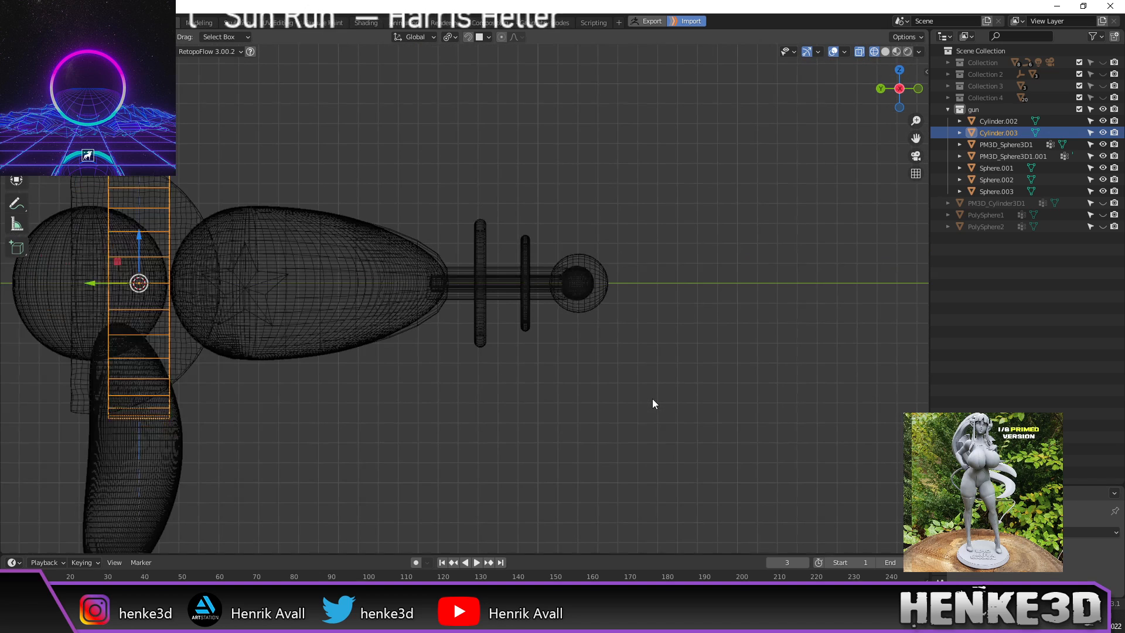
{"action": "key", "text": "Tab"}
{"action": "left_click_drag", "start_coordinate": [101, 277], "coordinate": [529, 309]}
Step: Scale Cylinder.003 to 0.474 and nudge it −0.001653 m along Y
{"action": "scroll", "coordinate": [529, 308], "scroll_direction": "up", "scroll_amount": 4}
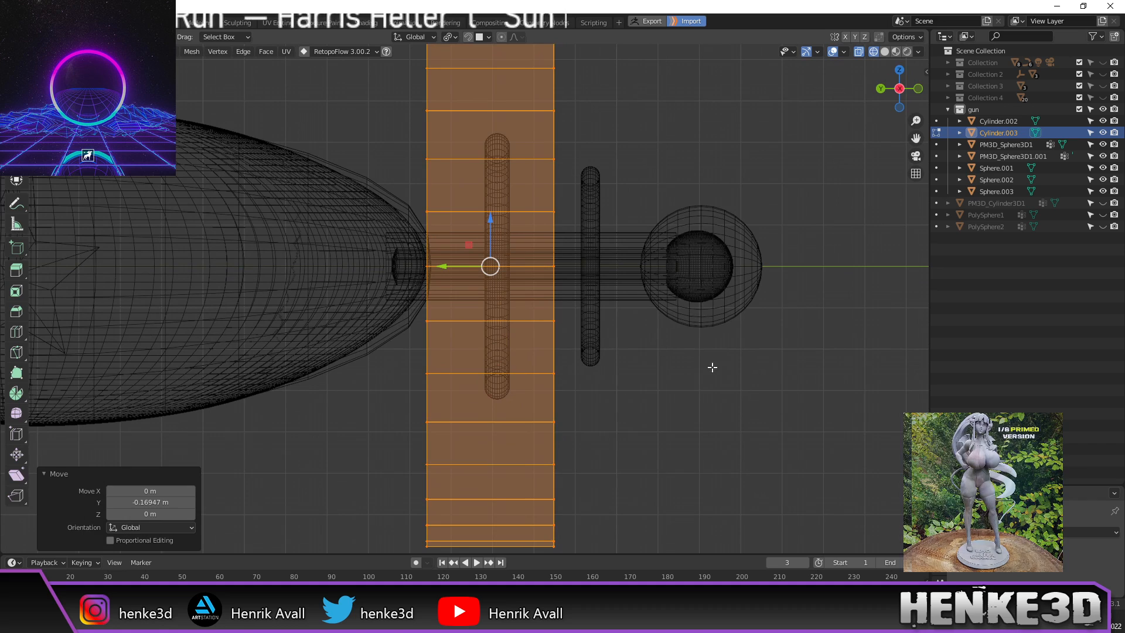
{"action": "key", "text": "s"}
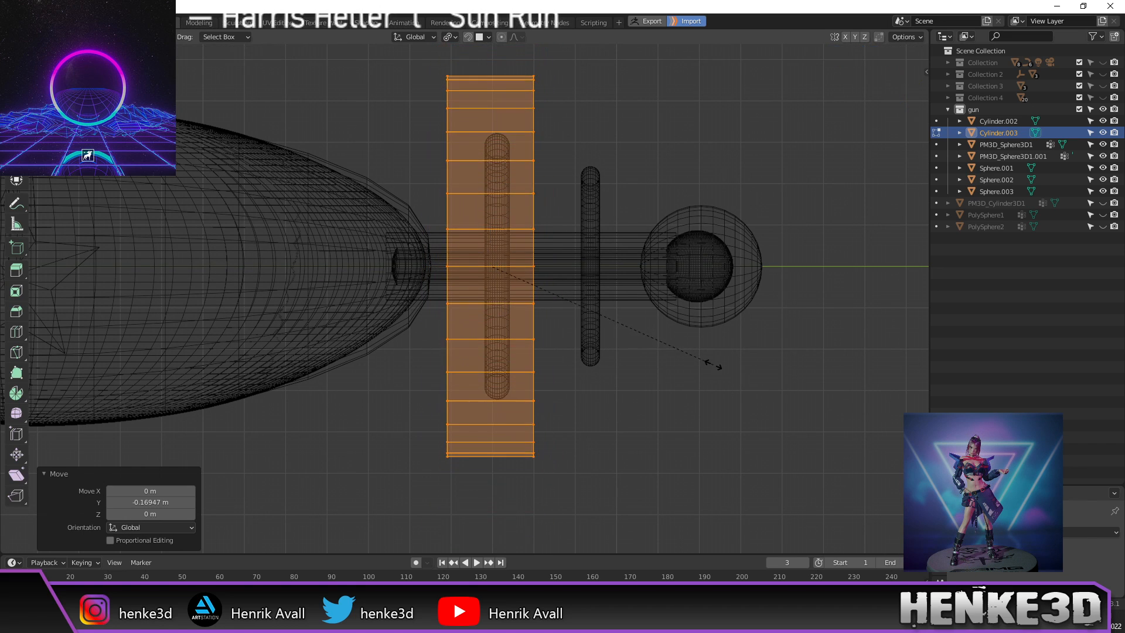
{"action": "left_click", "coordinate": [649, 327]}
{"action": "scroll", "coordinate": [445, 267], "scroll_direction": "up", "scroll_amount": 1}
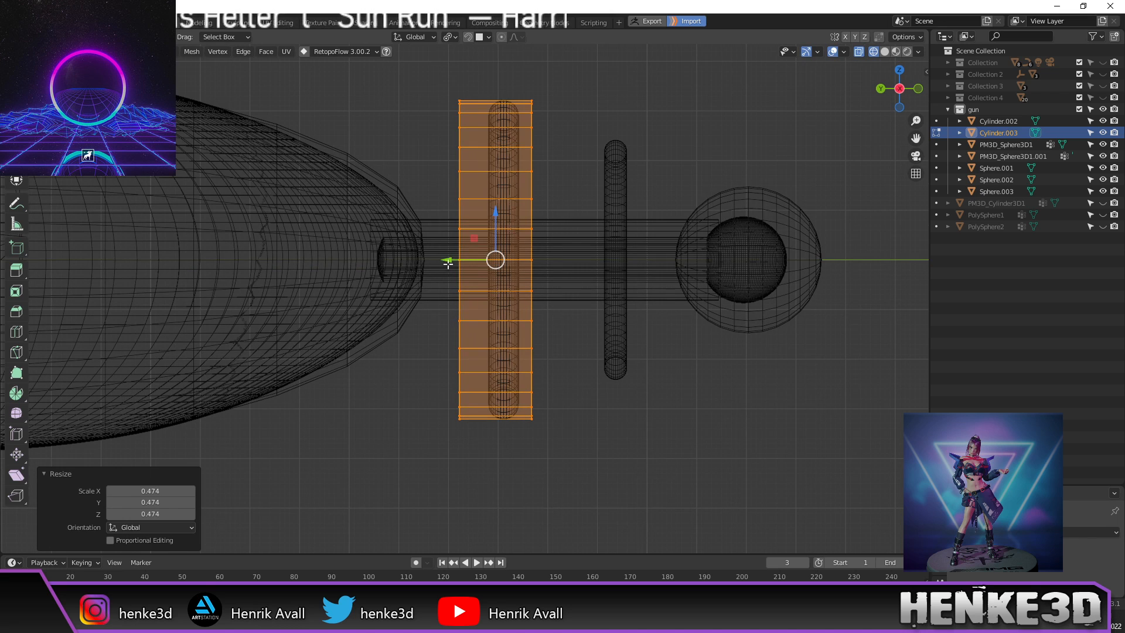
{"action": "left_click_drag", "start_coordinate": [453, 260], "coordinate": [461, 262]}
{"action": "middle_click_drag", "start_coordinate": [461, 262], "coordinate": [490, 253]}
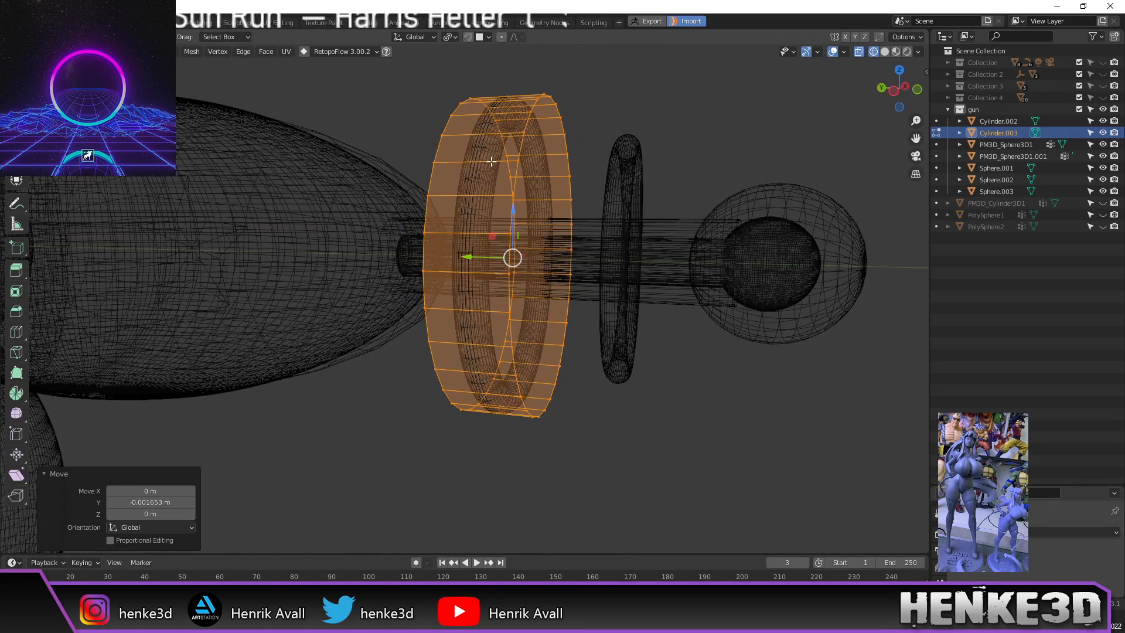
Step: Add a centred loop cut around the cylinder's middle and select the whole mesh
{"action": "middle_click_drag", "start_coordinate": [492, 159], "coordinate": [513, 162]}
{"action": "key", "text": "ctrl+r"}
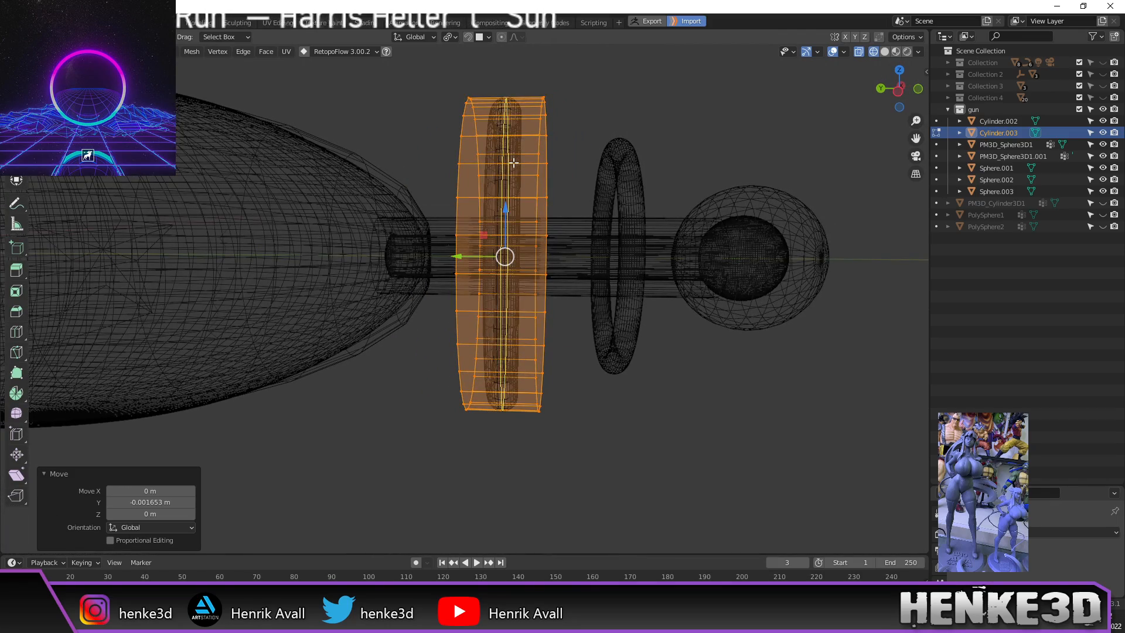
{"action": "left_click", "coordinate": [513, 162]}
{"action": "right_click", "coordinate": [519, 166]}
{"action": "middle_click_drag", "start_coordinate": [534, 172], "coordinate": [447, 158]}
{"action": "key", "text": "a"}
{"action": "middle_click_drag", "start_coordinate": [489, 197], "coordinate": [516, 182]}
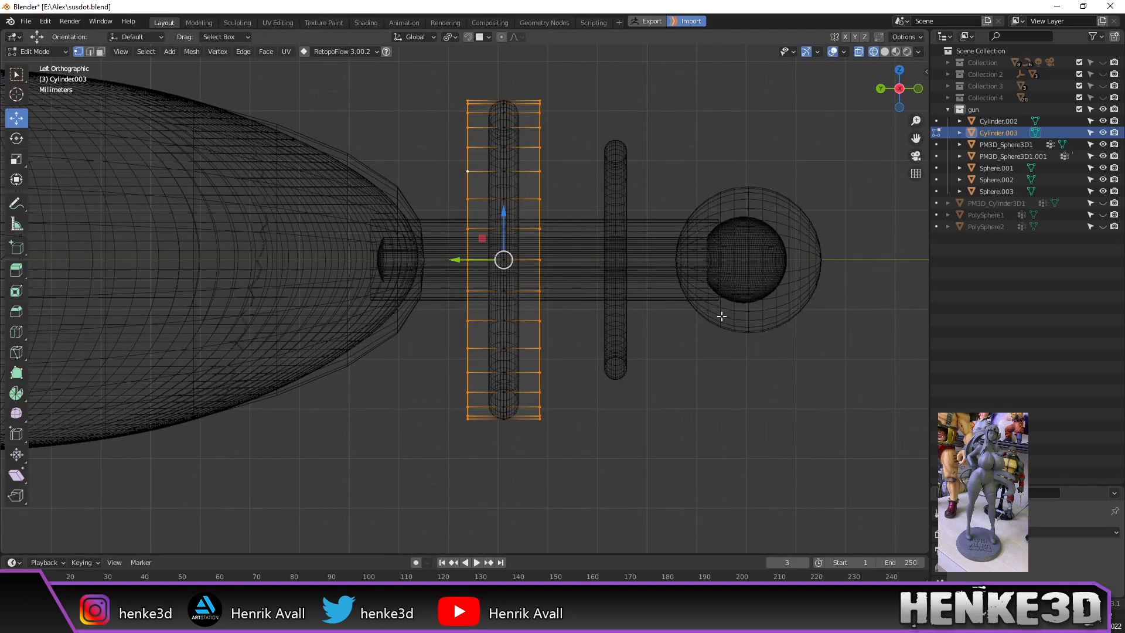
Step: Scale the cylinder mesh to 0.789, then scale it along the Y axis
{"action": "key", "text": "s"}
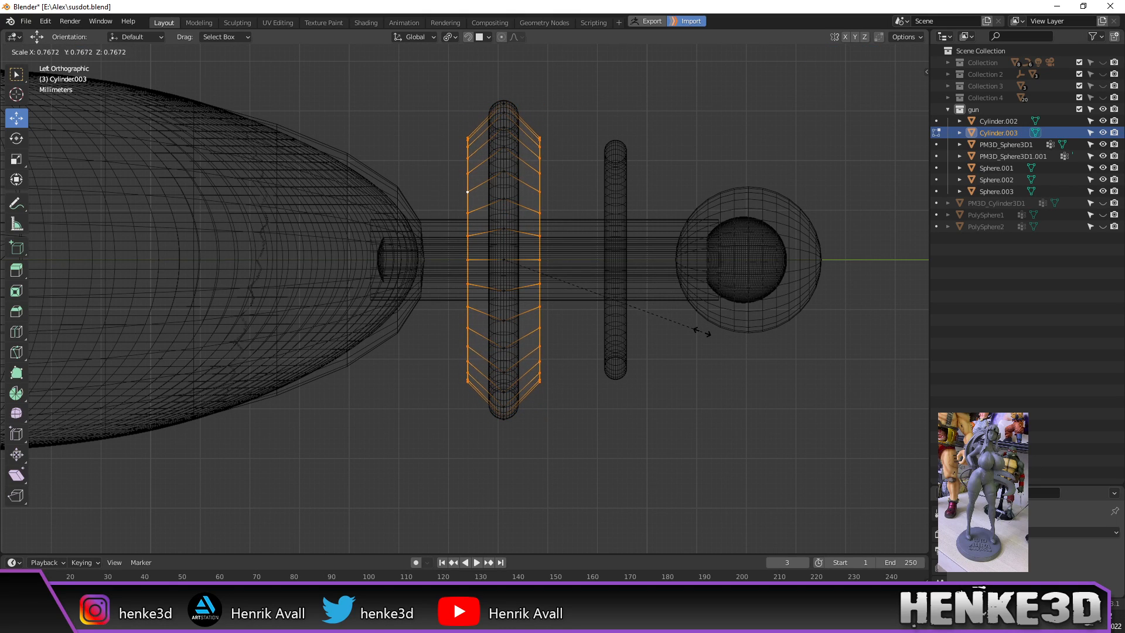
{"action": "left_click", "coordinate": [709, 332]}
{"action": "key", "text": "s"}
{"action": "key", "text": "y"}
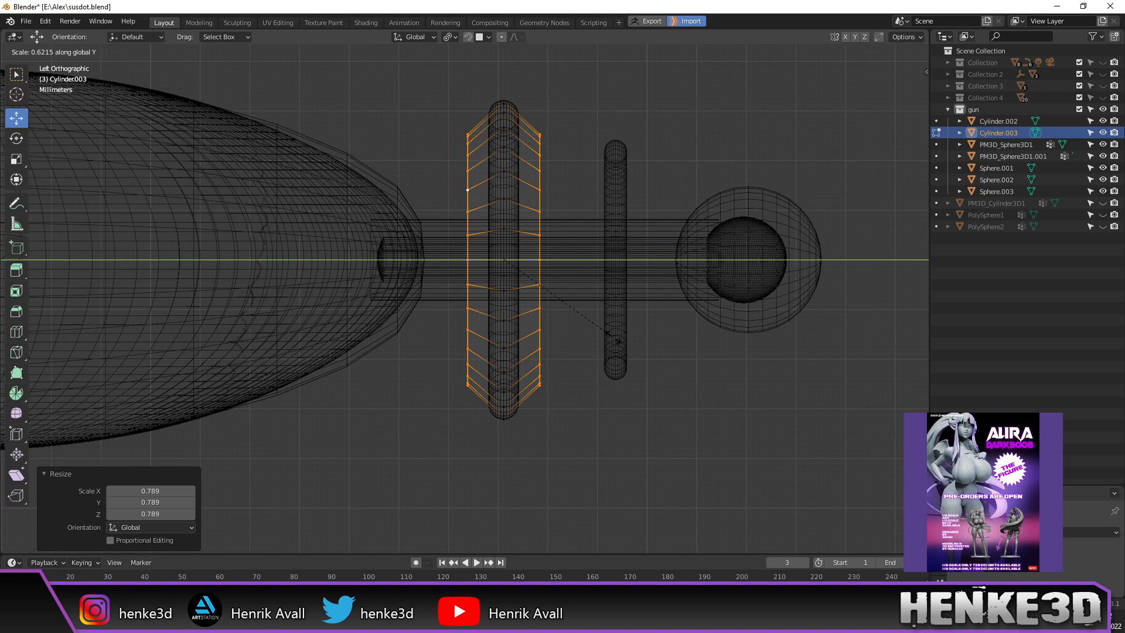
{"action": "left_click", "coordinate": [708, 384]}
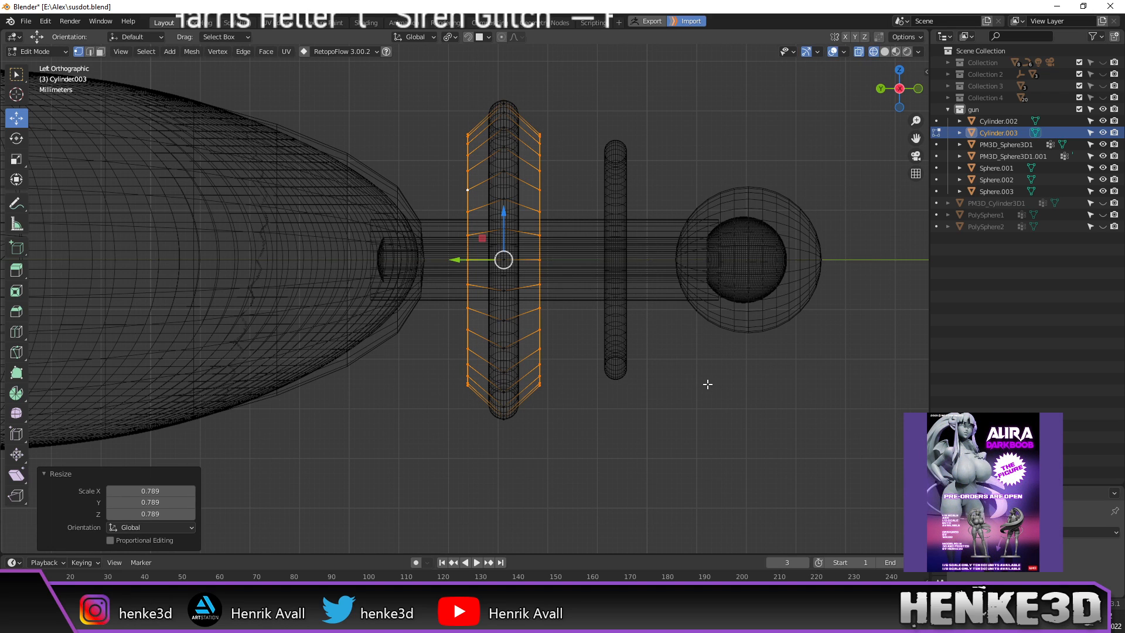
Step: Select the side edge loops and slide them inward along Y so the ring tapers
{"action": "left_click", "coordinate": [540, 252], "text": "alt"}
{"action": "left_click_drag", "start_coordinate": [504, 260], "coordinate": [450, 257]}
{"action": "left_click", "coordinate": [466, 223], "text": "alt"}
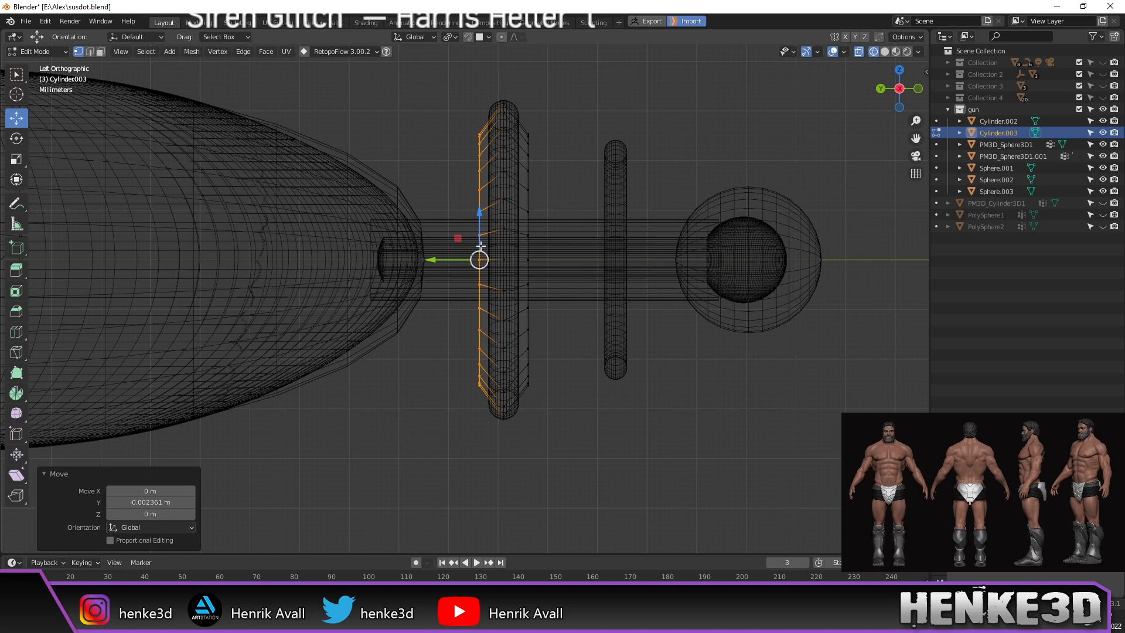
Step: Zoom in and shift the side edge loops along Y so they line up
{"action": "scroll", "coordinate": [481, 247], "scroll_direction": "up", "scroll_amount": 5}
{"action": "middle_click_drag", "start_coordinate": [601, 171], "coordinate": [525, 377], "text": "shift"}
{"action": "scroll", "coordinate": [526, 377], "scroll_direction": "up", "scroll_amount": 3}
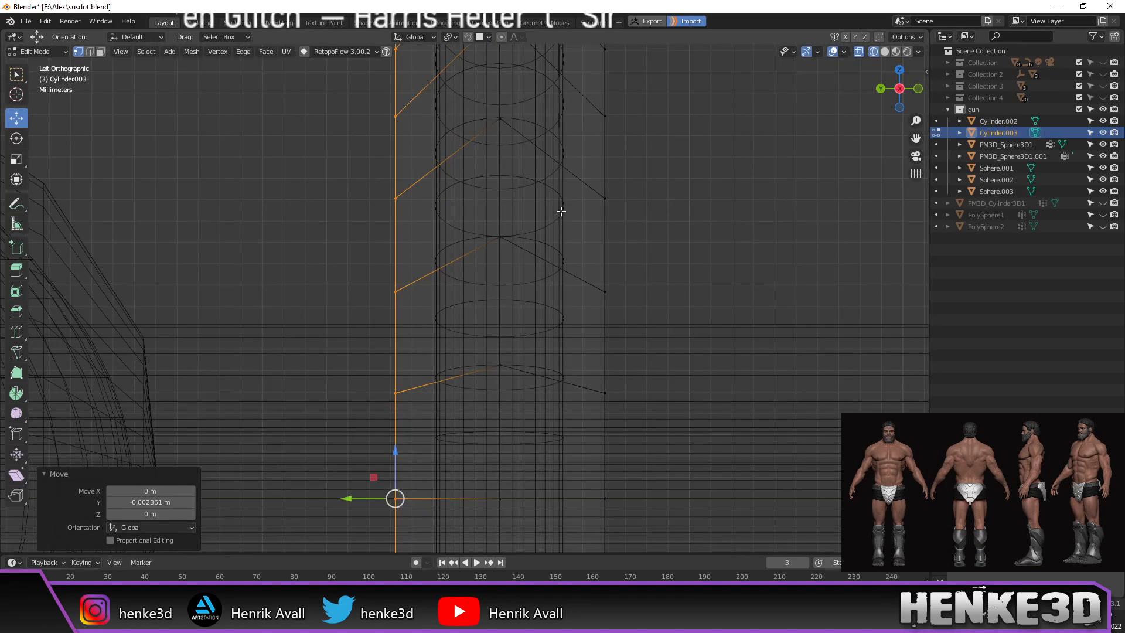
{"action": "middle_click_drag", "start_coordinate": [556, 225], "coordinate": [538, 329], "text": "shift"}
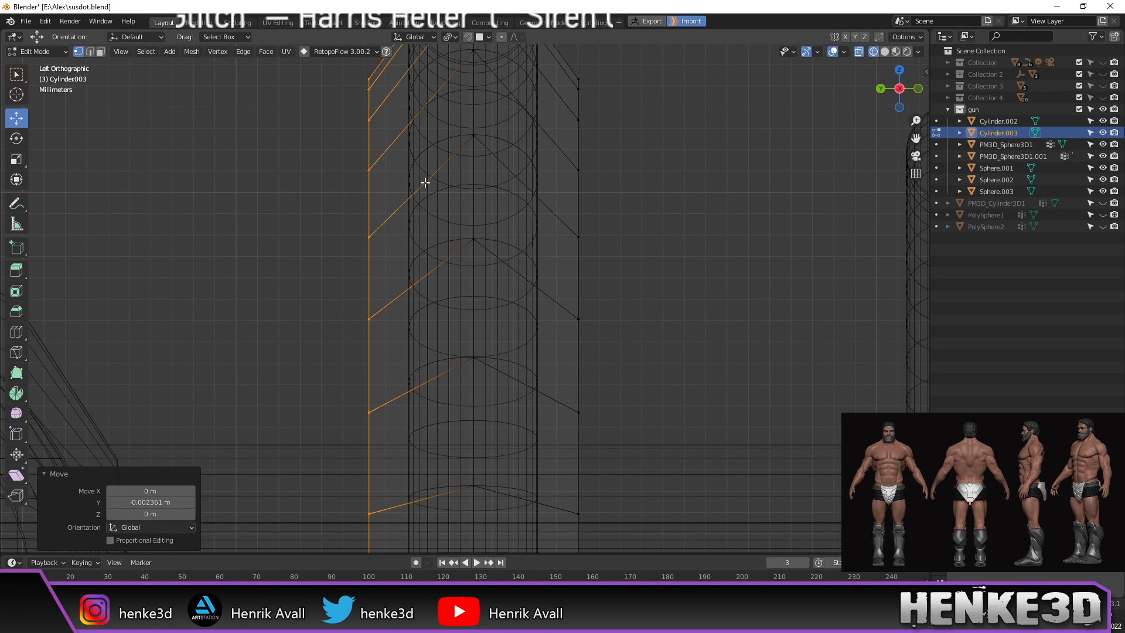
{"action": "scroll", "coordinate": [407, 358], "scroll_direction": "down", "scroll_amount": 1}
{"action": "middle_click_drag", "start_coordinate": [405, 358], "coordinate": [439, 277], "text": "shift"}
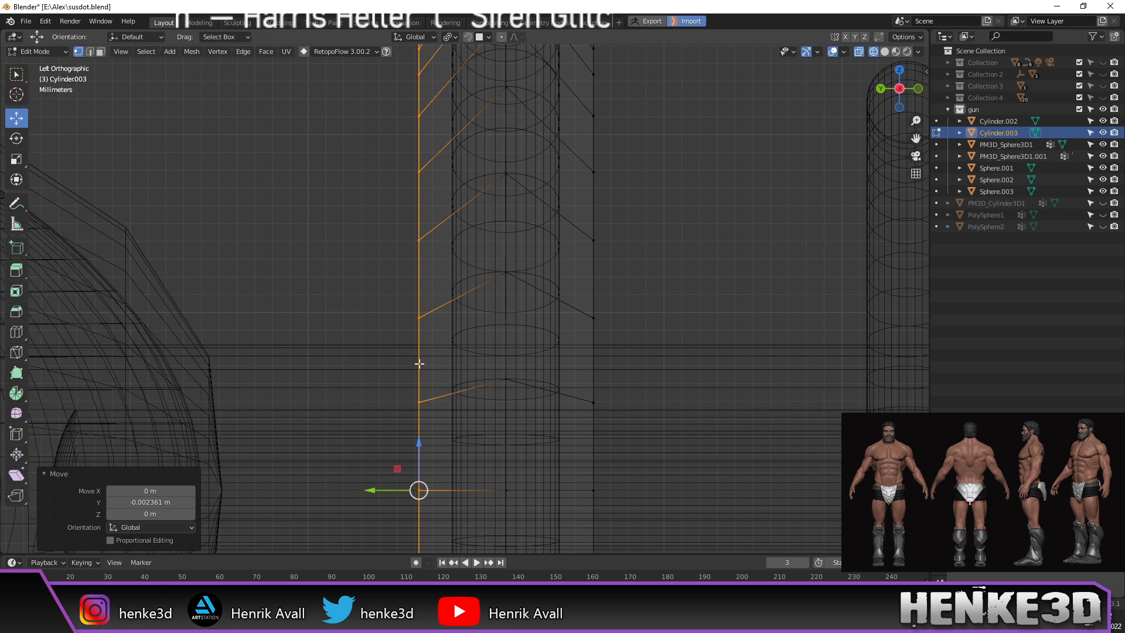
{"action": "left_click_drag", "start_coordinate": [371, 490], "coordinate": [370, 493]}
{"action": "left_click", "coordinate": [593, 200], "text": "alt"}
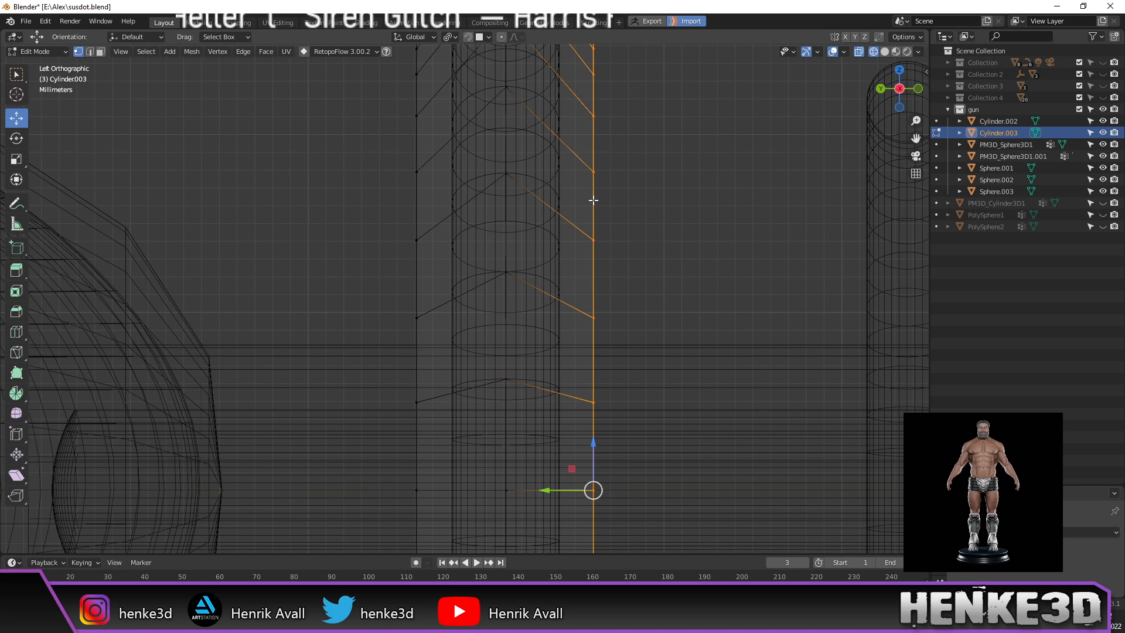
Step: Select the centre edge loop and start scaling it into a pointed chevron profile
{"action": "scroll", "coordinate": [601, 230], "scroll_direction": "down", "scroll_amount": 1}
{"action": "middle_click_drag", "start_coordinate": [602, 234], "coordinate": [604, 207], "text": "shift"}
{"action": "scroll", "coordinate": [598, 291], "scroll_direction": "down", "scroll_amount": 1}
{"action": "left_click", "coordinate": [503, 132], "text": "alt"}
{"action": "scroll", "coordinate": [527, 176], "scroll_direction": "down", "scroll_amount": 1}
{"action": "middle_click_drag", "start_coordinate": [602, 208], "coordinate": [586, 142], "text": "shift"}
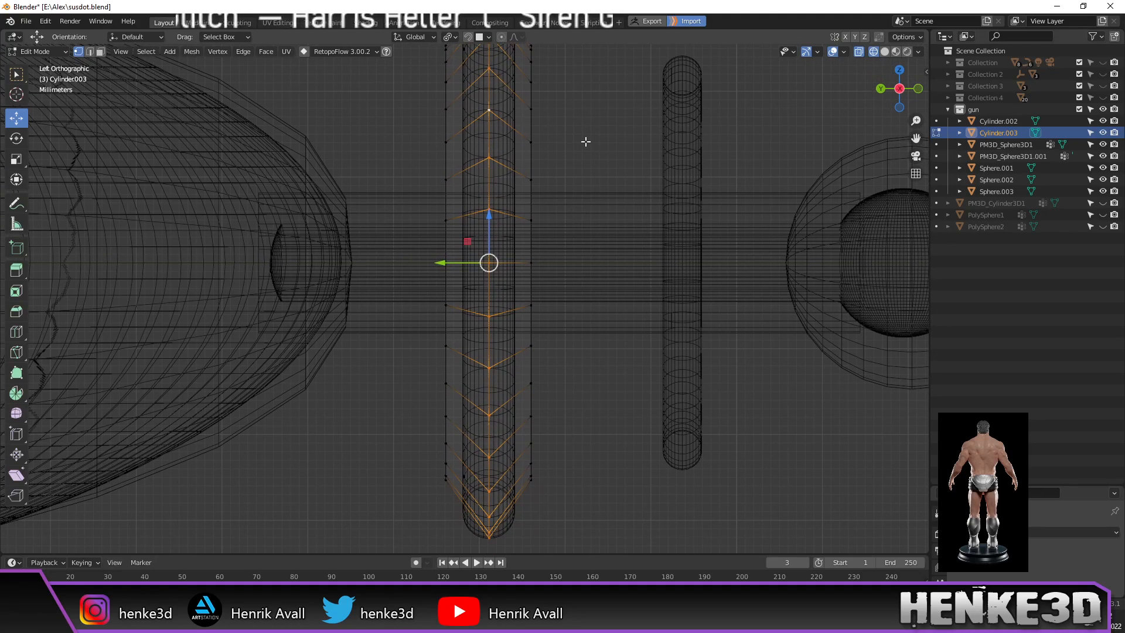
{"action": "key", "text": "s"}
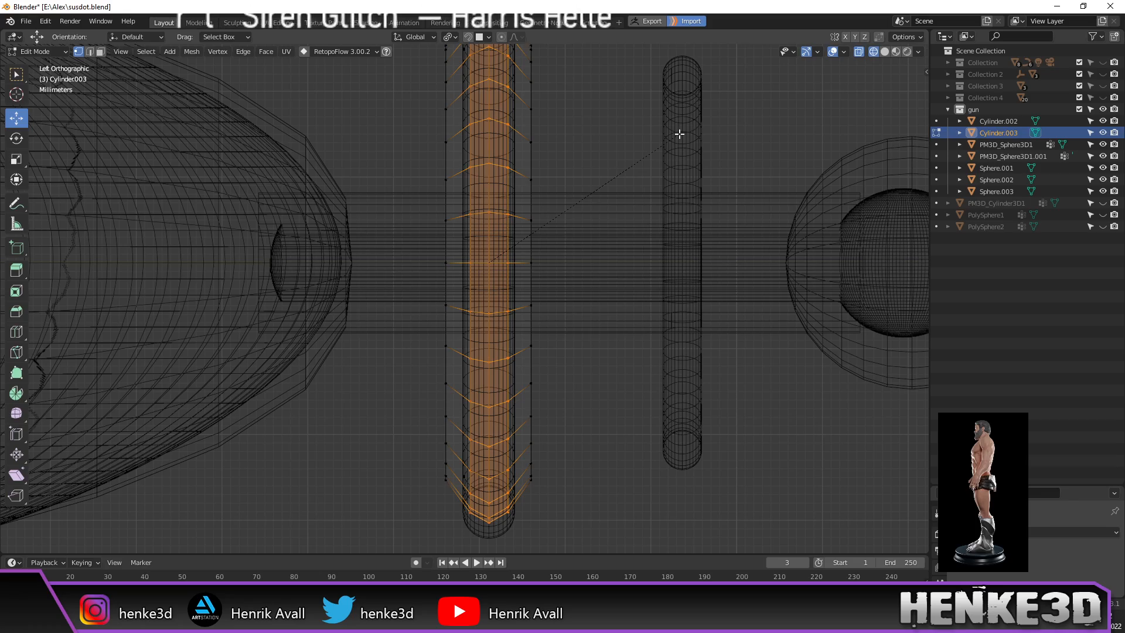
Step: Confirm the centre bevel and fill the ring's inner opening with a face
{"action": "left_click", "coordinate": [678, 134]}
{"action": "mouse_move", "coordinate": [593, 160]}
{"action": "middle_mouse_down"}
{"action": "mouse_move", "coordinate": [606, 158]}
{"action": "mouse_move", "coordinate": [601, 141]}
{"action": "mouse_move", "coordinate": [617, 155]}
{"action": "mouse_move", "coordinate": [596, 158]}
{"action": "middle_mouse_up"}
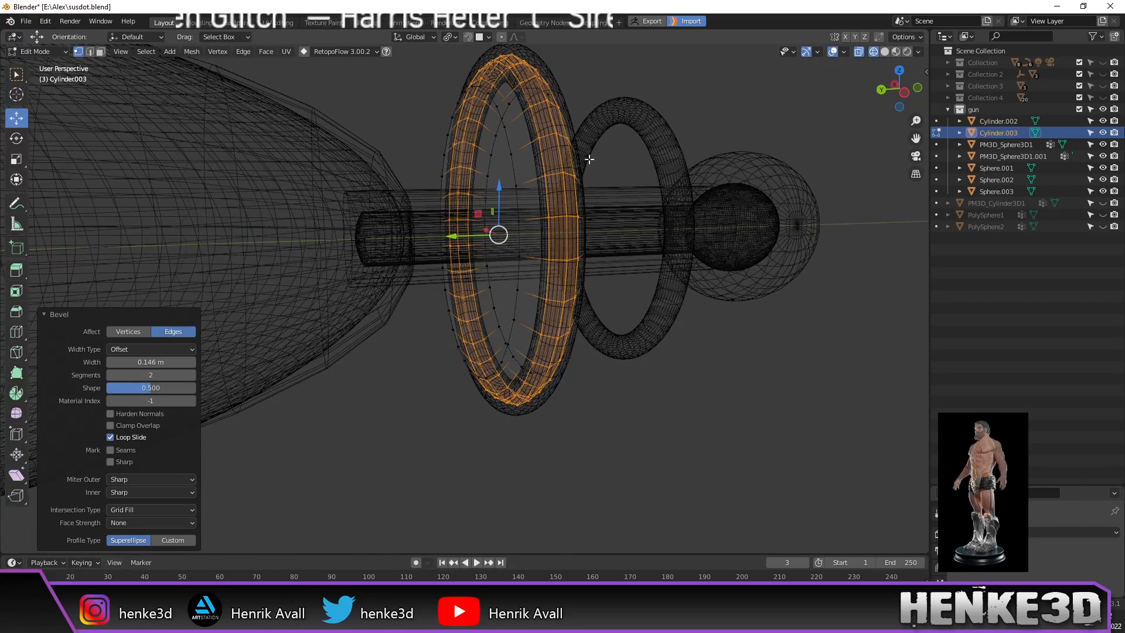
{"action": "key", "text": "f"}
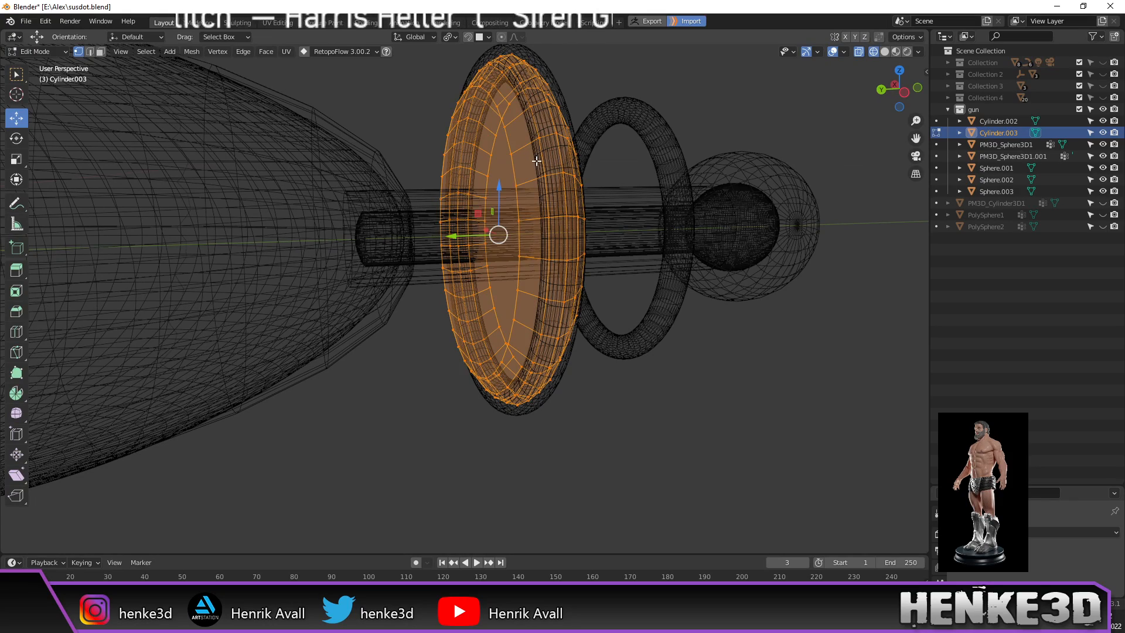
{"action": "middle_click_drag", "start_coordinate": [533, 158], "coordinate": [527, 156]}
Step: Enlarge the selected ring to 1.083 in the side orthographic view
{"action": "key", "text": "ctrl+KP_3"}
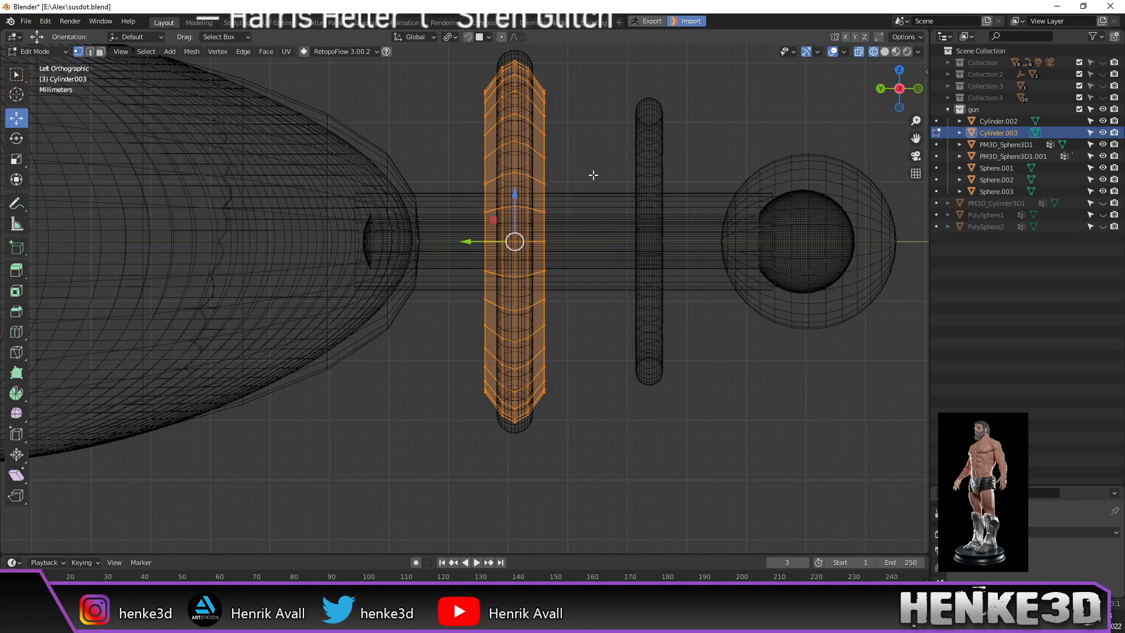
{"action": "key", "text": "s"}
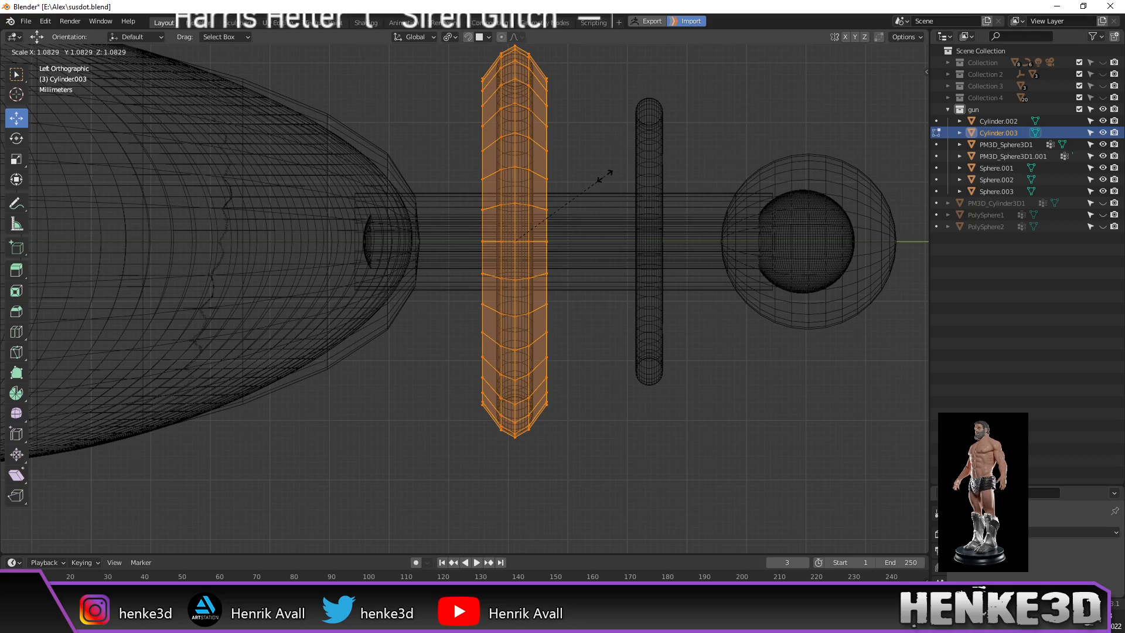
{"action": "left_click", "coordinate": [604, 176]}
{"action": "middle_click_drag", "start_coordinate": [605, 168], "coordinate": [592, 189]}
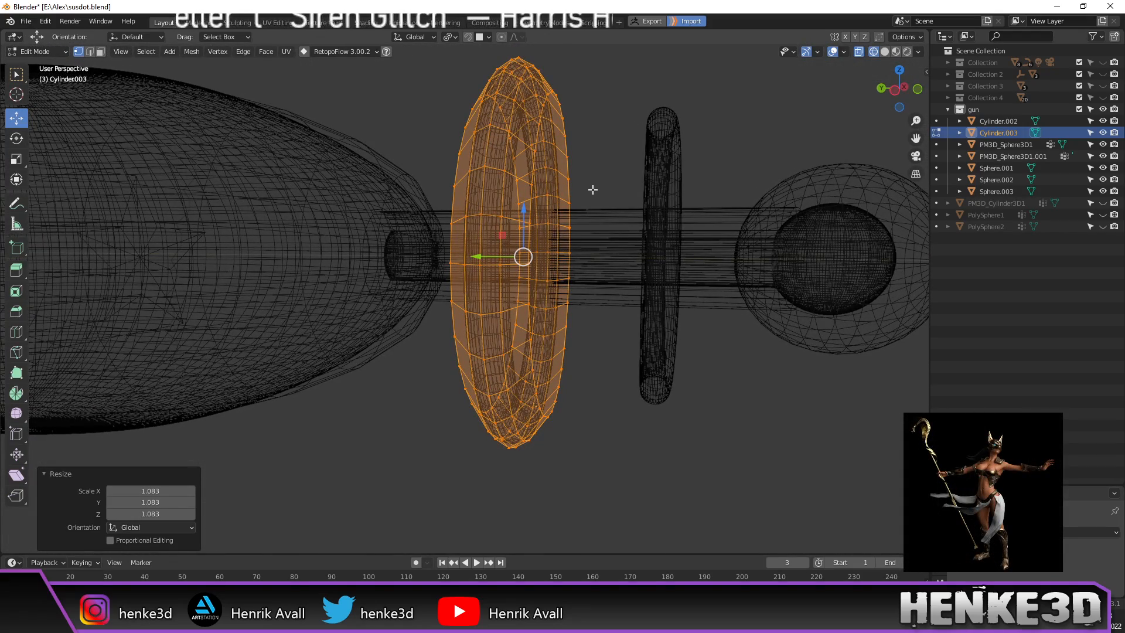
{"action": "key", "text": "ctrl+KP_3"}
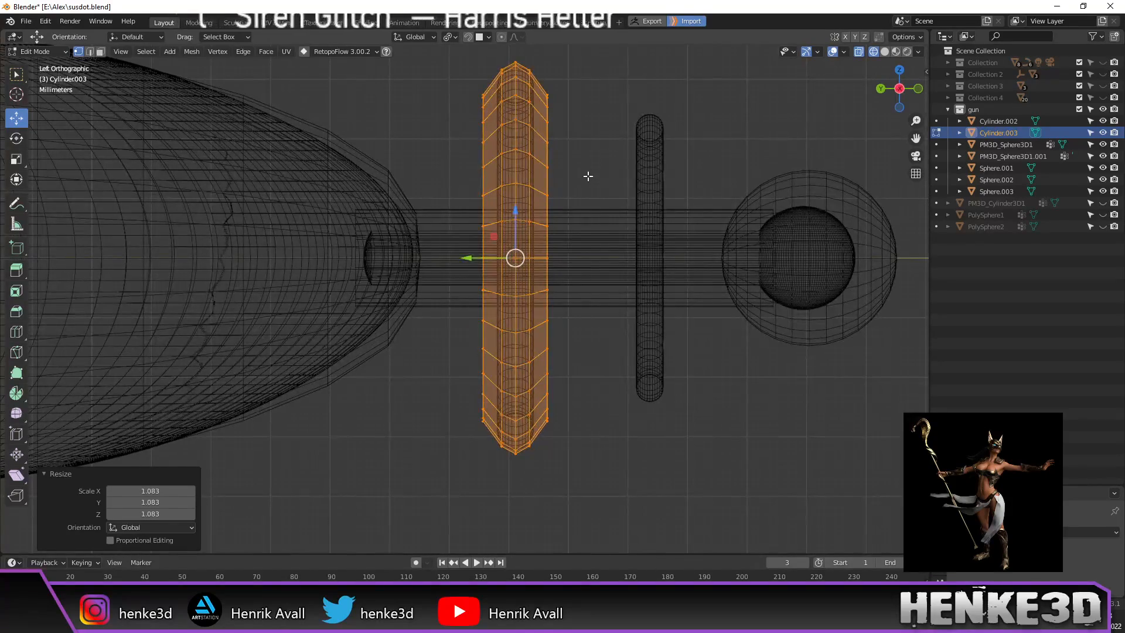
{"action": "middle_click_drag", "start_coordinate": [586, 178], "coordinate": [559, 199], "text": "shift"}
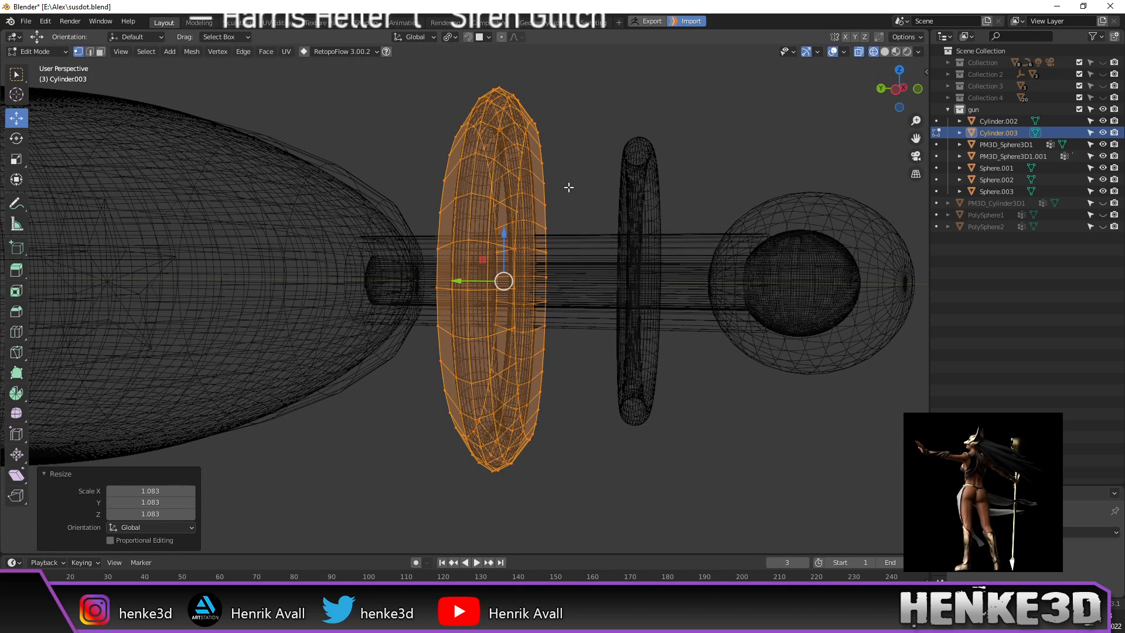
Step: Return to Object Mode and check the lens-like rim from side and perspective views
{"action": "key", "text": "Tab"}
{"action": "mouse_move", "coordinate": [568, 187]}
{"action": "middle_mouse_down"}
{"action": "mouse_move", "coordinate": [566, 203]}
{"action": "mouse_move", "coordinate": [585, 189]}
{"action": "mouse_move", "coordinate": [568, 217]}
{"action": "mouse_move", "coordinate": [561, 182]}
{"action": "mouse_move", "coordinate": [562, 201]}
{"action": "middle_mouse_up"}
{"action": "key", "text": "ctrl+KP_3"}
{"action": "scroll", "coordinate": [579, 188], "scroll_direction": "up", "scroll_amount": 1}
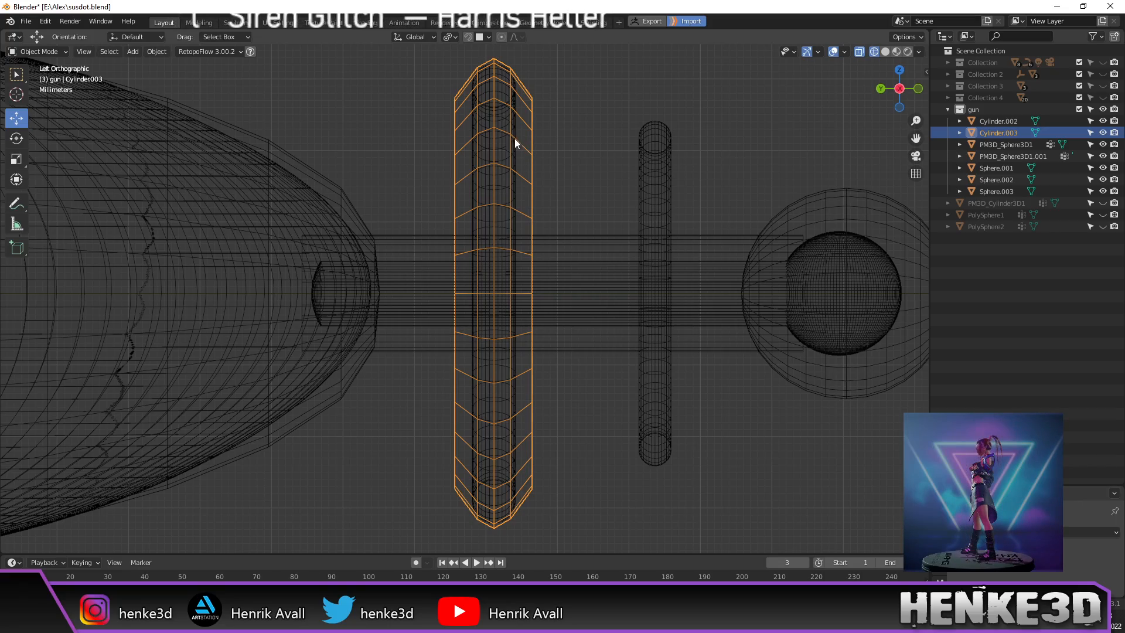
{"action": "middle_click_drag", "start_coordinate": [532, 182], "coordinate": [495, 188]}
Step: Enter Edit Mode on Cylinder.003 again
{"action": "key", "text": "Tab"}
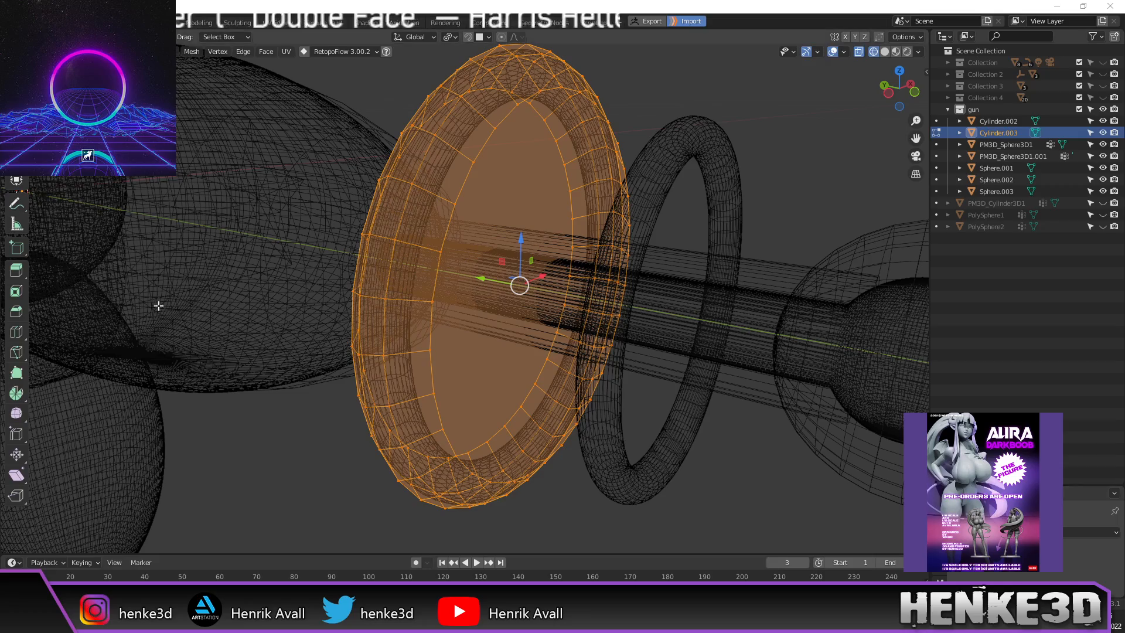
Step: In face mode, delete both inner disc faces of the ring
{"action": "middle_click_drag", "start_coordinate": [684, 111], "coordinate": [567, 205]}
{"action": "key", "text": "3"}
{"action": "key", "text": "alt+a"}
{"action": "middle_click_drag", "start_coordinate": [522, 246], "coordinate": [514, 248]}
{"action": "left_click", "coordinate": [552, 291]}
{"action": "middle_click_drag", "start_coordinate": [553, 292], "coordinate": [473, 276]}
{"action": "key", "text": "x"}
{"action": "left_click", "coordinate": [563, 297]}
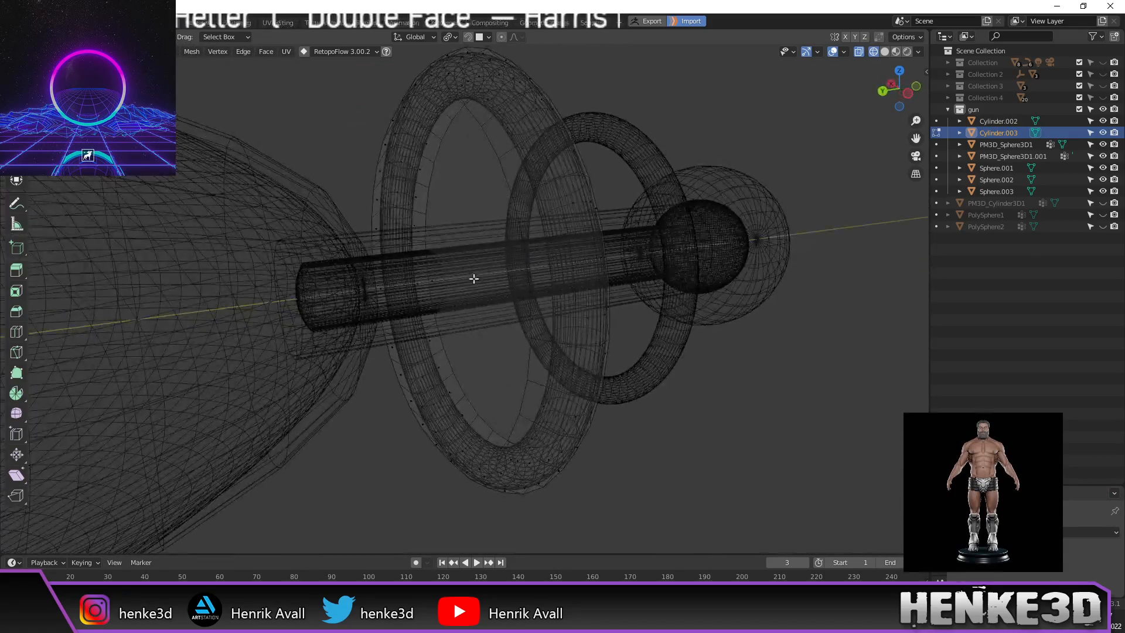
{"action": "left_click", "coordinate": [433, 274]}
{"action": "key", "text": "x"}
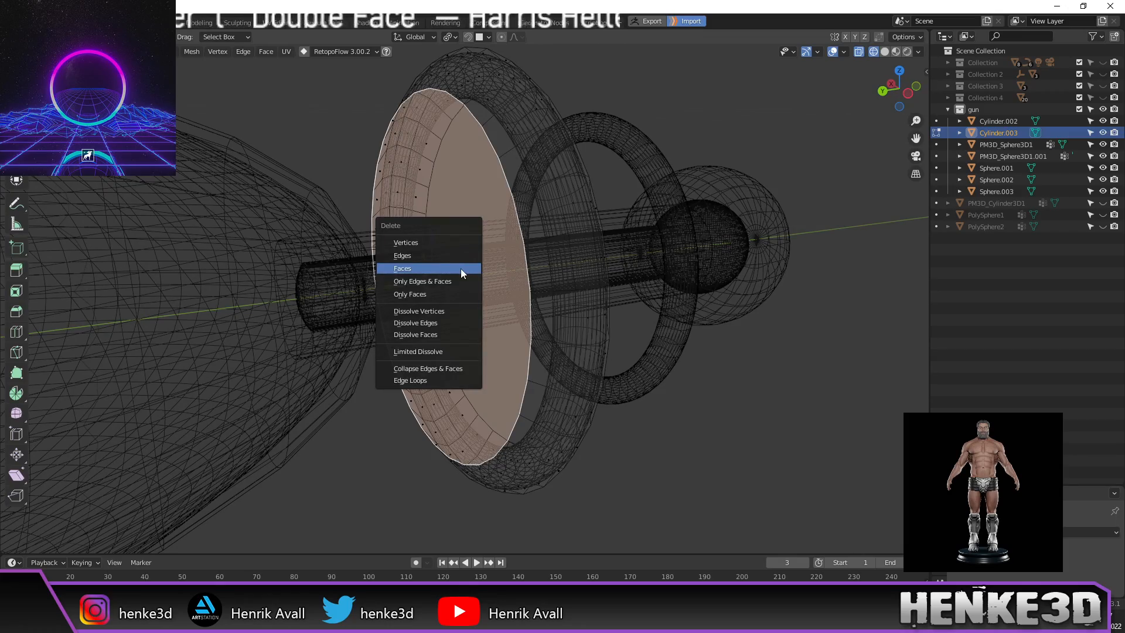
{"action": "left_click", "coordinate": [460, 268]}
Step: Extrude the two inner edge loops in place and shrink them to 0.251
{"action": "mouse_move", "coordinate": [598, 294]}
{"action": "middle_mouse_down"}
{"action": "mouse_move", "coordinate": [613, 299]}
{"action": "mouse_move", "coordinate": [589, 282]}
{"action": "mouse_move", "coordinate": [590, 292]}
{"action": "middle_mouse_up"}
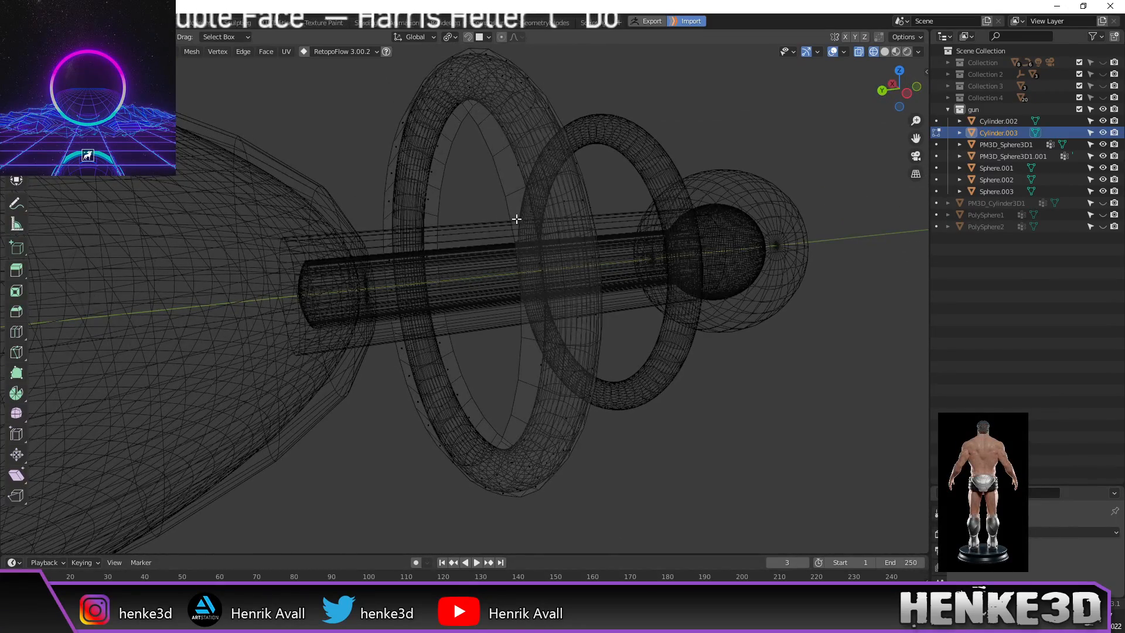
{"action": "left_click", "coordinate": [489, 148]}
{"action": "left_click", "coordinate": [497, 173], "text": "alt"}
{"action": "middle_click_drag", "start_coordinate": [535, 183], "coordinate": [608, 201]}
{"action": "left_click", "coordinate": [492, 150], "text": "alt+shift"}
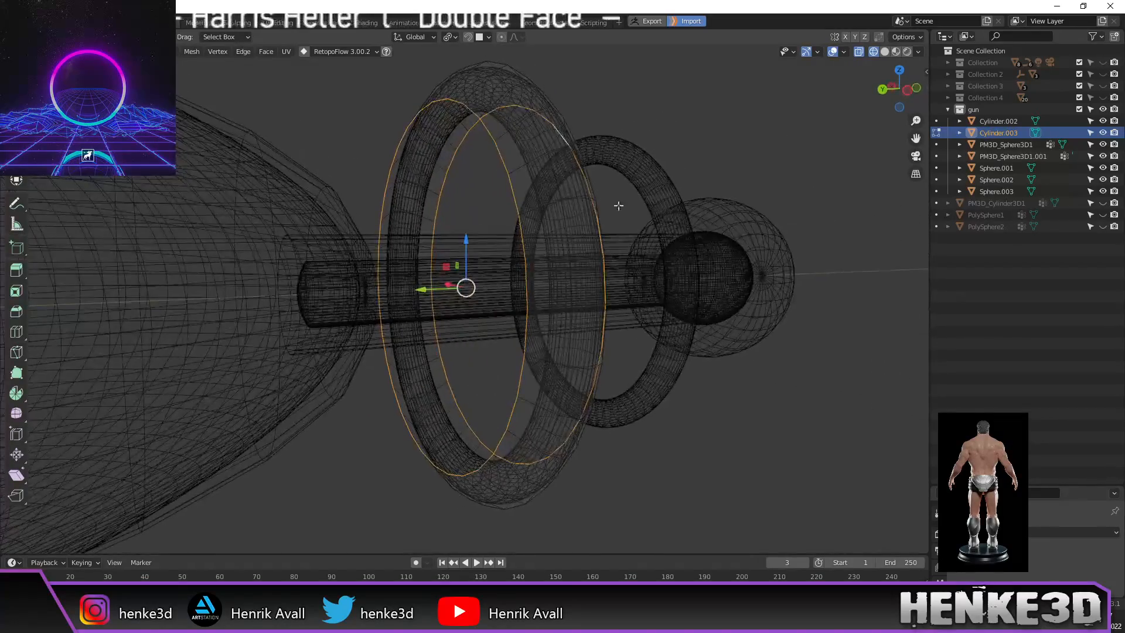
{"action": "key", "text": "e"}
{"action": "right_click", "coordinate": [748, 238]}
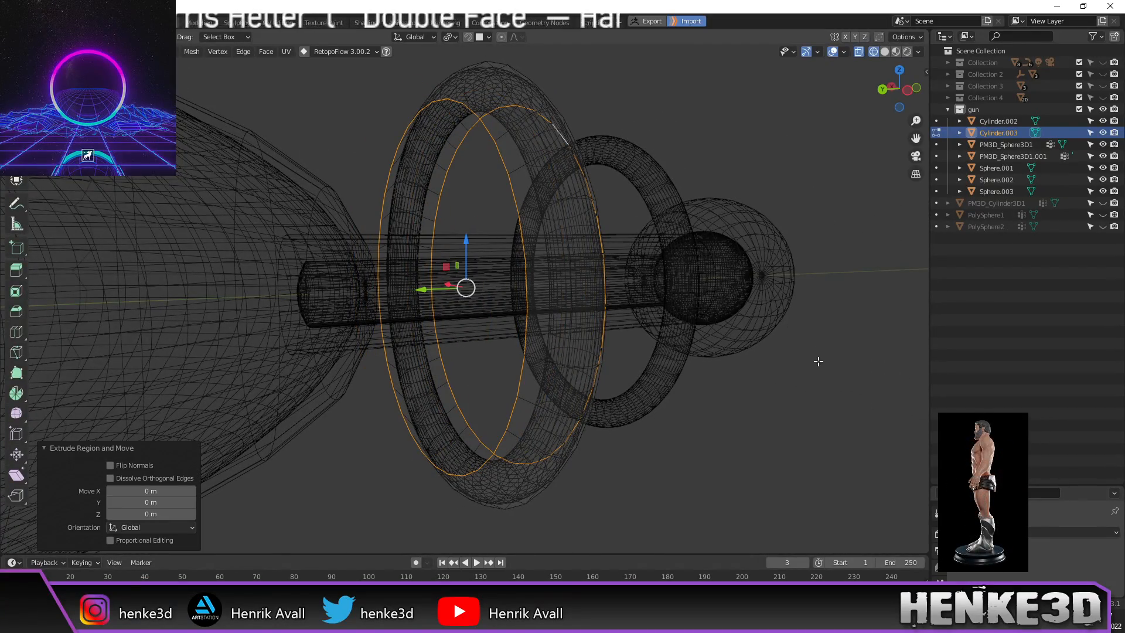
{"action": "key", "text": "s"}
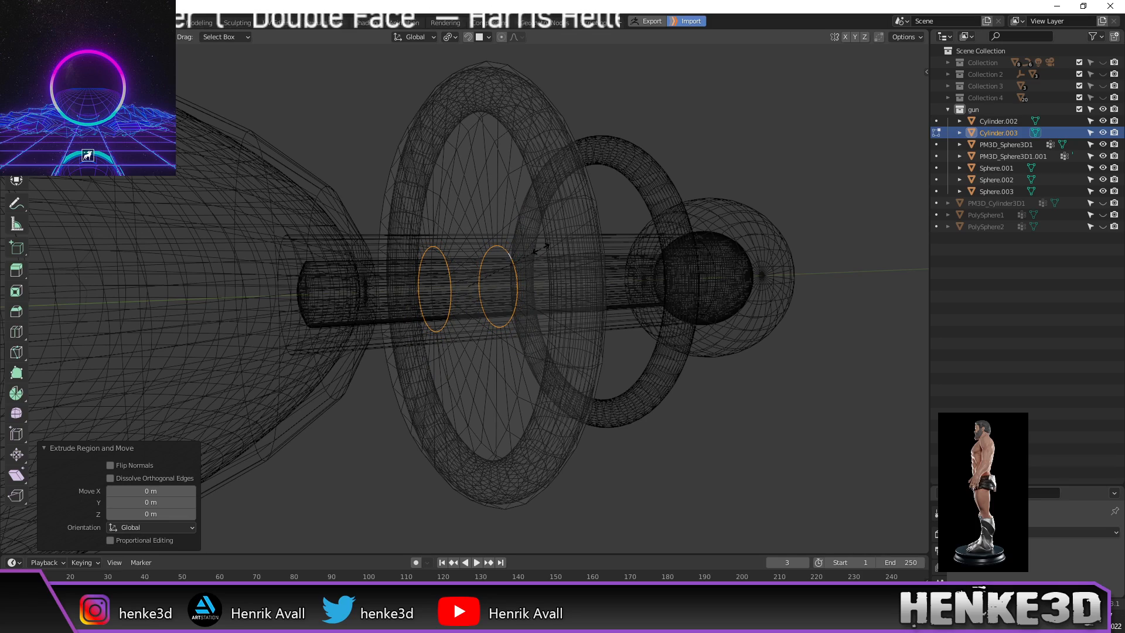
{"action": "left_click", "coordinate": [540, 249]}
Step: Shrink the selected edge loops further to slim the ring, then leave Edit Mode
{"action": "middle_click_drag", "start_coordinate": [547, 251], "coordinate": [608, 253]}
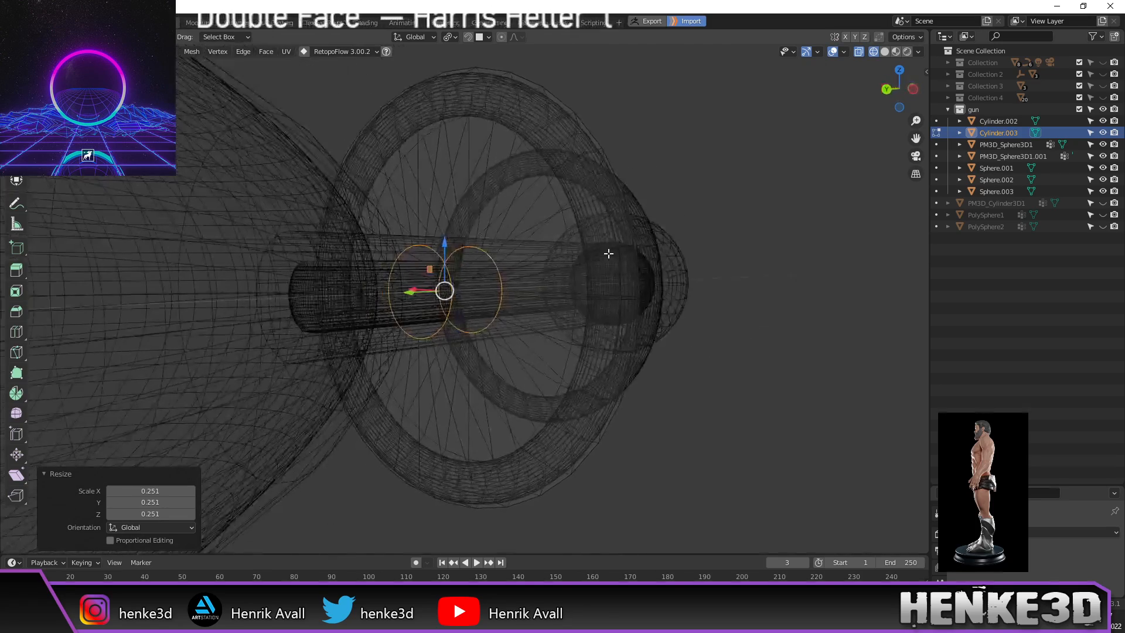
{"action": "key", "text": "s"}
{"action": "left_click", "coordinate": [721, 314]}
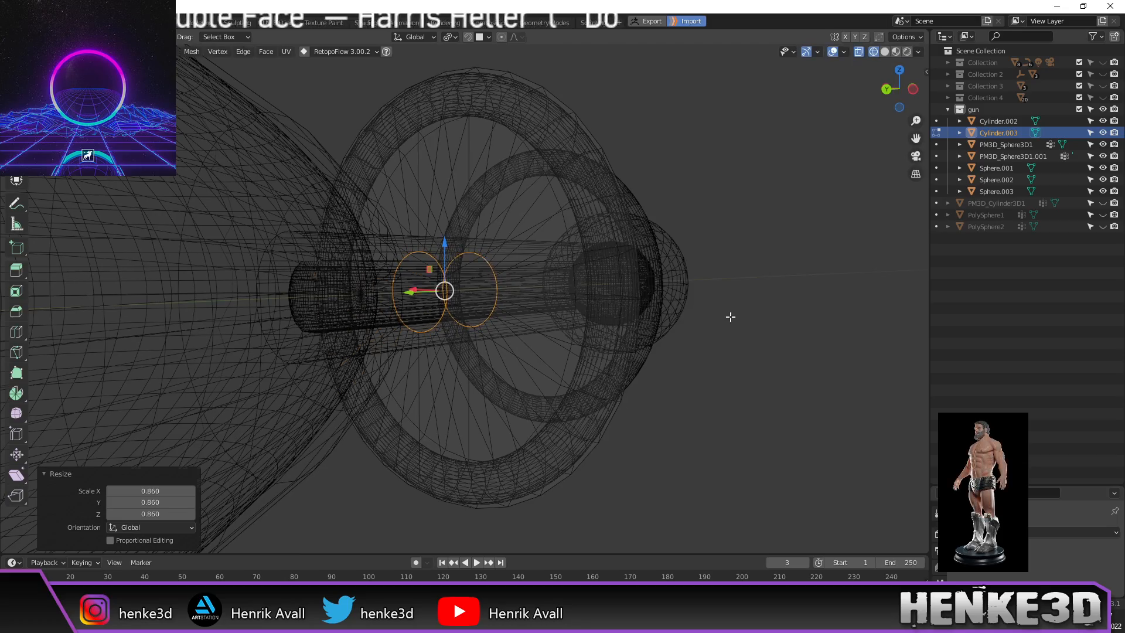
{"action": "key", "text": "Tab"}
Step: Duplicate the Cylinder.003 ring as Cylinder.004 from the side view
{"action": "middle_click_drag", "start_coordinate": [756, 324], "coordinate": [681, 324]}
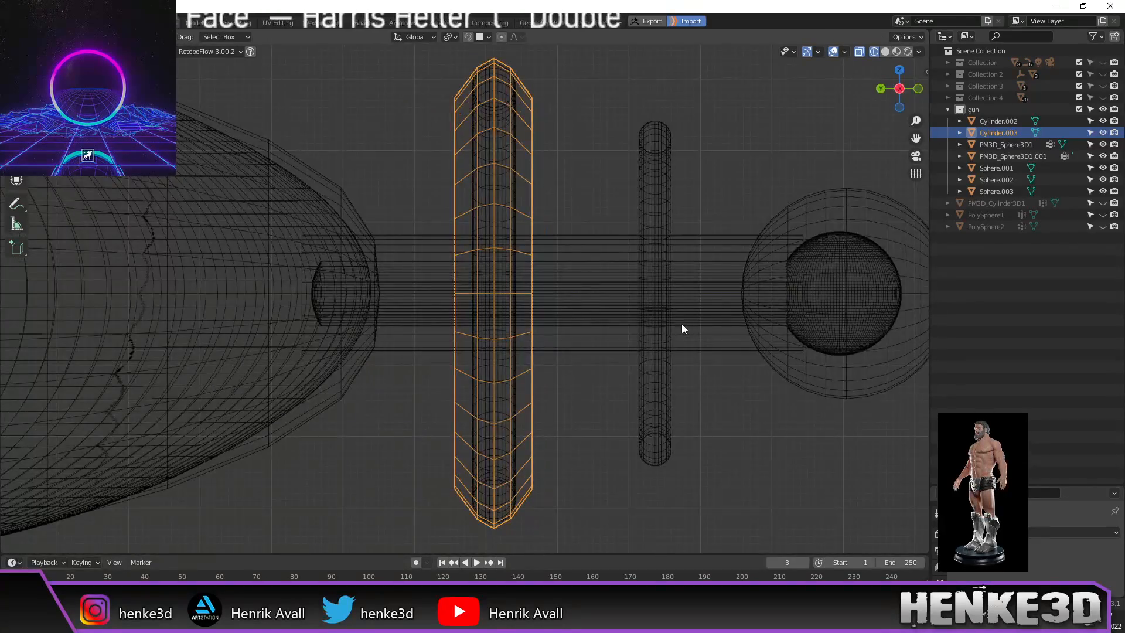
{"action": "scroll", "coordinate": [551, 259], "scroll_direction": "down", "scroll_amount": 2}
{"action": "middle_click_drag", "start_coordinate": [551, 259], "coordinate": [537, 233], "text": "shift"}
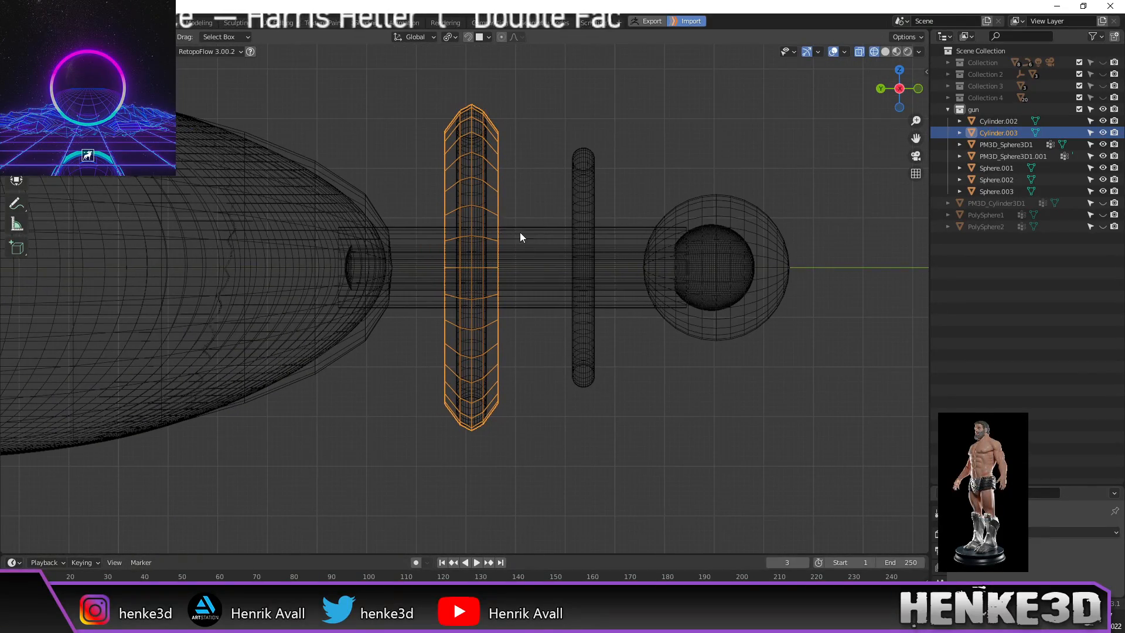
{"action": "key", "text": "shift+d"}
Step: Move Cylinder.004 −0.022545 m along Y toward the front ball and scale it to 0.753
{"action": "right_click", "coordinate": [559, 216]}
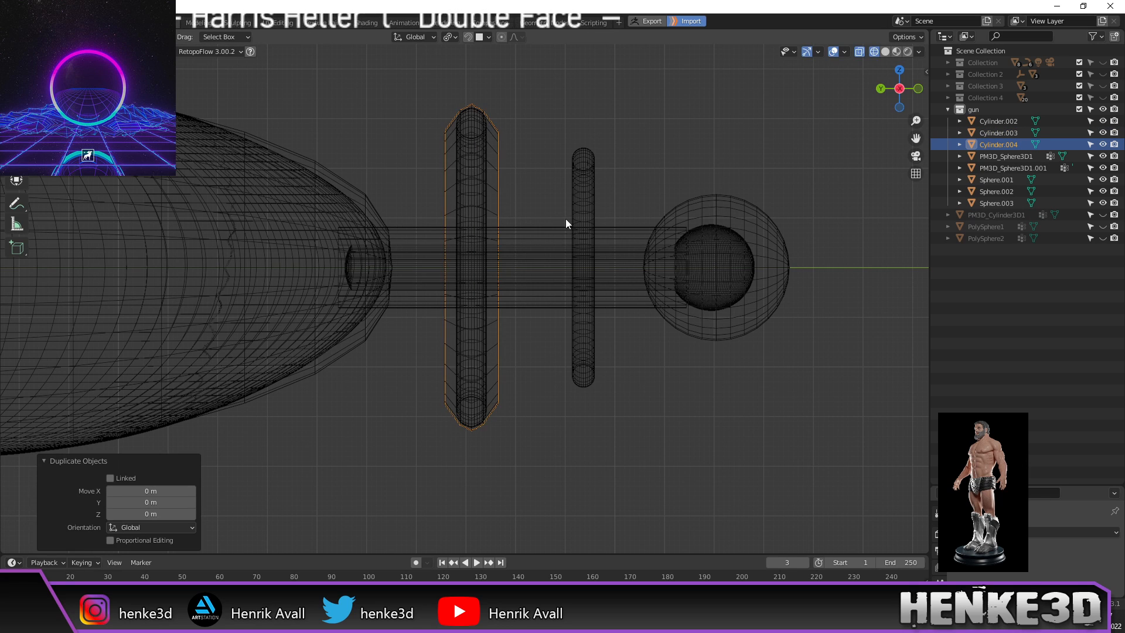
{"action": "key", "text": "Tab"}
{"action": "key", "text": "a"}
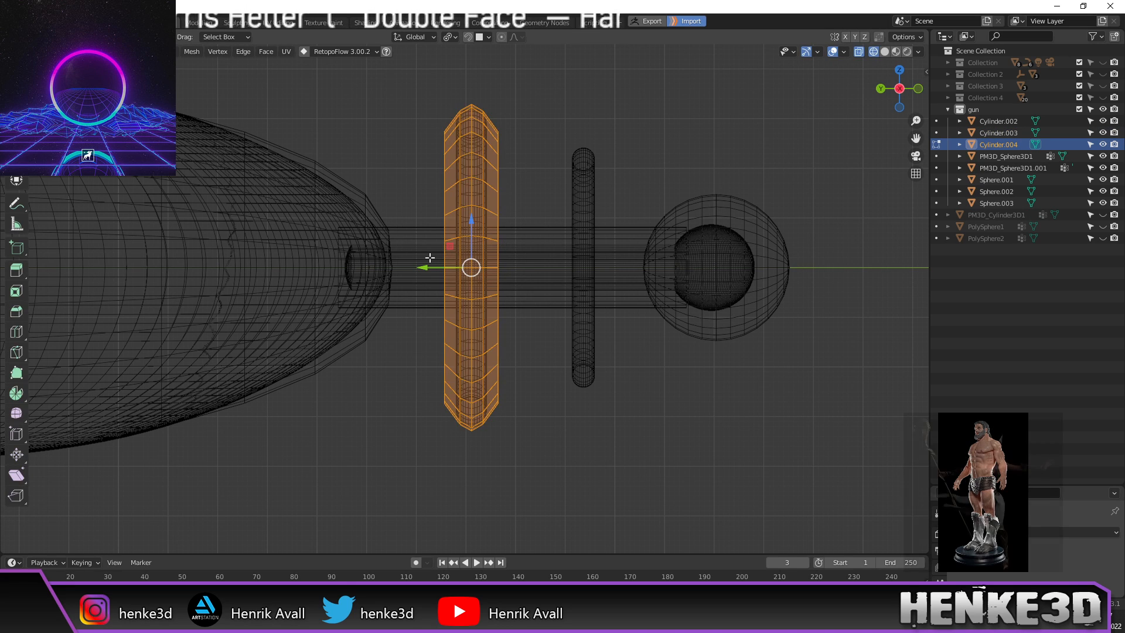
{"action": "key", "text": "g"}
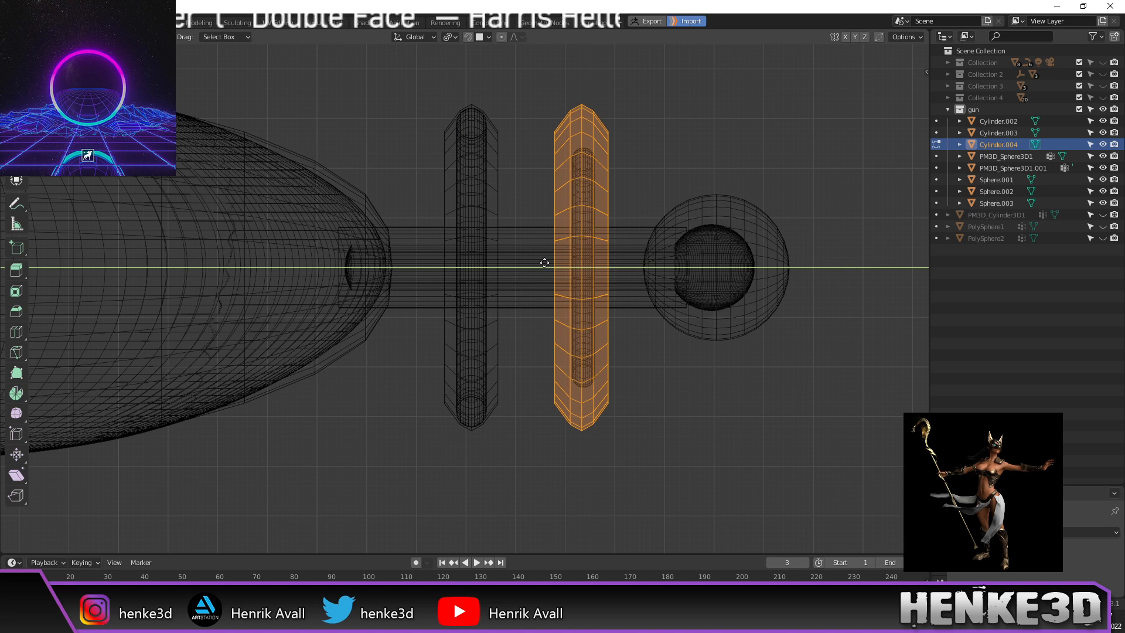
{"action": "left_click", "coordinate": [547, 266]}
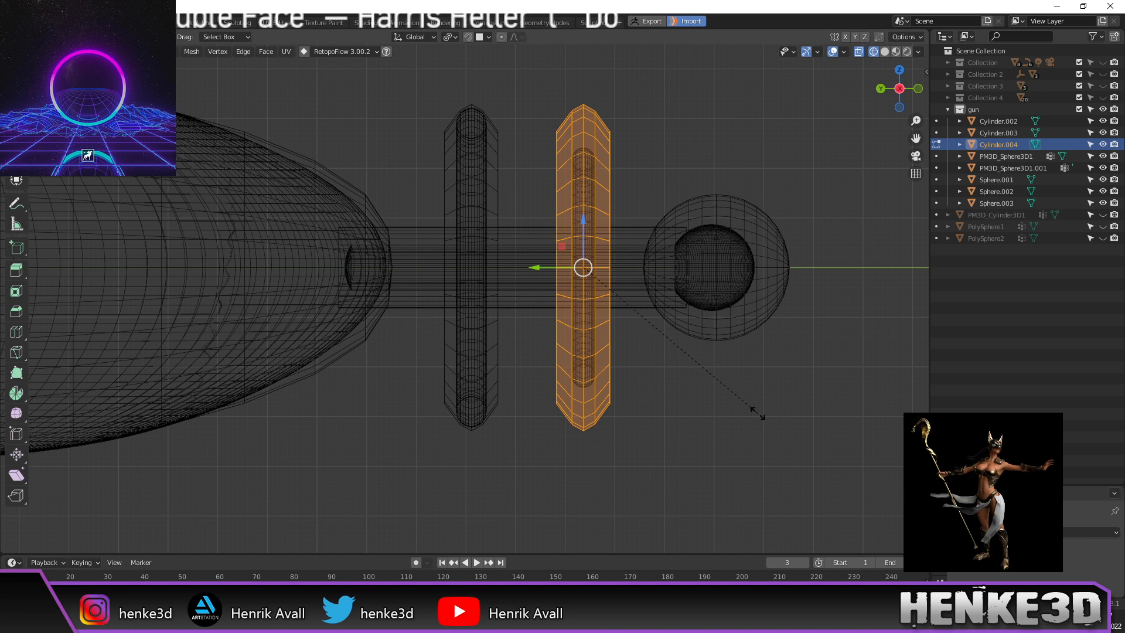
{"action": "key", "text": "s"}
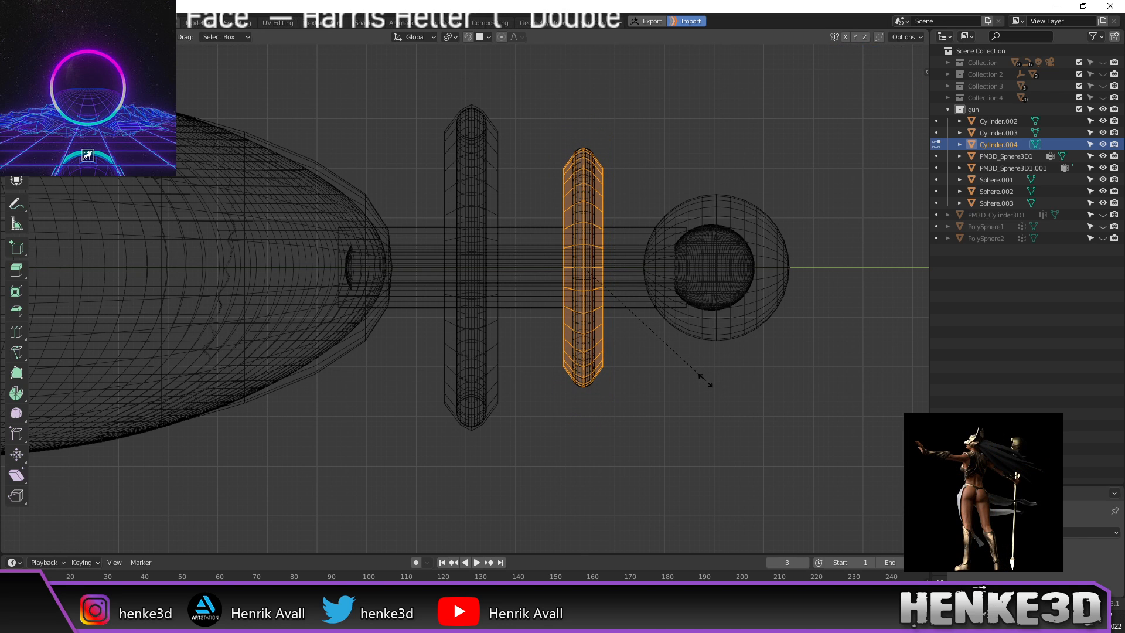
{"action": "left_click", "coordinate": [709, 382]}
Step: Switch the viewport to Solid shading and return to Object Mode
{"action": "middle_click_drag", "start_coordinate": [709, 382], "coordinate": [660, 394]}
{"action": "key", "text": "z"}
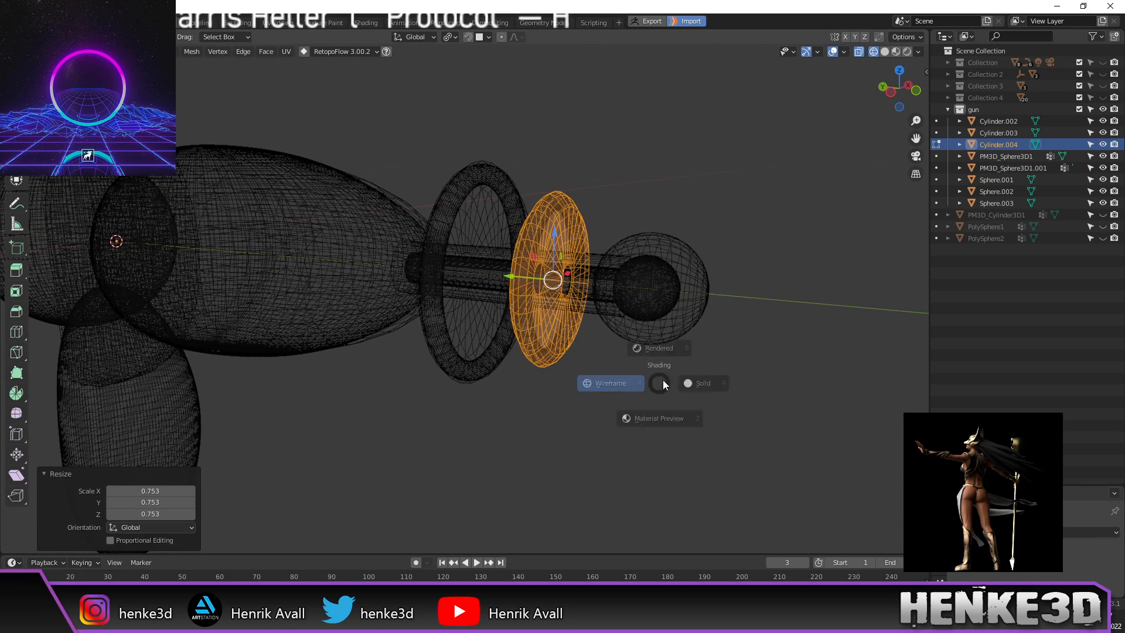
{"action": "left_click", "coordinate": [754, 364]}
{"action": "key", "text": "Tab"}
{"action": "middle_click_drag", "start_coordinate": [714, 368], "coordinate": [639, 370]}
Step: Frame the gun in orthographic side view and deselect everything
{"action": "left_click", "coordinate": [620, 334]}
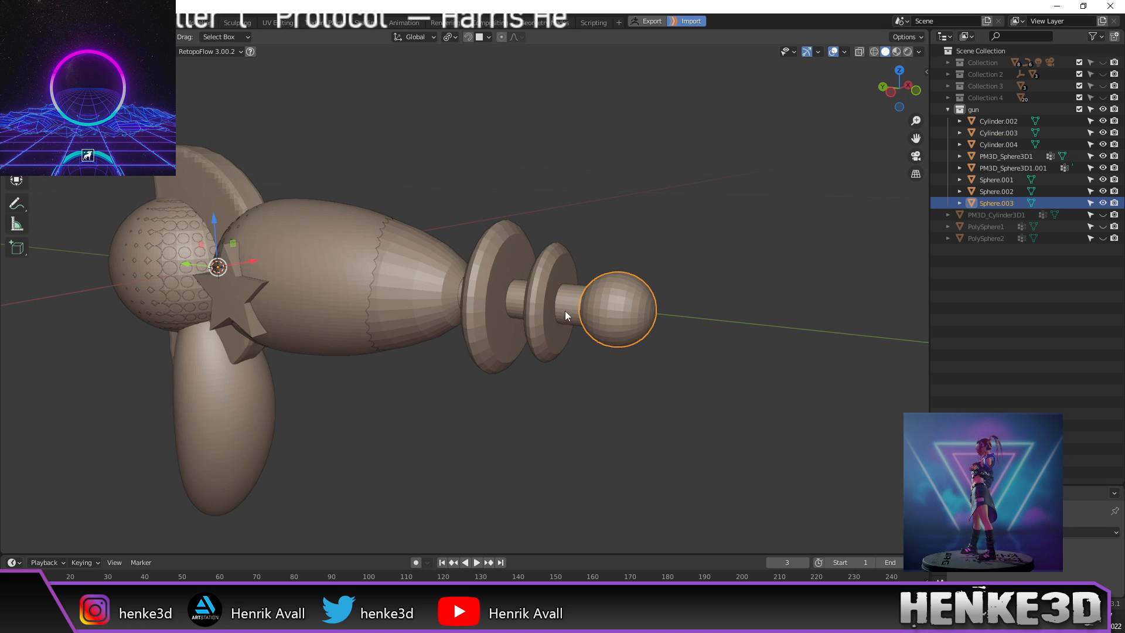
{"action": "left_click", "coordinate": [228, 433]}
{"action": "key", "text": "ctrl+KP_3"}
{"action": "middle_click_drag", "start_coordinate": [318, 434], "coordinate": [698, 335], "text": "shift"}
{"action": "scroll", "coordinate": [579, 365], "scroll_direction": "down", "scroll_amount": 1}
{"action": "mouse_move", "coordinate": [579, 365]}
{"action": "middle_mouse_down", "text": "shift"}
{"action": "mouse_move", "coordinate": [605, 353]}
{"action": "mouse_move", "coordinate": [572, 353]}
{"action": "middle_mouse_up", "text": "shift"}
{"action": "left_click", "coordinate": [583, 370]}
Step: Zoom and pan to frame the rear sphere behind the grip
{"action": "scroll", "coordinate": [583, 370], "scroll_direction": "down", "scroll_amount": 1}
{"action": "scroll", "coordinate": [560, 357], "scroll_direction": "up", "scroll_amount": 1}
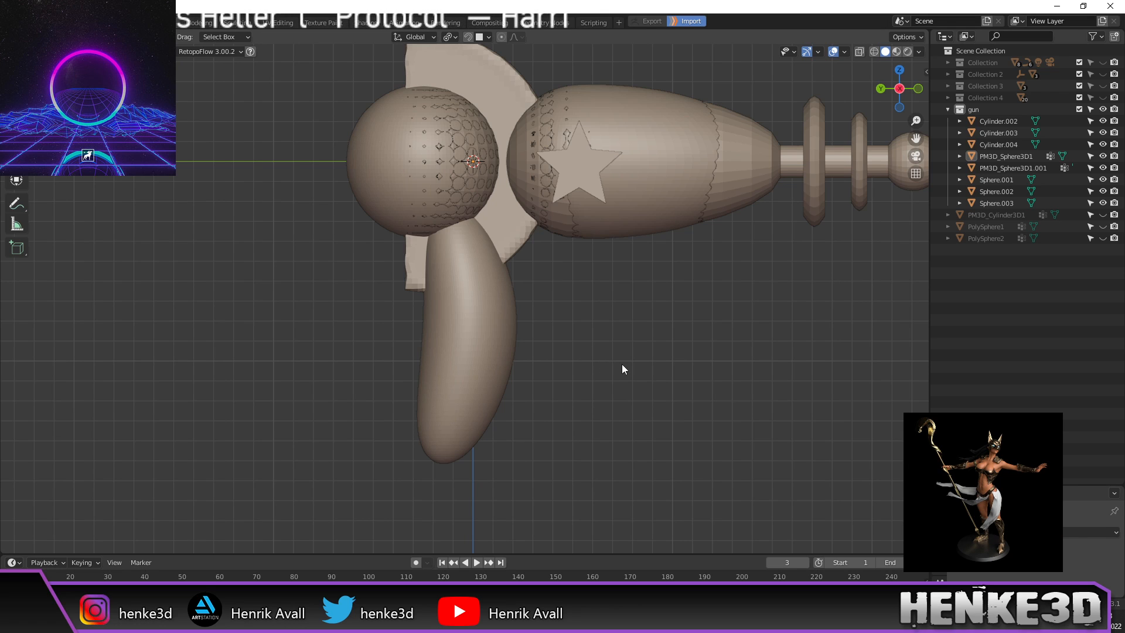
{"action": "scroll", "coordinate": [628, 355], "scroll_direction": "up", "scroll_amount": 2}
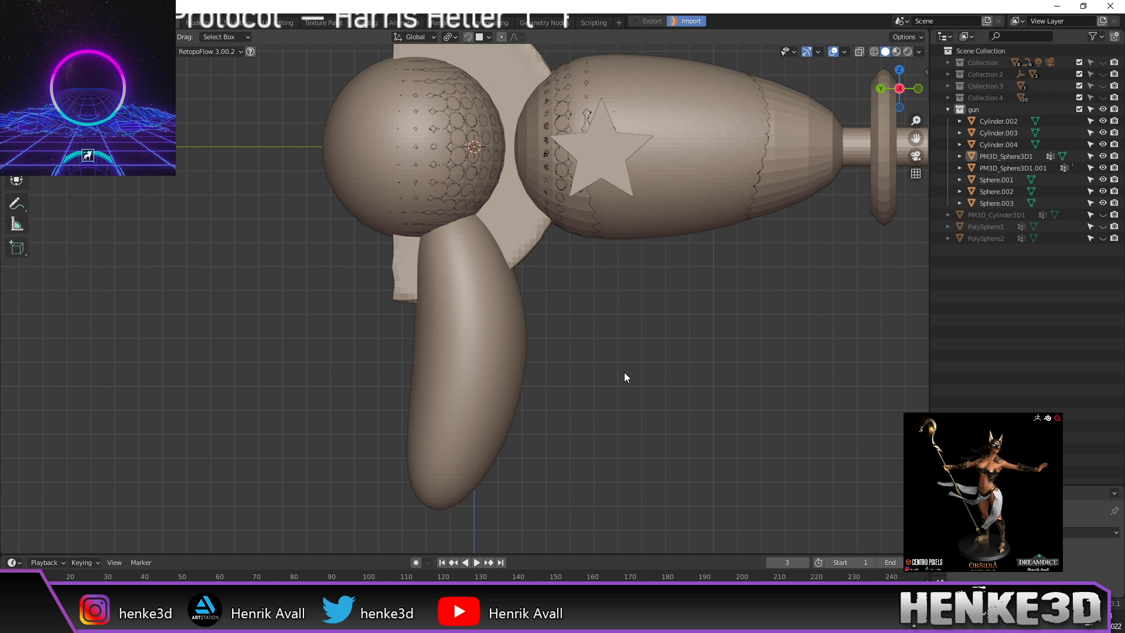
{"action": "scroll", "coordinate": [678, 326], "scroll_direction": "down", "scroll_amount": 2}
{"action": "scroll", "coordinate": [675, 340], "scroll_direction": "up", "scroll_amount": 1}
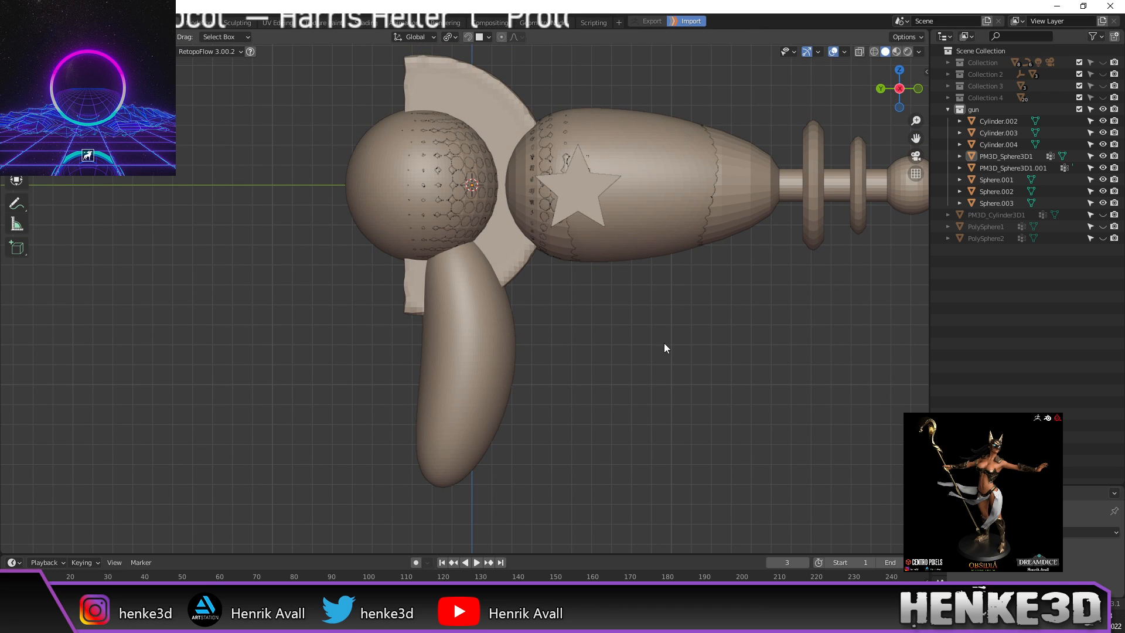
{"action": "scroll", "coordinate": [668, 346], "scroll_direction": "down", "scroll_amount": 1}
{"action": "scroll", "coordinate": [674, 349], "scroll_direction": "down", "scroll_amount": 1}
{"action": "middle_click_drag", "start_coordinate": [667, 357], "coordinate": [642, 355], "text": "shift"}
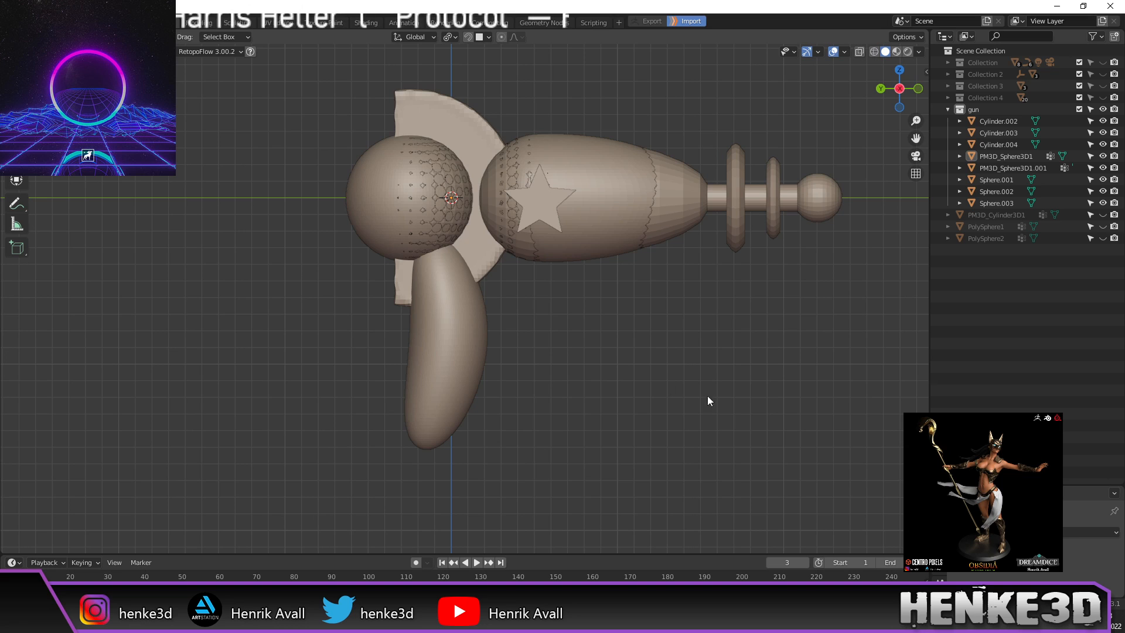
{"action": "scroll", "coordinate": [559, 341], "scroll_direction": "up", "scroll_amount": 1}
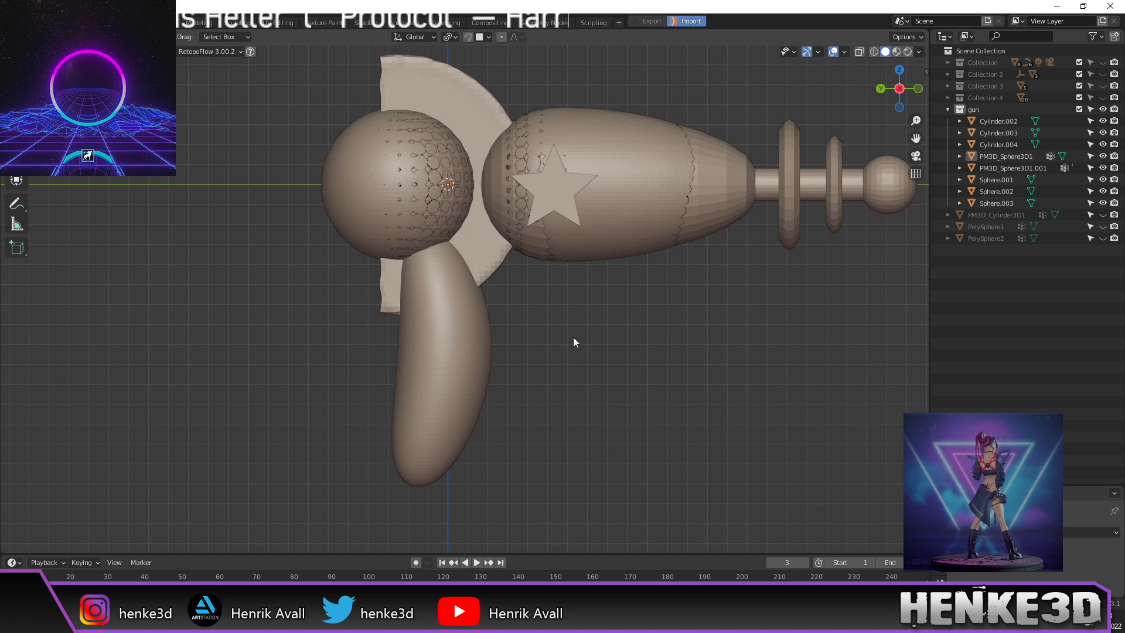
Step: Add a new mesh circle to the scene
{"action": "key", "text": "shift+a"}
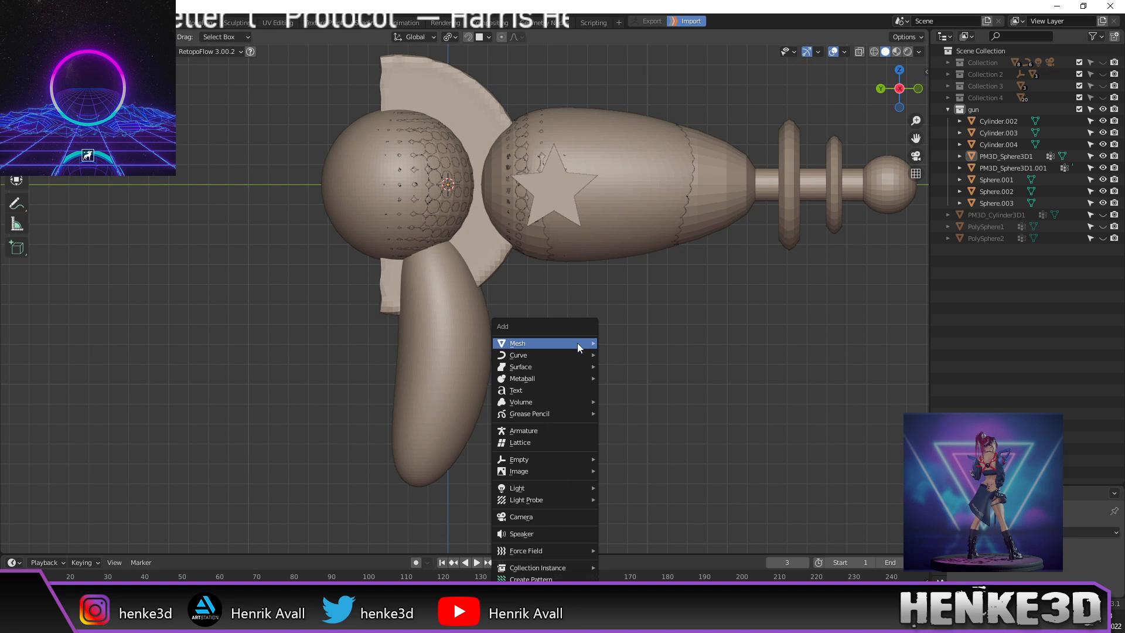
{"action": "mouse_move", "coordinate": [578, 344]}
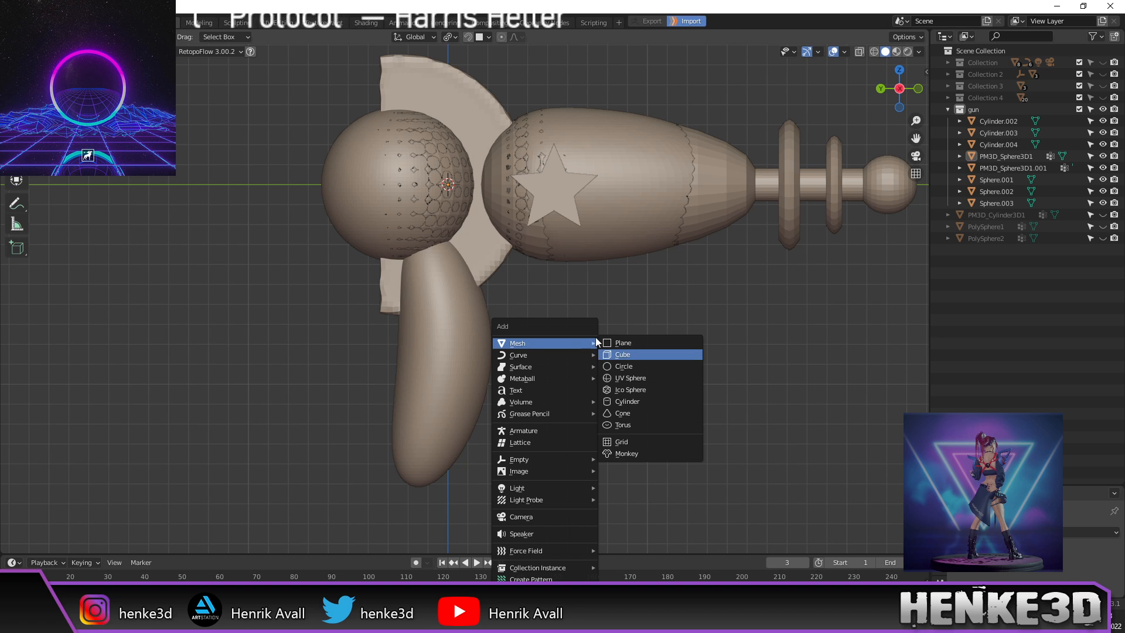
{"action": "left_click", "coordinate": [625, 366]}
{"action": "scroll", "coordinate": [635, 368], "scroll_direction": "down", "scroll_amount": 5}
Step: Rotate the circle 90° about Y in Edit Mode so it stands upright
{"action": "key", "text": "Tab"}
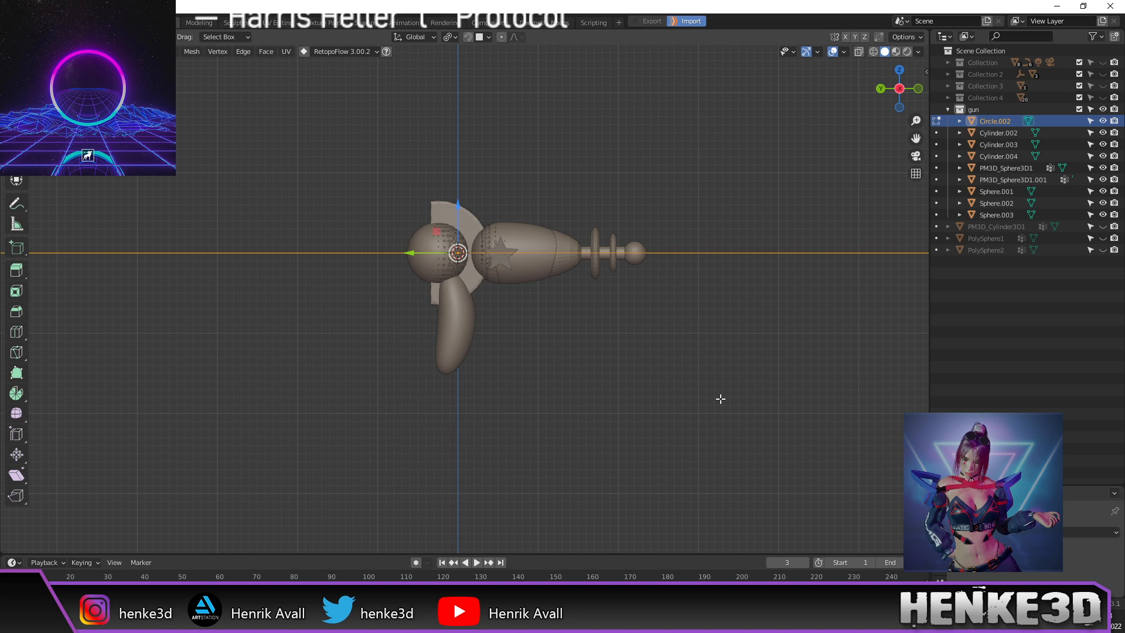
{"action": "key", "text": "s"}
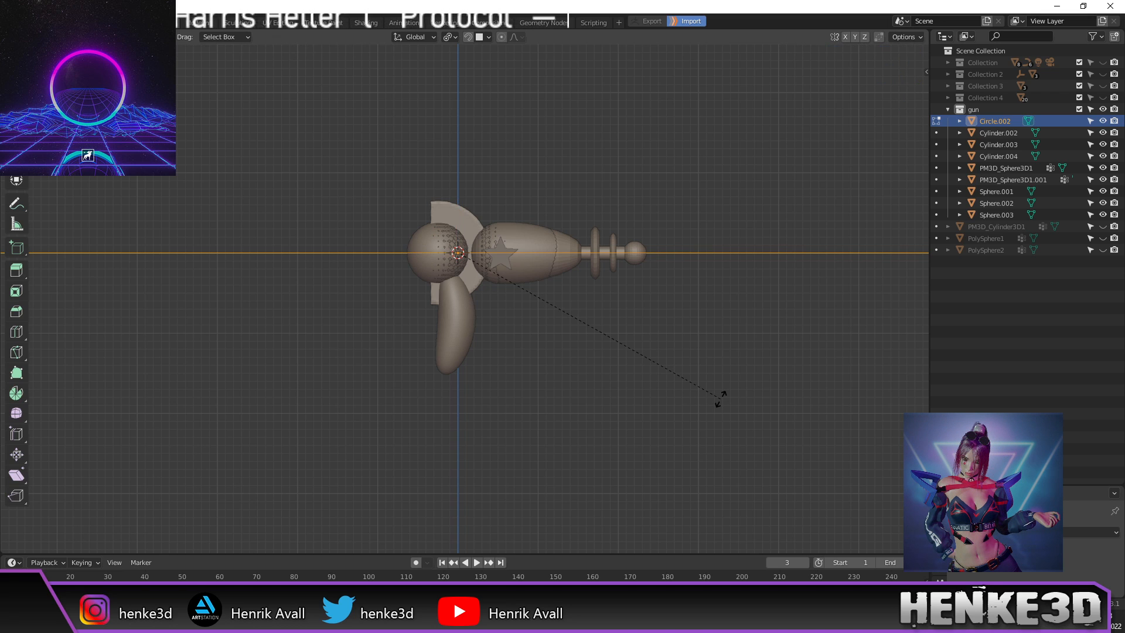
{"action": "key", "text": "y"}
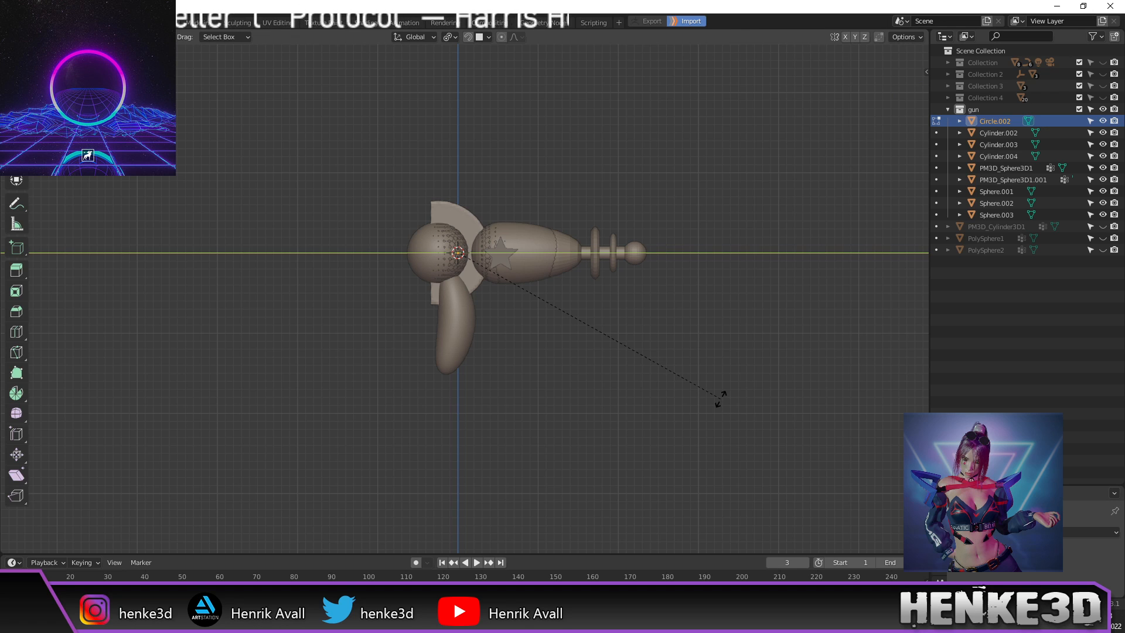
{"action": "type", "text": "90"}
{"action": "key", "text": "Return"}
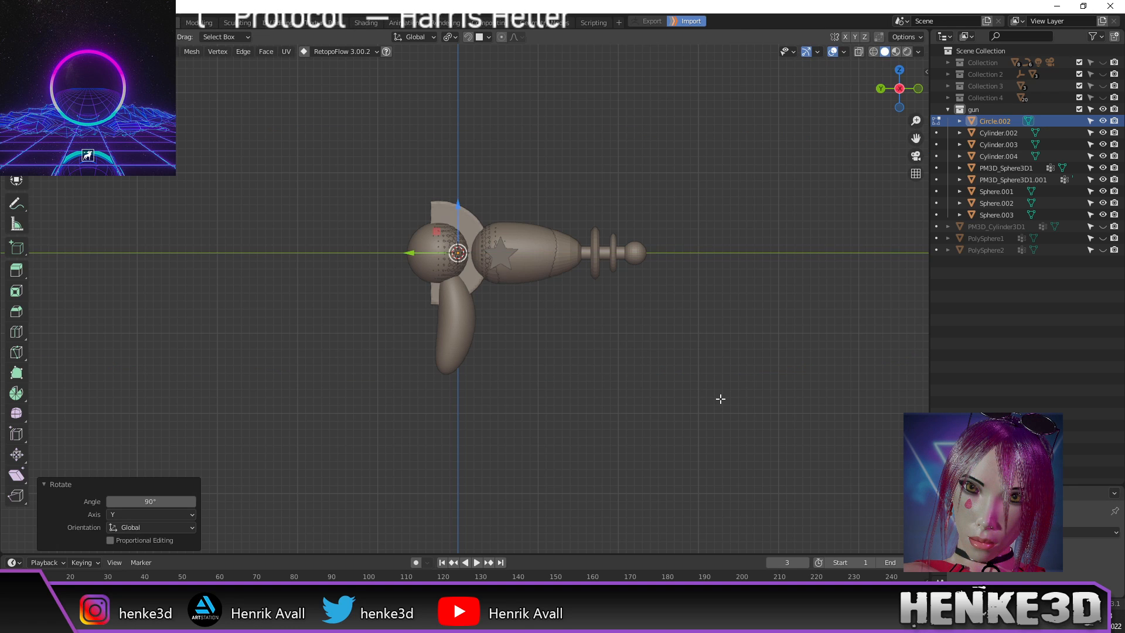
Step: Scale the circle down to wrap around the gun body
{"action": "key", "text": "s"}
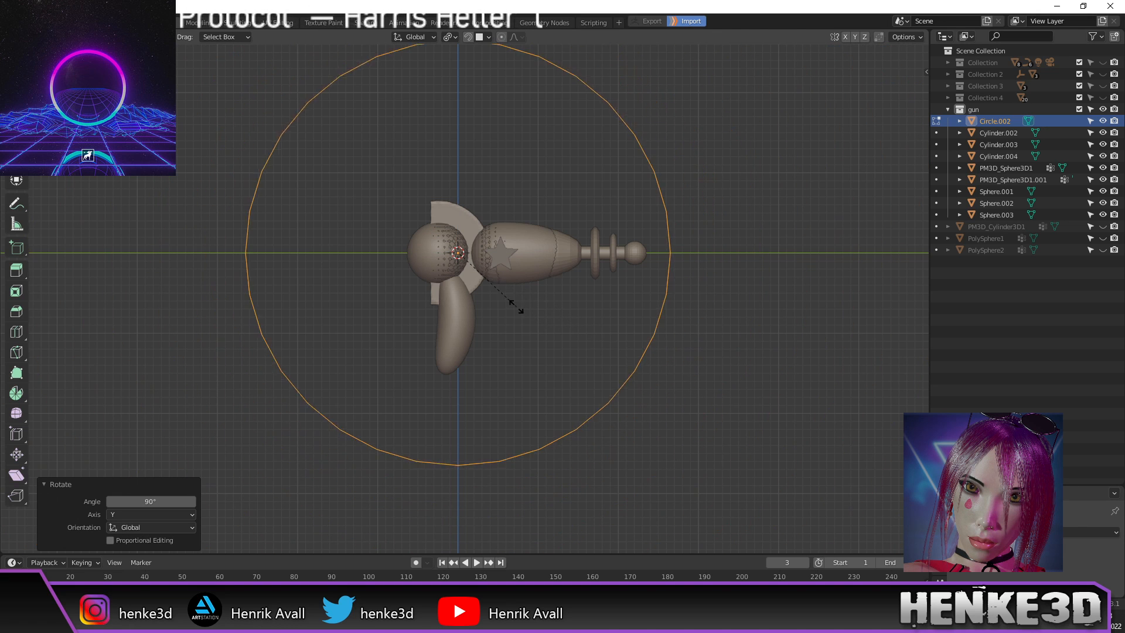
{"action": "left_click", "coordinate": [475, 271]}
{"action": "scroll", "coordinate": [496, 289], "scroll_direction": "up", "scroll_amount": 4}
{"action": "middle_click_drag", "start_coordinate": [503, 296], "coordinate": [554, 332], "text": "shift"}
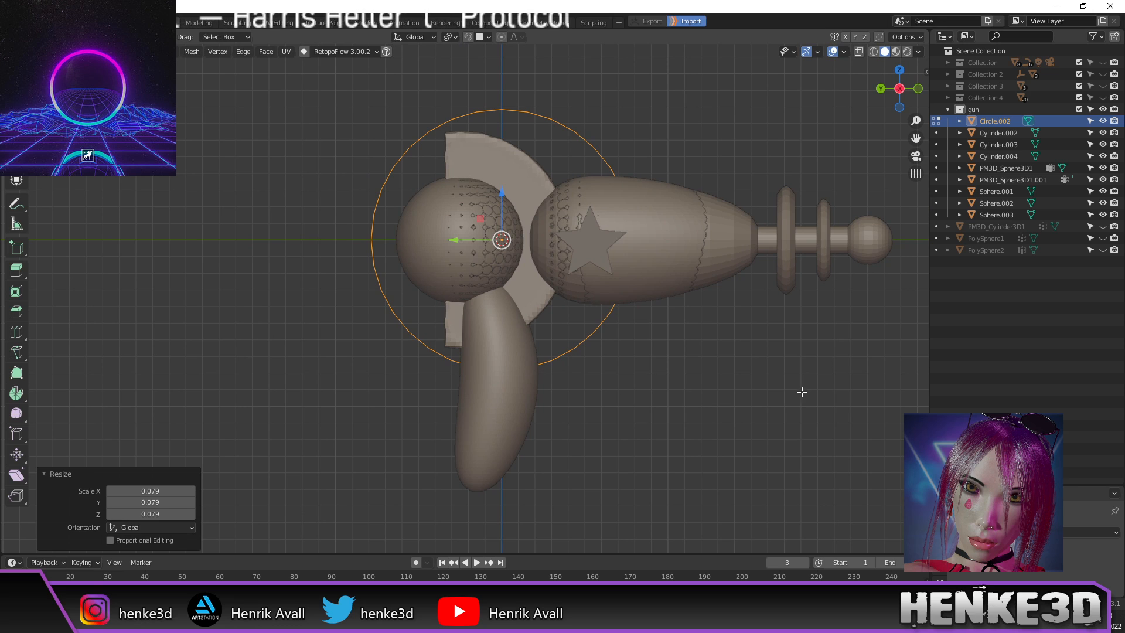
{"action": "key", "text": "s"}
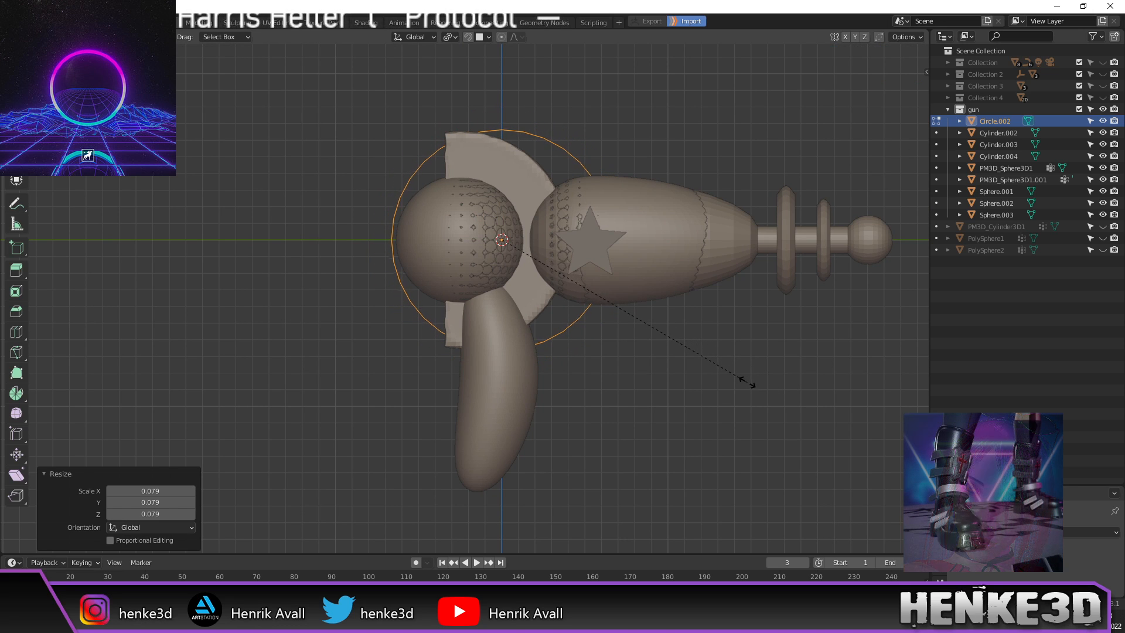
{"action": "left_click", "coordinate": [744, 378]}
Step: Move the circle 0.026787 m along Y around the rear ball and box-select its left vertices
{"action": "left_click_drag", "start_coordinate": [460, 239], "coordinate": [413, 251]}
{"action": "scroll", "coordinate": [412, 252], "scroll_direction": "up", "scroll_amount": 1}
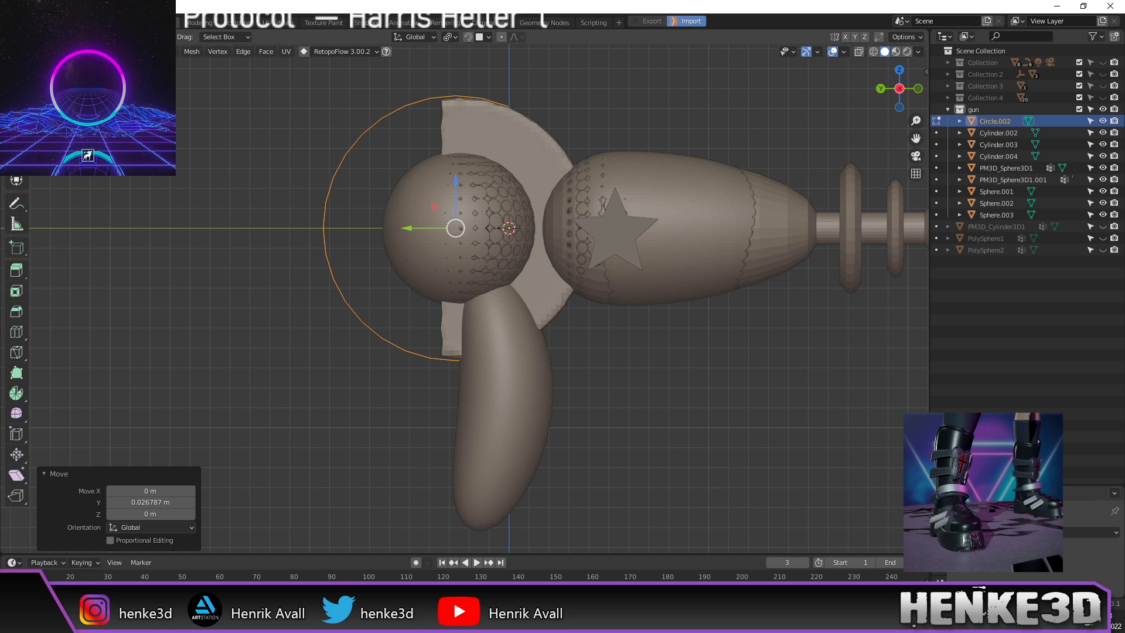
{"action": "scroll", "coordinate": [400, 230], "scroll_direction": "up", "scroll_amount": 2}
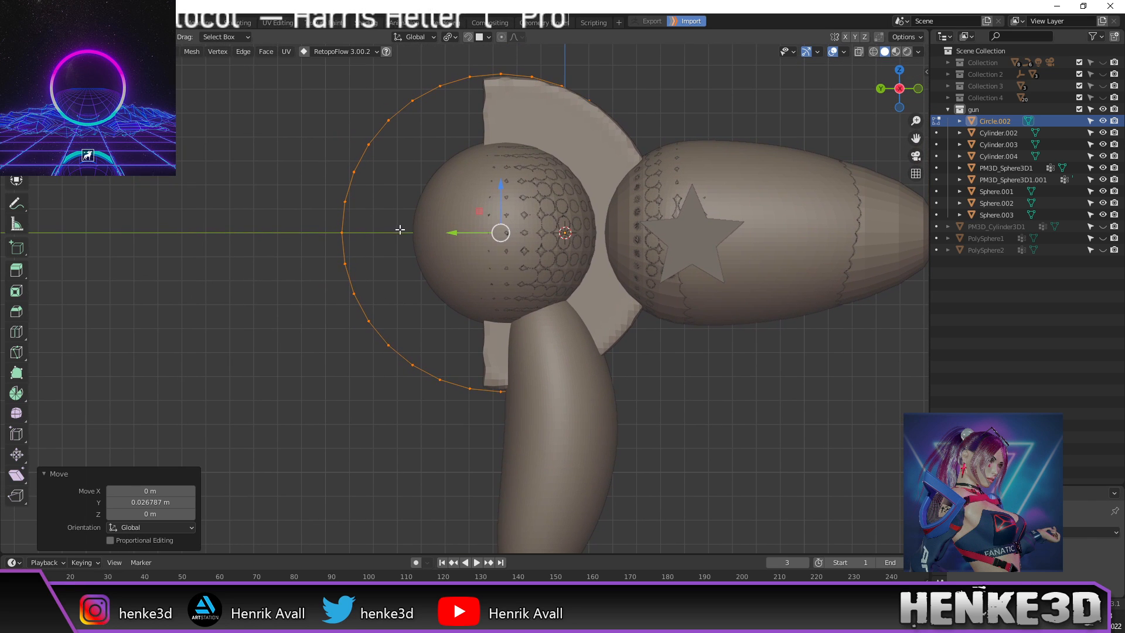
{"action": "scroll", "coordinate": [309, 165], "scroll_direction": "down", "scroll_amount": 2}
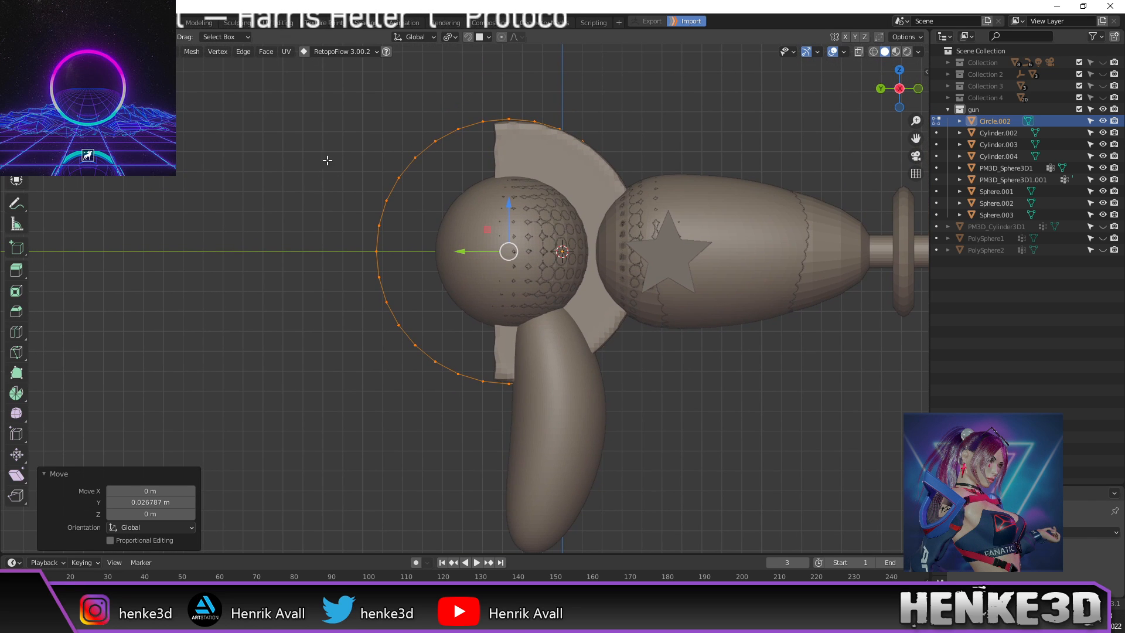
{"action": "left_click_drag", "start_coordinate": [323, 88], "coordinate": [489, 413]}
{"action": "middle_click_drag", "start_coordinate": [462, 411], "coordinate": [466, 431], "text": "shift"}
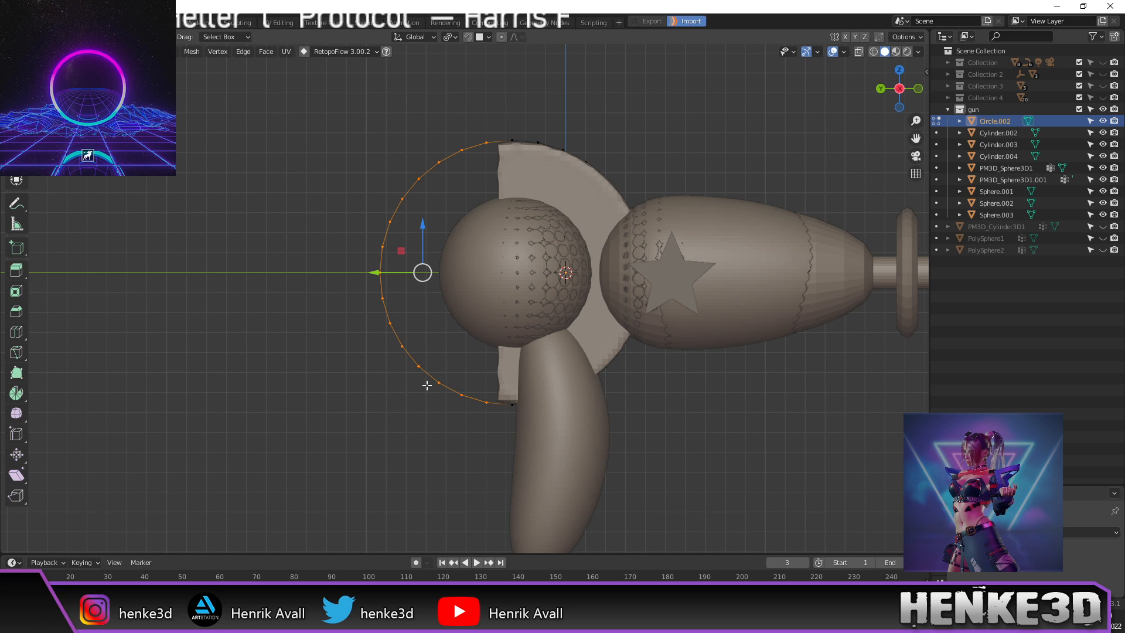
Step: Delete half of Circle.002's edges and select the remaining half arc
{"action": "key", "text": "x"}
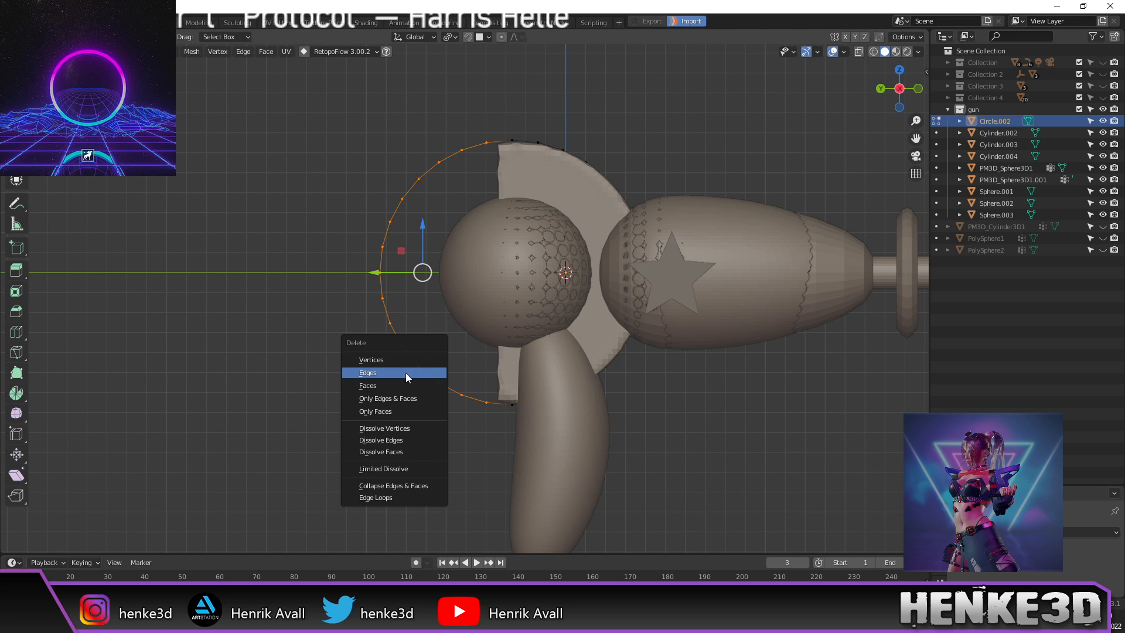
{"action": "left_click", "coordinate": [402, 375]}
{"action": "middle_click_drag", "start_coordinate": [456, 292], "coordinate": [554, 317], "text": "shift"}
{"action": "left_click", "coordinate": [436, 133], "text": "alt"}
{"action": "middle_click_drag", "start_coordinate": [437, 134], "coordinate": [401, 124]}
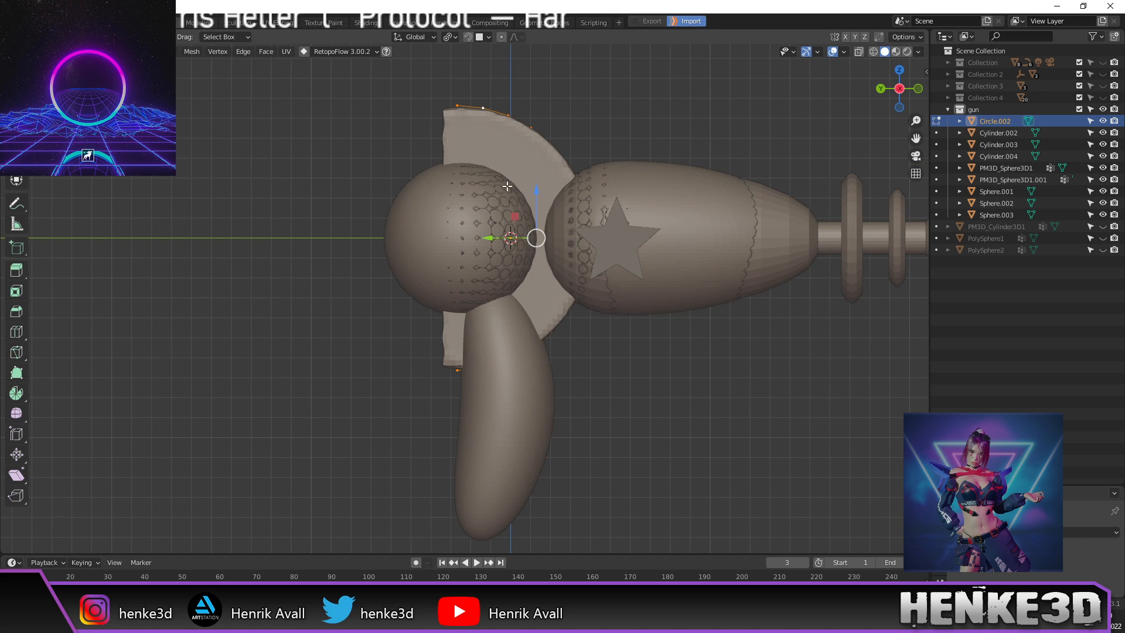
{"action": "scroll", "coordinate": [534, 196], "scroll_direction": "down", "scroll_amount": 1}
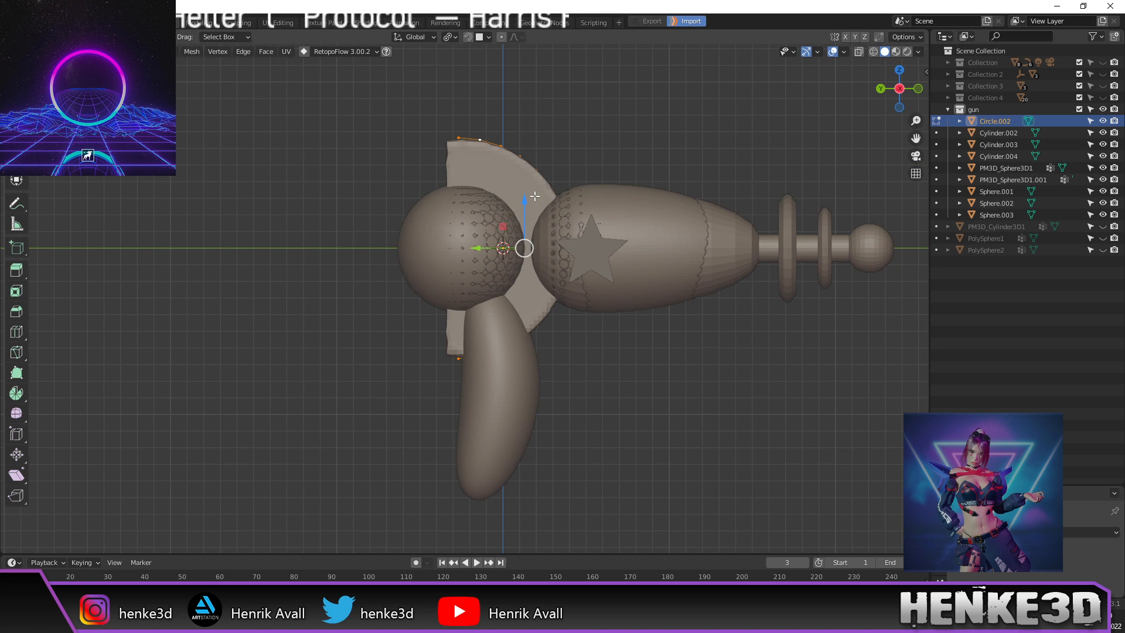
Step: In wireframe shading, extrude the arc in place and scale the new edge inward to 0.373
{"action": "key", "text": "z"}
{"action": "left_click", "coordinate": [504, 199]}
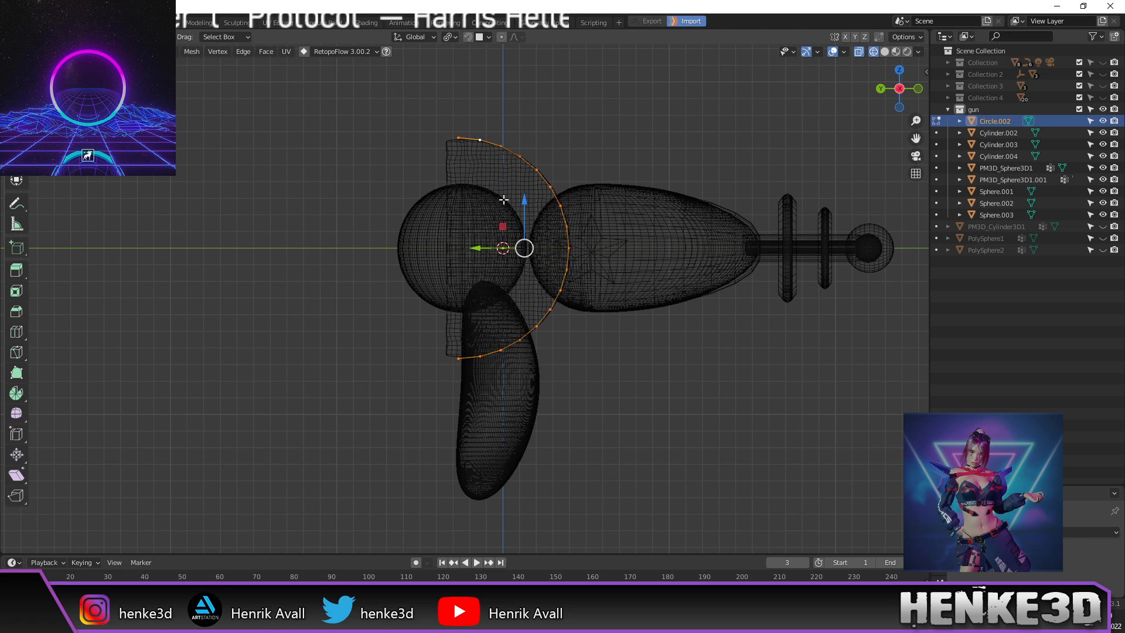
{"action": "scroll", "coordinate": [503, 199], "scroll_direction": "up", "scroll_amount": 1}
{"action": "key", "text": "e"}
{"action": "right_click", "coordinate": [746, 272]}
{"action": "key", "text": "s"}
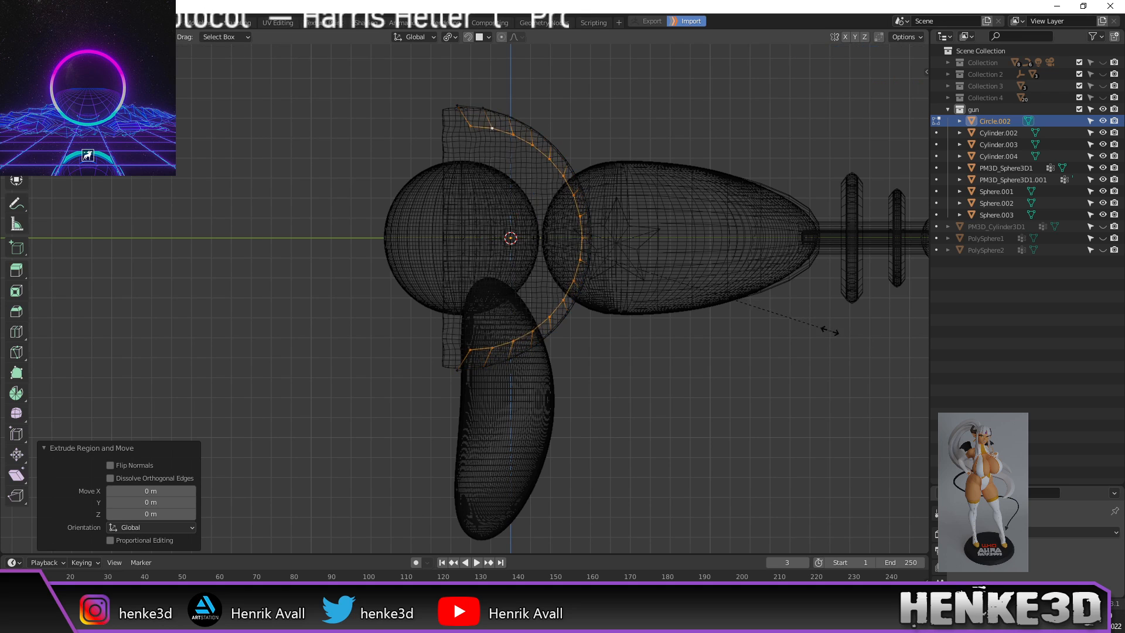
{"action": "left_click", "coordinate": [672, 270]}
Step: Shift the half-ring band along Y to sit behind the grip
{"action": "scroll", "coordinate": [469, 205], "scroll_direction": "up", "scroll_amount": 1}
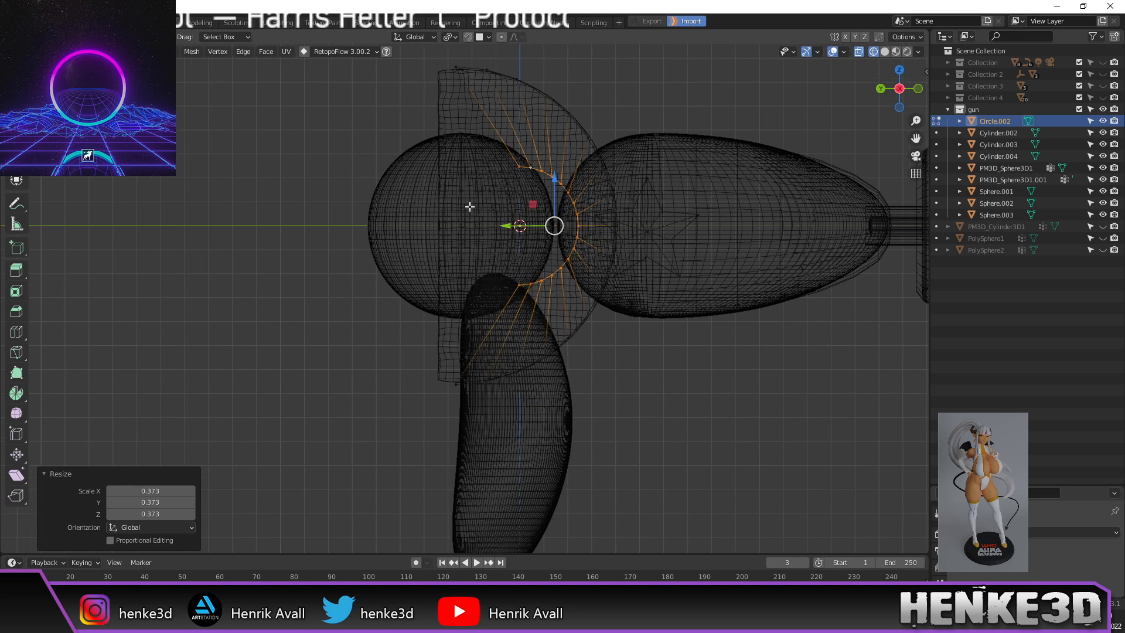
{"action": "key", "text": "g"}
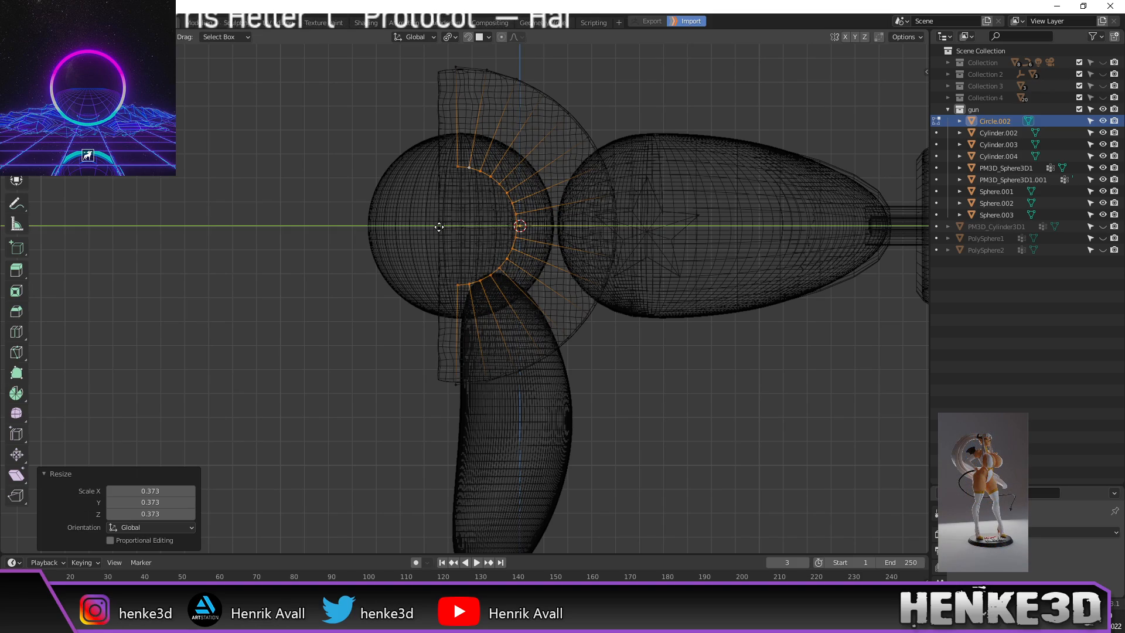
{"action": "left_click", "coordinate": [439, 226]}
{"action": "scroll", "coordinate": [463, 234], "scroll_direction": "up", "scroll_amount": 1}
{"action": "scroll", "coordinate": [481, 238], "scroll_direction": "up", "scroll_amount": 1}
{"action": "middle_click_drag", "start_coordinate": [472, 239], "coordinate": [585, 302]}
Step: Return to object mode, view the gun from the side, and enlarge the Properties editor
{"action": "key", "text": "Tab"}
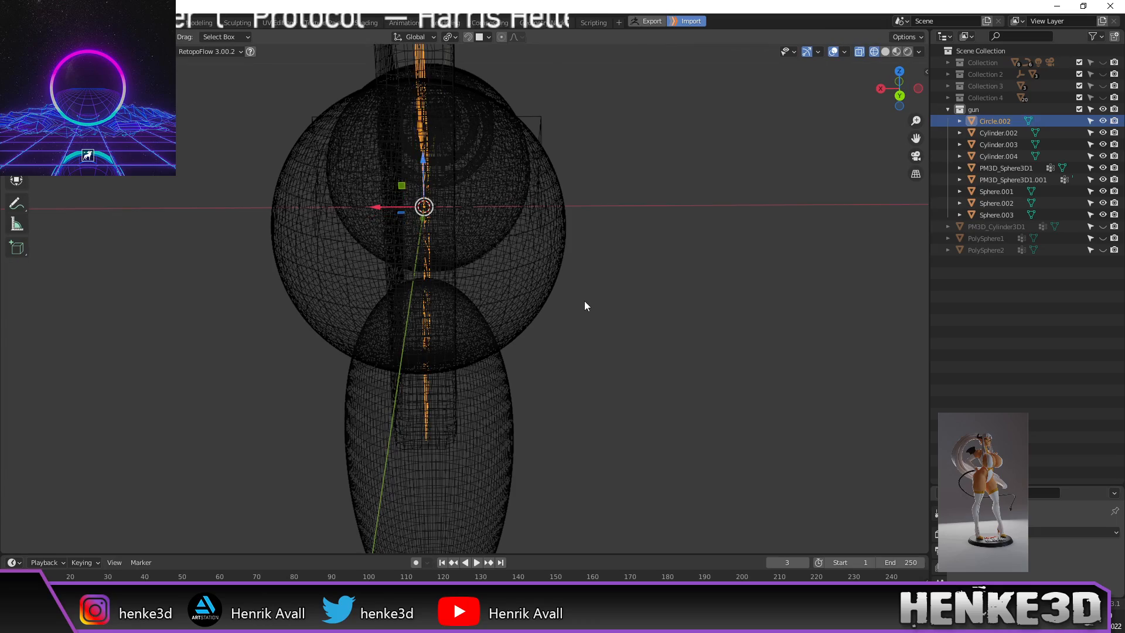
{"action": "scroll", "coordinate": [673, 320], "scroll_direction": "down", "scroll_amount": 2}
{"action": "middle_click_drag", "start_coordinate": [673, 320], "coordinate": [591, 315]}
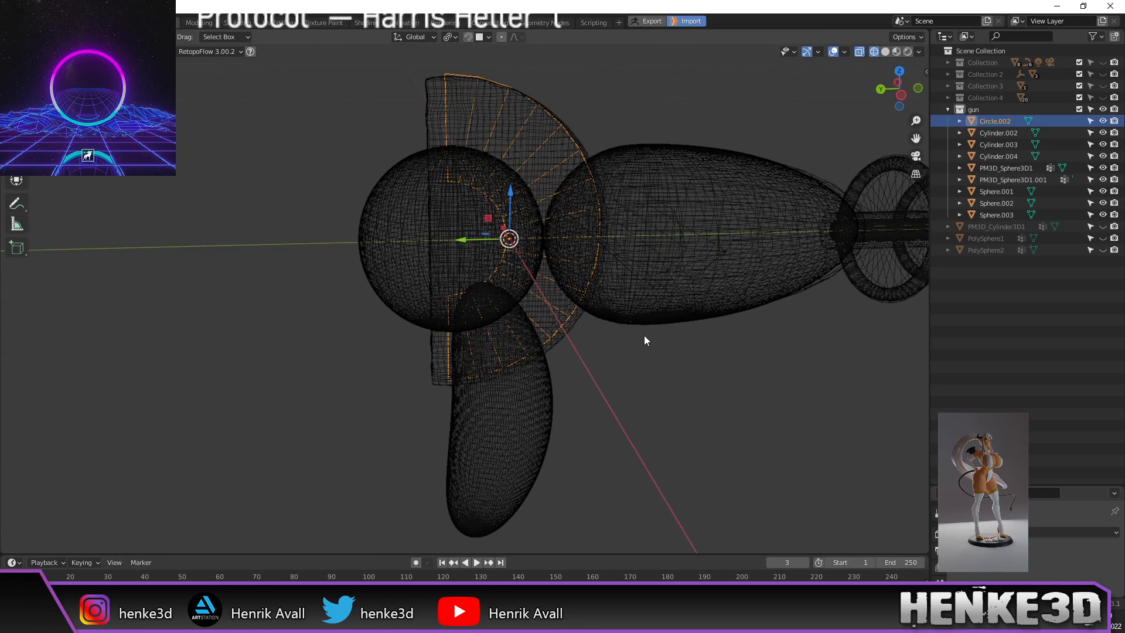
{"action": "key", "text": "KP_3"}
{"action": "scroll", "coordinate": [557, 307], "scroll_direction": "up", "scroll_amount": 3}
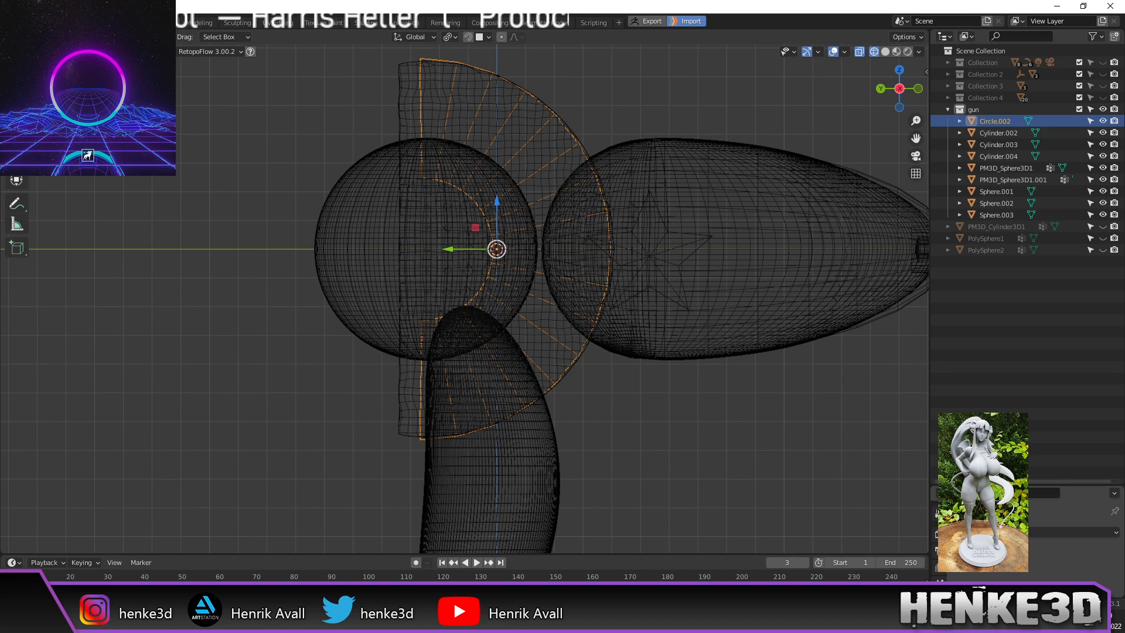
{"action": "mouse_move", "coordinate": [964, 398]}
{"action": "middle_mouse_down"}
{"action": "mouse_move", "coordinate": [959, 386]}
{"action": "mouse_move", "coordinate": [973, 391]}
{"action": "middle_mouse_up"}
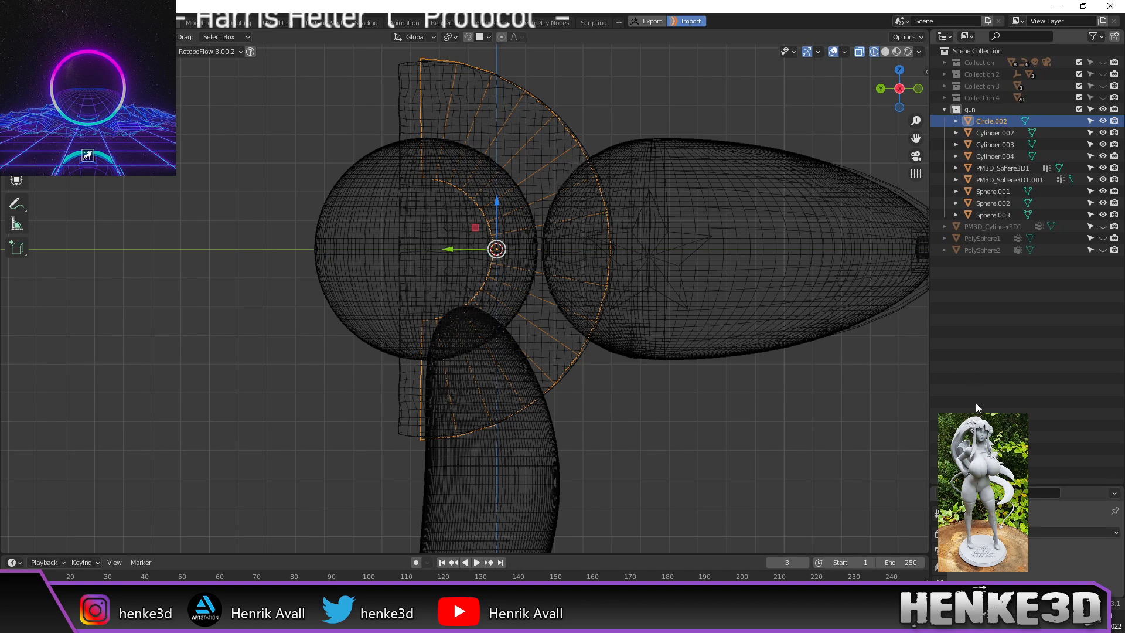
{"action": "left_click_drag", "start_coordinate": [973, 482], "coordinate": [970, 281]}
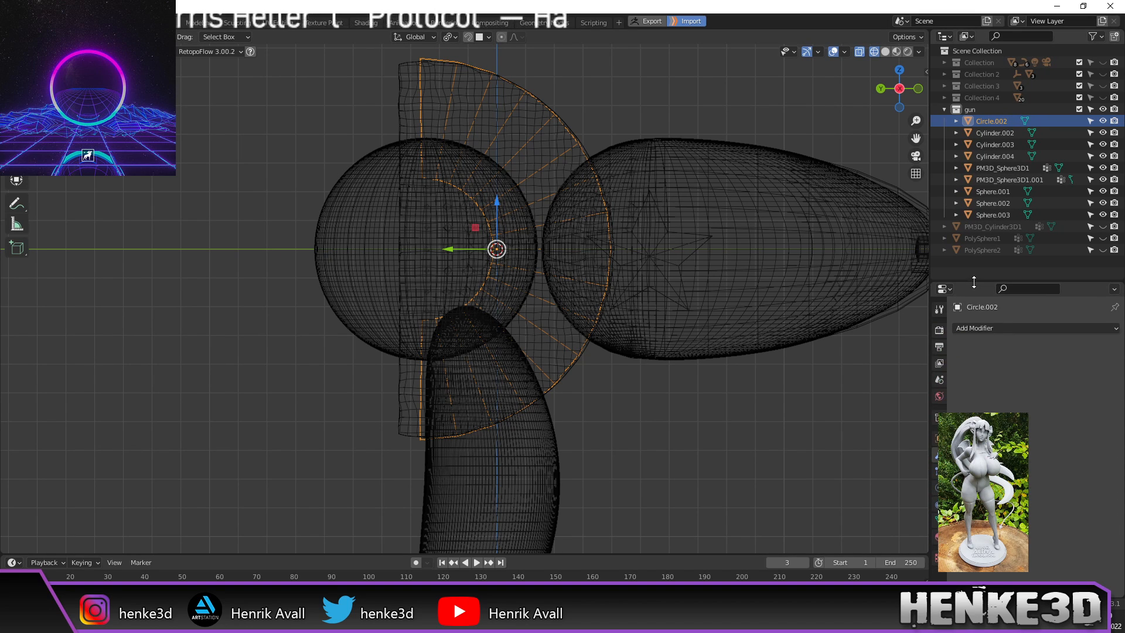
Step: Add a Solidify modifier to the half ring with offset 0 and thickness 0.02 m
{"action": "left_click", "coordinate": [979, 329]}
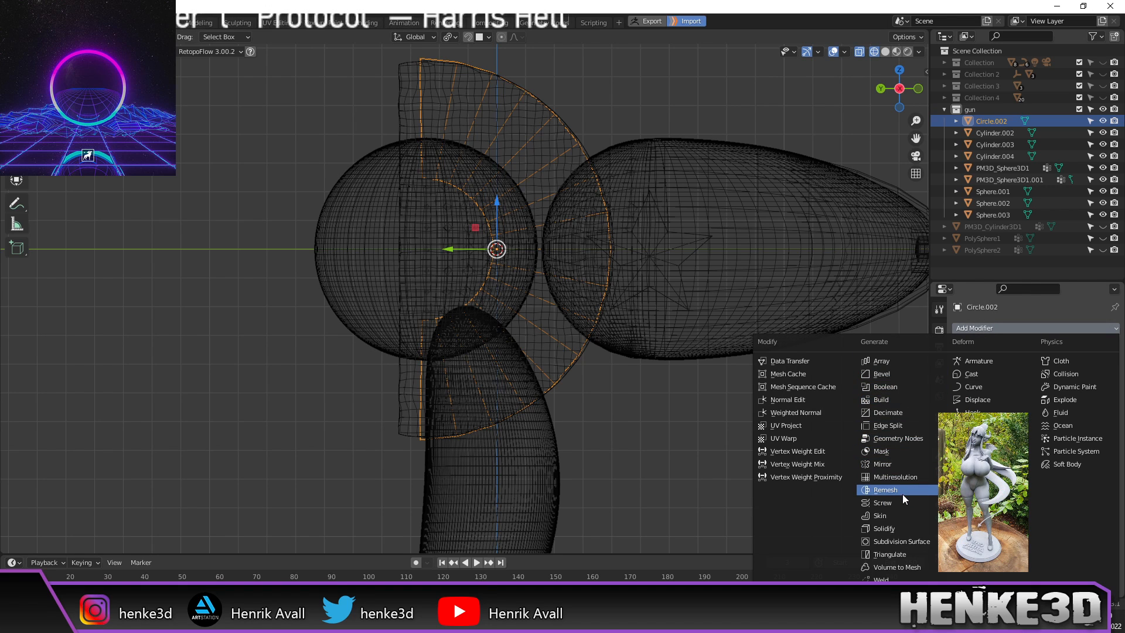
{"action": "left_click", "coordinate": [905, 525]}
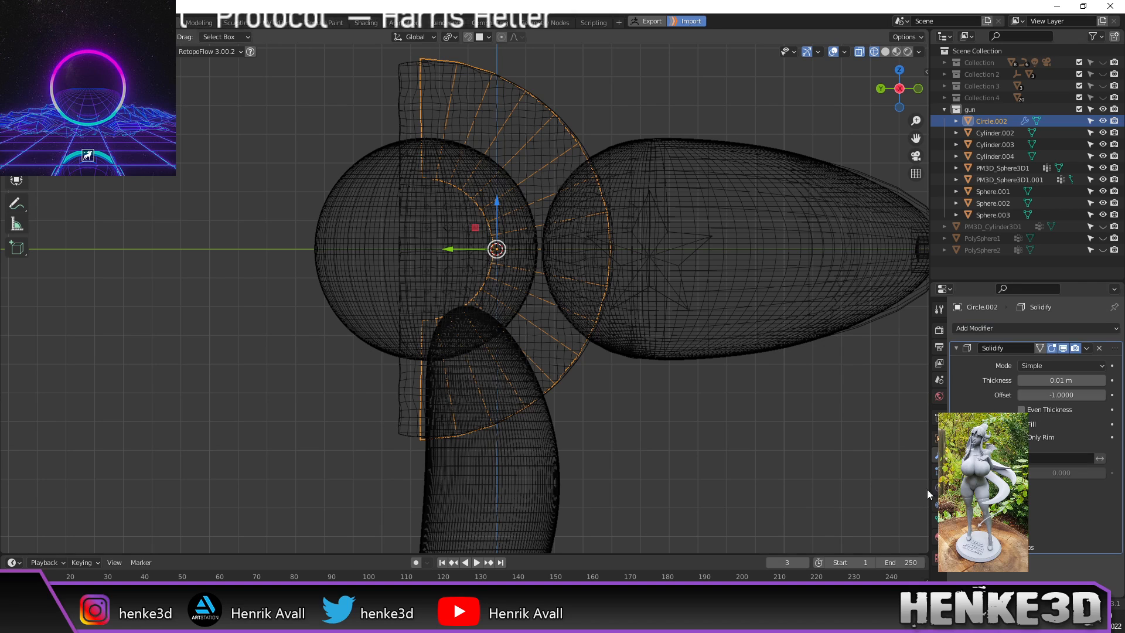
{"action": "left_click", "coordinate": [1063, 393]}
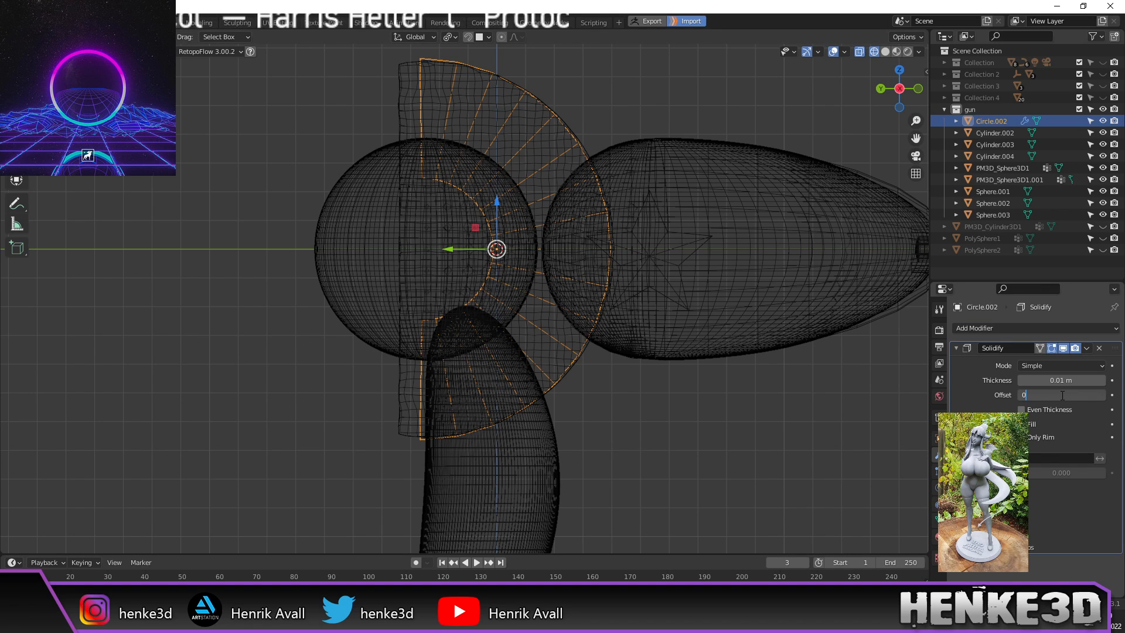
{"action": "middle_click_drag", "start_coordinate": [617, 208], "coordinate": [713, 284]}
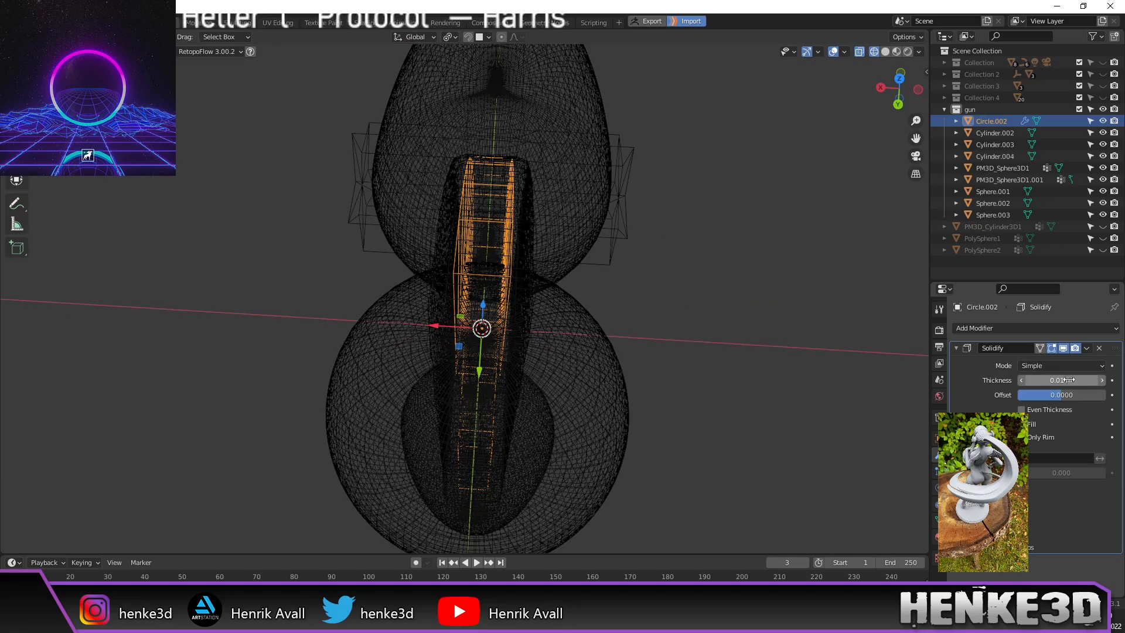
{"action": "left_click", "coordinate": [1100, 381]}
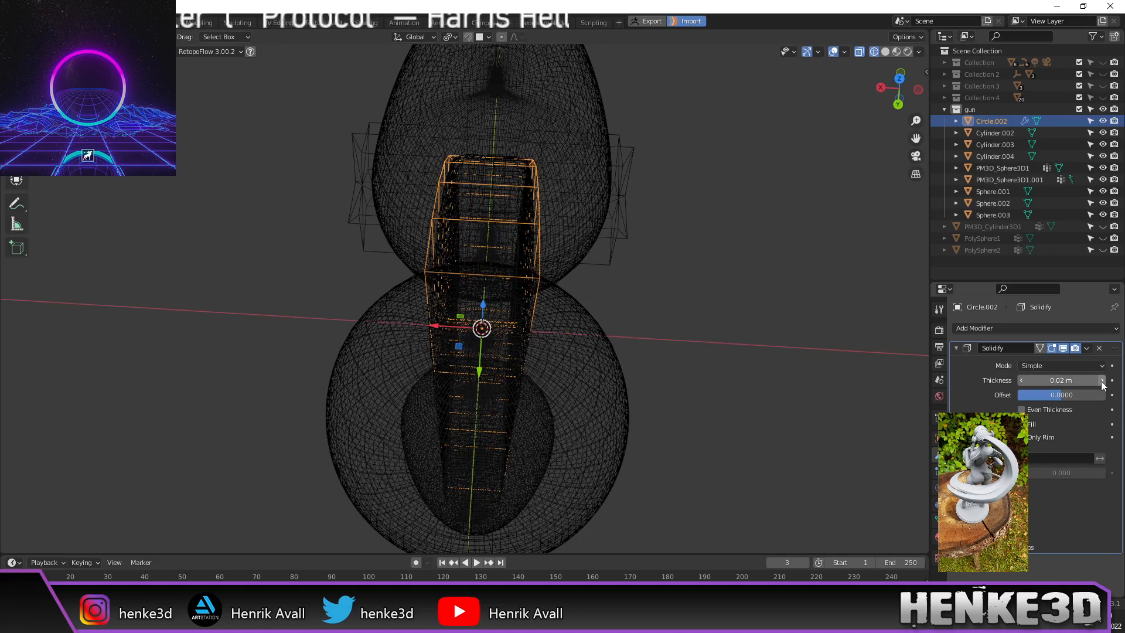
{"action": "middle_click_drag", "start_coordinate": [857, 340], "coordinate": [624, 357]}
{"action": "scroll", "coordinate": [599, 377], "scroll_direction": "up", "scroll_amount": 1}
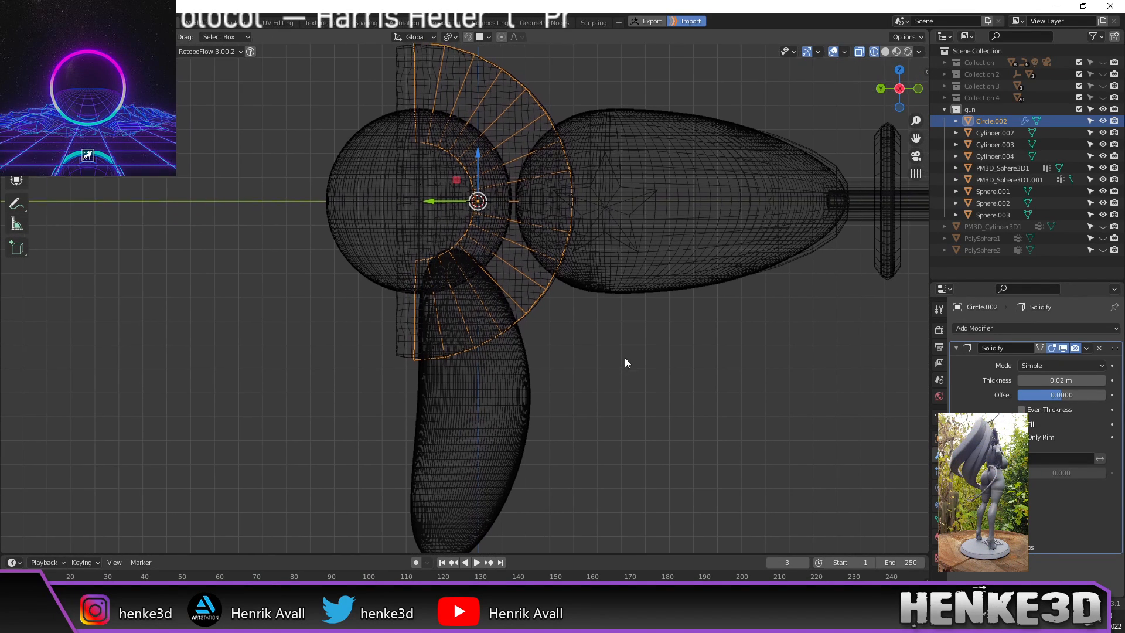
{"action": "middle_click_drag", "start_coordinate": [543, 339], "coordinate": [553, 328], "text": "shift"}
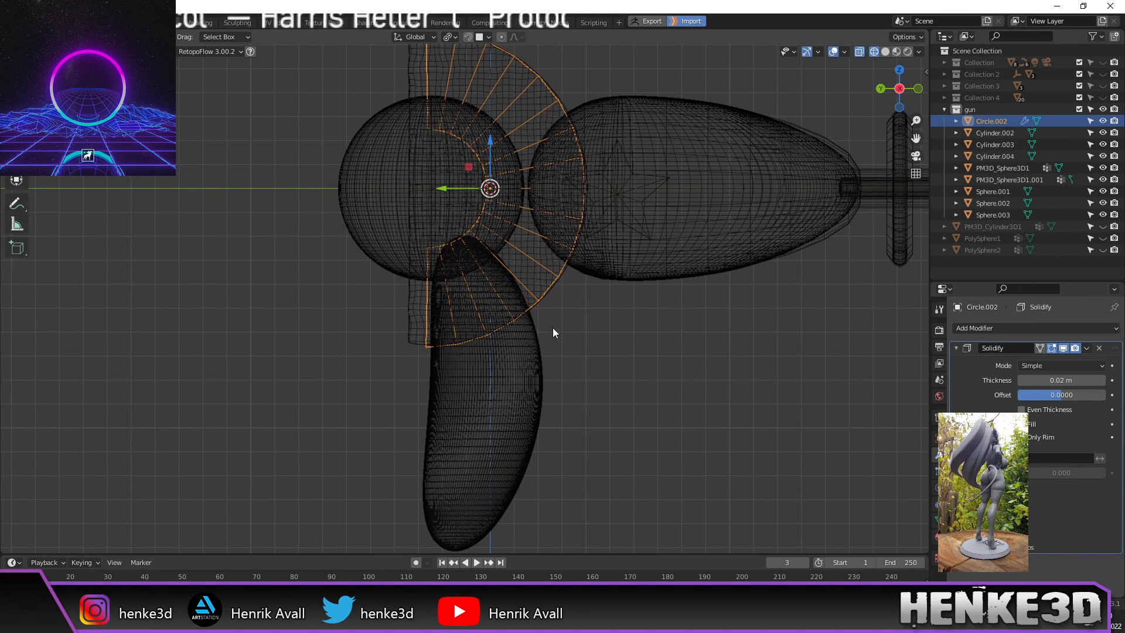
Step: Switch back to solid shading, inspect the guard, and select the gun's main body
{"action": "key", "text": "z"}
{"action": "left_click", "coordinate": [664, 342]}
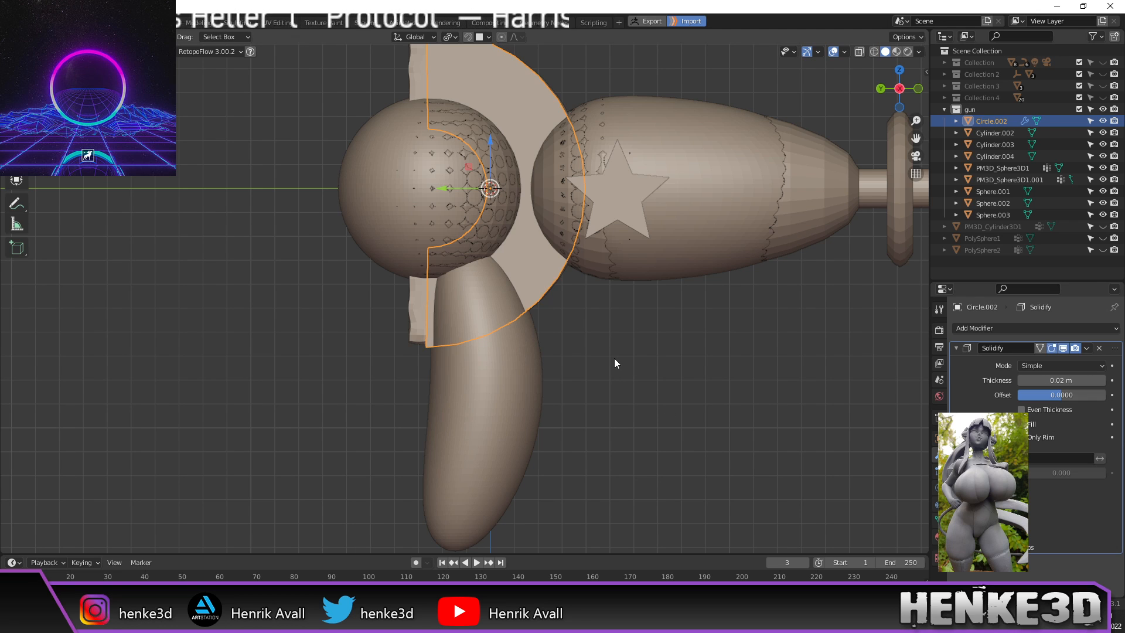
{"action": "mouse_move", "coordinate": [614, 358]}
{"action": "middle_mouse_down"}
{"action": "mouse_move", "coordinate": [654, 385]}
{"action": "mouse_move", "coordinate": [664, 359]}
{"action": "mouse_move", "coordinate": [608, 340]}
{"action": "middle_mouse_up"}
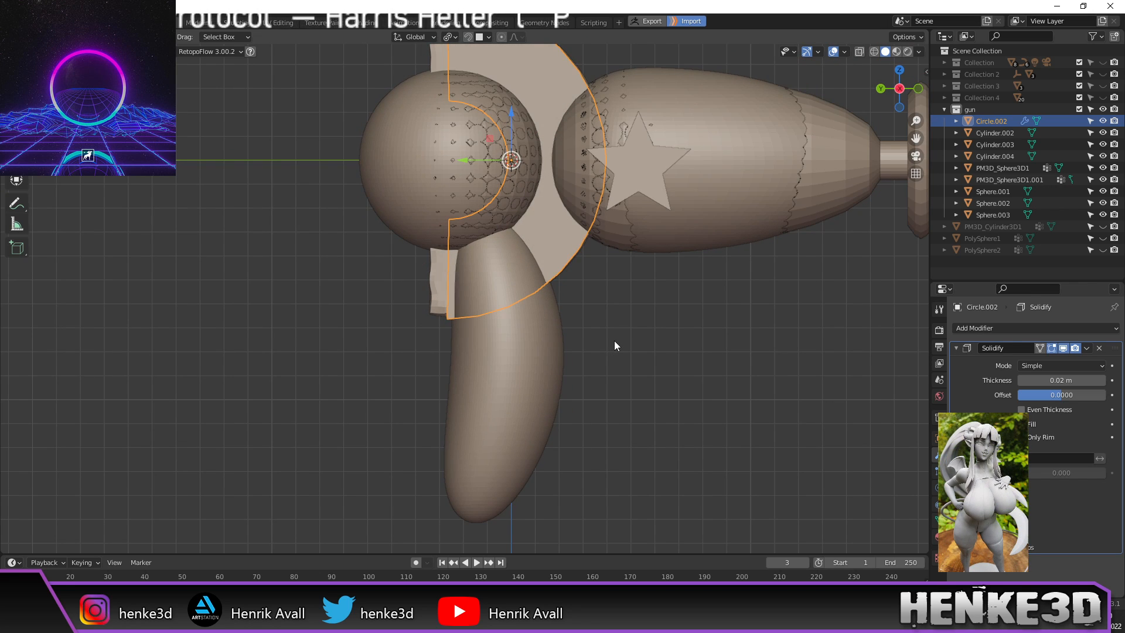
{"action": "middle_click_drag", "start_coordinate": [599, 348], "coordinate": [537, 322], "text": "shift"}
{"action": "scroll", "coordinate": [563, 362], "scroll_direction": "up", "scroll_amount": 2}
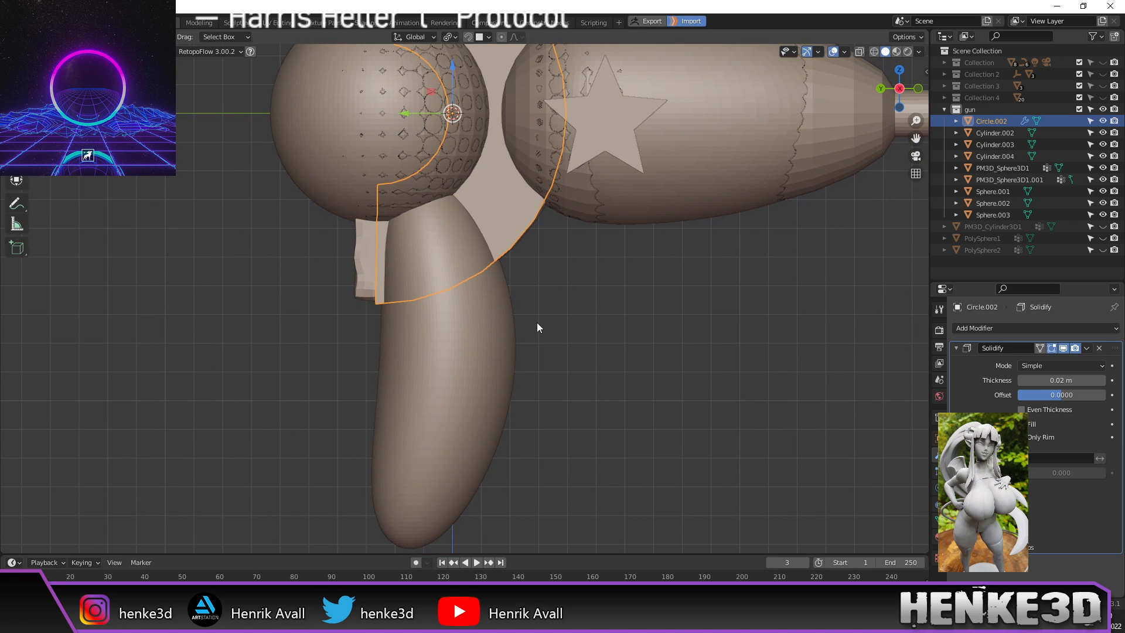
{"action": "left_click", "coordinate": [511, 343]}
{"action": "scroll", "coordinate": [519, 340], "scroll_direction": "down", "scroll_amount": 2}
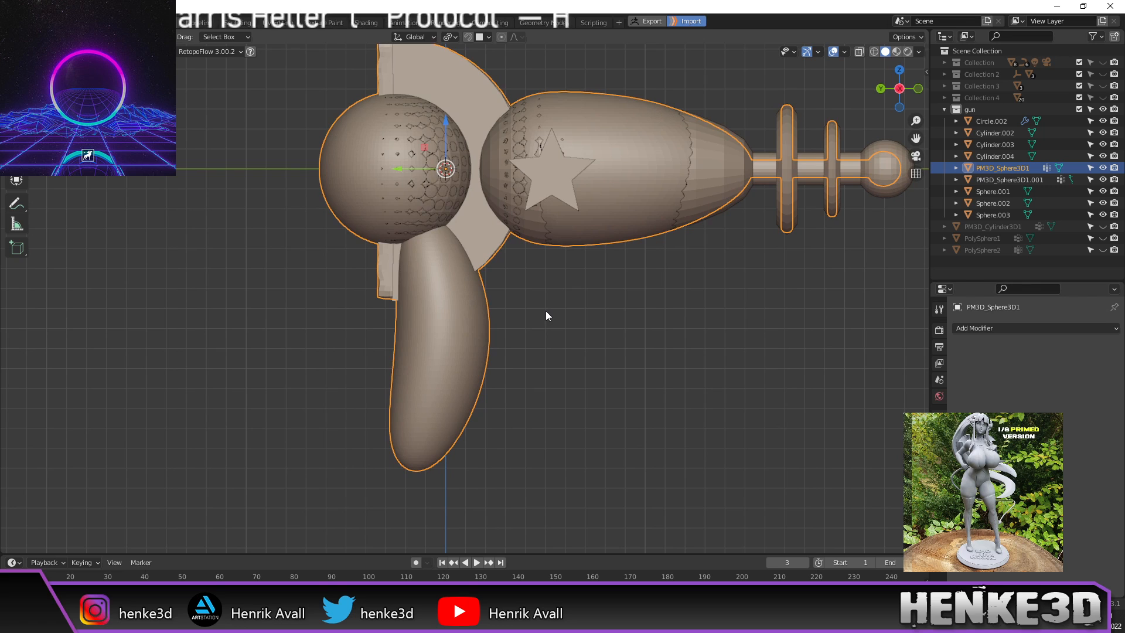
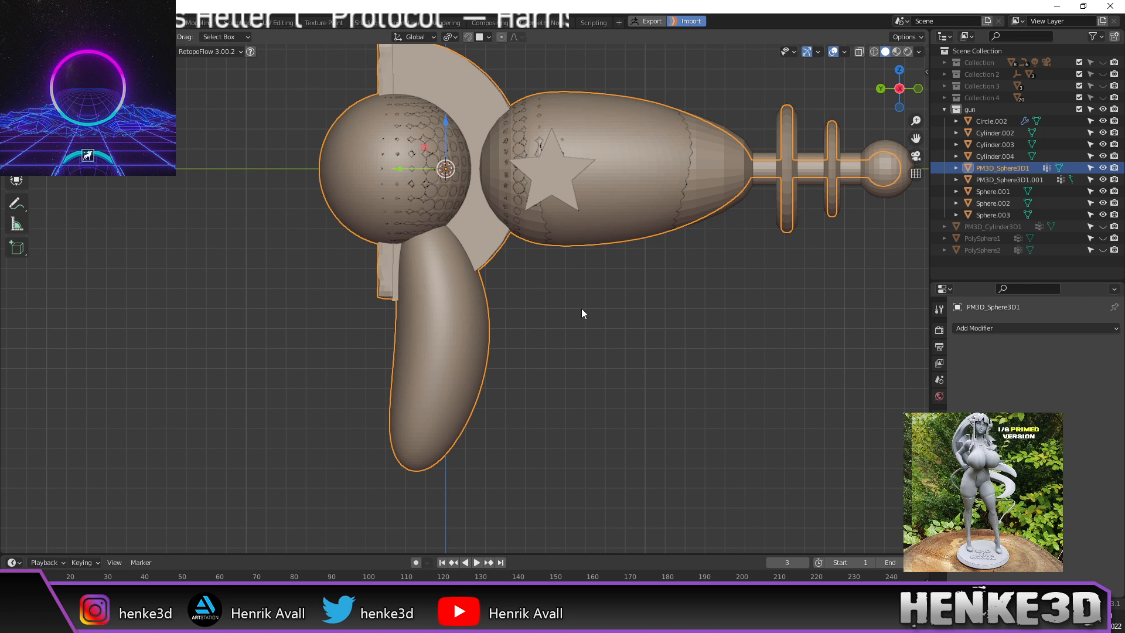
Step: Deselect the gun parts and add a new UV sphere
{"action": "scroll", "coordinate": [581, 314], "scroll_direction": "up", "scroll_amount": 2}
{"action": "middle_click_drag", "start_coordinate": [581, 315], "coordinate": [588, 325], "text": "shift"}
{"action": "scroll", "coordinate": [589, 326], "scroll_direction": "down", "scroll_amount": 2}
{"action": "scroll", "coordinate": [594, 322], "scroll_direction": "up", "scroll_amount": 1}
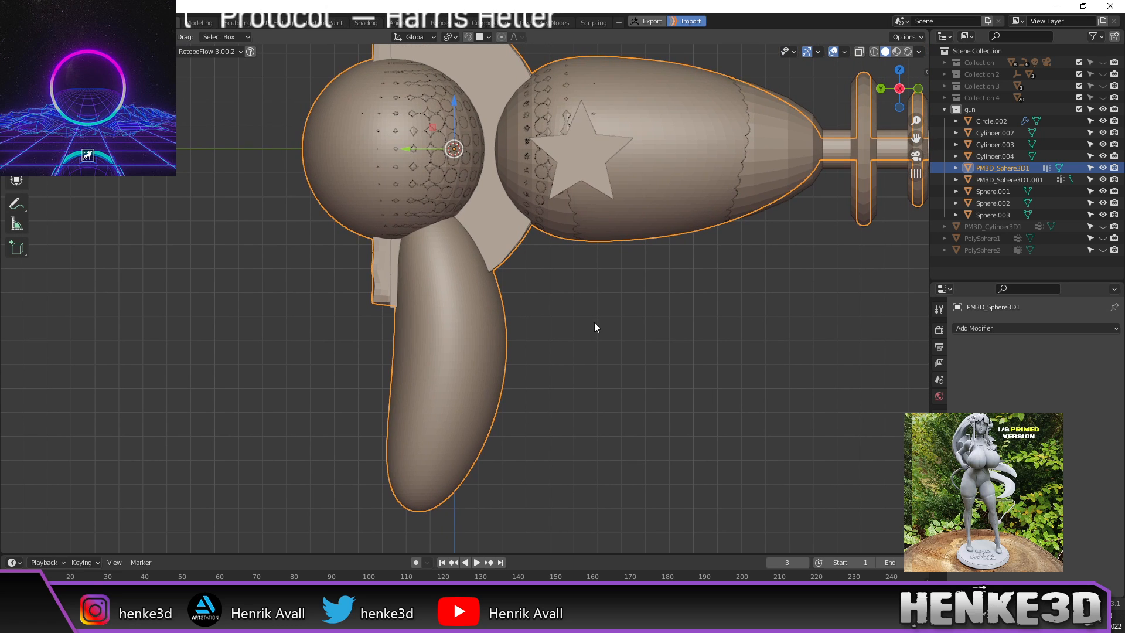
{"action": "left_click", "coordinate": [568, 337]}
{"action": "key", "text": "shift+a"}
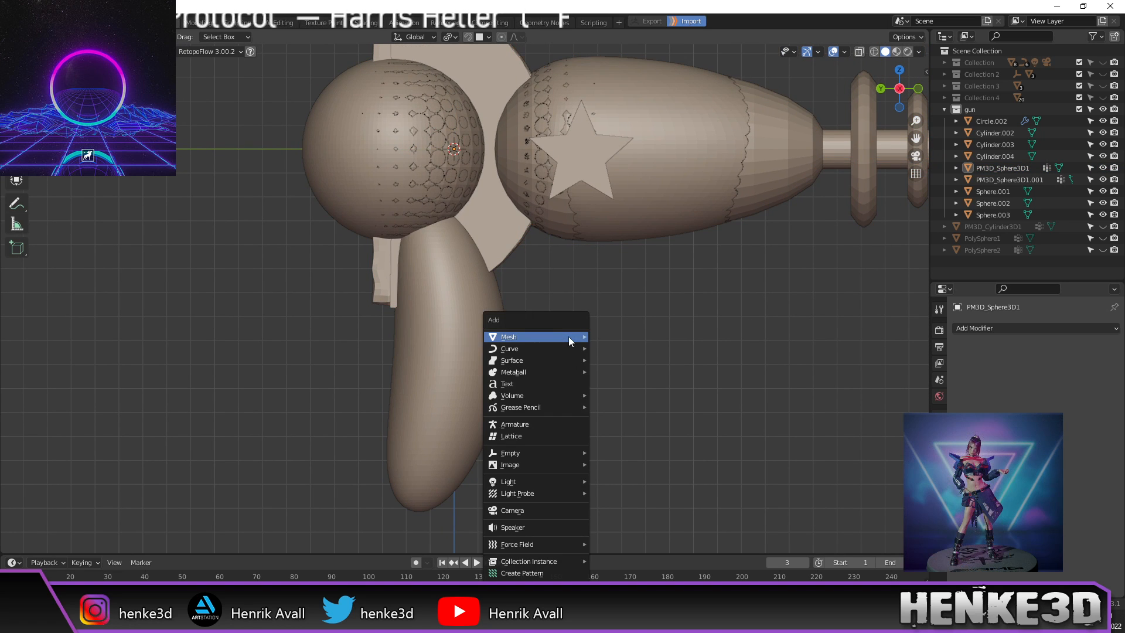
{"action": "mouse_move", "coordinate": [568, 337]}
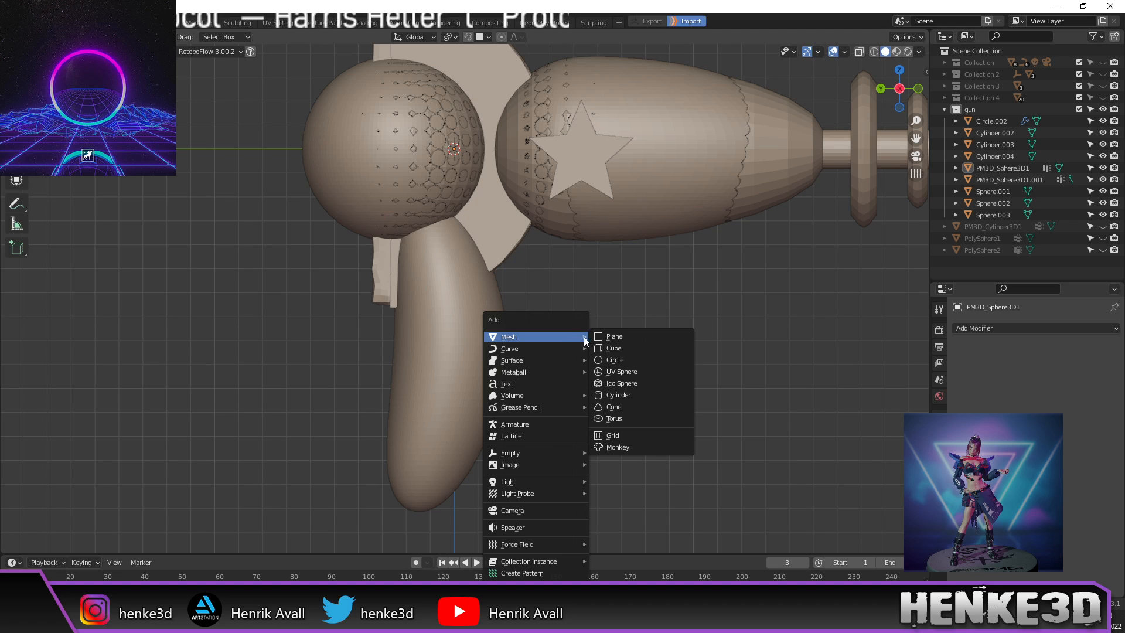
{"action": "left_click", "coordinate": [633, 371]}
{"action": "scroll", "coordinate": [631, 369], "scroll_direction": "down", "scroll_amount": 6}
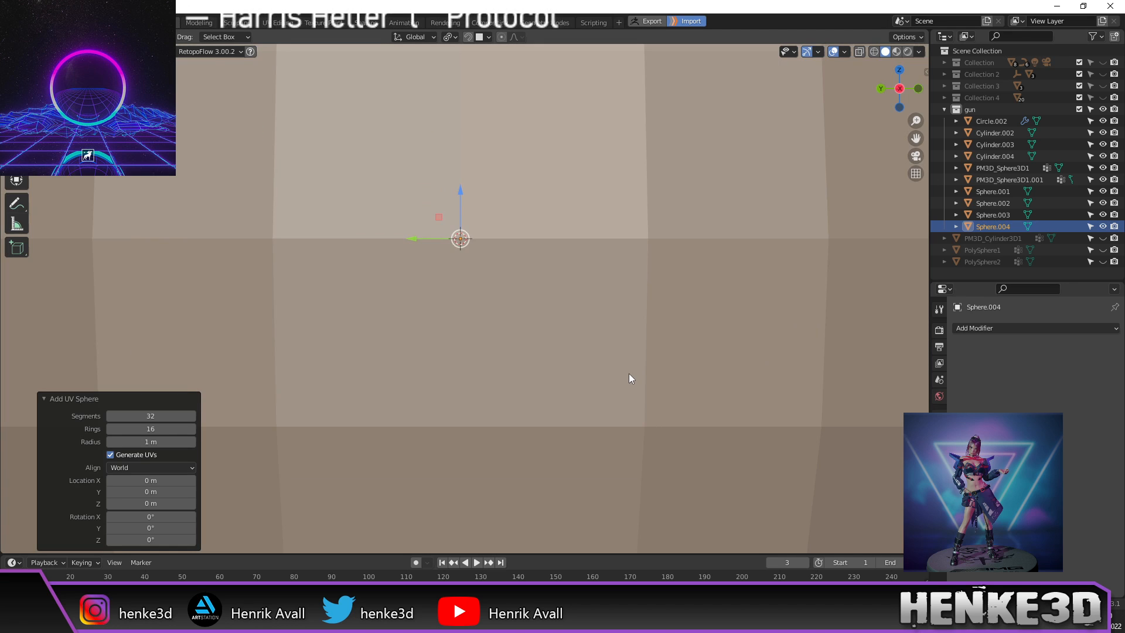
Step: In Edit Mode, shrink the sphere to 0.095 scale, then to 0.319
{"action": "key", "text": "Tab"}
{"action": "scroll", "coordinate": [610, 362], "scroll_direction": "up", "scroll_amount": 2}
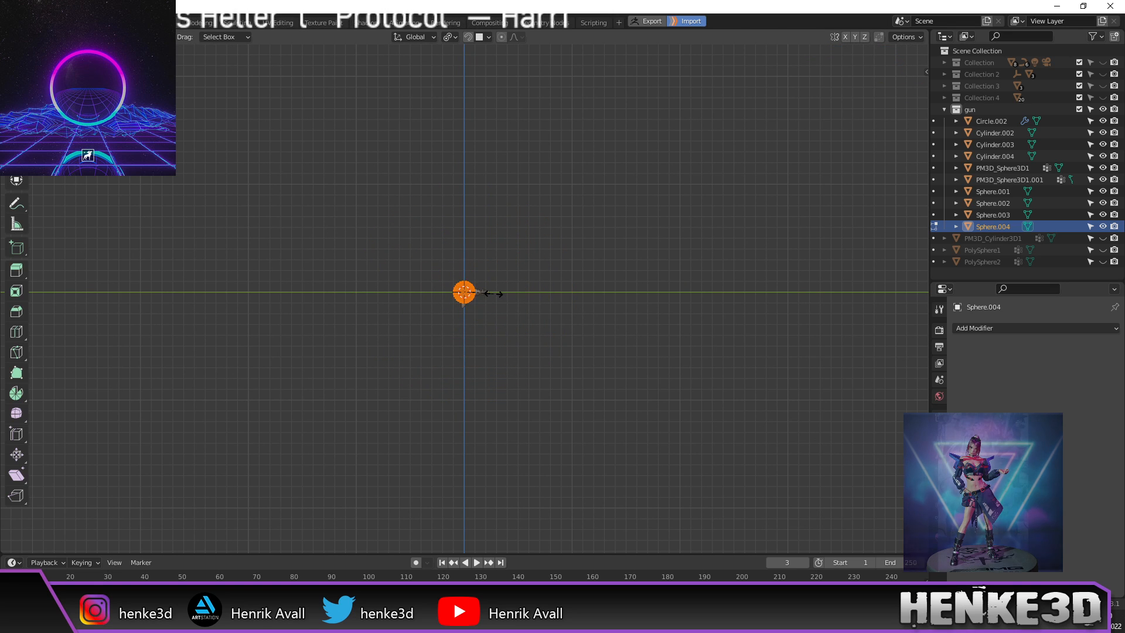
{"action": "left_click", "coordinate": [496, 296]}
{"action": "scroll", "coordinate": [518, 336], "scroll_direction": "up", "scroll_amount": 6}
{"action": "scroll", "coordinate": [518, 335], "scroll_direction": "up", "scroll_amount": 3}
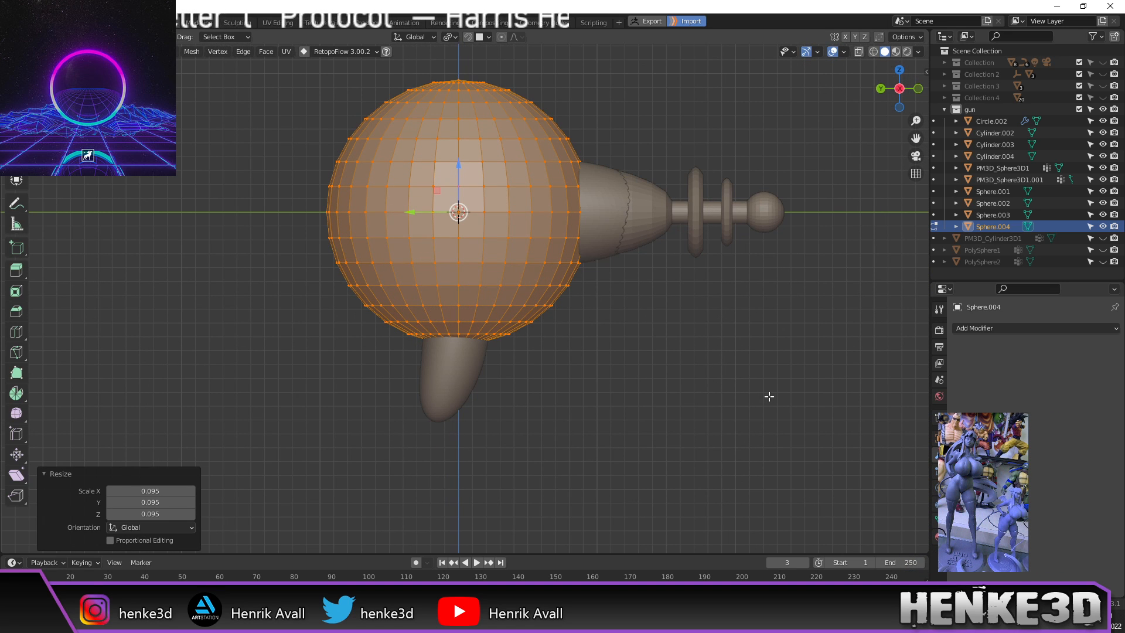
{"action": "key", "text": "s"}
{"action": "left_click", "coordinate": [543, 287]}
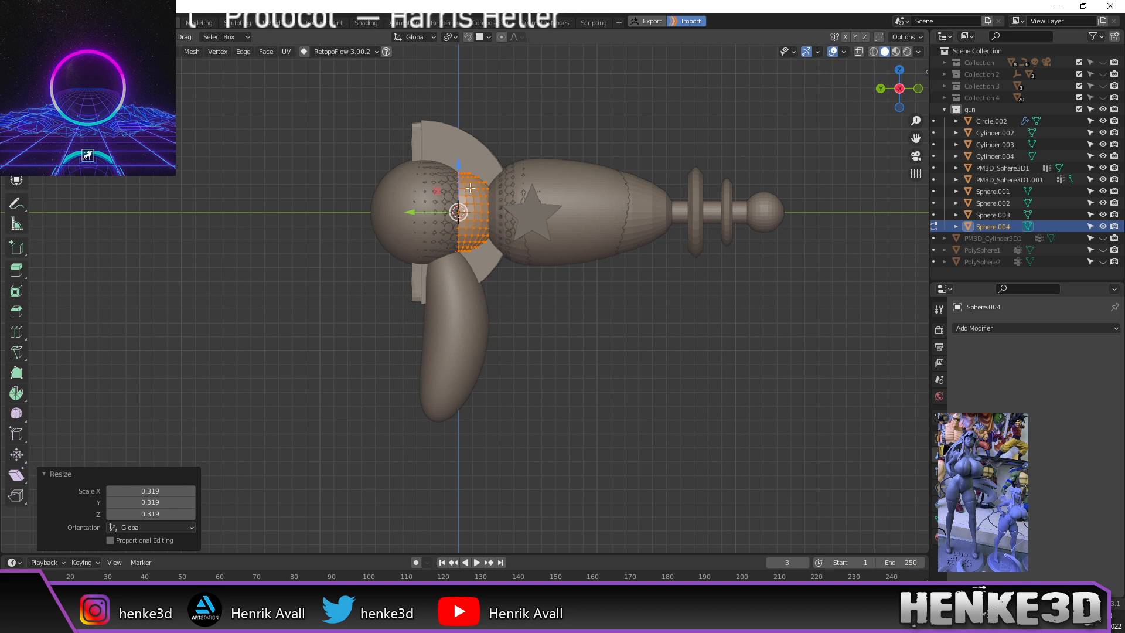
Step: Lower the half-sphere along Z onto the grip and scale it to 0.78
{"action": "key", "text": "g"}
{"action": "key", "text": "z"}
{"action": "left_click", "coordinate": [550, 322]}
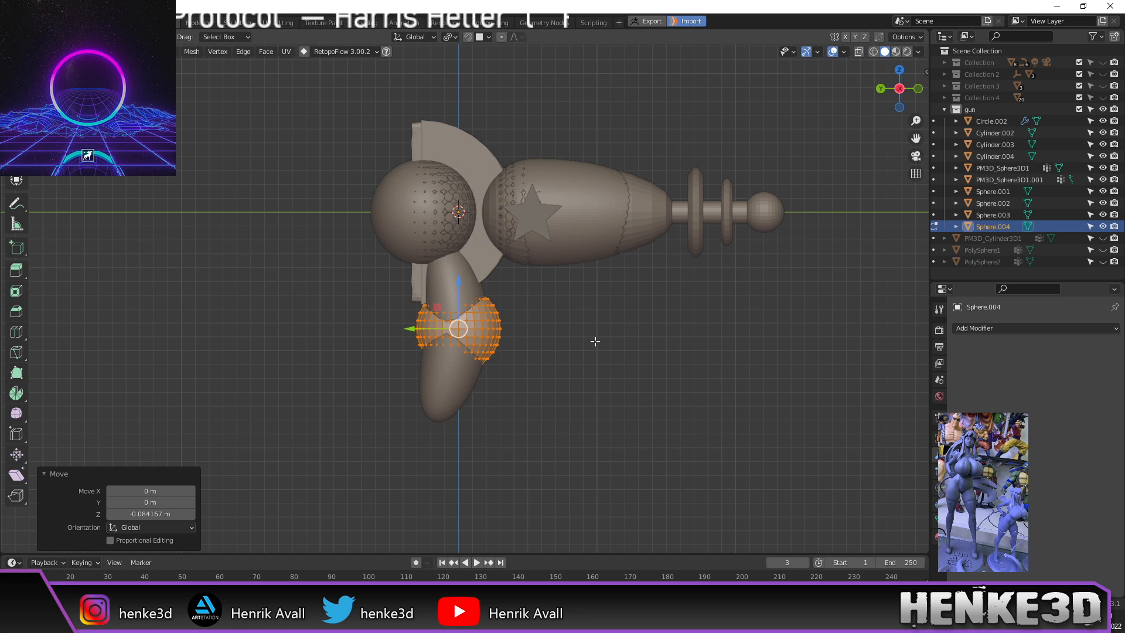
{"action": "key", "text": "s"}
{"action": "left_click", "coordinate": [565, 336]}
{"action": "scroll", "coordinate": [565, 337], "scroll_direction": "up", "scroll_amount": 4}
{"action": "mouse_move", "coordinate": [566, 336]}
{"action": "middle_mouse_down", "text": "shift"}
{"action": "mouse_move", "coordinate": [653, 272]}
{"action": "mouse_move", "coordinate": [655, 244]}
{"action": "middle_mouse_up", "text": "shift"}
Step: Switch to wireframe shading, select the sphere's bottom pole vertex, and view it from the side
{"action": "key", "text": "z"}
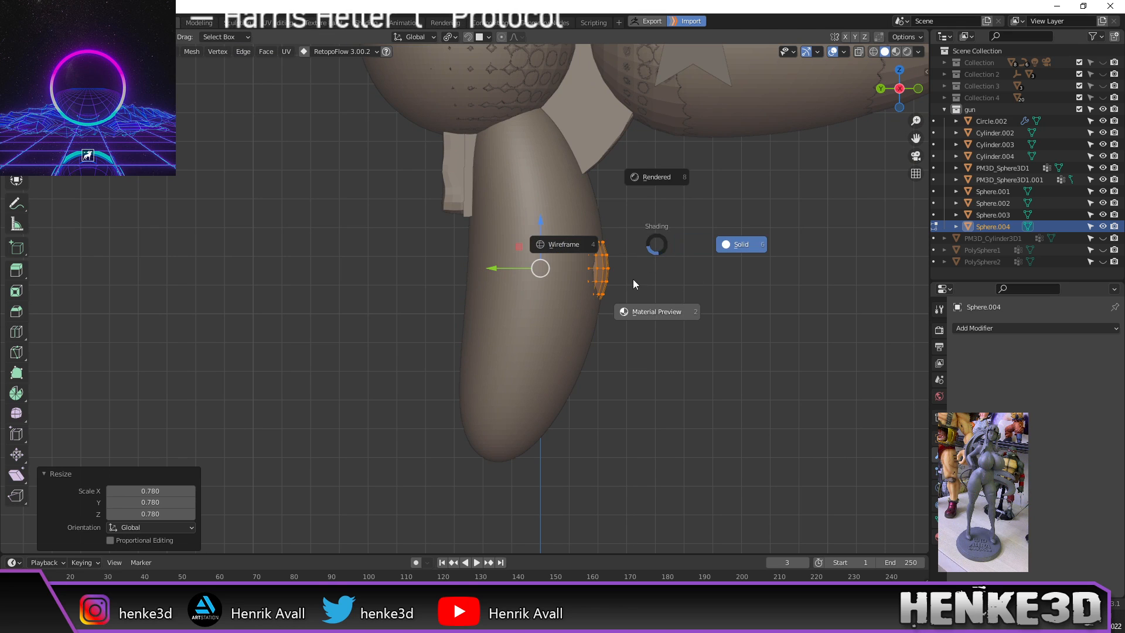
{"action": "left_click", "coordinate": [580, 246]}
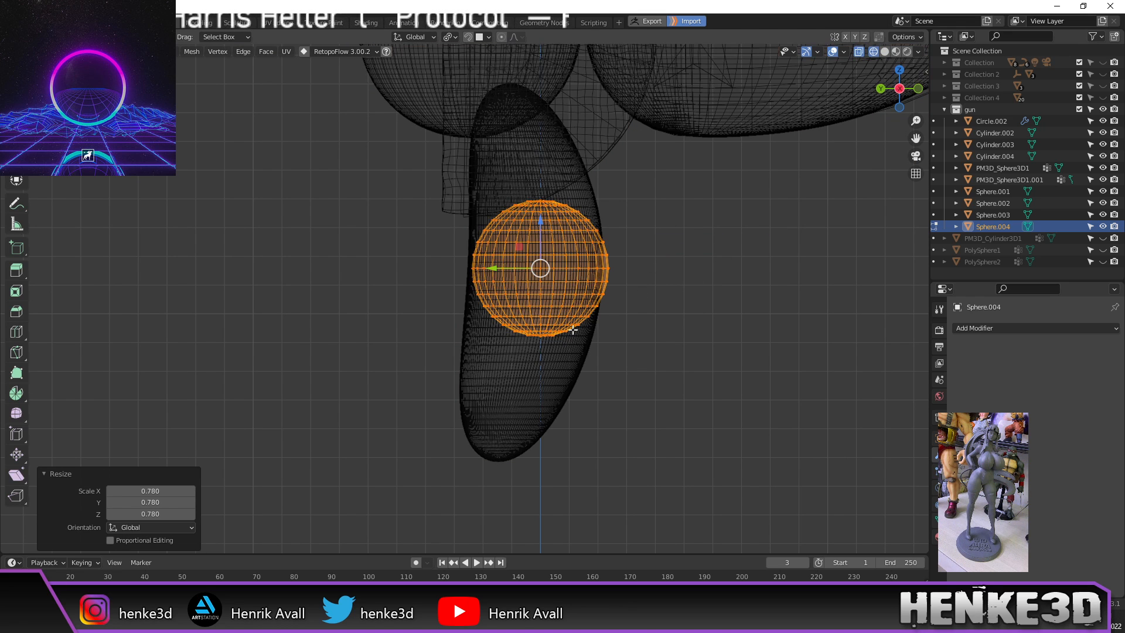
{"action": "middle_click_drag", "start_coordinate": [547, 345], "coordinate": [551, 323]}
{"action": "scroll", "coordinate": [551, 323], "scroll_direction": "up", "scroll_amount": 2}
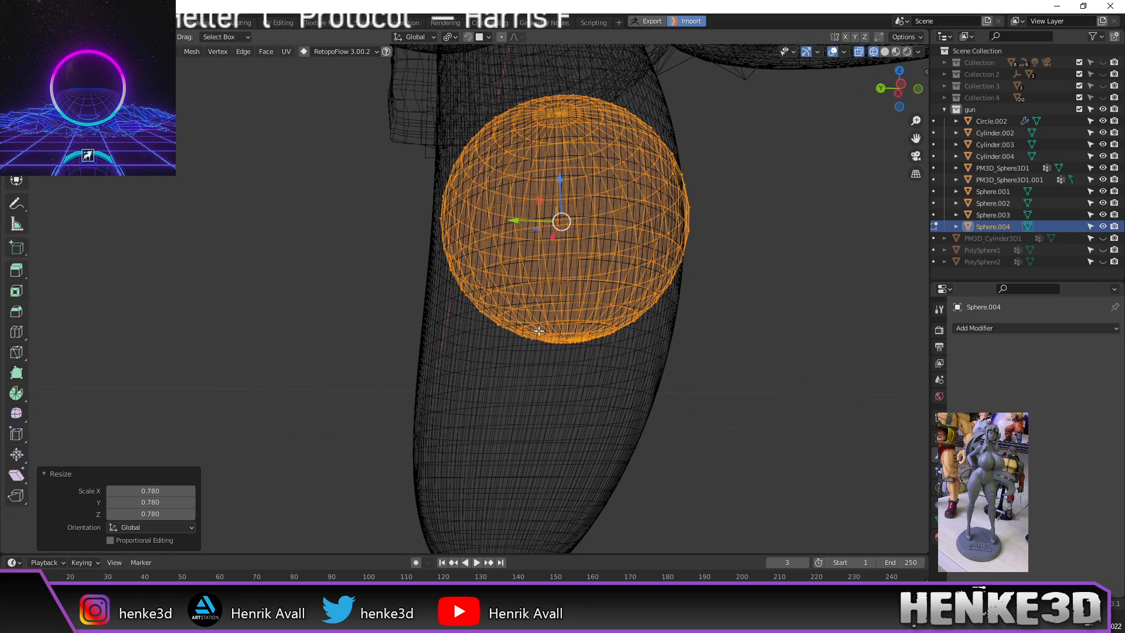
{"action": "left_click", "coordinate": [567, 340]}
{"action": "middle_click_drag", "start_coordinate": [645, 350], "coordinate": [638, 398]}
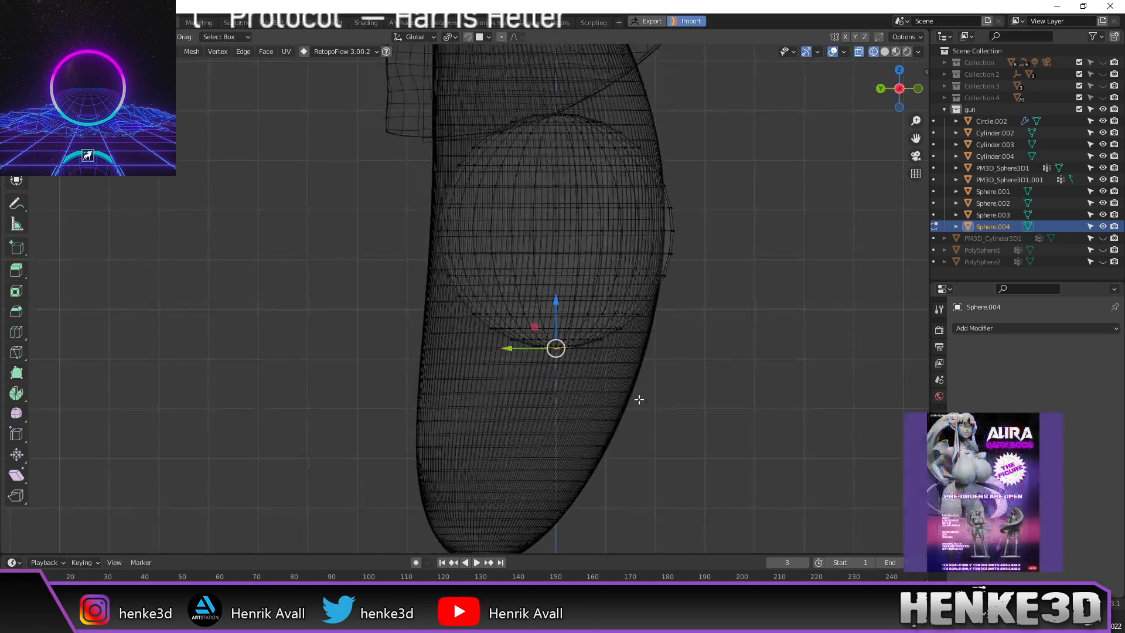
{"action": "key", "text": "z"}
{"action": "left_click", "coordinate": [669, 385]}
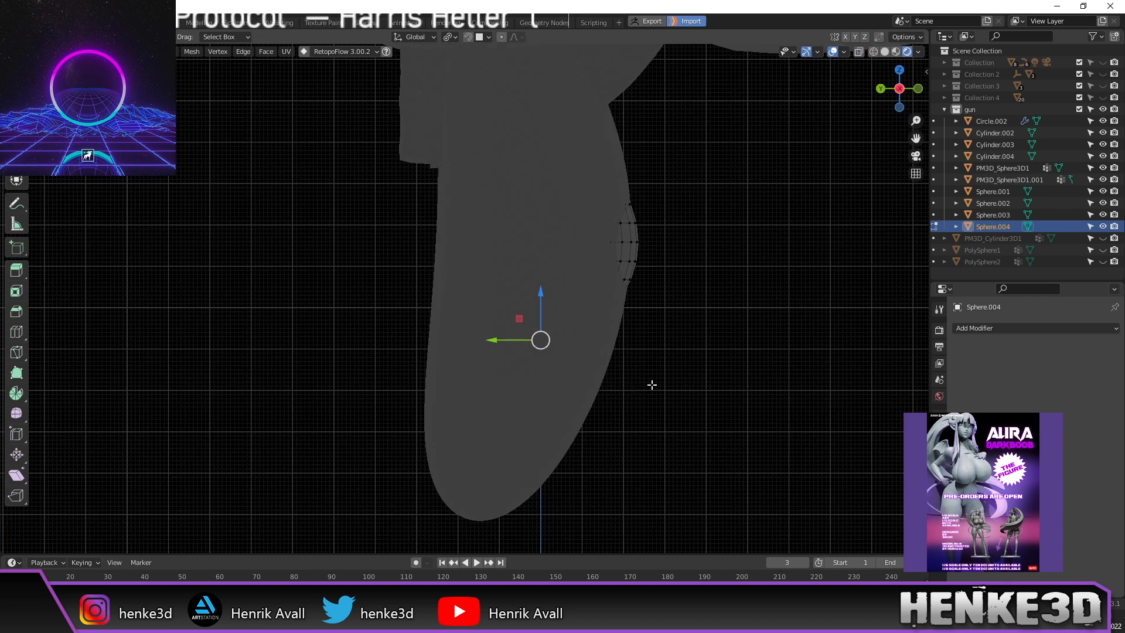
{"action": "key", "text": "z"}
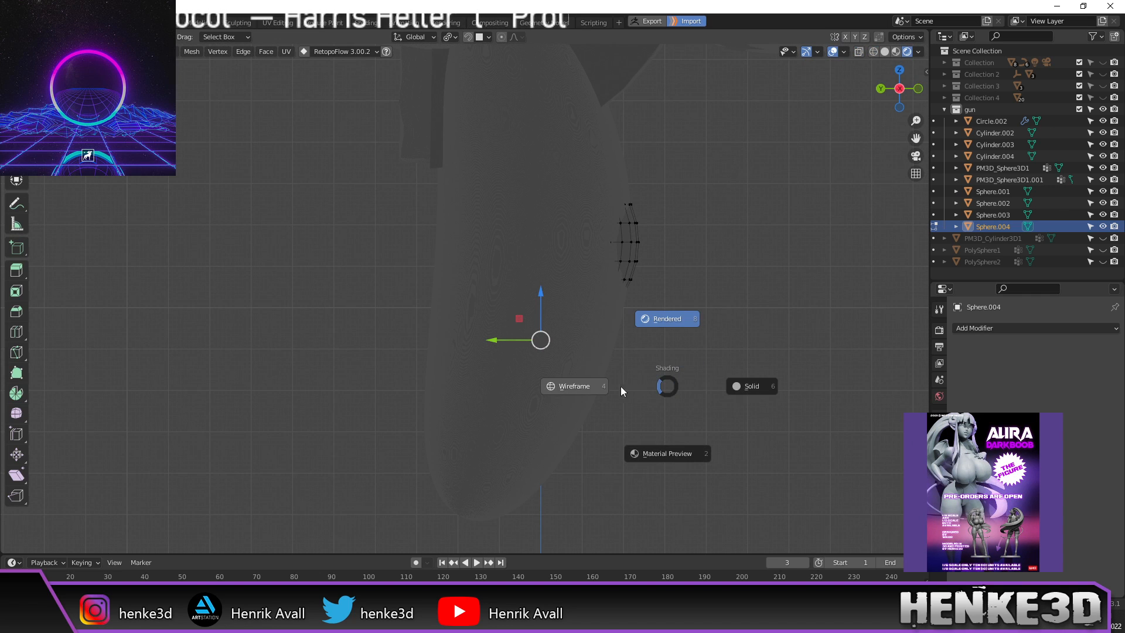
{"action": "left_click", "coordinate": [599, 389]}
{"action": "middle_click_drag", "start_coordinate": [645, 364], "coordinate": [675, 344], "text": "shift"}
{"action": "scroll", "coordinate": [645, 375], "scroll_direction": "down", "scroll_amount": 2}
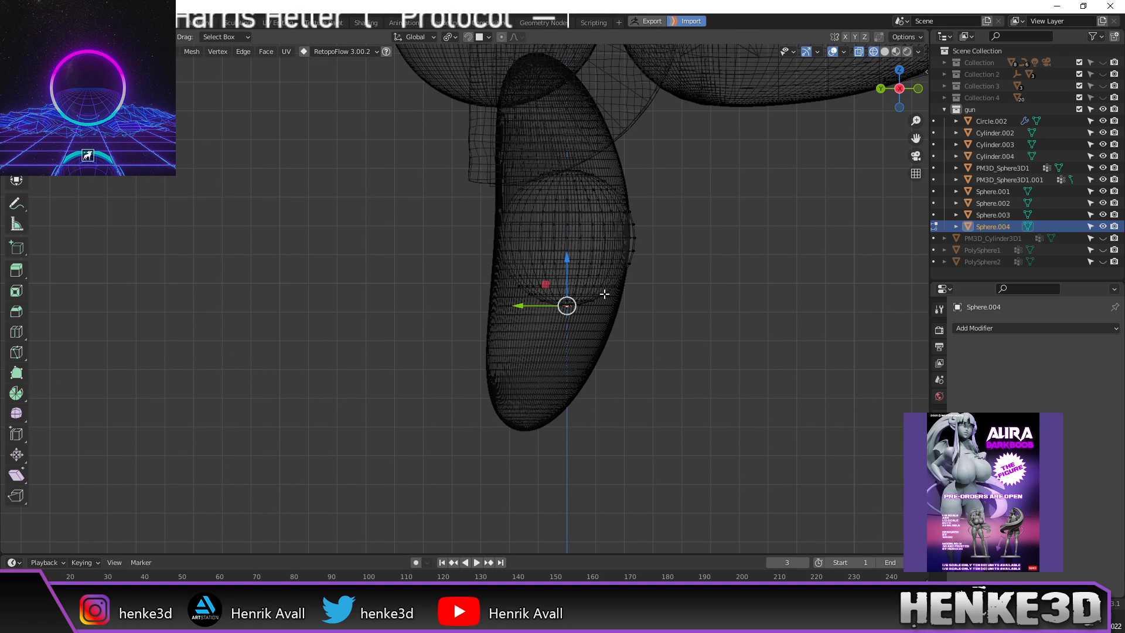
Step: Turn on proportional editing and reshape the sphere by moving the selected vertex
{"action": "key", "text": "g"}
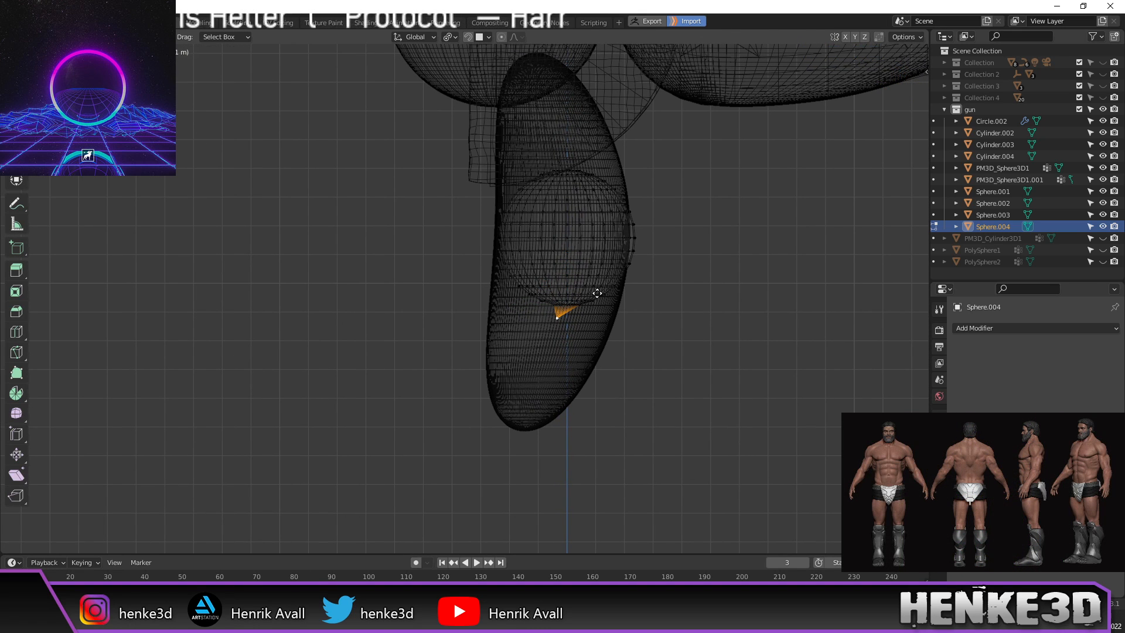
{"action": "left_click", "coordinate": [610, 307]}
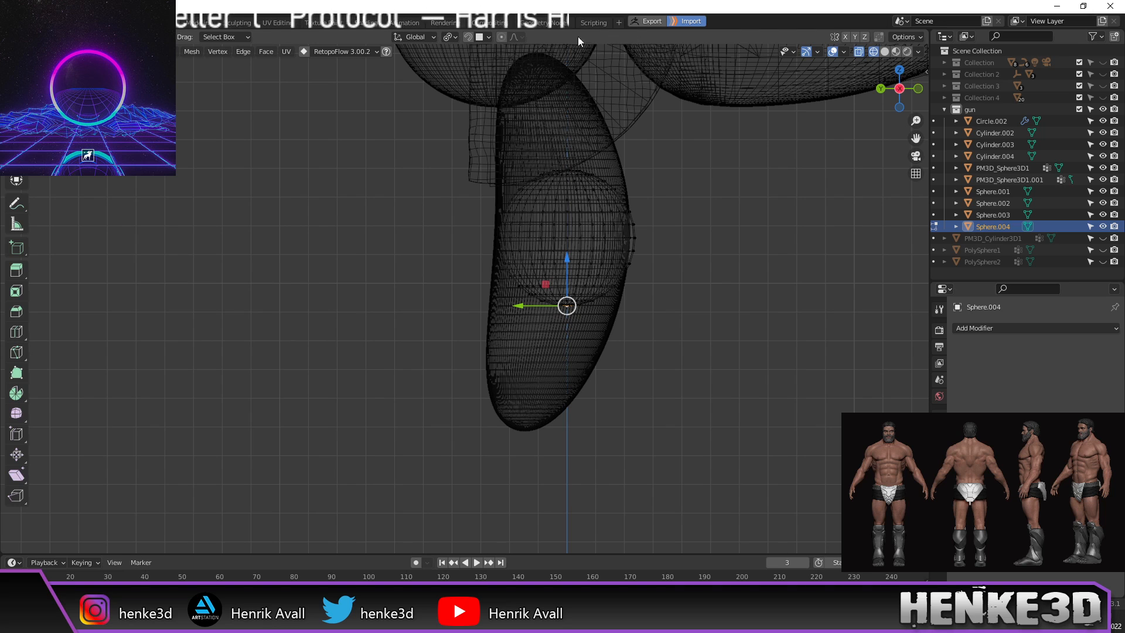
{"action": "left_click", "coordinate": [502, 37]}
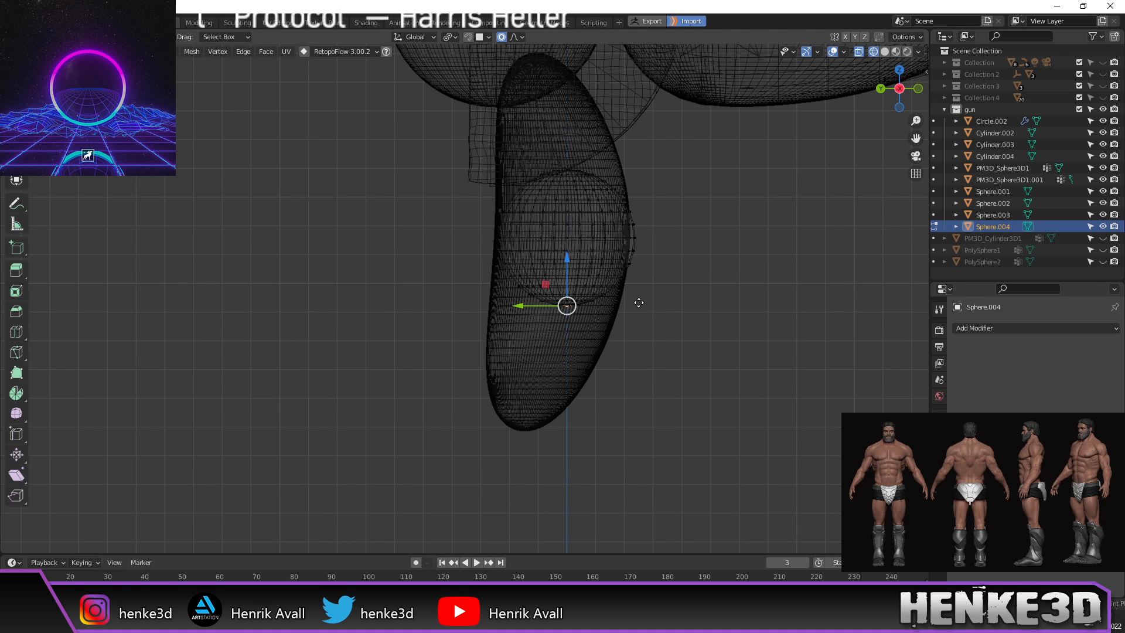
{"action": "key", "text": "g"}
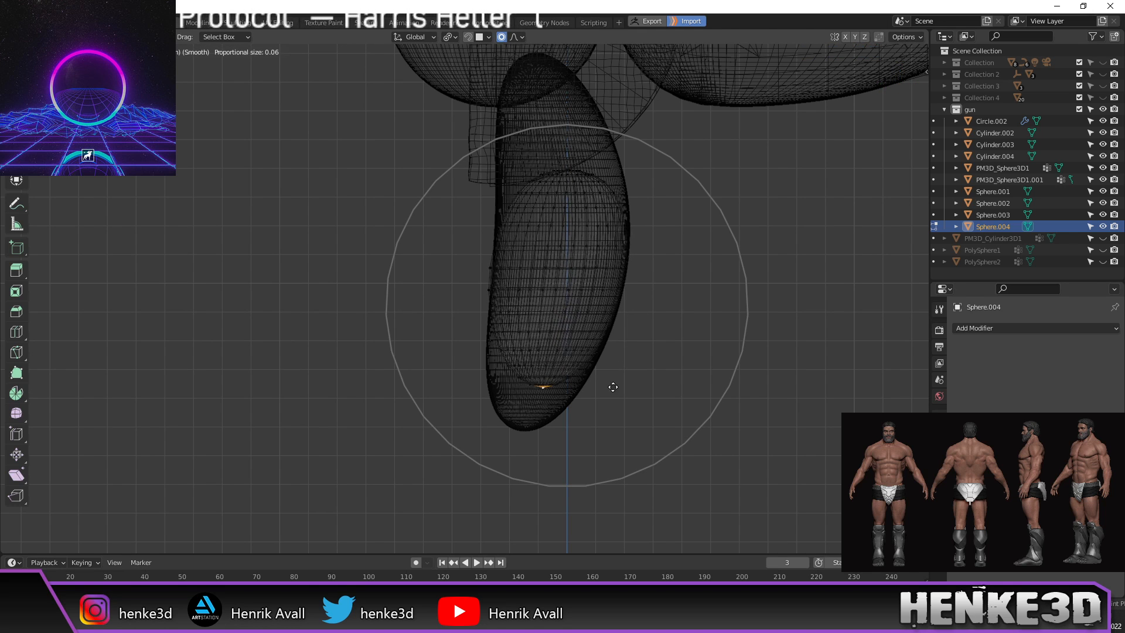
{"action": "scroll", "coordinate": [598, 431], "scroll_direction": "down", "scroll_amount": 2}
{"action": "scroll", "coordinate": [598, 429], "scroll_direction": "down", "scroll_amount": 1}
{"action": "scroll", "coordinate": [600, 426], "scroll_direction": "down", "scroll_amount": 1}
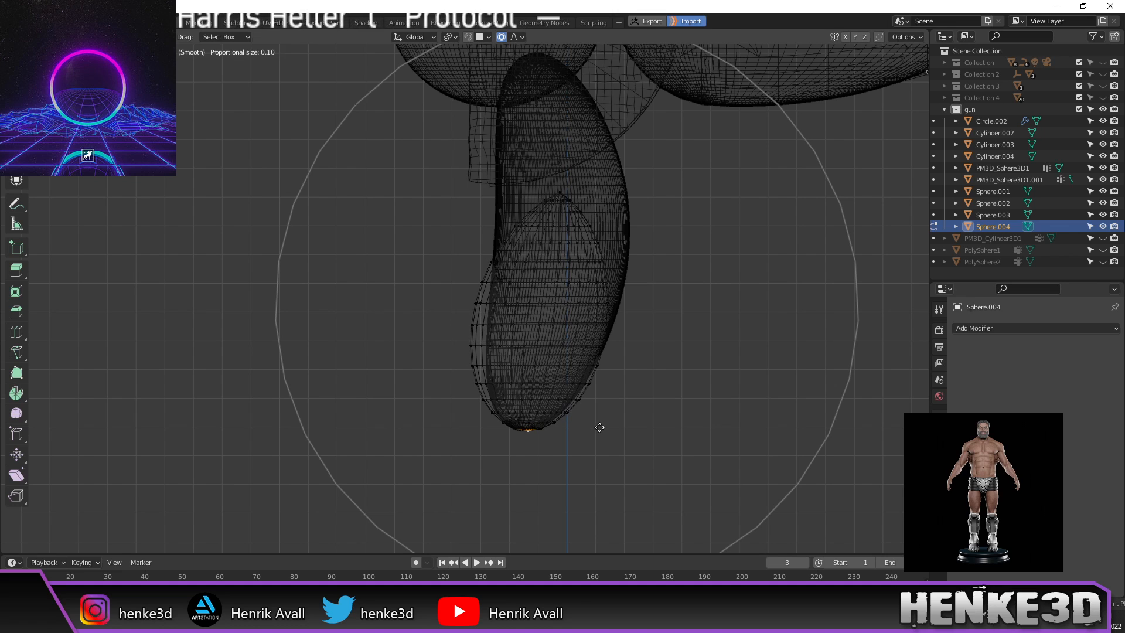
{"action": "left_click", "coordinate": [596, 427]}
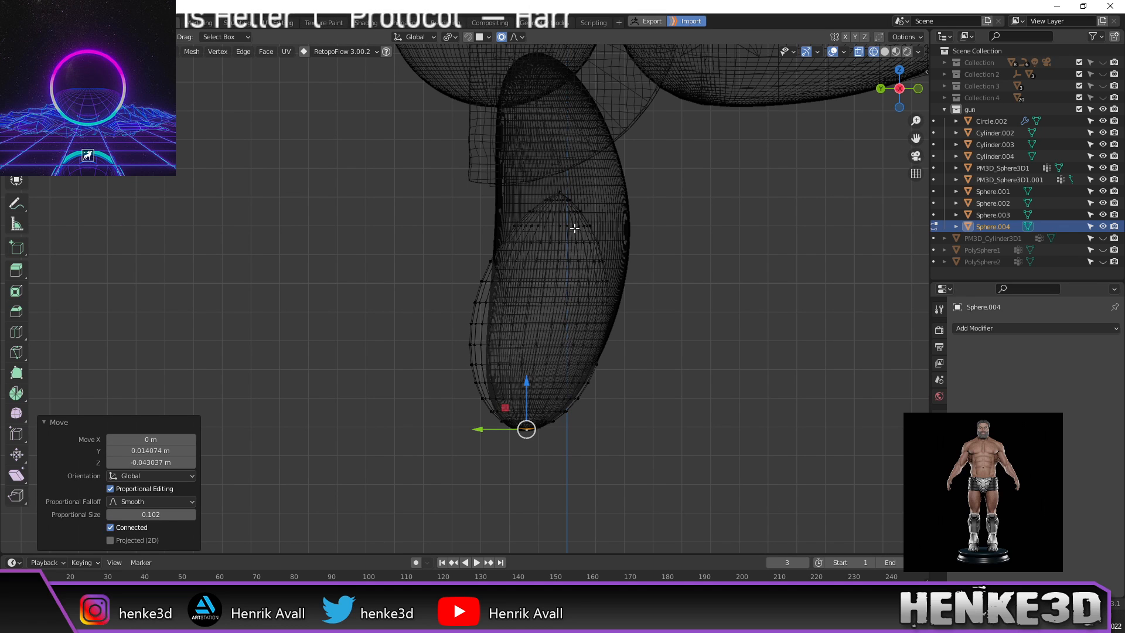
Step: Stretch the sphere's tip up to the body and bulge its right side outward
{"action": "left_click", "coordinate": [560, 188]}
{"action": "key", "text": "g"}
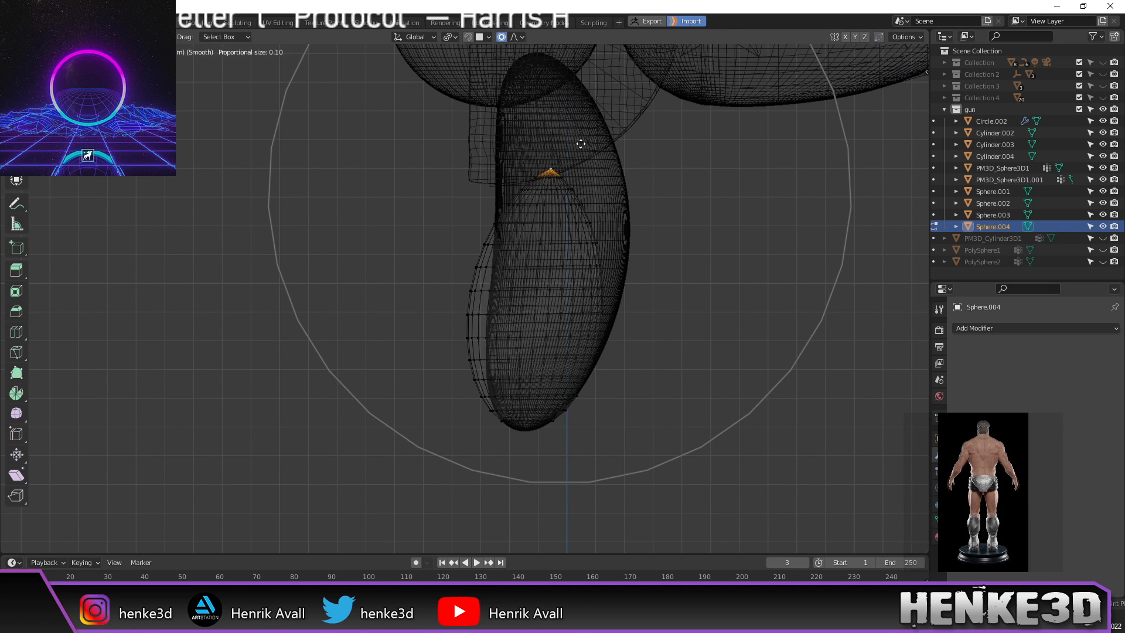
{"action": "scroll", "coordinate": [573, 528], "scroll_direction": "up", "scroll_amount": 2}
{"action": "scroll", "coordinate": [574, 528], "scroll_direction": "down", "scroll_amount": 6}
{"action": "scroll", "coordinate": [573, 527], "scroll_direction": "up", "scroll_amount": 4}
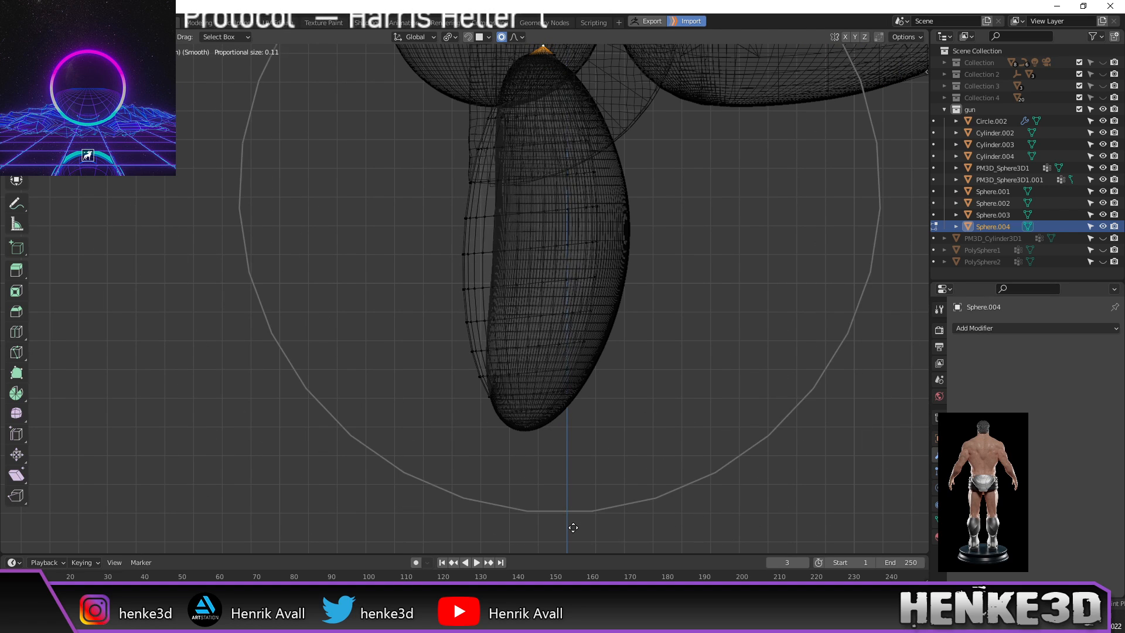
{"action": "left_click", "coordinate": [573, 527]}
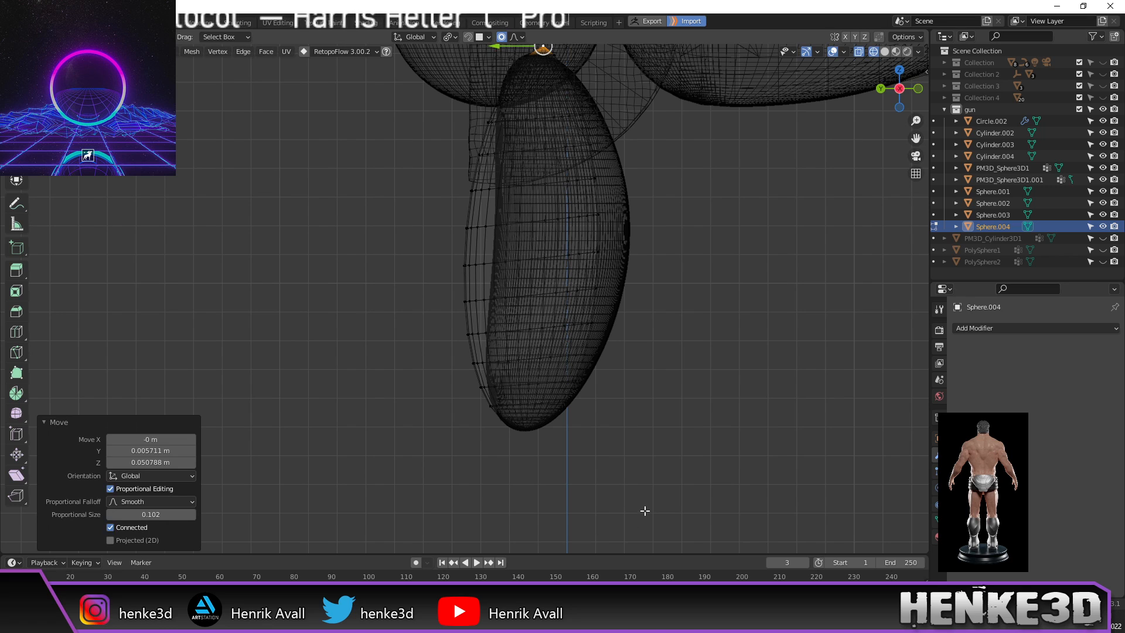
{"action": "left_click", "coordinate": [597, 218]}
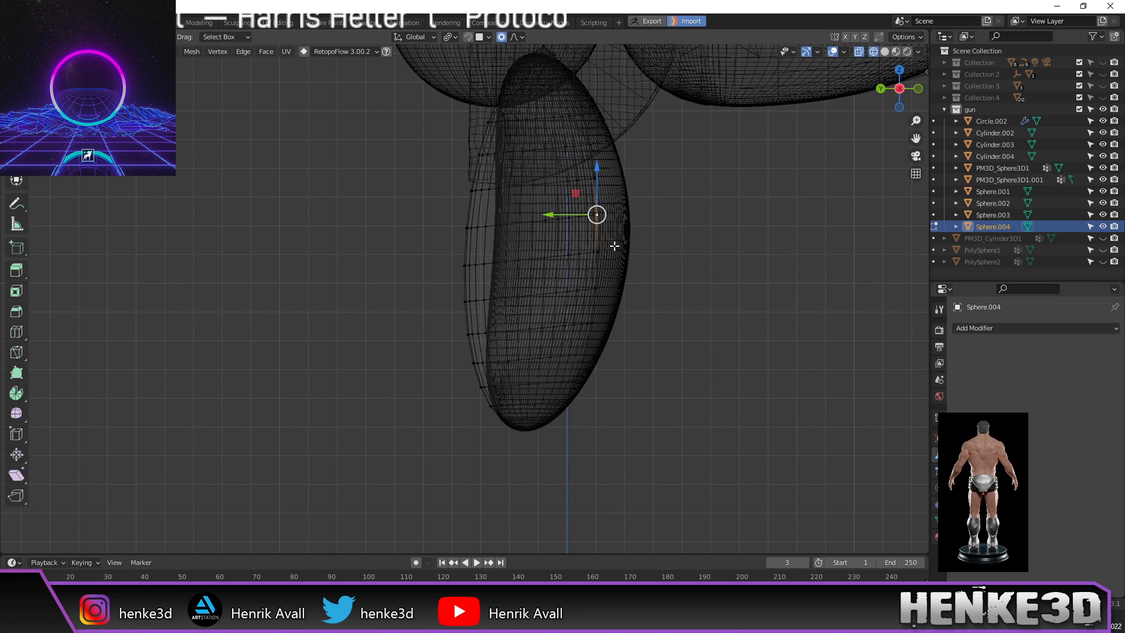
{"action": "key", "text": "g"}
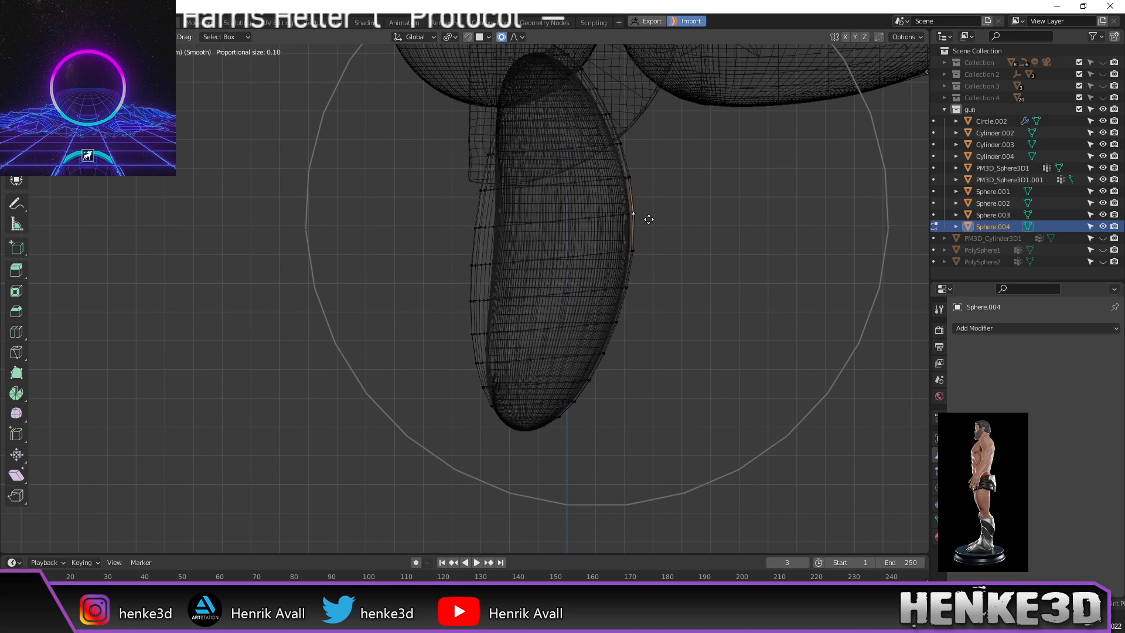
{"action": "left_click", "coordinate": [644, 221]}
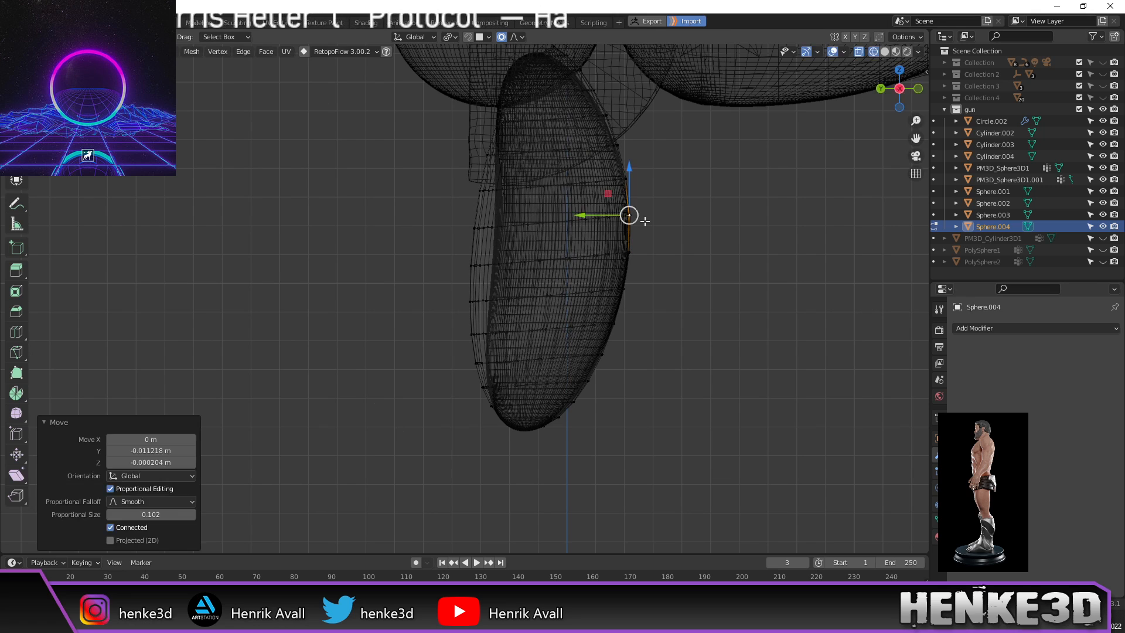
Step: Softly reshape the grip's left edge and reposition its top vertex
{"action": "left_click", "coordinate": [473, 227]}
{"action": "key", "text": "g"}
{"action": "scroll", "coordinate": [492, 248], "scroll_direction": "up", "scroll_amount": 5}
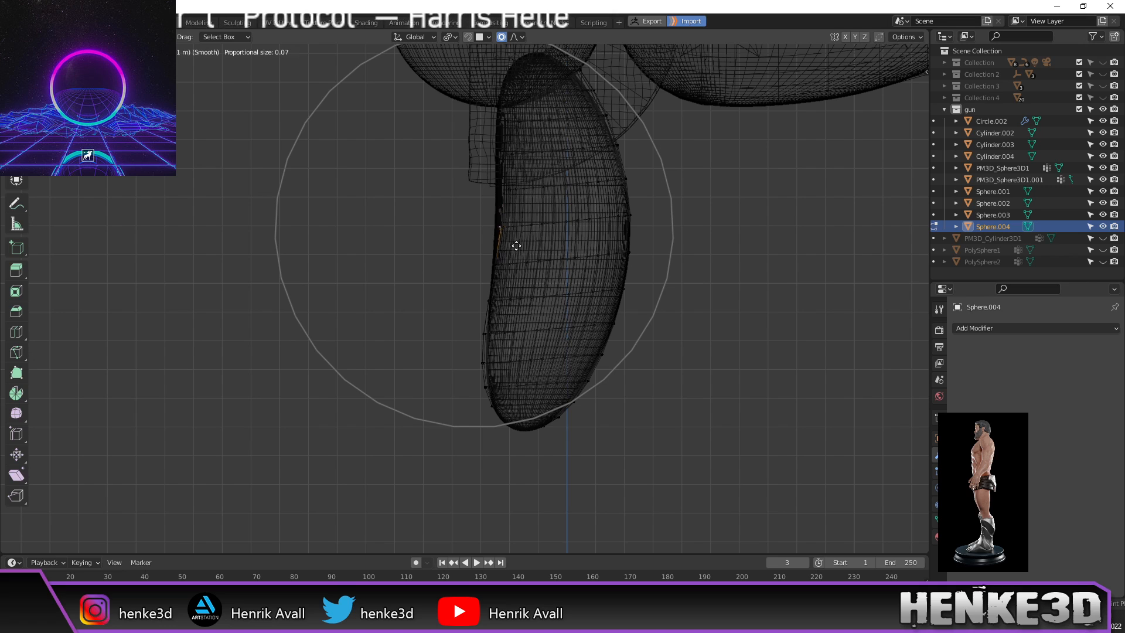
{"action": "left_click", "coordinate": [516, 245]}
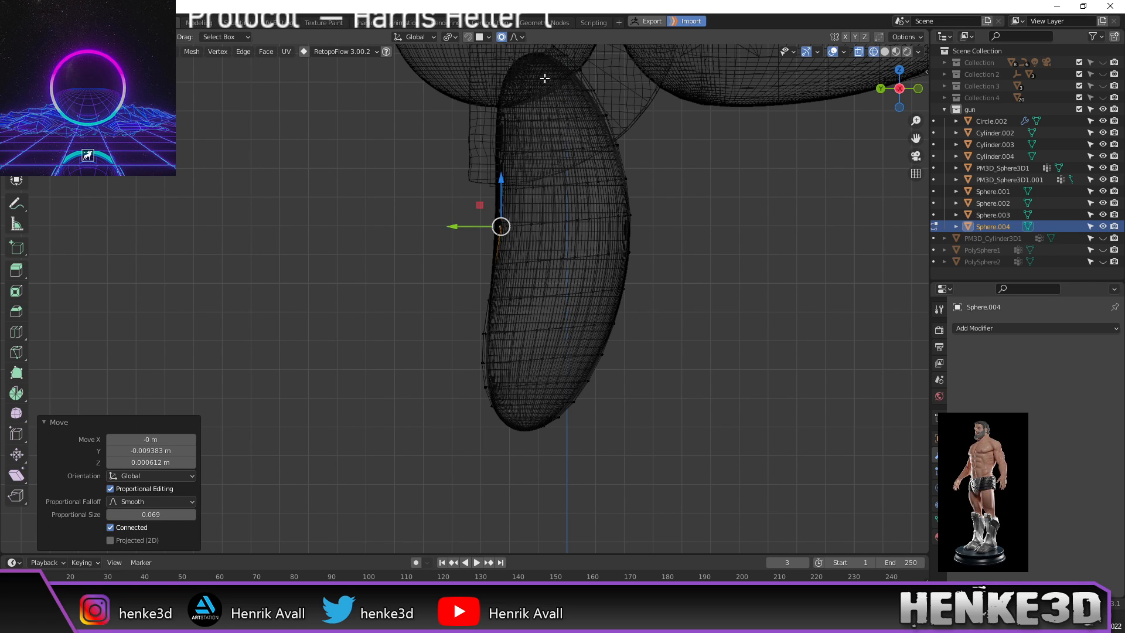
{"action": "left_click", "coordinate": [533, 53]}
{"action": "key", "text": "g"}
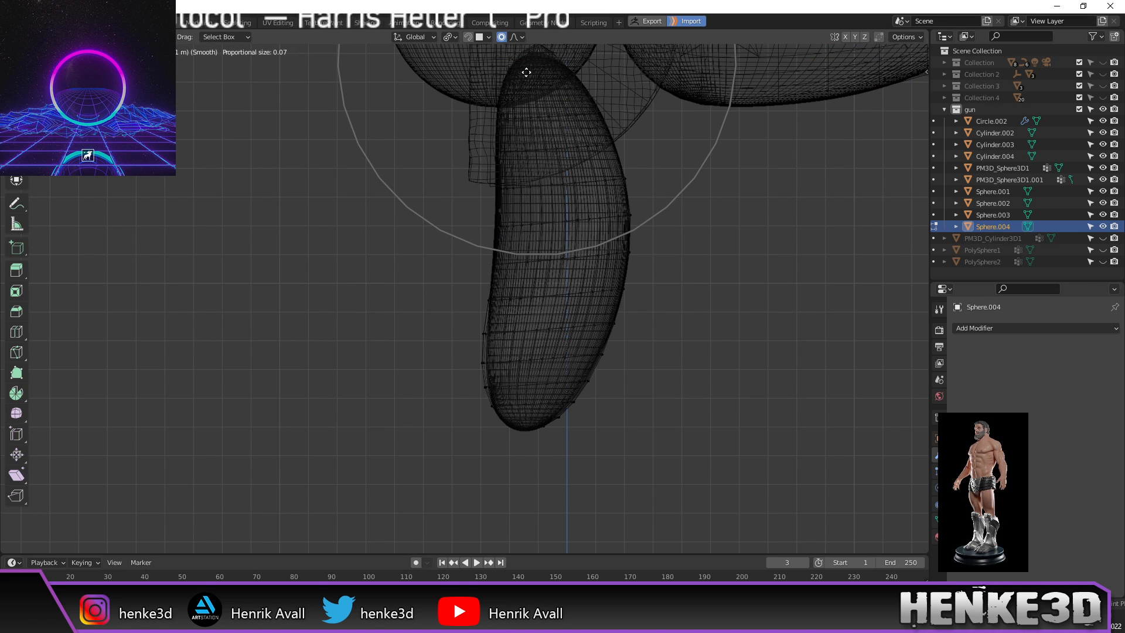
{"action": "left_click", "coordinate": [527, 75]}
Step: Select the whole grip mesh and widen it 1.303 times along X
{"action": "scroll", "coordinate": [569, 170], "scroll_direction": "down", "scroll_amount": 3}
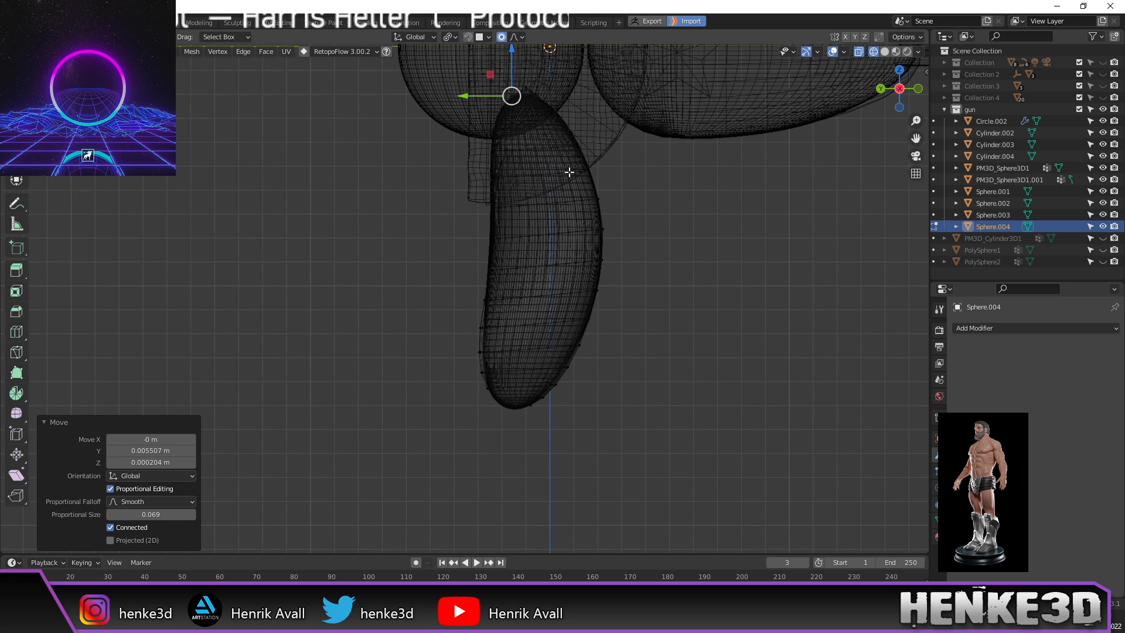
{"action": "scroll", "coordinate": [518, 314], "scroll_direction": "down", "scroll_amount": 1}
{"action": "middle_click_drag", "start_coordinate": [518, 314], "coordinate": [636, 318]}
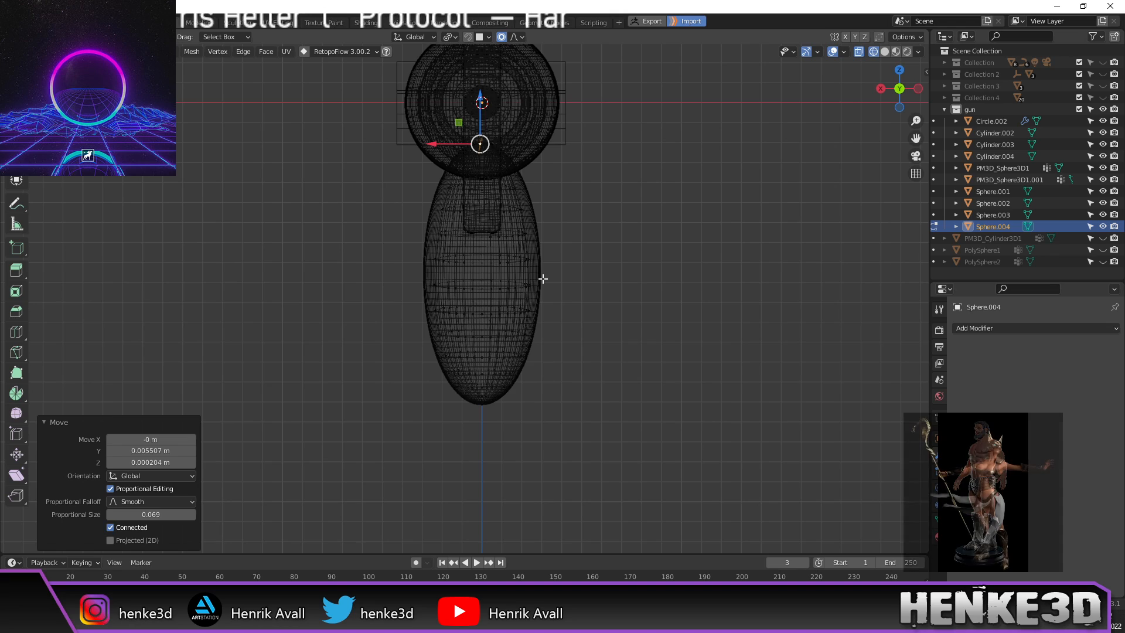
{"action": "scroll", "coordinate": [540, 277], "scroll_direction": "up", "scroll_amount": 2}
{"action": "middle_click_drag", "start_coordinate": [615, 238], "coordinate": [622, 265], "text": "alt"}
{"action": "middle_click_drag", "start_coordinate": [650, 342], "coordinate": [628, 226], "text": "alt"}
{"action": "key", "text": "Left"}
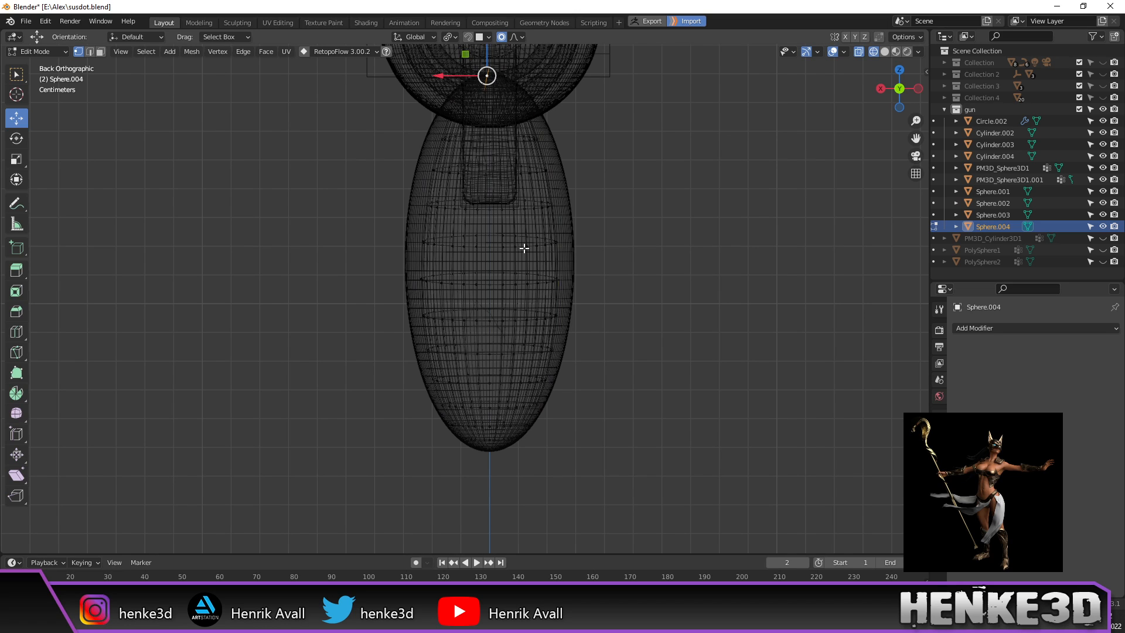
{"action": "key", "text": "a"}
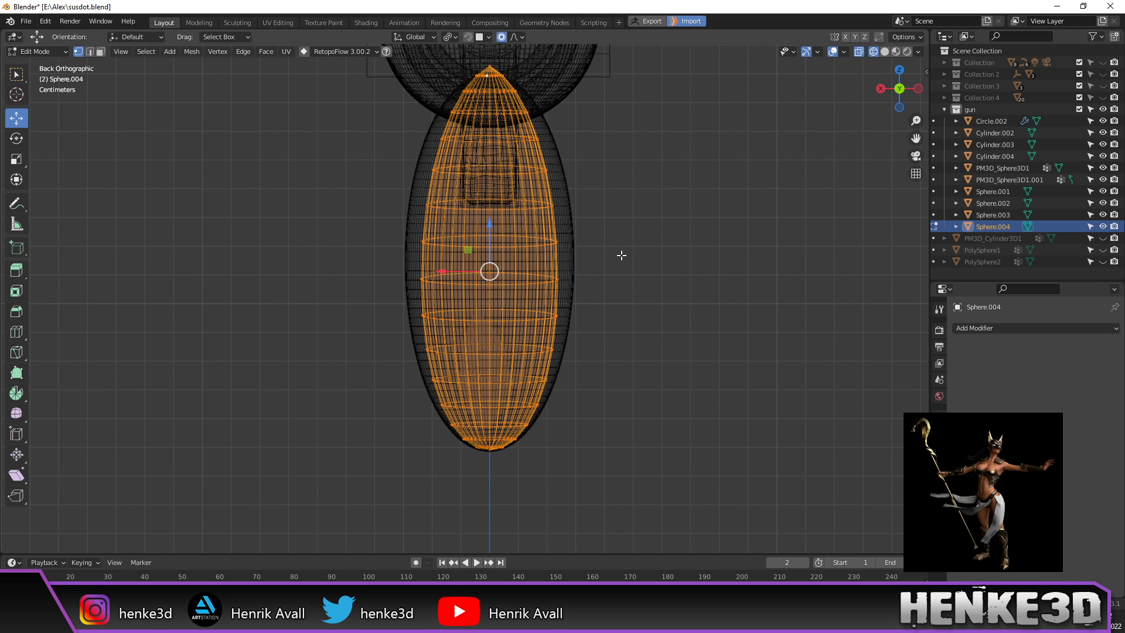
{"action": "key", "text": "s"}
{"action": "key", "text": "x"}
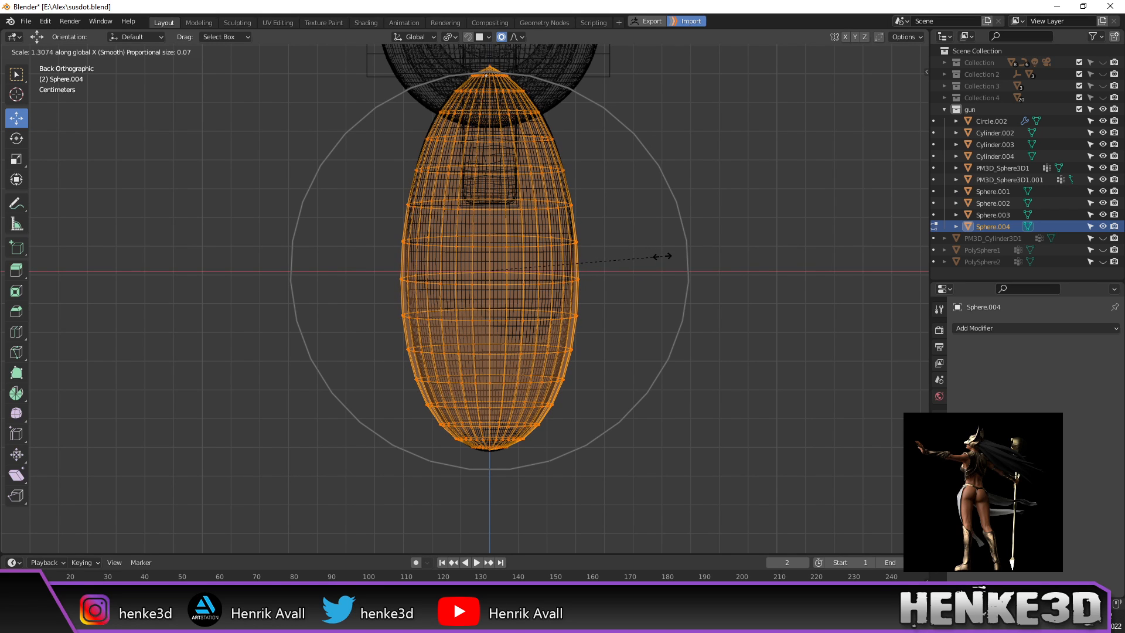
{"action": "left_click", "coordinate": [662, 257]}
{"action": "middle_click_drag", "start_coordinate": [663, 257], "coordinate": [598, 269]}
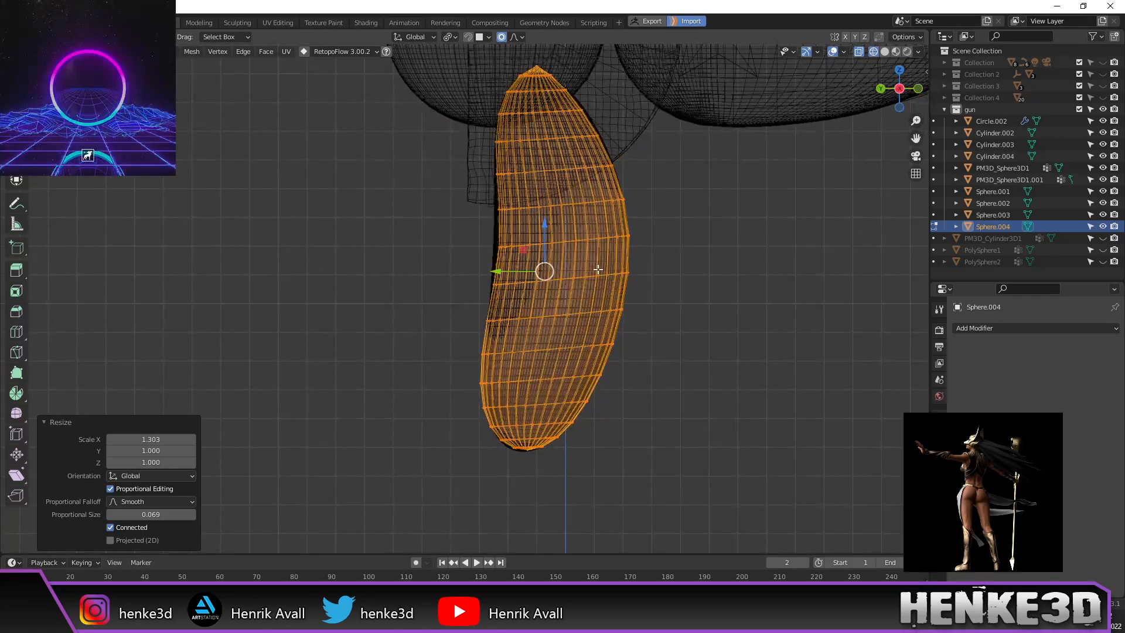
{"action": "scroll", "coordinate": [674, 293], "scroll_direction": "down", "scroll_amount": 2}
Step: Return to Object Mode and hide the PM3D_Sphere3D1 object
{"action": "key", "text": "Tab"}
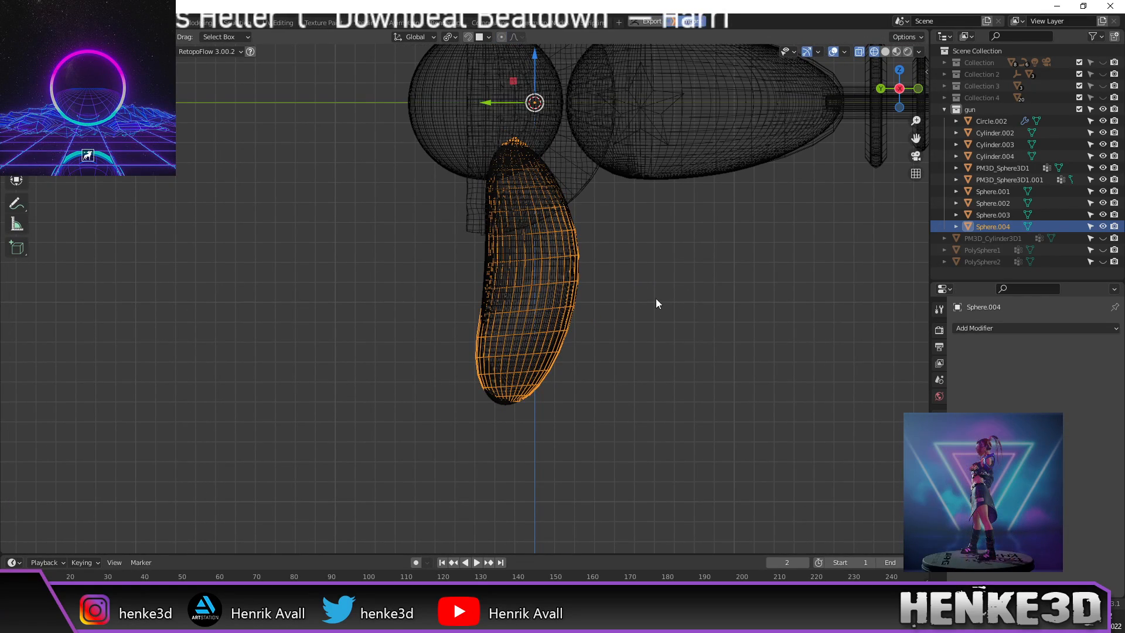
{"action": "middle_click_drag", "start_coordinate": [668, 240], "coordinate": [622, 340], "text": "shift"}
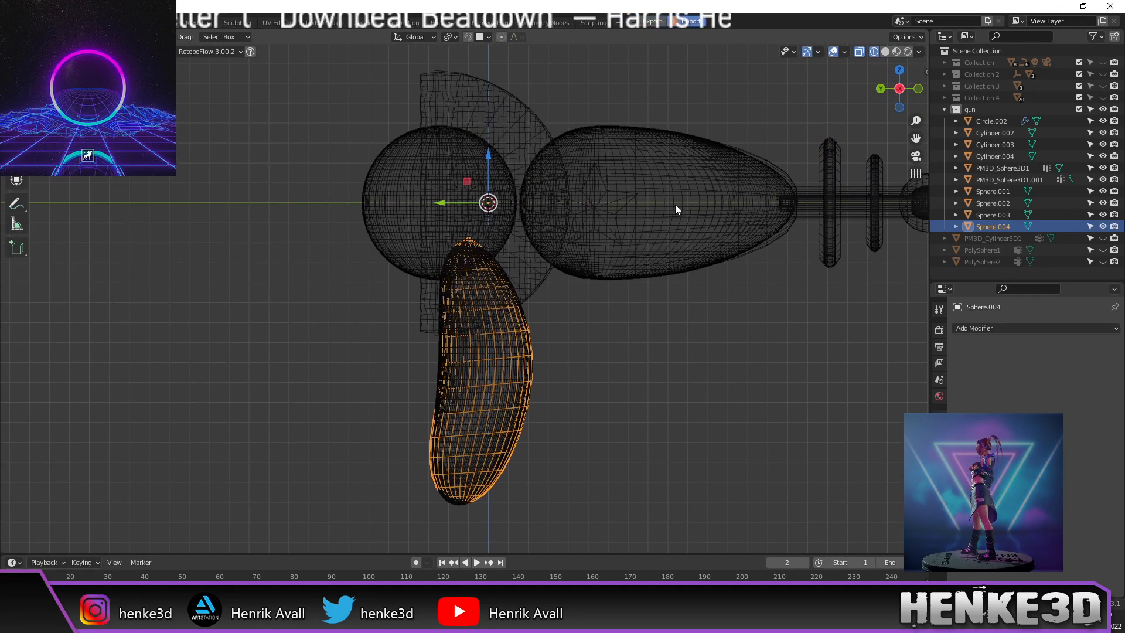
{"action": "left_click", "coordinate": [678, 230]}
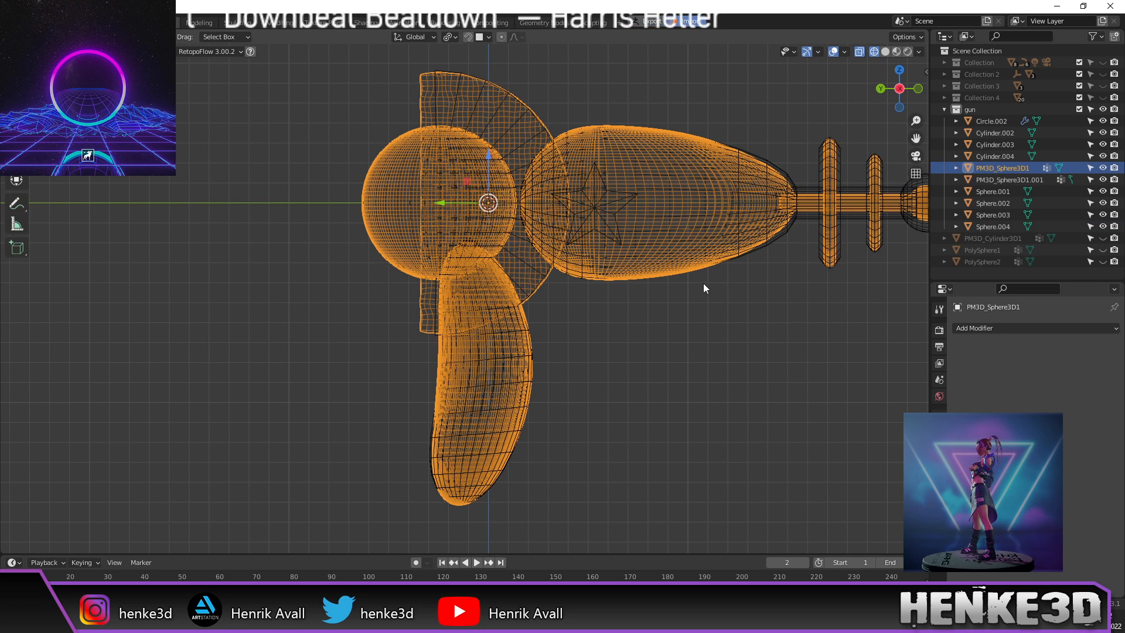
{"action": "key", "text": "h"}
{"action": "mouse_move", "coordinate": [709, 285]}
{"action": "middle_mouse_down", "text": "shift"}
{"action": "mouse_move", "coordinate": [663, 301]}
{"action": "mouse_move", "coordinate": [648, 332]}
{"action": "middle_mouse_up", "text": "shift"}
Step: Switch to solid shading and orbit to inspect the gun from the side
{"action": "key", "text": "z"}
{"action": "left_click", "coordinate": [767, 301]}
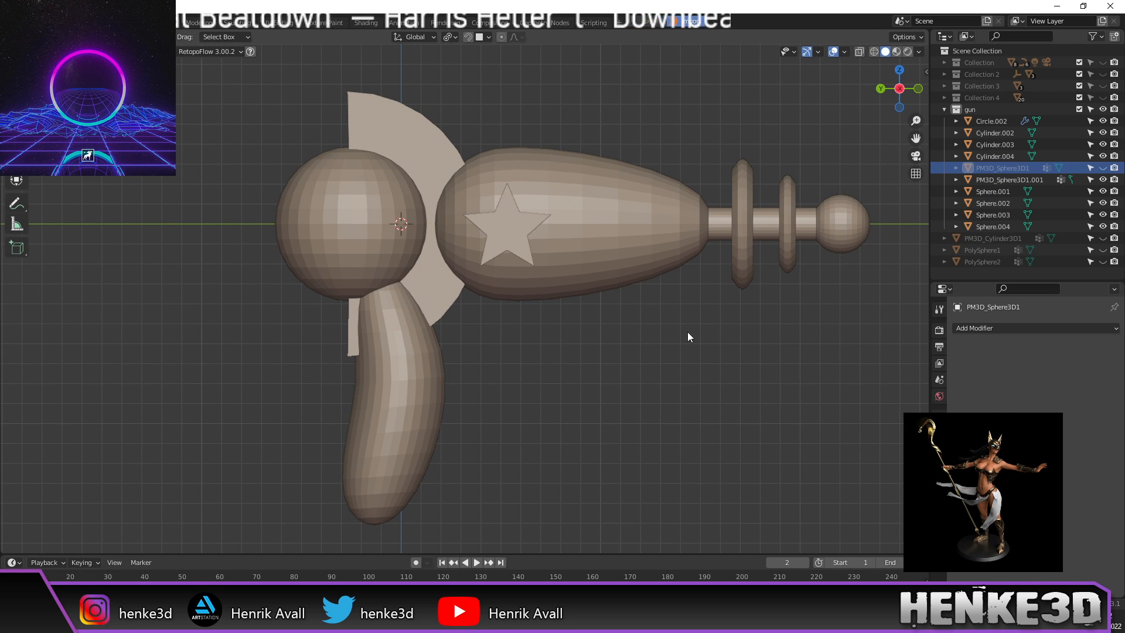
{"action": "mouse_move", "coordinate": [681, 336]}
{"action": "middle_mouse_down"}
{"action": "mouse_move", "coordinate": [629, 348]}
{"action": "mouse_move", "coordinate": [628, 360]}
{"action": "mouse_move", "coordinate": [640, 352]}
{"action": "mouse_move", "coordinate": [595, 347]}
{"action": "mouse_move", "coordinate": [743, 344]}
{"action": "mouse_move", "coordinate": [698, 349]}
{"action": "middle_mouse_up"}
{"action": "scroll", "coordinate": [405, 282], "scroll_direction": "up", "scroll_amount": 3}
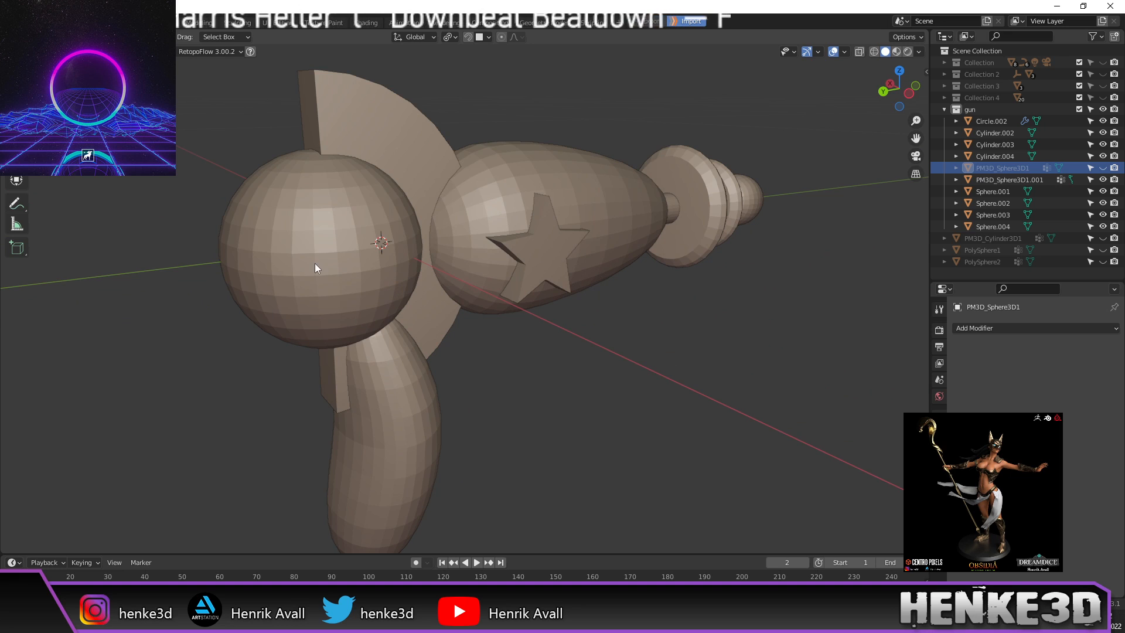
{"action": "scroll", "coordinate": [316, 266], "scroll_direction": "down", "scroll_amount": 3}
{"action": "scroll", "coordinate": [342, 265], "scroll_direction": "up", "scroll_amount": 2}
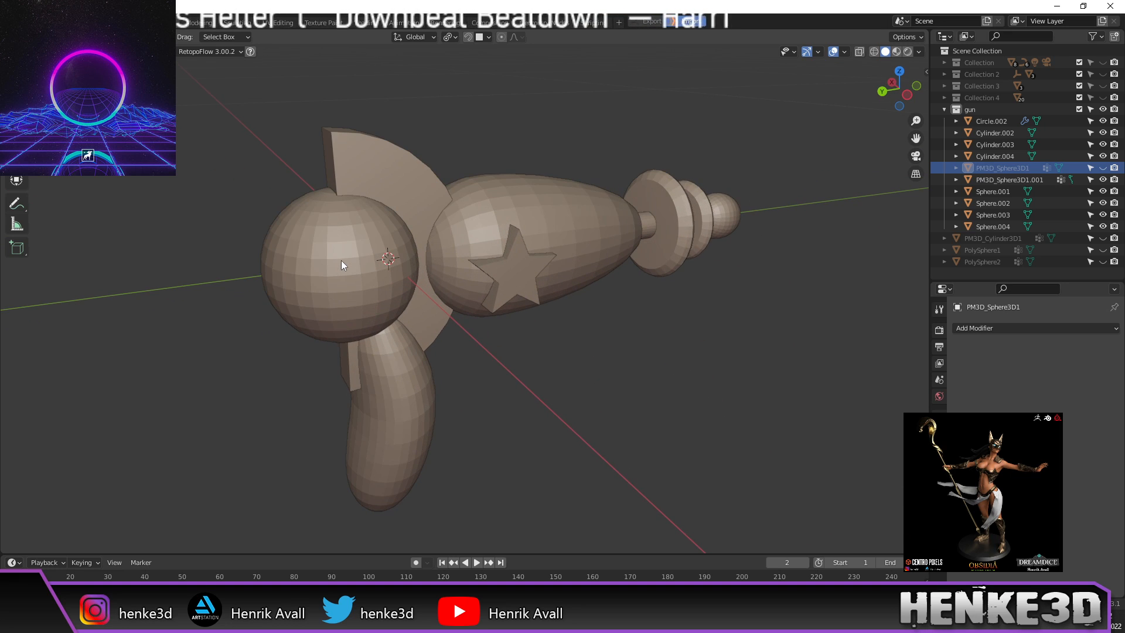
{"action": "middle_click_drag", "start_coordinate": [505, 223], "coordinate": [452, 198]}
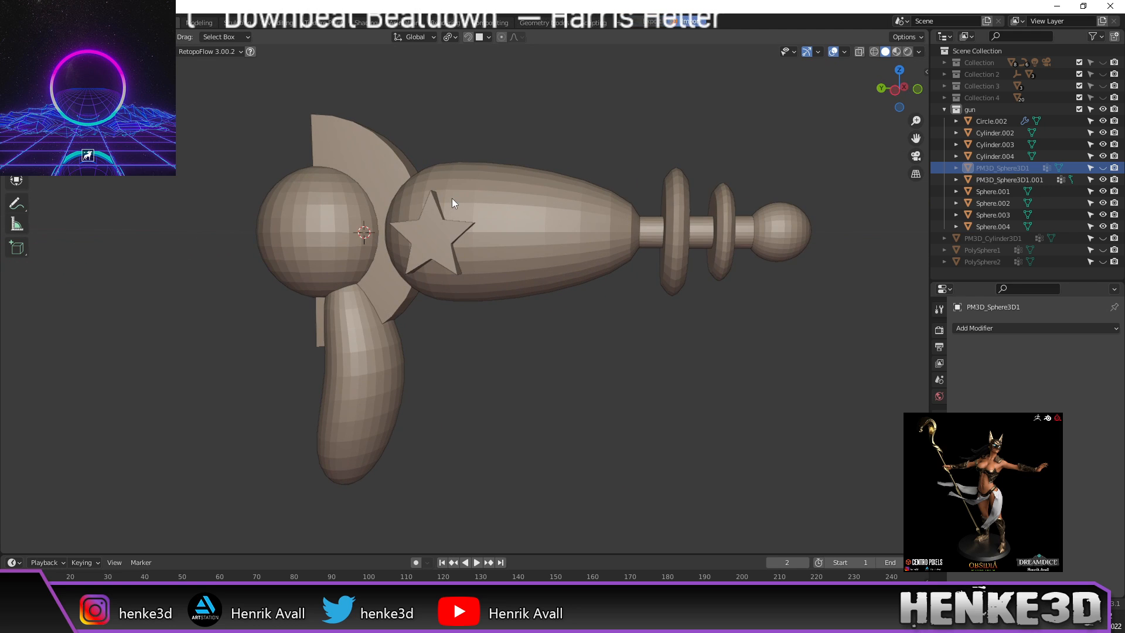
{"action": "mouse_move", "coordinate": [528, 215]}
{"action": "middle_mouse_down"}
{"action": "mouse_move", "coordinate": [497, 219]}
{"action": "mouse_move", "coordinate": [517, 232]}
{"action": "middle_mouse_up"}
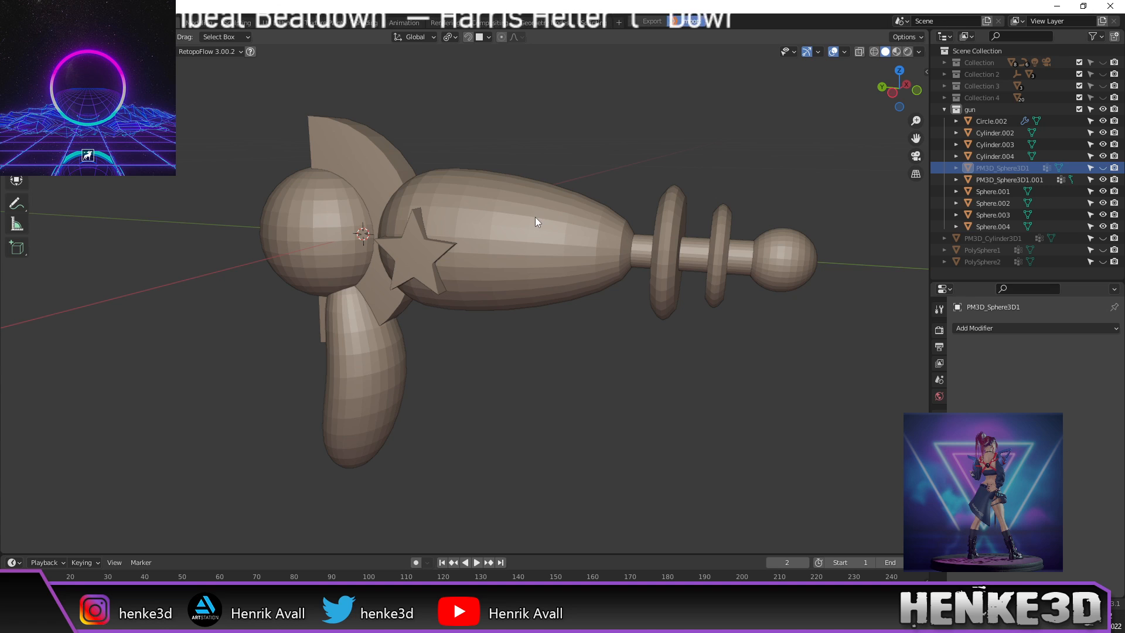
Step: Give the main body Sphere.002 a level-2 Subdivision Surface and smooth shading
{"action": "left_click", "coordinate": [536, 218]}
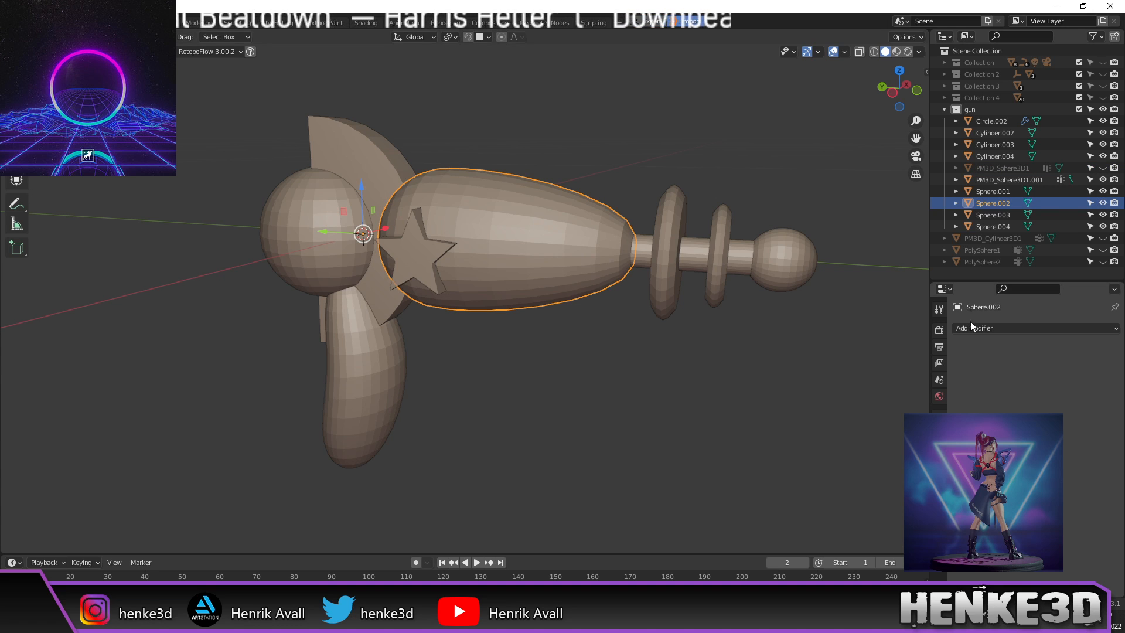
{"action": "left_click", "coordinate": [990, 328]}
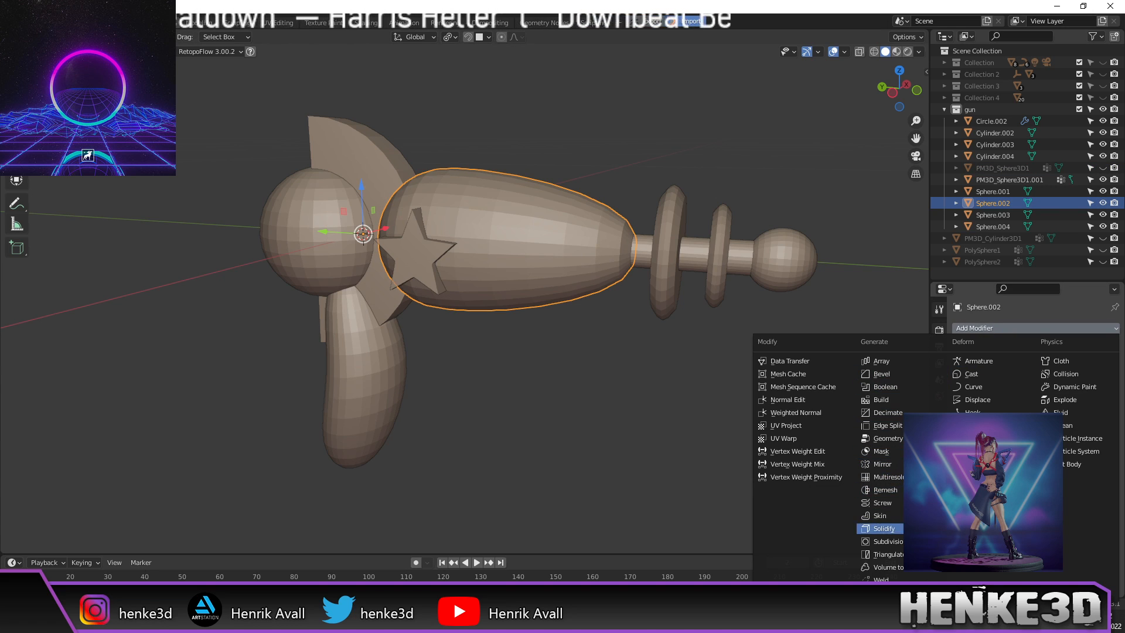
{"action": "left_click", "coordinate": [885, 541]}
{"action": "left_click", "coordinate": [1102, 379]}
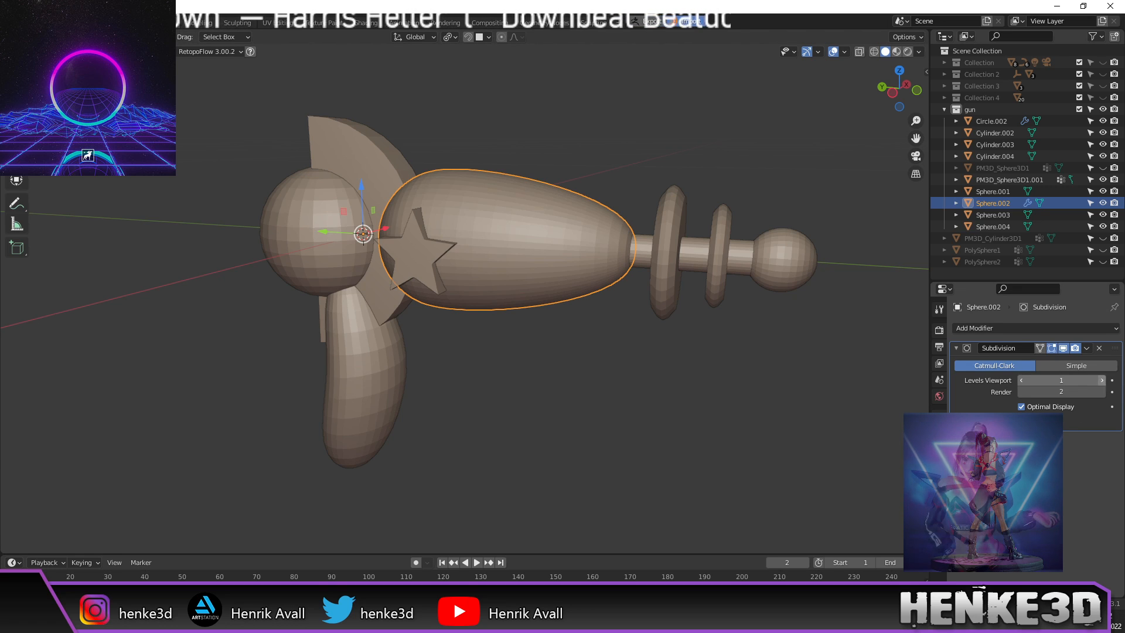
{"action": "right_click", "coordinate": [574, 258]}
{"action": "left_click", "coordinate": [575, 248]}
Step: Smooth-shade the barrel Cylinder.002
{"action": "left_click", "coordinate": [685, 254]}
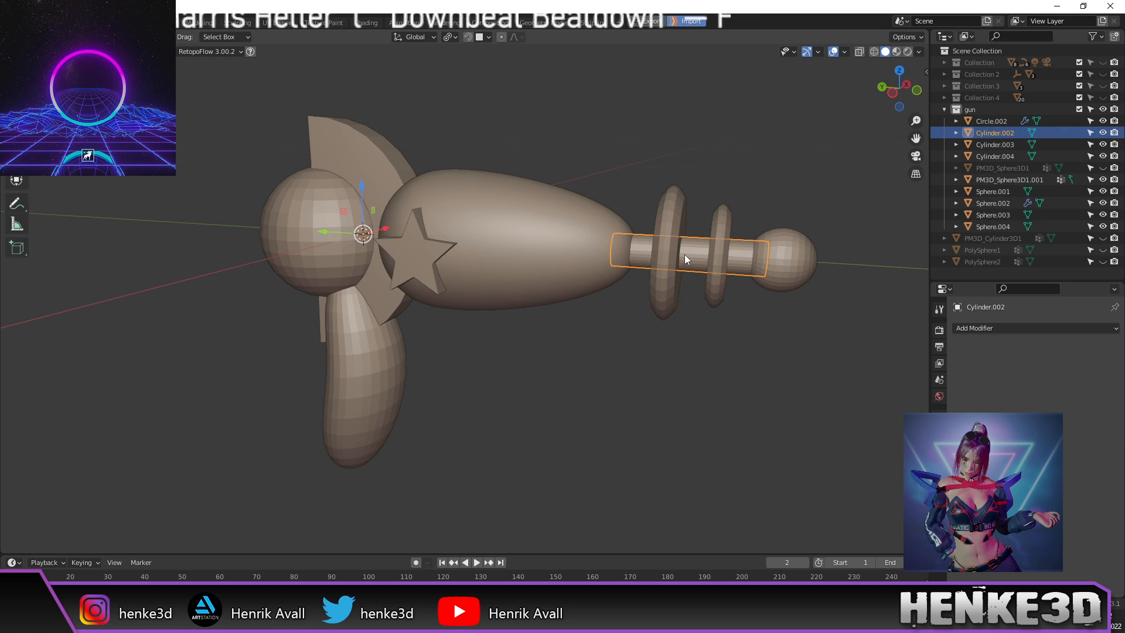
{"action": "left_click", "coordinate": [974, 328]}
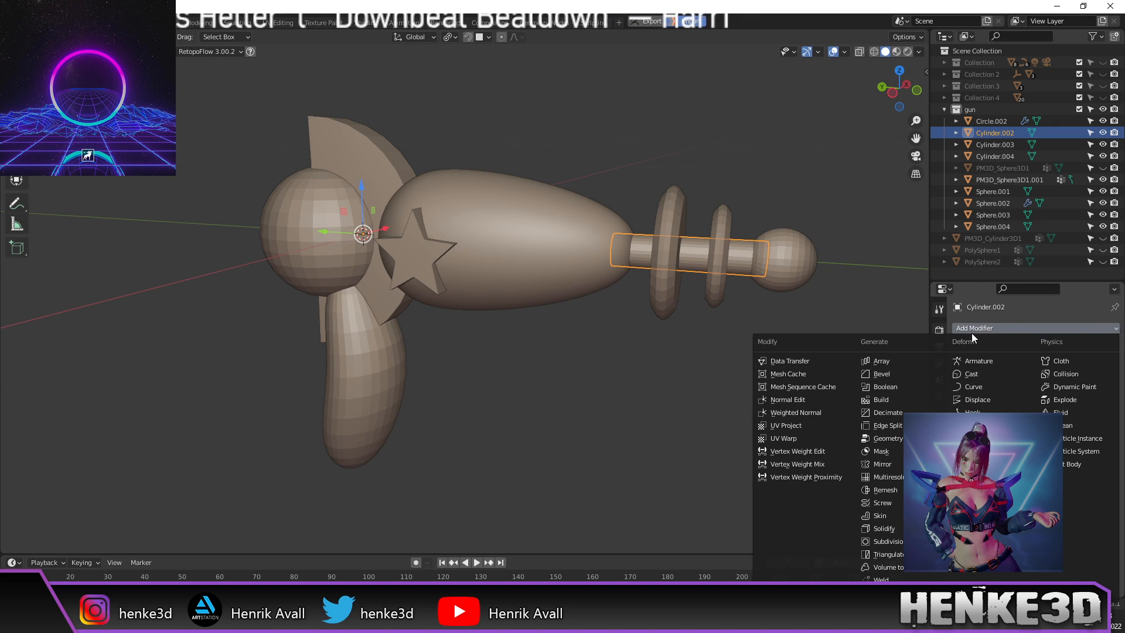
{"action": "right_click", "coordinate": [741, 253]}
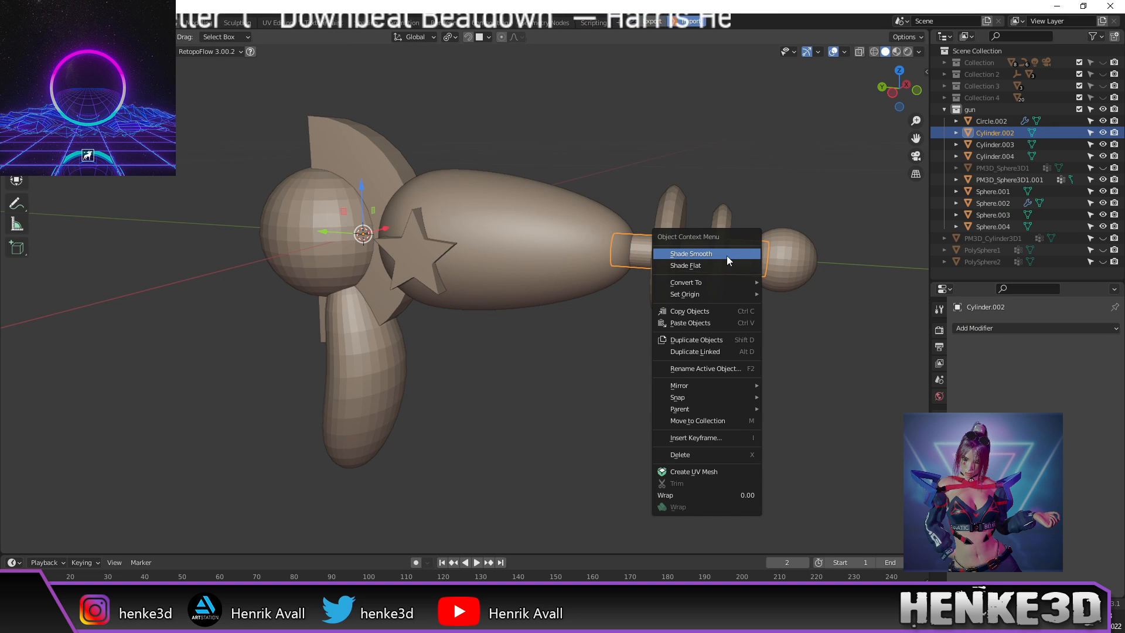
{"action": "left_click", "coordinate": [727, 255]}
{"action": "middle_click_drag", "start_coordinate": [736, 256], "coordinate": [588, 296]}
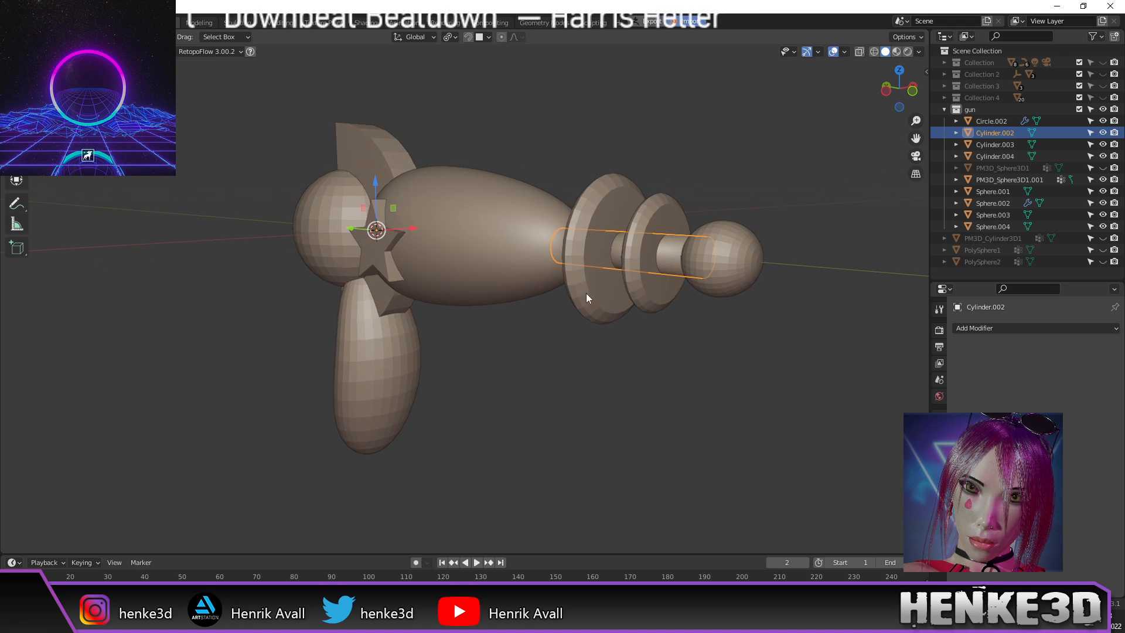
Step: Add a level-2 Subdivision Surface to the front disk Cylinder.003
{"action": "left_click", "coordinate": [595, 296]}
{"action": "left_click", "coordinate": [1008, 328]}
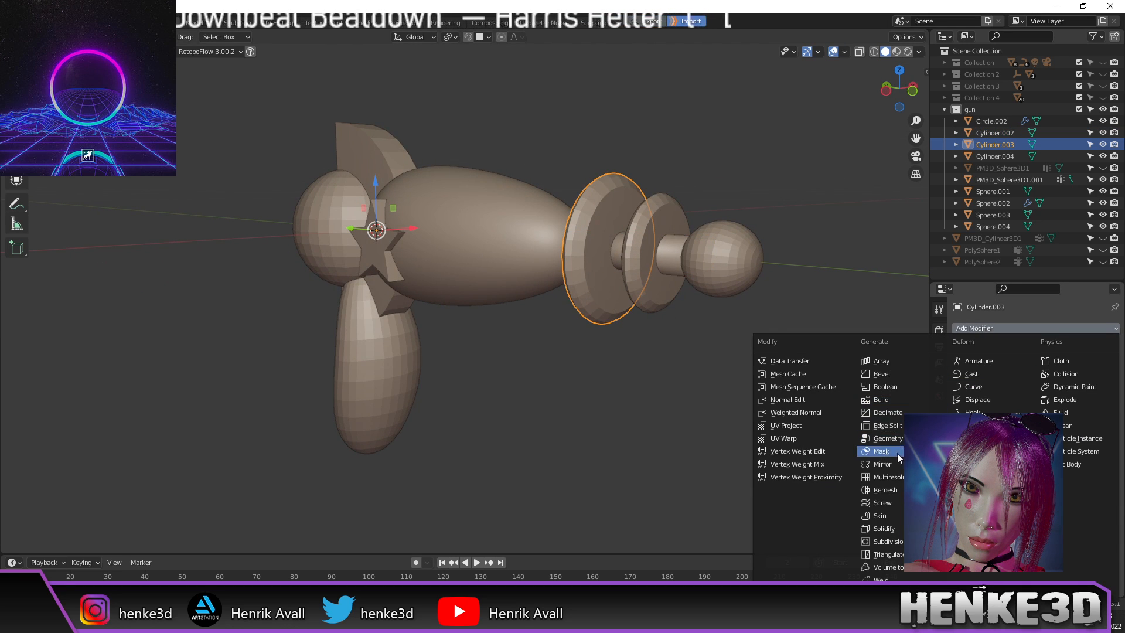
{"action": "left_click", "coordinate": [891, 541]}
{"action": "middle_click_drag", "start_coordinate": [694, 387], "coordinate": [632, 400]}
{"action": "scroll", "coordinate": [729, 389], "scroll_direction": "up", "scroll_amount": 2}
{"action": "left_click", "coordinate": [1102, 384]}
{"action": "middle_click_drag", "start_coordinate": [734, 304], "coordinate": [659, 305]}
{"action": "right_click", "coordinate": [572, 337]}
{"action": "key", "text": "Escape"}
Step: Add Subdivision and smooth shading to Cylinder.004, and smooth-shade the end ball Sphere.003
{"action": "left_click", "coordinate": [647, 304]}
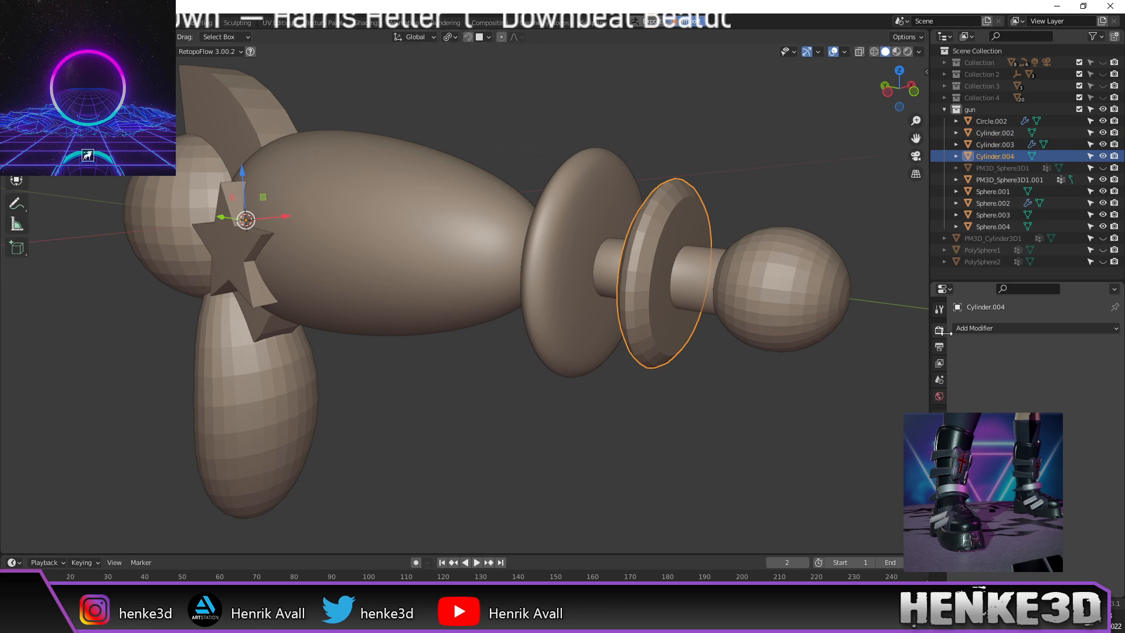
{"action": "left_click", "coordinate": [995, 329]}
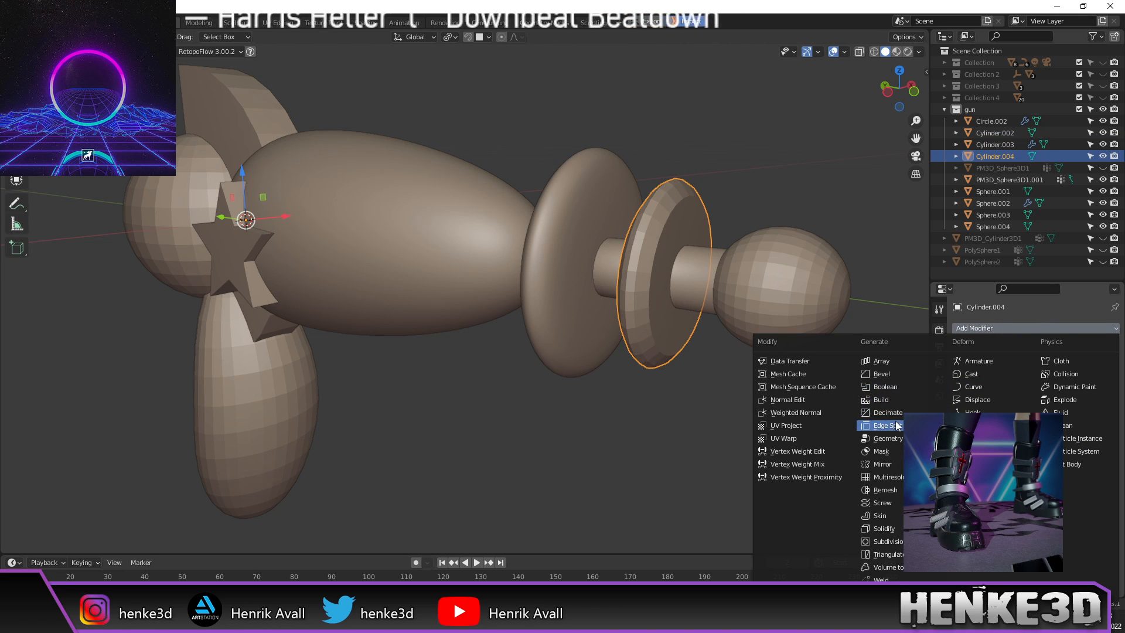
{"action": "left_click", "coordinate": [886, 542]}
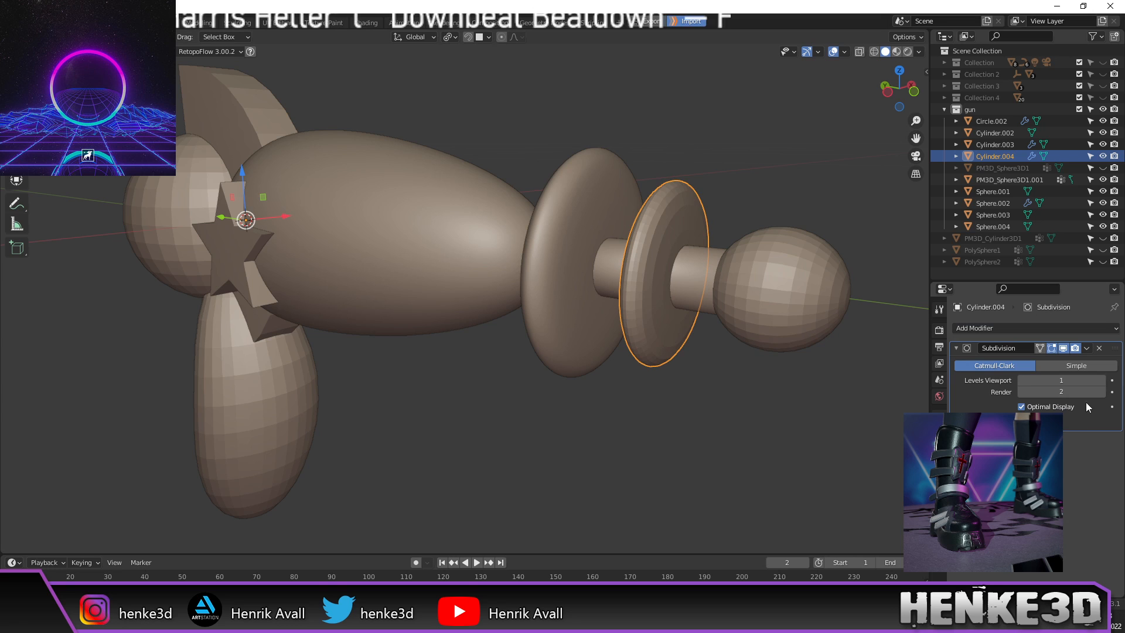
{"action": "right_click", "coordinate": [664, 324]}
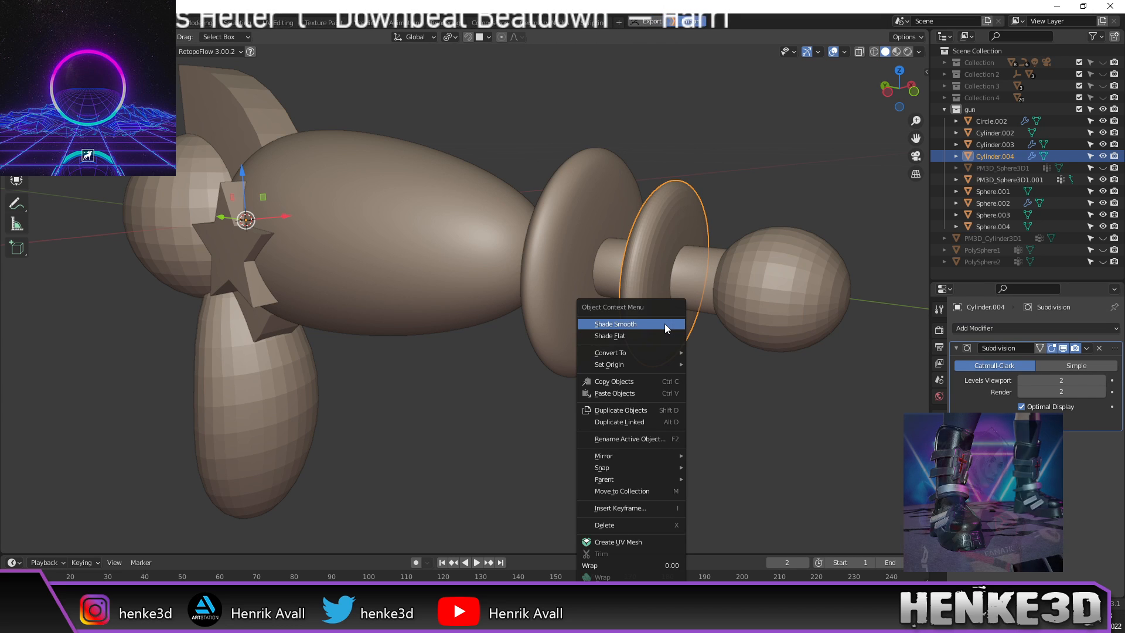
{"action": "left_click", "coordinate": [665, 324]}
{"action": "left_click", "coordinate": [809, 300]}
{"action": "right_click", "coordinate": [810, 300]}
{"action": "left_click", "coordinate": [807, 301]}
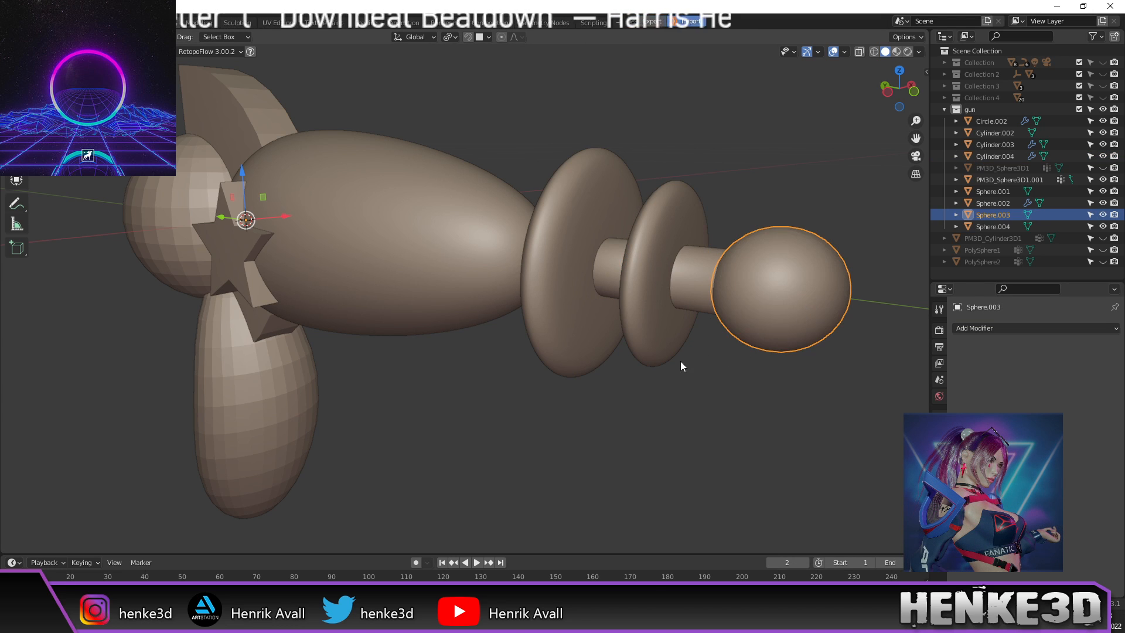
{"action": "key", "text": "KP_3"}
{"action": "middle_click_drag", "start_coordinate": [433, 309], "coordinate": [500, 205]}
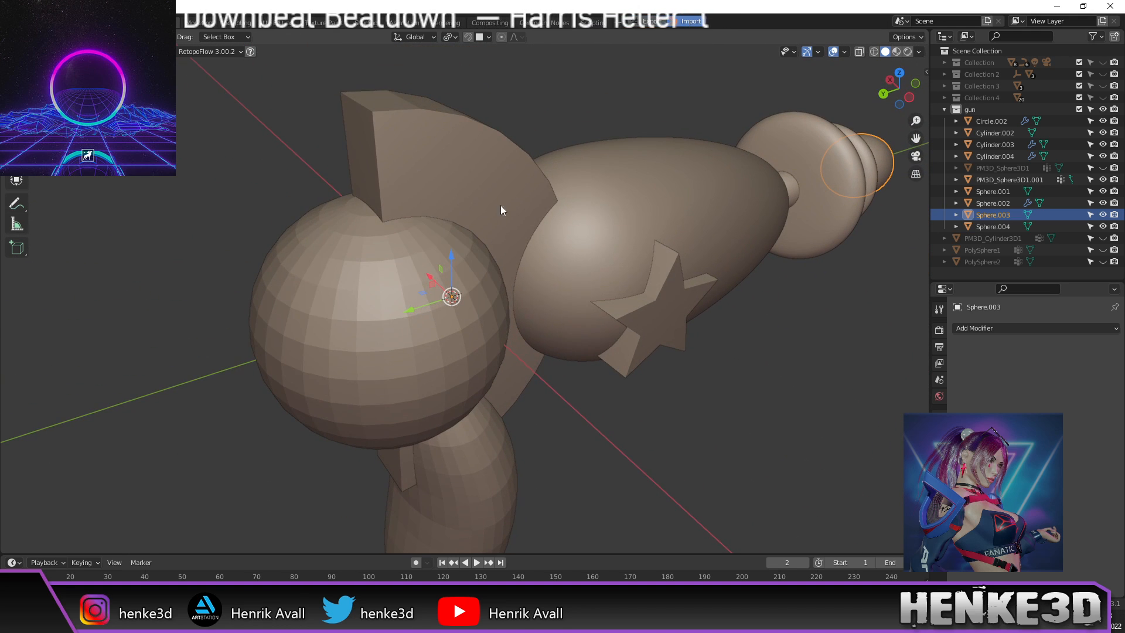
Step: Apply the Solidify modifier on the curved wedge Circle.002
{"action": "left_click", "coordinate": [458, 169]}
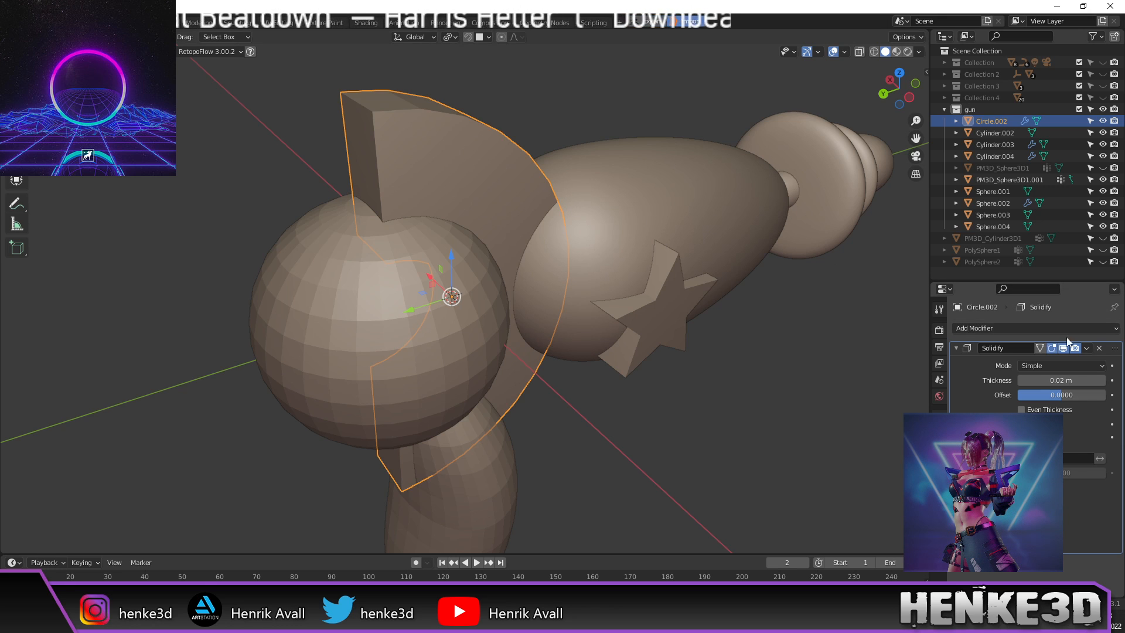
{"action": "left_click", "coordinate": [1085, 349]}
{"action": "left_click", "coordinate": [1064, 362]}
{"action": "middle_click_drag", "start_coordinate": [868, 341], "coordinate": [532, 251]}
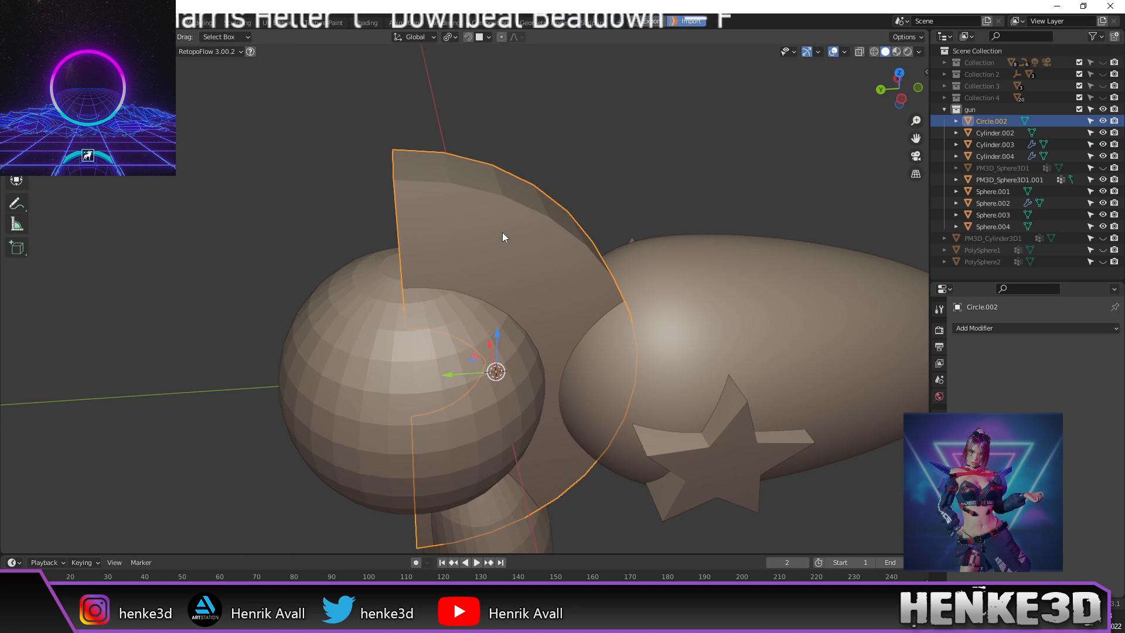
{"action": "key", "text": "Tab"}
{"action": "key", "text": "Tab"}
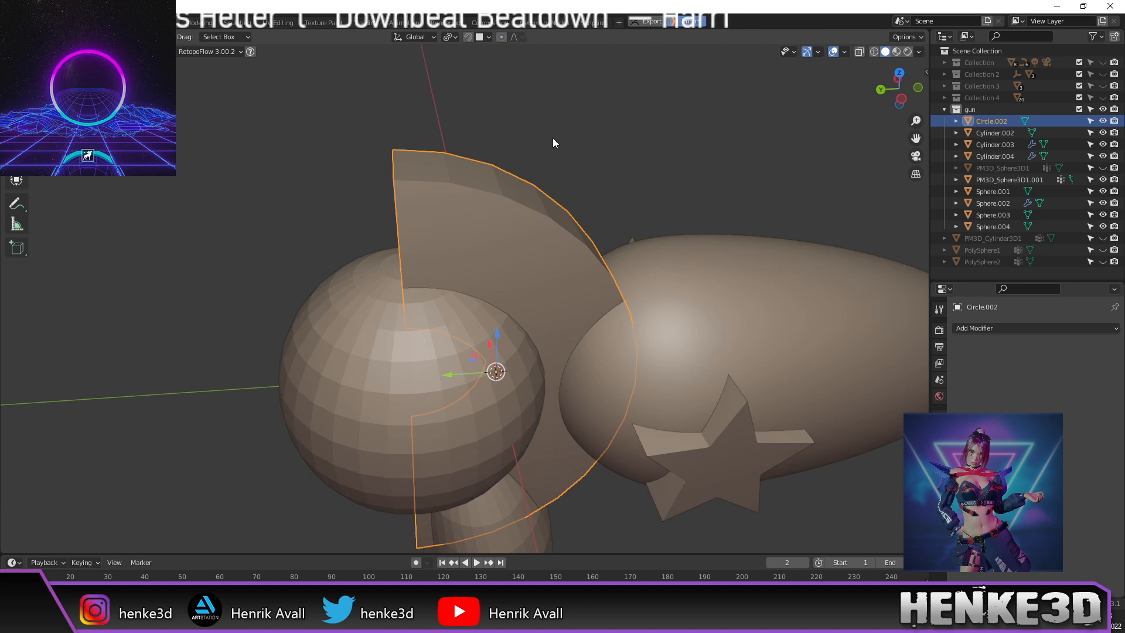
{"action": "middle_click_drag", "start_coordinate": [568, 164], "coordinate": [735, 170]}
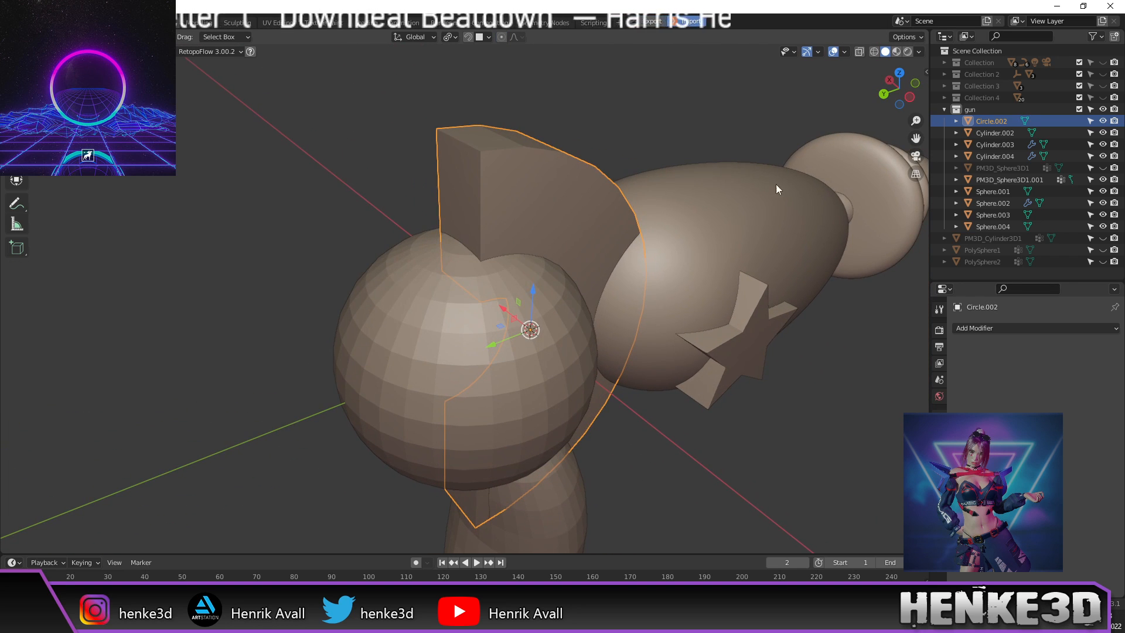
Step: Add a Bevel to the wedge with 0.003 m width and 3 segments
{"action": "left_click", "coordinate": [988, 327]}
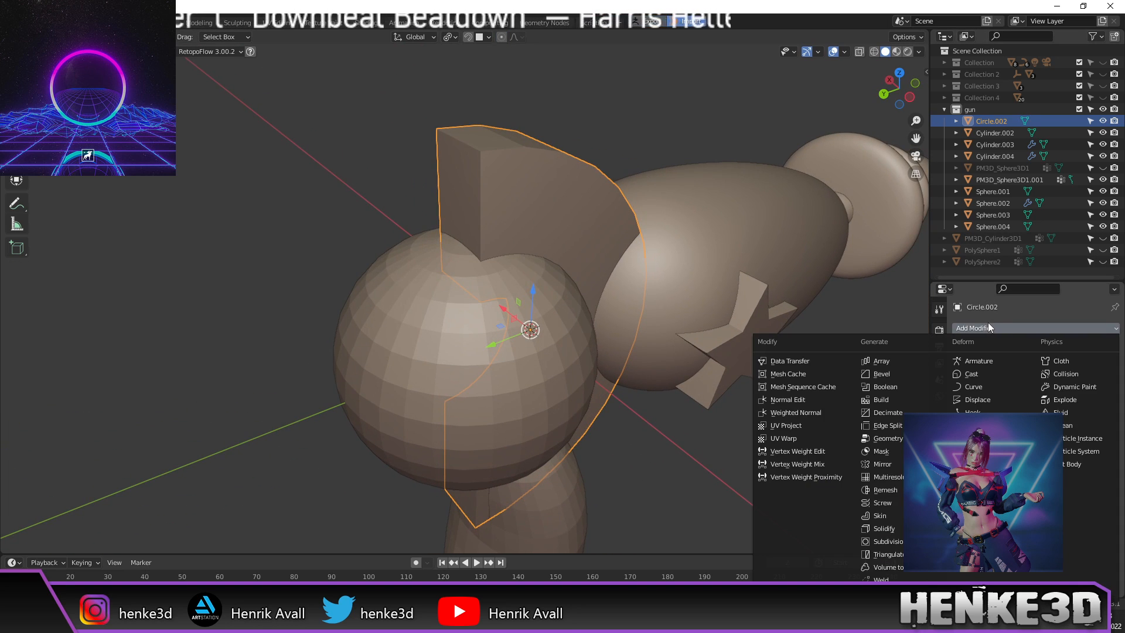
{"action": "left_click", "coordinate": [900, 375]}
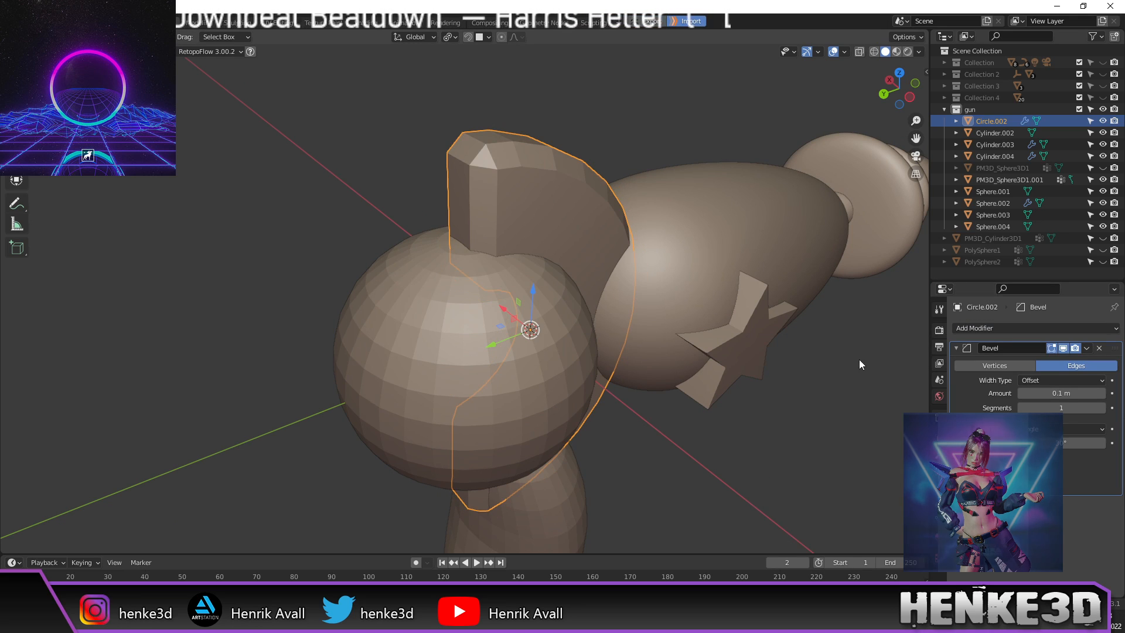
{"action": "middle_click_drag", "start_coordinate": [859, 359], "coordinate": [852, 364]}
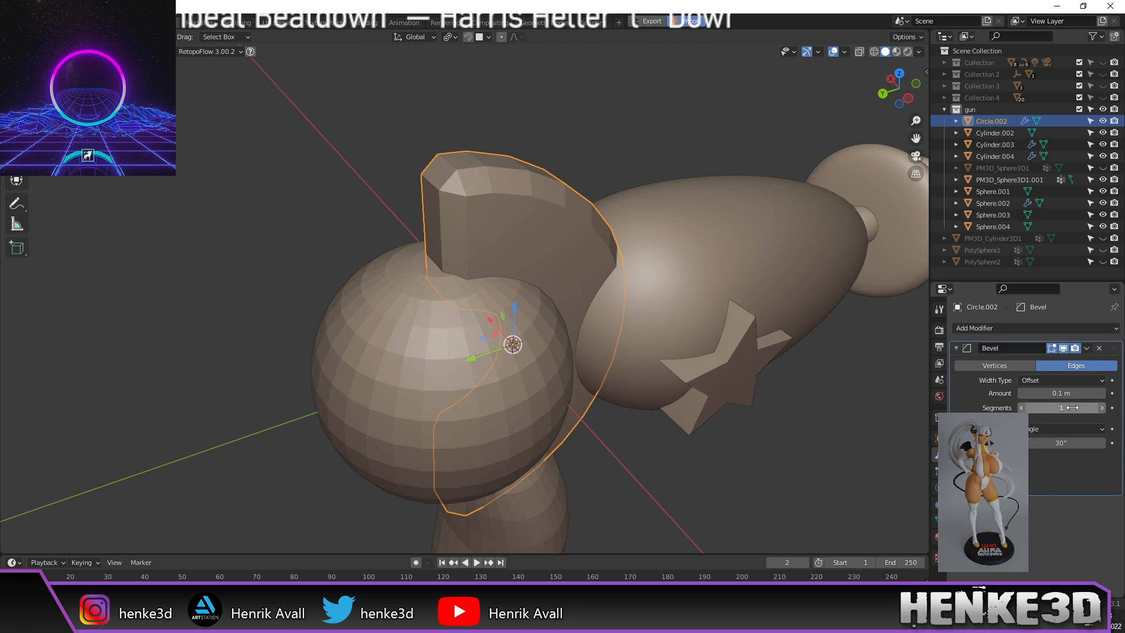
{"action": "left_click", "coordinate": [1103, 409]}
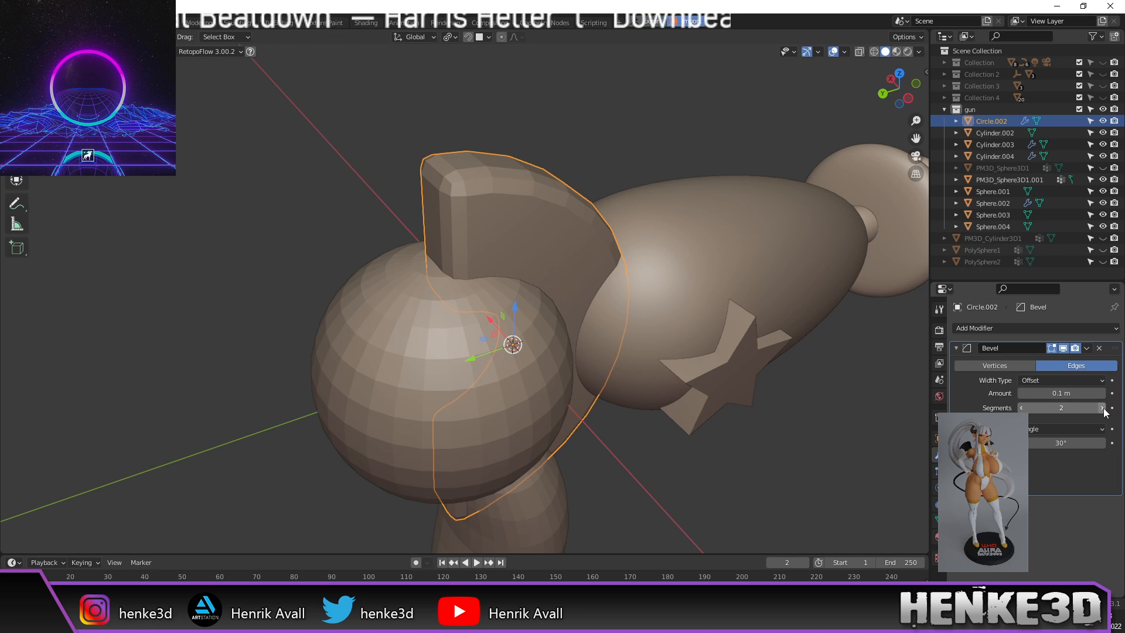
{"action": "left_click_drag", "start_coordinate": [1062, 393], "coordinate": [1025, 393]}
{"action": "middle_click_drag", "start_coordinate": [642, 132], "coordinate": [469, 144]}
{"action": "scroll", "coordinate": [646, 189], "scroll_direction": "up", "scroll_amount": 4}
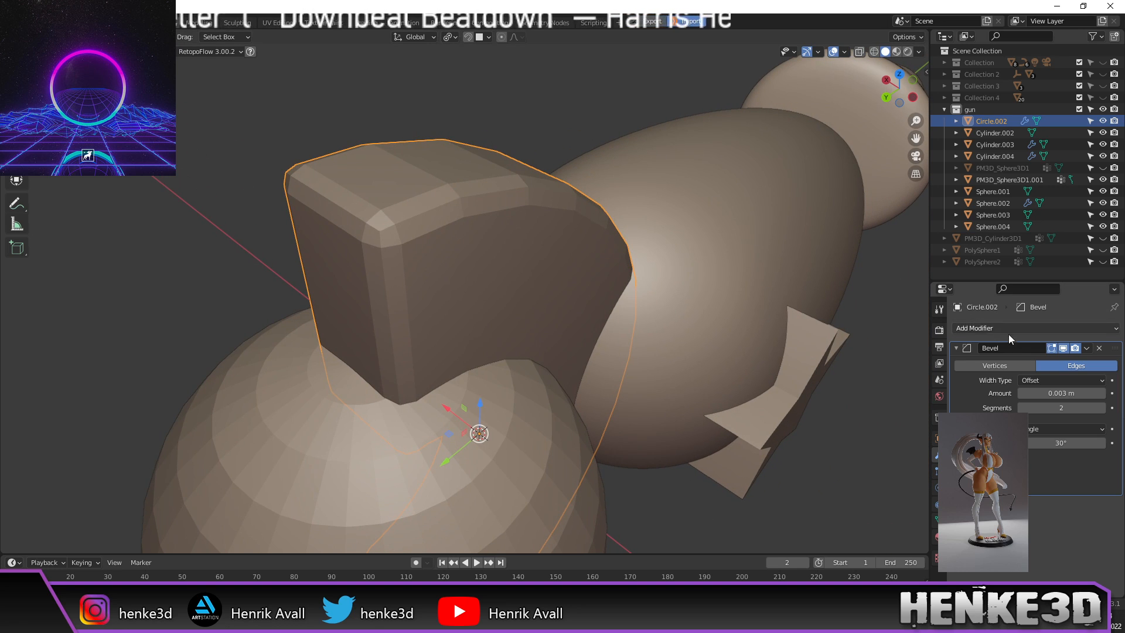
{"action": "left_click", "coordinate": [1101, 407]}
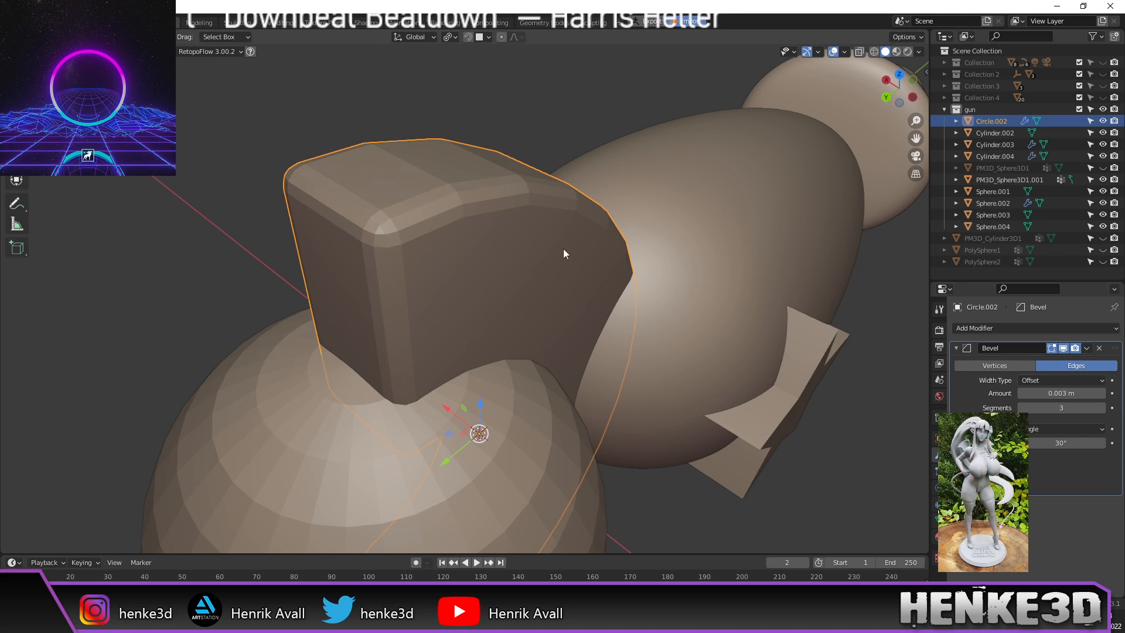
Step: Smooth-shade the wedge and add a Subdivision Surface at viewport level 2
{"action": "right_click", "coordinate": [504, 245]}
{"action": "left_click", "coordinate": [501, 242]}
{"action": "mouse_move", "coordinate": [501, 241]}
{"action": "middle_mouse_down"}
{"action": "mouse_move", "coordinate": [459, 221]}
{"action": "mouse_move", "coordinate": [497, 252]}
{"action": "middle_mouse_up"}
{"action": "scroll", "coordinate": [462, 216], "scroll_direction": "down", "scroll_amount": 4}
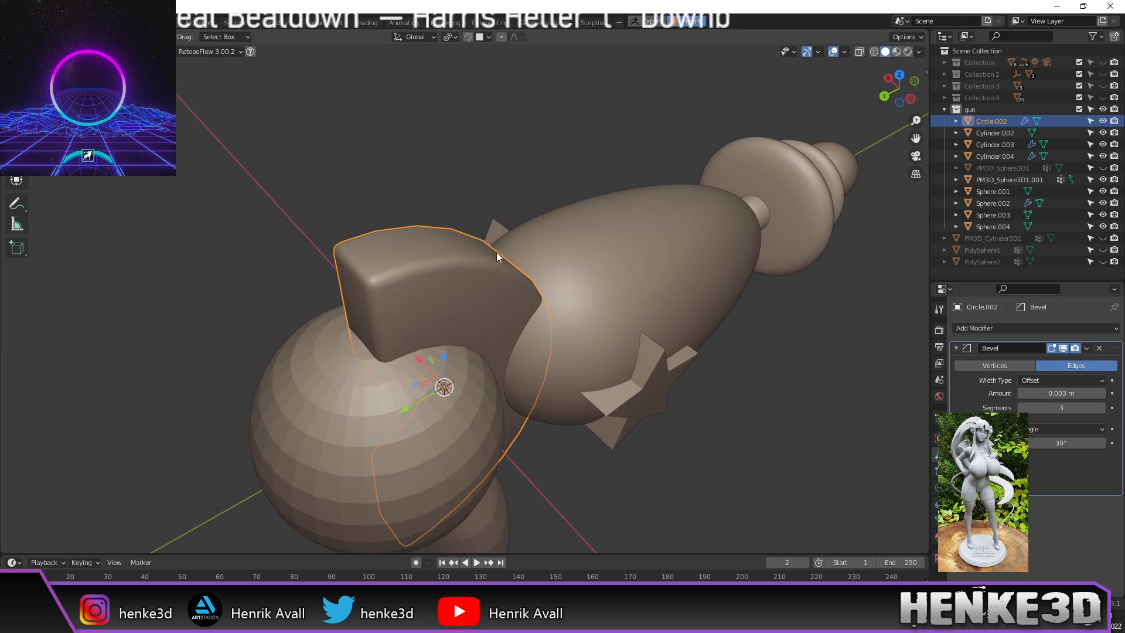
{"action": "left_click", "coordinate": [979, 329]}
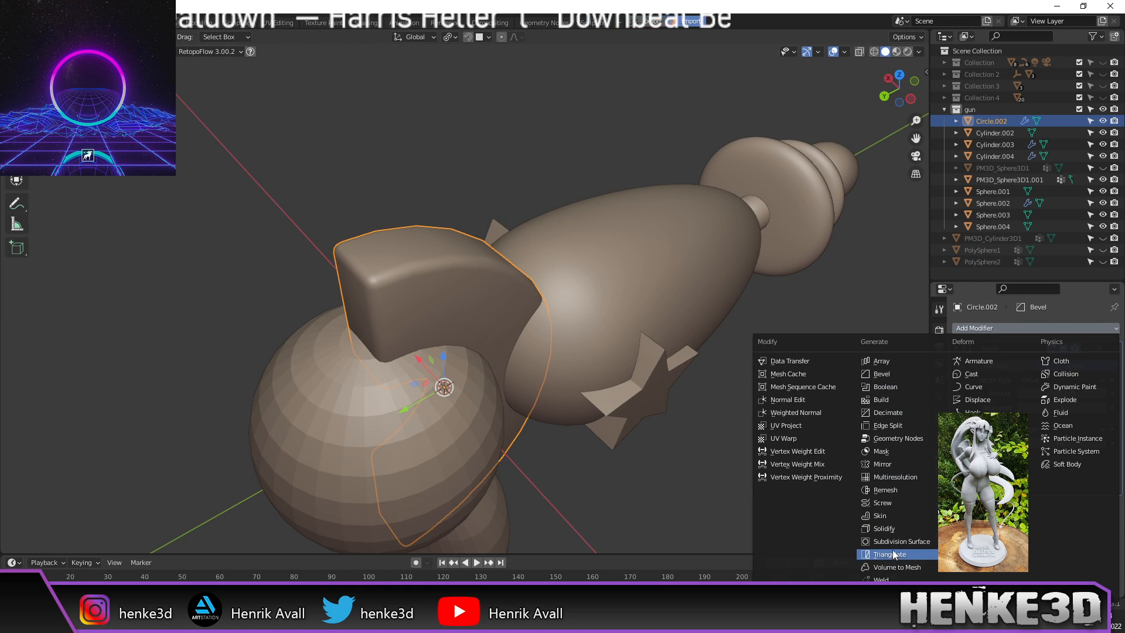
{"action": "left_click", "coordinate": [916, 542]}
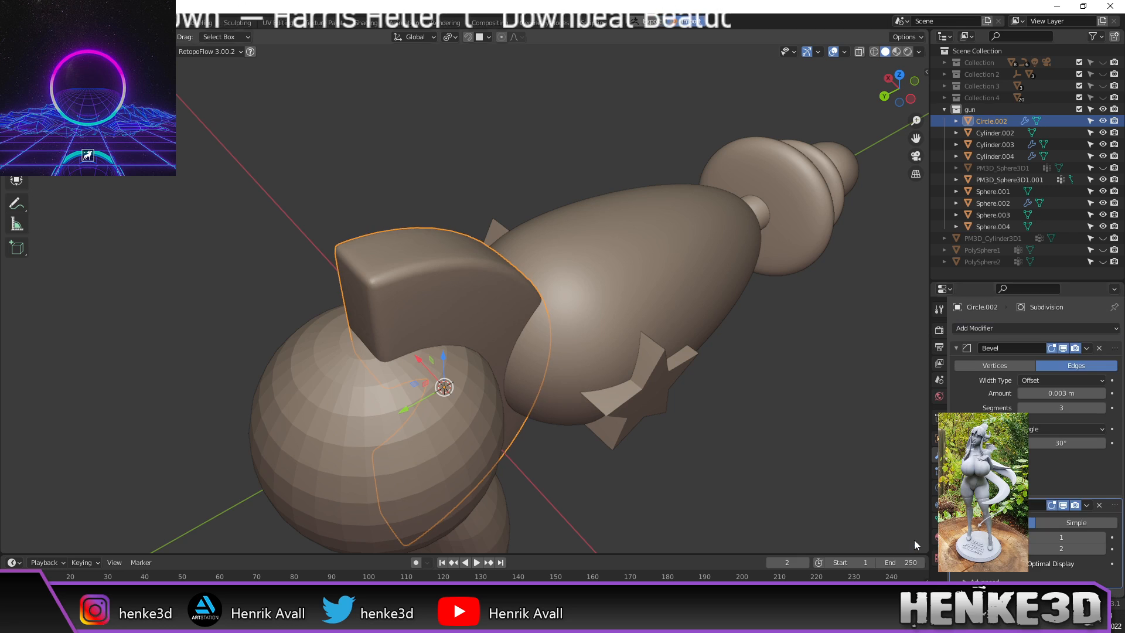
{"action": "left_click", "coordinate": [1102, 538]}
Step: View the gun from the side and select the curved grip handle
{"action": "middle_click_drag", "start_coordinate": [814, 416], "coordinate": [764, 354]}
{"action": "middle_click_drag", "start_coordinate": [600, 385], "coordinate": [740, 321], "text": "shift"}
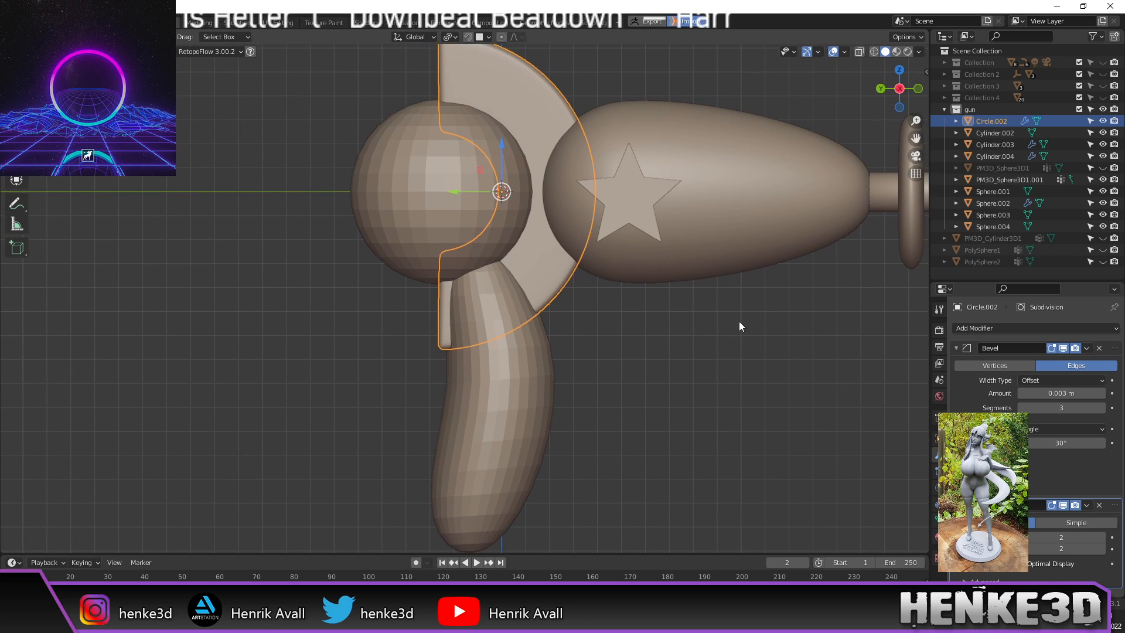
{"action": "left_click", "coordinate": [541, 392]}
{"action": "middle_click_drag", "start_coordinate": [649, 393], "coordinate": [605, 350], "text": "shift"}
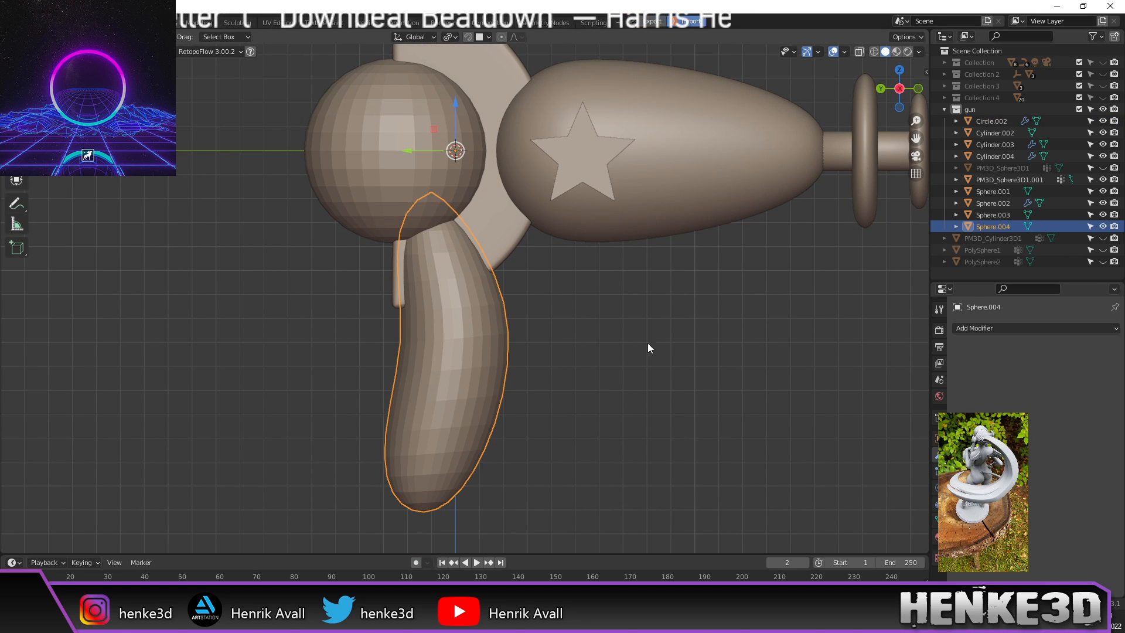
Step: Add a Subdivision Surface to the grip Sphere.004 and smooth-shade the large sphere Sphere.001
{"action": "left_click", "coordinate": [997, 327]}
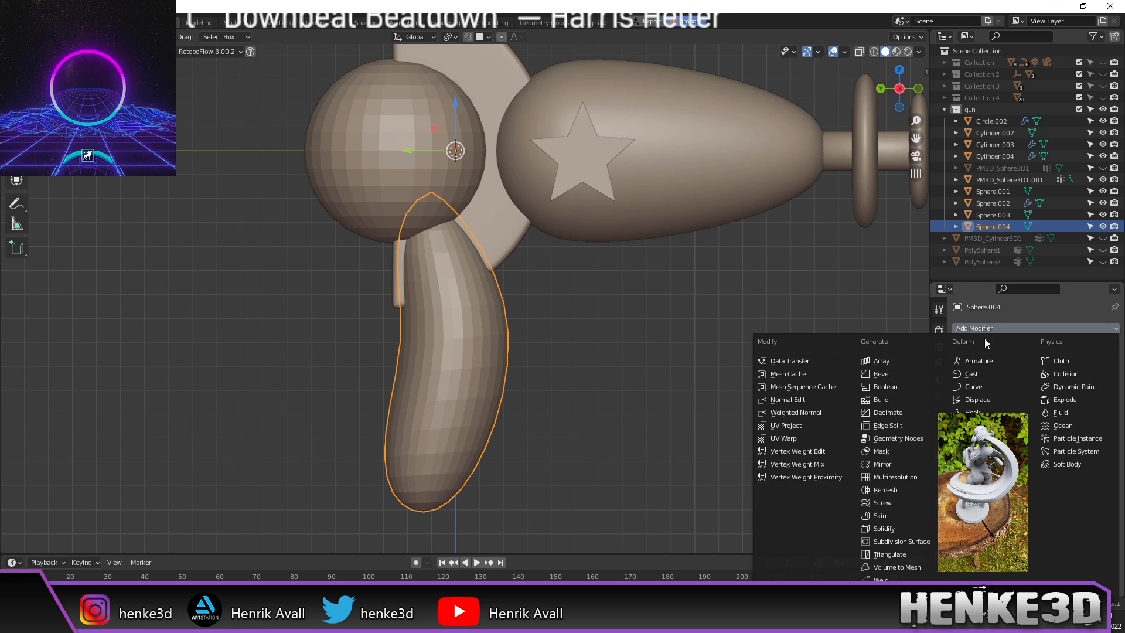
{"action": "left_click", "coordinate": [925, 540]}
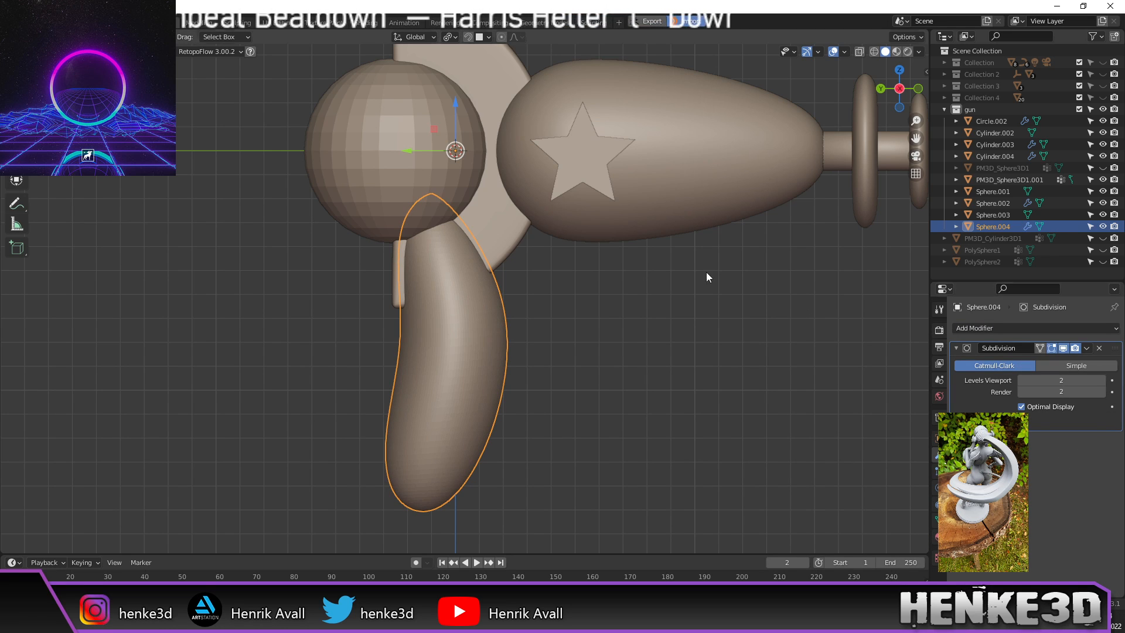
{"action": "left_click", "coordinate": [344, 156]}
{"action": "right_click", "coordinate": [342, 182]}
{"action": "left_click", "coordinate": [343, 182]}
Step: Add a Bevel modifier to the star emblem on the barrel
{"action": "middle_click_drag", "start_coordinate": [468, 209], "coordinate": [684, 280]}
{"action": "left_click", "coordinate": [635, 282]}
{"action": "left_click", "coordinate": [977, 329]}
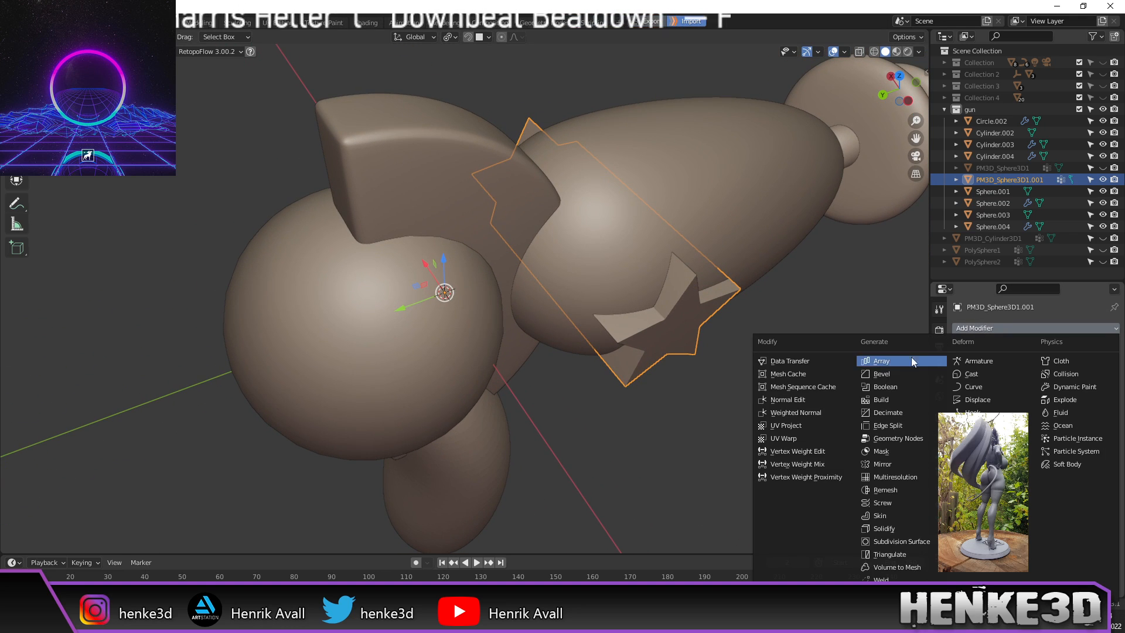
{"action": "left_click", "coordinate": [903, 373]}
{"action": "scroll", "coordinate": [850, 356], "scroll_direction": "up", "scroll_amount": 2}
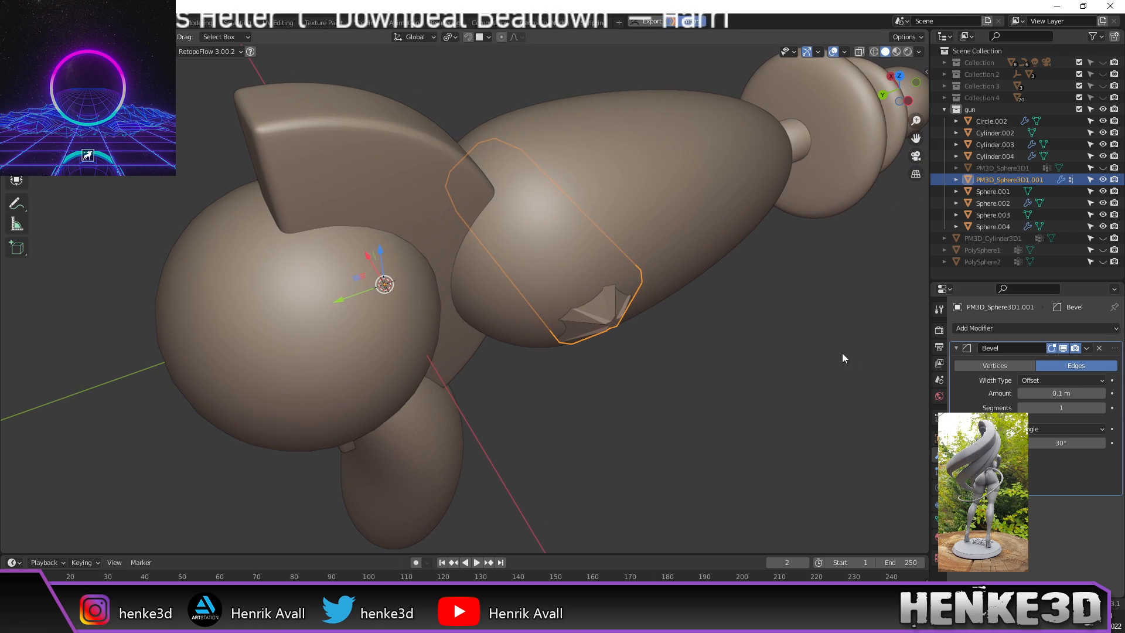
{"action": "middle_click_drag", "start_coordinate": [730, 309], "coordinate": [752, 309]}
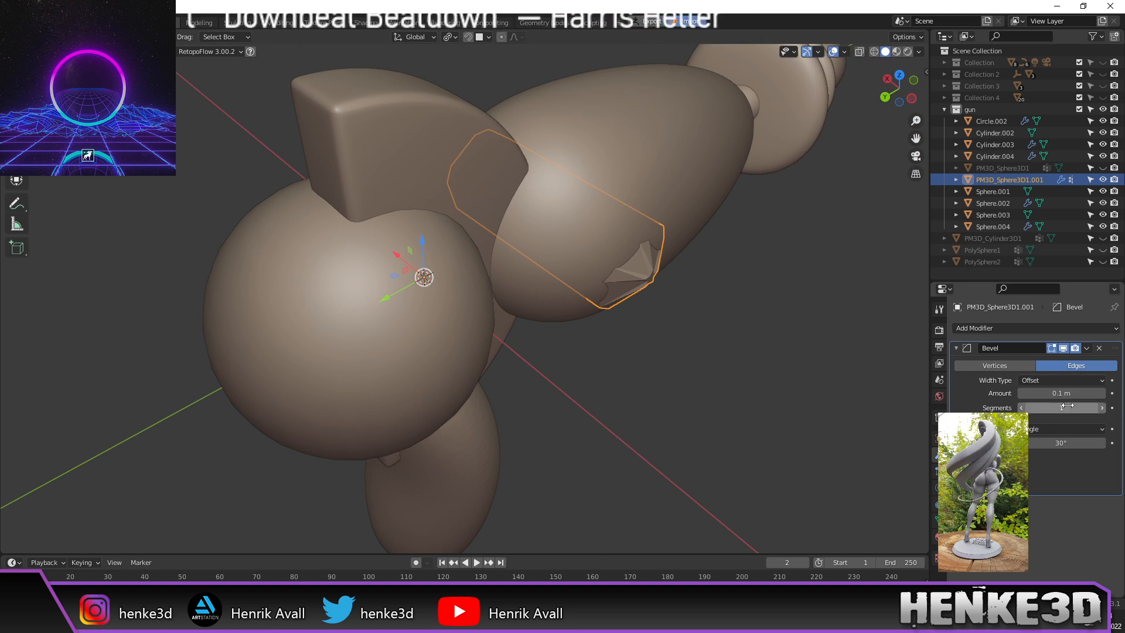
Step: Set the star's bevel to 0.001 m amount with 3 segments
{"action": "left_click_drag", "start_coordinate": [1069, 394], "coordinate": [1000, 394]}
{"action": "scroll", "coordinate": [726, 272], "scroll_direction": "up", "scroll_amount": 3}
{"action": "middle_click_drag", "start_coordinate": [874, 258], "coordinate": [740, 263], "text": "shift"}
{"action": "scroll", "coordinate": [762, 252], "scroll_direction": "up", "scroll_amount": 2}
{"action": "middle_click_drag", "start_coordinate": [791, 238], "coordinate": [762, 277]}
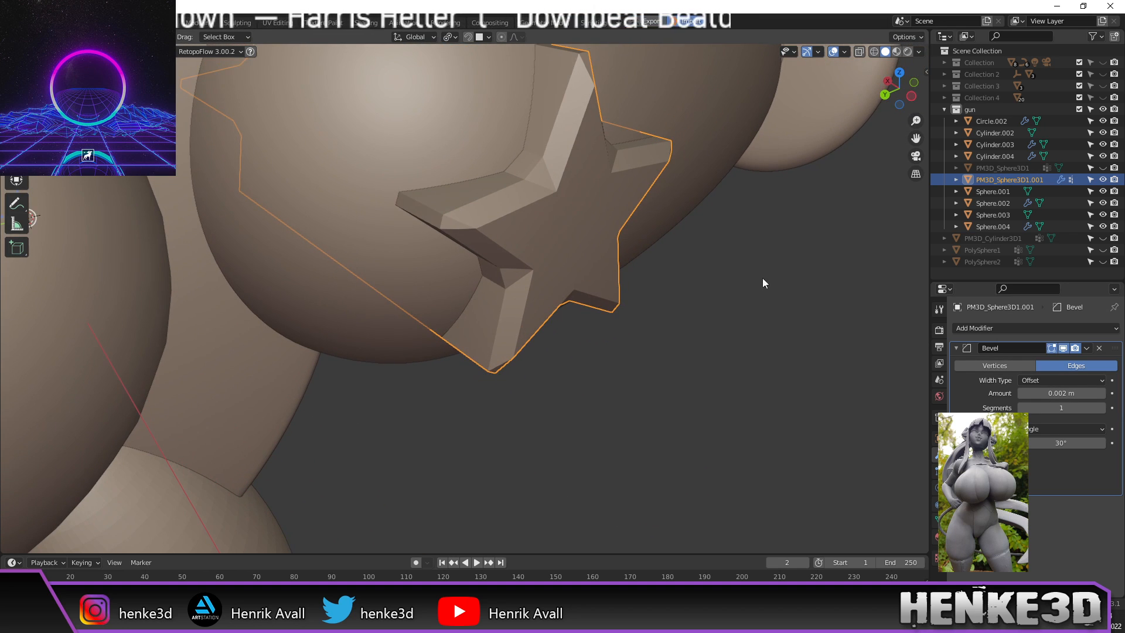
{"action": "left_click", "coordinate": [1102, 408]}
{"action": "left_click", "coordinate": [1102, 408]}
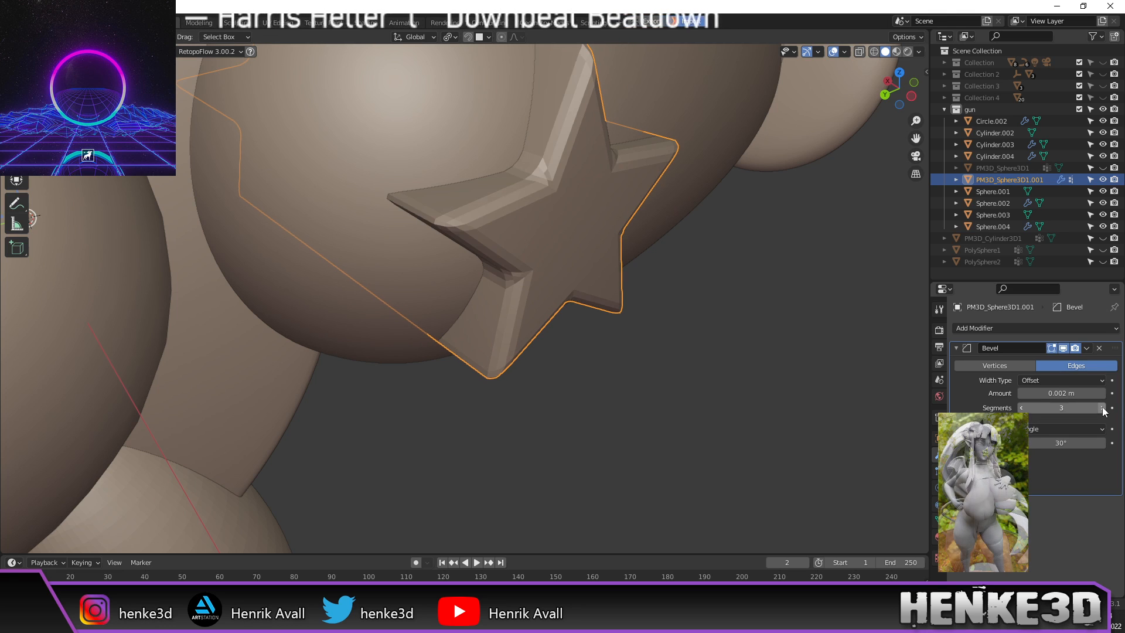
{"action": "middle_click_drag", "start_coordinate": [780, 314], "coordinate": [765, 319]}
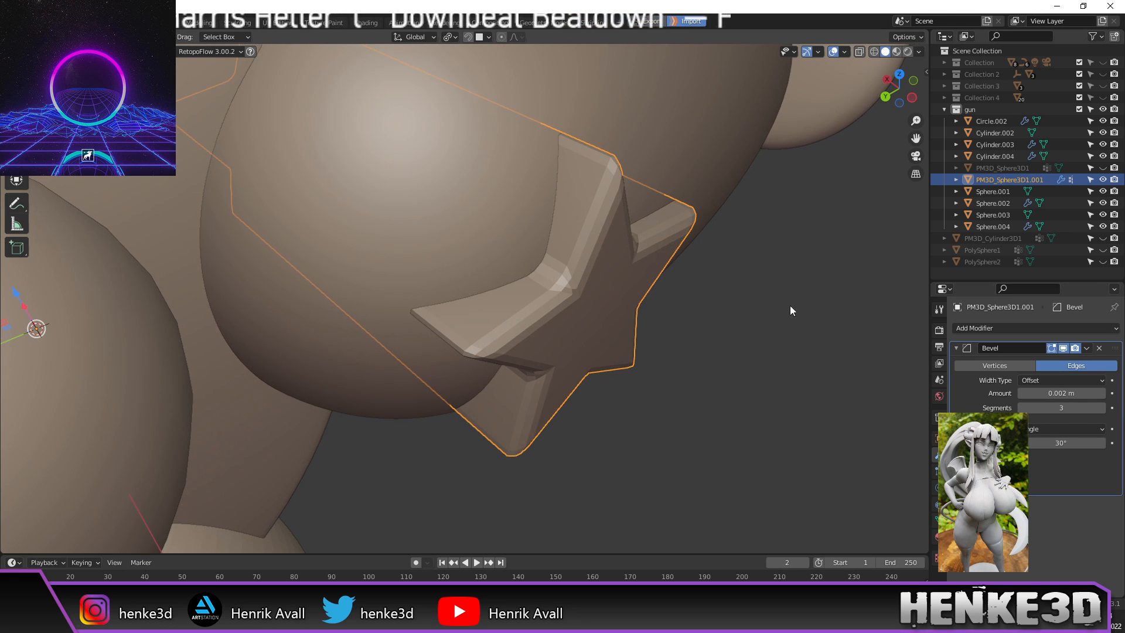
{"action": "left_click_drag", "start_coordinate": [1052, 394], "coordinate": [1045, 394]}
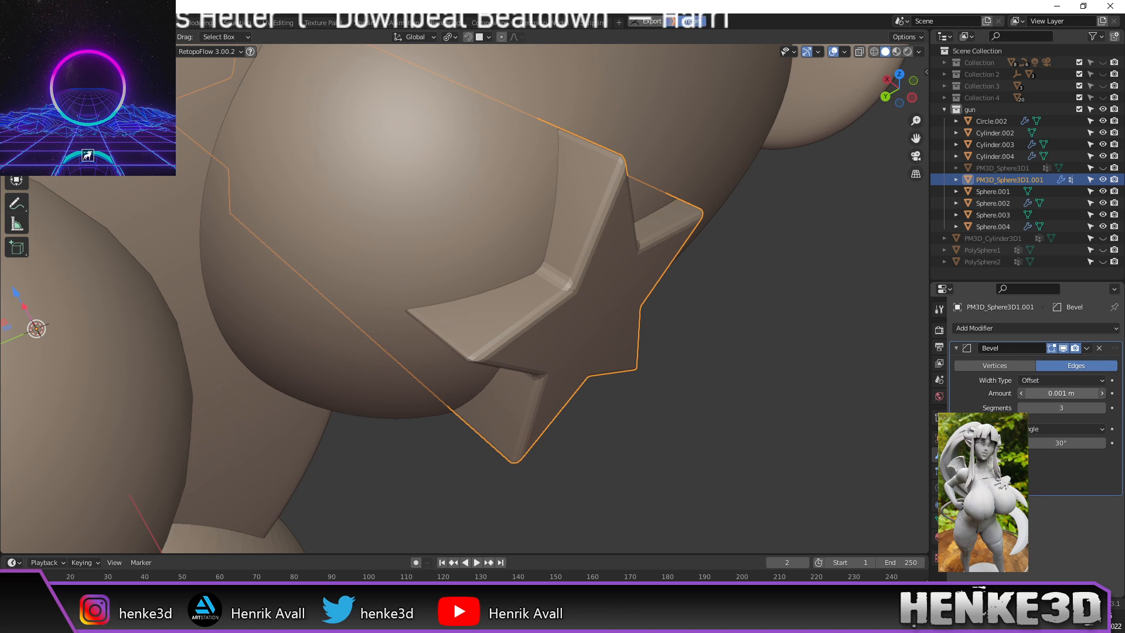
{"action": "middle_click_drag", "start_coordinate": [764, 336], "coordinate": [772, 340]}
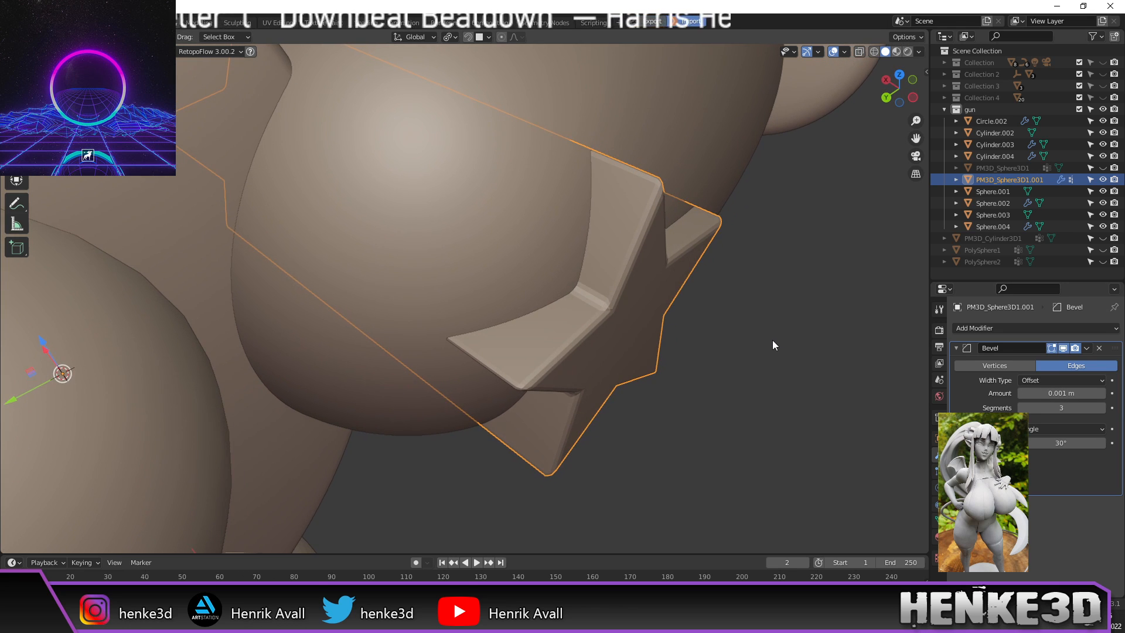
{"action": "right_click", "coordinate": [641, 308]}
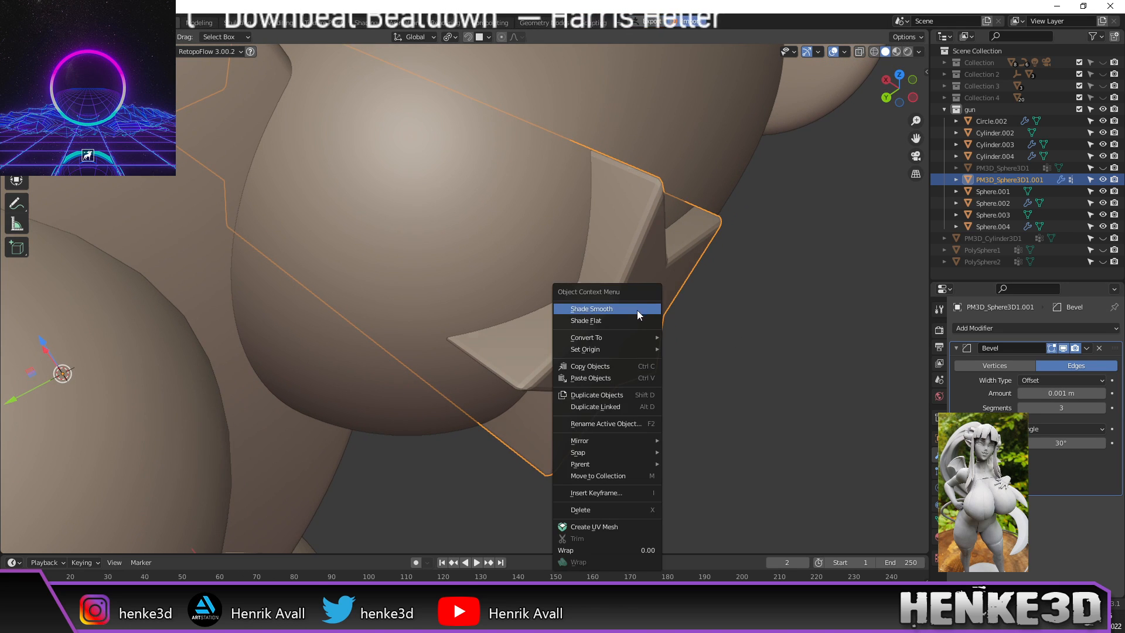
Step: Smooth-shade the star emblem, then deselect it
{"action": "left_click", "coordinate": [638, 309]}
{"action": "middle_click_drag", "start_coordinate": [729, 337], "coordinate": [686, 303]}
{"action": "scroll", "coordinate": [665, 280], "scroll_direction": "down", "scroll_amount": 5}
{"action": "scroll", "coordinate": [688, 304], "scroll_direction": "down", "scroll_amount": 2}
{"action": "left_click", "coordinate": [691, 307]}
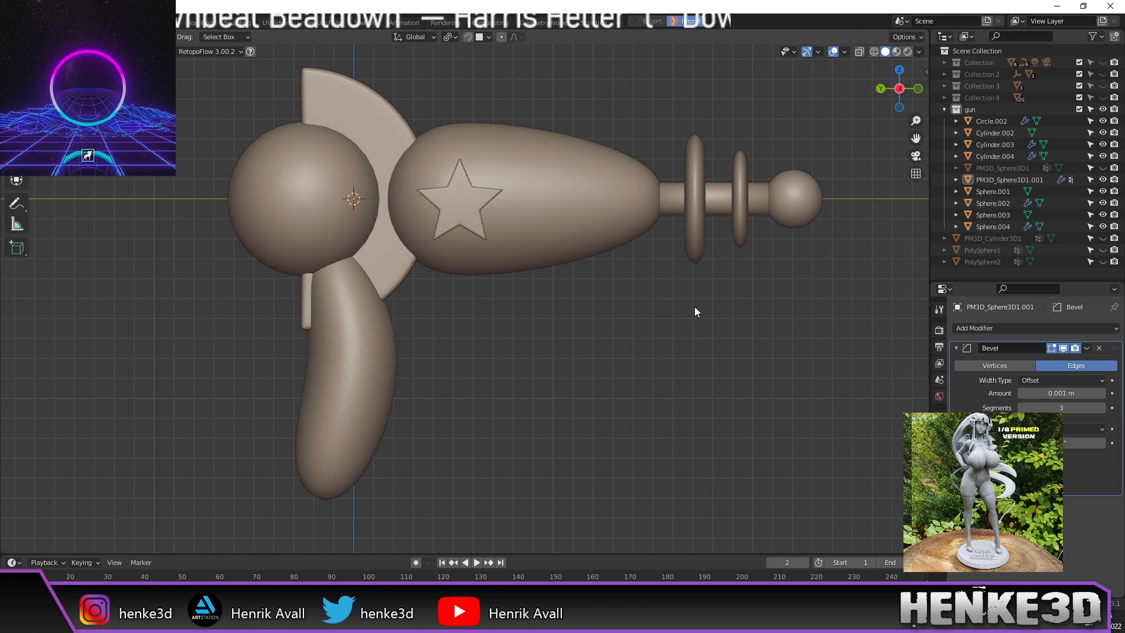
Step: Switch viewport shading to a dark MatCap with Object colour
{"action": "left_click", "coordinate": [920, 51]}
{"action": "left_click", "coordinate": [917, 125]}
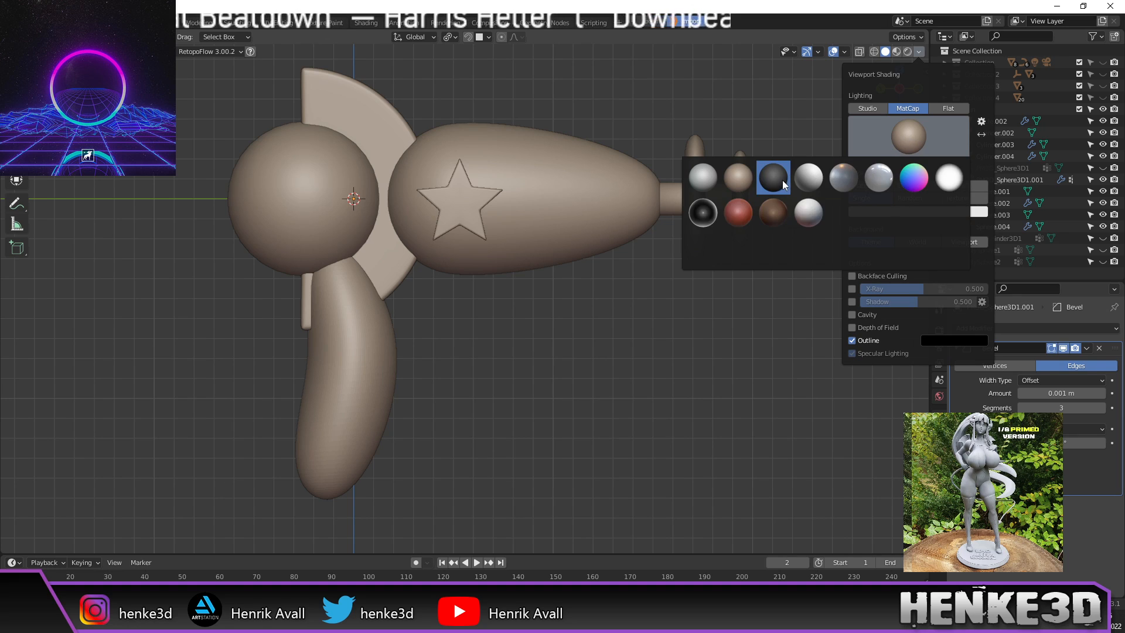
{"action": "left_click", "coordinate": [779, 181]}
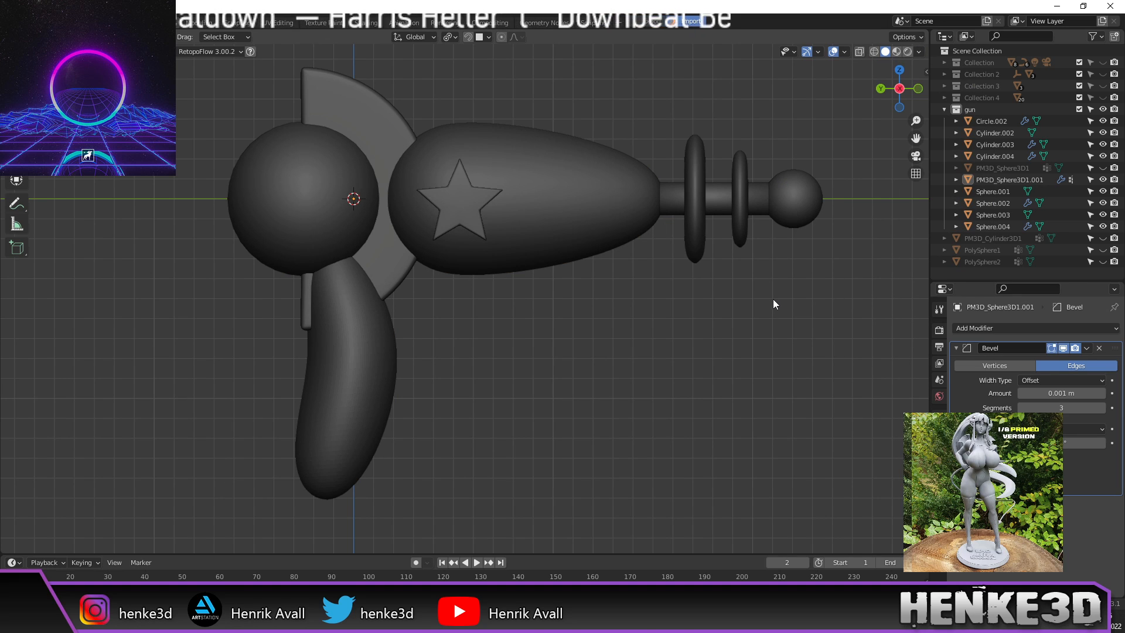
{"action": "left_click", "coordinate": [919, 52]}
{"action": "left_click", "coordinate": [914, 186]}
{"action": "middle_click_drag", "start_coordinate": [778, 291], "coordinate": [738, 340]}
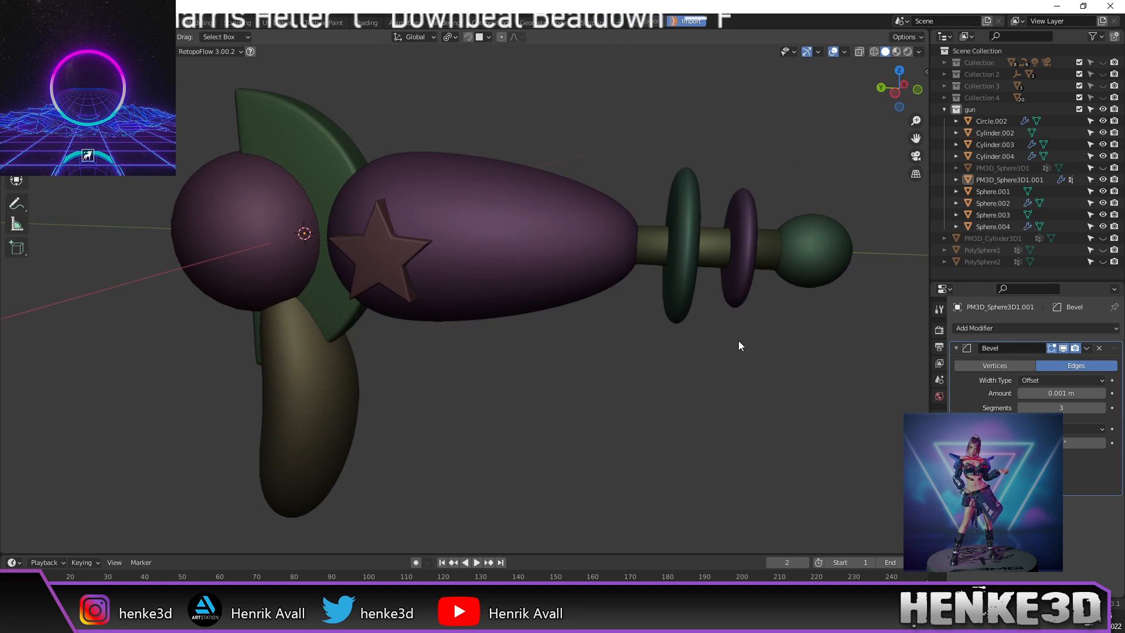
Step: Try the white MatCap, then settle on a glossy MatCap
{"action": "left_click", "coordinate": [919, 51]}
{"action": "left_click", "coordinate": [912, 135]}
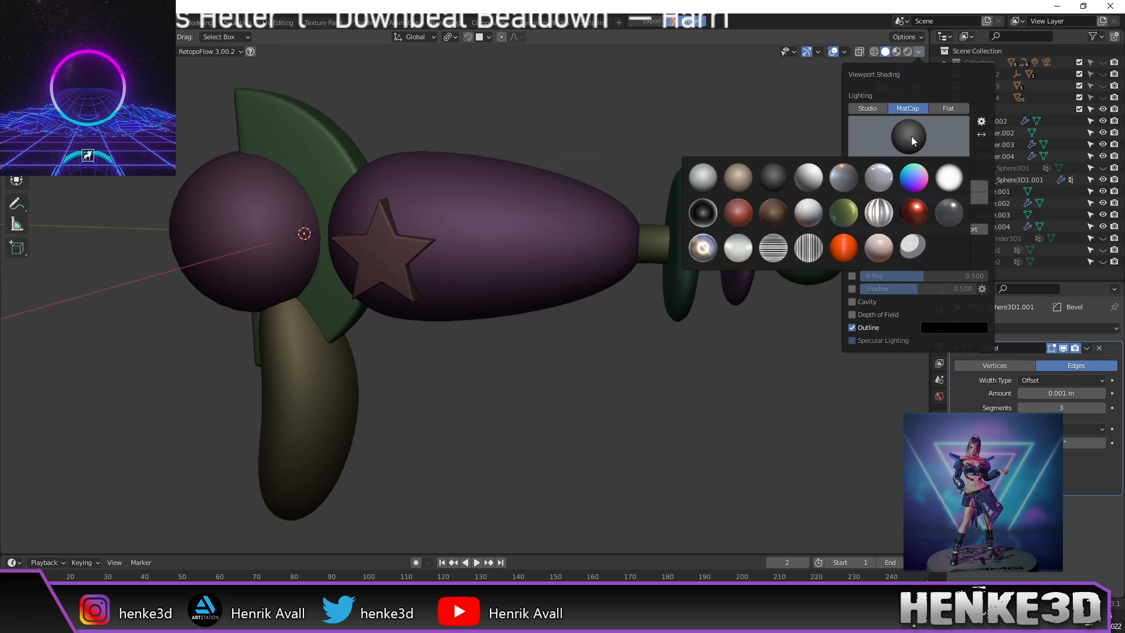
{"action": "left_click", "coordinate": [948, 176]}
{"action": "left_click", "coordinate": [922, 147]}
{"action": "left_click", "coordinate": [884, 177]}
{"action": "middle_click_drag", "start_coordinate": [715, 304], "coordinate": [742, 290]}
Step: Hide the viewport gizmos and overlays
{"action": "left_click", "coordinate": [808, 54]}
{"action": "left_click", "coordinate": [833, 53]}
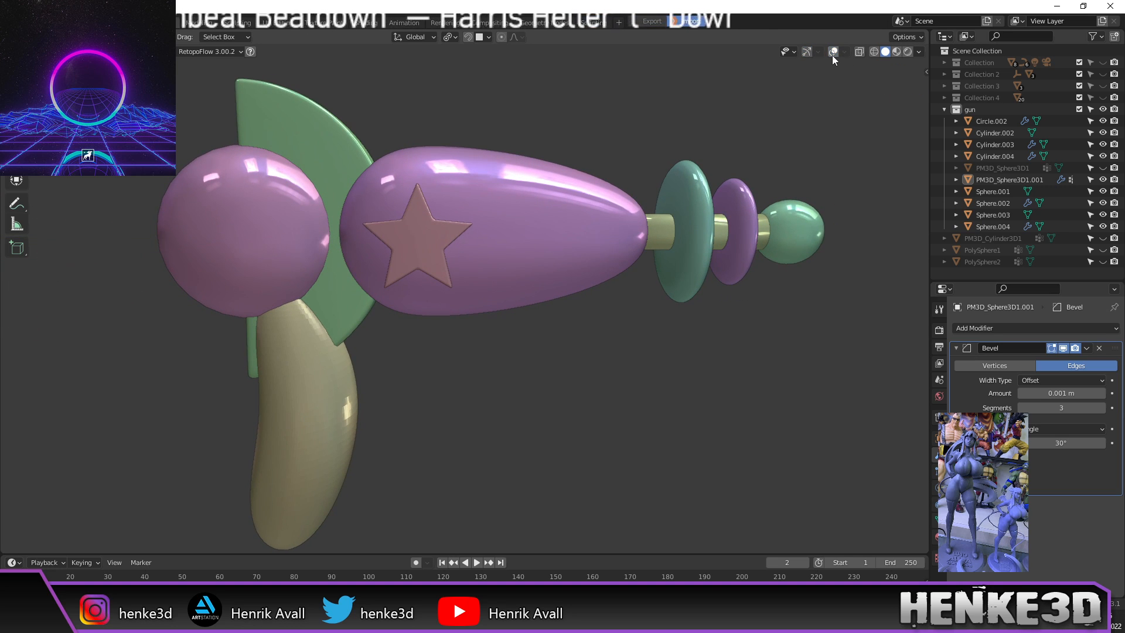
{"action": "middle_click_drag", "start_coordinate": [818, 153], "coordinate": [667, 207]}
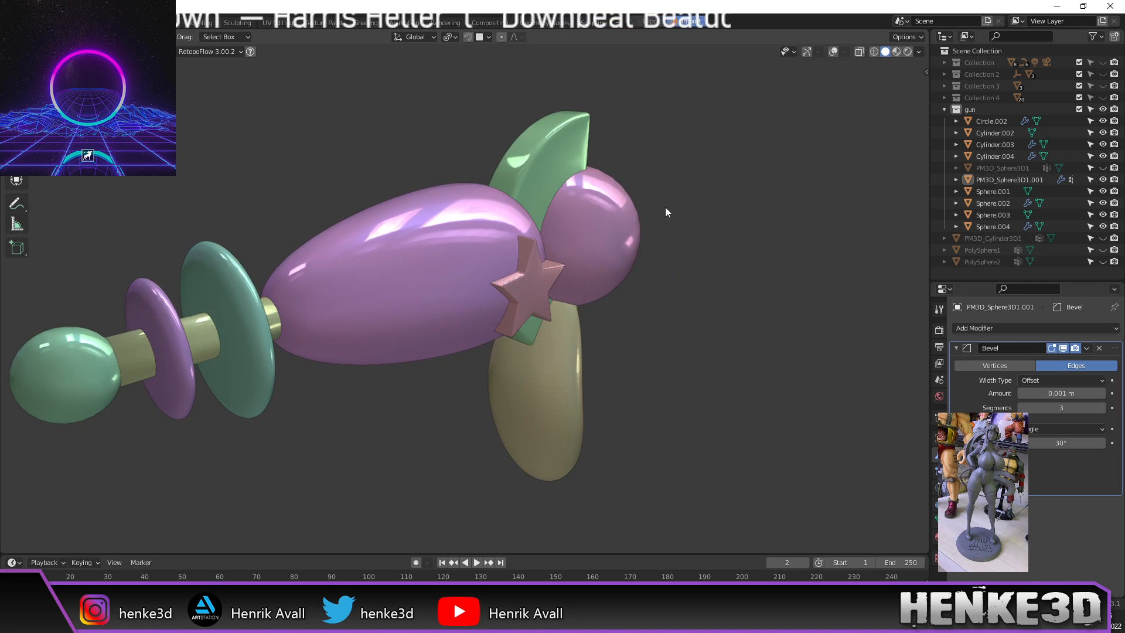
Step: Smooth-shade the olive handle Sphere.004 and make it active
{"action": "right_click", "coordinate": [535, 392]}
{"action": "left_click", "coordinate": [518, 341]}
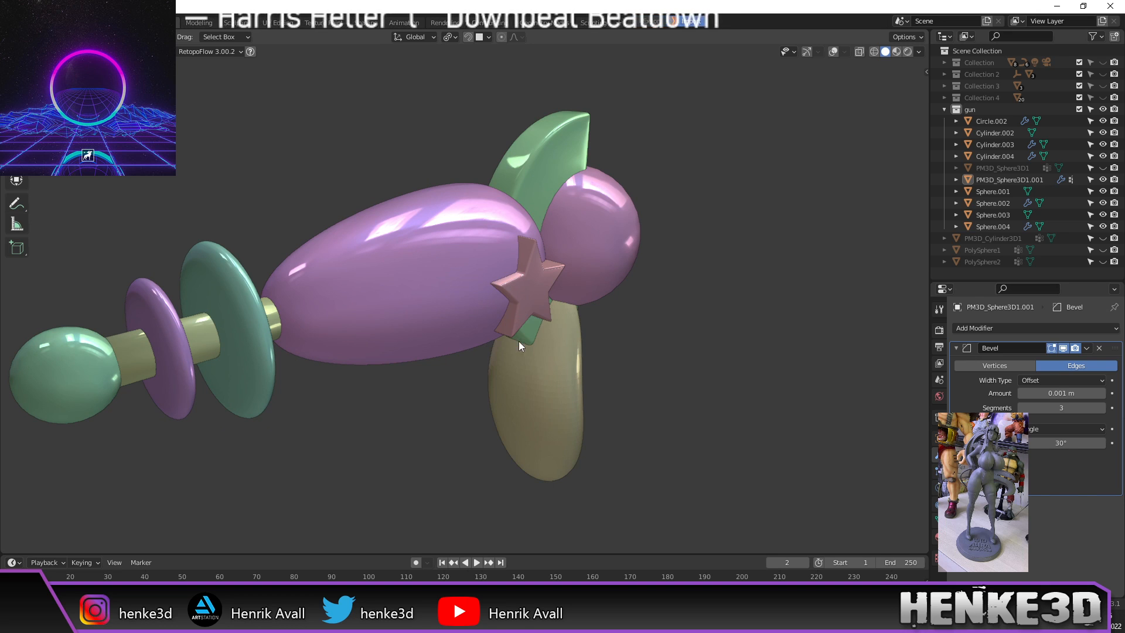
{"action": "left_click", "coordinate": [558, 371]}
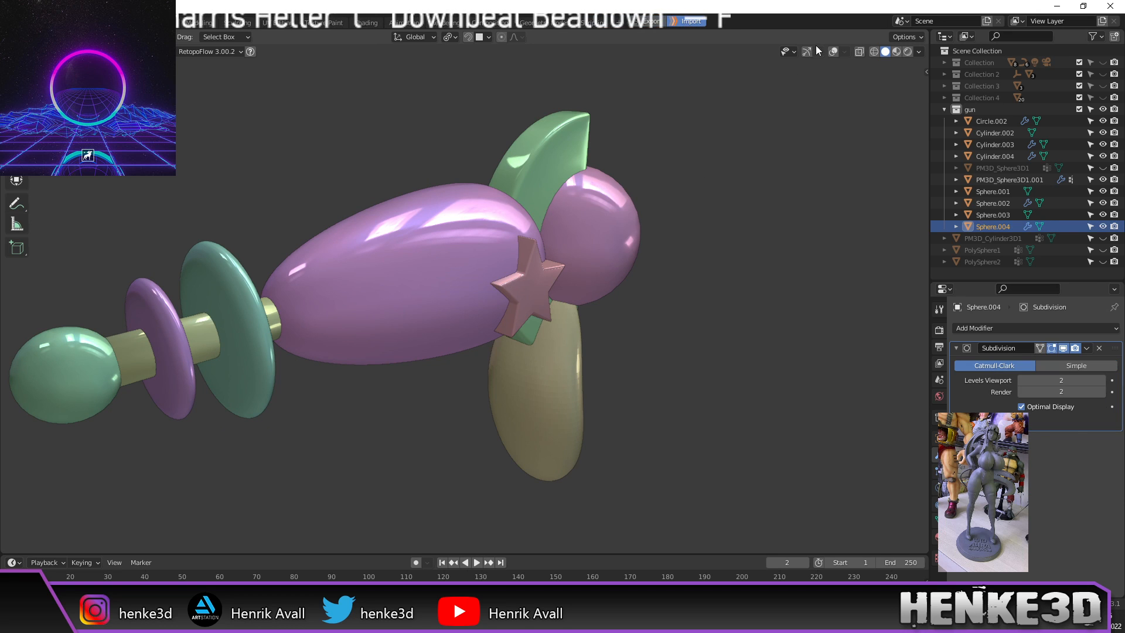
Step: Re-enable gizmos and overlays and reapply Shade Smooth to the handle
{"action": "left_click", "coordinate": [806, 52]}
{"action": "left_click", "coordinate": [833, 51]}
{"action": "right_click", "coordinate": [544, 368]}
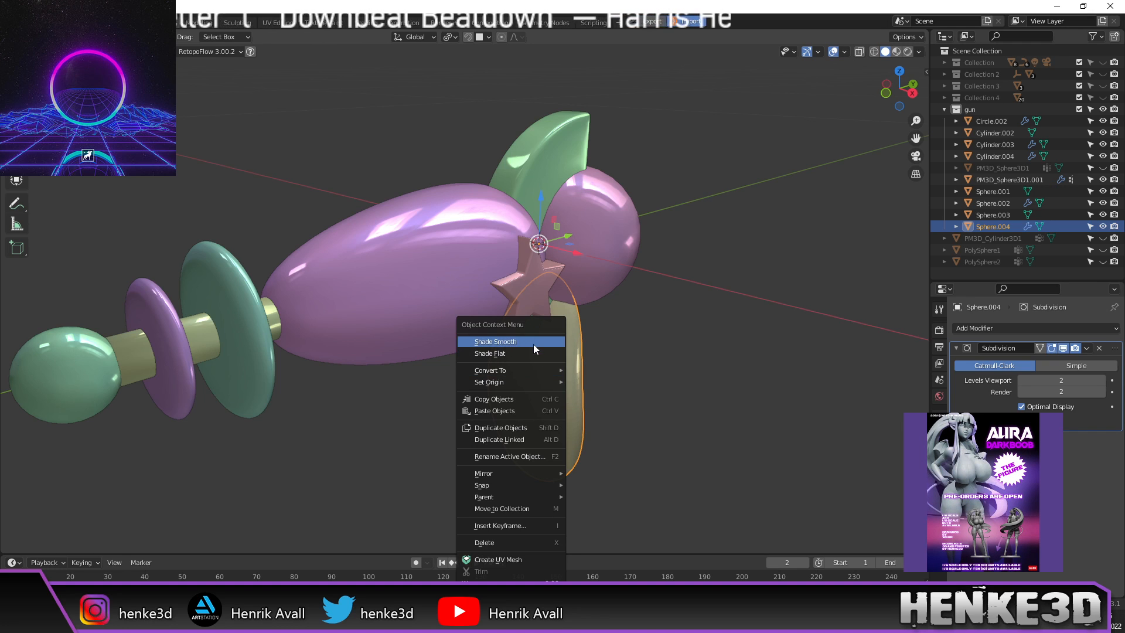
{"action": "left_click", "coordinate": [534, 343]}
{"action": "middle_click_drag", "start_coordinate": [537, 380], "coordinate": [735, 352]}
{"action": "left_click", "coordinate": [582, 362]}
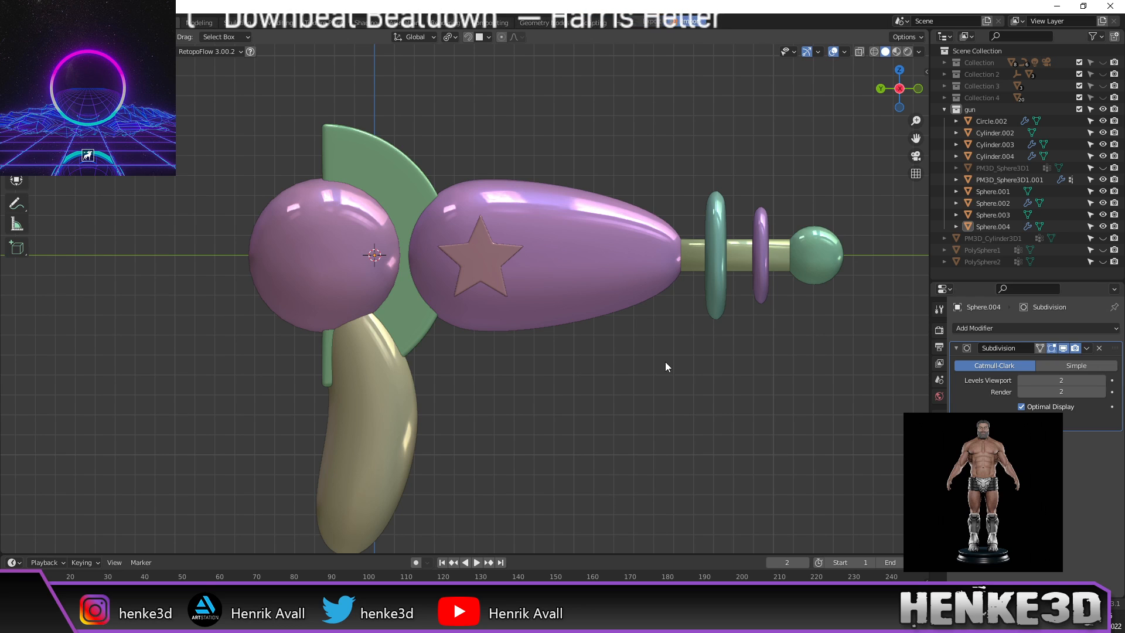
Step: Enter Edit Mode on the olive handle and view it from the side in wireframe
{"action": "left_click", "coordinate": [401, 426]}
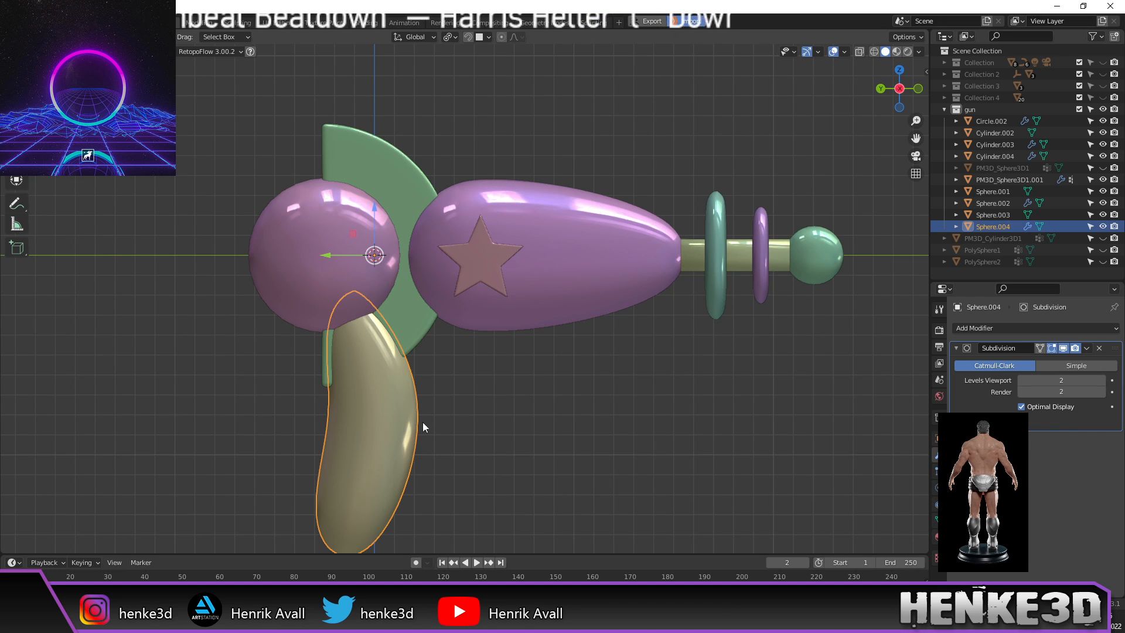
{"action": "key", "text": "Tab"}
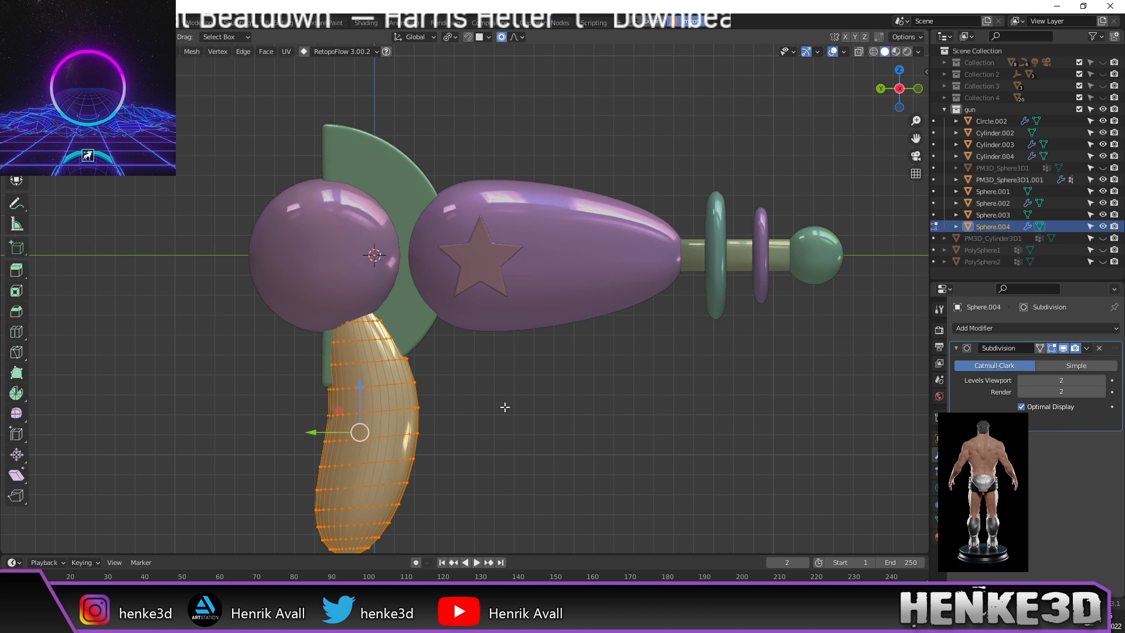
{"action": "key", "text": "KP_1"}
{"action": "key", "text": "ctrl+KP_3"}
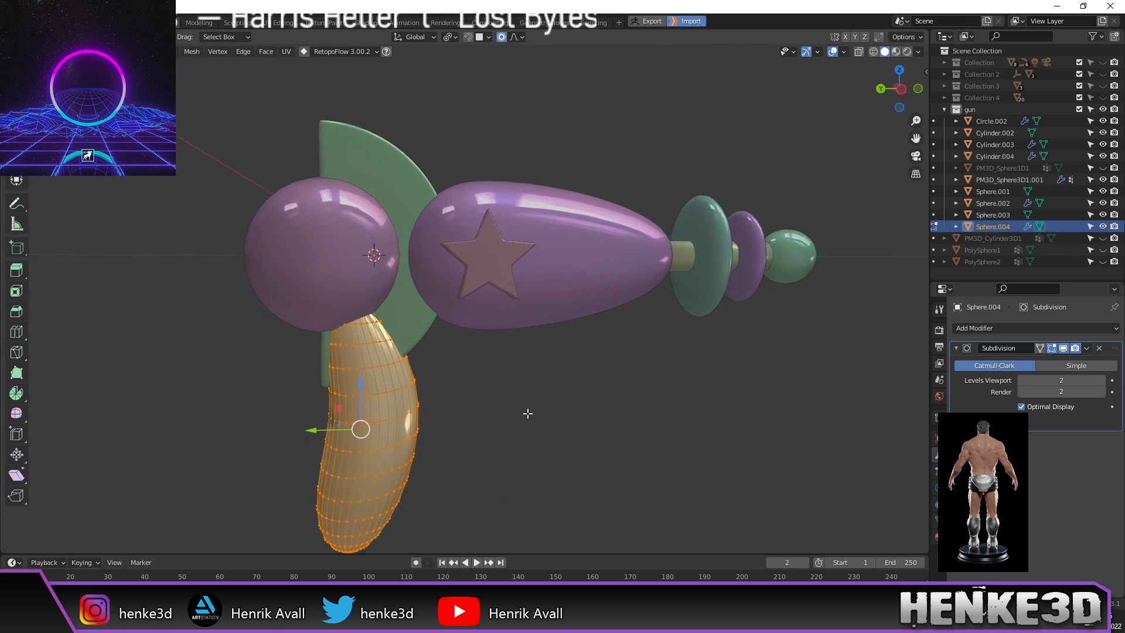
{"action": "middle_click_drag", "start_coordinate": [522, 426], "coordinate": [621, 389], "text": "shift"}
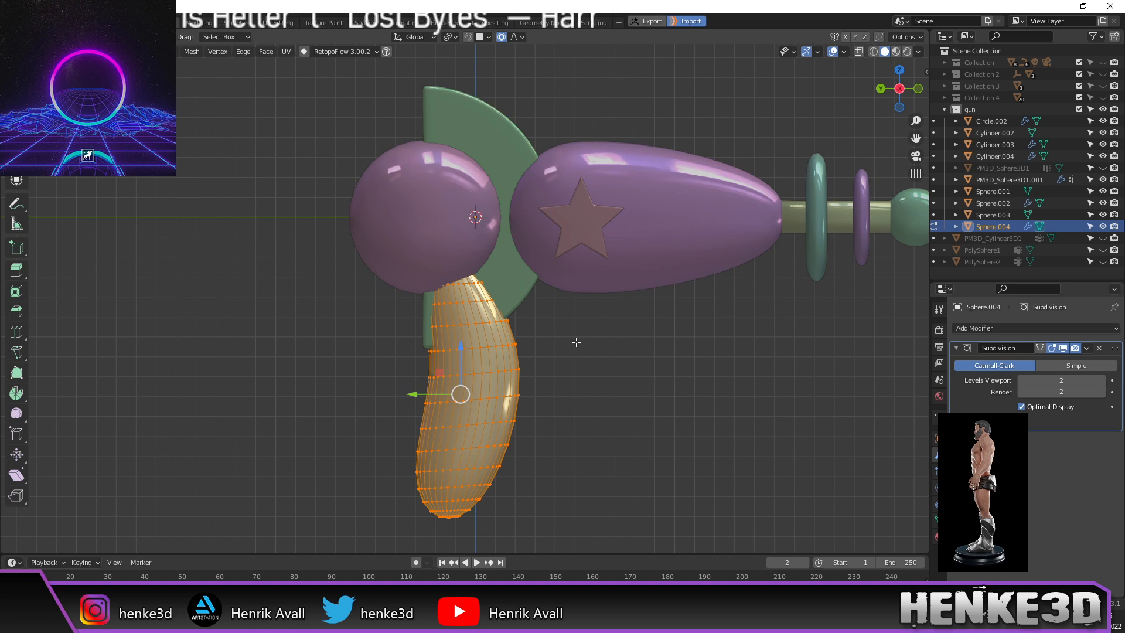
{"action": "key", "text": "z"}
{"action": "left_click", "coordinate": [485, 337]}
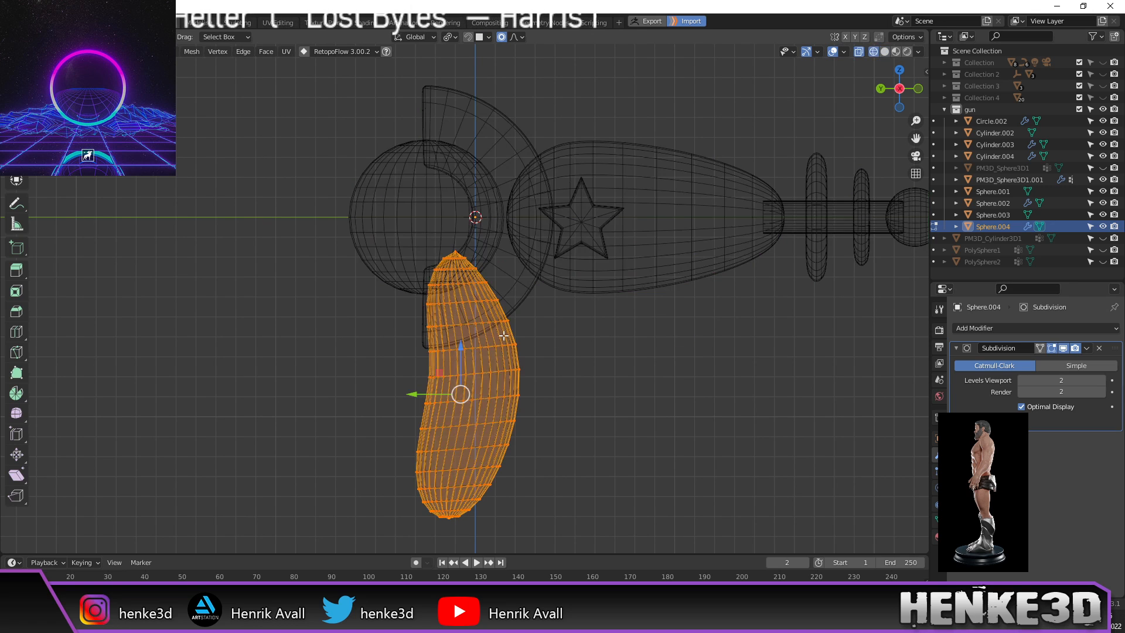
Step: Select the whole handle mesh and rotate it about 13.2°
{"action": "left_click", "coordinate": [454, 247]}
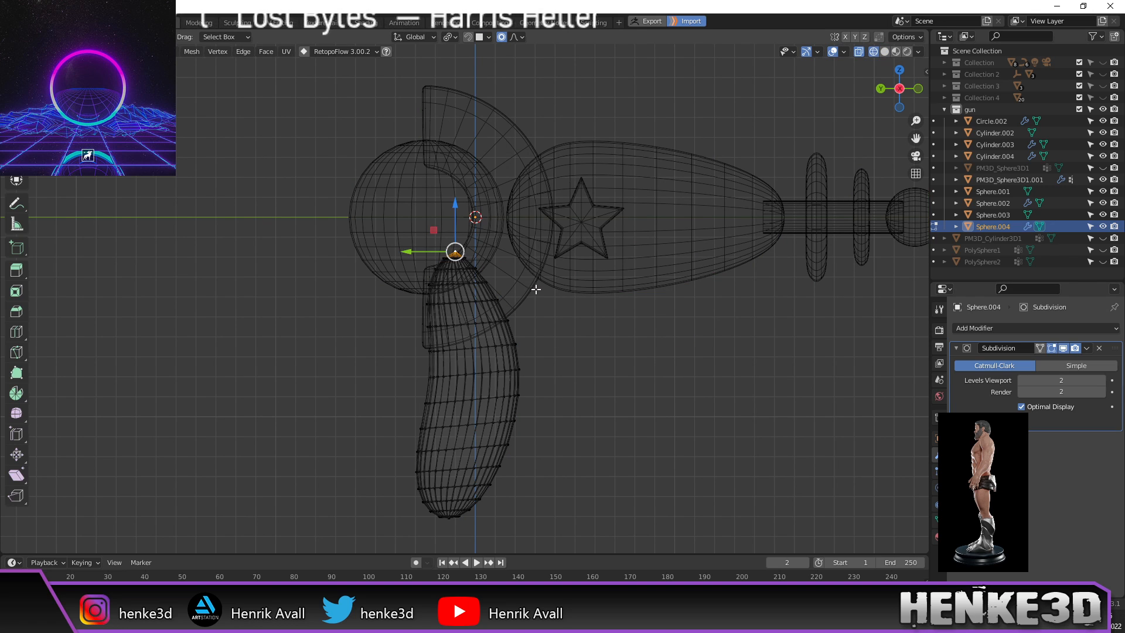
{"action": "key", "text": "a"}
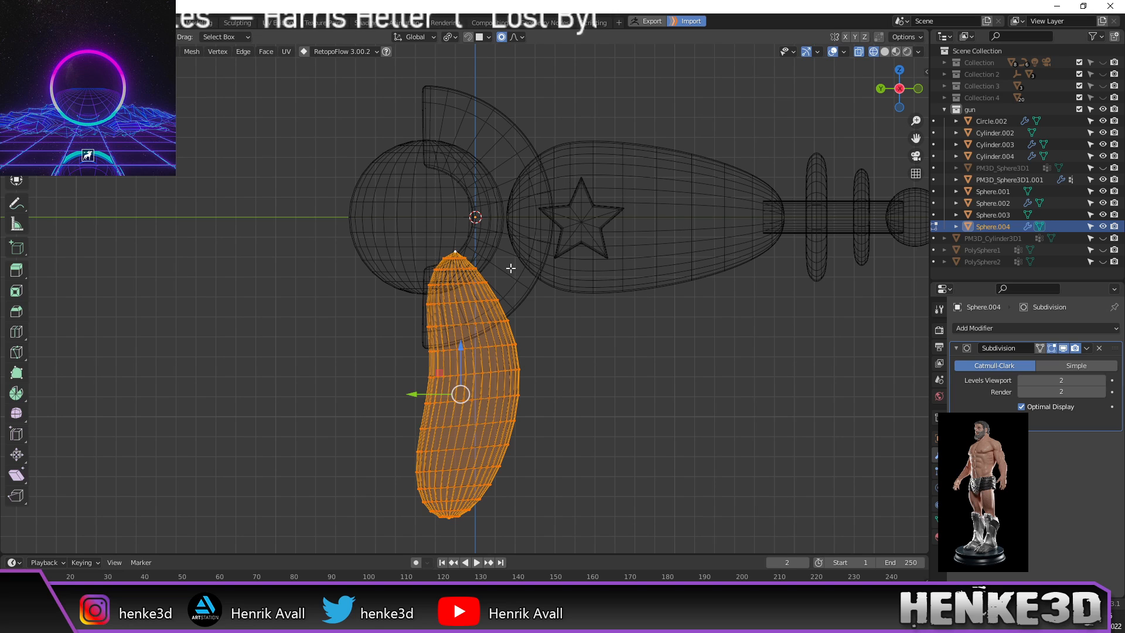
{"action": "left_click", "coordinate": [16, 138]}
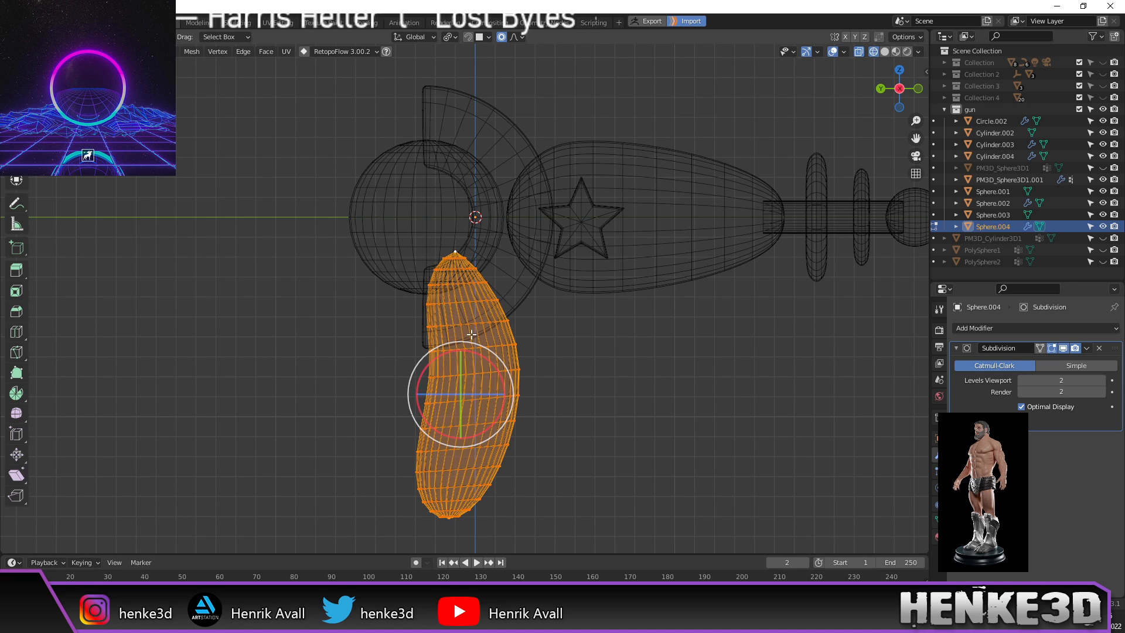
{"action": "left_click_drag", "start_coordinate": [507, 381], "coordinate": [514, 394]}
{"action": "left_click", "coordinate": [17, 117]}
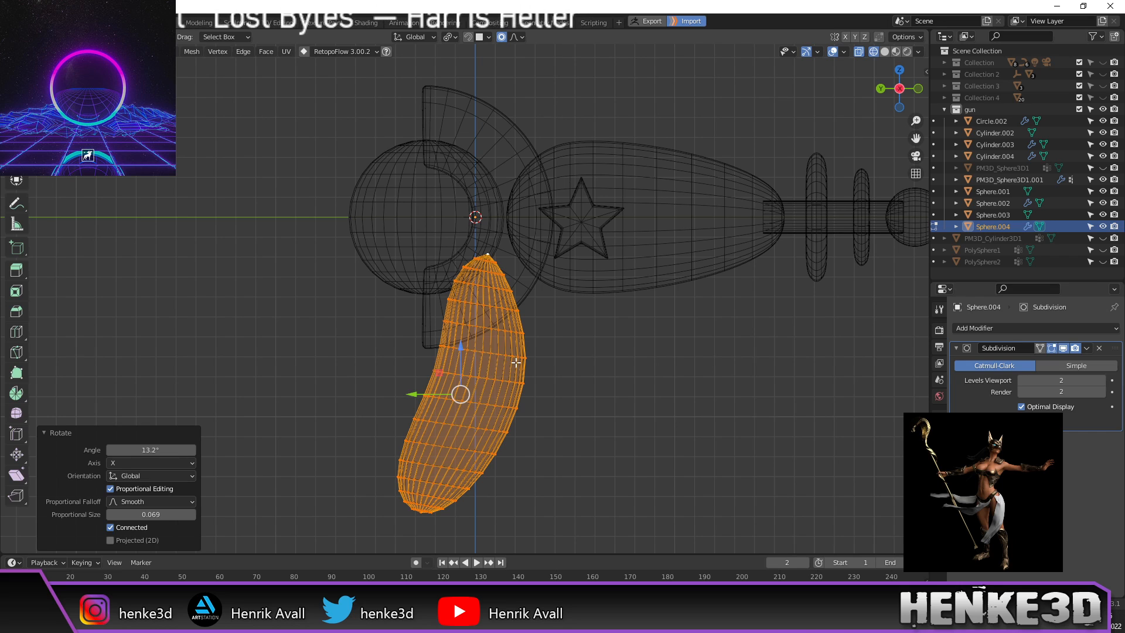
Step: Move the handle with proportional editing, then return to Object Mode and solid shading
{"action": "key", "text": "g"}
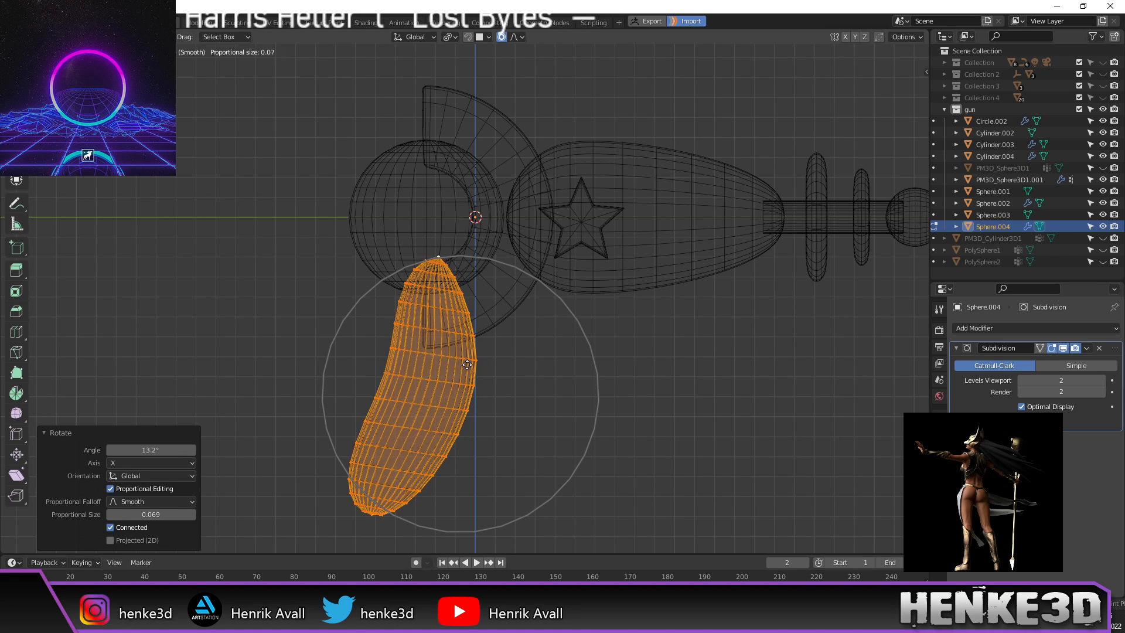
{"action": "left_click", "coordinate": [467, 364]}
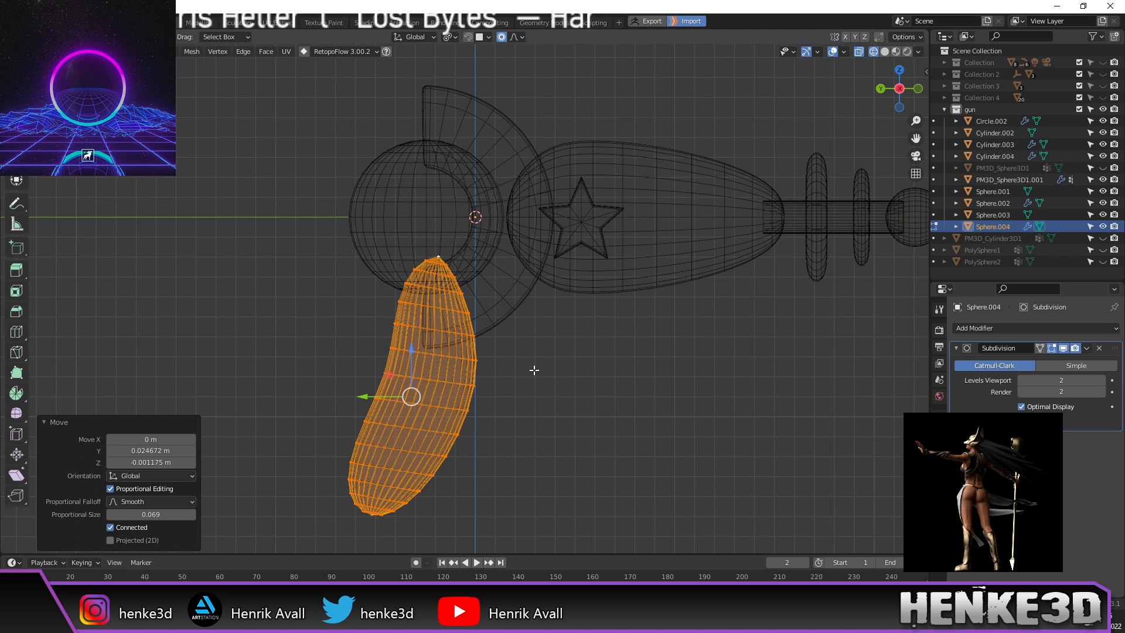
{"action": "key", "text": "Tab"}
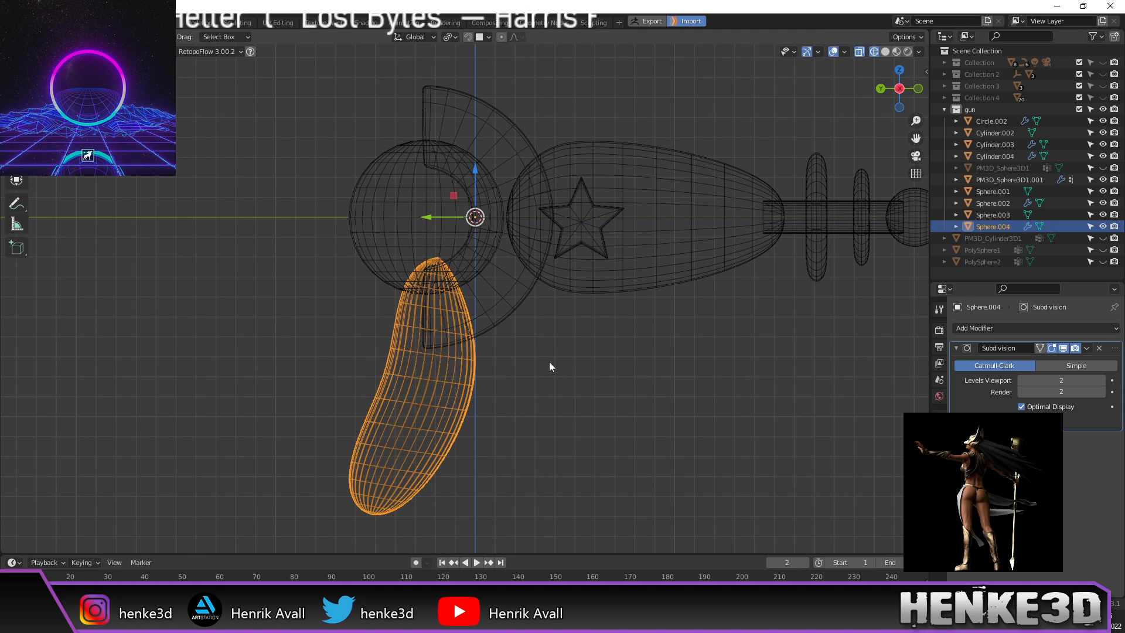
{"action": "key", "text": "z"}
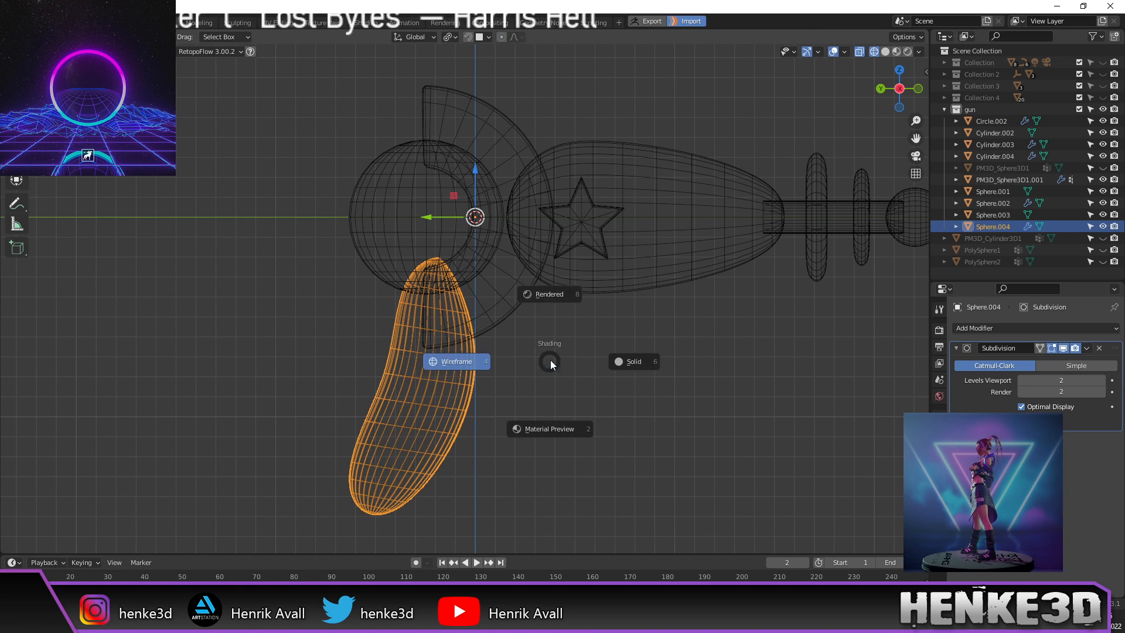
{"action": "left_click", "coordinate": [650, 361]}
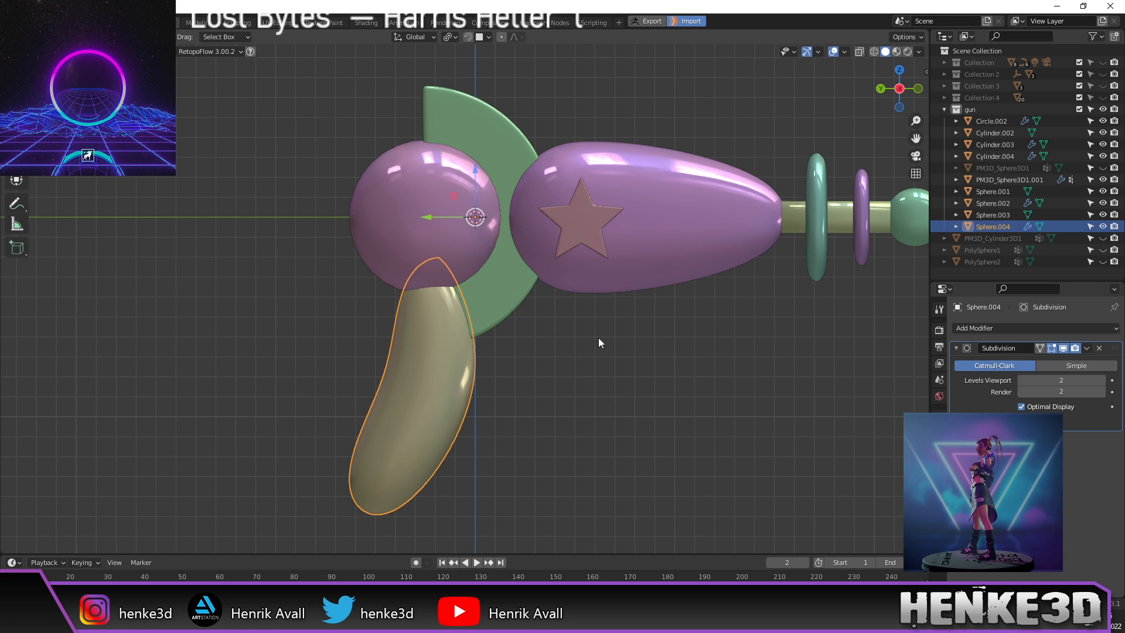
{"action": "left_click", "coordinate": [630, 344]}
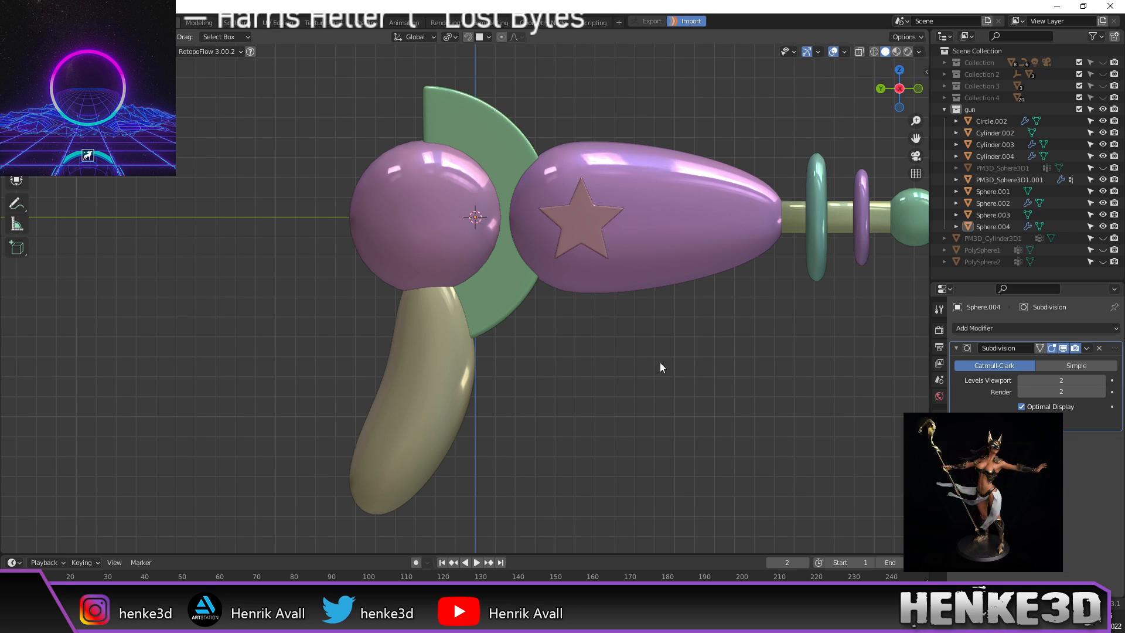
{"action": "middle_click_drag", "start_coordinate": [627, 344], "coordinate": [749, 405]}
{"action": "middle_click_drag", "start_coordinate": [614, 110], "coordinate": [598, 227]}
{"action": "middle_click_drag", "start_coordinate": [624, 405], "coordinate": [605, 336]}
{"action": "scroll", "coordinate": [637, 381], "scroll_direction": "down", "scroll_amount": 1}
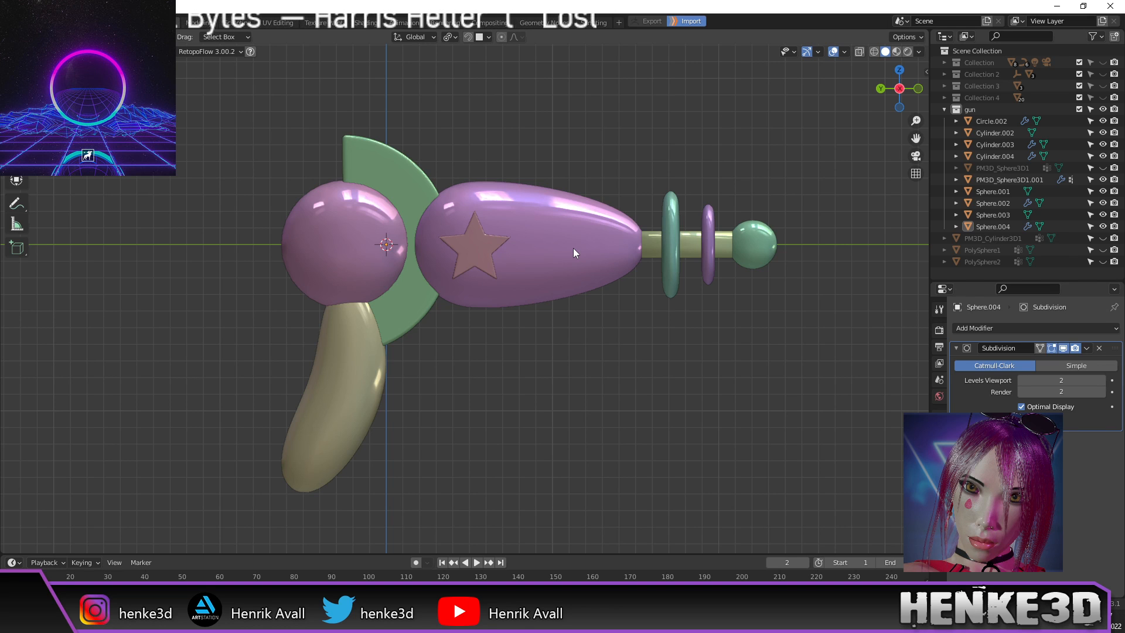
{"action": "middle_click_drag", "start_coordinate": [592, 310], "coordinate": [565, 371]}
{"action": "key", "text": "Tab"}
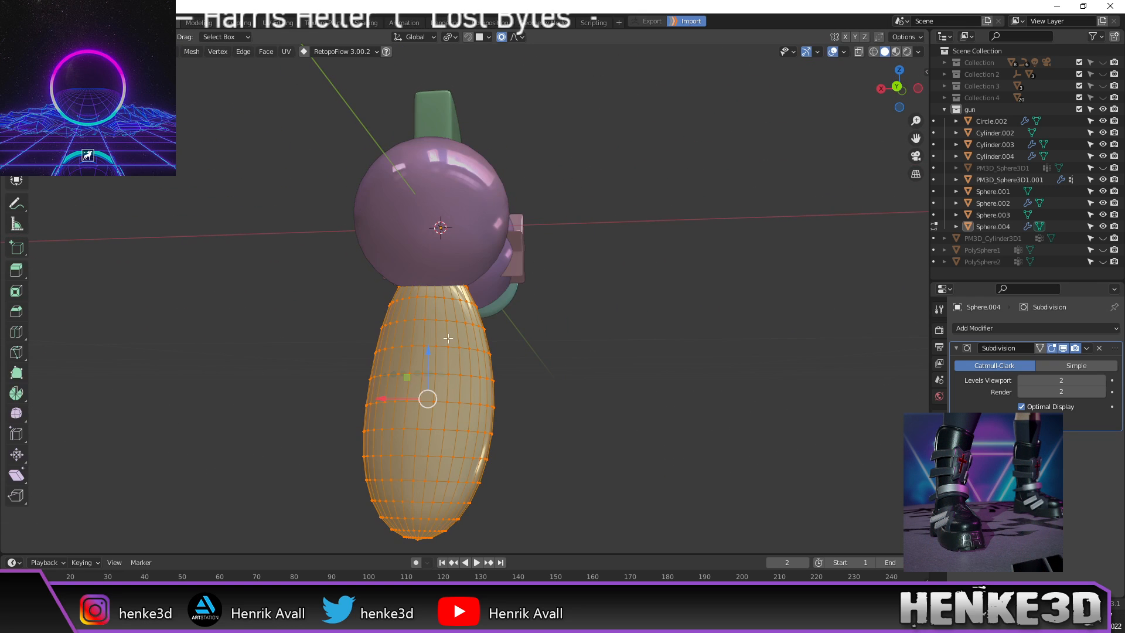
{"action": "key", "text": "KP_Decimal"}
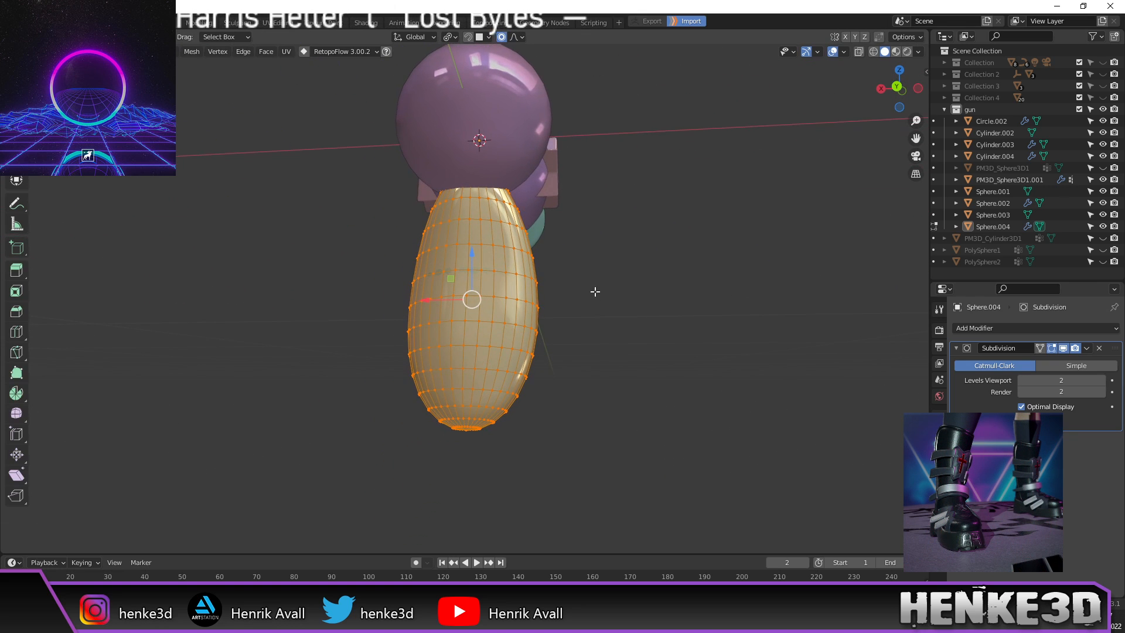
{"action": "left_click", "coordinate": [494, 262], "text": "alt"}
{"action": "middle_click_drag", "start_coordinate": [493, 262], "coordinate": [435, 292]}
{"action": "middle_click_drag", "start_coordinate": [428, 343], "coordinate": [611, 321]}
{"action": "key", "text": "Tab"}
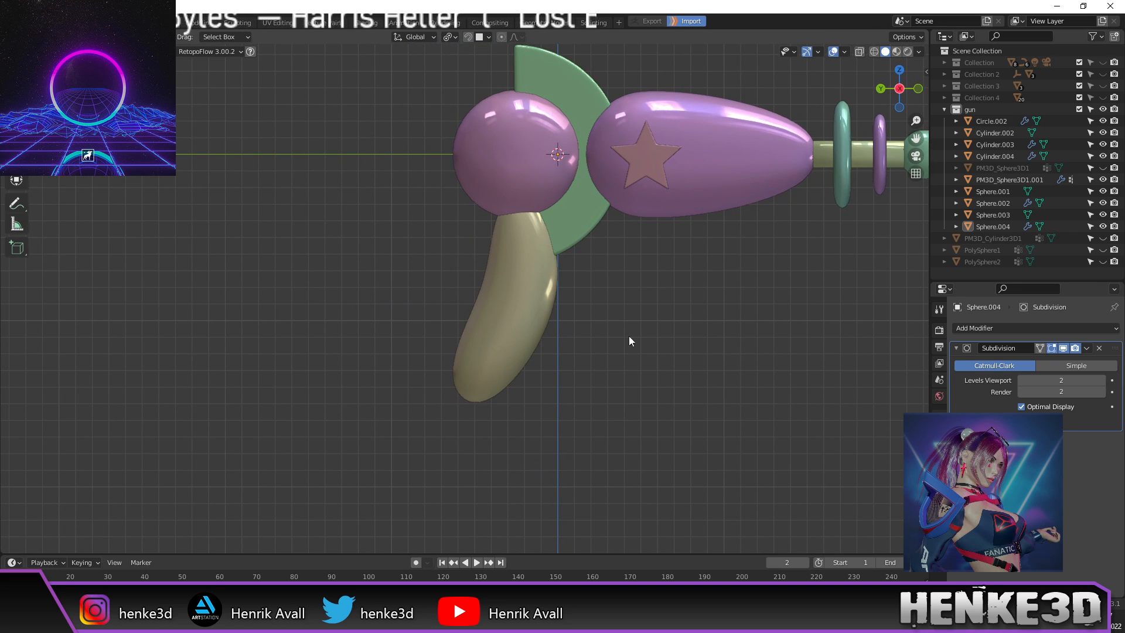
Step: Add a cube and enter Edit Mode on it
{"action": "key", "text": "shift+a"}
{"action": "mouse_move", "coordinate": [641, 339]}
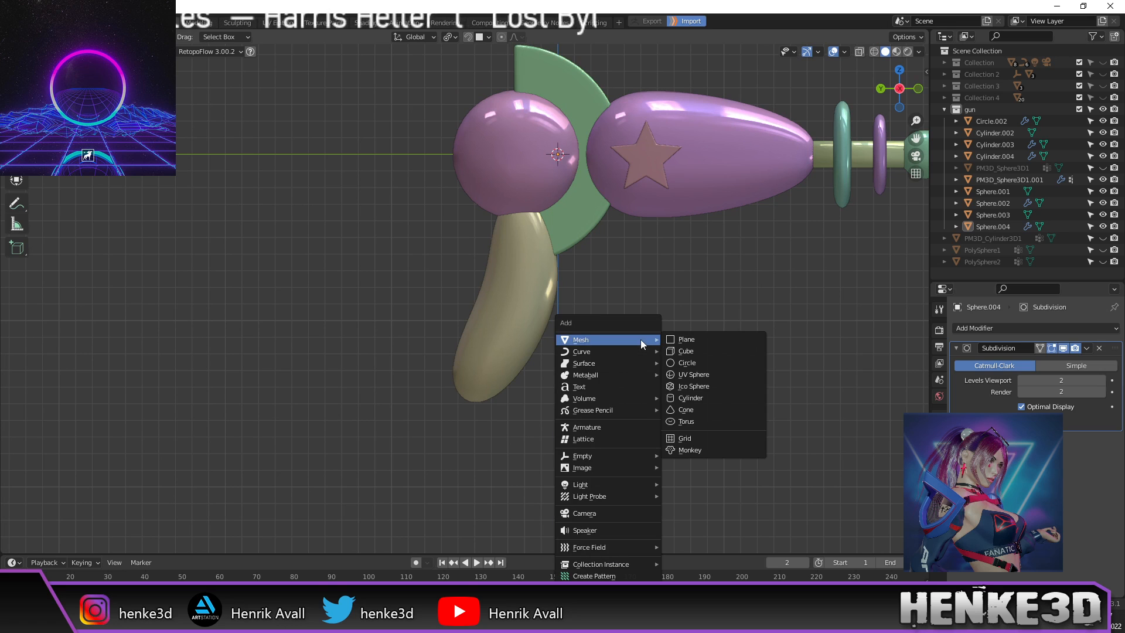
{"action": "left_click", "coordinate": [696, 350]}
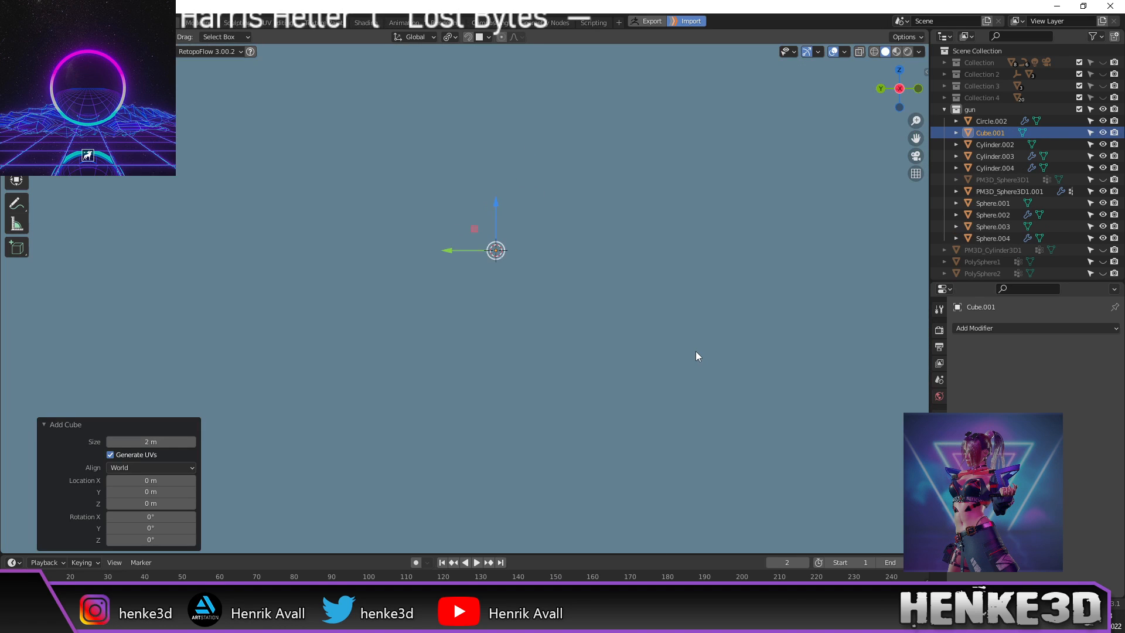
{"action": "scroll", "coordinate": [691, 353], "scroll_direction": "down", "scroll_amount": 5}
{"action": "key", "text": "Tab"}
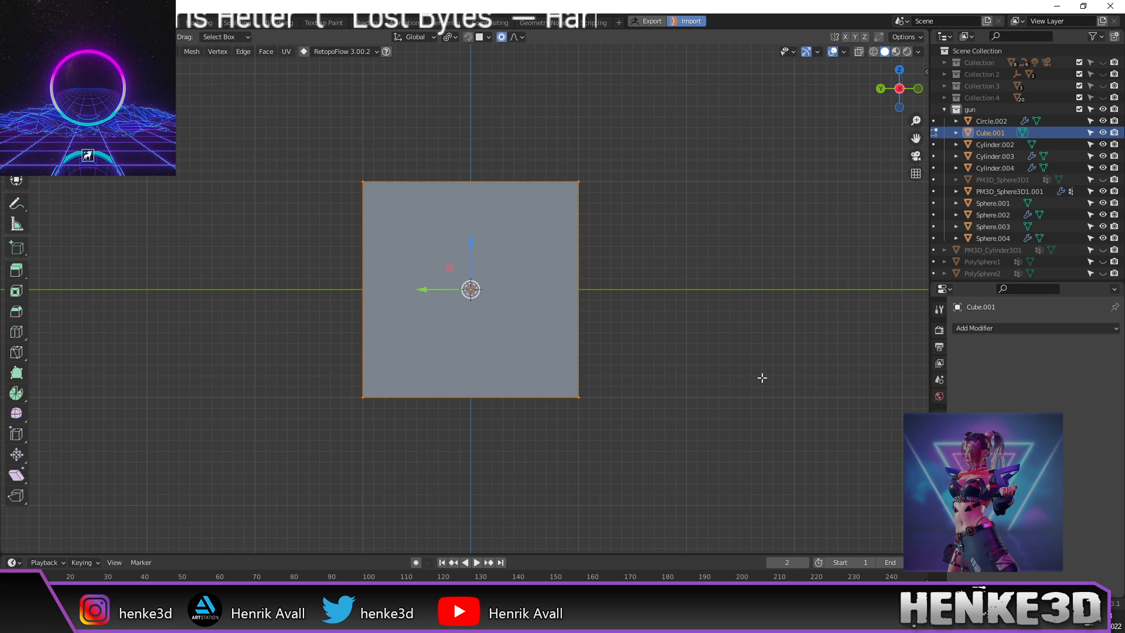
Step: Scale the cube down to 0.091, then up to 0.444 to fit the gun
{"action": "key", "text": "s"}
{"action": "left_click", "coordinate": [498, 309]}
{"action": "scroll", "coordinate": [499, 311], "scroll_direction": "up", "scroll_amount": 5}
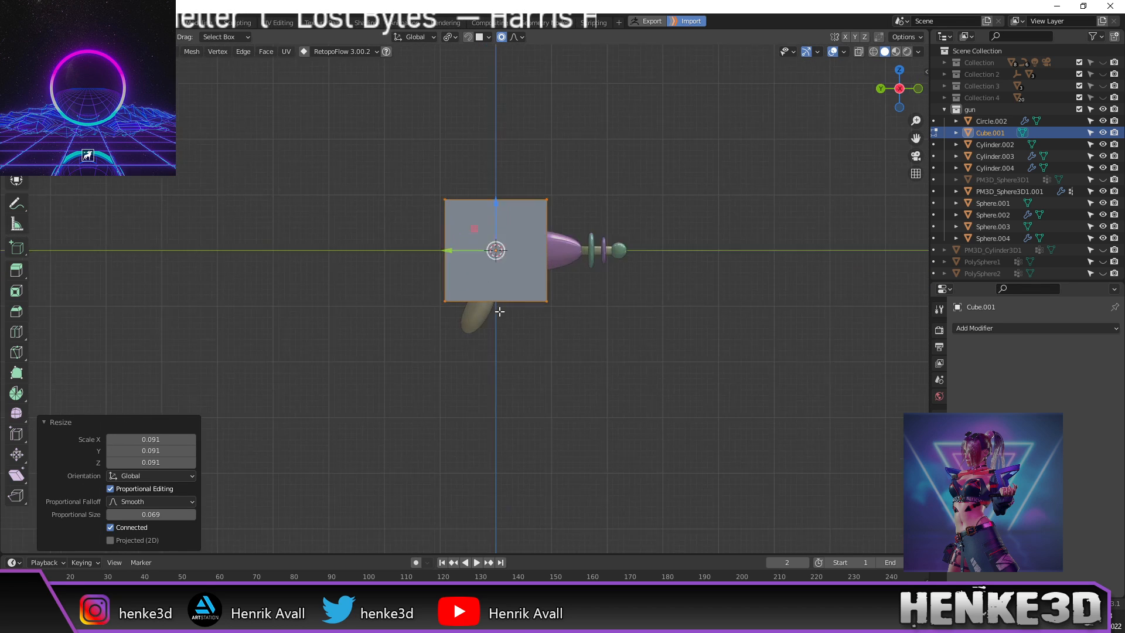
{"action": "scroll", "coordinate": [499, 311], "scroll_direction": "up", "scroll_amount": 6}
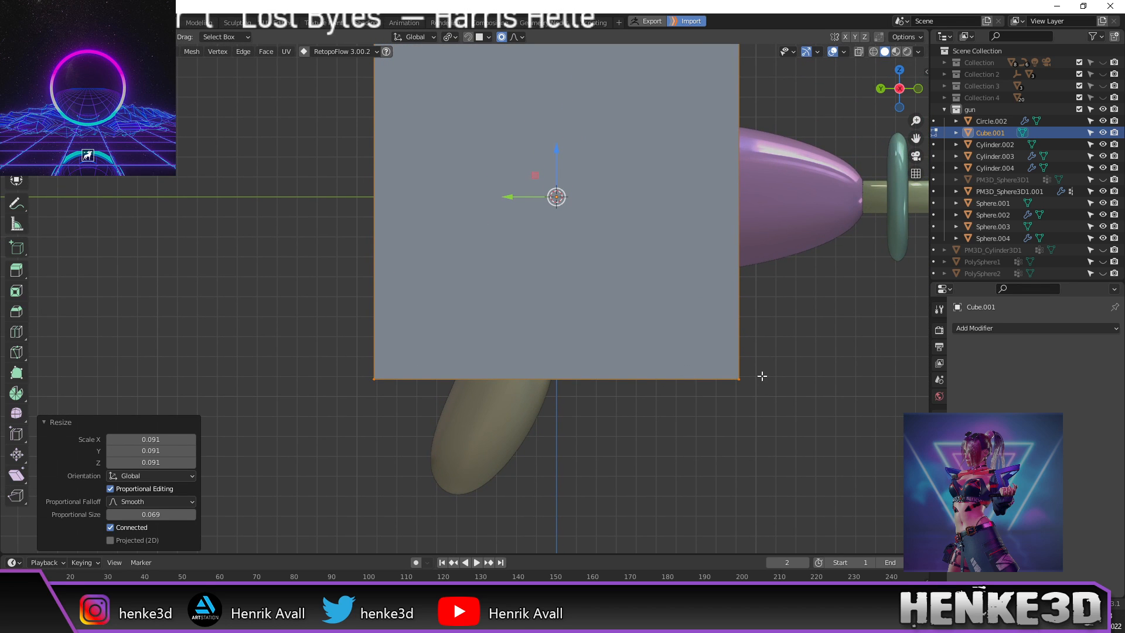
{"action": "key", "text": "s"}
{"action": "left_click", "coordinate": [606, 307]}
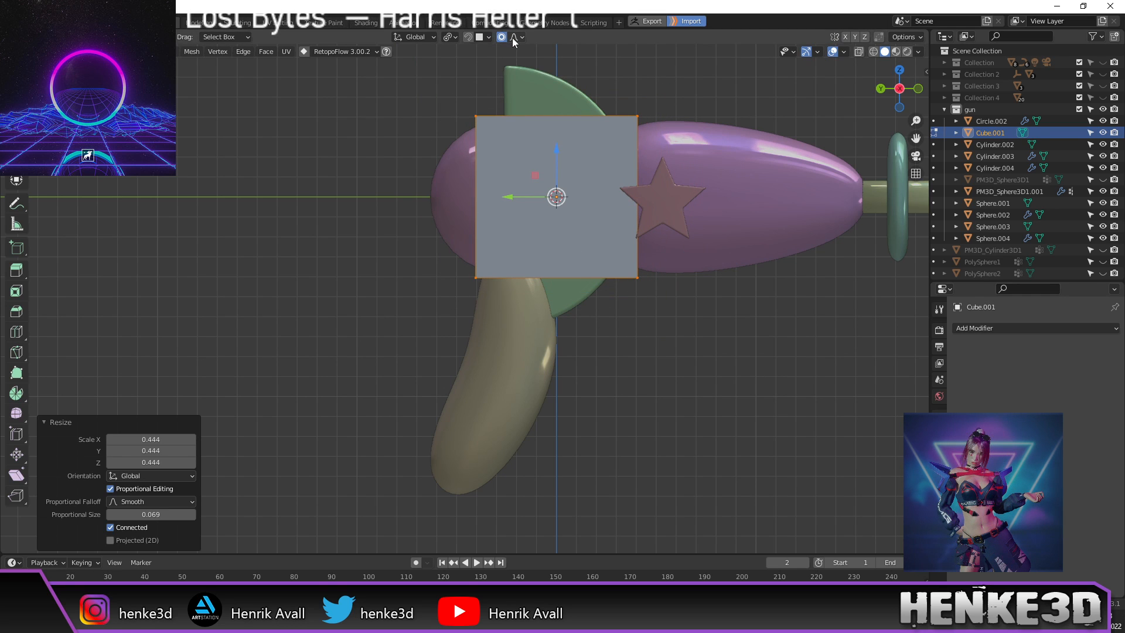
{"action": "scroll", "coordinate": [611, 286], "scroll_direction": "down", "scroll_amount": 2}
{"action": "middle_click_drag", "start_coordinate": [612, 287], "coordinate": [627, 265], "text": "shift"}
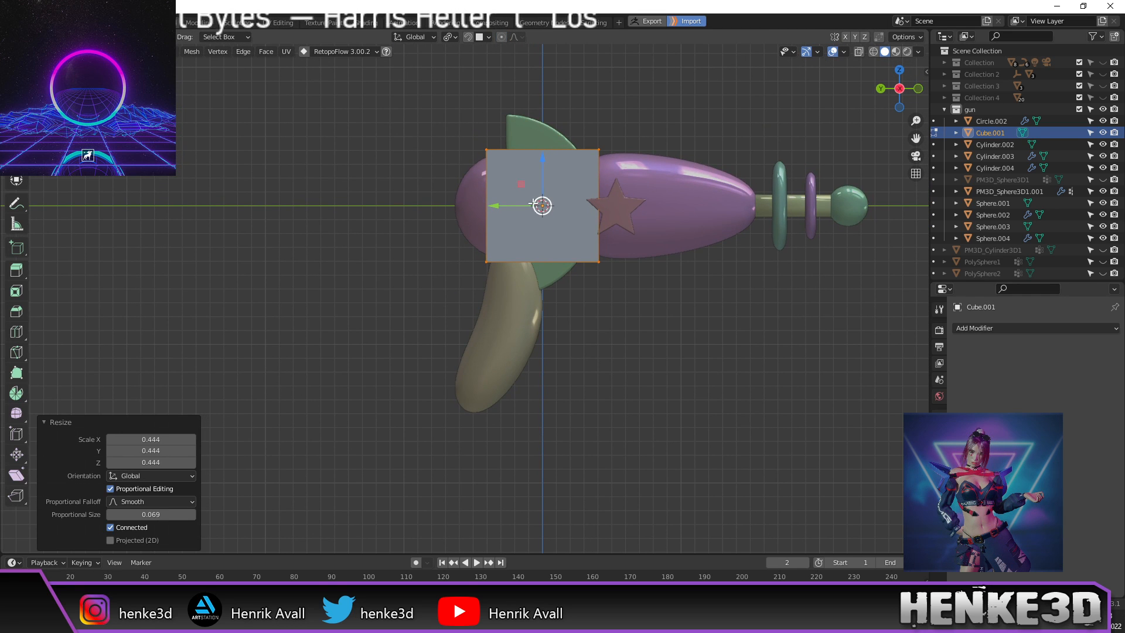
Step: In wireframe, move the cube's bottom edge below the grip and lower its top edge
{"action": "key", "text": "z"}
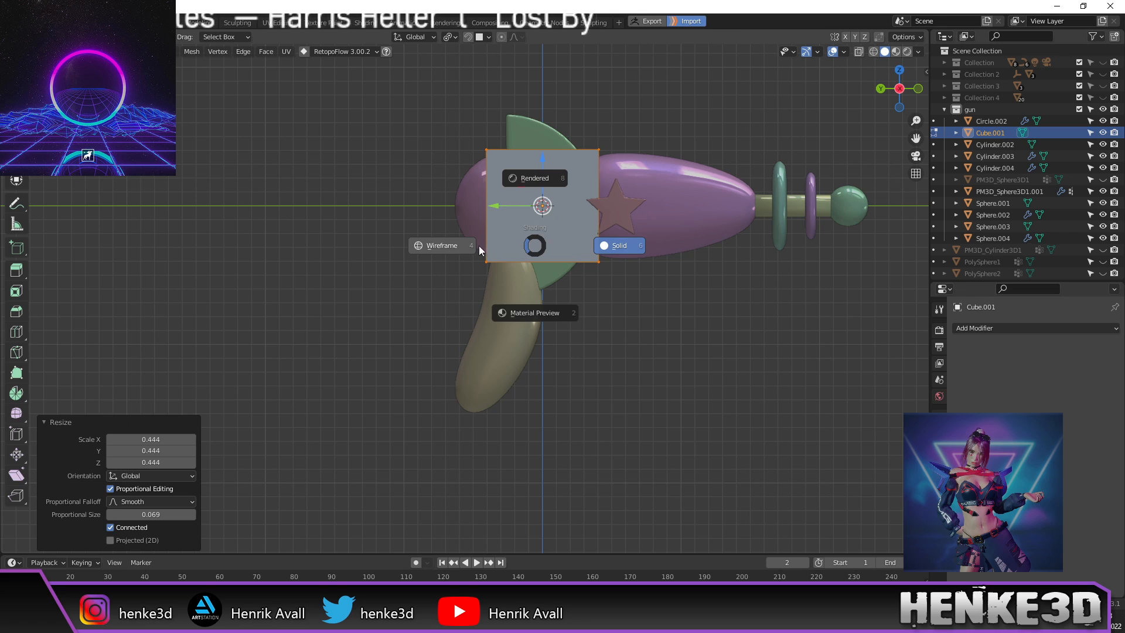
{"action": "left_click", "coordinate": [463, 248]}
{"action": "left_click_drag", "start_coordinate": [459, 242], "coordinate": [650, 290]}
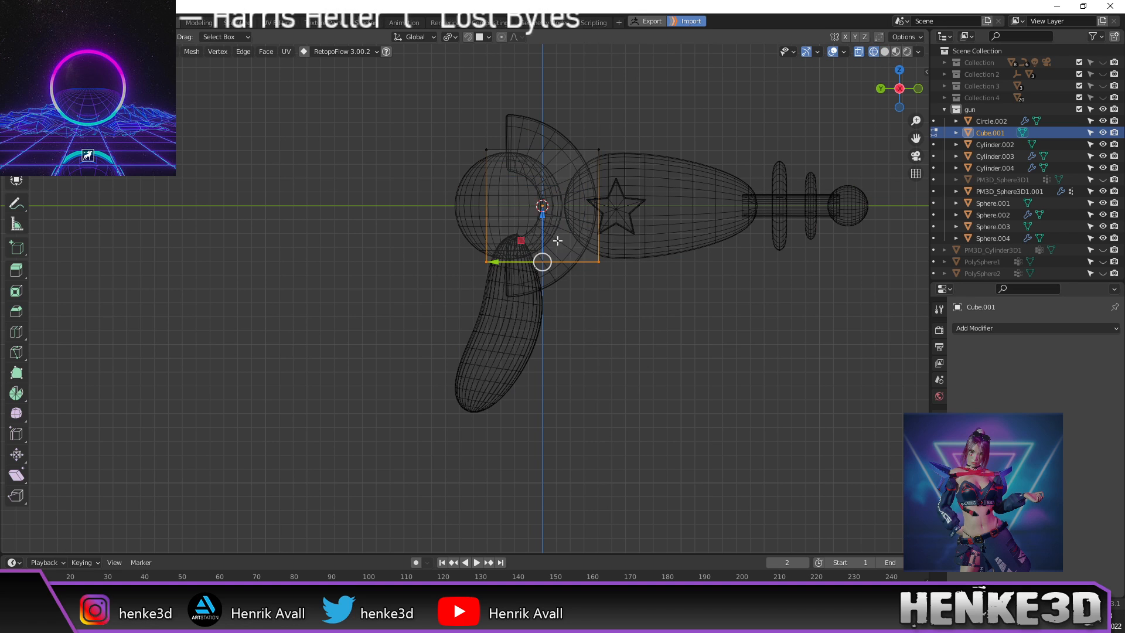
{"action": "key", "text": "g"}
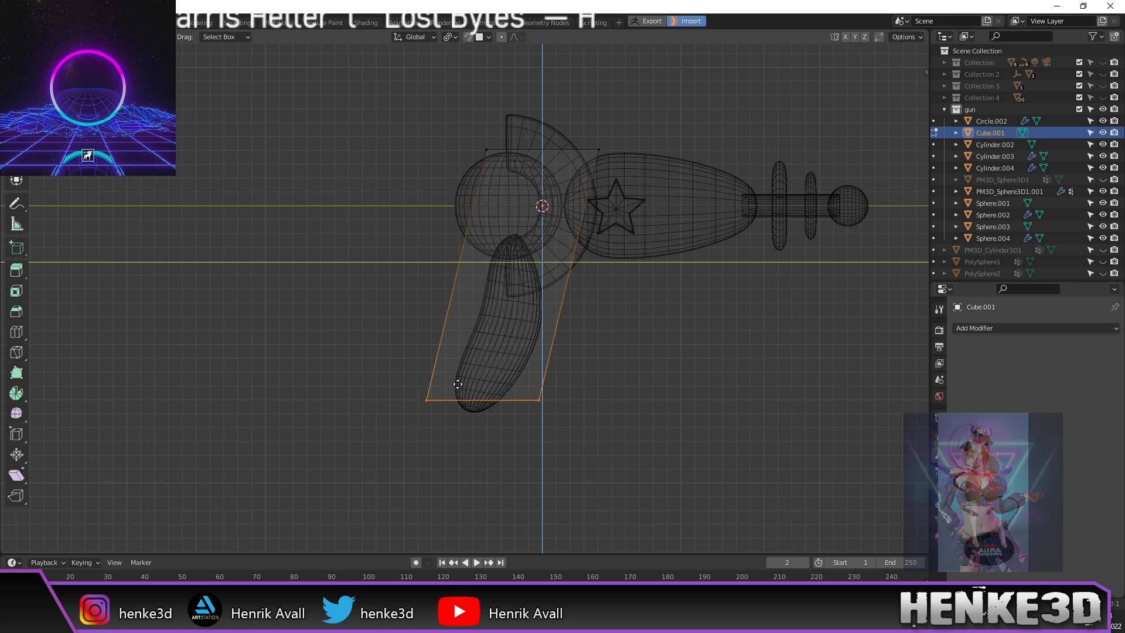
{"action": "left_click", "coordinate": [454, 394]}
{"action": "left_click_drag", "start_coordinate": [439, 132], "coordinate": [642, 179]}
{"action": "key", "text": "g"}
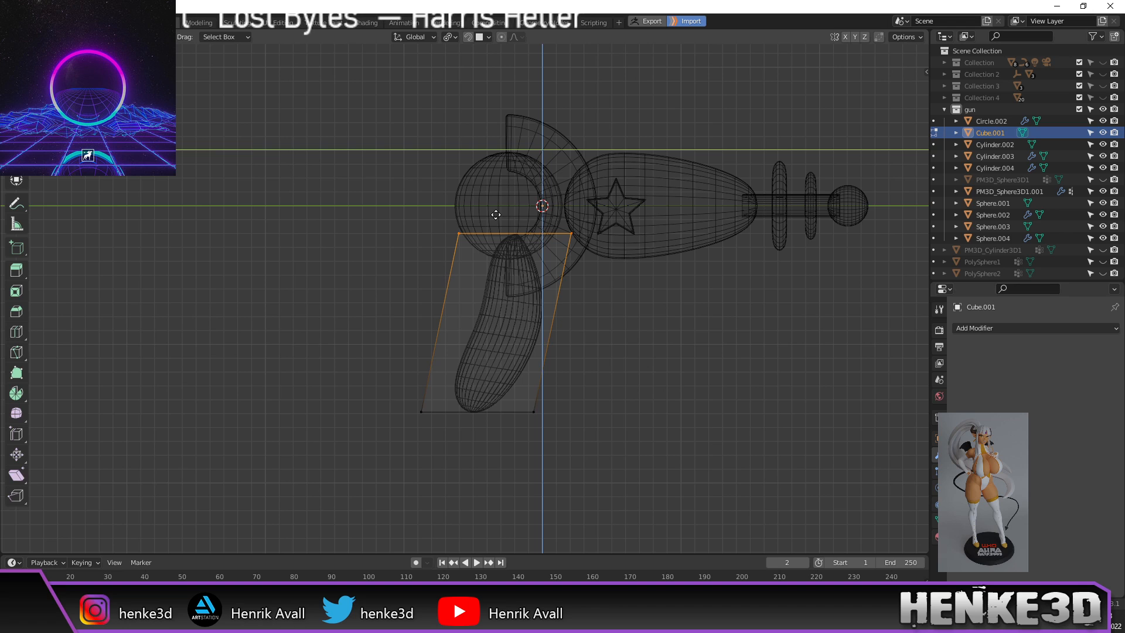
{"action": "left_click", "coordinate": [495, 214]}
Step: Reposition the top-left corner and add an edge loop shifted to follow the grip
{"action": "left_click_drag", "start_coordinate": [418, 218], "coordinate": [461, 245]}
{"action": "key", "text": "g"}
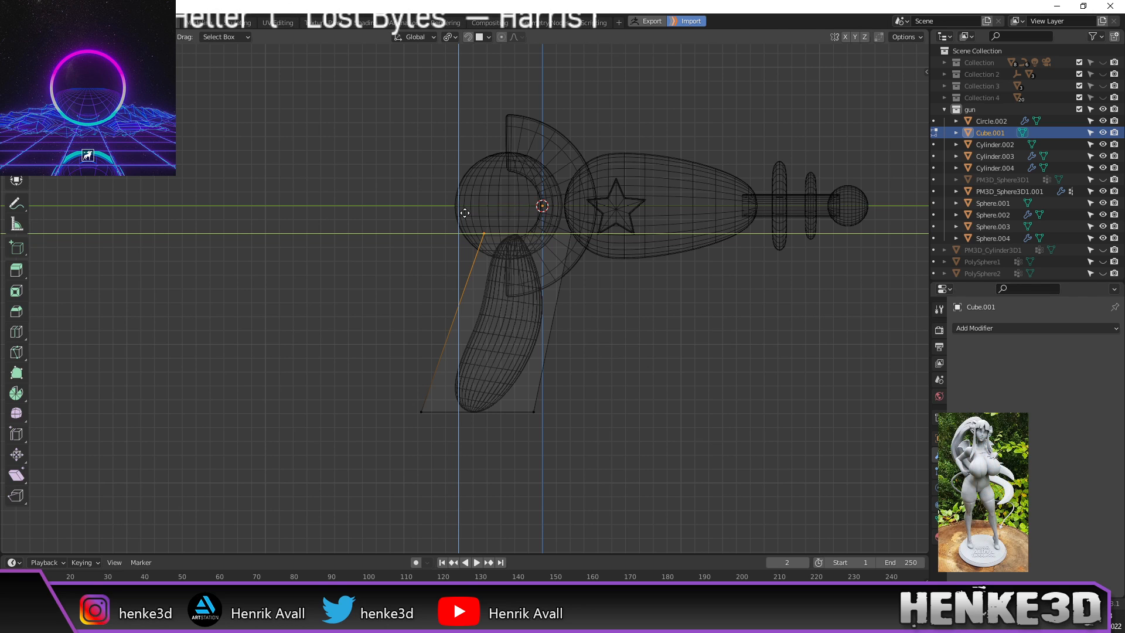
{"action": "left_click", "coordinate": [465, 213]}
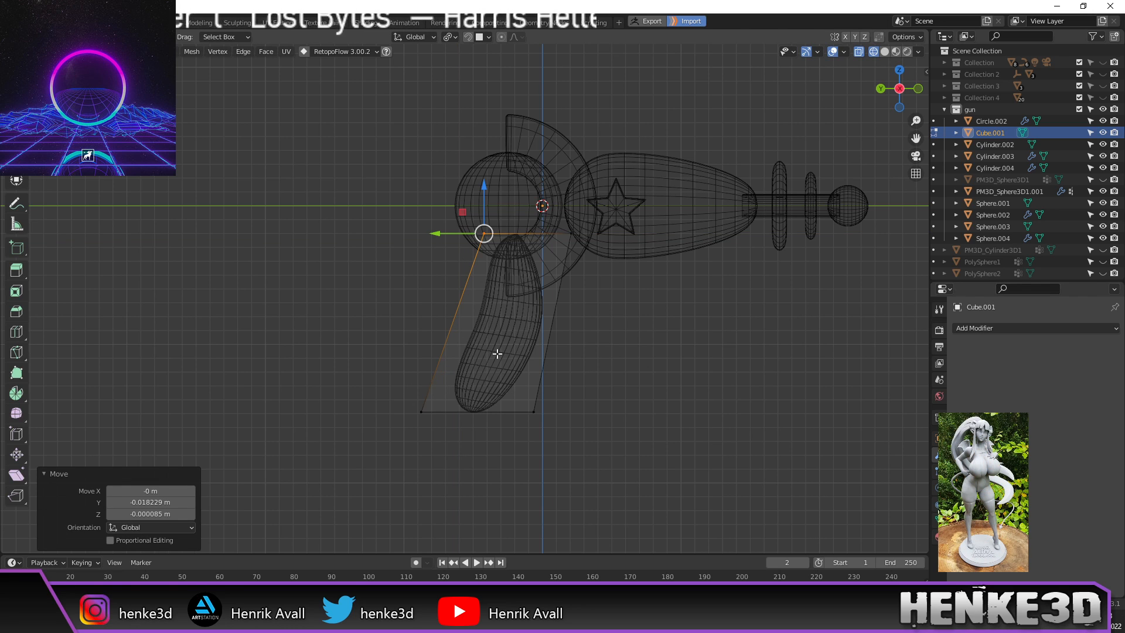
{"action": "key", "text": "ctrl+r"}
{"action": "left_click", "coordinate": [450, 341]}
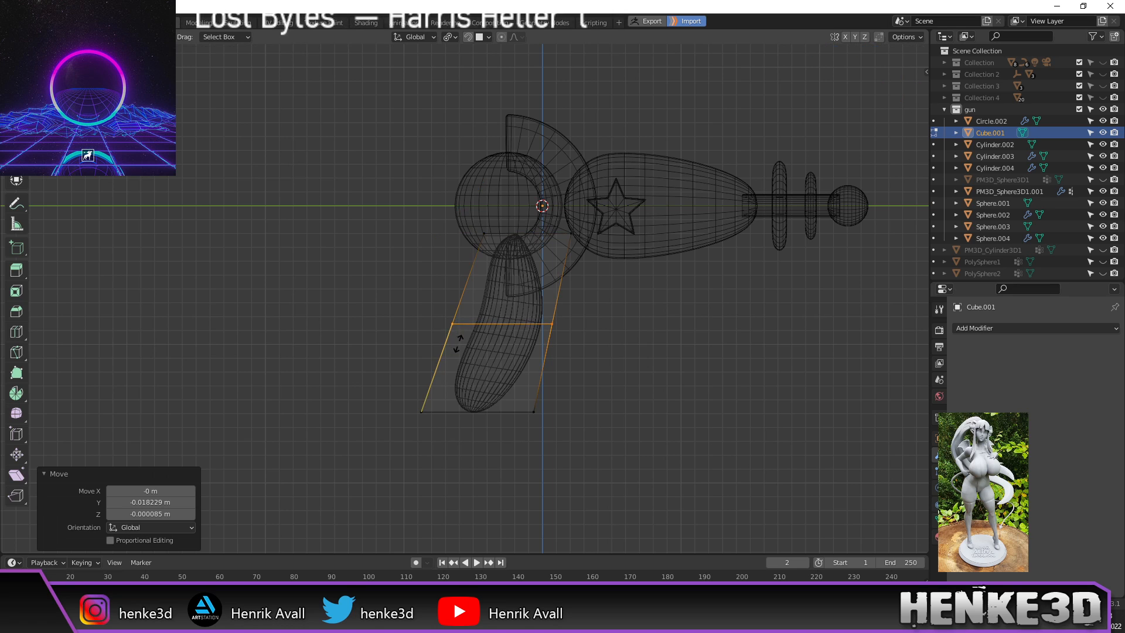
{"action": "right_click", "coordinate": [459, 345]}
{"action": "left_click_drag", "start_coordinate": [484, 303], "coordinate": [497, 303]}
{"action": "left_click", "coordinate": [496, 305]}
Step: Narrow the lower box to 0.789 on X and narrow the top edge along X
{"action": "middle_click_drag", "start_coordinate": [499, 312], "coordinate": [603, 338]}
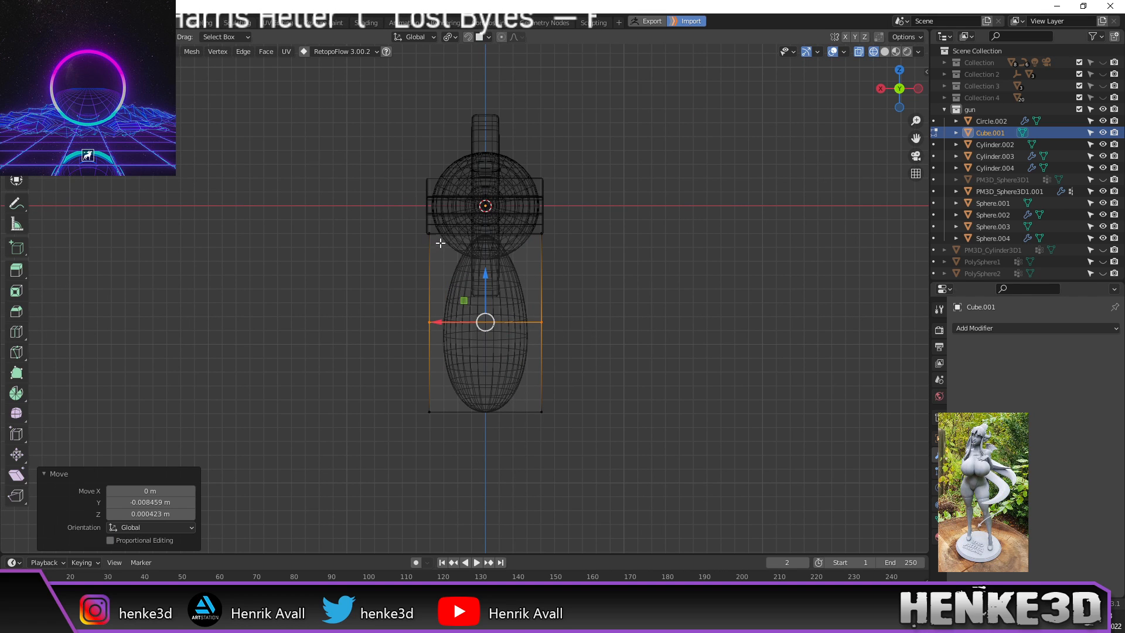
{"action": "left_click", "coordinate": [498, 292]}
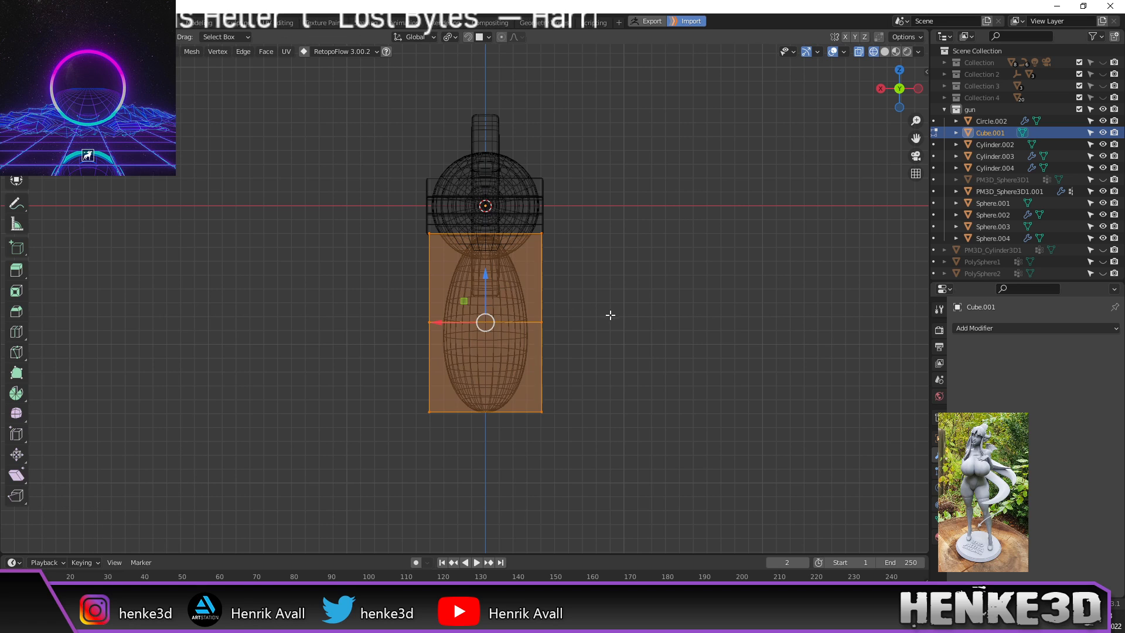
{"action": "key", "text": "s"}
{"action": "key", "text": "x"}
{"action": "left_click", "coordinate": [573, 315]}
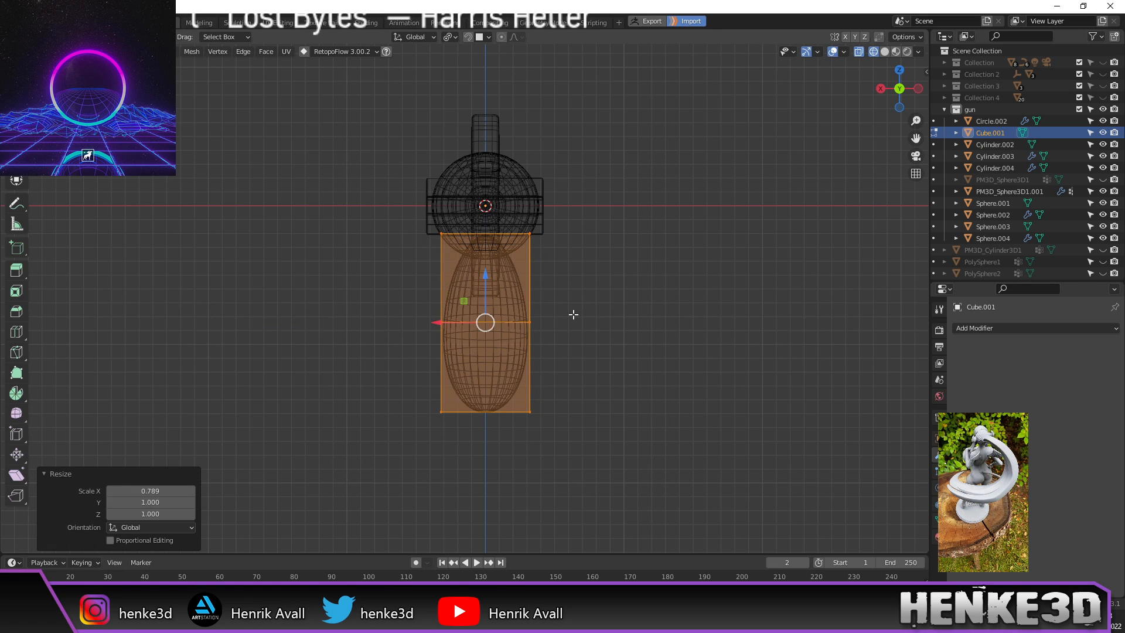
{"action": "scroll", "coordinate": [512, 284], "scroll_direction": "up", "scroll_amount": 1}
{"action": "middle_click_drag", "start_coordinate": [626, 271], "coordinate": [643, 260], "text": "shift"}
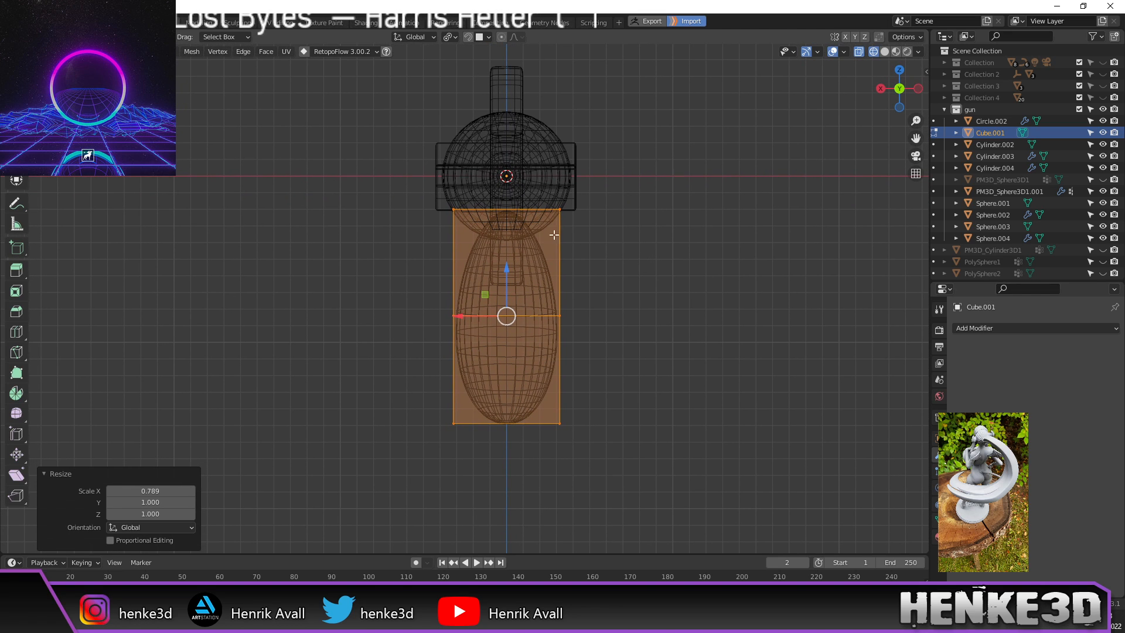
{"action": "left_click_drag", "start_coordinate": [400, 178], "coordinate": [614, 233]}
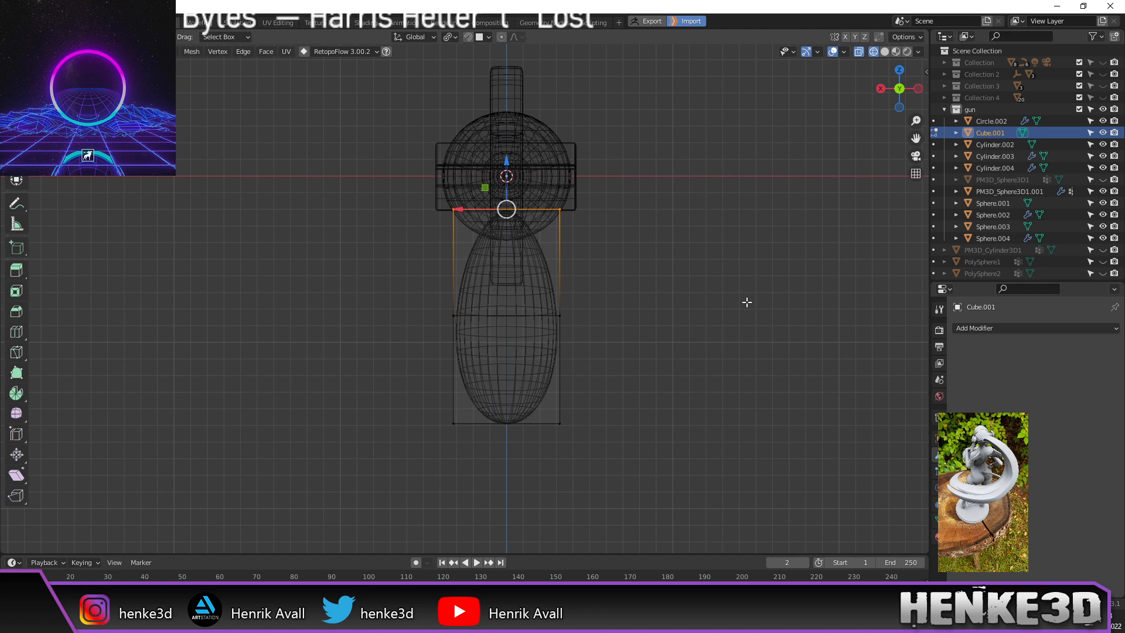
{"action": "key", "text": "s"}
{"action": "key", "text": "x"}
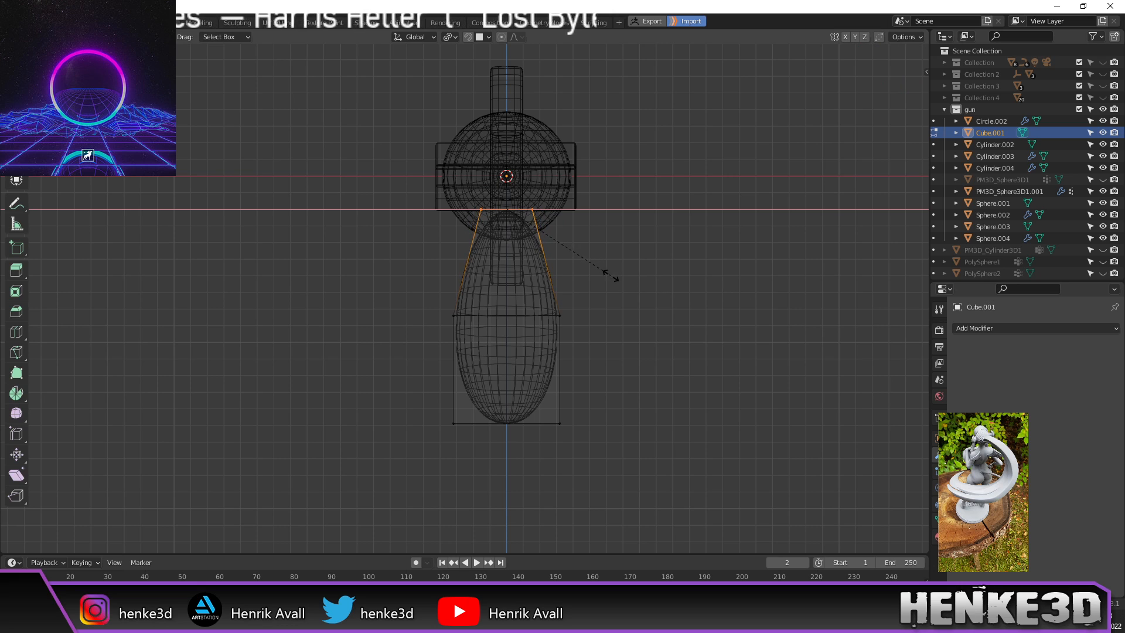
{"action": "left_click", "coordinate": [625, 266]}
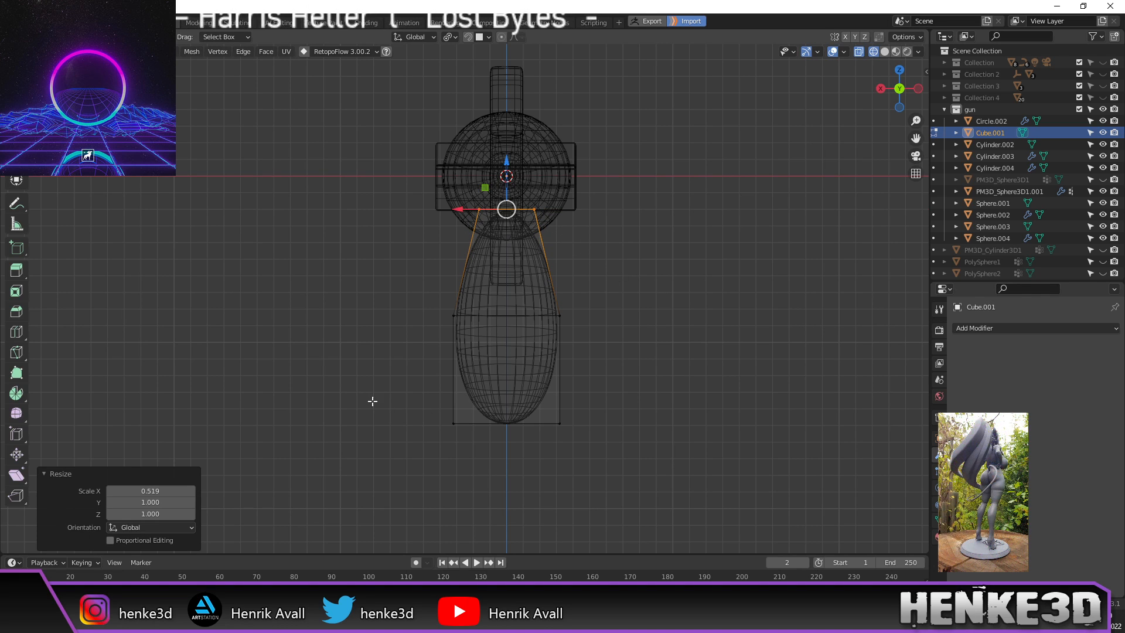
Step: Delete the bottom faces and scale the bottom edge to 0.718
{"action": "left_click_drag", "start_coordinate": [371, 399], "coordinate": [601, 482]}
{"action": "key", "text": "x"}
{"action": "left_click", "coordinate": [662, 483]}
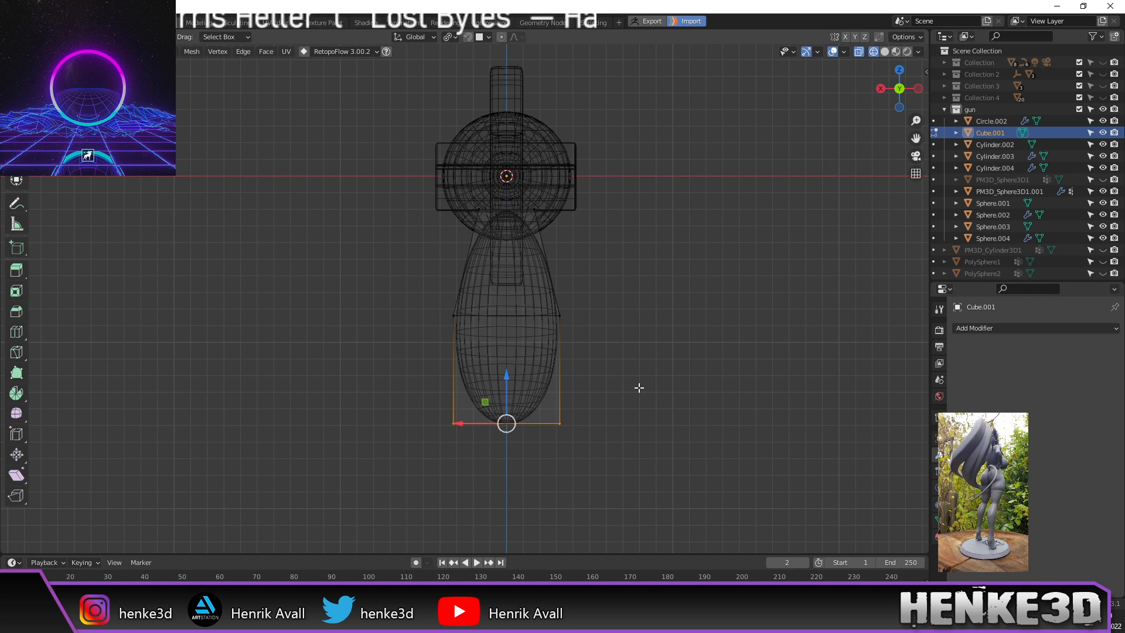
{"action": "key", "text": "s"}
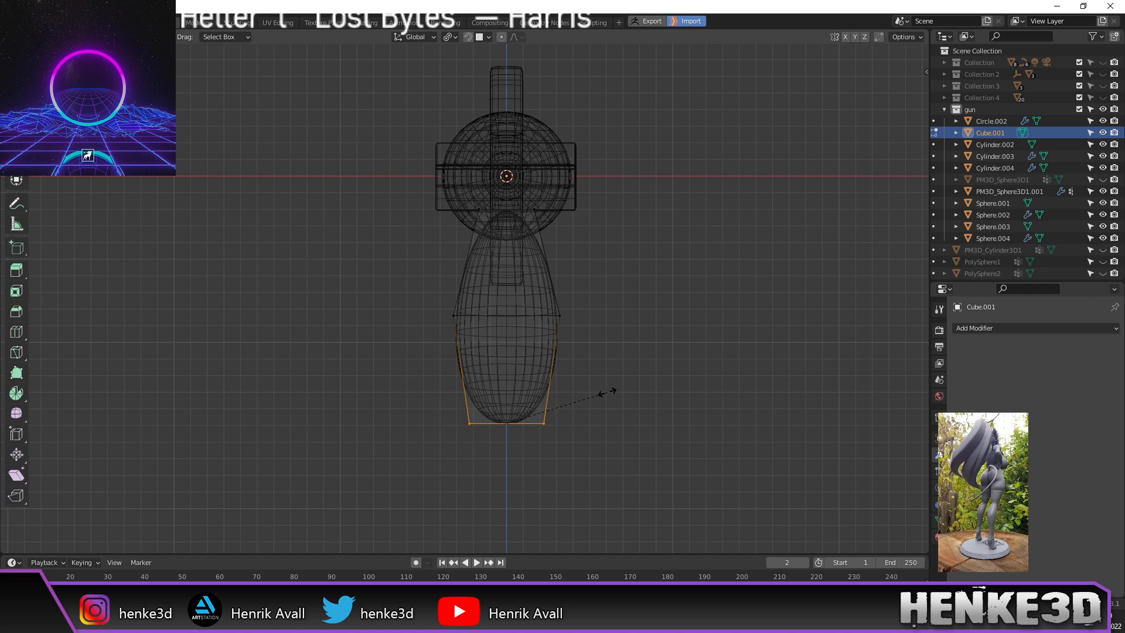
{"action": "left_click", "coordinate": [609, 391]}
Step: From a side view, pull the two upper right corners 0.013 m toward the grip
{"action": "middle_click_drag", "start_coordinate": [743, 399], "coordinate": [592, 387]}
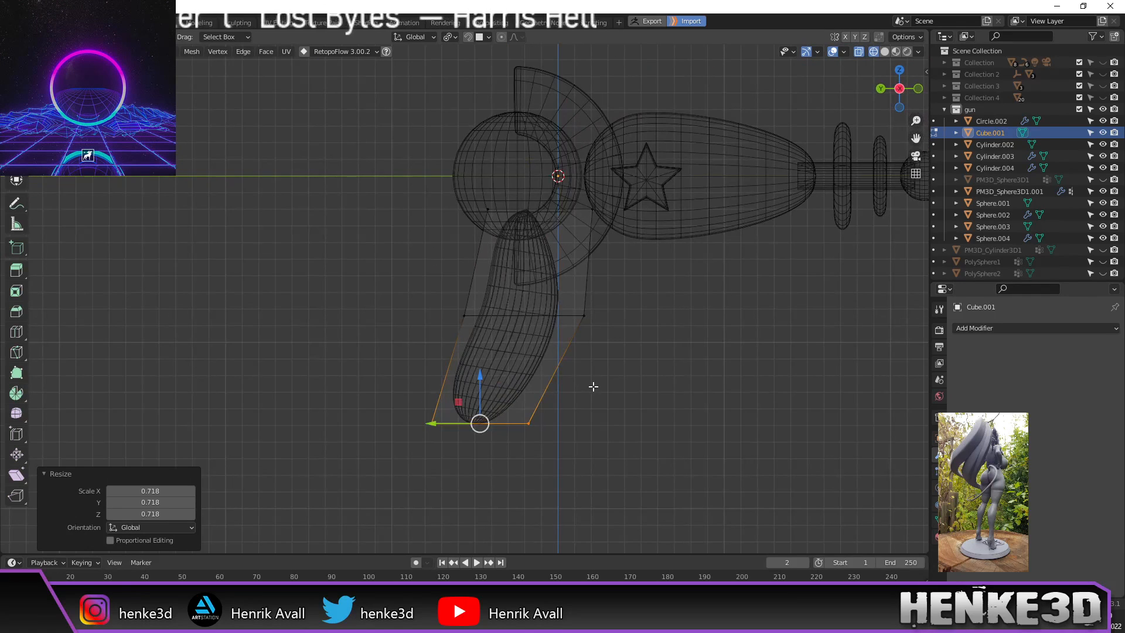
{"action": "middle_click_drag", "start_coordinate": [648, 326], "coordinate": [580, 332], "text": "shift"}
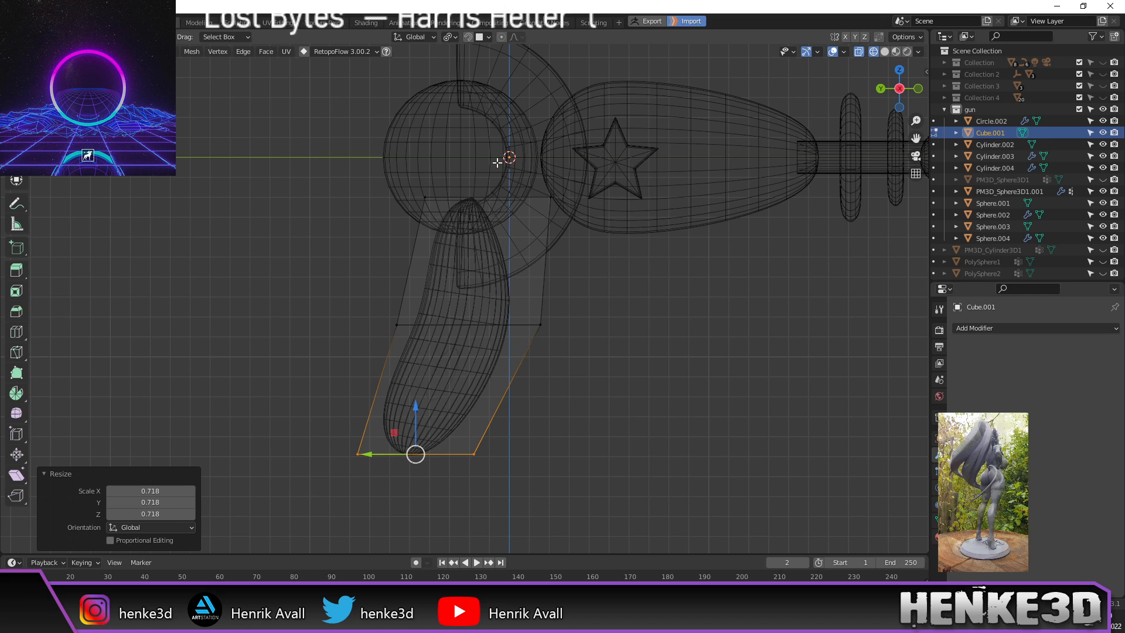
{"action": "left_click_drag", "start_coordinate": [498, 160], "coordinate": [586, 387]}
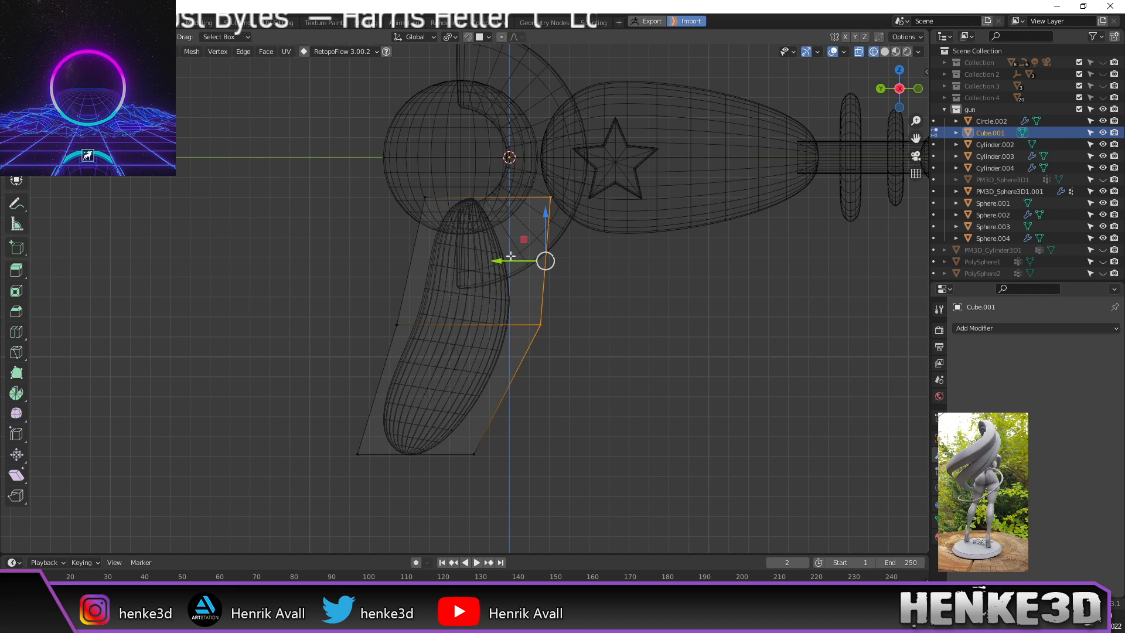
{"action": "left_click_drag", "start_coordinate": [506, 261], "coordinate": [477, 269]}
{"action": "scroll", "coordinate": [471, 267], "scroll_direction": "down", "scroll_amount": 1}
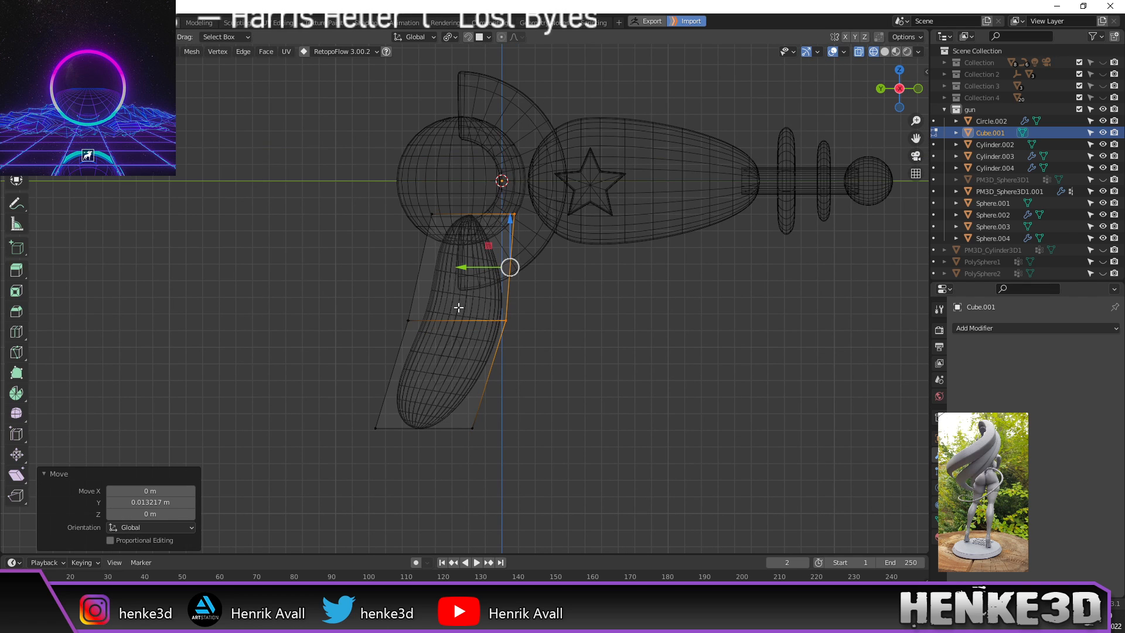
Step: Leave Edit Mode, hide the banana-shaped grip, and return to solid shading
{"action": "key", "text": "Tab"}
{"action": "left_click", "coordinate": [466, 343]}
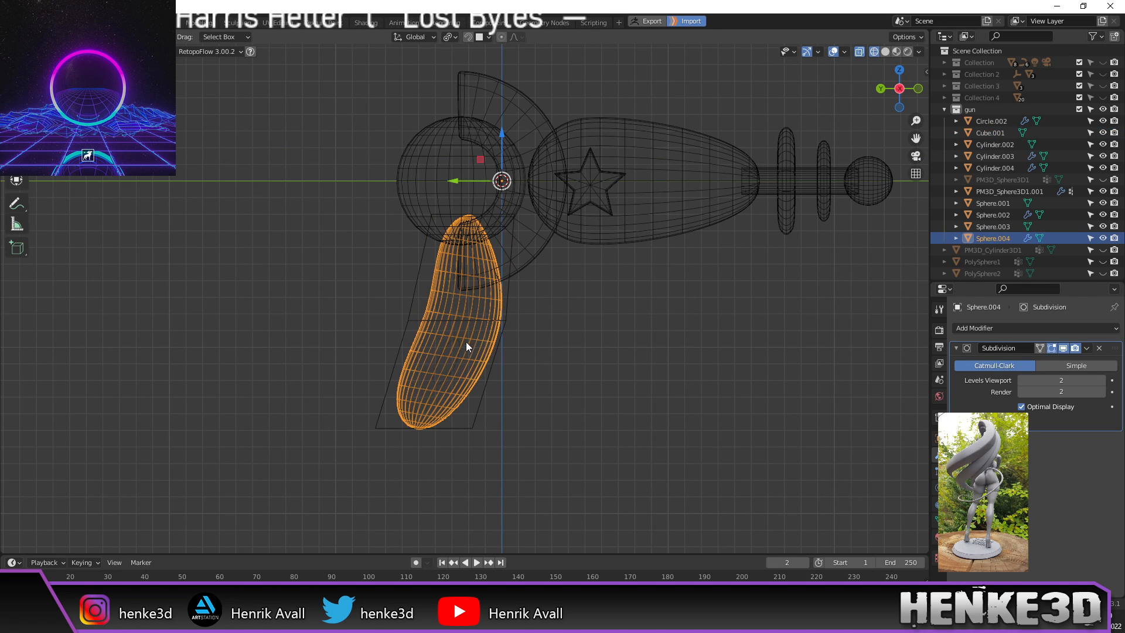
{"action": "key", "text": "h"}
{"action": "middle_click_drag", "start_coordinate": [509, 318], "coordinate": [577, 335]}
{"action": "key", "text": "z"}
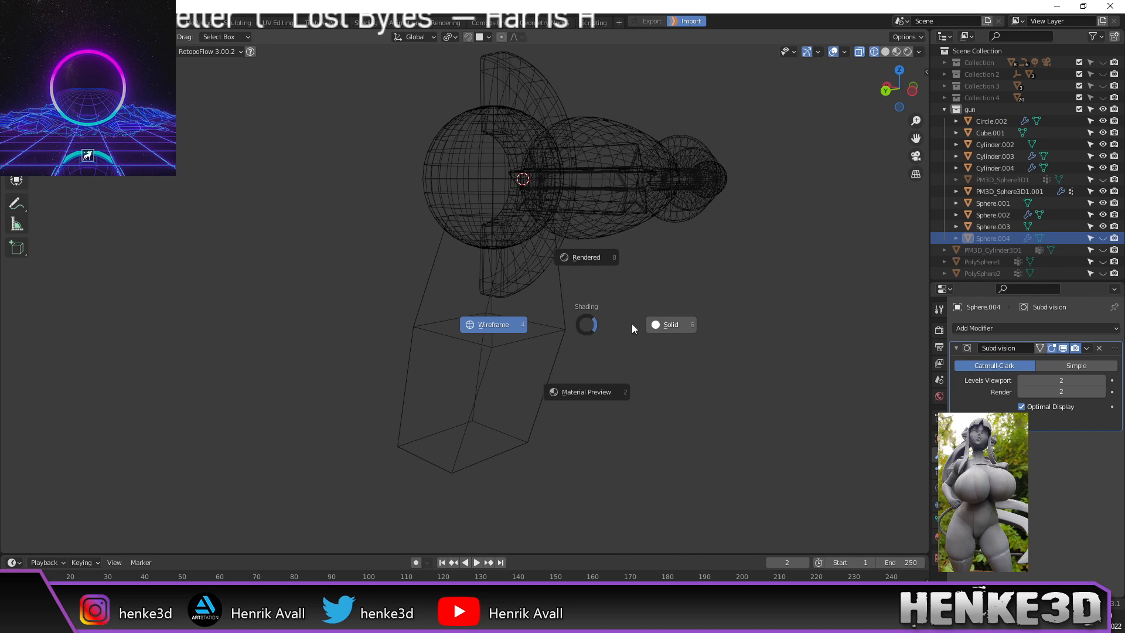
{"action": "left_click", "coordinate": [661, 325]}
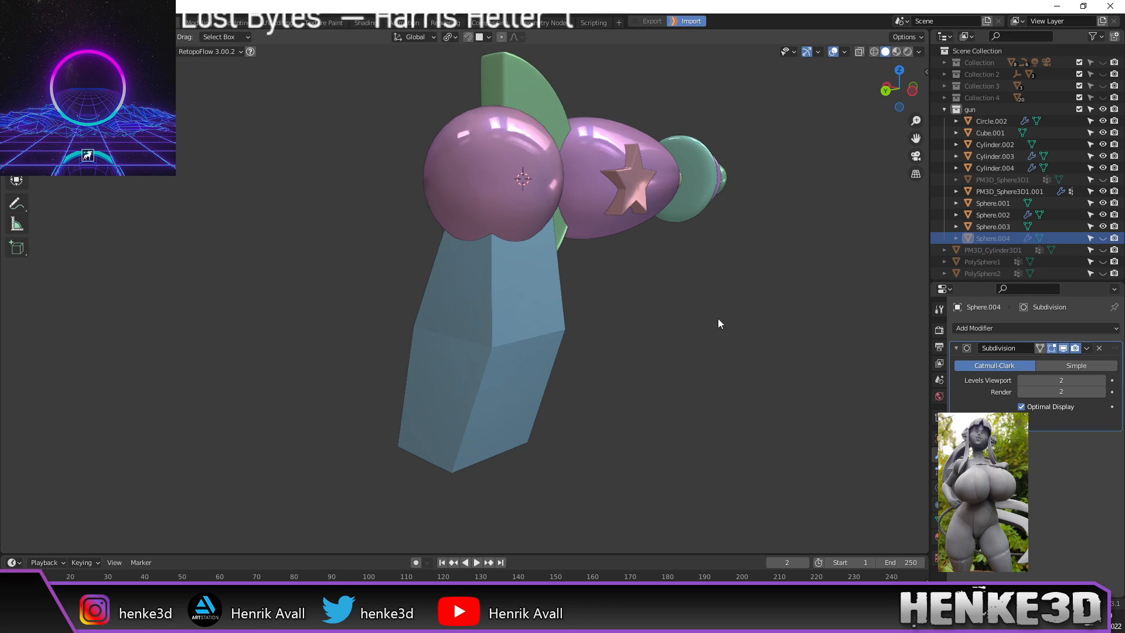
Step: Give Cube.001 a Subdivision Surface modifier with viewport level 2
{"action": "left_click", "coordinate": [499, 321]}
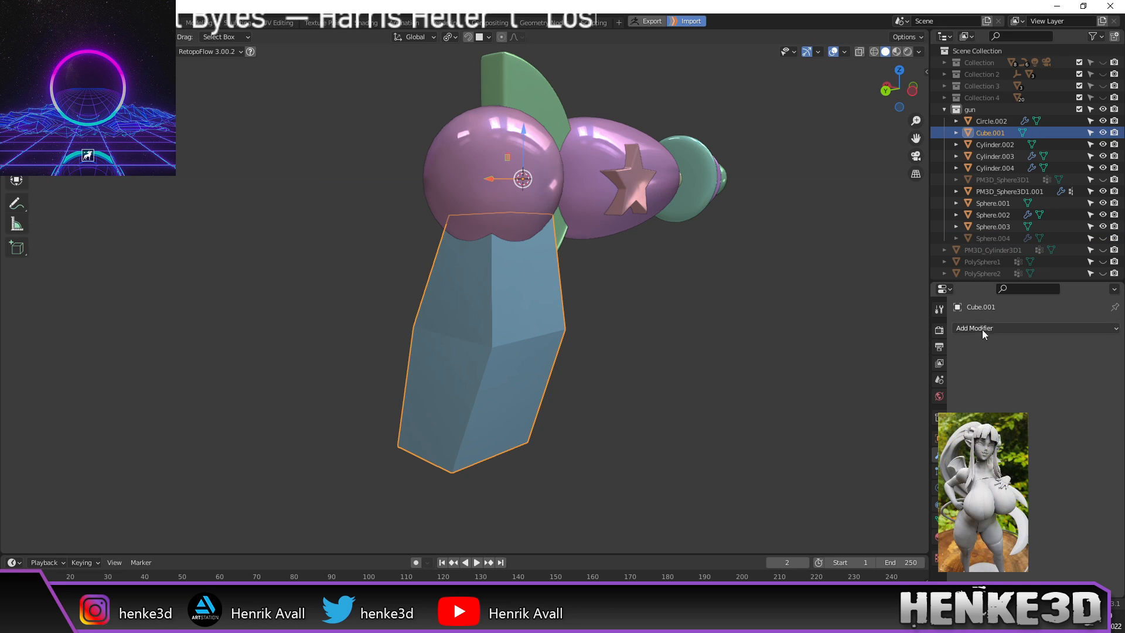
{"action": "left_click", "coordinate": [1008, 328]}
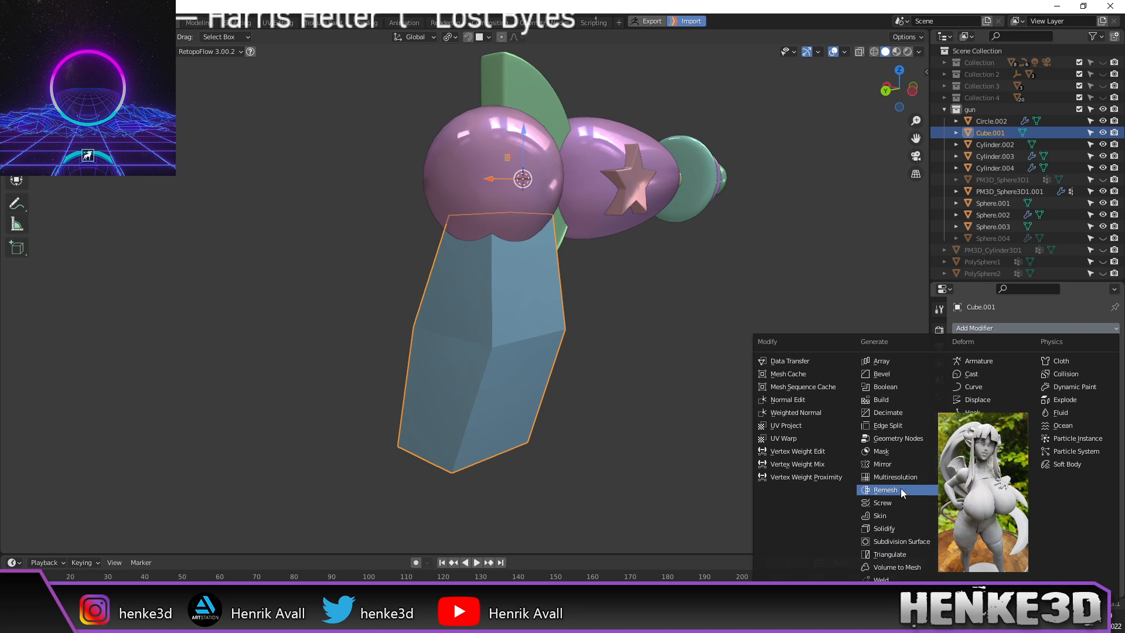
{"action": "left_click", "coordinate": [903, 542]}
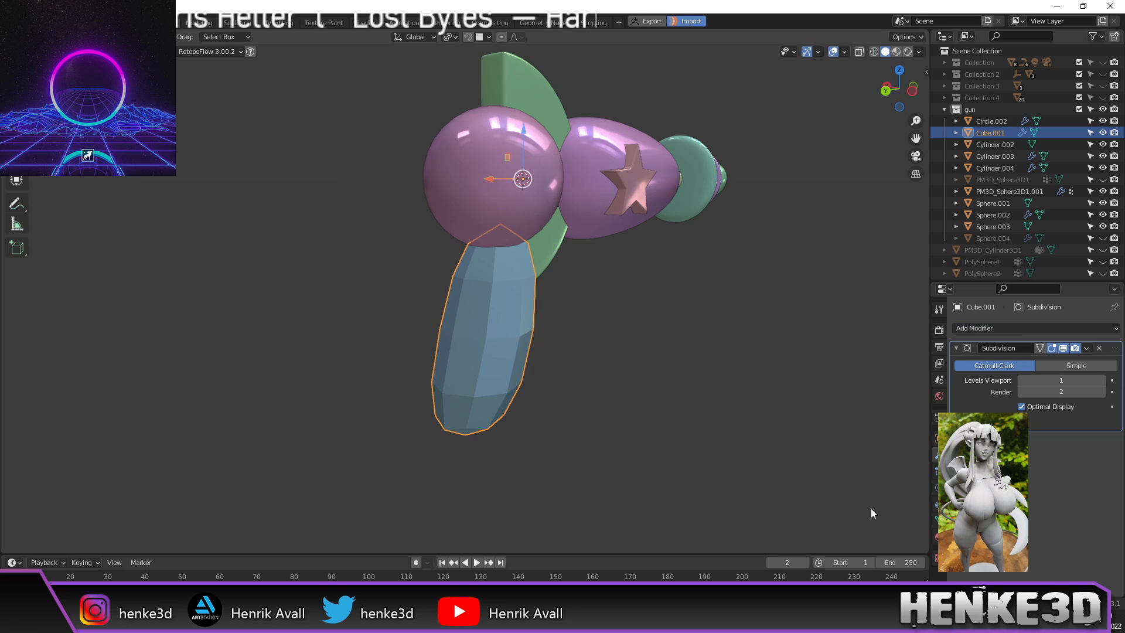
{"action": "left_click", "coordinate": [1102, 380]}
Step: From a back view, add two centred vertical loop cuts to the handle
{"action": "key", "text": "ctrl+KP_1"}
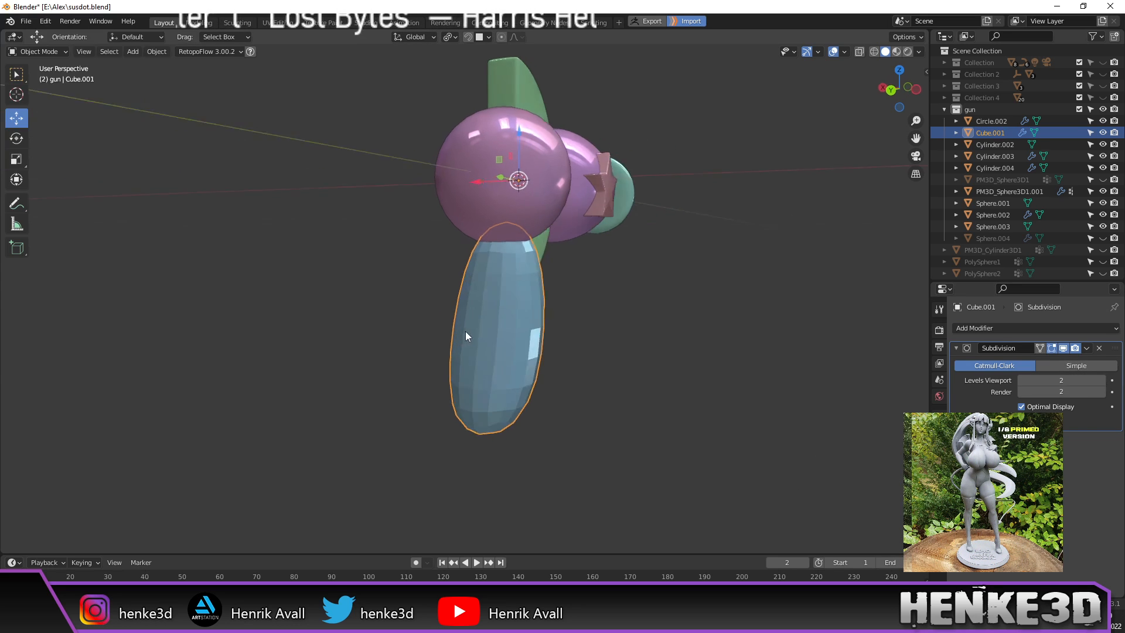
{"action": "key", "text": "Tab"}
{"action": "scroll", "coordinate": [504, 331], "scroll_direction": "up", "scroll_amount": 2}
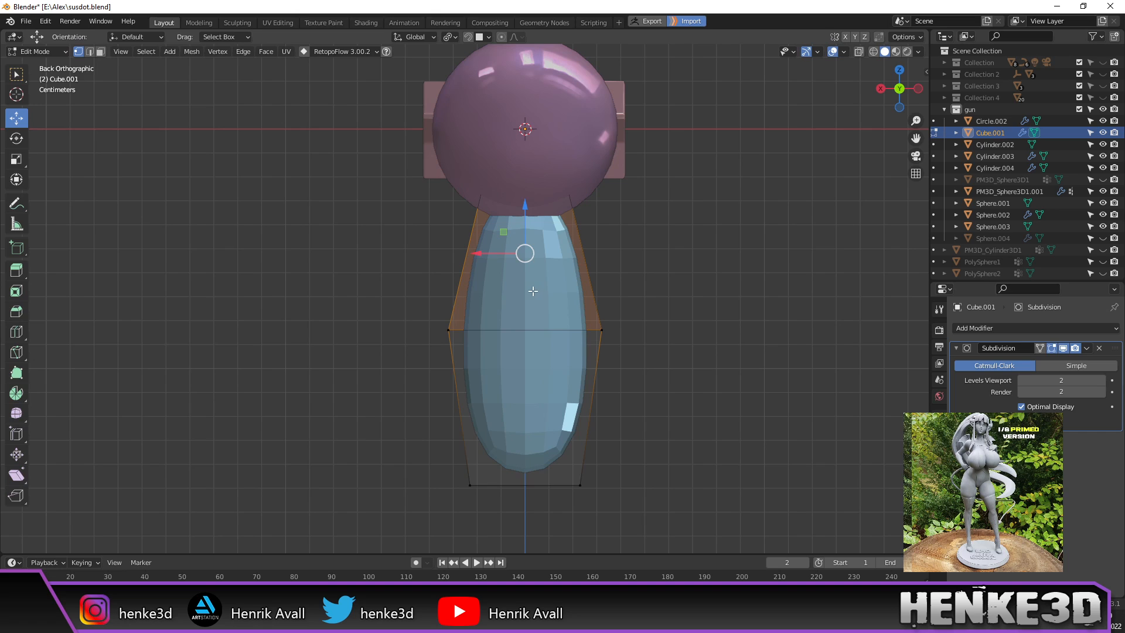
{"action": "middle_click_drag", "start_coordinate": [533, 291], "coordinate": [525, 315], "text": "shift"}
{"action": "key", "text": "ctrl+r"}
{"action": "scroll", "coordinate": [510, 347], "scroll_direction": "up", "scroll_amount": 1}
{"action": "left_click", "coordinate": [510, 347]}
{"action": "right_click", "coordinate": [513, 346]}
Step: In wireframe, select the handle's top, lower and bottom corner vertices and push them along Y
{"action": "middle_click_drag", "start_coordinate": [652, 359], "coordinate": [461, 338]}
{"action": "left_click", "coordinate": [396, 358]}
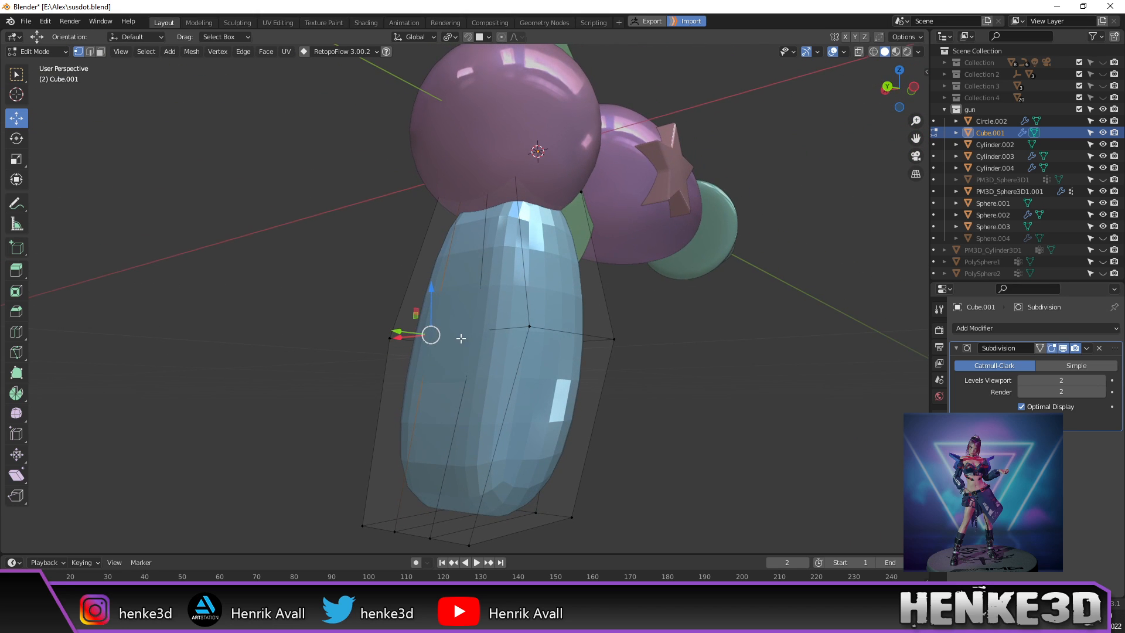
{"action": "key", "text": "z"}
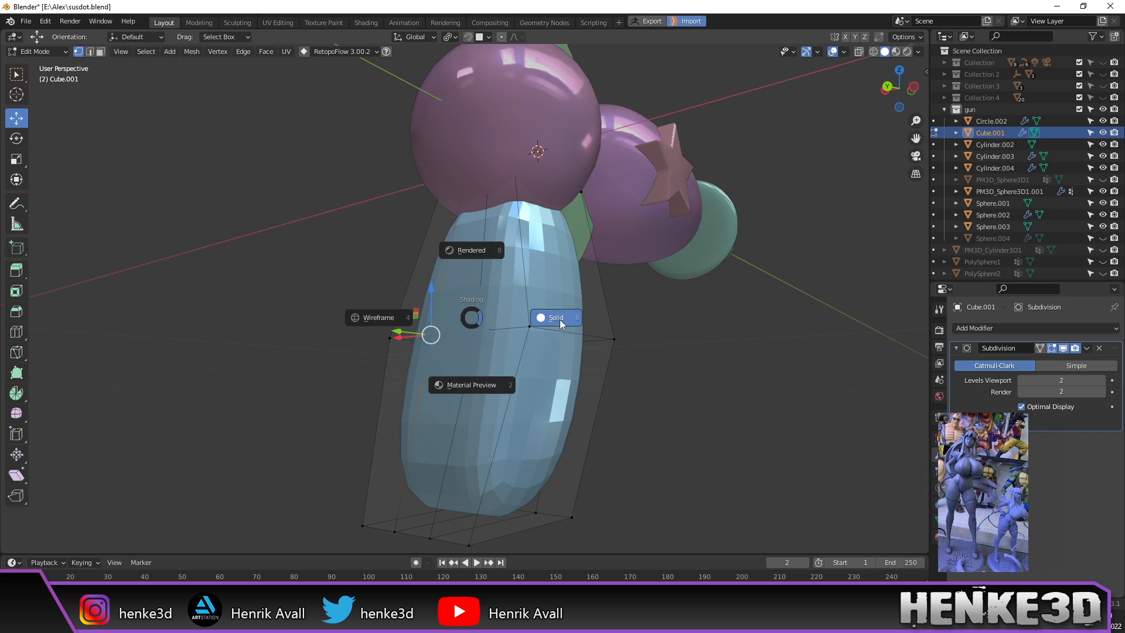
{"action": "left_click", "coordinate": [381, 318]}
{"action": "left_click", "coordinate": [469, 171]}
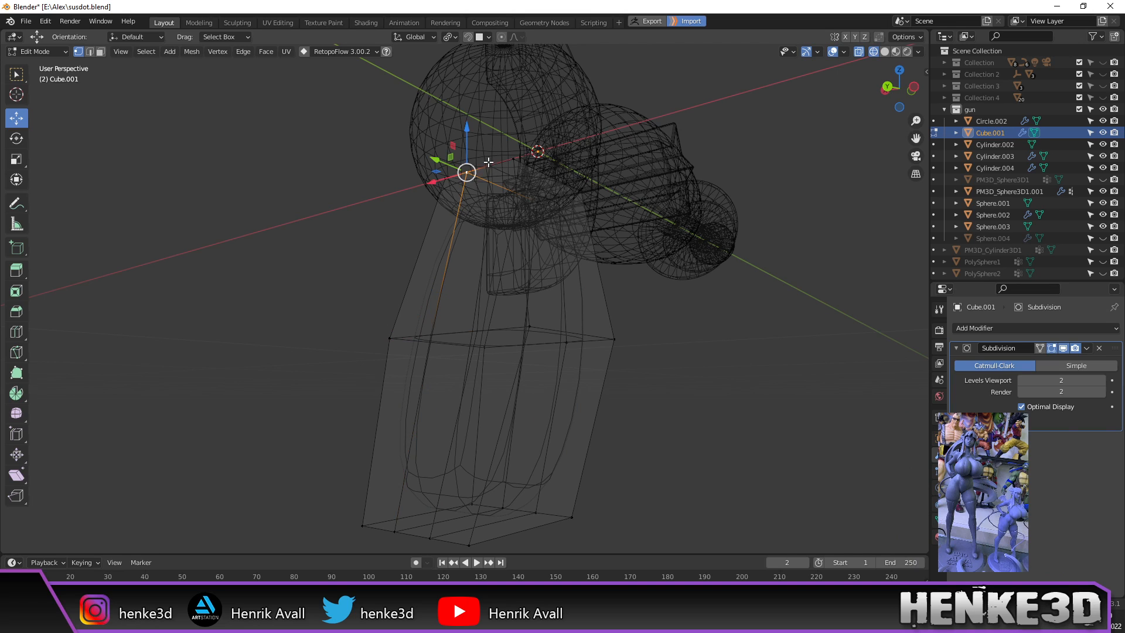
{"action": "left_click", "coordinate": [429, 340], "text": "shift"}
{"action": "left_click", "coordinate": [475, 335], "text": "shift"}
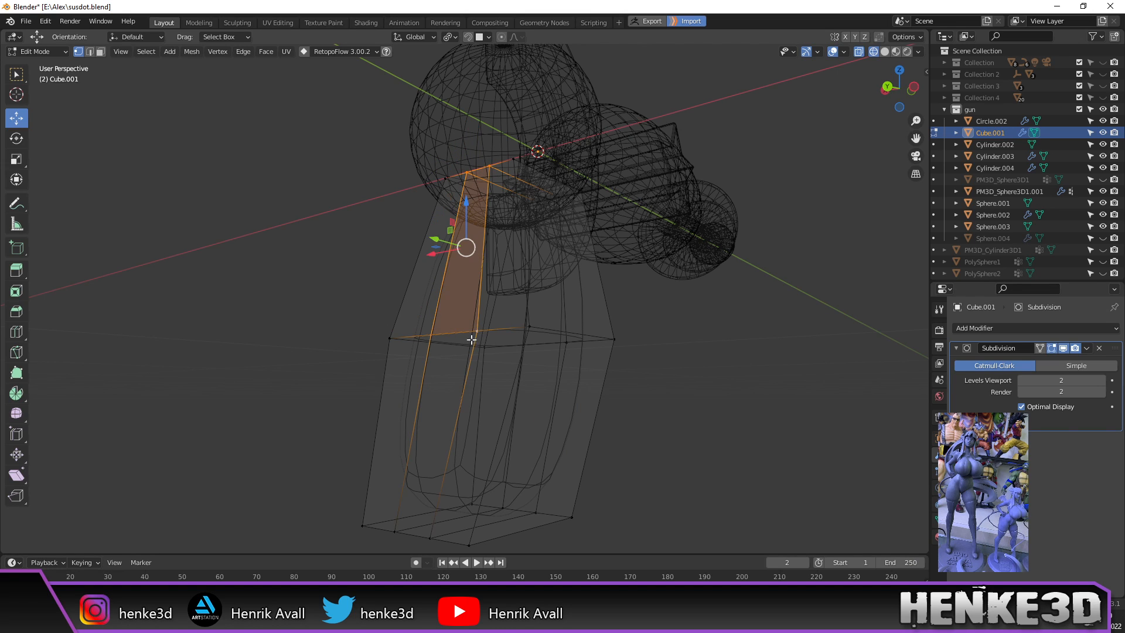
{"action": "left_click", "coordinate": [407, 532], "text": "shift"}
{"action": "left_click", "coordinate": [433, 537], "text": "shift"}
{"action": "middle_click_drag", "start_coordinate": [541, 459], "coordinate": [466, 468]}
{"action": "left_click_drag", "start_coordinate": [331, 343], "coordinate": [305, 344]}
Step: Move another edge loop and its bottom vertices along Y to reshape the lower end
{"action": "middle_click_drag", "start_coordinate": [305, 344], "coordinate": [459, 363]}
{"action": "left_click", "coordinate": [459, 362], "text": "alt"}
{"action": "left_click", "coordinate": [424, 517], "text": "shift"}
{"action": "left_click", "coordinate": [448, 505], "text": "shift"}
{"action": "left_click_drag", "start_coordinate": [436, 432], "coordinate": [473, 443]}
Step: Return to solid shading and apply Shade Smooth to the handle in Object Mode
{"action": "mouse_move", "coordinate": [641, 416]}
{"action": "middle_mouse_down"}
{"action": "mouse_move", "coordinate": [693, 410]}
{"action": "mouse_move", "coordinate": [673, 407]}
{"action": "mouse_move", "coordinate": [741, 417]}
{"action": "mouse_move", "coordinate": [668, 410]}
{"action": "middle_mouse_up"}
{"action": "key", "text": "z"}
{"action": "left_click", "coordinate": [733, 402]}
{"action": "key", "text": "Tab"}
{"action": "right_click", "coordinate": [539, 335]}
{"action": "left_click", "coordinate": [539, 335]}
{"action": "middle_click_drag", "start_coordinate": [561, 348], "coordinate": [573, 309]}
Step: Back in Edit Mode, select the handle's vertical edge loops around all sides
{"action": "key", "text": "Tab"}
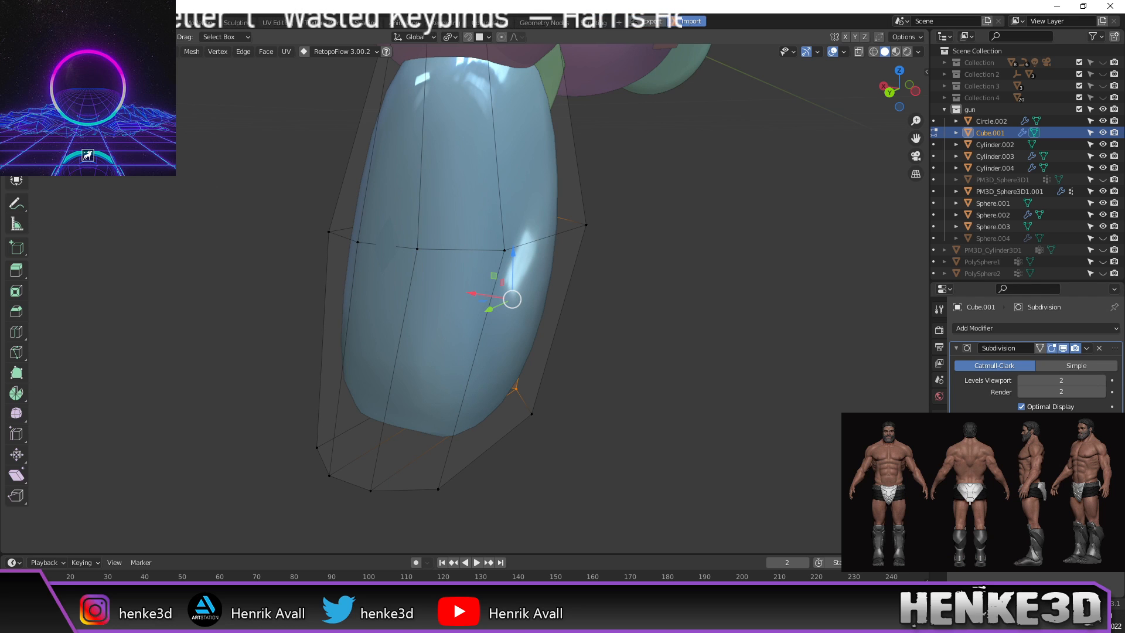
{"action": "left_click", "coordinate": [466, 394], "text": "alt"}
{"action": "middle_click_drag", "start_coordinate": [482, 385], "coordinate": [357, 382]}
{"action": "middle_click_drag", "start_coordinate": [508, 366], "coordinate": [397, 346]}
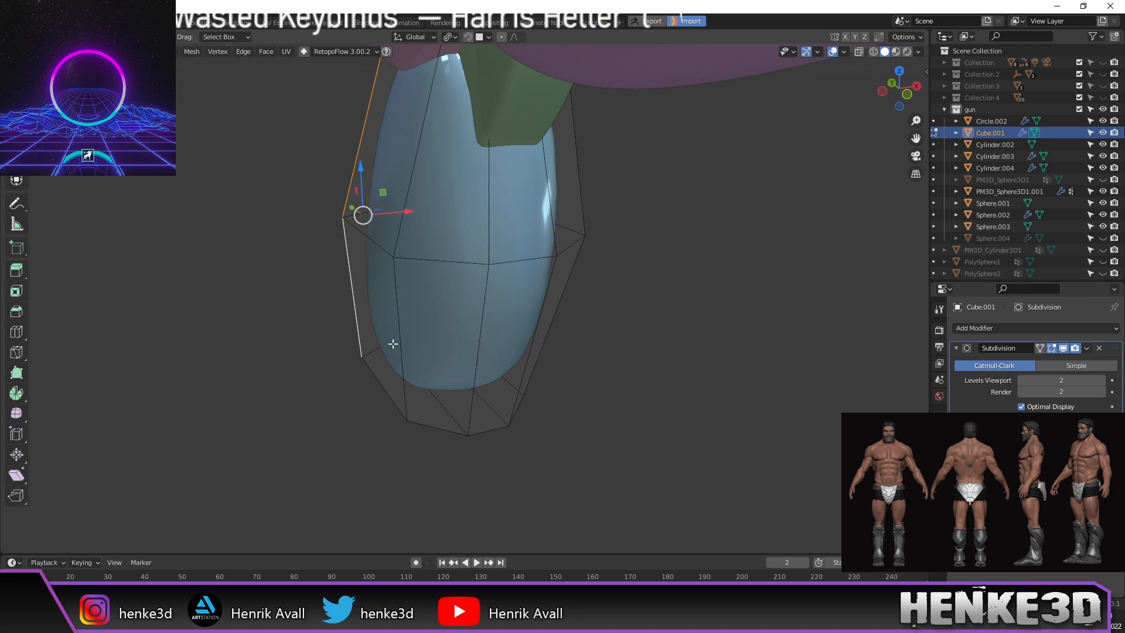
{"action": "left_click", "coordinate": [397, 358], "text": "alt+shift"}
{"action": "left_click", "coordinate": [387, 392], "text": "shift"}
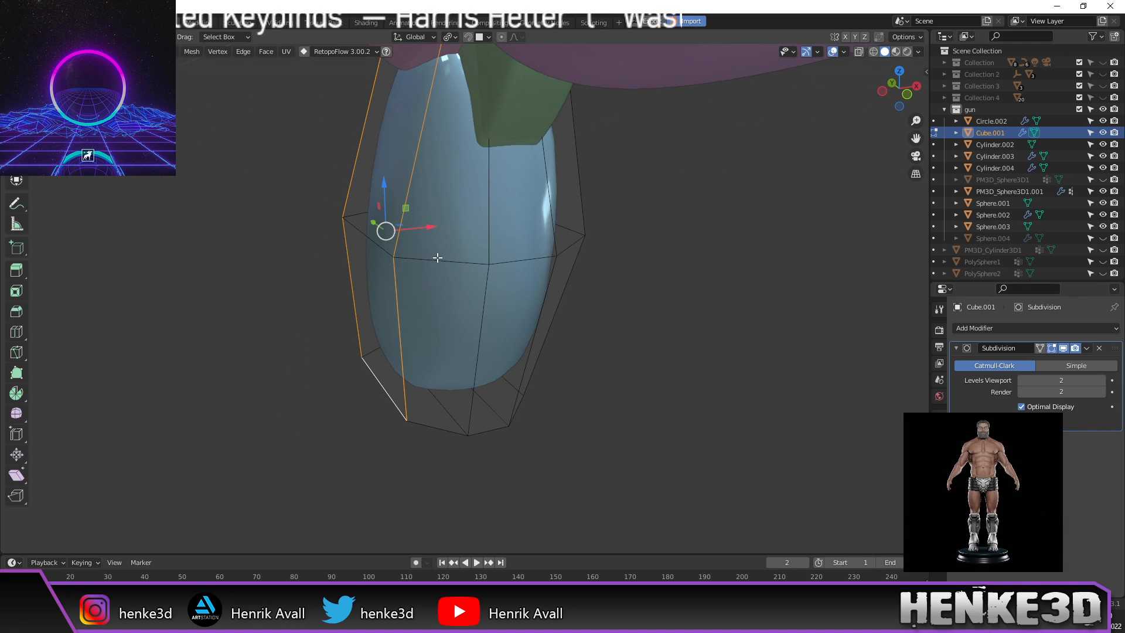
{"action": "middle_click_drag", "start_coordinate": [626, 323], "coordinate": [527, 239]}
{"action": "left_click", "coordinate": [513, 237], "text": "alt+shift"}
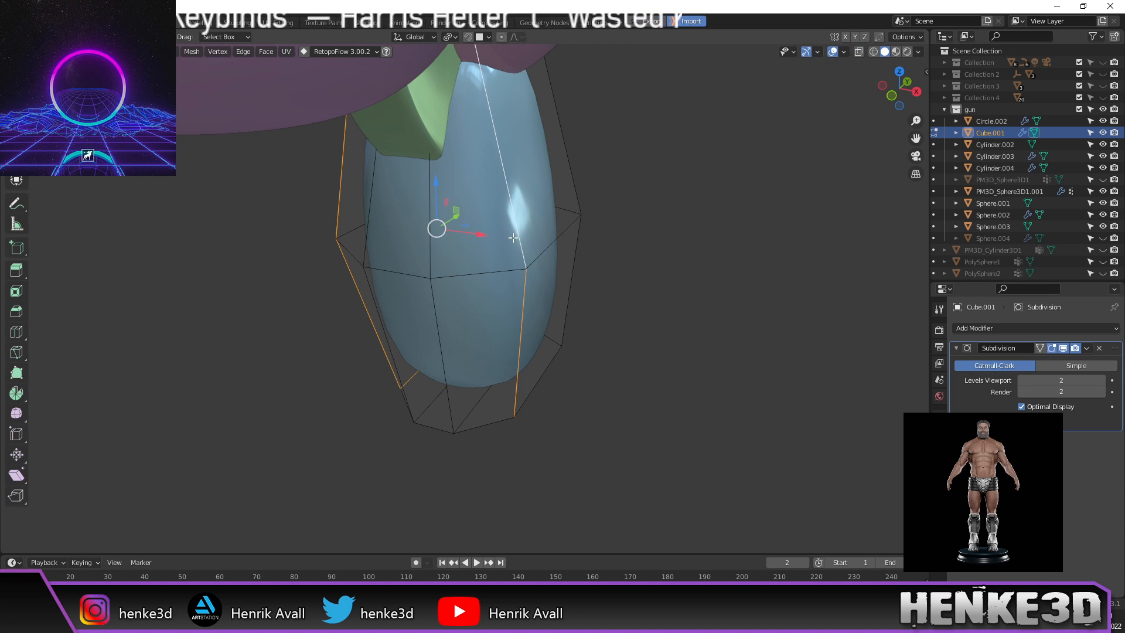
{"action": "middle_click_drag", "start_coordinate": [535, 319], "coordinate": [647, 316]}
{"action": "left_click", "coordinate": [474, 287], "text": "alt+shift"}
{"action": "left_click", "coordinate": [464, 448], "text": "shift"}
Step: Switch to wireframe and refine the edge selection at the handle's top corners
{"action": "scroll", "coordinate": [504, 361], "scroll_direction": "down", "scroll_amount": 1}
{"action": "middle_click_drag", "start_coordinate": [559, 271], "coordinate": [567, 315], "text": "shift"}
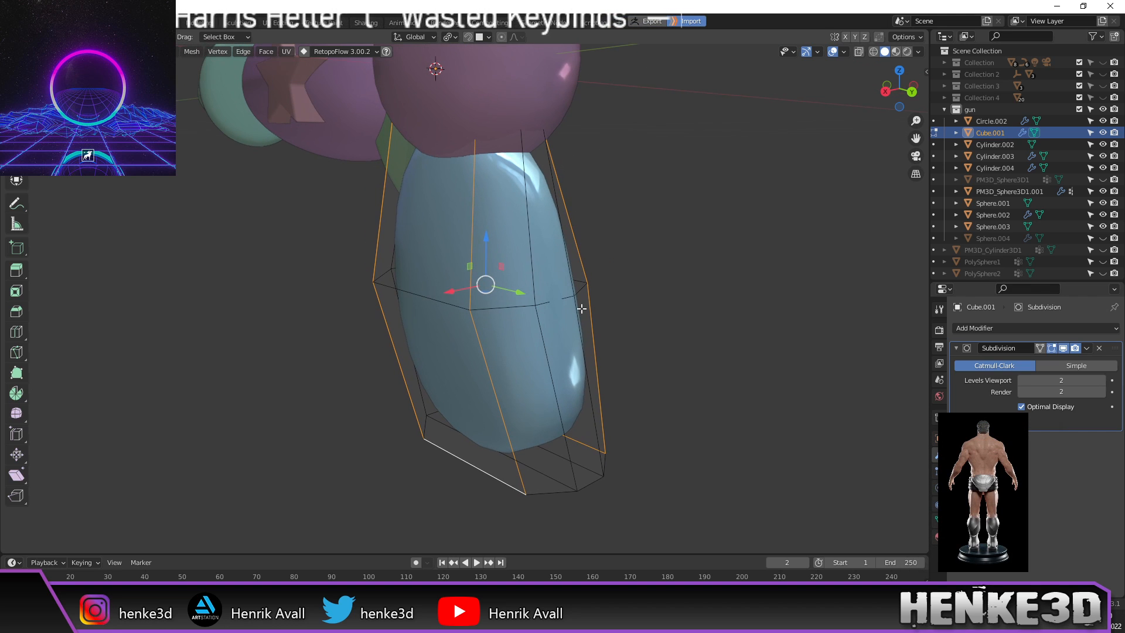
{"action": "key", "text": "z"}
{"action": "left_click", "coordinate": [507, 281]}
{"action": "mouse_move", "coordinate": [446, 160]}
{"action": "middle_mouse_down"}
{"action": "mouse_move", "coordinate": [475, 162]}
{"action": "mouse_move", "coordinate": [457, 166]}
{"action": "middle_mouse_up"}
{"action": "left_click", "coordinate": [427, 167]}
{"action": "middle_click_drag", "start_coordinate": [612, 190], "coordinate": [533, 164]}
{"action": "scroll", "coordinate": [519, 269], "scroll_direction": "up", "scroll_amount": 1}
{"action": "middle_click_drag", "start_coordinate": [516, 279], "coordinate": [595, 260], "text": "shift"}
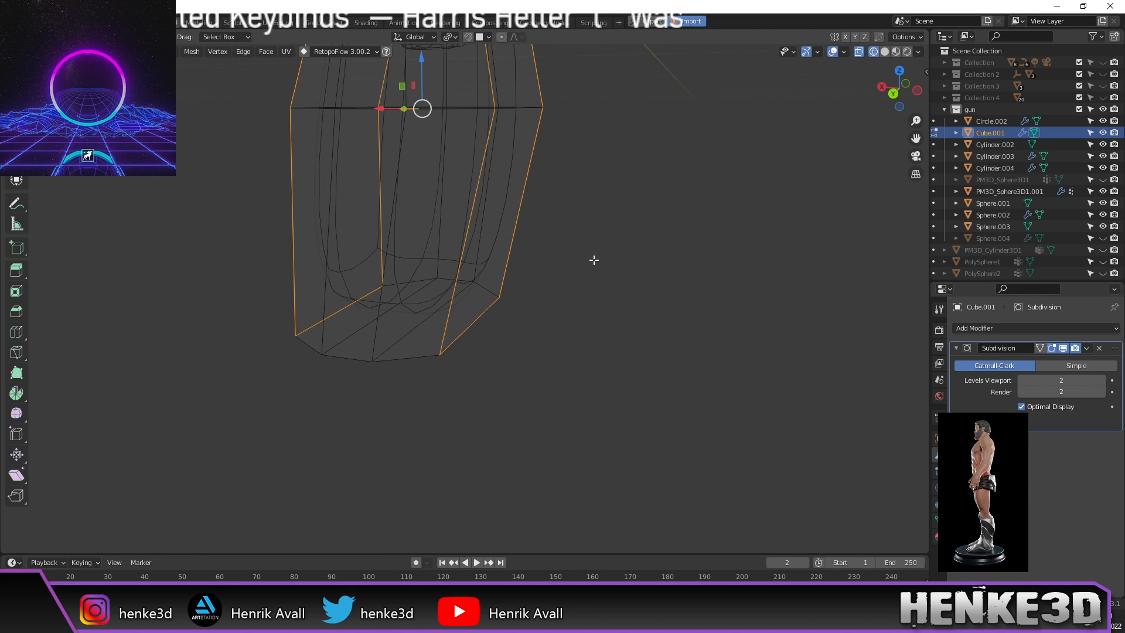
Step: Bevel the selected vertical corner edges narrowly with two segments, then return to solid shading
{"action": "key", "text": "s"}
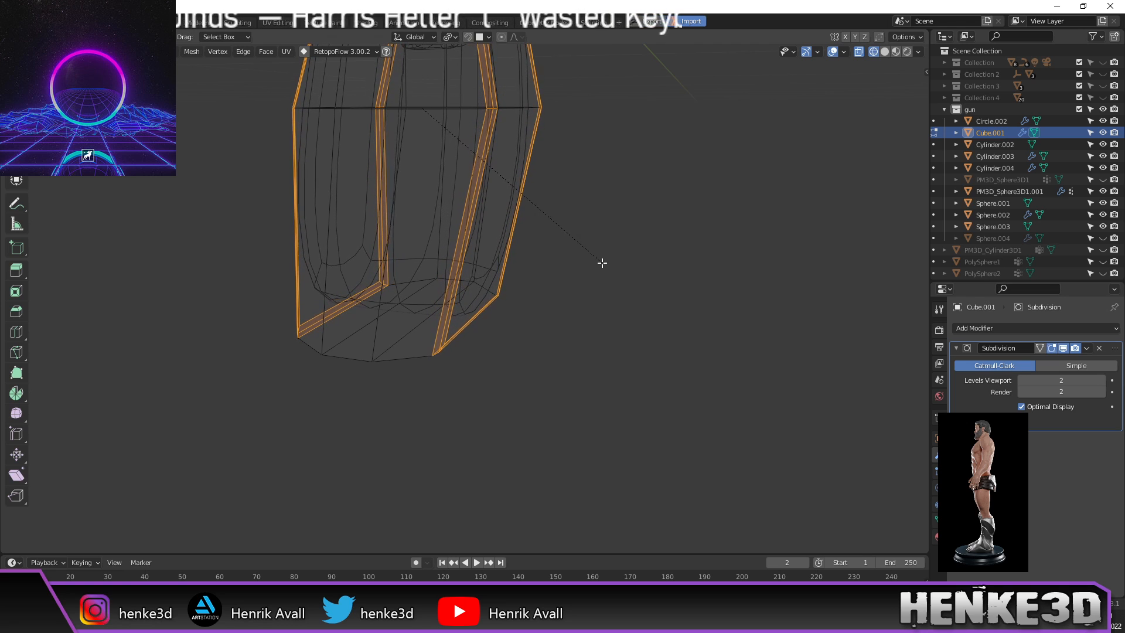
{"action": "left_click", "coordinate": [597, 265]}
{"action": "key", "text": "z"}
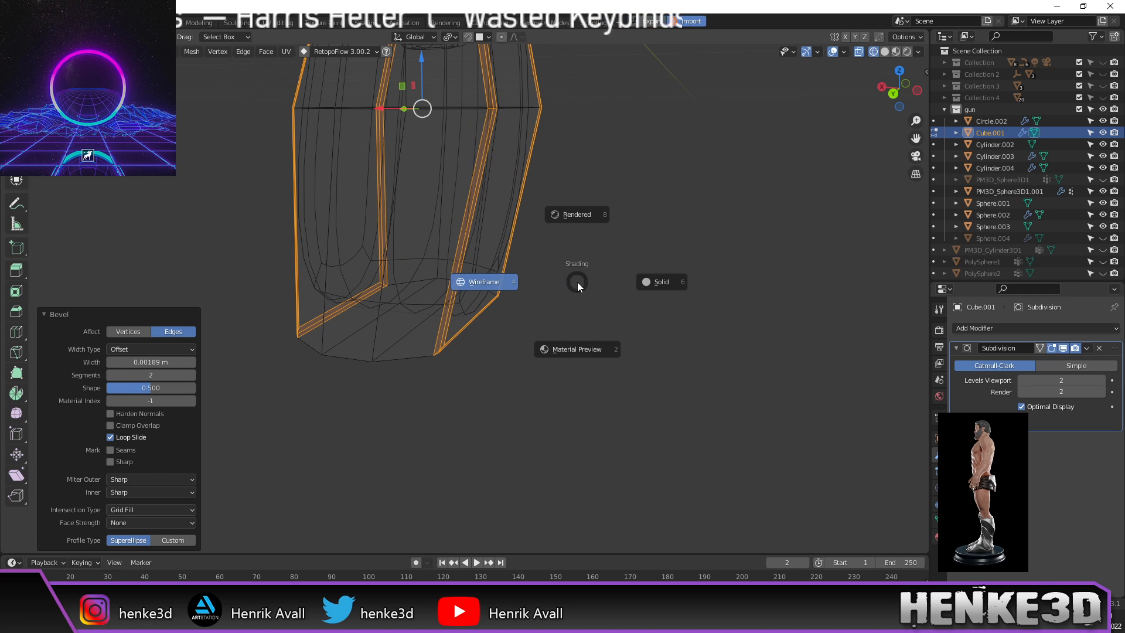
{"action": "left_click", "coordinate": [653, 282]}
{"action": "mouse_move", "coordinate": [586, 296]}
{"action": "middle_mouse_down"}
{"action": "mouse_move", "coordinate": [510, 296]}
{"action": "mouse_move", "coordinate": [668, 280]}
{"action": "mouse_move", "coordinate": [582, 339]}
{"action": "mouse_move", "coordinate": [617, 345]}
{"action": "middle_mouse_up"}
{"action": "scroll", "coordinate": [517, 303], "scroll_direction": "up", "scroll_amount": 1}
{"action": "middle_click_drag", "start_coordinate": [517, 303], "coordinate": [537, 307], "text": "shift"}
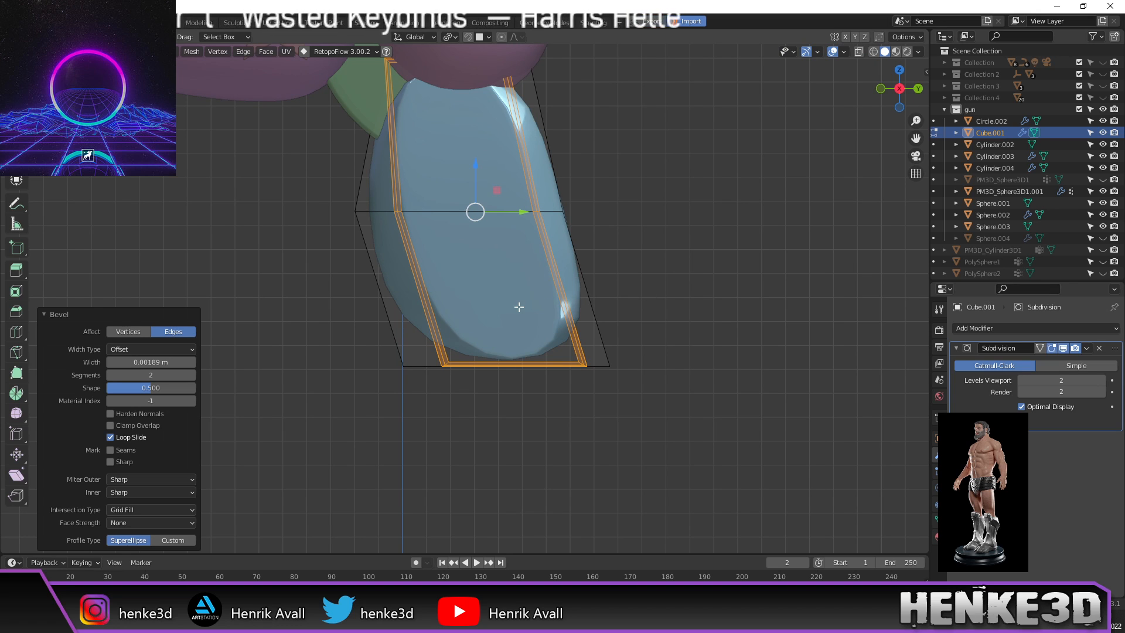
Step: Add two horizontal loop cuts slid close to the handle's bottom and top
{"action": "key", "text": "alt+a"}
{"action": "key", "text": "ctrl+r"}
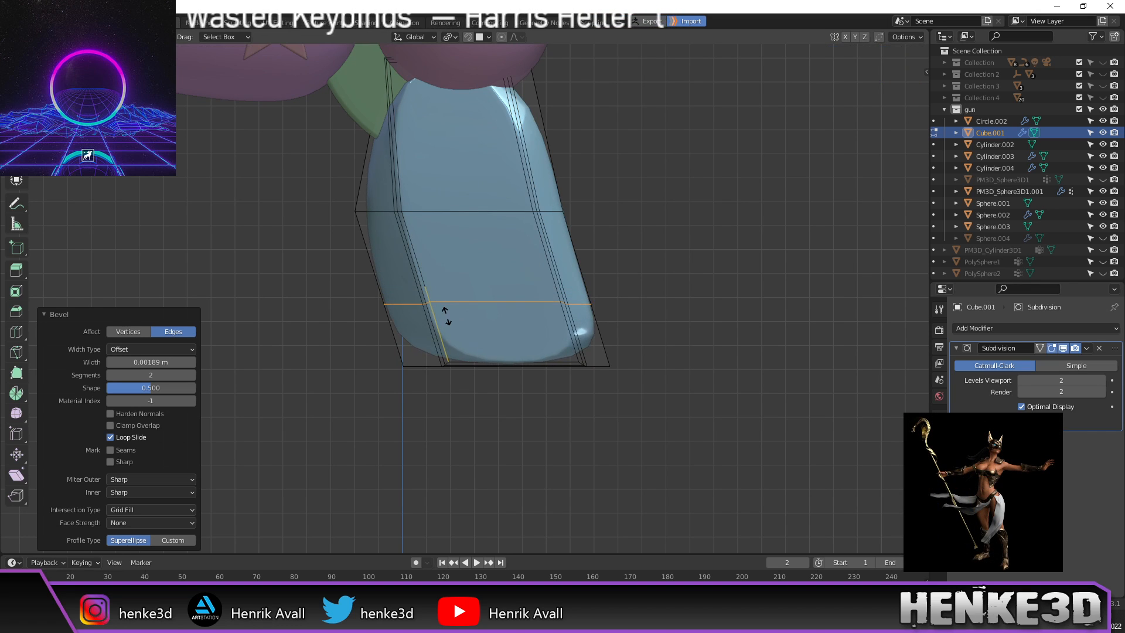
{"action": "left_click", "coordinate": [444, 319]}
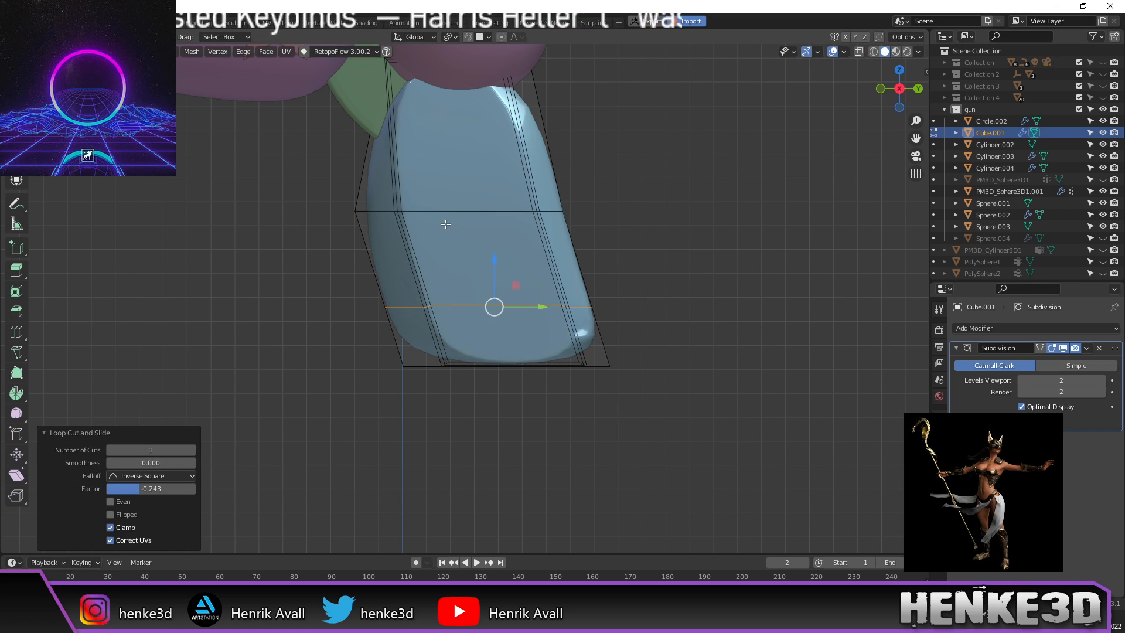
{"action": "middle_click_drag", "start_coordinate": [446, 225], "coordinate": [443, 266], "text": "shift"}
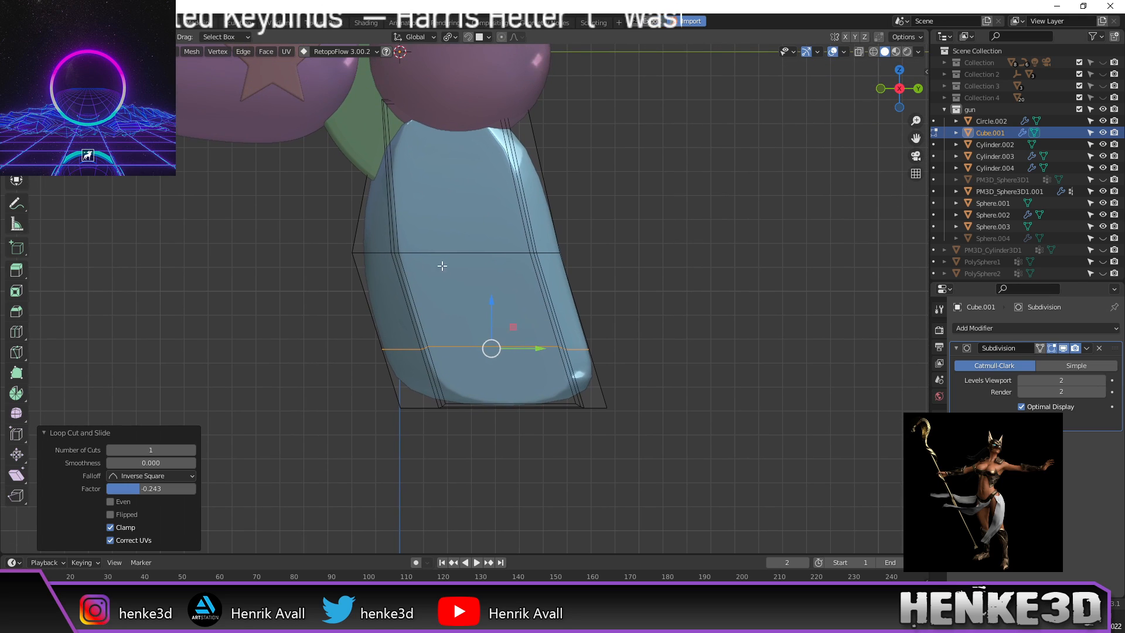
{"action": "left_click", "coordinate": [399, 182]}
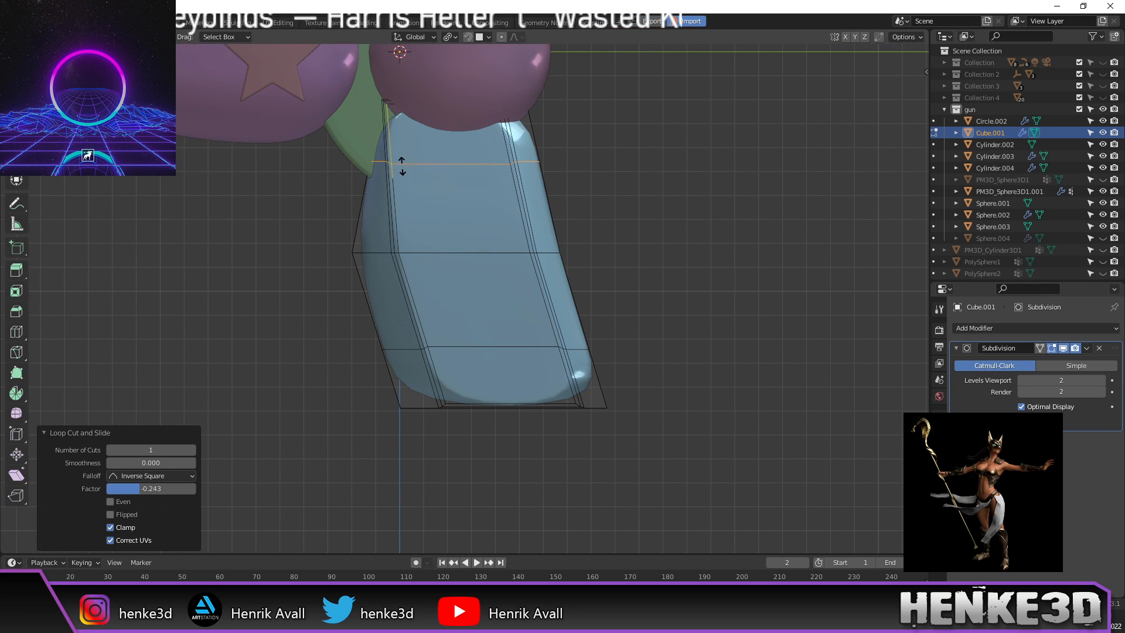
{"action": "left_click", "coordinate": [392, 113]}
{"action": "middle_click_drag", "start_coordinate": [402, 158], "coordinate": [492, 185]}
{"action": "key", "text": "Tab"}
{"action": "key", "text": "KP_3"}
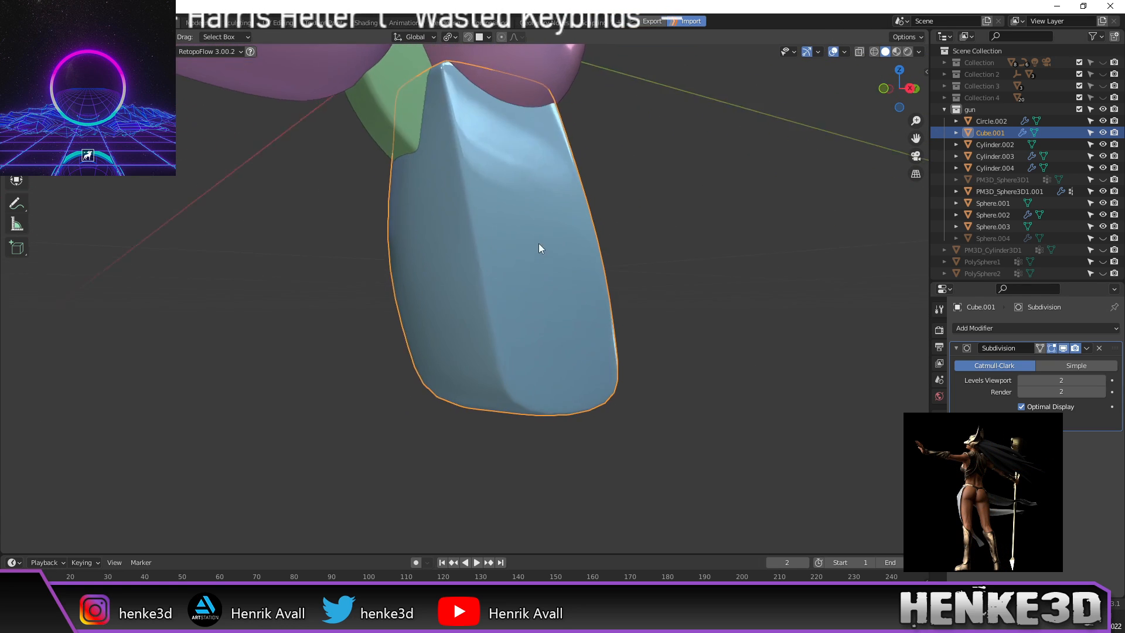
{"action": "middle_click_drag", "start_coordinate": [642, 286], "coordinate": [459, 312]}
{"action": "key", "text": "Tab"}
Step: Add a centred loop cut across the handle and lower its bottom vertices slightly
{"action": "key", "text": "ctrl+r"}
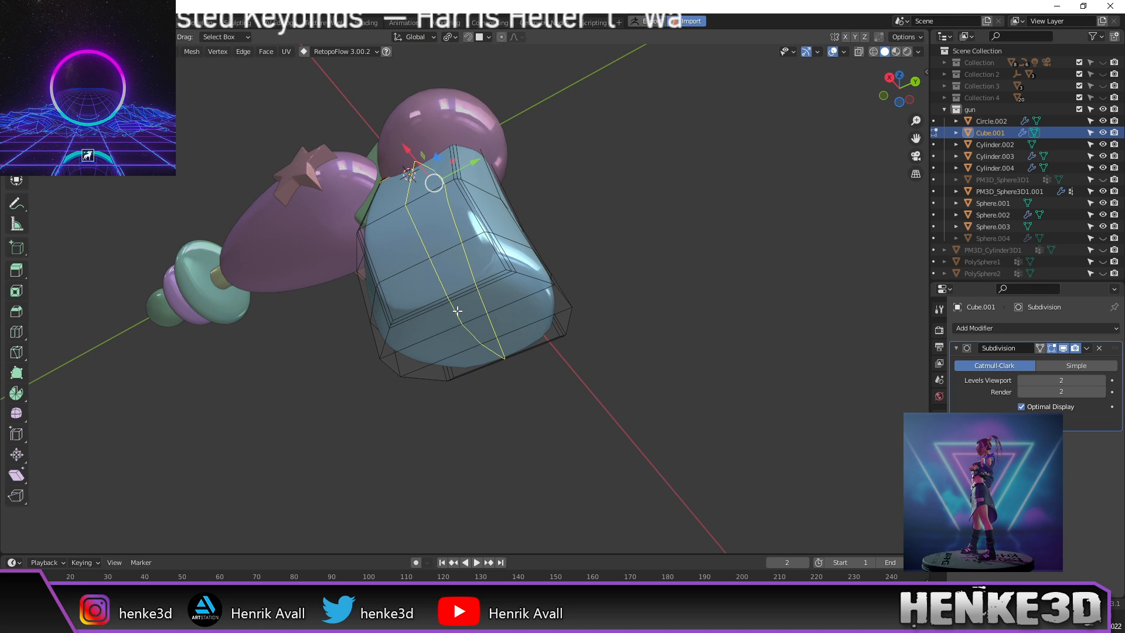
{"action": "left_click", "coordinate": [467, 326]}
{"action": "right_click", "coordinate": [472, 332]}
{"action": "left_click", "coordinate": [471, 333]}
{"action": "middle_click_drag", "start_coordinate": [472, 333], "coordinate": [536, 395]}
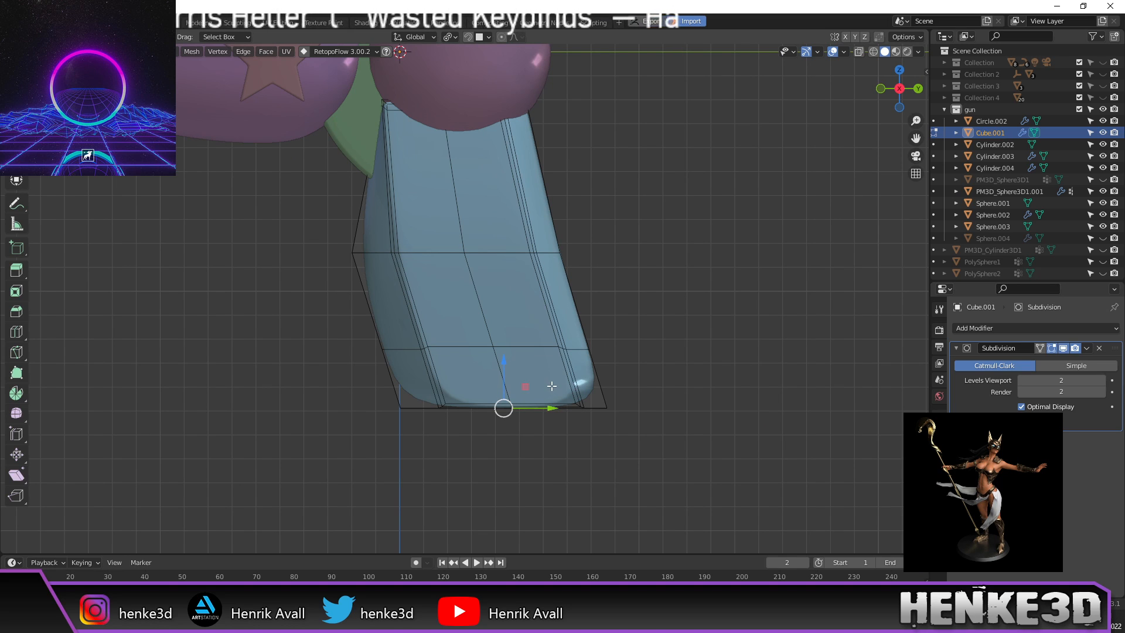
{"action": "key", "text": "z"}
{"action": "left_click", "coordinate": [448, 389]}
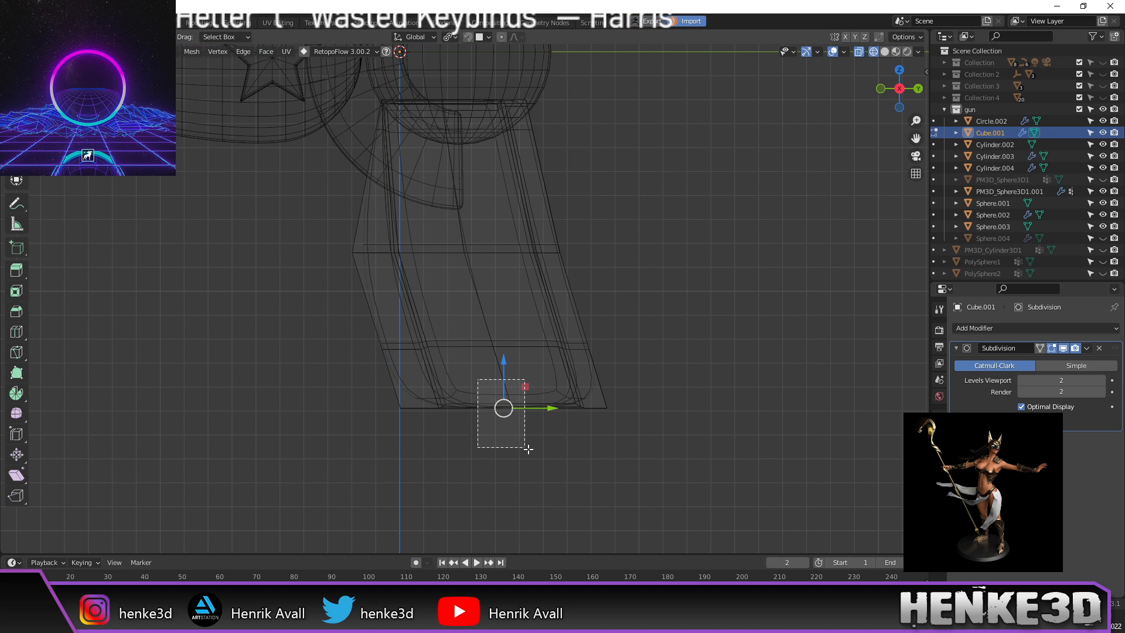
{"action": "left_click_drag", "start_coordinate": [508, 367], "coordinate": [519, 389]}
{"action": "key", "text": "z"}
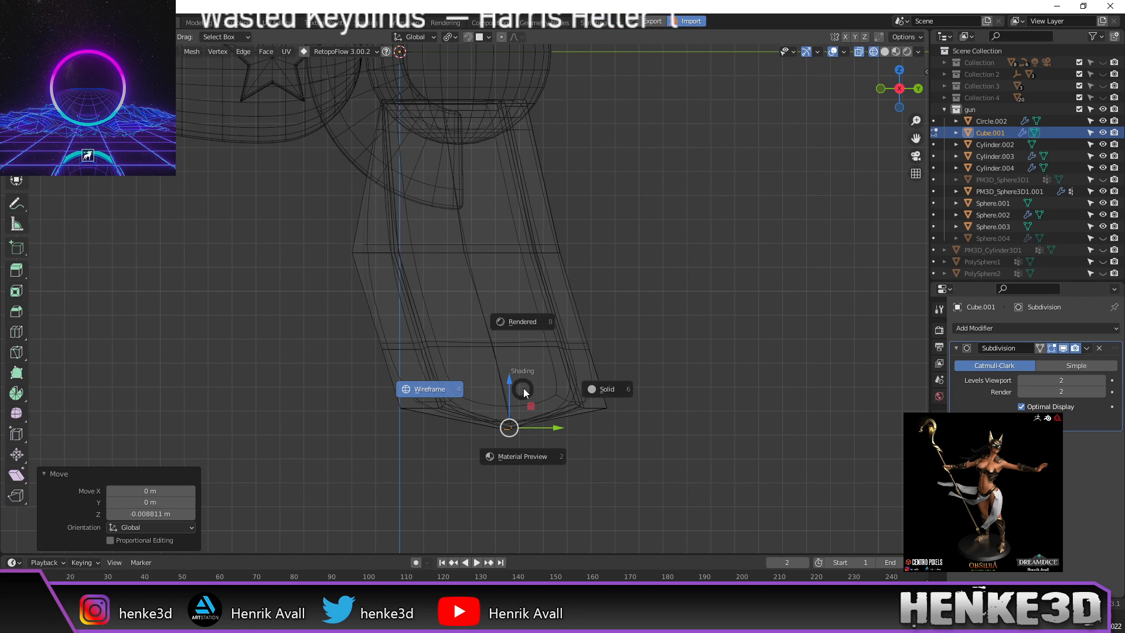
{"action": "left_click", "coordinate": [616, 382]}
Step: In wireframe, box-select the grip's lower-left faces and slide them along Y
{"action": "key", "text": "Tab"}
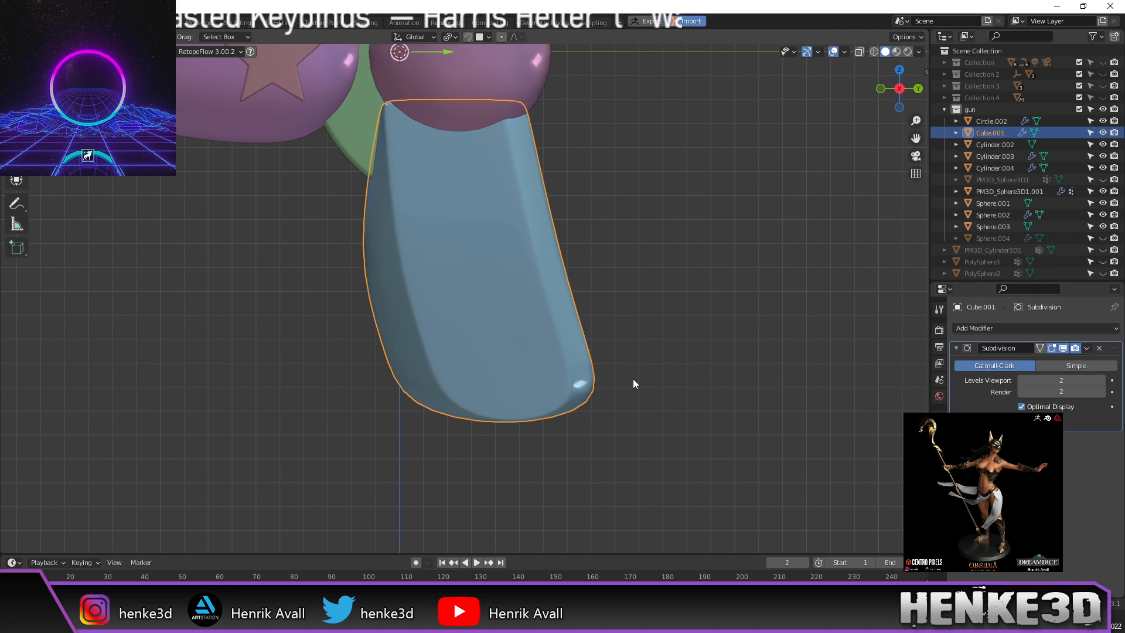
{"action": "scroll", "coordinate": [650, 360], "scroll_direction": "down", "scroll_amount": 4}
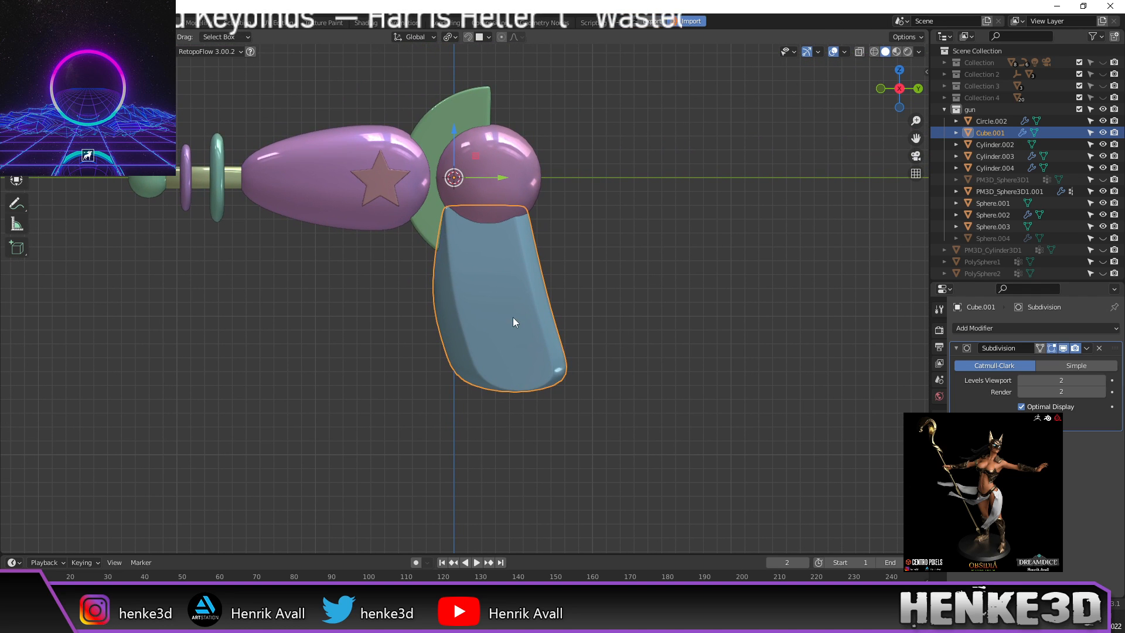
{"action": "scroll", "coordinate": [505, 318], "scroll_direction": "up", "scroll_amount": 3}
{"action": "key", "text": "Tab"}
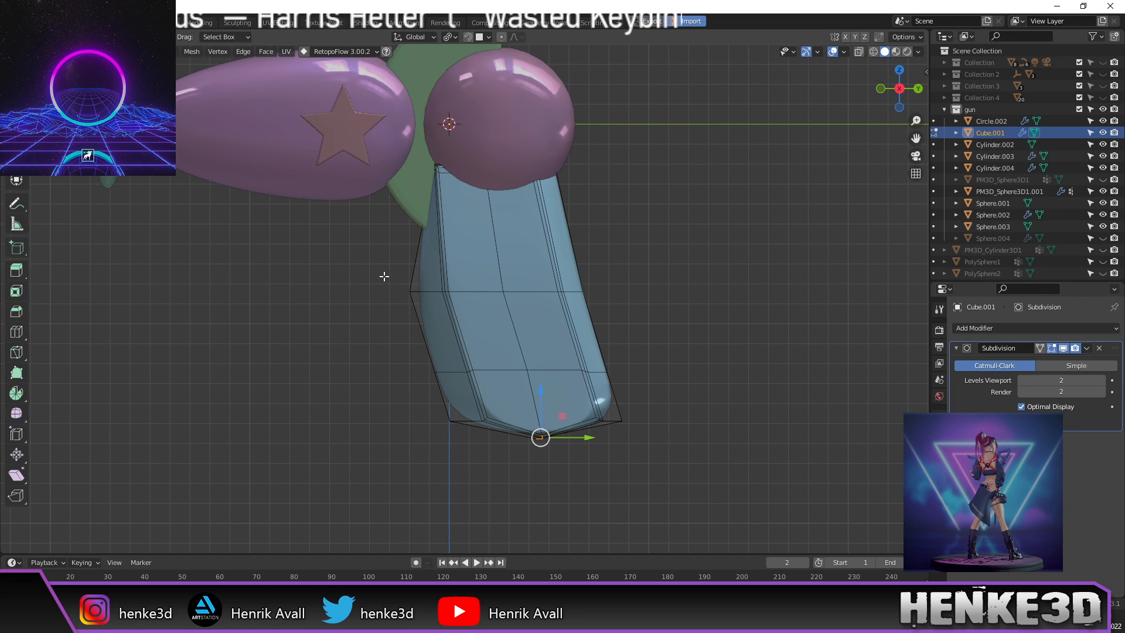
{"action": "key", "text": "z"}
{"action": "left_click", "coordinate": [334, 284]}
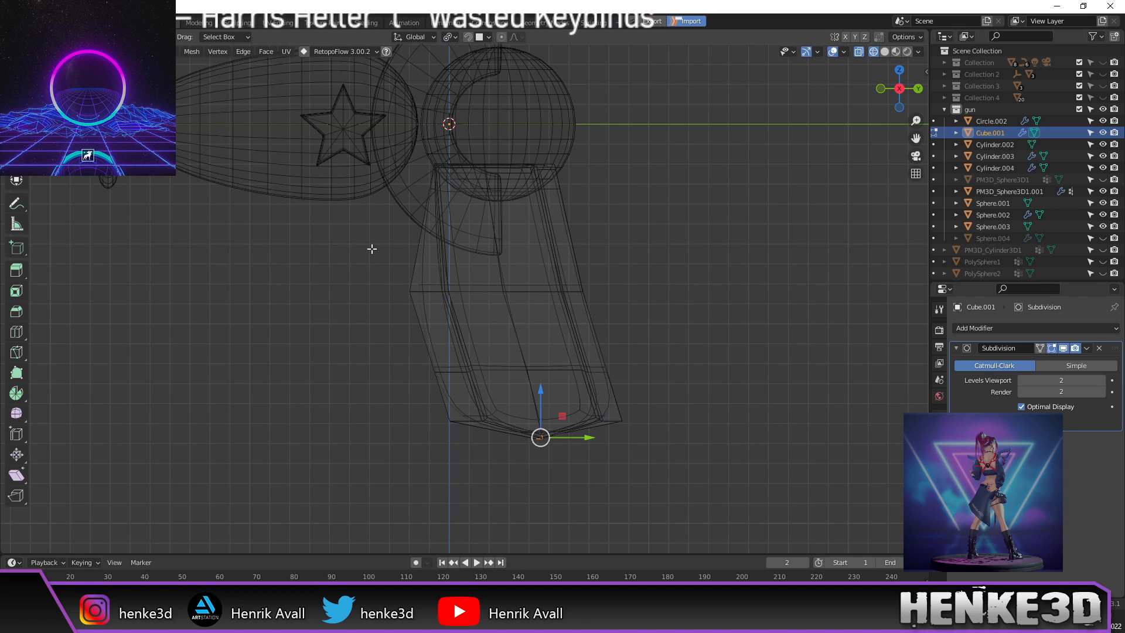
{"action": "left_click_drag", "start_coordinate": [349, 237], "coordinate": [489, 451]}
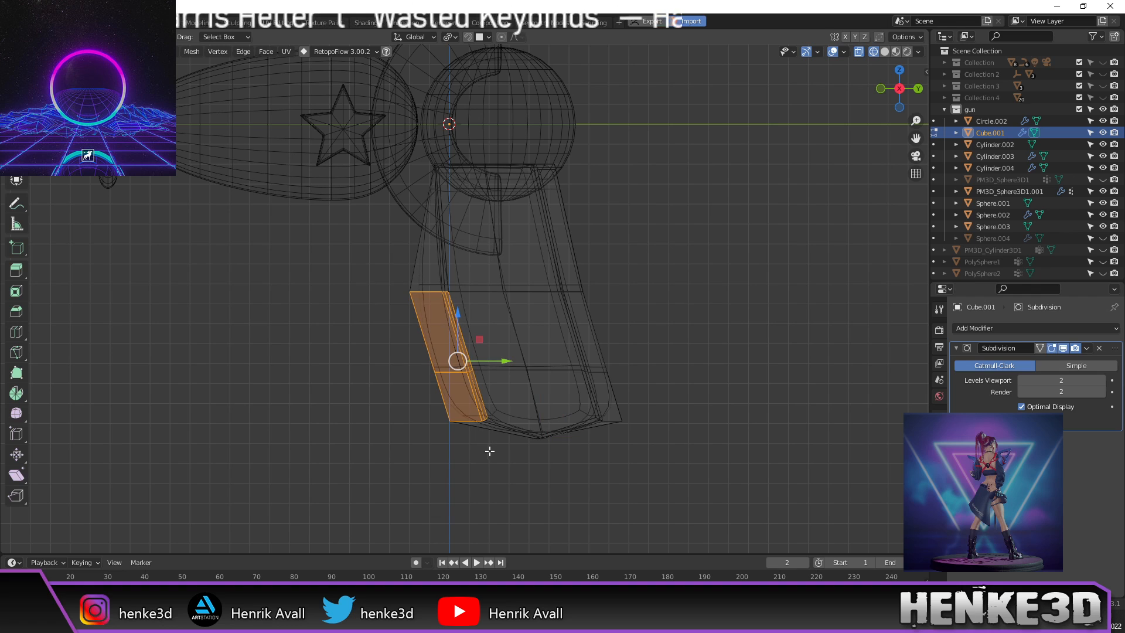
{"action": "left_click_drag", "start_coordinate": [505, 361], "coordinate": [531, 361]}
Step: Shift the grip's bottom and a bottom edge along Y, and pull its top edge back by -0.010574 m
{"action": "left_click_drag", "start_coordinate": [519, 402], "coordinate": [663, 473]}
{"action": "left_click_drag", "start_coordinate": [619, 429], "coordinate": [628, 431]}
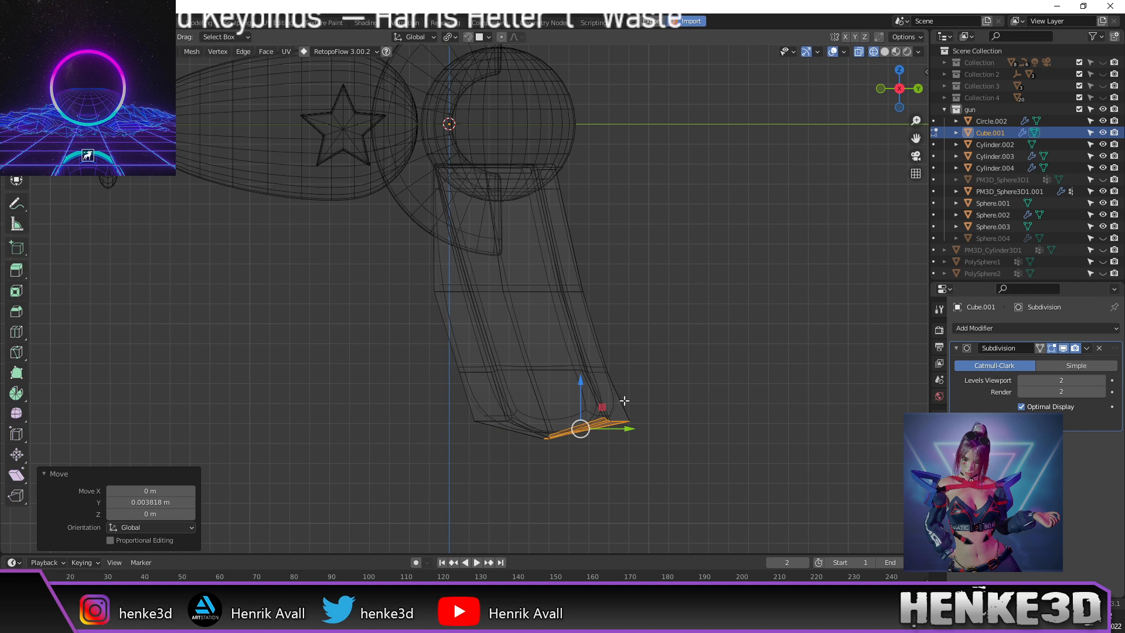
{"action": "left_click_drag", "start_coordinate": [682, 390], "coordinate": [583, 466]}
{"action": "left_click_drag", "start_coordinate": [650, 418], "coordinate": [650, 425]}
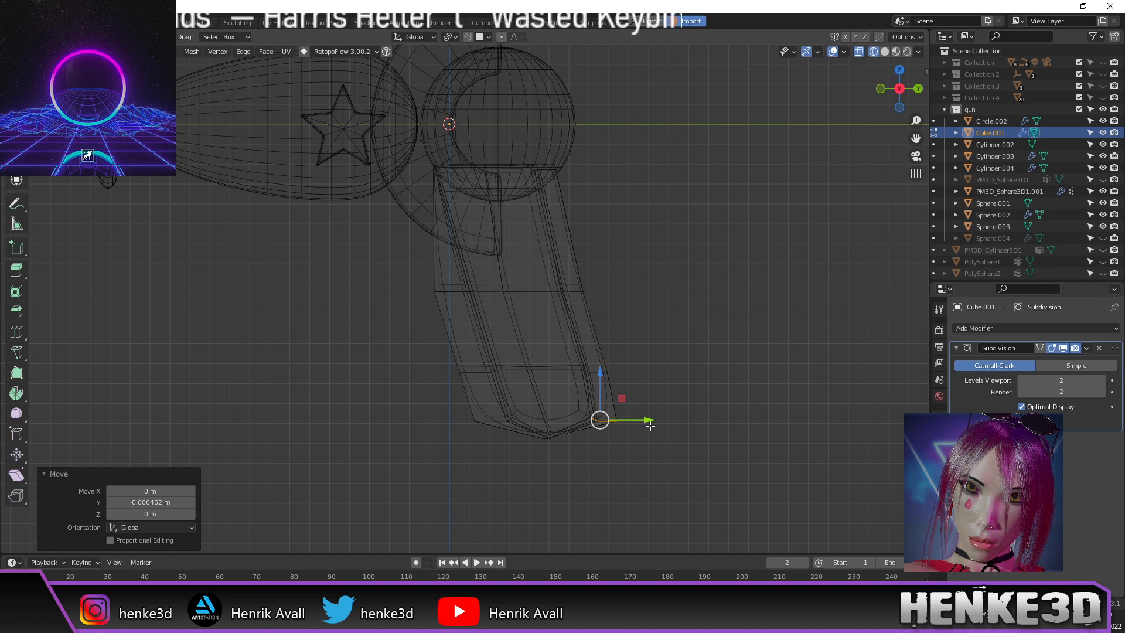
{"action": "left_click_drag", "start_coordinate": [493, 131], "coordinate": [607, 227]}
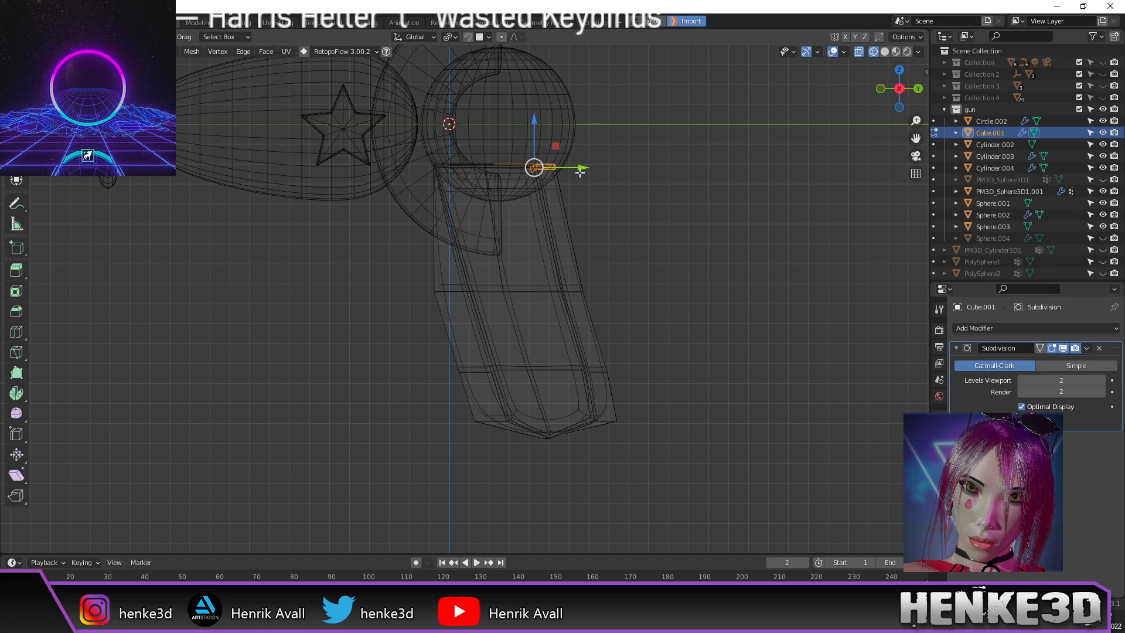
{"action": "left_click_drag", "start_coordinate": [579, 166], "coordinate": [558, 168]}
{"action": "key", "text": "z"}
{"action": "left_click", "coordinate": [799, 250]}
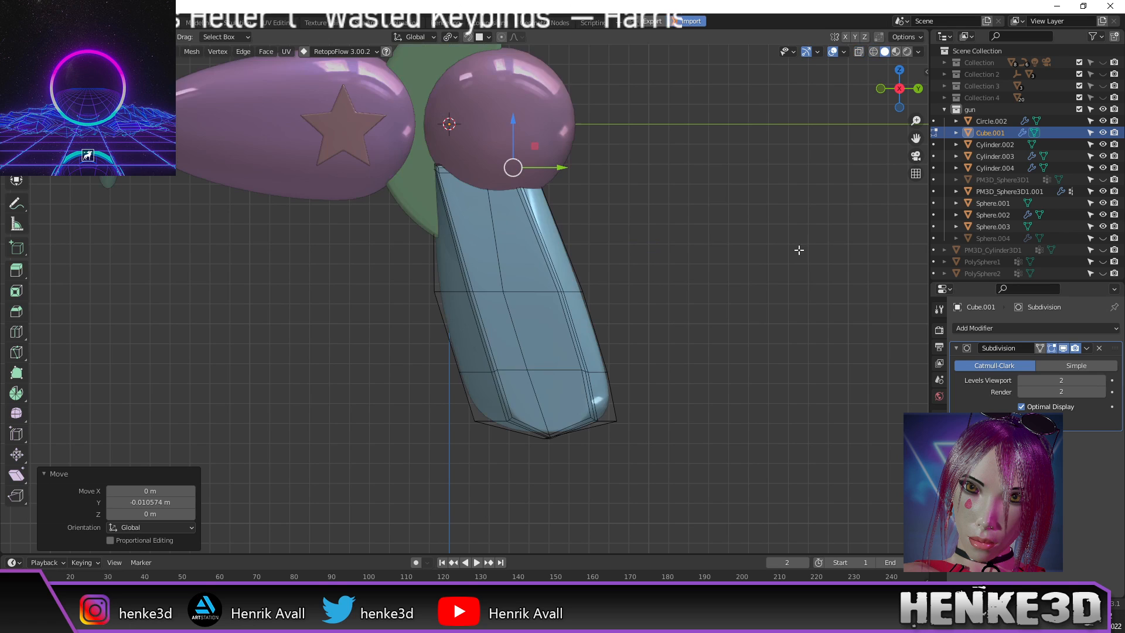
Step: Check the gun from the front, then scale the grip's top part along Y
{"action": "scroll", "coordinate": [668, 292], "scroll_direction": "down", "scroll_amount": 1}
{"action": "key", "text": "Tab"}
{"action": "left_click", "coordinate": [662, 311]}
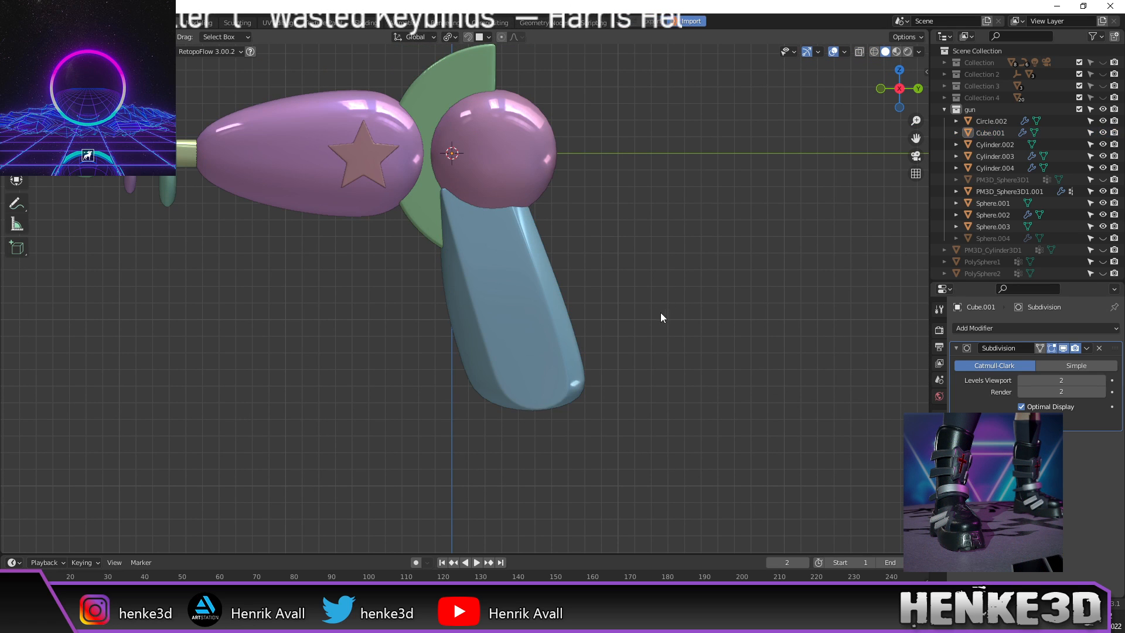
{"action": "middle_click_drag", "start_coordinate": [626, 311], "coordinate": [633, 331], "text": "shift"}
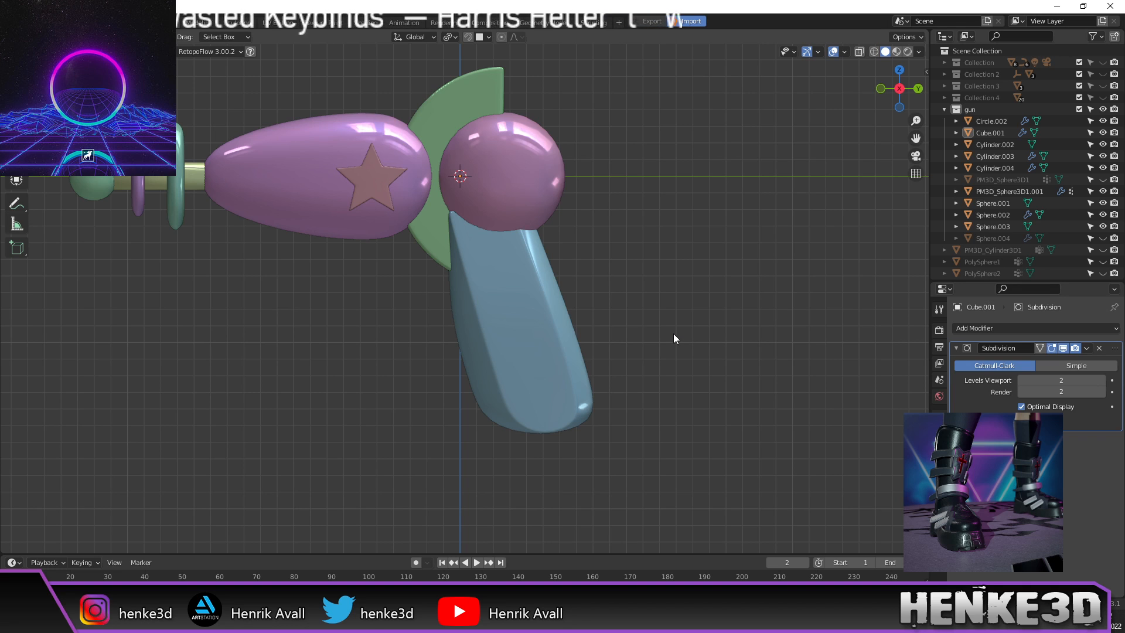
{"action": "middle_click_drag", "start_coordinate": [674, 338], "coordinate": [557, 346]}
{"action": "scroll", "coordinate": [488, 344], "scroll_direction": "up", "scroll_amount": 1}
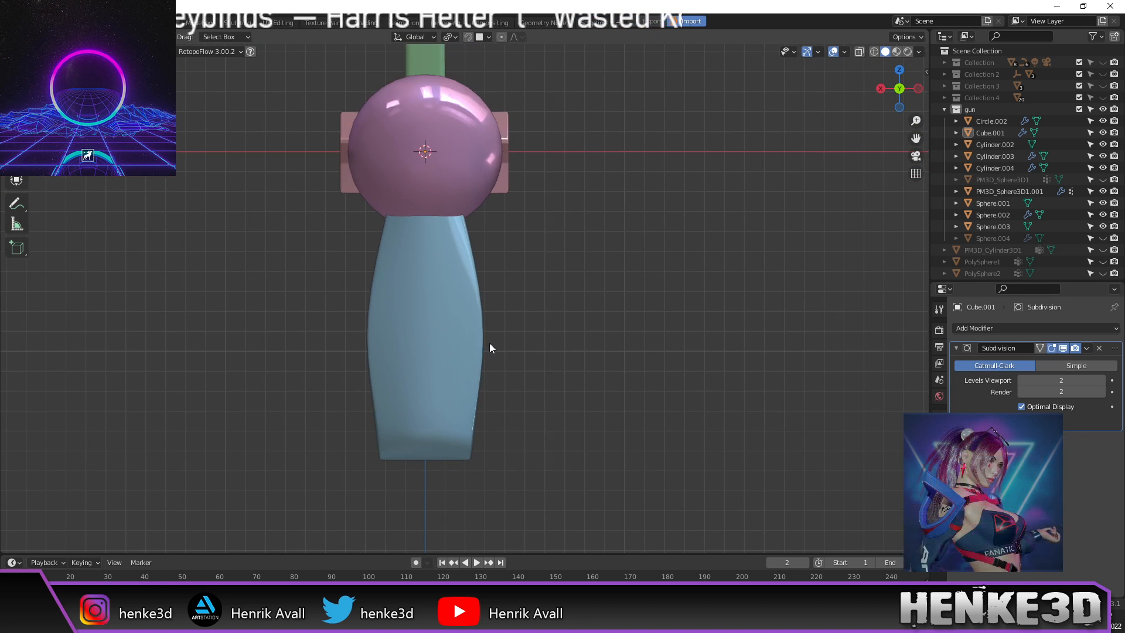
{"action": "key", "text": "Tab"}
{"action": "left_click_drag", "start_coordinate": [308, 155], "coordinate": [551, 242]}
{"action": "key", "text": "s"}
{"action": "key", "text": "y"}
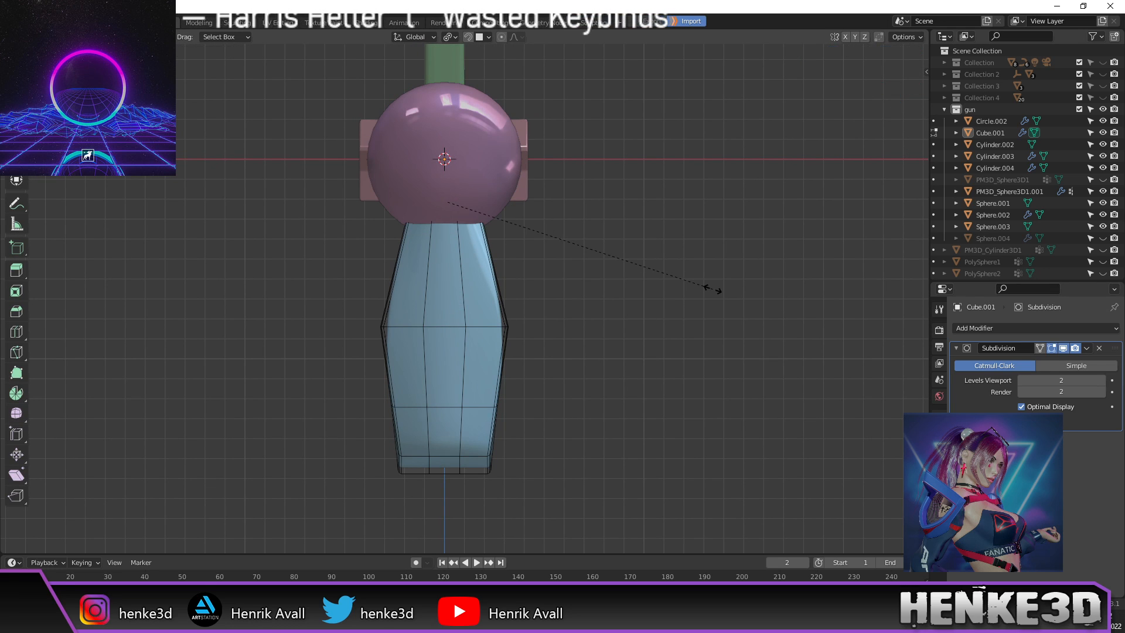
{"action": "left_click", "coordinate": [662, 284]}
Step: Move the whole grip along Y so its top sits under the barrel-sphere joint
{"action": "middle_click_drag", "start_coordinate": [586, 300], "coordinate": [711, 305]}
{"action": "key", "text": "a"}
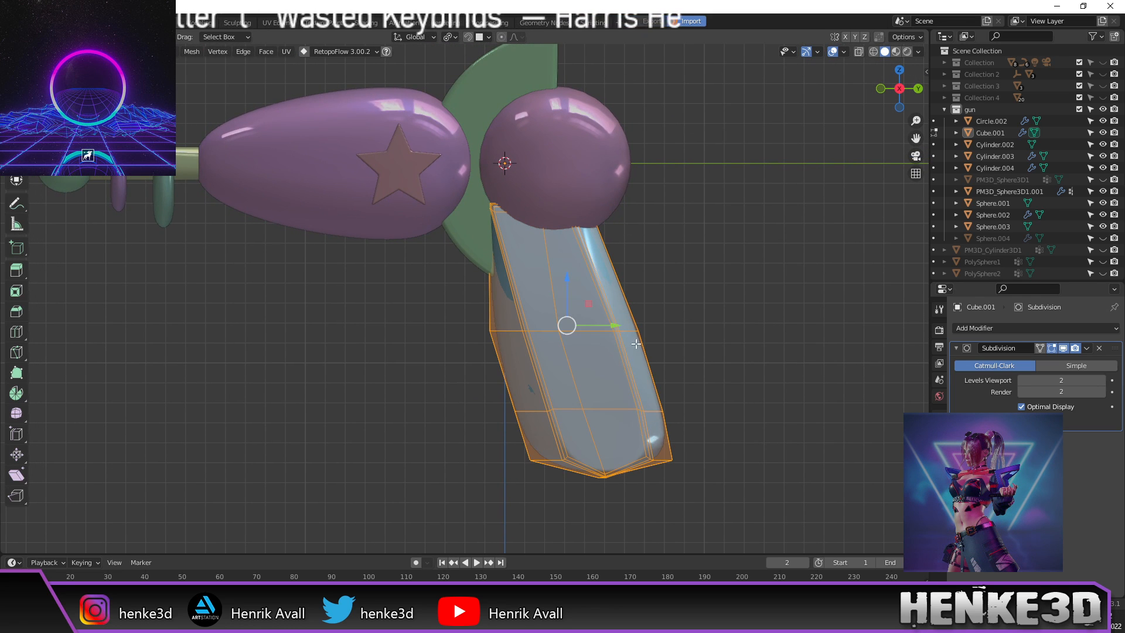
{"action": "key", "text": "g"}
{"action": "key", "text": "y"}
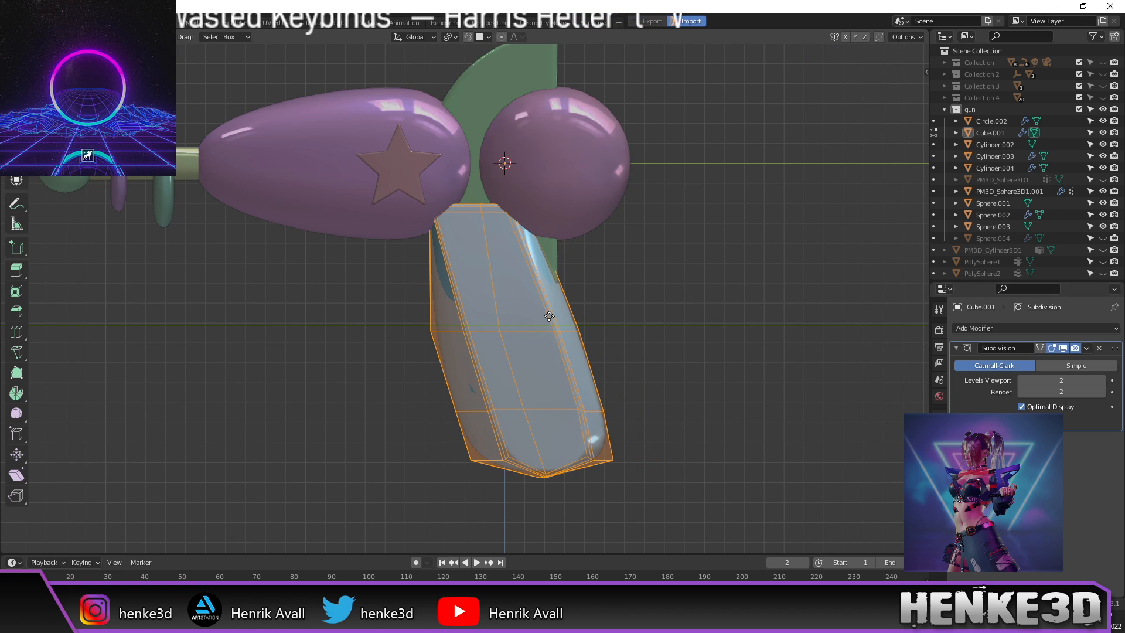
{"action": "left_click", "coordinate": [549, 316]}
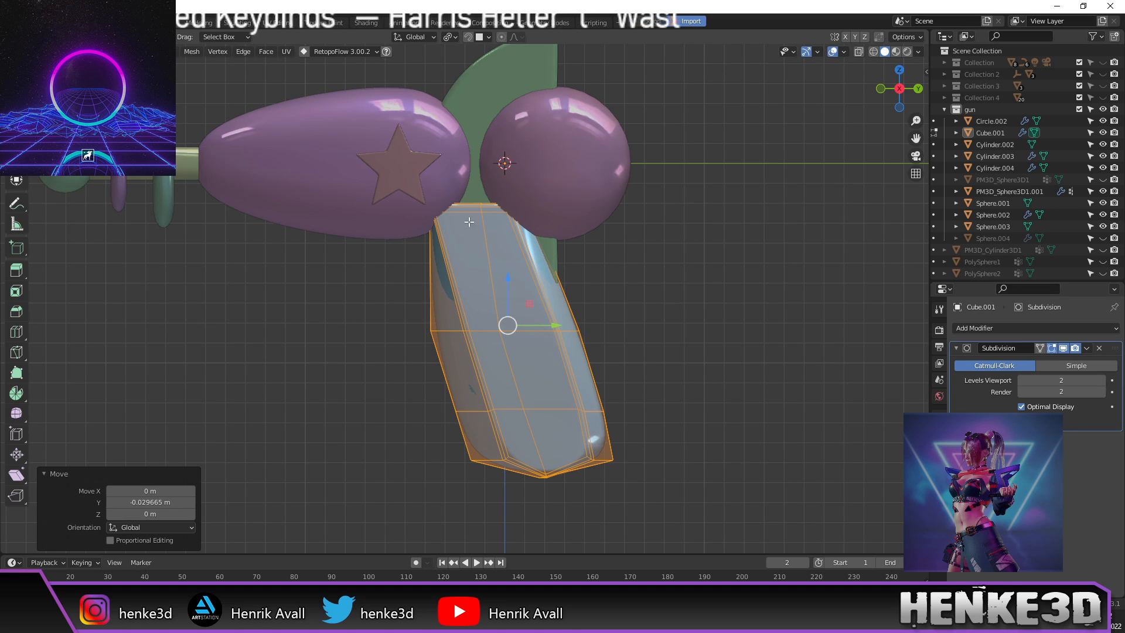
Step: Add an edge loop near the grip's top, trying and then undoing a raise of the top faces
{"action": "key", "text": "ctrl+r"}
{"action": "left_click", "coordinate": [487, 265]}
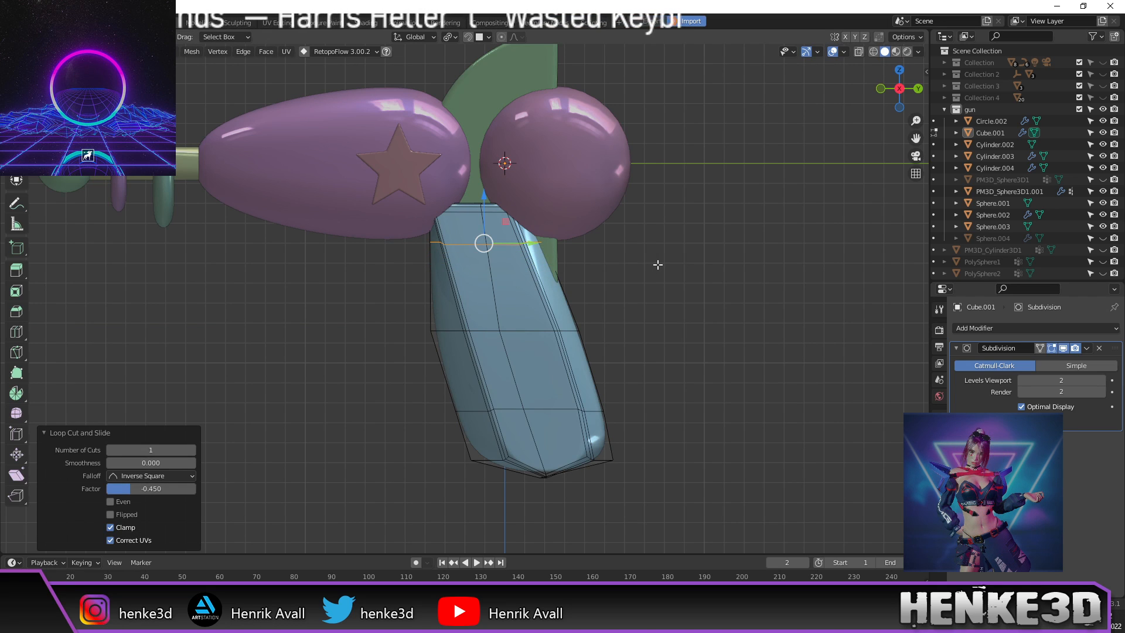
{"action": "key", "text": "z"}
{"action": "left_click", "coordinate": [485, 247]}
{"action": "left_click_drag", "start_coordinate": [381, 176], "coordinate": [562, 233]}
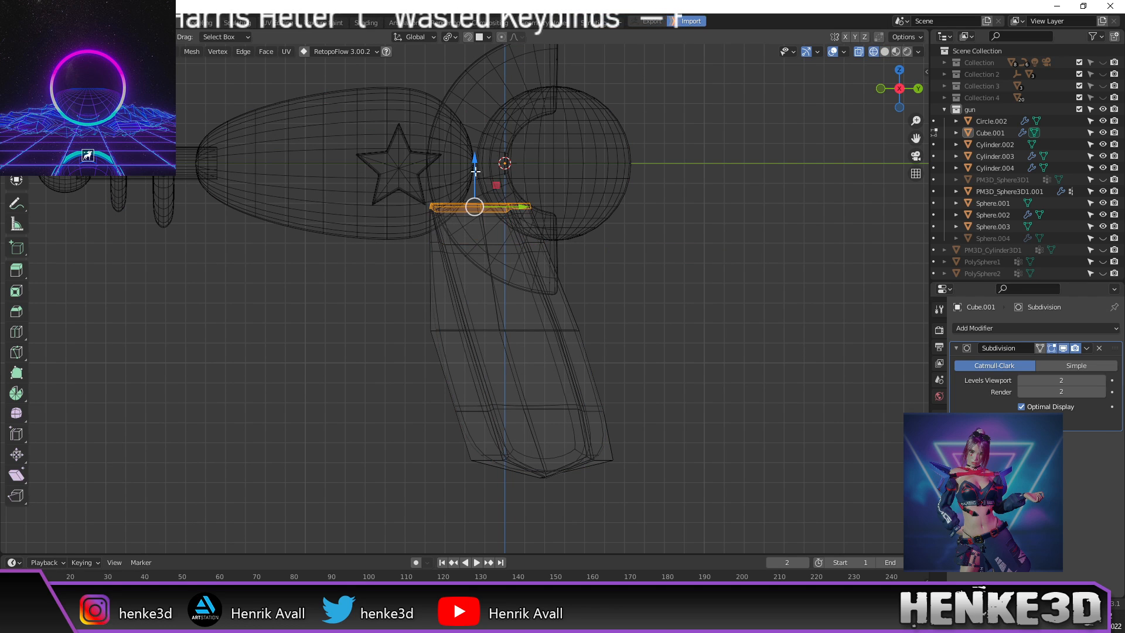
{"action": "key", "text": "g"}
{"action": "key", "text": "z"}
{"action": "left_click", "coordinate": [477, 125]}
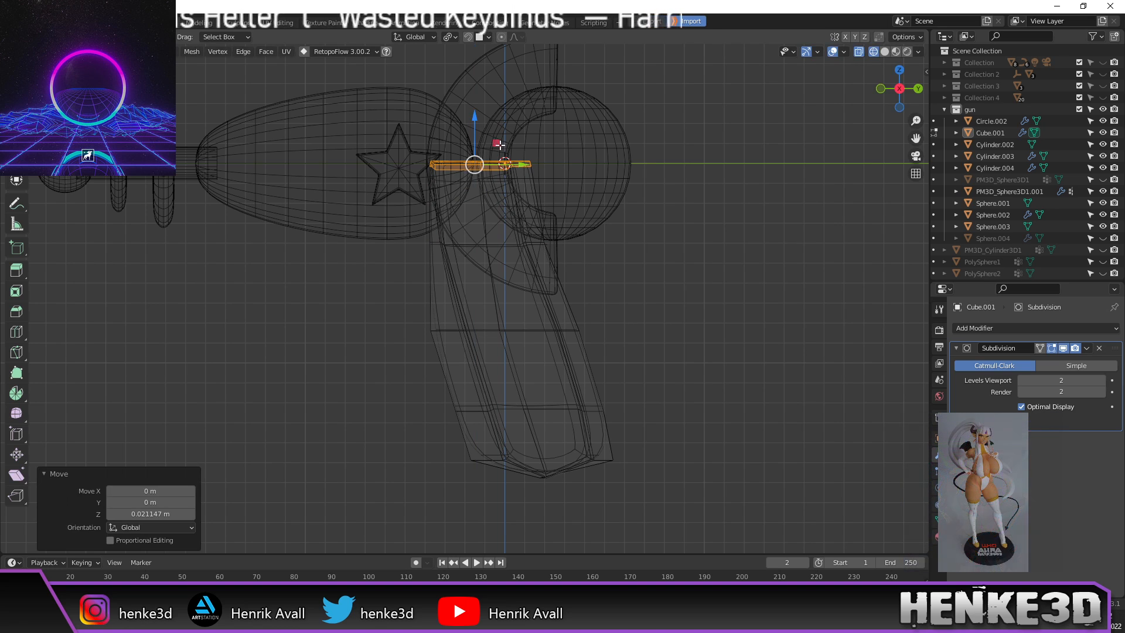
{"action": "key", "text": "z"}
{"action": "left_click", "coordinate": [741, 227]}
{"action": "mouse_move", "coordinate": [663, 243]}
{"action": "middle_mouse_down"}
{"action": "mouse_move", "coordinate": [691, 254]}
{"action": "mouse_move", "coordinate": [681, 304]}
{"action": "mouse_move", "coordinate": [822, 293]}
{"action": "middle_mouse_up"}
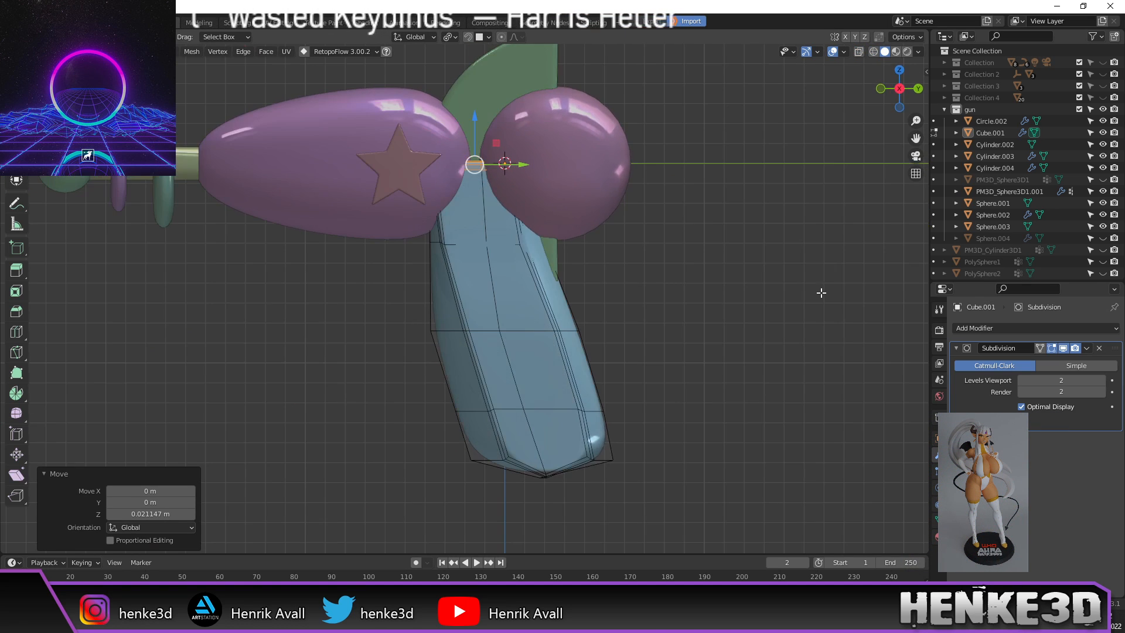
{"action": "key", "text": "ctrl+z"}
Step: In front view, narrow the grip's lower faces to 0.8 along X
{"action": "middle_click_drag", "start_coordinate": [649, 315], "coordinate": [769, 306]}
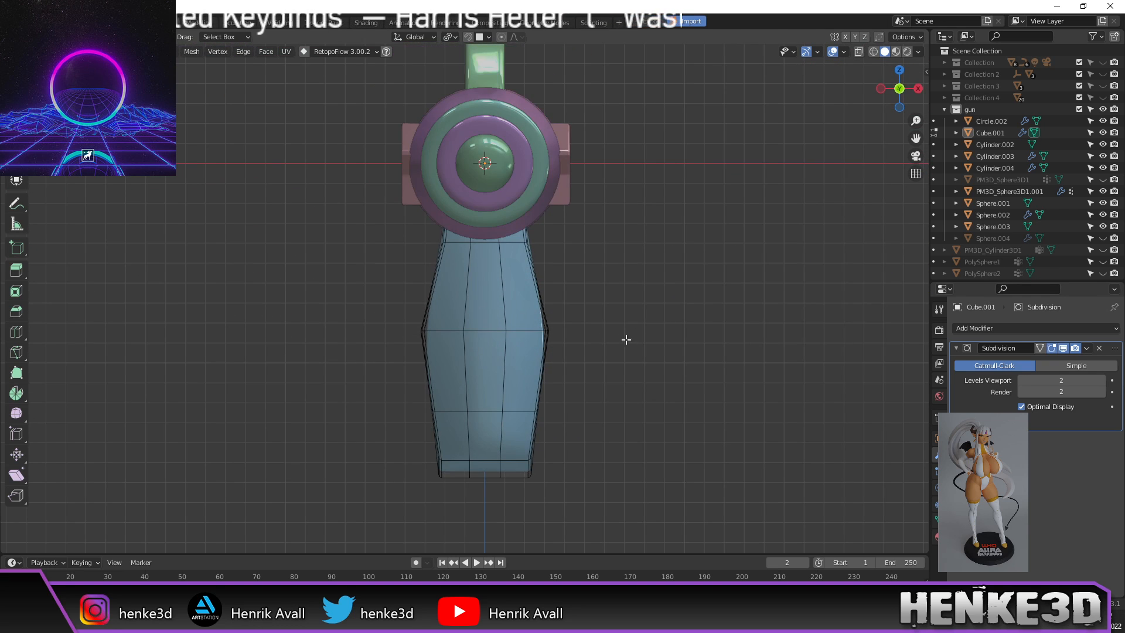
{"action": "middle_click_drag", "start_coordinate": [620, 350], "coordinate": [627, 306], "text": "shift"}
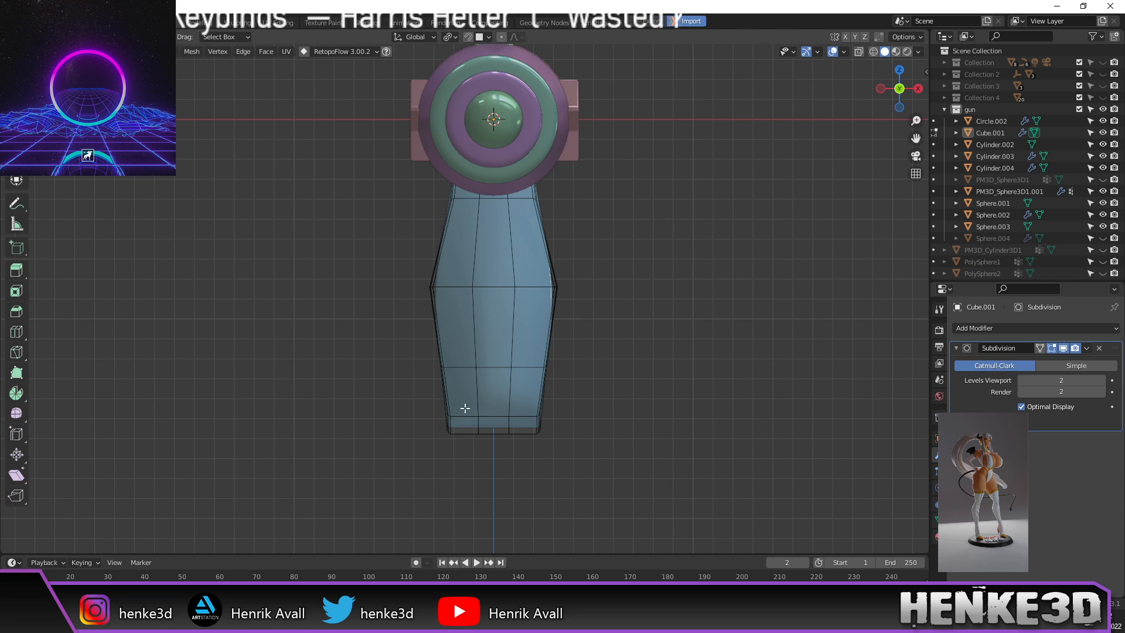
{"action": "left_click_drag", "start_coordinate": [382, 253], "coordinate": [626, 479]}
{"action": "key", "text": "z"}
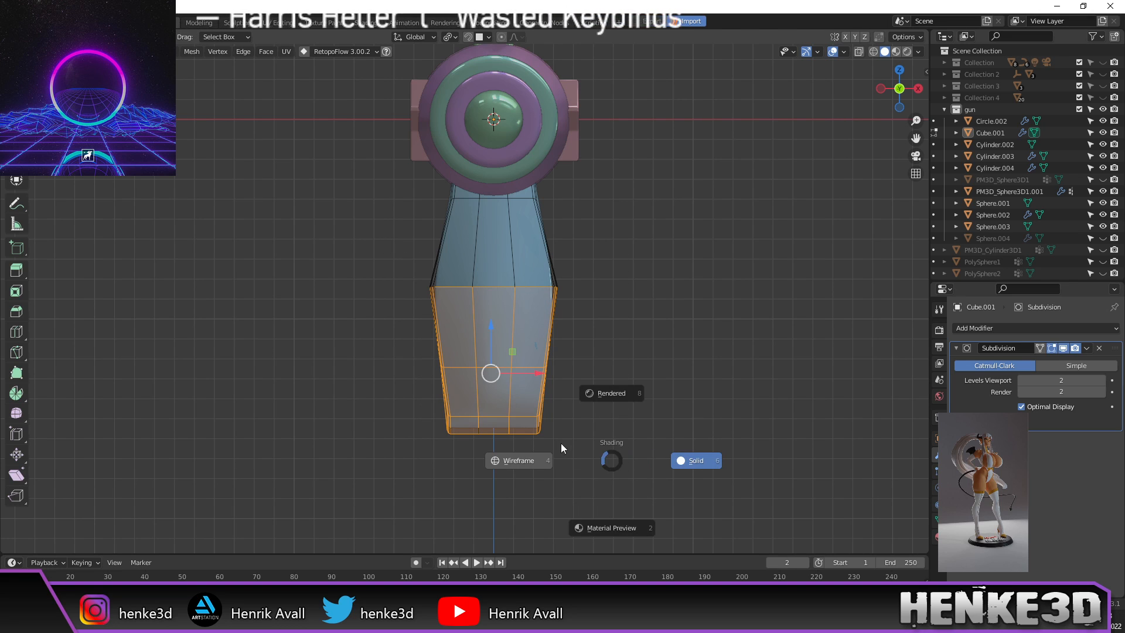
{"action": "left_click", "coordinate": [550, 462]}
{"action": "mouse_move", "coordinate": [342, 235]}
{"action": "left_mouse_down"}
{"action": "mouse_move", "coordinate": [668, 442]}
{"action": "mouse_move", "coordinate": [667, 516]}
{"action": "left_mouse_up"}
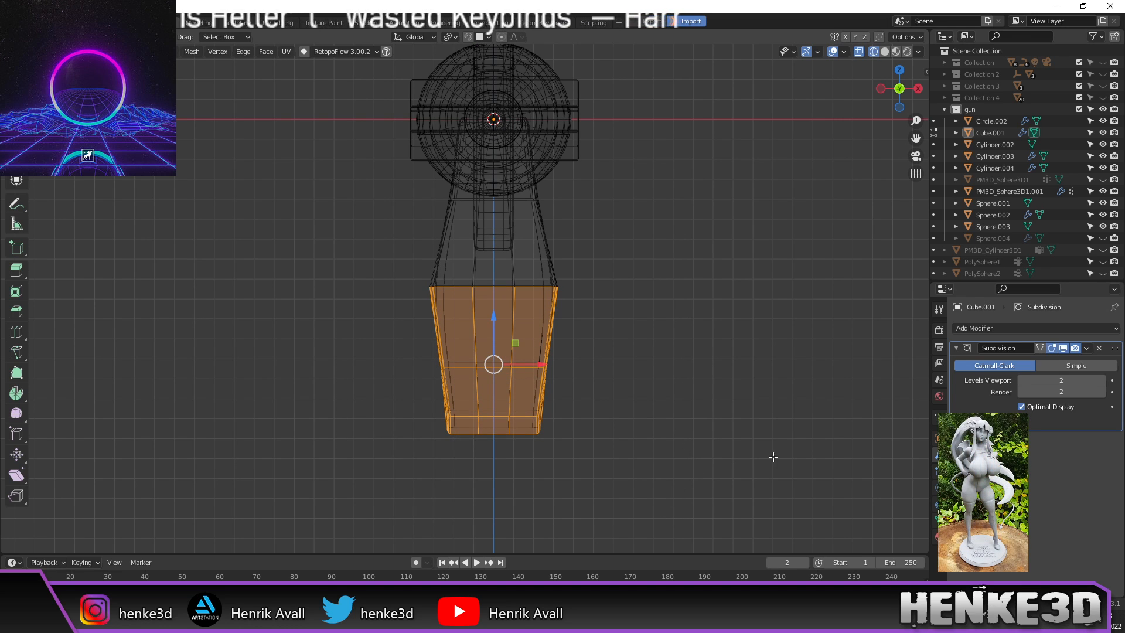
{"action": "key", "text": "s"}
{"action": "key", "text": "x"}
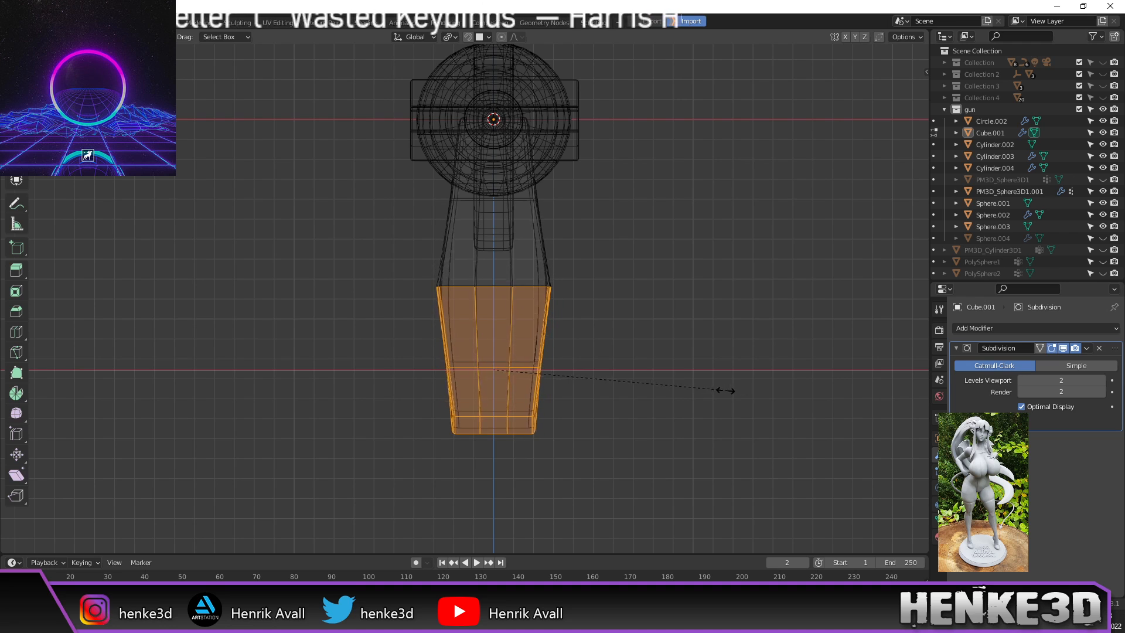
{"action": "left_click", "coordinate": [703, 390]}
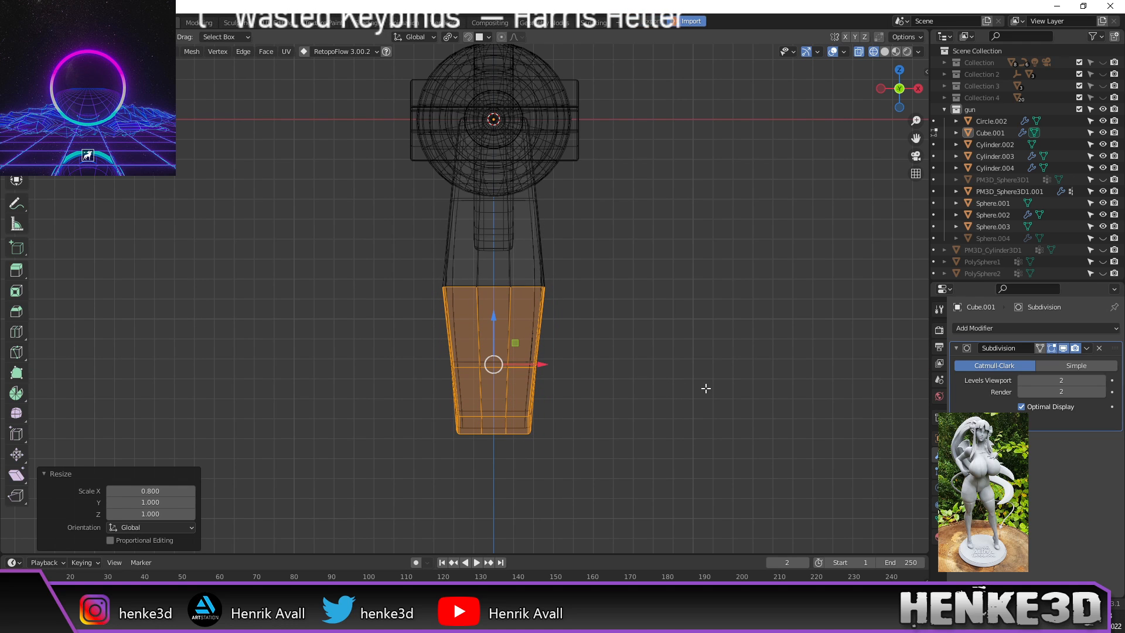
{"action": "key", "text": "Tab"}
{"action": "left_click", "coordinate": [701, 386]}
{"action": "middle_click_drag", "start_coordinate": [700, 387], "coordinate": [571, 386]}
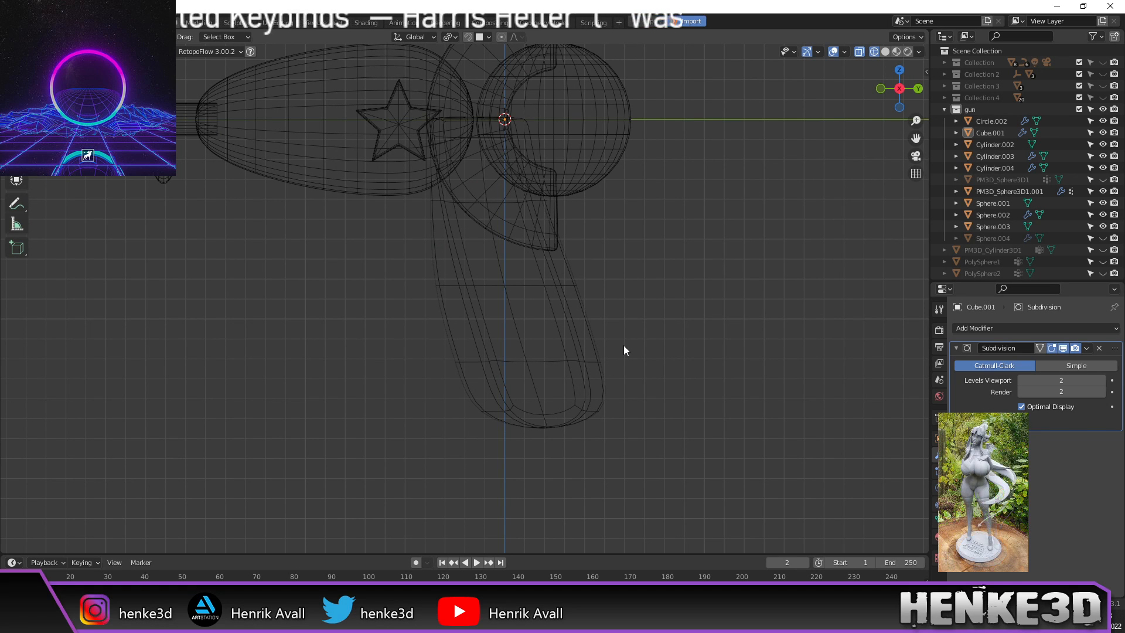
Step: Switch the viewport to solid shading and orbit back to the gun's side view
{"action": "key", "text": "z"}
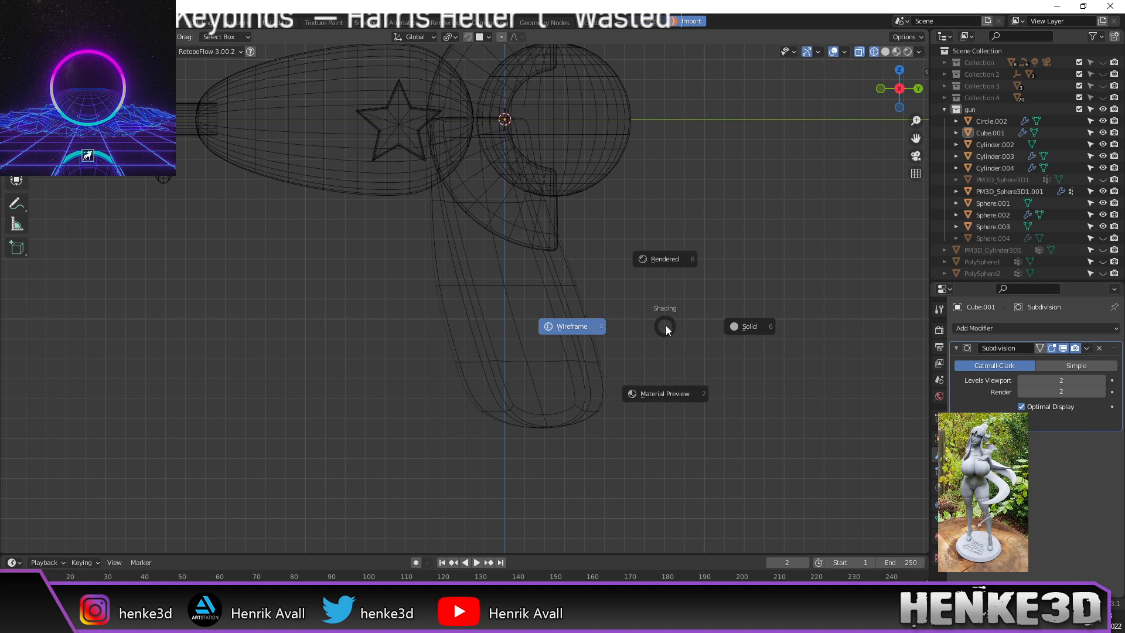
{"action": "left_click", "coordinate": [755, 324]}
{"action": "middle_click_drag", "start_coordinate": [736, 327], "coordinate": [615, 292]}
{"action": "scroll", "coordinate": [650, 332], "scroll_direction": "up", "scroll_amount": 1}
{"action": "scroll", "coordinate": [638, 328], "scroll_direction": "up", "scroll_amount": 1}
{"action": "scroll", "coordinate": [631, 325], "scroll_direction": "down", "scroll_amount": 1}
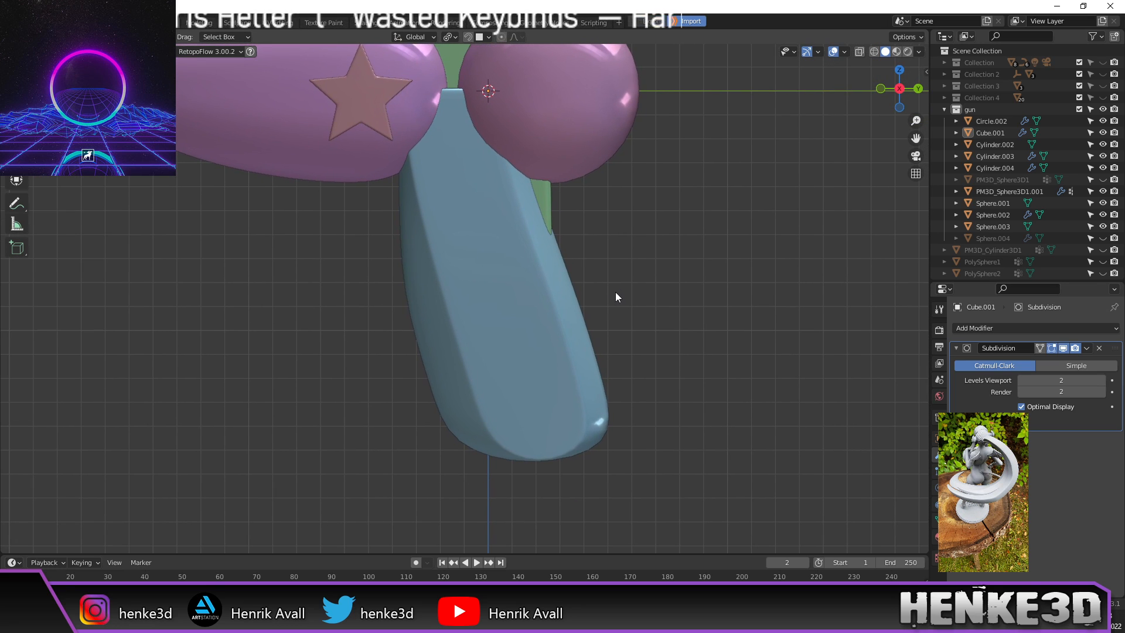
Step: Resize the entire grip mesh in edit mode, then orbit round to the gun's opposite side
{"action": "key", "text": "Tab"}
{"action": "key", "text": "a"}
{"action": "scroll", "coordinate": [684, 342], "scroll_direction": "down", "scroll_amount": 2}
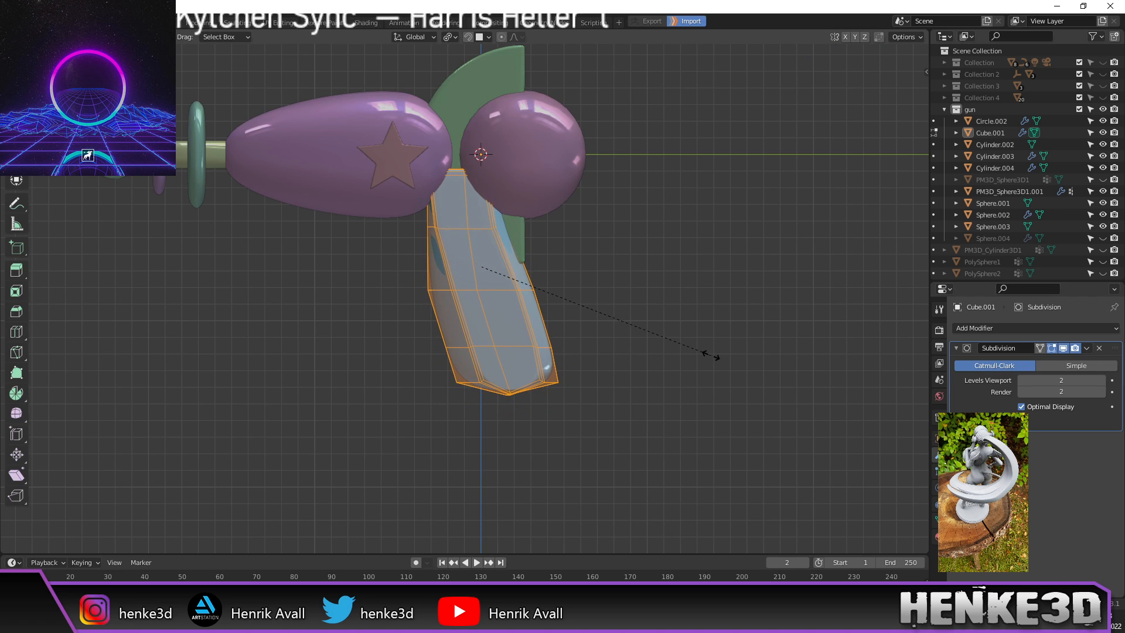
{"action": "left_click", "coordinate": [703, 353]}
{"action": "key", "text": "Tab"}
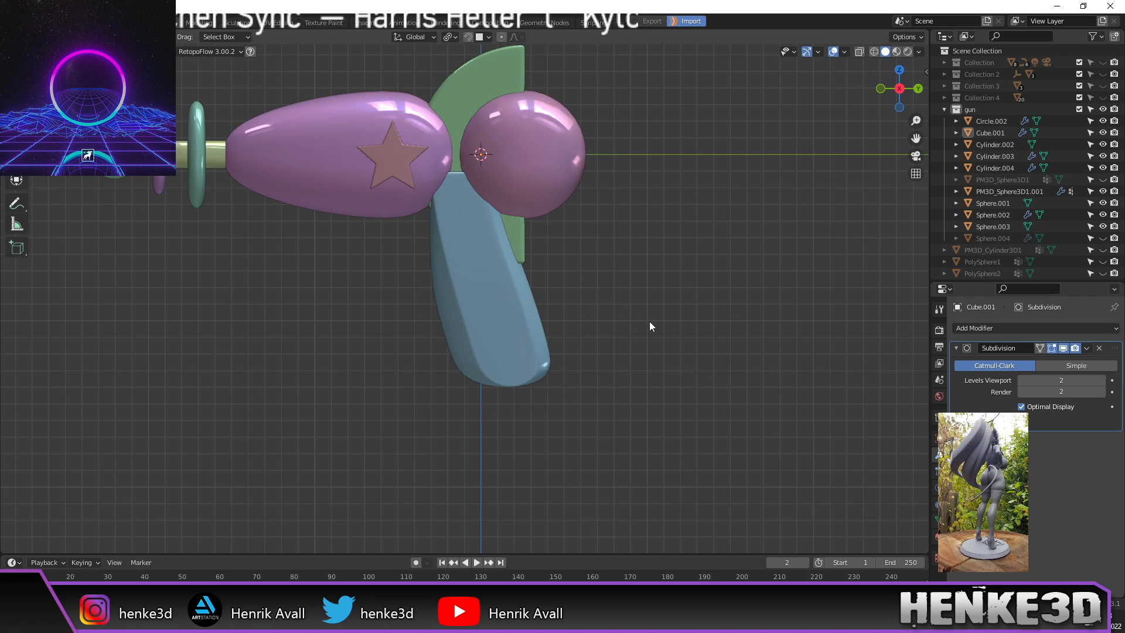
{"action": "middle_click_drag", "start_coordinate": [649, 321], "coordinate": [642, 333], "text": "shift"}
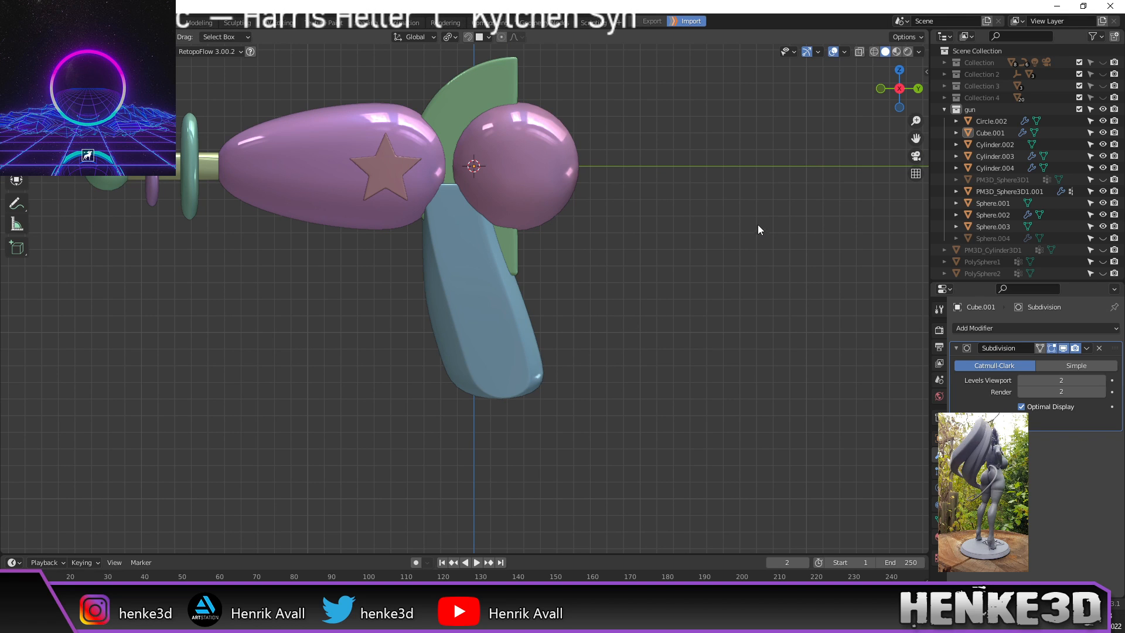
{"action": "middle_click_drag", "start_coordinate": [764, 212], "coordinate": [607, 317]}
Step: Unhide the beige PM3D_Sphere3D1 mesh, select it, and hide it again with H
{"action": "scroll", "coordinate": [604, 307], "scroll_direction": "up", "scroll_amount": 1}
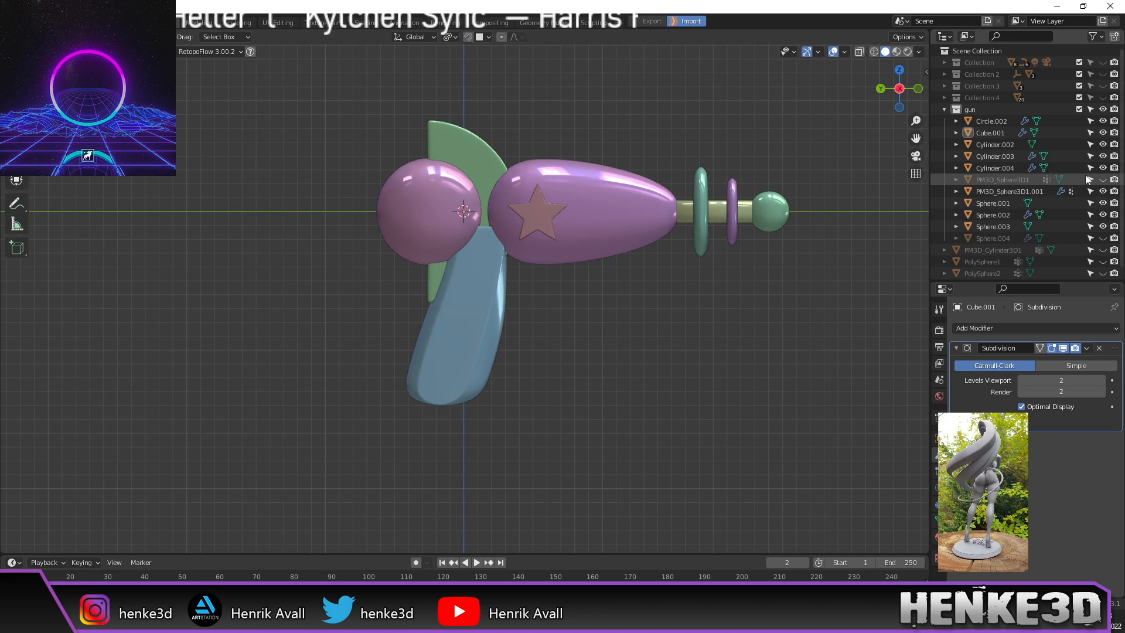
{"action": "left_click", "coordinate": [1103, 180]}
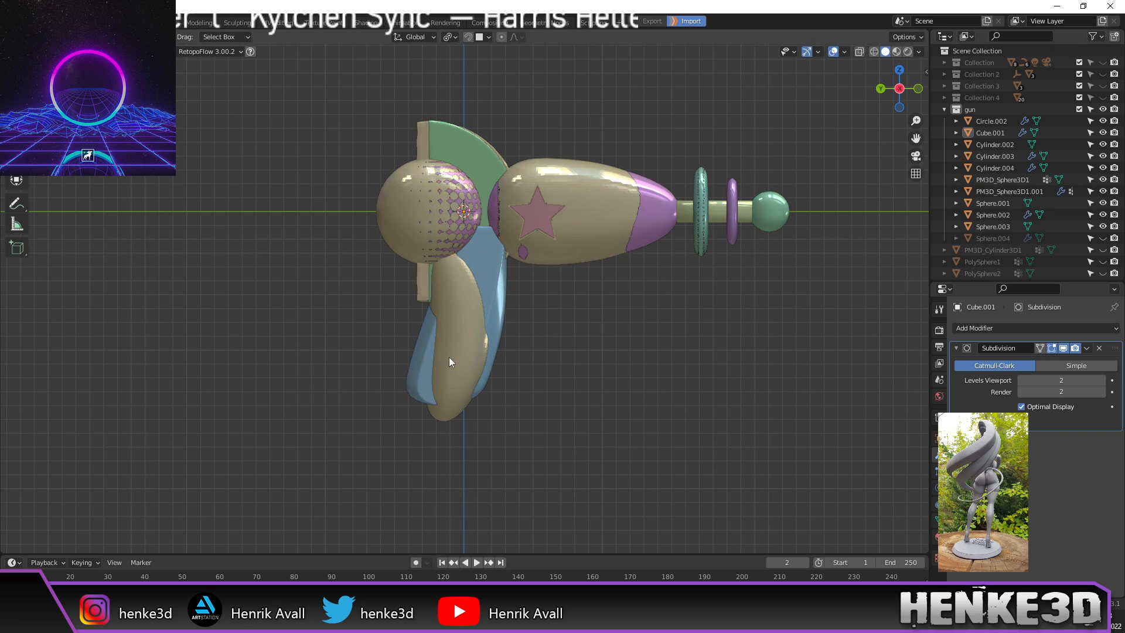
{"action": "scroll", "coordinate": [515, 328], "scroll_direction": "up", "scroll_amount": 1}
{"action": "left_click", "coordinate": [445, 316]}
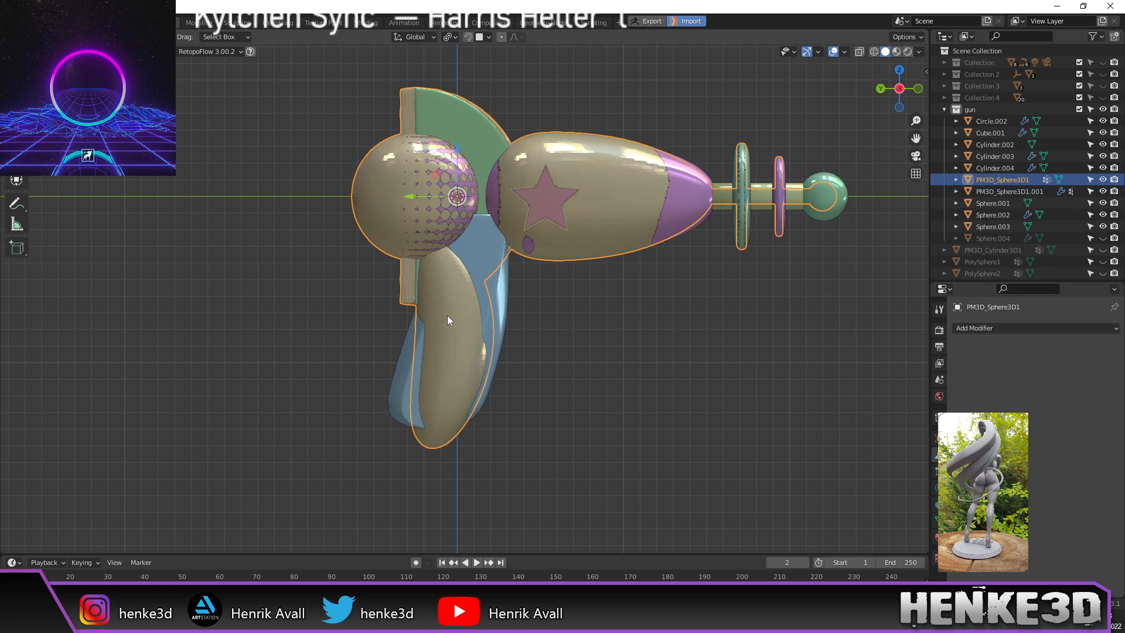
{"action": "scroll", "coordinate": [436, 343], "scroll_direction": "up", "scroll_amount": 1}
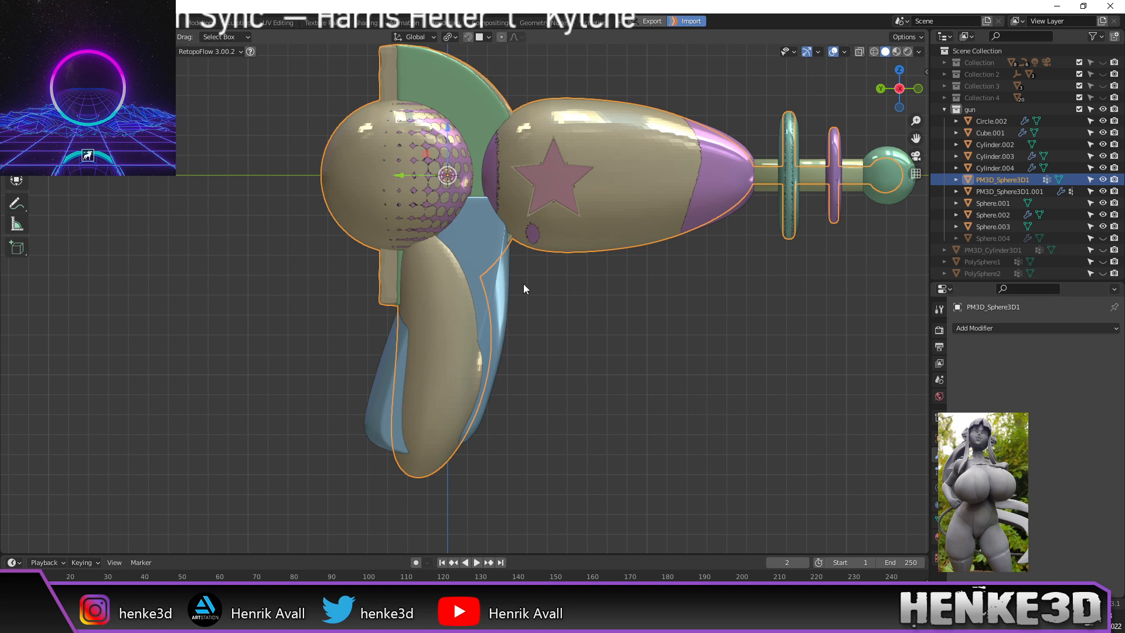
{"action": "scroll", "coordinate": [497, 318], "scroll_direction": "down", "scroll_amount": 2}
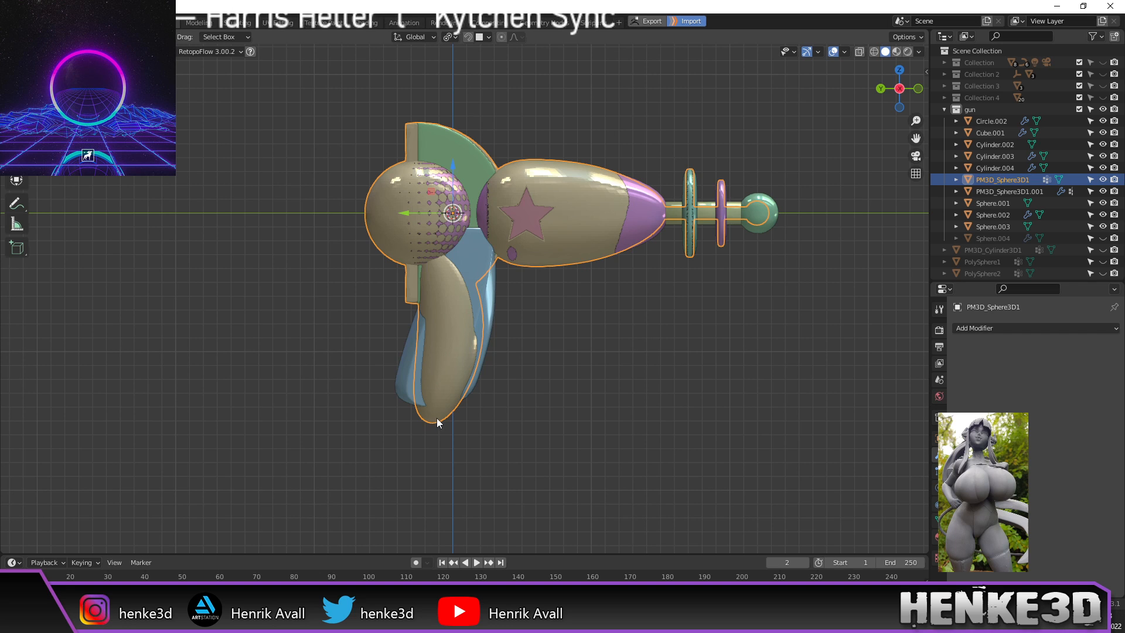
{"action": "key", "text": "h"}
{"action": "scroll", "coordinate": [631, 297], "scroll_direction": "up", "scroll_amount": 3}
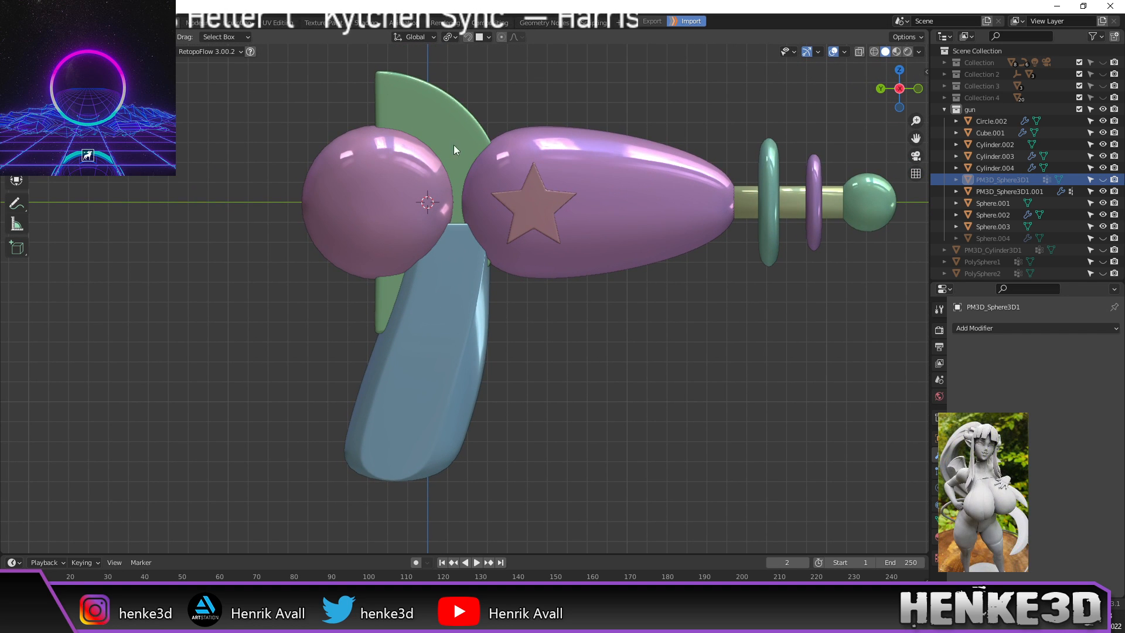
Step: Box-select the rear sphere, fin and grip, and bring up the MatCap choices
{"action": "left_click_drag", "start_coordinate": [275, 108], "coordinate": [406, 249]}
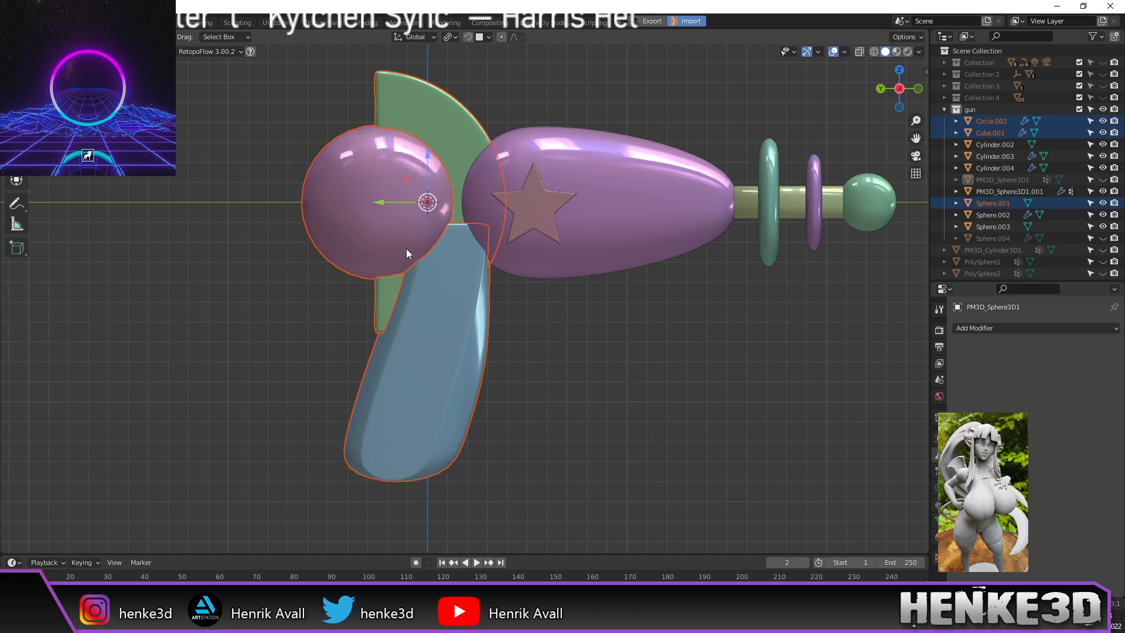
{"action": "scroll", "coordinate": [516, 273], "scroll_direction": "down", "scroll_amount": 2}
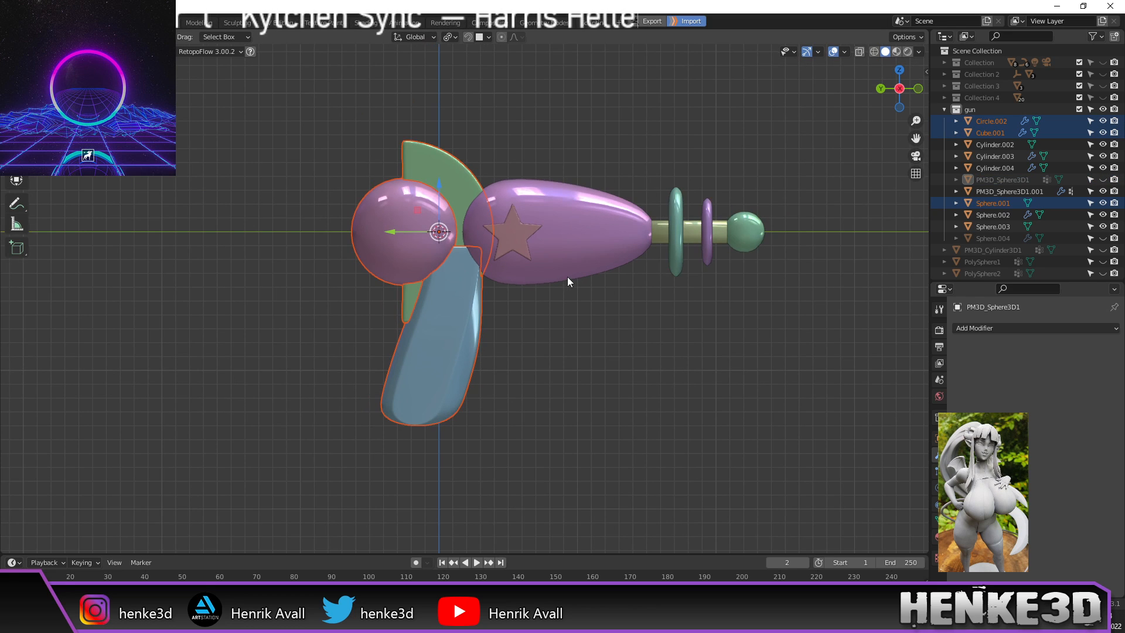
{"action": "left_click", "coordinate": [919, 52]}
{"action": "left_click", "coordinate": [909, 136]}
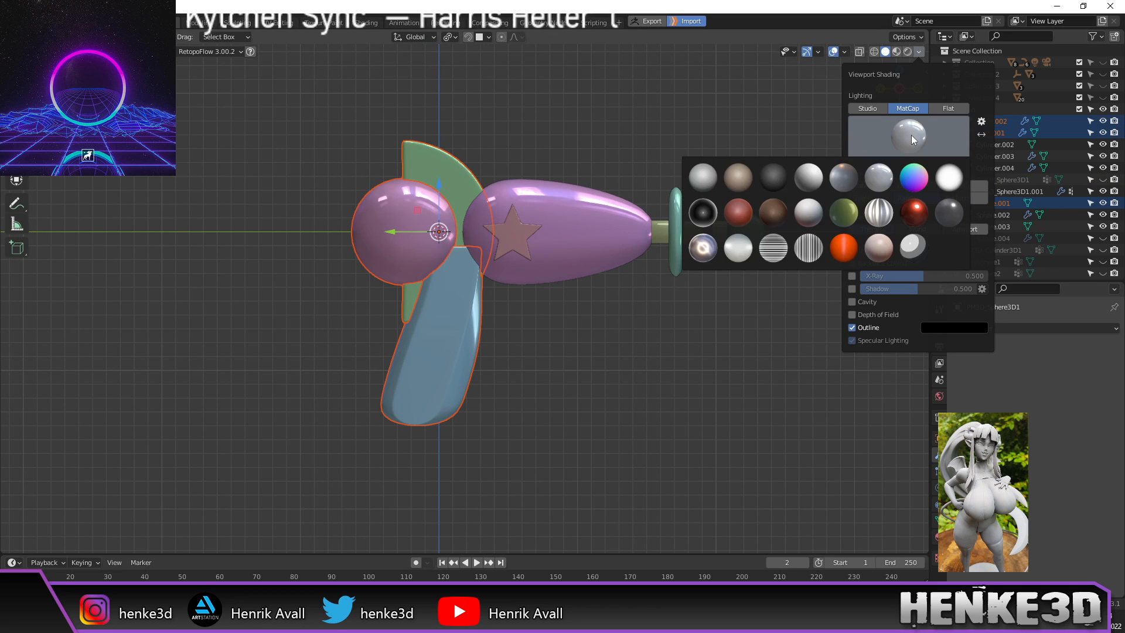
Step: Apply the beige matcap, then try another matcap on the gun
{"action": "left_click", "coordinate": [741, 178]}
{"action": "left_click", "coordinate": [900, 129]}
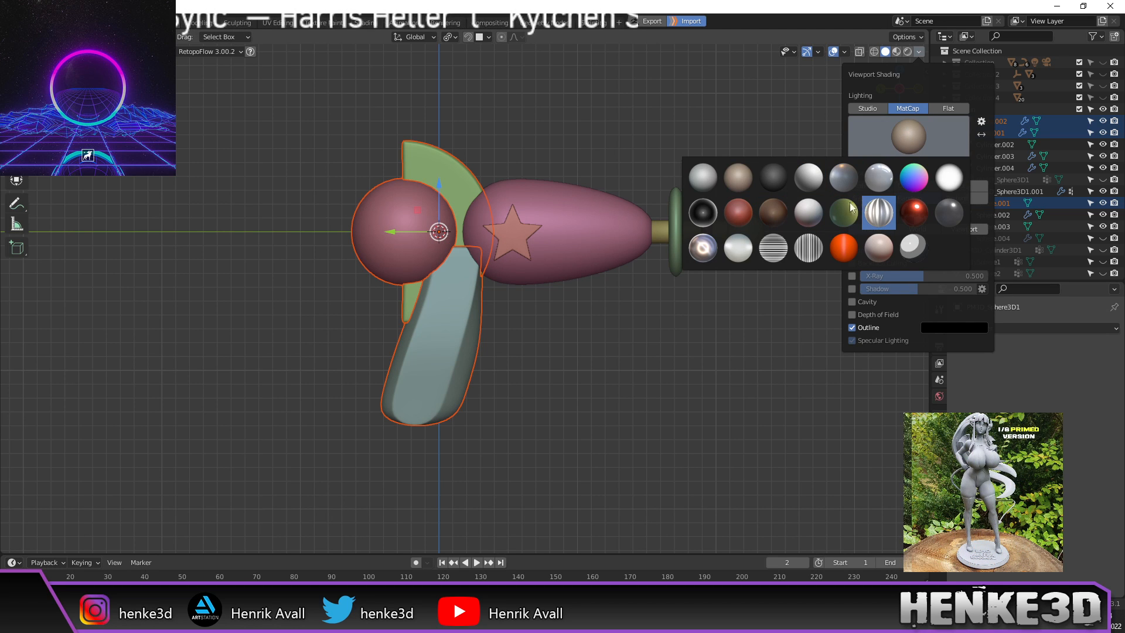
{"action": "left_click", "coordinate": [840, 232]}
{"action": "middle_click_drag", "start_coordinate": [757, 301], "coordinate": [712, 315]}
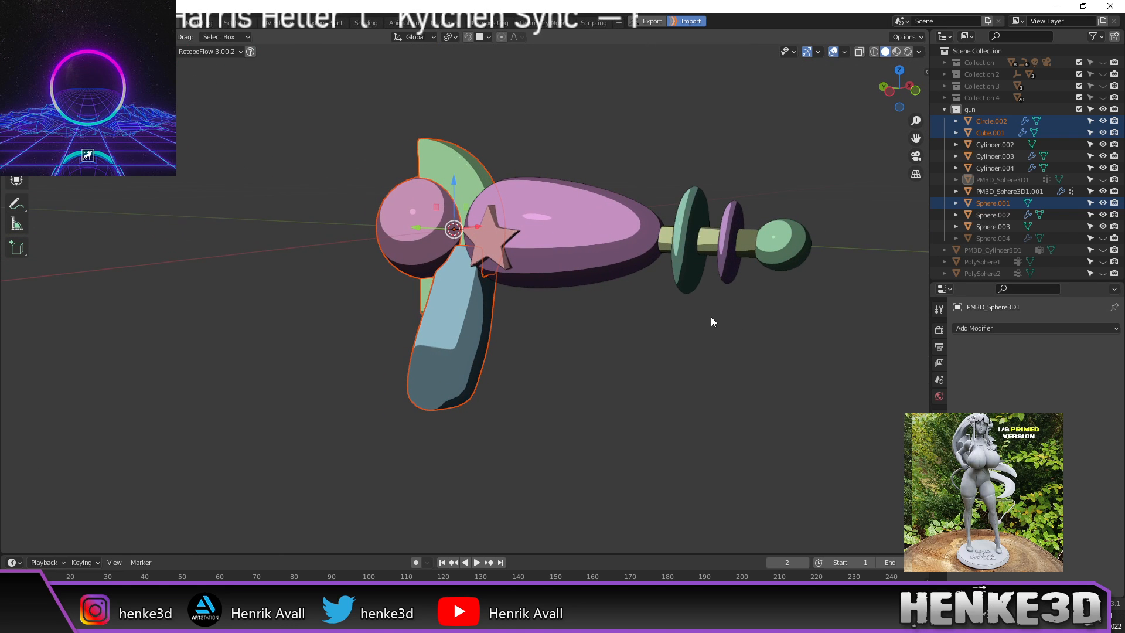
Step: Switch the matcap to the rainbow normal one, then the shiny red one
{"action": "left_click", "coordinate": [919, 51]}
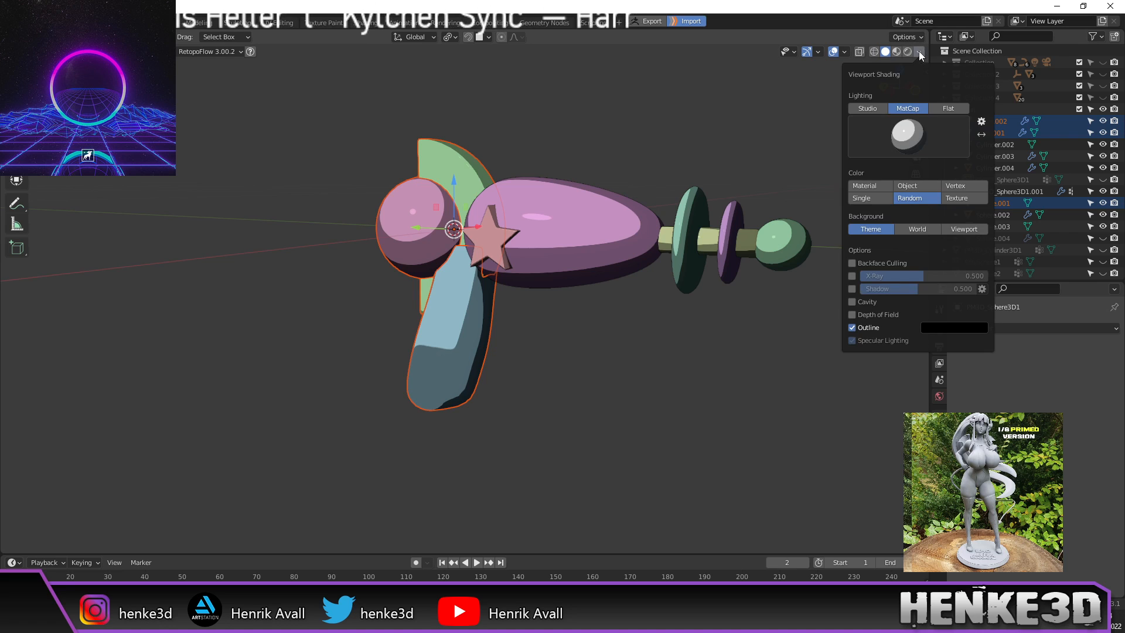
{"action": "left_click", "coordinate": [910, 134]}
{"action": "left_click", "coordinate": [918, 179]}
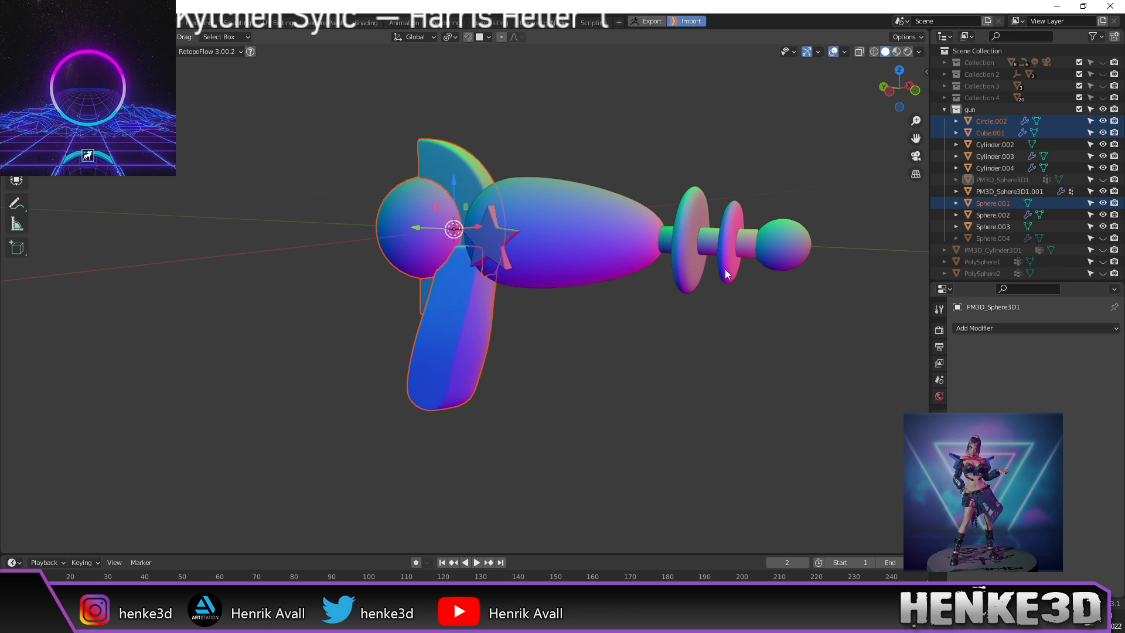
{"action": "left_click", "coordinate": [919, 52]}
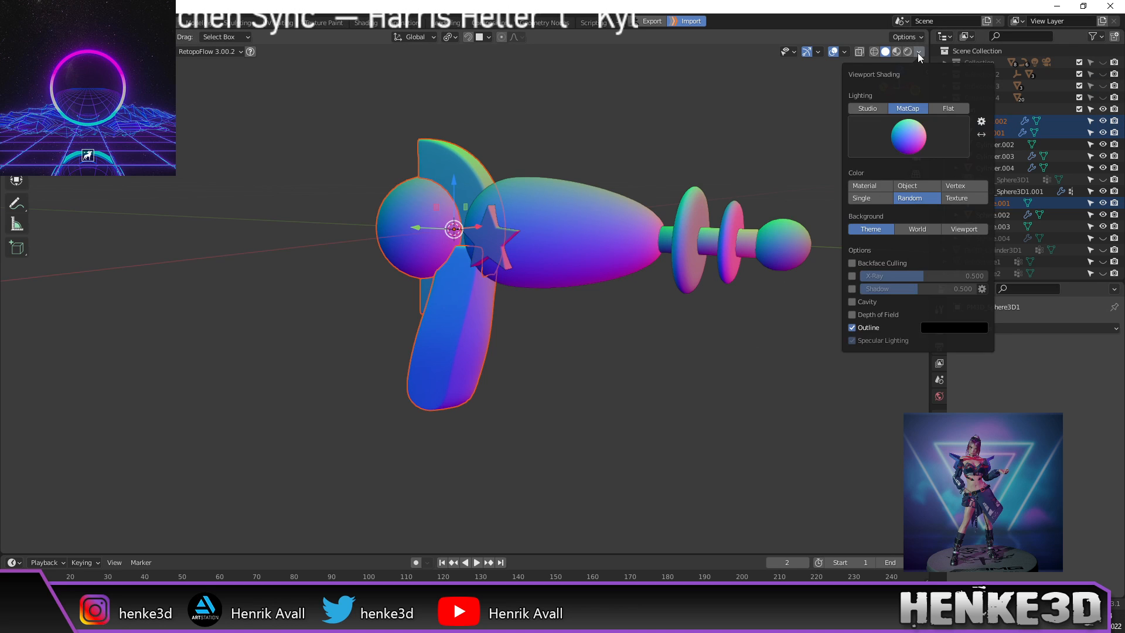
{"action": "left_click", "coordinate": [912, 139]}
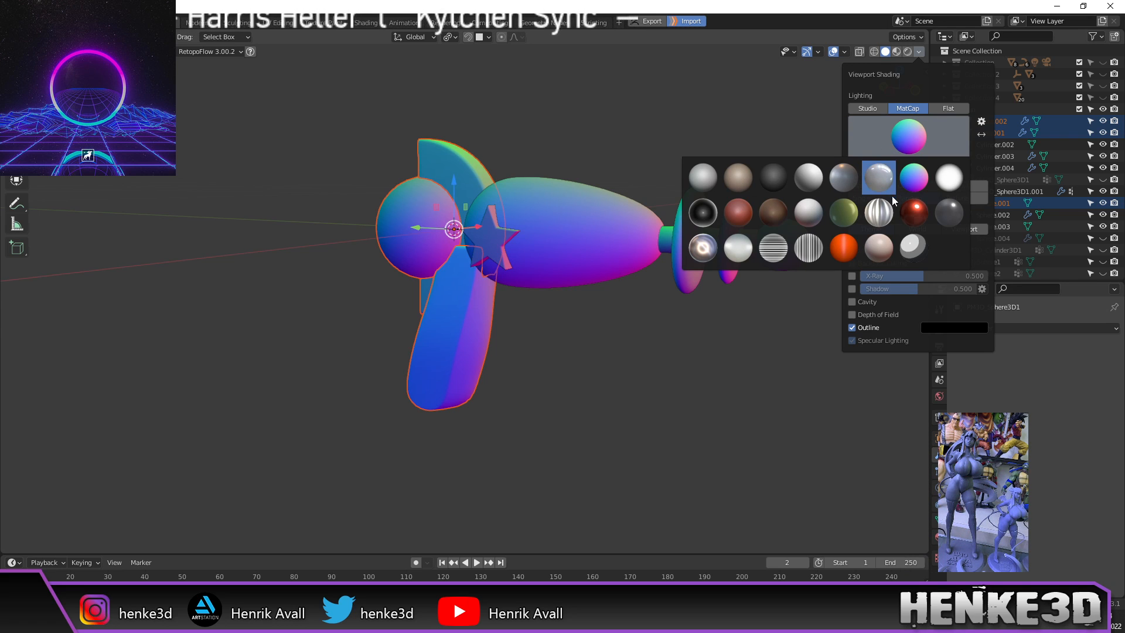
{"action": "left_click", "coordinate": [912, 213]}
{"action": "mouse_move", "coordinate": [785, 151]}
{"action": "middle_mouse_down"}
{"action": "mouse_move", "coordinate": [809, 156]}
{"action": "mouse_move", "coordinate": [800, 157]}
{"action": "middle_mouse_up"}
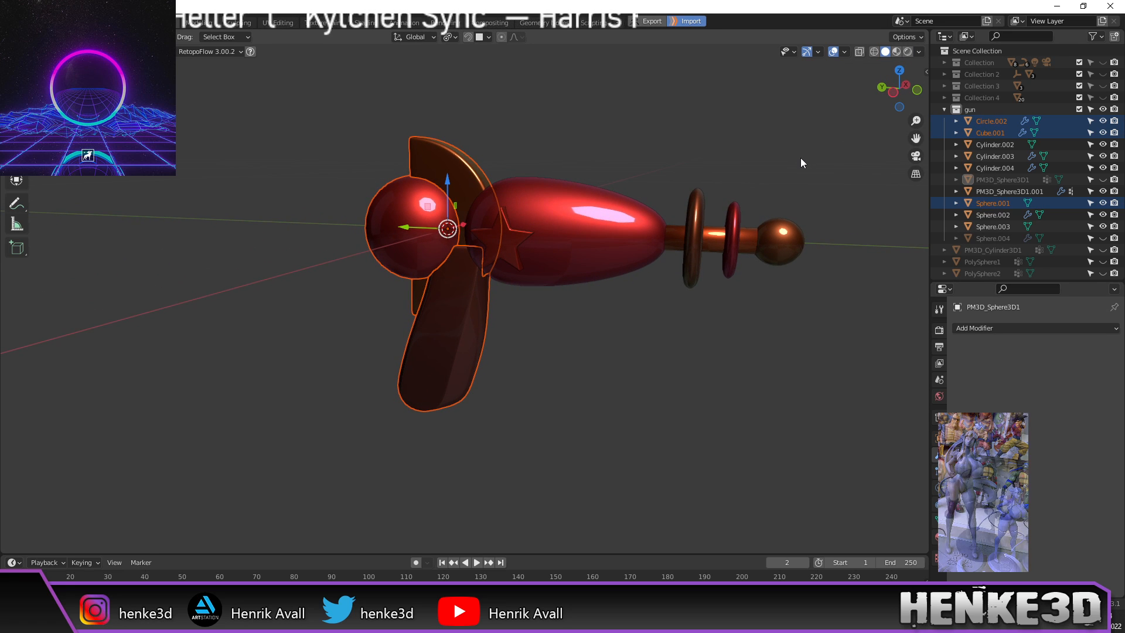
Step: Try the green matcap, then the horizontal-stripe matcap
{"action": "left_click", "coordinate": [919, 52]}
{"action": "left_click", "coordinate": [906, 136]}
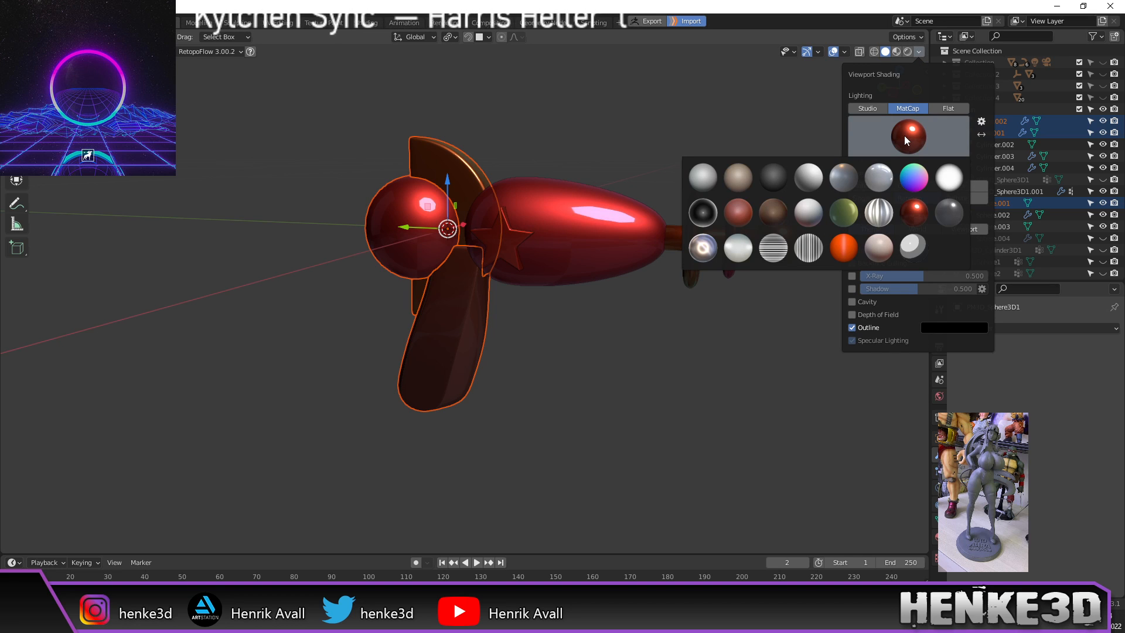
{"action": "left_click", "coordinate": [843, 212]}
{"action": "left_click", "coordinate": [918, 121]}
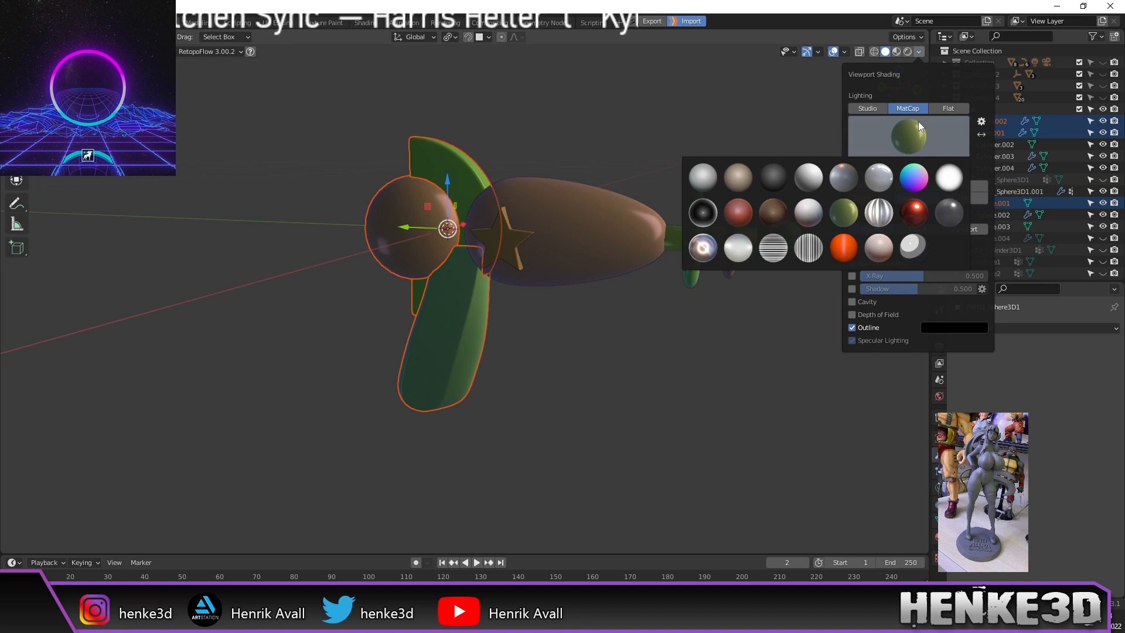
{"action": "left_click", "coordinate": [778, 245]}
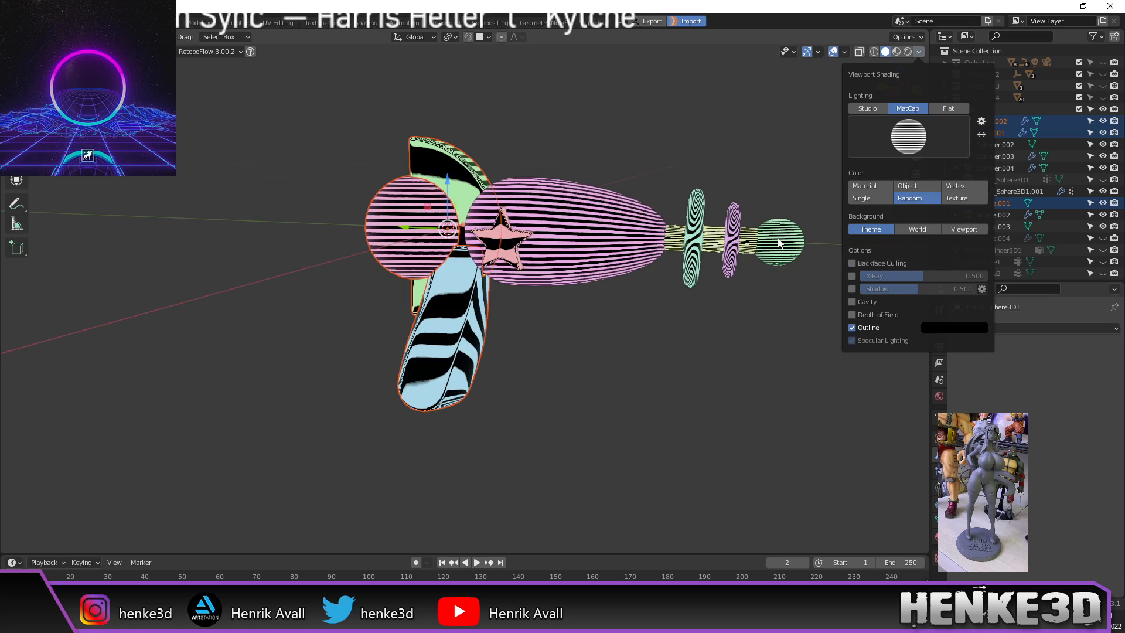
{"action": "mouse_move", "coordinate": [818, 209]}
{"action": "middle_mouse_down"}
{"action": "mouse_move", "coordinate": [759, 183]}
{"action": "mouse_move", "coordinate": [744, 206]}
{"action": "mouse_move", "coordinate": [747, 134]}
{"action": "mouse_move", "coordinate": [756, 188]}
{"action": "mouse_move", "coordinate": [789, 159]}
{"action": "middle_mouse_up"}
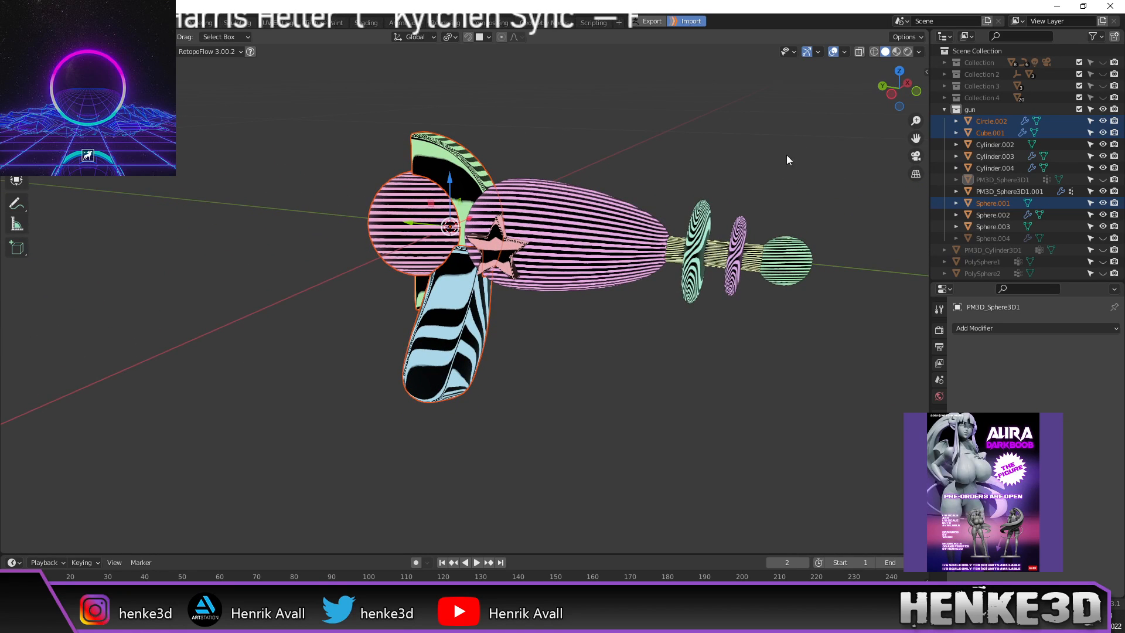
Step: Try the vertical-stripe matcap, then return to the plain grey matcap
{"action": "left_click", "coordinate": [919, 50]}
{"action": "left_click", "coordinate": [901, 134]}
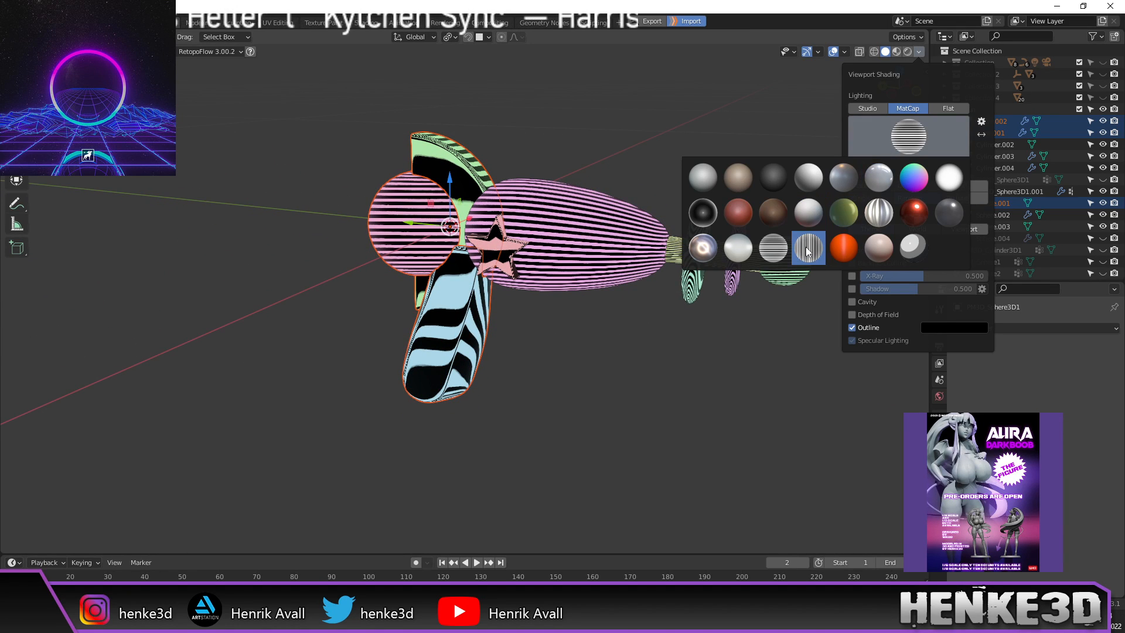
{"action": "left_click", "coordinate": [806, 251]}
{"action": "mouse_move", "coordinate": [702, 153]}
{"action": "middle_mouse_down"}
{"action": "mouse_move", "coordinate": [708, 178]}
{"action": "mouse_move", "coordinate": [782, 168]}
{"action": "mouse_move", "coordinate": [750, 160]}
{"action": "middle_mouse_up"}
{"action": "left_click", "coordinate": [918, 51]}
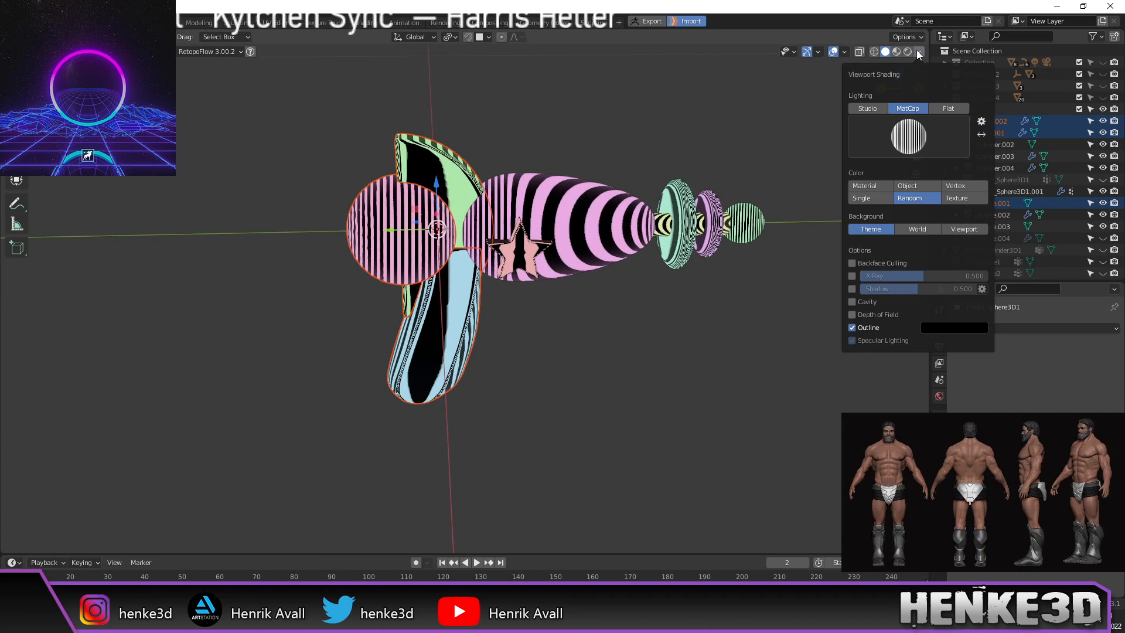
{"action": "left_click", "coordinate": [912, 139]}
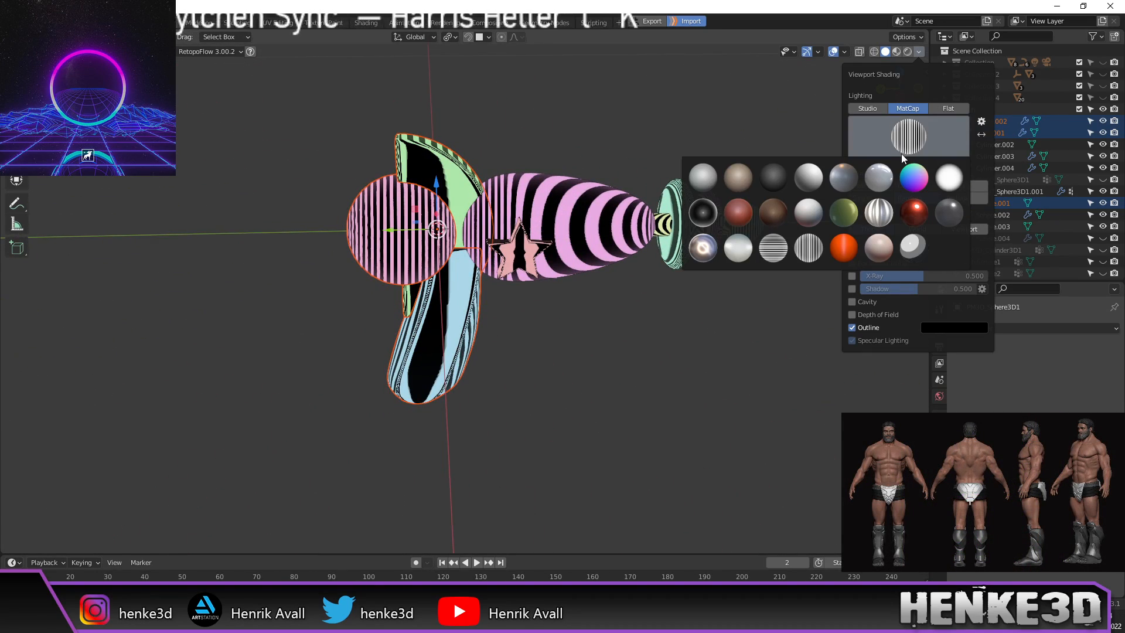
{"action": "left_click", "coordinate": [710, 180]}
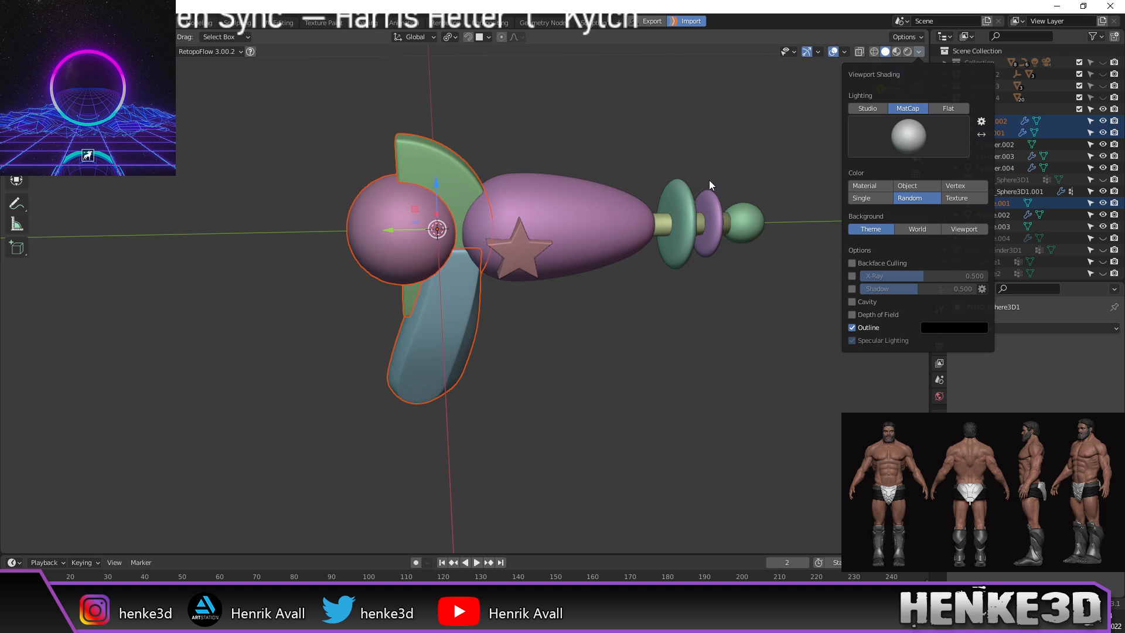
{"action": "mouse_move", "coordinate": [722, 164]}
{"action": "middle_mouse_down"}
{"action": "mouse_move", "coordinate": [708, 100]}
{"action": "mouse_move", "coordinate": [693, 113]}
{"action": "middle_mouse_up"}
{"action": "scroll", "coordinate": [688, 160], "scroll_direction": "up", "scroll_amount": 1}
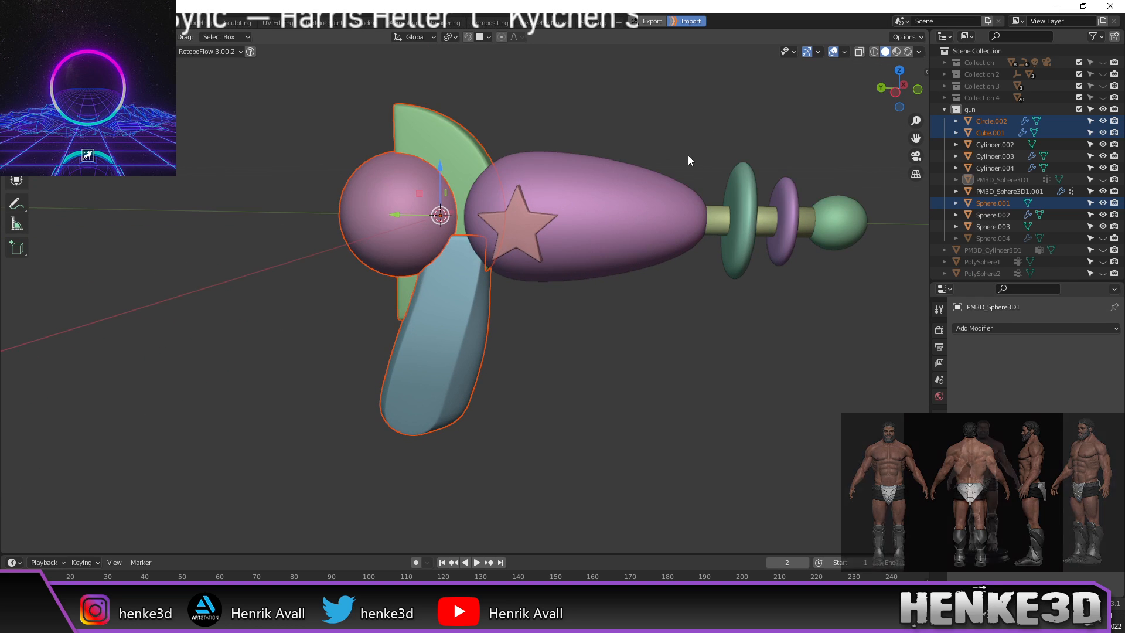
{"action": "scroll", "coordinate": [307, 134], "scroll_direction": "down", "scroll_amount": 3}
Step: Box-select all the ray gun parts and reframe the view on them
{"action": "middle_click_drag", "start_coordinate": [315, 137], "coordinate": [349, 130]}
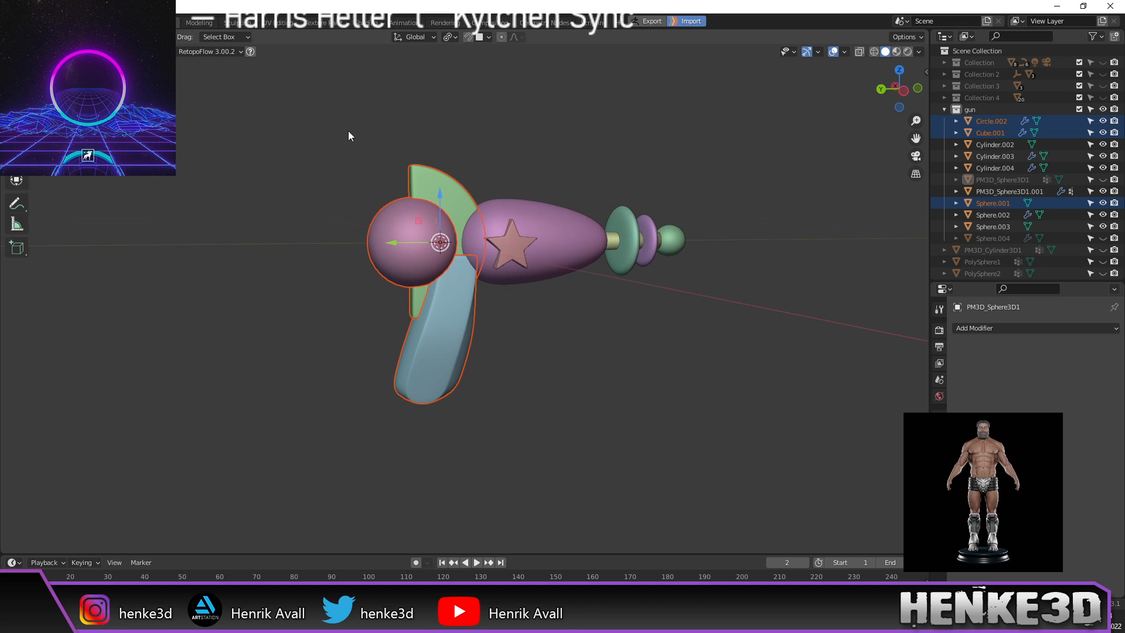
{"action": "left_click_drag", "start_coordinate": [308, 175], "coordinate": [721, 412]}
{"action": "middle_click_drag", "start_coordinate": [722, 412], "coordinate": [649, 372], "text": "alt"}
{"action": "left_click", "coordinate": [24, 21]}
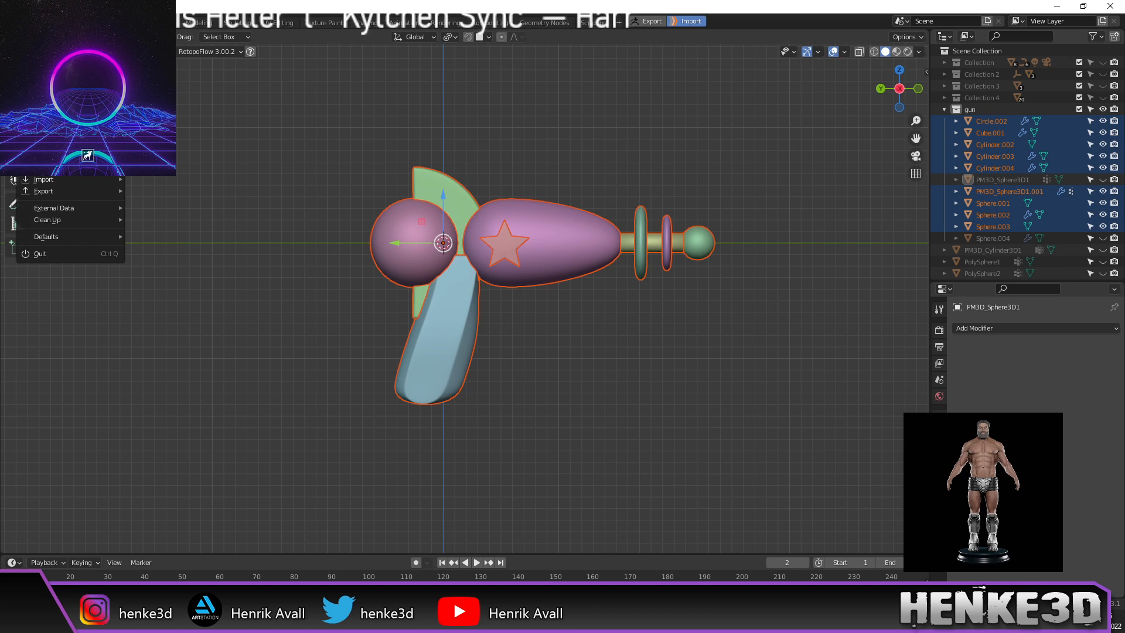
{"action": "scroll", "coordinate": [600, 251], "scroll_direction": "down", "scroll_amount": 1}
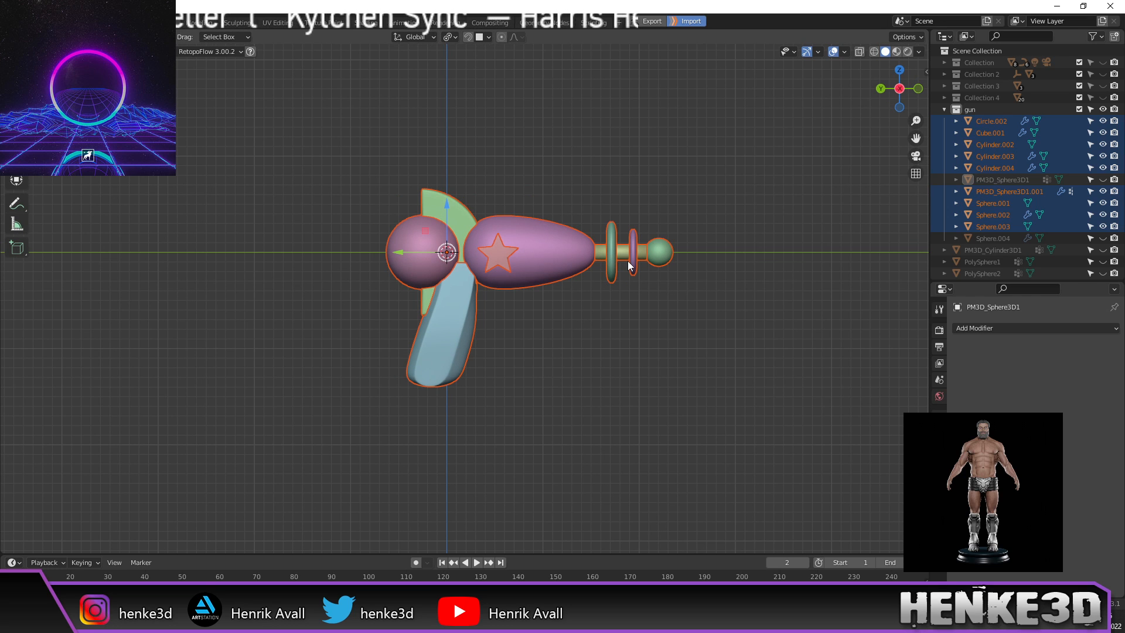
{"action": "middle_click_drag", "start_coordinate": [627, 262], "coordinate": [614, 227], "text": "shift"}
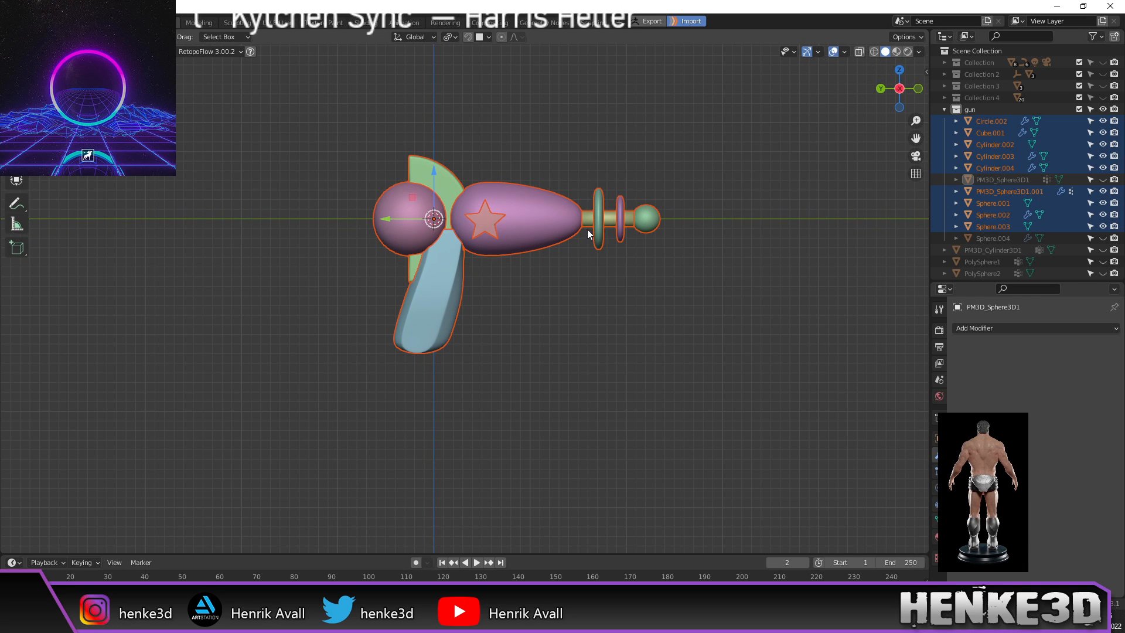
Step: Duplicate the gun parts in place and move the copies into a new collection 'gubin'
{"action": "key", "text": "shift+d"}
{"action": "right_click", "coordinate": [637, 305]}
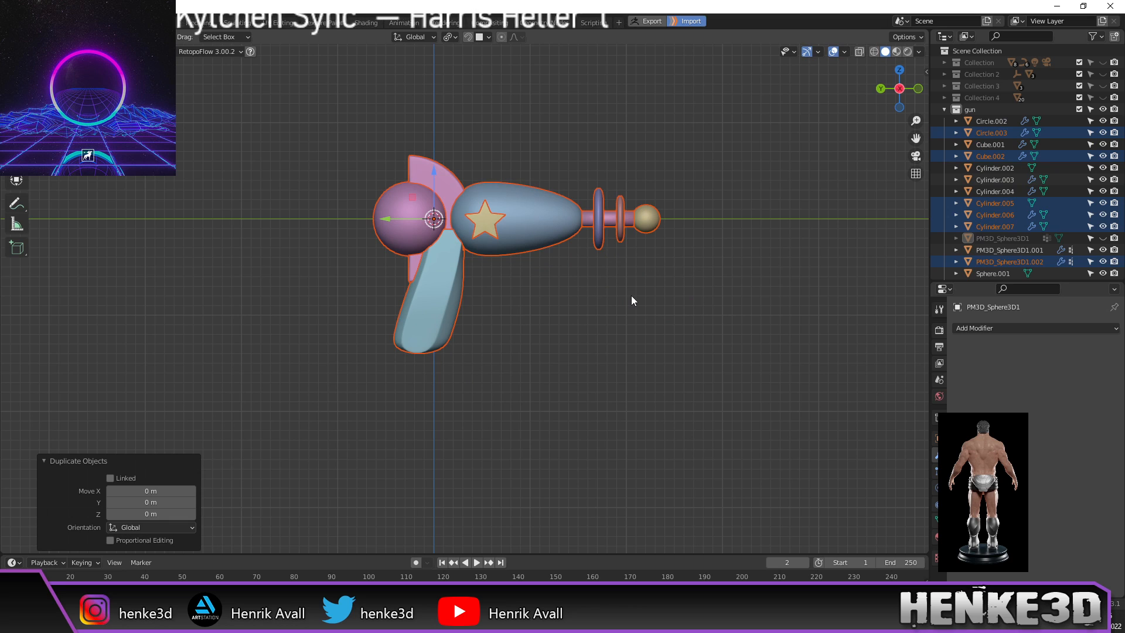
{"action": "key", "text": "m"}
{"action": "left_click", "coordinate": [630, 296]}
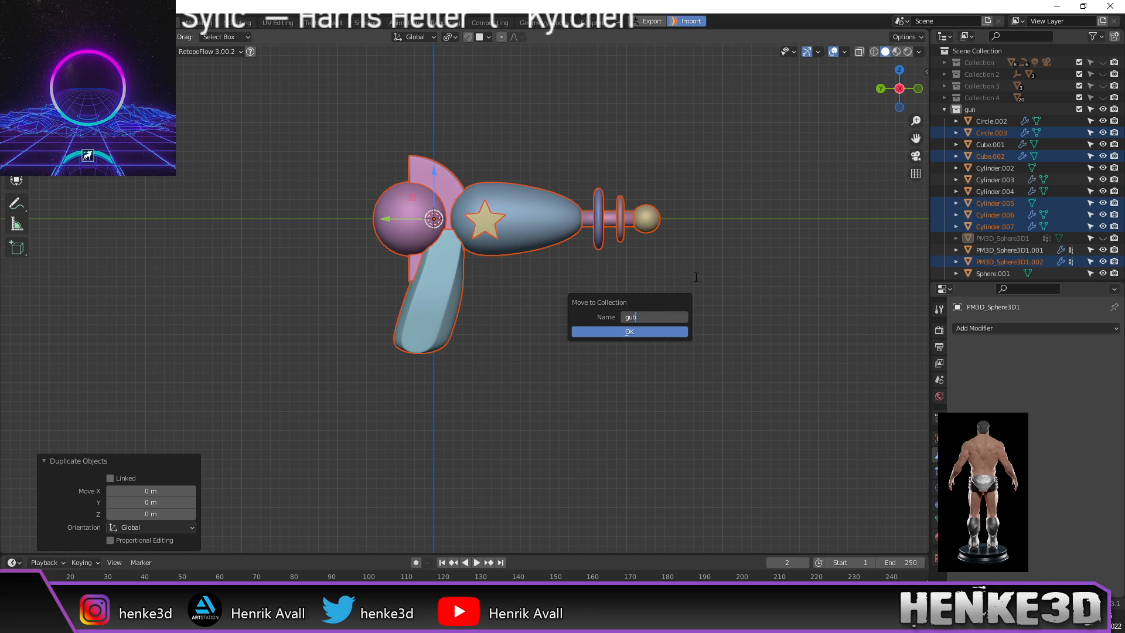
{"action": "type", "text": "gubin"}
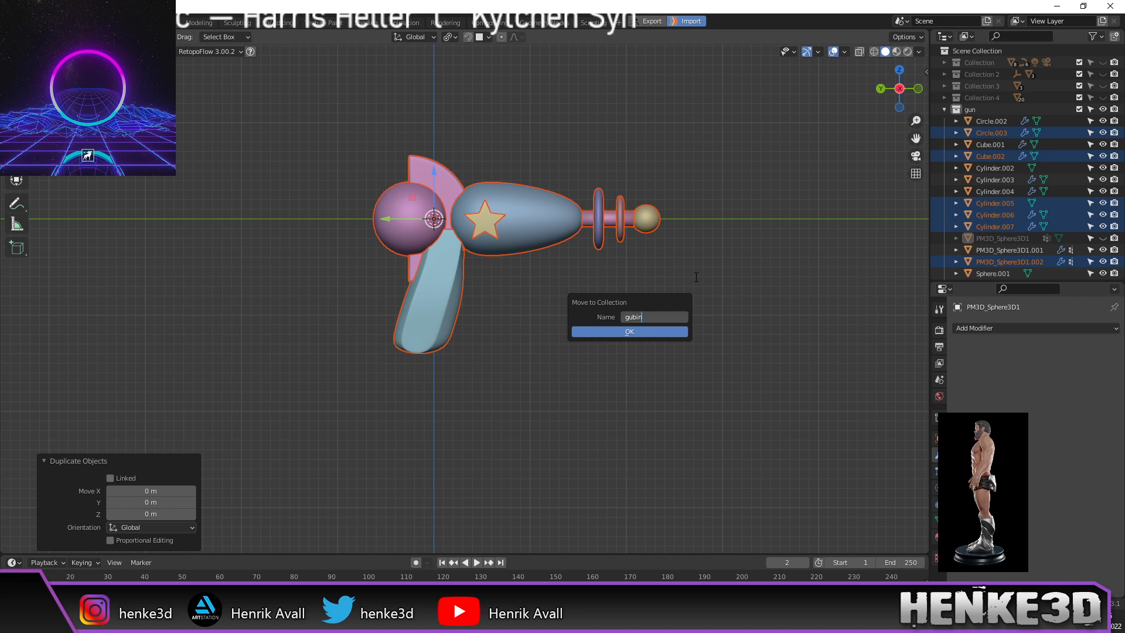
{"action": "left_click", "coordinate": [652, 331]}
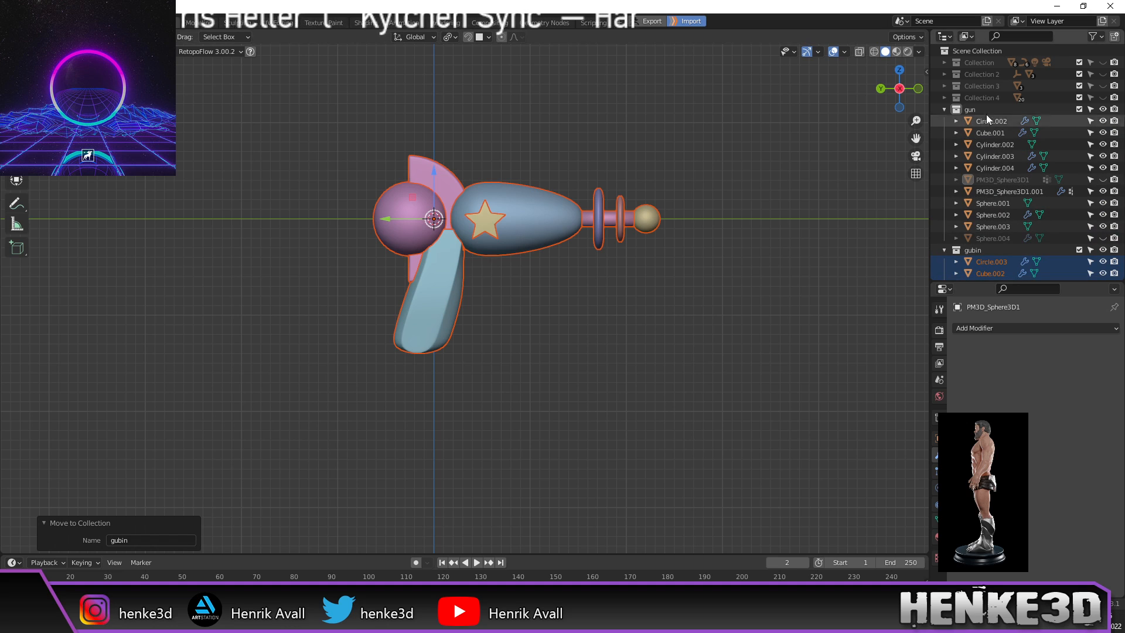
Step: Hide the original gun collection and look over the copied ray gun
{"action": "left_click", "coordinate": [1103, 109]}
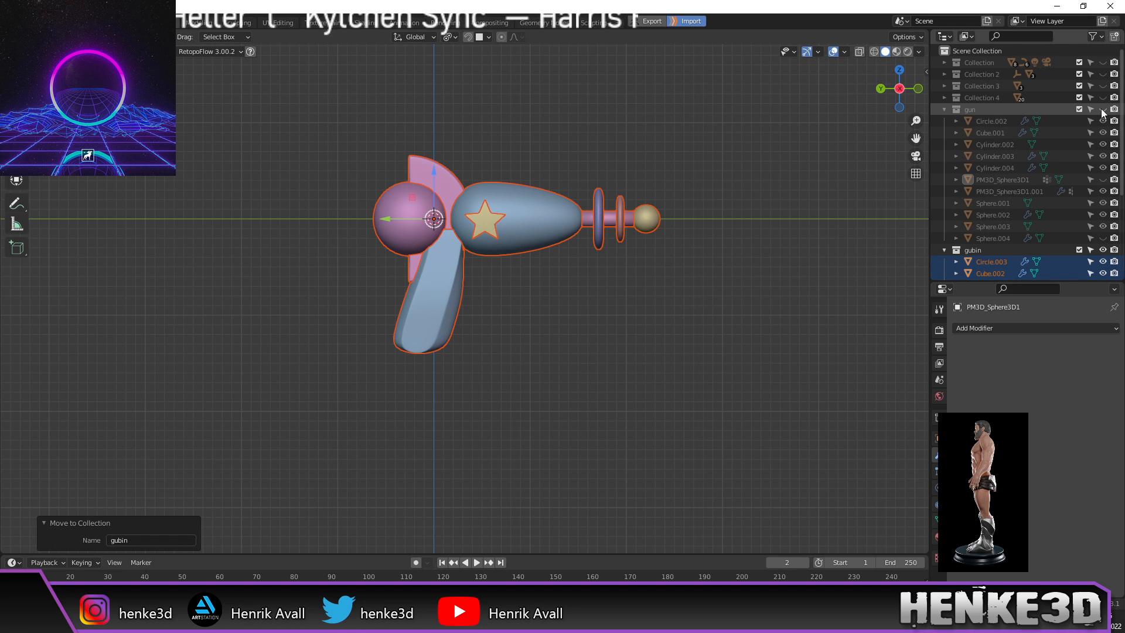
{"action": "scroll", "coordinate": [996, 242], "scroll_direction": "down", "scroll_amount": 2}
{"action": "scroll", "coordinate": [997, 236], "scroll_direction": "down", "scroll_amount": 3}
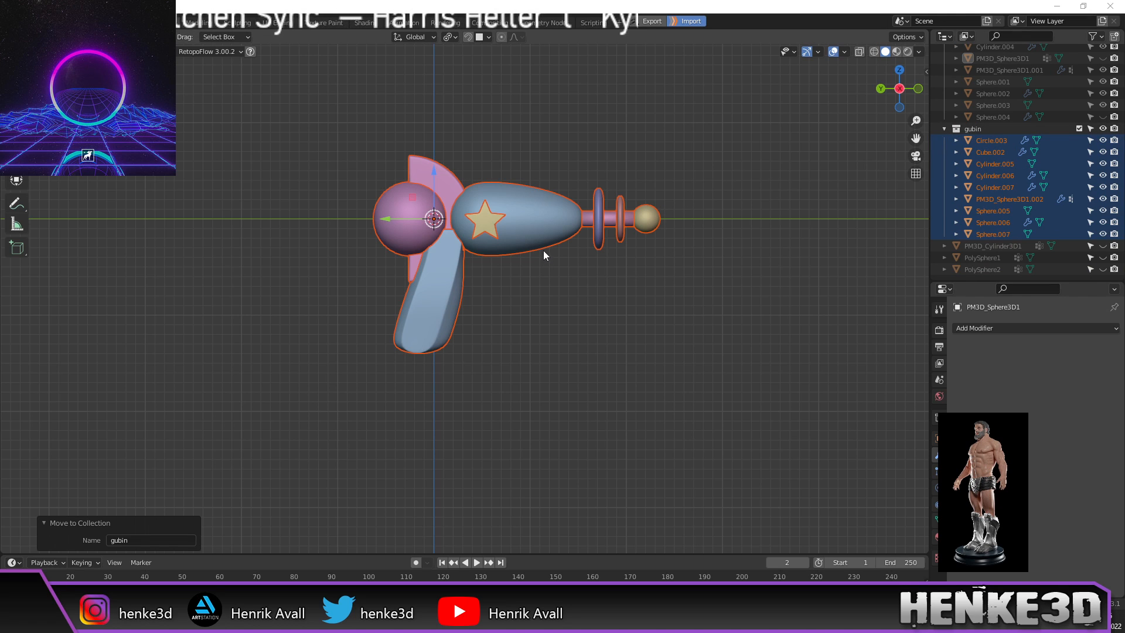
{"action": "scroll", "coordinate": [530, 189], "scroll_direction": "up", "scroll_amount": 2}
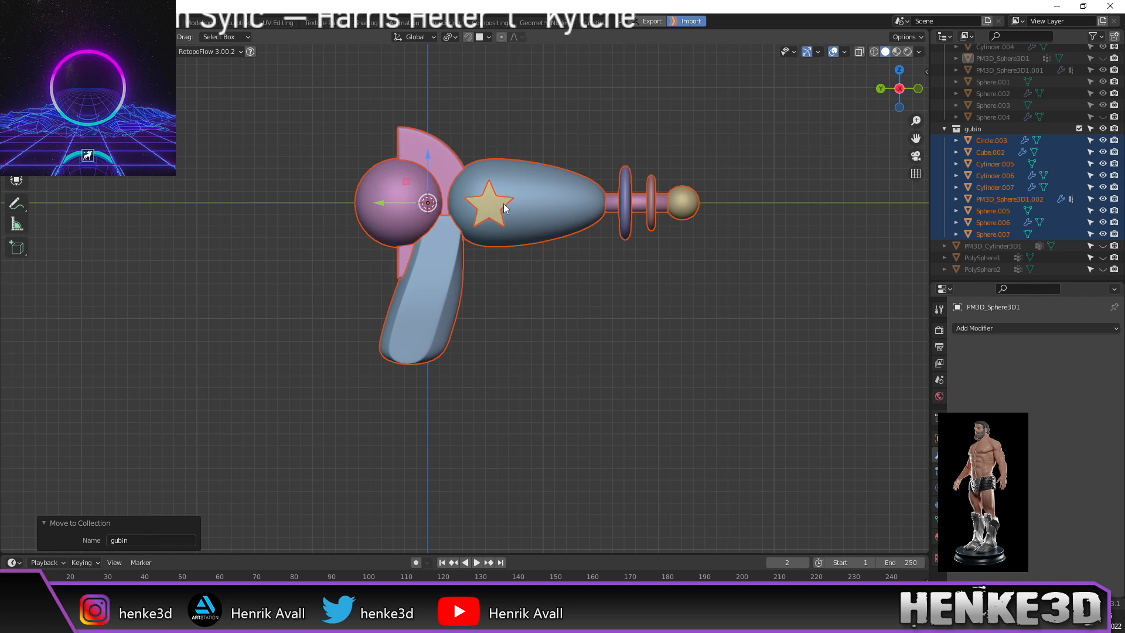
{"action": "middle_click_drag", "start_coordinate": [518, 196], "coordinate": [513, 205], "text": "shift"}
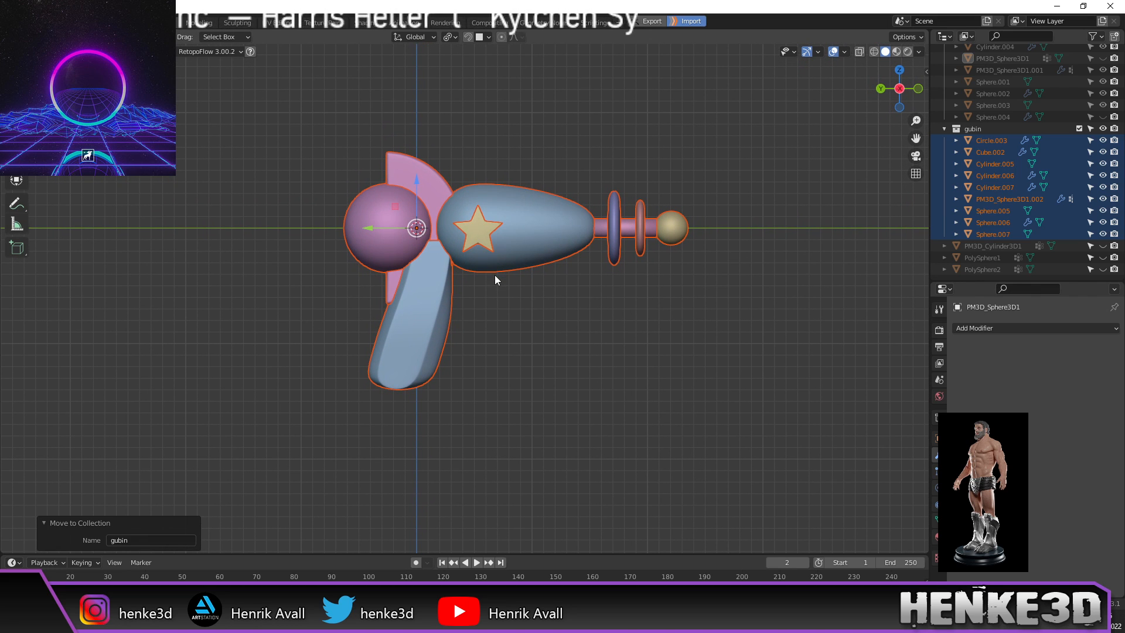
{"action": "middle_click_drag", "start_coordinate": [497, 274], "coordinate": [514, 351]}
{"action": "scroll", "coordinate": [516, 349], "scroll_direction": "up", "scroll_amount": 2}
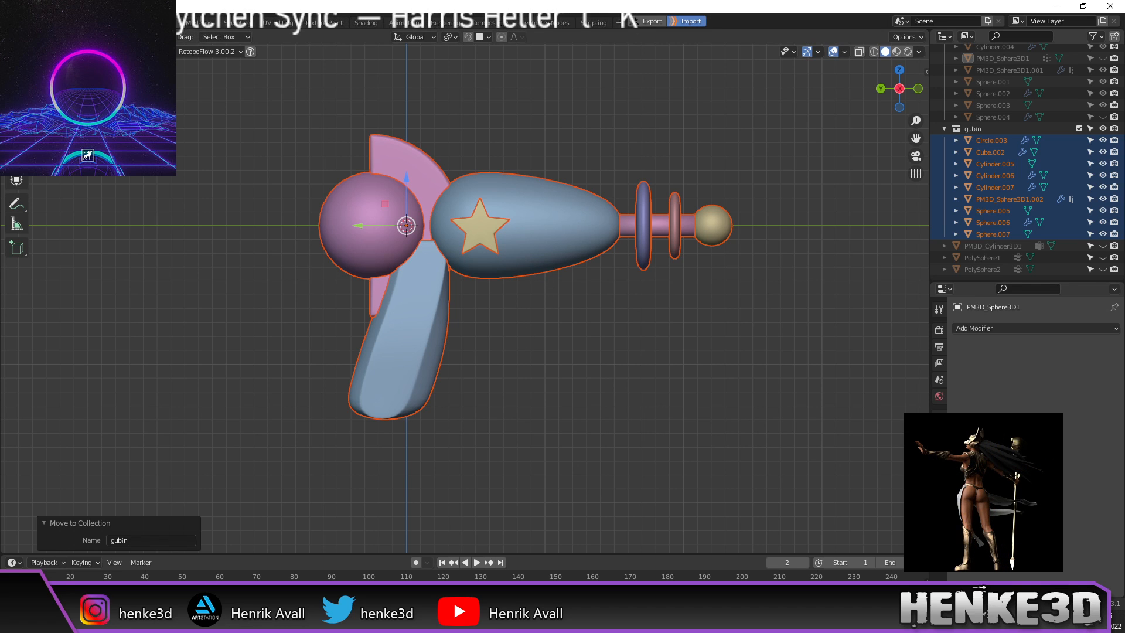
{"action": "mouse_move", "coordinate": [577, 227]}
{"action": "middle_mouse_down"}
{"action": "mouse_move", "coordinate": [596, 219]}
{"action": "mouse_move", "coordinate": [560, 231]}
{"action": "middle_mouse_up"}
Step: Apply the fin's Bevel and Subdivision modifiers
{"action": "left_click", "coordinate": [621, 216]}
{"action": "scroll", "coordinate": [575, 234], "scroll_direction": "up", "scroll_amount": 1}
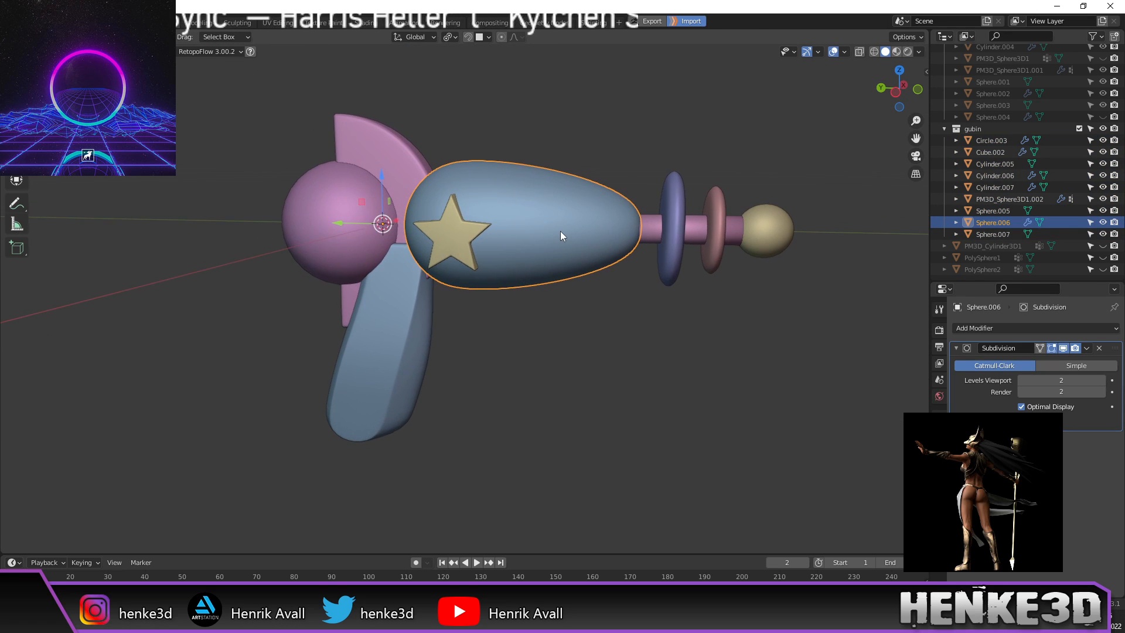
{"action": "left_click", "coordinate": [318, 200]}
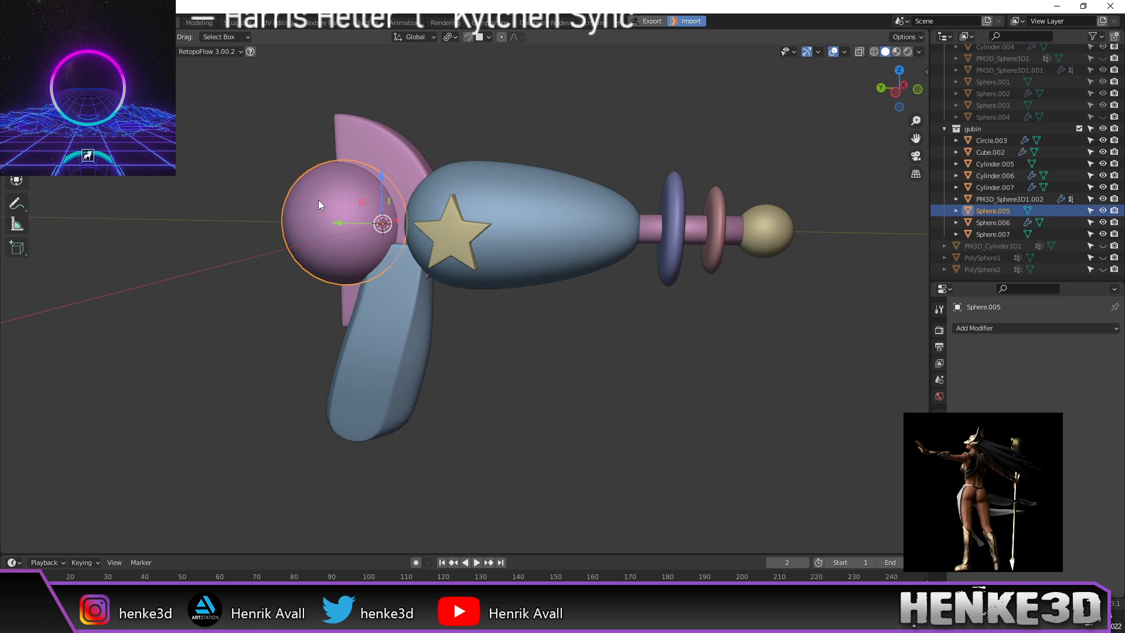
{"action": "left_click", "coordinate": [384, 157]}
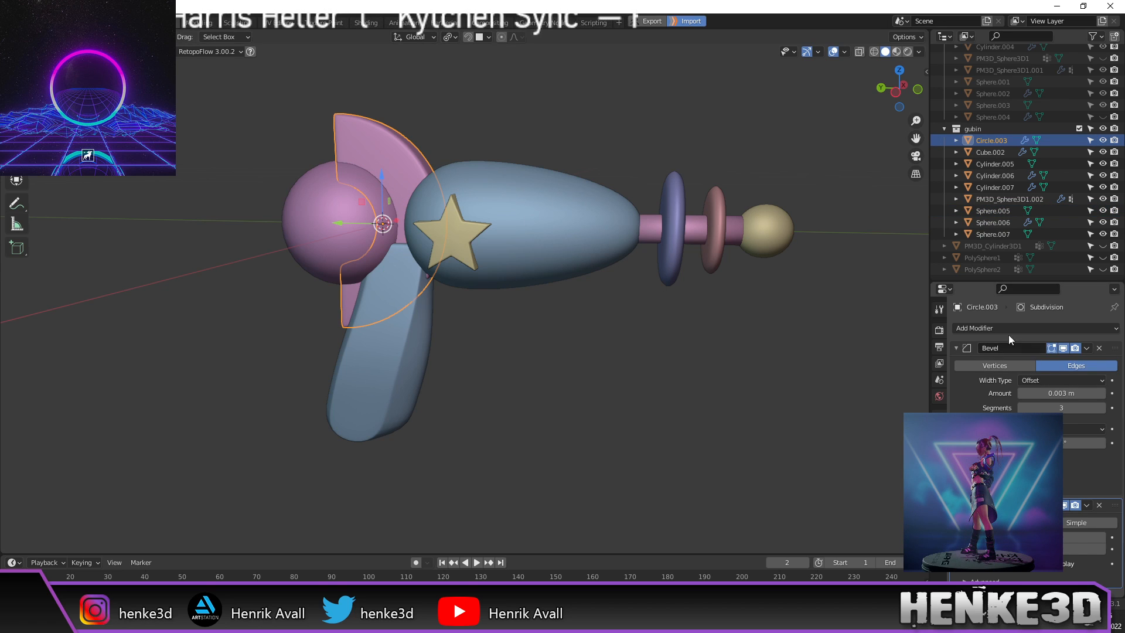
{"action": "left_click", "coordinate": [1087, 349]}
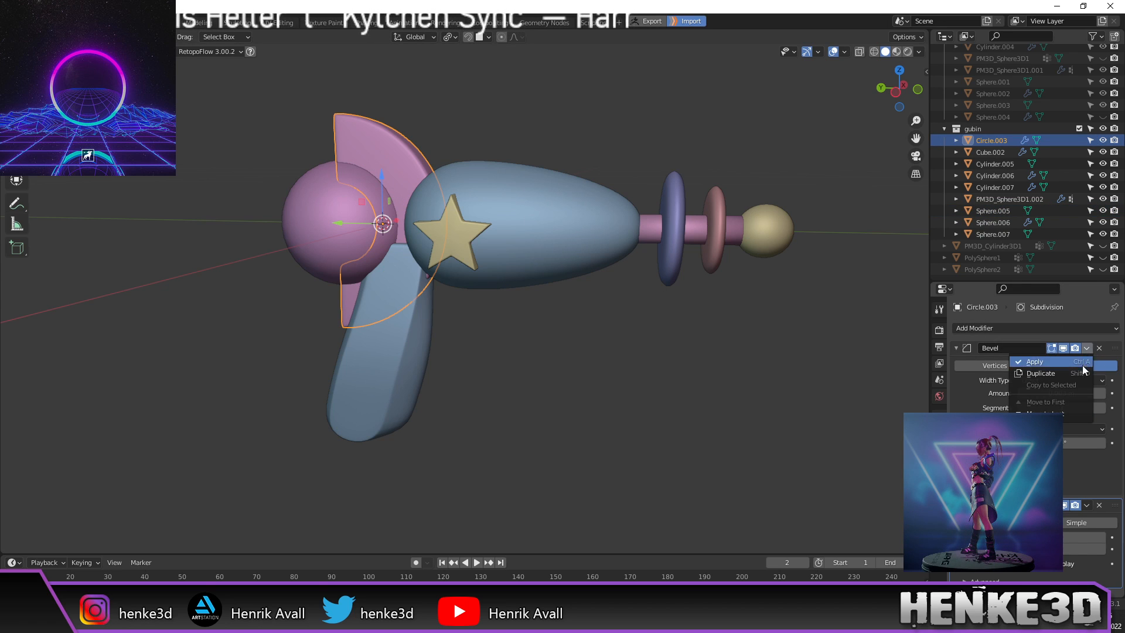
{"action": "left_click", "coordinate": [1081, 364]}
{"action": "left_click", "coordinate": [1088, 348]}
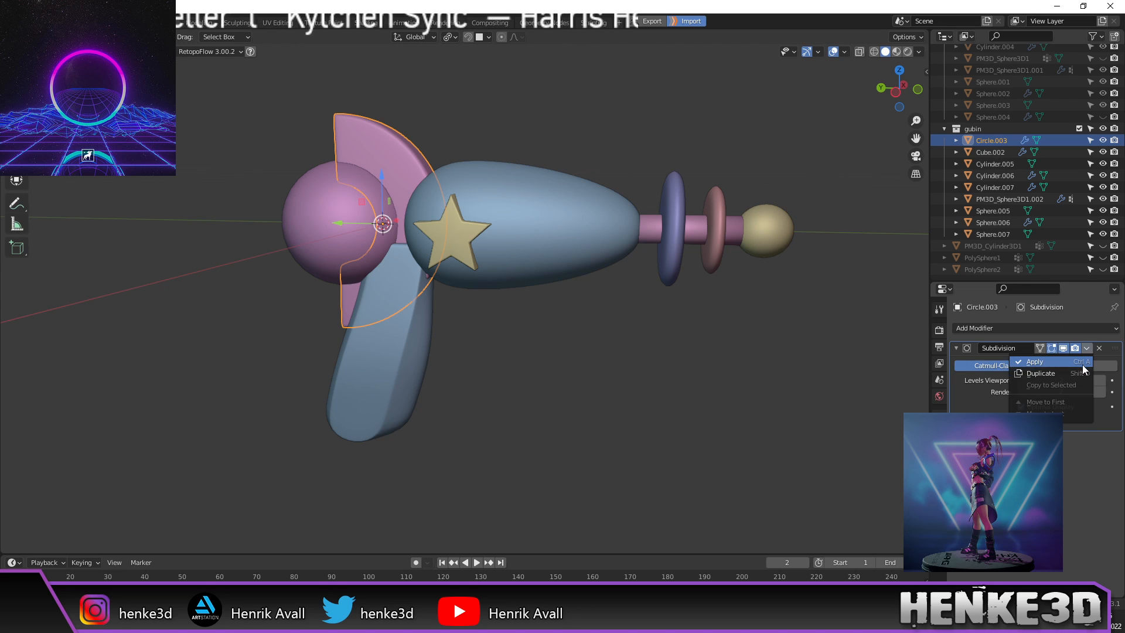
{"action": "left_click", "coordinate": [1082, 364]}
Step: Apply the handle's Subdivision modifier and the star's Bevel modifier
{"action": "left_click", "coordinate": [393, 336]}
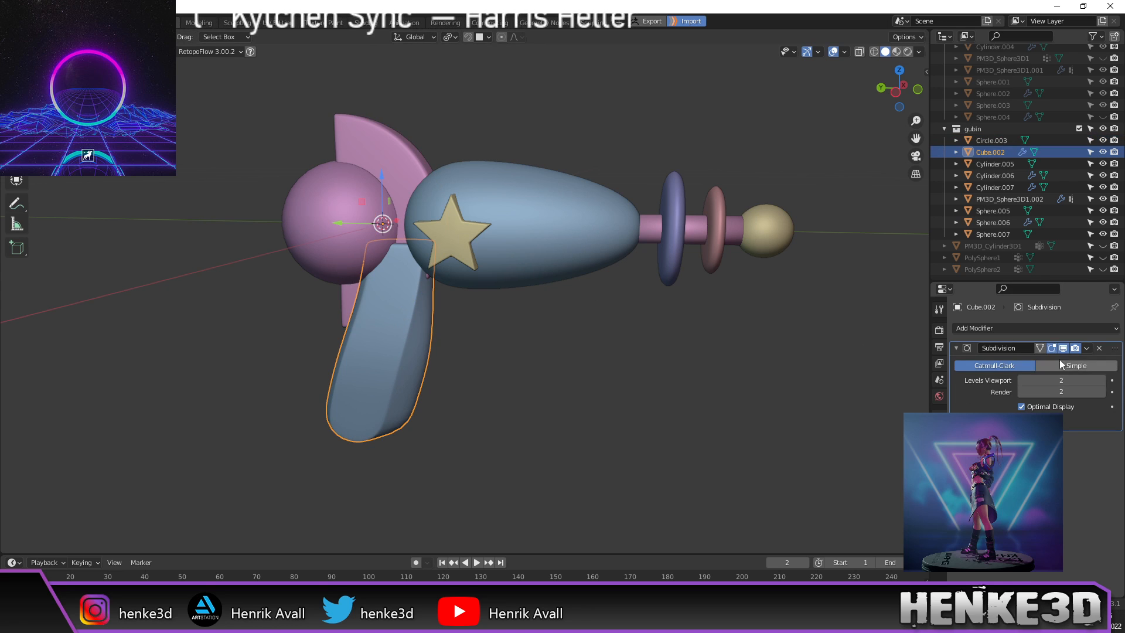
{"action": "left_click", "coordinate": [1088, 348]}
{"action": "left_click", "coordinate": [1075, 363]}
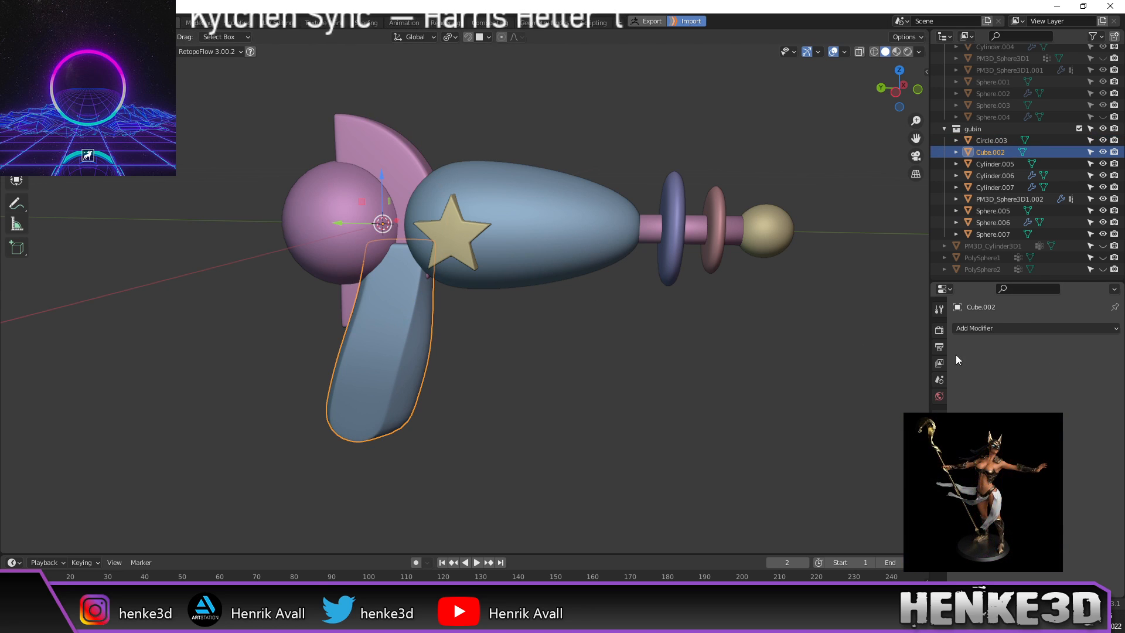
{"action": "left_click", "coordinate": [456, 242]}
{"action": "left_click", "coordinate": [1087, 348]}
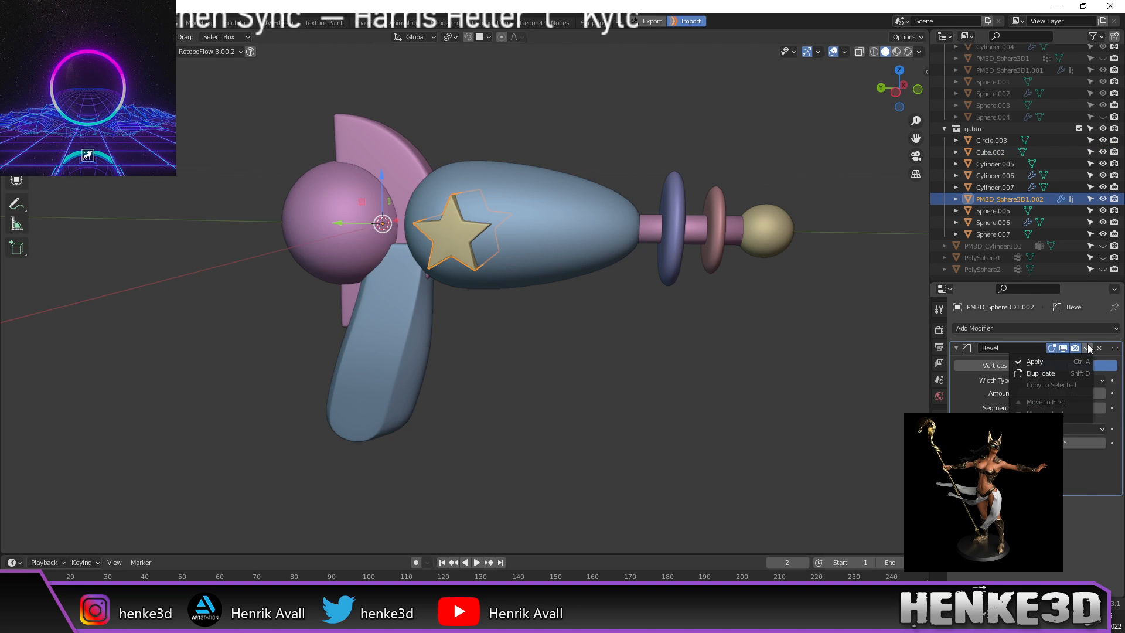
{"action": "left_click", "coordinate": [1074, 365]}
Step: Apply the Subdivision modifiers on the blue gun body and the blue disc
{"action": "left_click", "coordinate": [530, 211]}
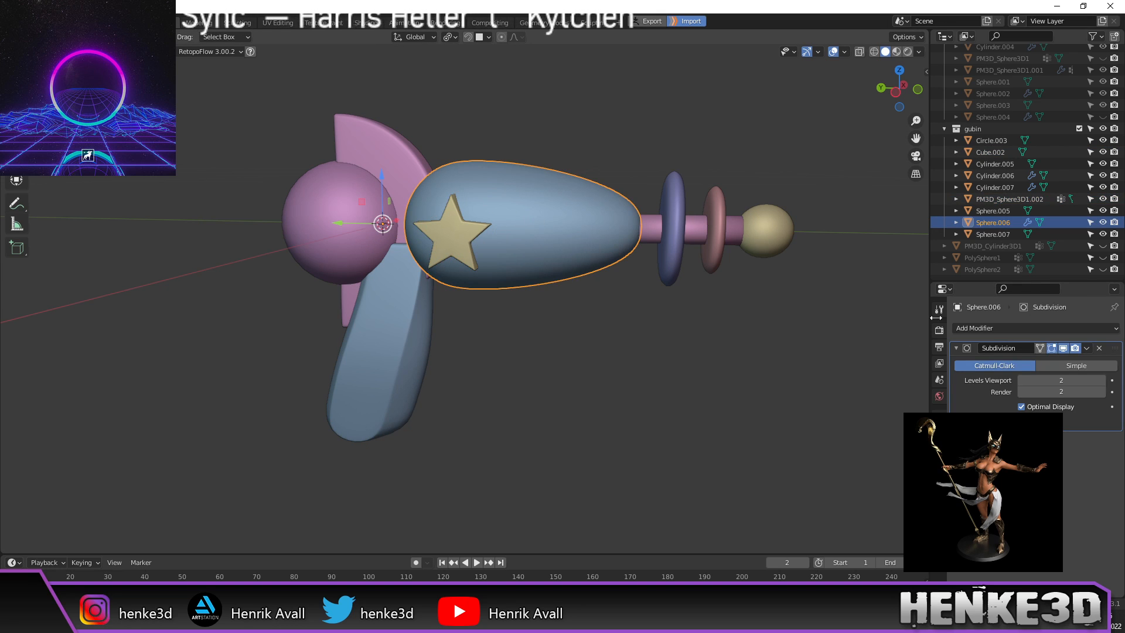
{"action": "left_click", "coordinate": [1087, 348]}
{"action": "left_click", "coordinate": [1071, 362]}
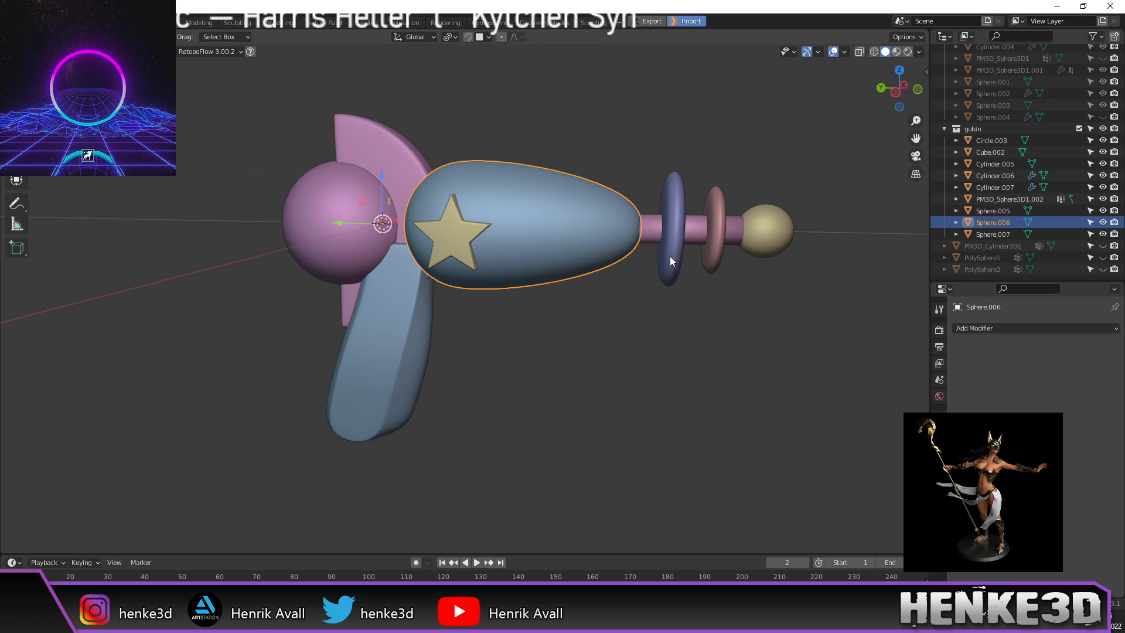
{"action": "left_click", "coordinate": [656, 226]}
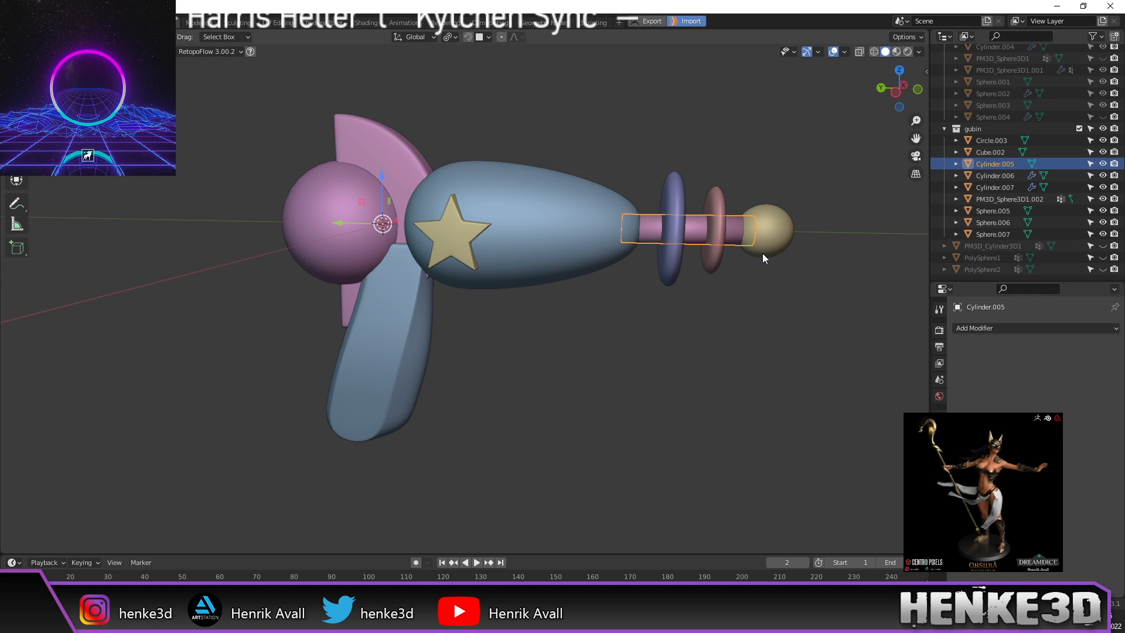
{"action": "left_click", "coordinate": [675, 212]}
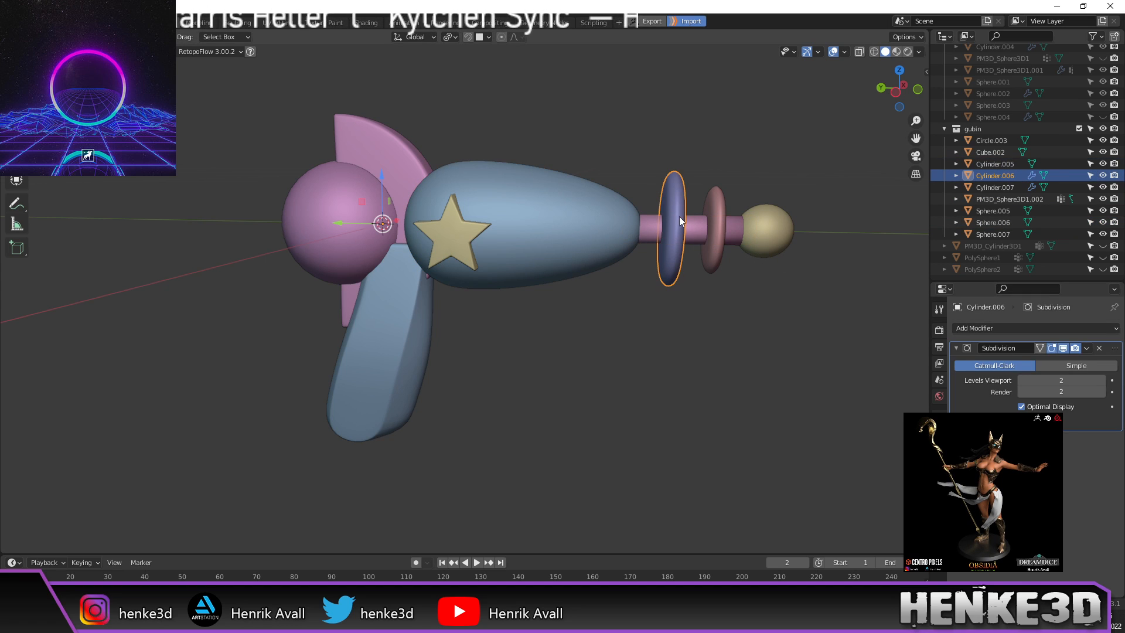
{"action": "left_click", "coordinate": [1085, 349]}
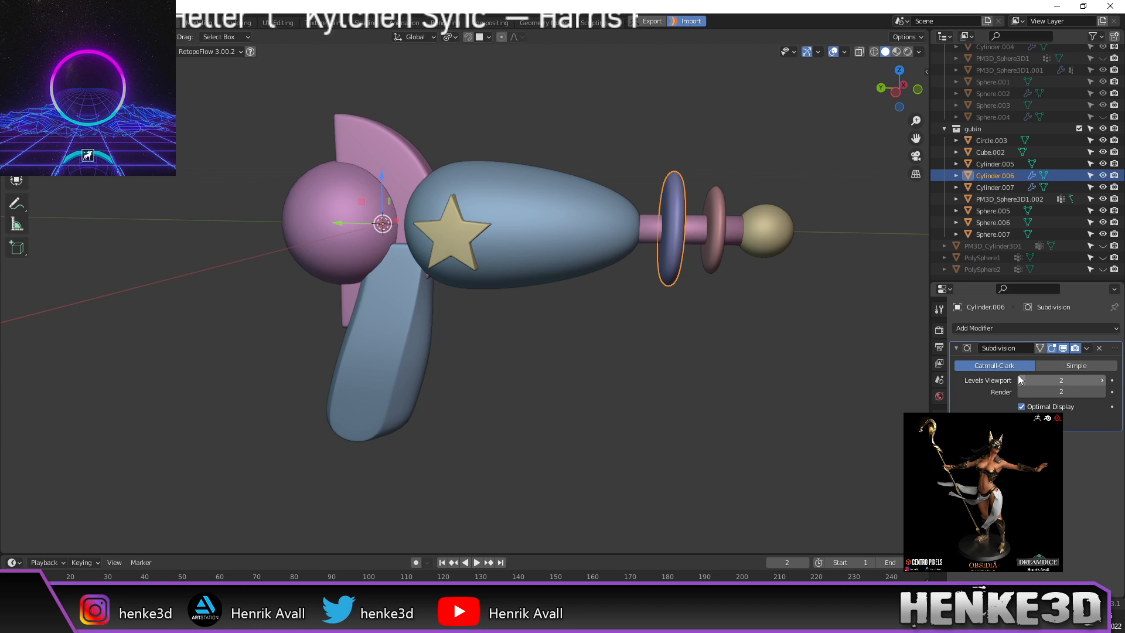
{"action": "left_click", "coordinate": [1087, 350]}
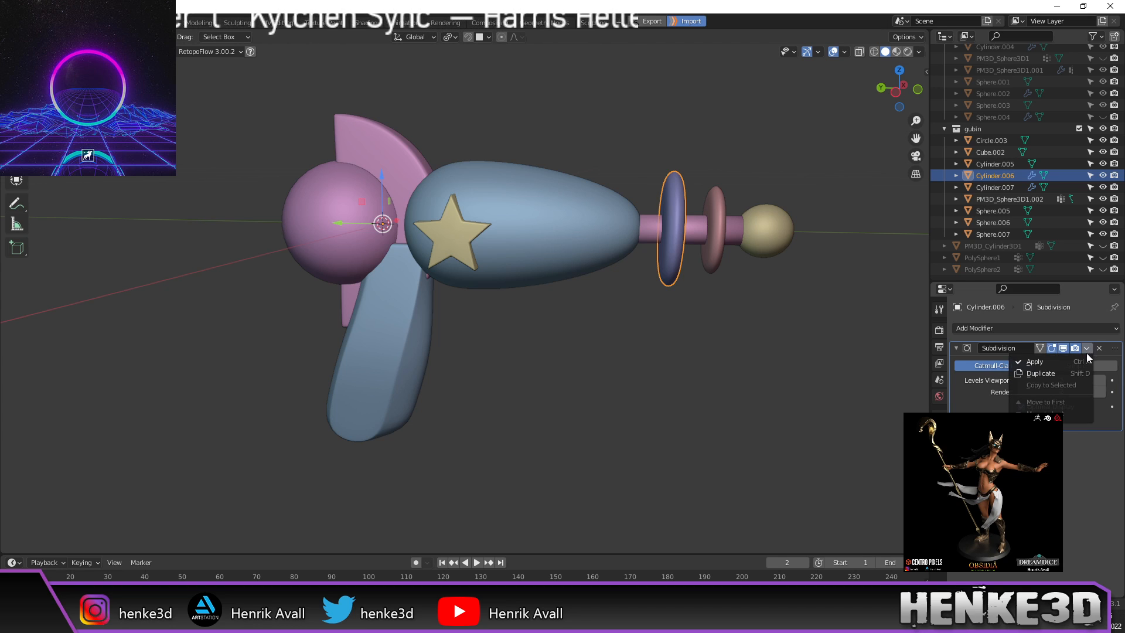
{"action": "left_click", "coordinate": [1075, 362]}
Step: Apply the pink disc's Subdivision, then select the connecting rod and tan end sphere
{"action": "left_click", "coordinate": [713, 231]}
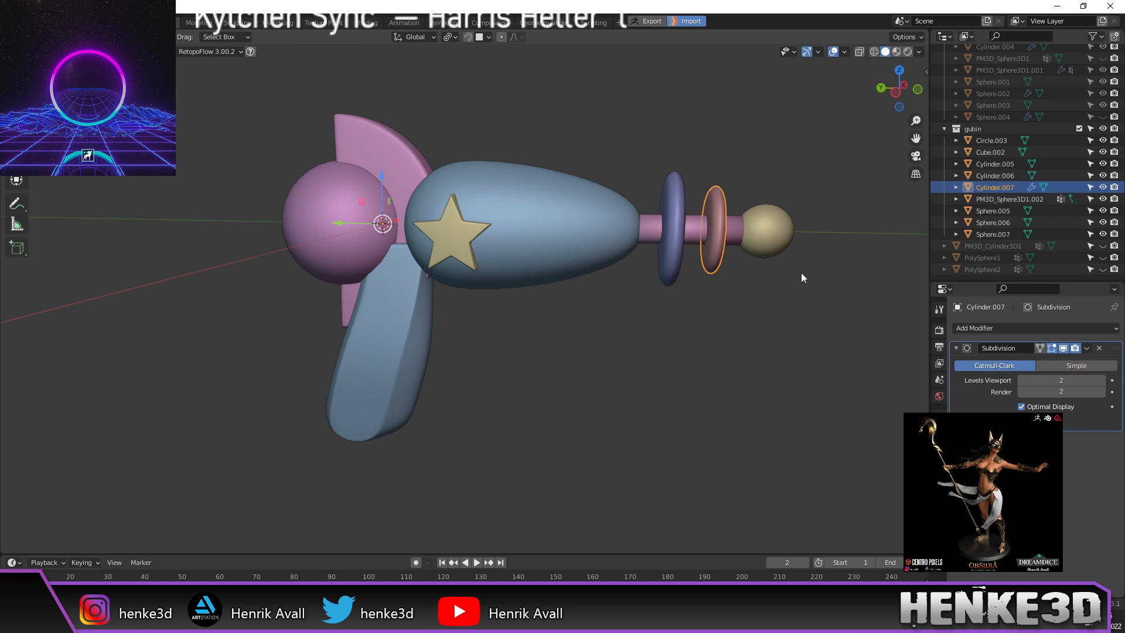
{"action": "left_click", "coordinate": [1087, 348]}
{"action": "left_click", "coordinate": [1067, 360]}
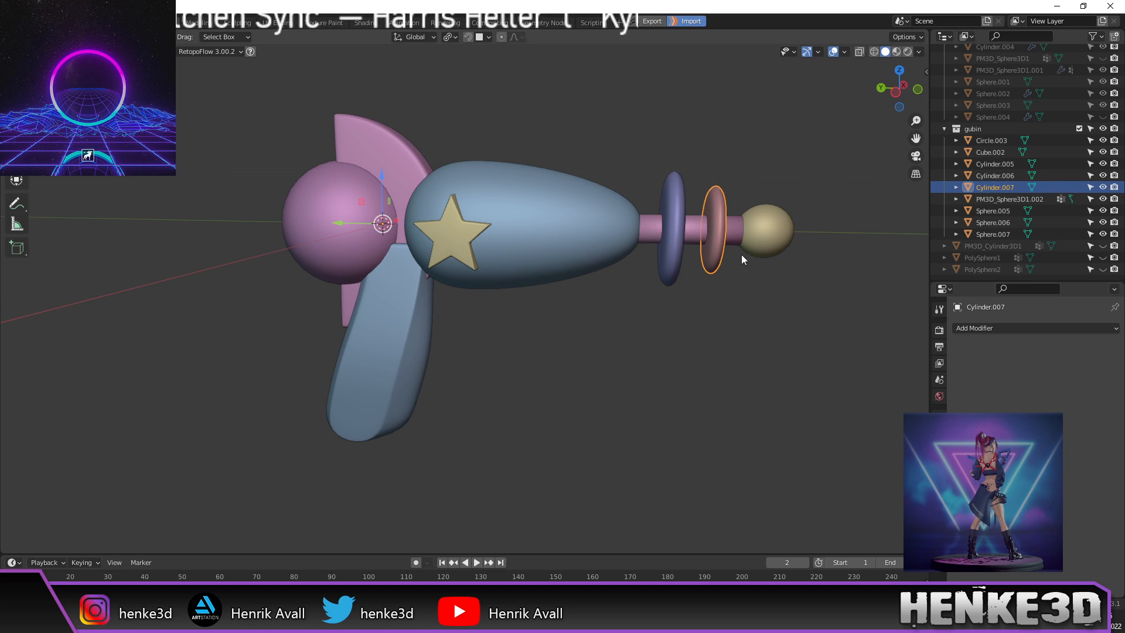
{"action": "left_click", "coordinate": [736, 235]}
{"action": "left_click", "coordinate": [764, 232]}
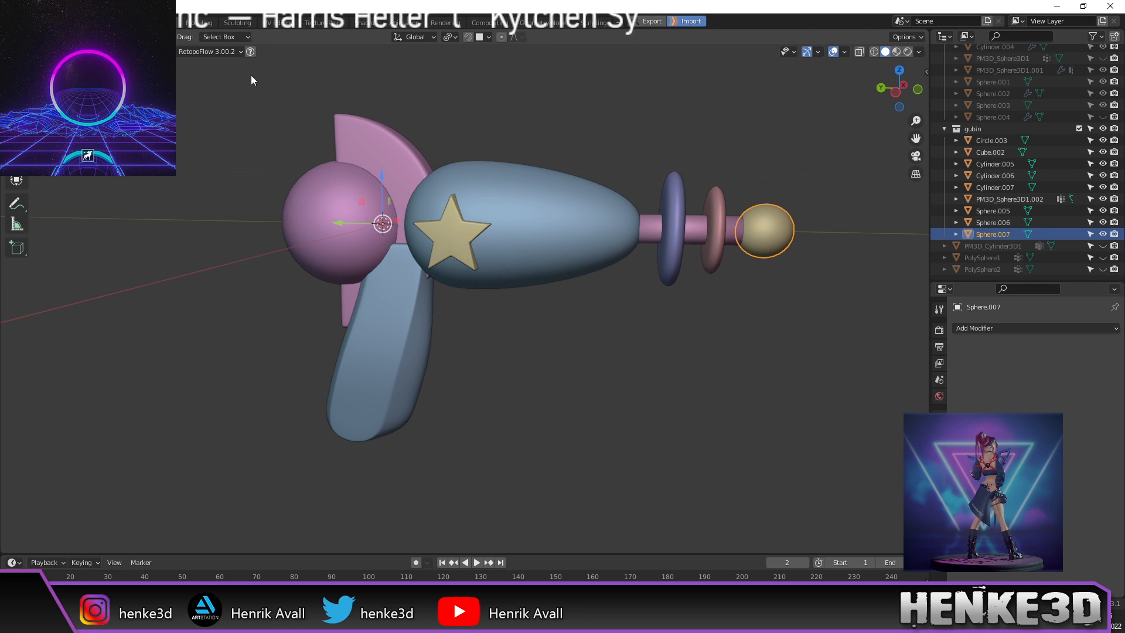
{"action": "left_click", "coordinate": [28, 21]}
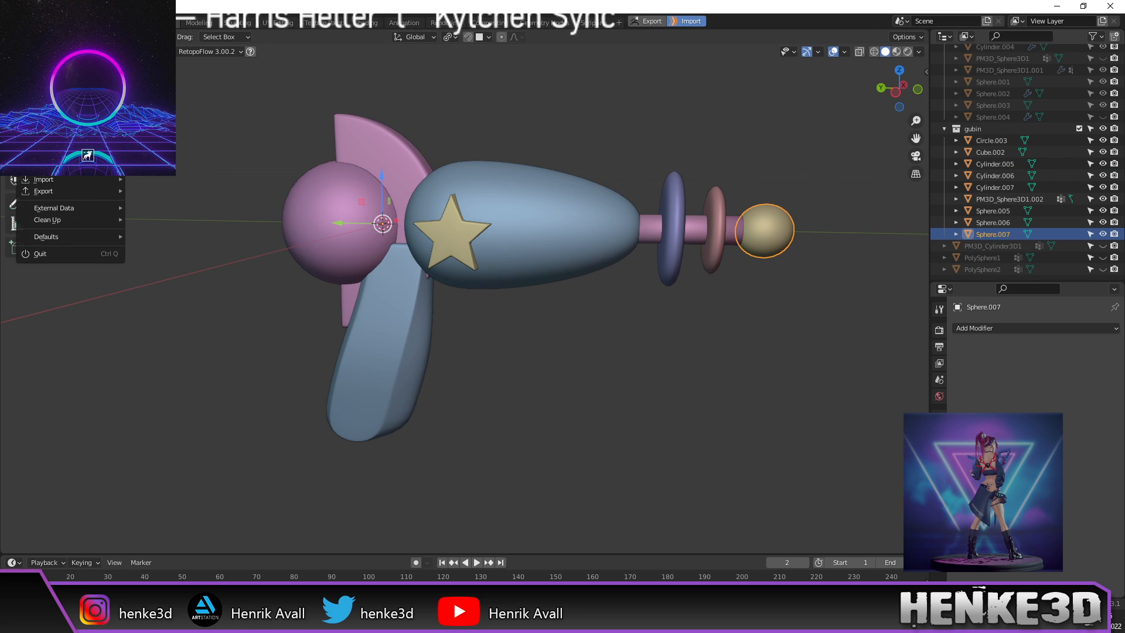
Step: Join all the copied gun parts with Ctrl+J and view them in right orthographic view
{"action": "left_click_drag", "start_coordinate": [254, 108], "coordinate": [803, 434]}
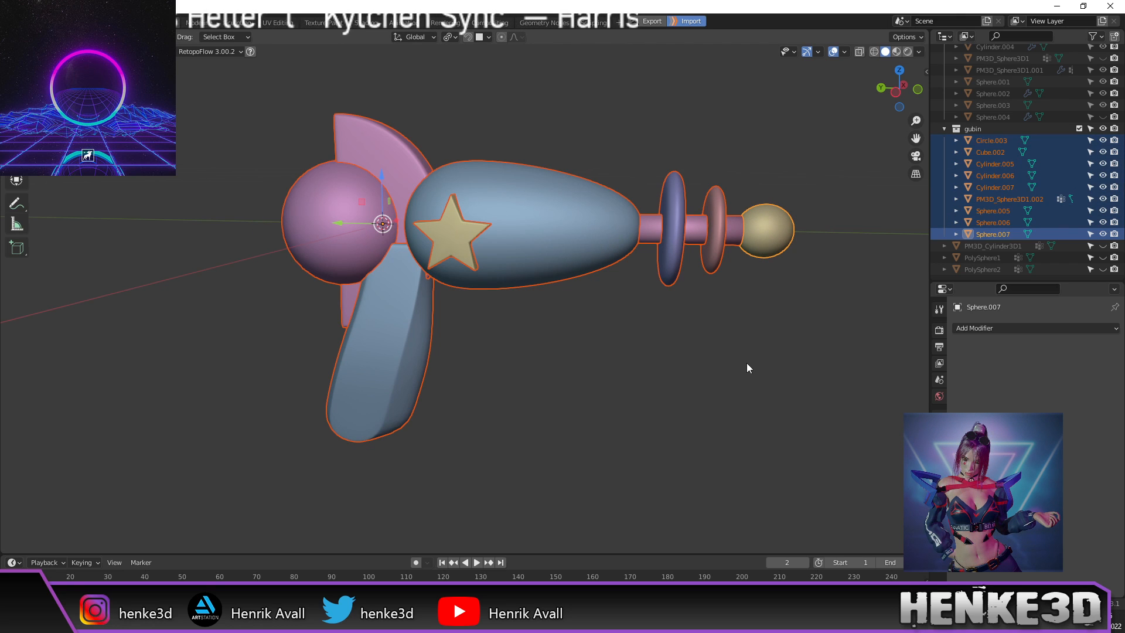
{"action": "key", "text": "ctrl+j"}
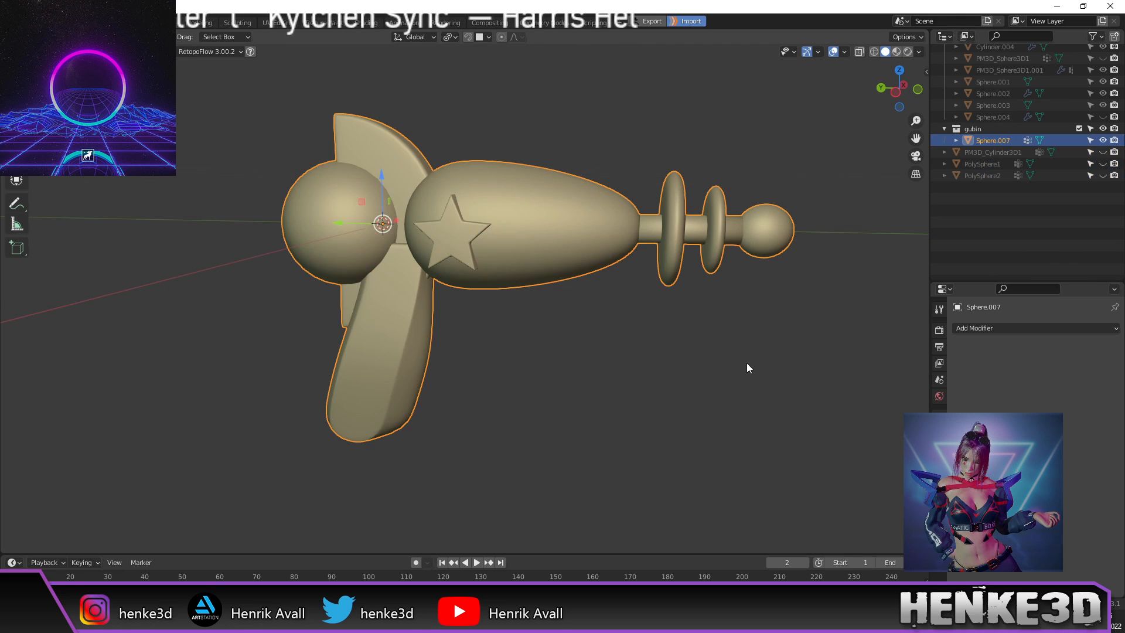
{"action": "key", "text": "KP_3"}
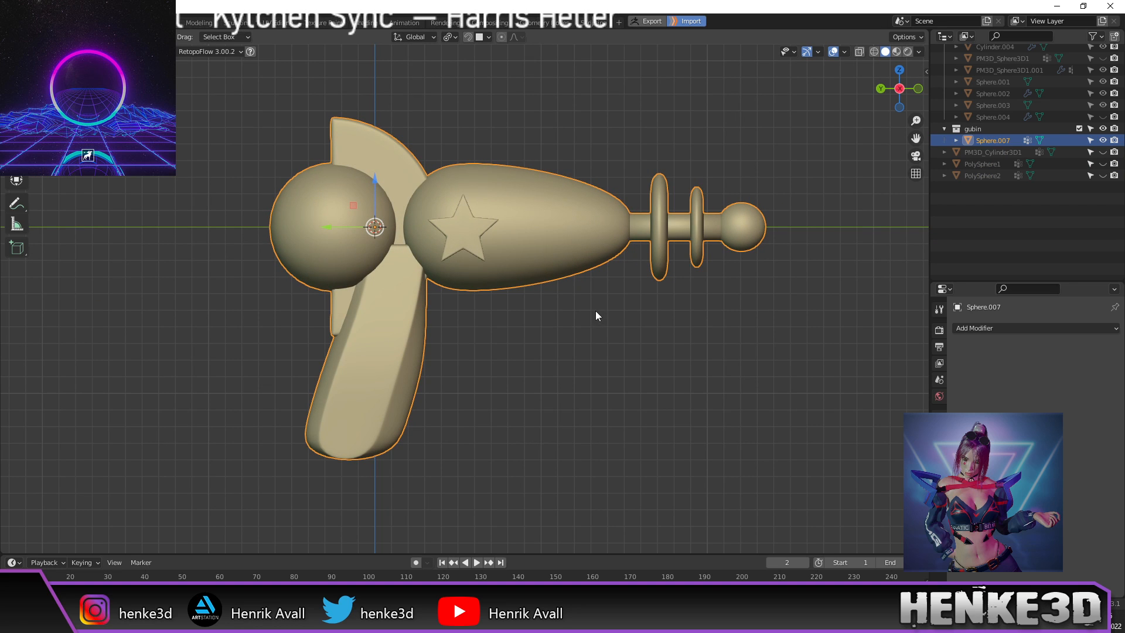
{"action": "scroll", "coordinate": [599, 303], "scroll_direction": "up", "scroll_amount": 1}
{"action": "middle_click_drag", "start_coordinate": [600, 304], "coordinate": [684, 323], "text": "shift"}
Step: Rename the joined object to 'gun2' and switch over to ZBrush
{"action": "left_click", "coordinate": [939, 417]}
{"action": "left_click", "coordinate": [986, 329]}
{"action": "type", "text": "gun2"}
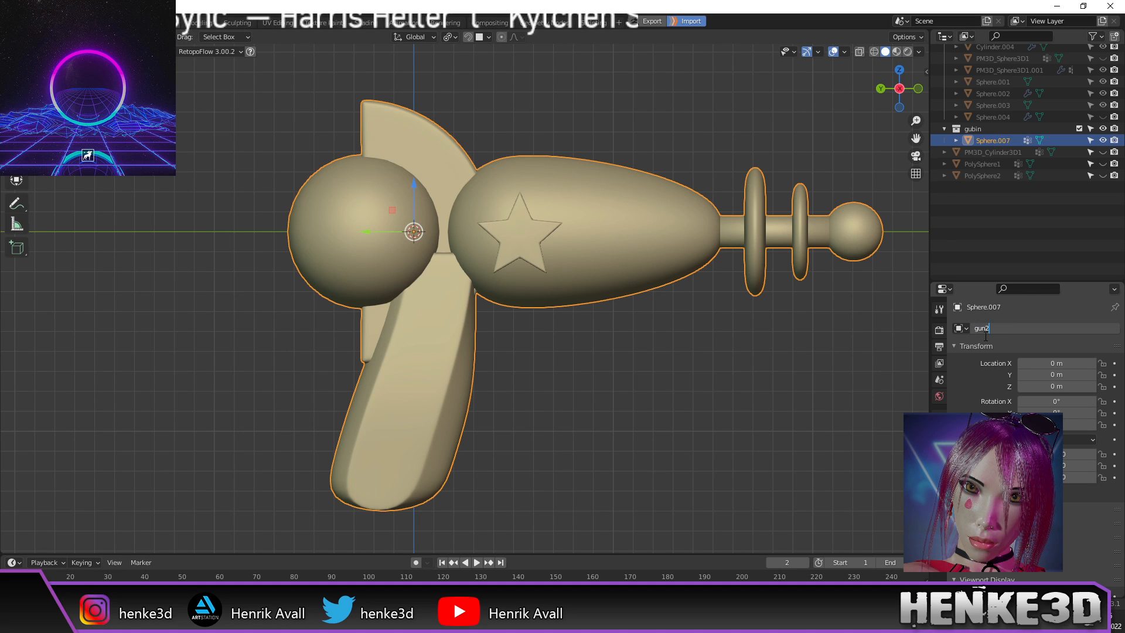
{"action": "key", "text": "Return"}
{"action": "scroll", "coordinate": [621, 334], "scroll_direction": "down", "scroll_amount": 1}
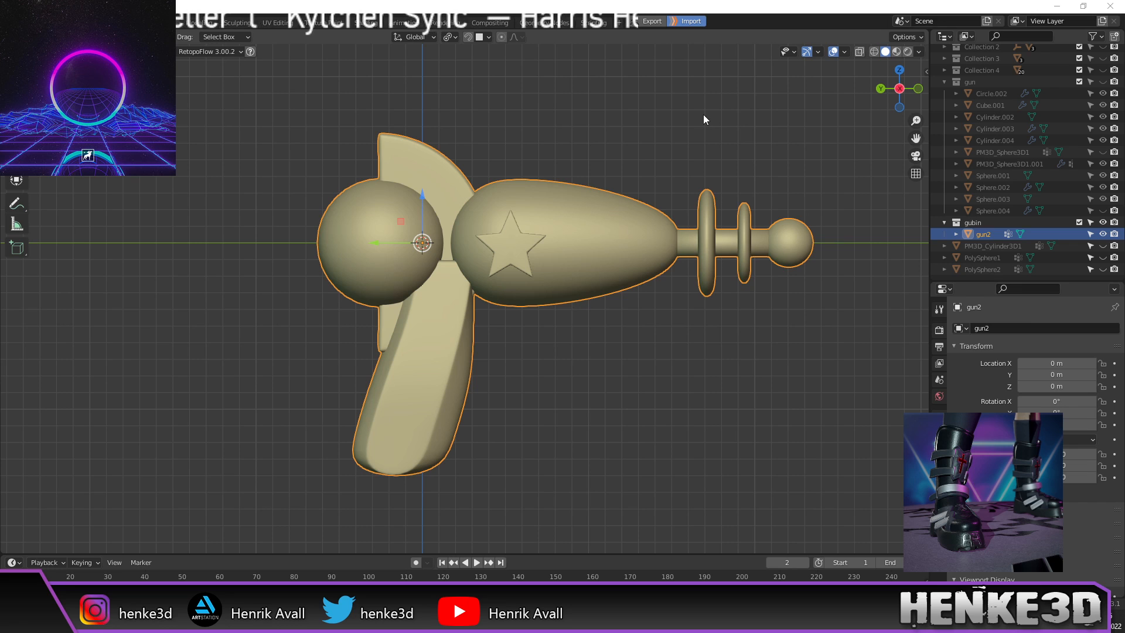
{"action": "key", "text": "alt+Tab"}
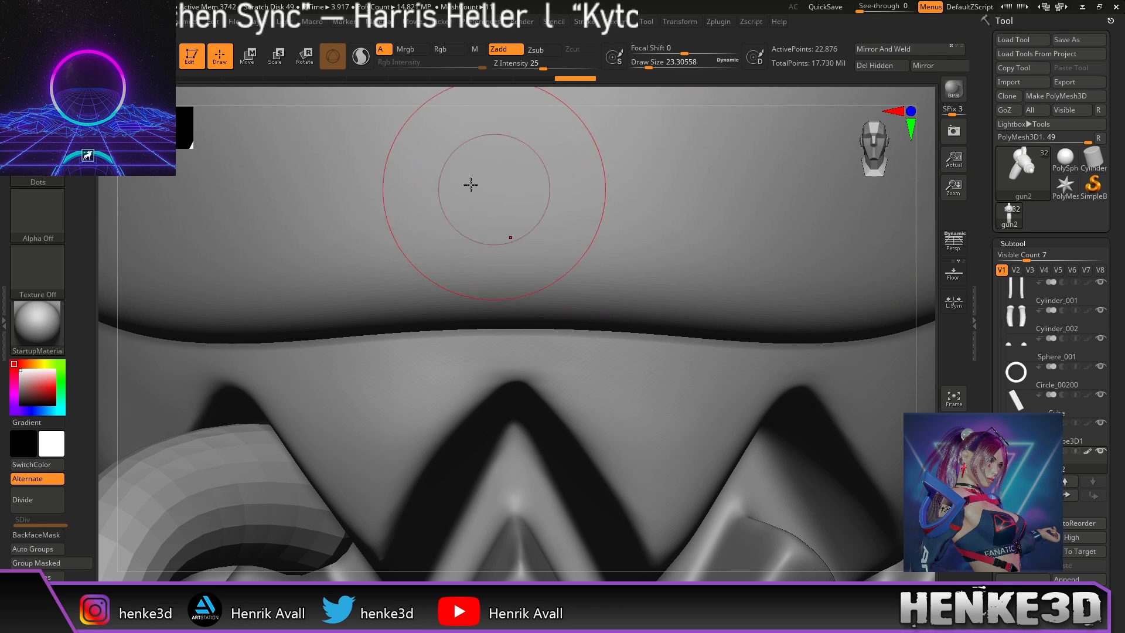
Step: Frame the character, then test moving the gun down to the waist and undo it
{"action": "left_click_drag", "start_coordinate": [604, 99], "coordinate": [623, 98]}
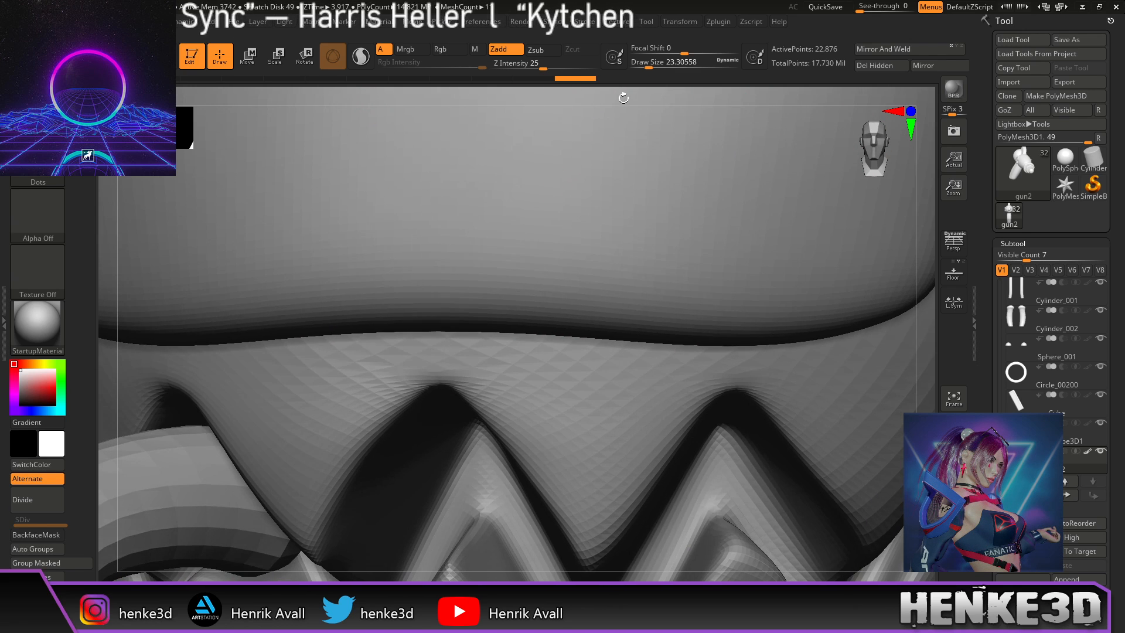
{"action": "key", "text": "f"}
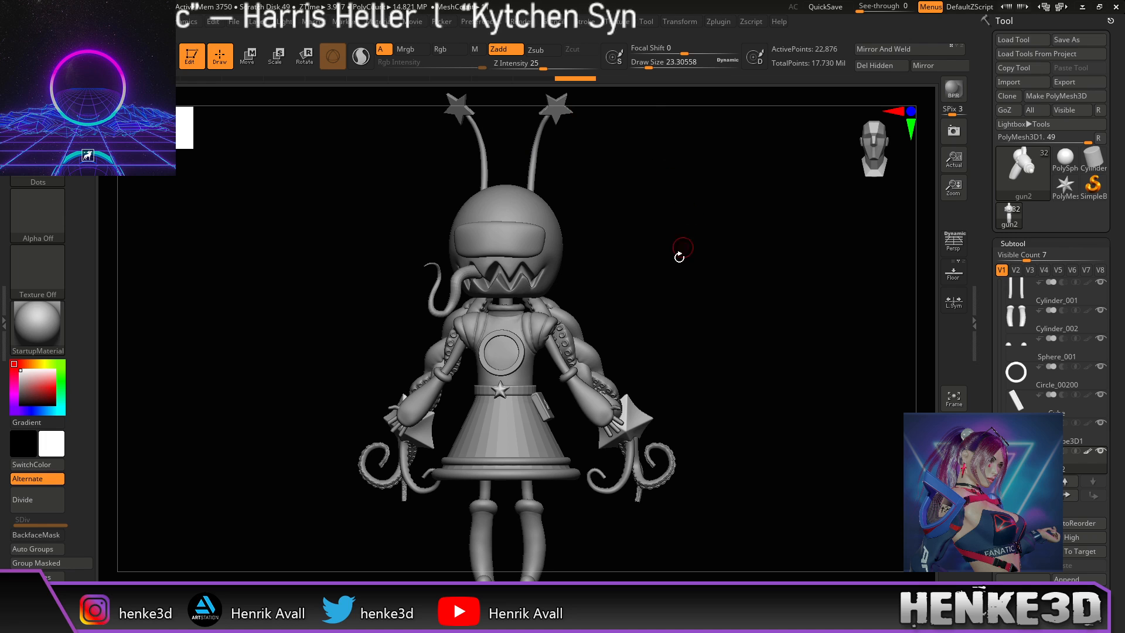
{"action": "left_click_drag", "start_coordinate": [691, 266], "coordinate": [661, 306]}
{"action": "key", "text": "w"}
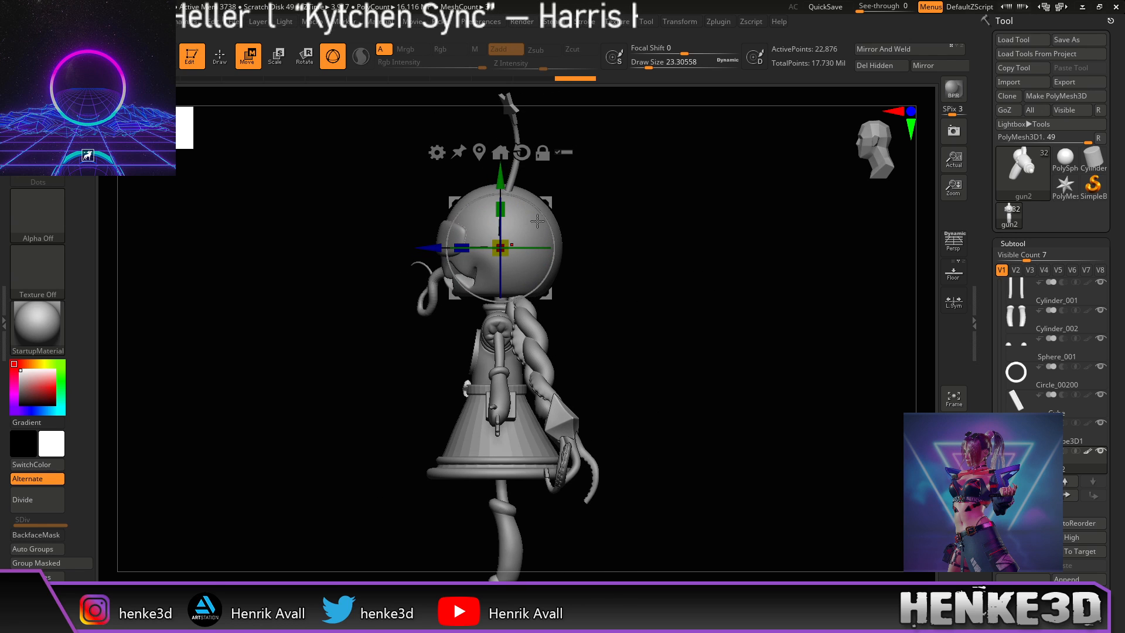
{"action": "left_click_drag", "start_coordinate": [501, 178], "coordinate": [501, 309]}
{"action": "left_click_drag", "start_coordinate": [631, 347], "coordinate": [682, 316]}
{"action": "key", "text": "ctrl+z"}
Step: Solo the gun subtool, enable moving all selected subtools, and undo a trial vertical lift
{"action": "key", "text": "alt+shift+s"}
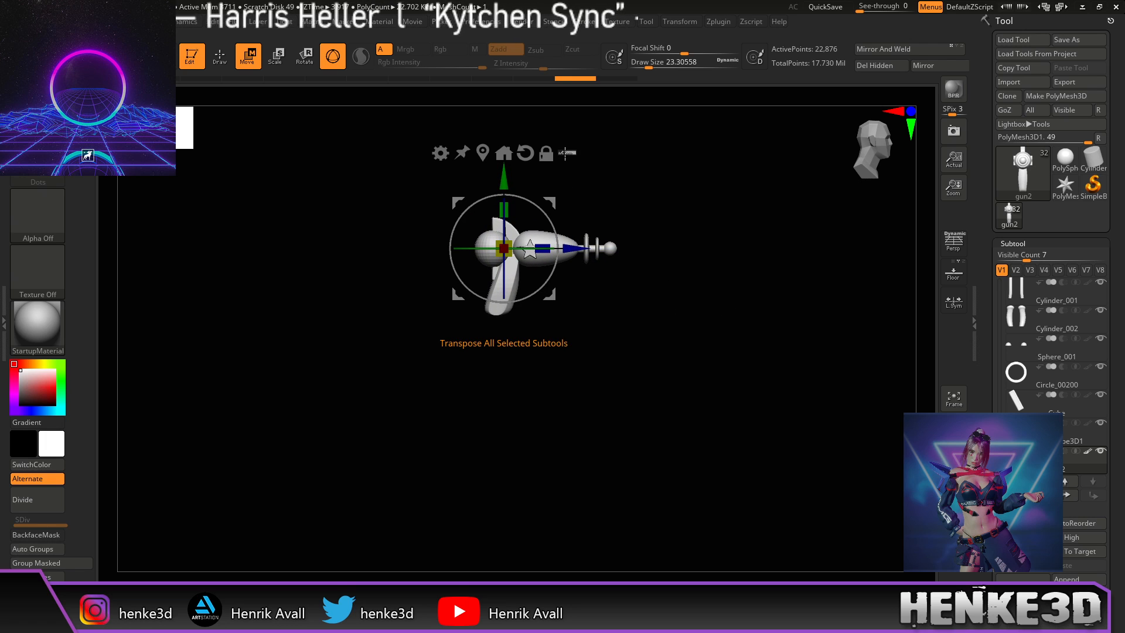
{"action": "left_click", "coordinate": [566, 153]}
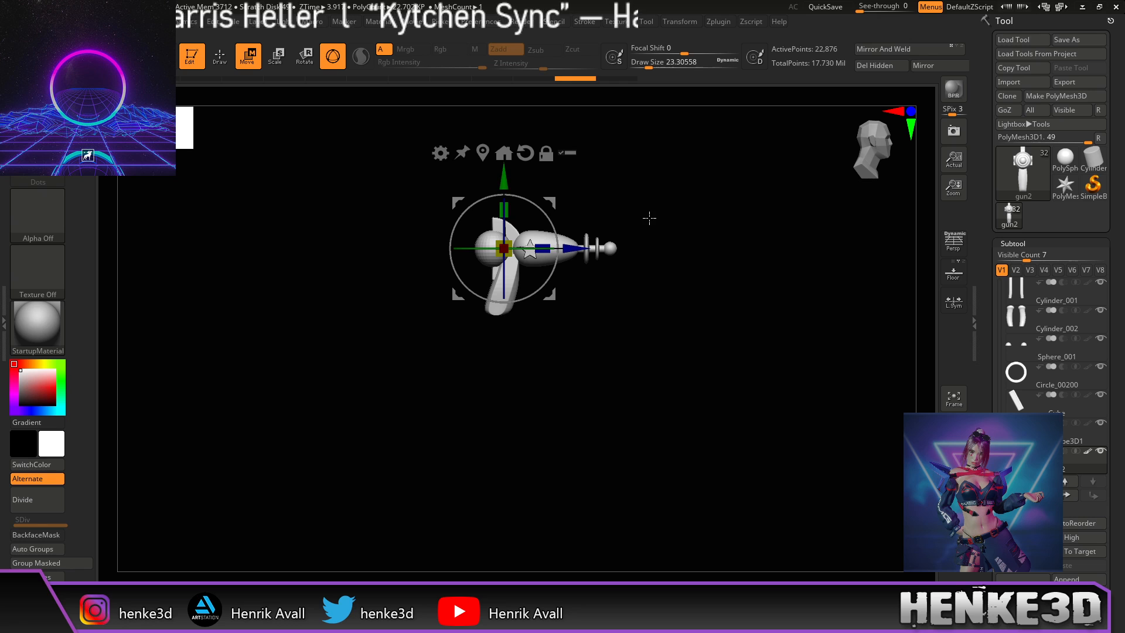
{"action": "left_click_drag", "start_coordinate": [506, 183], "coordinate": [502, 136]}
{"action": "key", "text": "ctrl+z"}
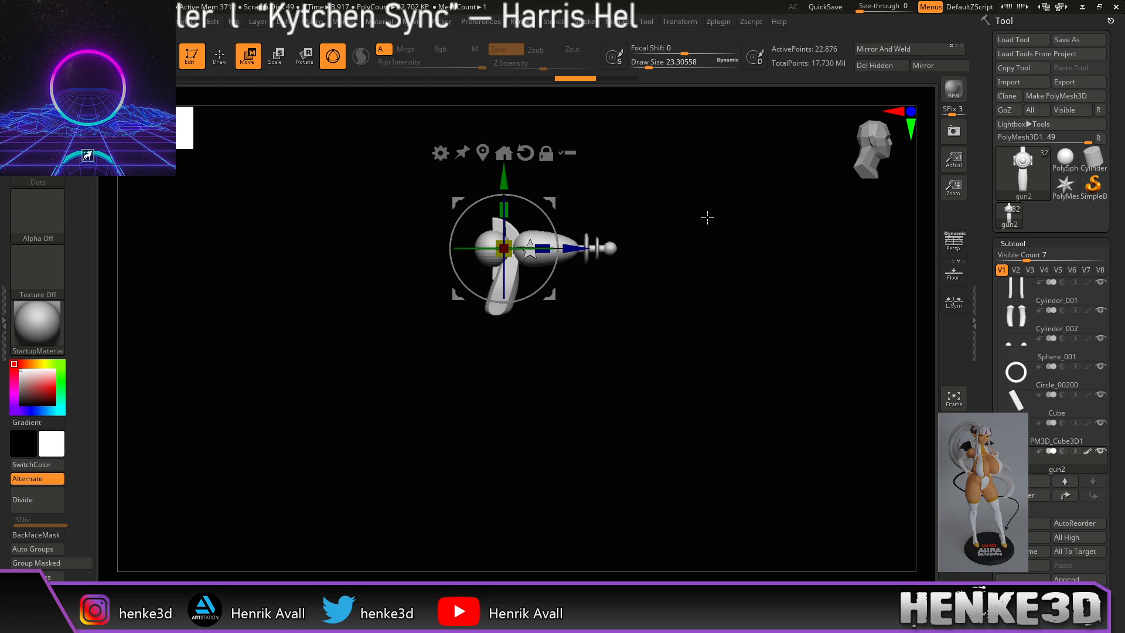
{"action": "key", "text": "ctrl+z"}
{"action": "key", "text": "ctrl+z"}
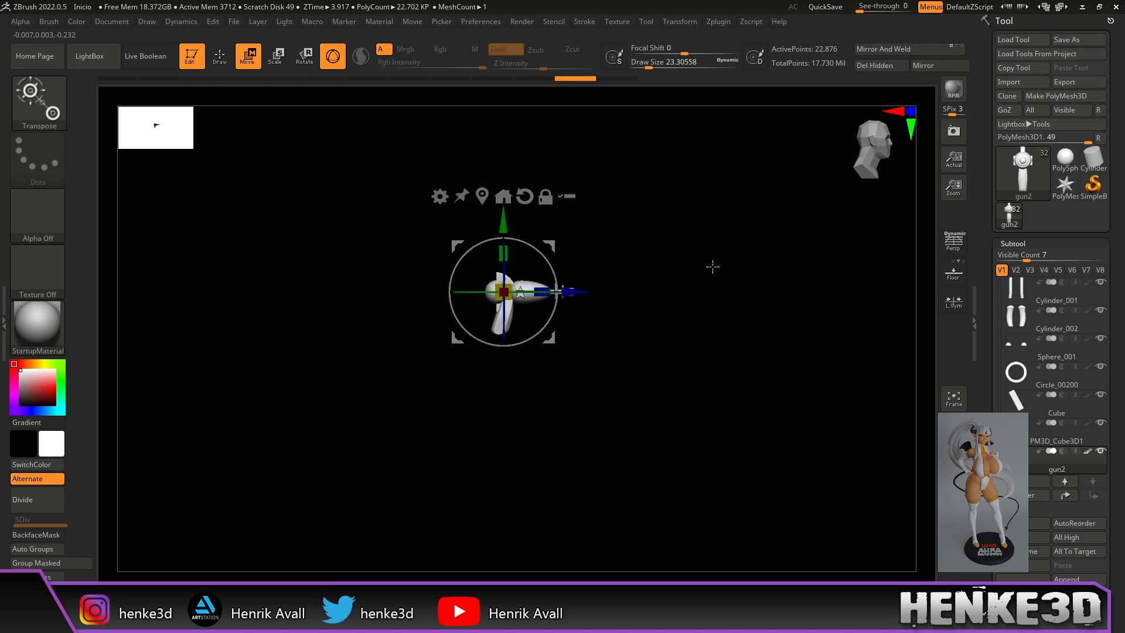
Step: Make gun2 the active subtool, try lowering it with Move, then undo
{"action": "left_click_drag", "start_coordinate": [733, 282], "coordinate": [665, 291], "text": "shift"}
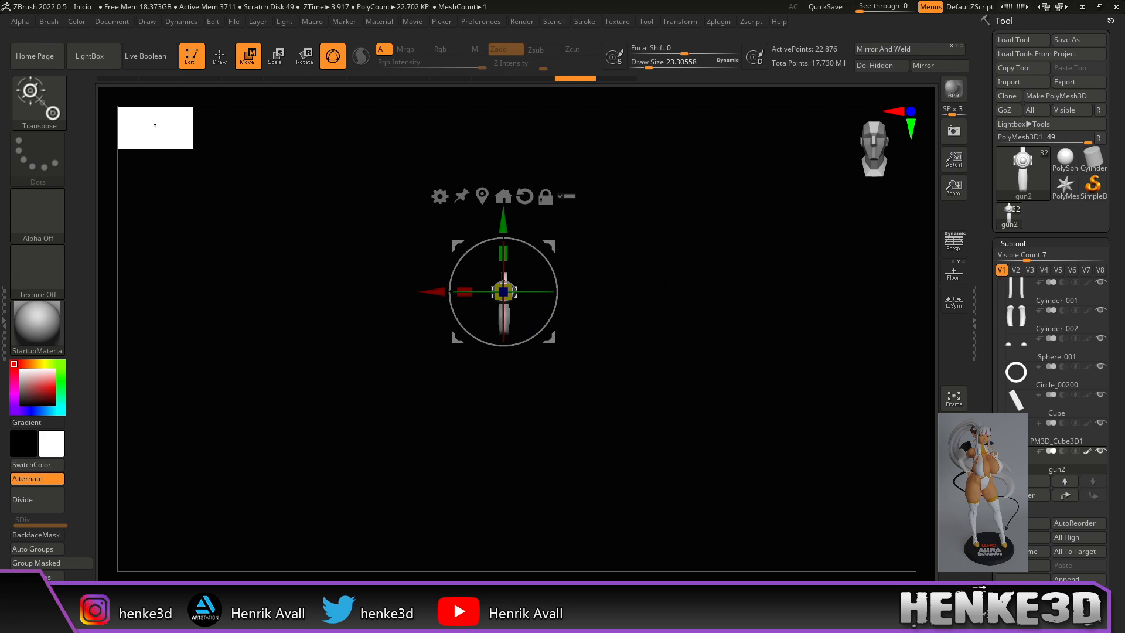
{"action": "left_click", "coordinate": [1014, 404]}
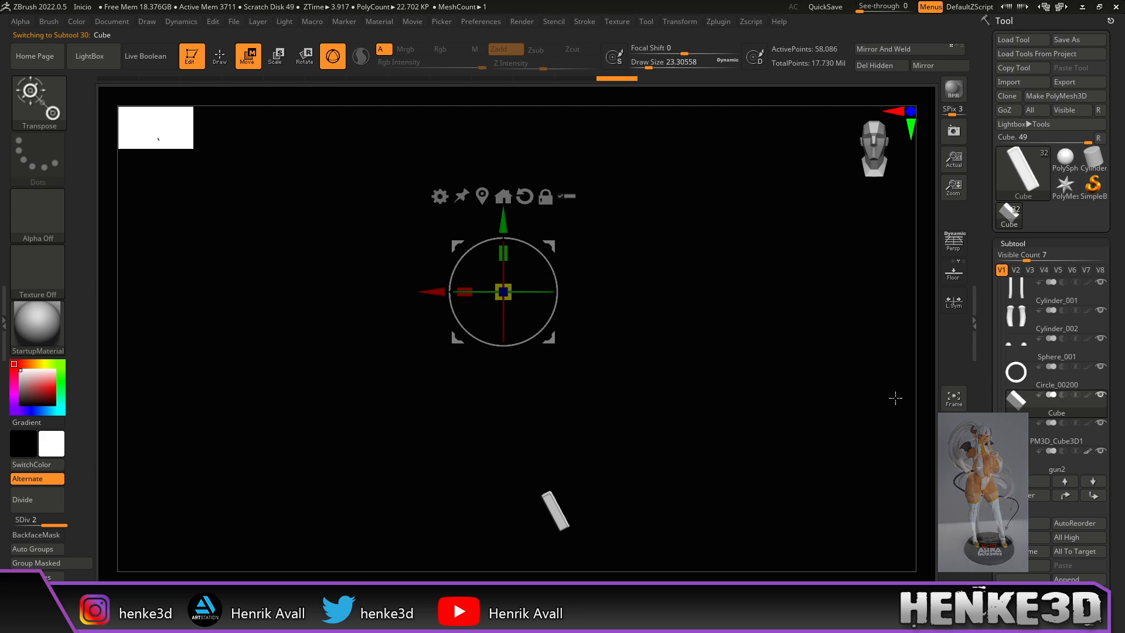
{"action": "key", "text": "q"}
{"action": "left_click", "coordinate": [1057, 465]}
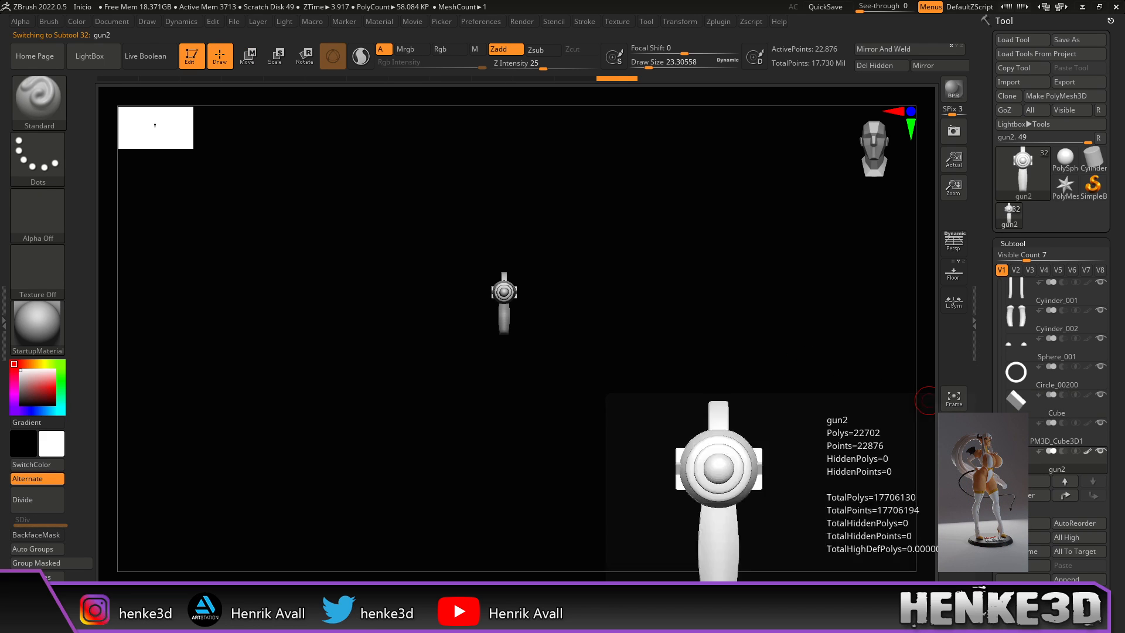
{"action": "key", "text": "w"}
{"action": "left_click_drag", "start_coordinate": [502, 255], "coordinate": [495, 339]}
{"action": "left_click_drag", "start_coordinate": [703, 293], "coordinate": [786, 301]}
{"action": "key", "text": "q"}
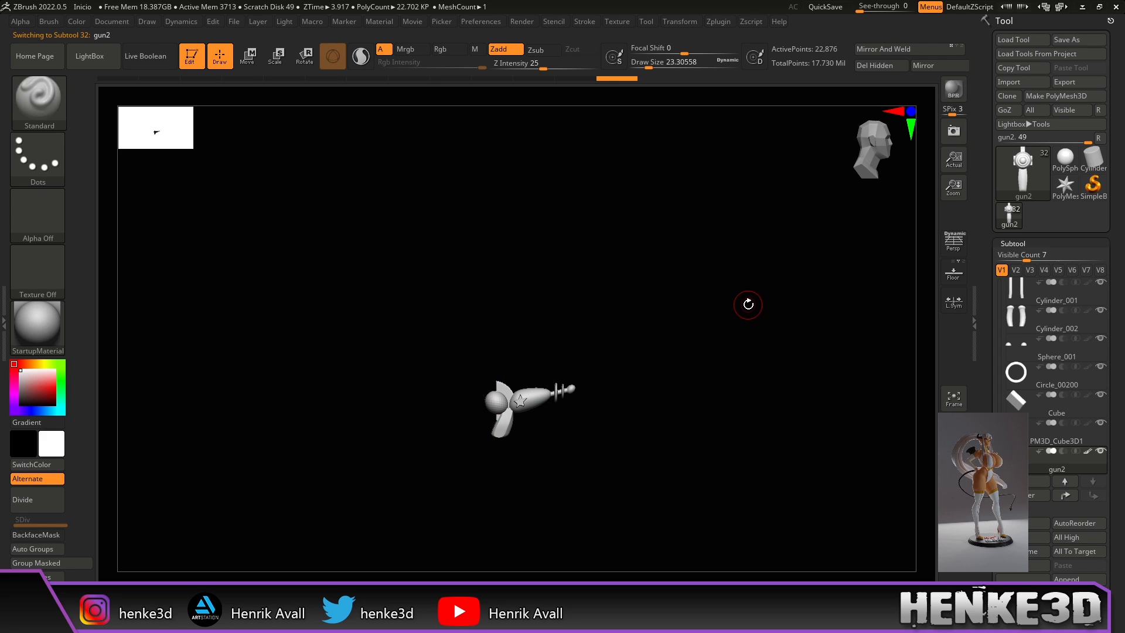
{"action": "key", "text": "ctrl+z"}
Step: Zoom in and recenter on the isolated gun, then return to Blender
{"action": "left_click_drag", "start_coordinate": [681, 311], "coordinate": [757, 375], "text": "alt"}
{"action": "left_click_drag", "start_coordinate": [746, 234], "coordinate": [716, 346], "text": "alt"}
{"action": "left_click_drag", "start_coordinate": [691, 293], "coordinate": [705, 317], "text": "alt"}
{"action": "left_click_drag", "start_coordinate": [703, 252], "coordinate": [681, 330], "text": "alt"}
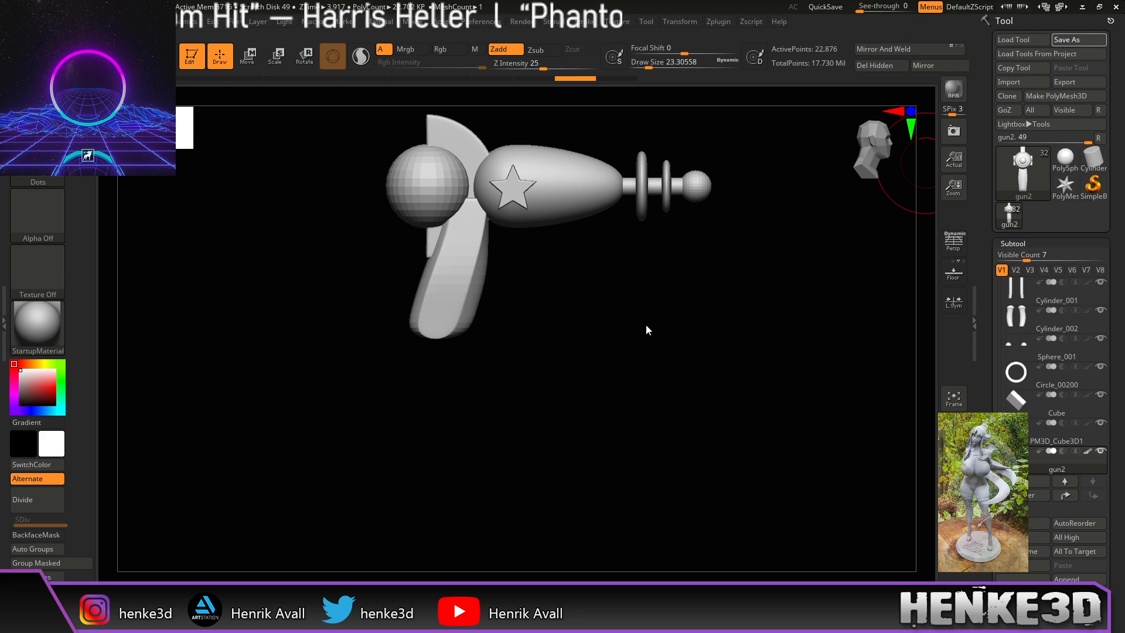
{"action": "left_click_drag", "start_coordinate": [716, 305], "coordinate": [690, 361]}
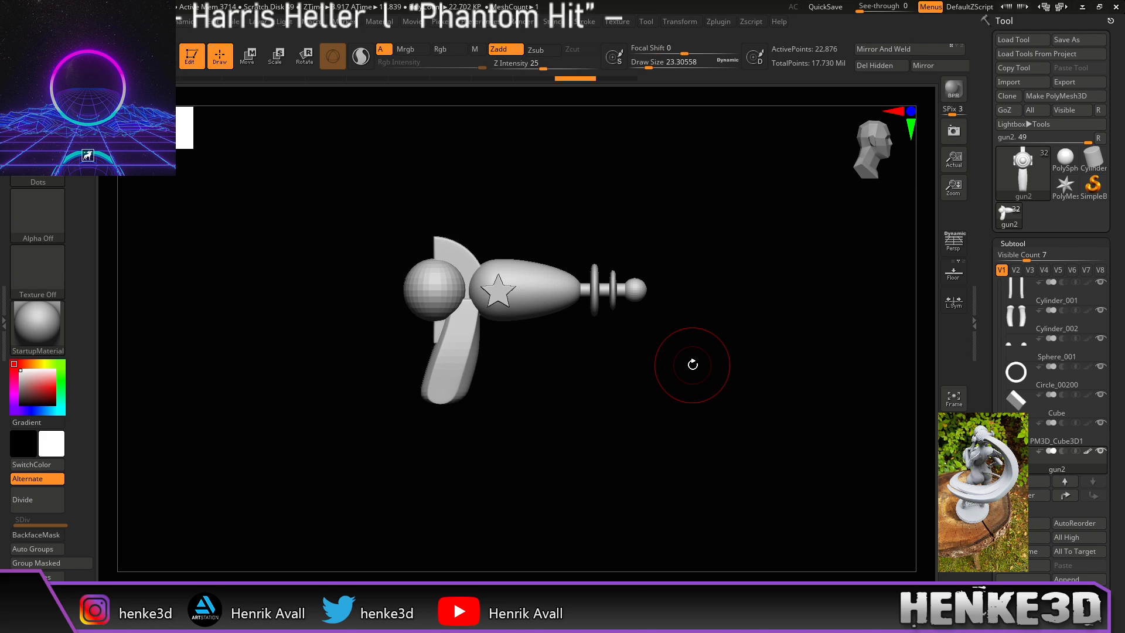
{"action": "key", "text": "alt+Tab"}
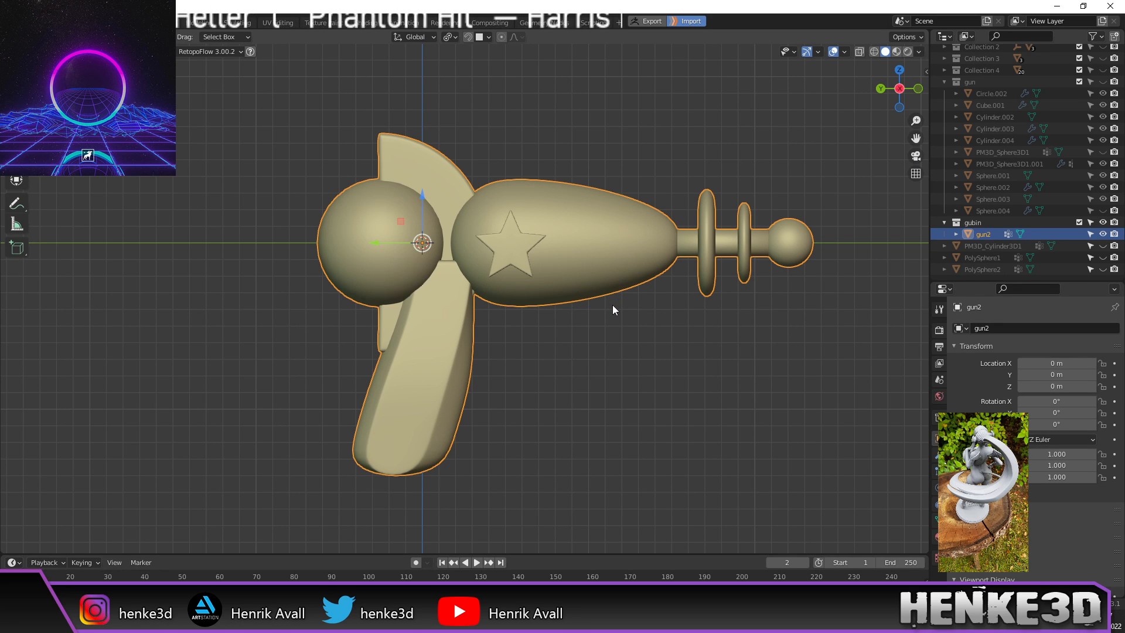
Step: Apply all transforms (location, rotation, scale) to the gun2 mesh
{"action": "key", "text": "ctrl+a"}
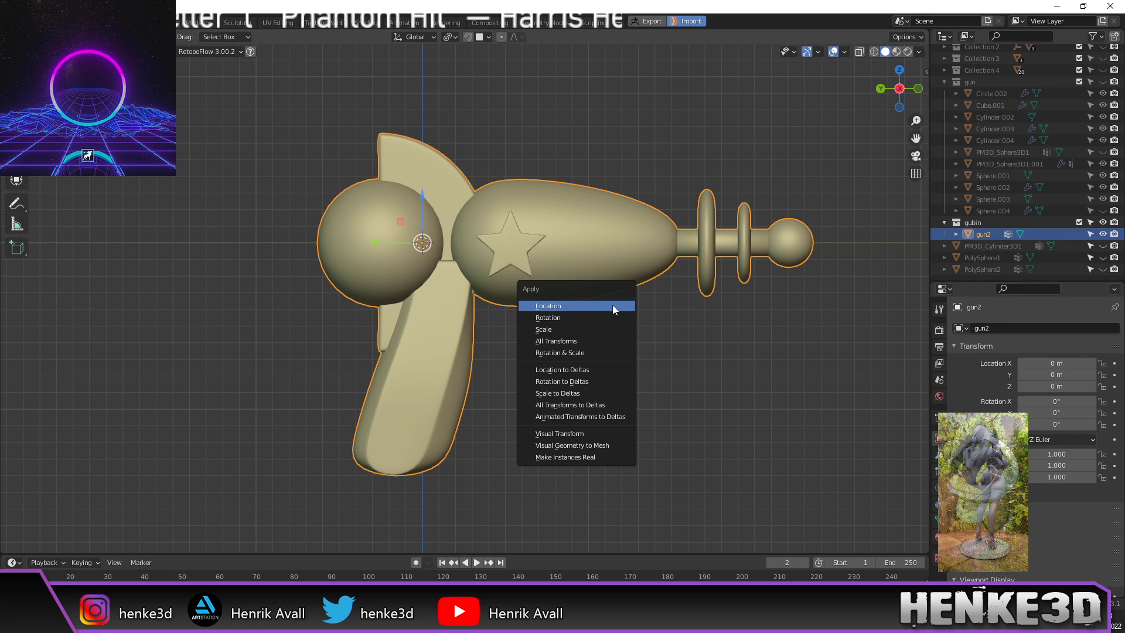
{"action": "left_click", "coordinate": [587, 343]}
{"action": "left_click", "coordinate": [542, 249]}
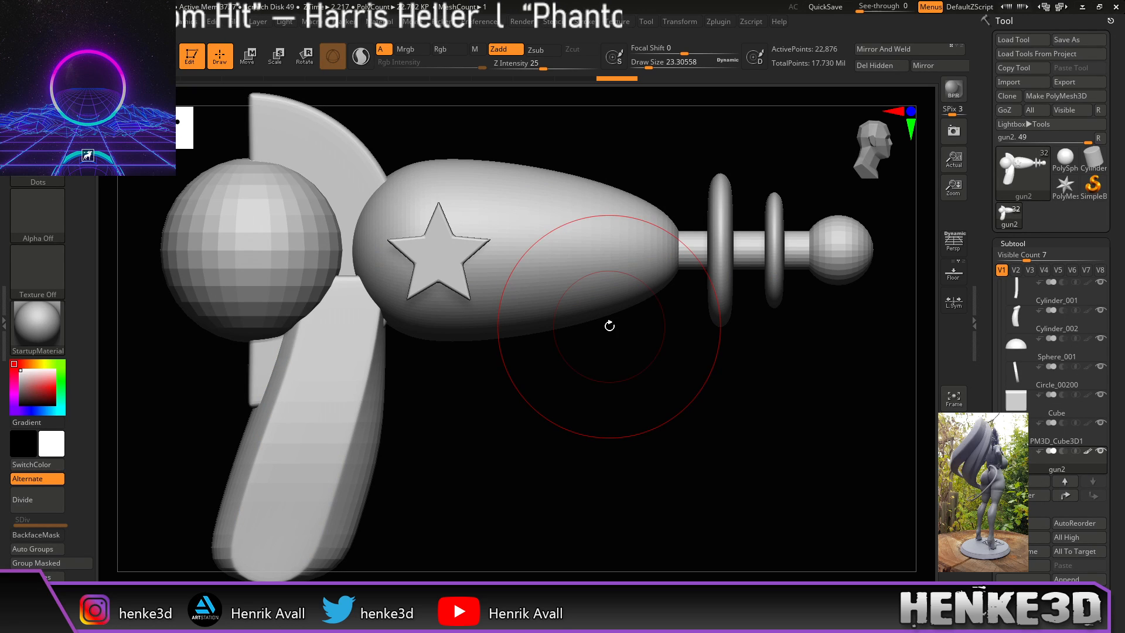
Step: Recenter the gun, then test a Move on it and undo it
{"action": "left_click_drag", "start_coordinate": [725, 378], "coordinate": [626, 367]}
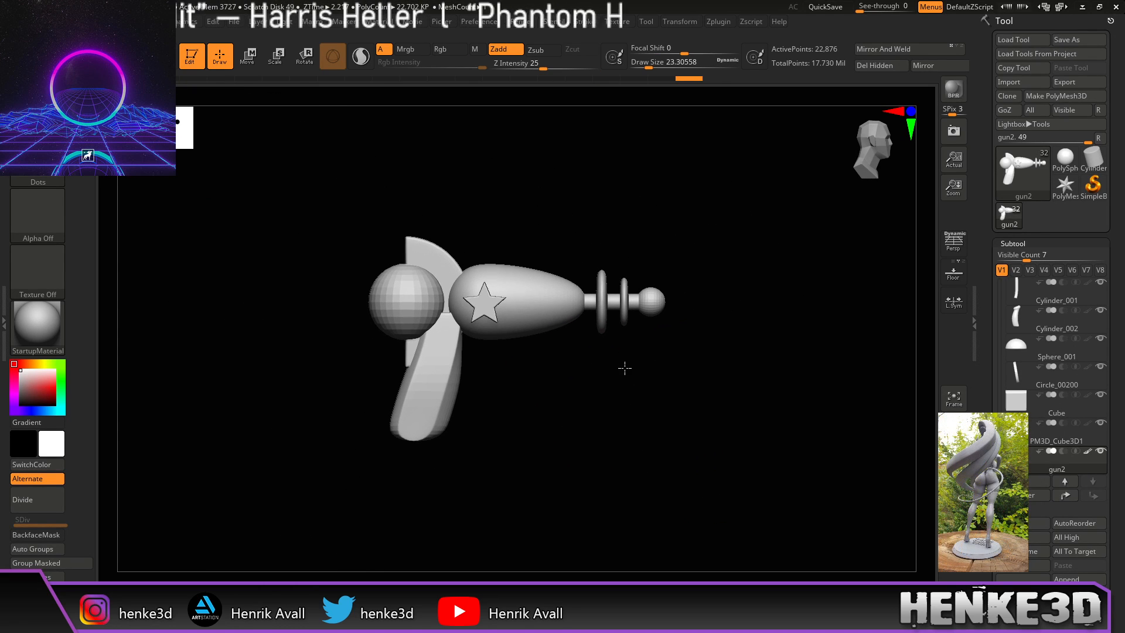
{"action": "left_click_drag", "start_coordinate": [674, 431], "coordinate": [708, 414], "text": "alt"}
{"action": "key", "text": "w"}
{"action": "mouse_move", "coordinate": [457, 218]}
{"action": "left_mouse_down"}
{"action": "mouse_move", "coordinate": [457, 325]}
{"action": "mouse_move", "coordinate": [463, 152]}
{"action": "mouse_move", "coordinate": [500, 394]}
{"action": "mouse_move", "coordinate": [531, 177]}
{"action": "mouse_move", "coordinate": [538, 227]}
{"action": "left_mouse_up"}
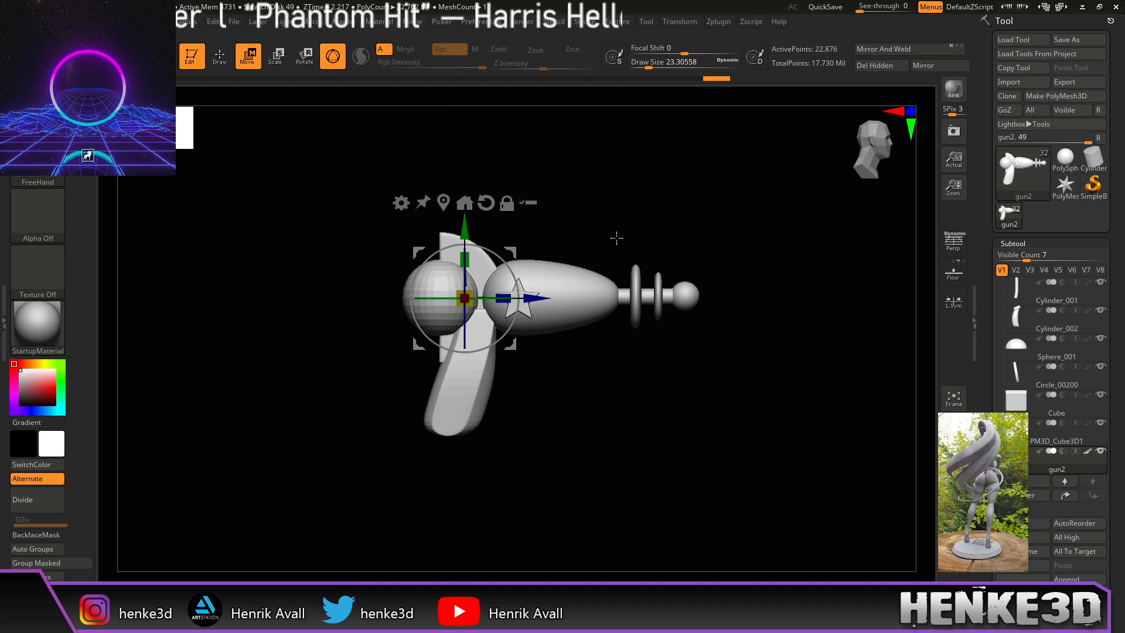
{"action": "key", "text": "ctrl+z"}
{"action": "mouse_move", "coordinate": [693, 388]}
{"action": "left_mouse_down", "text": "alt"}
{"action": "mouse_move", "coordinate": [704, 407]}
{"action": "mouse_move", "coordinate": [621, 394]}
{"action": "mouse_move", "coordinate": [683, 396]}
{"action": "left_mouse_up", "text": "alt"}
Step: Turn off Solo to show the whole character with the gun, then return to Draw mode
{"action": "left_click", "coordinate": [954, 429]}
{"action": "left_click_drag", "start_coordinate": [882, 429], "coordinate": [805, 353], "text": "alt"}
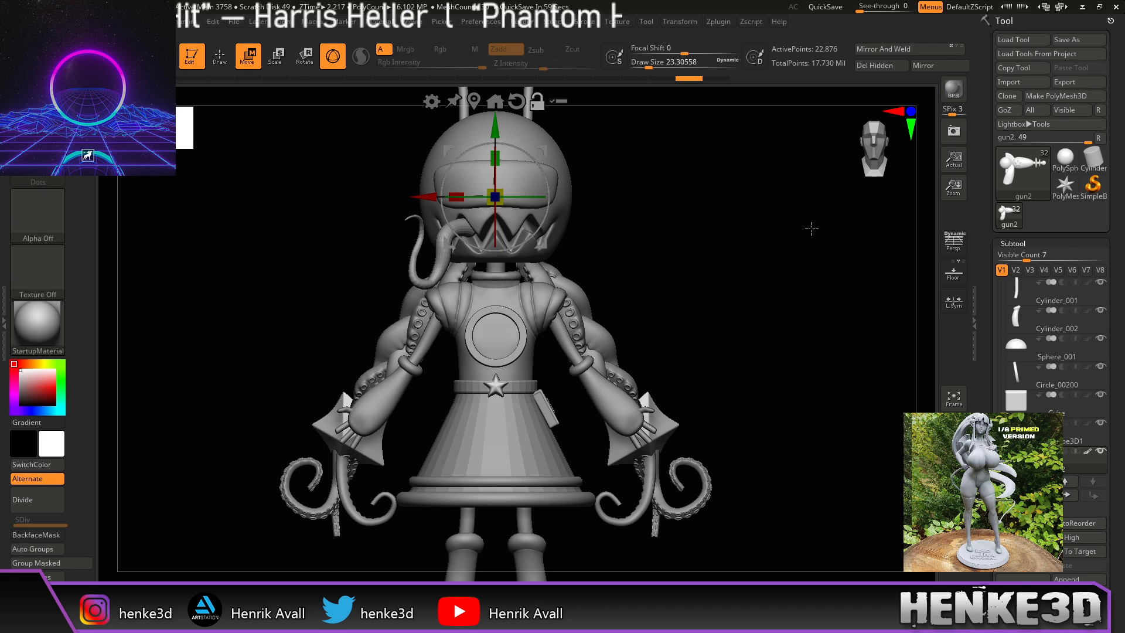
{"action": "key", "text": "q"}
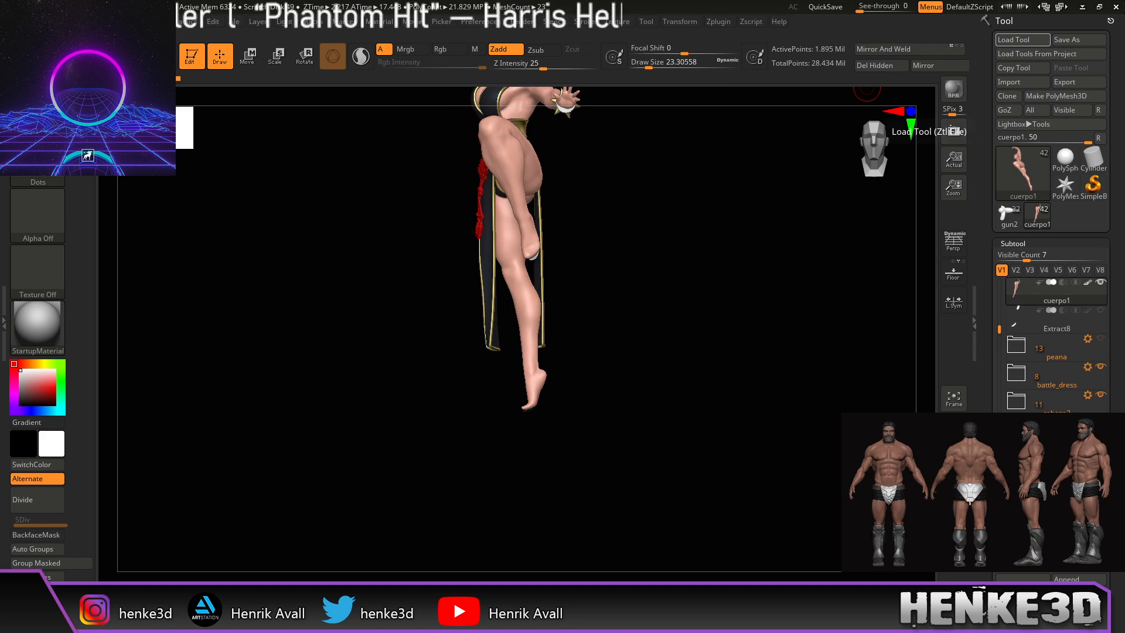
Step: Turn the cuerpo1 figure to the front, make the peana base subtool visible, and frame it
{"action": "left_click_drag", "start_coordinate": [605, 261], "coordinate": [766, 451]}
{"action": "left_click_drag", "start_coordinate": [997, 333], "coordinate": [999, 353]}
{"action": "left_click", "coordinate": [1101, 282]}
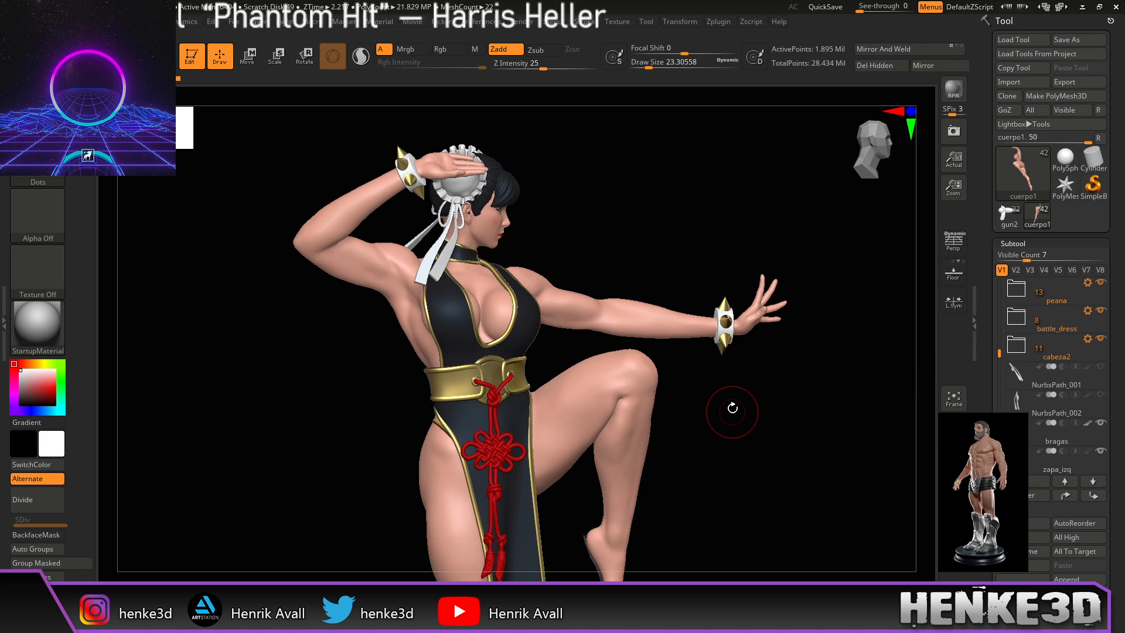
{"action": "key", "text": "f"}
Step: Enable perspective and orbit the view up to the figure's torso and head
{"action": "mouse_move", "coordinate": [736, 403]}
{"action": "left_mouse_down"}
{"action": "mouse_move", "coordinate": [750, 364]}
{"action": "mouse_move", "coordinate": [779, 371]}
{"action": "mouse_move", "coordinate": [742, 391]}
{"action": "left_mouse_up"}
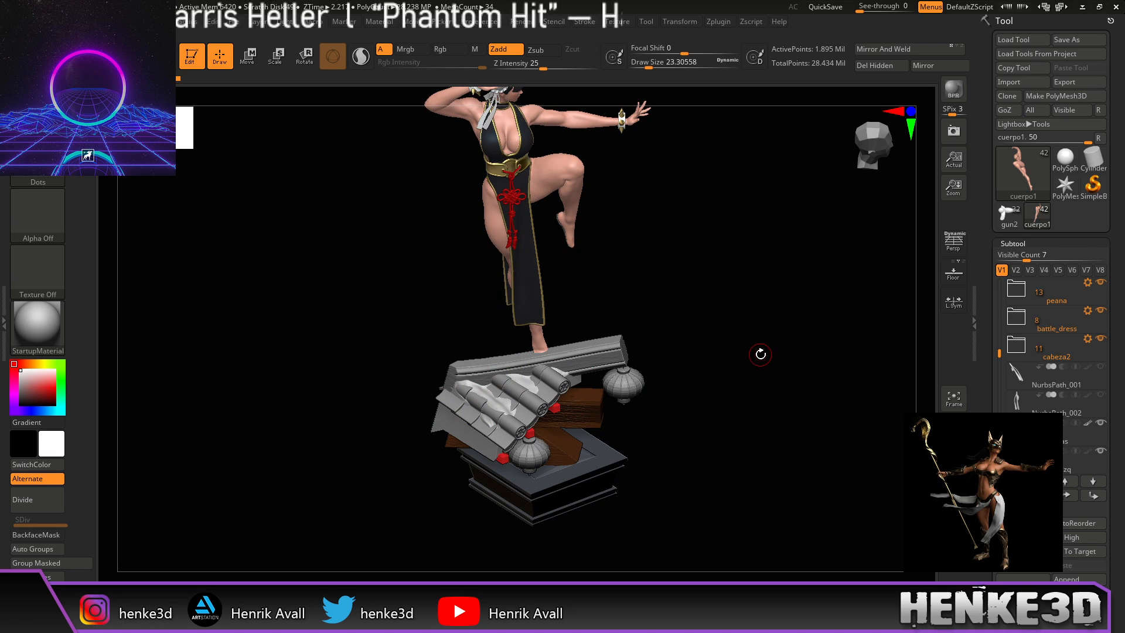
{"action": "left_click_drag", "start_coordinate": [794, 367], "coordinate": [743, 403]}
{"action": "key", "text": "f"}
{"action": "left_click", "coordinate": [954, 246]}
{"action": "mouse_move", "coordinate": [802, 277]}
{"action": "left_mouse_down"}
{"action": "mouse_move", "coordinate": [750, 342]}
{"action": "mouse_move", "coordinate": [736, 311]}
{"action": "mouse_move", "coordinate": [765, 432]}
{"action": "mouse_move", "coordinate": [763, 482]}
{"action": "mouse_move", "coordinate": [799, 344]}
{"action": "mouse_move", "coordinate": [794, 321]}
{"action": "mouse_move", "coordinate": [814, 329]}
{"action": "mouse_move", "coordinate": [786, 455]}
{"action": "left_mouse_up"}
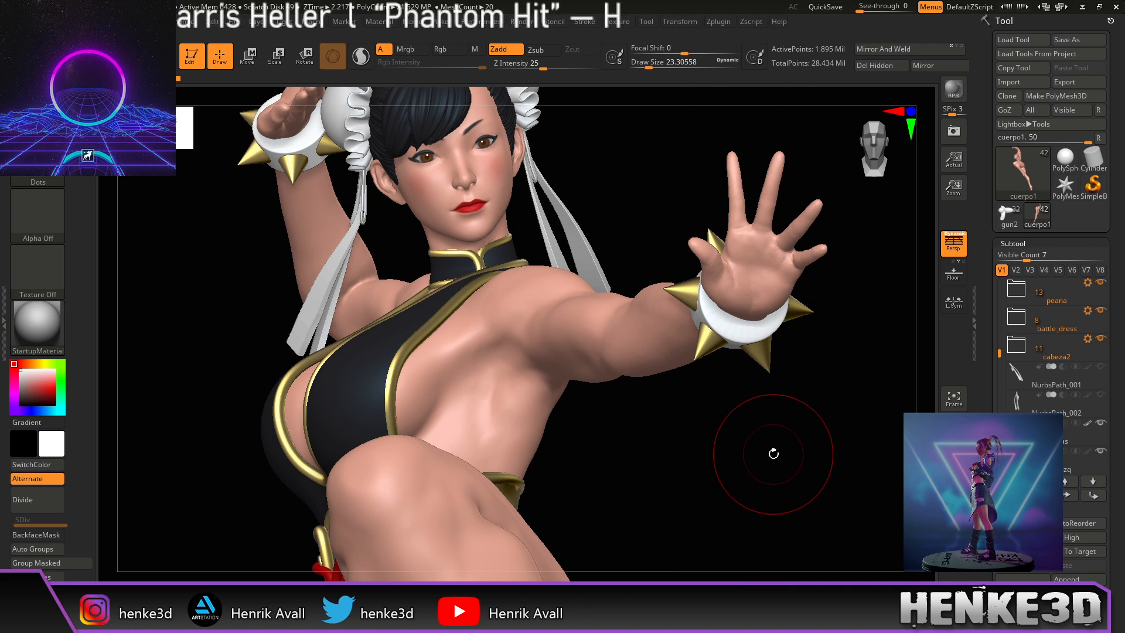
{"action": "left_click_drag", "start_coordinate": [738, 395], "coordinate": [730, 503], "text": "alt"}
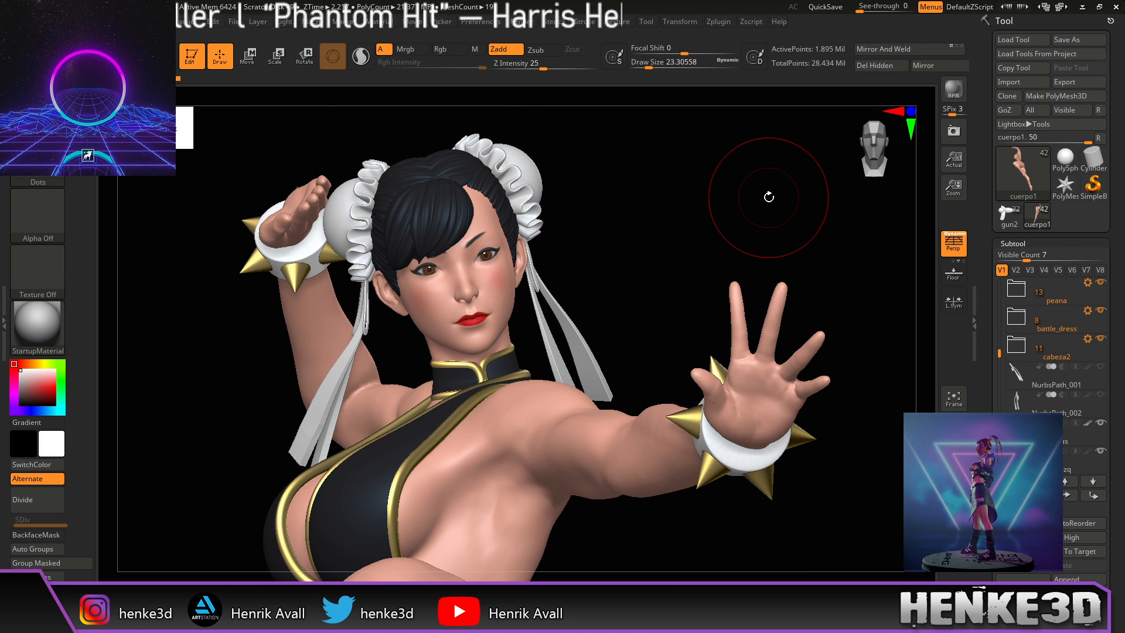